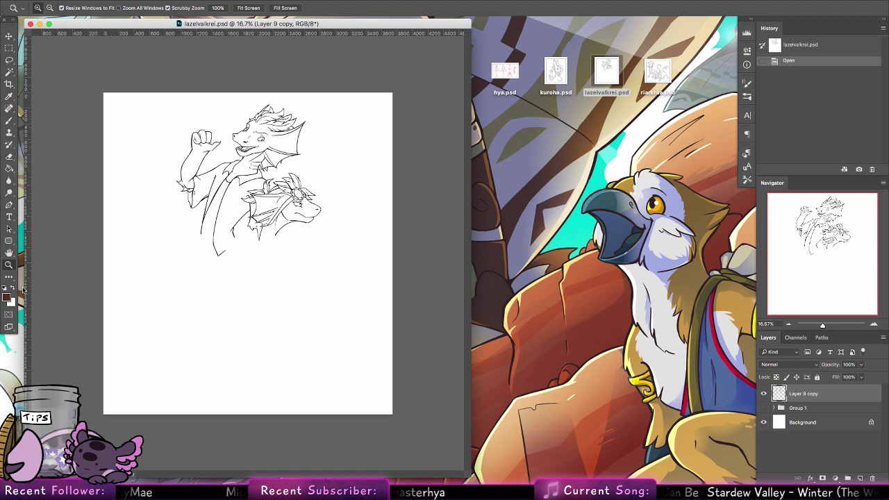
# Step: Widen the document window and zoom to about 60% on the upper dragon's head and fist
pyautogui.click(483, 423)
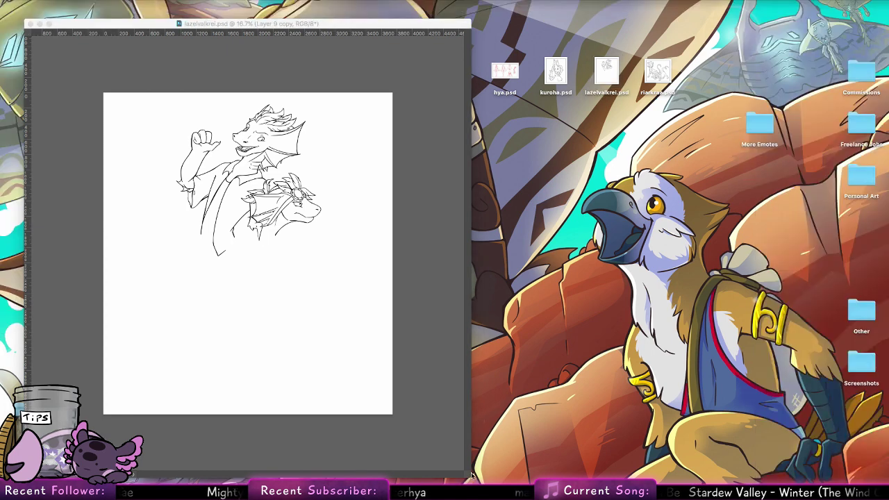
pyautogui.moveTo(471, 448); pyautogui.dragTo(636, 458)
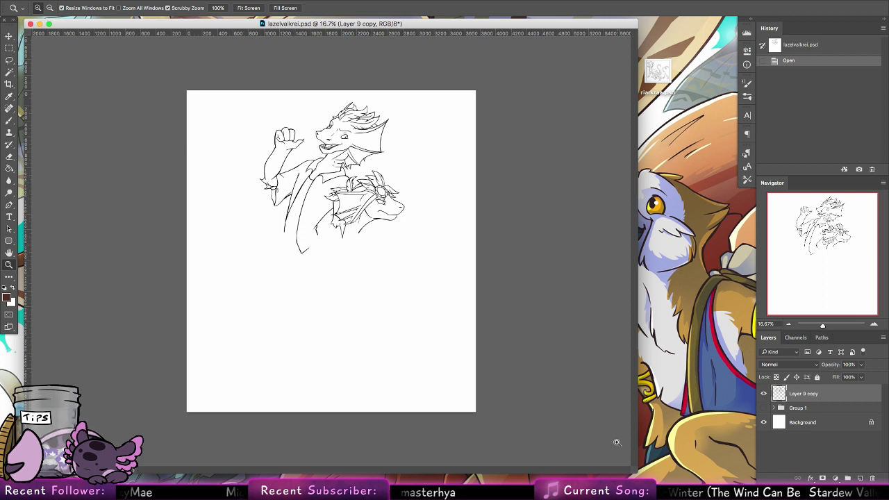
pyautogui.press('b')
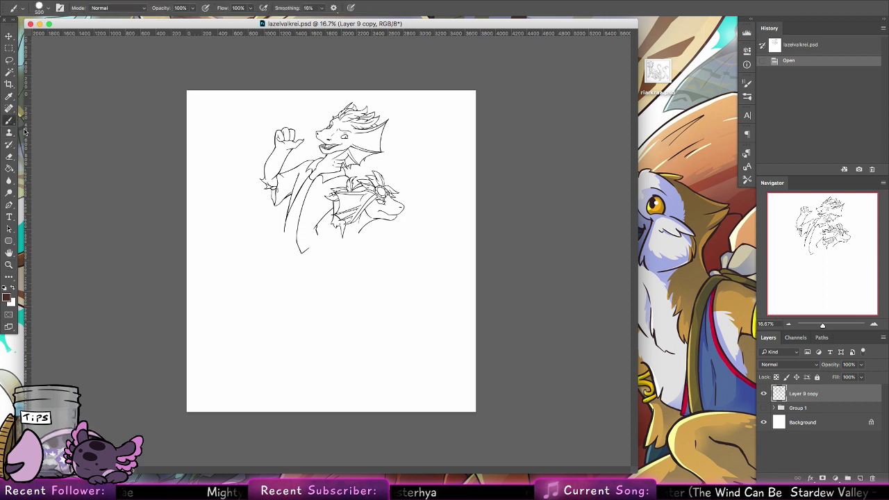
pyautogui.click(9, 264)
pyautogui.moveTo(321, 122); pyautogui.dragTo(368, 144)
pyautogui.click(14, 60)
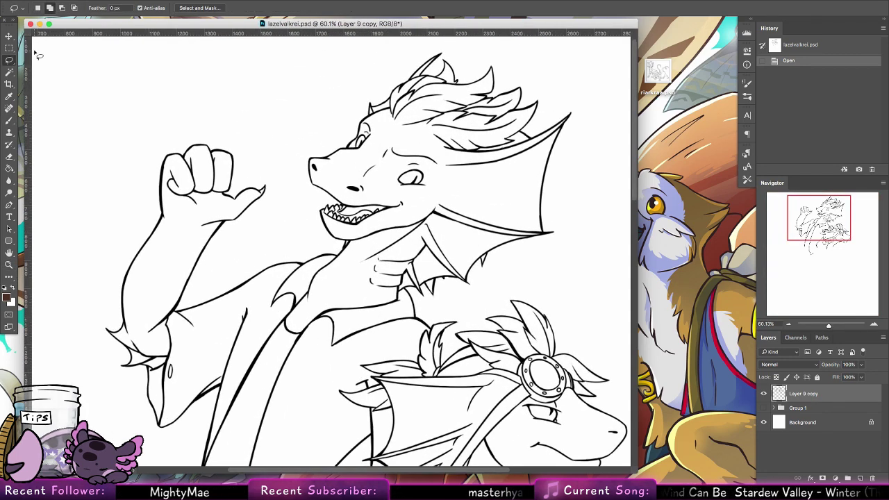
pyautogui.moveTo(37, 55)
pyautogui.mouseDown()
pyautogui.moveTo(114, 187)
pyautogui.moveTo(104, 74)
pyautogui.moveTo(166, 228)
pyautogui.moveTo(159, 212)
pyautogui.moveTo(208, 129)
pyautogui.moveTo(272, 224)
pyautogui.moveTo(203, 236)
pyautogui.mouseUp()
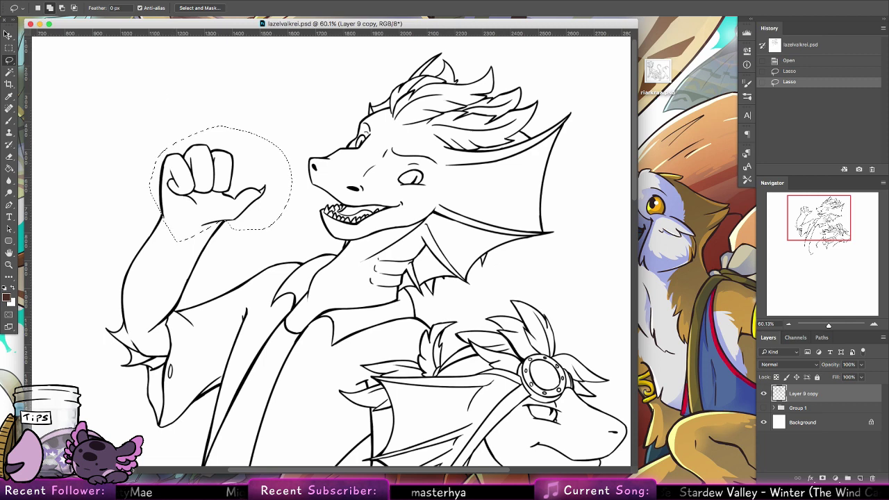
pyautogui.press('v')
pyautogui.moveTo(247, 186)
pyautogui.mouseDown()
pyautogui.moveTo(276, 174)
pyautogui.moveTo(438, 186)
pyautogui.mouseUp()
pyautogui.hotkey('ctrl', 't')
pyautogui.moveTo(450, 146)
pyautogui.mouseDown()
pyautogui.moveTo(463, 132)
pyautogui.moveTo(460, 138)
pyautogui.mouseUp()
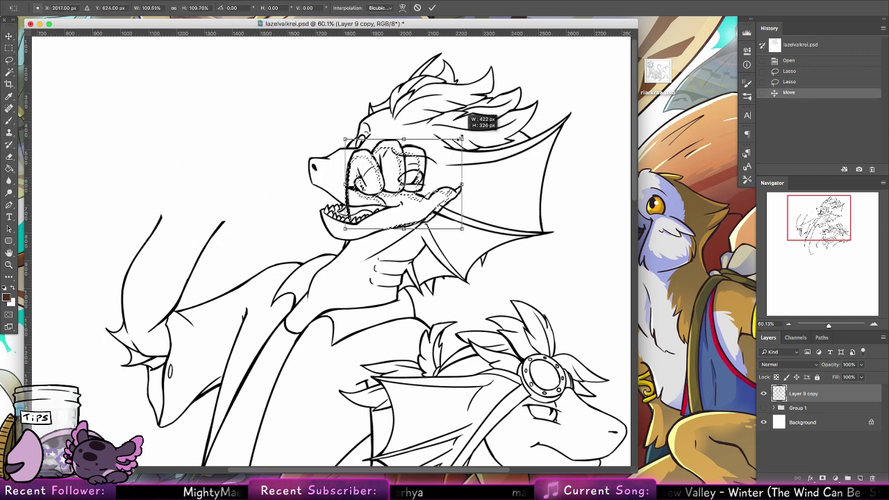
pyautogui.click(416, 8)
pyautogui.moveTo(419, 206)
pyautogui.mouseDown()
pyautogui.moveTo(257, 177)
pyautogui.moveTo(233, 202)
pyautogui.mouseUp()
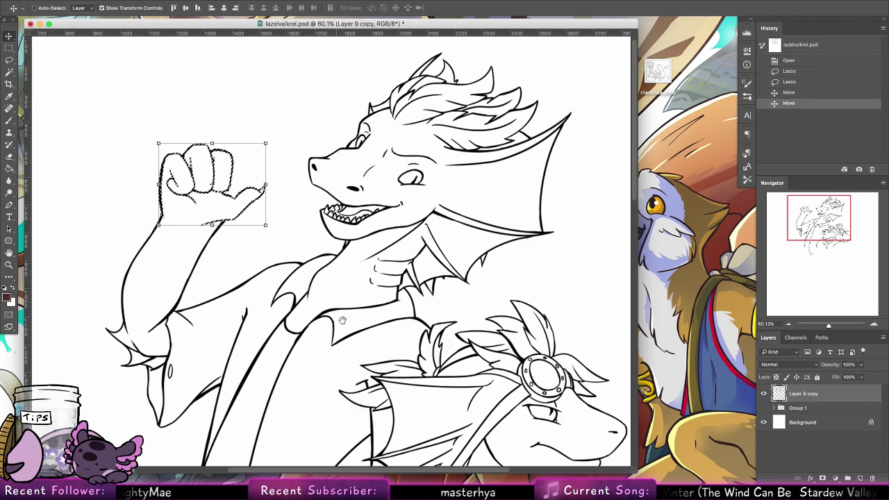
pyautogui.moveTo(345, 307)
pyautogui.mouseDown()
pyautogui.moveTo(415, 181)
pyautogui.moveTo(411, 134)
pyautogui.mouseUp()
pyautogui.hotkey('ctrl', 'd')
pyautogui.moveTo(423, 176); pyautogui.dragTo(350, 314)
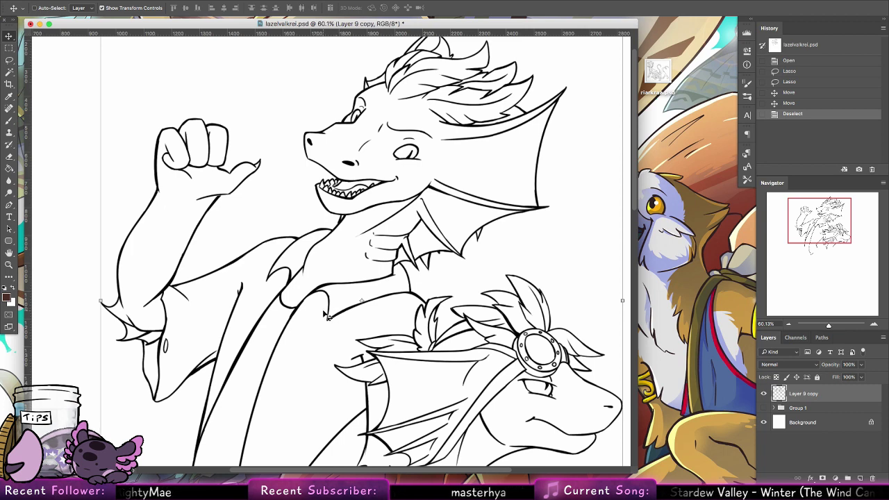
pyautogui.scroll(-6, 397, 208)
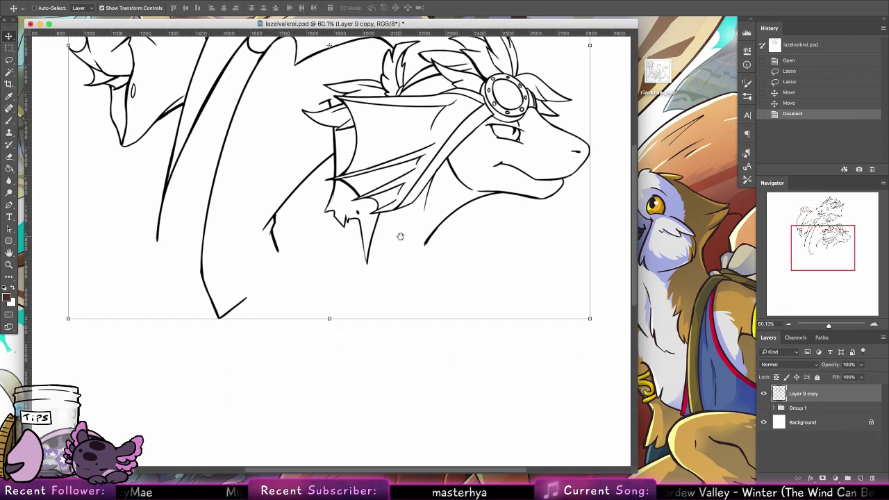
pyautogui.scroll(8, 396, 311)
# Step: View the drawing at 100% and add a new Layer 9 above Group 1
pyautogui.click(10, 119)
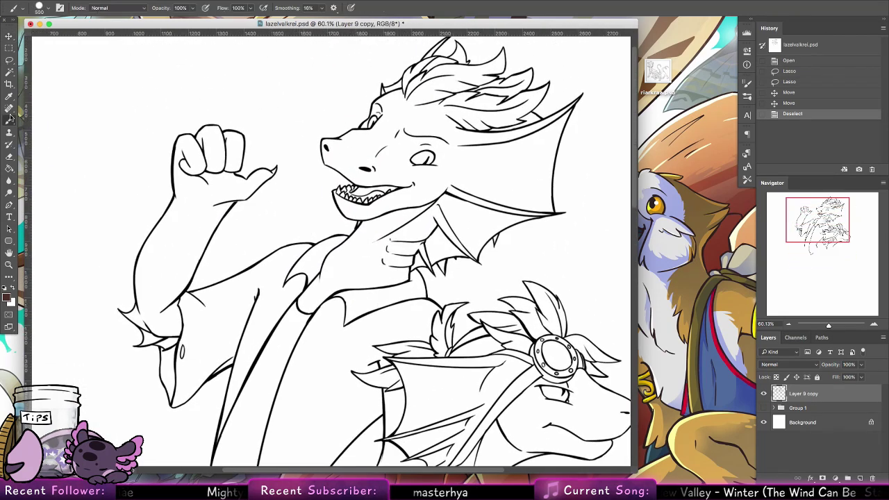
pyautogui.doubleClick(9, 265)
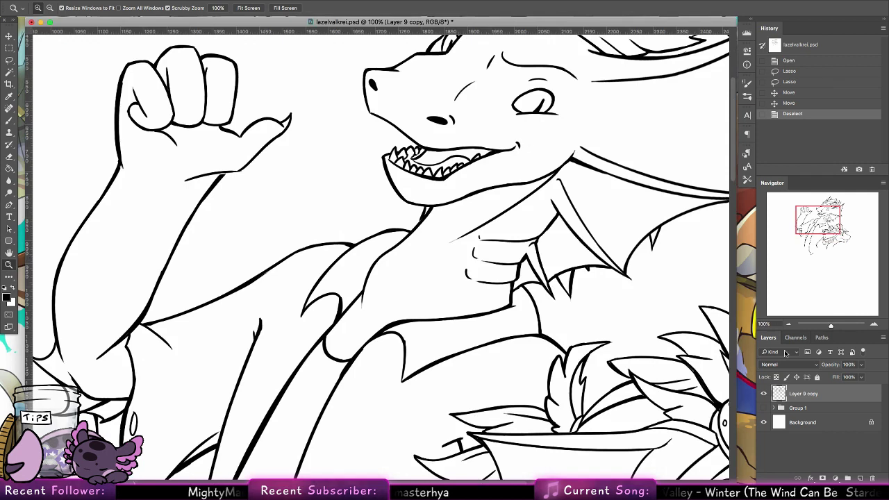
pyautogui.click(789, 409)
pyautogui.click(861, 478)
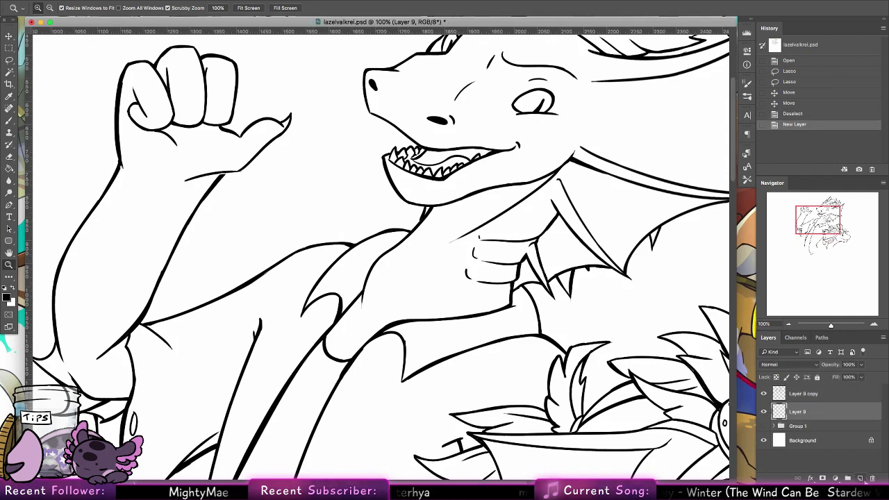
# Step: Lasso the raised fist on Layer 9 copy and delete it from the lineart
pyautogui.moveTo(197, 165); pyautogui.dragTo(269, 300)
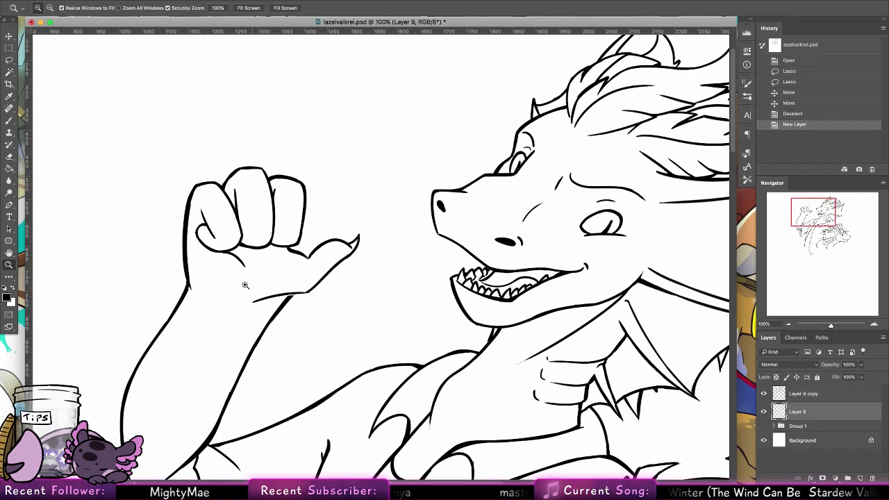
pyautogui.press('l')
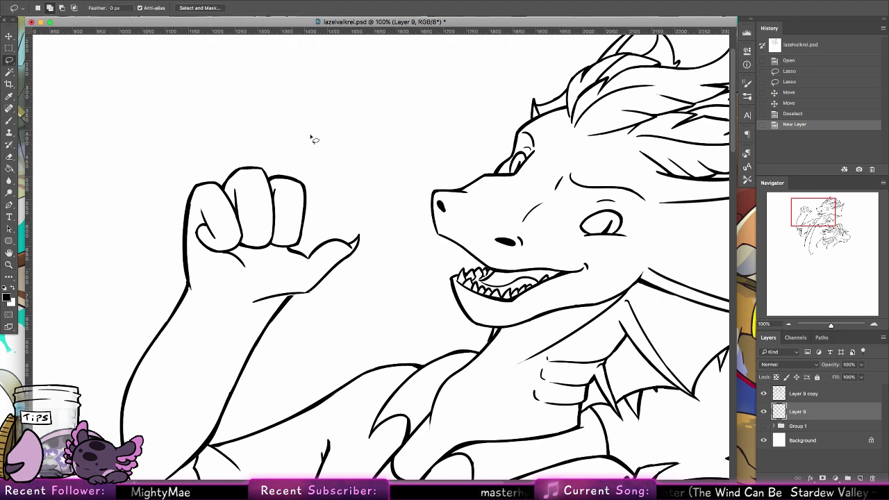
pyautogui.moveTo(309, 134)
pyautogui.mouseDown()
pyautogui.moveTo(163, 259)
pyautogui.moveTo(193, 299)
pyautogui.moveTo(229, 316)
pyautogui.moveTo(331, 289)
pyautogui.moveTo(375, 178)
pyautogui.mouseUp()
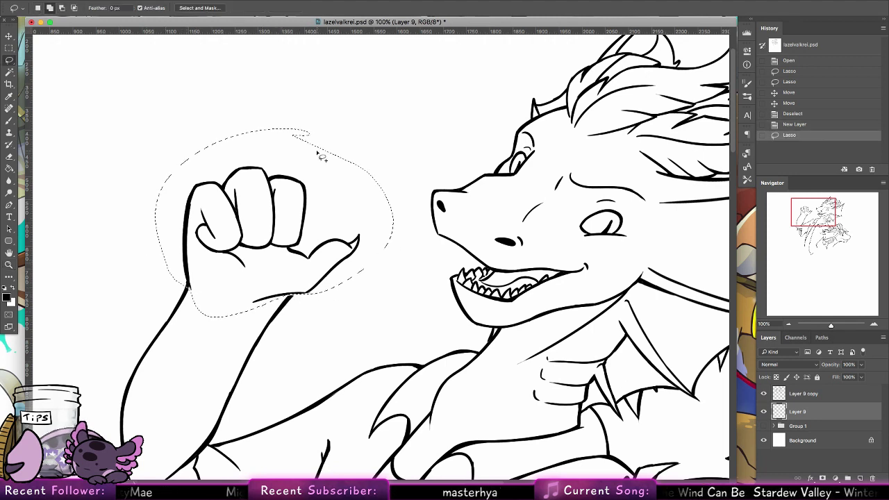
pyautogui.click(810, 395)
pyautogui.press('Delete')
pyautogui.press('super+d')
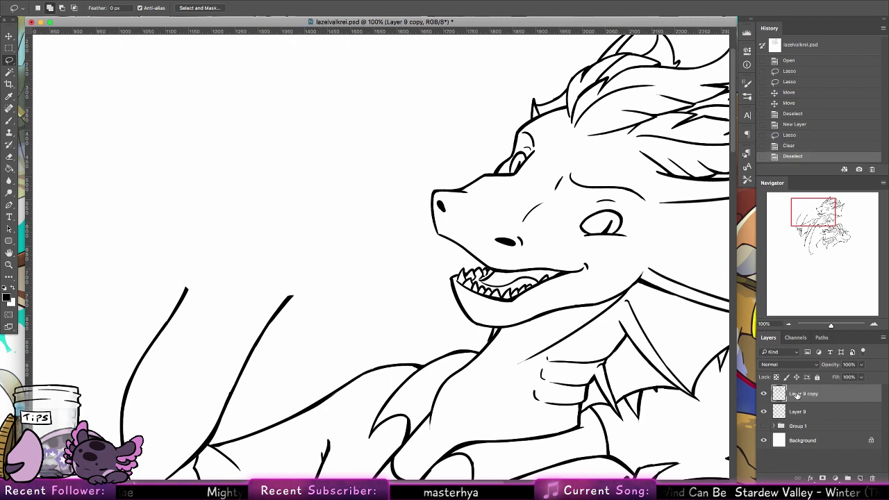
# Step: On Layer 9, set a red (ff0000) brush at 5 px size
pyautogui.press('b')
pyautogui.click(800, 413)
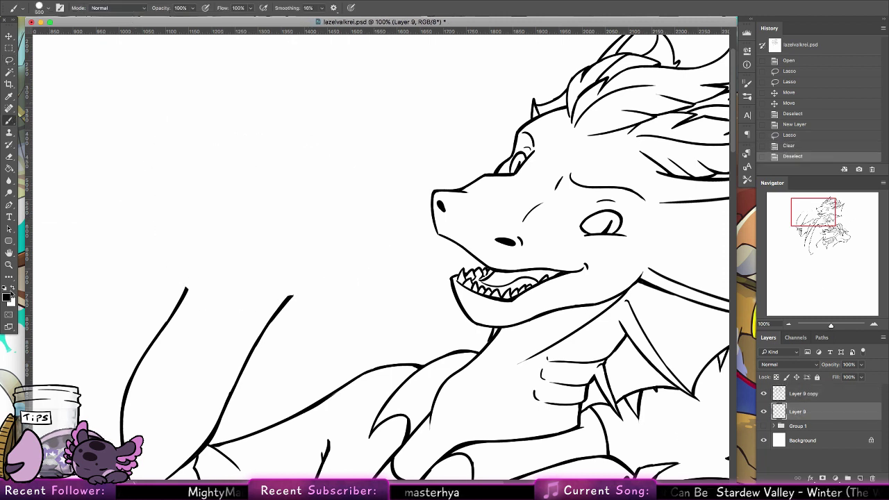
pyautogui.click(9, 297)
pyautogui.write('ff0000')
pyautogui.press('Return')
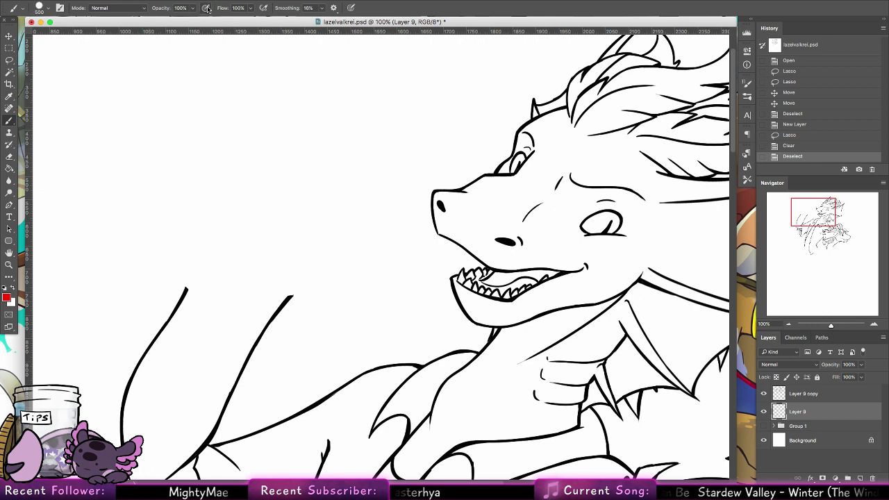
pyautogui.click(39, 8)
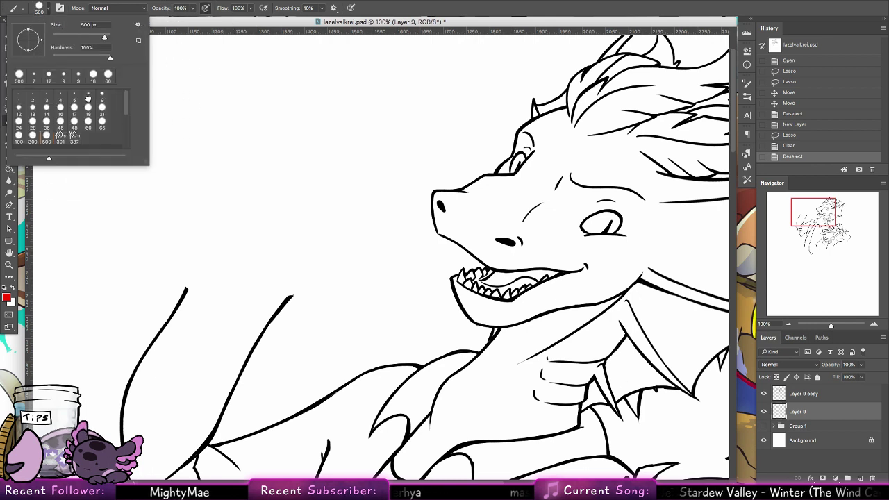
pyautogui.click(74, 97)
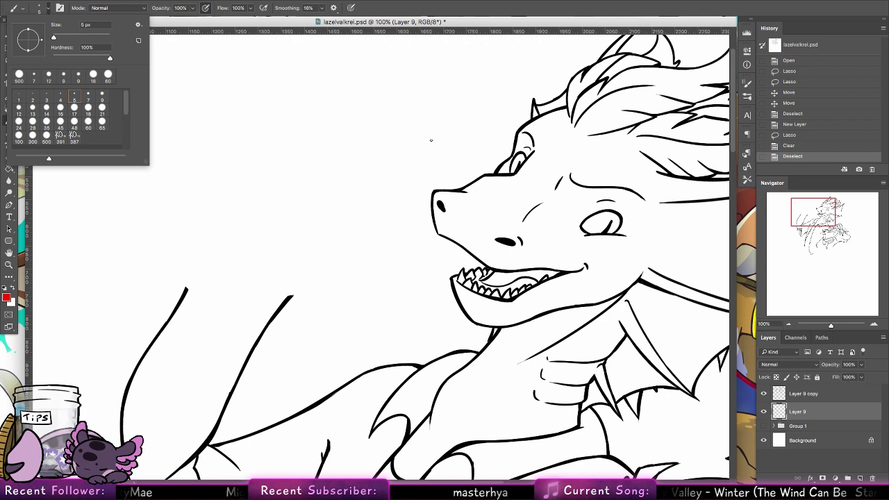
# Step: Sketch a rough red fist, undo most of the strokes, and open Chrome from the Dock
pyautogui.click(316, 263)
pyautogui.moveTo(291, 294); pyautogui.dragTo(360, 273)
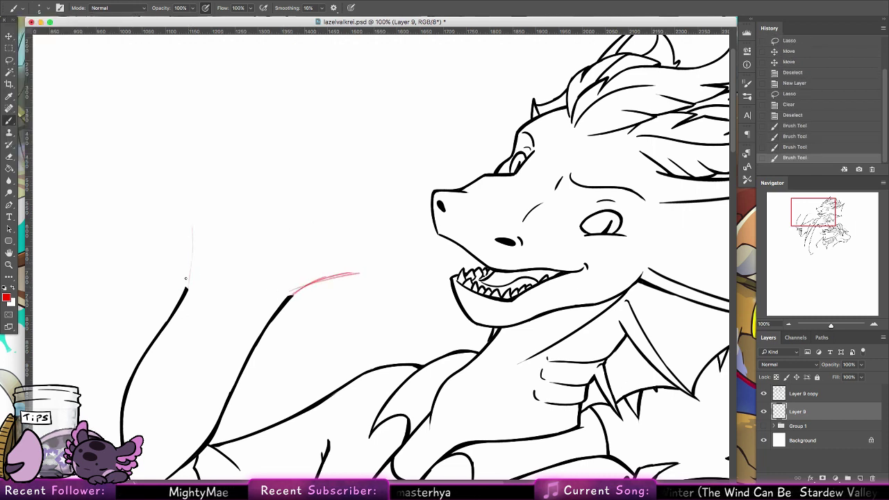
pyautogui.moveTo(186, 286)
pyautogui.mouseDown()
pyautogui.moveTo(185, 216)
pyautogui.moveTo(281, 192)
pyautogui.moveTo(192, 210)
pyautogui.moveTo(297, 263)
pyautogui.mouseUp()
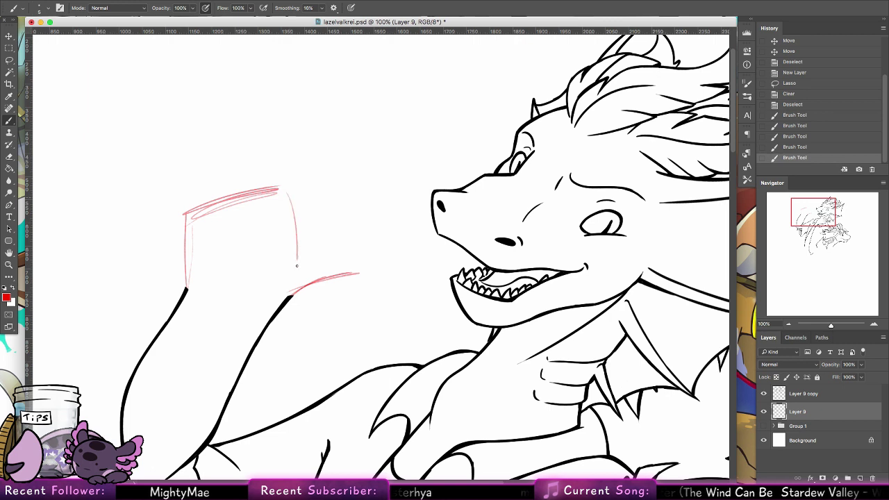
pyautogui.moveTo(290, 185)
pyautogui.mouseDown()
pyautogui.moveTo(296, 271)
pyautogui.moveTo(288, 188)
pyautogui.moveTo(236, 204)
pyautogui.mouseUp()
pyautogui.moveTo(221, 238); pyautogui.dragTo(285, 217)
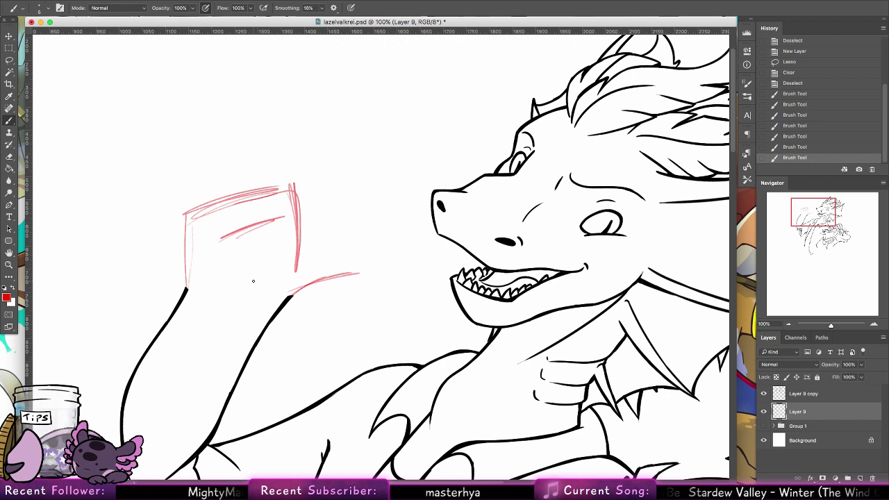
pyautogui.press('super+alt+z')
pyautogui.press('super+alt+z')
pyautogui.press('super+alt+z')
pyautogui.press('super+alt+z')
pyautogui.press('super+alt+z')
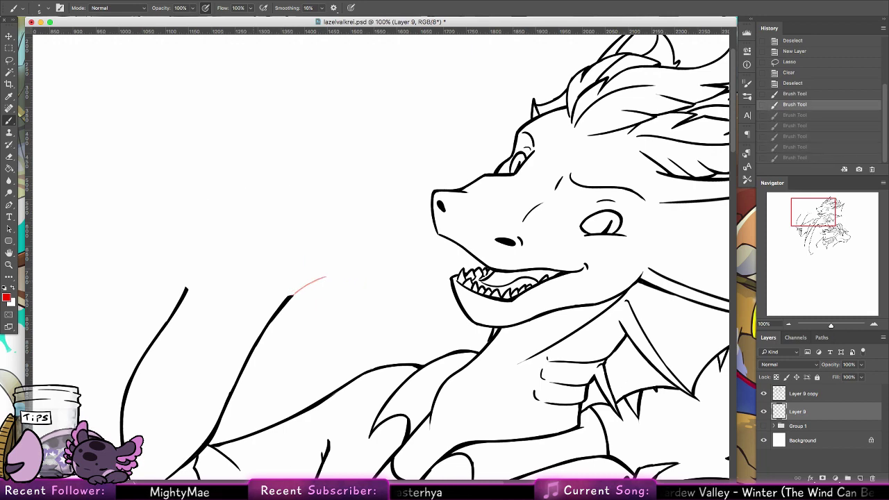
pyautogui.click(329, 464)
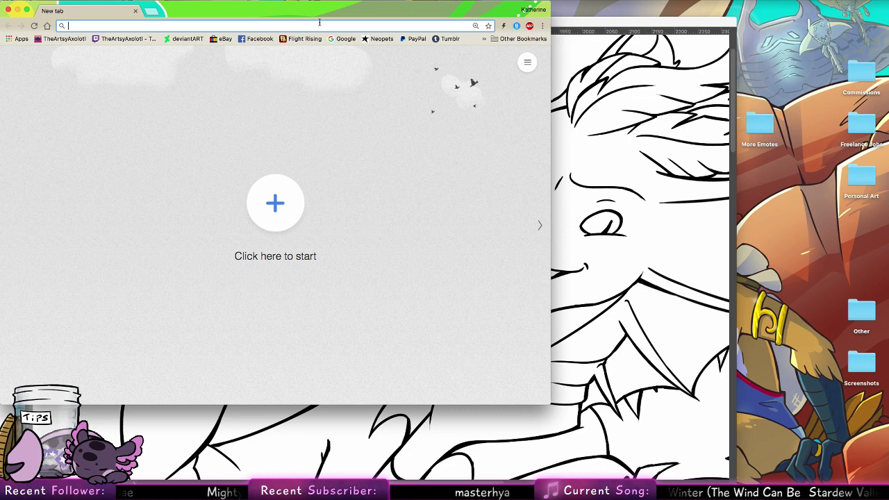
# Step: Search images for 'pointing thumb at self', preview the cartoon man, then return to Photoshop
pyautogui.write('pointing thu')
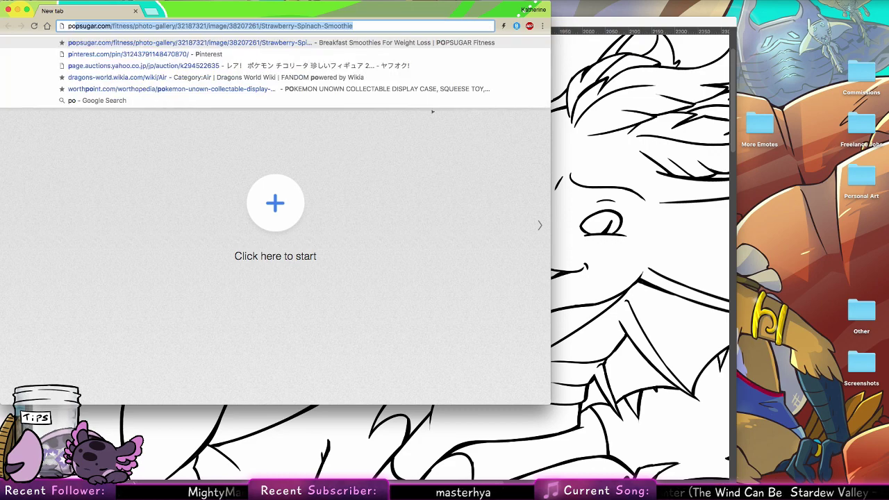
pyautogui.write('mb at self')
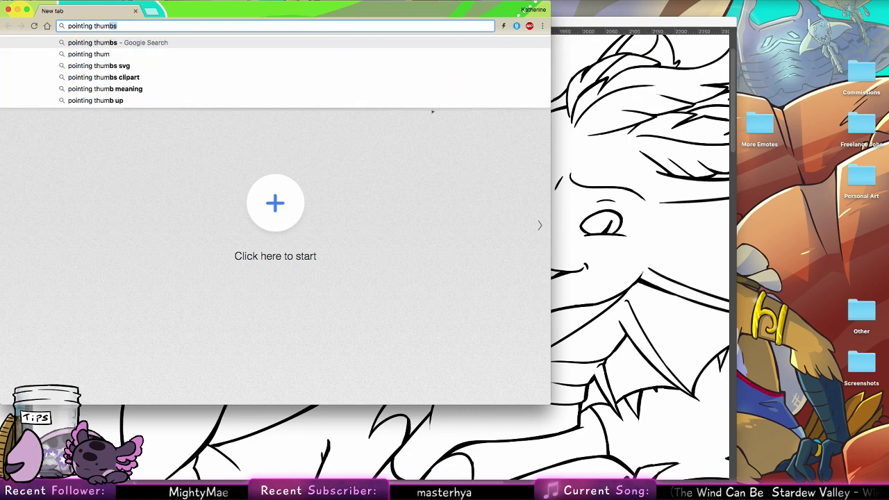
pyautogui.press('Return')
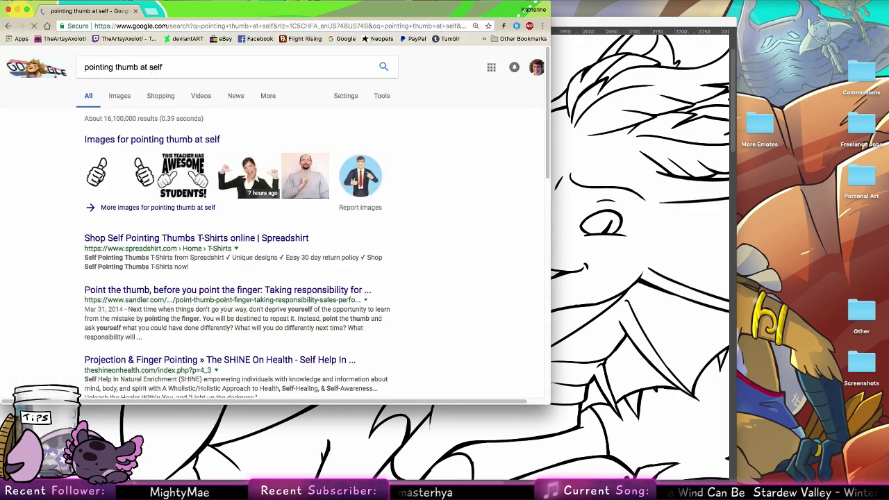
pyautogui.click(123, 98)
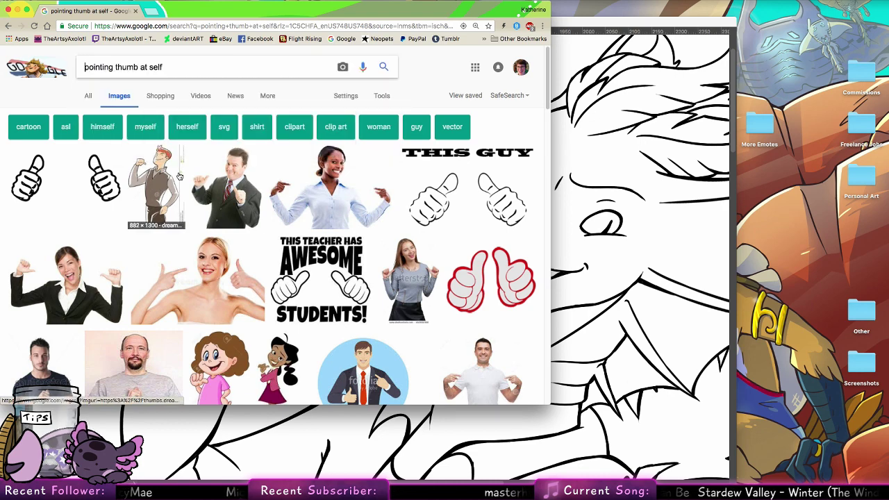
pyautogui.click(175, 175)
pyautogui.moveTo(317, 23); pyautogui.dragTo(812, 25)
pyautogui.click(469, 26)
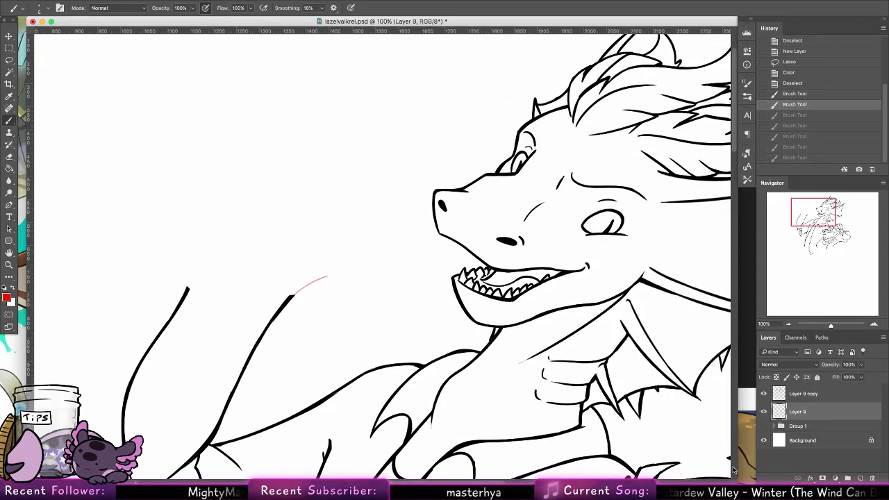
# Step: Narrow the drawing window and sketch red guide strokes at the arm's top and left outline
pyautogui.moveTo(729, 479); pyautogui.dragTo(444, 479)
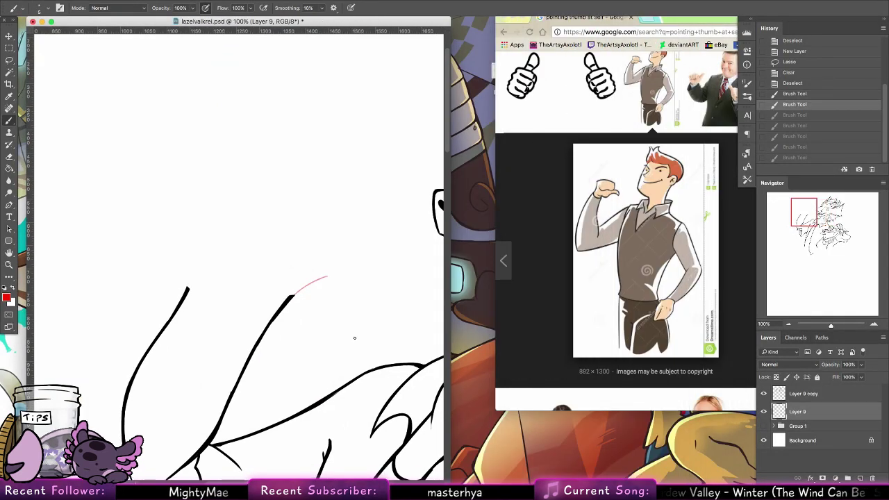
pyautogui.scroll(-3, 312, 287)
pyautogui.hscroll(2, 312, 287)
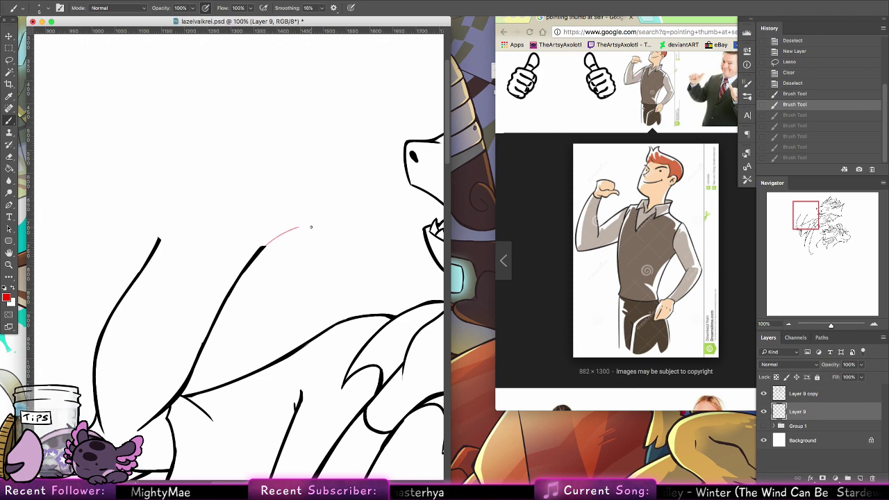
pyautogui.scroll(3, 320, 198)
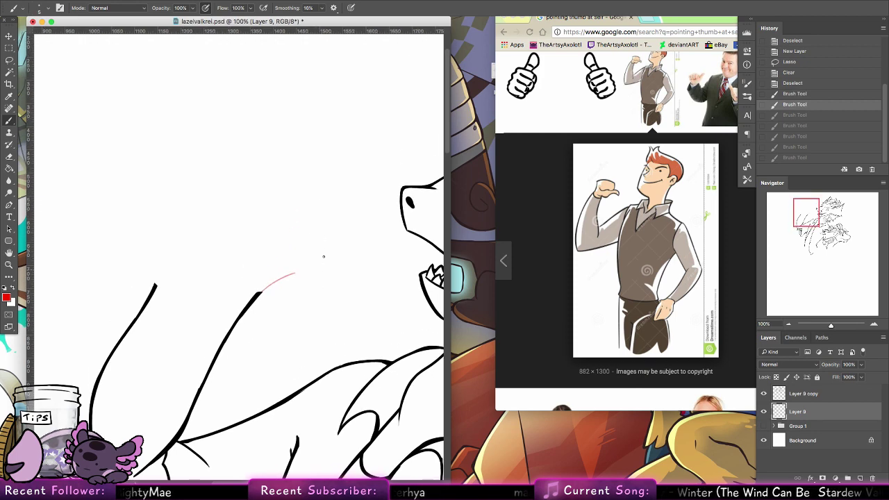
pyautogui.moveTo(272, 291)
pyautogui.mouseDown()
pyautogui.moveTo(205, 278)
pyautogui.moveTo(265, 294)
pyautogui.moveTo(239, 286)
pyautogui.mouseUp()
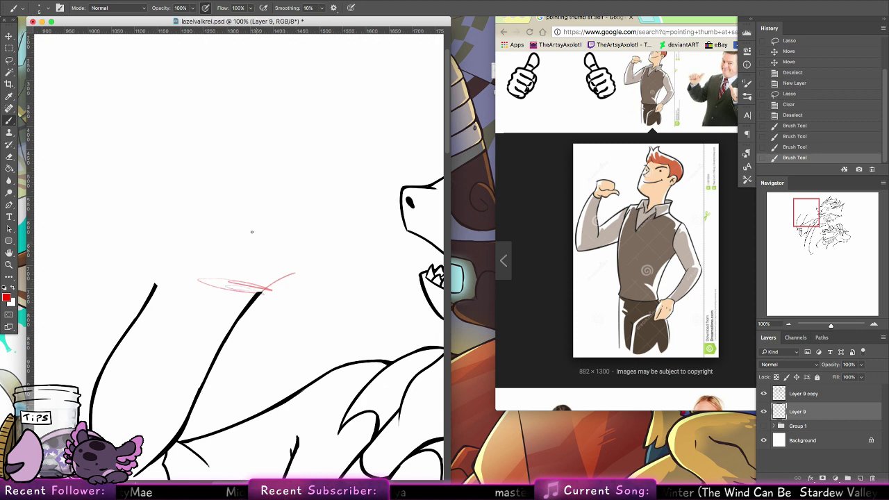
pyautogui.moveTo(179, 264)
pyautogui.mouseDown()
pyautogui.moveTo(124, 331)
pyautogui.moveTo(174, 268)
pyautogui.moveTo(103, 366)
pyautogui.mouseUp()
pyautogui.moveTo(235, 304); pyautogui.dragTo(279, 221)
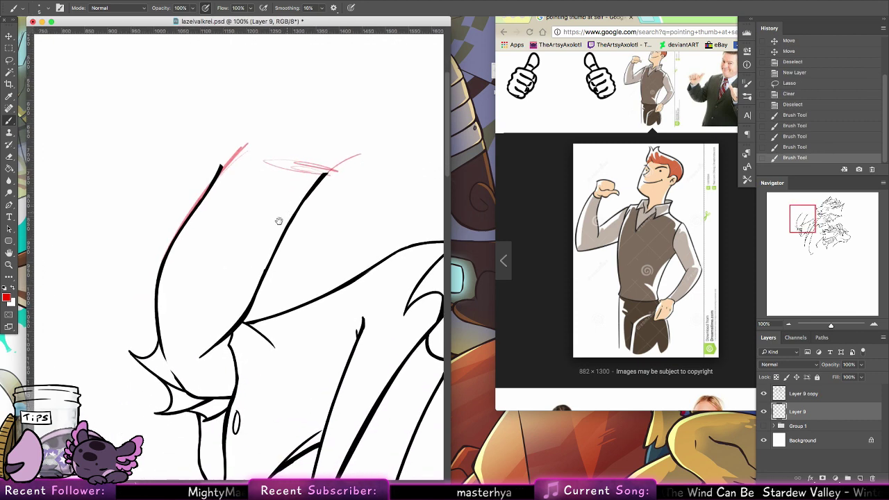
# Step: Sketch the right arm outline in red, erasing the overly dense strokes
pyautogui.moveTo(233, 345)
pyautogui.mouseDown()
pyautogui.moveTo(225, 353)
pyautogui.moveTo(254, 309)
pyautogui.moveTo(292, 208)
pyautogui.mouseUp()
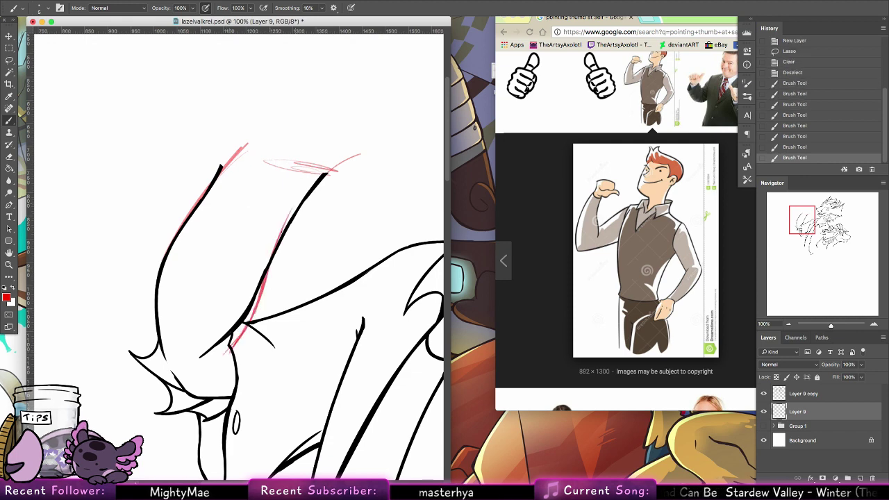
pyautogui.moveTo(272, 267); pyautogui.dragTo(315, 179)
pyautogui.moveTo(290, 220)
pyautogui.mouseDown()
pyautogui.moveTo(321, 165)
pyautogui.moveTo(303, 179)
pyautogui.mouseUp()
pyautogui.moveTo(267, 264)
pyautogui.mouseDown()
pyautogui.moveTo(310, 173)
pyautogui.moveTo(292, 211)
pyautogui.moveTo(304, 162)
pyautogui.moveTo(301, 173)
pyautogui.mouseUp()
pyautogui.moveTo(279, 233); pyautogui.dragTo(298, 171)
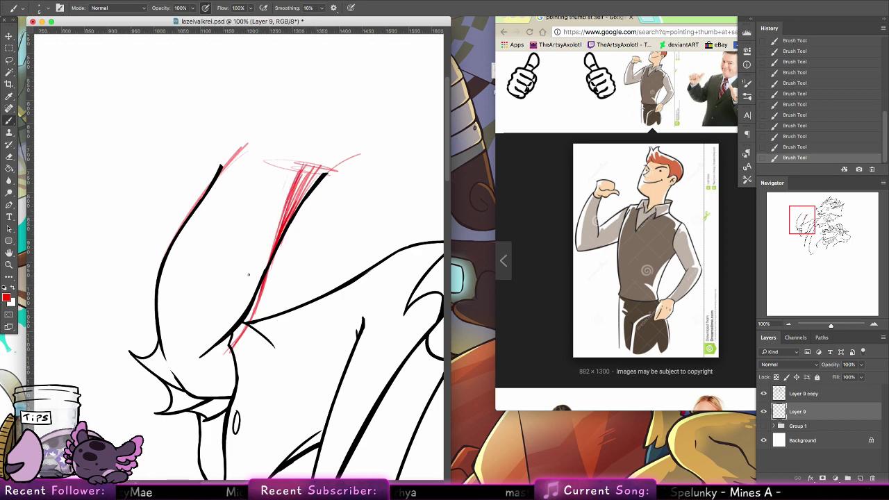
pyautogui.click(12, 156)
pyautogui.moveTo(291, 232)
pyautogui.mouseDown()
pyautogui.moveTo(305, 171)
pyautogui.moveTo(277, 266)
pyautogui.moveTo(301, 181)
pyautogui.moveTo(296, 198)
pyautogui.moveTo(358, 150)
pyautogui.moveTo(267, 162)
pyautogui.mouseUp()
pyautogui.press('b')
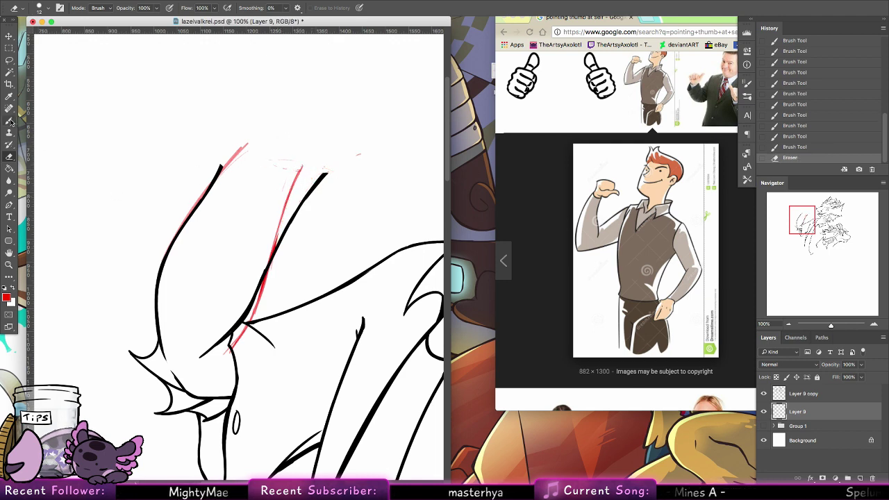
# Step: Extend the arm line upward and sketch an arc for the top of the hand
pyautogui.scroll(3, 298, 232)
pyautogui.hscroll(1, 298, 231)
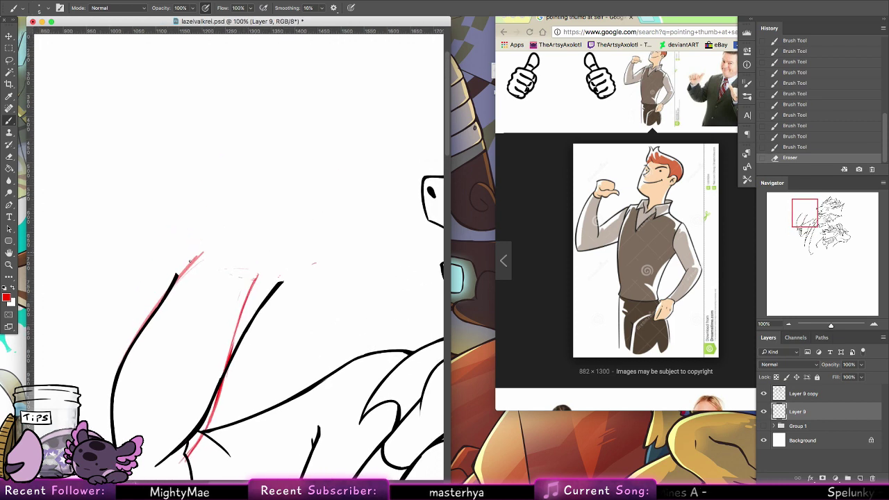
pyautogui.moveTo(199, 255)
pyautogui.mouseDown()
pyautogui.moveTo(223, 181)
pyautogui.moveTo(208, 234)
pyautogui.mouseUp()
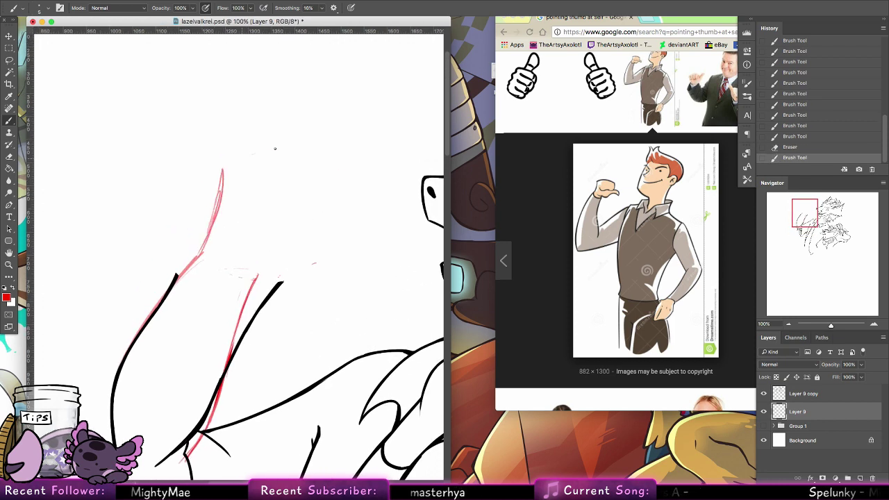
pyautogui.moveTo(233, 161); pyautogui.dragTo(325, 171)
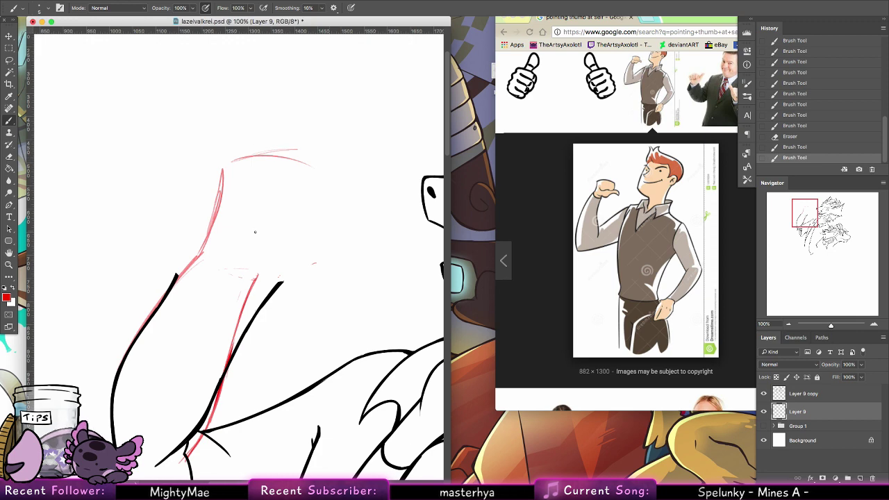
# Step: Sketch the fist's edges, the thumb's underside and the line beneath the fist in red
pyautogui.moveTo(237, 179)
pyautogui.mouseDown()
pyautogui.moveTo(242, 207)
pyautogui.moveTo(304, 226)
pyautogui.mouseUp()
pyautogui.moveTo(231, 200); pyautogui.dragTo(313, 236)
pyautogui.moveTo(321, 228)
pyautogui.mouseDown()
pyautogui.moveTo(331, 188)
pyautogui.moveTo(334, 195)
pyautogui.moveTo(299, 159)
pyautogui.moveTo(334, 188)
pyautogui.moveTo(290, 153)
pyautogui.moveTo(222, 169)
pyautogui.moveTo(292, 155)
pyautogui.mouseUp()
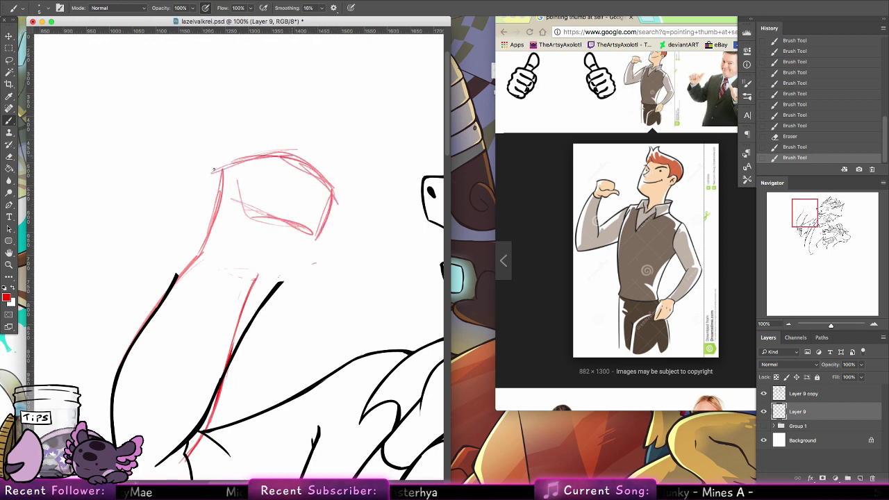
pyautogui.moveTo(281, 276)
pyautogui.mouseDown()
pyautogui.moveTo(233, 263)
pyautogui.moveTo(281, 278)
pyautogui.mouseUp()
pyautogui.moveTo(307, 241)
pyautogui.mouseDown()
pyautogui.moveTo(343, 236)
pyautogui.moveTo(366, 249)
pyautogui.moveTo(297, 265)
pyautogui.moveTo(251, 252)
pyautogui.moveTo(240, 327)
pyautogui.mouseUp()
pyautogui.moveTo(264, 272); pyautogui.dragTo(240, 330)
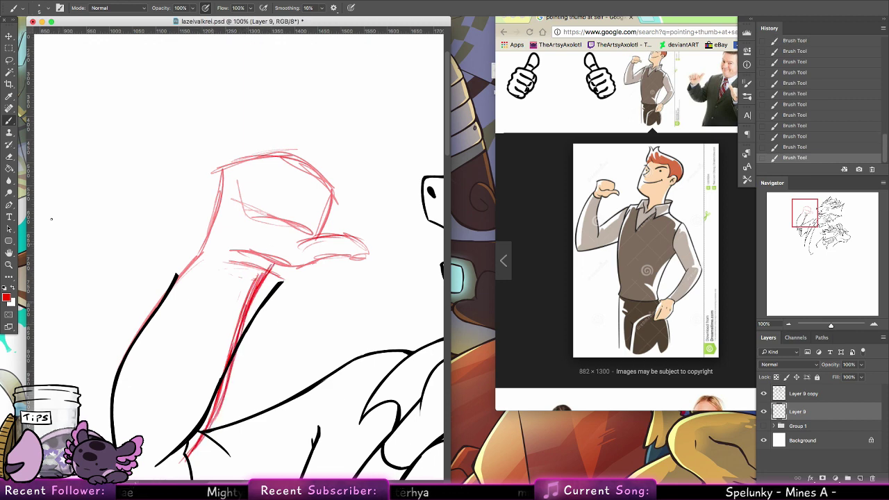
# Step: Erase excess red strokes along the arm and faint marks below the fist
pyautogui.press('e')
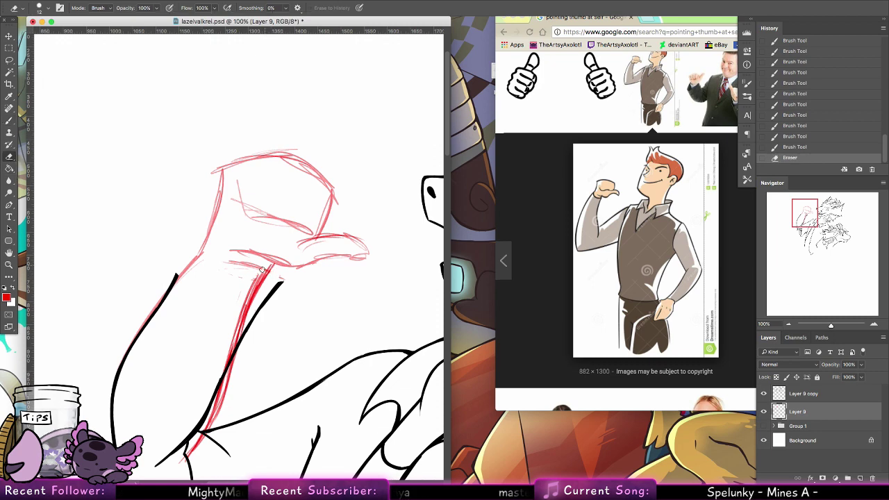
pyautogui.moveTo(264, 271); pyautogui.dragTo(239, 319)
pyautogui.moveTo(262, 272); pyautogui.dragTo(236, 320)
pyautogui.moveTo(258, 278); pyautogui.dragTo(243, 306)
pyautogui.moveTo(267, 269); pyautogui.dragTo(259, 283)
pyautogui.moveTo(268, 269); pyautogui.dragTo(239, 326)
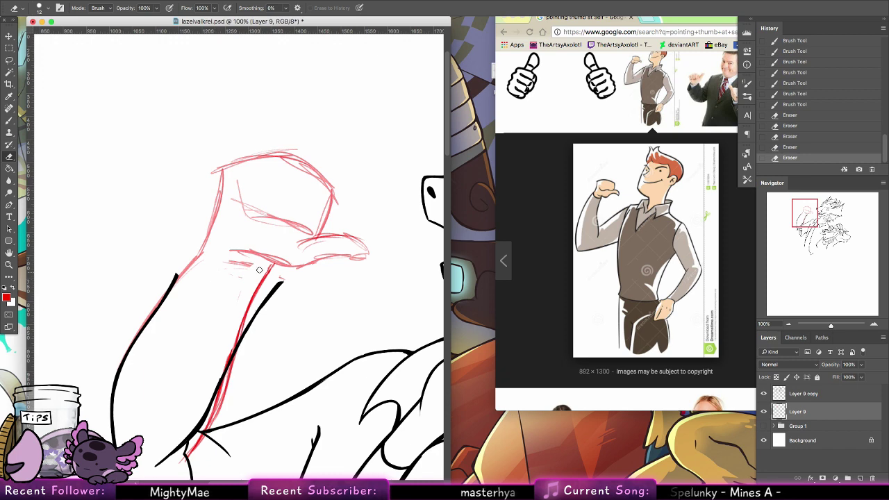
pyautogui.moveTo(253, 263); pyautogui.dragTo(228, 261)
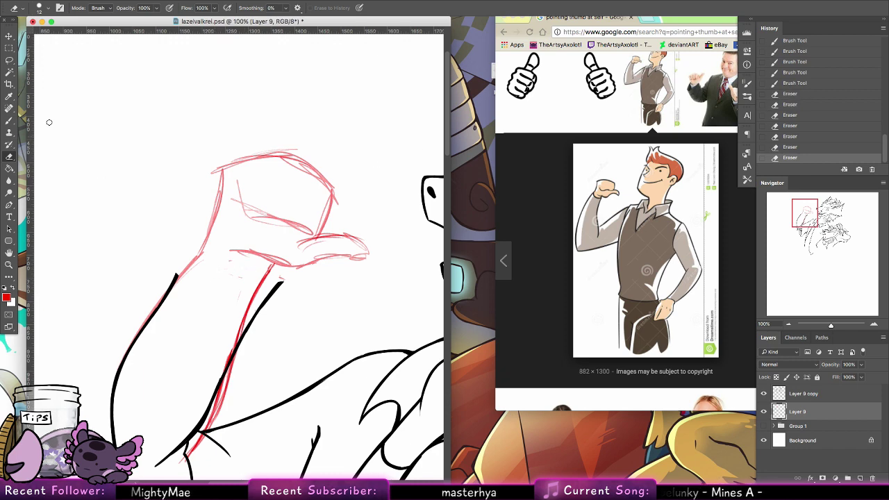
# Step: Sketch the fist's left side, top and finger lines, undoing a stray curve
pyautogui.click(10, 120)
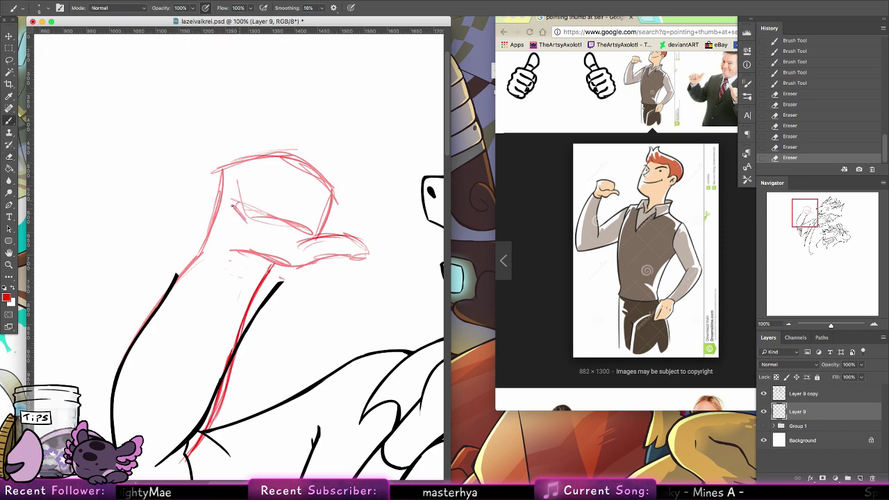
pyautogui.moveTo(236, 203); pyautogui.dragTo(244, 203)
pyautogui.moveTo(224, 172)
pyautogui.mouseDown()
pyautogui.moveTo(222, 205)
pyautogui.moveTo(242, 158)
pyautogui.moveTo(276, 203)
pyautogui.mouseUp()
pyautogui.moveTo(256, 165)
pyautogui.mouseDown()
pyautogui.moveTo(275, 202)
pyautogui.moveTo(251, 211)
pyautogui.moveTo(303, 207)
pyautogui.moveTo(299, 170)
pyautogui.mouseUp()
pyautogui.moveTo(298, 164); pyautogui.dragTo(299, 191)
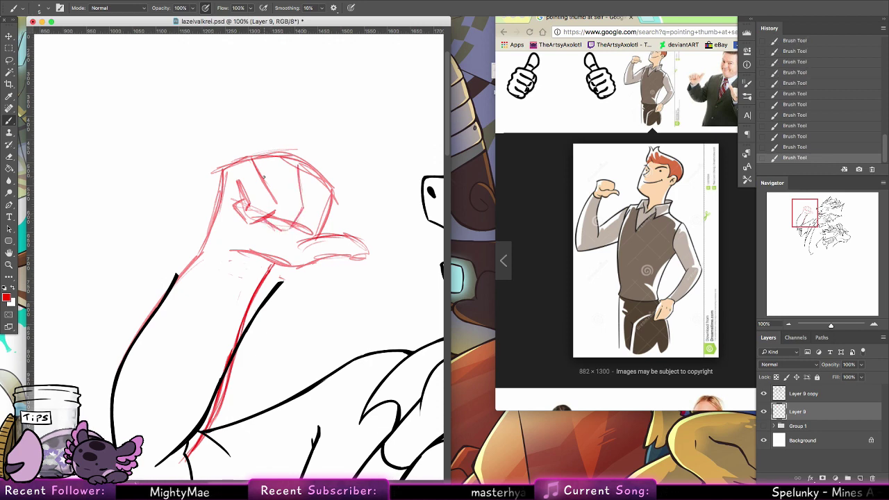
pyautogui.moveTo(278, 150); pyautogui.dragTo(327, 207)
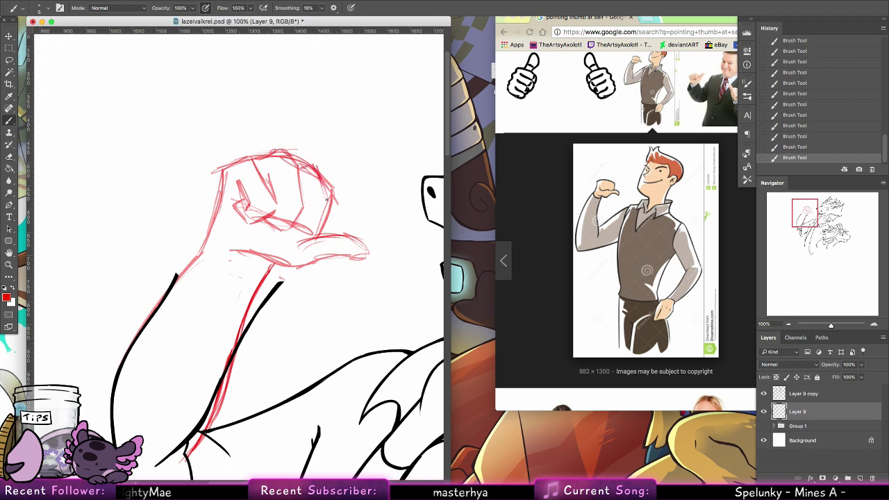
pyautogui.press('super+z')
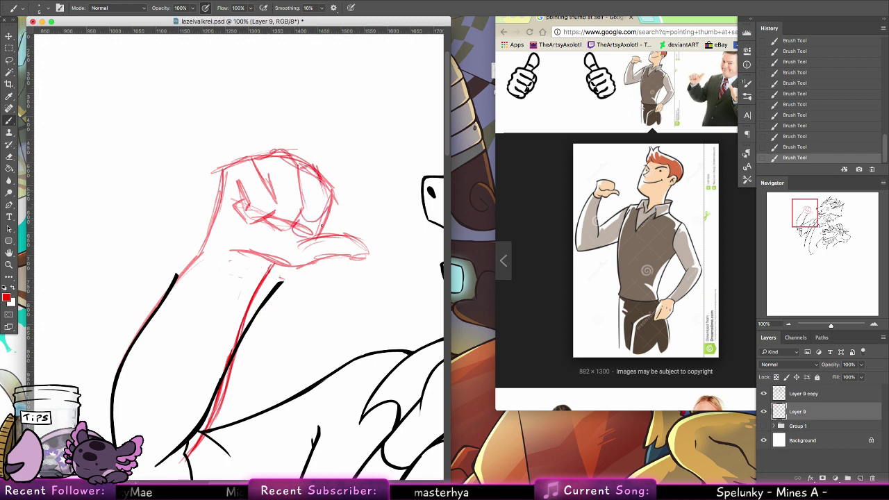
# Step: Draw the underside of the hand and thumb, then hide the black dragon lineart layer
pyautogui.moveTo(294, 223); pyautogui.dragTo(318, 236)
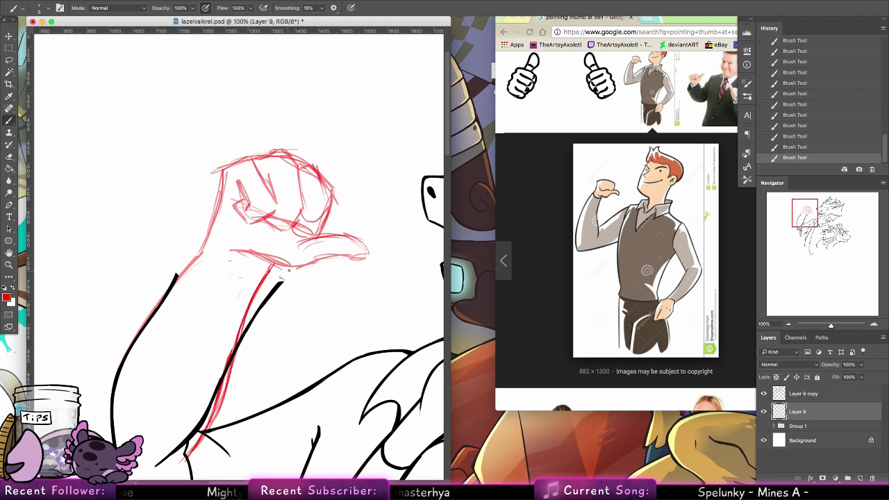
pyautogui.moveTo(254, 271)
pyautogui.mouseDown()
pyautogui.moveTo(309, 258)
pyautogui.moveTo(302, 267)
pyautogui.moveTo(351, 253)
pyautogui.mouseUp()
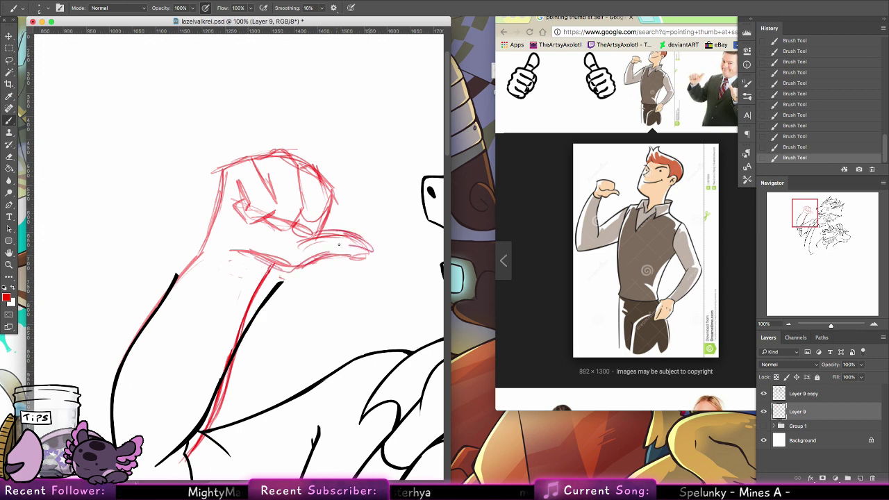
pyautogui.moveTo(383, 287)
pyautogui.mouseDown()
pyautogui.moveTo(220, 249)
pyautogui.moveTo(276, 289)
pyautogui.mouseUp()
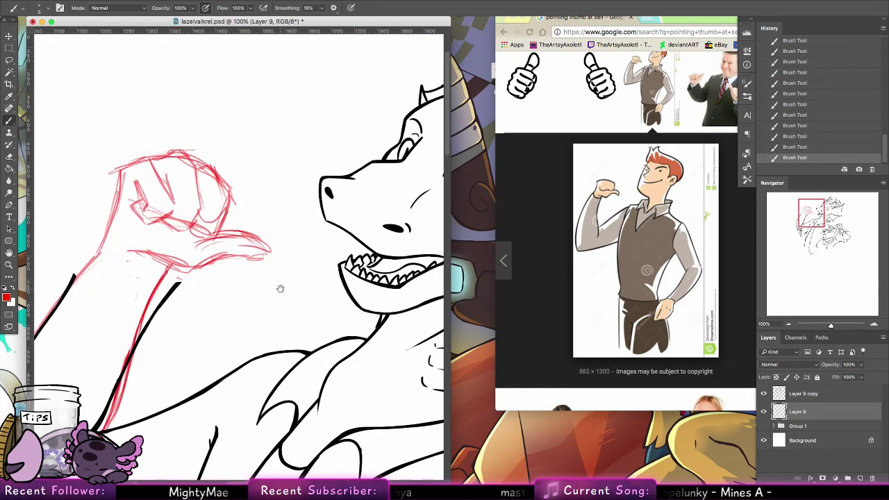
pyautogui.moveTo(255, 243); pyautogui.dragTo(297, 255)
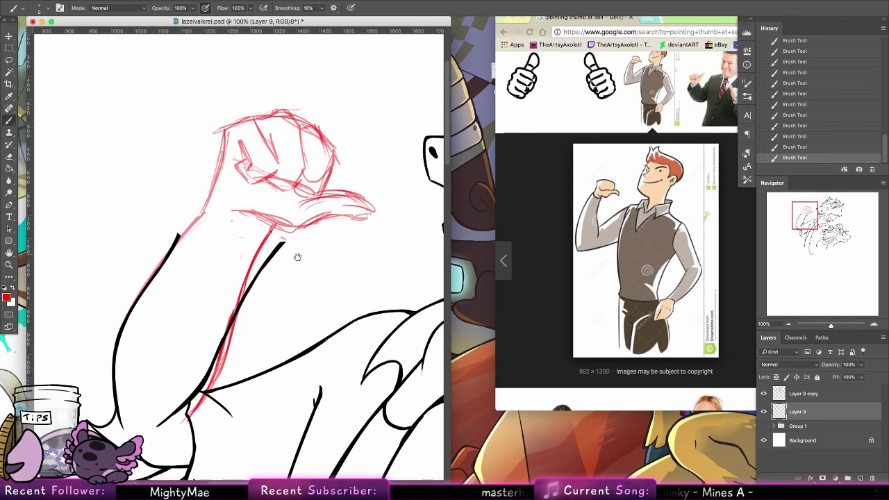
pyautogui.click(763, 394)
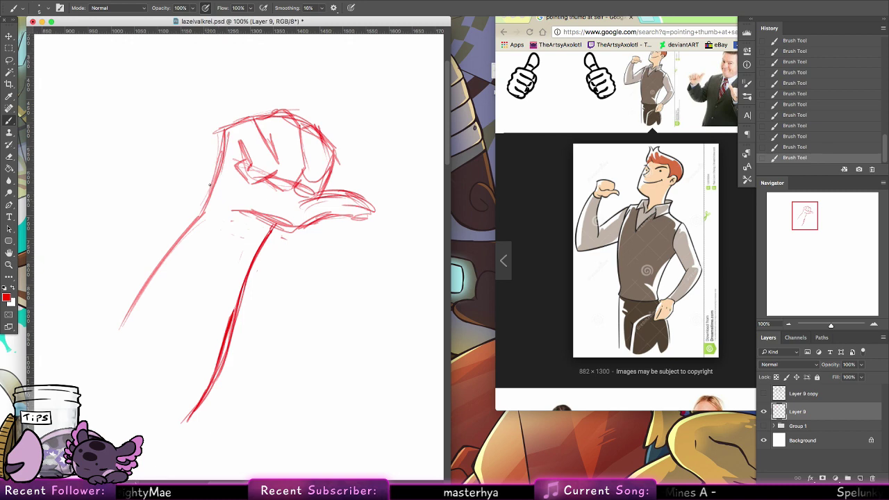
# Step: Redraw the arm line down from the fist, thickening the lower arm and outer edge
pyautogui.moveTo(204, 201); pyautogui.dragTo(177, 244)
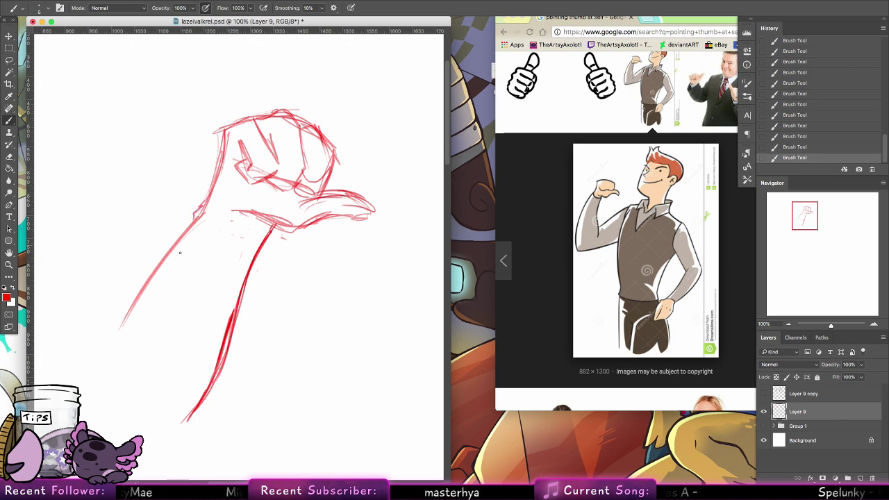
pyautogui.moveTo(268, 224); pyautogui.dragTo(239, 279)
pyautogui.moveTo(253, 243); pyautogui.dragTo(230, 312)
pyautogui.moveTo(236, 276)
pyautogui.mouseDown()
pyautogui.moveTo(222, 342)
pyautogui.moveTo(169, 421)
pyautogui.mouseUp()
pyautogui.moveTo(134, 306); pyautogui.dragTo(99, 421)
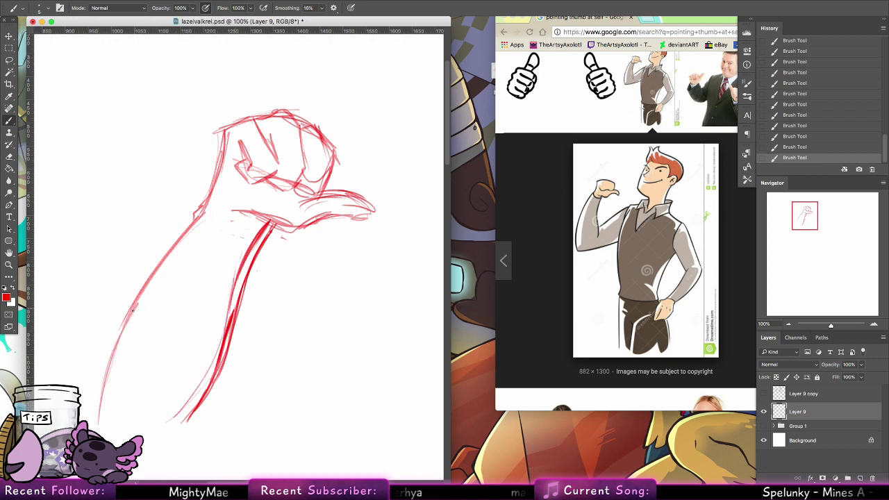
pyautogui.moveTo(286, 284); pyautogui.dragTo(253, 227)
pyautogui.moveTo(189, 319); pyautogui.dragTo(229, 296)
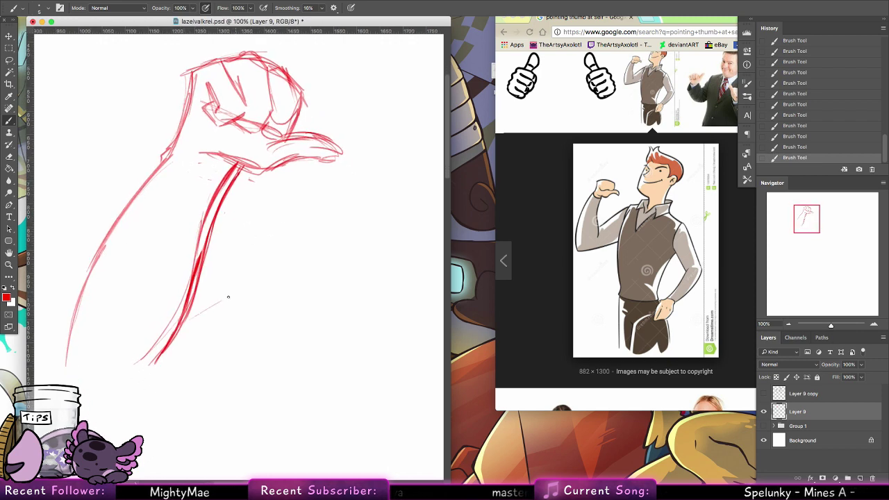
# Step: Erase part of the doubled arm line and return to the brush
pyautogui.press('e')
pyautogui.moveTo(241, 167); pyautogui.dragTo(197, 272)
pyautogui.press('b')
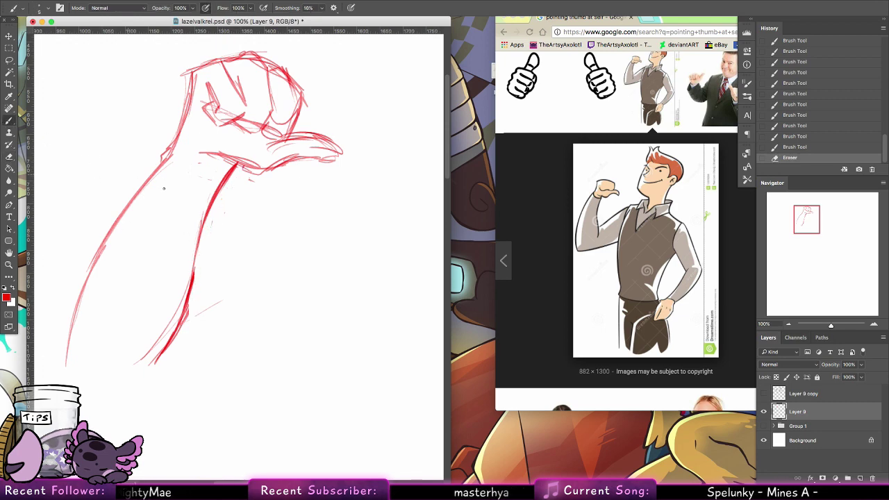
pyautogui.scroll(5, 254, 363)
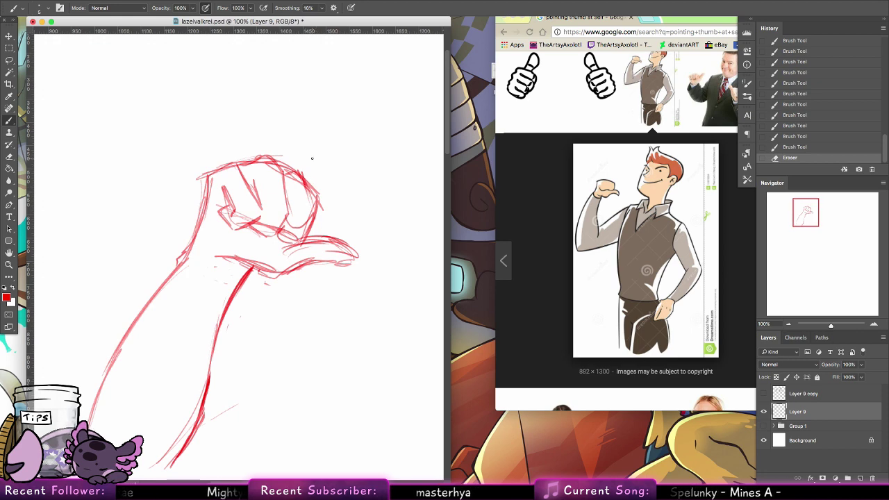
pyautogui.scroll(-5, 312, 158)
pyautogui.hscroll(-2, 312, 158)
# Step: Sketch diagonal strokes out from the arm, show the lineart, and undo three strokes
pyautogui.moveTo(327, 221); pyautogui.dragTo(265, 254)
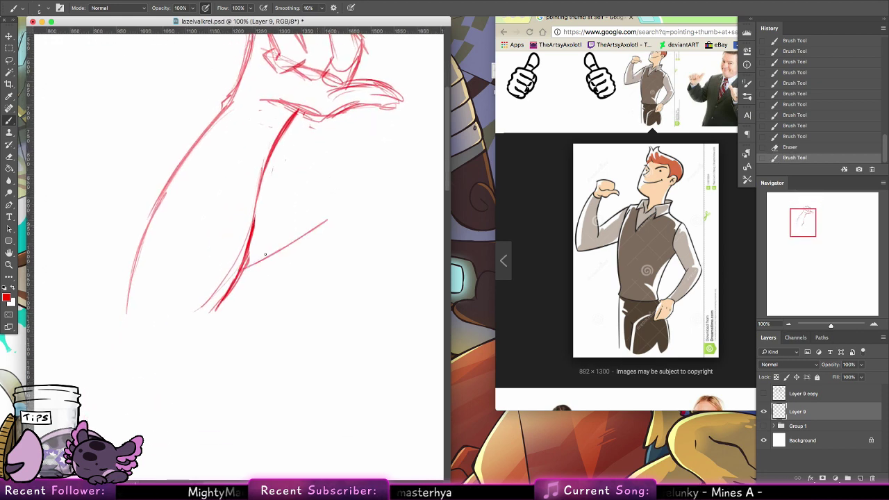
pyautogui.moveTo(347, 210); pyautogui.dragTo(240, 269)
pyautogui.moveTo(325, 221); pyautogui.dragTo(289, 247)
pyautogui.click(764, 393)
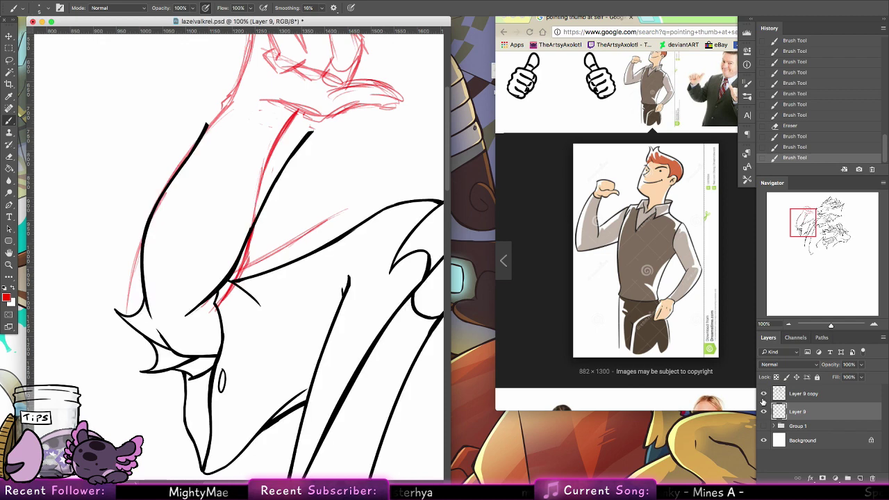
pyautogui.hotkey('ctrl', 'z')
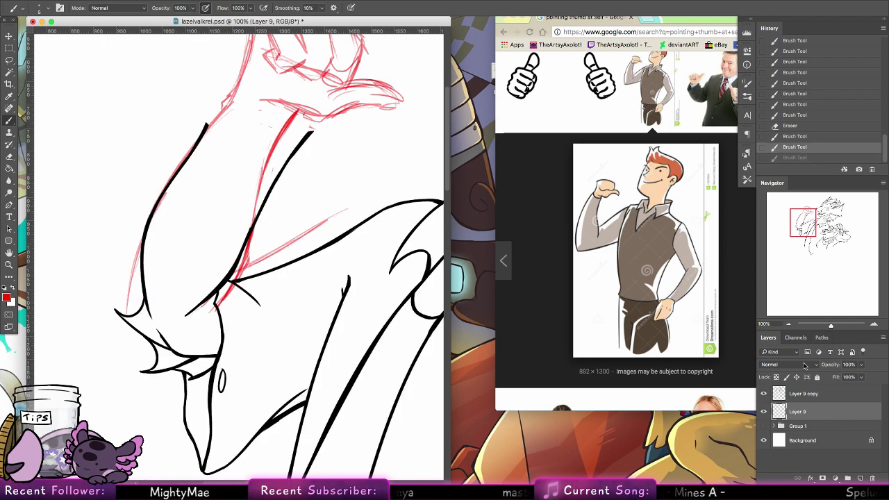
pyautogui.hotkey('ctrl', 'z')
pyautogui.hotkey('ctrl', 'z')
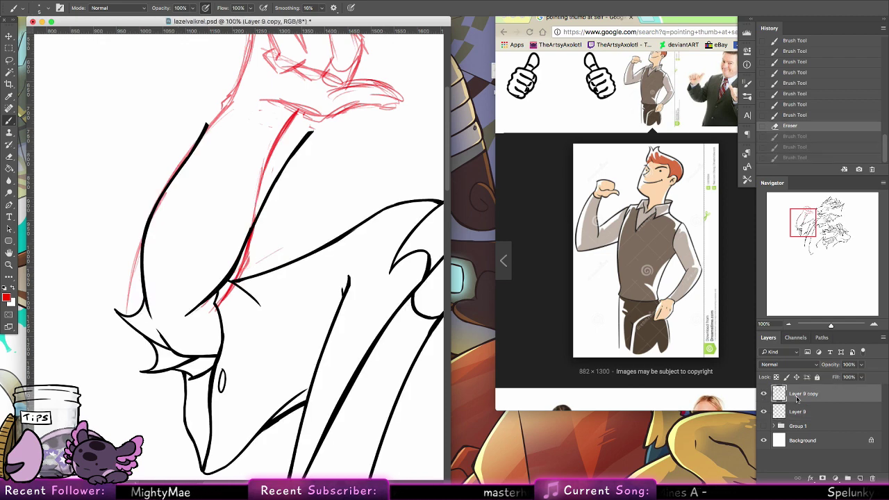
# Step: Sketch red arm lines down the left edge and along the dragon's neck and jaw
pyautogui.click(763, 411)
pyautogui.click(764, 411)
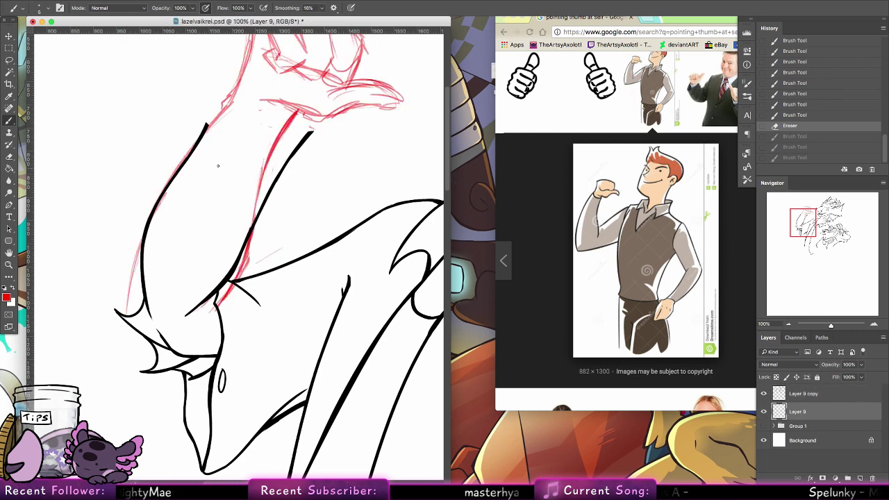
pyautogui.moveTo(159, 203)
pyautogui.mouseDown()
pyautogui.moveTo(135, 306)
pyautogui.moveTo(132, 277)
pyautogui.moveTo(132, 321)
pyautogui.moveTo(214, 351)
pyautogui.mouseUp()
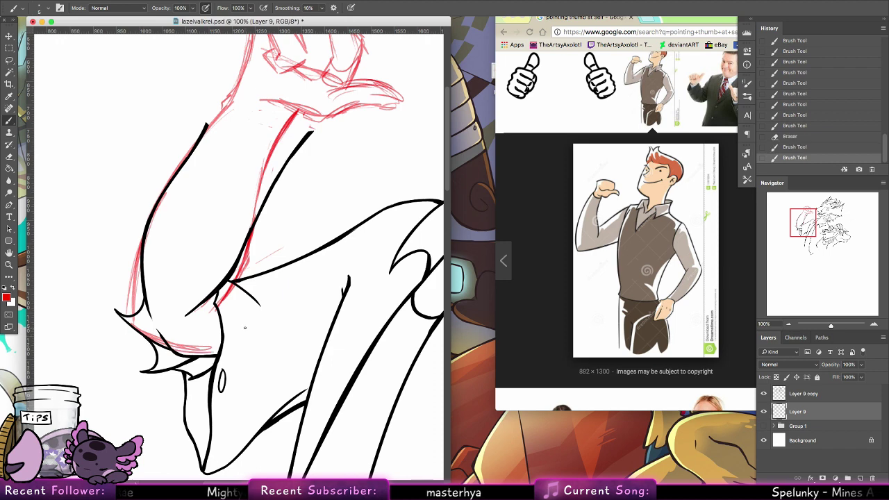
pyautogui.moveTo(239, 270); pyautogui.dragTo(324, 241)
pyautogui.moveTo(267, 263); pyautogui.dragTo(389, 210)
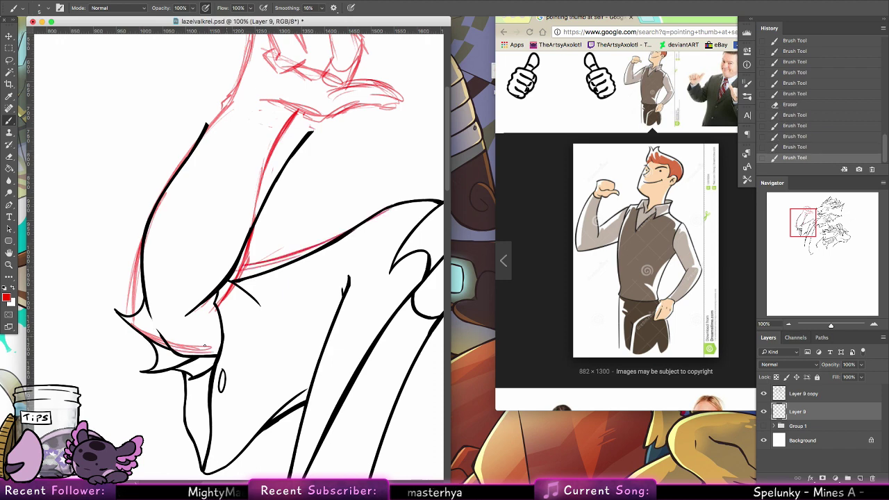
pyautogui.moveTo(278, 351)
pyautogui.mouseDown()
pyautogui.moveTo(197, 346)
pyautogui.moveTo(321, 337)
pyautogui.mouseUp()
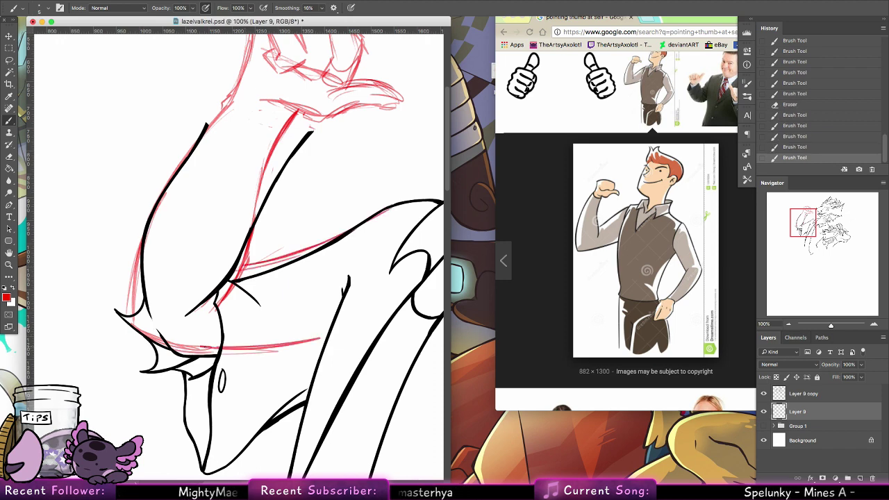
pyautogui.click(764, 426)
pyautogui.click(763, 426)
# Step: Hide the black lineart and zoom to review the whole red arm sketch
pyautogui.click(764, 394)
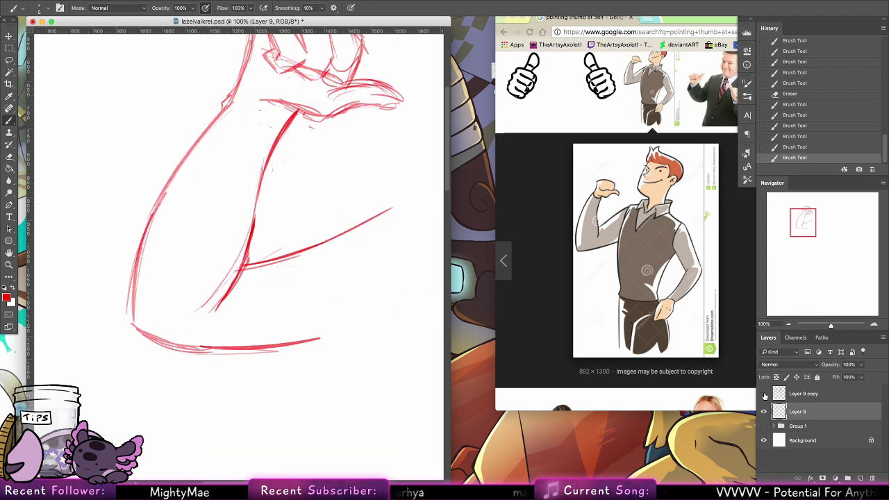
pyautogui.moveTo(350, 269)
pyautogui.mouseDown()
pyautogui.moveTo(252, 354)
pyautogui.moveTo(222, 405)
pyautogui.mouseUp()
pyautogui.press('z')
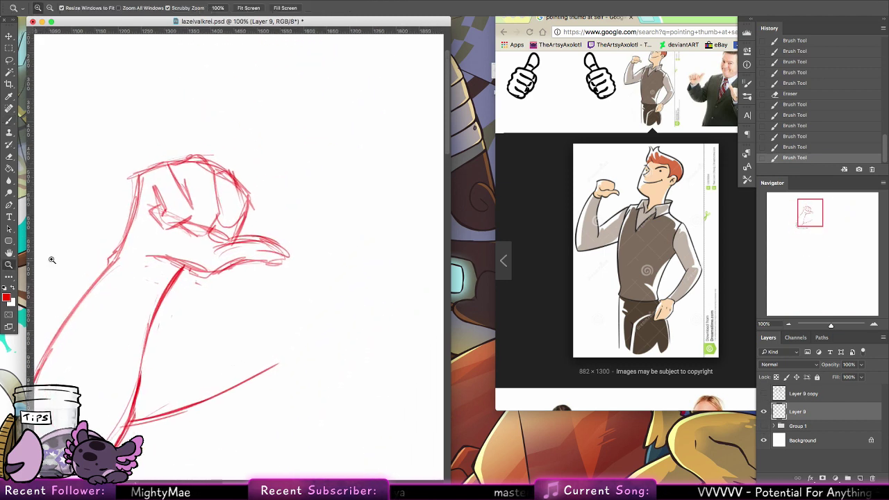
pyautogui.moveTo(280, 330); pyautogui.dragTo(334, 275)
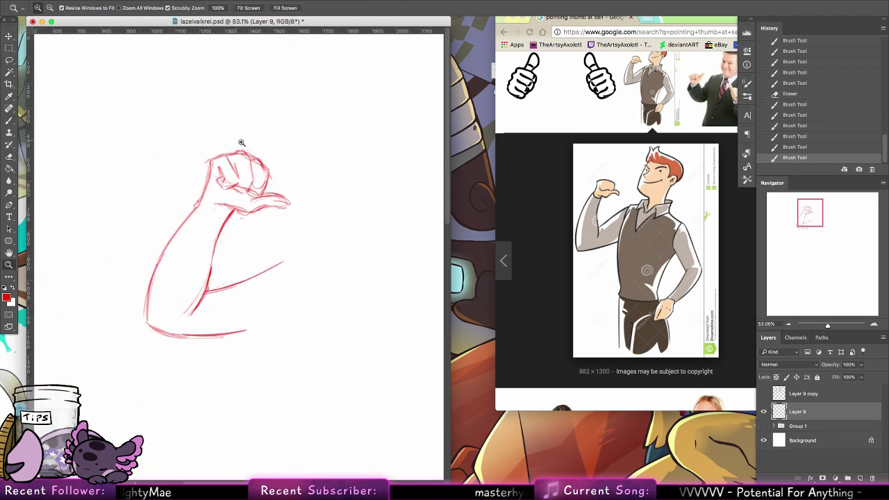
pyautogui.moveTo(241, 142); pyautogui.dragTo(271, 147)
# Step: Show the black lineart again and zoom in on the red fist sketch
pyautogui.press('e')
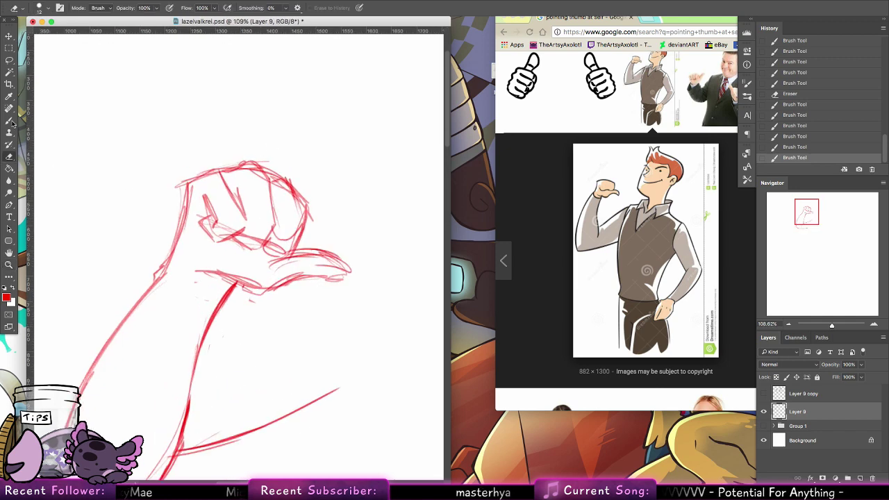
pyautogui.press('b')
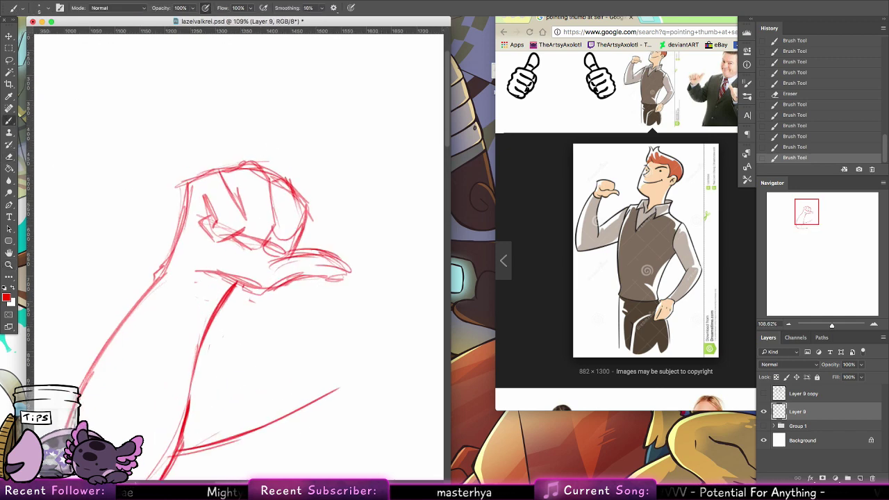
pyautogui.click(763, 393)
pyautogui.click(9, 264)
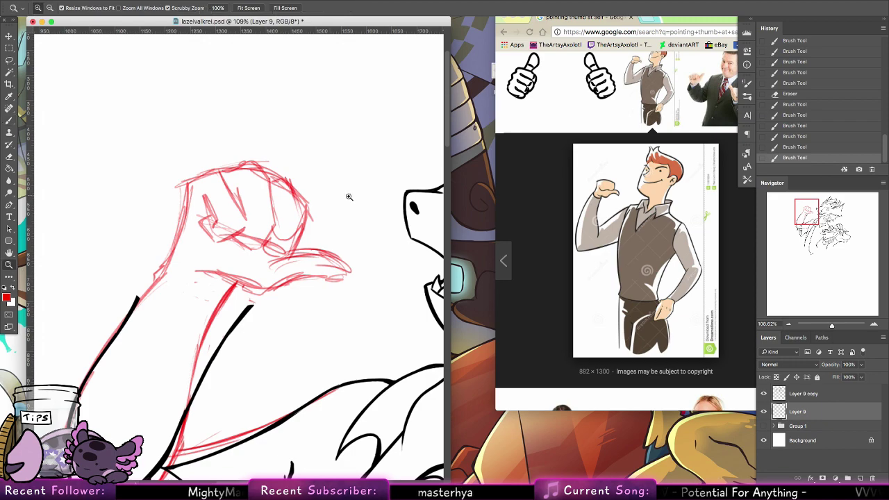
pyautogui.moveTo(382, 210); pyautogui.dragTo(318, 164)
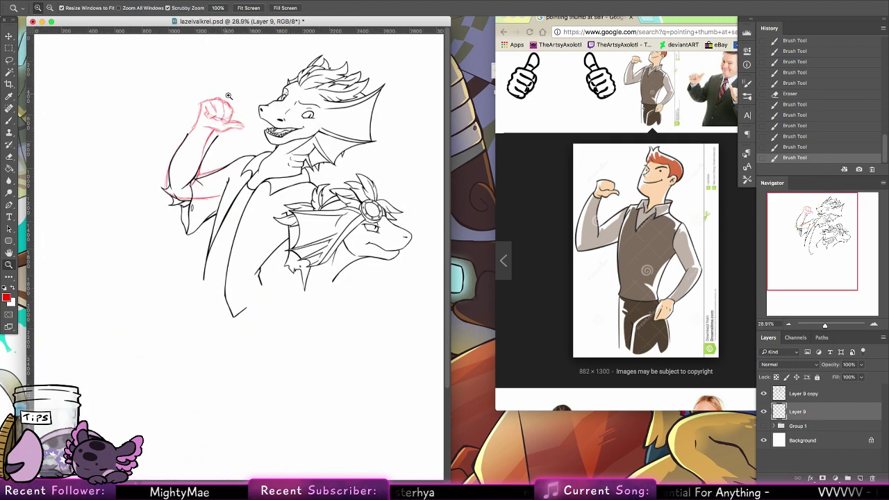
pyautogui.moveTo(229, 96); pyautogui.dragTo(306, 98)
# Step: Add red strokes inside the fist, along its top and left edge, redoing one bad stroke
pyautogui.click(16, 119)
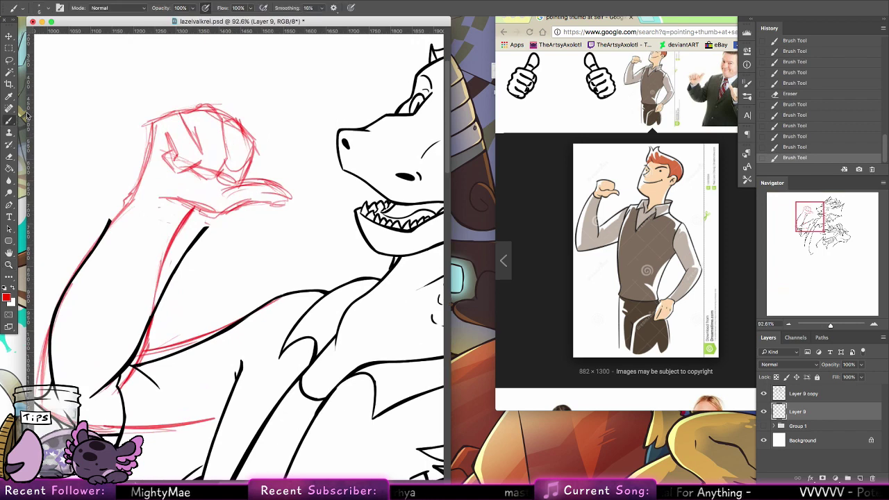
pyautogui.moveTo(257, 211)
pyautogui.mouseDown()
pyautogui.moveTo(340, 288)
pyautogui.moveTo(324, 276)
pyautogui.mouseUp()
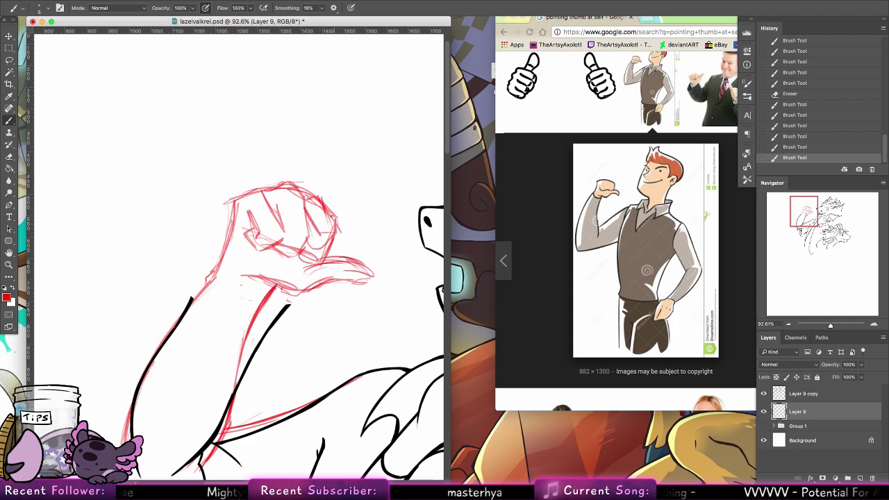
pyautogui.moveTo(338, 235)
pyautogui.mouseDown()
pyautogui.moveTo(315, 259)
pyautogui.moveTo(275, 247)
pyautogui.mouseUp()
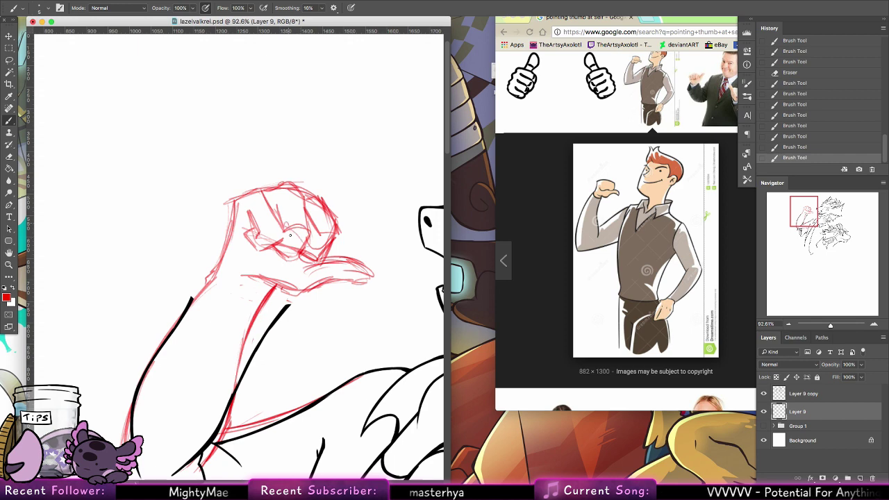
pyautogui.moveTo(306, 217); pyautogui.dragTo(310, 230)
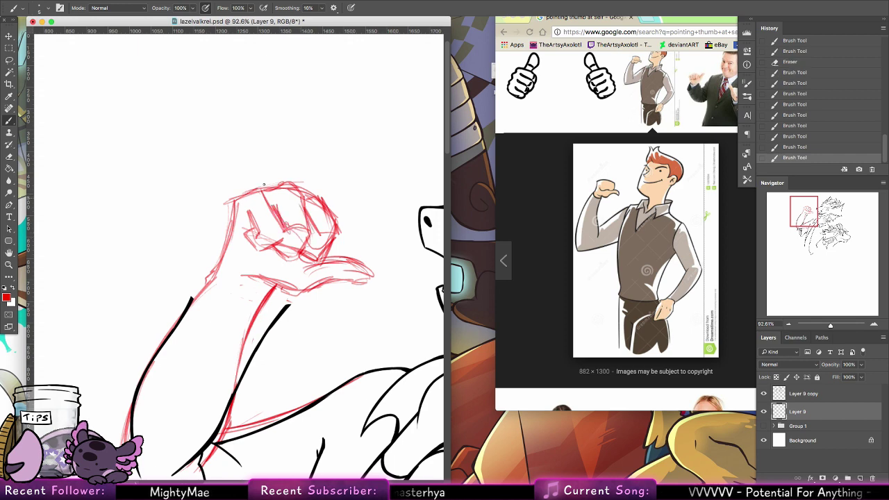
pyautogui.moveTo(257, 183)
pyautogui.mouseDown()
pyautogui.moveTo(275, 206)
pyautogui.moveTo(291, 186)
pyautogui.mouseUp()
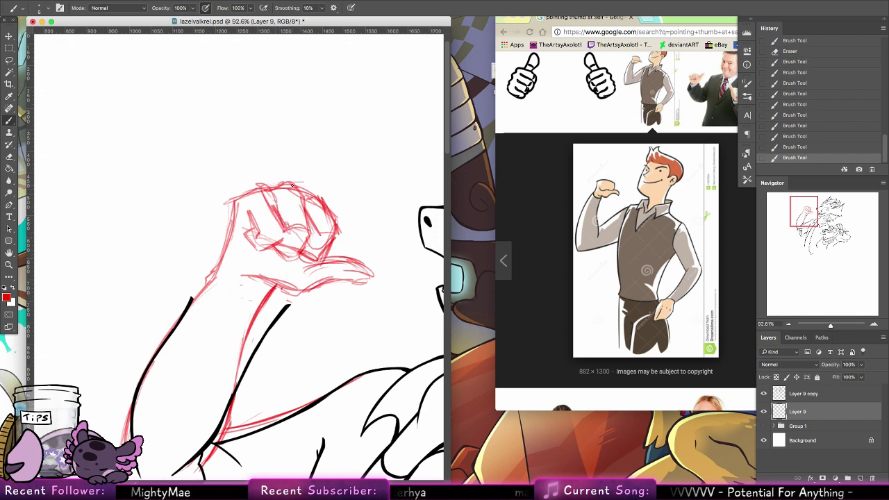
pyautogui.moveTo(232, 201); pyautogui.dragTo(214, 268)
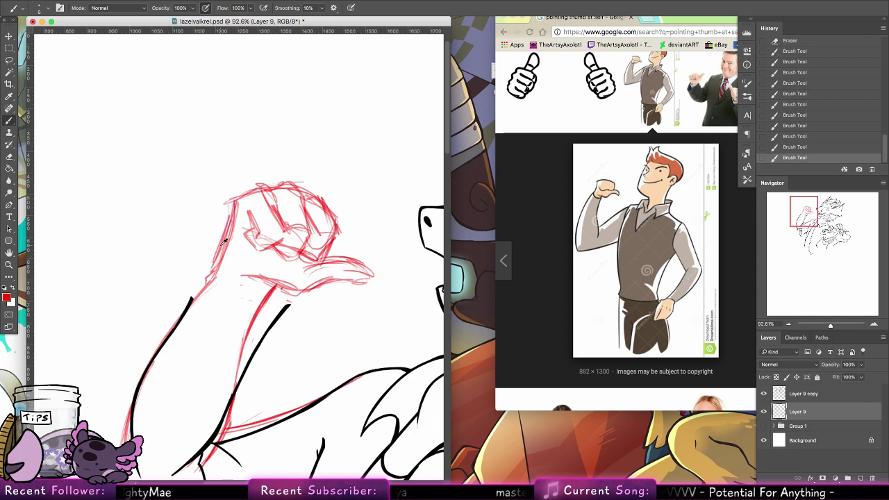
pyautogui.press('super+z')
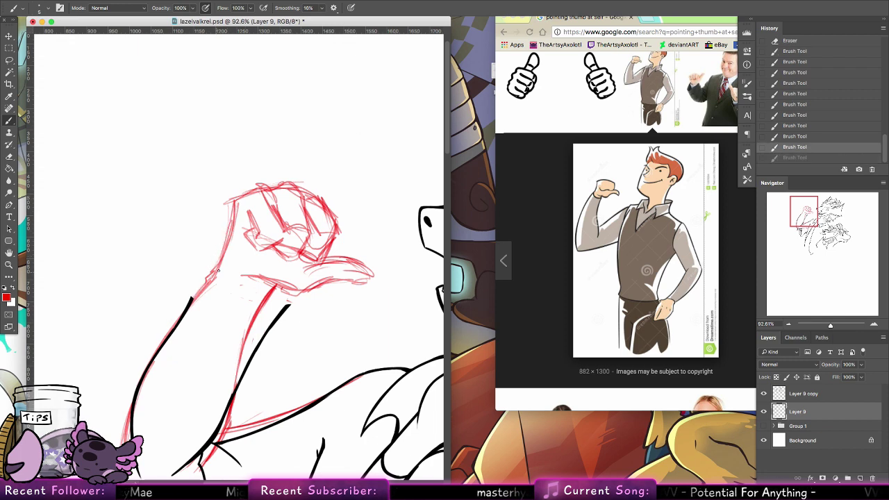
pyautogui.moveTo(231, 203)
pyautogui.mouseDown()
pyautogui.moveTo(221, 271)
pyautogui.moveTo(210, 282)
pyautogui.moveTo(269, 278)
pyautogui.mouseUp()
# Step: Lasso and delete the old red fist, then erase its leftover lines
pyautogui.click(10, 61)
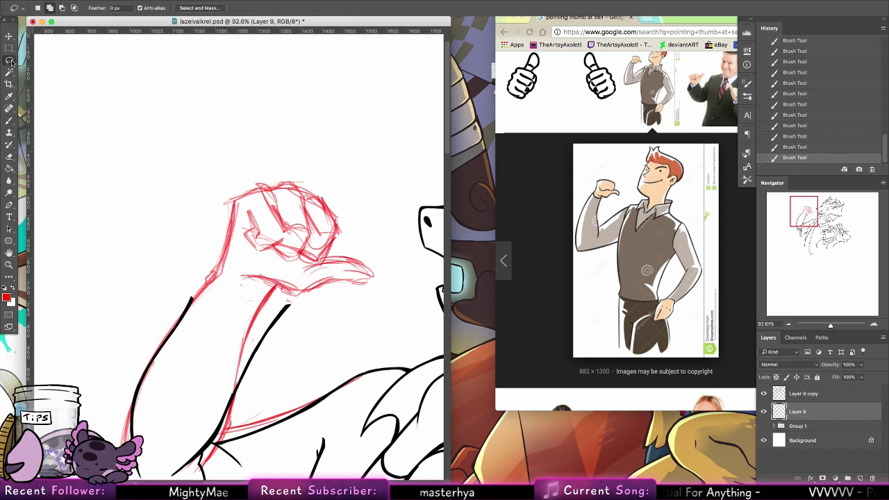
pyautogui.moveTo(351, 238)
pyautogui.mouseDown()
pyautogui.moveTo(250, 263)
pyautogui.moveTo(233, 203)
pyautogui.moveTo(367, 222)
pyautogui.mouseUp()
pyautogui.press('Delete')
pyautogui.hotkey('ctrl', 'd')
pyautogui.press('e')
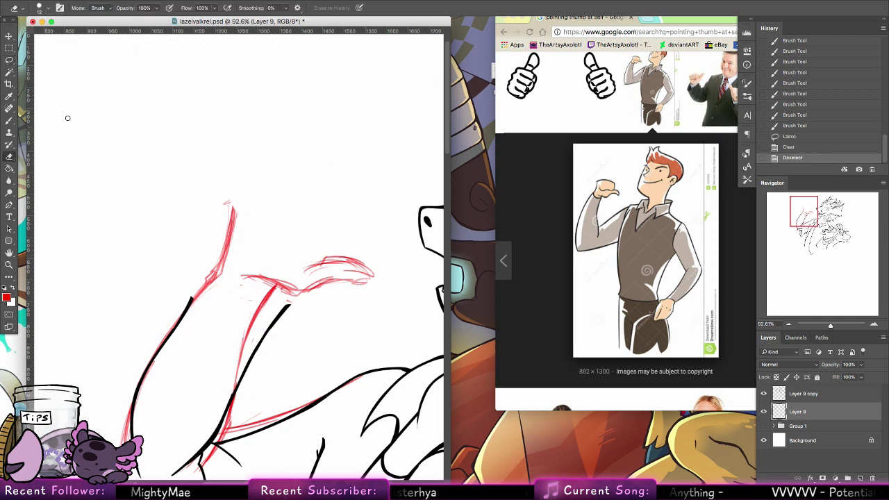
pyautogui.moveTo(233, 203); pyautogui.dragTo(230, 208)
pyautogui.moveTo(230, 200); pyautogui.dragTo(218, 271)
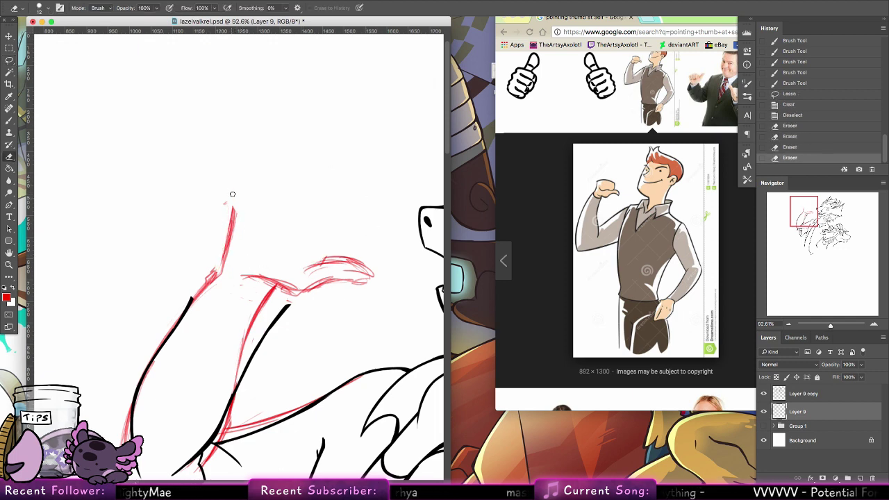
pyautogui.moveTo(230, 216); pyautogui.dragTo(214, 262)
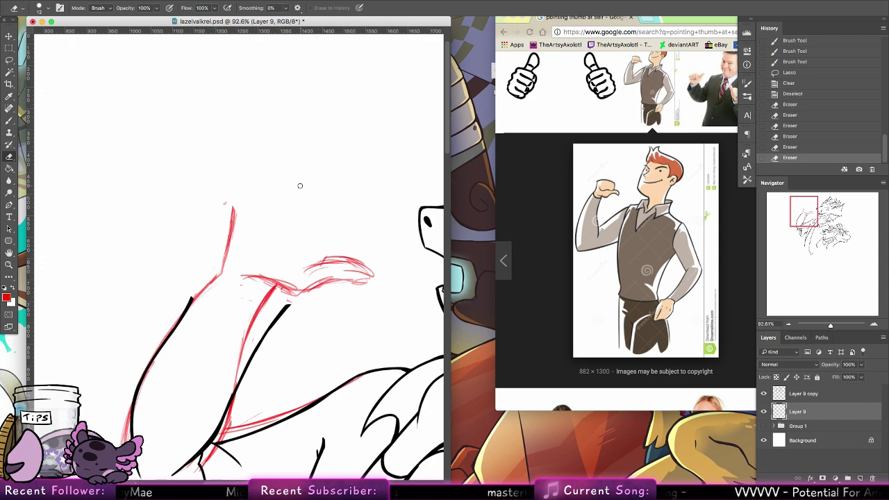
pyautogui.click(9, 120)
# Step: Sketch the top and side edges of a new boxy fist with a knuckle crease
pyautogui.click(280, 202)
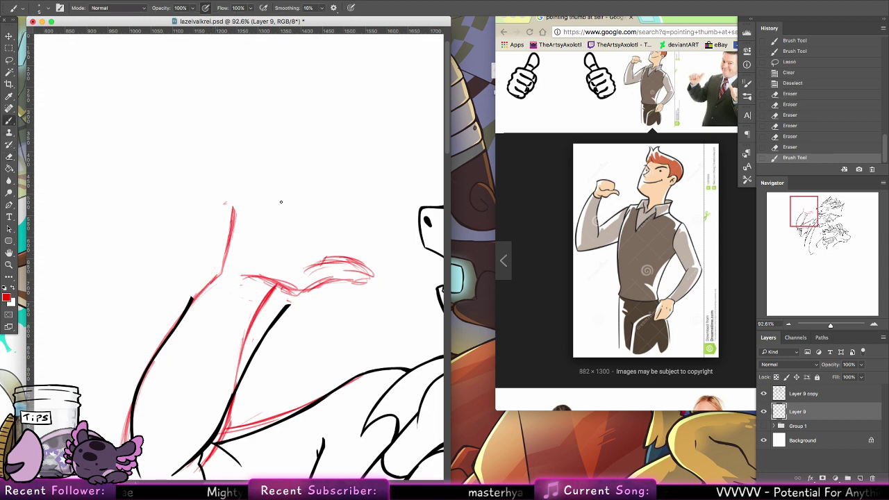
pyautogui.moveTo(248, 202)
pyautogui.mouseDown()
pyautogui.moveTo(329, 200)
pyautogui.moveTo(233, 202)
pyautogui.mouseUp()
pyautogui.moveTo(333, 209); pyautogui.dragTo(327, 257)
pyautogui.moveTo(240, 201); pyautogui.dragTo(306, 199)
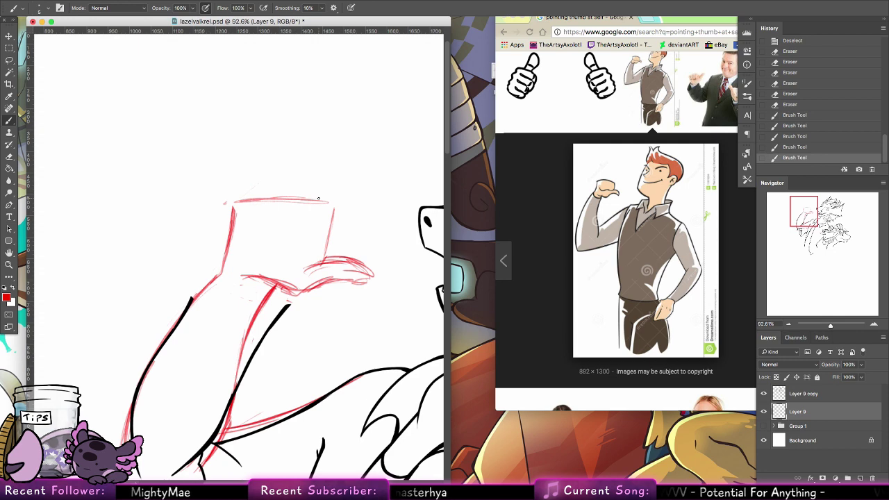
pyautogui.moveTo(250, 222)
pyautogui.mouseDown()
pyautogui.moveTo(257, 243)
pyautogui.moveTo(319, 241)
pyautogui.moveTo(347, 216)
pyautogui.mouseUp()
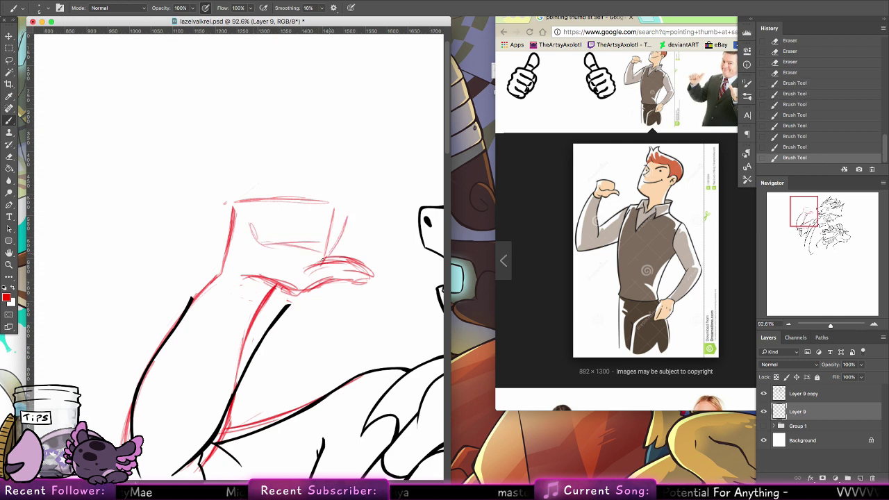
pyautogui.moveTo(325, 258)
pyautogui.mouseDown()
pyautogui.moveTo(347, 209)
pyautogui.moveTo(303, 194)
pyautogui.moveTo(317, 220)
pyautogui.mouseUp()
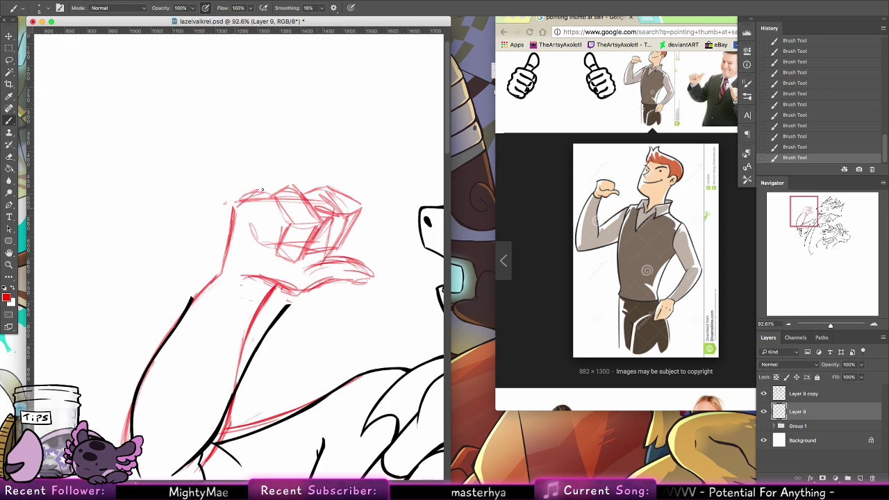
pyautogui.moveTo(271, 196); pyautogui.dragTo(289, 225)
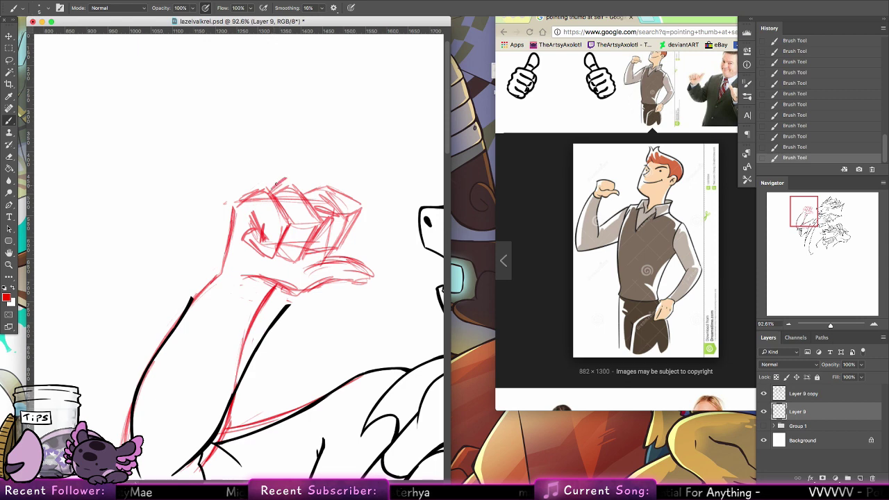
# Step: Add knuckle strokes, the underside and the right and lower edges of the fist
pyautogui.moveTo(290, 176)
pyautogui.mouseDown()
pyautogui.moveTo(315, 206)
pyautogui.moveTo(311, 219)
pyautogui.mouseUp()
pyautogui.moveTo(313, 186)
pyautogui.mouseDown()
pyautogui.moveTo(303, 198)
pyautogui.moveTo(316, 238)
pyautogui.moveTo(375, 272)
pyautogui.mouseUp()
pyautogui.moveTo(375, 274); pyautogui.dragTo(321, 279)
pyautogui.moveTo(373, 268); pyautogui.dragTo(355, 278)
pyautogui.moveTo(358, 275); pyautogui.dragTo(325, 276)
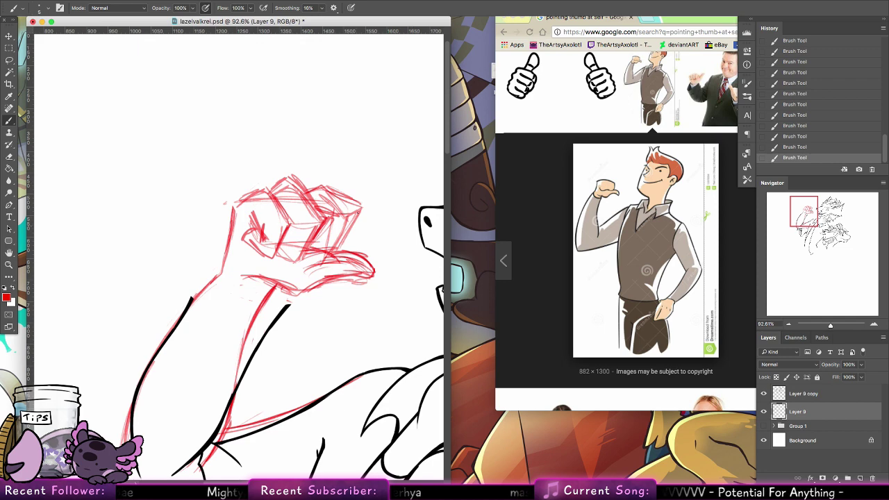
pyautogui.moveTo(360, 205)
pyautogui.mouseDown()
pyautogui.moveTo(335, 252)
pyautogui.moveTo(308, 254)
pyautogui.mouseUp()
pyautogui.moveTo(331, 218); pyautogui.dragTo(315, 246)
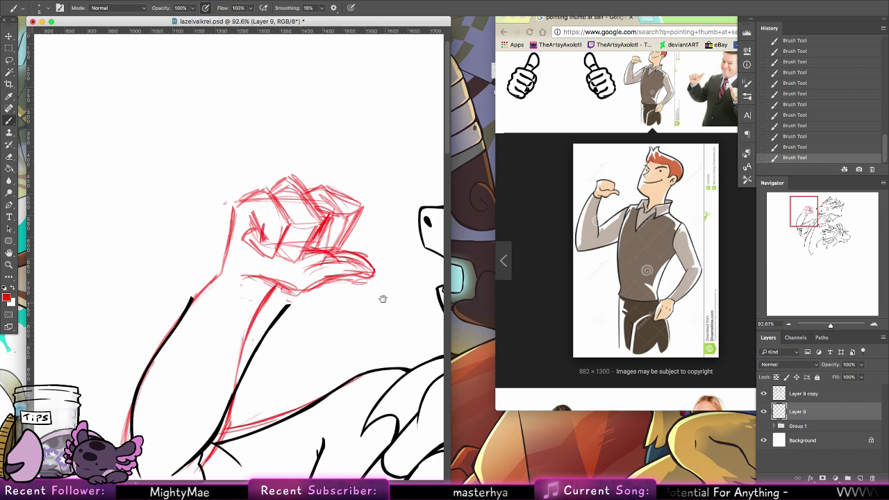
pyautogui.moveTo(383, 301)
pyautogui.mouseDown()
pyautogui.moveTo(303, 228)
pyautogui.moveTo(381, 162)
pyautogui.moveTo(389, 208)
pyautogui.mouseUp()
# Step: Lasso and clear the black lines beneath the arm
pyautogui.press('l')
pyautogui.moveTo(208, 322)
pyautogui.mouseDown()
pyautogui.moveTo(302, 220)
pyautogui.moveTo(204, 330)
pyautogui.mouseUp()
pyautogui.moveTo(334, 200)
pyautogui.mouseDown()
pyautogui.moveTo(283, 345)
pyautogui.moveTo(200, 391)
pyautogui.moveTo(132, 93)
pyautogui.moveTo(330, 66)
pyautogui.mouseUp()
pyautogui.click(792, 393)
pyautogui.press('Delete')
pyautogui.press('super+d')
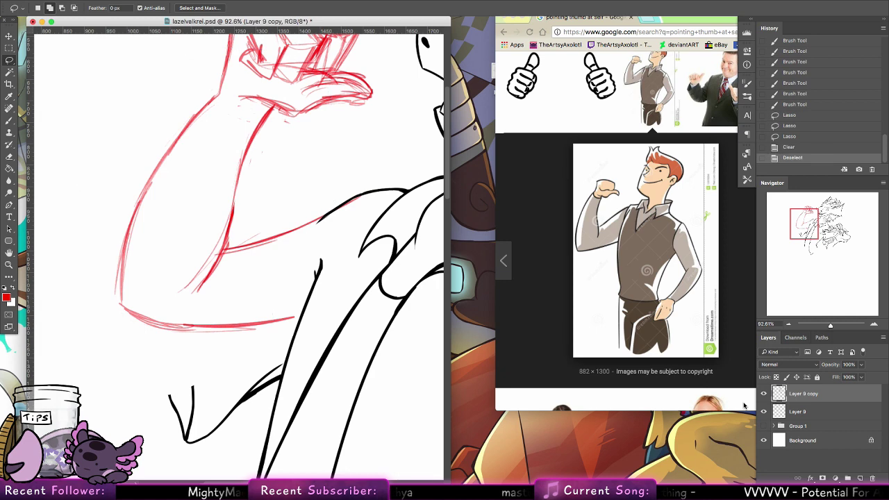
# Step: Zoom out and flip the canvas horizontally, undoing and redoing to compare
pyautogui.press('z')
pyautogui.moveTo(362, 202); pyautogui.dragTo(327, 225)
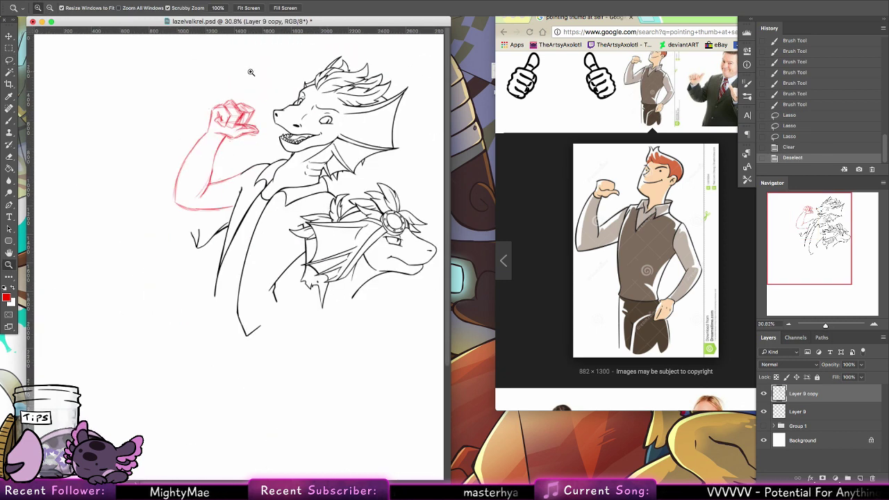
pyautogui.moveTo(251, 72); pyautogui.dragTo(297, 53)
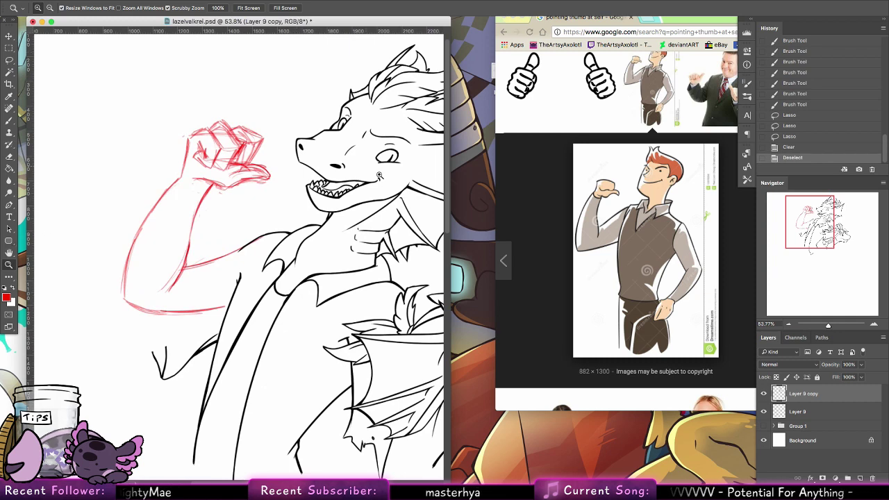
pyautogui.moveTo(380, 175); pyautogui.dragTo(361, 146)
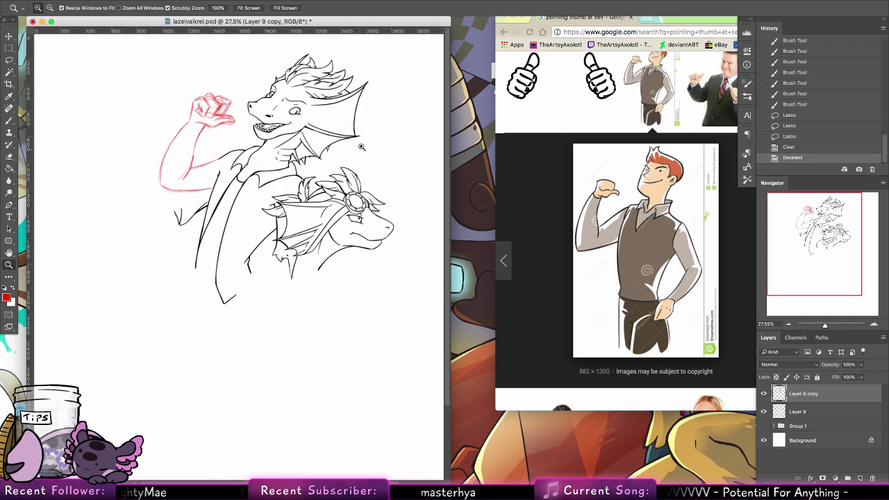
pyautogui.click(139, 0)
pyautogui.moveTo(186, 88)
pyautogui.click(270, 120)
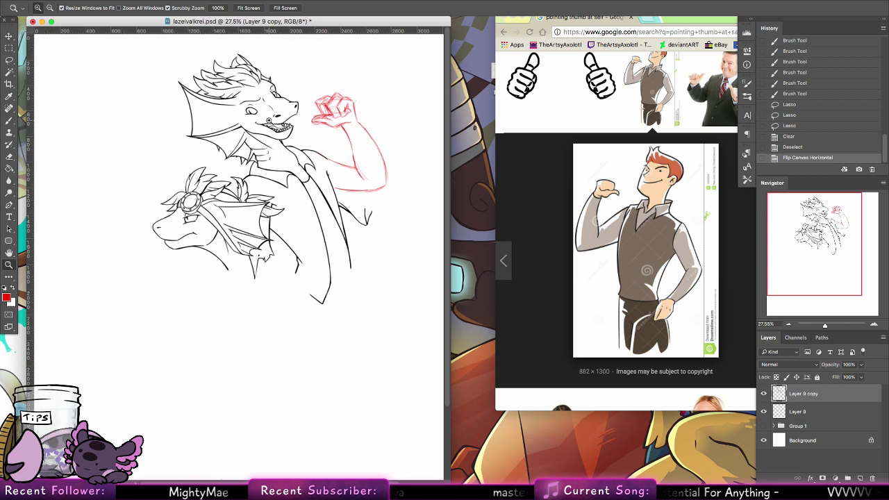
pyautogui.press('super+z')
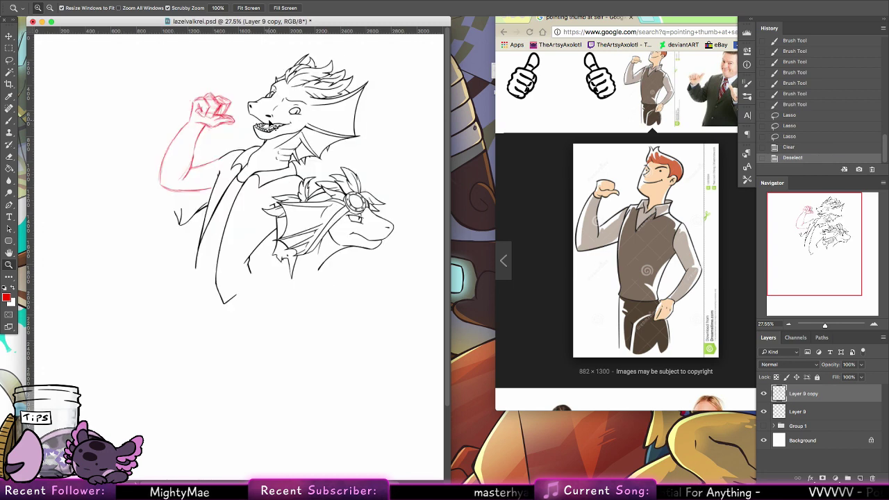
pyautogui.press('super+z')
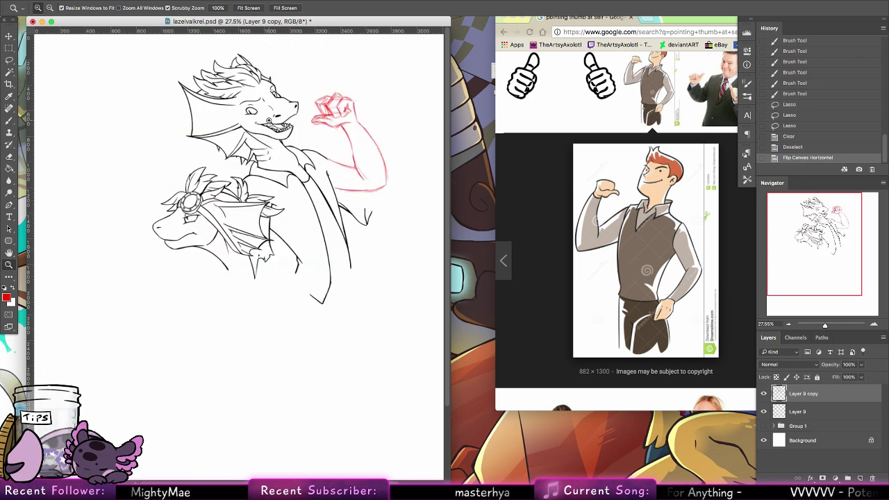
pyautogui.click(9, 60)
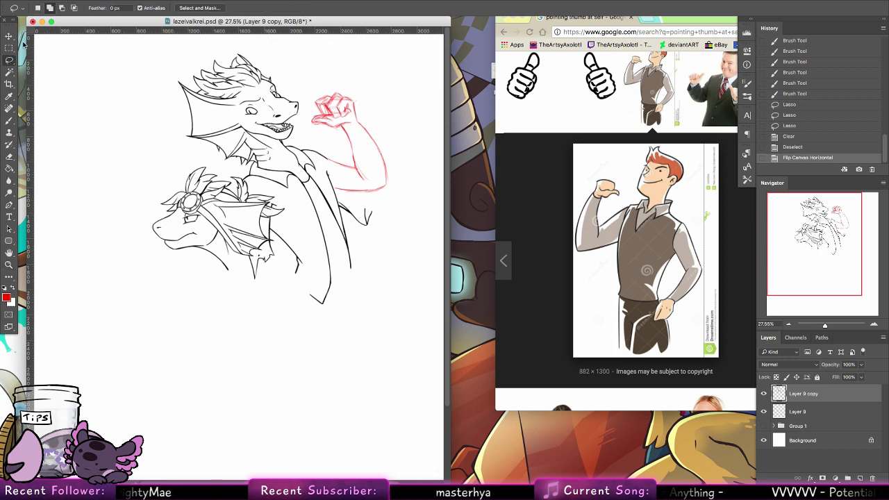
# Step: Scale the Layer 9 red arm to about 107%, tilt it and move it beside the dragon's head
pyautogui.hotkey('alt', '[')
pyautogui.press('v')
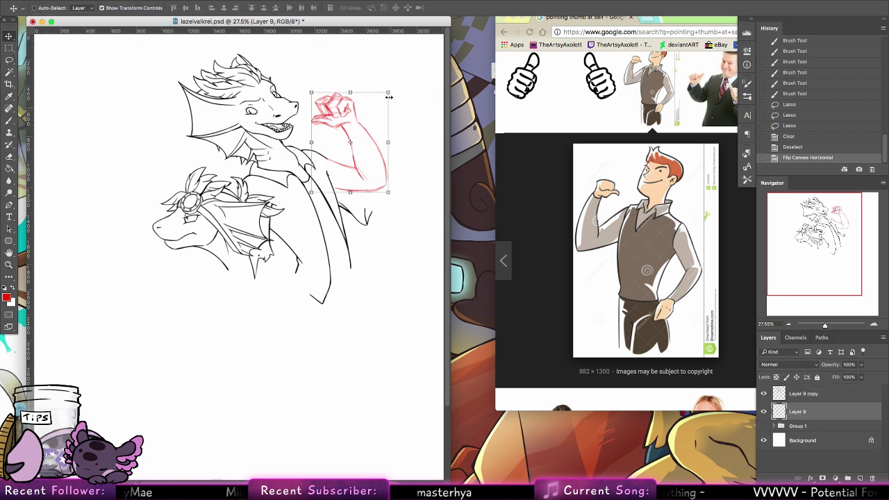
pyautogui.moveTo(388, 97); pyautogui.dragTo(394, 84)
pyautogui.moveTo(381, 175); pyautogui.dragTo(399, 135)
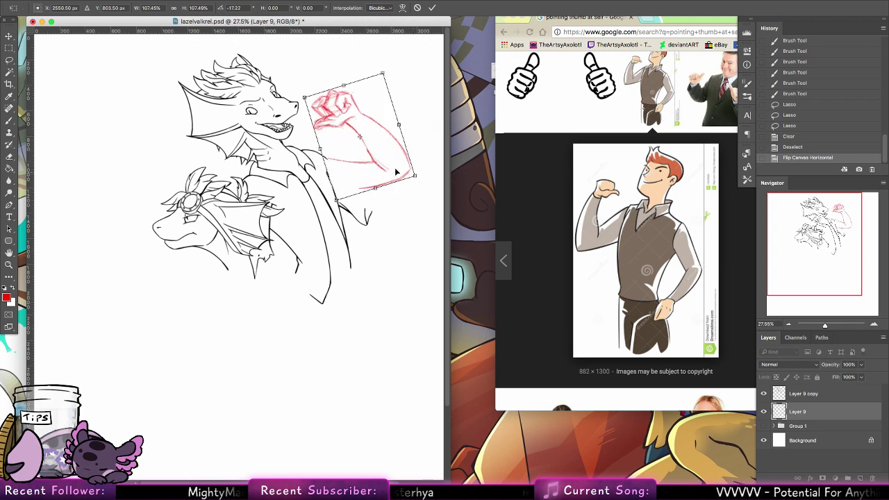
pyautogui.moveTo(396, 172); pyautogui.dragTo(393, 163)
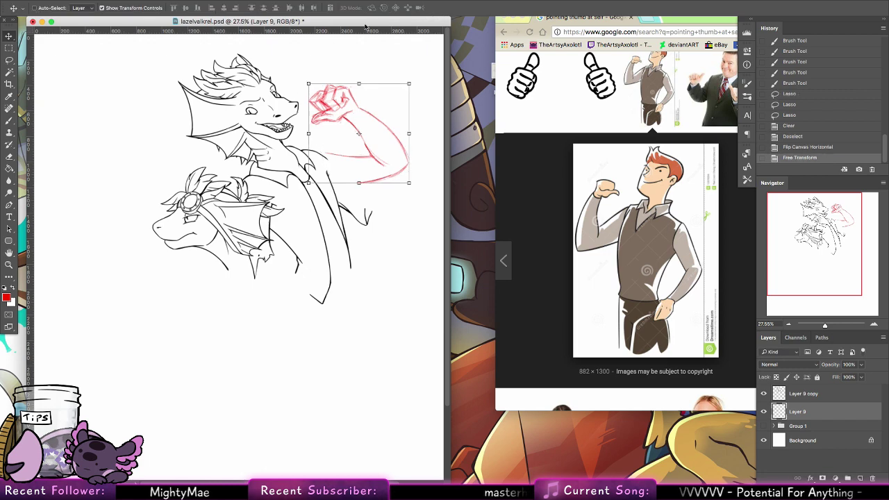
pyautogui.click(10, 120)
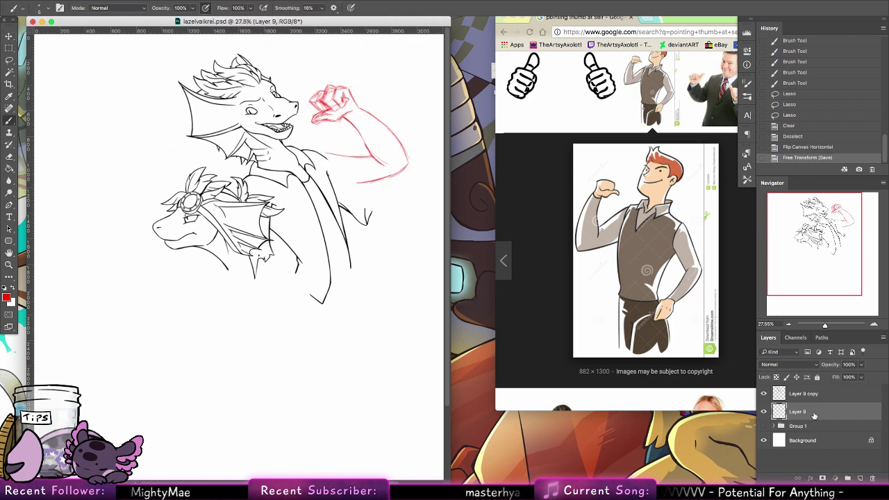
# Step: Undo stray strokes and sketch red guide lines across the chest
pyautogui.moveTo(299, 148)
pyautogui.mouseDown()
pyautogui.moveTo(338, 153)
pyautogui.moveTo(304, 148)
pyautogui.moveTo(318, 148)
pyautogui.mouseUp()
pyautogui.hotkey('ctrl', 'z')
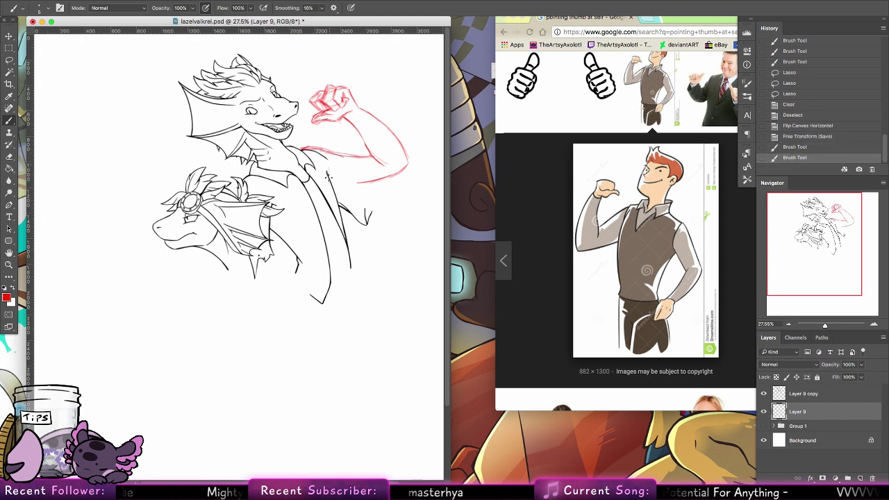
pyautogui.hotkey('ctrl', 'z')
pyautogui.moveTo(269, 211); pyautogui.dragTo(293, 242)
pyautogui.moveTo(274, 207); pyautogui.dragTo(297, 218)
pyautogui.moveTo(327, 193); pyautogui.dragTo(303, 214)
# Step: Add red guides over the shoulder, lower torso, upper shoulder line and lower arm
pyautogui.moveTo(336, 168); pyautogui.dragTo(329, 193)
pyautogui.moveTo(321, 180)
pyautogui.mouseDown()
pyautogui.moveTo(302, 170)
pyautogui.moveTo(281, 198)
pyautogui.moveTo(314, 164)
pyautogui.mouseUp()
pyautogui.moveTo(251, 187)
pyautogui.mouseDown()
pyautogui.moveTo(303, 177)
pyautogui.moveTo(293, 180)
pyautogui.moveTo(300, 155)
pyautogui.mouseUp()
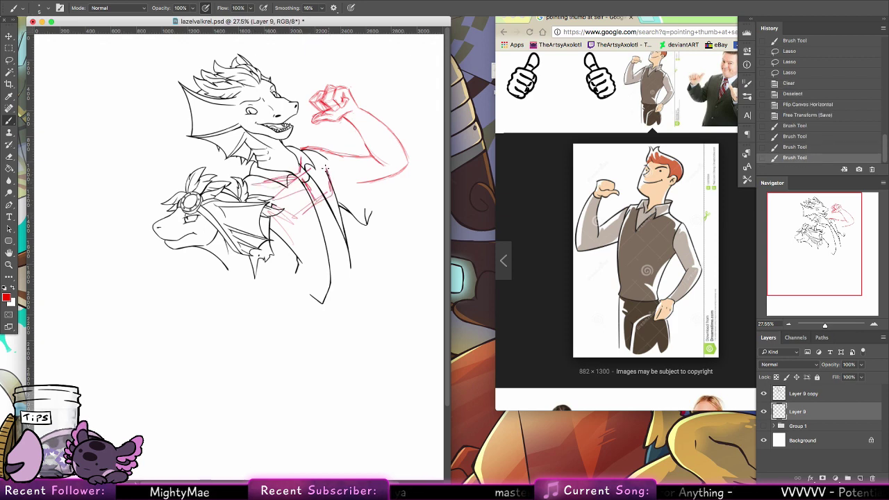
pyautogui.moveTo(336, 198)
pyautogui.mouseDown()
pyautogui.moveTo(313, 234)
pyautogui.moveTo(286, 251)
pyautogui.moveTo(308, 257)
pyautogui.moveTo(336, 225)
pyautogui.moveTo(338, 204)
pyautogui.moveTo(340, 246)
pyautogui.mouseUp()
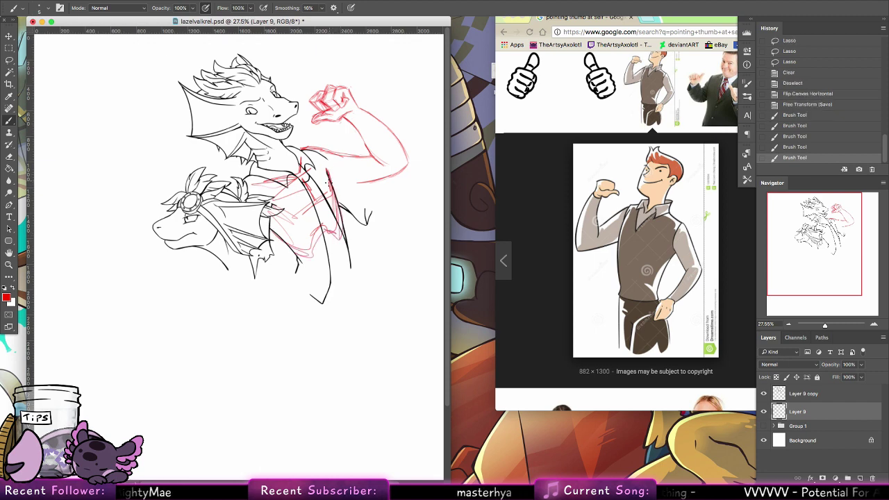
pyautogui.moveTo(329, 157)
pyautogui.mouseDown()
pyautogui.moveTo(368, 154)
pyautogui.moveTo(337, 190)
pyautogui.moveTo(331, 171)
pyautogui.moveTo(372, 182)
pyautogui.moveTo(332, 177)
pyautogui.moveTo(403, 169)
pyautogui.mouseUp()
pyautogui.moveTo(342, 183)
pyautogui.mouseDown()
pyautogui.moveTo(368, 188)
pyautogui.moveTo(358, 187)
pyautogui.moveTo(375, 179)
pyautogui.moveTo(373, 192)
pyautogui.moveTo(371, 167)
pyautogui.moveTo(380, 204)
pyautogui.moveTo(383, 182)
pyautogui.mouseUp()
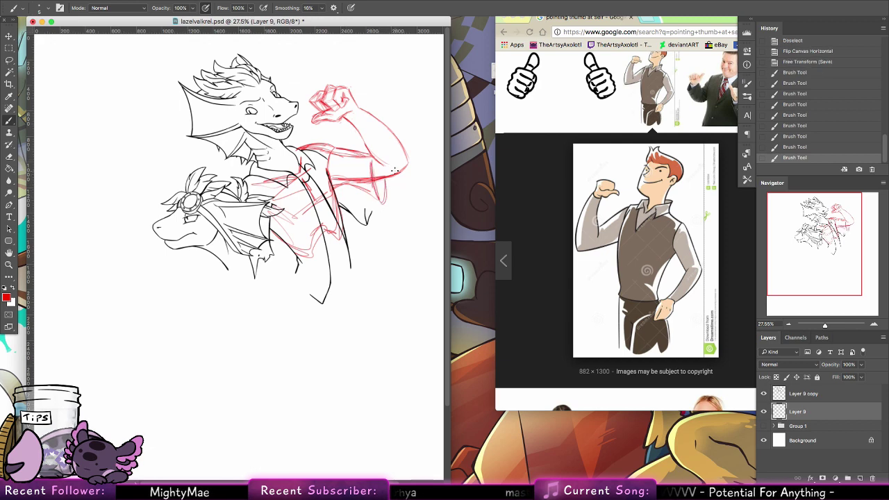
pyautogui.press('e')
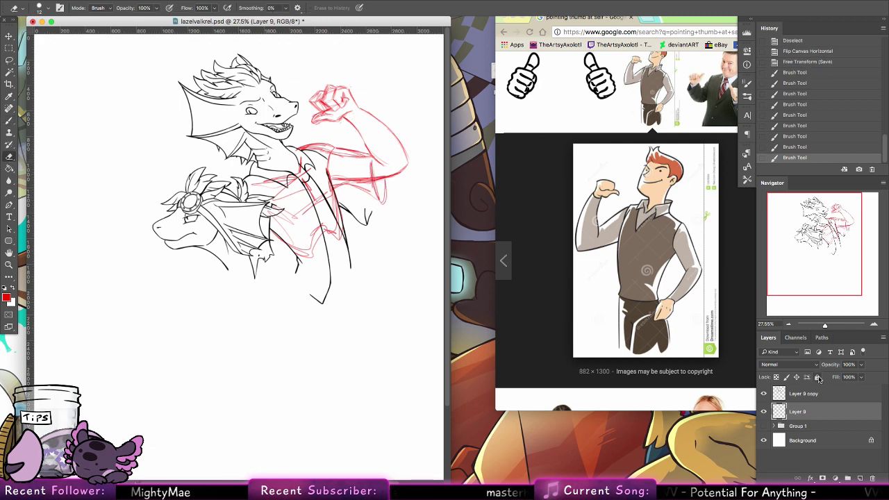
# Step: Erase the overlapping black chest lines on Layer 9 copy with a 45 px eraser
pyautogui.hotkey('alt', ']')
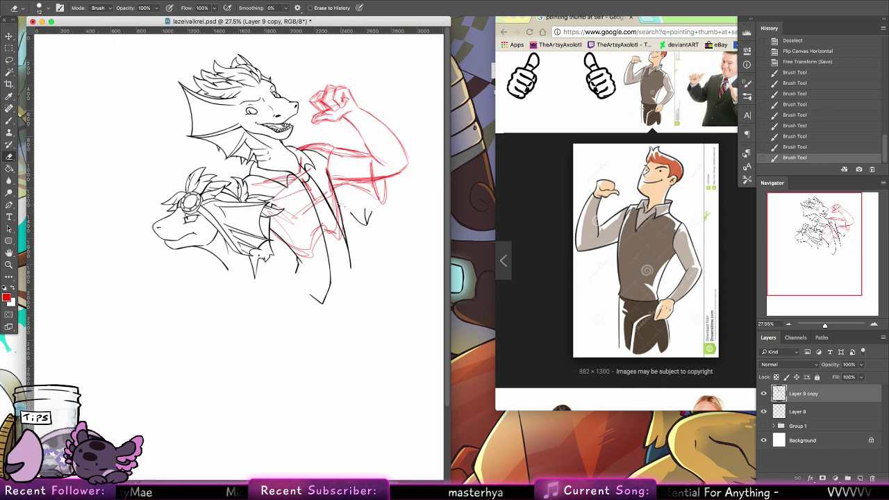
pyautogui.moveTo(348, 207)
pyautogui.mouseDown()
pyautogui.moveTo(355, 218)
pyautogui.moveTo(366, 204)
pyautogui.moveTo(347, 219)
pyautogui.moveTo(339, 197)
pyautogui.mouseUp()
pyautogui.click(39, 8)
pyautogui.click(61, 123)
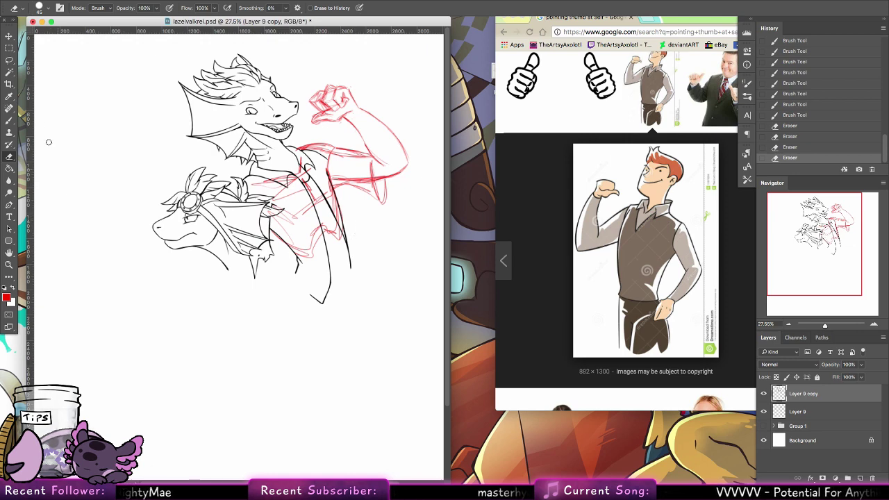
pyautogui.click(9, 119)
# Step: Flip the canvas horizontally back to its original orientation
pyautogui.click(130, 0)
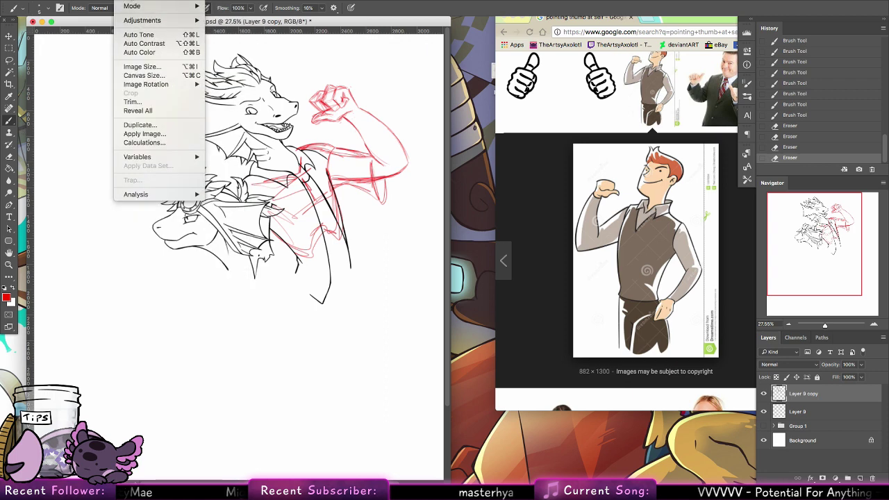
pyautogui.moveTo(180, 84)
pyautogui.click(246, 122)
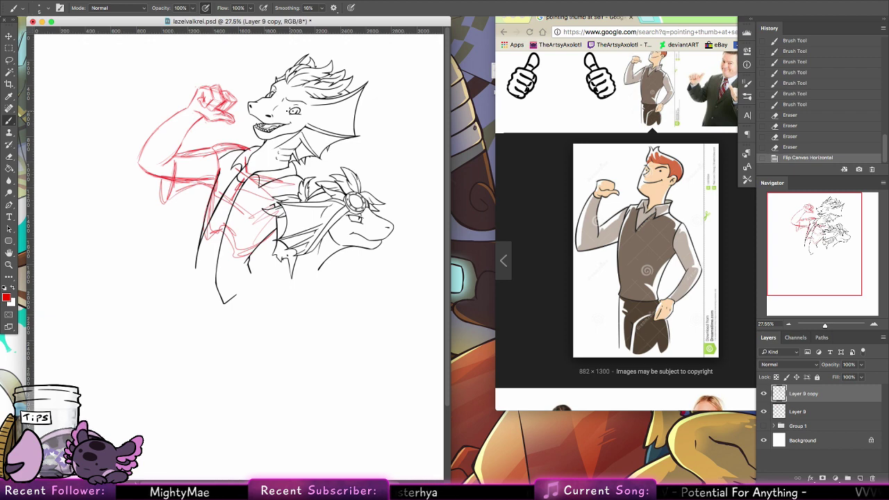
# Step: Close the Chrome reference window and zoom in on the red arm
pyautogui.click(618, 164)
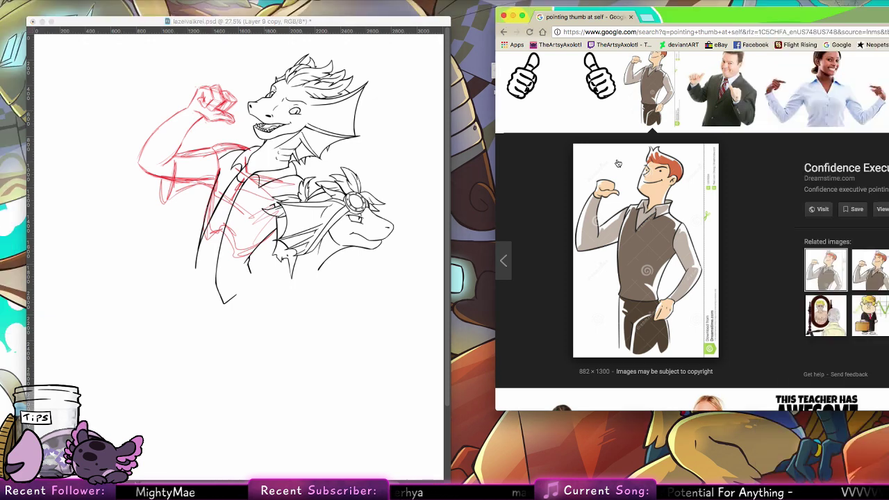
pyautogui.click(631, 18)
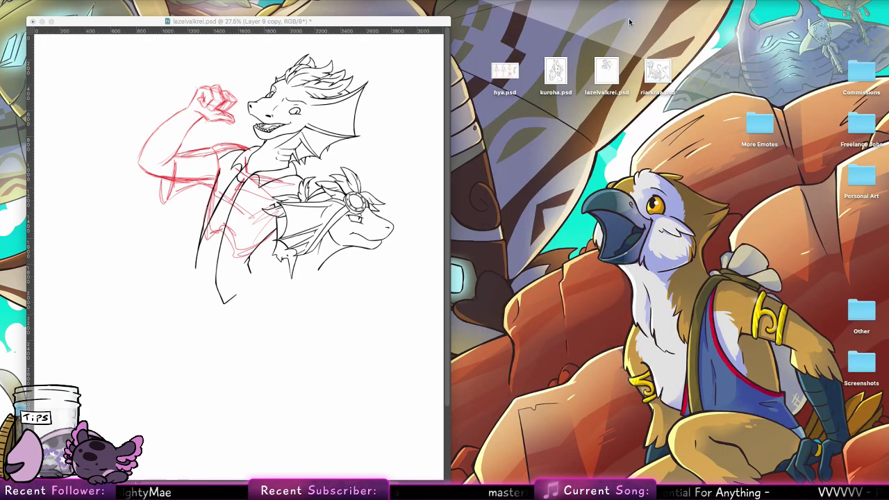
pyautogui.click(177, 104)
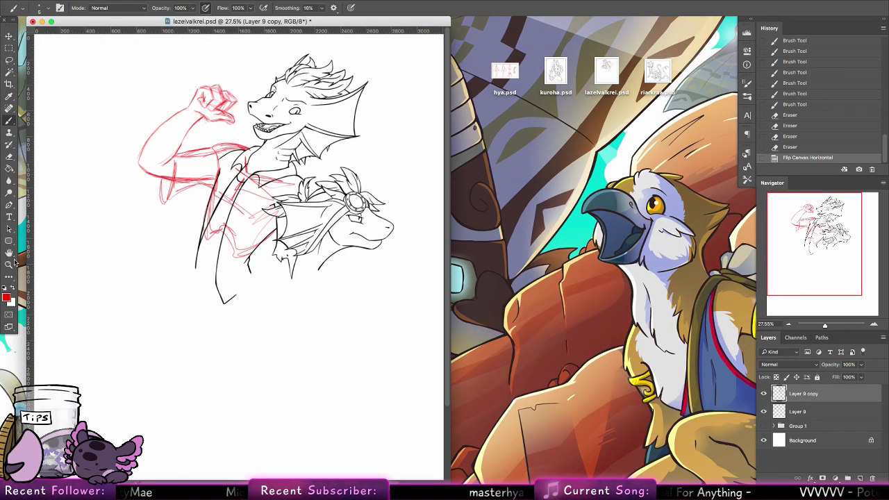
pyautogui.press('z')
pyautogui.moveTo(164, 93)
pyautogui.mouseDown()
pyautogui.moveTo(208, 125)
pyautogui.moveTo(84, 135)
pyautogui.mouseUp()
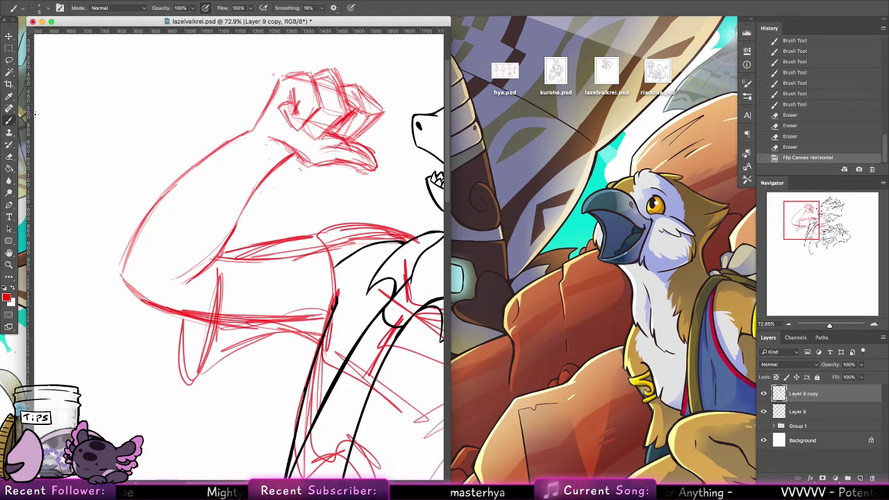
# Step: On Layer 9, try red strokes on and below the fist, undoing them
pyautogui.click(798, 411)
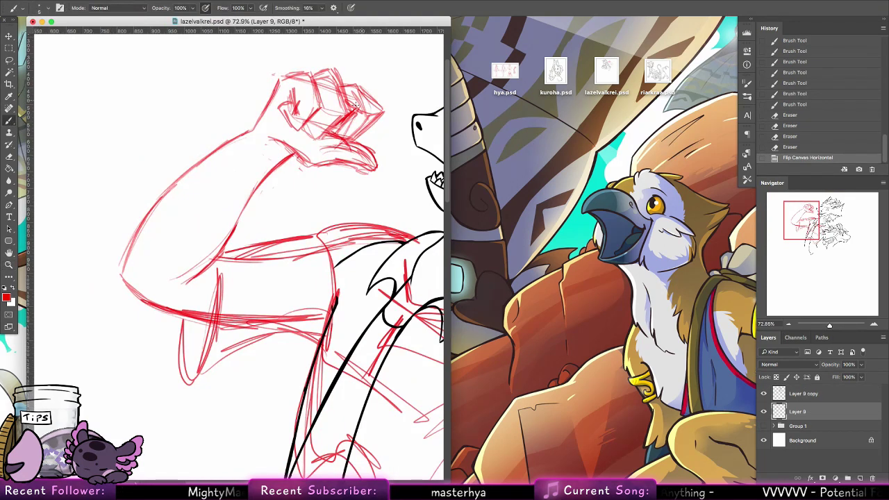
pyautogui.moveTo(253, 120); pyautogui.dragTo(232, 139)
pyautogui.hotkey('ctrl', 'z')
pyautogui.moveTo(309, 166)
pyautogui.mouseDown()
pyautogui.moveTo(273, 188)
pyautogui.moveTo(295, 179)
pyautogui.mouseUp()
pyautogui.moveTo(304, 174)
pyautogui.mouseDown()
pyautogui.moveTo(339, 164)
pyautogui.moveTo(300, 180)
pyautogui.mouseUp()
pyautogui.moveTo(311, 175); pyautogui.dragTo(327, 166)
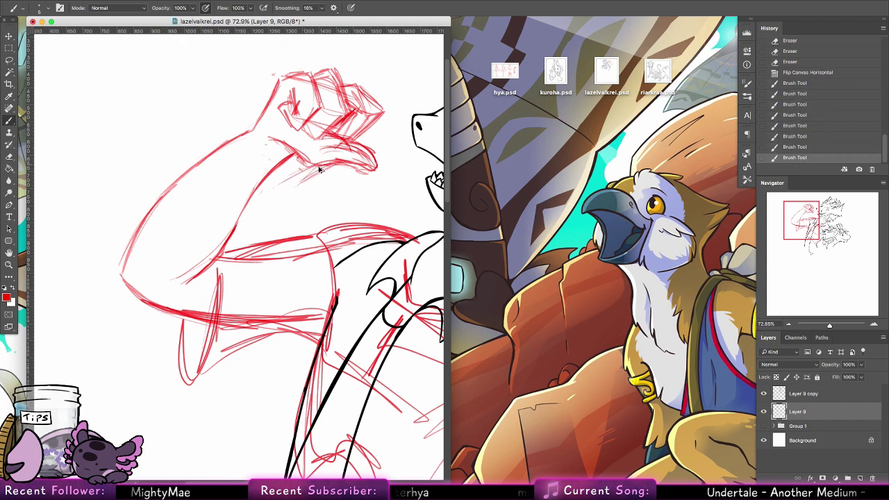
pyautogui.hotkey('ctrl', 'z')
pyautogui.hotkey('ctrl', 'z')
pyautogui.hotkey('ctrl', 'z')
pyautogui.hotkey('ctrl', 'z')
pyautogui.moveTo(283, 195); pyautogui.dragTo(309, 169)
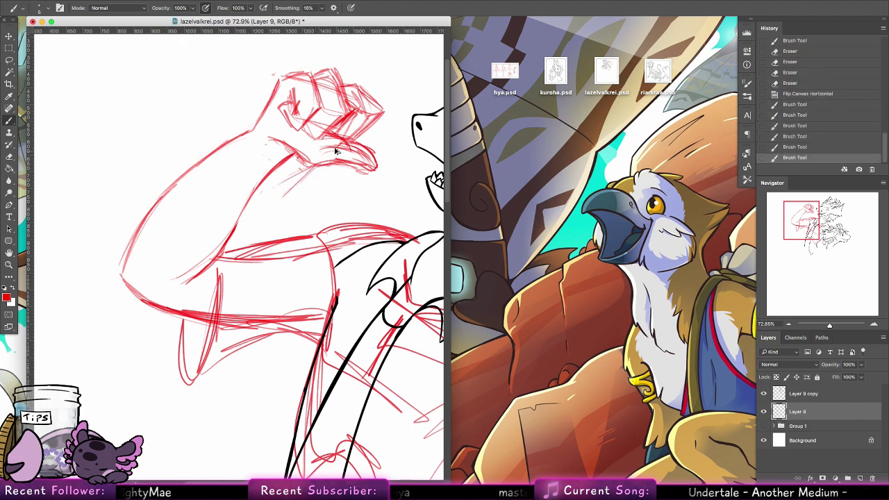
pyautogui.hotkey('ctrl', 'z')
pyautogui.hotkey('ctrl', 'z')
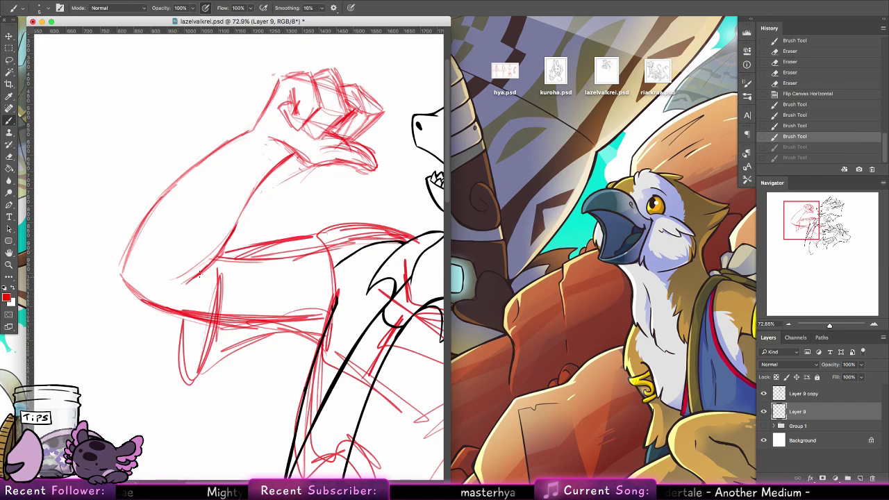
# Step: Sketch forearm and upper-arm lines, then undo them along with a trial erase
pyautogui.moveTo(199, 275)
pyautogui.mouseDown()
pyautogui.moveTo(243, 222)
pyautogui.moveTo(300, 187)
pyautogui.mouseUp()
pyautogui.moveTo(244, 225)
pyautogui.mouseDown()
pyautogui.moveTo(329, 165)
pyautogui.moveTo(230, 229)
pyautogui.moveTo(331, 167)
pyautogui.mouseUp()
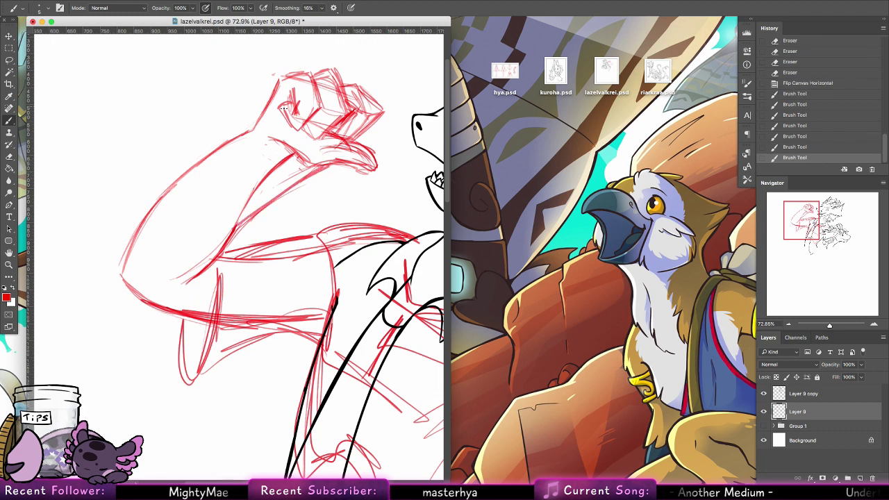
pyautogui.moveTo(276, 85); pyautogui.dragTo(158, 196)
pyautogui.hotkey('ctrl', 'alt', 'z')
pyautogui.hotkey('ctrl', 'alt', 'z')
pyautogui.hotkey('ctrl', 'alt', 'z')
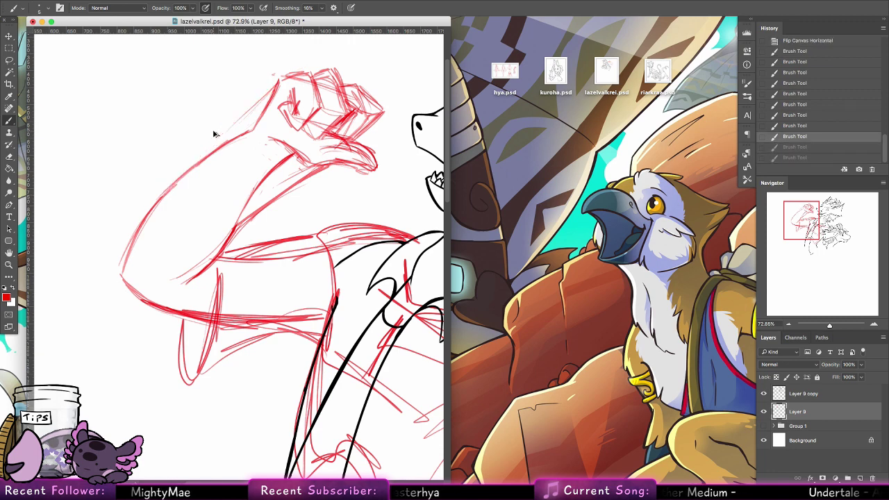
pyautogui.press('e')
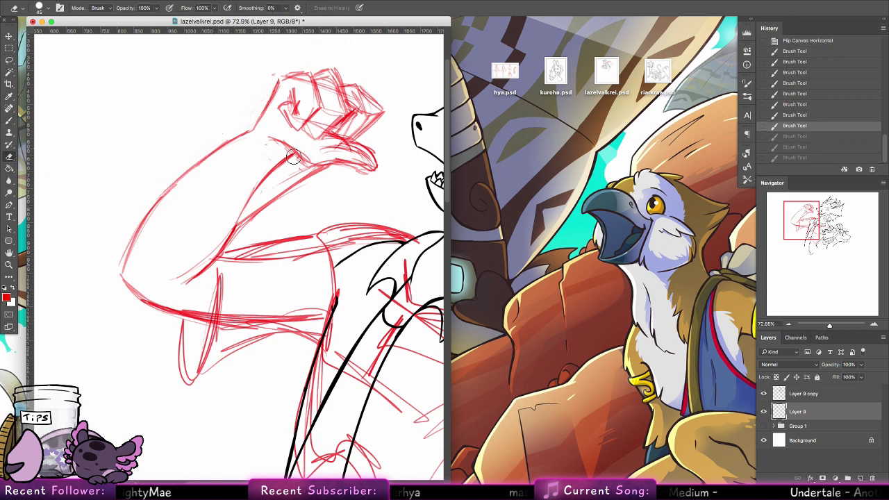
pyautogui.moveTo(288, 159)
pyautogui.mouseDown()
pyautogui.moveTo(230, 214)
pyautogui.moveTo(278, 166)
pyautogui.moveTo(167, 274)
pyautogui.mouseUp()
pyautogui.hotkey('ctrl', 'alt', 'z')
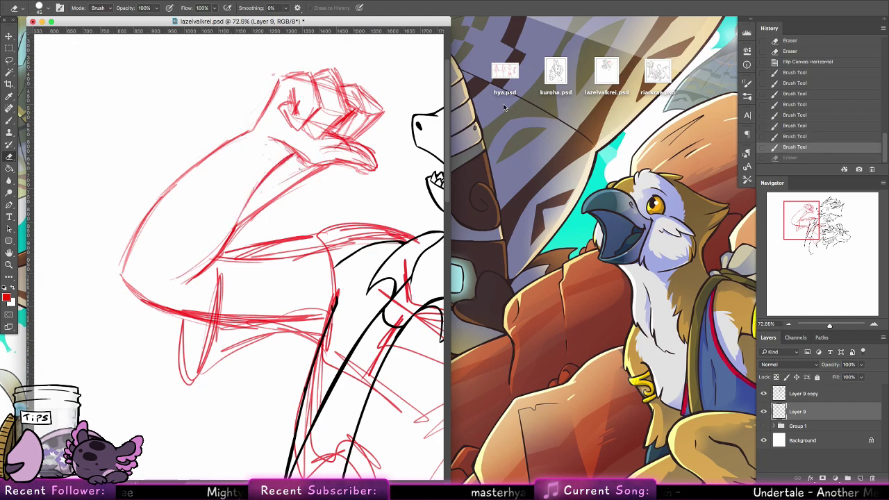
pyautogui.hotkey('ctrl', 'alt', 'z')
pyautogui.hotkey('ctrl', 'alt', 'z')
pyautogui.hotkey('ctrl', 'alt', 'z')
pyautogui.hotkey('ctrl', 'alt', 'z')
pyautogui.hotkey('ctrl', 'alt', 'z')
pyautogui.hotkey('ctrl', 'alt', 'z')
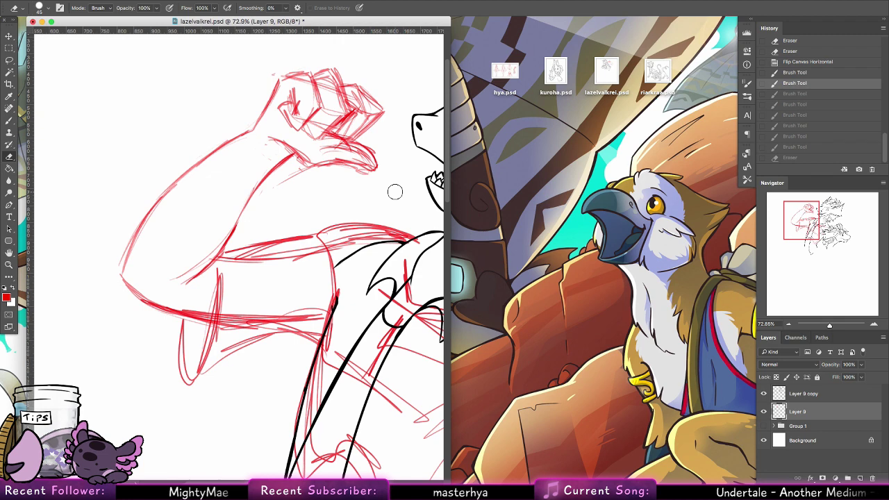
pyautogui.click(568, 203)
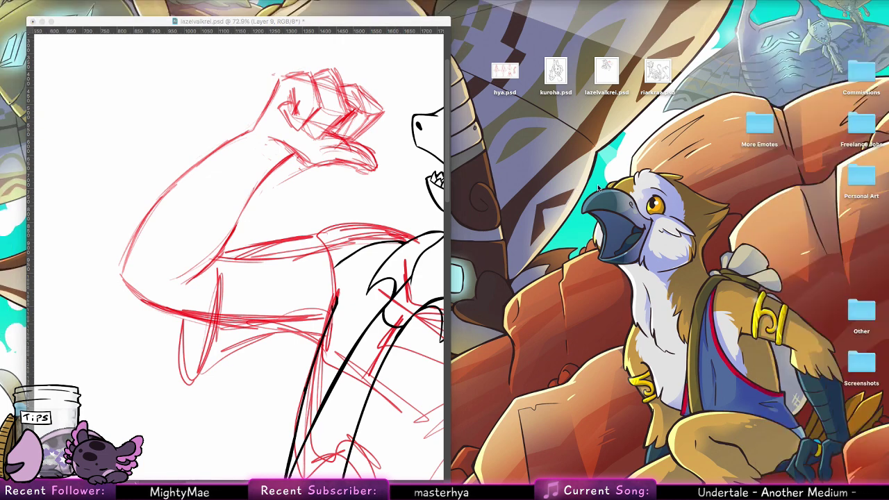
pyautogui.click(398, 228)
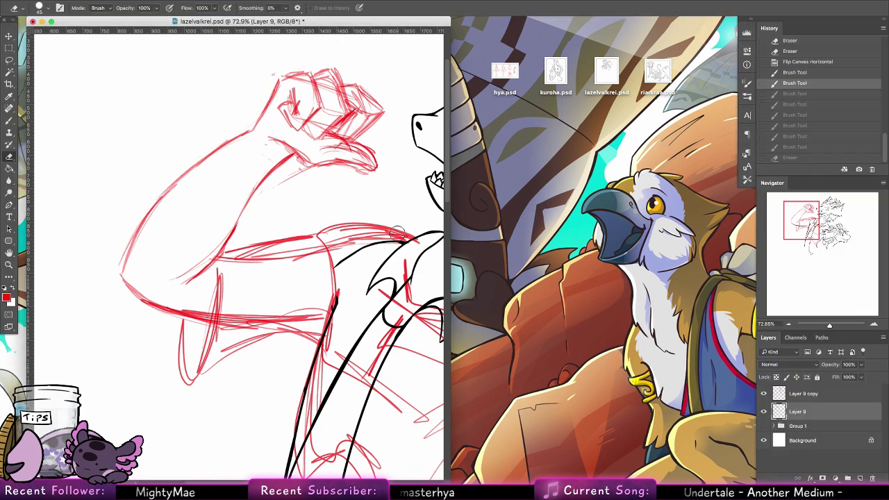
# Step: Redraw red contour strokes from the fist down the upper arm and forearm
pyautogui.click(12, 119)
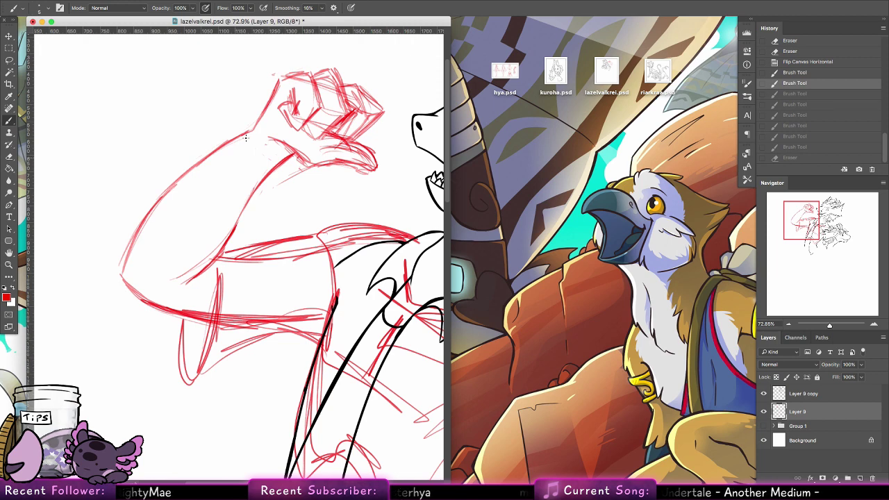
pyautogui.moveTo(273, 84); pyautogui.dragTo(228, 132)
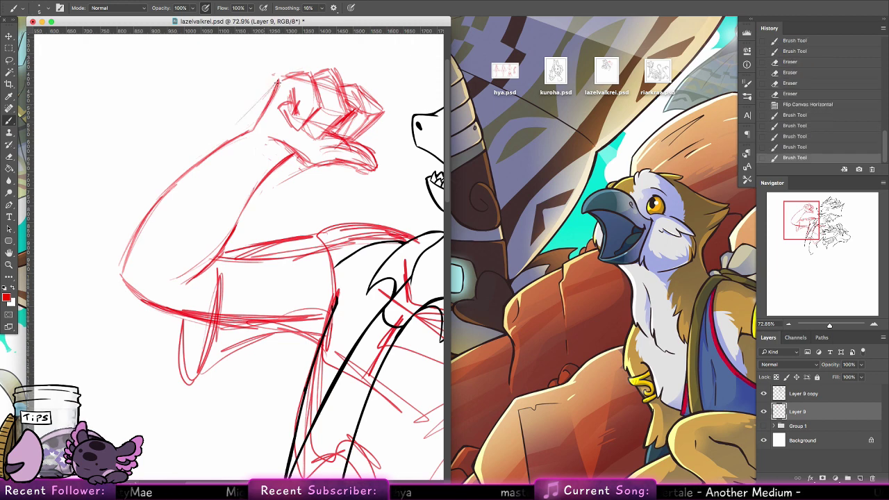
pyautogui.moveTo(278, 80)
pyautogui.mouseDown()
pyautogui.moveTo(171, 183)
pyautogui.moveTo(230, 118)
pyautogui.moveTo(155, 205)
pyautogui.mouseUp()
pyautogui.moveTo(328, 161)
pyautogui.mouseDown()
pyautogui.moveTo(239, 213)
pyautogui.moveTo(253, 200)
pyautogui.moveTo(216, 245)
pyautogui.mouseUp()
pyautogui.moveTo(255, 203); pyautogui.dragTo(208, 258)
pyautogui.moveTo(236, 220); pyautogui.dragTo(200, 264)
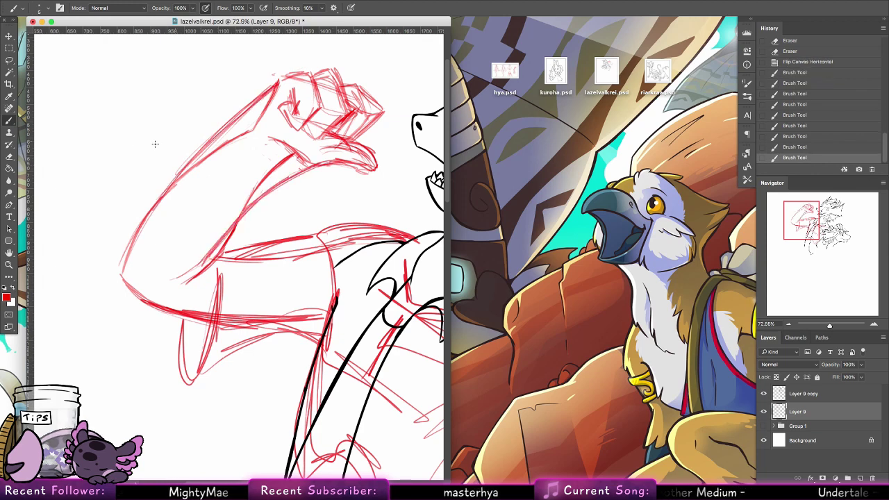
# Step: Erase stray red strokes near the fist and on the upper arm
pyautogui.press('e')
pyautogui.moveTo(277, 84)
pyautogui.mouseDown()
pyautogui.moveTo(255, 123)
pyautogui.moveTo(200, 166)
pyautogui.mouseUp()
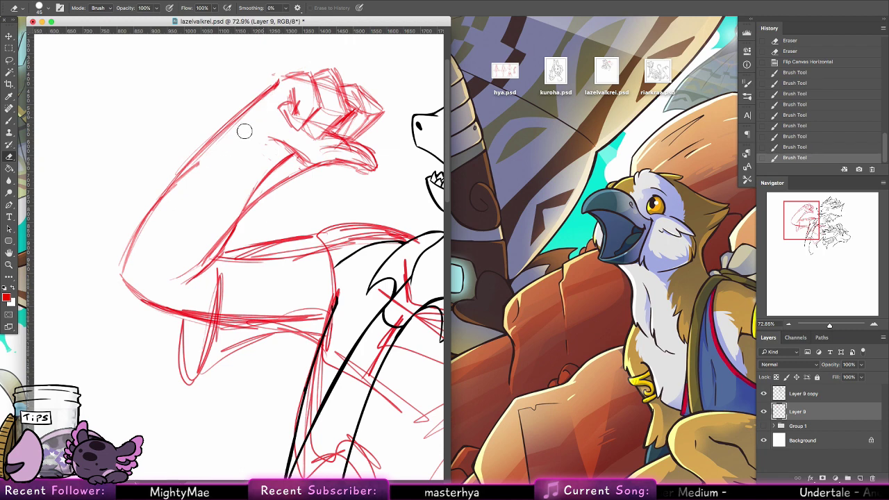
pyautogui.moveTo(243, 132)
pyautogui.mouseDown()
pyautogui.moveTo(218, 125)
pyautogui.moveTo(173, 187)
pyautogui.mouseUp()
pyautogui.hotkey('ctrl', 'z')
pyautogui.moveTo(277, 85)
pyautogui.mouseDown()
pyautogui.moveTo(154, 221)
pyautogui.moveTo(259, 115)
pyautogui.moveTo(293, 143)
pyautogui.moveTo(294, 158)
pyautogui.moveTo(252, 188)
pyautogui.moveTo(305, 159)
pyautogui.moveTo(205, 242)
pyautogui.moveTo(286, 156)
pyautogui.moveTo(266, 137)
pyautogui.moveTo(270, 146)
pyautogui.moveTo(208, 251)
pyautogui.moveTo(220, 228)
pyautogui.moveTo(181, 270)
pyautogui.moveTo(223, 228)
pyautogui.moveTo(199, 234)
pyautogui.mouseUp()
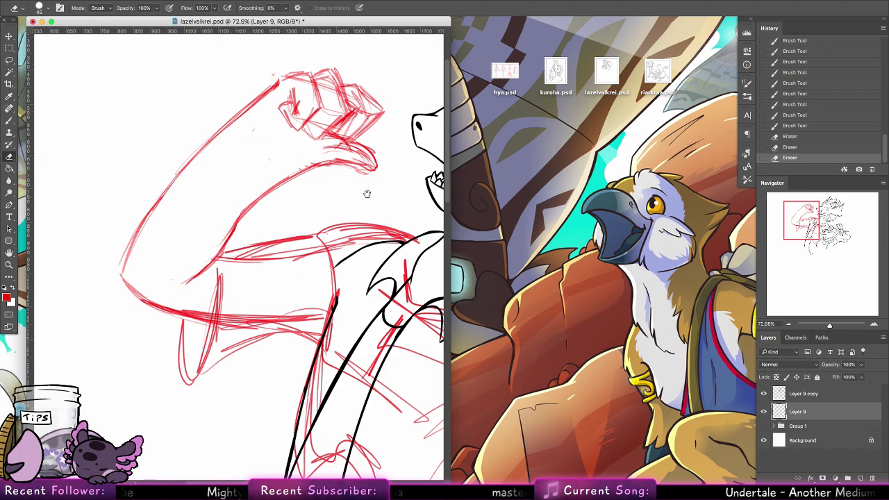
# Step: Sketch strokes under the fist, step back through History, and zoom out to the whole drawing
pyautogui.moveTo(367, 193)
pyautogui.mouseDown()
pyautogui.moveTo(250, 236)
pyautogui.moveTo(287, 267)
pyautogui.mouseUp()
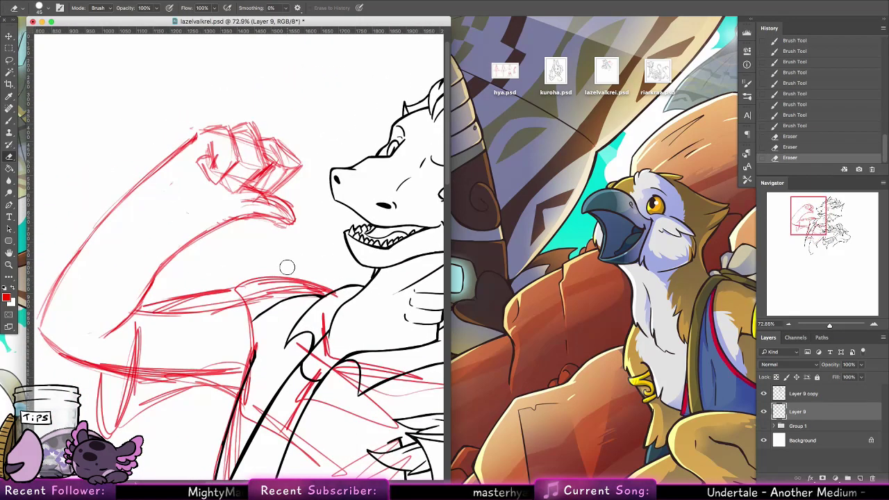
pyautogui.press('b')
pyautogui.moveTo(236, 196); pyautogui.dragTo(281, 196)
pyautogui.moveTo(198, 183); pyautogui.dragTo(232, 193)
pyautogui.press('super+alt+z')
pyautogui.press('super+alt+z')
pyautogui.press('super+alt+z')
pyautogui.press('super+alt+z')
pyautogui.press('super+alt+z')
pyautogui.press('super+alt+z')
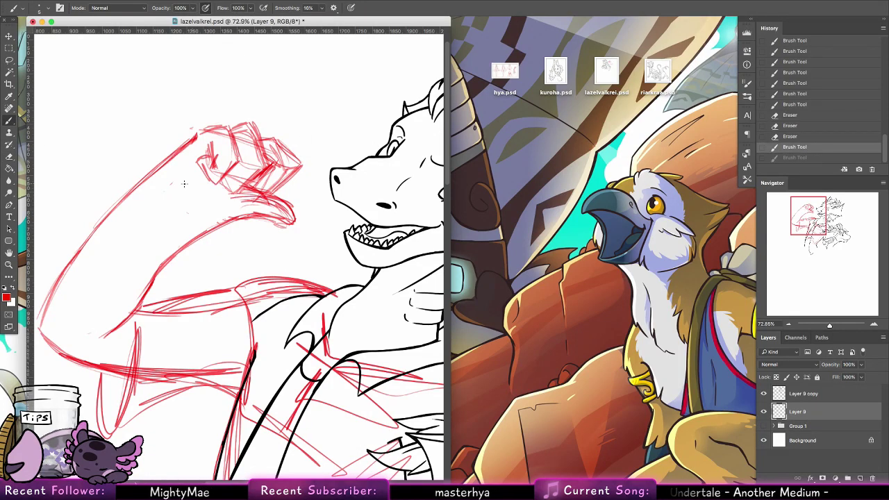
pyautogui.press('super+alt+z')
pyautogui.press('super+alt+z')
pyautogui.press('super+alt+z')
pyautogui.press('super+alt+z')
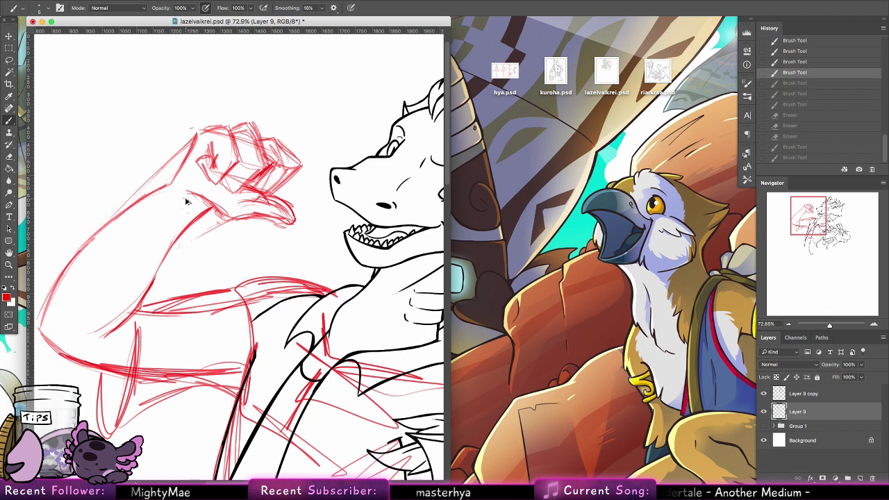
pyautogui.press('super+alt+z')
pyautogui.press('super+alt+z')
pyautogui.press('super+alt+z')
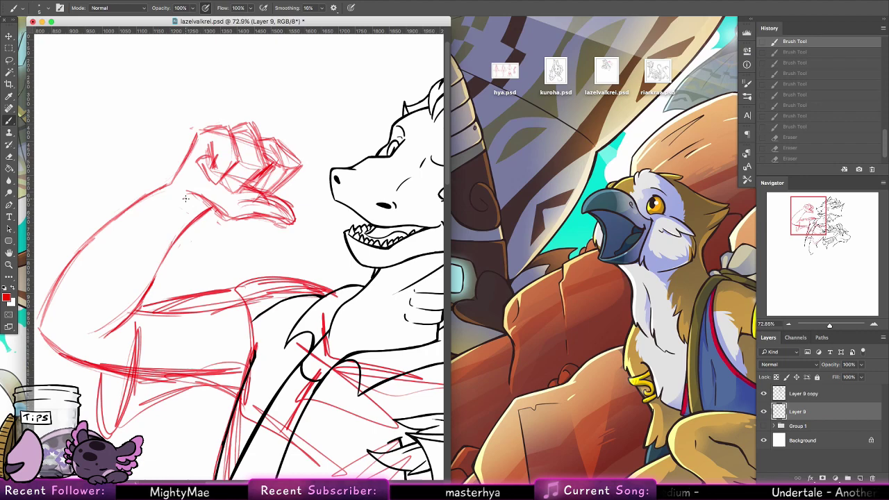
pyautogui.click(9, 262)
pyautogui.moveTo(379, 202); pyautogui.dragTo(311, 172)
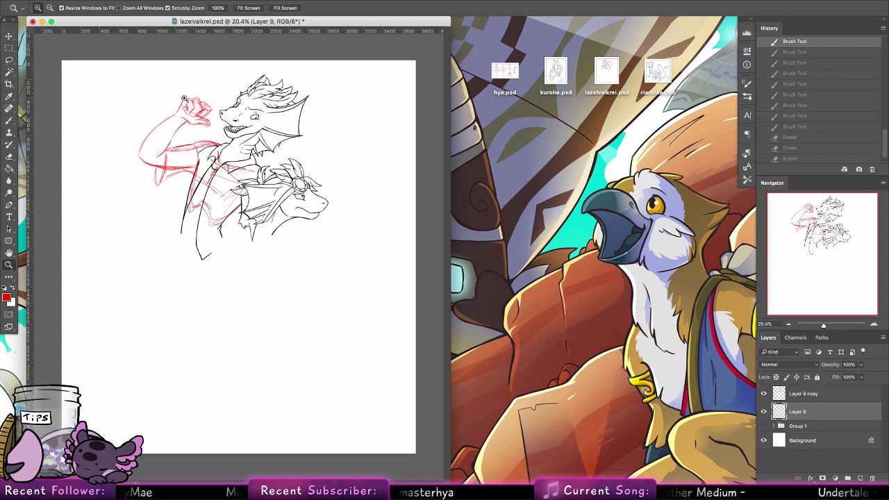
# Step: Sketch the forearm's lower edge below the thumb and erase extra lines around the fist and palm
pyautogui.moveTo(183, 98); pyautogui.dragTo(236, 98)
pyautogui.click(9, 119)
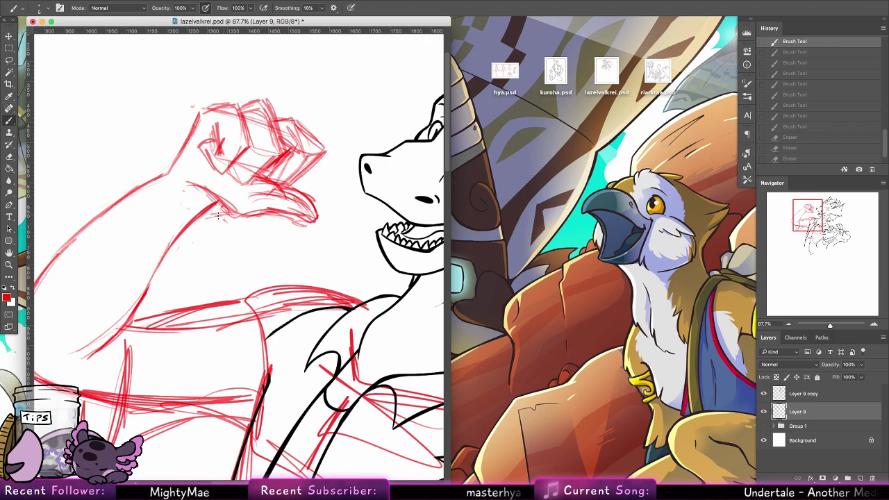
pyautogui.moveTo(225, 213)
pyautogui.mouseDown()
pyautogui.moveTo(181, 238)
pyautogui.moveTo(163, 257)
pyautogui.moveTo(207, 220)
pyautogui.moveTo(150, 279)
pyautogui.moveTo(167, 253)
pyautogui.mouseUp()
pyautogui.press('e')
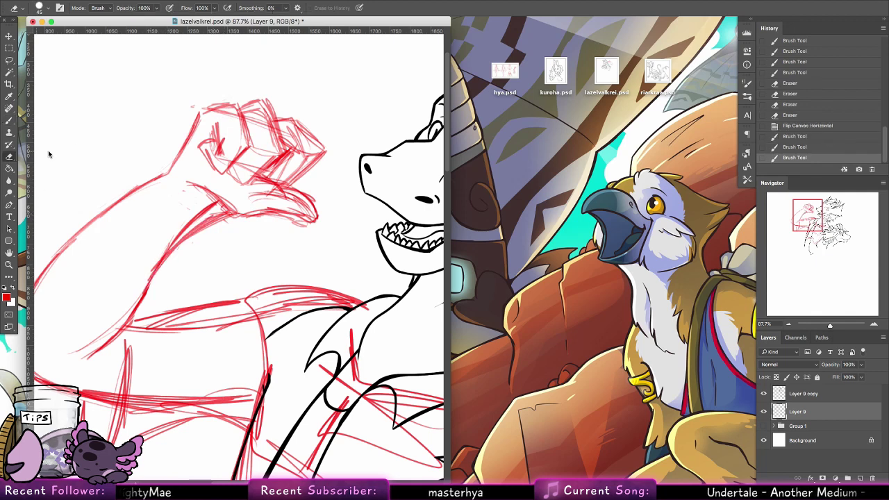
pyautogui.moveTo(232, 202)
pyautogui.mouseDown()
pyautogui.moveTo(193, 215)
pyautogui.moveTo(212, 204)
pyautogui.moveTo(175, 234)
pyautogui.mouseUp()
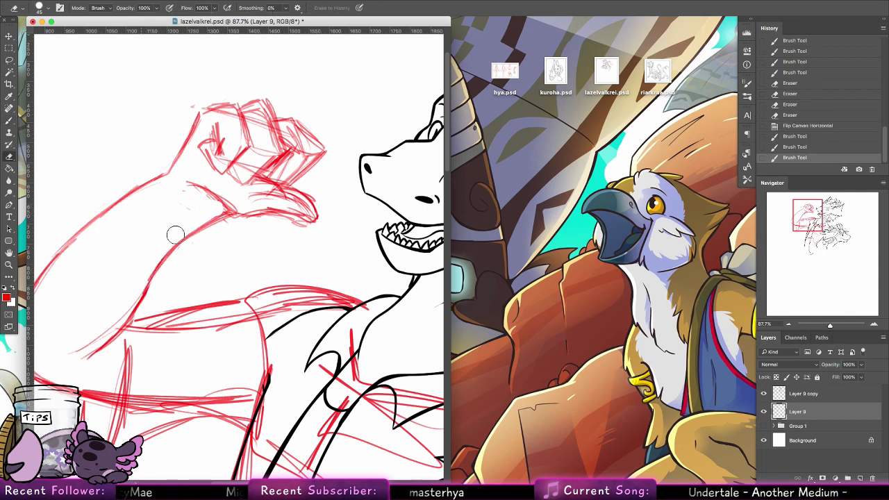
pyautogui.moveTo(294, 169)
pyautogui.mouseDown()
pyautogui.moveTo(240, 204)
pyautogui.moveTo(215, 186)
pyautogui.moveTo(316, 207)
pyautogui.mouseUp()
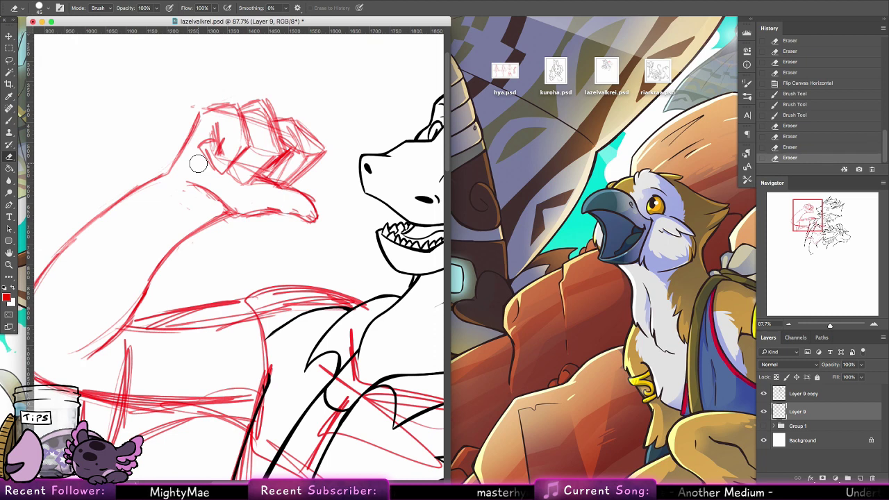
pyautogui.click(12, 122)
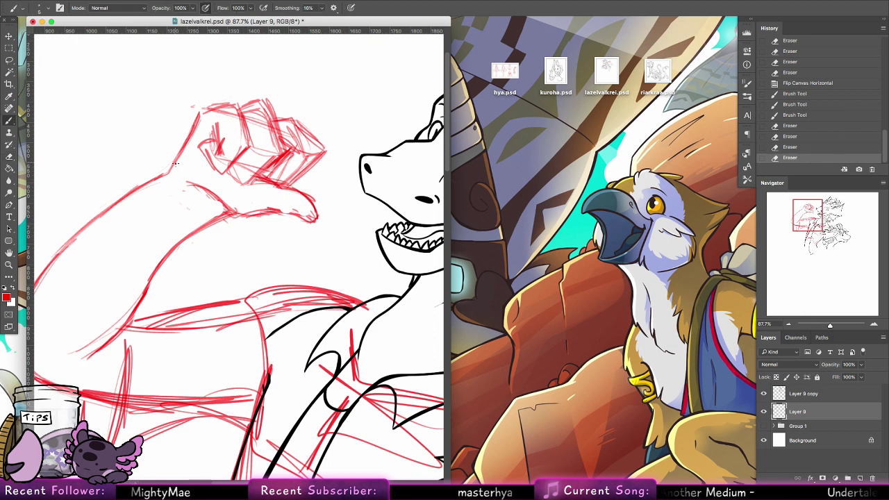
# Step: Redraw the arm's upper-left outline and the elbow's lower edge
pyautogui.moveTo(156, 177); pyautogui.dragTo(175, 159)
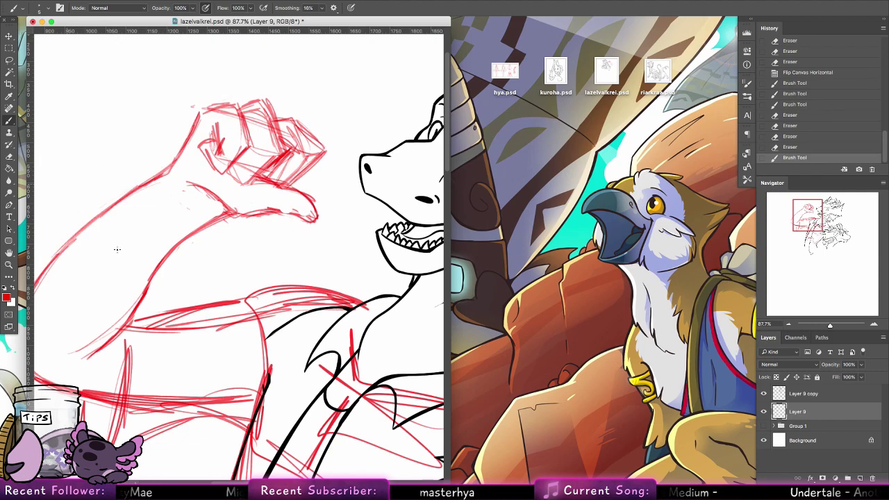
pyautogui.hscroll(-10, 117, 249)
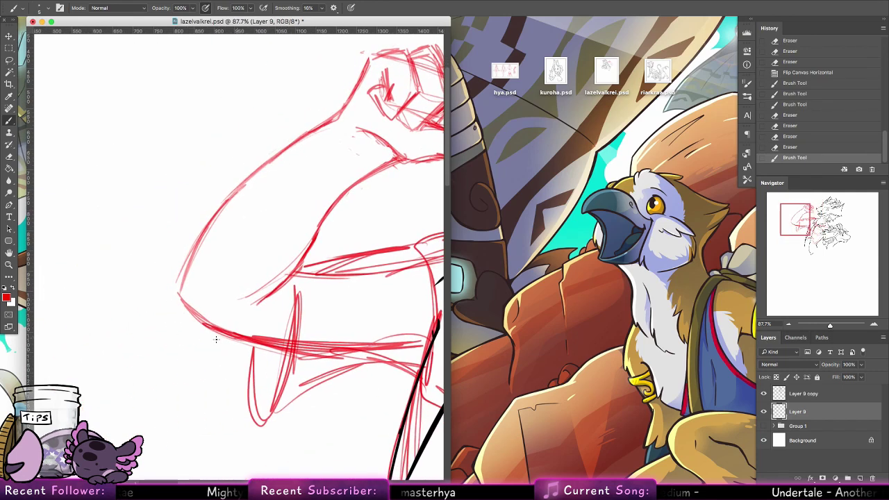
pyautogui.moveTo(233, 338); pyautogui.dragTo(181, 340)
pyautogui.moveTo(185, 306); pyautogui.dragTo(144, 259)
pyautogui.moveTo(207, 340)
pyautogui.mouseDown()
pyautogui.moveTo(160, 335)
pyautogui.moveTo(154, 280)
pyautogui.mouseUp()
pyautogui.moveTo(164, 336); pyautogui.dragTo(155, 284)
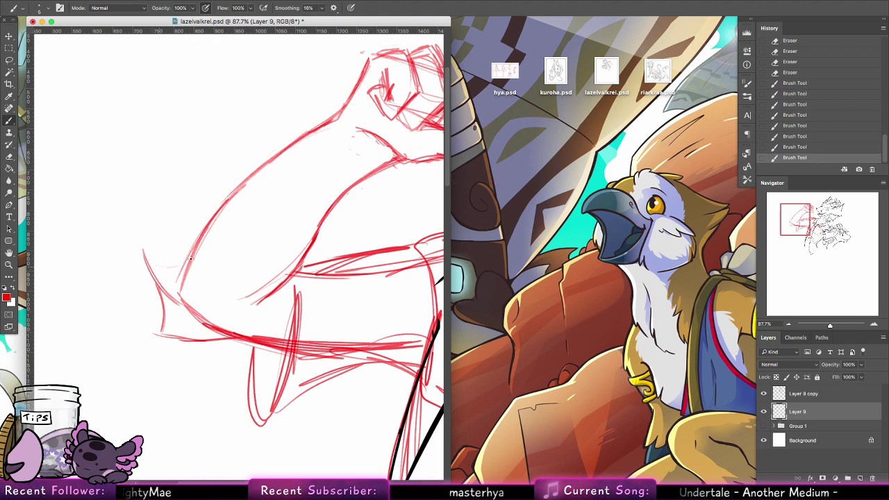
# Step: Add strokes along the arm's lower edge, then zoom out to the whole drawing
pyautogui.moveTo(191, 258); pyautogui.dragTo(146, 268)
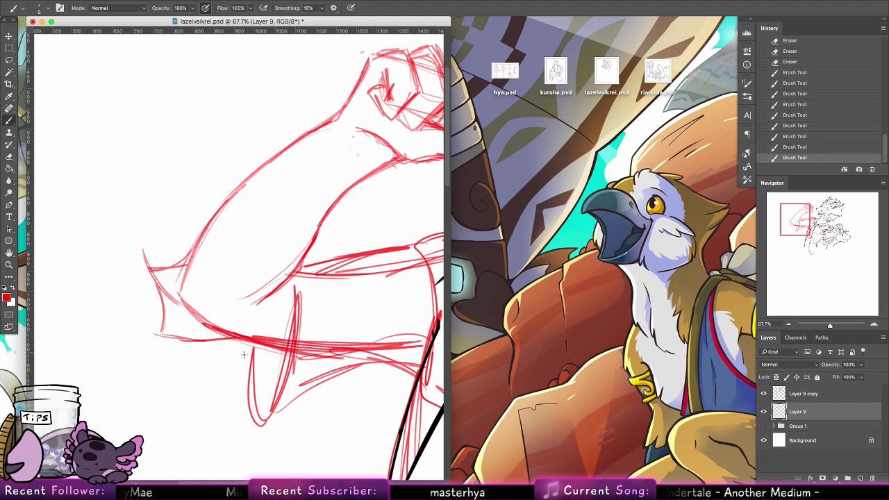
pyautogui.moveTo(233, 353)
pyautogui.mouseDown()
pyautogui.moveTo(184, 343)
pyautogui.moveTo(194, 347)
pyautogui.mouseUp()
pyautogui.moveTo(266, 345)
pyautogui.mouseDown()
pyautogui.moveTo(236, 360)
pyautogui.moveTo(182, 346)
pyautogui.mouseUp()
pyautogui.moveTo(327, 322); pyautogui.dragTo(142, 327)
pyautogui.click(10, 266)
pyautogui.moveTo(323, 217); pyautogui.dragTo(219, 208)
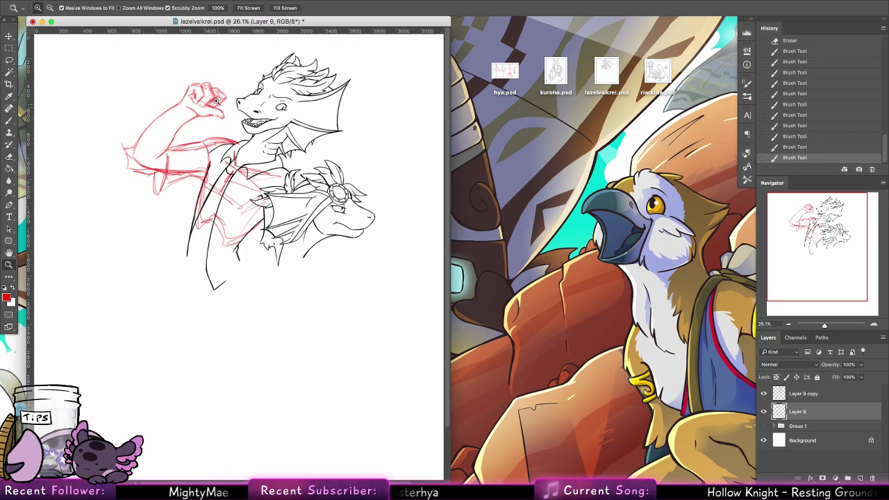
# Step: Widen the document window and fit the whole canvas on screen
pyautogui.moveTo(223, 95); pyautogui.dragTo(326, 87)
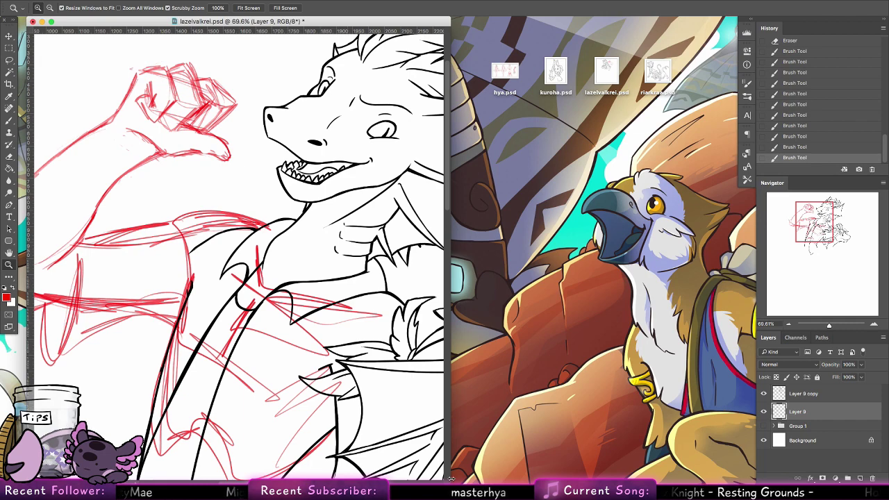
pyautogui.moveTo(450, 479); pyautogui.dragTo(615, 479)
pyautogui.press('super+0')
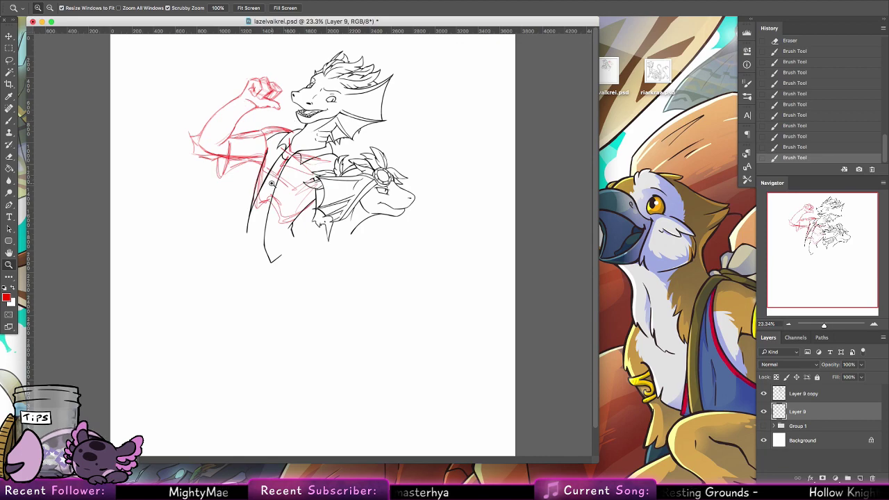
# Step: Zoom to 68.7% on the fist and start a lasso loop around the arm sketch
pyautogui.moveTo(280, 83); pyautogui.dragTo(326, 141)
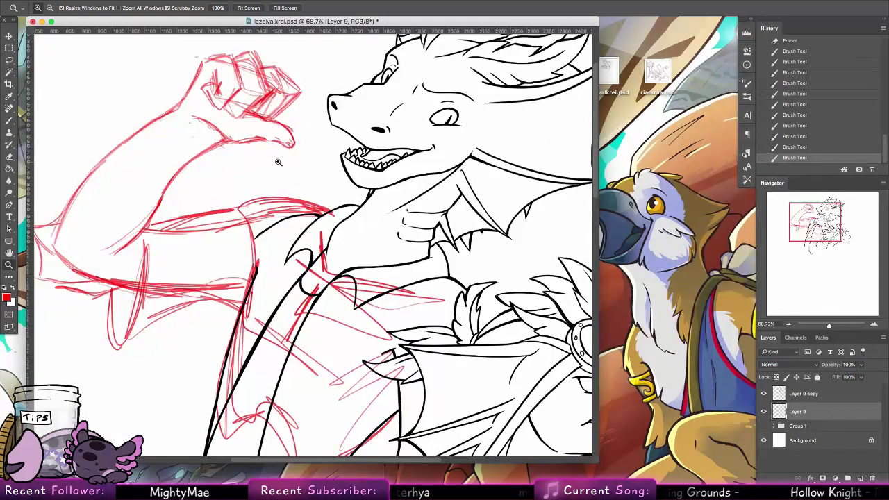
pyautogui.scroll(-5, 323, 233)
pyautogui.hscroll(-4, 341, 209)
pyautogui.scroll(2, 356, 179)
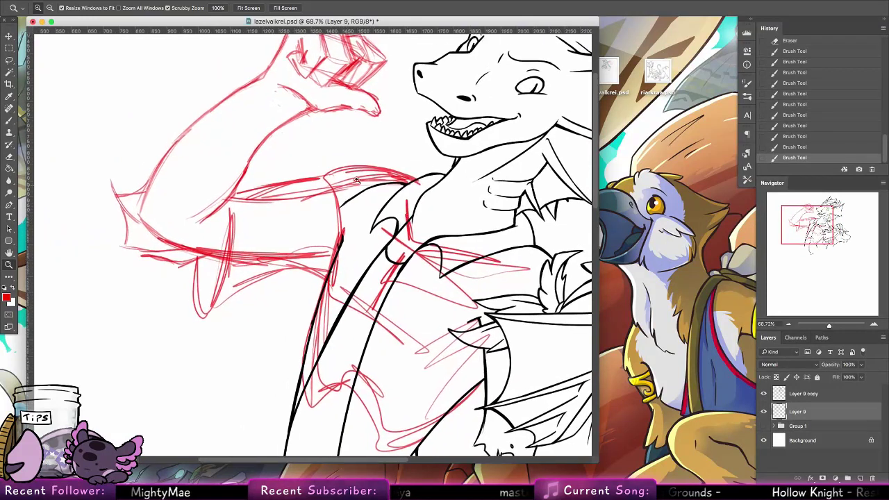
pyautogui.click(9, 59)
pyautogui.moveTo(323, 168)
pyautogui.mouseDown()
pyautogui.moveTo(330, 269)
pyautogui.moveTo(79, 310)
pyautogui.moveTo(405, 104)
pyautogui.moveTo(327, 166)
pyautogui.mouseUp()
# Step: Nudge the lassoed red arm sketch slightly left and deselect it
pyautogui.click(9, 36)
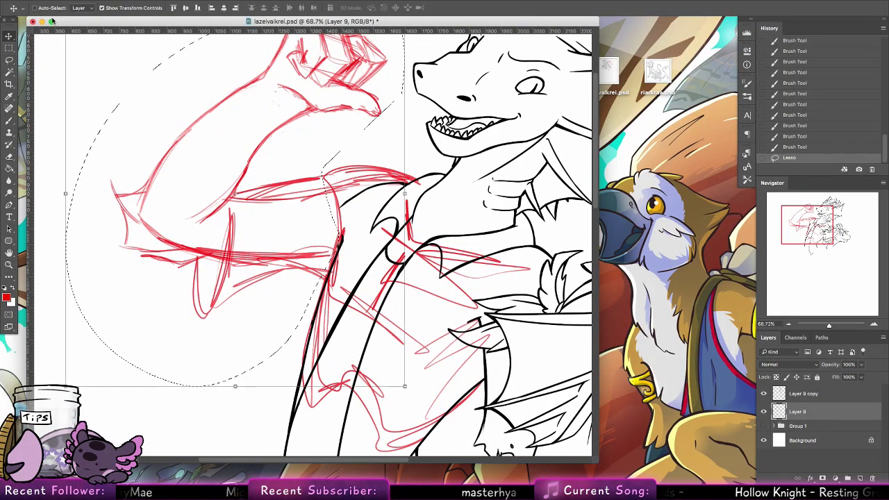
pyautogui.moveTo(336, 223); pyautogui.dragTo(304, 234)
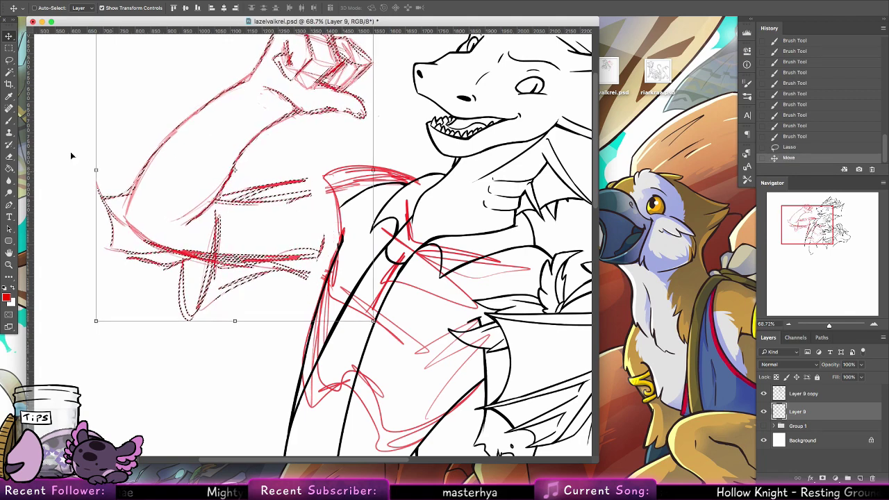
pyautogui.hotkey('ctrl', 'd')
# Step: Add short red brush strokes near the chest and along the upper arm
pyautogui.press('b')
pyautogui.moveTo(321, 292); pyautogui.dragTo(311, 243)
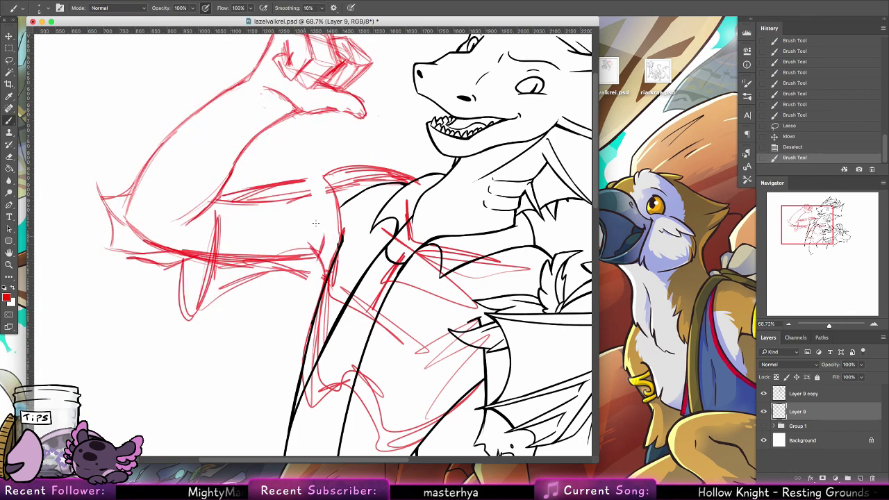
pyautogui.moveTo(298, 184)
pyautogui.mouseDown()
pyautogui.moveTo(366, 164)
pyautogui.moveTo(299, 279)
pyautogui.mouseUp()
# Step: Lasso the arm sketch again and move it up and to the right
pyautogui.press('l')
pyautogui.moveTo(211, 272)
pyautogui.mouseDown()
pyautogui.moveTo(194, 296)
pyautogui.moveTo(124, 330)
pyautogui.moveTo(101, 284)
pyautogui.moveTo(338, 121)
pyautogui.moveTo(281, 279)
pyautogui.moveTo(263, 285)
pyautogui.mouseUp()
pyautogui.press('v')
pyautogui.moveTo(284, 218)
pyautogui.mouseDown()
pyautogui.moveTo(308, 192)
pyautogui.moveTo(321, 196)
pyautogui.moveTo(281, 210)
pyautogui.mouseUp()
# Step: Step back and forth through History to compare the arm, then nudge it up-right
pyautogui.press('super+alt+z')
pyautogui.press('super+alt+z')
pyautogui.press('super+alt+z')
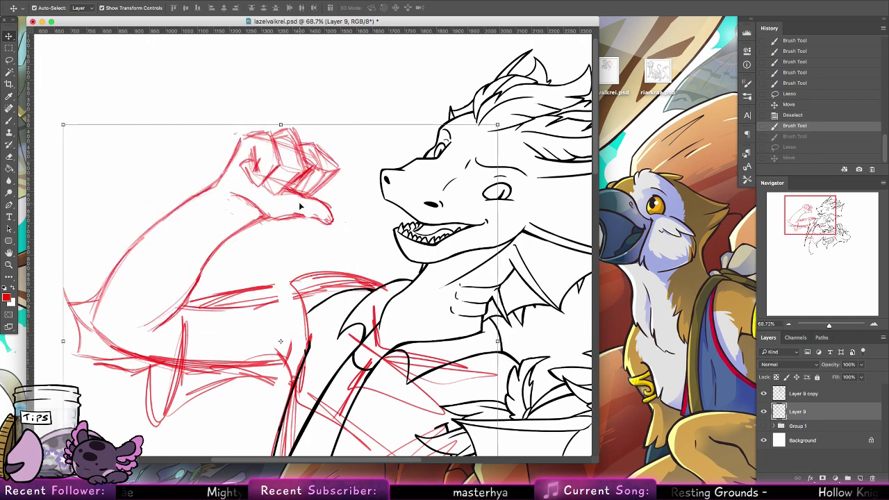
pyautogui.press('super+z')
pyautogui.press('super+alt+z')
pyautogui.press('super+alt+z')
pyautogui.press('super+alt+z')
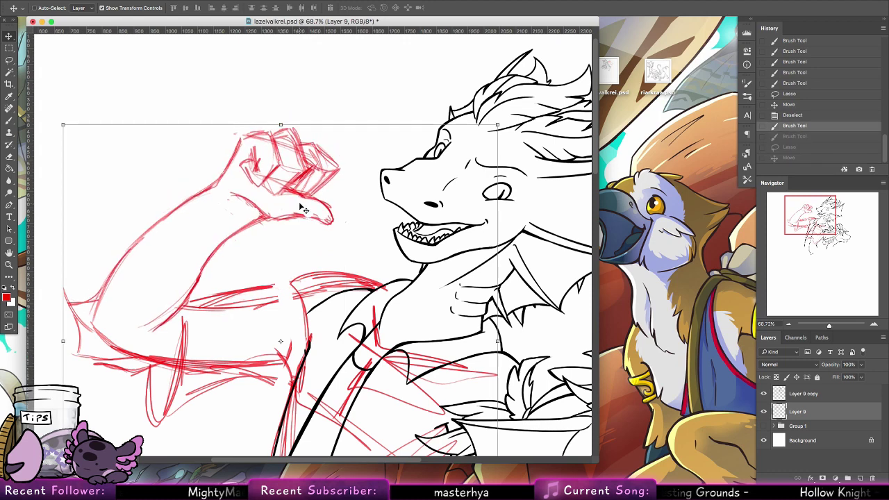
pyautogui.press('super+z')
pyautogui.press('super+z')
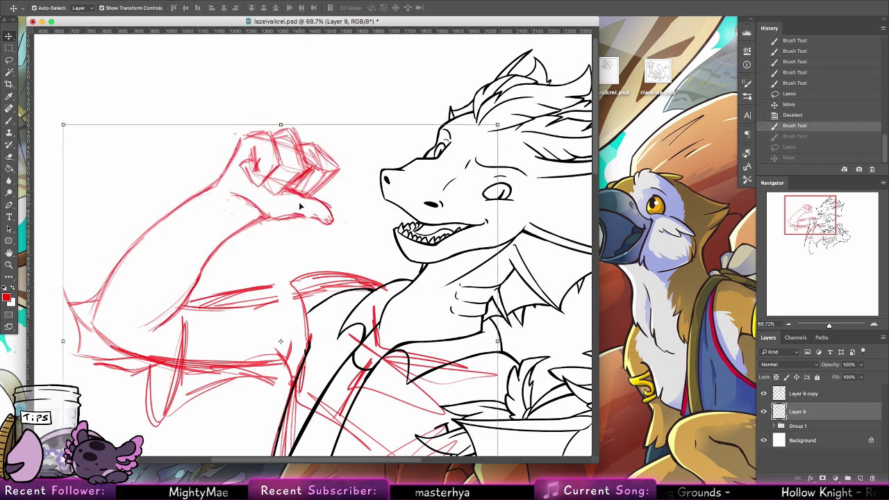
pyautogui.press('super+z')
pyautogui.moveTo(300, 206); pyautogui.dragTo(362, 182)
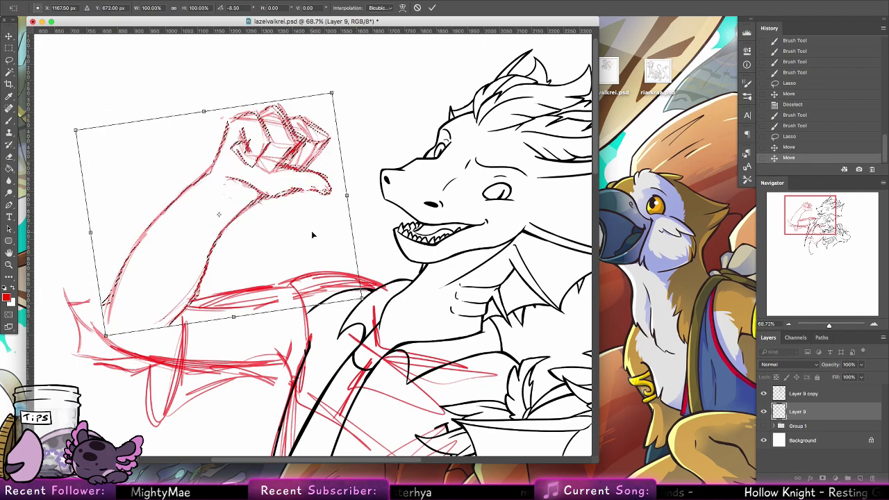
# Step: Cancel the rotation, step back to the earlier arm position, deselect, and zoom out
pyautogui.click(416, 7)
pyautogui.press('super+z')
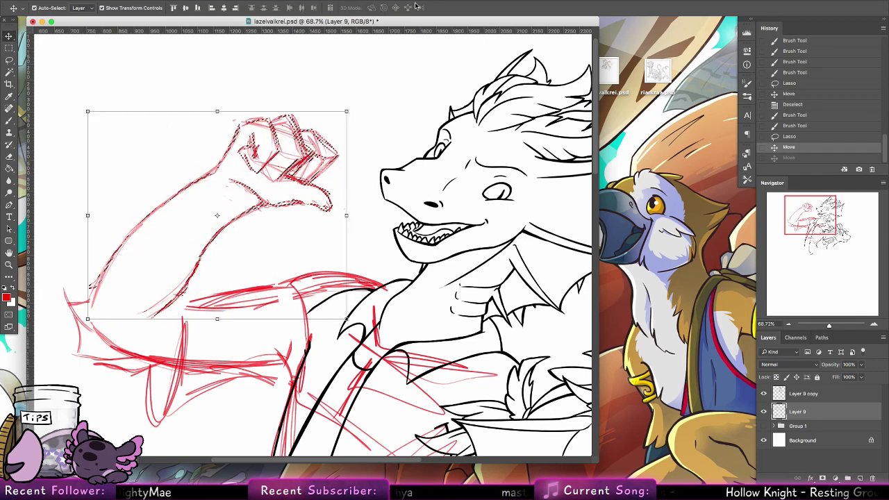
pyautogui.press('super+alt+z')
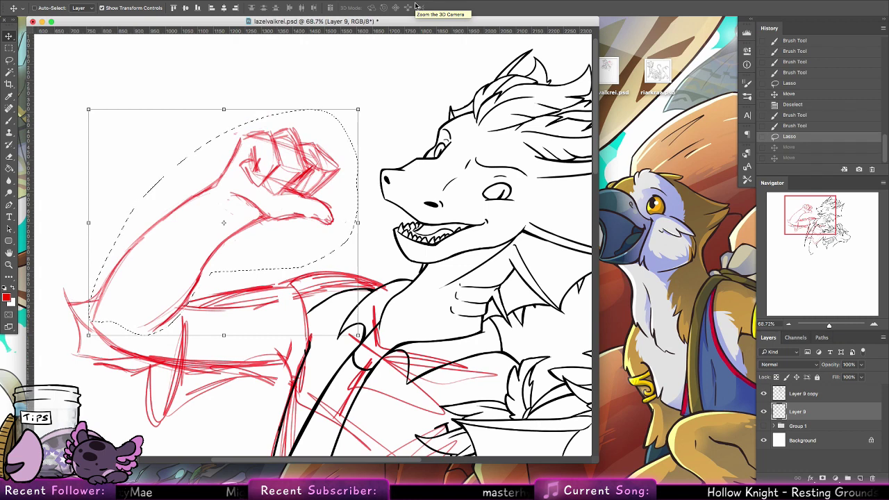
pyautogui.press('super+alt+z')
pyautogui.press('super+alt+z')
pyautogui.press('super+alt+z')
pyautogui.press('super+alt+z')
pyautogui.press('super+alt+z')
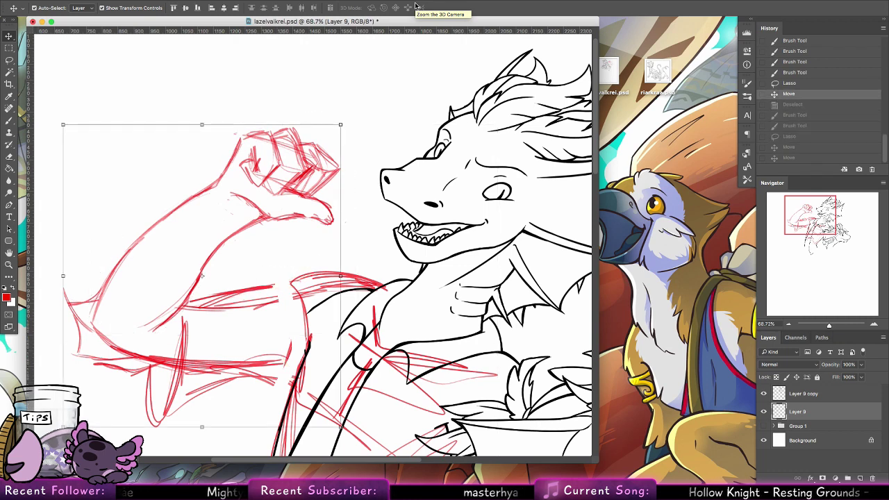
pyautogui.press('super+d')
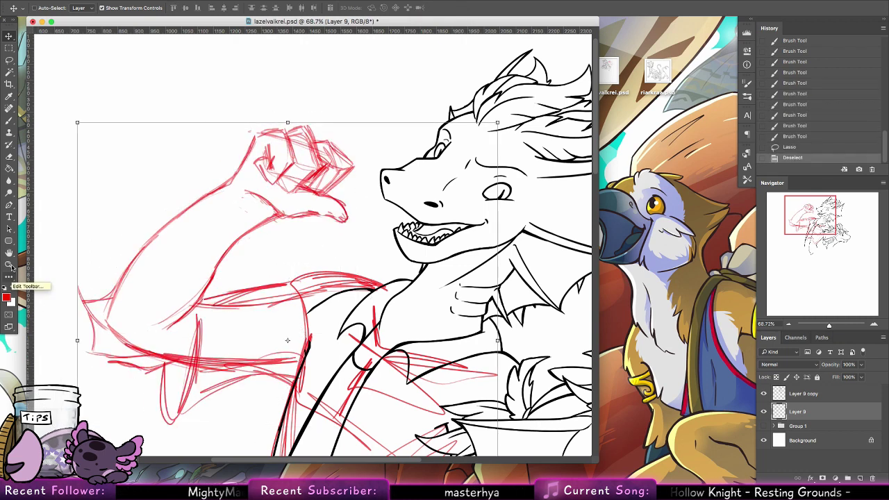
pyautogui.click(9, 264)
pyautogui.moveTo(479, 199); pyautogui.dragTo(420, 187)
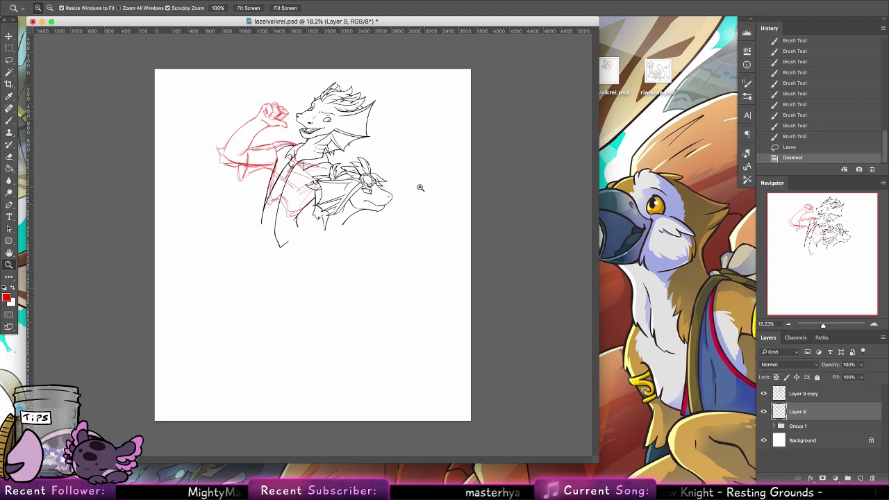
# Step: Hide Layer 9's red arm sketch and create a new empty Layer 10
pyautogui.click(763, 411)
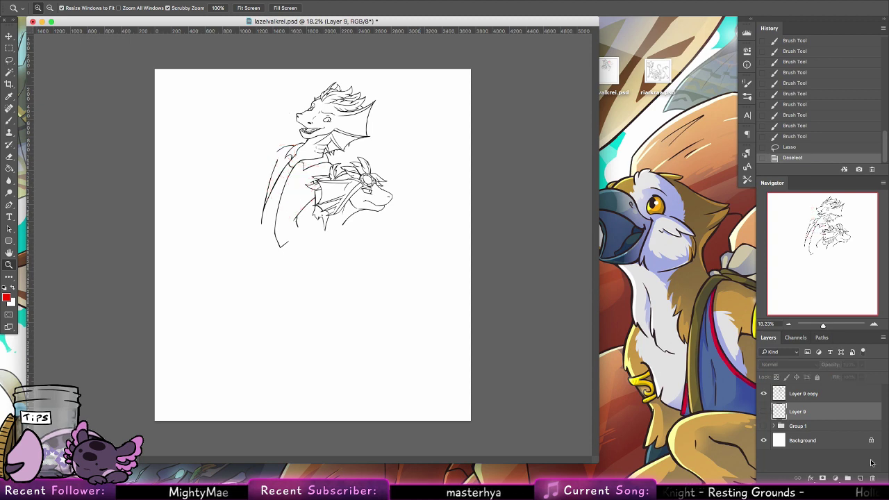
pyautogui.click(855, 478)
# Step: Sketch red strokes along the left wing edge and hatch below the dragon's neck
pyautogui.click(311, 127)
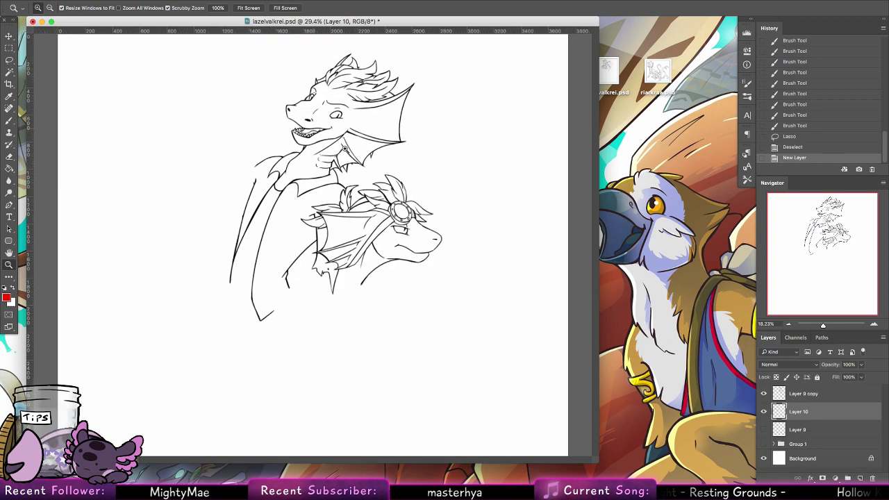
pyautogui.press('b')
pyautogui.moveTo(222, 253); pyautogui.dragTo(229, 210)
pyautogui.moveTo(233, 201); pyautogui.dragTo(215, 258)
pyautogui.moveTo(269, 182)
pyautogui.mouseDown()
pyautogui.moveTo(291, 218)
pyautogui.moveTo(329, 211)
pyautogui.moveTo(280, 216)
pyautogui.moveTo(349, 209)
pyautogui.moveTo(279, 212)
pyautogui.mouseUp()
pyautogui.moveTo(266, 173); pyautogui.dragTo(277, 213)
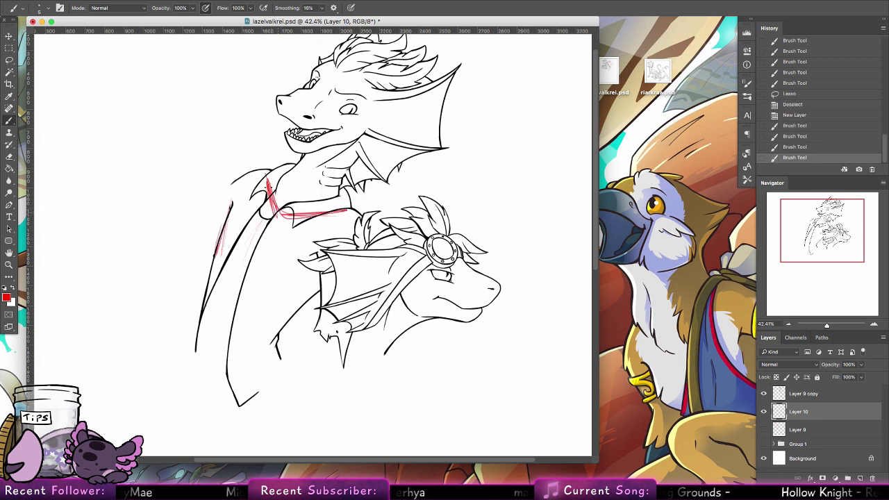
pyautogui.moveTo(331, 200)
pyautogui.mouseDown()
pyautogui.moveTo(273, 183)
pyautogui.moveTo(310, 206)
pyautogui.moveTo(275, 201)
pyautogui.moveTo(241, 265)
pyautogui.mouseUp()
pyautogui.moveTo(268, 214)
pyautogui.mouseDown()
pyautogui.moveTo(250, 233)
pyautogui.moveTo(241, 222)
pyautogui.moveTo(217, 234)
pyautogui.moveTo(234, 276)
pyautogui.mouseUp()
# Step: Sketch a long red curve under the cloak and hatch along its left edge
pyautogui.moveTo(237, 245)
pyautogui.mouseDown()
pyautogui.moveTo(238, 277)
pyautogui.moveTo(223, 290)
pyautogui.moveTo(211, 257)
pyautogui.moveTo(237, 274)
pyautogui.moveTo(221, 270)
pyautogui.moveTo(258, 325)
pyautogui.moveTo(319, 293)
pyautogui.mouseUp()
pyautogui.moveTo(262, 324); pyautogui.dragTo(334, 243)
pyautogui.moveTo(299, 279); pyautogui.dragTo(223, 304)
pyautogui.moveTo(233, 211); pyautogui.dragTo(215, 282)
pyautogui.moveTo(239, 196); pyautogui.dragTo(214, 284)
pyautogui.moveTo(224, 223); pyautogui.dragTo(215, 280)
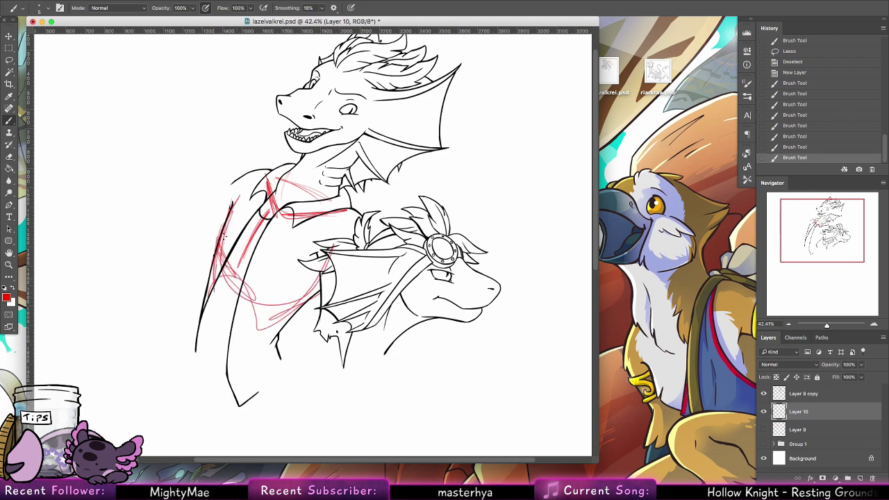
pyautogui.moveTo(263, 218); pyautogui.dragTo(238, 261)
pyautogui.moveTo(222, 231)
pyautogui.mouseDown()
pyautogui.moveTo(293, 273)
pyautogui.moveTo(255, 269)
pyautogui.moveTo(297, 264)
pyautogui.mouseUp()
# Step: Add more red hatching across the left cloak and trace the cloak's top edge
pyautogui.moveTo(262, 220); pyautogui.dragTo(247, 253)
pyautogui.moveTo(269, 265); pyautogui.dragTo(318, 282)
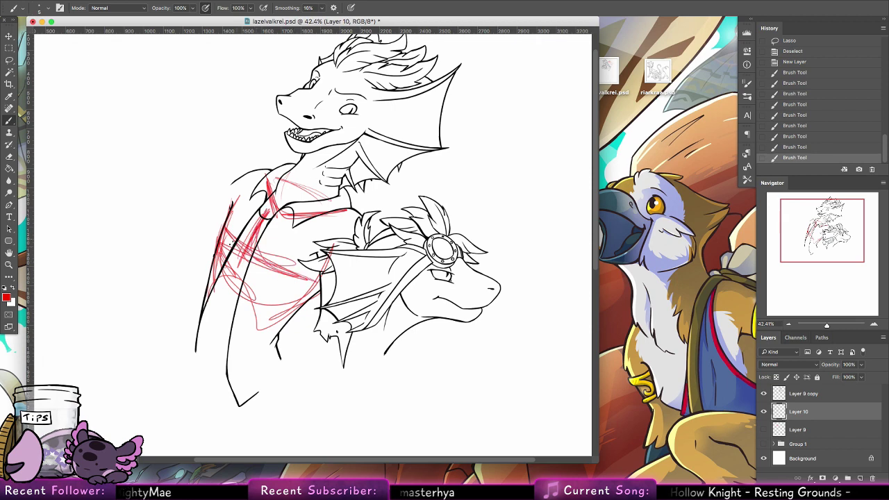
pyautogui.moveTo(236, 198); pyautogui.dragTo(227, 244)
pyautogui.moveTo(239, 242); pyautogui.dragTo(291, 274)
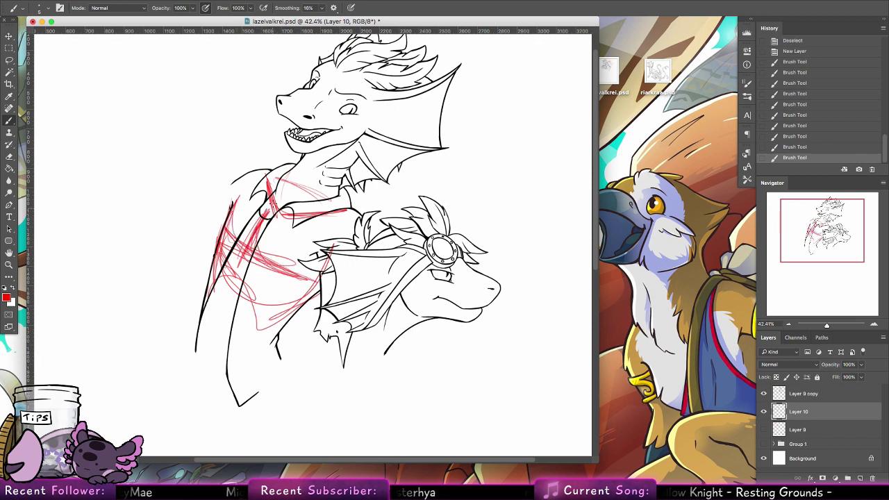
pyautogui.moveTo(258, 166); pyautogui.dragTo(263, 179)
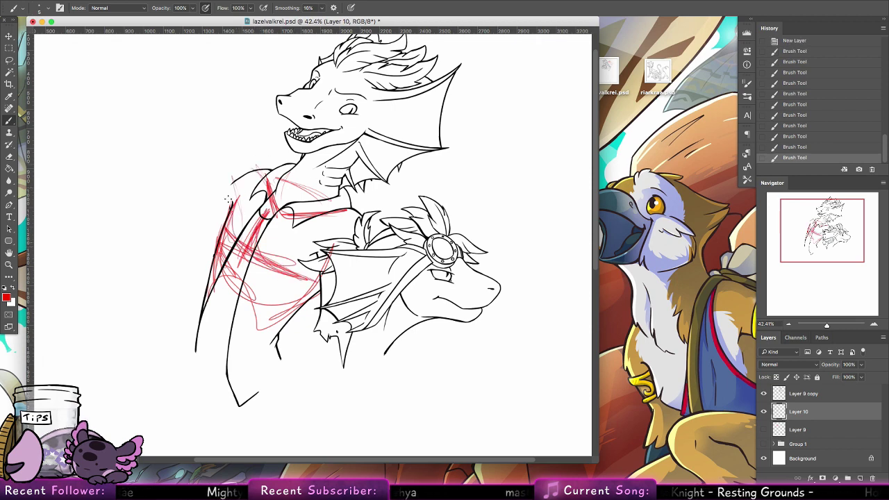
pyautogui.moveTo(230, 208); pyautogui.dragTo(226, 243)
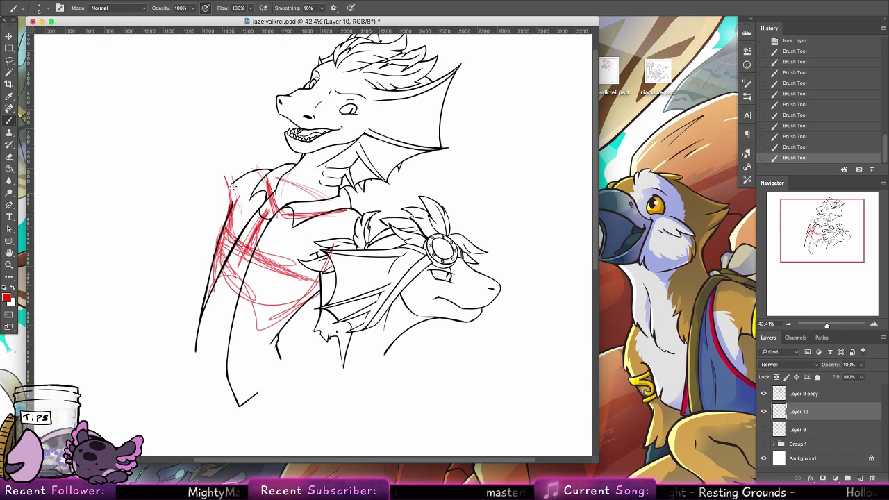
pyautogui.moveTo(232, 185)
pyautogui.mouseDown()
pyautogui.moveTo(258, 164)
pyautogui.moveTo(231, 169)
pyautogui.moveTo(276, 166)
pyautogui.moveTo(222, 172)
pyautogui.moveTo(281, 173)
pyautogui.mouseUp()
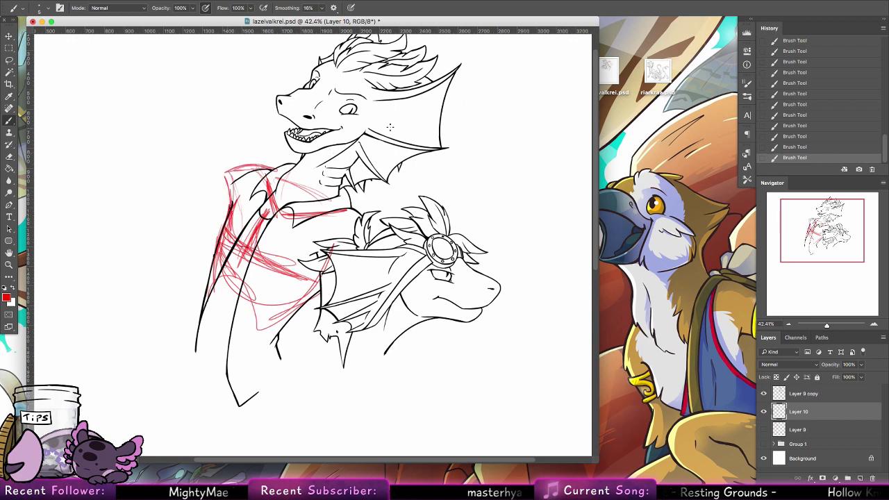
pyautogui.moveTo(270, 225); pyautogui.dragTo(369, 280)
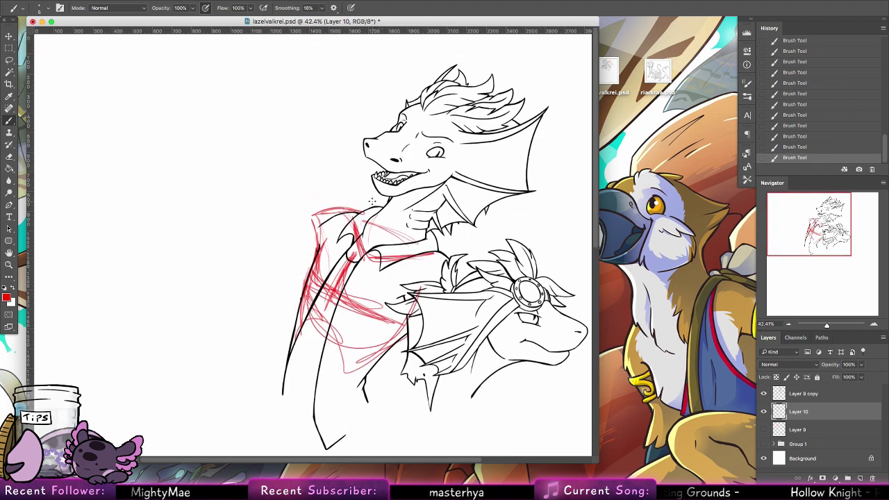
# Step: Bring Chrome forward and move its window right to uncover the canvas
pyautogui.moveTo(288, 477)
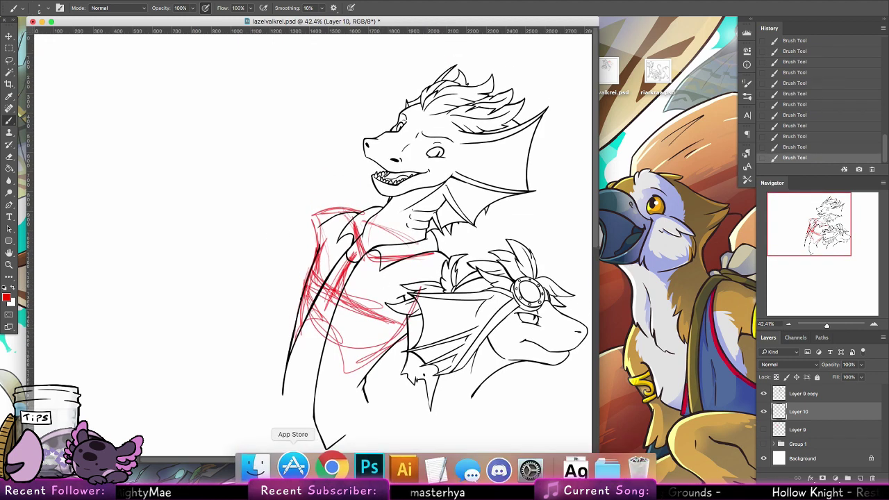
pyautogui.click(326, 467)
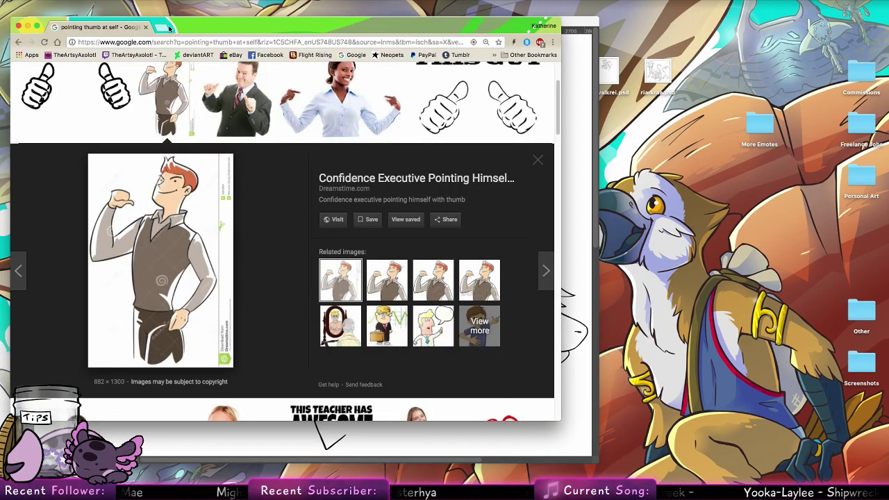
pyautogui.moveTo(266, 31); pyautogui.dragTo(572, 29)
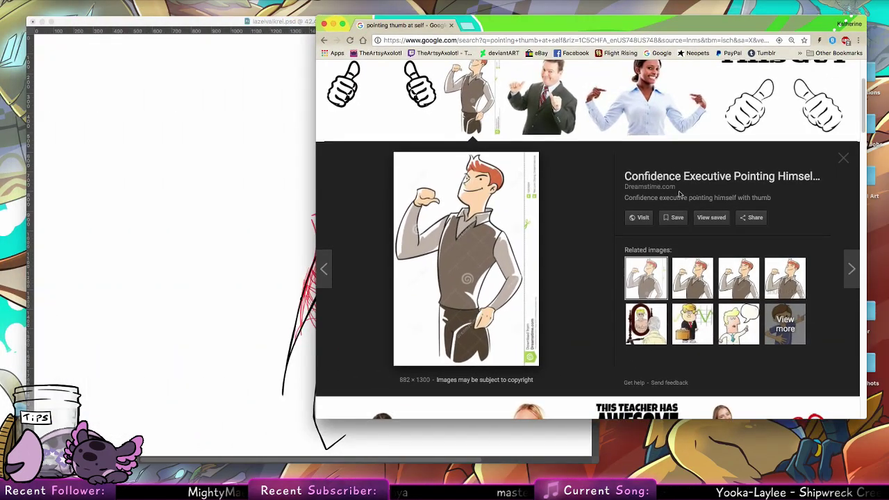
# Step: Browse the 'pointing thumb at self' image results, returning to the thumb-pointing executive preview
pyautogui.scroll(-3, 659, 254)
pyautogui.scroll(-5, 660, 253)
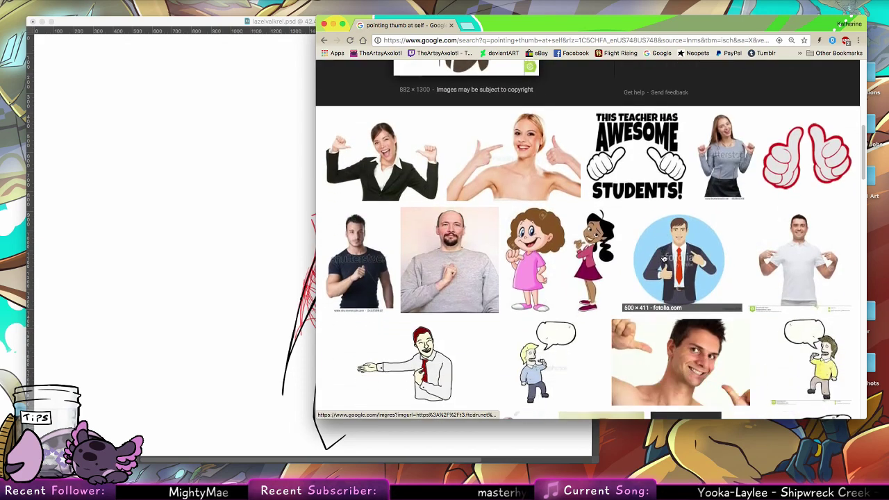
pyautogui.scroll(-5, 659, 291)
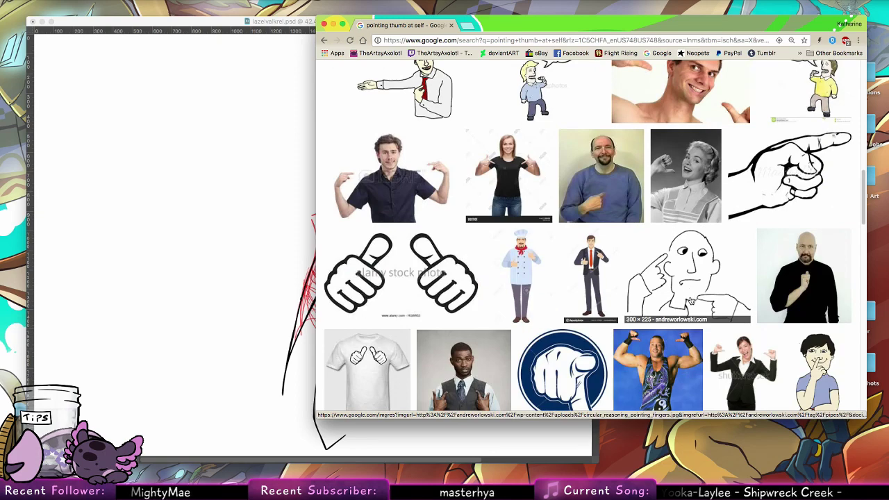
pyautogui.scroll(2, 690, 299)
pyautogui.scroll(-5, 684, 272)
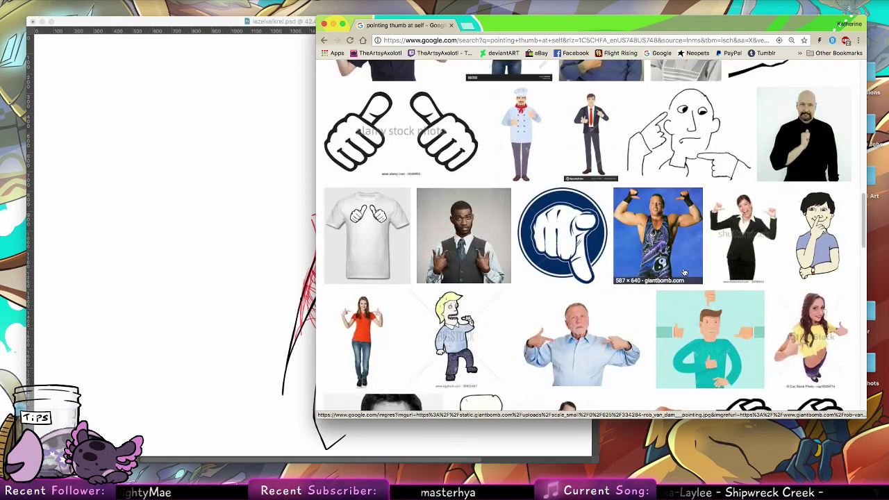
pyautogui.scroll(-1, 685, 270)
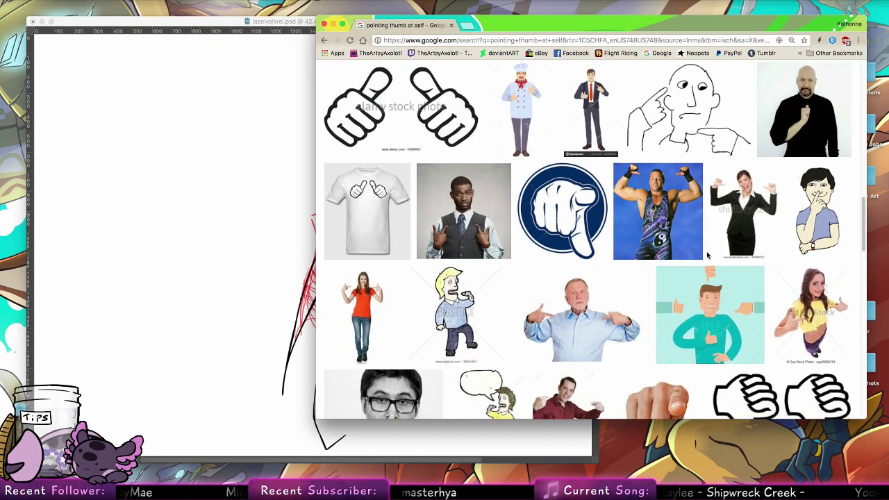
pyautogui.scroll(-2, 722, 270)
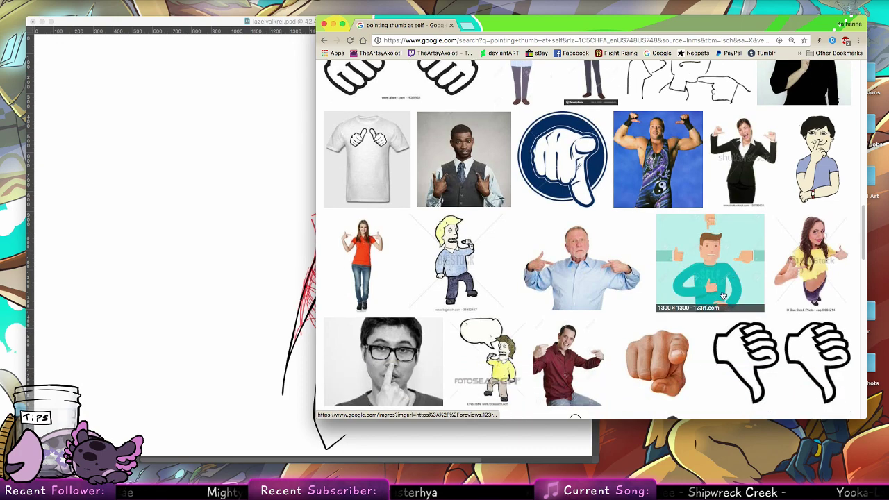
pyautogui.scroll(-3, 726, 264)
pyautogui.scroll(-3, 722, 247)
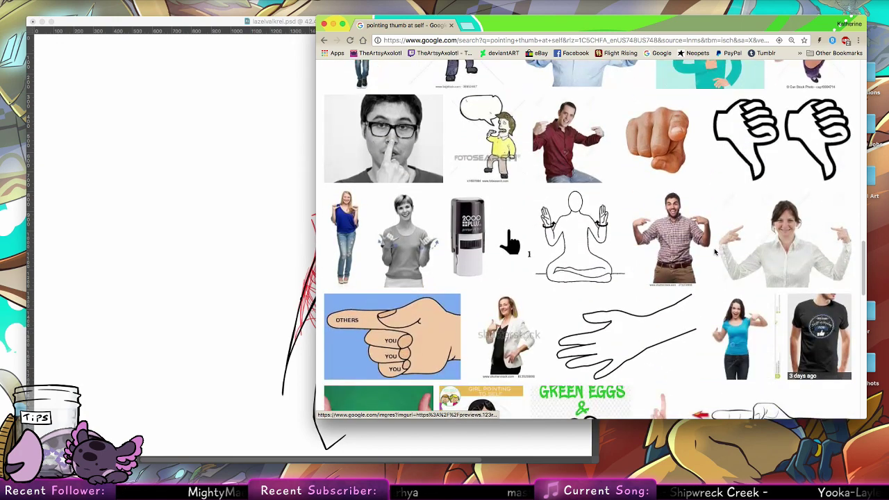
pyautogui.scroll(-3, 538, 190)
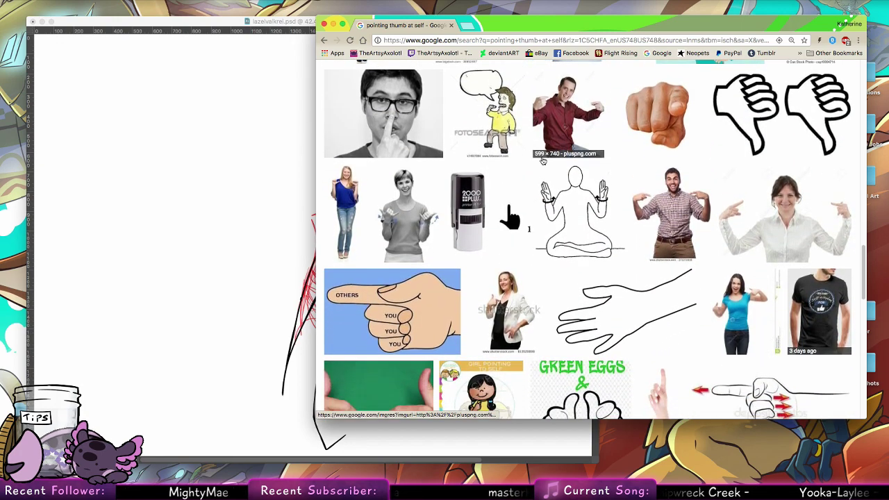
pyautogui.scroll(-1, 537, 191)
pyautogui.scroll(-4, 548, 229)
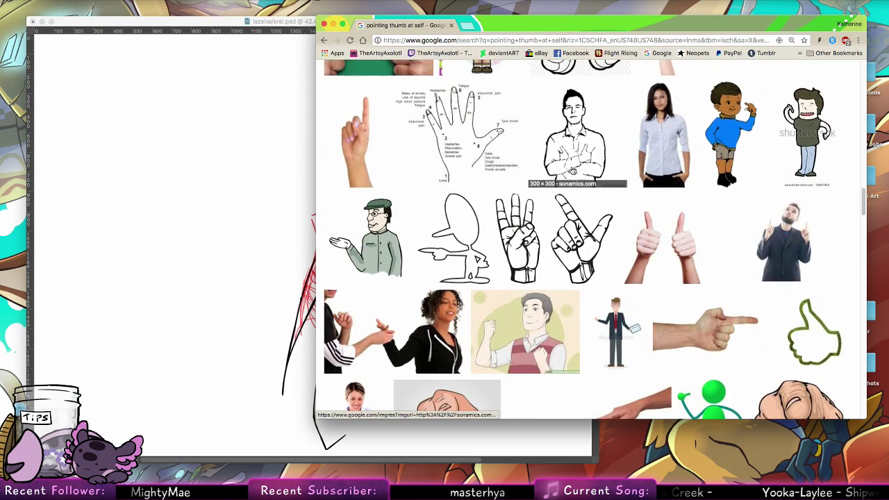
pyautogui.scroll(-5, 522, 373)
pyautogui.scroll(15, 522, 373)
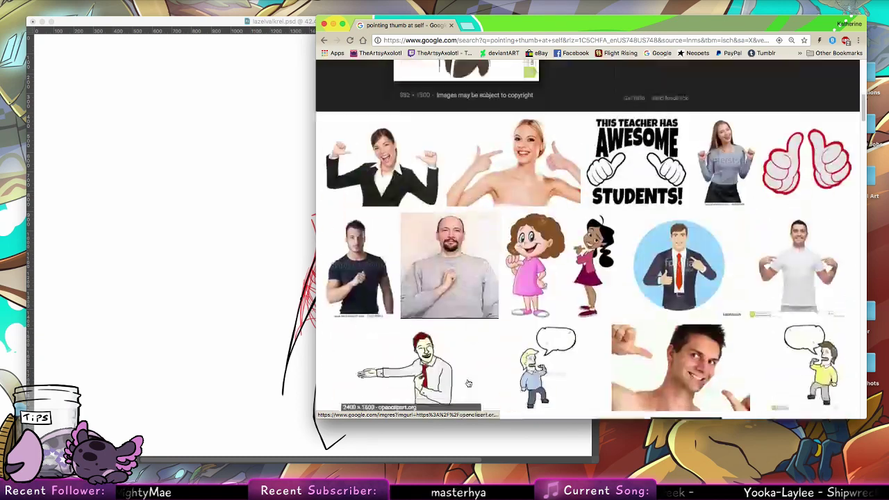
pyautogui.scroll(5, 437, 203)
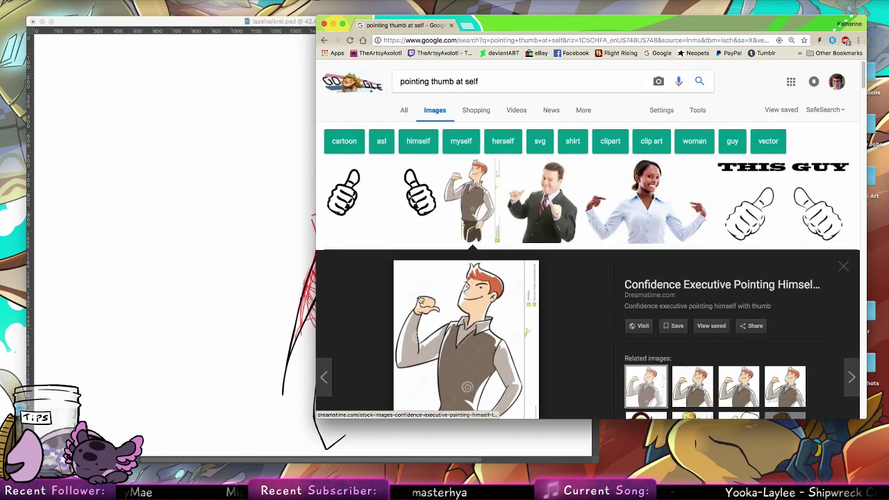
pyautogui.moveTo(506, 27); pyautogui.dragTo(673, 12)
# Step: Return to Photoshop and shrink the drawing window so the reference image shows beside it
pyautogui.click(425, 39)
pyautogui.moveTo(432, 15); pyautogui.dragTo(436, 16)
pyautogui.click(634, 251)
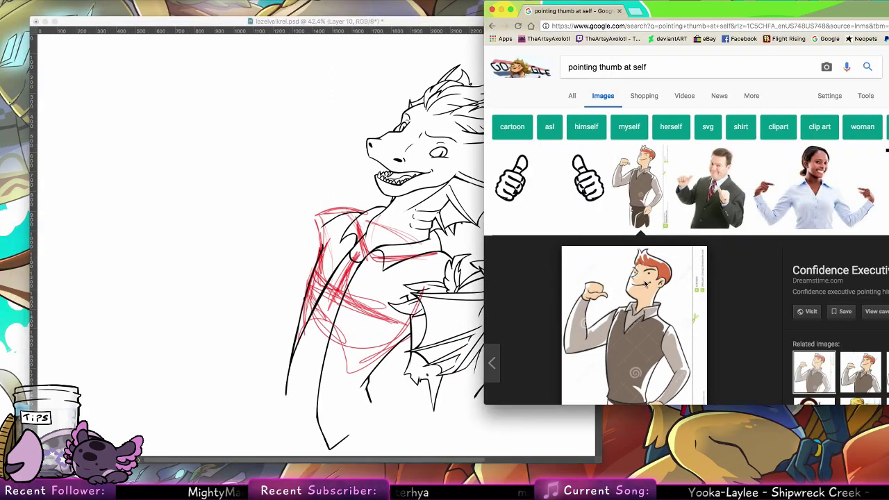
pyautogui.scroll(-3, 625, 277)
pyautogui.click(427, 239)
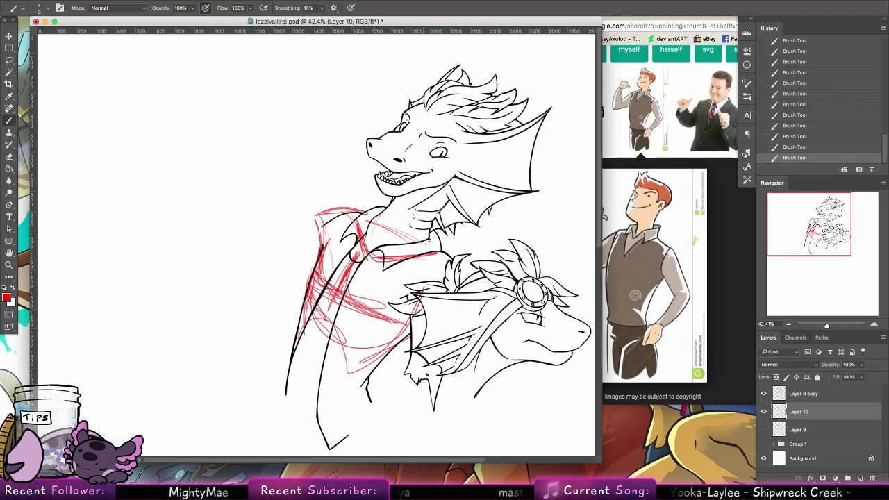
pyautogui.moveTo(595, 450); pyautogui.dragTo(424, 471)
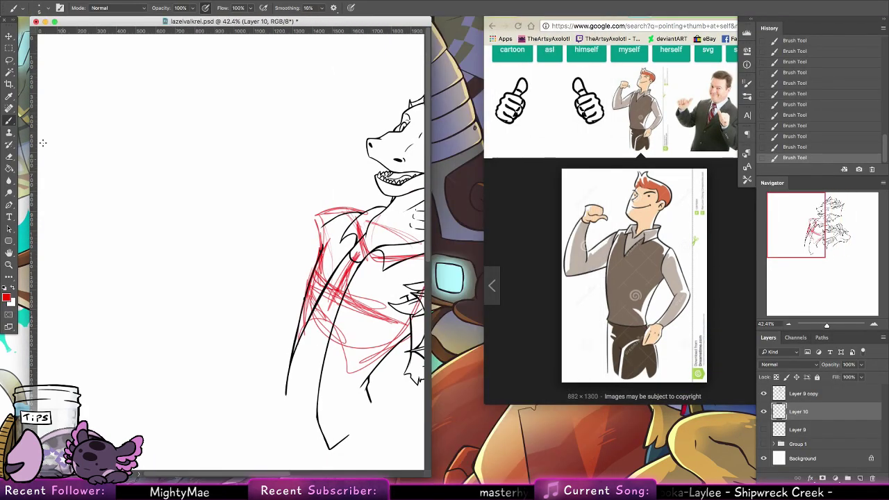
# Step: Sketch a red guide line and a boxy clenched fist, redrawing one bad stroke
pyautogui.moveTo(248, 263)
pyautogui.mouseDown()
pyautogui.moveTo(317, 235)
pyautogui.moveTo(238, 275)
pyautogui.moveTo(330, 230)
pyautogui.moveTo(215, 276)
pyautogui.mouseUp()
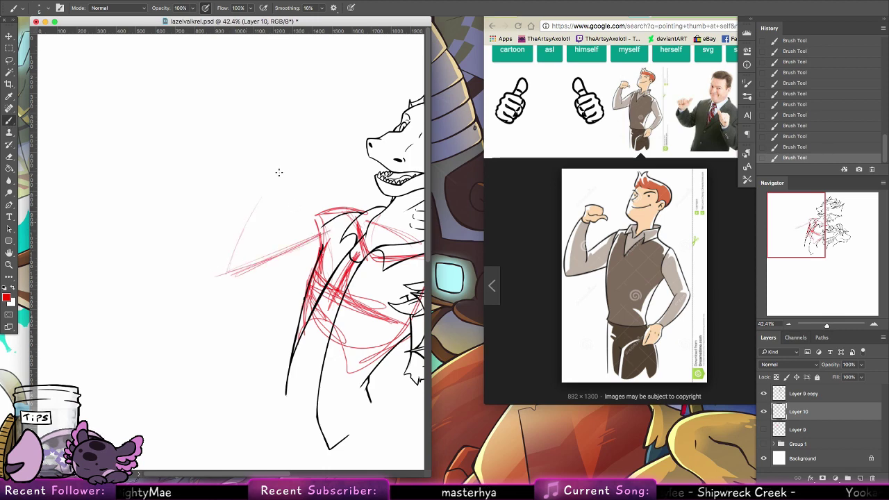
pyautogui.moveTo(279, 172); pyautogui.dragTo(293, 168)
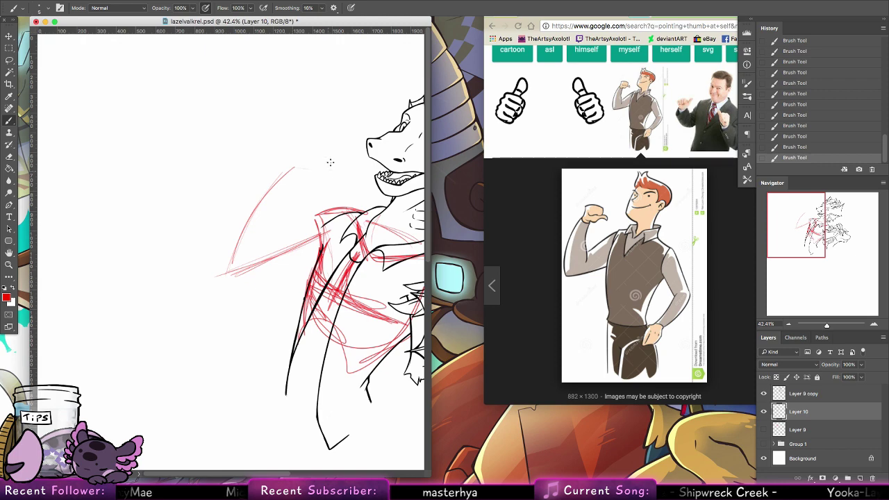
pyautogui.moveTo(292, 140)
pyautogui.mouseDown()
pyautogui.moveTo(333, 128)
pyautogui.moveTo(321, 167)
pyautogui.moveTo(311, 167)
pyautogui.moveTo(356, 165)
pyautogui.moveTo(301, 137)
pyautogui.moveTo(303, 151)
pyautogui.moveTo(338, 151)
pyautogui.moveTo(341, 131)
pyautogui.moveTo(302, 134)
pyautogui.moveTo(338, 124)
pyautogui.moveTo(303, 131)
pyautogui.moveTo(341, 134)
pyautogui.moveTo(303, 125)
pyautogui.mouseUp()
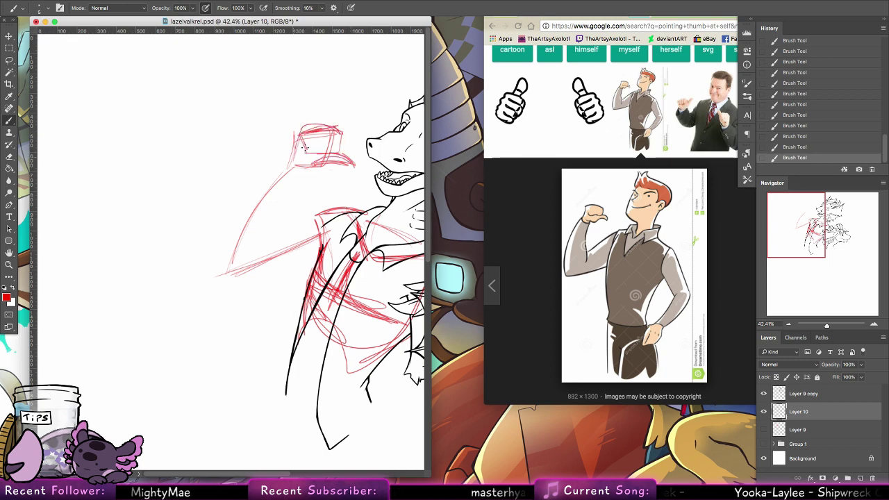
pyautogui.hotkey('ctrl', 'z')
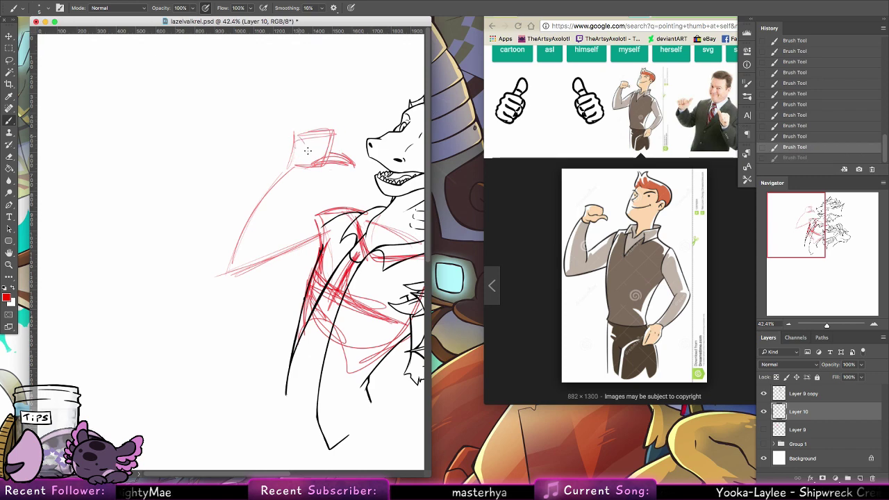
pyautogui.moveTo(318, 151)
pyautogui.mouseDown()
pyautogui.moveTo(344, 137)
pyautogui.moveTo(341, 131)
pyautogui.moveTo(338, 141)
pyautogui.moveTo(329, 124)
pyautogui.moveTo(302, 124)
pyautogui.moveTo(293, 166)
pyautogui.moveTo(313, 132)
pyautogui.mouseUp()
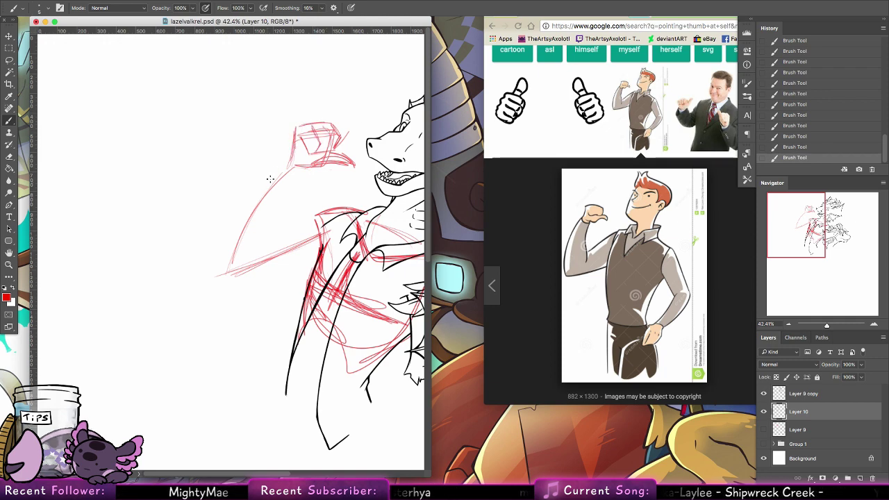
# Step: Sketch the red forearm and upper arm running from the fist to the shoulder
pyautogui.moveTo(270, 179)
pyautogui.mouseDown()
pyautogui.moveTo(287, 168)
pyautogui.moveTo(235, 233)
pyautogui.moveTo(219, 277)
pyautogui.mouseUp()
pyautogui.moveTo(236, 223); pyautogui.dragTo(222, 271)
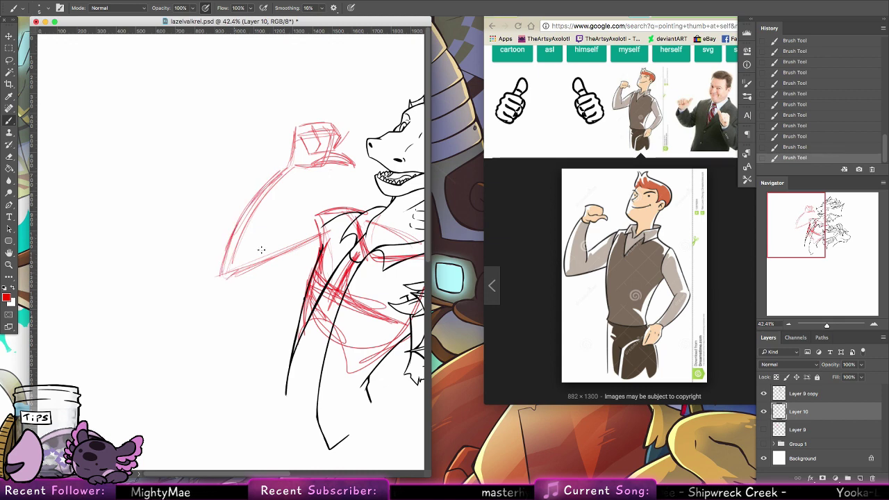
pyautogui.moveTo(264, 247); pyautogui.dragTo(236, 274)
pyautogui.moveTo(292, 184); pyautogui.dragTo(272, 238)
pyautogui.moveTo(306, 171); pyautogui.dragTo(274, 236)
pyautogui.moveTo(303, 174); pyautogui.dragTo(286, 204)
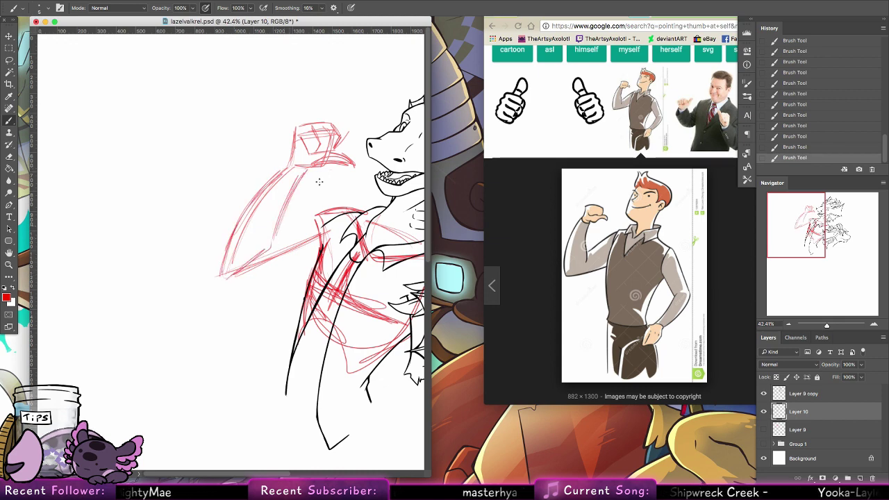
pyautogui.moveTo(270, 250); pyautogui.dragTo(316, 216)
pyautogui.moveTo(269, 244); pyautogui.dragTo(316, 217)
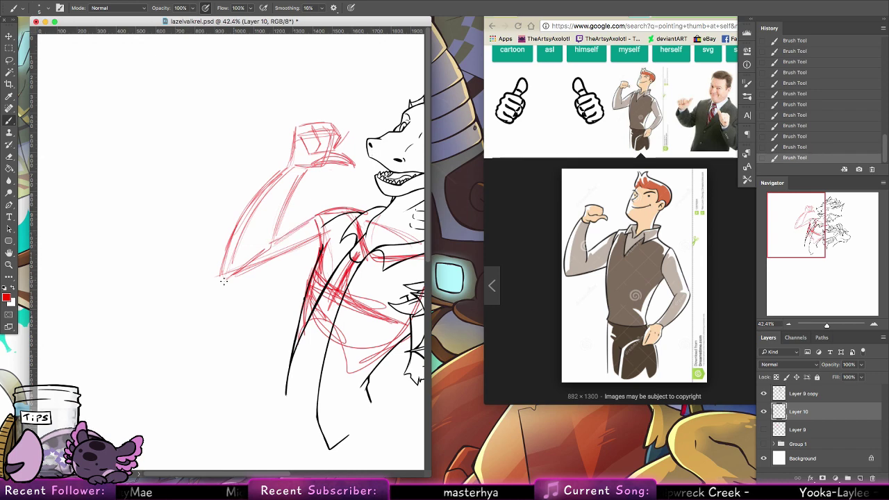
pyautogui.moveTo(227, 280)
pyautogui.mouseDown()
pyautogui.moveTo(312, 255)
pyautogui.moveTo(297, 264)
pyautogui.mouseUp()
pyautogui.moveTo(232, 280); pyautogui.dragTo(302, 264)
pyautogui.moveTo(354, 255); pyautogui.dragTo(216, 249)
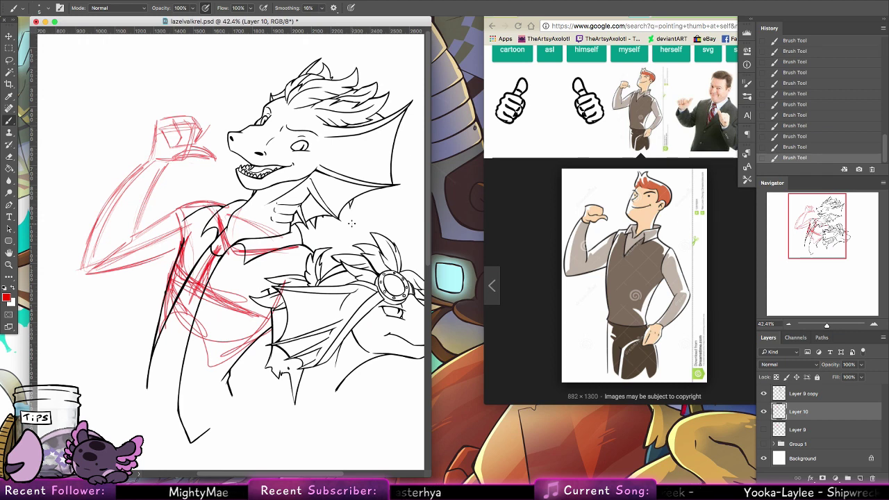
# Step: Lasso the red fist, move it toward the snout, scale it to 122%, deselect, and zoom out
pyautogui.click(10, 60)
pyautogui.moveTo(196, 129)
pyautogui.mouseDown()
pyautogui.moveTo(220, 165)
pyautogui.moveTo(184, 175)
pyautogui.moveTo(158, 163)
pyautogui.moveTo(174, 104)
pyautogui.mouseUp()
pyautogui.press('v')
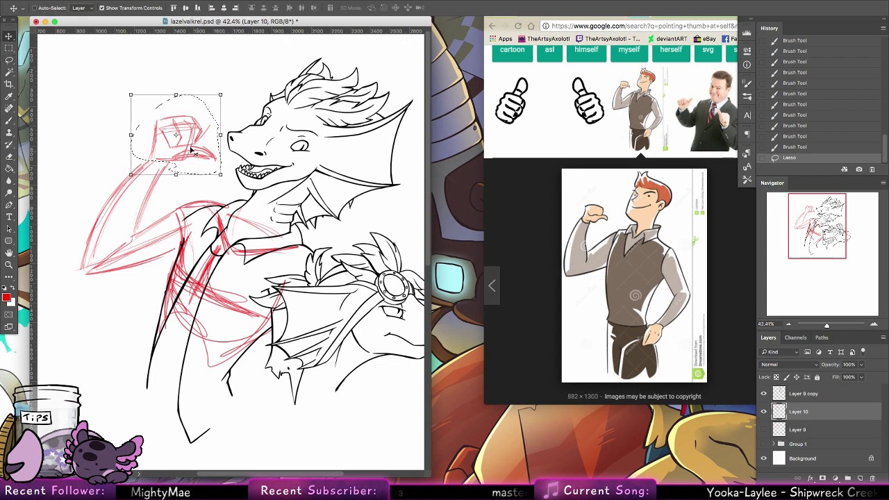
pyautogui.moveTo(187, 154); pyautogui.dragTo(303, 177)
pyautogui.moveTo(336, 133); pyautogui.dragTo(211, 130)
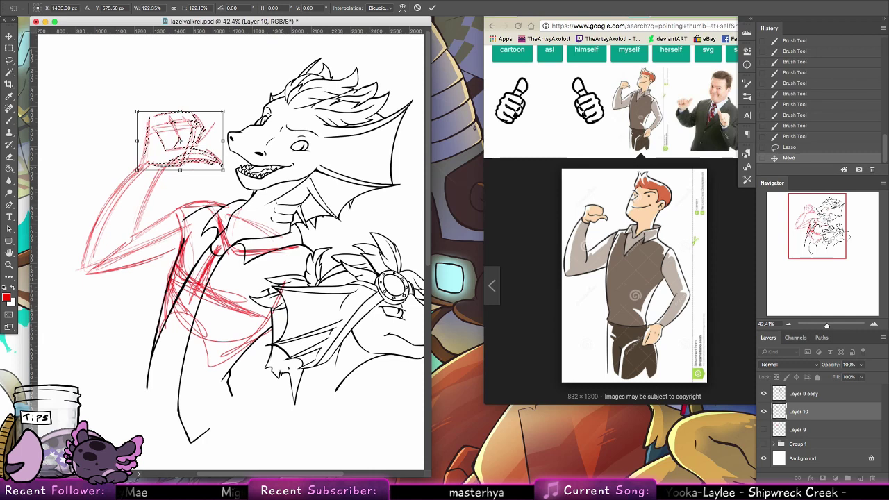
pyautogui.click(432, 8)
pyautogui.hotkey('ctrl', 'd')
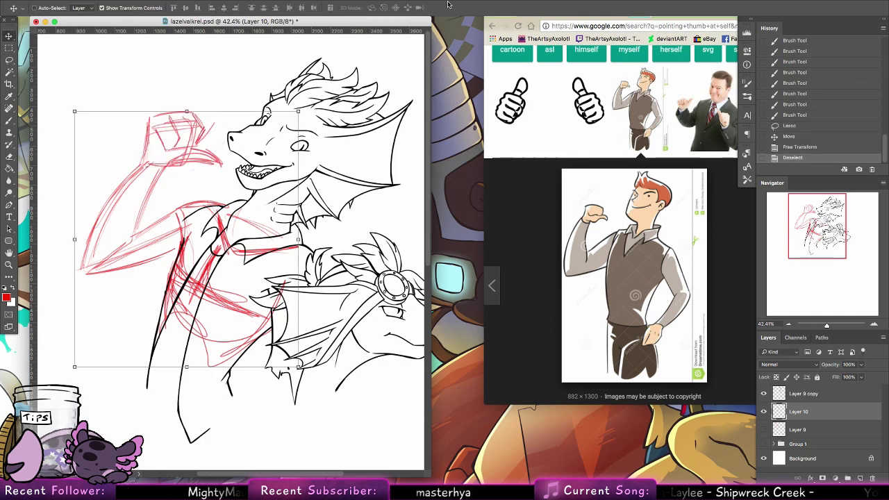
pyautogui.click(11, 120)
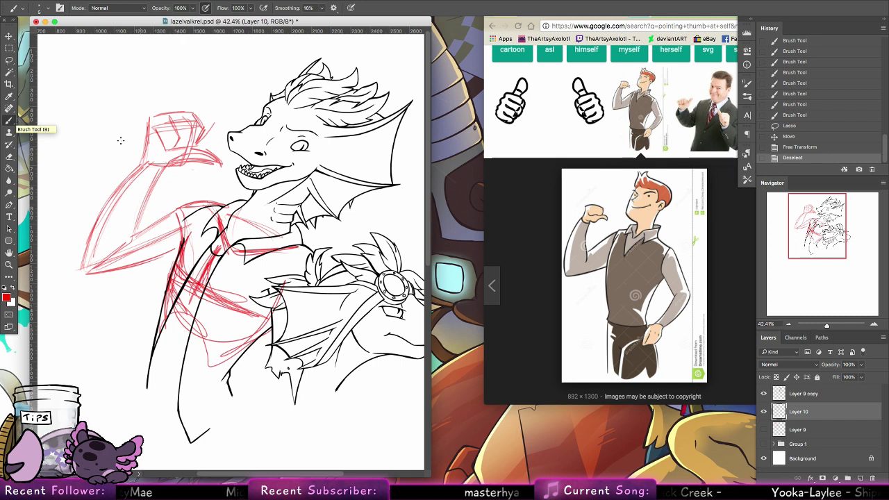
pyautogui.press('z')
pyautogui.scroll(-2, 332, 191)
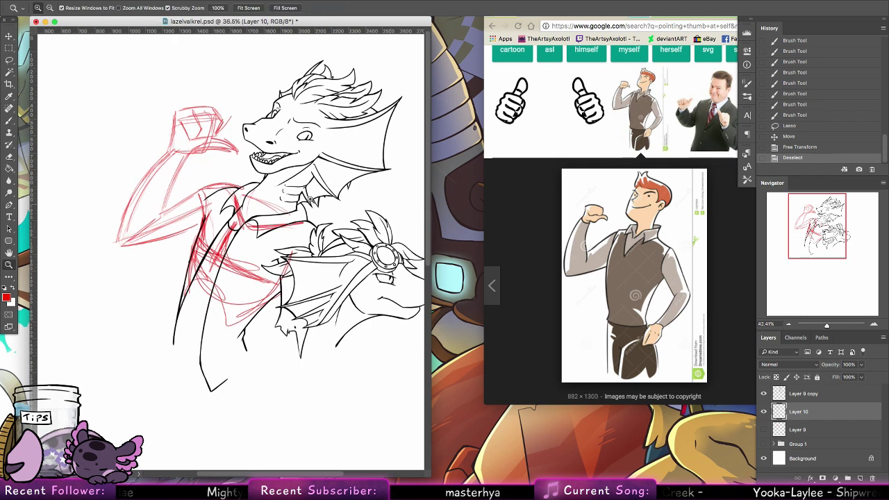
pyautogui.scroll(-3, 332, 190)
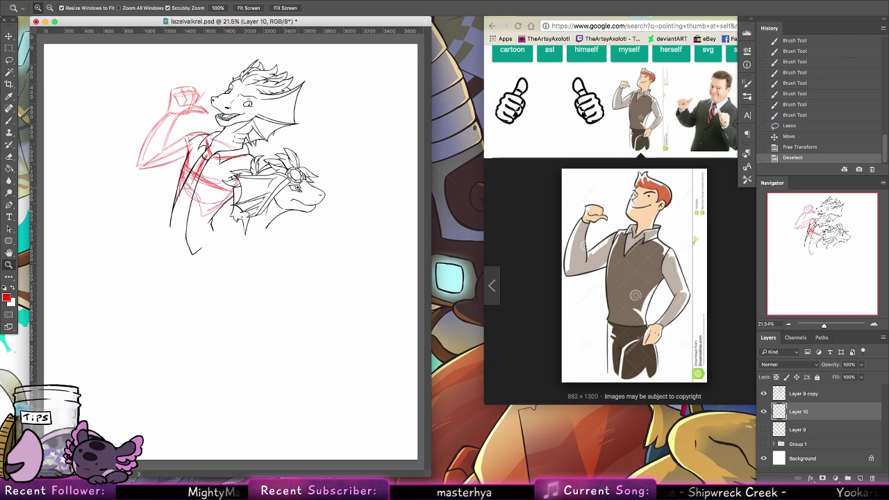
# Step: Close the Chrome reference window and close the dragon drawing without saving
pyautogui.click(515, 152)
pyautogui.click(620, 11)
pyautogui.click(167, 92)
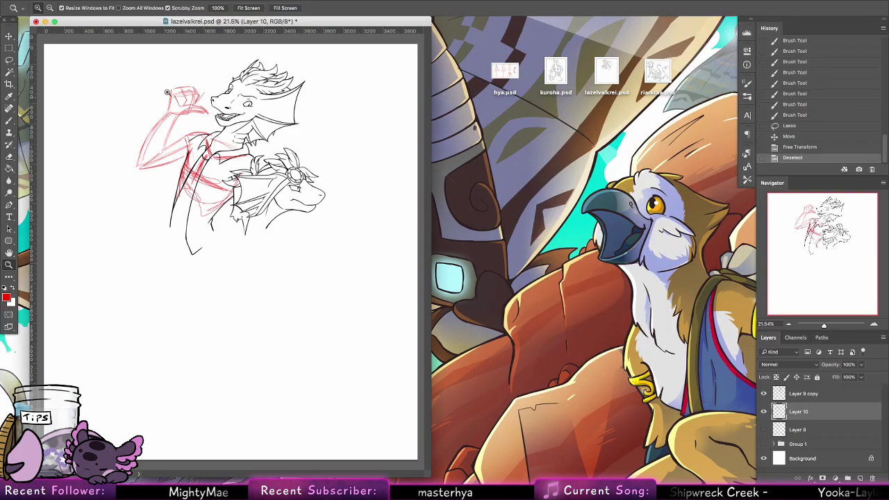
pyautogui.moveTo(39, 26); pyautogui.dragTo(44, 17)
pyautogui.click(41, 23)
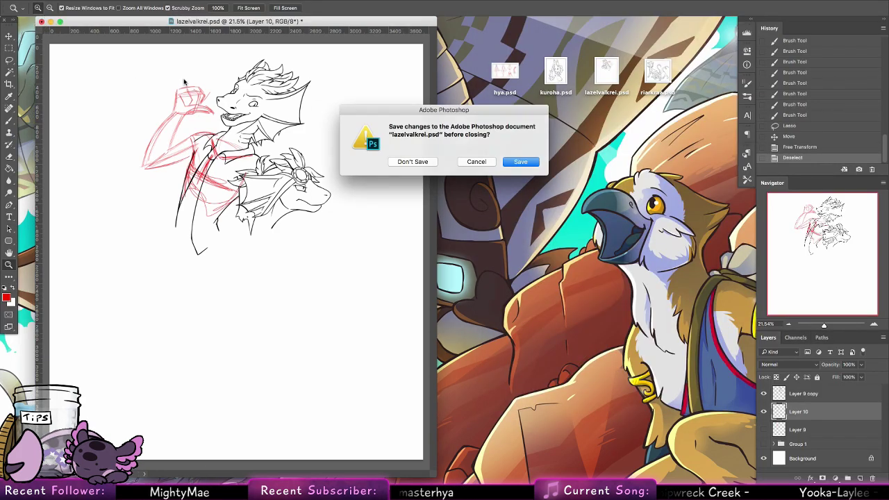
pyautogui.click(413, 163)
# Step: Open hya.psd, reset colours to black and white, set Layer 3 opacity to 33%, add Layer 4
pyautogui.click(505, 71)
pyautogui.doubleClick(507, 71)
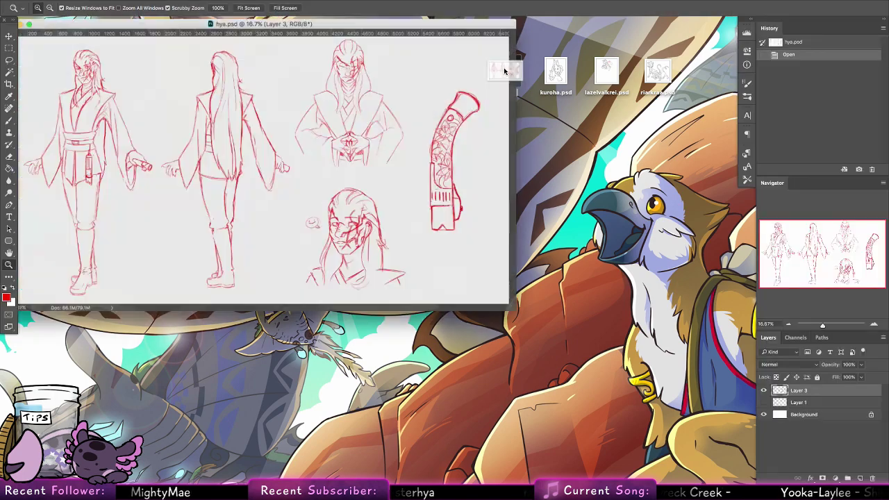
pyautogui.moveTo(405, 25); pyautogui.dragTo(465, 52)
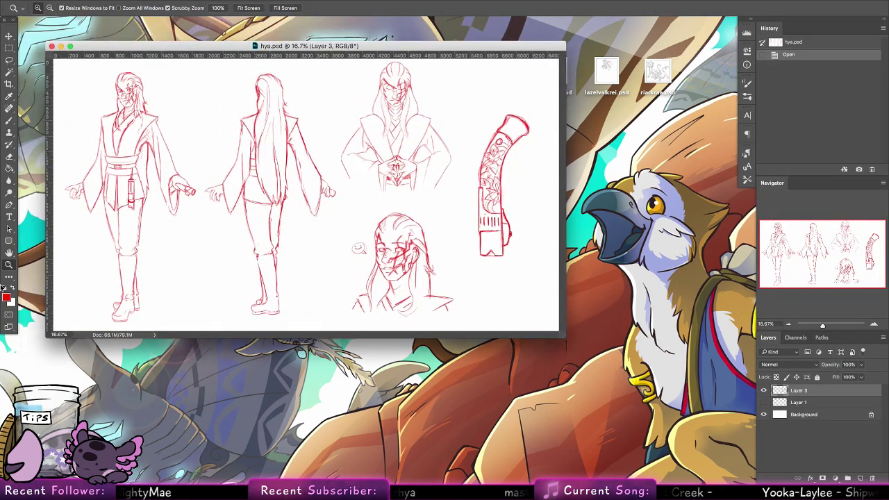
pyautogui.click(5, 288)
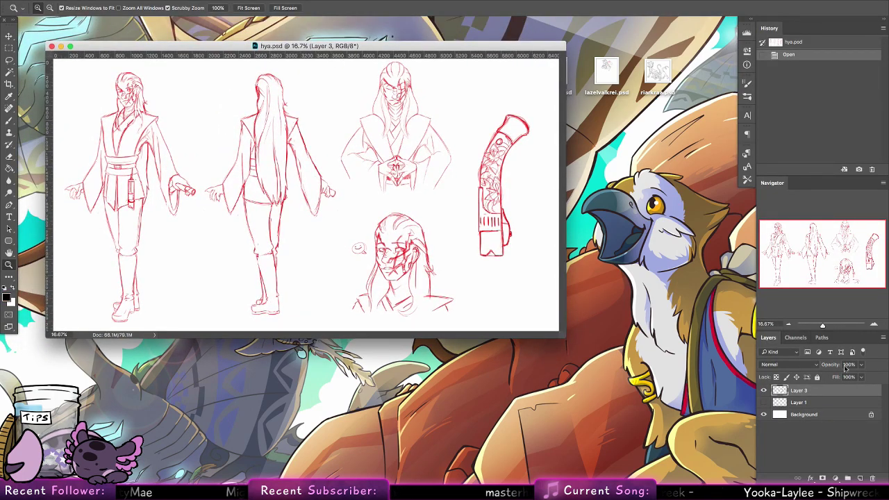
pyautogui.click(860, 364)
pyautogui.click(833, 377)
pyautogui.click(858, 476)
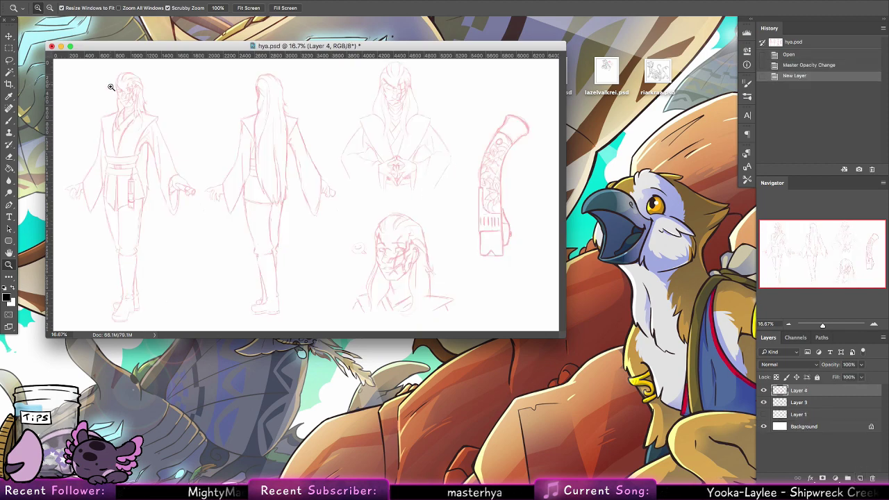
# Step: Enlarge the hya.psd window and zoom in closely on the first figure's face
pyautogui.moveTo(111, 87); pyautogui.dragTo(184, 153)
pyautogui.click(10, 120)
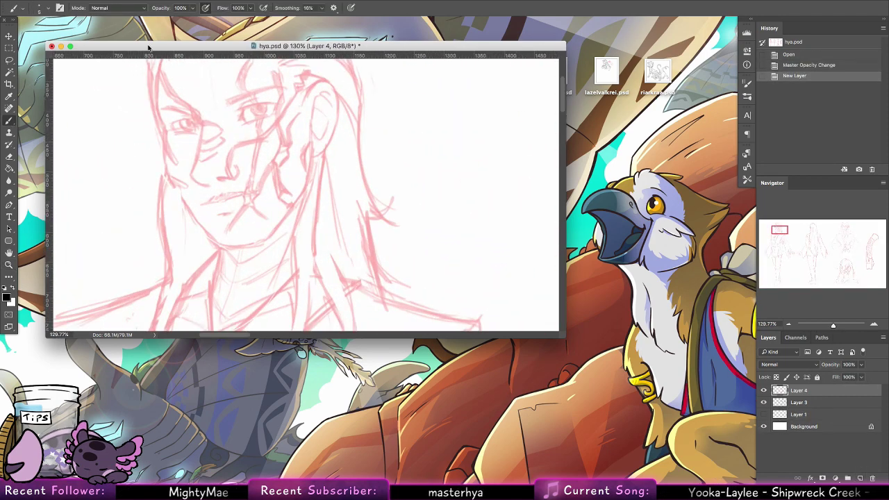
pyautogui.moveTo(154, 45)
pyautogui.mouseDown()
pyautogui.moveTo(129, 37)
pyautogui.moveTo(128, 22)
pyautogui.mouseUp()
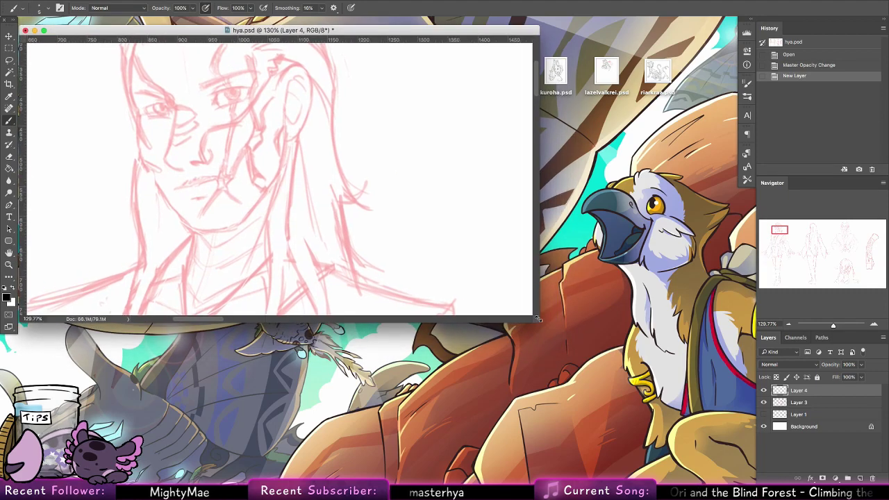
pyautogui.moveTo(537, 318); pyautogui.dragTo(630, 471)
pyautogui.press('z')
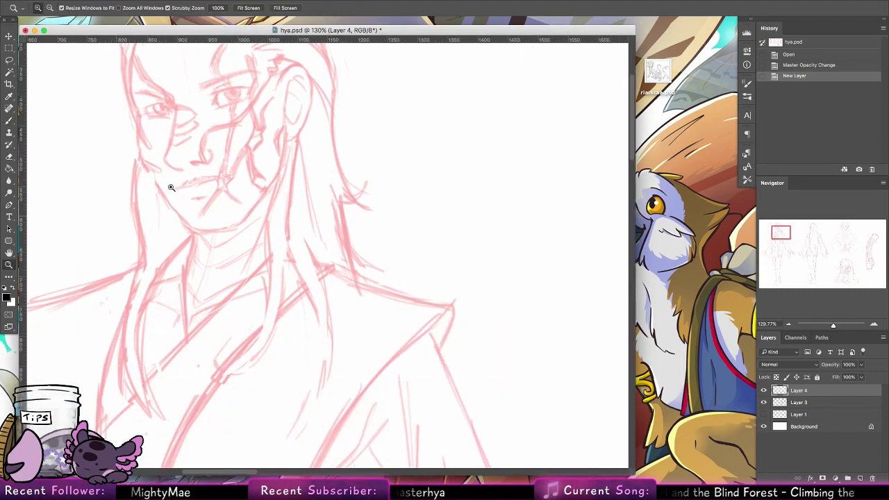
pyautogui.moveTo(171, 187); pyautogui.dragTo(262, 189)
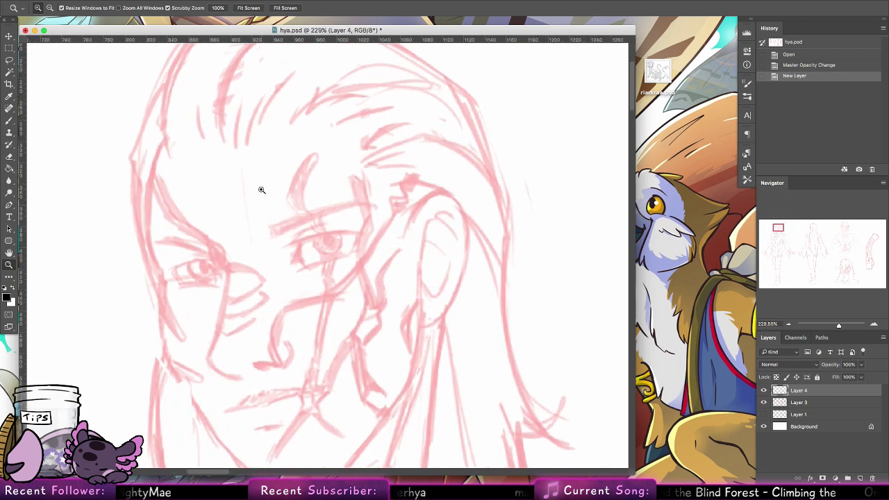
pyautogui.press('b')
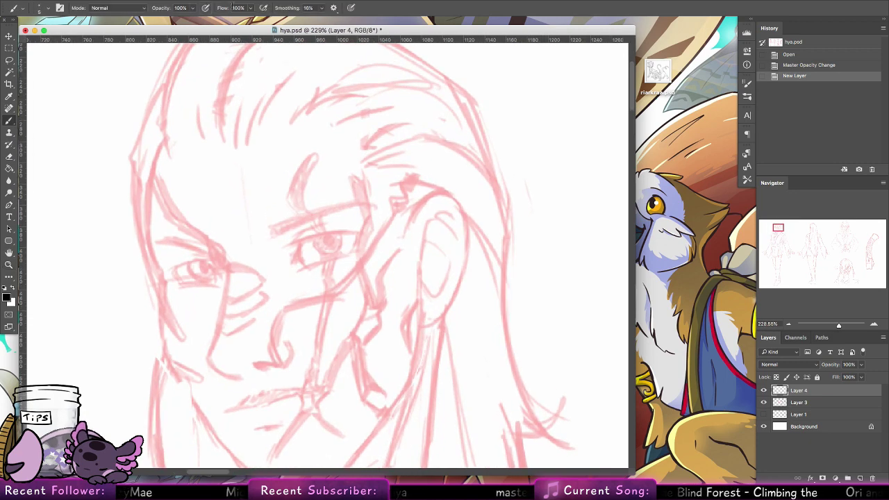
pyautogui.hscroll(-3, 268, 228)
pyautogui.scroll(-2, 268, 229)
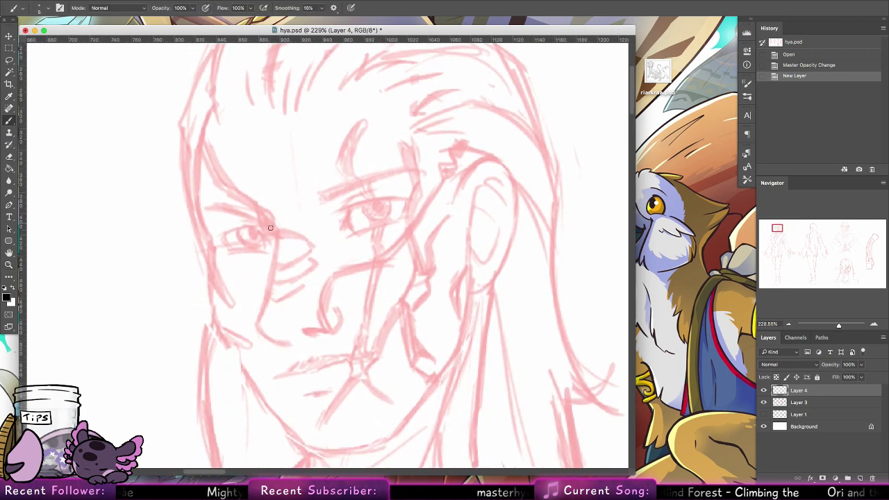
# Step: Ink a black line beside the left eye, checking at 100% and retracing at 254% zoom
pyautogui.moveTo(259, 206); pyautogui.dragTo(275, 231)
pyautogui.moveTo(258, 203); pyautogui.dragTo(276, 233)
pyautogui.click(9, 263)
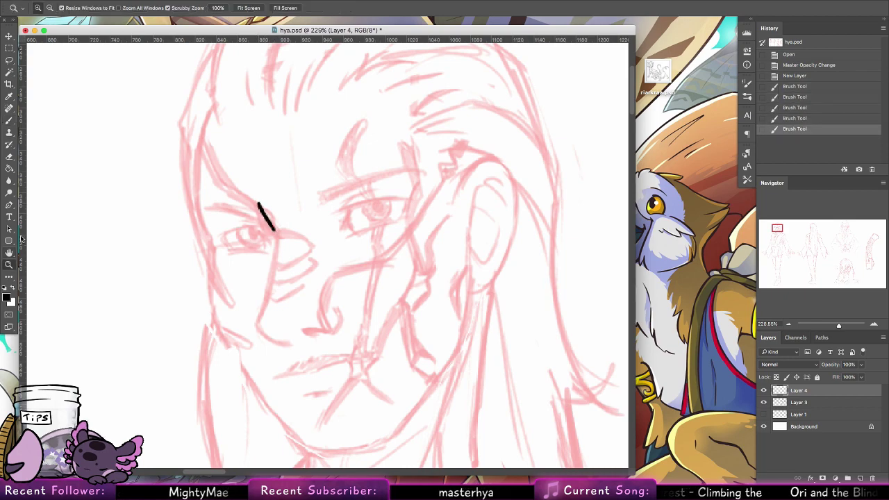
pyautogui.click(219, 8)
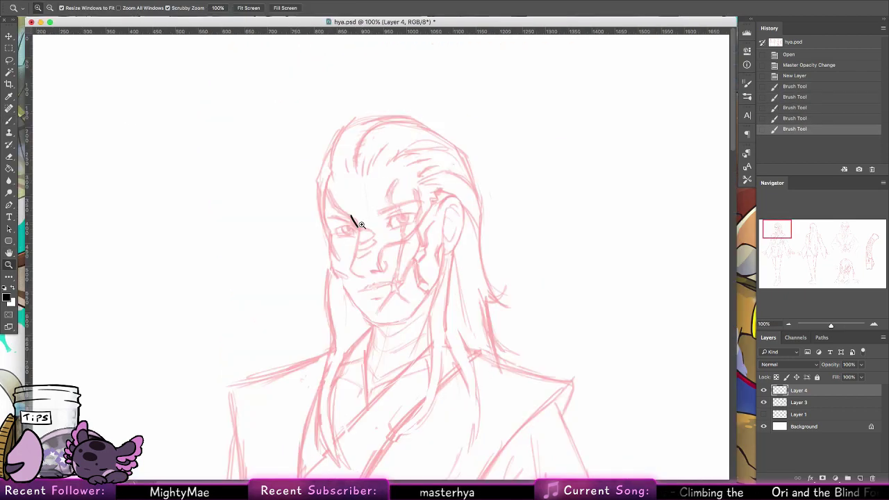
pyautogui.moveTo(359, 225)
pyautogui.mouseDown()
pyautogui.moveTo(412, 200)
pyautogui.moveTo(302, 165)
pyautogui.moveTo(277, 222)
pyautogui.mouseUp()
pyautogui.press('b')
pyautogui.moveTo(259, 178)
pyautogui.mouseDown()
pyautogui.moveTo(282, 254)
pyautogui.moveTo(320, 227)
pyautogui.mouseUp()
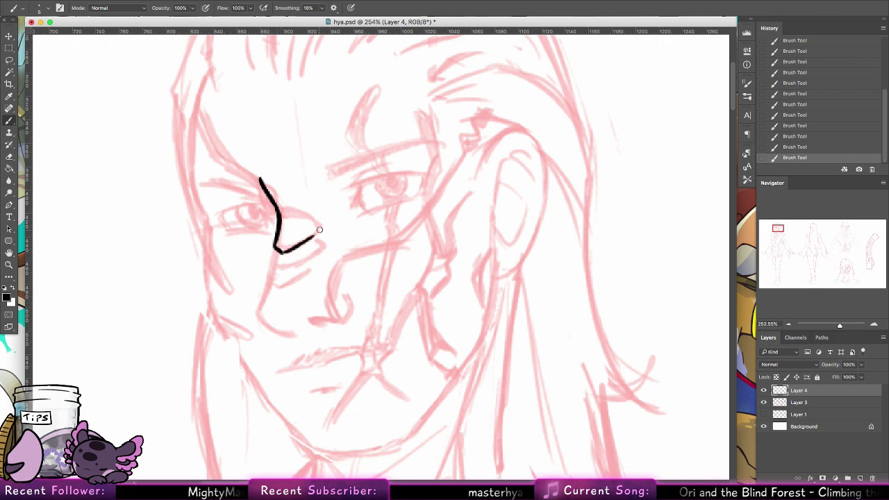
# Step: Ink black lines under the eye and across the nose top, undoing a stray eyelid stroke
pyautogui.moveTo(275, 252)
pyautogui.mouseDown()
pyautogui.moveTo(271, 273)
pyautogui.moveTo(300, 267)
pyautogui.moveTo(320, 242)
pyautogui.mouseUp()
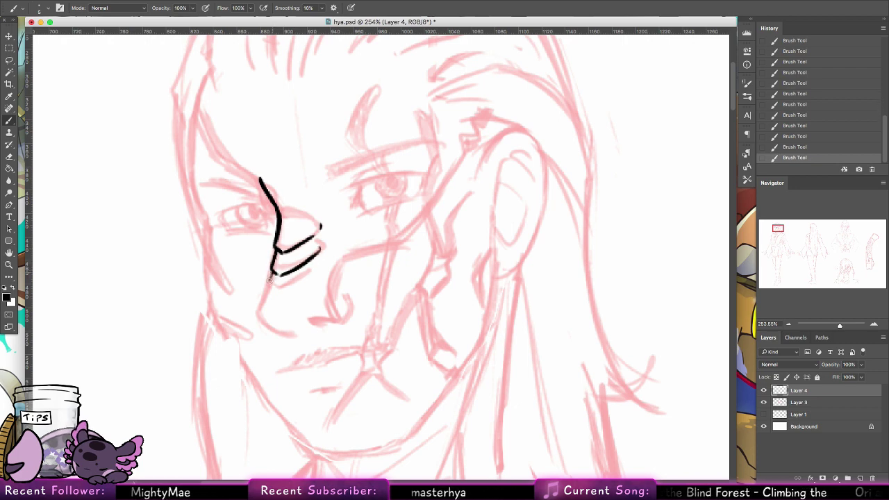
pyautogui.moveTo(269, 278)
pyautogui.mouseDown()
pyautogui.moveTo(281, 287)
pyautogui.moveTo(314, 268)
pyautogui.moveTo(258, 309)
pyautogui.moveTo(297, 332)
pyautogui.moveTo(325, 324)
pyautogui.moveTo(313, 323)
pyautogui.moveTo(323, 322)
pyautogui.moveTo(336, 298)
pyautogui.mouseUp()
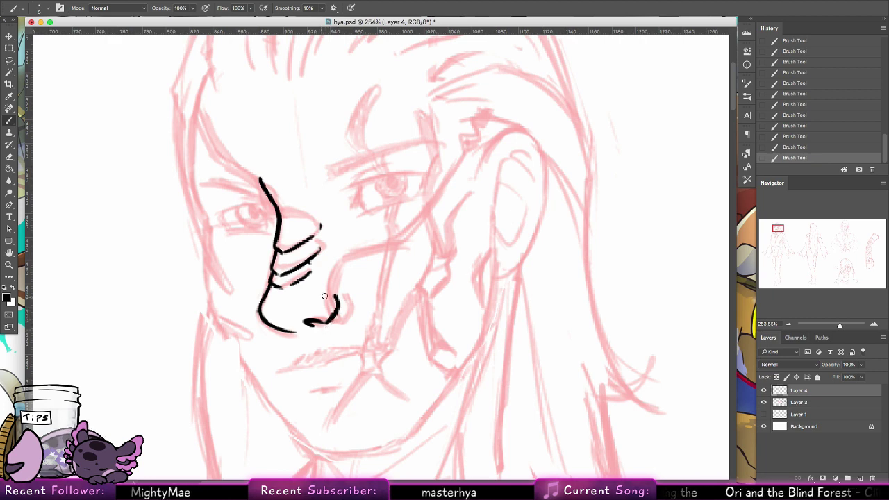
pyautogui.moveTo(324, 299)
pyautogui.mouseDown()
pyautogui.moveTo(325, 347)
pyautogui.moveTo(305, 372)
pyautogui.mouseUp()
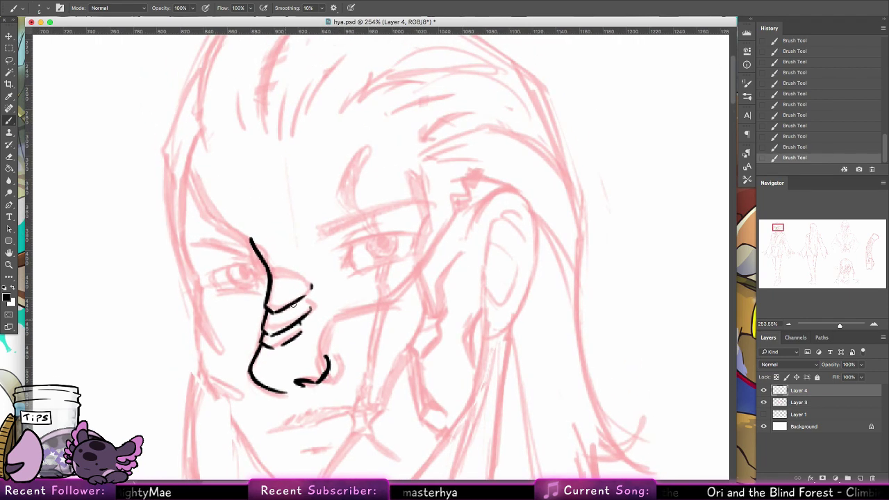
pyautogui.moveTo(269, 273); pyautogui.dragTo(299, 273)
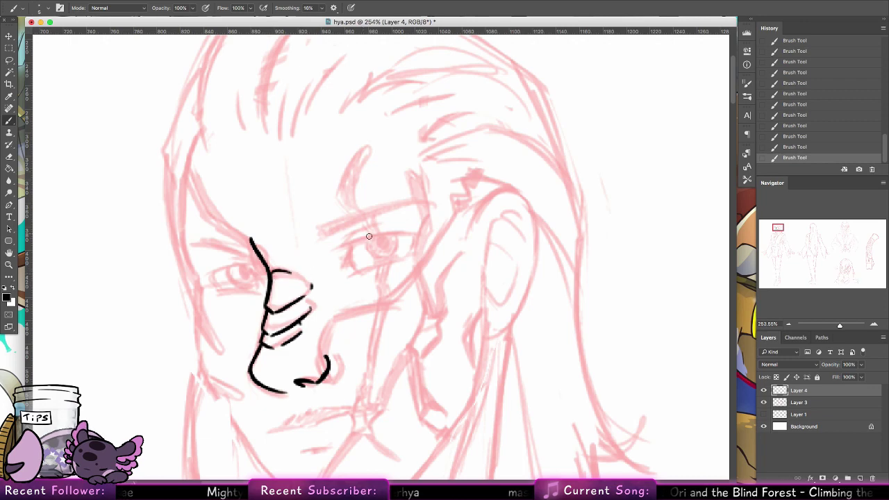
pyautogui.moveTo(345, 244); pyautogui.dragTo(411, 237)
pyautogui.hotkey('ctrl', 'z')
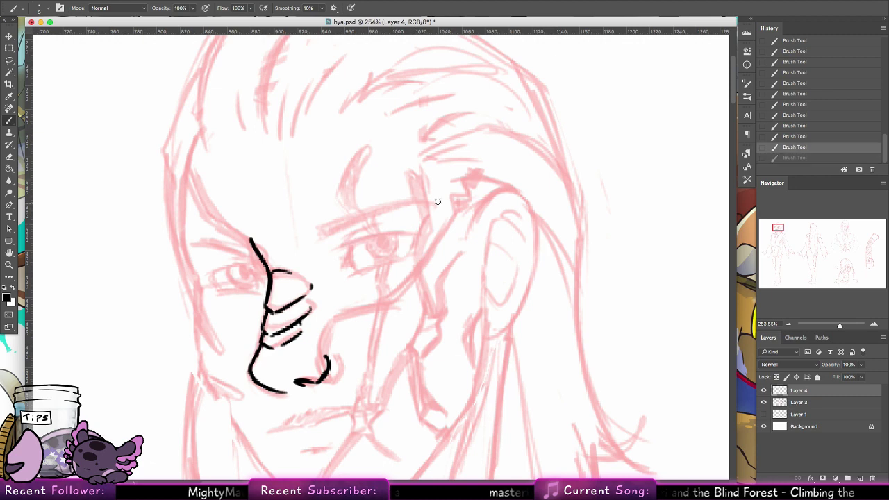
# Step: Extend the black nose lines down to the bottom of the nose
pyautogui.moveTo(261, 343)
pyautogui.mouseDown()
pyautogui.moveTo(248, 363)
pyautogui.moveTo(269, 281)
pyautogui.mouseUp()
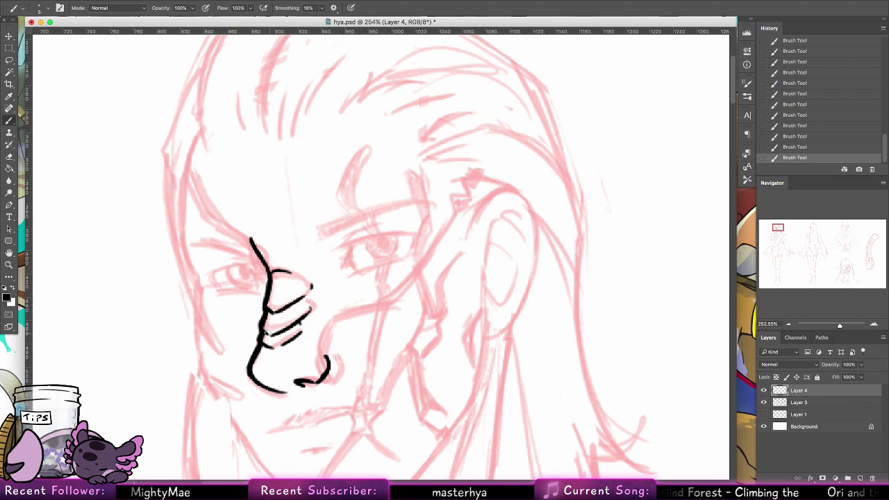
pyautogui.moveTo(266, 332); pyautogui.dragTo(277, 338)
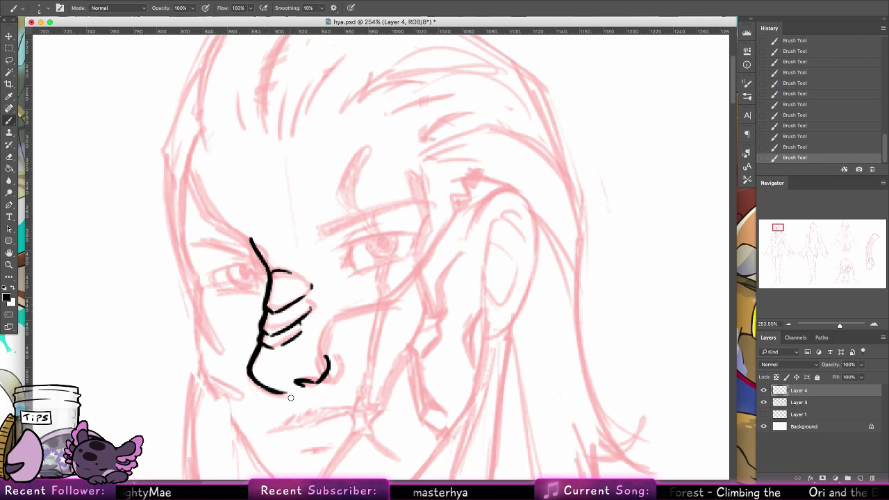
pyautogui.moveTo(290, 403); pyautogui.dragTo(292, 410)
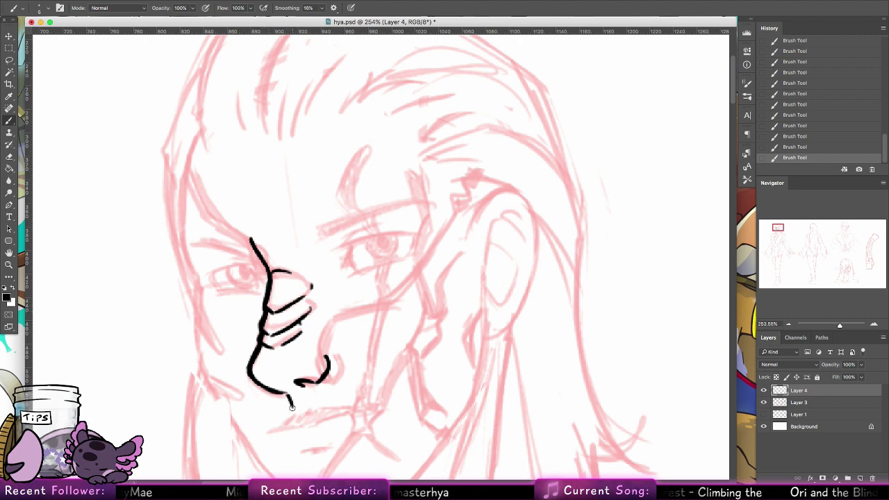
pyautogui.moveTo(407, 276); pyautogui.dragTo(399, 346)
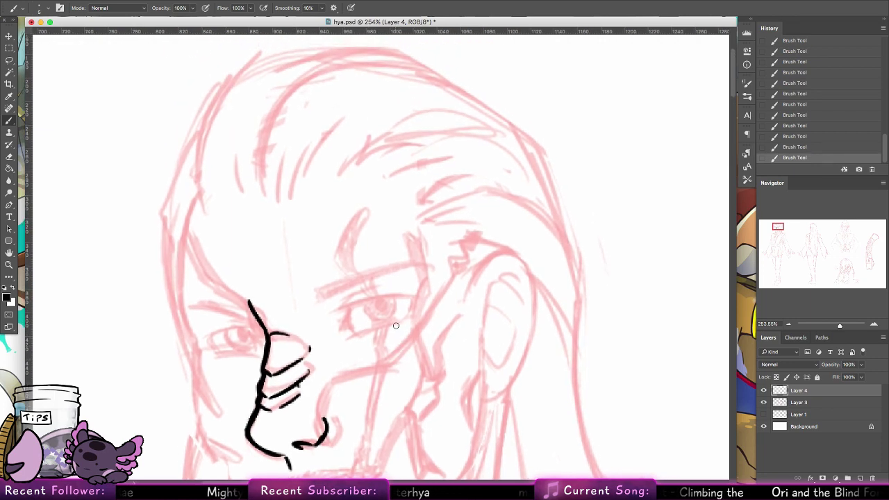
# Step: Ink the right eye's upper lid, inner corner and pupil in black, redoing the eyelid strokes
pyautogui.moveTo(338, 308); pyautogui.dragTo(415, 294)
pyautogui.moveTo(346, 306)
pyautogui.mouseDown()
pyautogui.moveTo(351, 333)
pyautogui.moveTo(411, 318)
pyautogui.moveTo(367, 300)
pyautogui.mouseUp()
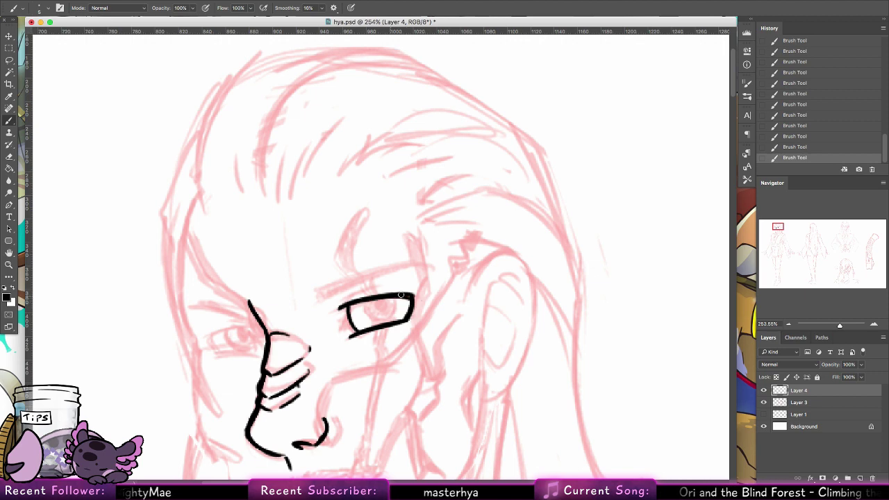
pyautogui.moveTo(380, 308)
pyautogui.mouseDown()
pyautogui.moveTo(365, 313)
pyautogui.moveTo(392, 315)
pyautogui.mouseUp()
pyautogui.press('super+z')
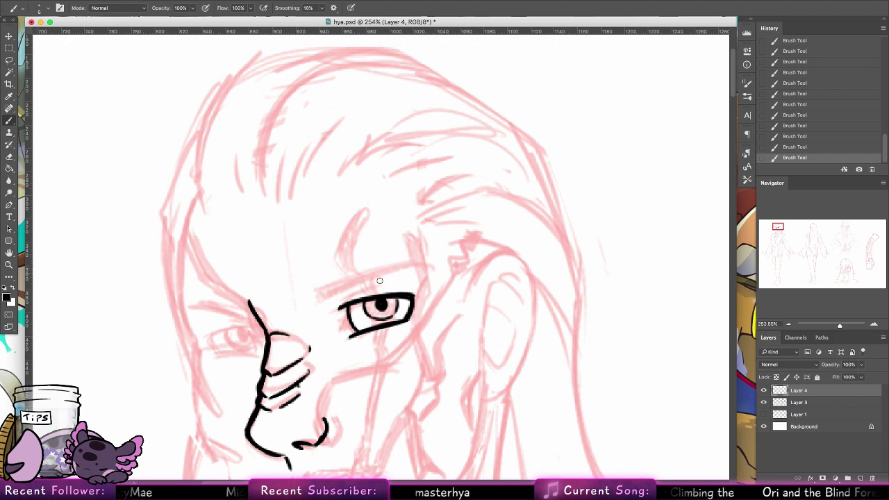
pyautogui.hotkey('ctrl', 'z')
pyautogui.moveTo(340, 300); pyautogui.dragTo(414, 290)
pyautogui.hotkey('ctrl', 'z')
pyautogui.hotkey('ctrl', 'z')
# Step: Draw the right eyebrow and thicken it along its left end and upper edge
pyautogui.hotkey('ctrl', 'z')
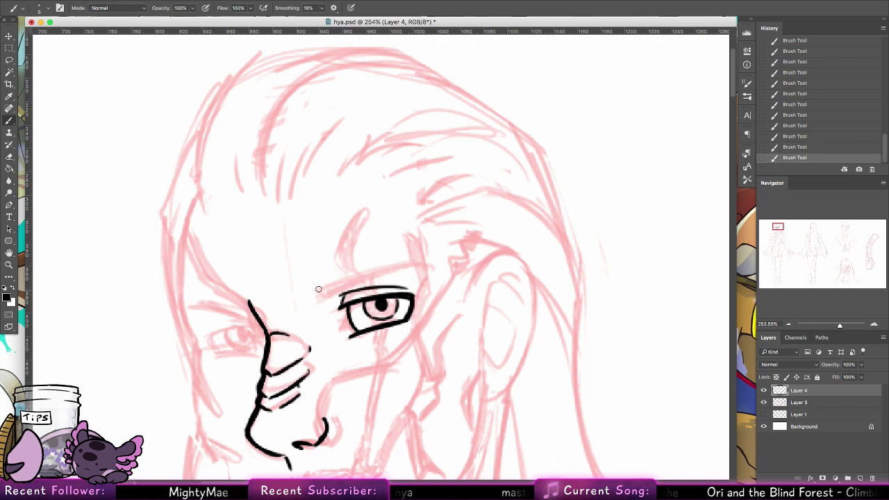
pyautogui.moveTo(313, 290)
pyautogui.mouseDown()
pyautogui.moveTo(424, 266)
pyautogui.moveTo(363, 281)
pyautogui.moveTo(434, 270)
pyautogui.mouseUp()
pyautogui.hotkey('ctrl', 'z')
pyautogui.moveTo(365, 279)
pyautogui.mouseDown()
pyautogui.moveTo(429, 270)
pyautogui.moveTo(406, 265)
pyautogui.mouseUp()
pyautogui.moveTo(312, 288)
pyautogui.mouseDown()
pyautogui.moveTo(407, 260)
pyautogui.moveTo(365, 272)
pyautogui.moveTo(400, 266)
pyautogui.mouseUp()
pyautogui.moveTo(312, 290); pyautogui.dragTo(393, 264)
pyautogui.moveTo(347, 281); pyautogui.dragTo(405, 262)
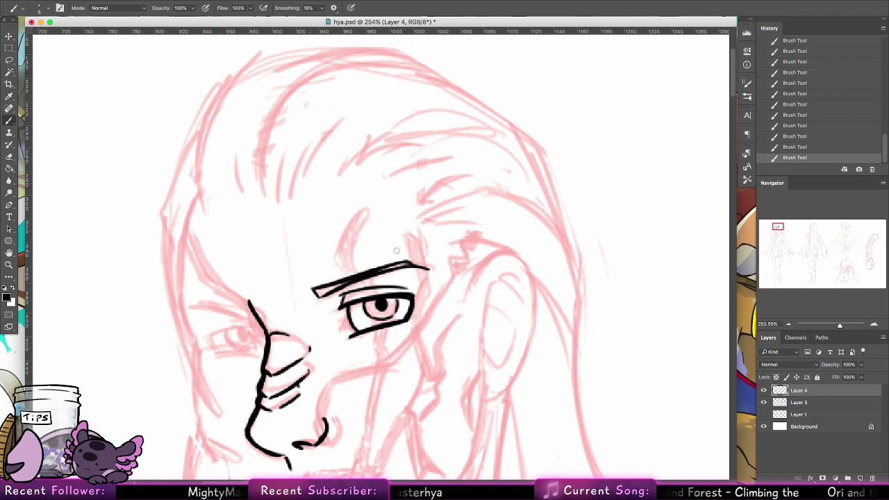
# Step: Ink and thicken the arc above the left eye
pyautogui.moveTo(186, 310)
pyautogui.mouseDown()
pyautogui.moveTo(256, 310)
pyautogui.moveTo(215, 302)
pyautogui.moveTo(255, 311)
pyautogui.mouseUp()
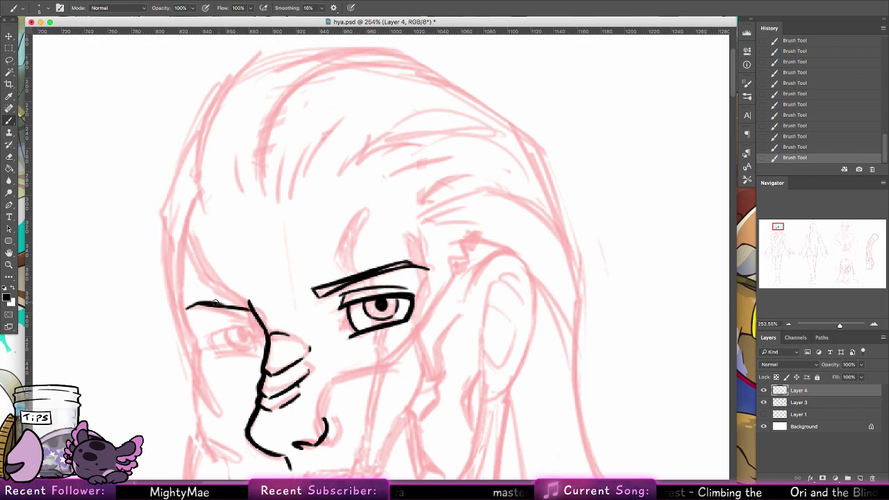
pyautogui.press('super+z')
pyautogui.press('super+z')
pyautogui.moveTo(189, 306); pyautogui.dragTo(256, 314)
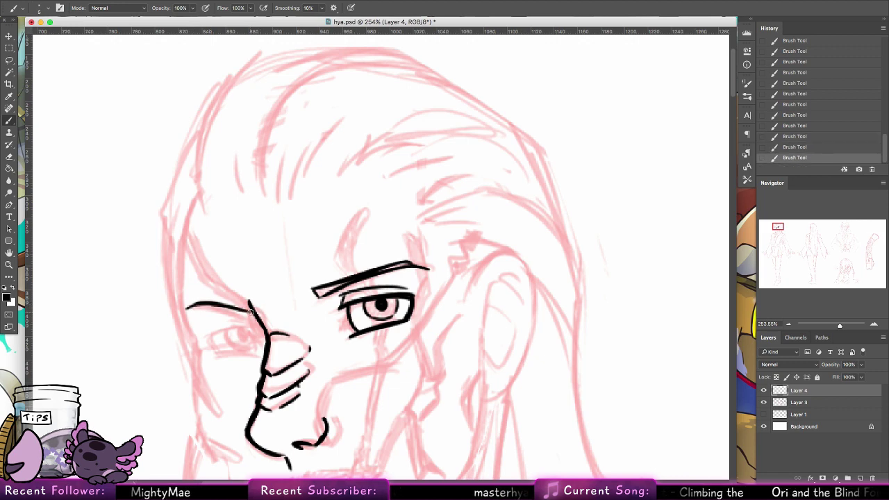
pyautogui.moveTo(204, 300); pyautogui.dragTo(251, 309)
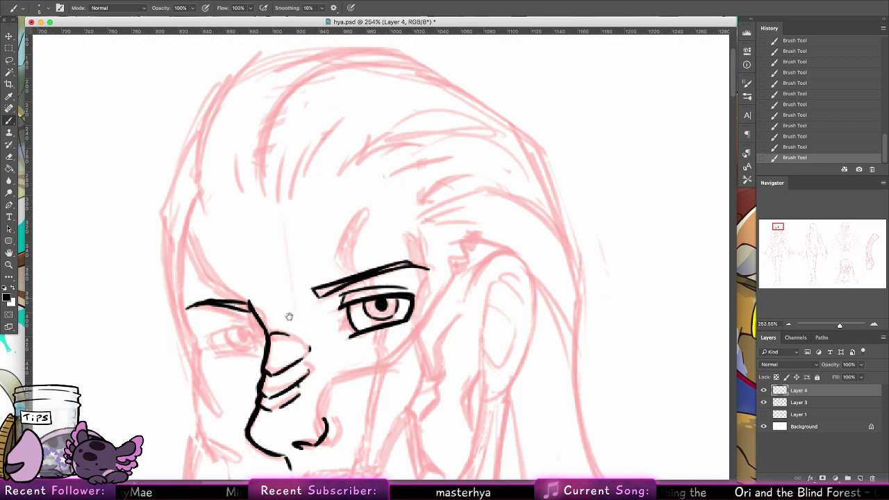
# Step: Ink the left eye's lower eyelid and inner corner
pyautogui.hscroll(-5, 289, 313)
pyautogui.scroll(-2, 289, 314)
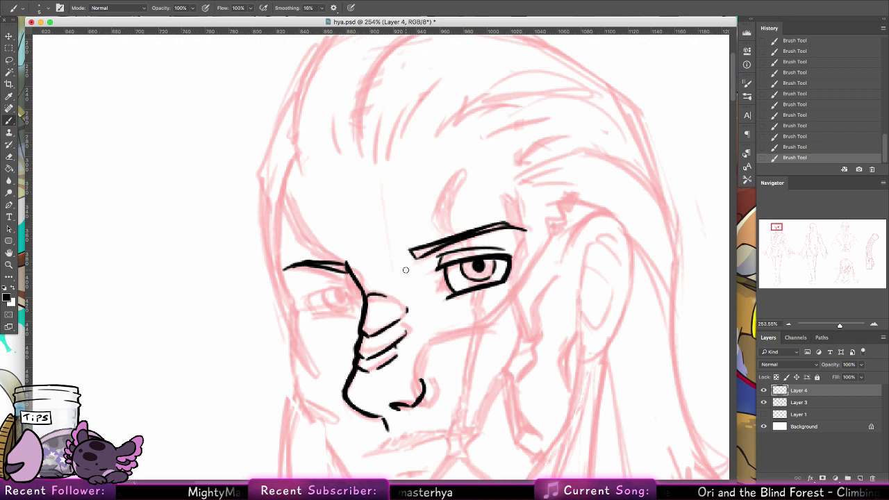
pyautogui.scroll(-2, 416, 240)
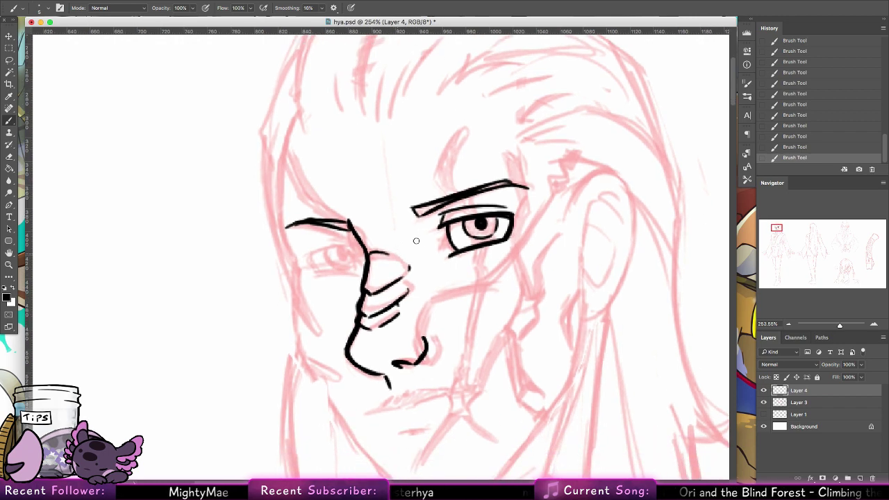
pyautogui.moveTo(303, 256)
pyautogui.mouseDown()
pyautogui.moveTo(361, 244)
pyautogui.moveTo(311, 244)
pyautogui.moveTo(353, 236)
pyautogui.moveTo(308, 264)
pyautogui.moveTo(338, 268)
pyautogui.moveTo(307, 258)
pyautogui.moveTo(356, 272)
pyautogui.mouseUp()
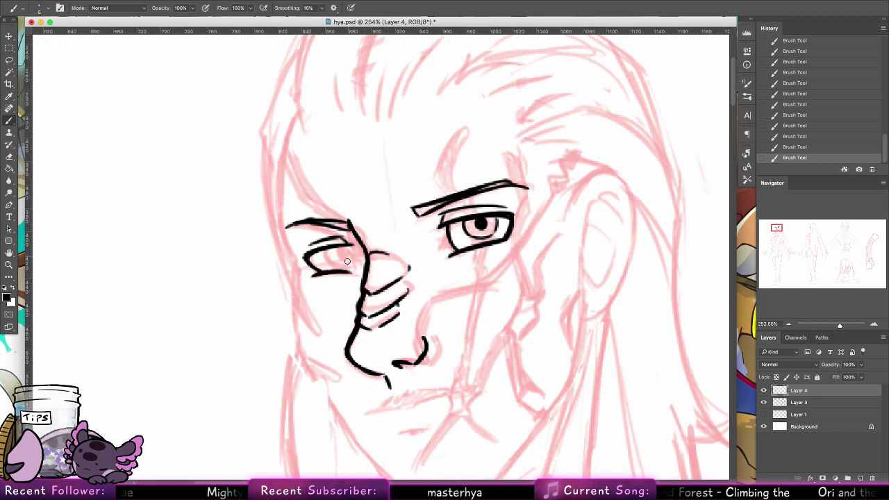
pyautogui.moveTo(346, 242)
pyautogui.mouseDown()
pyautogui.moveTo(348, 272)
pyautogui.moveTo(332, 250)
pyautogui.moveTo(340, 255)
pyautogui.moveTo(325, 260)
pyautogui.moveTo(323, 252)
pyautogui.moveTo(340, 268)
pyautogui.mouseUp()
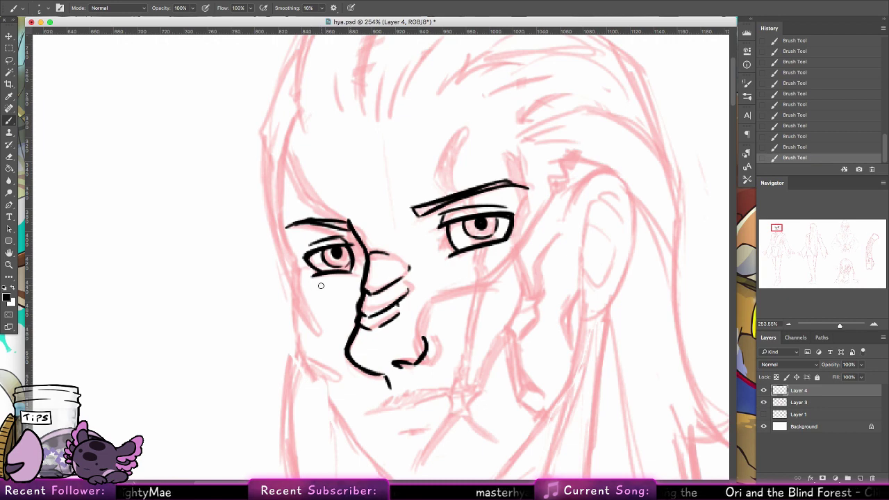
# Step: Lasso the inked left eye and start moving and scaling it with Free Transform
pyautogui.click(11, 62)
pyautogui.moveTo(353, 240)
pyautogui.mouseDown()
pyautogui.moveTo(327, 294)
pyautogui.moveTo(363, 257)
pyautogui.moveTo(475, 245)
pyautogui.moveTo(365, 253)
pyautogui.mouseUp()
pyautogui.press('v')
pyautogui.hotkey('ctrl', 't')
# Step: Commit the enlarged left eye, nudge it left into place, and deselect it
pyautogui.click(432, 8)
pyautogui.hotkey('ctrl', 'd')
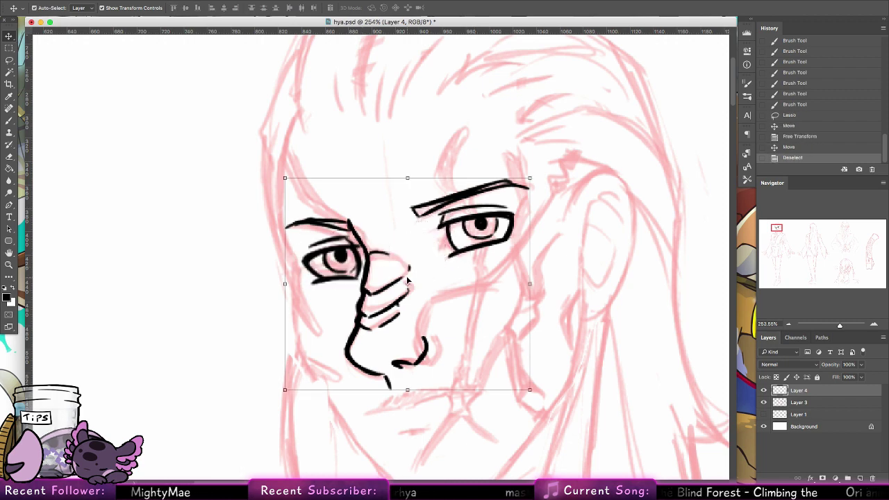
pyautogui.hotkey('ctrl', 'z')
pyautogui.press('Left')
pyautogui.hotkey('ctrl', 'd')
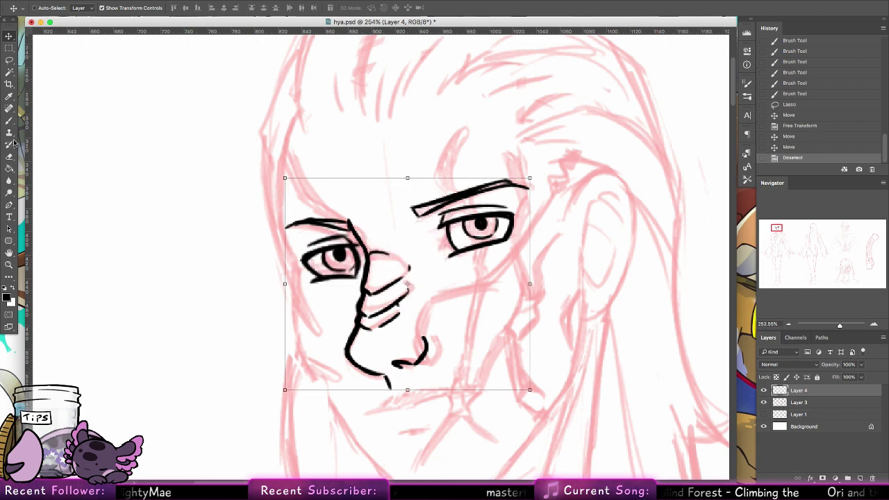
pyautogui.click(9, 120)
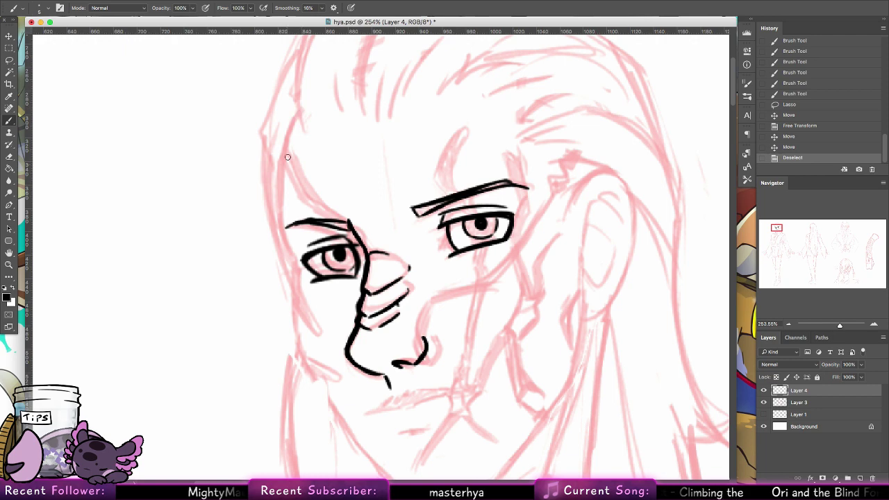
# Step: Ink the left hairline edge down toward the eye, redoing its lower end
pyautogui.moveTo(296, 116)
pyautogui.mouseDown()
pyautogui.moveTo(278, 221)
pyautogui.moveTo(284, 162)
pyautogui.moveTo(281, 201)
pyautogui.mouseUp()
pyautogui.moveTo(282, 167); pyautogui.dragTo(280, 220)
pyautogui.moveTo(285, 144); pyautogui.dragTo(280, 229)
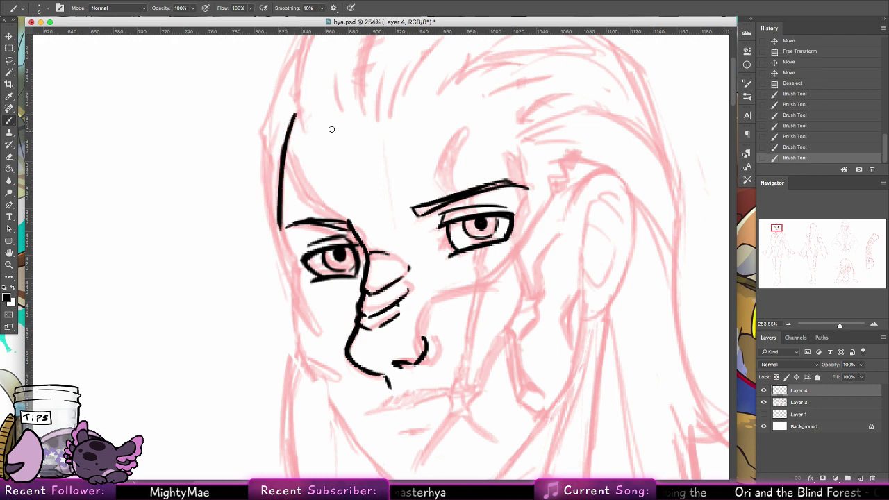
pyautogui.press('super+z')
pyautogui.moveTo(281, 198); pyautogui.dragTo(279, 226)
pyautogui.moveTo(279, 214); pyautogui.dragTo(279, 232)
pyautogui.press('super+z')
pyautogui.press('super+z')
pyautogui.moveTo(280, 217)
pyautogui.mouseDown()
pyautogui.moveTo(302, 274)
pyautogui.moveTo(297, 317)
pyautogui.mouseUp()
pyautogui.press('super+z')
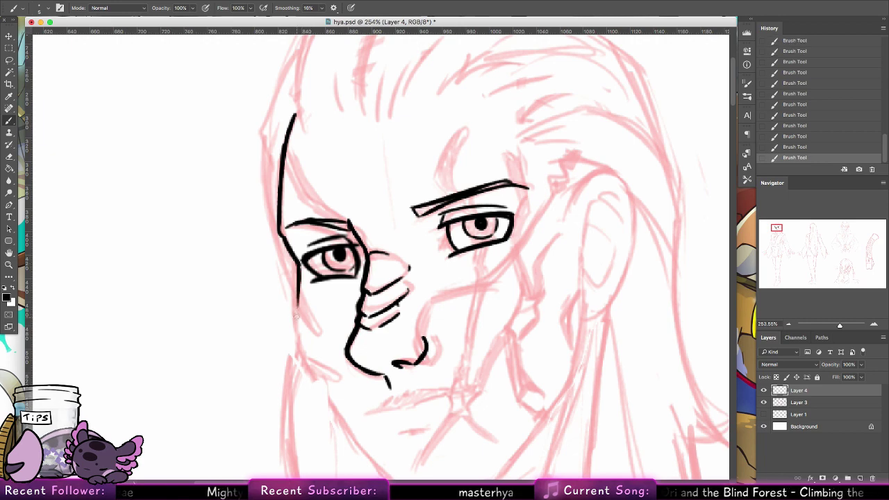
# Step: Redraw the face outline in thinner strokes, joining it to the cheek below the left eye
pyautogui.moveTo(298, 267); pyautogui.dragTo(298, 307)
pyautogui.press('super+z')
pyautogui.press('super+z')
pyautogui.press('super+z')
pyautogui.press('super+z')
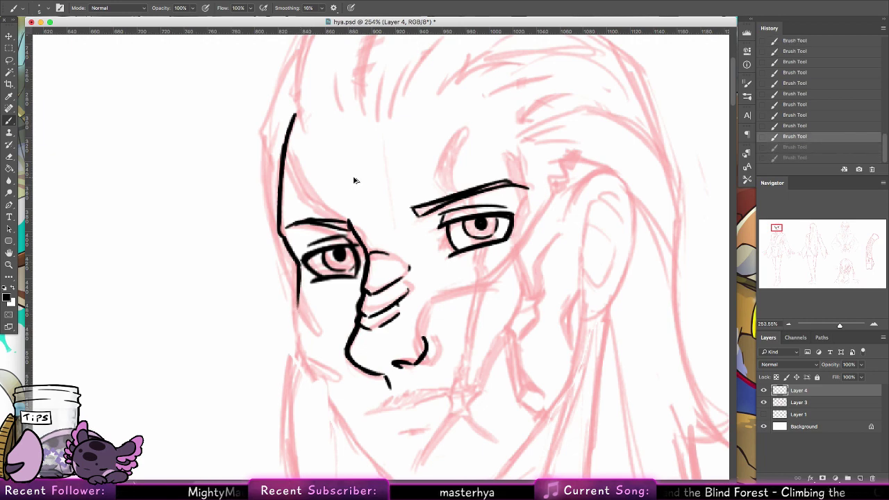
pyautogui.press('super+z')
pyautogui.press('super+z')
pyautogui.press('super+z')
pyautogui.moveTo(283, 236)
pyautogui.mouseDown()
pyautogui.moveTo(310, 280)
pyautogui.moveTo(301, 272)
pyautogui.moveTo(300, 334)
pyautogui.mouseUp()
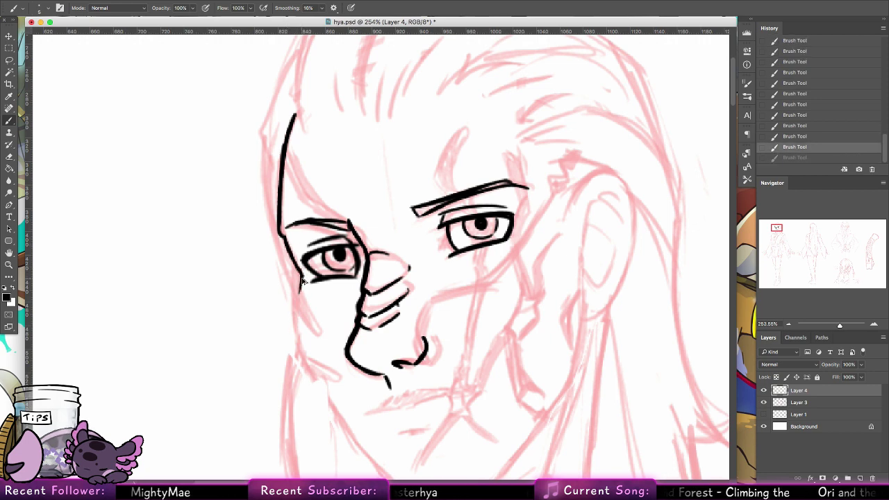
pyautogui.moveTo(281, 231); pyautogui.dragTo(300, 292)
pyautogui.press('alt+super+z')
pyautogui.press('alt+super+z')
pyautogui.press('alt+super+z')
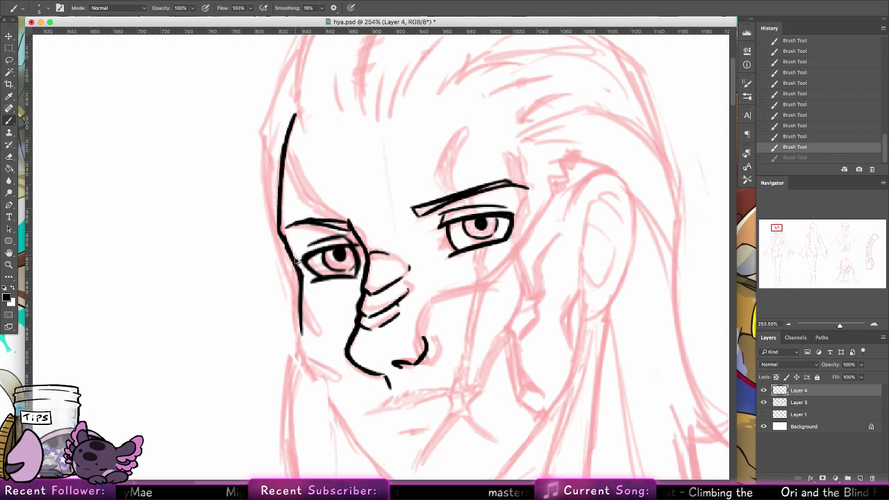
pyautogui.moveTo(291, 259); pyautogui.dragTo(302, 300)
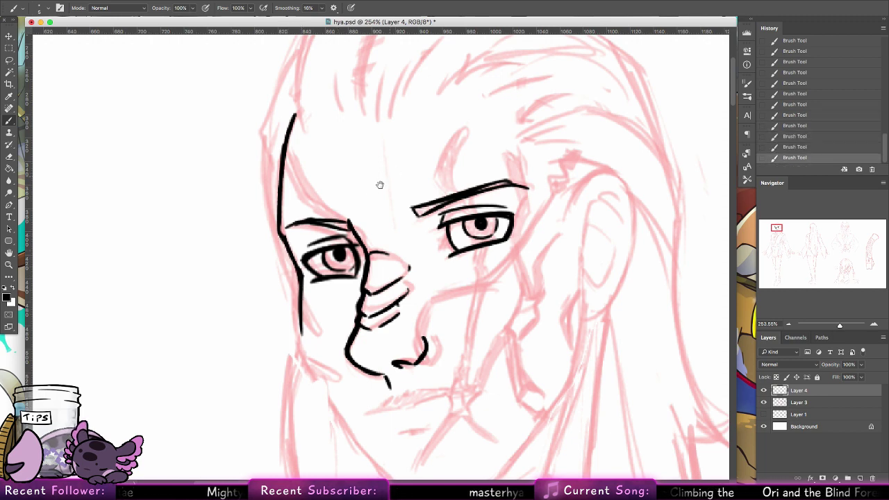
# Step: Extend the left jaw line downward toward the chin
pyautogui.moveTo(345, 273)
pyautogui.mouseDown()
pyautogui.moveTo(317, 250)
pyautogui.moveTo(299, 218)
pyautogui.mouseUp()
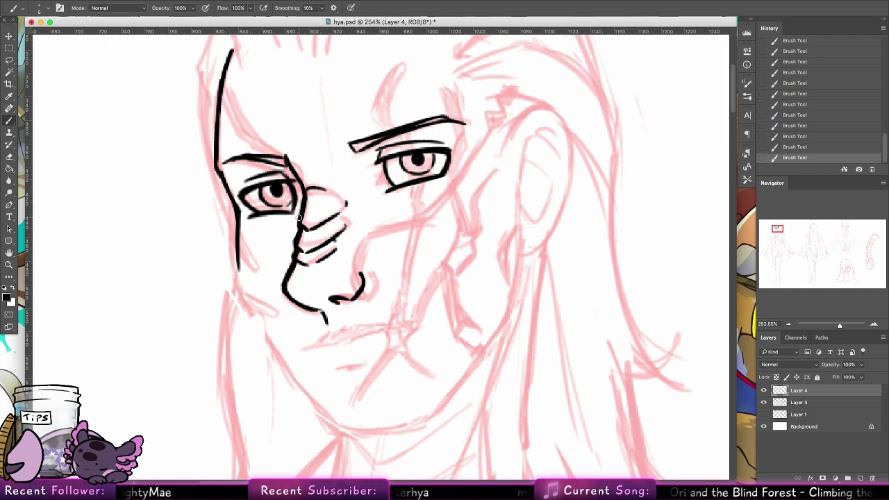
pyautogui.scroll(5, 297, 252)
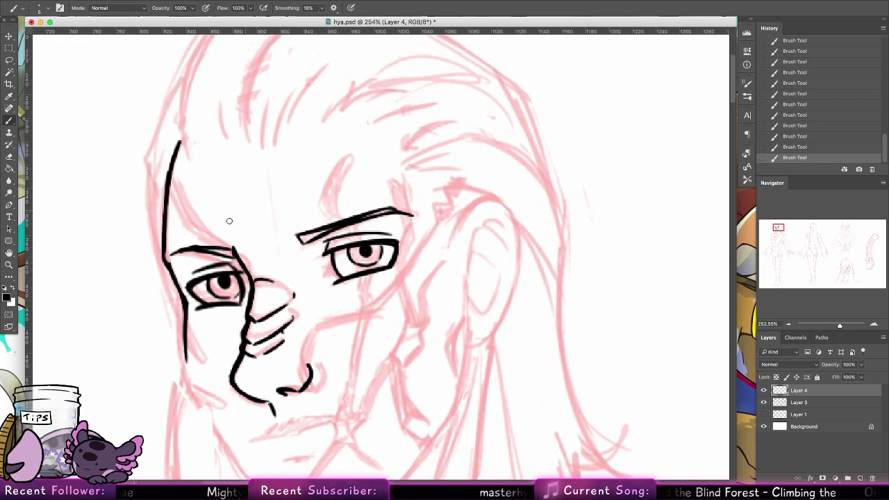
pyautogui.moveTo(186, 314)
pyautogui.mouseDown()
pyautogui.moveTo(187, 372)
pyautogui.moveTo(208, 415)
pyautogui.mouseUp()
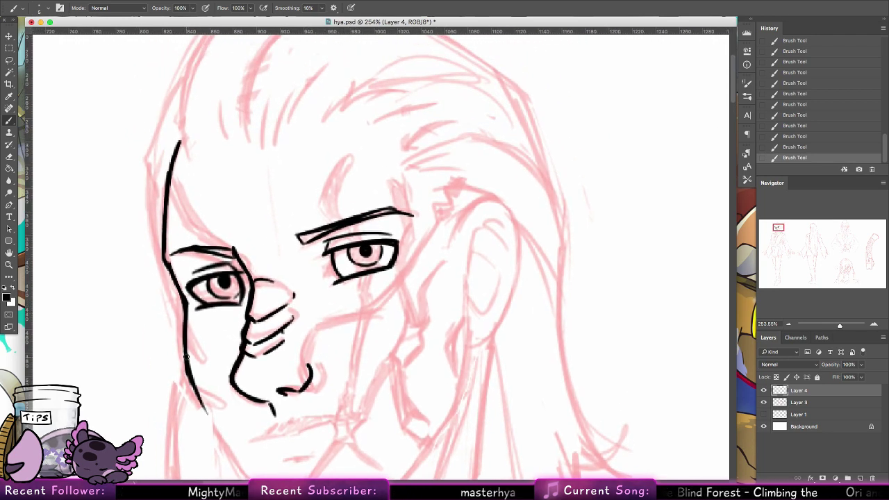
pyautogui.moveTo(188, 379); pyautogui.dragTo(225, 439)
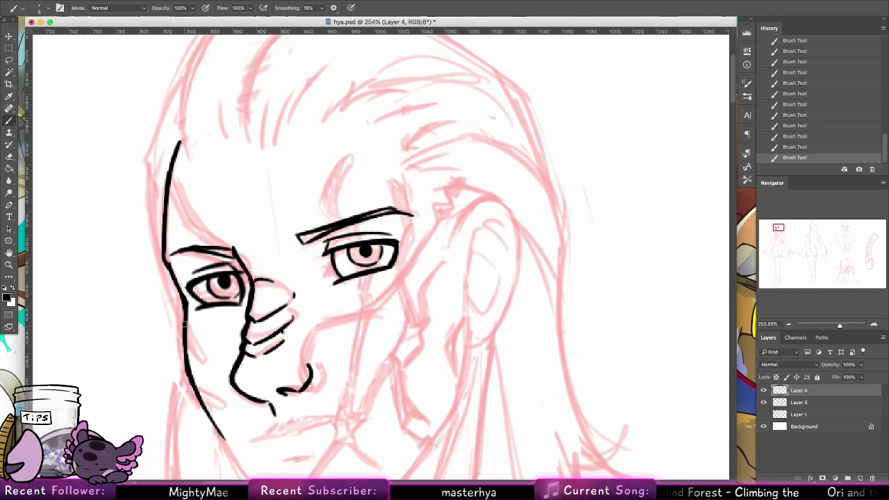
pyautogui.scroll(-5, 184, 325)
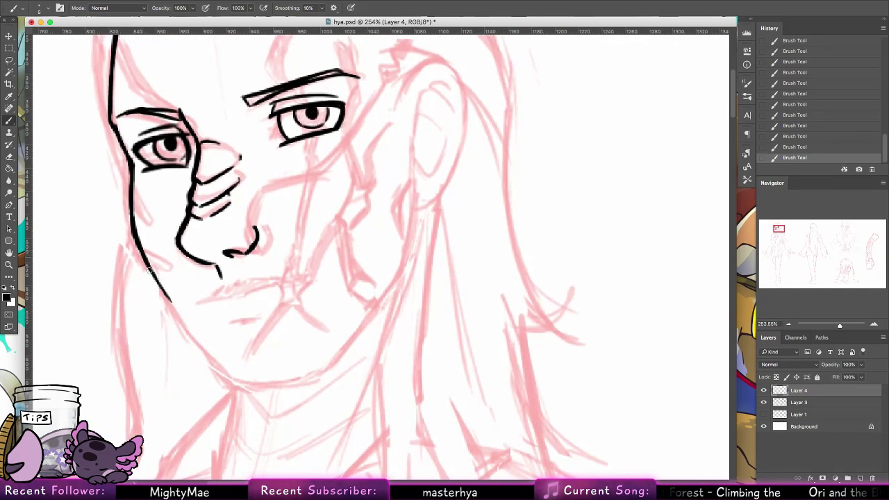
# Step: Ink the left jaw line down to the chin and across the face bottom
pyautogui.moveTo(148, 269); pyautogui.dragTo(189, 336)
pyautogui.moveTo(160, 290); pyautogui.dragTo(206, 354)
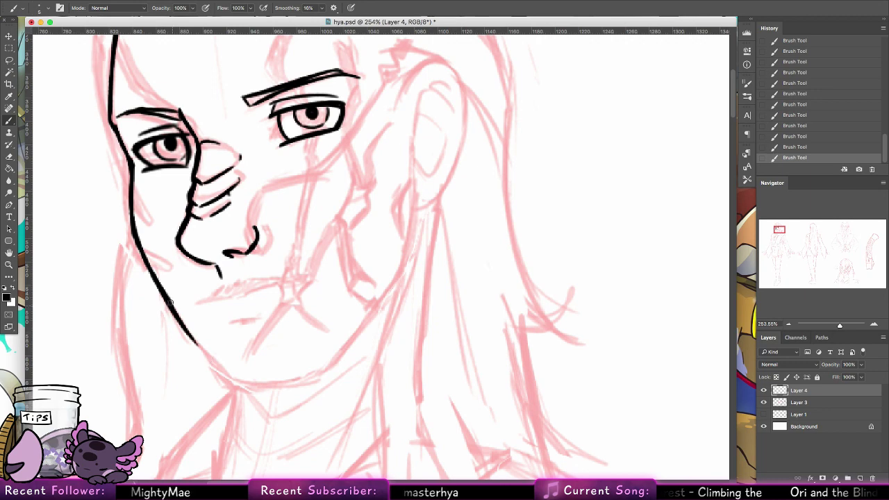
pyautogui.moveTo(169, 306); pyautogui.dragTo(226, 378)
pyautogui.hotkey('ctrl', 'z')
pyautogui.moveTo(189, 331)
pyautogui.mouseDown()
pyautogui.moveTo(231, 386)
pyautogui.moveTo(305, 376)
pyautogui.mouseUp()
pyautogui.moveTo(232, 386); pyautogui.dragTo(309, 377)
pyautogui.hotkey('ctrl', 'z')
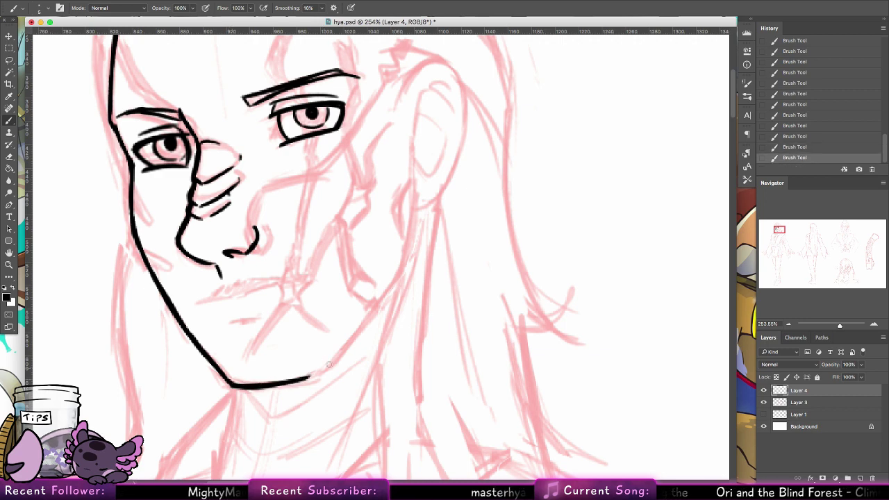
# Step: Ink the right jaw line up toward the ear and thicken it beside the cheek
pyautogui.hscroll(5, 274, 363)
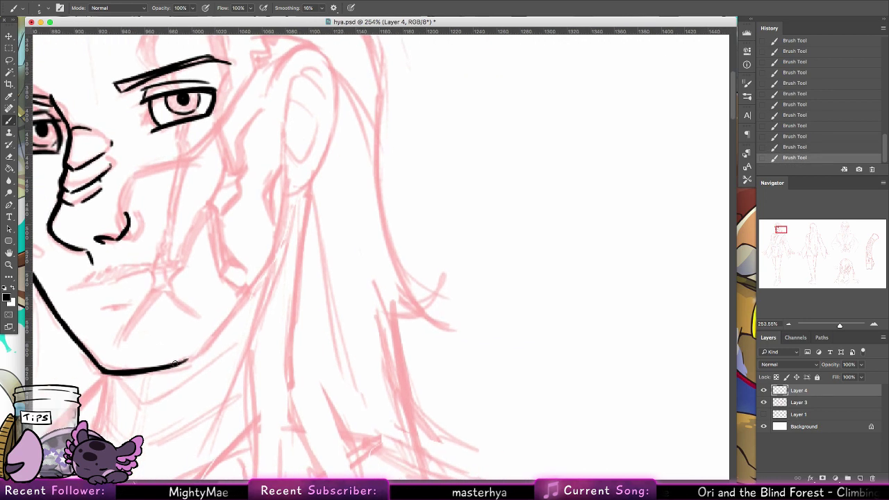
pyautogui.moveTo(184, 358)
pyautogui.mouseDown()
pyautogui.moveTo(262, 264)
pyautogui.moveTo(274, 143)
pyautogui.moveTo(260, 276)
pyautogui.mouseUp()
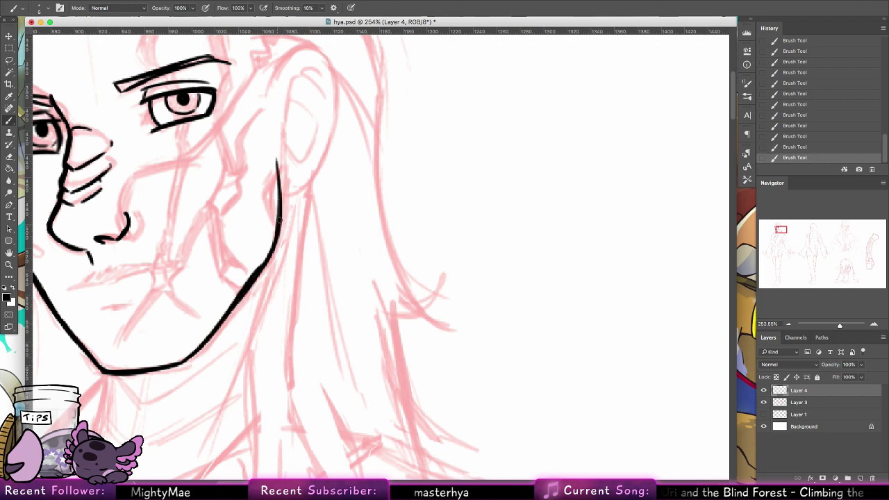
pyautogui.moveTo(279, 220); pyautogui.dragTo(259, 267)
pyautogui.press('super+z')
pyautogui.moveTo(279, 220); pyautogui.dragTo(265, 258)
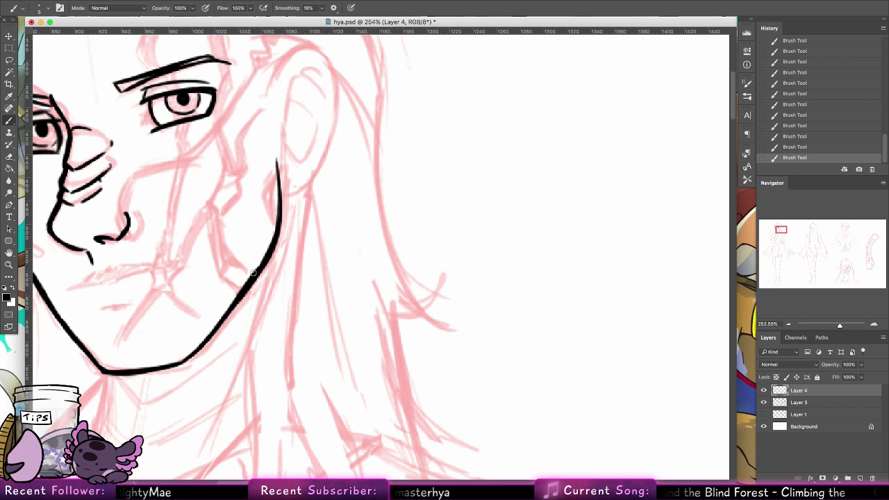
pyautogui.hscroll(-5, 253, 272)
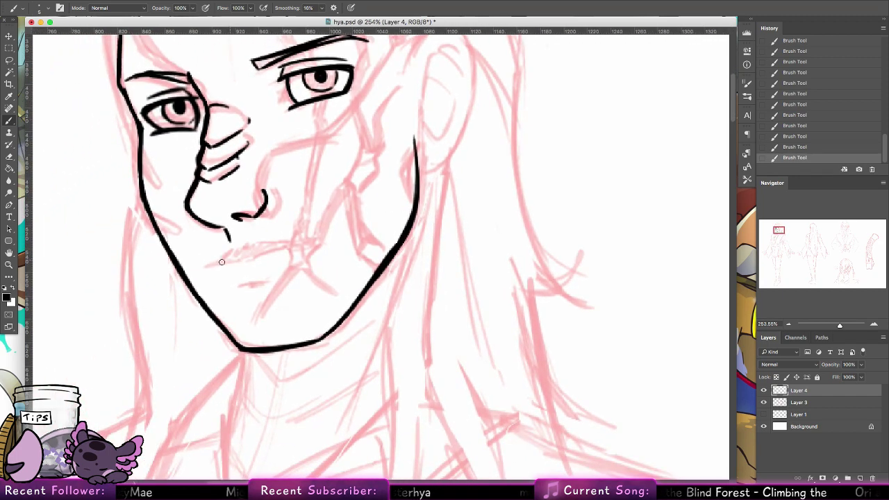
# Step: Ink a short mouth line, the upper lip and a small lower-lip mark
pyautogui.moveTo(205, 265); pyautogui.dragTo(257, 259)
pyautogui.press('super+z')
pyautogui.moveTo(201, 266); pyautogui.dragTo(312, 241)
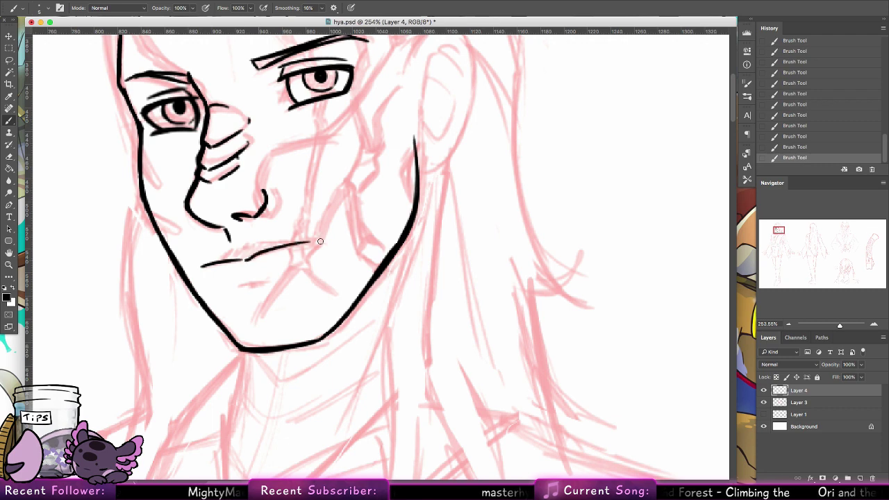
pyautogui.press('super+z')
pyautogui.press('super+z')
pyautogui.press('super+z')
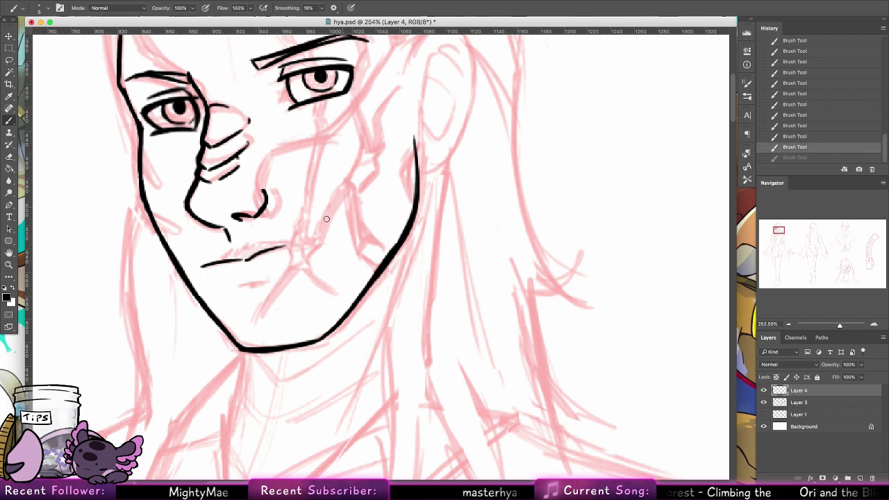
pyautogui.moveTo(257, 257); pyautogui.dragTo(284, 245)
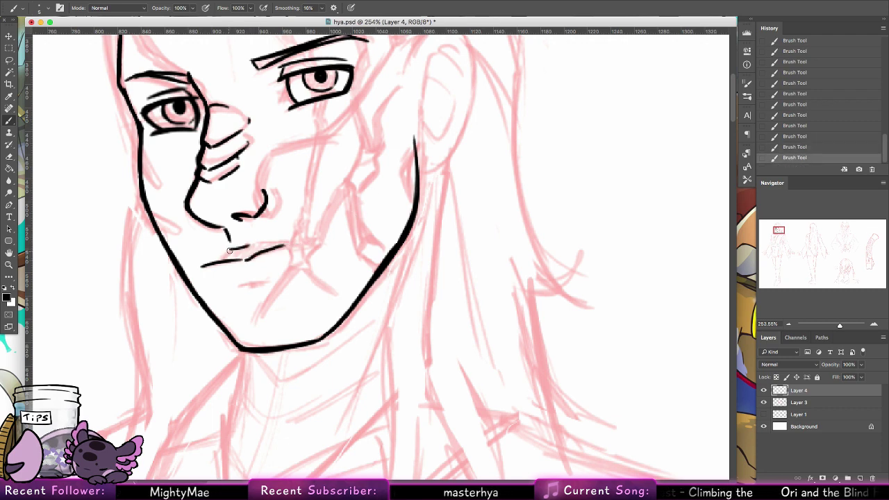
pyautogui.moveTo(221, 254); pyautogui.dragTo(254, 243)
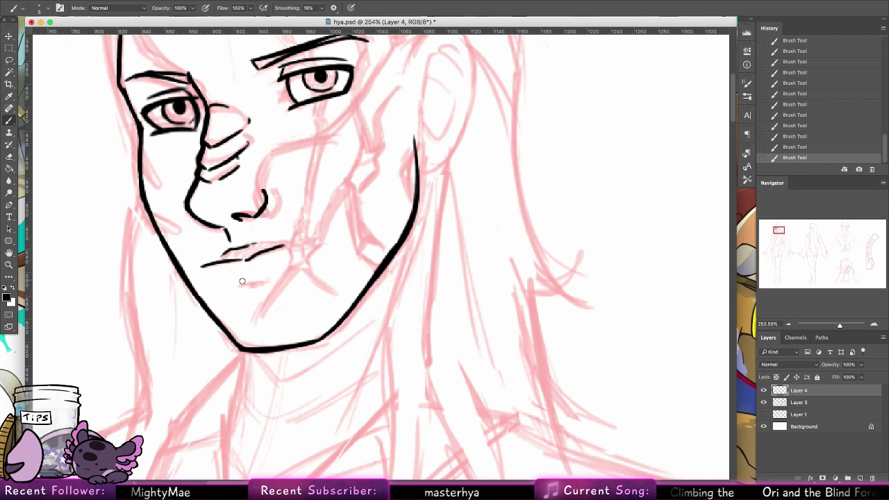
pyautogui.moveTo(242, 281); pyautogui.dragTo(259, 280)
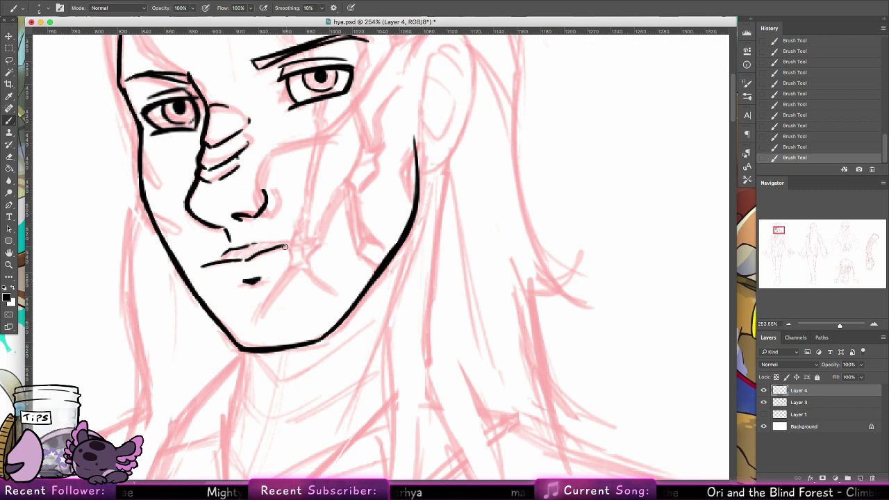
# Step: Draw the crease from the mouth's right corner toward the chin, after several retries
pyautogui.moveTo(284, 247); pyautogui.dragTo(291, 261)
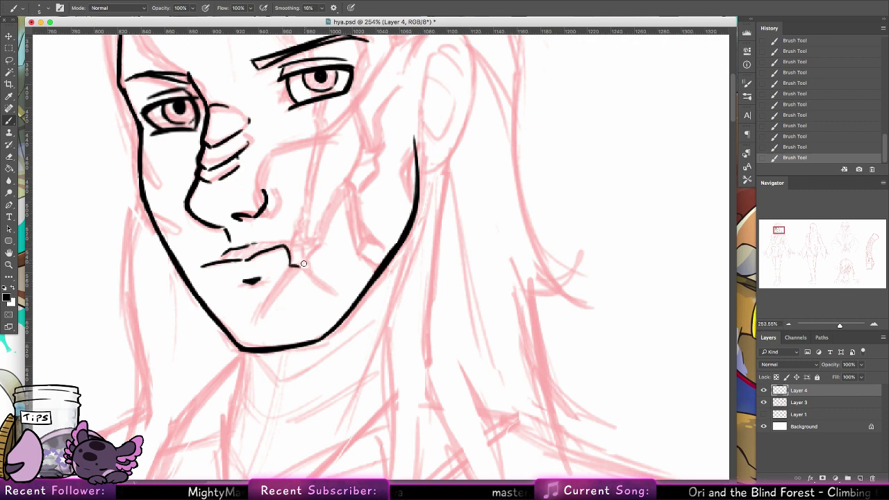
pyautogui.press('super+z')
pyautogui.moveTo(289, 262); pyautogui.dragTo(259, 320)
pyautogui.press('super+z')
pyautogui.moveTo(290, 263); pyautogui.dragTo(252, 318)
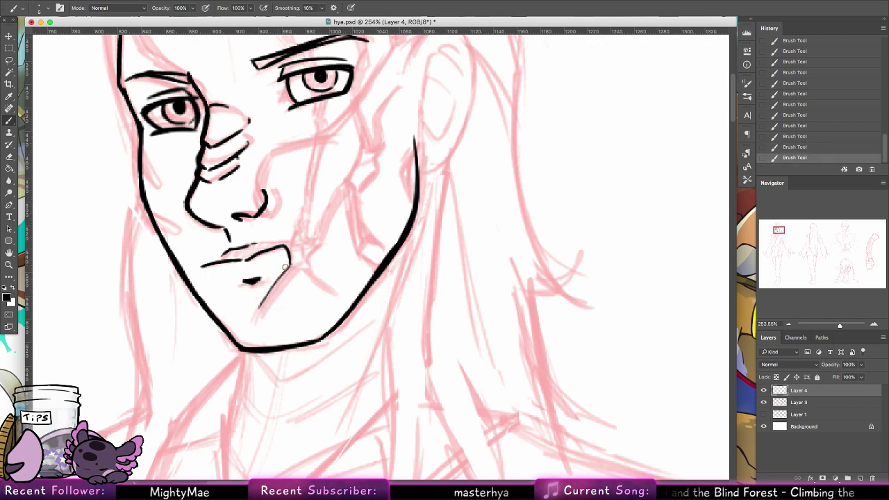
pyautogui.press('super+z')
pyautogui.moveTo(291, 264); pyautogui.dragTo(259, 314)
pyautogui.press('super+z')
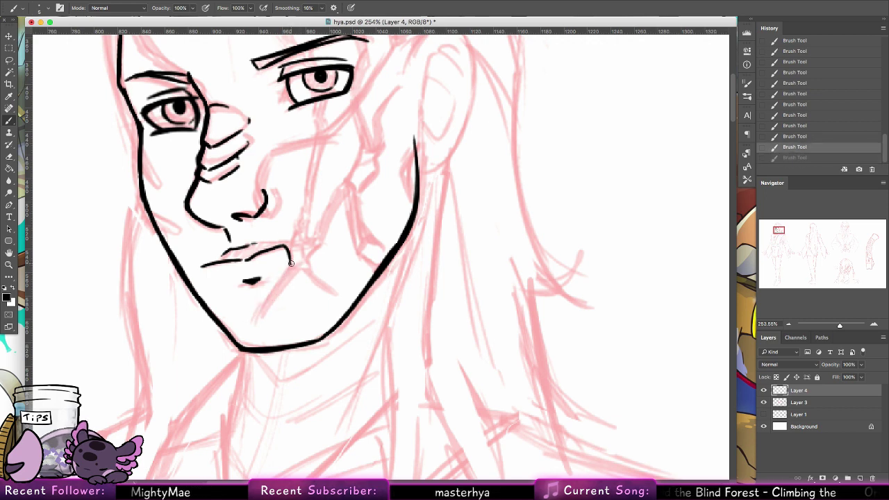
pyautogui.moveTo(291, 263)
pyautogui.mouseDown()
pyautogui.moveTo(251, 324)
pyautogui.moveTo(293, 272)
pyautogui.mouseUp()
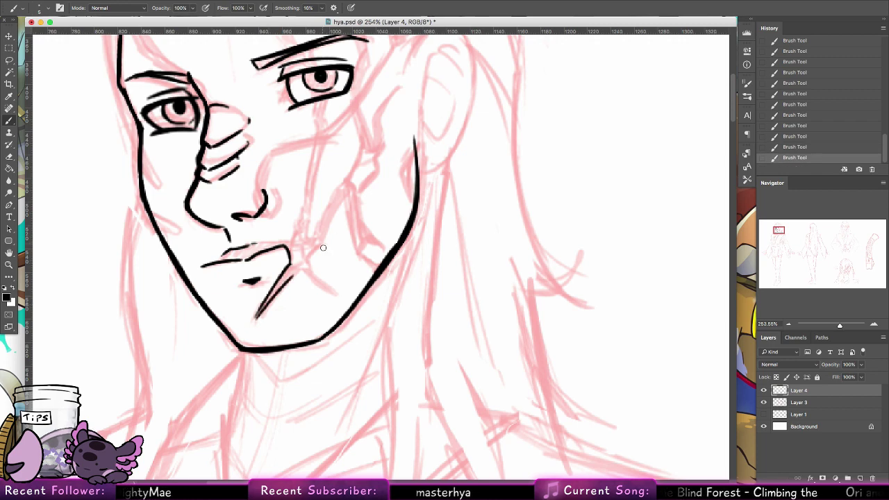
pyautogui.scroll(3, 322, 248)
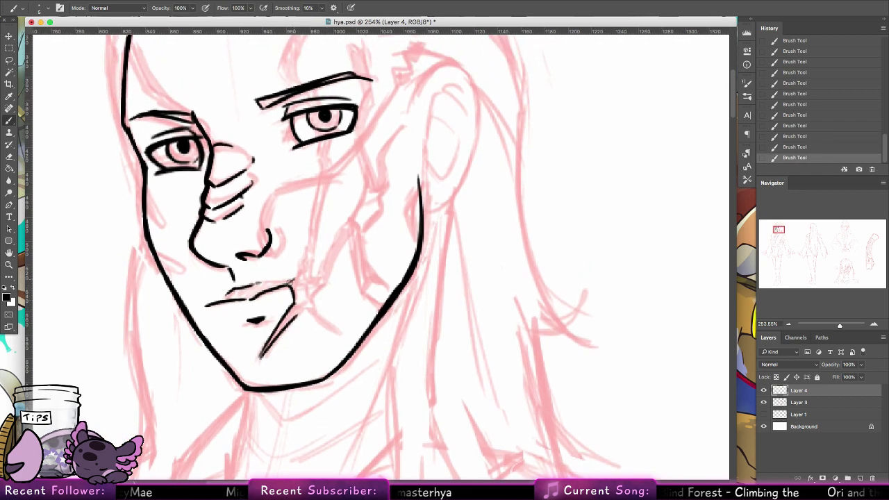
# Step: Ink the cheek line beside the mouth and the stroke from the nostril toward the eye
pyautogui.moveTo(311, 260); pyautogui.dragTo(294, 286)
pyautogui.press('super+z')
pyautogui.moveTo(308, 240); pyautogui.dragTo(285, 288)
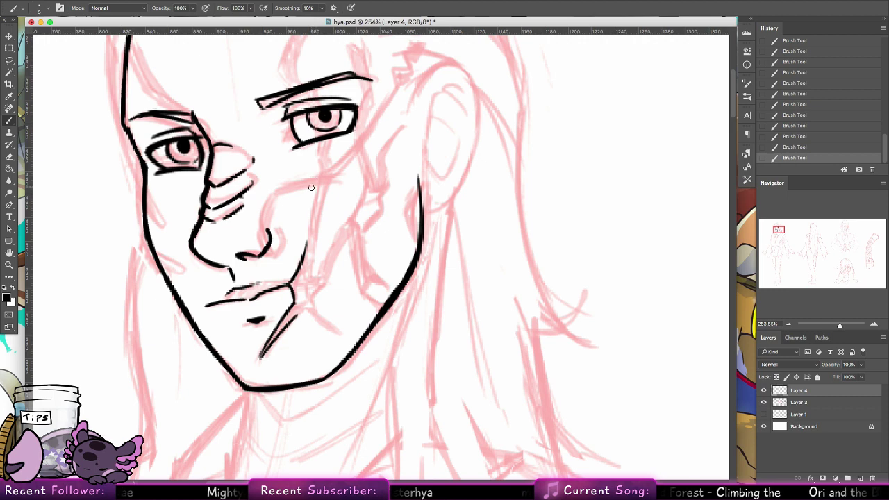
pyautogui.moveTo(315, 185)
pyautogui.mouseDown()
pyautogui.moveTo(307, 238)
pyautogui.moveTo(269, 250)
pyautogui.moveTo(250, 241)
pyautogui.moveTo(257, 211)
pyautogui.mouseUp()
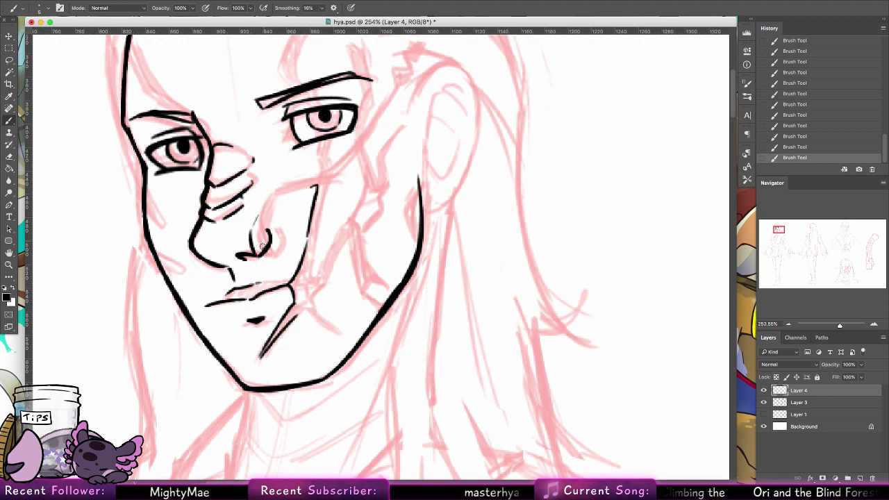
pyautogui.moveTo(262, 247)
pyautogui.mouseDown()
pyautogui.moveTo(259, 229)
pyautogui.moveTo(299, 193)
pyautogui.mouseUp()
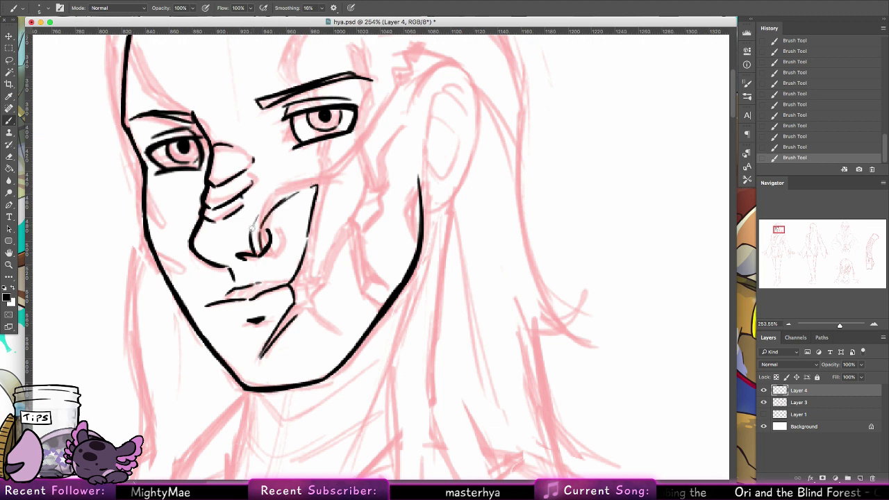
pyautogui.moveTo(252, 226)
pyautogui.mouseDown()
pyautogui.moveTo(280, 192)
pyautogui.moveTo(319, 174)
pyautogui.moveTo(317, 162)
pyautogui.moveTo(309, 279)
pyautogui.mouseUp()
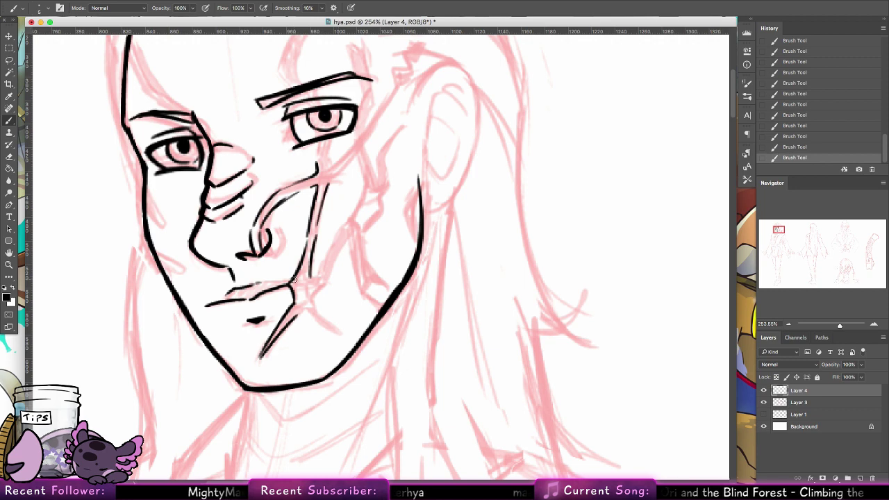
# Step: Step back and forth through the recent strokes, keeping the small mark by the mouth corner
pyautogui.press('super+alt+z')
pyautogui.press('super+alt+z')
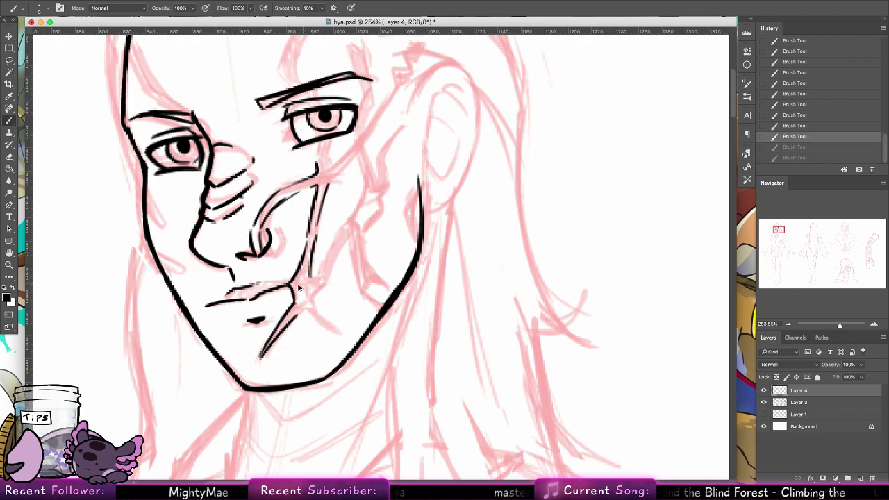
pyautogui.press('super+shift+z')
pyautogui.press('super+shift+z')
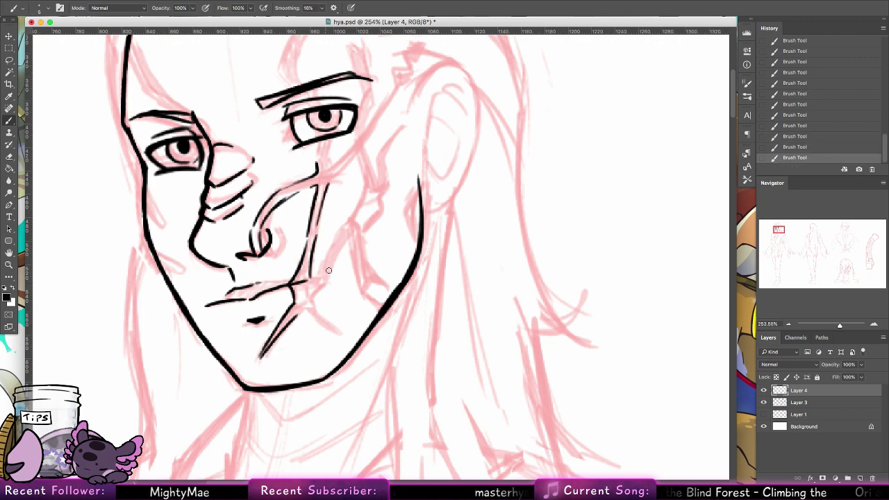
pyautogui.press('super+alt+z')
pyautogui.press('super+alt+z')
pyautogui.press('super+shift+z')
pyautogui.press('super+shift+z')
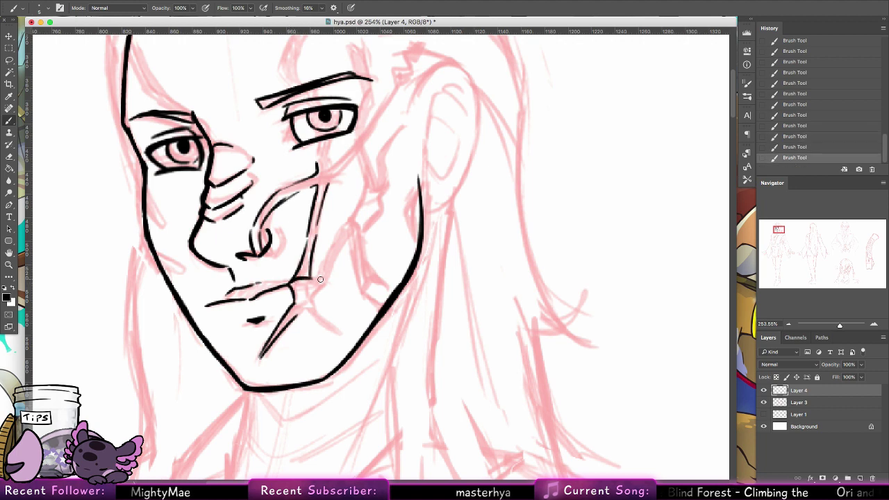
pyautogui.press('super+alt+z')
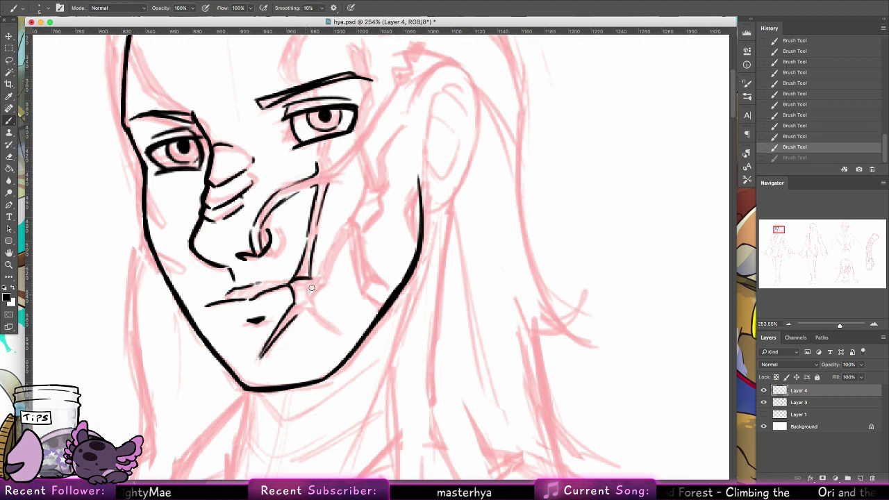
pyautogui.press('super+shift+z')
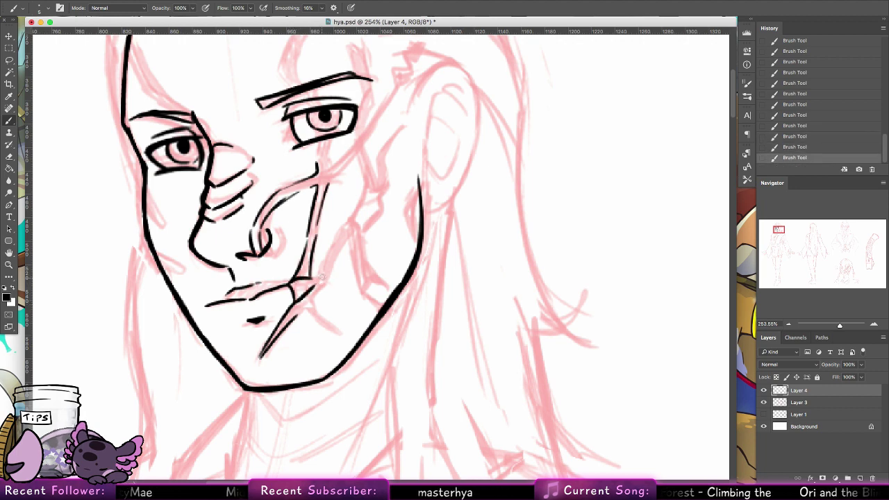
pyautogui.press('super+alt+z')
pyautogui.press('super+alt+z')
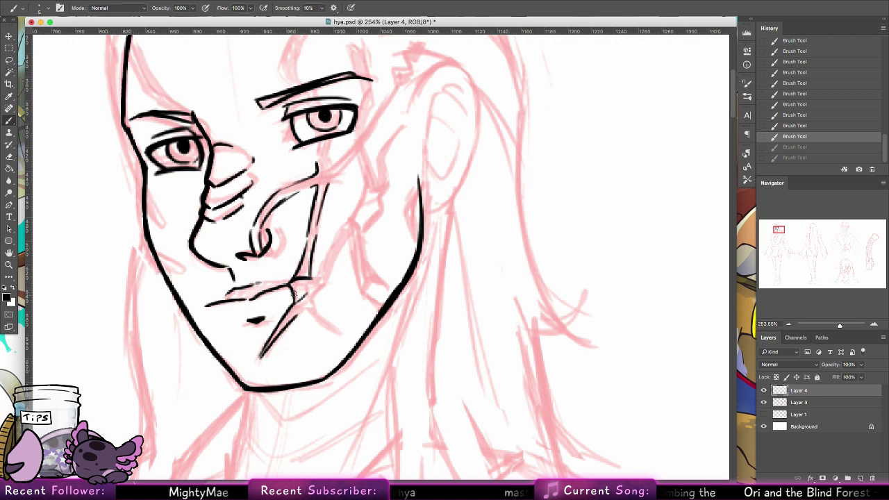
pyautogui.press('super+shift+z')
pyautogui.press('super+shift+z')
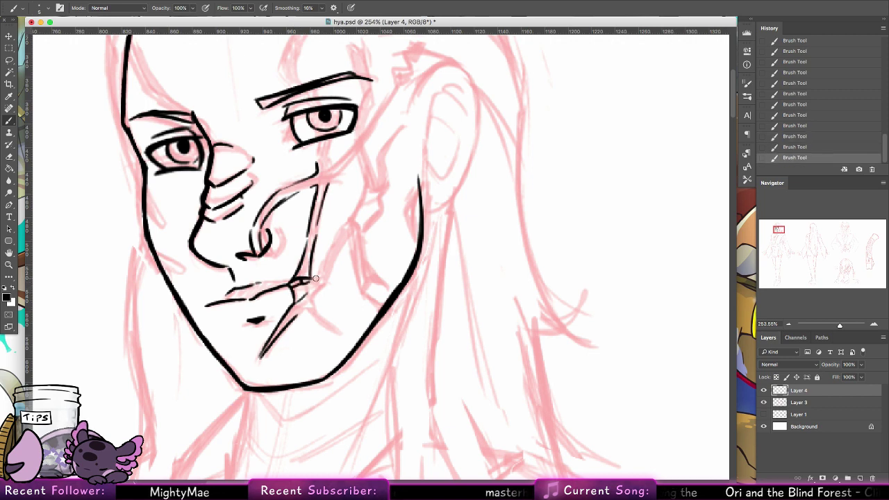
pyautogui.press('super+z')
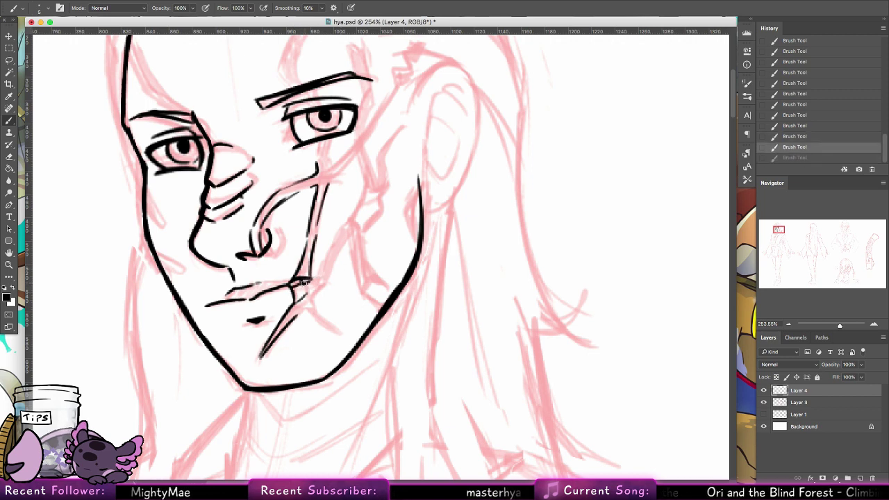
pyautogui.press('super+shift+z')
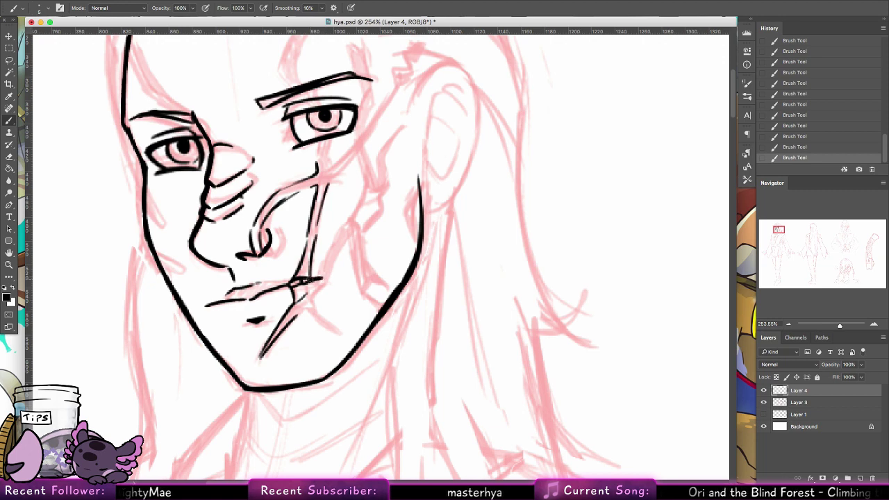
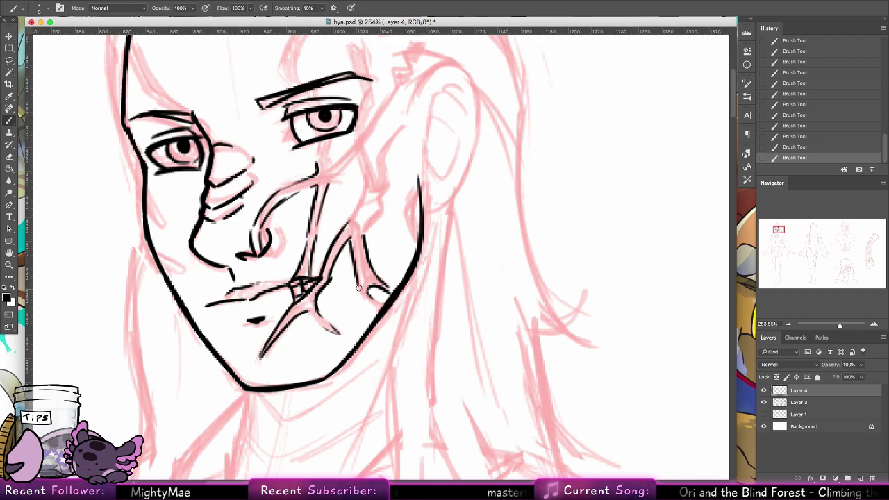
# Step: Trace the branching cheek cracks in black up beside the right eye, undoing the accidental layer duplicate
pyautogui.hscroll(3, 390, 207)
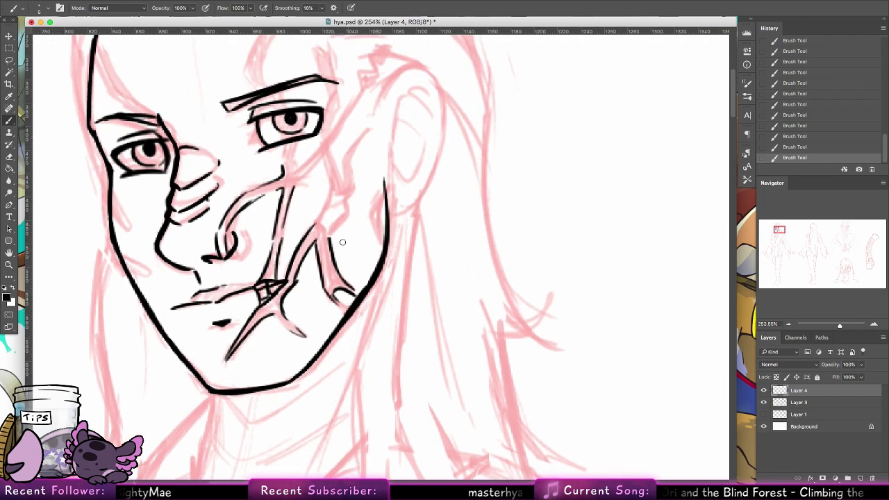
pyautogui.scroll(5, 353, 270)
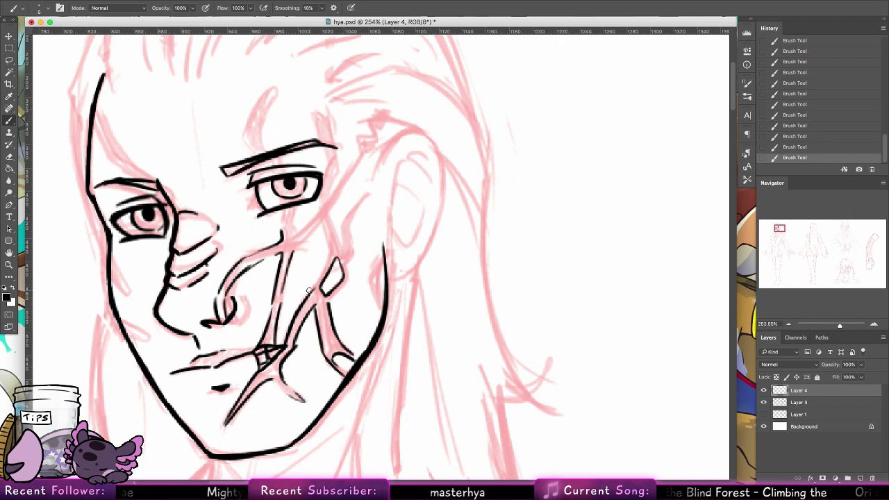
pyautogui.keyDown('ctrl'); pyautogui.keyDown('alt'); pyautogui.moveTo(342, 239); pyautogui.dragTo(330, 246); pyautogui.keyUp('alt'); pyautogui.keyUp('ctrl')
pyautogui.hotkey('ctrl', 'z')
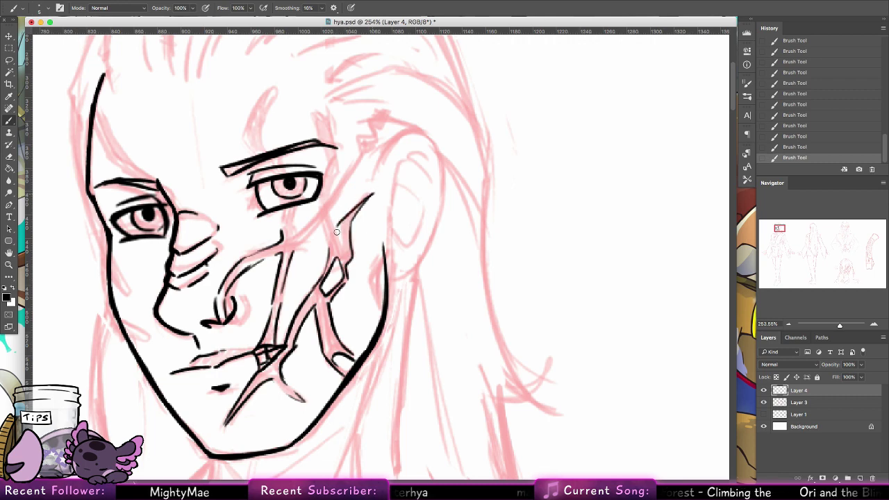
pyautogui.hotkey('ctrl', 'z')
pyautogui.moveTo(372, 197); pyautogui.dragTo(341, 222)
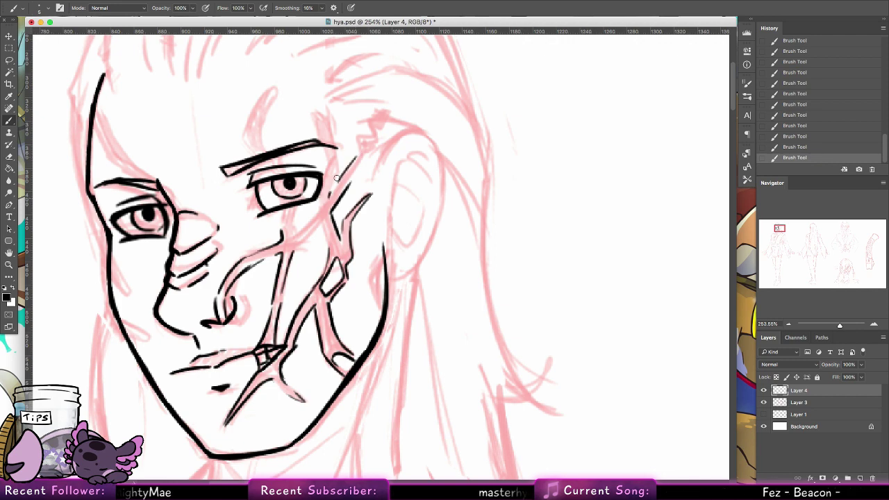
pyautogui.hotkey('ctrl', 'z')
pyautogui.moveTo(331, 201); pyautogui.dragTo(344, 169)
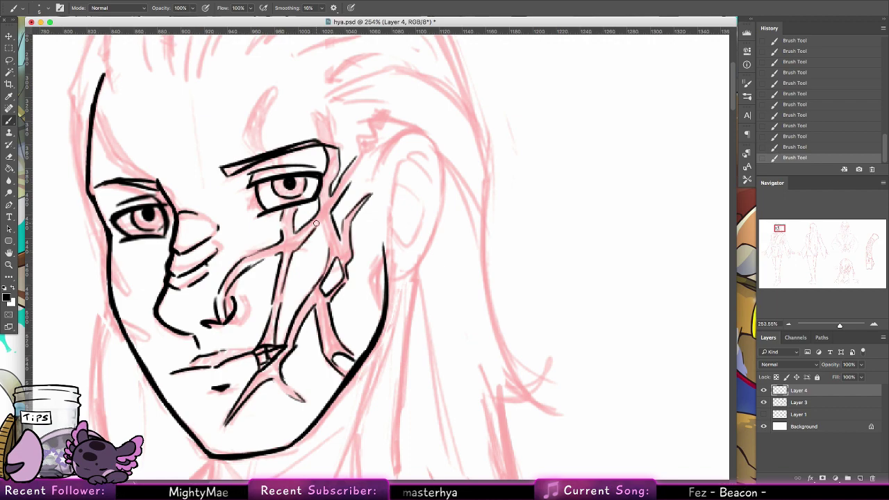
# Step: Ink a marking line to the right of the brow, above the right eye
pyautogui.moveTo(371, 202); pyautogui.dragTo(333, 312)
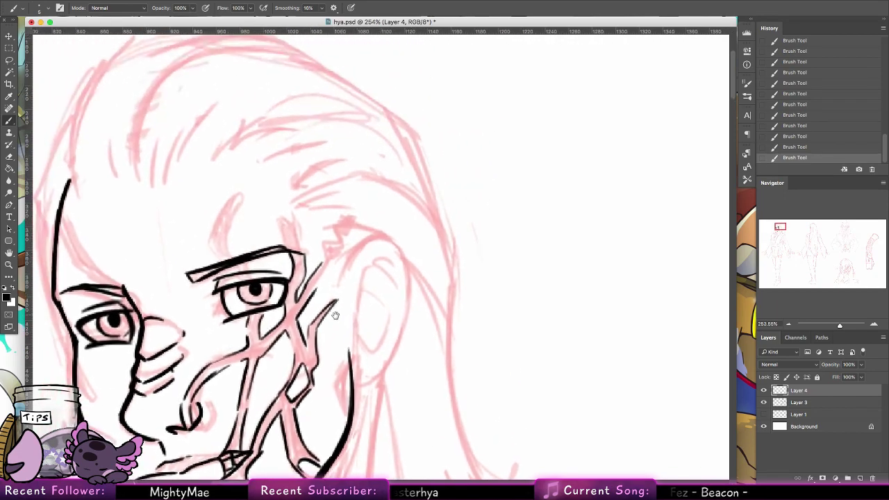
pyautogui.moveTo(273, 261)
pyautogui.mouseDown()
pyautogui.moveTo(270, 281)
pyautogui.moveTo(262, 243)
pyautogui.moveTo(279, 222)
pyautogui.moveTo(246, 264)
pyautogui.moveTo(258, 285)
pyautogui.mouseUp()
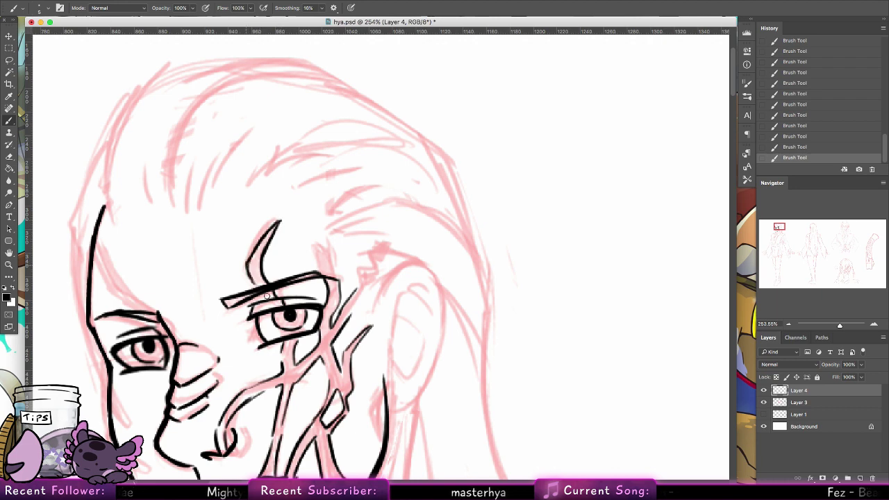
pyautogui.moveTo(320, 238); pyautogui.dragTo(328, 273)
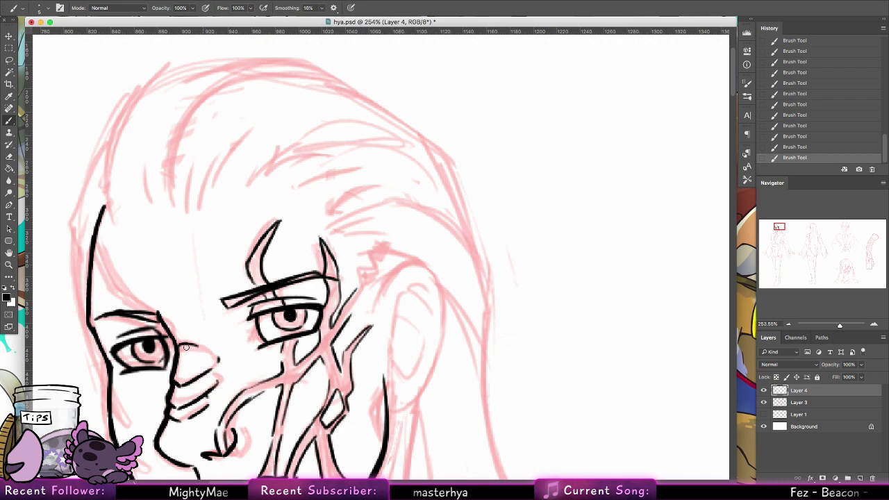
# Step: Add fine black lines along the left face outline, the brow and the left cheek
pyautogui.moveTo(214, 342)
pyautogui.mouseDown()
pyautogui.moveTo(274, 336)
pyautogui.moveTo(290, 358)
pyautogui.mouseUp()
pyautogui.moveTo(198, 295); pyautogui.dragTo(229, 332)
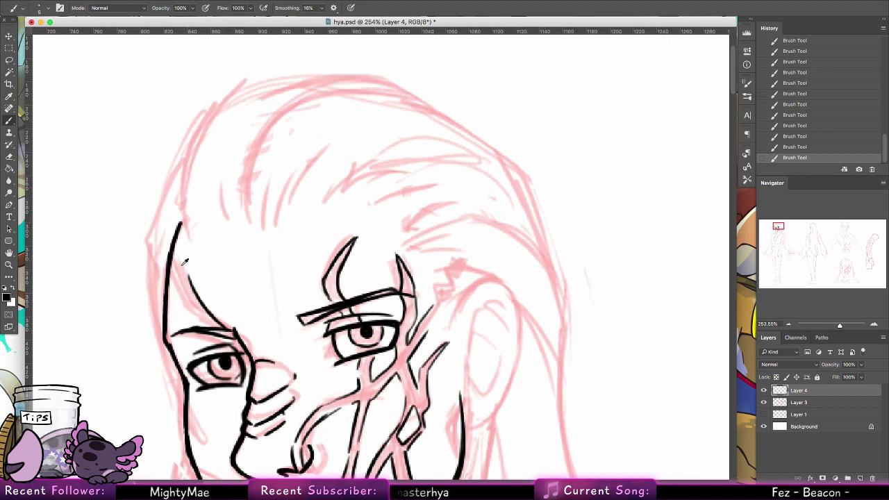
pyautogui.hotkey('ctrl', 'z')
pyautogui.hotkey('ctrl', 'shift', 'z')
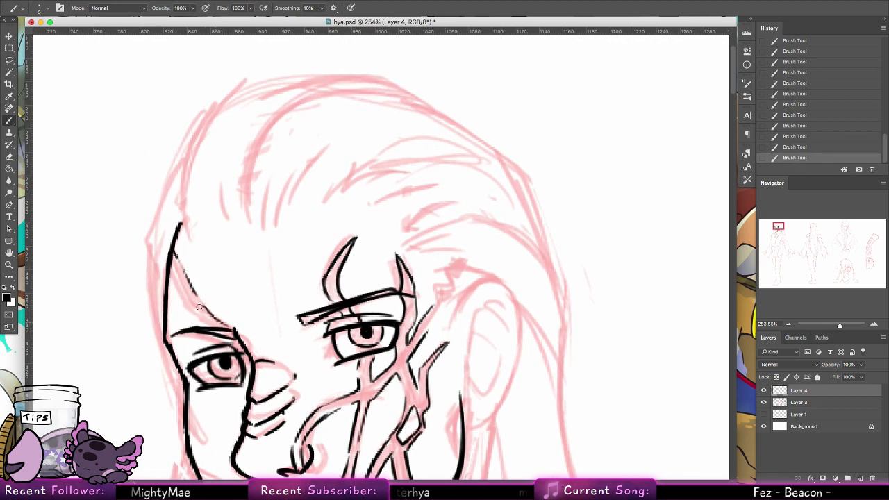
pyautogui.moveTo(174, 263); pyautogui.dragTo(190, 305)
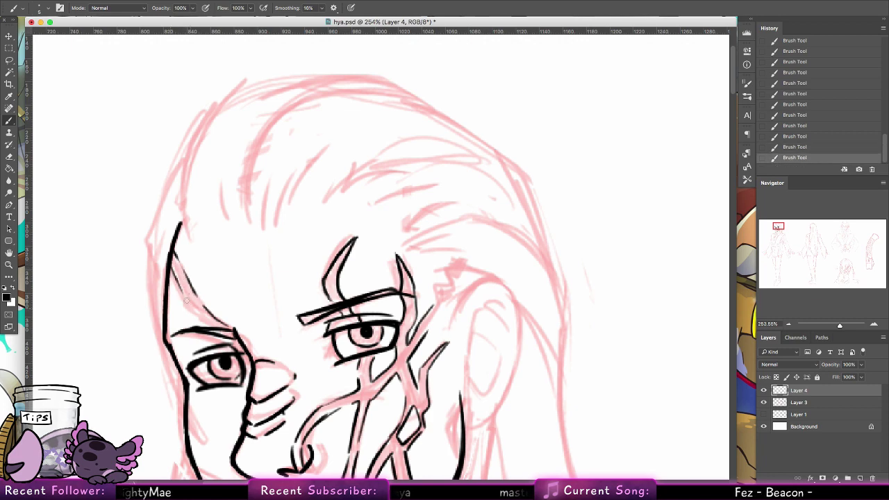
pyautogui.moveTo(182, 274); pyautogui.dragTo(262, 347)
pyautogui.scroll(-5, 261, 350)
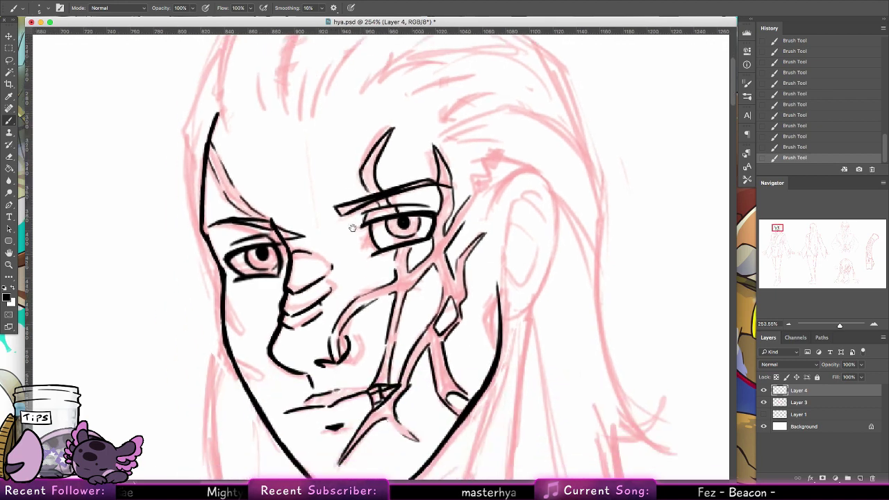
pyautogui.moveTo(222, 299); pyautogui.dragTo(272, 378)
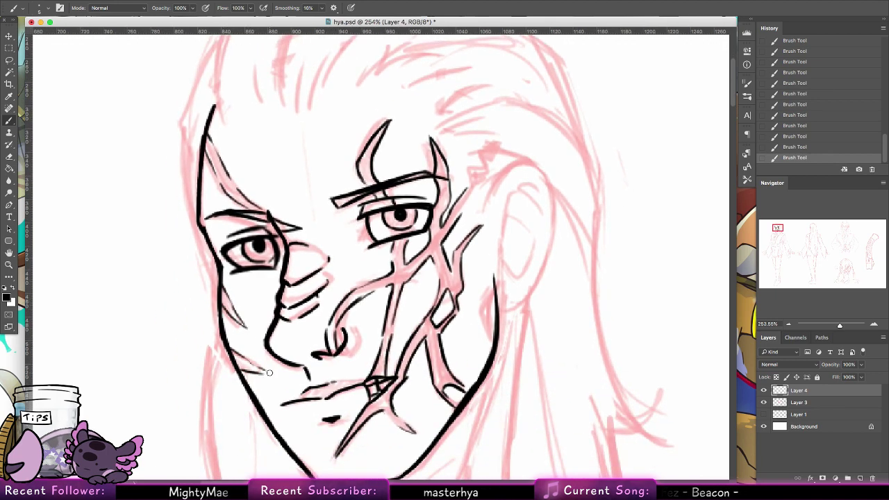
# Step: Ink a line up along the right cheek toward the temple
pyautogui.moveTo(469, 286); pyautogui.dragTo(375, 193)
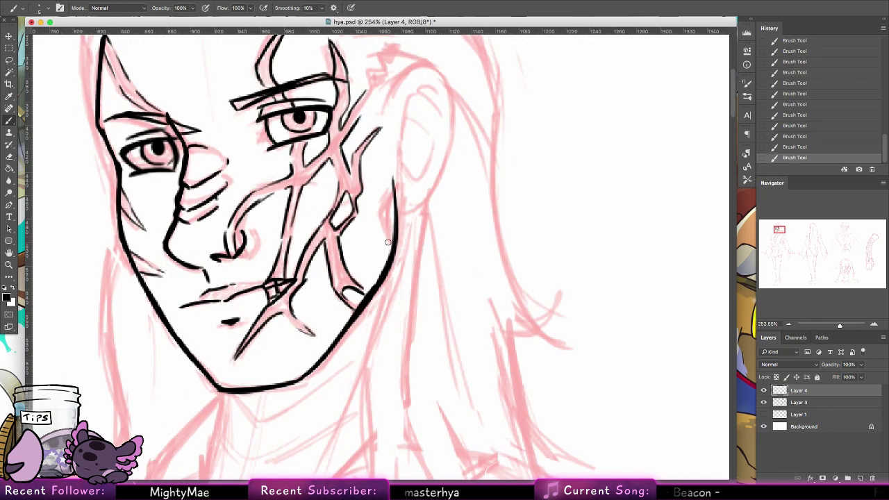
pyautogui.moveTo(388, 242)
pyautogui.mouseDown()
pyautogui.moveTo(381, 217)
pyautogui.moveTo(392, 192)
pyautogui.moveTo(394, 223)
pyautogui.mouseUp()
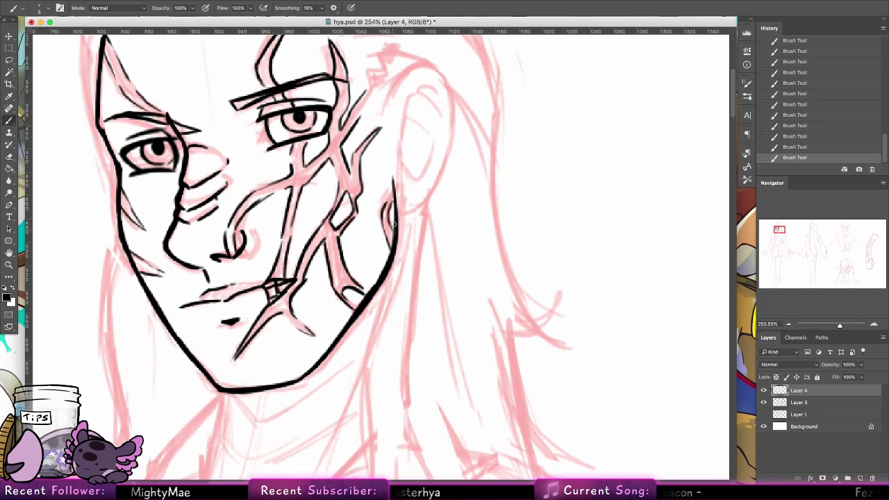
pyautogui.scroll(5, 390, 217)
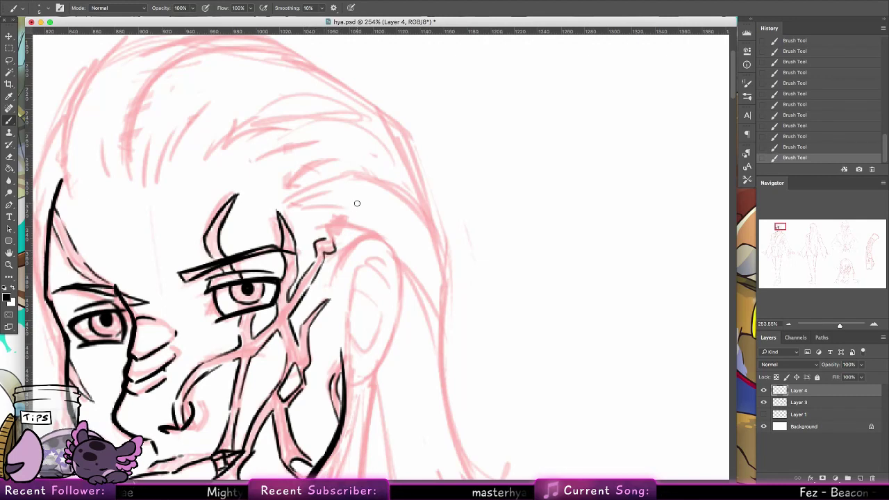
# Step: Ink the ear's outer outline from the temple down to its lower edge near the jaw
pyautogui.moveTo(336, 282)
pyautogui.mouseDown()
pyautogui.moveTo(357, 245)
pyautogui.moveTo(374, 238)
pyautogui.mouseUp()
pyautogui.hotkey('ctrl', 'z')
pyautogui.hotkey('ctrl', 'z')
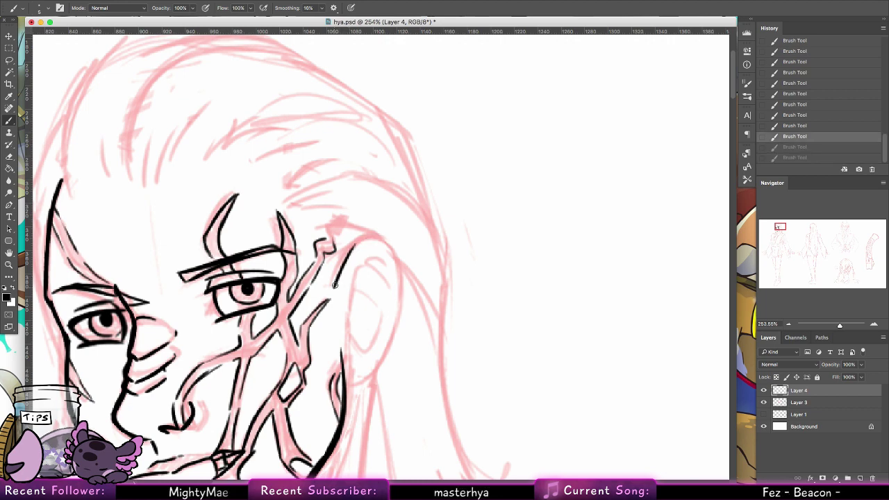
pyautogui.moveTo(335, 286)
pyautogui.mouseDown()
pyautogui.moveTo(381, 245)
pyautogui.moveTo(397, 260)
pyautogui.moveTo(397, 330)
pyautogui.moveTo(347, 389)
pyautogui.mouseUp()
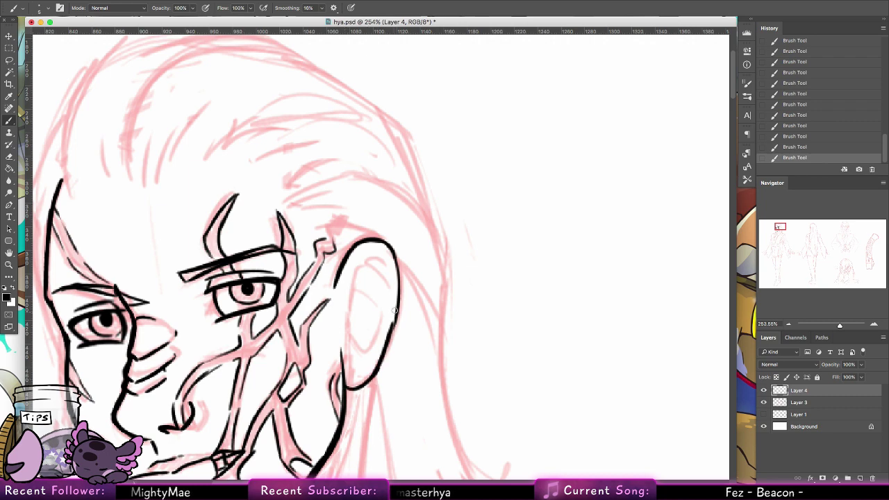
pyautogui.hotkey('ctrl', 'z')
pyautogui.moveTo(397, 331); pyautogui.dragTo(347, 388)
pyautogui.hotkey('ctrl', 'z')
pyautogui.moveTo(400, 304); pyautogui.dragTo(380, 361)
pyautogui.hotkey('ctrl', 'z')
pyautogui.hotkey('ctrl', 'z')
pyautogui.moveTo(400, 304); pyautogui.dragTo(380, 362)
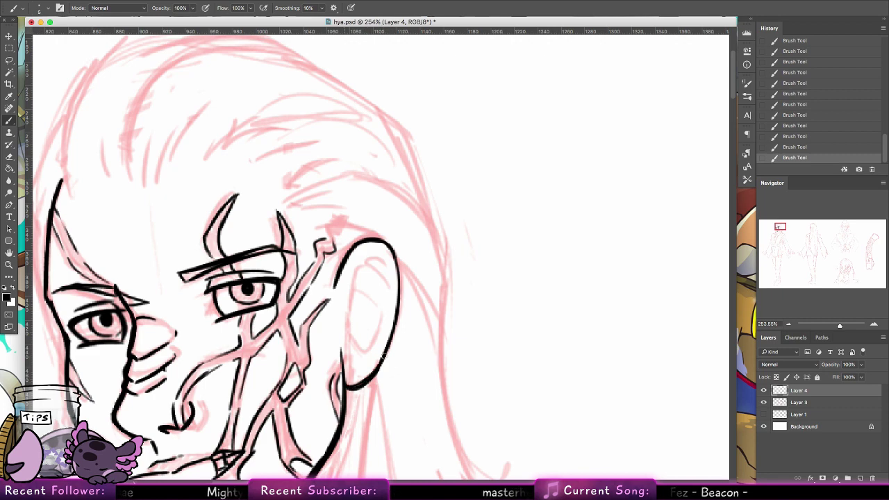
# Step: Add the inner-ear lines and a curved fold inside the ear
pyautogui.moveTo(344, 304); pyautogui.dragTo(351, 332)
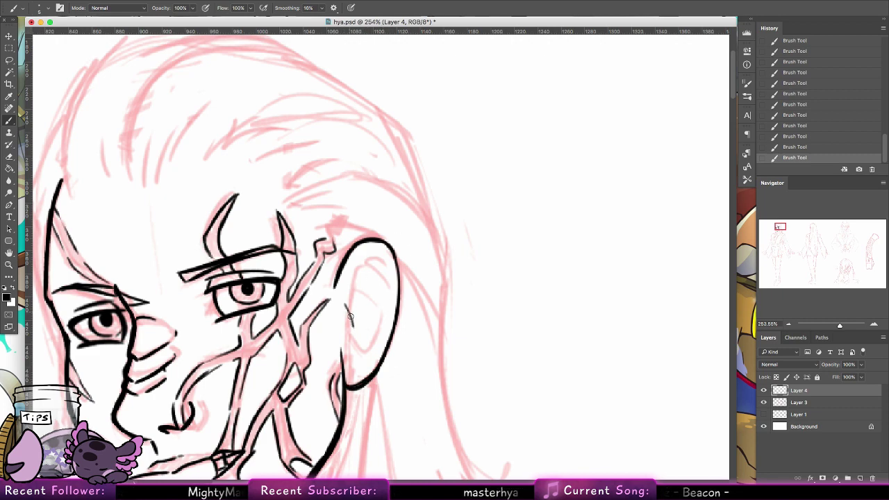
pyautogui.moveTo(355, 276)
pyautogui.mouseDown()
pyautogui.moveTo(347, 313)
pyautogui.moveTo(375, 255)
pyautogui.moveTo(388, 286)
pyautogui.moveTo(362, 331)
pyautogui.mouseUp()
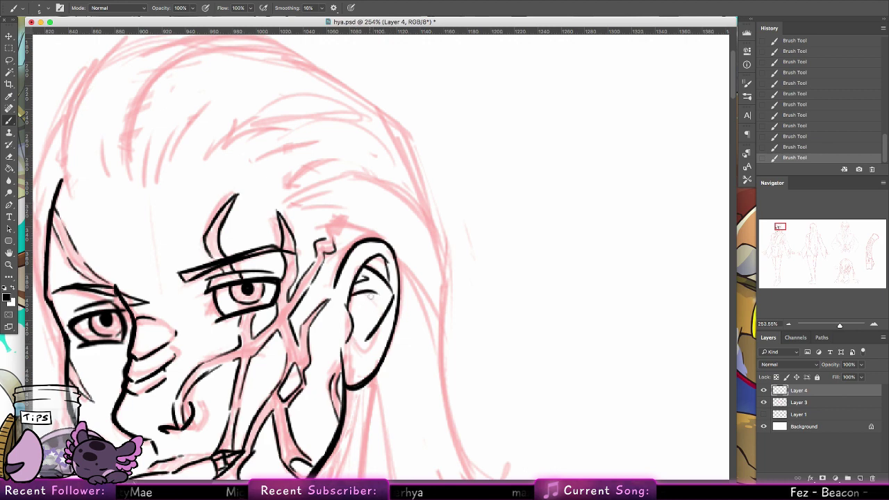
pyautogui.moveTo(352, 350); pyautogui.dragTo(380, 321)
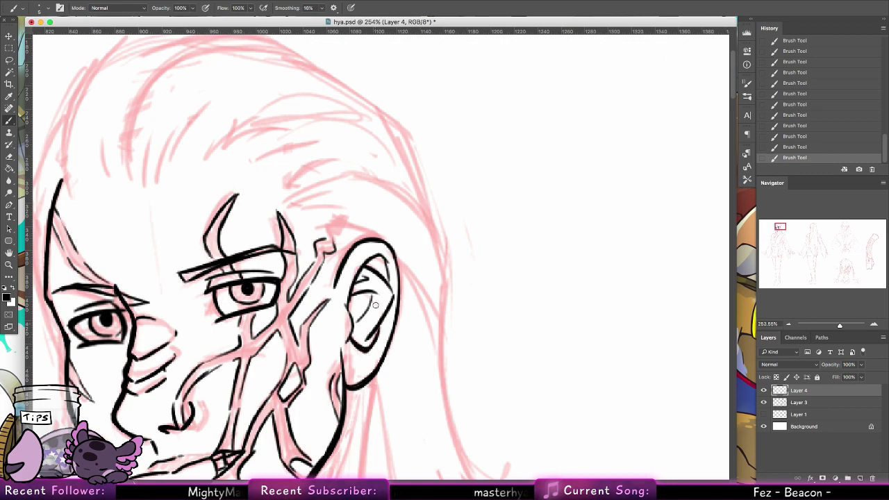
pyautogui.moveTo(401, 334)
pyautogui.mouseDown()
pyautogui.moveTo(445, 244)
pyautogui.moveTo(444, 224)
pyautogui.mouseUp()
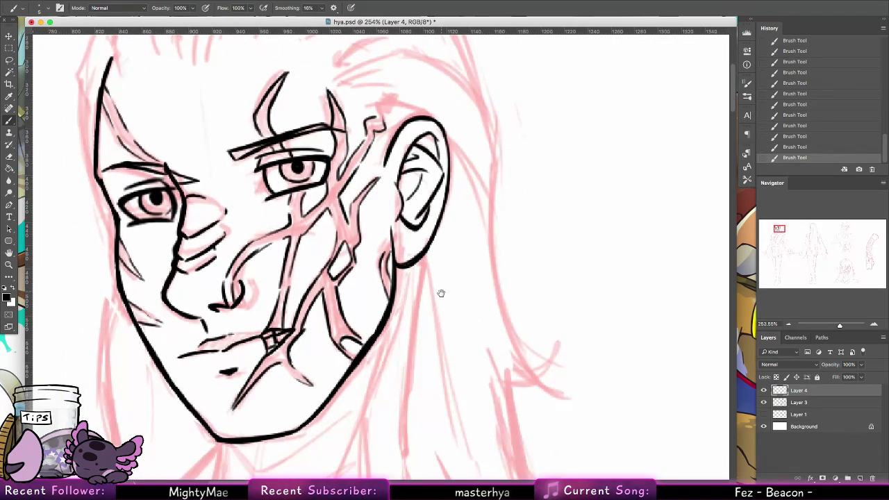
# Step: Ink several curving hair strands over the crown and a hair curve on the left
pyautogui.moveTo(441, 300); pyautogui.dragTo(446, 278)
pyautogui.moveTo(434, 202); pyautogui.dragTo(438, 396)
pyautogui.moveTo(221, 318); pyautogui.dragTo(233, 260)
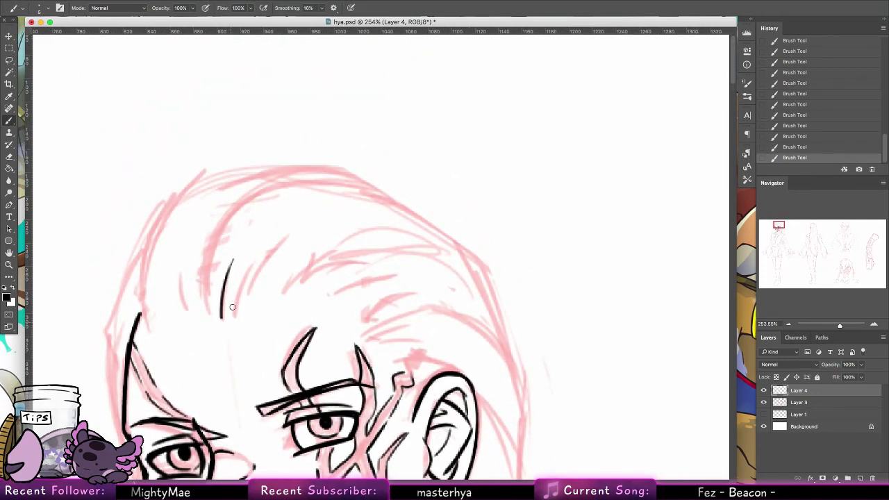
pyautogui.moveTo(231, 317)
pyautogui.mouseDown()
pyautogui.moveTo(254, 258)
pyautogui.moveTo(300, 229)
pyautogui.mouseUp()
pyautogui.moveTo(211, 313); pyautogui.dragTo(308, 167)
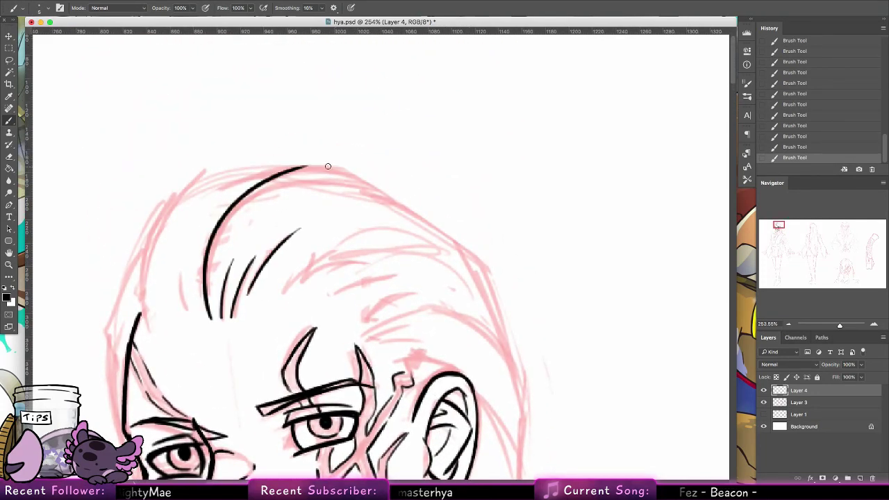
pyautogui.press('super+z')
pyautogui.moveTo(208, 316); pyautogui.dragTo(300, 183)
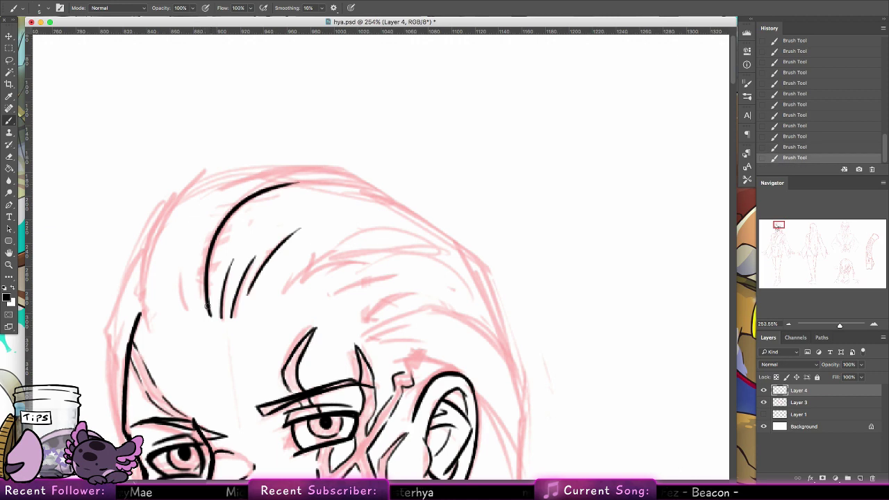
pyautogui.moveTo(197, 314); pyautogui.dragTo(184, 291)
pyautogui.moveTo(151, 326); pyautogui.dragTo(208, 182)
pyautogui.press('super+z')
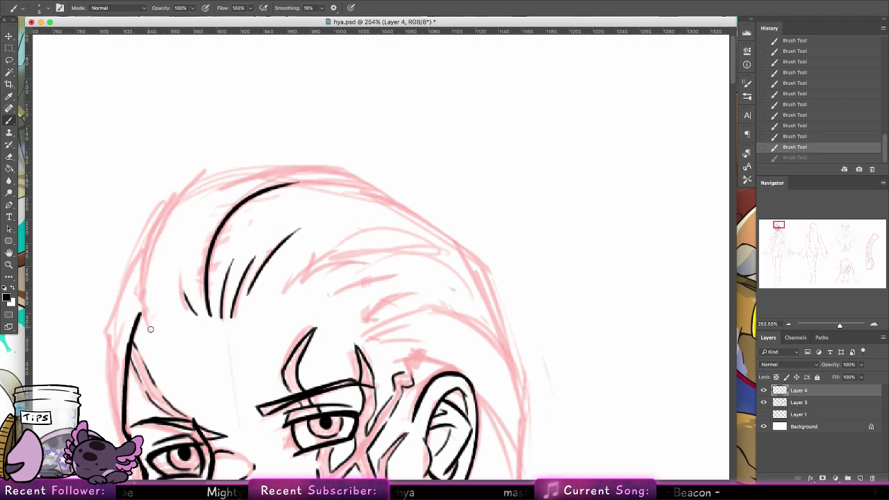
pyautogui.moveTo(148, 321); pyautogui.dragTo(201, 182)
# Step: Trace the head's top outline across from left to right
pyautogui.moveTo(168, 205); pyautogui.dragTo(283, 170)
pyautogui.press('super+z')
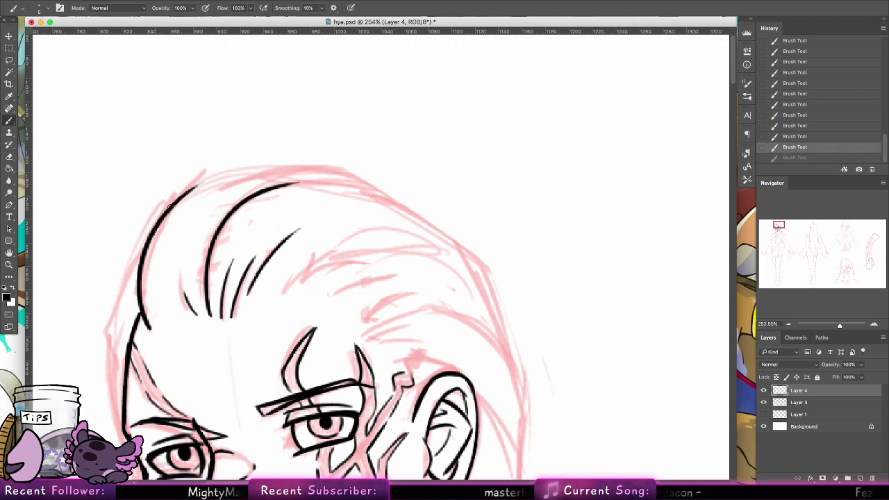
pyautogui.moveTo(153, 226); pyautogui.dragTo(269, 170)
pyautogui.moveTo(202, 182); pyautogui.dragTo(329, 170)
pyautogui.press('super+z')
pyautogui.moveTo(211, 173); pyautogui.dragTo(344, 166)
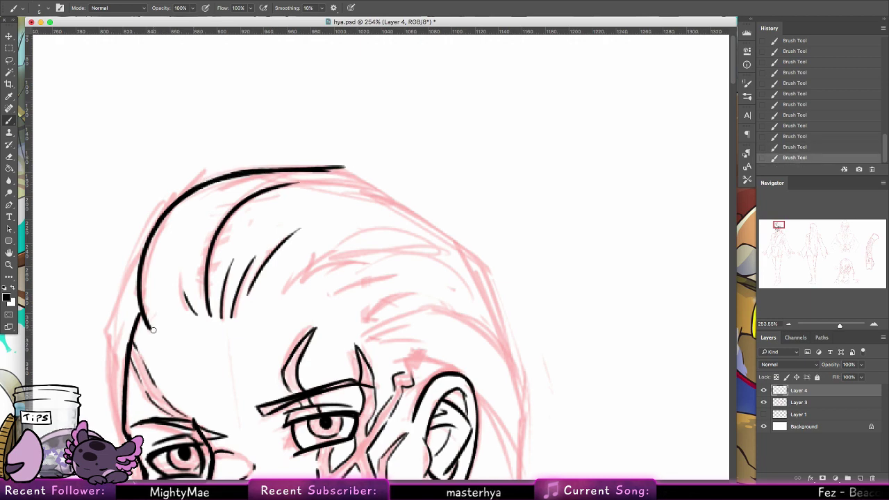
# Step: Ink the left side of the head downward
pyautogui.moveTo(153, 329)
pyautogui.mouseDown()
pyautogui.moveTo(147, 238)
pyautogui.moveTo(164, 219)
pyautogui.moveTo(137, 279)
pyautogui.moveTo(141, 254)
pyautogui.moveTo(118, 276)
pyautogui.moveTo(146, 245)
pyautogui.moveTo(97, 335)
pyautogui.moveTo(90, 328)
pyautogui.moveTo(109, 363)
pyautogui.mouseUp()
pyautogui.press('super+z')
pyautogui.moveTo(96, 325); pyautogui.dragTo(126, 393)
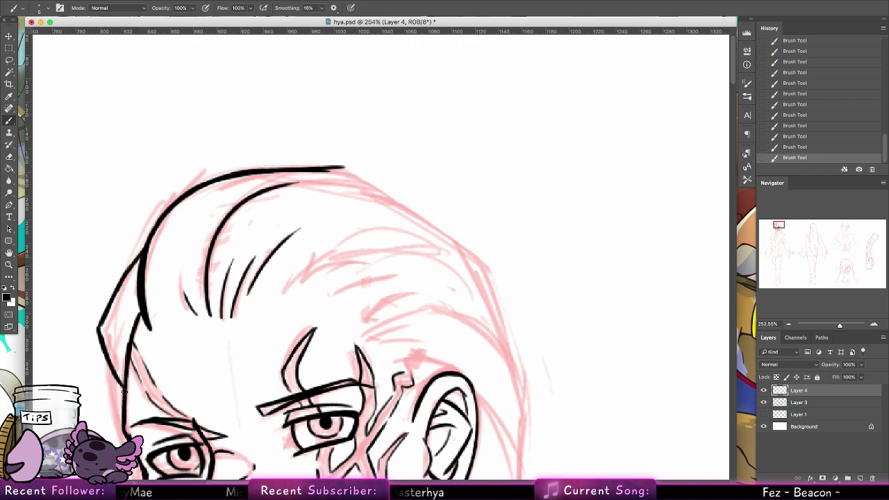
pyautogui.moveTo(100, 341)
pyautogui.mouseDown()
pyautogui.moveTo(110, 400)
pyautogui.moveTo(126, 423)
pyautogui.mouseUp()
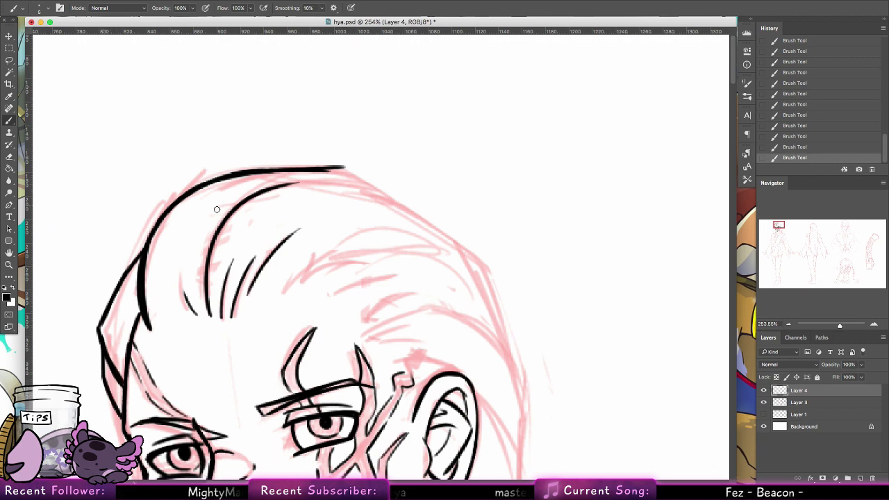
pyautogui.moveTo(202, 352); pyautogui.dragTo(205, 209)
# Step: Re-ink the left cheek contour and add a short stroke along the left hairline
pyautogui.moveTo(111, 258); pyautogui.dragTo(135, 328)
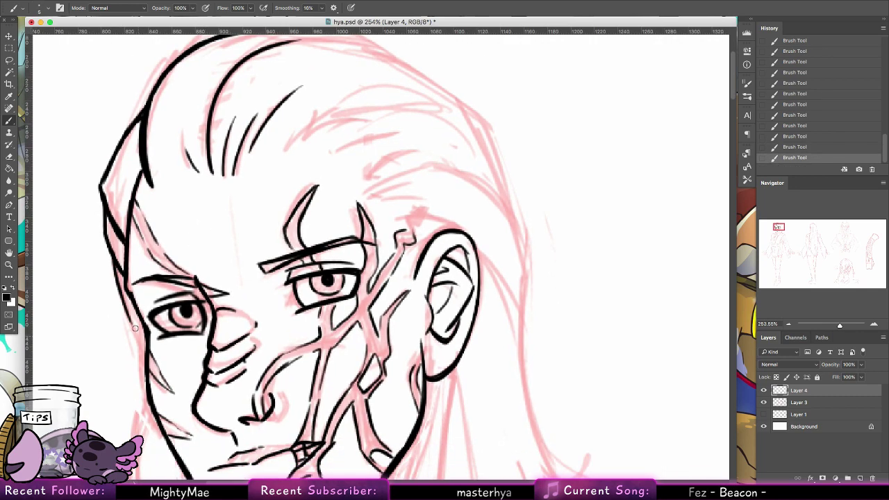
pyautogui.moveTo(114, 253); pyautogui.dragTo(137, 340)
pyautogui.moveTo(125, 299); pyautogui.dragTo(143, 350)
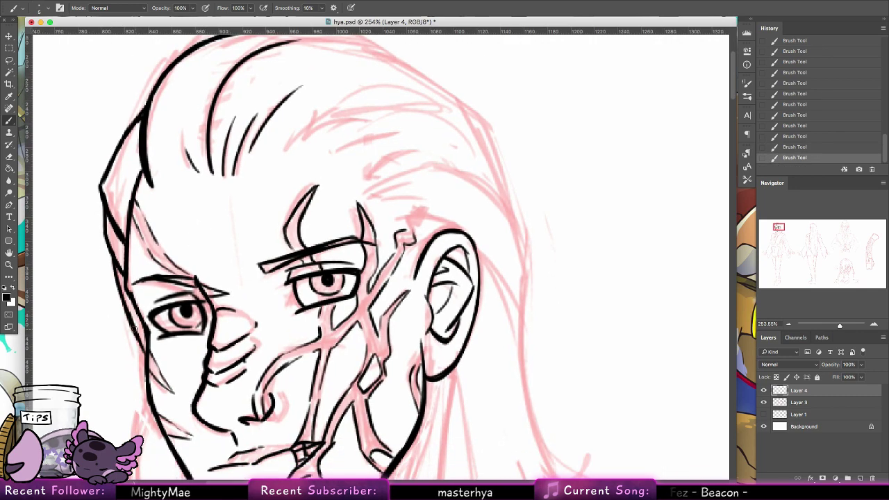
pyautogui.scroll(-2, 238, 194)
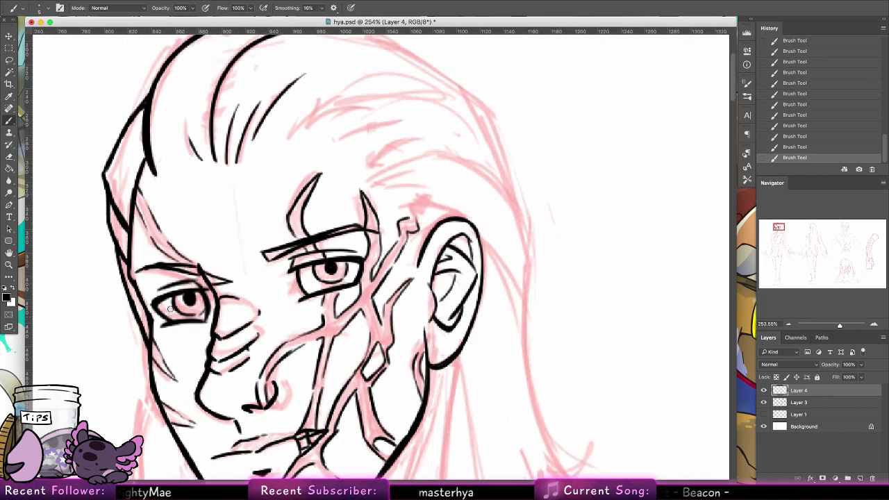
pyautogui.press('super+z')
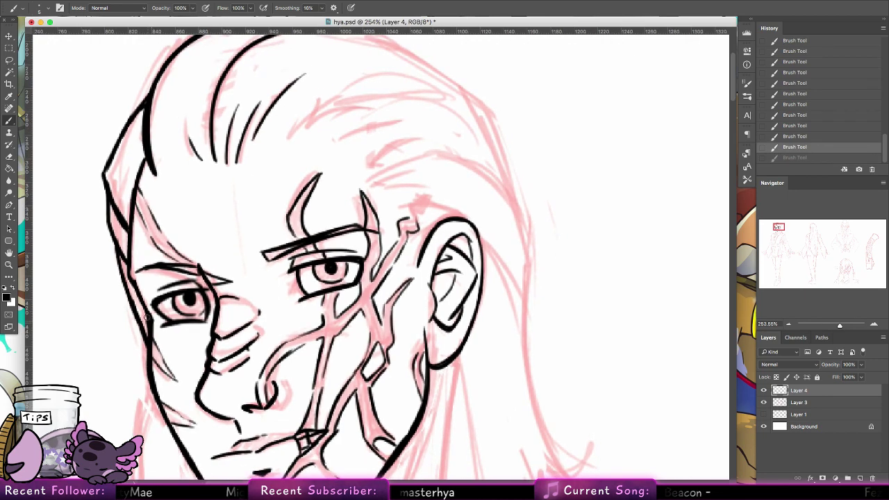
pyautogui.press('super+shift+z')
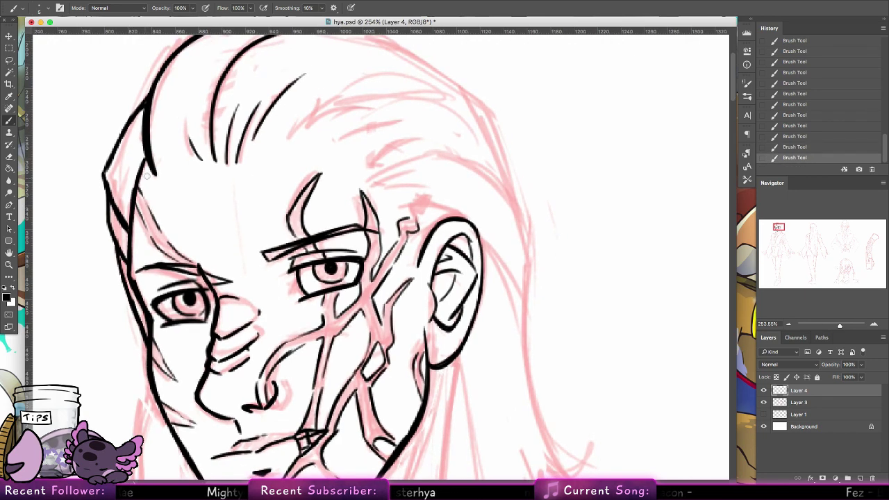
pyautogui.moveTo(148, 155); pyautogui.dragTo(137, 188)
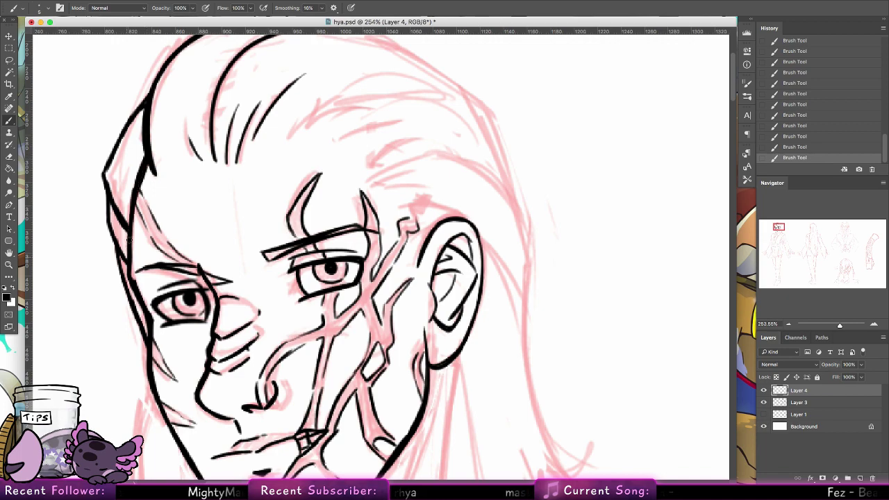
pyautogui.scroll(5, 143, 202)
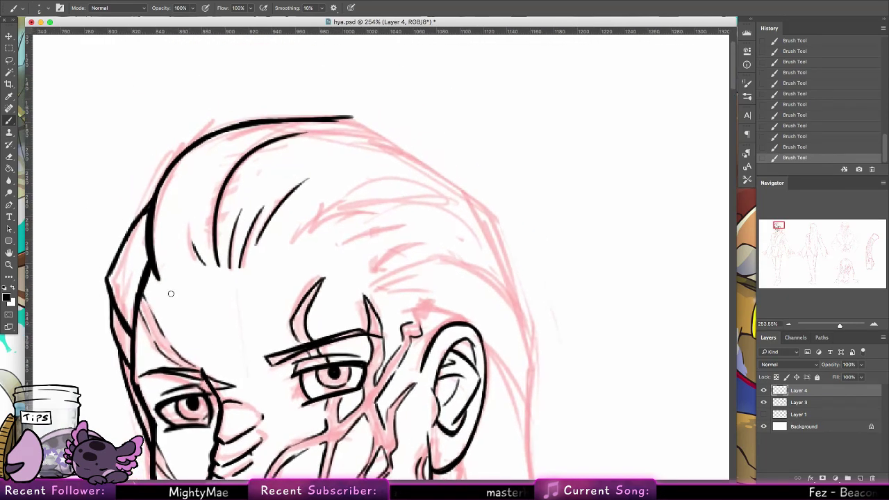
# Step: Tilt the canvas counterclockwise and ink a thick top outline of the hair
pyautogui.click(9, 253)
pyautogui.moveTo(85, 184); pyautogui.dragTo(220, 484)
pyautogui.rightClick(9, 253)
pyautogui.click(43, 261)
pyautogui.press('b')
pyautogui.moveTo(302, 245); pyautogui.dragTo(216, 217)
pyautogui.moveTo(359, 129); pyautogui.dragTo(217, 202)
pyautogui.moveTo(205, 243)
pyautogui.mouseDown()
pyautogui.moveTo(218, 203)
pyautogui.moveTo(207, 227)
pyautogui.mouseUp()
pyautogui.moveTo(331, 144); pyautogui.dragTo(226, 201)
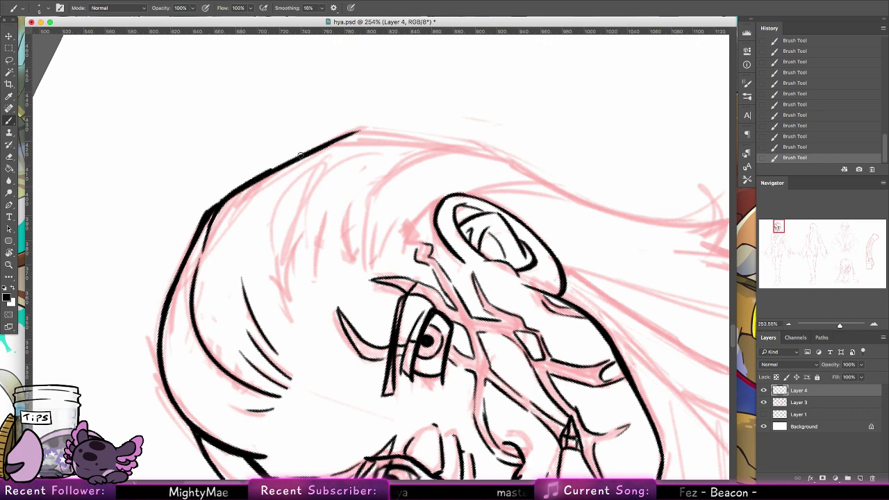
pyautogui.moveTo(271, 168); pyautogui.dragTo(351, 134)
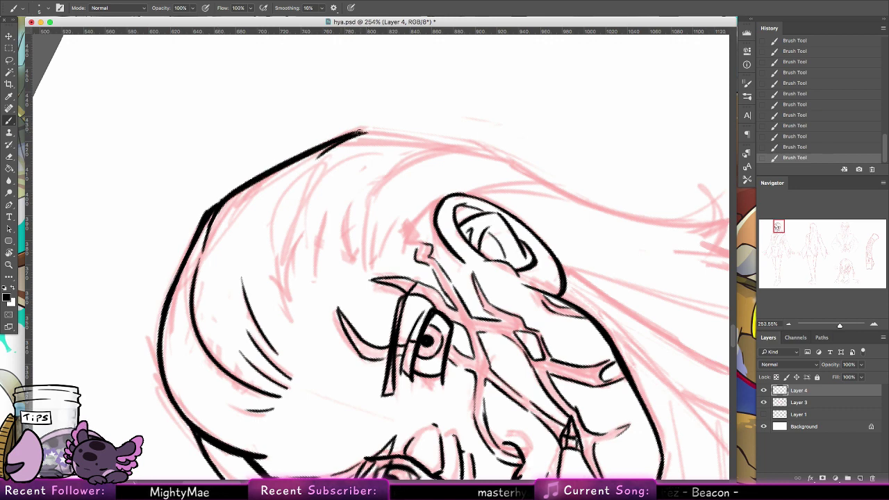
# Step: Draw several thin hair strands running down from the top of the hair
pyautogui.moveTo(321, 153); pyautogui.dragTo(280, 231)
pyautogui.press('super+z')
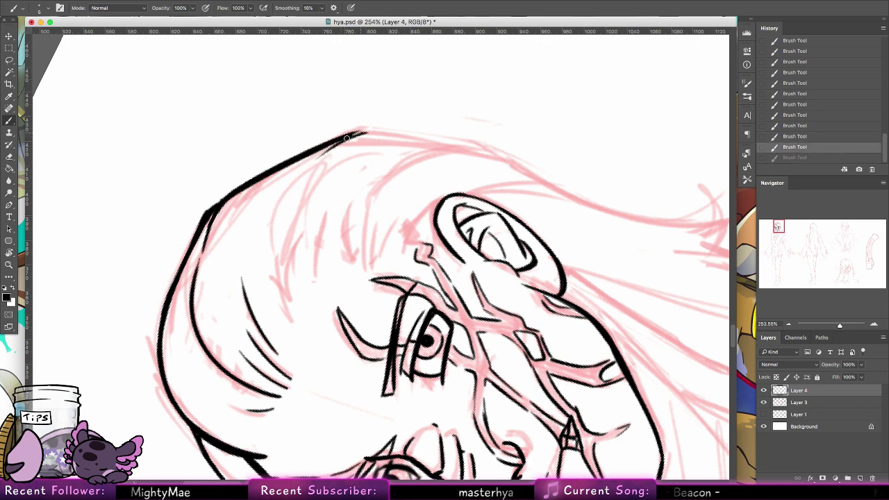
pyautogui.moveTo(356, 134)
pyautogui.mouseDown()
pyautogui.moveTo(279, 224)
pyautogui.moveTo(276, 265)
pyautogui.mouseUp()
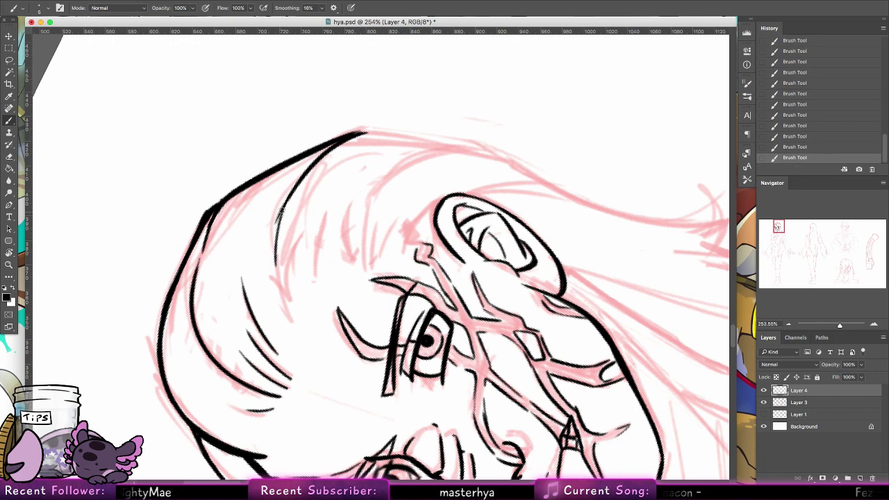
pyautogui.moveTo(282, 208); pyautogui.dragTo(276, 279)
pyautogui.moveTo(276, 226)
pyautogui.mouseDown()
pyautogui.moveTo(282, 300)
pyautogui.moveTo(302, 341)
pyautogui.mouseUp()
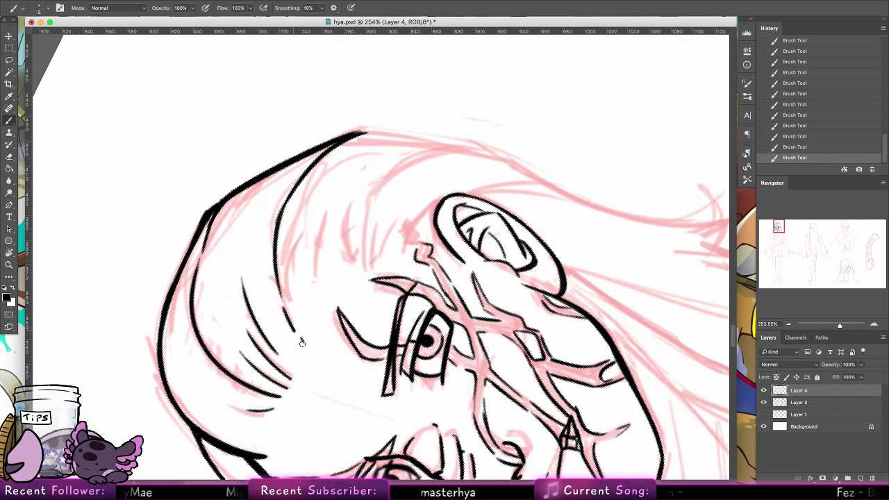
pyautogui.press('super+z')
pyautogui.moveTo(282, 303); pyautogui.dragTo(298, 331)
pyautogui.moveTo(287, 253); pyautogui.dragTo(300, 340)
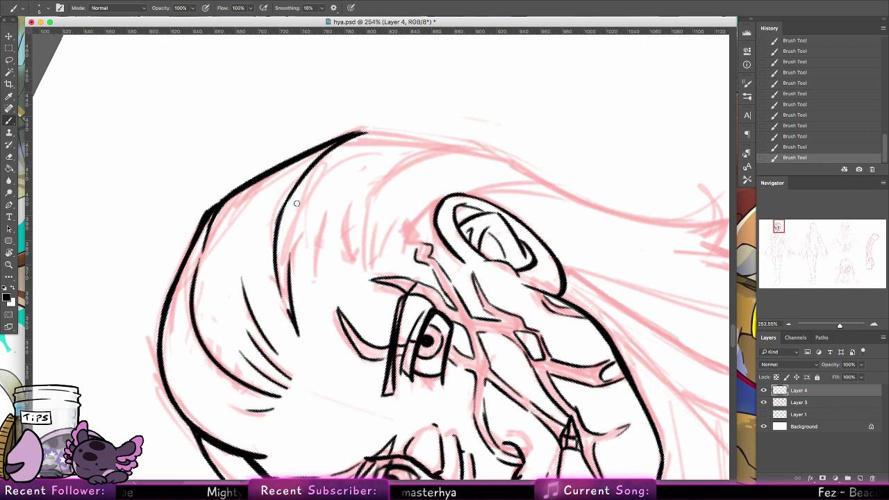
pyautogui.moveTo(323, 231); pyautogui.dragTo(311, 285)
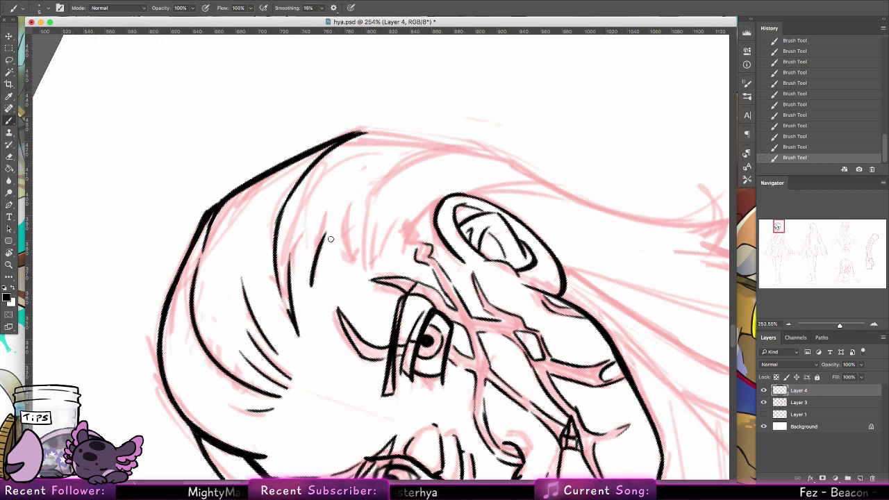
pyautogui.press('super+z')
pyautogui.moveTo(330, 212); pyautogui.dragTo(314, 282)
# Step: Sweep a long curved hair strand toward the ear and add another strand beside it
pyautogui.moveTo(362, 221); pyautogui.dragTo(360, 264)
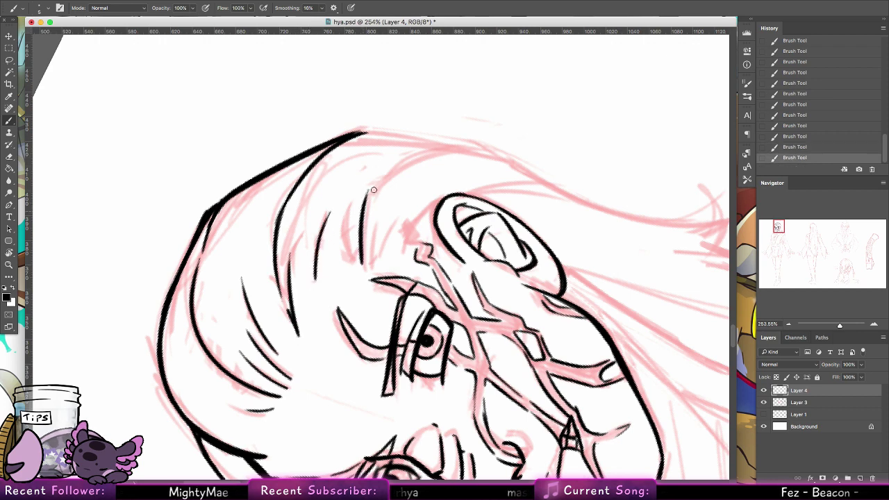
pyautogui.moveTo(364, 200)
pyautogui.mouseDown()
pyautogui.moveTo(488, 146)
pyautogui.moveTo(465, 147)
pyautogui.mouseUp()
pyautogui.moveTo(362, 240)
pyautogui.mouseDown()
pyautogui.moveTo(441, 152)
pyautogui.moveTo(366, 204)
pyautogui.moveTo(411, 164)
pyautogui.mouseUp()
pyautogui.press('super+z')
pyautogui.moveTo(366, 201); pyautogui.dragTo(419, 161)
pyautogui.press('super+z')
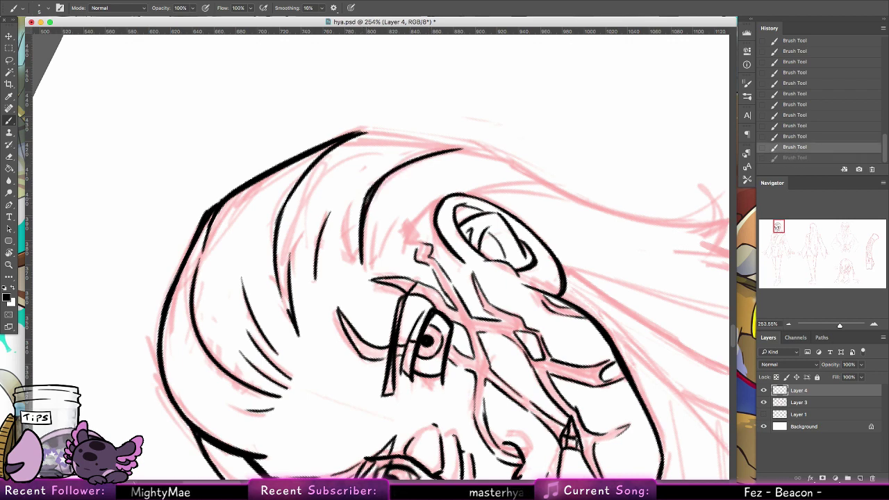
pyautogui.moveTo(367, 201); pyautogui.dragTo(419, 161)
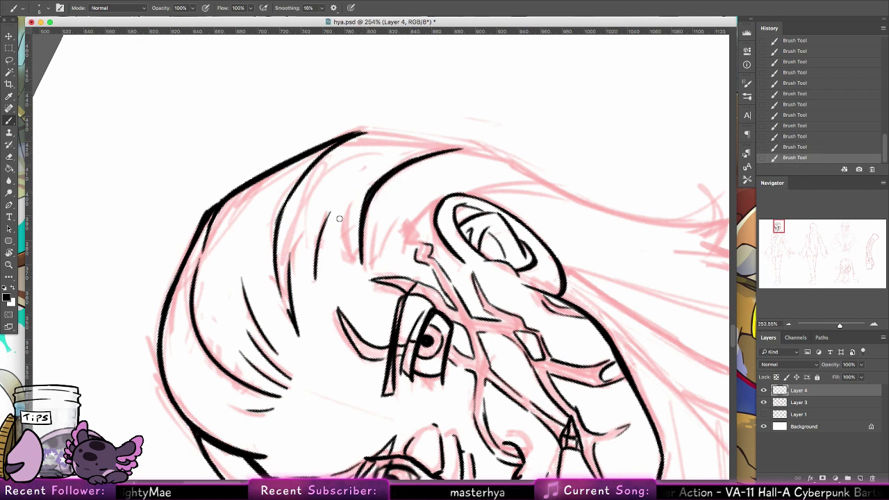
pyautogui.moveTo(354, 255); pyautogui.dragTo(349, 206)
# Step: Rotate the view about 100° counterclockwise and ink short hair strands near the ear
pyautogui.click(9, 252)
pyautogui.moveTo(76, 229); pyautogui.dragTo(198, 367)
pyautogui.click(9, 120)
pyautogui.moveTo(370, 221); pyautogui.dragTo(295, 299)
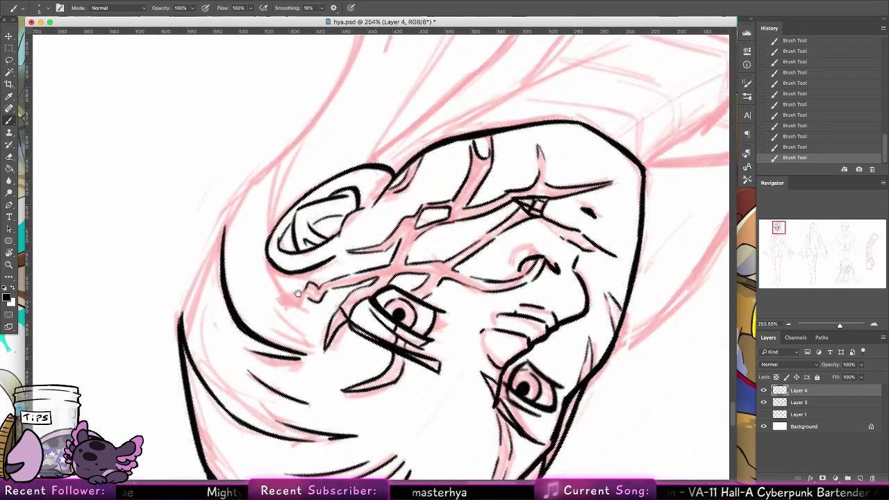
pyautogui.press('super+z')
pyautogui.moveTo(270, 326)
pyautogui.mouseDown()
pyautogui.moveTo(306, 344)
pyautogui.moveTo(279, 313)
pyautogui.mouseUp()
pyautogui.moveTo(272, 264); pyautogui.dragTo(302, 311)
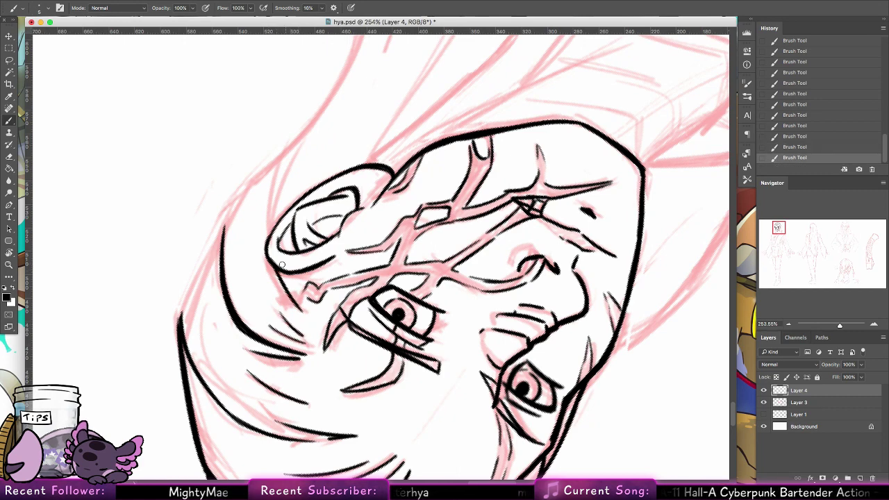
# Step: Ink a rising hair strand and extend the left hair curve
pyautogui.moveTo(271, 241); pyautogui.dragTo(294, 140)
pyautogui.moveTo(270, 215)
pyautogui.mouseDown()
pyautogui.moveTo(299, 134)
pyautogui.moveTo(294, 141)
pyautogui.mouseUp()
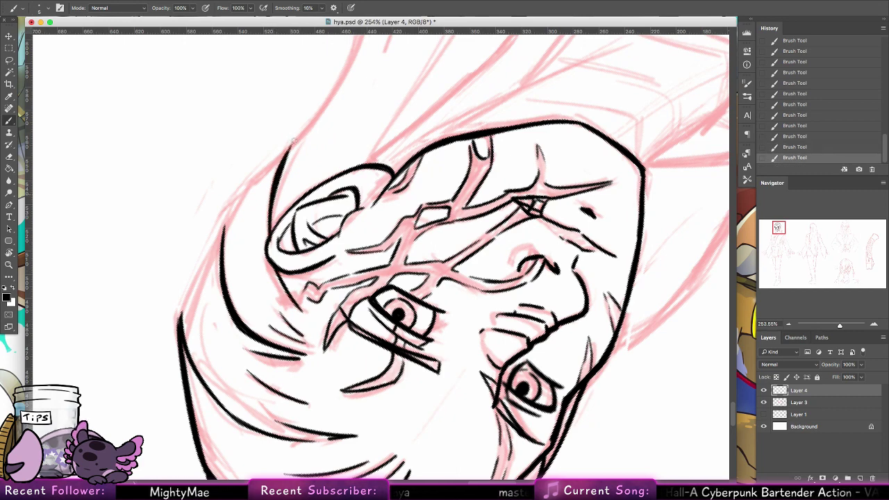
pyautogui.moveTo(259, 182)
pyautogui.mouseDown()
pyautogui.moveTo(225, 240)
pyautogui.moveTo(285, 154)
pyautogui.mouseUp()
pyautogui.moveTo(240, 196)
pyautogui.mouseDown()
pyautogui.moveTo(285, 151)
pyautogui.moveTo(231, 206)
pyautogui.moveTo(269, 169)
pyautogui.moveTo(223, 241)
pyautogui.moveTo(254, 179)
pyautogui.moveTo(220, 232)
pyautogui.moveTo(228, 224)
pyautogui.moveTo(189, 301)
pyautogui.mouseUp()
pyautogui.moveTo(221, 235)
pyautogui.mouseDown()
pyautogui.moveTo(179, 319)
pyautogui.moveTo(224, 234)
pyautogui.mouseUp()
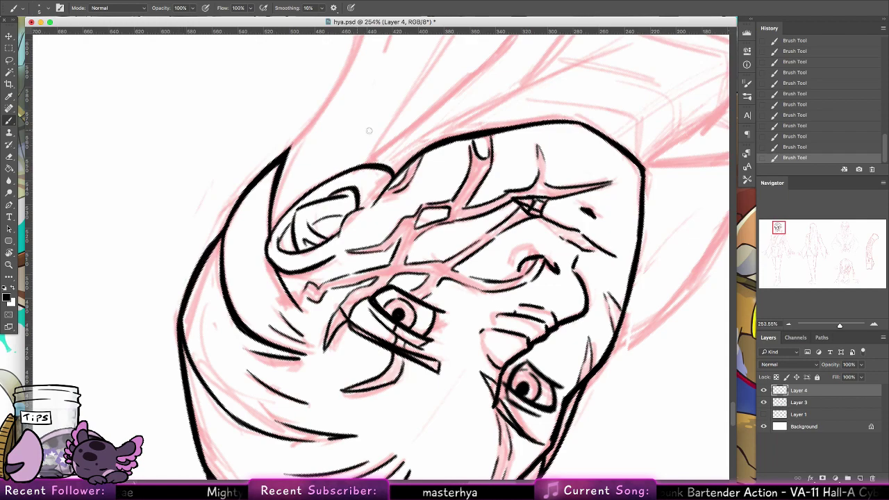
# Step: Draw both sides of the pointed hair spike up to its tip
pyautogui.moveTo(327, 209)
pyautogui.mouseDown()
pyautogui.moveTo(204, 297)
pyautogui.moveTo(164, 358)
pyautogui.mouseUp()
pyautogui.moveTo(123, 303)
pyautogui.mouseDown()
pyautogui.moveTo(174, 232)
pyautogui.moveTo(191, 100)
pyautogui.moveTo(213, 142)
pyautogui.moveTo(217, 183)
pyautogui.mouseUp()
pyautogui.hotkey('ctrl', 'z')
pyautogui.moveTo(192, 100); pyautogui.dragTo(217, 184)
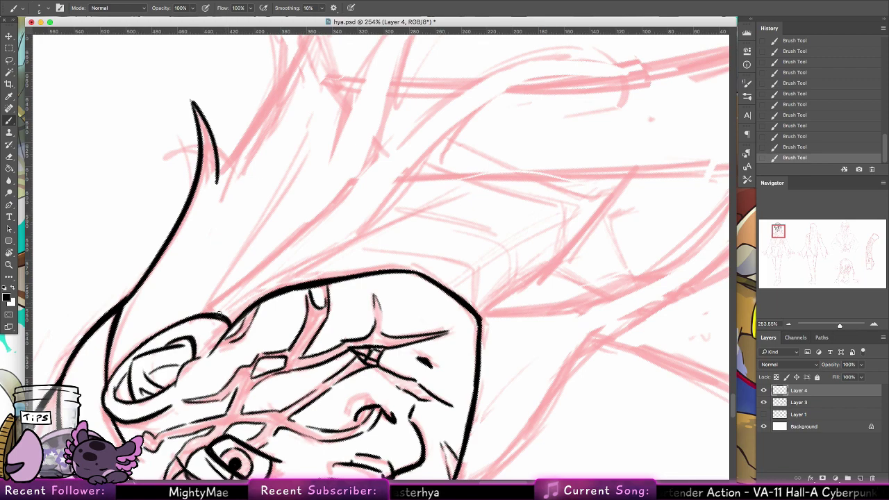
# Step: Reset the canvas rotation and ink long hair strands from the jaw down the neck, ending in a curl
pyautogui.doubleClick(9, 254)
pyautogui.click(9, 132)
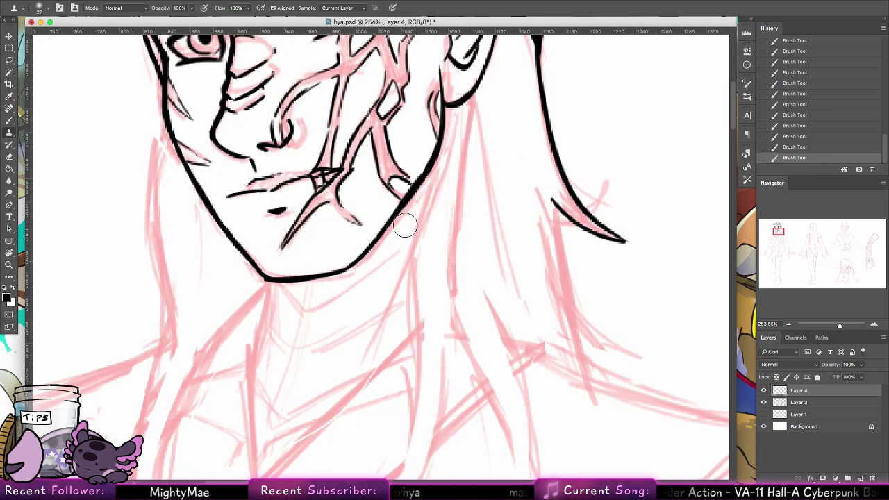
pyautogui.click(9, 121)
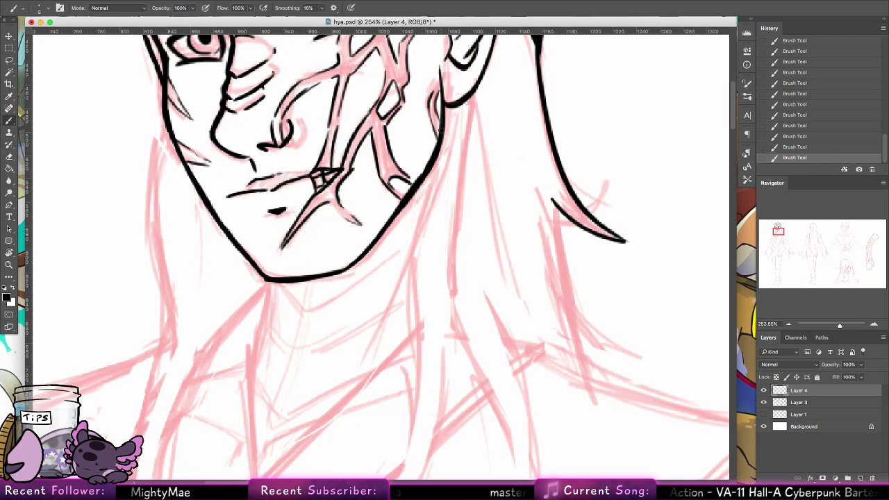
pyautogui.moveTo(444, 128); pyautogui.dragTo(369, 334)
pyautogui.hotkey('ctrl', 'z')
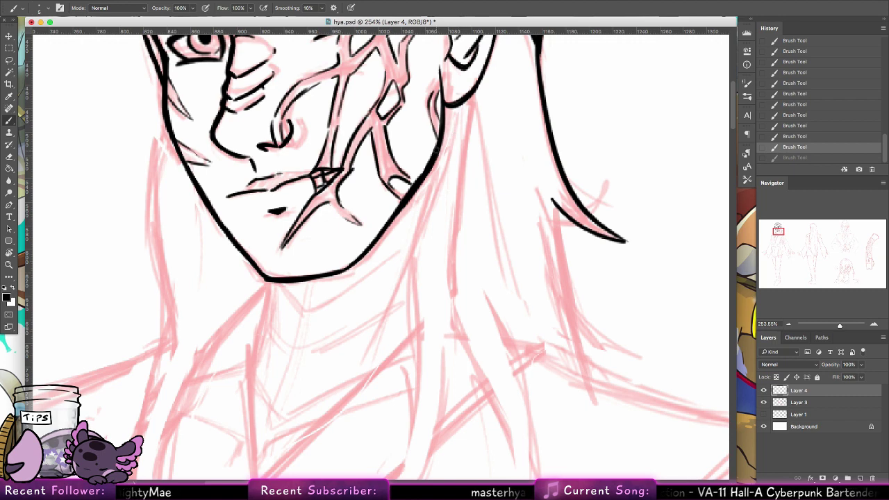
pyautogui.moveTo(438, 150)
pyautogui.mouseDown()
pyautogui.moveTo(409, 377)
pyautogui.moveTo(417, 406)
pyautogui.mouseUp()
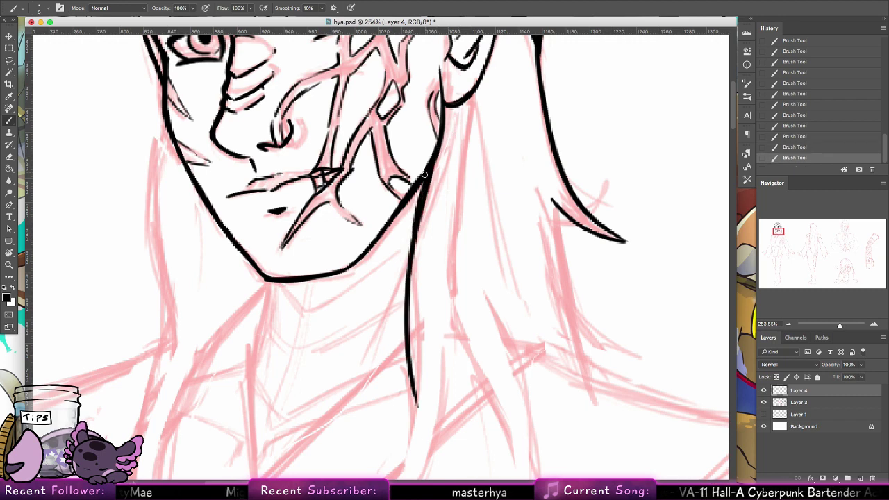
pyautogui.moveTo(424, 175); pyautogui.dragTo(409, 281)
pyautogui.moveTo(468, 103); pyautogui.dragTo(460, 391)
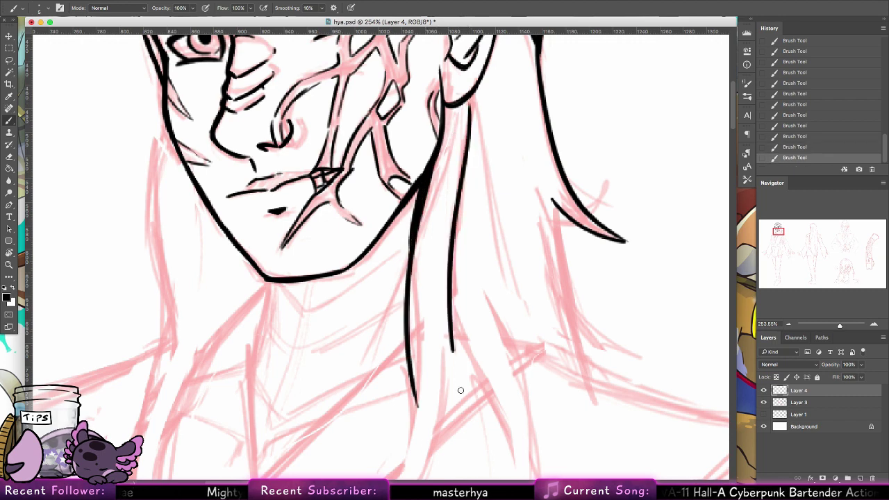
pyautogui.hotkey('ctrl', 'z')
pyautogui.moveTo(469, 104)
pyautogui.mouseDown()
pyautogui.moveTo(450, 295)
pyautogui.moveTo(487, 212)
pyautogui.moveTo(409, 154)
pyautogui.moveTo(341, 187)
pyautogui.moveTo(323, 245)
pyautogui.moveTo(325, 134)
pyautogui.moveTo(256, 282)
pyautogui.moveTo(321, 304)
pyautogui.moveTo(366, 135)
pyautogui.mouseUp()
# Step: Redraw the curved strand up from the hook, then ink a second line meeting its tip by the shoulder
pyautogui.hotkey('ctrl', 'z')
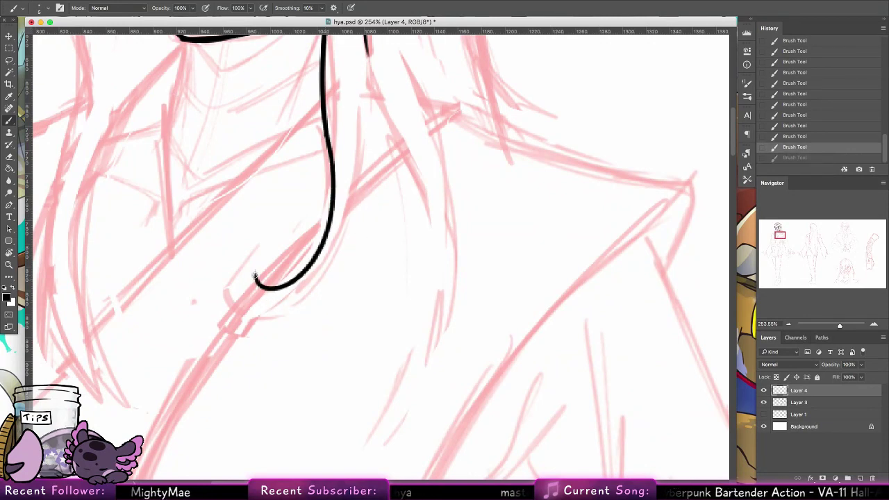
pyautogui.moveTo(254, 277)
pyautogui.mouseDown()
pyautogui.moveTo(375, 159)
pyautogui.moveTo(368, 107)
pyautogui.mouseUp()
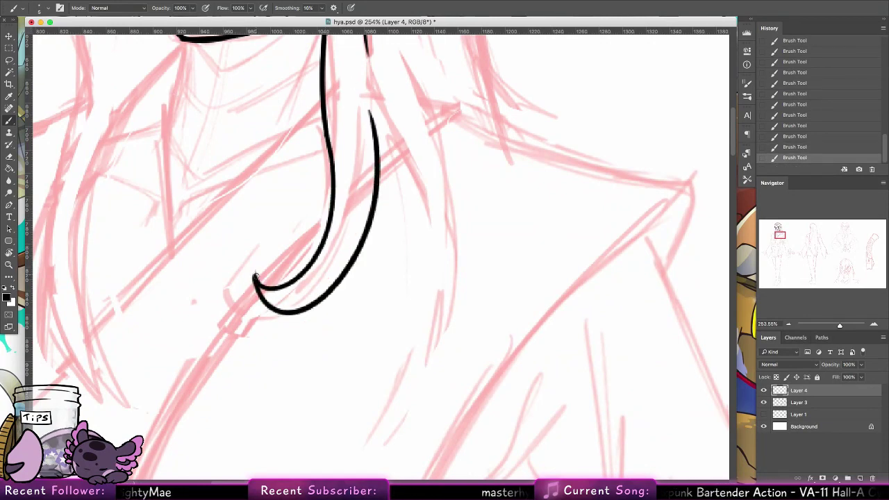
pyautogui.moveTo(392, 260); pyautogui.dragTo(140, 321)
pyautogui.moveTo(122, 165); pyautogui.dragTo(149, 291)
pyautogui.hotkey('ctrl', 'z')
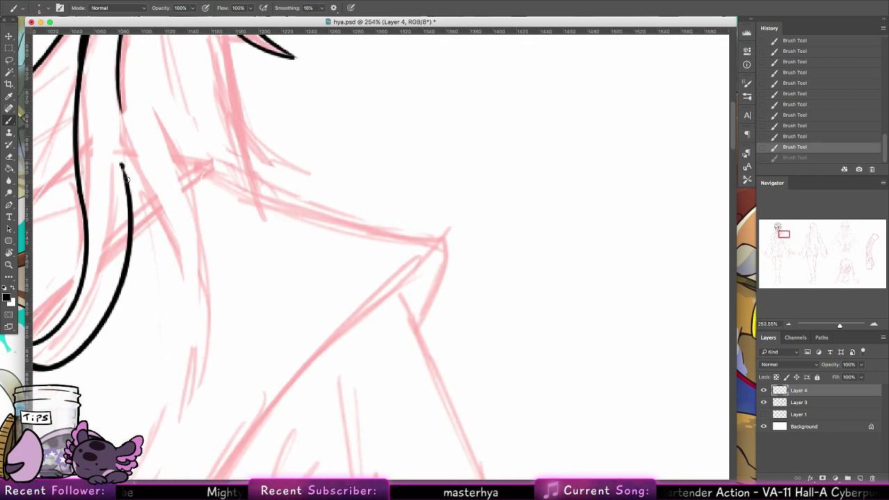
pyautogui.moveTo(122, 165)
pyautogui.mouseDown()
pyautogui.moveTo(271, 316)
pyautogui.moveTo(160, 89)
pyautogui.mouseUp()
pyautogui.hotkey('ctrl', 'z')
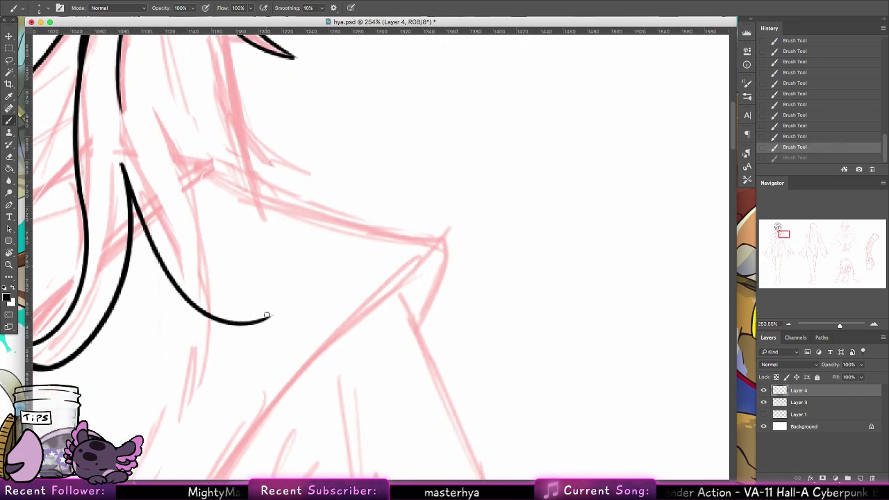
pyautogui.moveTo(270, 316)
pyautogui.mouseDown()
pyautogui.moveTo(168, 216)
pyautogui.moveTo(159, 119)
pyautogui.mouseUp()
# Step: Ink further pointed hair strands lower down and thicken the hair line with extra passes
pyautogui.moveTo(201, 278); pyautogui.dragTo(172, 39)
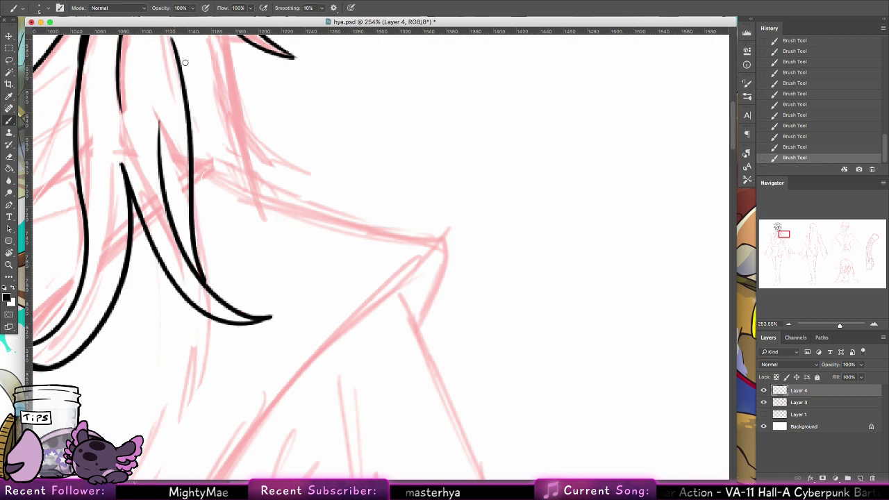
pyautogui.hotkey('ctrl', 'z')
pyautogui.moveTo(203, 281); pyautogui.dragTo(166, 43)
pyautogui.moveTo(239, 265)
pyautogui.mouseDown()
pyautogui.moveTo(224, 363)
pyautogui.moveTo(212, 281)
pyautogui.mouseUp()
pyautogui.hotkey('ctrl', 'z')
pyautogui.moveTo(196, 368); pyautogui.dragTo(133, 110)
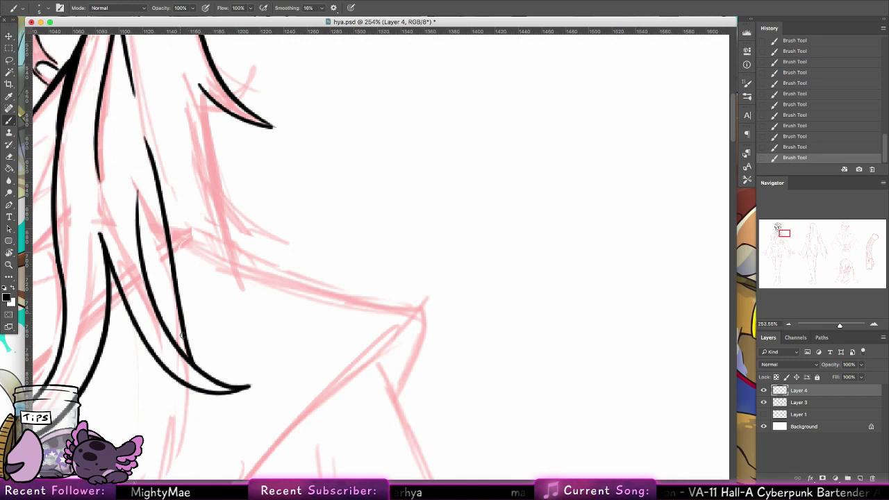
pyautogui.moveTo(181, 339); pyautogui.dragTo(177, 282)
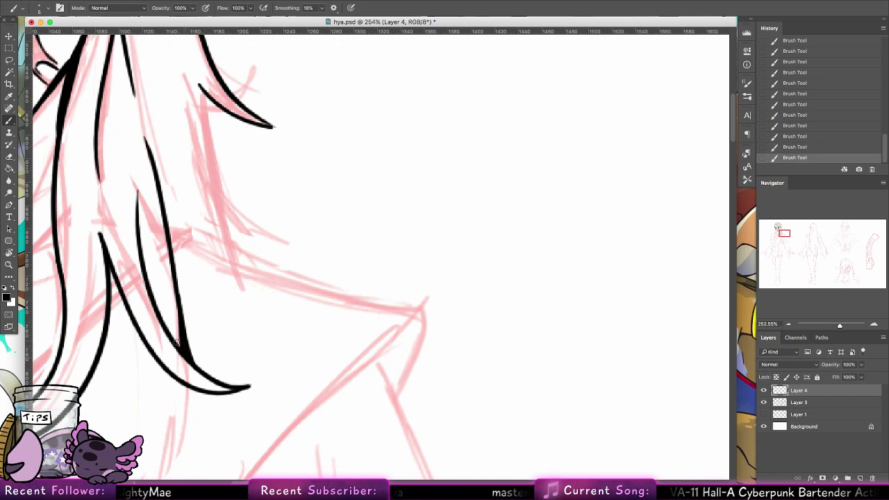
pyautogui.moveTo(108, 269); pyautogui.dragTo(137, 338)
pyautogui.moveTo(115, 286); pyautogui.dragTo(157, 362)
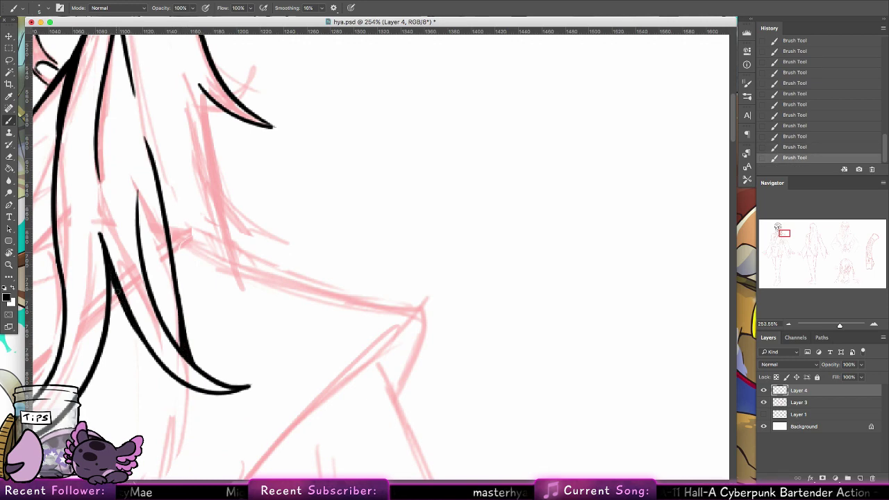
pyautogui.moveTo(169, 229); pyautogui.dragTo(361, 311)
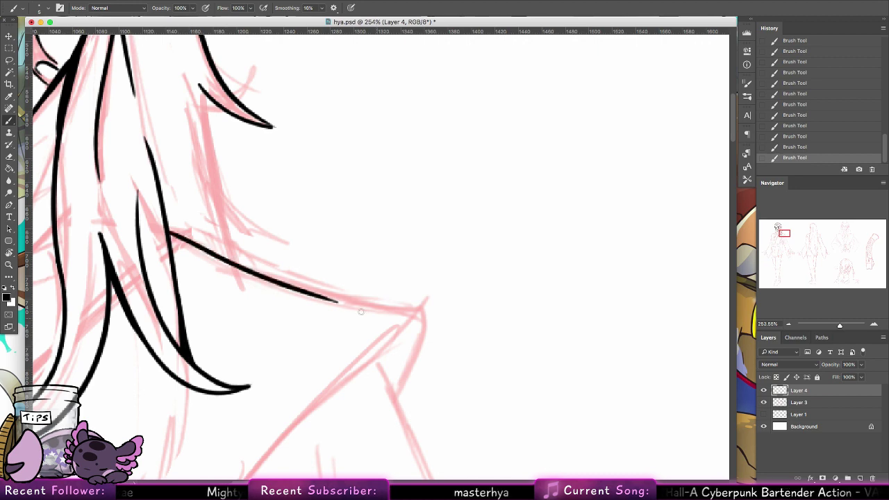
pyautogui.press('super+z')
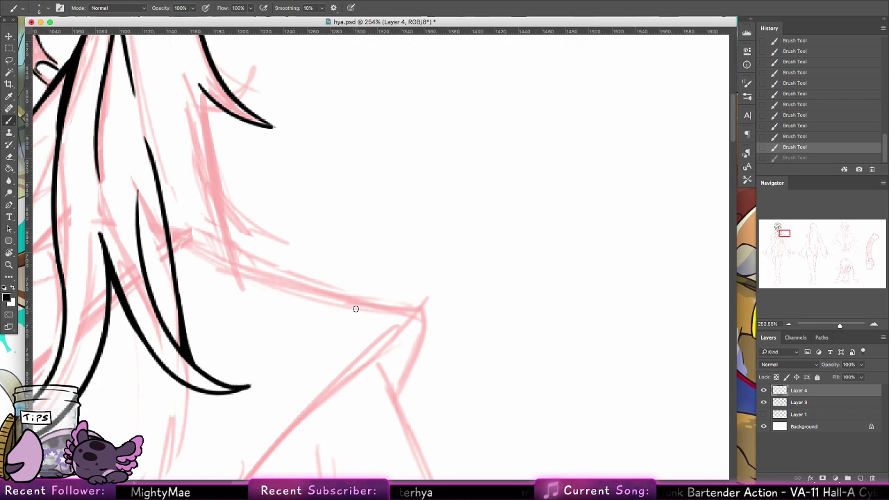
# Step: Ink a long hair strand running down past the shoulder, then rotate the canvas sideways
pyautogui.scroll(5, 312, 181)
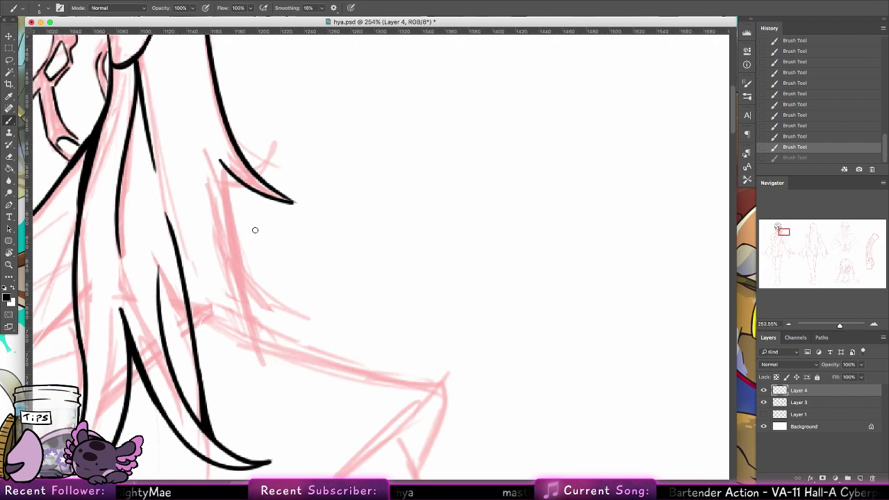
pyautogui.moveTo(225, 168); pyautogui.dragTo(251, 323)
pyautogui.moveTo(227, 174); pyautogui.dragTo(249, 311)
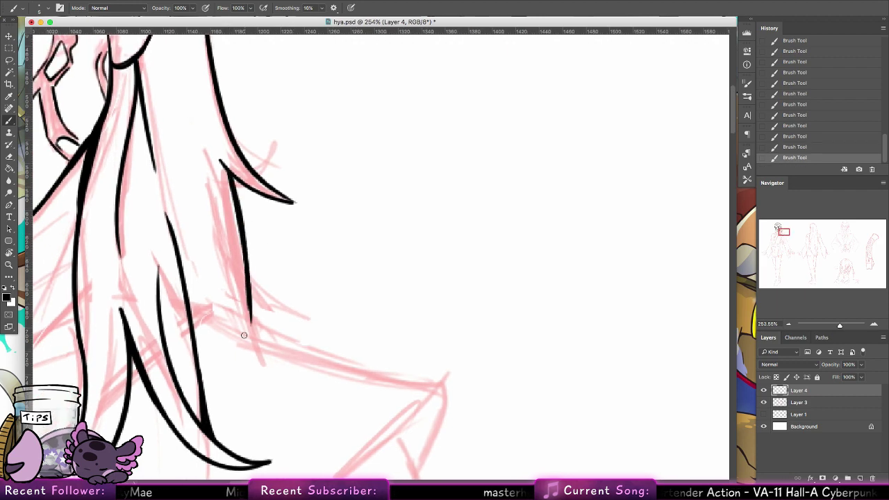
pyautogui.hotkey('ctrl', 'z')
pyautogui.moveTo(229, 173)
pyautogui.mouseDown()
pyautogui.moveTo(250, 310)
pyautogui.moveTo(250, 341)
pyautogui.mouseUp()
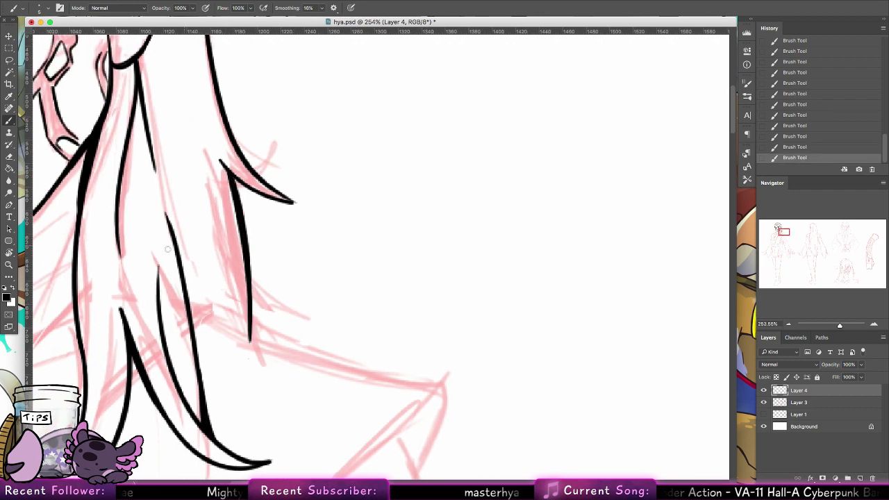
pyautogui.press('r')
pyautogui.moveTo(167, 249); pyautogui.dragTo(280, 447)
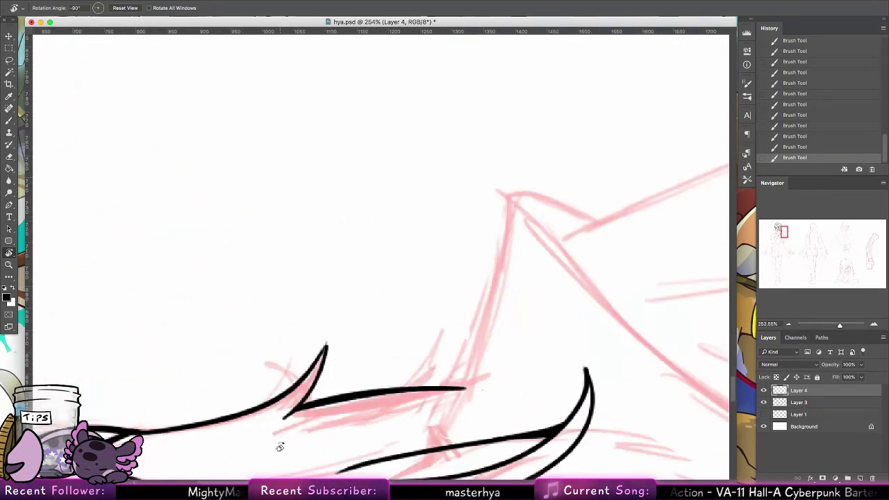
# Step: Draw the long shoulder edge from the lower hair strands up to the sketch's peak, retrying a tapered robe-edge stroke
pyautogui.click(9, 120)
pyautogui.moveTo(446, 295); pyautogui.dragTo(223, 252)
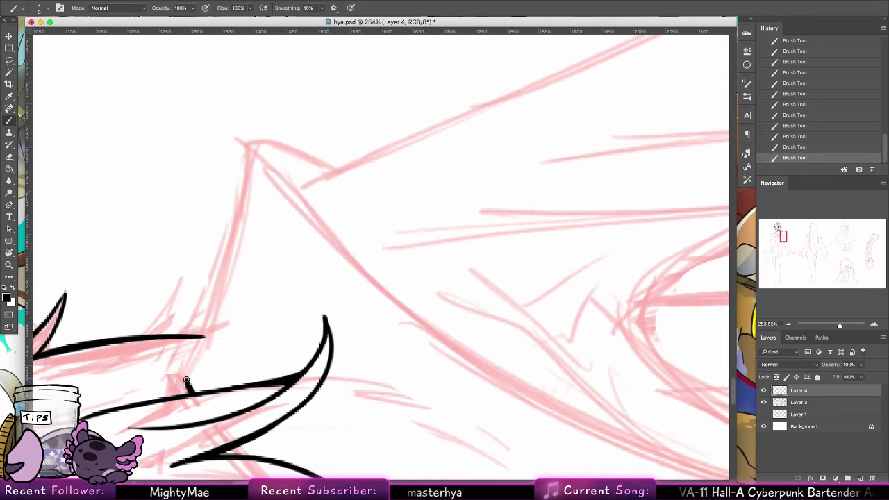
pyautogui.moveTo(188, 385); pyautogui.dragTo(231, 229)
pyautogui.moveTo(234, 176); pyautogui.dragTo(236, 169)
pyautogui.press('super+z')
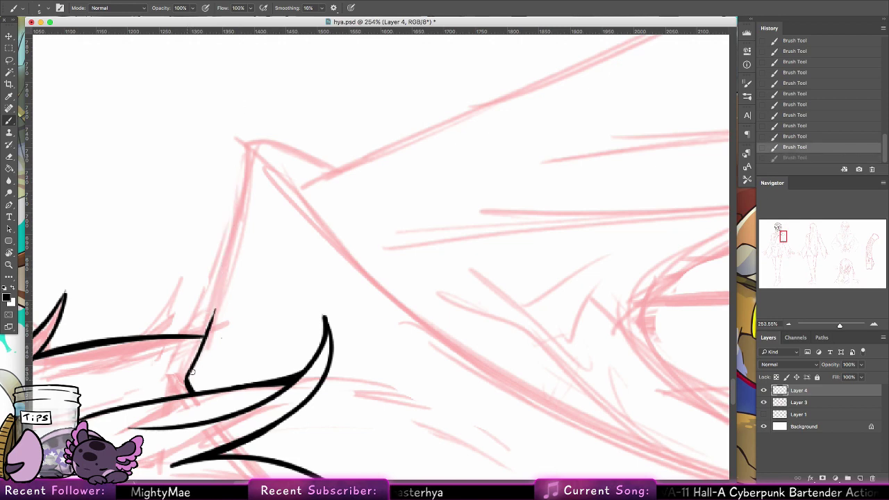
pyautogui.moveTo(190, 380)
pyautogui.mouseDown()
pyautogui.moveTo(244, 134)
pyautogui.moveTo(239, 229)
pyautogui.mouseUp()
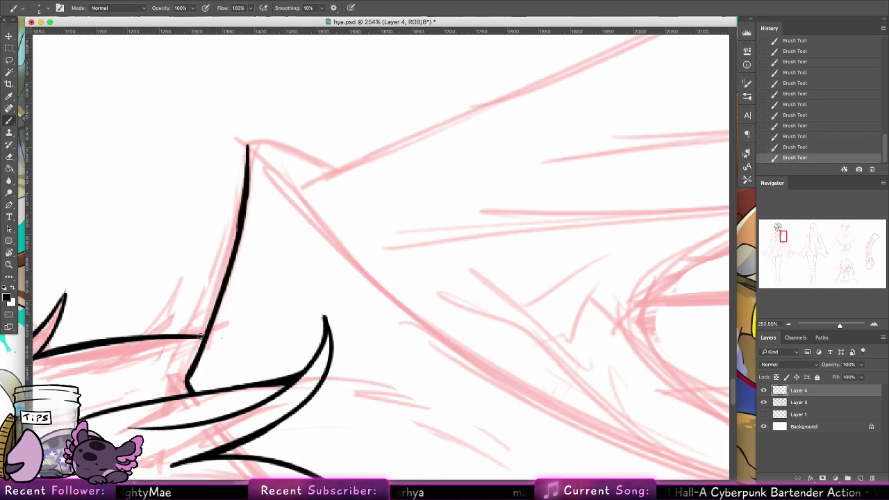
pyautogui.moveTo(201, 337)
pyautogui.mouseDown()
pyautogui.moveTo(125, 329)
pyautogui.moveTo(107, 338)
pyautogui.mouseUp()
pyautogui.press('super+z')
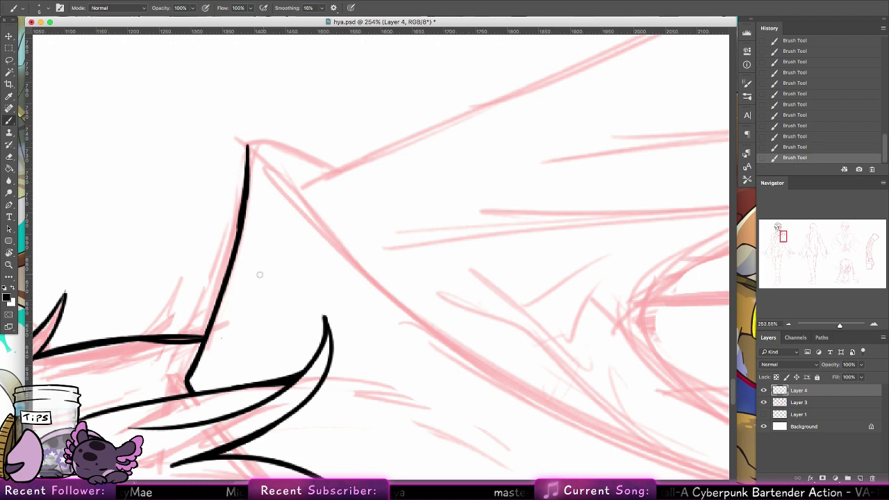
pyautogui.press('super+z')
pyautogui.moveTo(191, 336)
pyautogui.mouseDown()
pyautogui.moveTo(124, 339)
pyautogui.moveTo(198, 337)
pyautogui.mouseUp()
pyautogui.press('super+z')
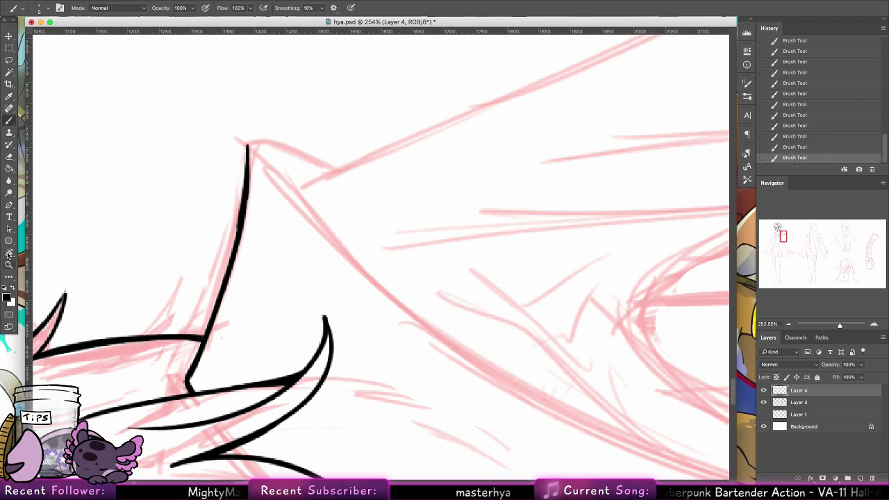
pyautogui.doubleClick(9, 253)
pyautogui.click(8, 264)
pyautogui.moveTo(408, 214); pyautogui.dragTo(391, 175)
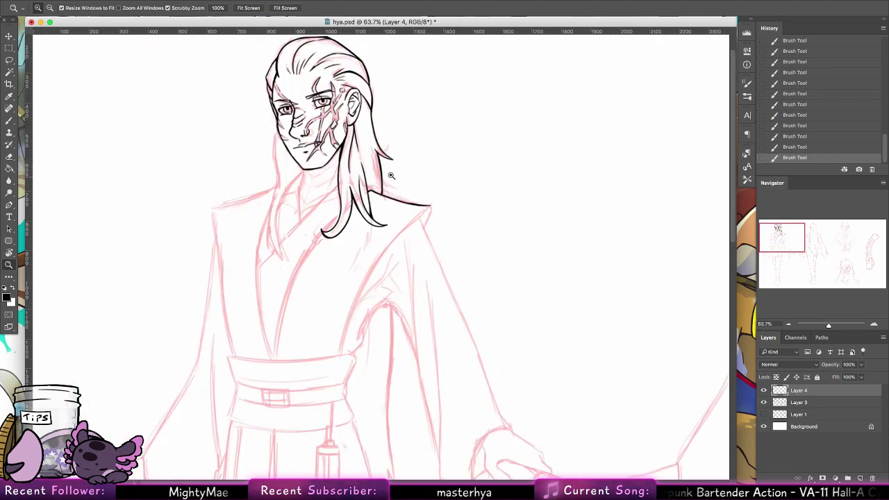
pyautogui.moveTo(298, 147); pyautogui.dragTo(315, 153)
pyautogui.click(8, 120)
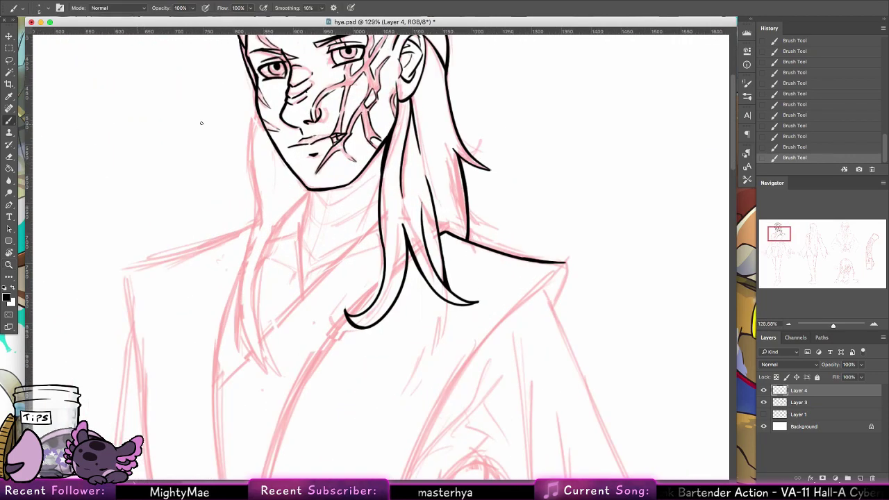
pyautogui.moveTo(406, 239)
pyautogui.mouseDown()
pyautogui.moveTo(376, 296)
pyautogui.moveTo(363, 375)
pyautogui.mouseUp()
pyautogui.press('z')
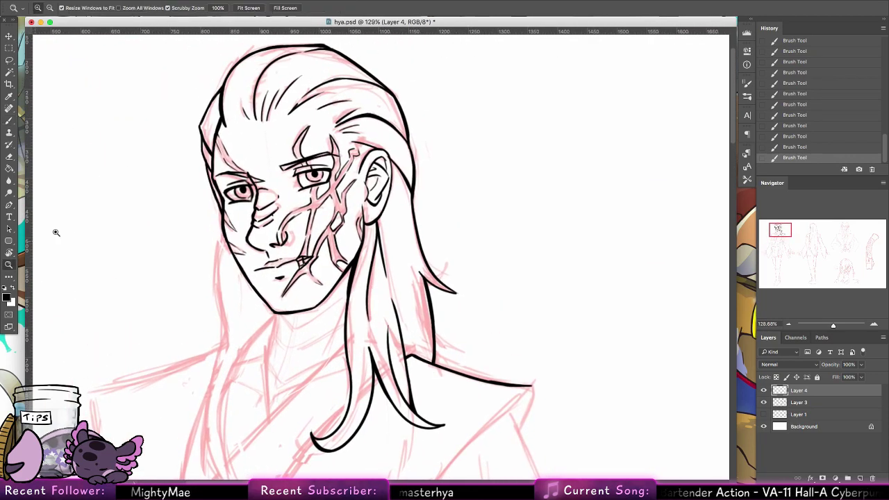
pyautogui.moveTo(488, 211); pyautogui.dragTo(456, 206)
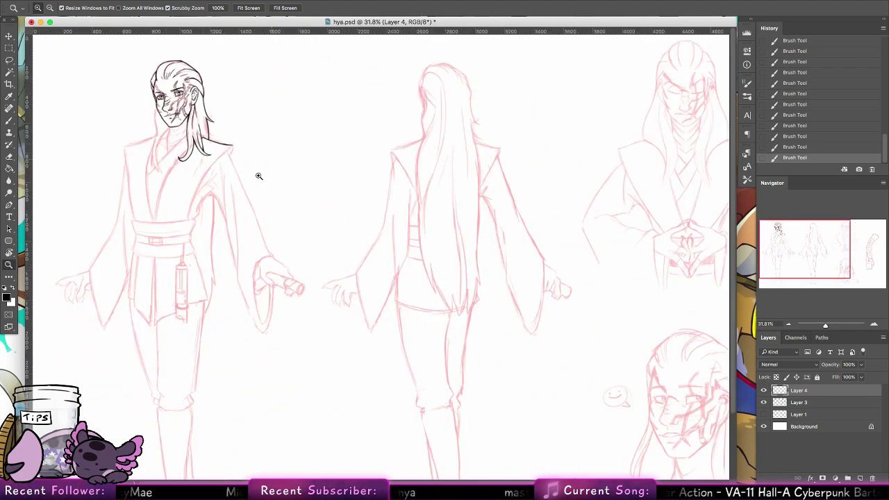
pyautogui.moveTo(254, 175); pyautogui.dragTo(13, 255)
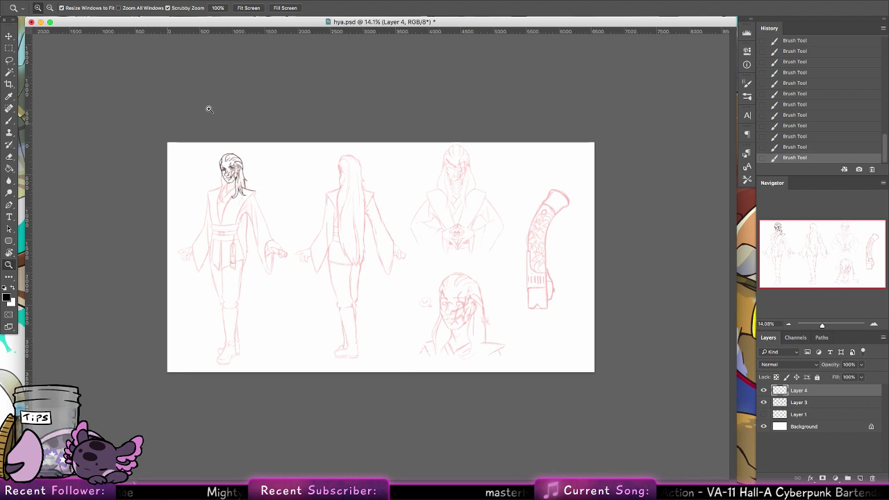
pyautogui.click(221, 7)
pyautogui.moveTo(817, 246); pyautogui.dragTo(767, 219)
pyautogui.moveTo(559, 306); pyautogui.dragTo(422, 267)
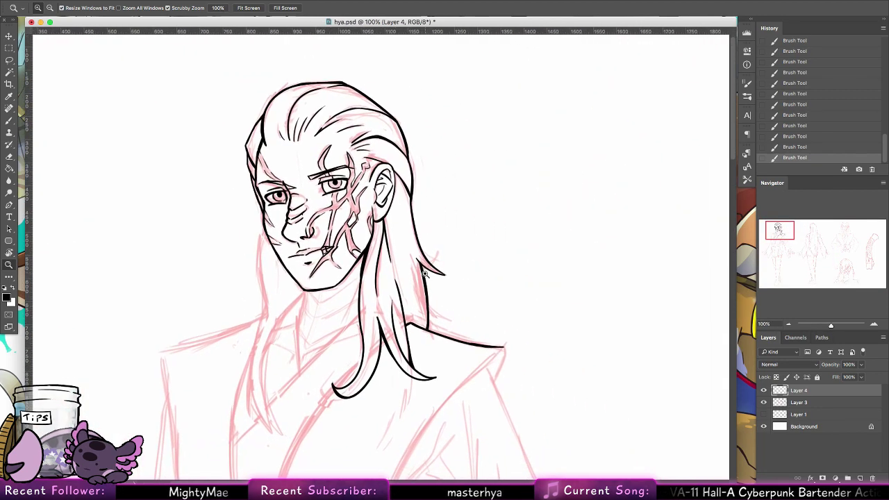
pyautogui.moveTo(348, 347); pyautogui.dragTo(366, 343)
pyautogui.click(12, 119)
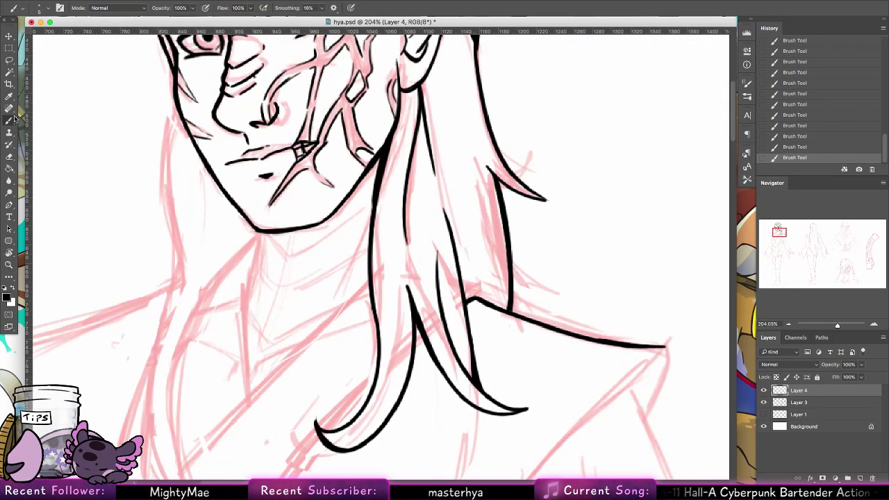
pyautogui.moveTo(258, 232); pyautogui.dragTo(256, 278)
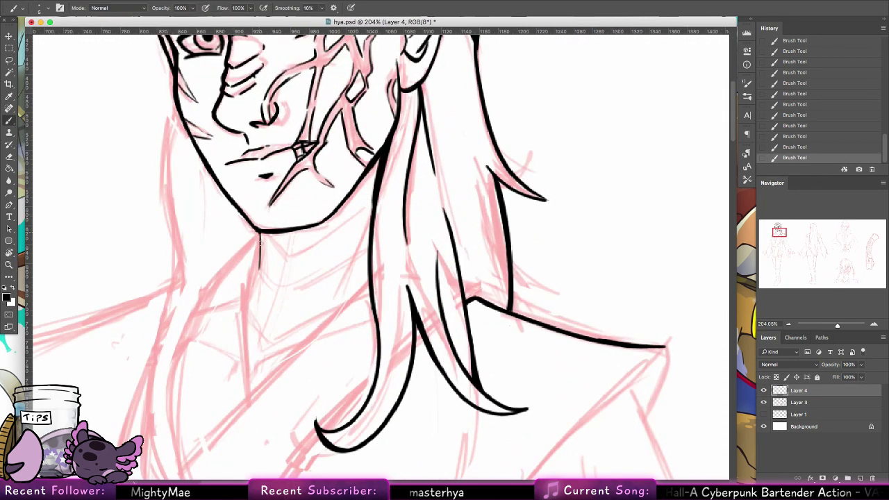
pyautogui.moveTo(260, 235); pyautogui.dragTo(247, 315)
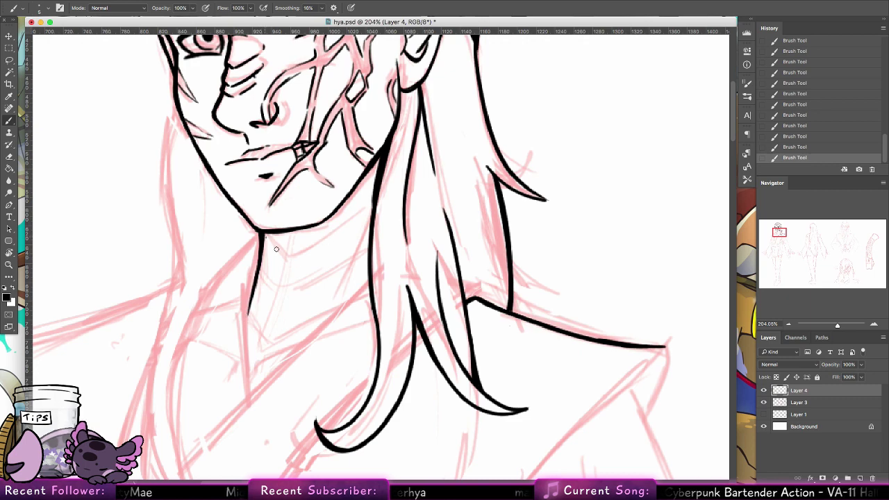
pyautogui.hotkey('ctrl', 'z')
pyautogui.moveTo(264, 236)
pyautogui.mouseDown()
pyautogui.moveTo(283, 258)
pyautogui.moveTo(345, 234)
pyautogui.mouseUp()
pyautogui.hotkey('ctrl', 'z')
pyautogui.moveTo(262, 240)
pyautogui.mouseDown()
pyautogui.moveTo(330, 240)
pyautogui.moveTo(295, 254)
pyautogui.mouseUp()
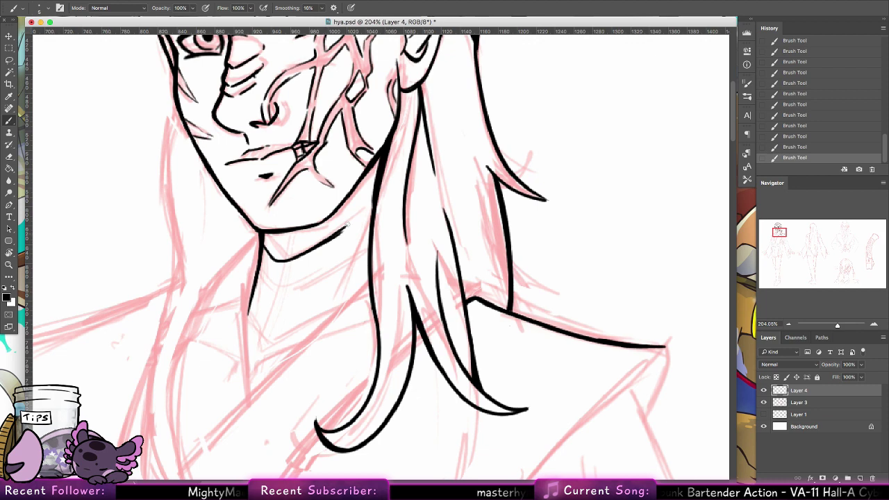
pyautogui.click(148, 65)
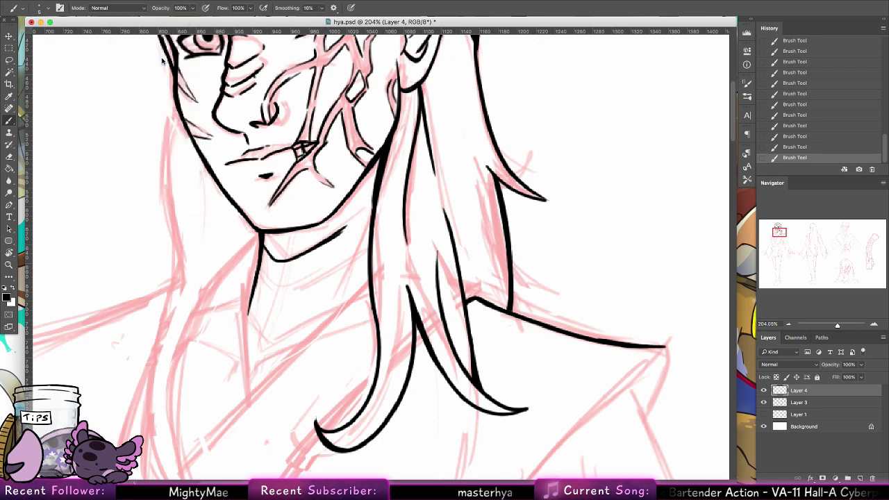
pyautogui.click(397, 276)
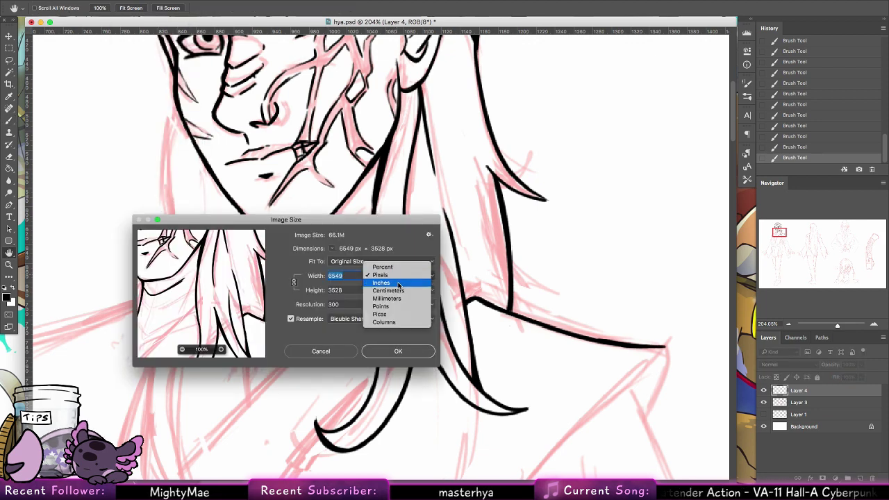
pyautogui.click(401, 286)
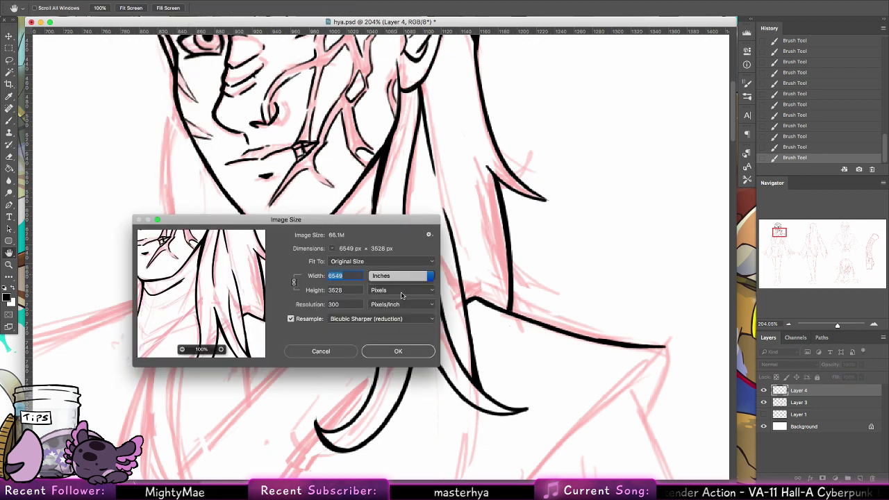
pyautogui.click(342, 352)
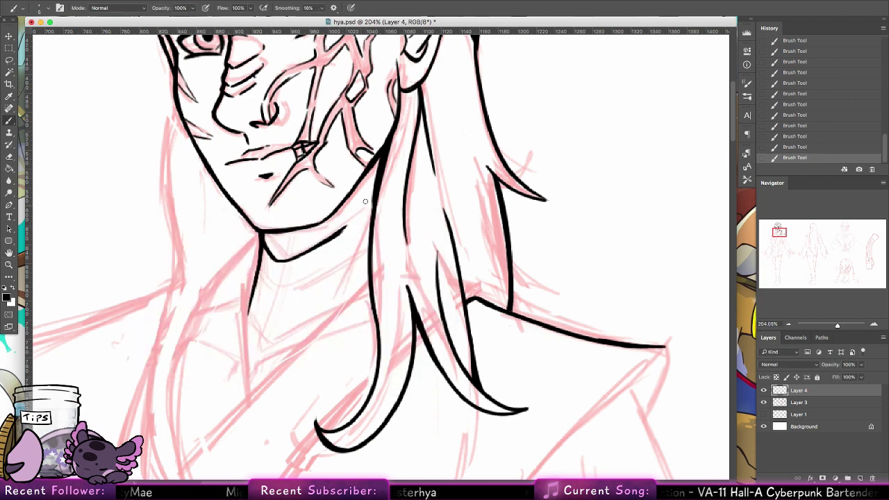
# Step: Ink the hair strand toward the shoulder and redraw the curved neck line under the chin
pyautogui.moveTo(373, 197); pyautogui.dragTo(331, 286)
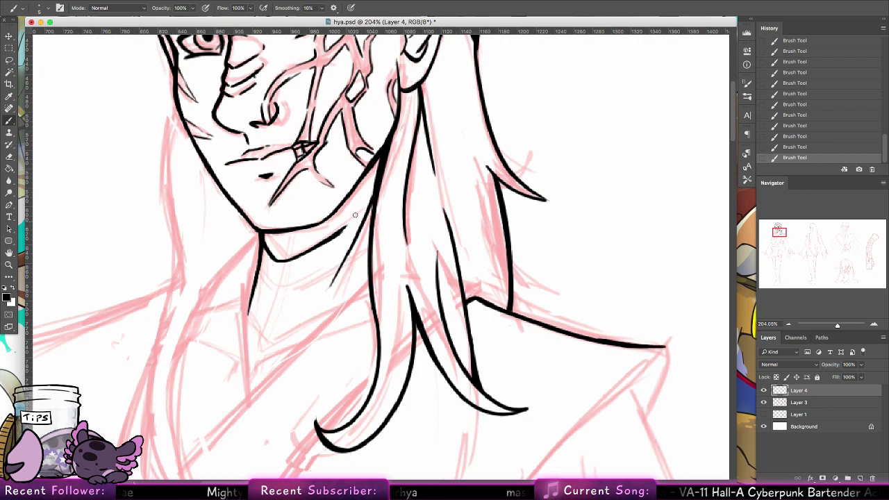
pyautogui.moveTo(257, 277)
pyautogui.mouseDown()
pyautogui.moveTo(316, 282)
pyautogui.moveTo(329, 272)
pyautogui.moveTo(319, 281)
pyautogui.mouseUp()
pyautogui.press('alt+super+z')
pyautogui.press('alt+super+z')
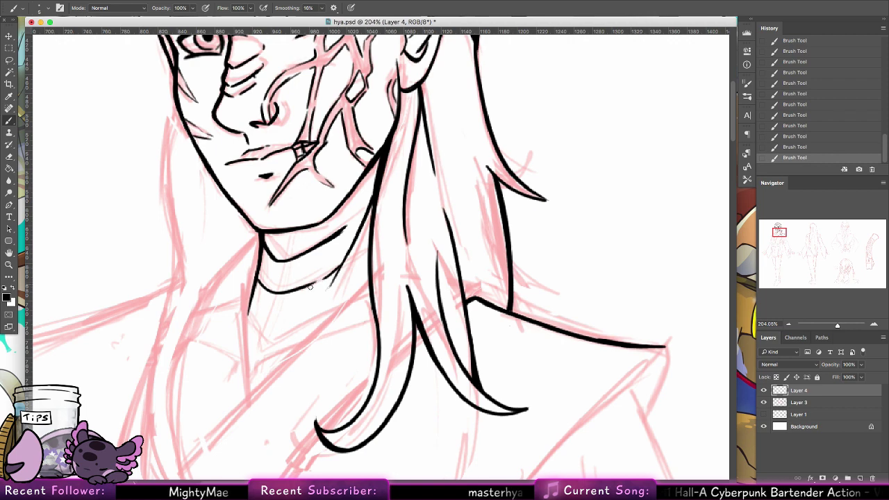
pyautogui.moveTo(252, 316)
pyautogui.mouseDown()
pyautogui.moveTo(265, 337)
pyautogui.moveTo(293, 327)
pyautogui.mouseUp()
pyautogui.press('alt+super+z')
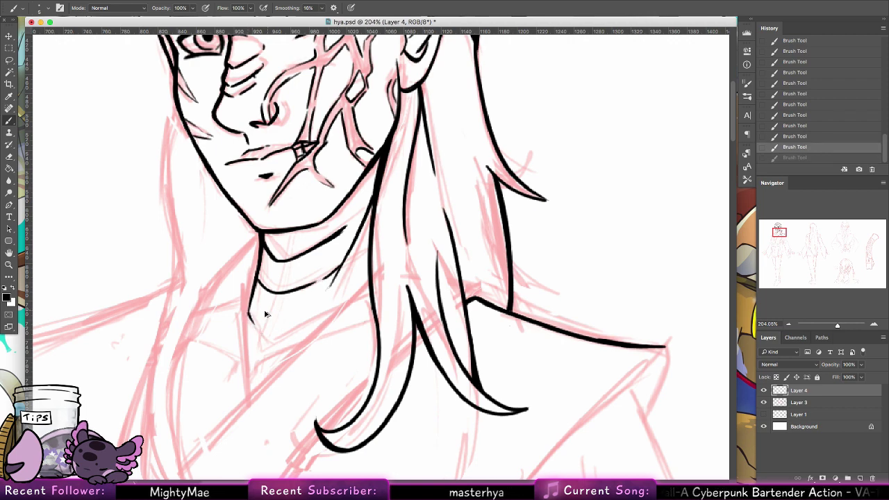
pyautogui.press('alt+super+z')
pyautogui.moveTo(248, 308)
pyautogui.mouseDown()
pyautogui.moveTo(260, 320)
pyautogui.moveTo(310, 310)
pyautogui.mouseUp()
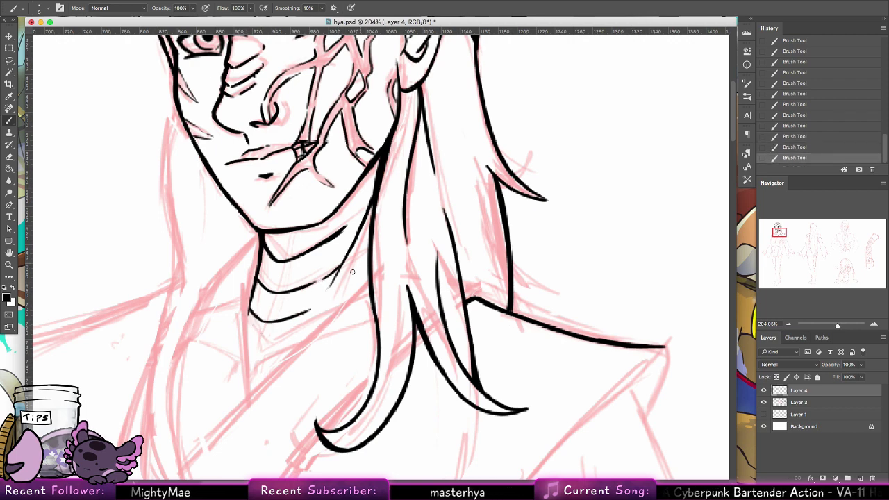
# Step: Ink the long diagonal collar line across the chest, thickening its upper end
pyautogui.moveTo(267, 287); pyautogui.dragTo(306, 202)
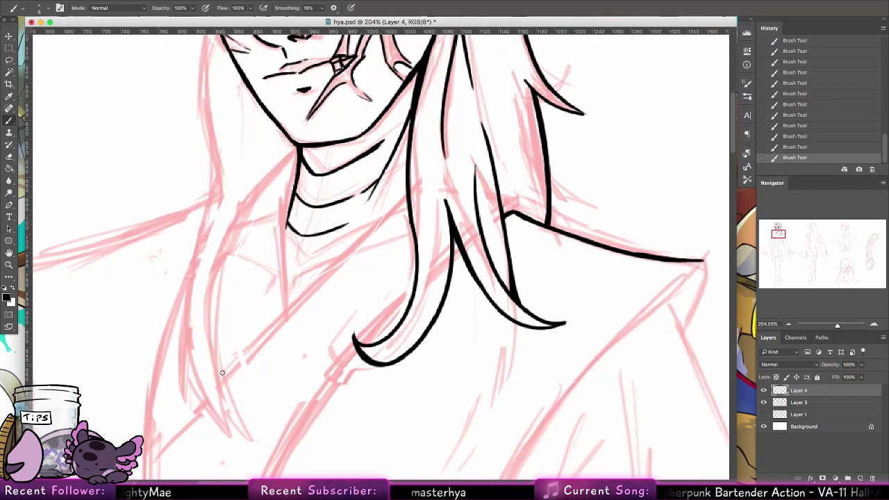
pyautogui.moveTo(222, 372)
pyautogui.mouseDown()
pyautogui.moveTo(393, 205)
pyautogui.moveTo(373, 225)
pyautogui.mouseUp()
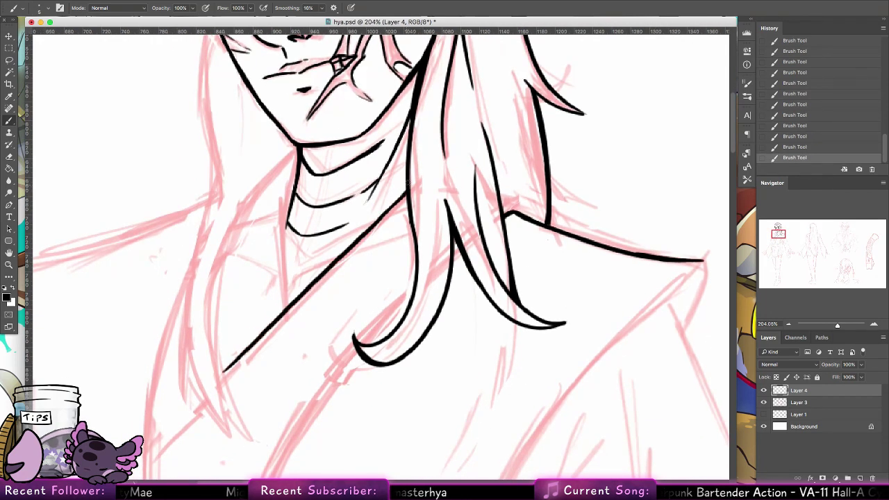
pyautogui.moveTo(408, 185); pyautogui.dragTo(345, 255)
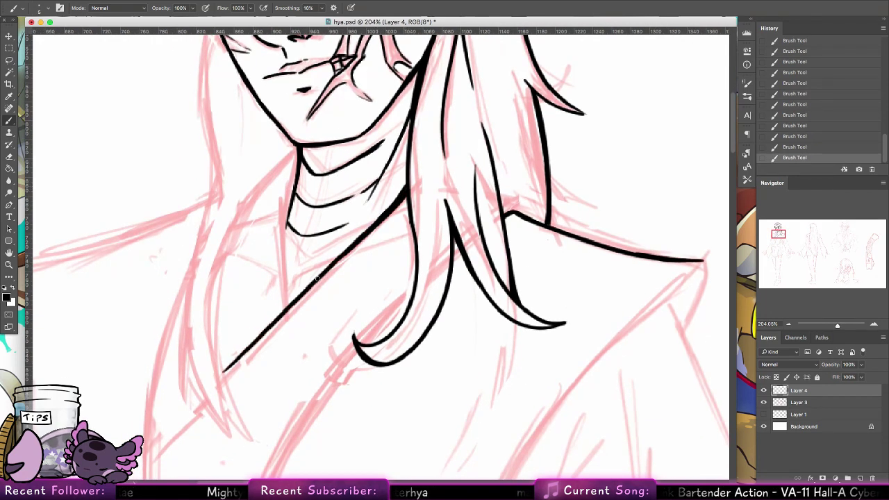
# Step: Ink and darken the vertical line beside the neck on the left
pyautogui.moveTo(284, 208); pyautogui.dragTo(288, 299)
pyautogui.moveTo(284, 230); pyautogui.dragTo(288, 305)
pyautogui.moveTo(285, 263); pyautogui.dragTo(287, 311)
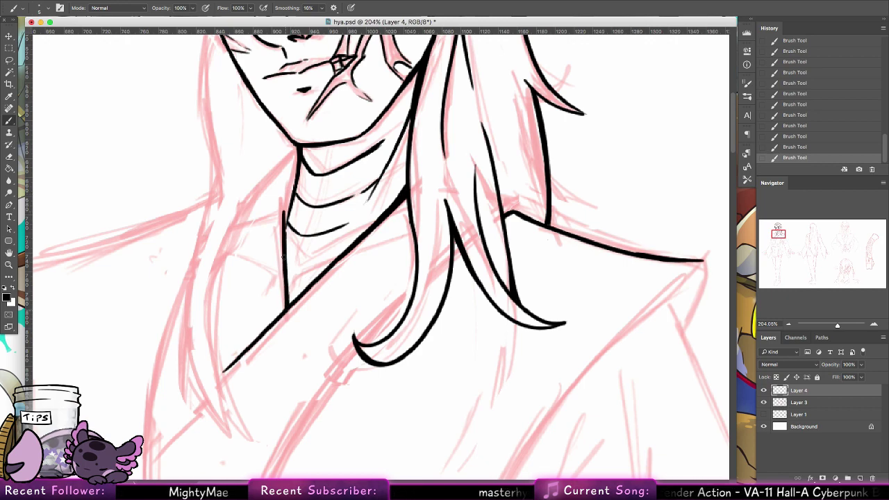
pyautogui.moveTo(287, 280); pyautogui.dragTo(288, 303)
pyautogui.moveTo(285, 232); pyautogui.dragTo(287, 302)
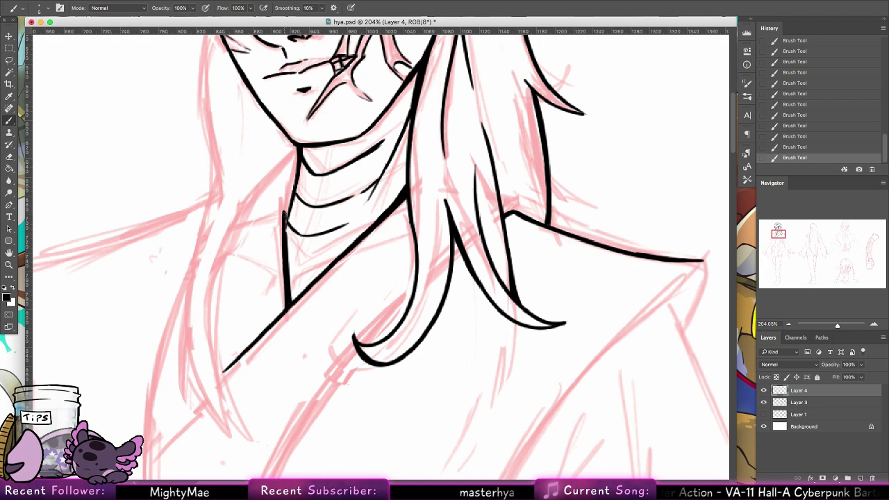
pyautogui.moveTo(284, 211); pyautogui.dragTo(283, 236)
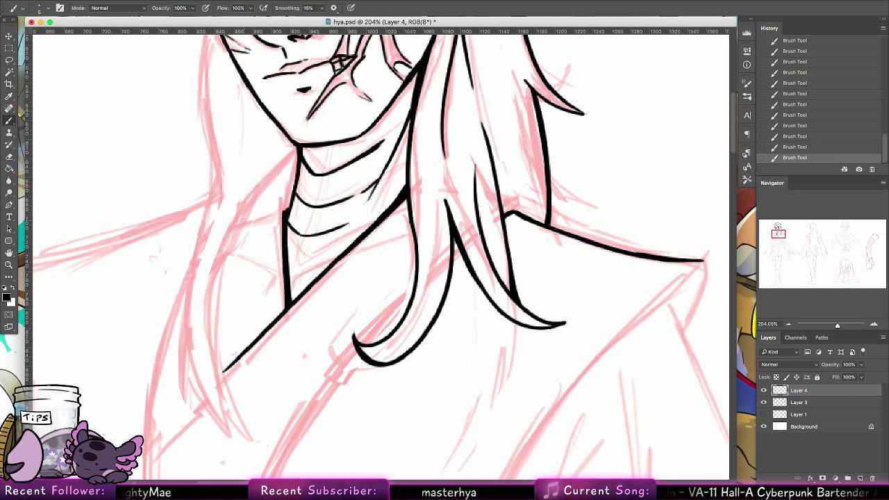
# Step: Redraw the collar beside the neck as one long curving line down the left side
pyautogui.hscroll(-5, 359, 162)
pyautogui.scroll(-5, 359, 162)
pyautogui.scroll(5, 416, 202)
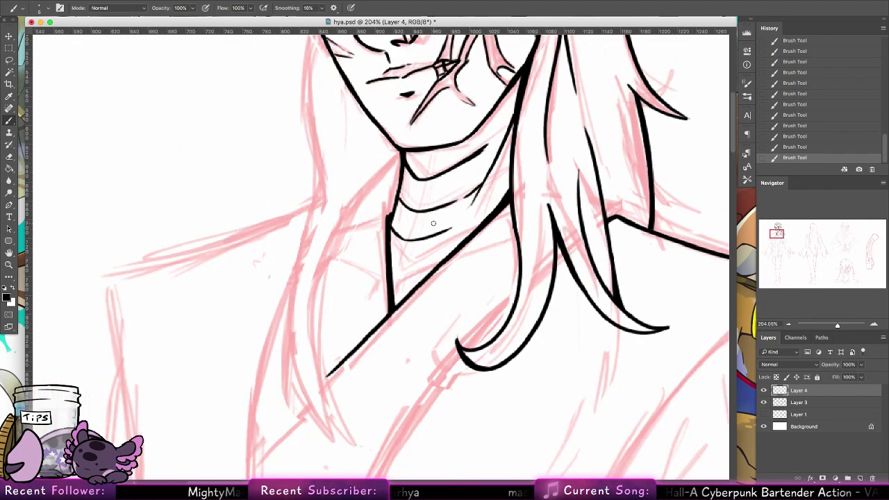
pyautogui.moveTo(398, 186); pyautogui.dragTo(381, 222)
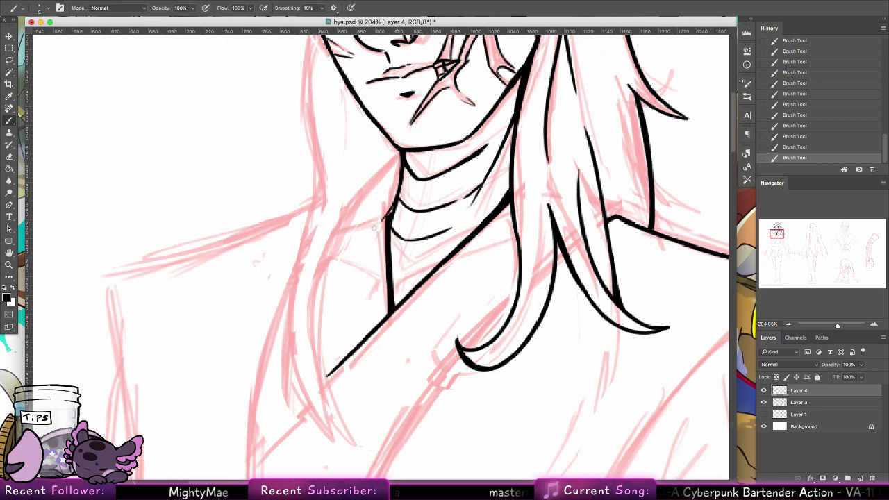
pyautogui.press('super+z')
pyautogui.moveTo(398, 191)
pyautogui.mouseDown()
pyautogui.moveTo(360, 236)
pyautogui.moveTo(319, 375)
pyautogui.mouseUp()
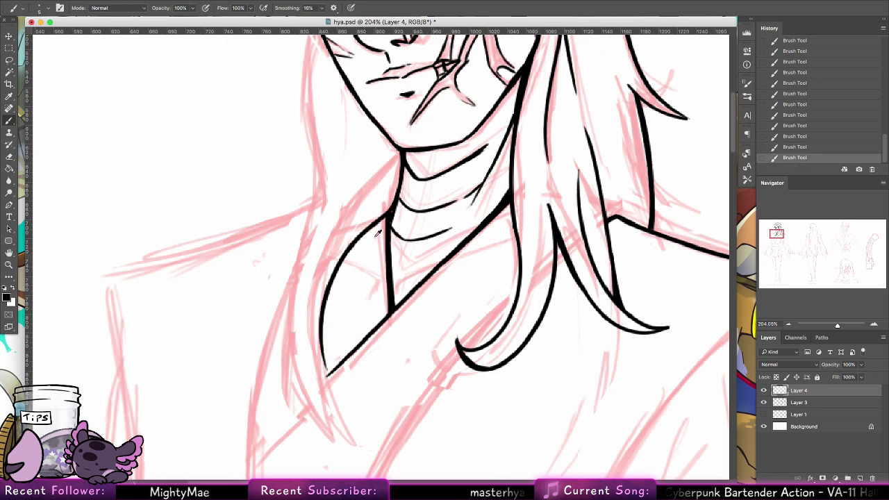
pyautogui.press('super+z')
pyautogui.moveTo(396, 198)
pyautogui.mouseDown()
pyautogui.moveTo(314, 399)
pyautogui.moveTo(320, 408)
pyautogui.mouseUp()
# Step: Add a second hair line and a long strand on the left side, drawn bottom up
pyautogui.moveTo(316, 346)
pyautogui.mouseDown()
pyautogui.moveTo(335, 431)
pyautogui.moveTo(293, 318)
pyautogui.moveTo(304, 269)
pyautogui.mouseUp()
pyautogui.press('super+z')
pyautogui.moveTo(311, 378)
pyautogui.mouseDown()
pyautogui.moveTo(337, 425)
pyautogui.moveTo(330, 227)
pyautogui.mouseUp()
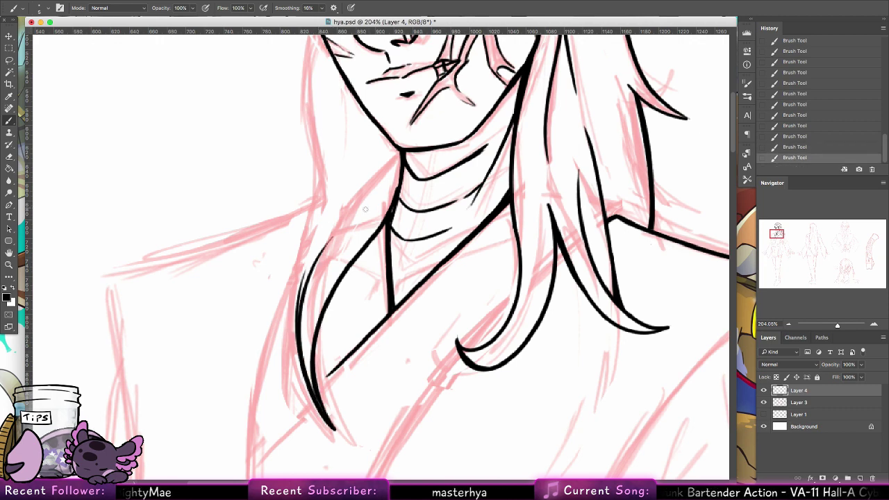
pyautogui.moveTo(298, 379)
pyautogui.mouseDown()
pyautogui.moveTo(301, 387)
pyautogui.moveTo(289, 87)
pyautogui.mouseUp()
pyautogui.press('super+z')
pyautogui.moveTo(301, 383); pyautogui.dragTo(293, 222)
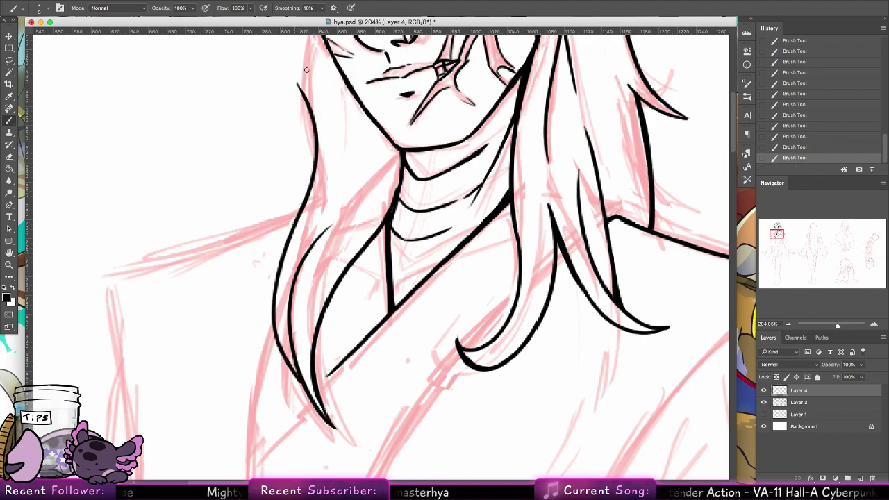
# Step: Ink the left edge of the hair beside the face and extend it downward
pyautogui.scroll(5, 311, 184)
pyautogui.moveTo(301, 175); pyautogui.dragTo(288, 261)
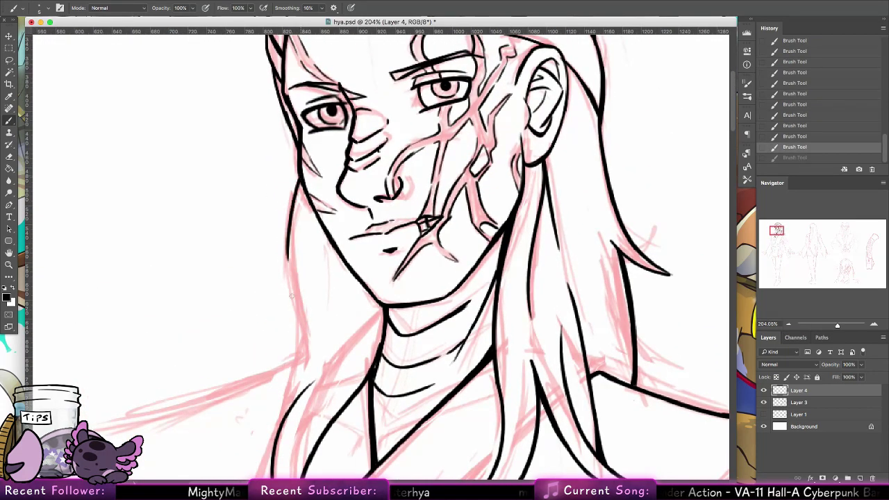
pyautogui.moveTo(300, 184); pyautogui.dragTo(289, 299)
pyautogui.moveTo(286, 255); pyautogui.dragTo(304, 332)
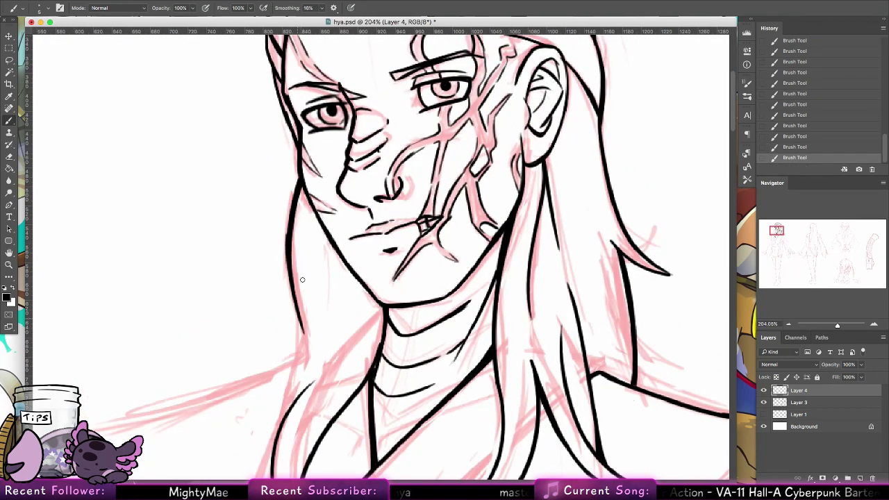
# Step: Touch up the line beside the jaw and thicken the left strand down to the lower lock
pyautogui.moveTo(349, 268); pyautogui.dragTo(323, 366)
pyautogui.hotkey('ctrl', 'z')
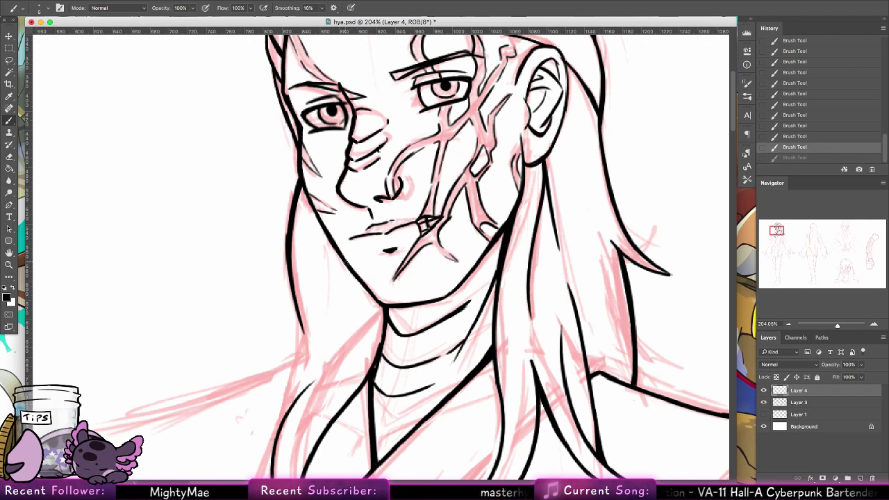
pyautogui.moveTo(349, 261)
pyautogui.mouseDown()
pyautogui.moveTo(334, 366)
pyautogui.moveTo(350, 307)
pyautogui.mouseUp()
pyautogui.moveTo(356, 277)
pyautogui.mouseDown()
pyautogui.moveTo(348, 322)
pyautogui.moveTo(353, 283)
pyautogui.mouseUp()
pyautogui.hotkey('ctrl', 'z')
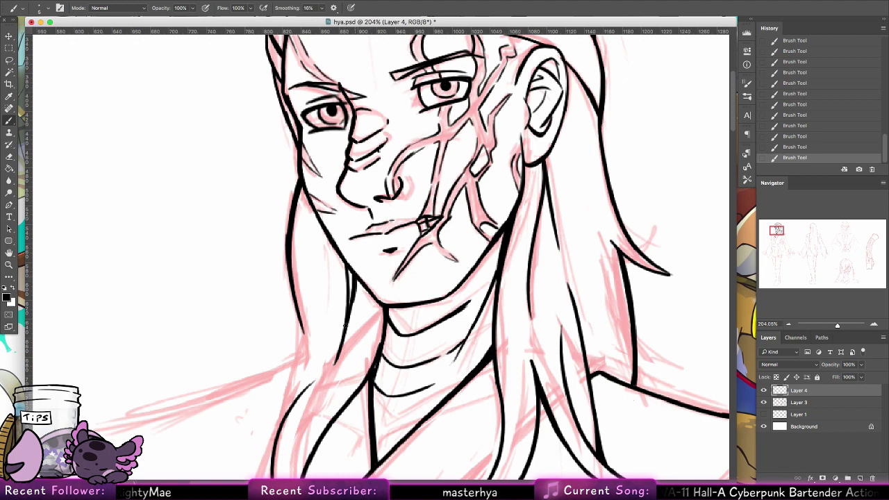
pyautogui.moveTo(370, 317); pyautogui.dragTo(362, 186)
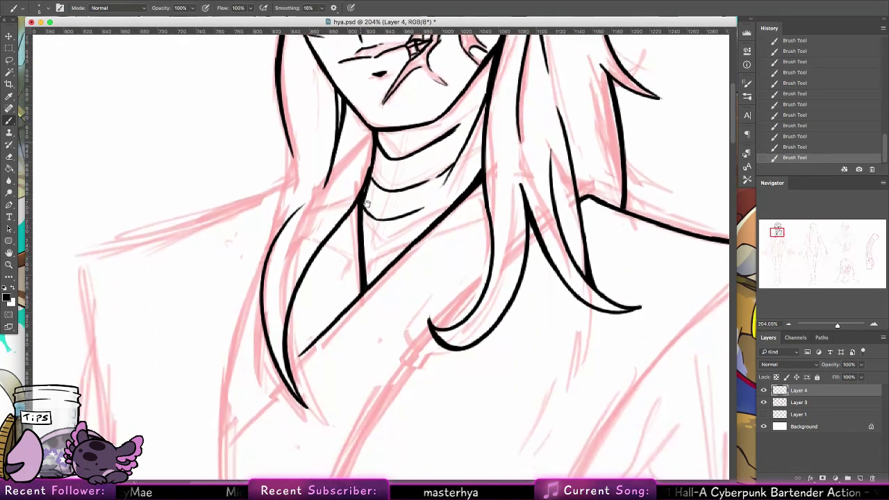
pyautogui.press('super+z')
pyautogui.moveTo(289, 145)
pyautogui.mouseDown()
pyautogui.moveTo(273, 231)
pyautogui.moveTo(281, 222)
pyautogui.moveTo(268, 246)
pyautogui.mouseUp()
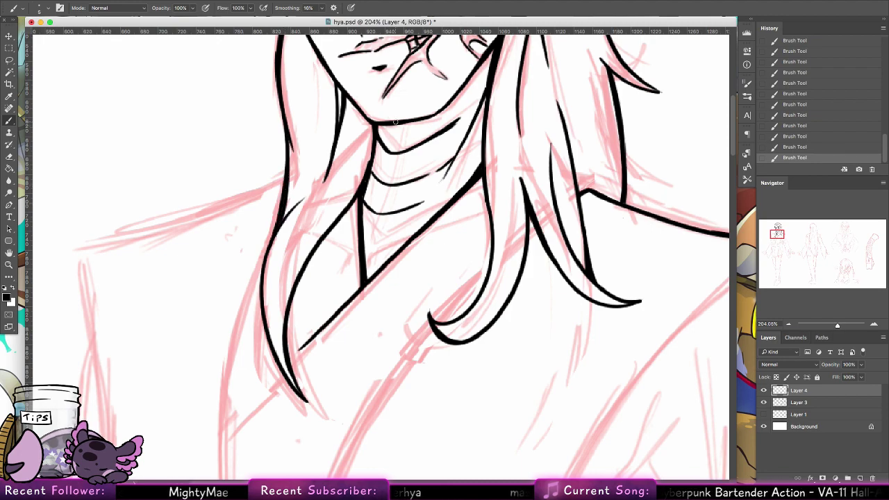
# Step: Draw the collar line from the hair tip down-left toward the shoulder, redrawing it until smooth
pyautogui.scroll(10, 381, 124)
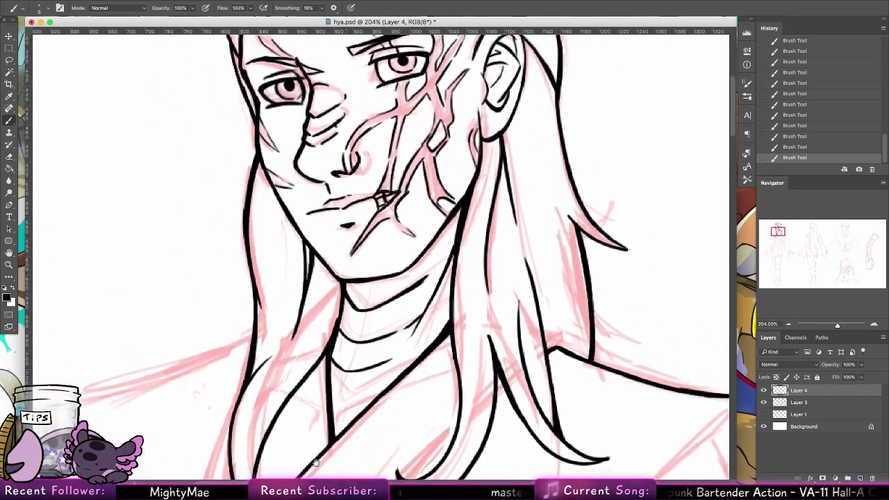
pyautogui.scroll(10, 354, 220)
pyautogui.moveTo(198, 266); pyautogui.dragTo(221, 347)
pyautogui.press('super+z')
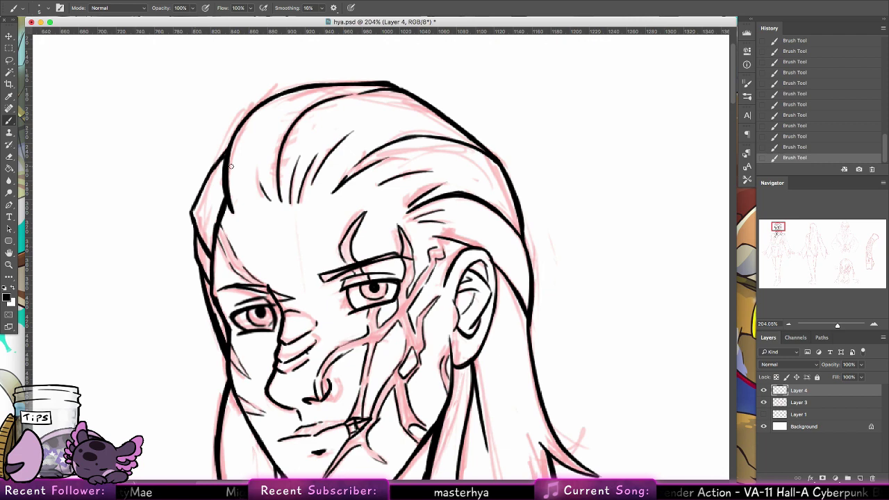
pyautogui.moveTo(407, 306); pyautogui.dragTo(319, 254)
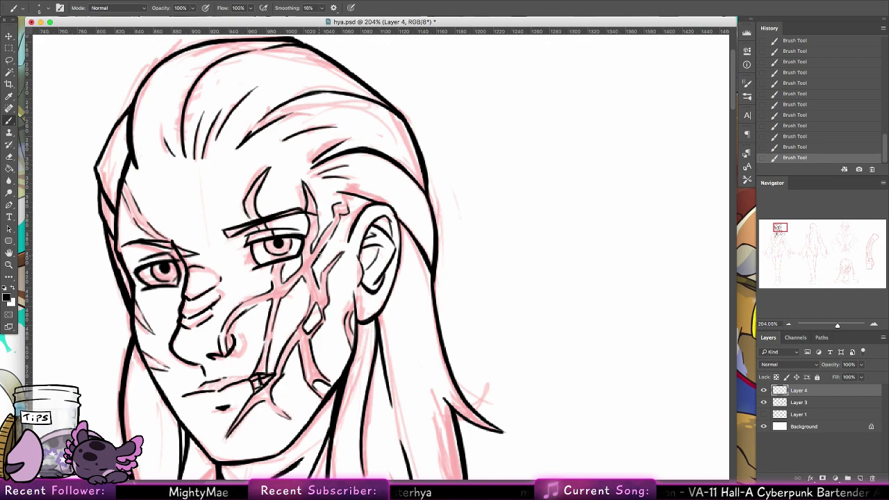
pyautogui.moveTo(366, 415); pyautogui.dragTo(312, 207)
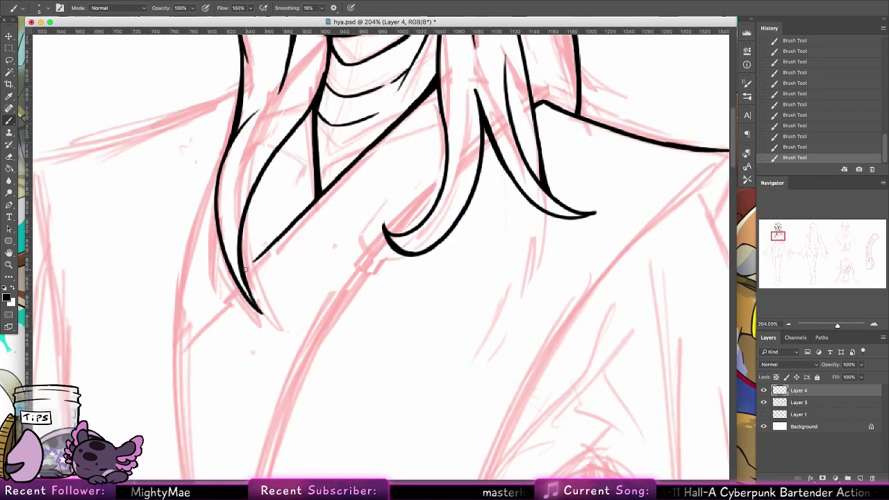
pyautogui.moveTo(210, 307)
pyautogui.mouseDown()
pyautogui.moveTo(171, 351)
pyautogui.moveTo(229, 284)
pyautogui.mouseUp()
pyautogui.hotkey('ctrl', 'z')
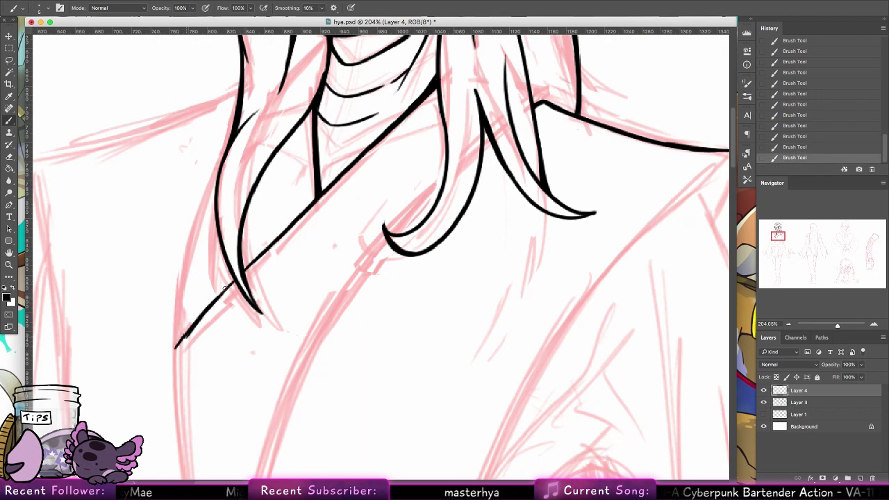
pyautogui.hotkey('ctrl', 'z')
pyautogui.moveTo(174, 348); pyautogui.dragTo(229, 284)
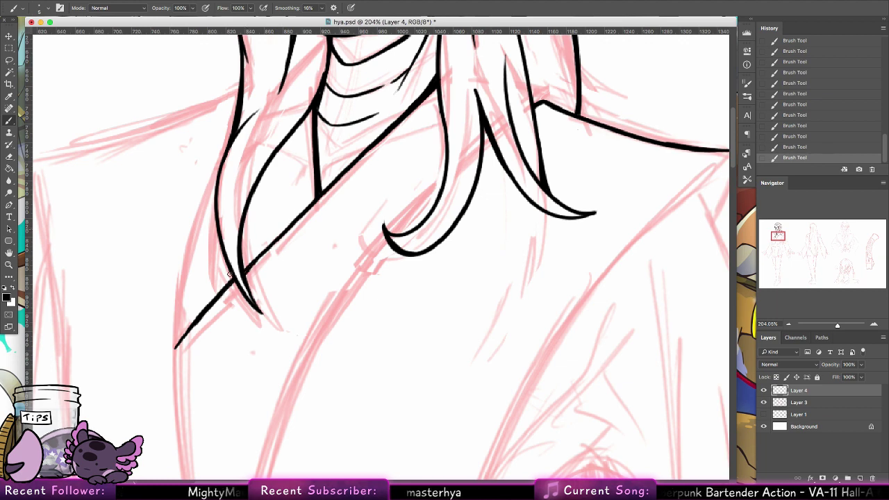
pyautogui.scroll(-10, 445, 180)
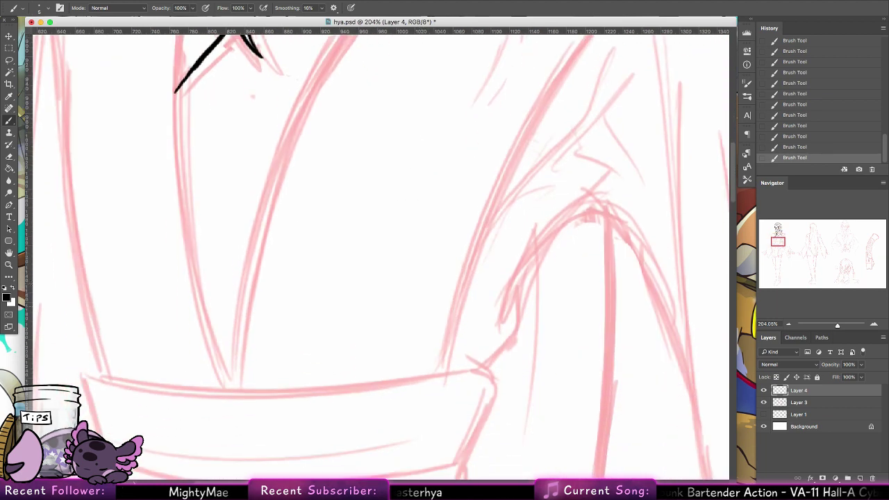
# Step: Zoom the view to about 123% on the robe front and add a new Layer 5
pyautogui.press('z')
pyautogui.moveTo(279, 200); pyautogui.dragTo(252, 183)
pyautogui.moveTo(374, 74); pyautogui.dragTo(400, 117)
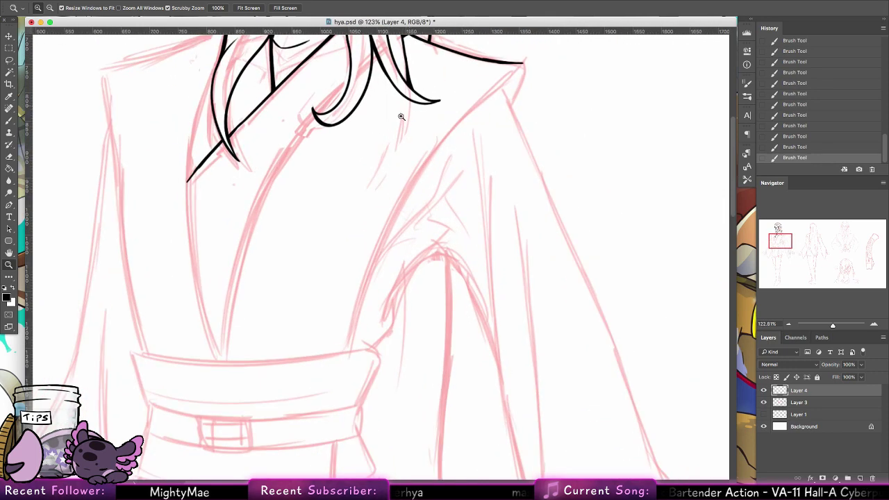
pyautogui.moveTo(365, 158); pyautogui.dragTo(323, 232)
pyautogui.press('b')
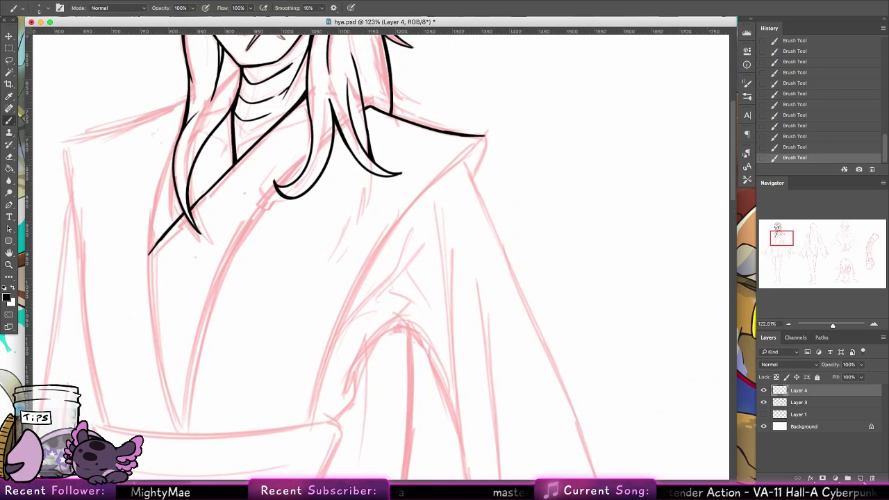
pyautogui.press('super+shift+alt+n')
# Step: Ink the diagonal collar line and the robe's front edge running down to the sash
pyautogui.moveTo(360, 111); pyautogui.dragTo(345, 123)
pyautogui.moveTo(338, 129); pyautogui.dragTo(311, 159)
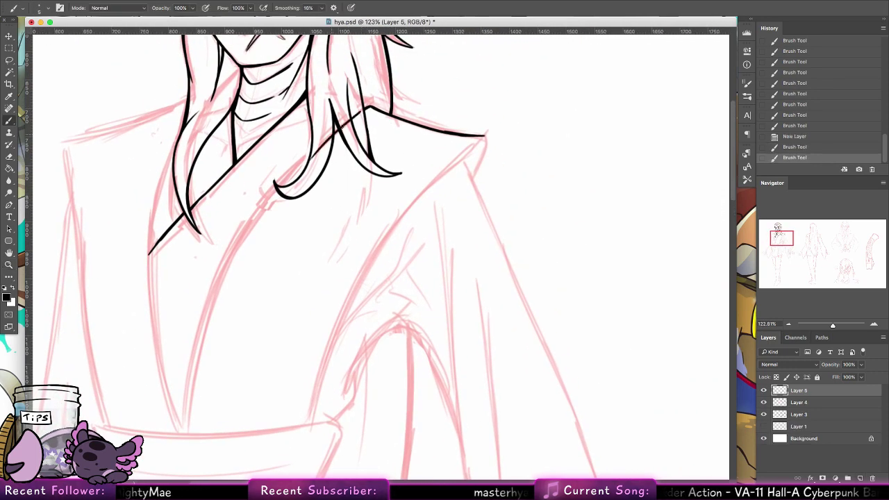
pyautogui.press('super+z')
pyautogui.moveTo(339, 129); pyautogui.dragTo(248, 226)
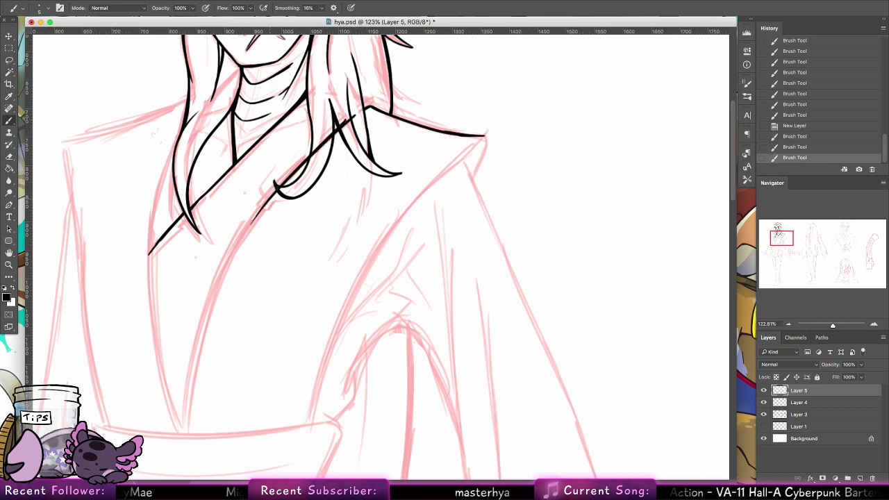
pyautogui.moveTo(277, 188)
pyautogui.mouseDown()
pyautogui.moveTo(193, 357)
pyautogui.moveTo(184, 407)
pyautogui.mouseUp()
pyautogui.moveTo(196, 347); pyautogui.dragTo(186, 420)
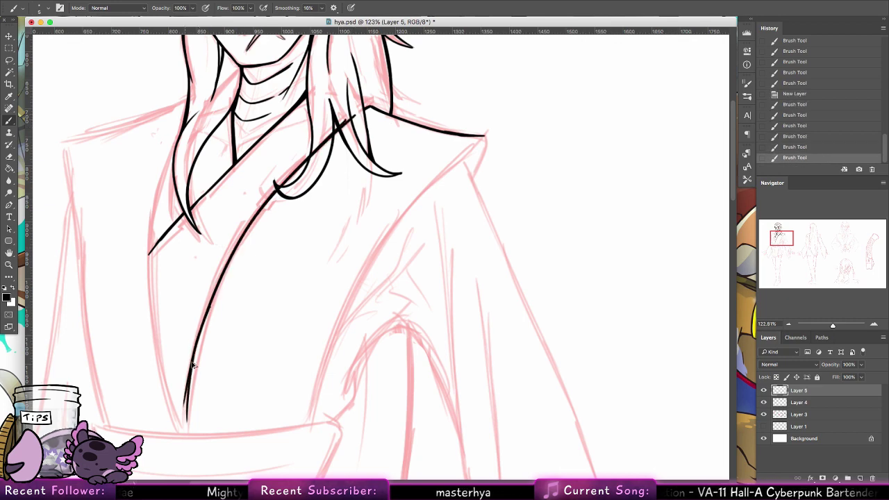
pyautogui.press('super+z')
pyautogui.press('super+z')
pyautogui.moveTo(194, 351); pyautogui.dragTo(186, 425)
pyautogui.moveTo(188, 389); pyautogui.dragTo(187, 436)
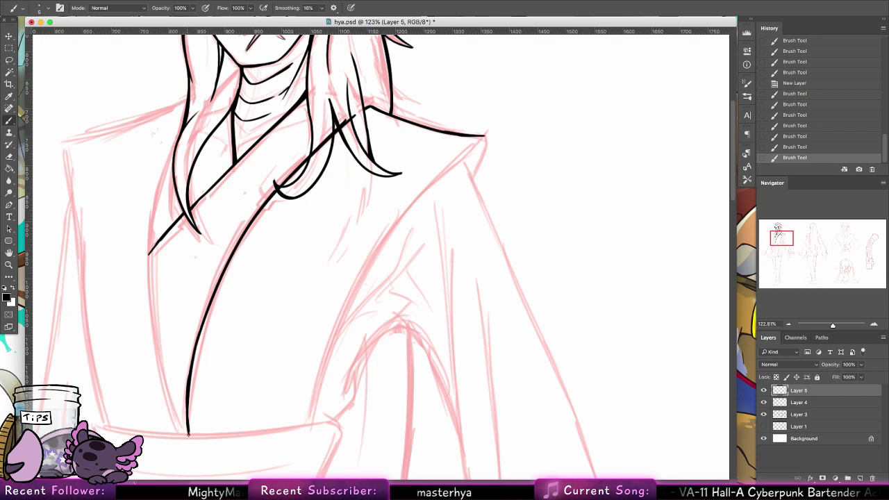
pyautogui.moveTo(189, 397); pyautogui.dragTo(186, 429)
# Step: Ink the long line from the shoulder down the robe toward the sash and thicken the right lapel
pyautogui.moveTo(311, 145); pyautogui.dragTo(314, 148)
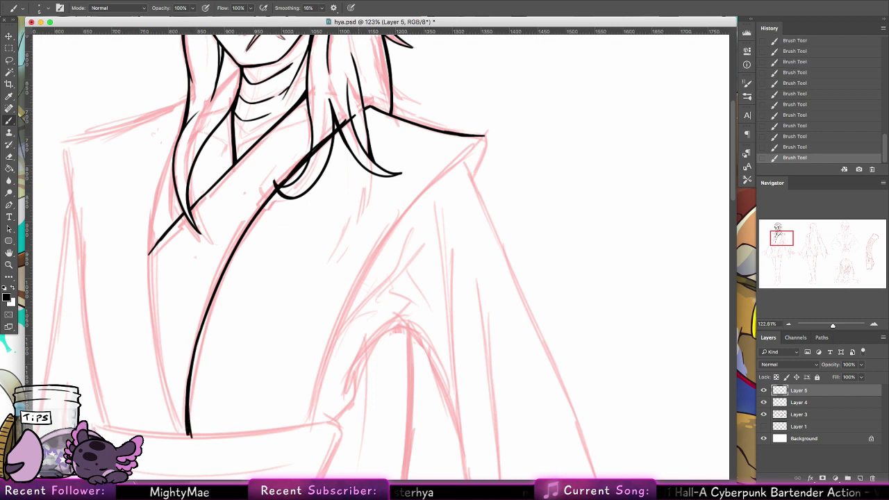
pyautogui.press('super+z')
pyautogui.moveTo(311, 149); pyautogui.dragTo(338, 127)
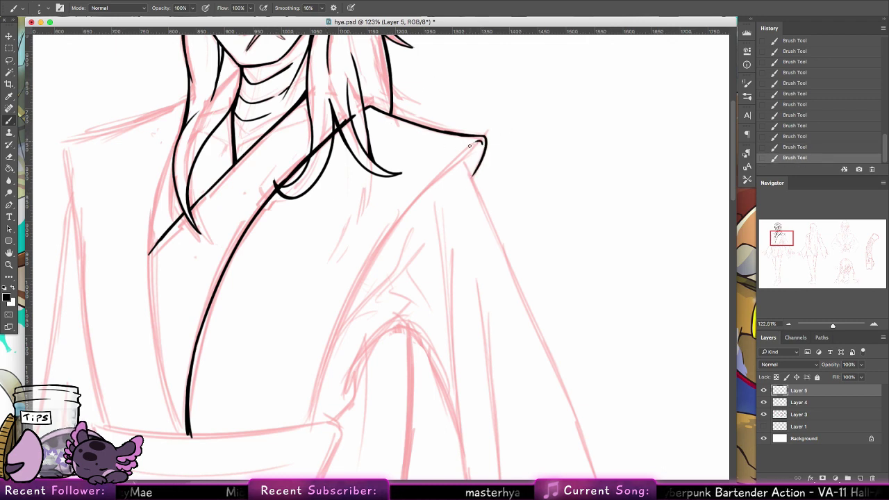
pyautogui.press('super+z')
pyautogui.moveTo(470, 143); pyautogui.dragTo(367, 255)
pyautogui.press('super+z')
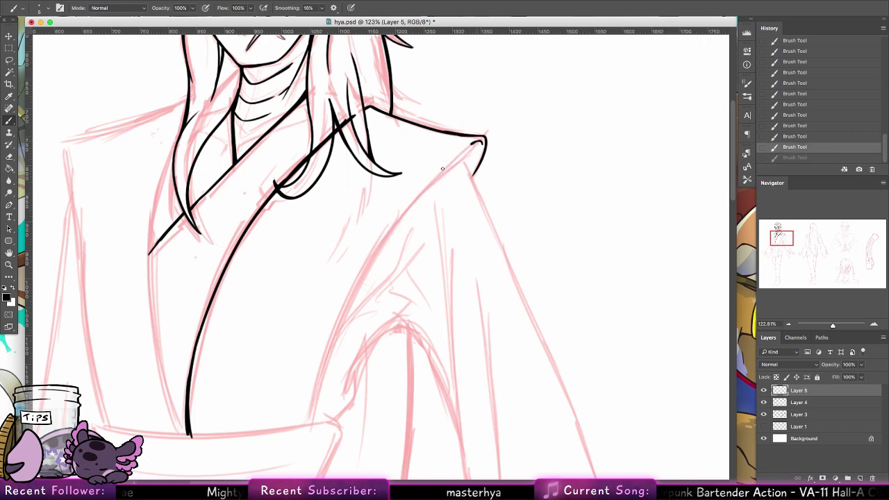
pyautogui.moveTo(481, 143); pyautogui.dragTo(328, 338)
pyautogui.moveTo(344, 302); pyautogui.dragTo(310, 420)
pyautogui.press('super+z')
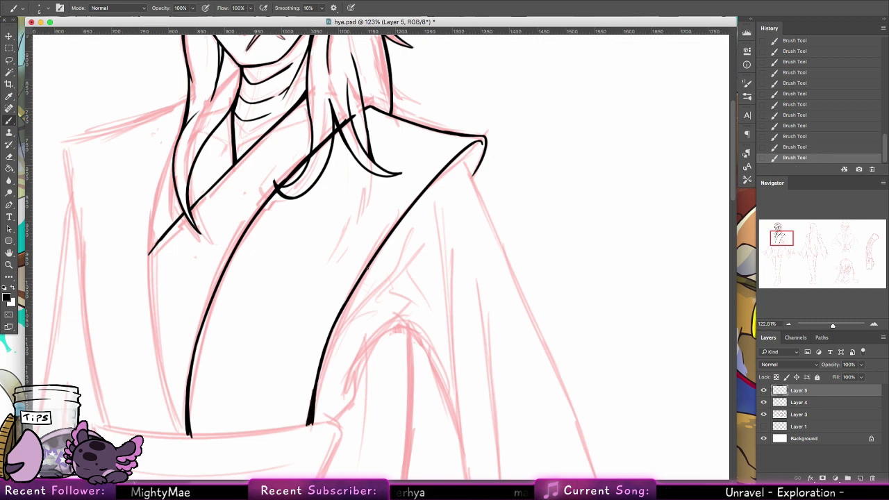
pyautogui.moveTo(314, 393); pyautogui.dragTo(369, 261)
pyautogui.press('super+z')
pyautogui.moveTo(394, 230); pyautogui.dragTo(329, 343)
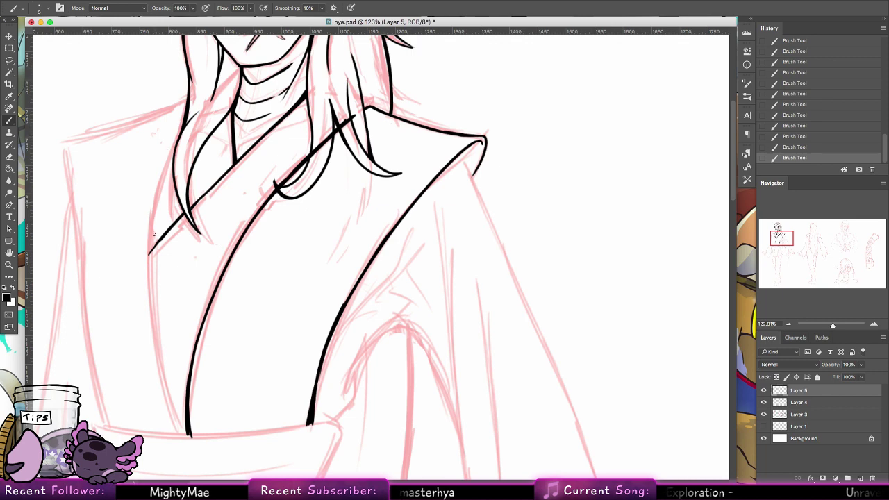
# Step: Redraw the left hair edge closer in and start the left robe edge below it
pyautogui.moveTo(174, 161); pyautogui.dragTo(150, 278)
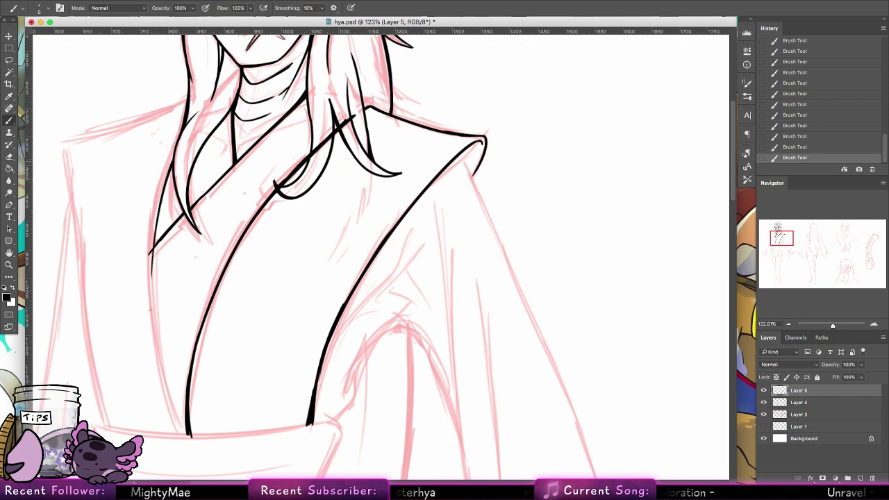
pyautogui.moveTo(173, 166); pyautogui.dragTo(150, 312)
pyautogui.press('super+z')
pyautogui.moveTo(158, 213); pyautogui.dragTo(155, 321)
pyautogui.press('super+z')
pyautogui.press('super+z')
pyautogui.press('super+z')
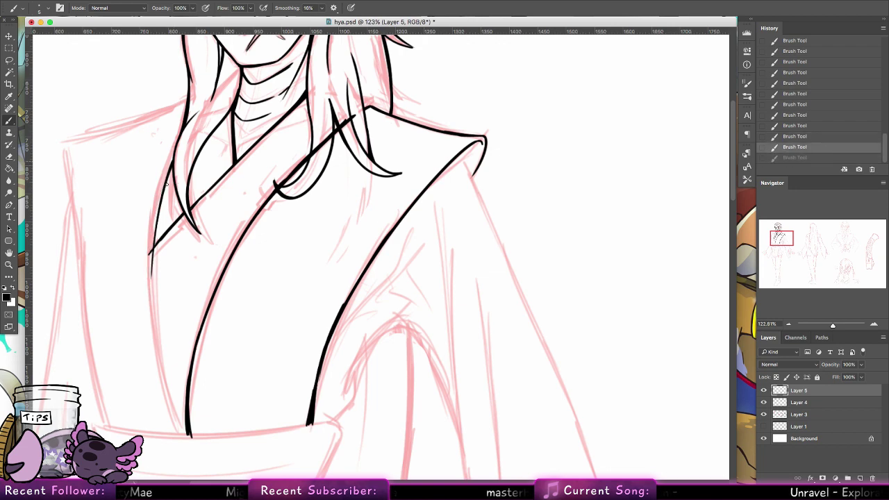
pyautogui.press('shift+super+z')
pyautogui.press('super+z')
pyautogui.moveTo(172, 168)
pyautogui.mouseDown()
pyautogui.moveTo(153, 263)
pyautogui.moveTo(156, 335)
pyautogui.mouseUp()
pyautogui.moveTo(153, 250); pyautogui.dragTo(154, 311)
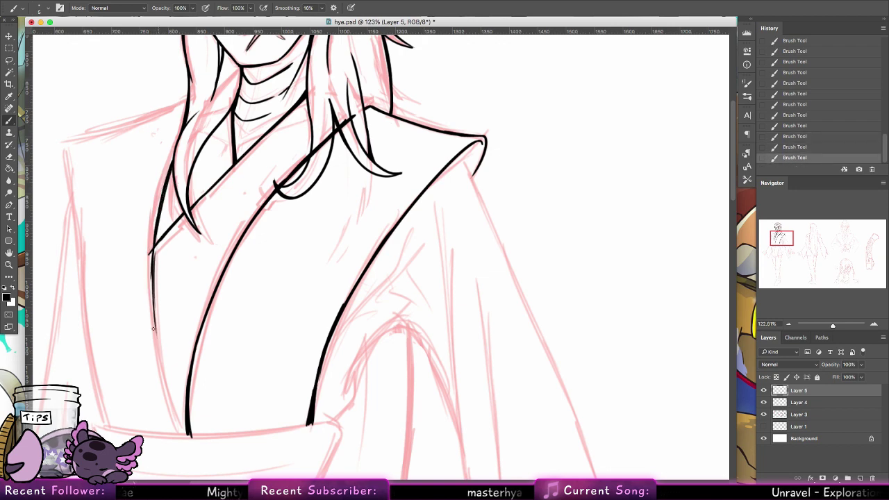
pyautogui.press('super+z')
# Step: Carry the left robe edge down to join the bottom line and add short strand lines inside the hair
pyautogui.press('super+z')
pyautogui.moveTo(152, 251); pyautogui.dragTo(155, 335)
pyautogui.moveTo(154, 294); pyautogui.dragTo(165, 370)
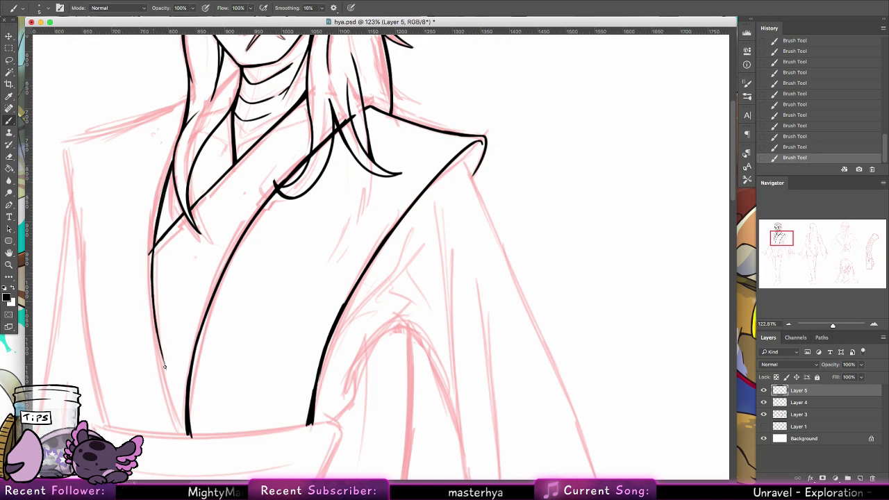
pyautogui.moveTo(159, 336); pyautogui.dragTo(175, 402)
pyautogui.moveTo(166, 371); pyautogui.dragTo(186, 430)
pyautogui.moveTo(169, 394); pyautogui.dragTo(186, 434)
pyautogui.press('super+z')
pyautogui.moveTo(167, 378); pyautogui.dragTo(186, 436)
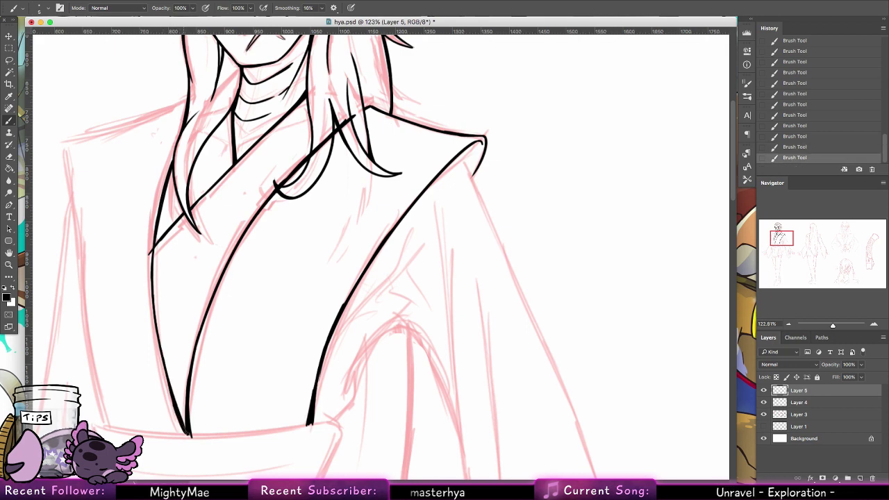
pyautogui.press('super+z')
pyautogui.press('alt+super+z')
pyautogui.moveTo(168, 384); pyautogui.dragTo(187, 434)
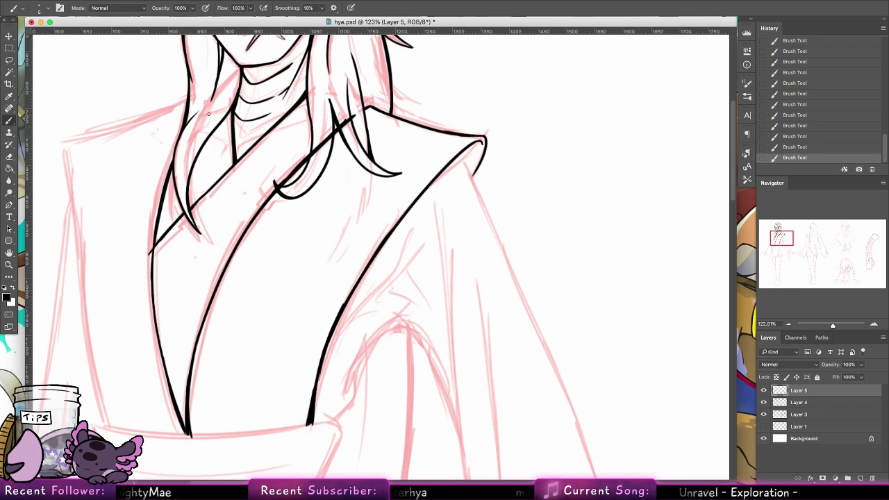
pyautogui.moveTo(196, 156); pyautogui.dragTo(202, 200)
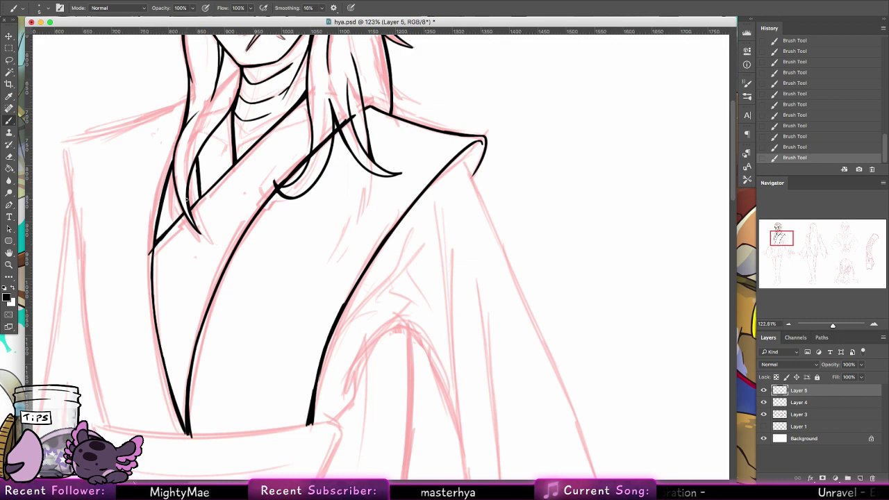
pyautogui.press('e')
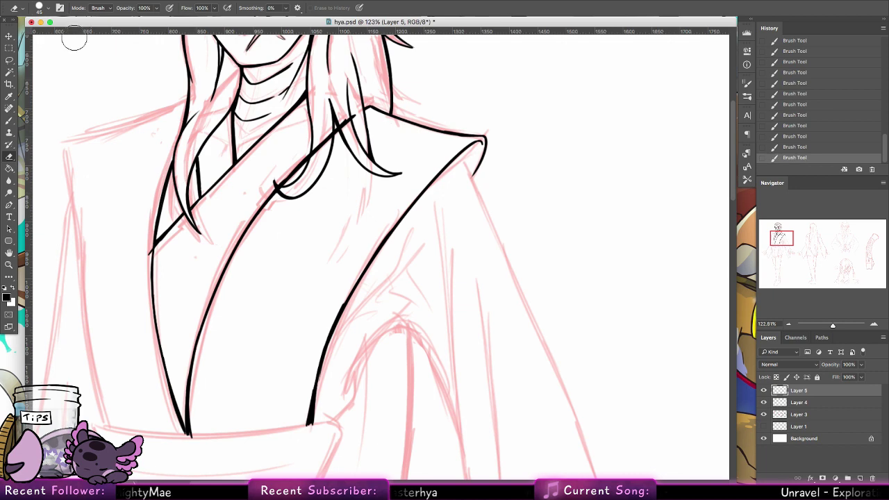
# Step: Set the eraser size to 18 px
pyautogui.click(39, 8)
pyautogui.click(88, 108)
pyautogui.press('Return')
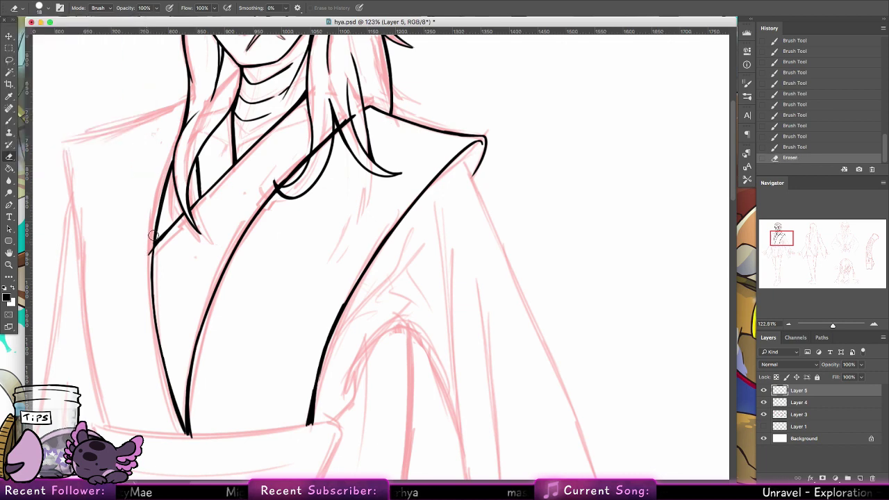
# Step: Compare the linework with Layer 5 hidden, then merge Layer 5 into Layer 4
pyautogui.click(763, 391)
pyautogui.click(763, 390)
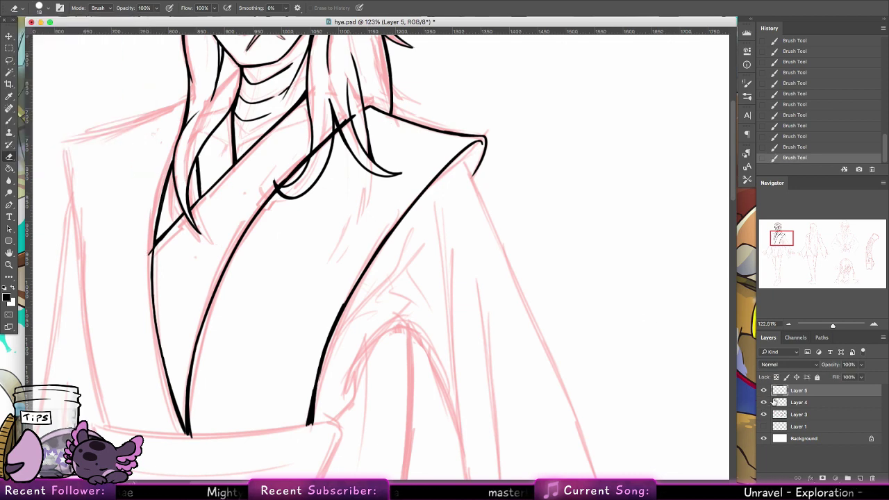
pyautogui.click(772, 402)
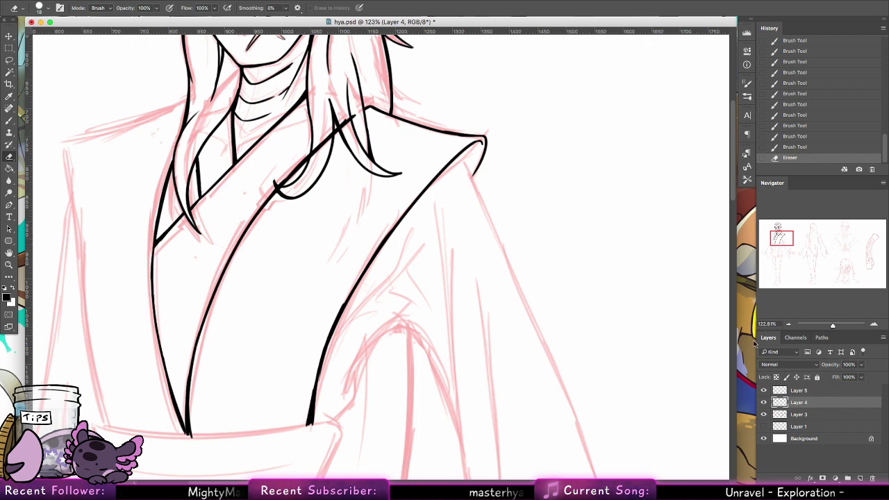
pyautogui.rightClick(798, 390)
pyautogui.click(722, 358)
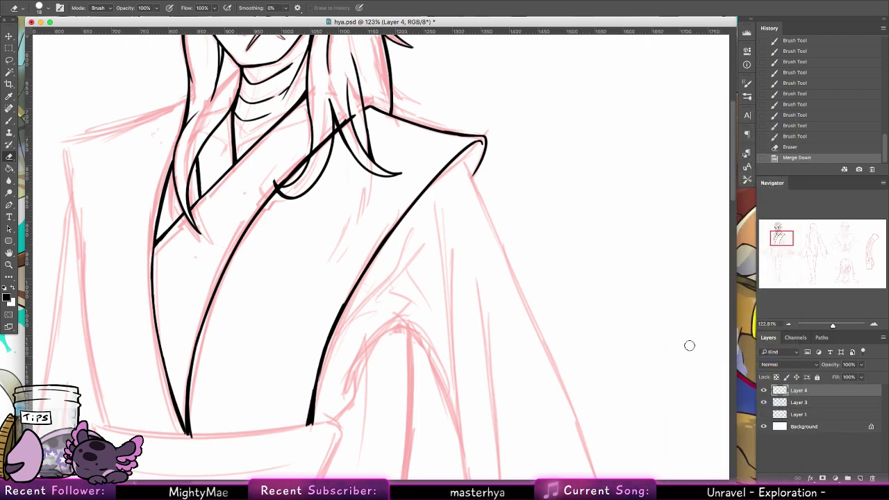
# Step: Touch up the figure's left contour line with the brush
pyautogui.press('b')
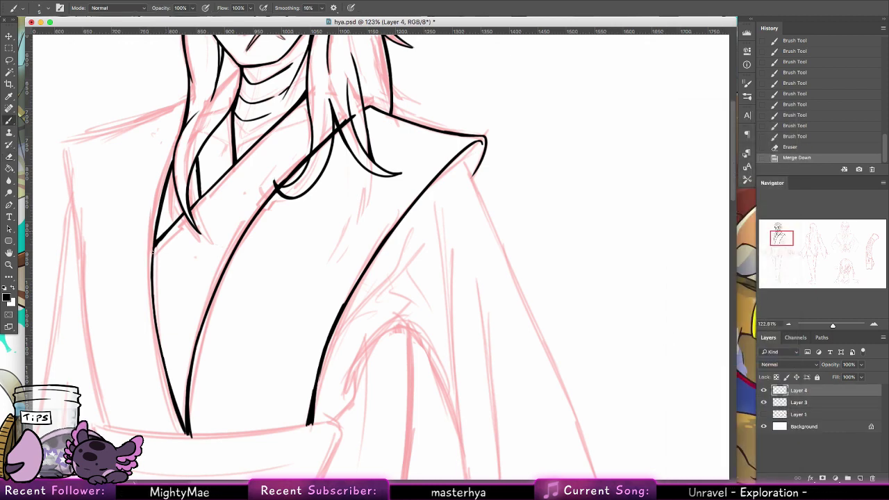
pyautogui.moveTo(154, 243); pyautogui.dragTo(152, 277)
pyautogui.moveTo(152, 264); pyautogui.dragTo(151, 281)
pyautogui.moveTo(161, 241); pyautogui.dragTo(156, 254)
pyautogui.moveTo(159, 241); pyautogui.dragTo(154, 254)
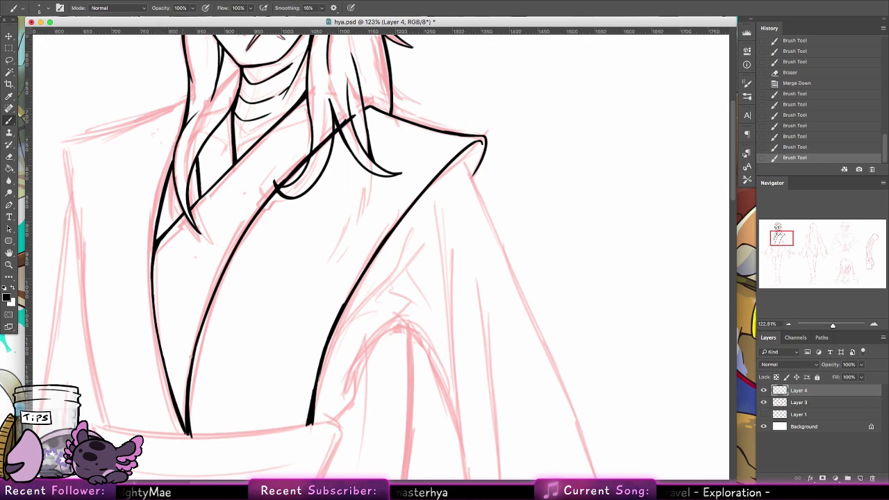
# Step: Erase the black collar line where it crosses the hair strand below the chin
pyautogui.moveTo(274, 297); pyautogui.dragTo(278, 354)
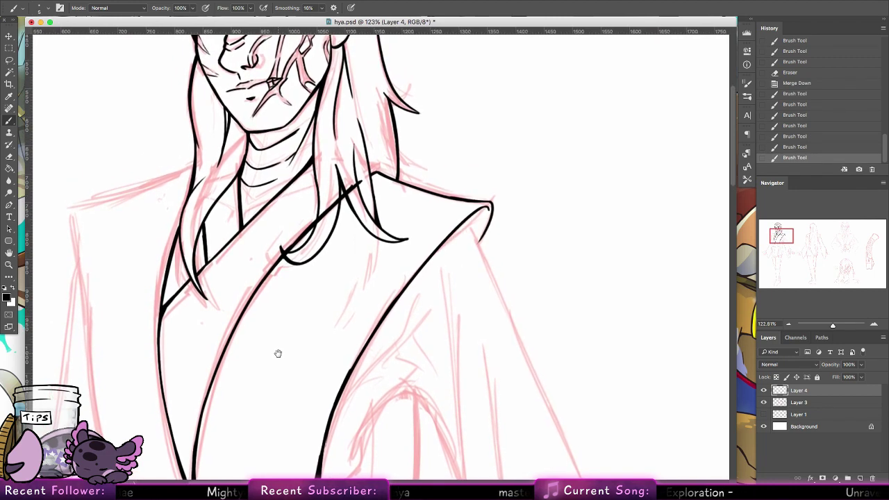
pyautogui.press('e')
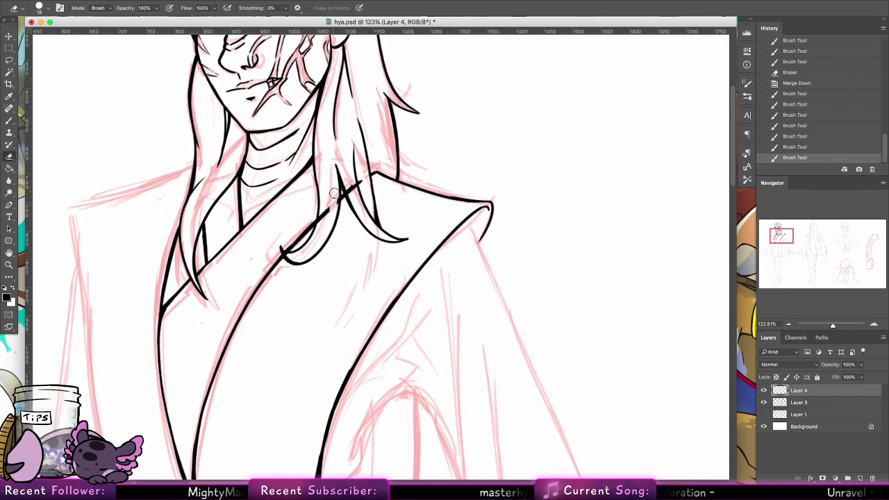
pyautogui.moveTo(333, 205)
pyautogui.mouseDown()
pyautogui.moveTo(321, 223)
pyautogui.moveTo(322, 216)
pyautogui.mouseUp()
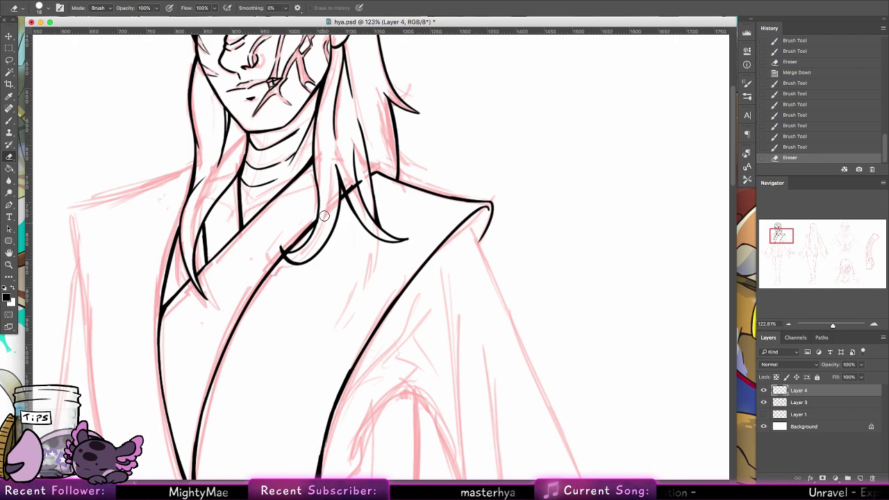
pyautogui.hotkey('ctrl', 'z')
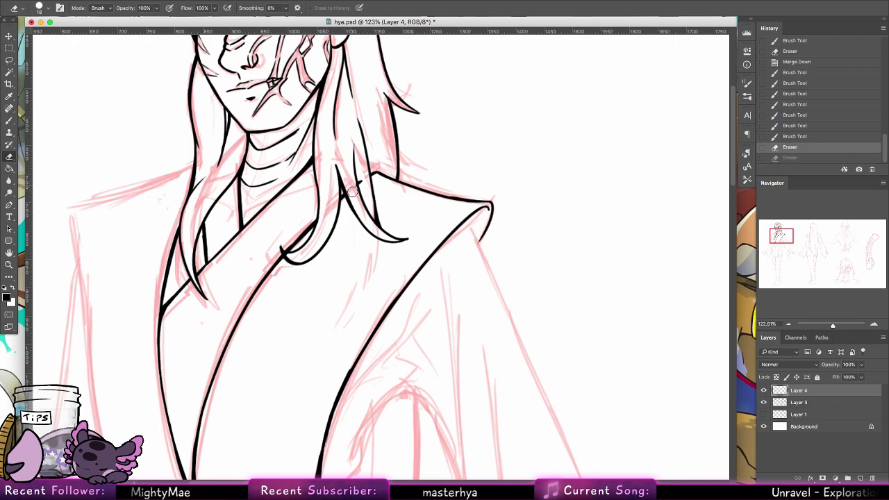
pyautogui.moveTo(354, 190); pyautogui.dragTo(367, 179)
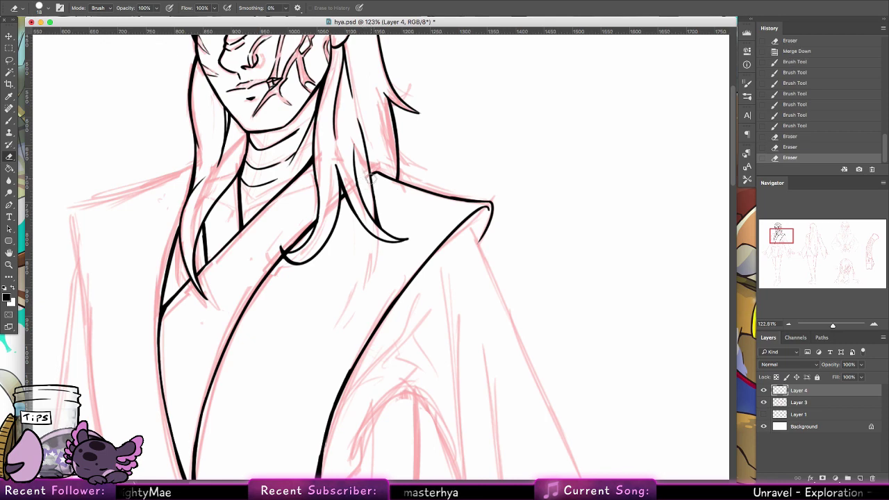
pyautogui.press('b')
pyautogui.moveTo(271, 305)
pyautogui.mouseDown()
pyautogui.moveTo(429, 282)
pyautogui.moveTo(437, 302)
pyautogui.mouseUp()
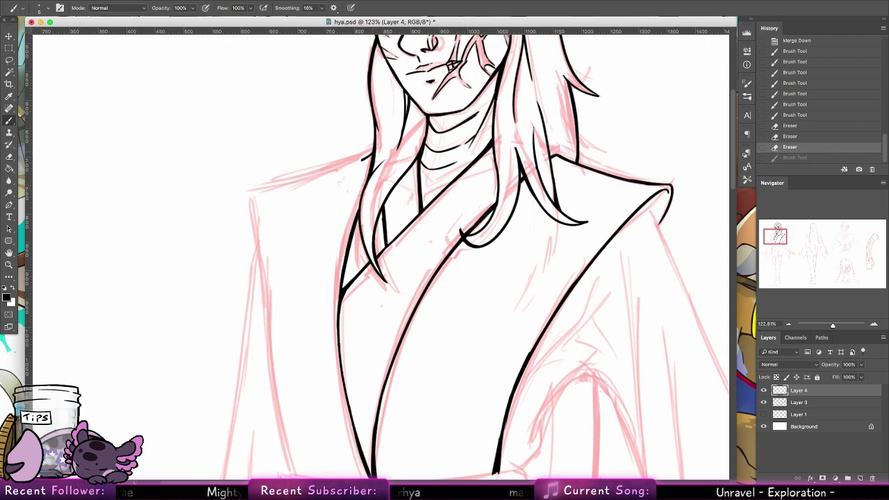
# Step: Ink the left shoulder line over the sketch, touching up where it meets the hair
pyautogui.moveTo(371, 157); pyautogui.dragTo(271, 186)
pyautogui.moveTo(368, 157); pyautogui.dragTo(358, 162)
pyautogui.moveTo(365, 159); pyautogui.dragTo(341, 167)
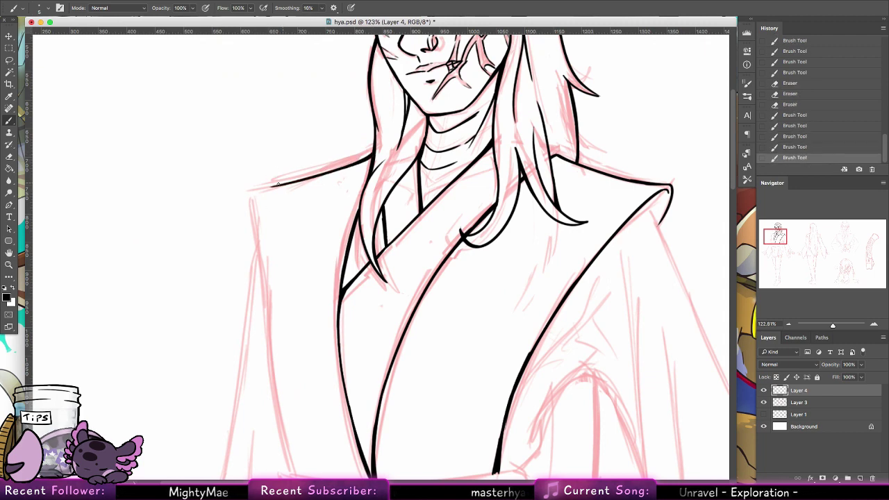
pyautogui.moveTo(280, 184)
pyautogui.mouseDown()
pyautogui.moveTo(269, 186)
pyautogui.moveTo(254, 243)
pyautogui.moveTo(259, 295)
pyautogui.mouseUp()
# Step: Draw the sleeve edge down from the shoulder tip, redoing strokes until it sits right
pyautogui.press('super+z')
pyautogui.press('super+z')
pyautogui.moveTo(256, 190); pyautogui.dragTo(260, 320)
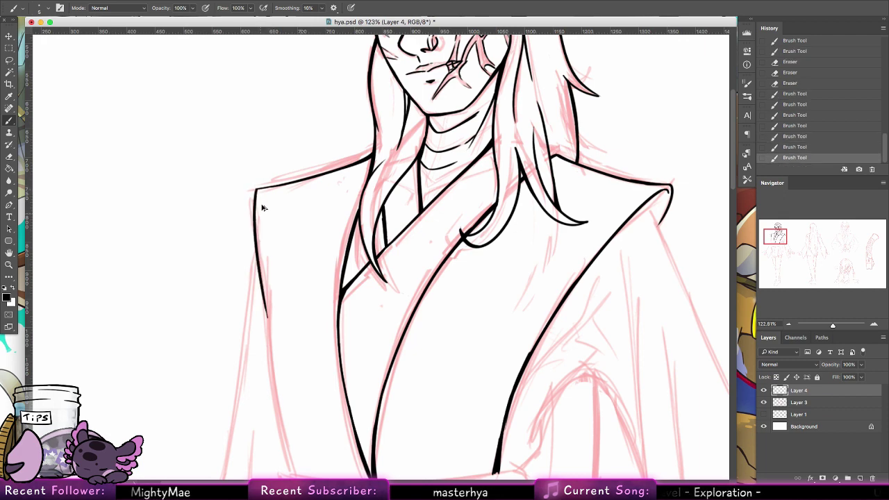
pyautogui.press('super+z')
pyautogui.moveTo(255, 189); pyautogui.dragTo(264, 362)
pyautogui.press('super+z')
pyautogui.moveTo(256, 189); pyautogui.dragTo(267, 297)
pyautogui.press('super+z')
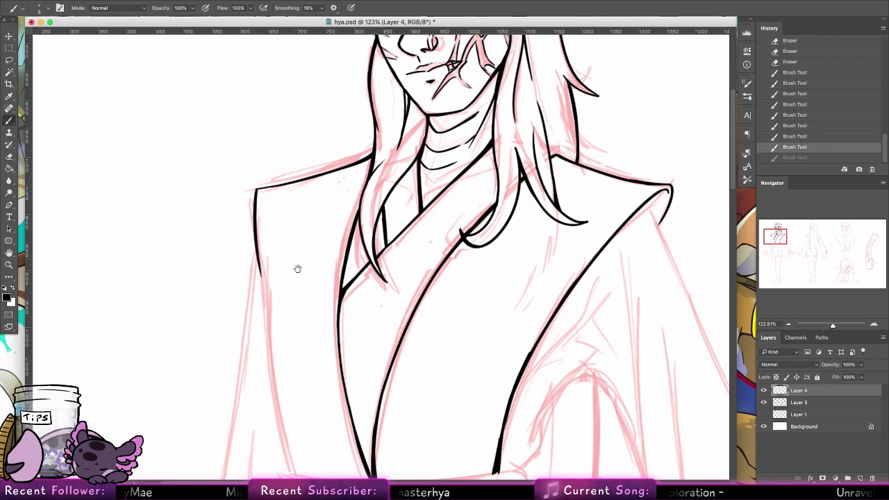
pyautogui.moveTo(298, 265)
pyautogui.mouseDown()
pyautogui.moveTo(264, 223)
pyautogui.moveTo(262, 198)
pyautogui.mouseUp()
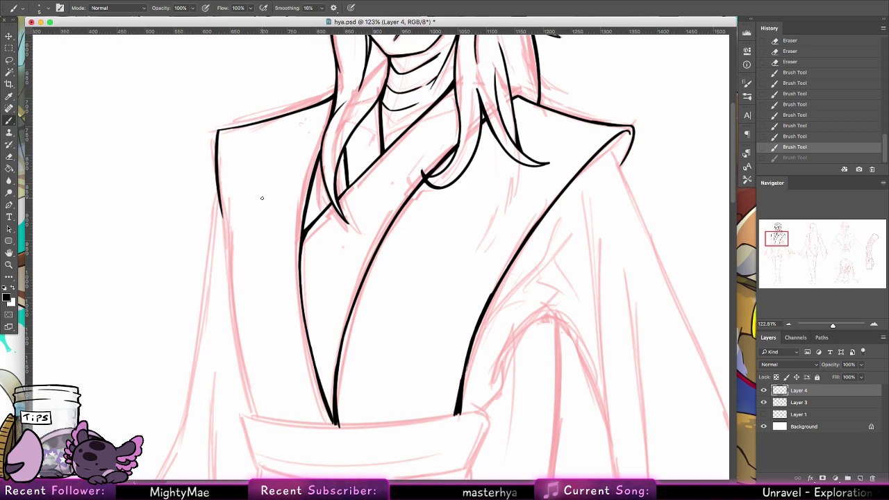
pyautogui.press('super+shift+z')
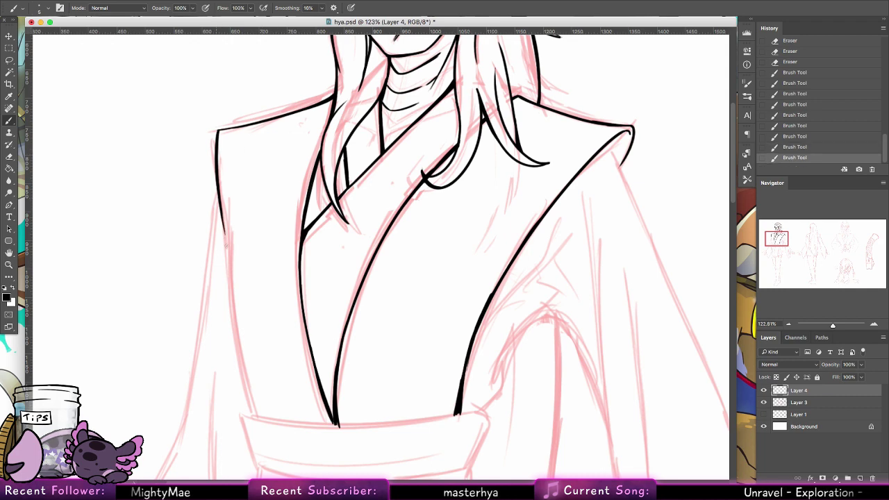
# Step: Extend the left sleeve line down the robe toward the belt
pyautogui.moveTo(221, 200); pyautogui.dragTo(228, 261)
pyautogui.moveTo(225, 222); pyautogui.dragTo(231, 277)
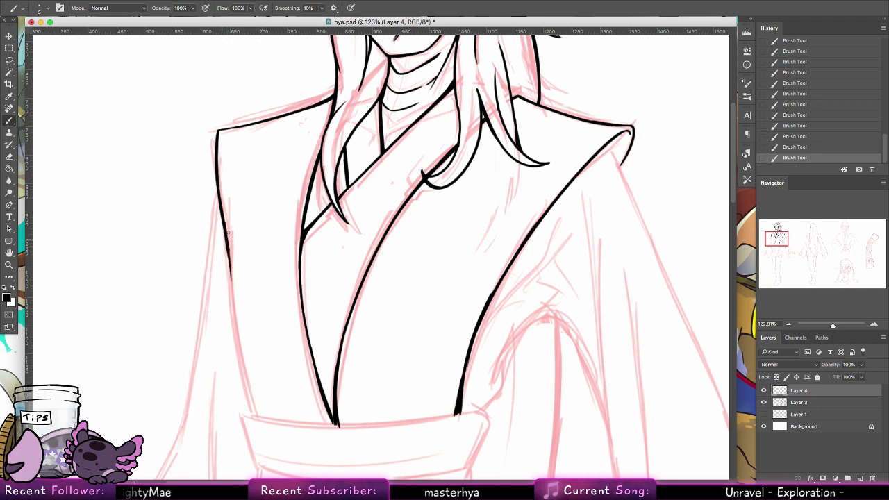
pyautogui.press('super+z')
pyautogui.press('super+z')
pyautogui.moveTo(225, 224); pyautogui.dragTo(232, 321)
pyautogui.moveTo(229, 253); pyautogui.dragTo(240, 349)
pyautogui.moveTo(231, 289); pyautogui.dragTo(244, 376)
pyautogui.moveTo(238, 343); pyautogui.dragTo(253, 415)
pyautogui.moveTo(229, 258); pyautogui.dragTo(237, 350)
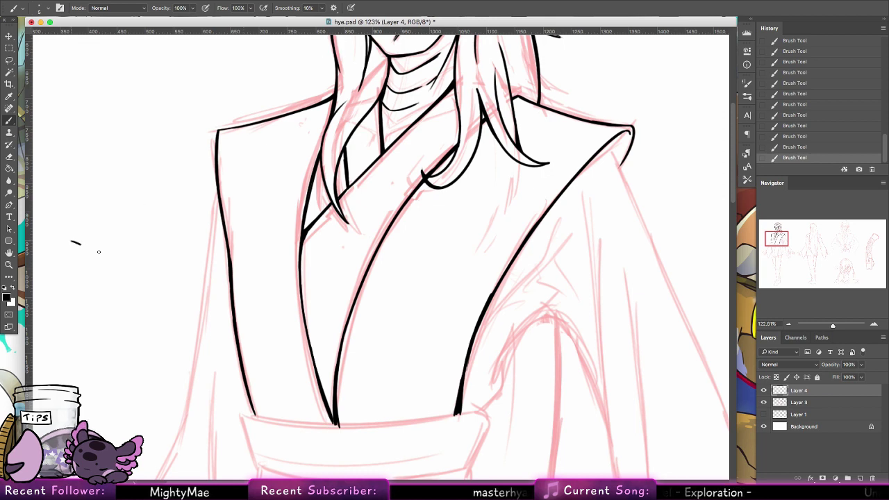
# Step: Sketch explanatory wedge, box and arrow doodles in the margin, then undo them all
pyautogui.moveTo(99, 252); pyautogui.dragTo(118, 255)
pyautogui.moveTo(70, 237); pyautogui.dragTo(185, 219)
pyautogui.moveTo(112, 256); pyautogui.dragTo(199, 235)
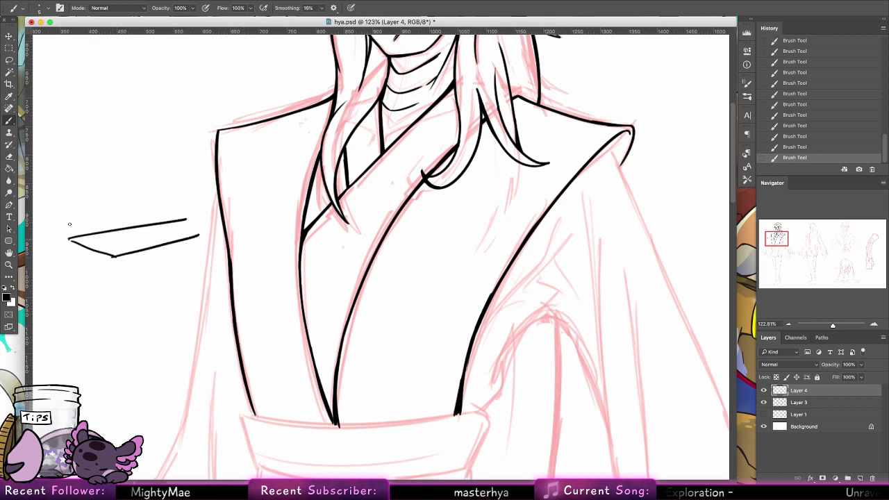
pyautogui.moveTo(69, 237)
pyautogui.mouseDown()
pyautogui.moveTo(111, 115)
pyautogui.moveTo(189, 189)
pyautogui.mouseUp()
pyautogui.moveTo(87, 241)
pyautogui.mouseDown()
pyautogui.moveTo(81, 145)
pyautogui.moveTo(179, 137)
pyautogui.mouseUp()
pyautogui.moveTo(81, 140)
pyautogui.mouseDown()
pyautogui.moveTo(110, 125)
pyautogui.moveTo(154, 136)
pyautogui.mouseUp()
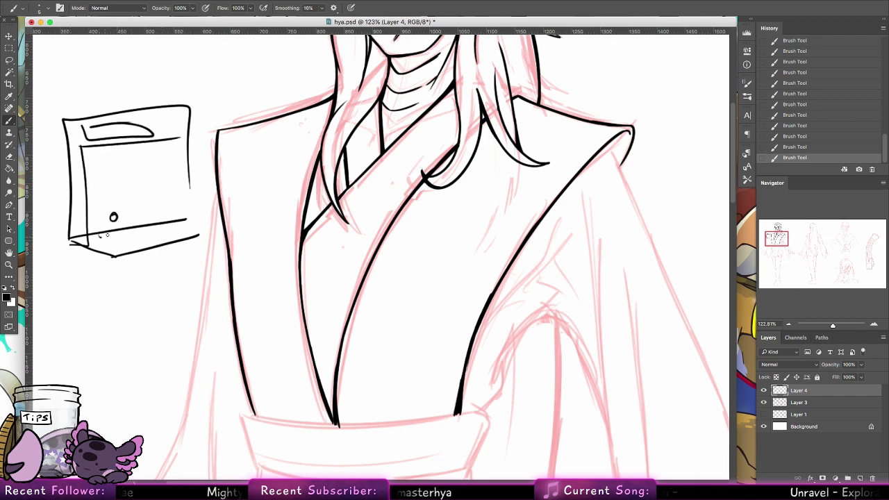
pyautogui.moveTo(108, 254); pyautogui.dragTo(111, 336)
pyautogui.moveTo(101, 310)
pyautogui.mouseDown()
pyautogui.moveTo(113, 335)
pyautogui.moveTo(125, 316)
pyautogui.mouseUp()
pyautogui.press('super+z')
pyautogui.press('super+z')
pyautogui.press('super+z')
pyautogui.press('super+z')
pyautogui.press('super+z')
pyautogui.press('super+z')
pyautogui.press('super+z')
pyautogui.press('super+z')
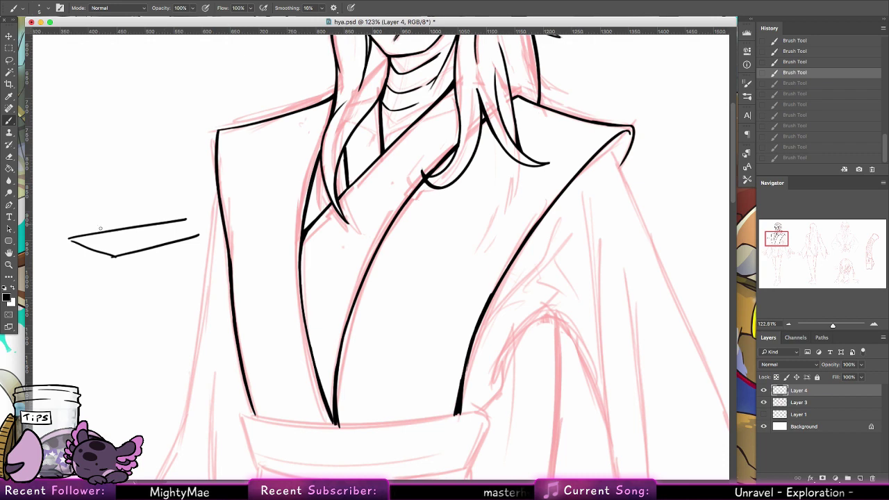
pyautogui.moveTo(108, 206)
pyautogui.mouseDown()
pyautogui.moveTo(111, 240)
pyautogui.moveTo(112, 230)
pyautogui.moveTo(91, 243)
pyautogui.mouseUp()
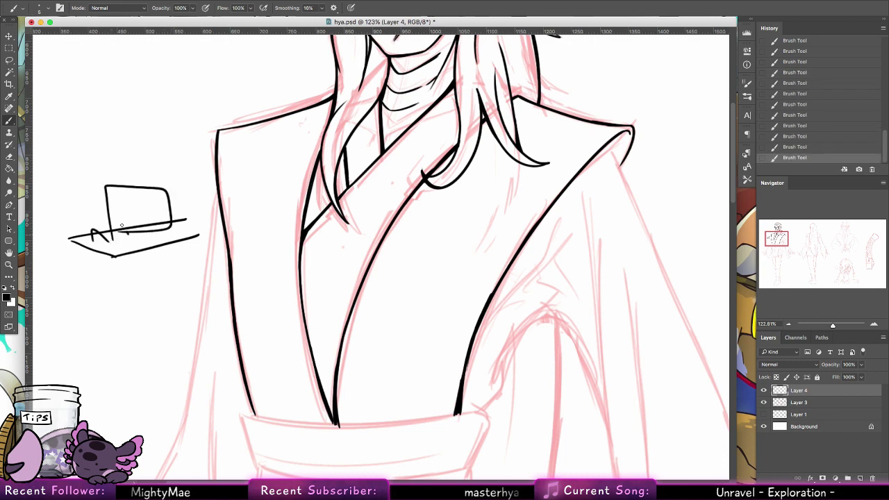
pyautogui.press('super+z')
pyautogui.press('super+z')
pyautogui.press('super+z')
pyautogui.press('super+z')
pyautogui.press('super+z')
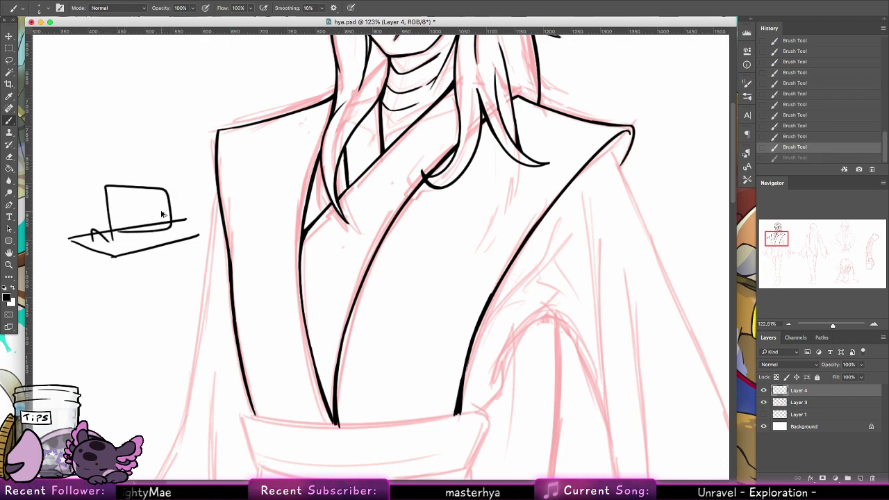
pyautogui.press('super+z')
pyautogui.press('super+z')
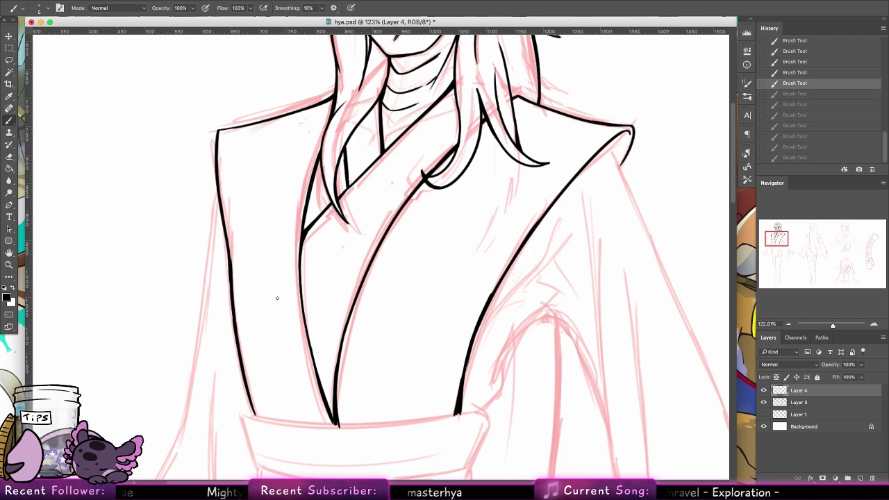
# Step: Ink the top edge of the belt
pyautogui.scroll(-3, 288, 291)
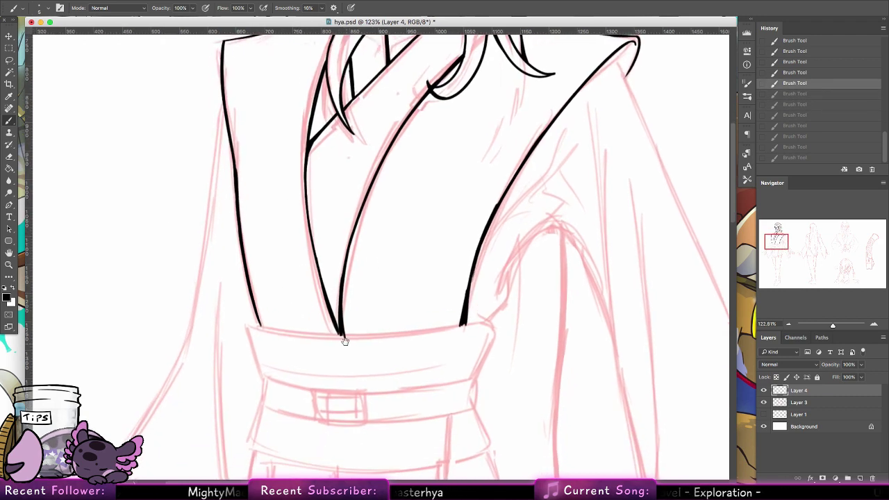
pyautogui.scroll(-1, 323, 354)
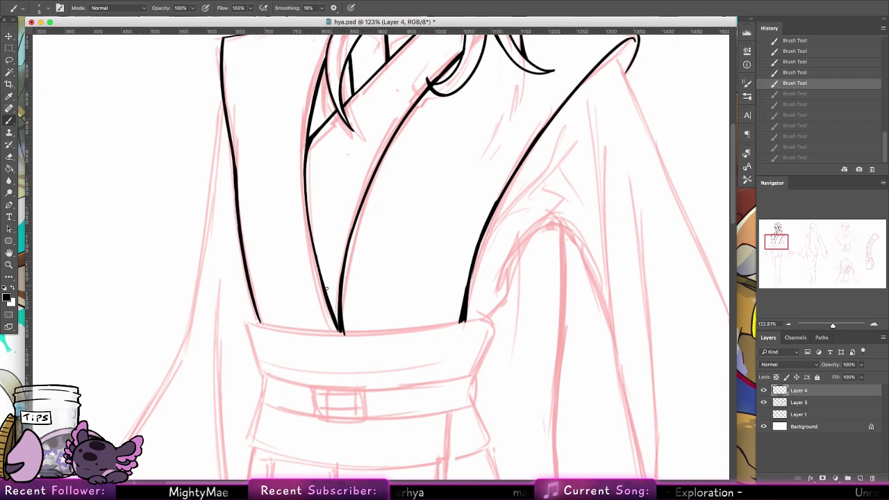
pyautogui.moveTo(252, 323); pyautogui.dragTo(455, 334)
pyautogui.hotkey('ctrl', 'z')
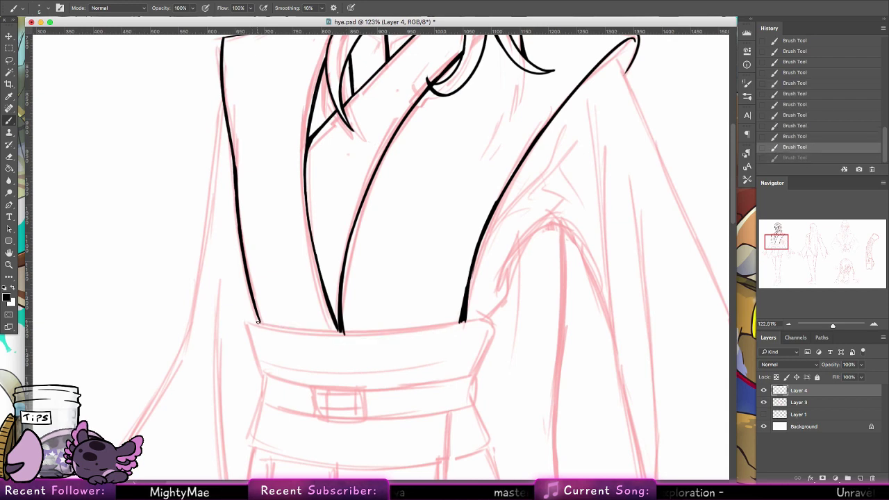
pyautogui.moveTo(257, 322); pyautogui.dragTo(480, 324)
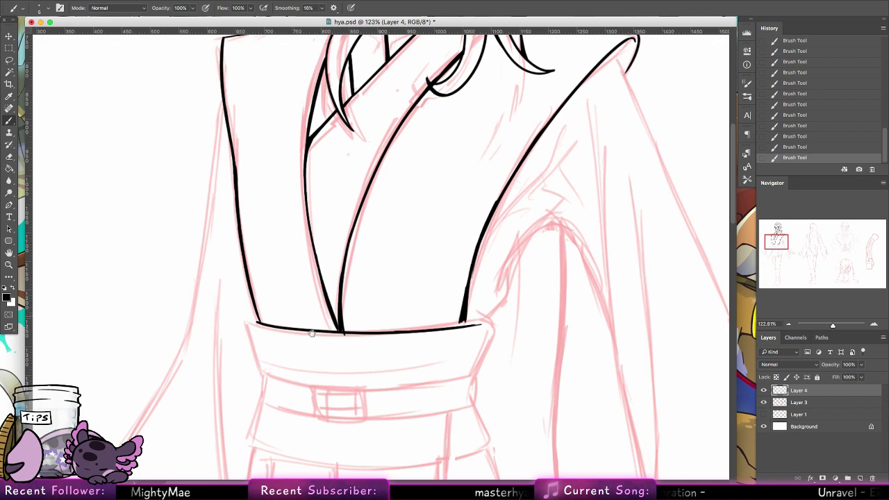
# Step: Ink the curve of the arm rising above the belt's right end
pyautogui.scroll(-5, 420, 316)
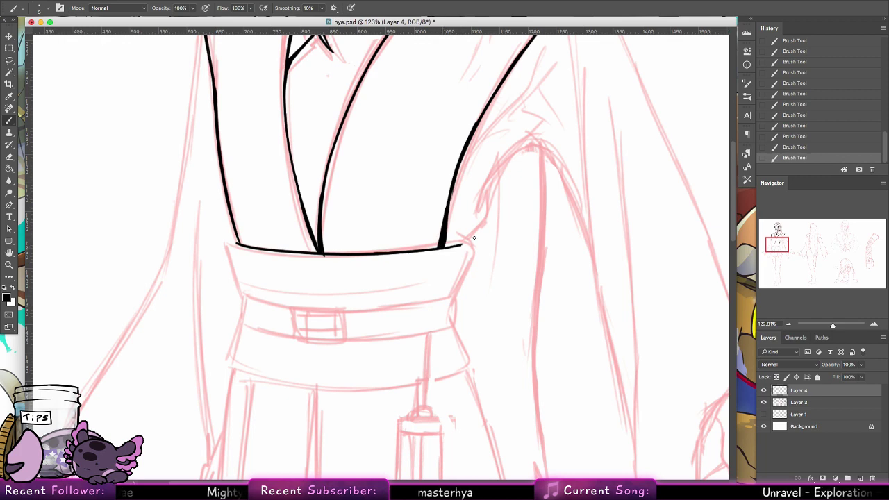
pyautogui.moveTo(458, 246)
pyautogui.mouseDown()
pyautogui.moveTo(490, 214)
pyautogui.moveTo(511, 156)
pyautogui.mouseUp()
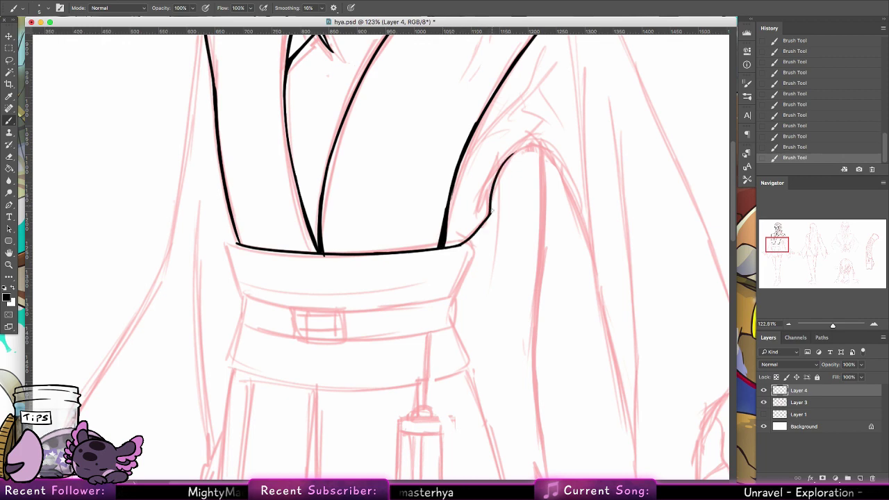
pyautogui.press('super+z')
pyautogui.moveTo(490, 215)
pyautogui.mouseDown()
pyautogui.moveTo(493, 173)
pyautogui.moveTo(529, 144)
pyautogui.mouseUp()
pyautogui.moveTo(480, 189); pyautogui.dragTo(511, 153)
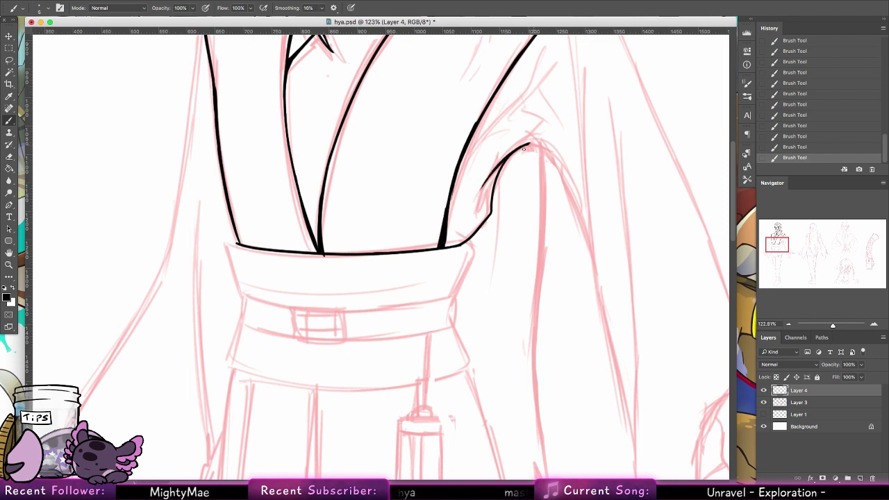
pyautogui.moveTo(487, 275); pyautogui.dragTo(496, 221)
pyautogui.moveTo(474, 186); pyautogui.dragTo(462, 239)
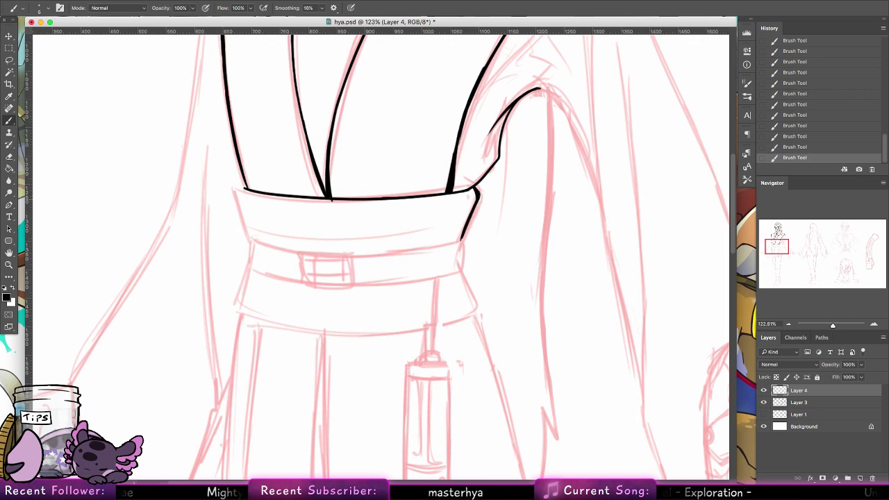
# Step: Ink the waistband's left edge
pyautogui.moveTo(244, 186); pyautogui.dragTo(249, 229)
pyautogui.hotkey('ctrl', 'z')
pyautogui.moveTo(240, 189); pyautogui.dragTo(252, 236)
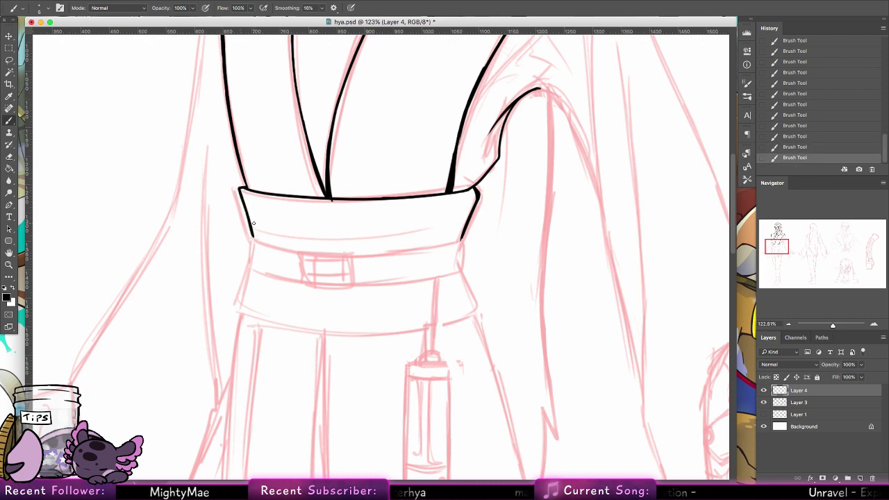
# Step: Erase the stray black line above the waistband and touch up its corner
pyautogui.press('e')
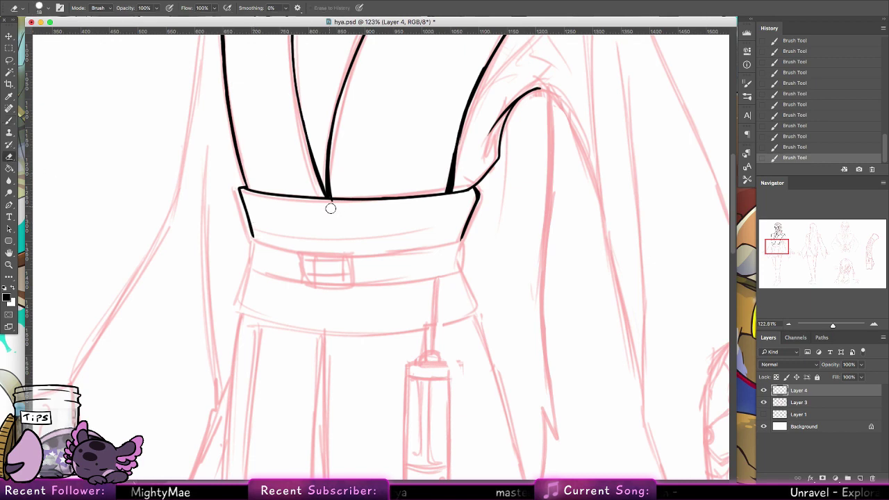
pyautogui.click(328, 204)
pyautogui.press('b')
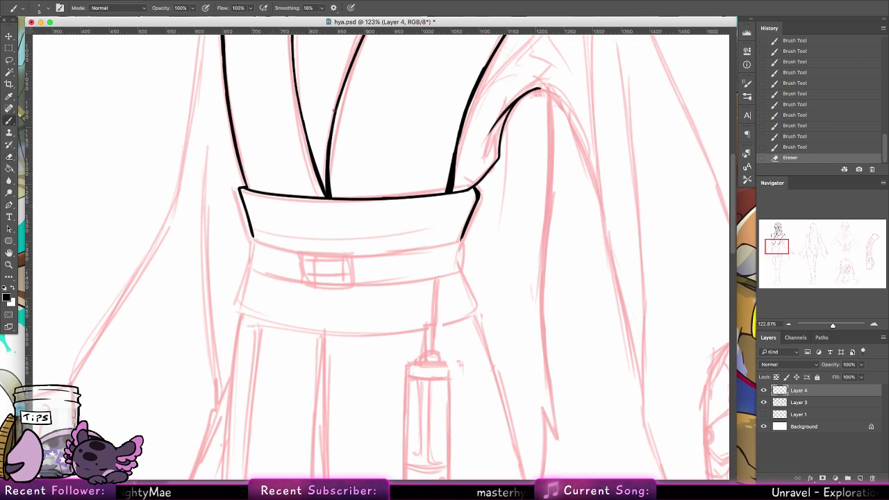
pyautogui.moveTo(461, 187)
pyautogui.mouseDown()
pyautogui.moveTo(431, 277)
pyautogui.moveTo(356, 258)
pyautogui.moveTo(361, 208)
pyautogui.mouseUp()
pyautogui.press('e')
pyautogui.moveTo(349, 268); pyautogui.dragTo(368, 184)
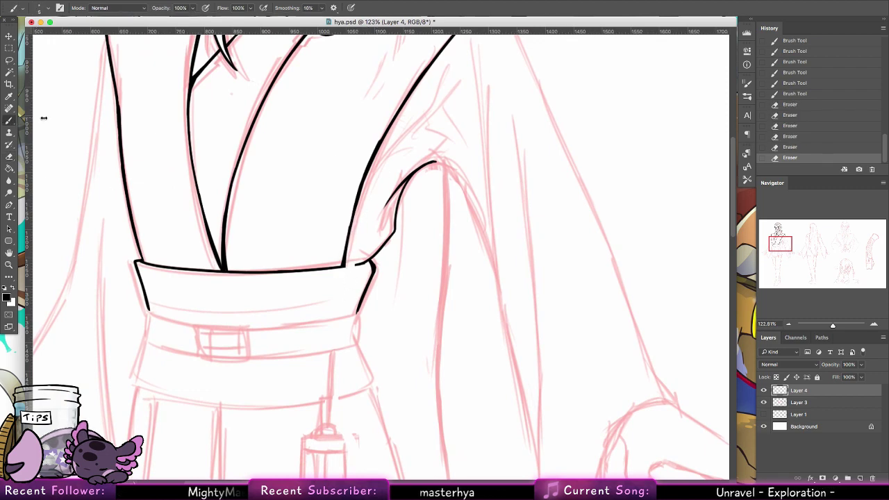
pyautogui.press('b')
pyautogui.moveTo(345, 266); pyautogui.dragTo(373, 261)
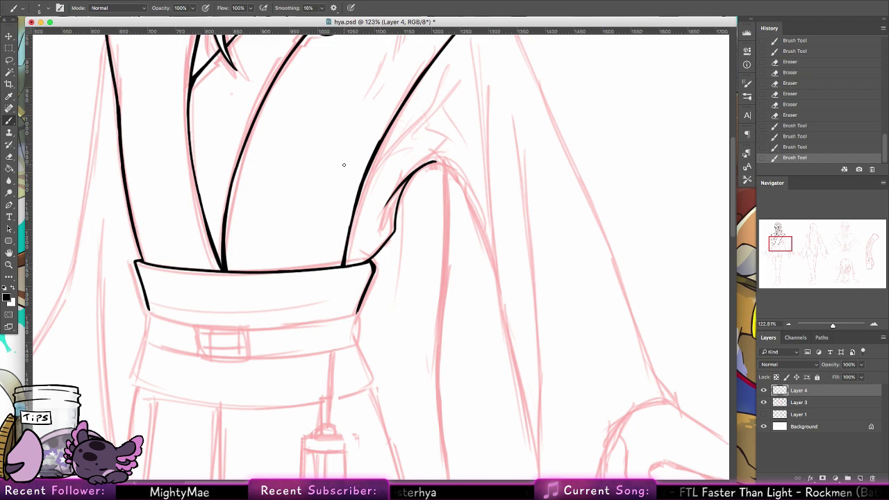
# Step: Add short ink strokes at the collar edge above the sleeve
pyautogui.scroll(5, 303, 208)
pyautogui.hscroll(-5, 303, 208)
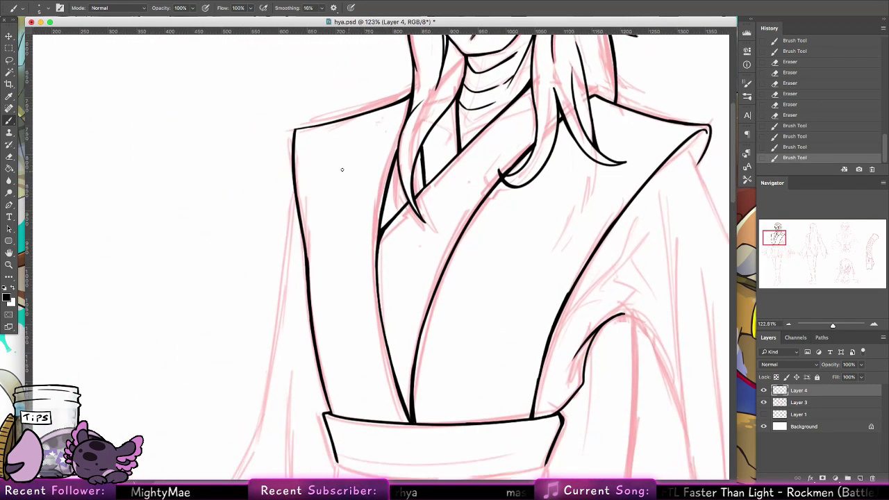
pyautogui.moveTo(294, 184); pyautogui.dragTo(288, 198)
pyautogui.moveTo(293, 189); pyautogui.dragTo(286, 248)
# Step: Ink the sleeve's outer edge in a long line down to its pointed tip
pyautogui.moveTo(288, 208)
pyautogui.mouseDown()
pyautogui.moveTo(283, 284)
pyautogui.moveTo(302, 204)
pyautogui.moveTo(305, 60)
pyautogui.mouseUp()
pyautogui.moveTo(287, 103); pyautogui.dragTo(259, 271)
pyautogui.press('super+z')
pyautogui.moveTo(343, 276)
pyautogui.mouseDown()
pyautogui.moveTo(367, 210)
pyautogui.moveTo(431, 157)
pyautogui.mouseUp()
pyautogui.moveTo(347, 149); pyautogui.dragTo(265, 306)
pyautogui.press('super+z')
pyautogui.moveTo(352, 132)
pyautogui.mouseDown()
pyautogui.moveTo(231, 330)
pyautogui.moveTo(244, 332)
pyautogui.moveTo(247, 389)
pyautogui.mouseUp()
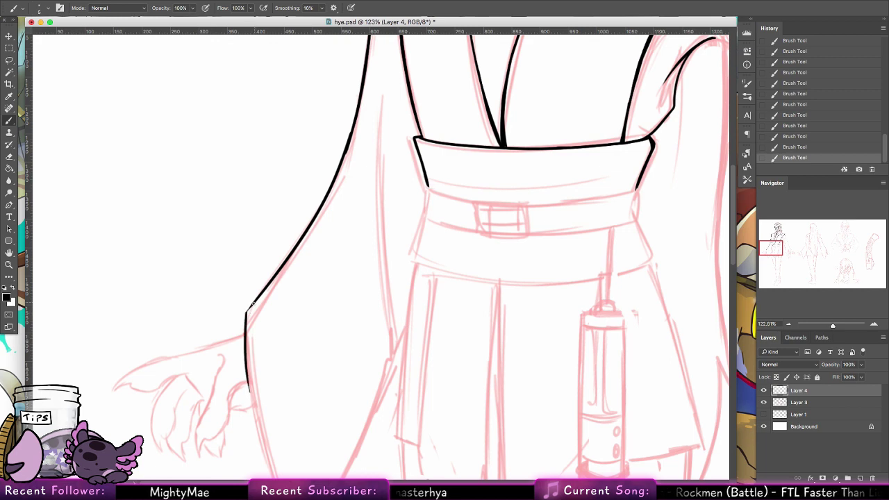
pyautogui.moveTo(254, 302); pyautogui.dragTo(246, 321)
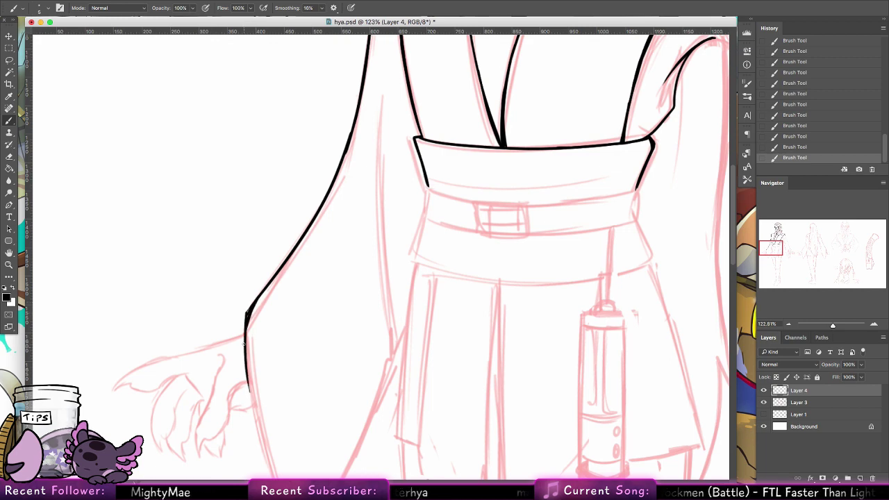
pyautogui.moveTo(285, 368)
pyautogui.mouseDown()
pyautogui.moveTo(241, 220)
pyautogui.moveTo(232, 347)
pyautogui.moveTo(240, 384)
pyautogui.mouseUp()
pyautogui.moveTo(201, 226)
pyautogui.mouseDown()
pyautogui.moveTo(251, 391)
pyautogui.moveTo(236, 361)
pyautogui.mouseUp()
pyautogui.hotkey('ctrl', 'z')
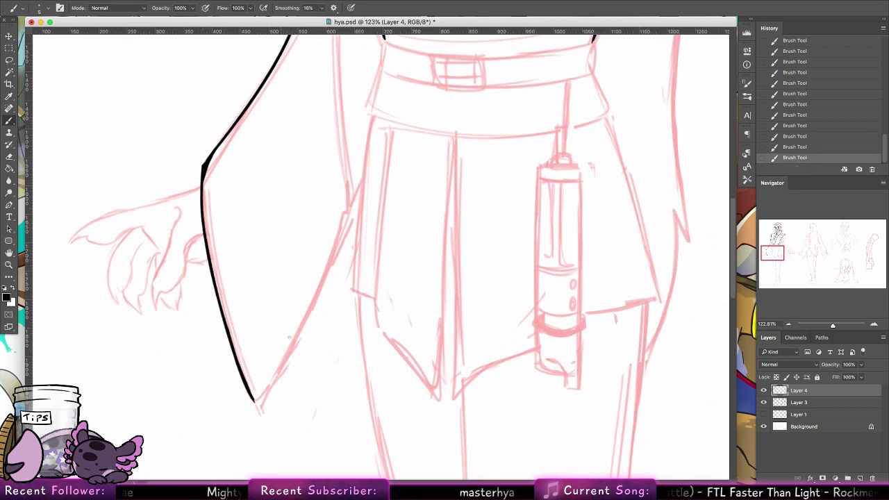
# Step: Ink the sleeve's inner edge running up from the tip
pyautogui.moveTo(254, 400); pyautogui.dragTo(349, 185)
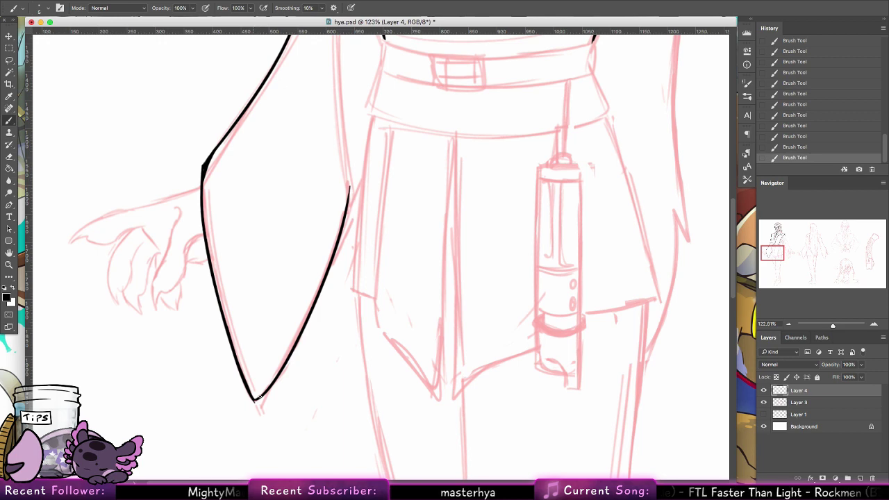
pyautogui.moveTo(377, 290); pyautogui.dragTo(252, 416)
pyautogui.moveTo(228, 317); pyautogui.dragTo(214, 83)
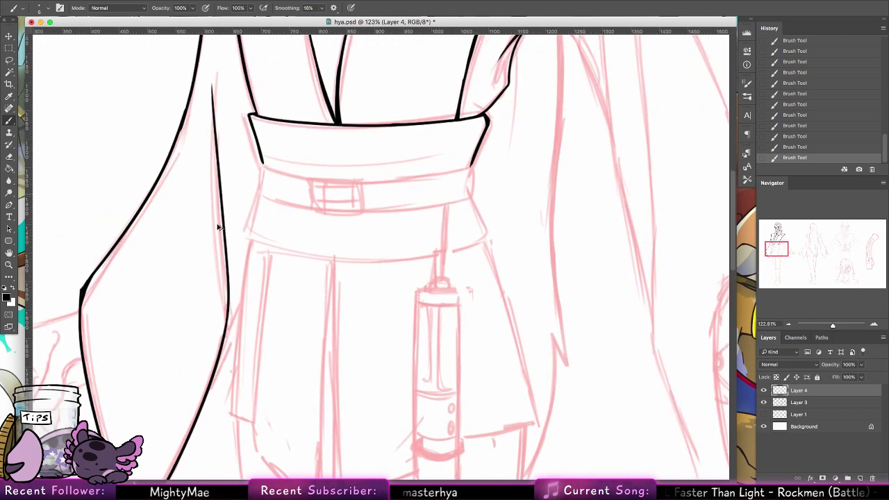
pyautogui.press('super+z')
pyautogui.moveTo(227, 330); pyautogui.dragTo(218, 94)
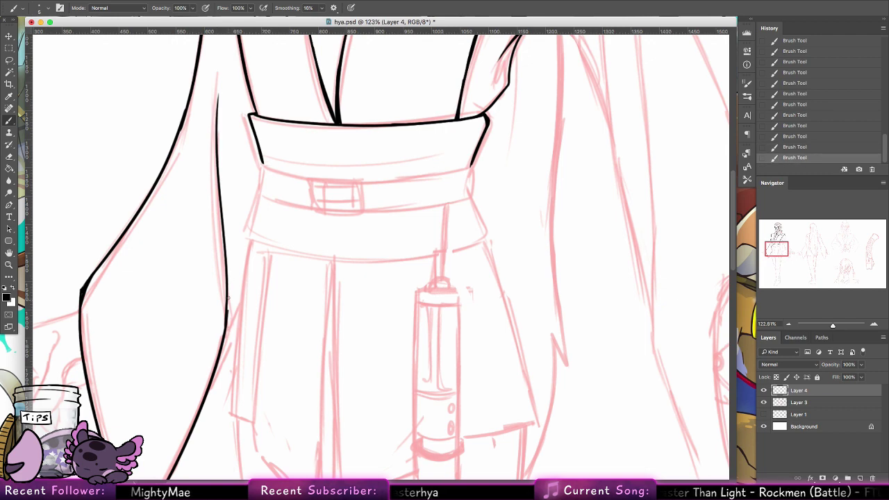
pyautogui.press('super+z')
pyautogui.moveTo(227, 281)
pyautogui.mouseDown()
pyautogui.moveTo(225, 324)
pyautogui.moveTo(241, 303)
pyautogui.mouseUp()
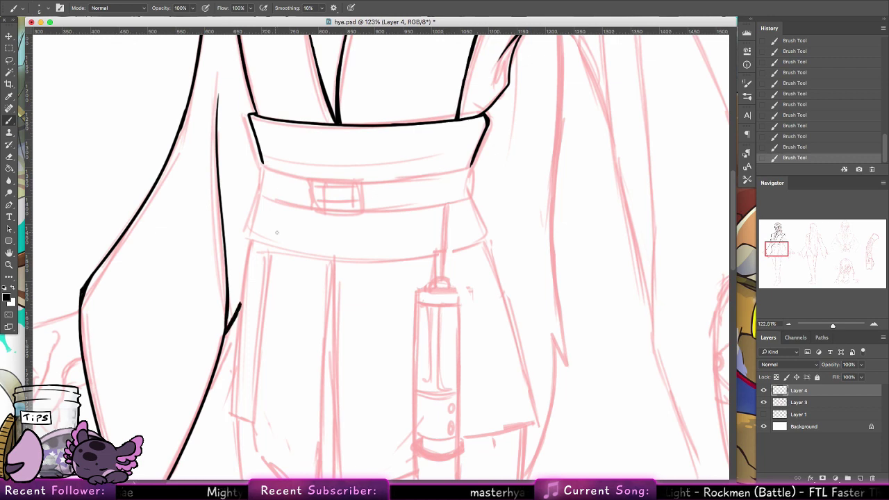
pyautogui.scroll(5, 276, 232)
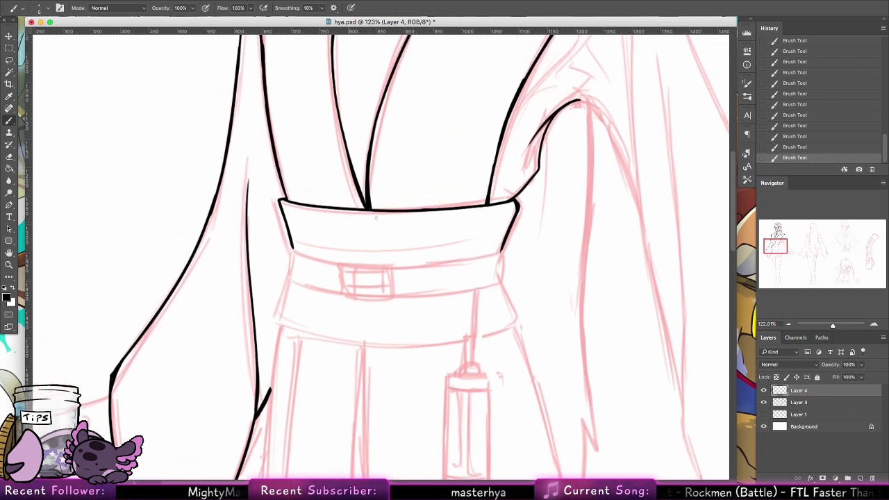
# Step: Ink the square belt buckle's left, top and bottom edges
pyautogui.moveTo(338, 264); pyautogui.dragTo(341, 296)
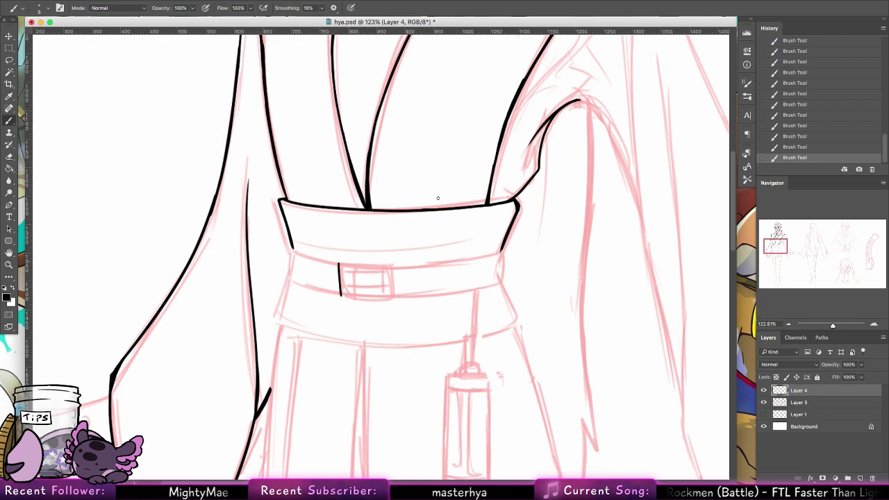
pyautogui.moveTo(339, 263)
pyautogui.mouseDown()
pyautogui.moveTo(403, 261)
pyautogui.moveTo(390, 262)
pyautogui.moveTo(393, 277)
pyautogui.moveTo(344, 295)
pyautogui.moveTo(396, 299)
pyautogui.mouseUp()
pyautogui.moveTo(342, 298); pyautogui.dragTo(394, 297)
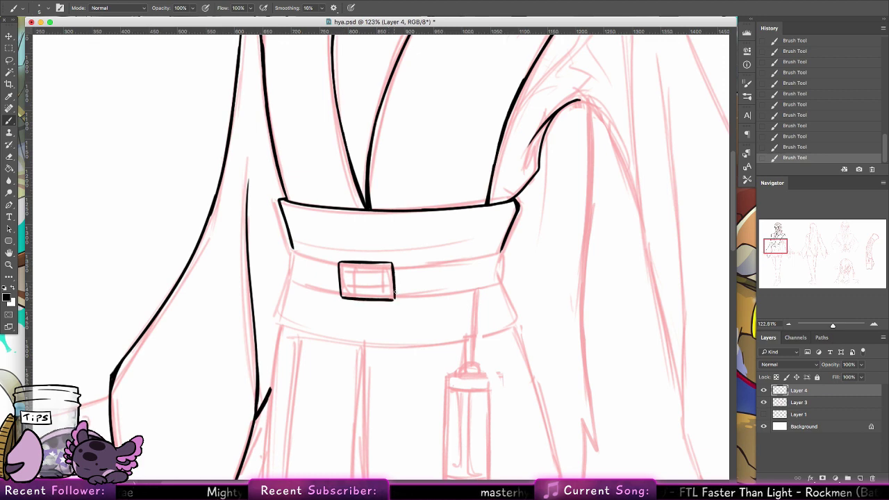
pyautogui.moveTo(346, 268)
pyautogui.mouseDown()
pyautogui.moveTo(381, 269)
pyautogui.moveTo(343, 268)
pyautogui.moveTo(384, 268)
pyautogui.moveTo(386, 293)
pyautogui.moveTo(350, 291)
pyautogui.moveTo(395, 291)
pyautogui.moveTo(346, 293)
pyautogui.moveTo(384, 292)
pyautogui.mouseUp()
pyautogui.hotkey('ctrl', 'z')
pyautogui.hotkey('ctrl', 'z')
pyautogui.hotkey('ctrl', 'z')
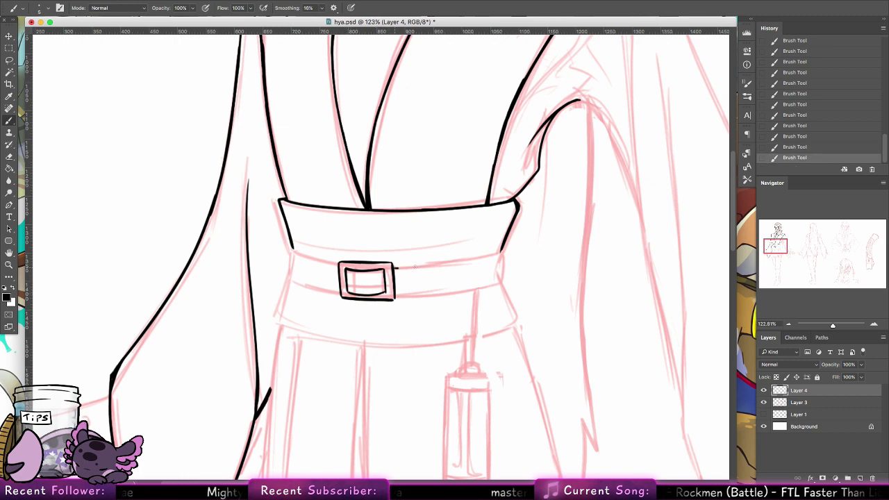
# Step: Ink the belt's top and lower edges to the right of the buckle
pyautogui.moveTo(397, 269); pyautogui.dragTo(501, 256)
pyautogui.hotkey('ctrl', 'z')
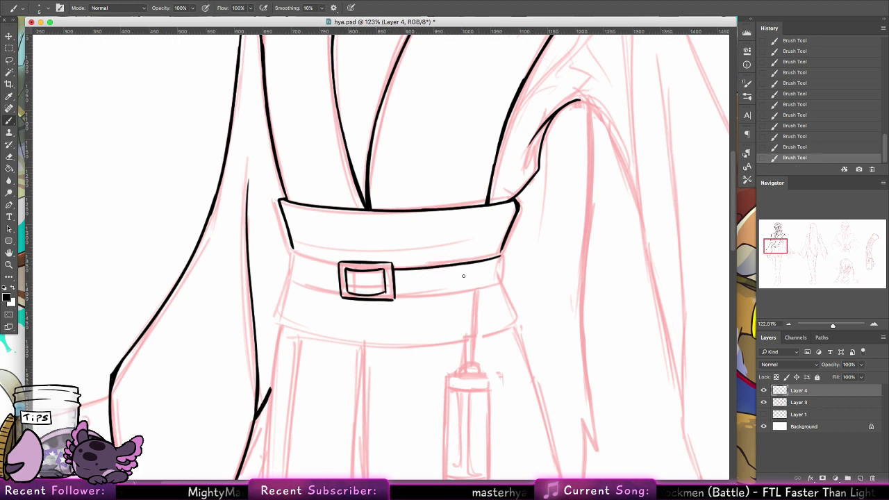
pyautogui.moveTo(395, 293); pyautogui.dragTo(495, 278)
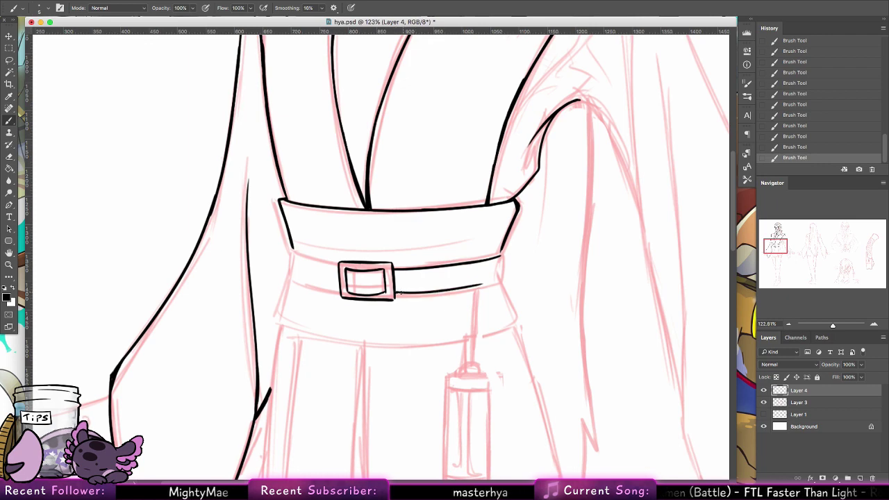
pyautogui.moveTo(401, 292); pyautogui.dragTo(476, 286)
pyautogui.hotkey('ctrl', 'z')
pyautogui.moveTo(394, 293); pyautogui.dragTo(488, 282)
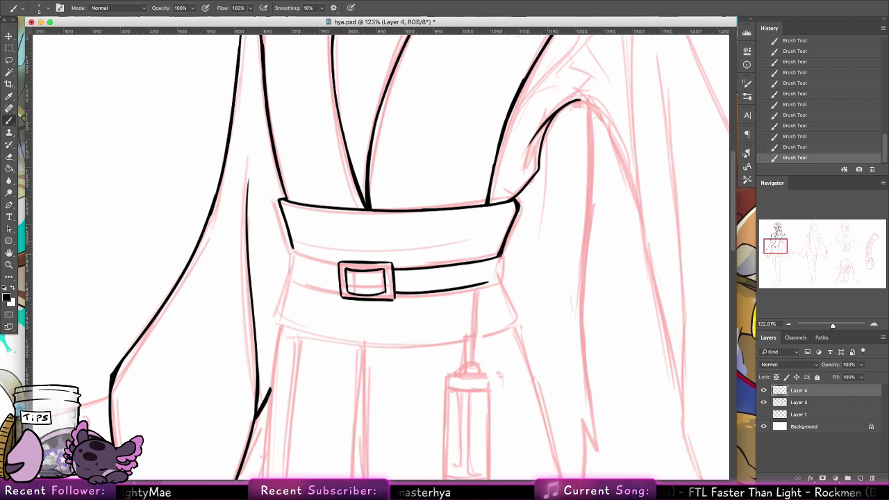
# Step: Ink the belt's right end and the robe line flaring down from it
pyautogui.moveTo(500, 256); pyautogui.dragTo(511, 315)
pyautogui.hotkey('ctrl', 'z')
pyautogui.hotkey('ctrl', 'z')
pyautogui.moveTo(499, 281); pyautogui.dragTo(514, 321)
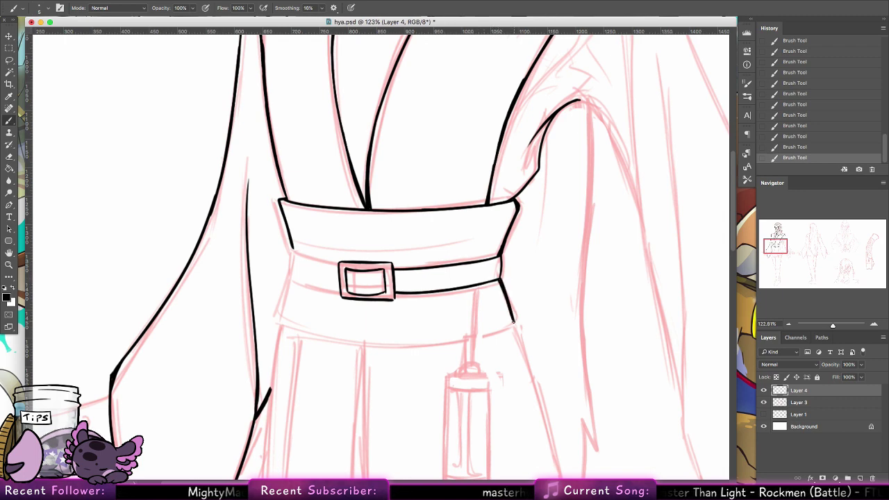
pyautogui.moveTo(501, 254); pyautogui.dragTo(501, 280)
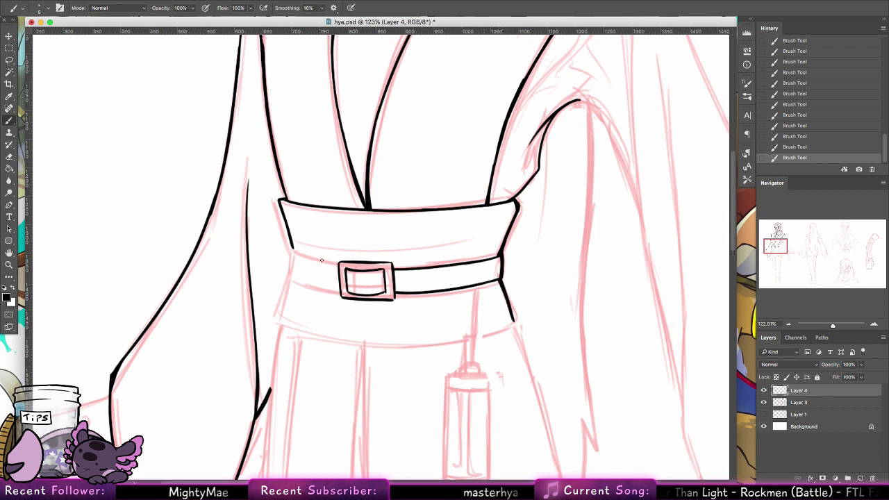
# Step: Extend the robe line down from the belt's left end
pyautogui.moveTo(338, 266)
pyautogui.mouseDown()
pyautogui.moveTo(289, 252)
pyautogui.moveTo(337, 265)
pyautogui.mouseUp()
pyautogui.hotkey('ctrl', 'z')
pyautogui.hotkey('ctrl', 'z')
pyautogui.hotkey('ctrl', 'z')
pyautogui.hotkey('ctrl', 'z')
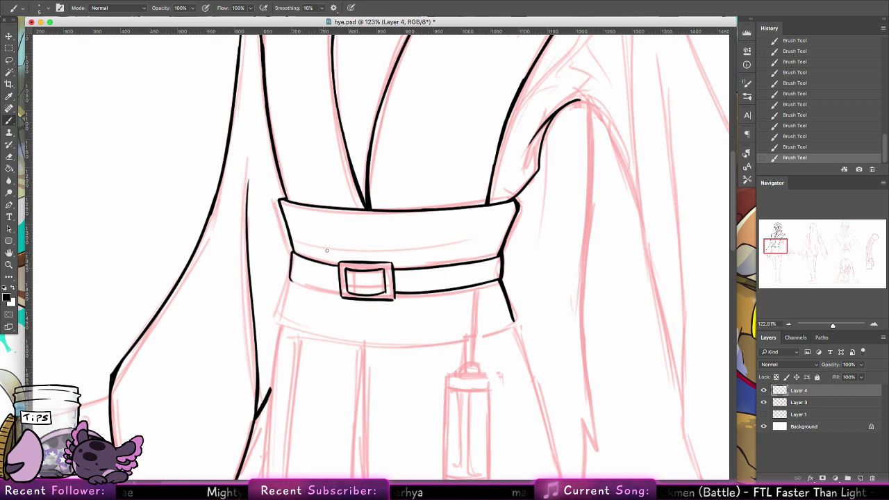
pyautogui.moveTo(291, 281)
pyautogui.mouseDown()
pyautogui.moveTo(334, 291)
pyautogui.moveTo(322, 290)
pyautogui.mouseUp()
pyautogui.hotkey('ctrl', 'z')
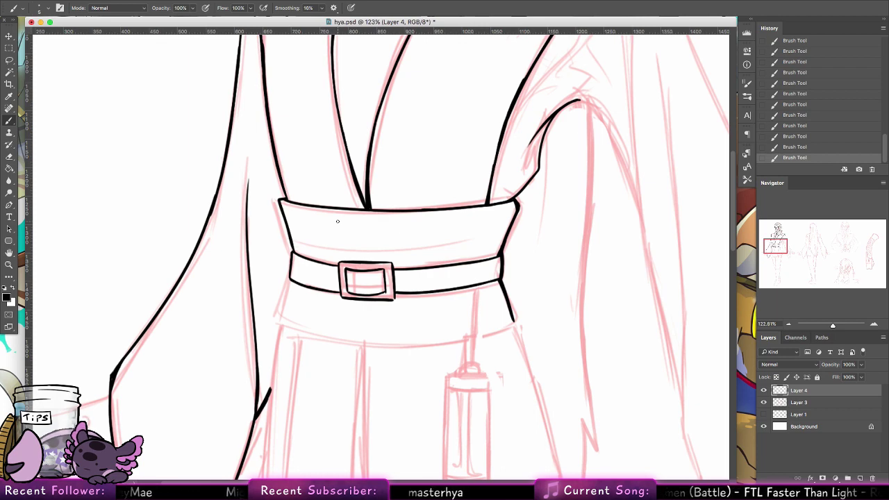
pyautogui.moveTo(290, 281); pyautogui.dragTo(274, 322)
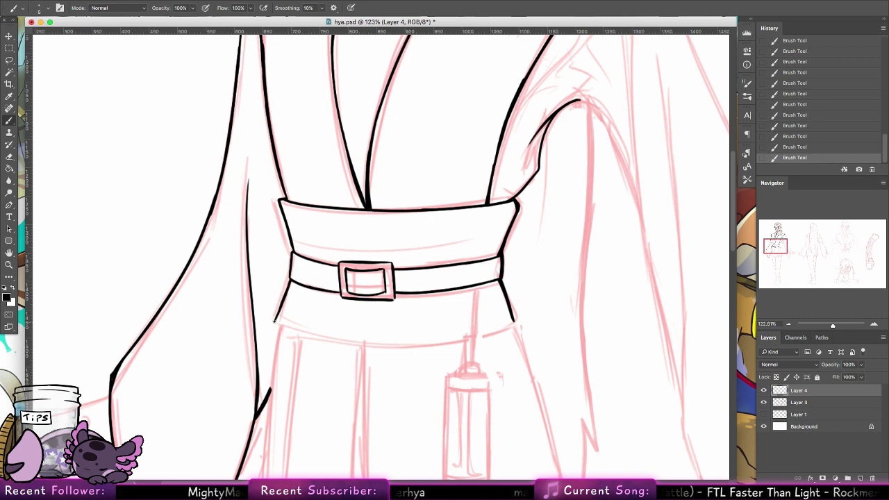
# Step: Pan and rotate the view, then ink the sash edge beside the belt
pyautogui.click(9, 252)
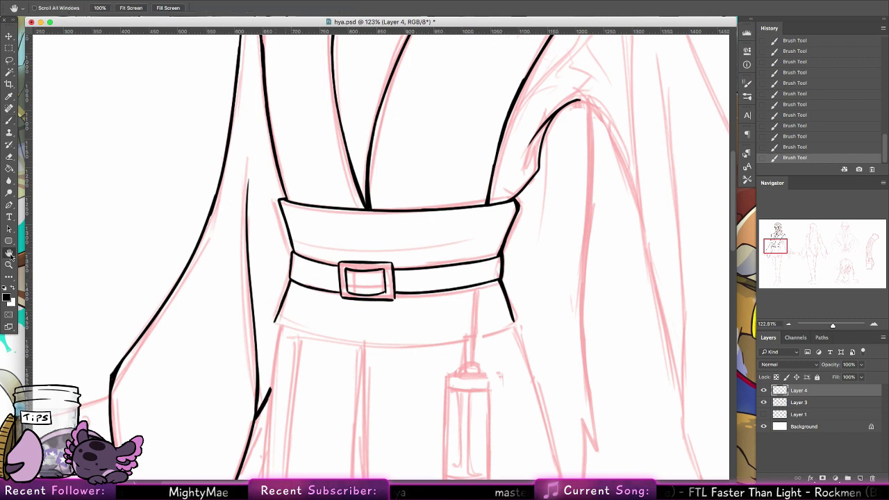
pyautogui.moveTo(284, 184); pyautogui.dragTo(424, 102)
pyautogui.moveTo(282, 96); pyautogui.dragTo(98, 194)
pyautogui.moveTo(9, 252); pyautogui.dragTo(375, 95)
pyautogui.click(10, 120)
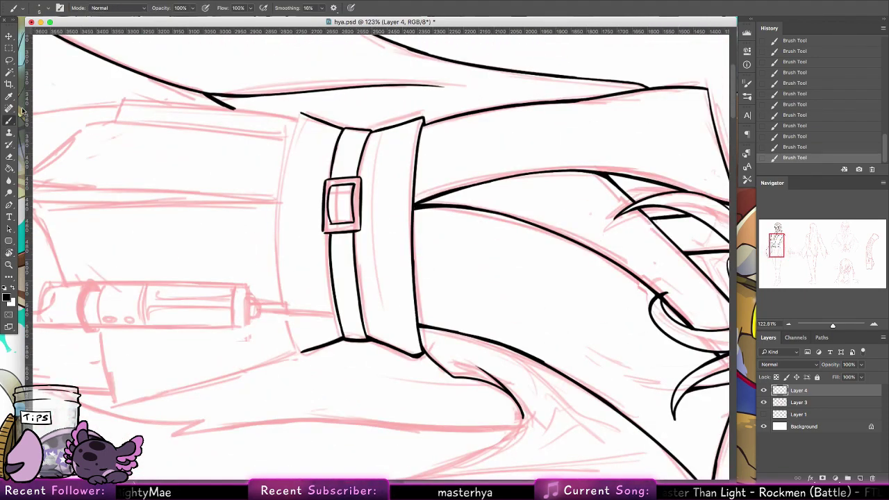
pyautogui.moveTo(300, 114)
pyautogui.mouseDown()
pyautogui.moveTo(275, 205)
pyautogui.moveTo(277, 275)
pyautogui.mouseUp()
pyautogui.hotkey('ctrl', 'z')
pyautogui.moveTo(278, 196); pyautogui.dragTo(276, 280)
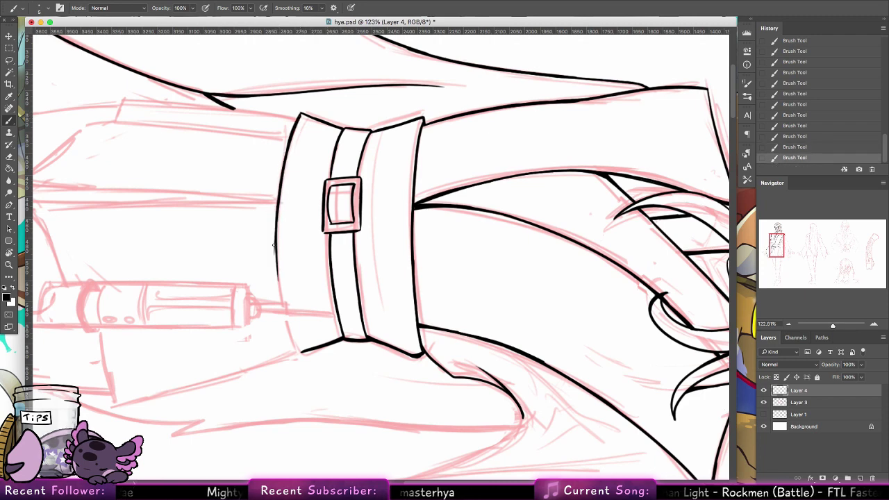
# Step: Finish the sash edge down to its curved hem and reset the view rotation upright
pyautogui.moveTo(276, 218); pyautogui.dragTo(280, 300)
pyautogui.hotkey('ctrl', 'z')
pyautogui.hotkey('ctrl', 'z')
pyautogui.moveTo(275, 245)
pyautogui.mouseDown()
pyautogui.moveTo(285, 332)
pyautogui.moveTo(297, 351)
pyautogui.moveTo(282, 287)
pyautogui.mouseUp()
pyautogui.hotkey('ctrl', 'z')
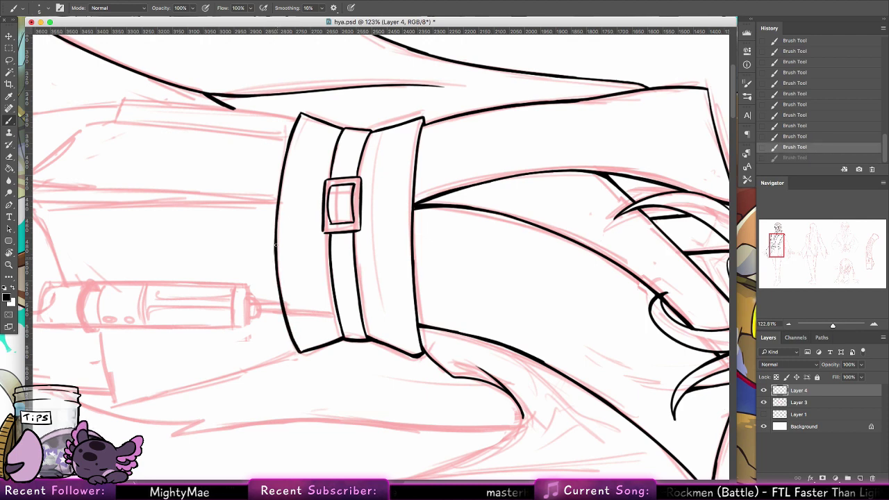
pyautogui.moveTo(275, 245); pyautogui.dragTo(300, 353)
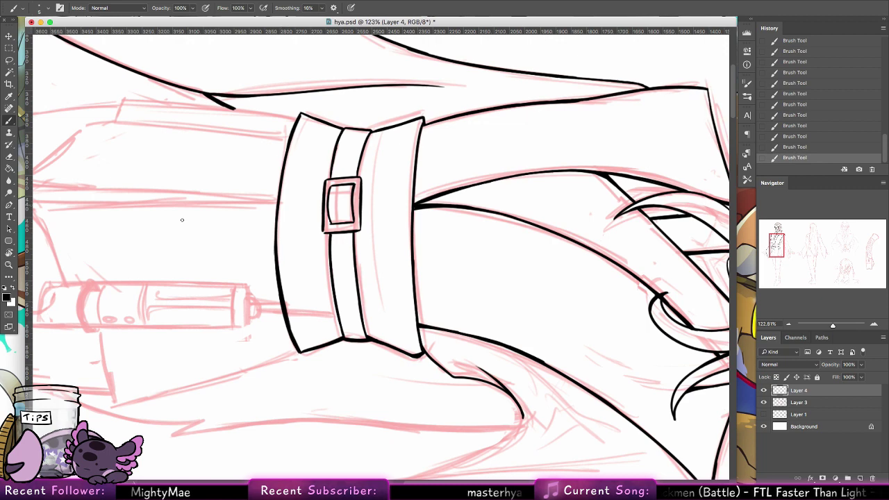
pyautogui.press('r')
pyautogui.press('Escape')
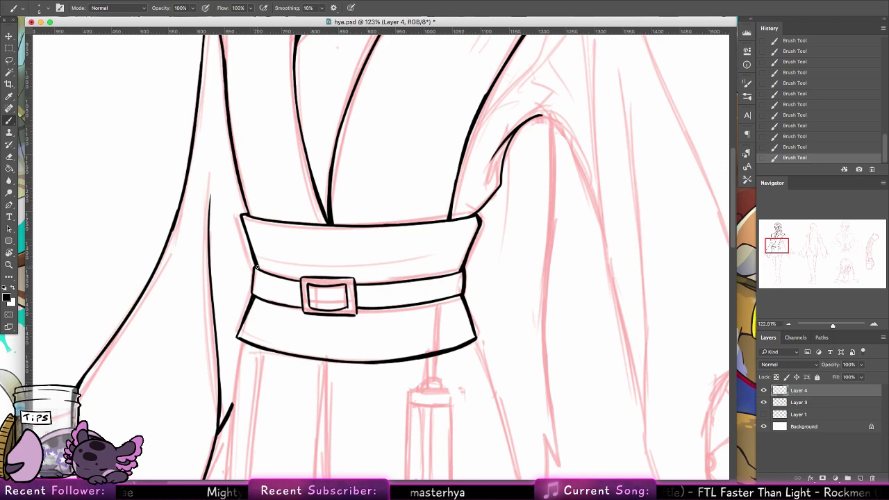
# Step: Ink the sash's left edge and a vertical fold line down the robe below the belt
pyautogui.moveTo(254, 271); pyautogui.dragTo(250, 298)
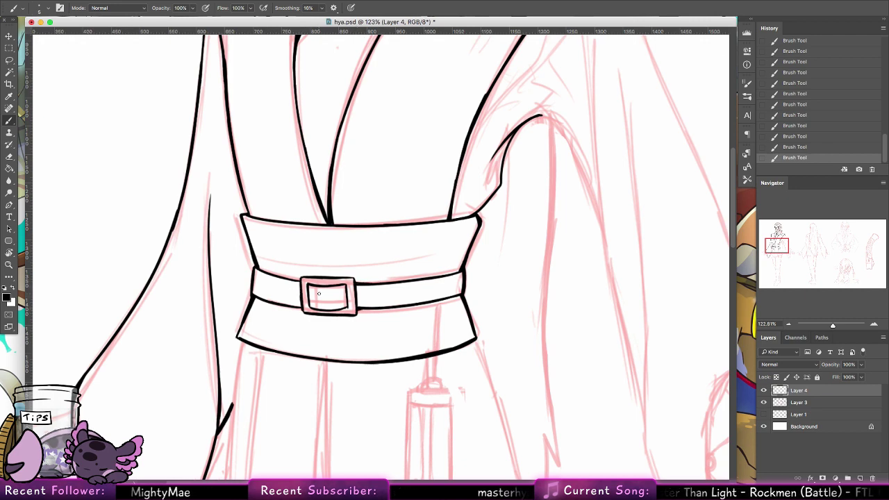
pyautogui.moveTo(346, 267); pyautogui.dragTo(291, 309)
pyautogui.moveTo(311, 125)
pyautogui.mouseDown()
pyautogui.moveTo(317, 392)
pyautogui.moveTo(314, 334)
pyautogui.moveTo(309, 403)
pyautogui.moveTo(312, 378)
pyautogui.mouseUp()
pyautogui.hotkey('ctrl', 'z')
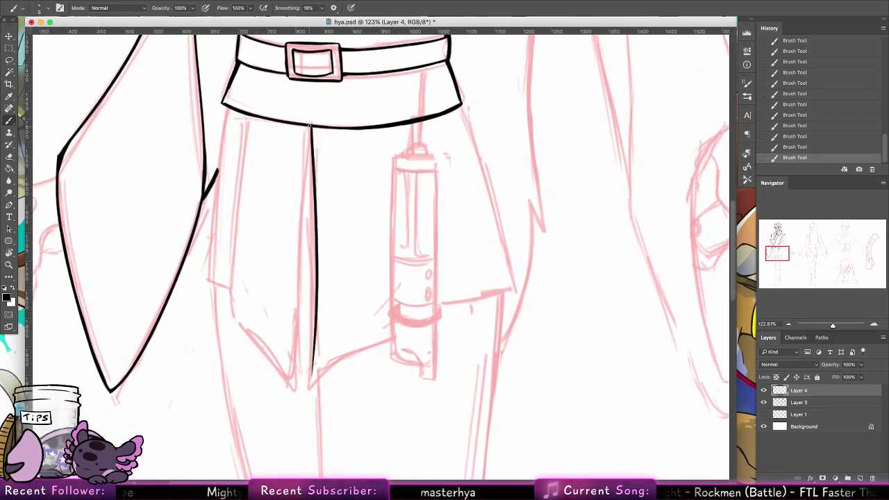
# Step: Ink the centre front line and the panel's angled lower edge below the belt in black
pyautogui.moveTo(311, 125); pyautogui.dragTo(316, 347)
pyautogui.moveTo(316, 306)
pyautogui.mouseDown()
pyautogui.moveTo(311, 387)
pyautogui.moveTo(387, 336)
pyautogui.mouseUp()
pyautogui.moveTo(312, 386); pyautogui.dragTo(392, 331)
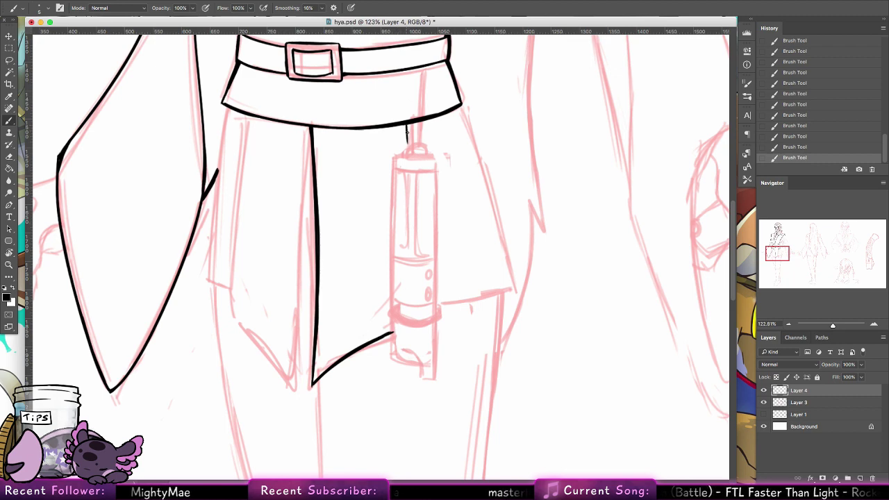
pyautogui.moveTo(407, 123); pyautogui.dragTo(409, 152)
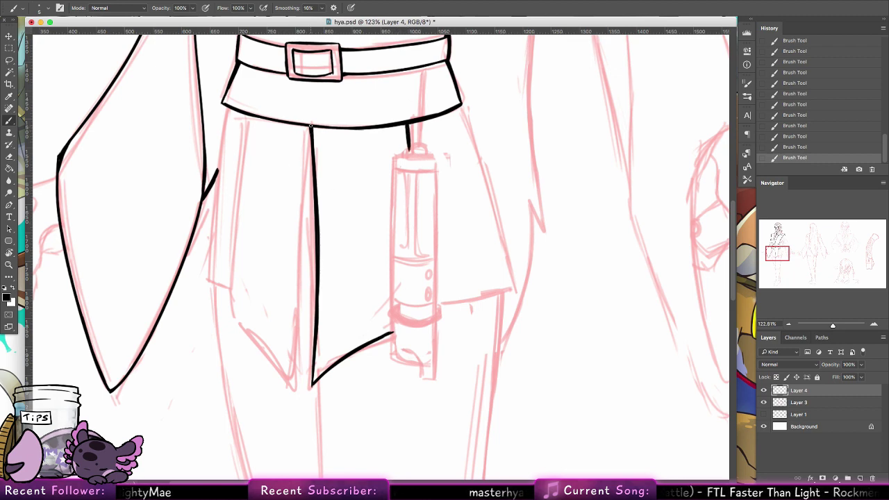
pyautogui.moveTo(311, 129); pyautogui.dragTo(298, 317)
pyautogui.press('super+z')
pyautogui.moveTo(311, 129); pyautogui.dragTo(297, 375)
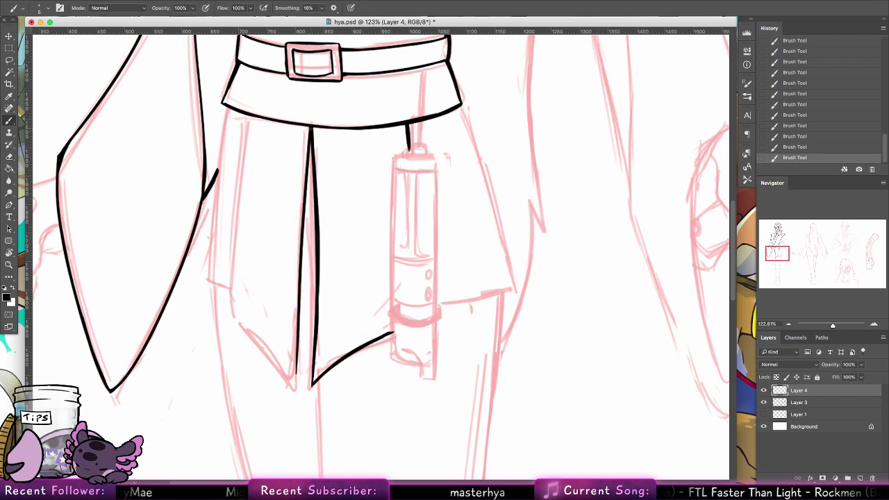
pyautogui.moveTo(311, 131)
pyautogui.mouseDown()
pyautogui.moveTo(296, 390)
pyautogui.moveTo(236, 320)
pyautogui.moveTo(234, 283)
pyautogui.mouseUp()
pyautogui.moveTo(233, 247)
pyautogui.mouseDown()
pyautogui.moveTo(245, 121)
pyautogui.moveTo(244, 148)
pyautogui.mouseUp()
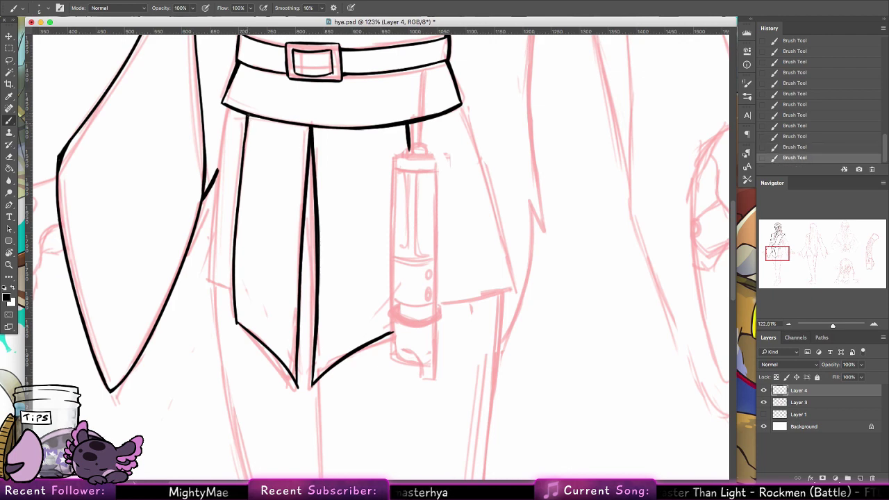
# Step: Ink the left front panel line from the belt down to its pointed corner
pyautogui.moveTo(246, 114); pyautogui.dragTo(237, 268)
pyautogui.press('super+z')
pyautogui.moveTo(247, 114); pyautogui.dragTo(237, 263)
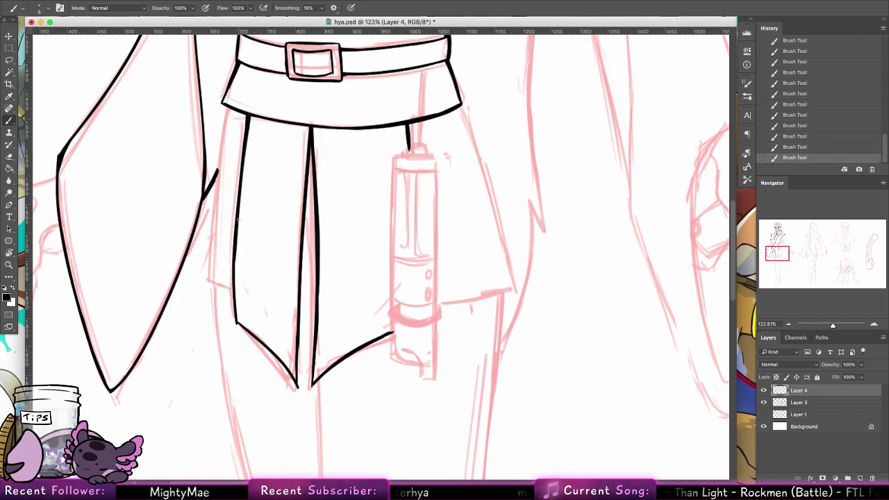
pyautogui.moveTo(237, 219); pyautogui.dragTo(234, 307)
pyautogui.press('super+z')
pyautogui.moveTo(236, 251)
pyautogui.mouseDown()
pyautogui.moveTo(235, 322)
pyautogui.moveTo(268, 349)
pyautogui.mouseUp()
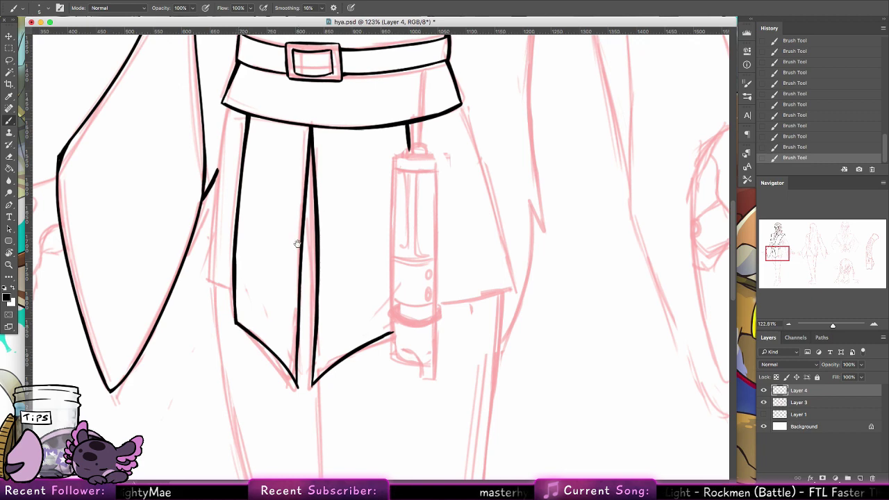
pyautogui.press('super+z')
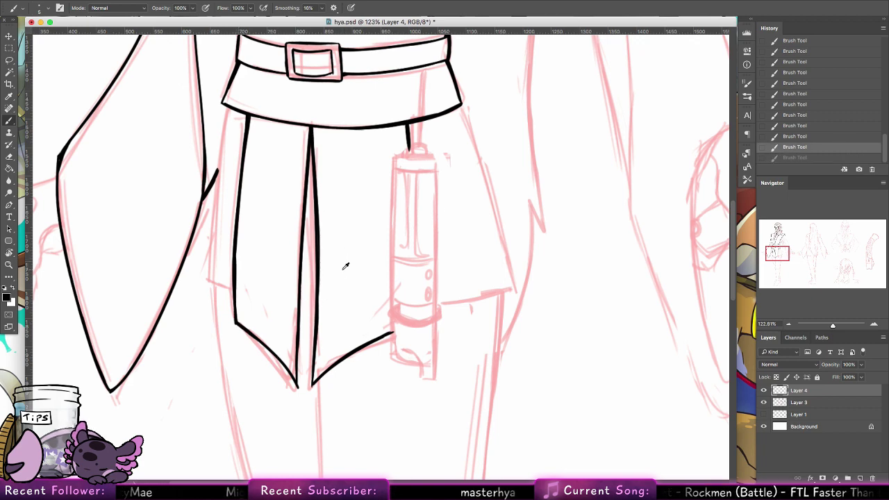
pyautogui.moveTo(234, 292); pyautogui.dragTo(211, 281)
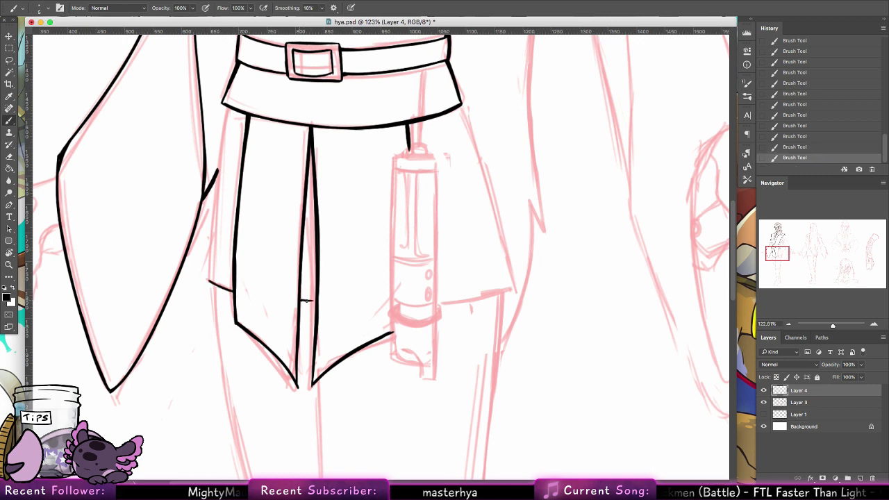
pyautogui.moveTo(302, 300); pyautogui.dragTo(317, 300)
# Step: Ink the outer panel's left edge from the belt downward
pyautogui.moveTo(227, 105)
pyautogui.mouseDown()
pyautogui.moveTo(220, 161)
pyautogui.moveTo(227, 105)
pyautogui.moveTo(216, 203)
pyautogui.mouseUp()
pyautogui.moveTo(228, 107); pyautogui.dragTo(215, 221)
pyautogui.moveTo(220, 158); pyautogui.dragTo(212, 251)
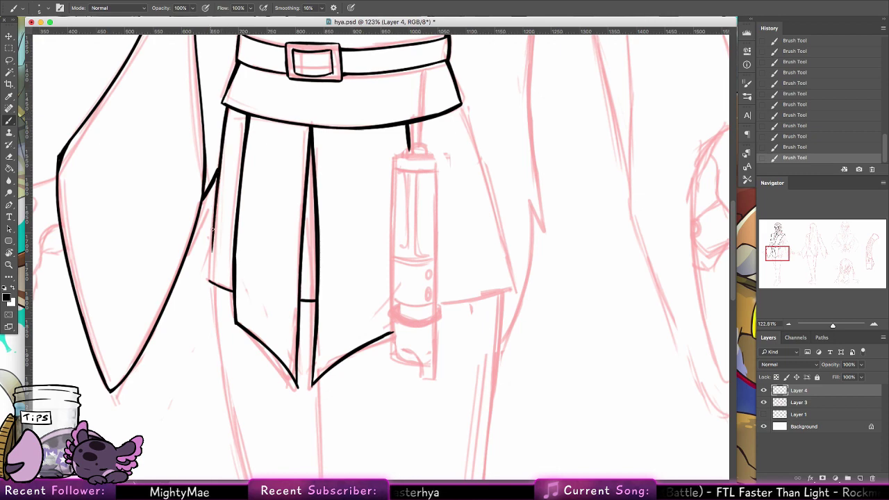
pyautogui.moveTo(214, 212); pyautogui.dragTo(211, 281)
pyautogui.moveTo(212, 245); pyautogui.dragTo(209, 278)
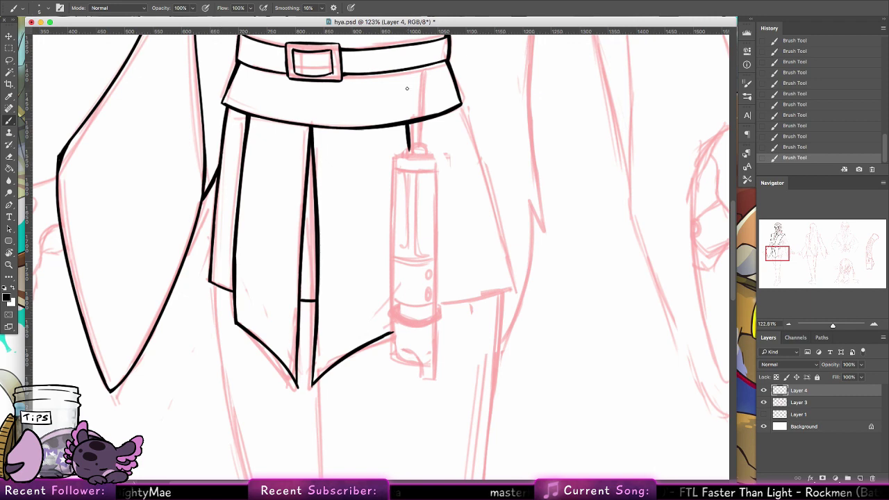
# Step: Ink the skirt's right hem line and its right edge from belt to hem
pyautogui.moveTo(436, 302); pyautogui.dragTo(511, 288)
pyautogui.moveTo(462, 109); pyautogui.dragTo(501, 254)
pyautogui.press('super+z')
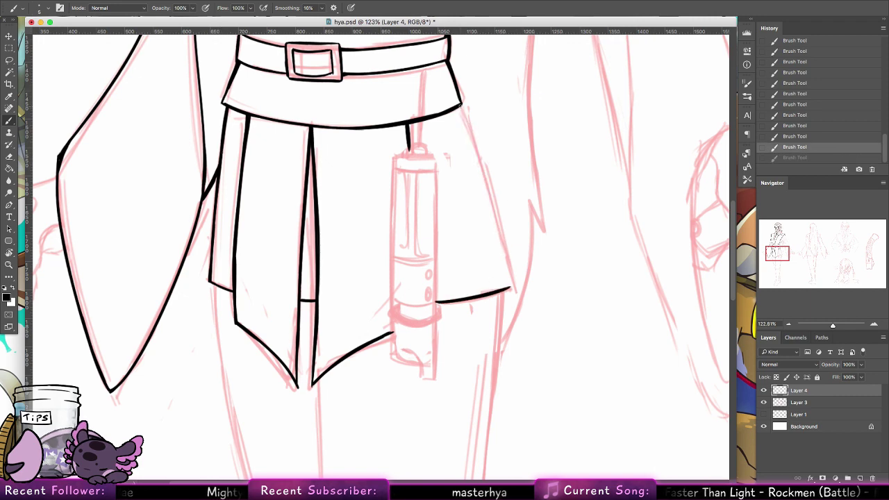
pyautogui.moveTo(459, 106); pyautogui.dragTo(510, 288)
pyautogui.press('super+z')
pyautogui.press('super+z')
pyautogui.press('super+shift+z')
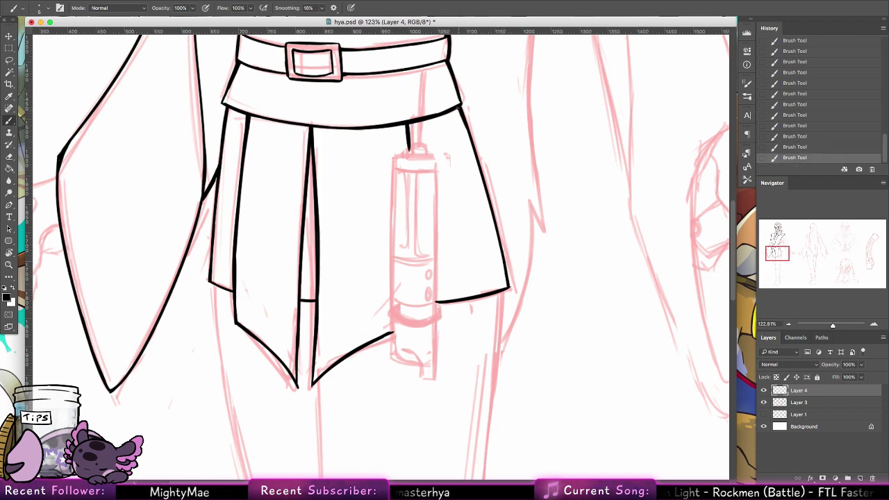
pyautogui.moveTo(458, 107)
pyautogui.mouseDown()
pyautogui.moveTo(490, 261)
pyautogui.moveTo(489, 221)
pyautogui.mouseUp()
pyautogui.press('super+z')
pyautogui.moveTo(458, 113); pyautogui.dragTo(479, 182)
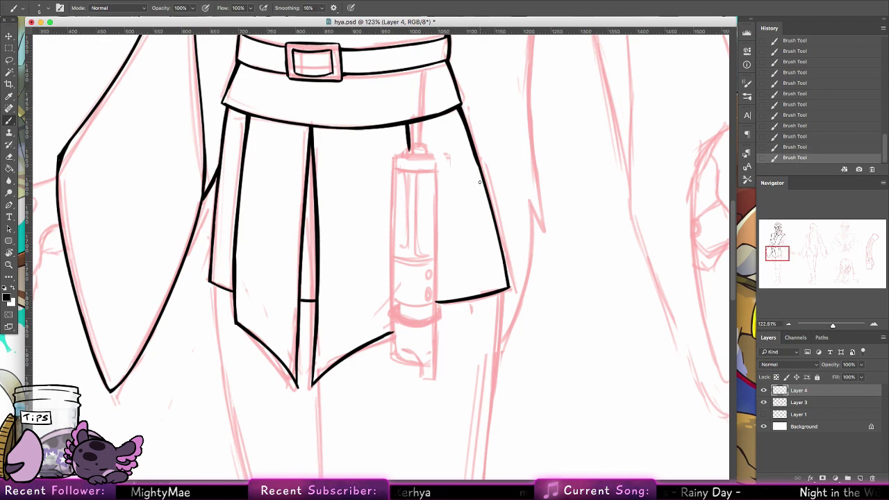
# Step: Zoom out to both full figures and hide, then reshow, the red sketch layer to check the line art
pyautogui.click(9, 264)
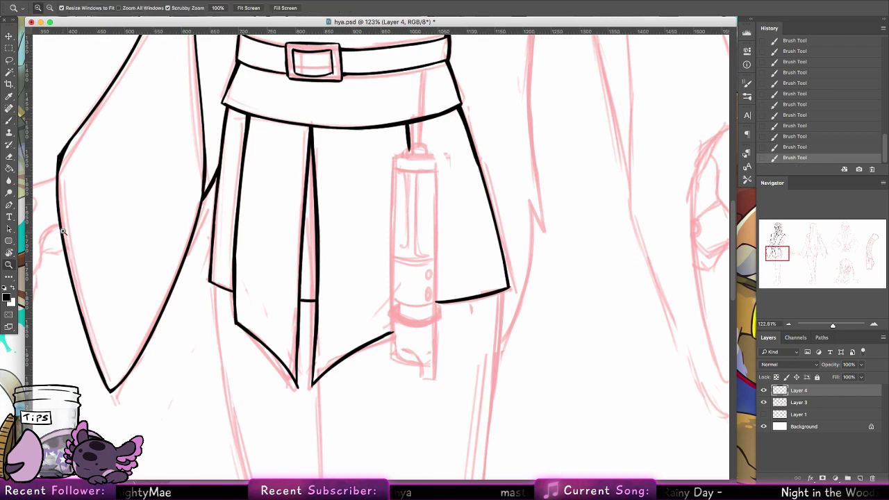
pyautogui.moveTo(546, 215); pyautogui.dragTo(516, 193)
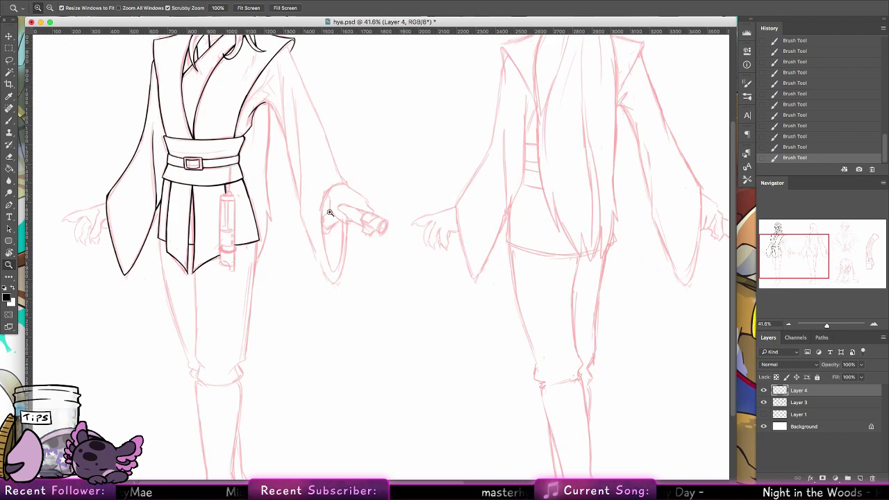
pyautogui.scroll(5, 368, 329)
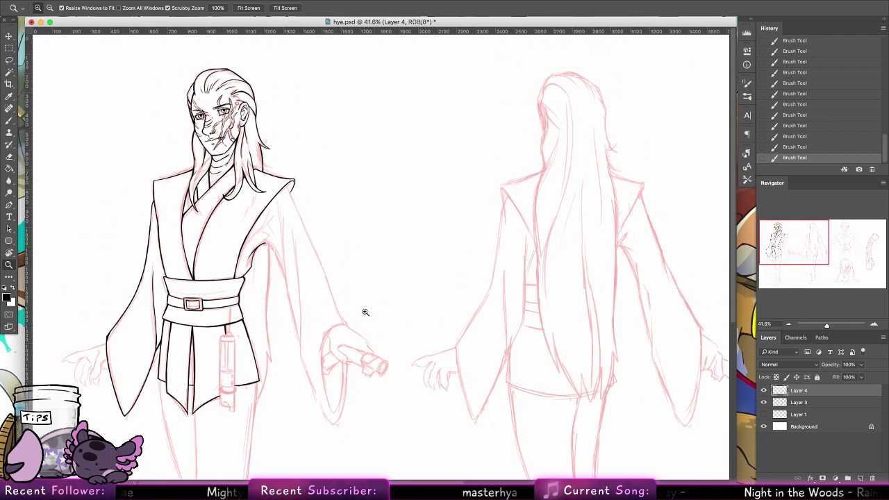
pyautogui.click(764, 402)
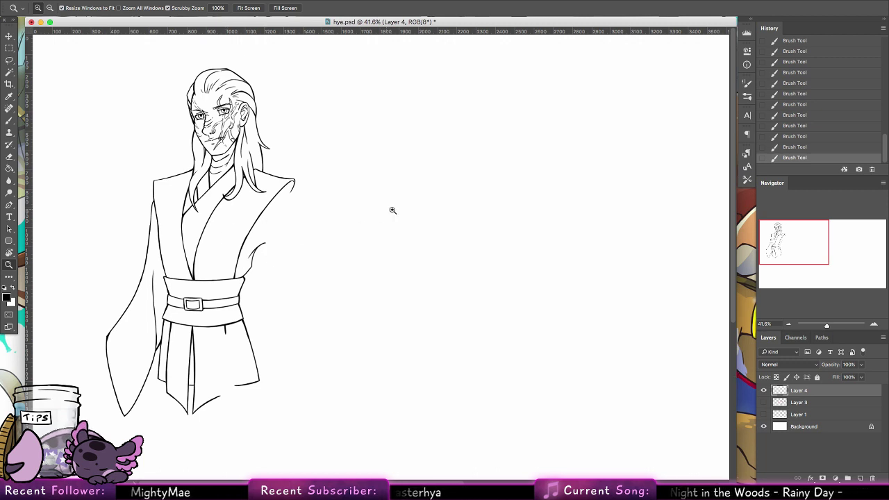
pyautogui.click(763, 402)
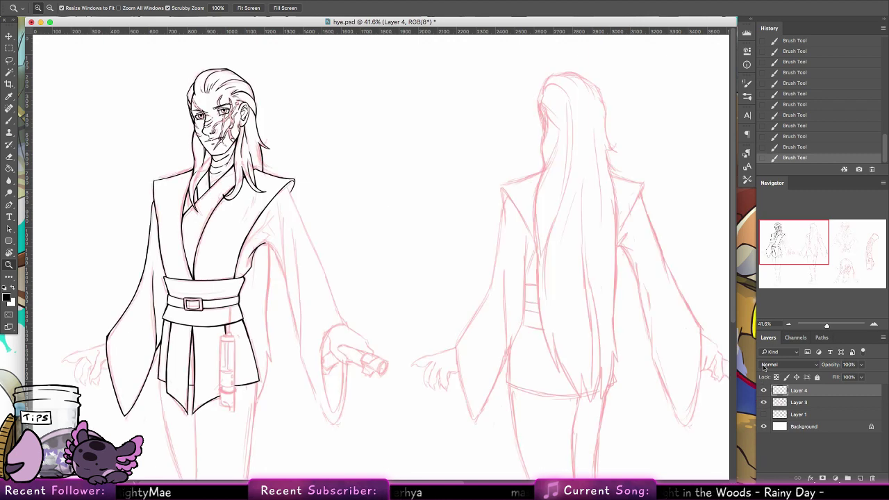
# Step: Zoom in on the sleeve's shoulder and ink fold lines just below it
pyautogui.moveTo(281, 244); pyautogui.dragTo(287, 203)
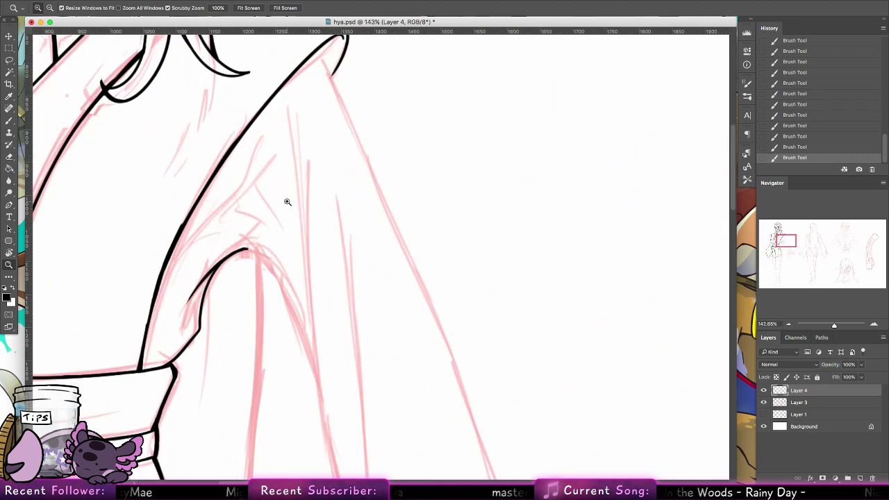
pyautogui.click(9, 121)
pyautogui.moveTo(202, 236); pyautogui.dragTo(278, 172)
pyautogui.press('cmd+z')
pyautogui.moveTo(199, 234)
pyautogui.mouseDown()
pyautogui.moveTo(236, 195)
pyautogui.moveTo(277, 126)
pyautogui.mouseUp()
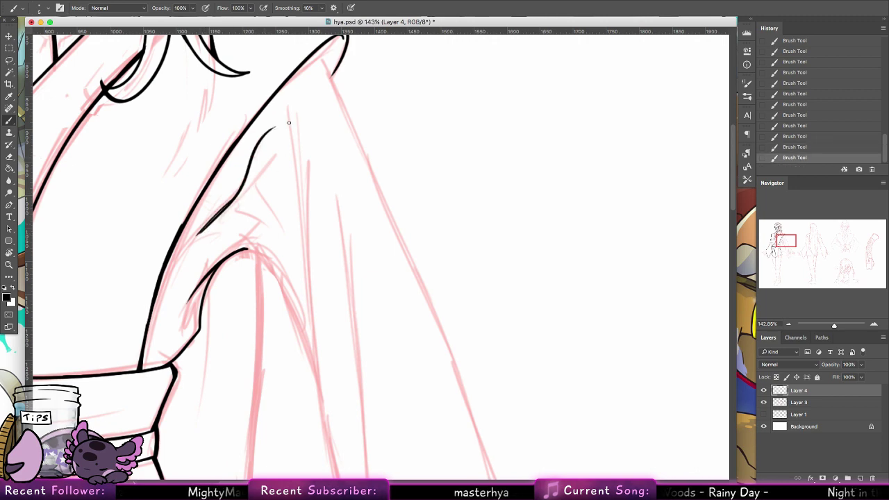
pyautogui.press('cmd+z')
pyautogui.moveTo(198, 235)
pyautogui.mouseDown()
pyautogui.moveTo(239, 191)
pyautogui.moveTo(269, 127)
pyautogui.mouseUp()
pyautogui.moveTo(231, 208); pyautogui.dragTo(264, 172)
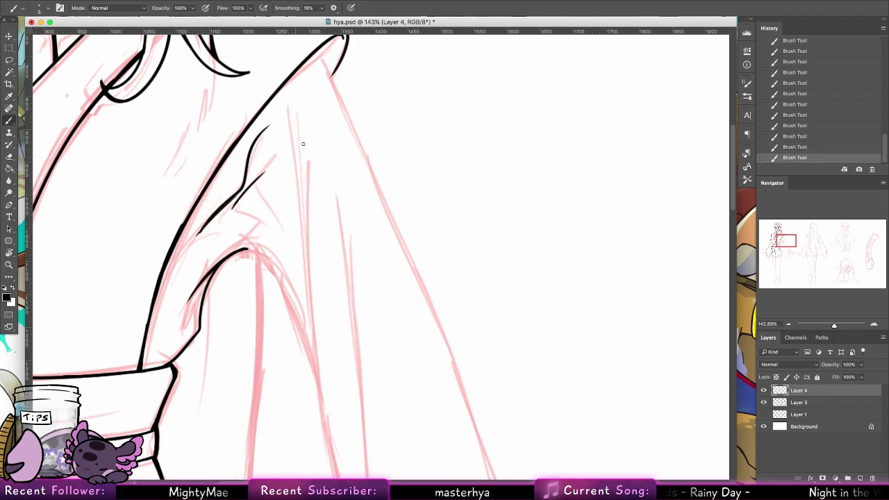
pyautogui.moveTo(232, 213); pyautogui.dragTo(272, 224)
pyautogui.press('cmd+z')
pyautogui.moveTo(212, 226)
pyautogui.mouseDown()
pyautogui.moveTo(238, 218)
pyautogui.moveTo(276, 227)
pyautogui.moveTo(303, 338)
pyautogui.mouseUp()
pyautogui.press('cmd+z')
# Step: Ink the sleeve's inner edge and a second parallel line running toward the hand
pyautogui.moveTo(257, 258)
pyautogui.mouseDown()
pyautogui.moveTo(281, 286)
pyautogui.moveTo(316, 379)
pyautogui.mouseUp()
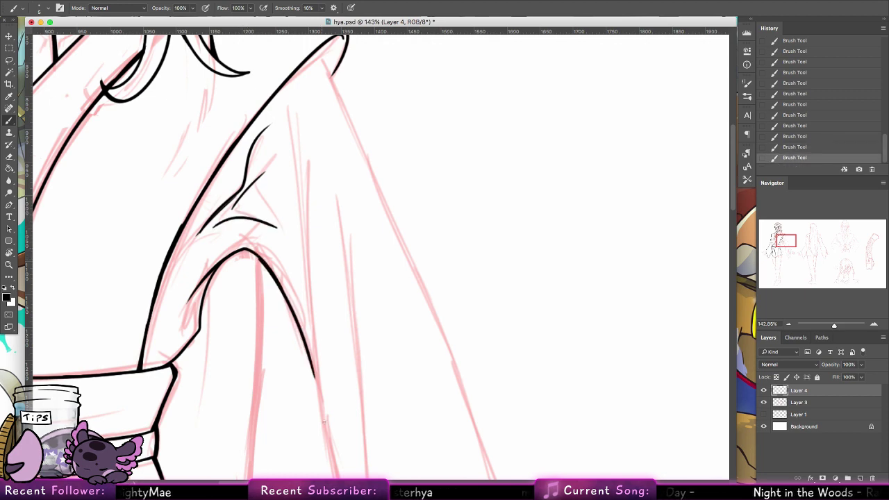
pyautogui.moveTo(323, 421)
pyautogui.mouseDown()
pyautogui.moveTo(299, 125)
pyautogui.moveTo(316, 385)
pyautogui.moveTo(302, 262)
pyautogui.mouseUp()
pyautogui.press('cmd+z')
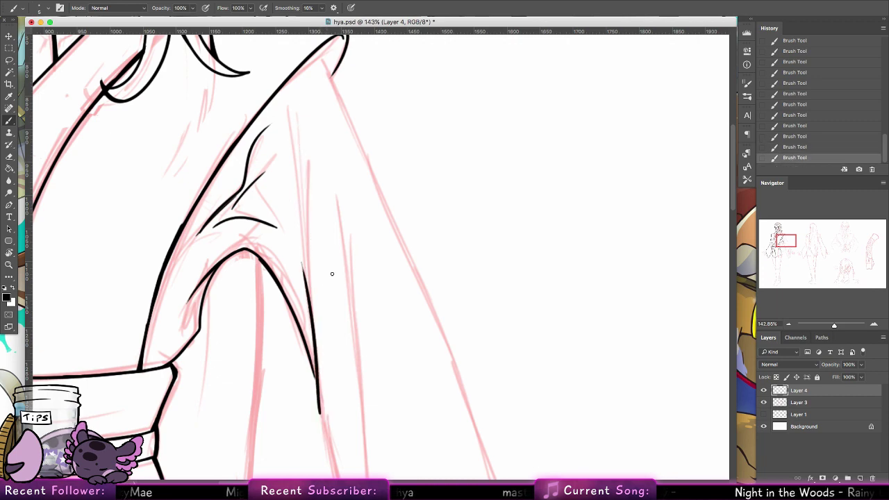
pyautogui.scroll(-10, 332, 274)
pyautogui.hscroll(4, 332, 273)
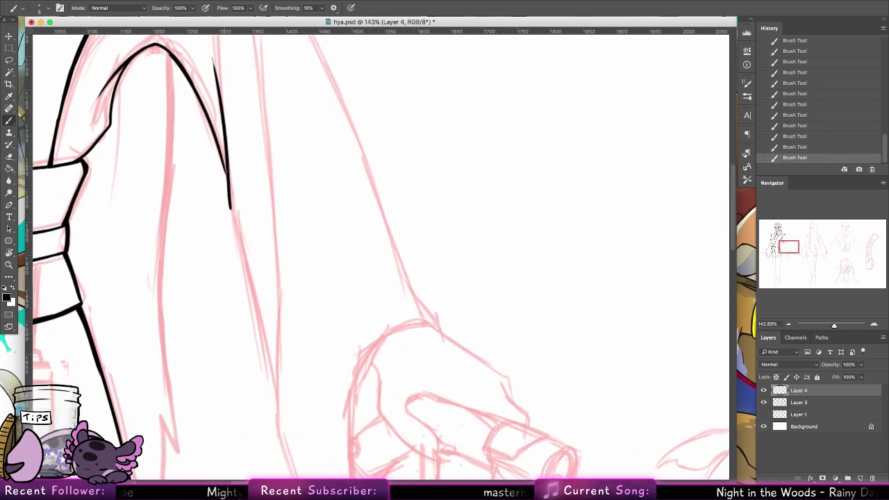
pyautogui.moveTo(220, 155)
pyautogui.mouseDown()
pyautogui.moveTo(225, 175)
pyautogui.moveTo(226, 165)
pyautogui.mouseUp()
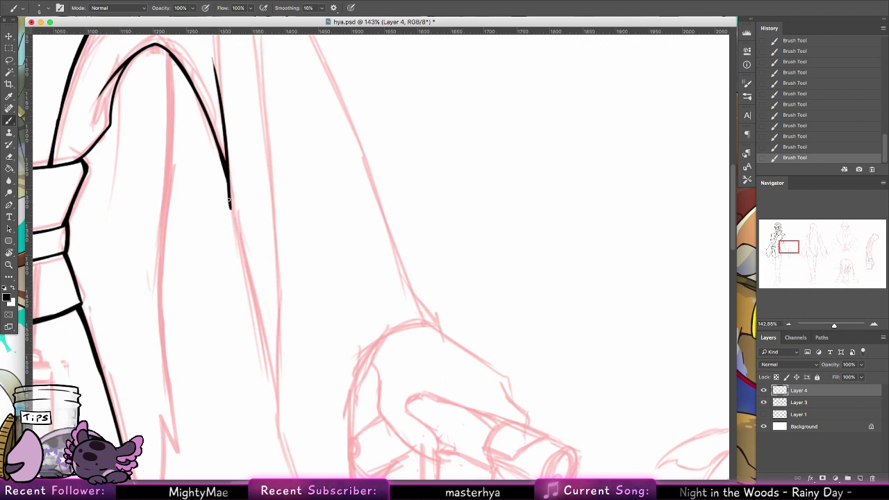
pyautogui.moveTo(228, 199); pyautogui.dragTo(275, 380)
pyautogui.moveTo(226, 202); pyautogui.dragTo(274, 404)
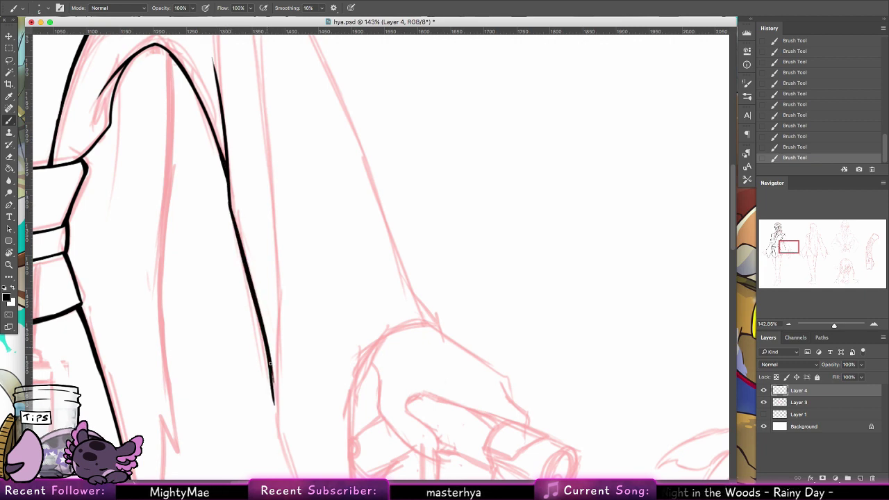
pyautogui.moveTo(270, 362)
pyautogui.mouseDown()
pyautogui.moveTo(274, 401)
pyautogui.moveTo(273, 199)
pyautogui.mouseUp()
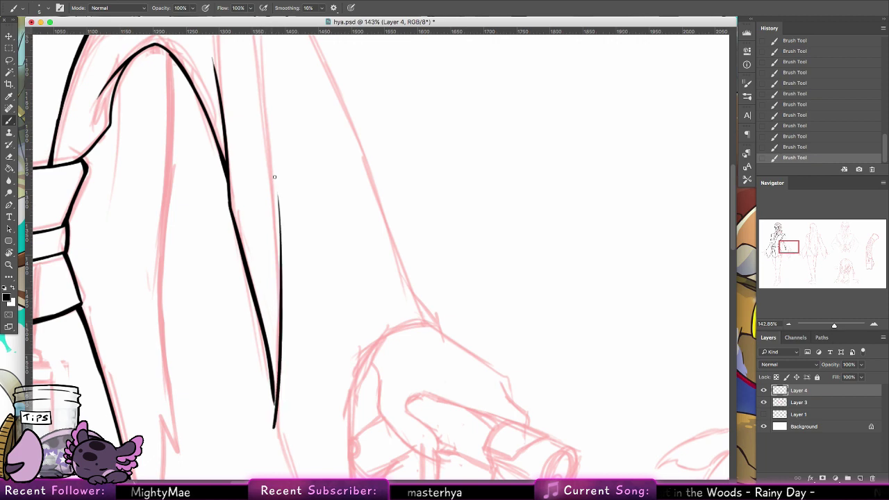
pyautogui.hotkey('ctrl', 'z')
pyautogui.moveTo(275, 422); pyautogui.dragTo(267, 165)
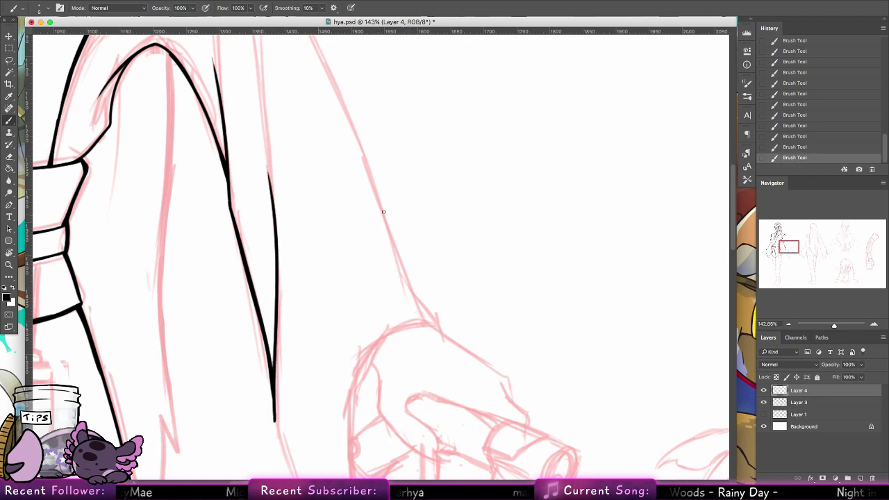
# Step: Erase stray linework on the shoulder with the Eraser
pyautogui.moveTo(314, 261)
pyautogui.mouseDown()
pyautogui.moveTo(391, 271)
pyautogui.moveTo(335, 307)
pyautogui.moveTo(299, 256)
pyautogui.mouseUp()
pyautogui.click(11, 161)
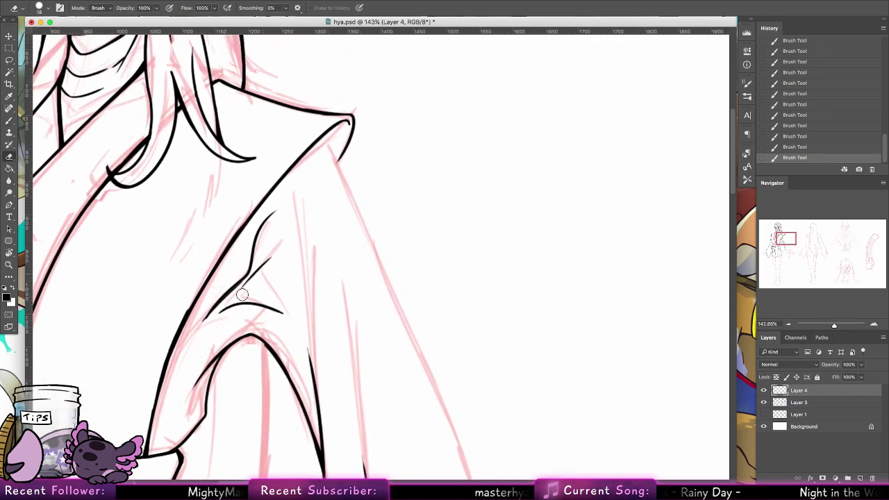
pyautogui.moveTo(245, 290); pyautogui.dragTo(274, 254)
pyautogui.moveTo(190, 329); pyautogui.dragTo(218, 288)
pyautogui.moveTo(218, 287); pyautogui.dragTo(288, 210)
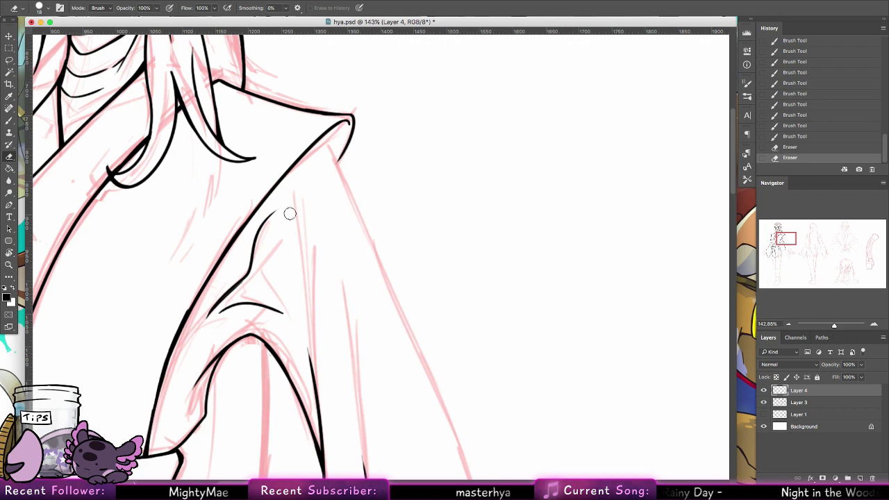
# Step: Ink the shoulder edge line and continue it down the outer sleeve
pyautogui.press('b')
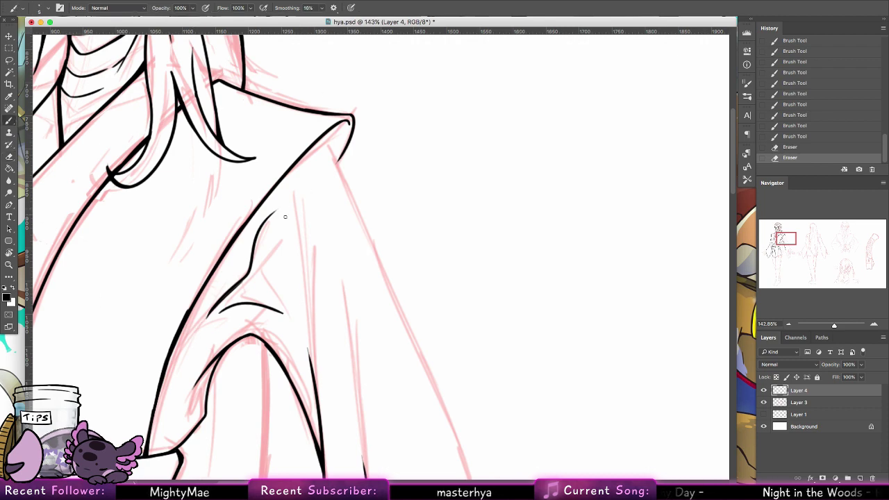
pyautogui.moveTo(294, 254); pyautogui.dragTo(303, 309)
pyautogui.moveTo(323, 138); pyautogui.dragTo(347, 193)
pyautogui.moveTo(332, 147); pyautogui.dragTo(353, 203)
pyautogui.moveTo(336, 165); pyautogui.dragTo(401, 322)
pyautogui.moveTo(351, 203); pyautogui.dragTo(425, 365)
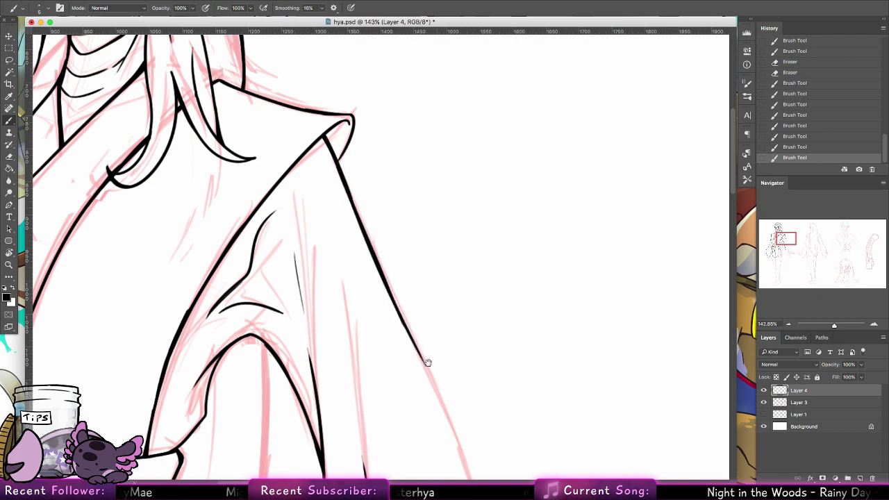
# Step: Draw a thin fold line inside the sleeve
pyautogui.moveTo(339, 345); pyautogui.dragTo(362, 436)
pyautogui.press('super+z')
pyautogui.moveTo(337, 342); pyautogui.dragTo(360, 440)
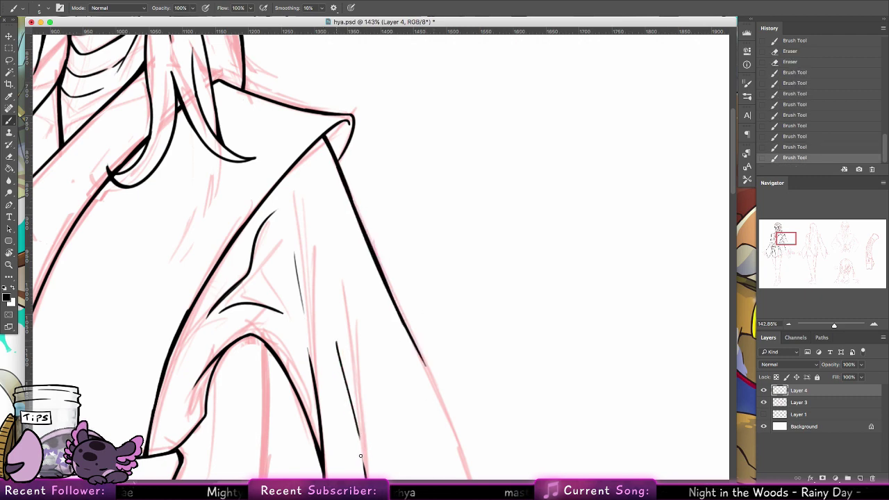
pyautogui.press('super+z')
pyautogui.moveTo(337, 341); pyautogui.dragTo(361, 442)
# Step: Pan down the sleeve and continue the outer sleeve contour lower
pyautogui.moveTo(460, 362); pyautogui.dragTo(290, 158)
pyautogui.moveTo(236, 122); pyautogui.dragTo(314, 305)
pyautogui.press('super+z')
pyautogui.moveTo(255, 157); pyautogui.dragTo(270, 187)
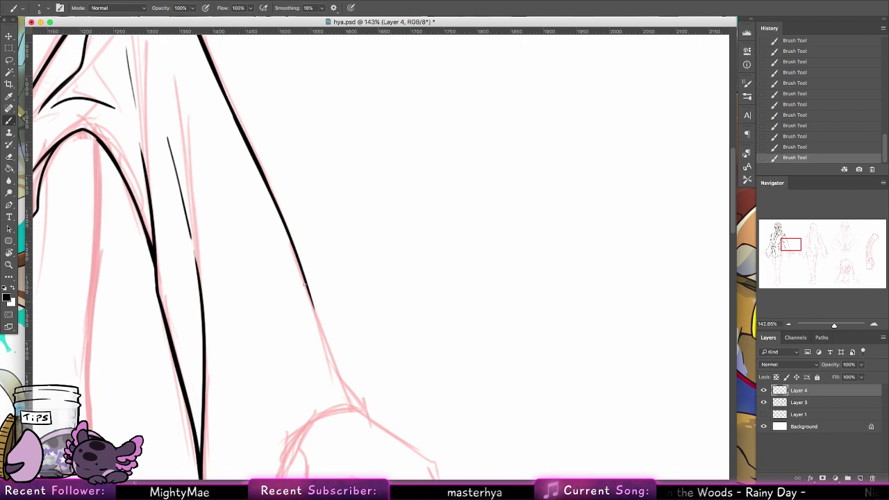
pyautogui.moveTo(305, 284); pyautogui.dragTo(331, 362)
pyautogui.press('super+z')
pyautogui.moveTo(309, 292); pyautogui.dragTo(324, 348)
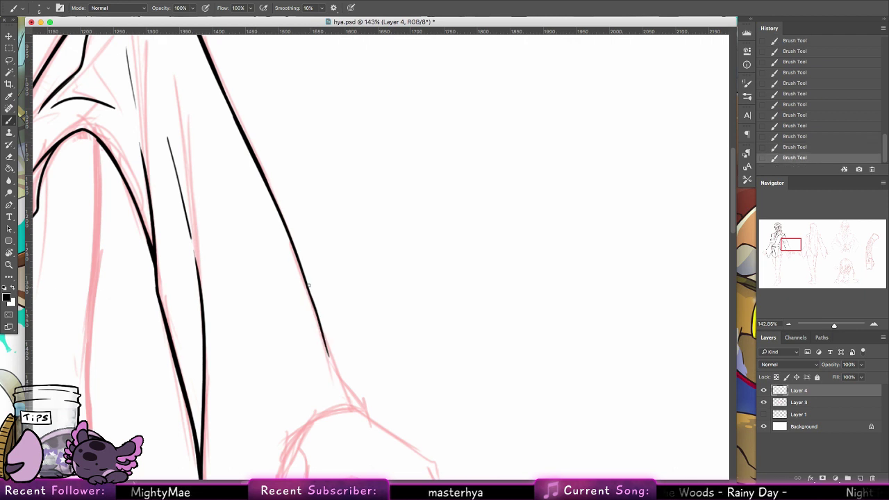
# Step: Extend the sleeve contour further toward the hand, redrawing stray segments
pyautogui.moveTo(308, 287); pyautogui.dragTo(330, 362)
pyautogui.moveTo(313, 312); pyautogui.dragTo(339, 379)
pyautogui.press('super+z')
pyautogui.moveTo(317, 315); pyautogui.dragTo(341, 382)
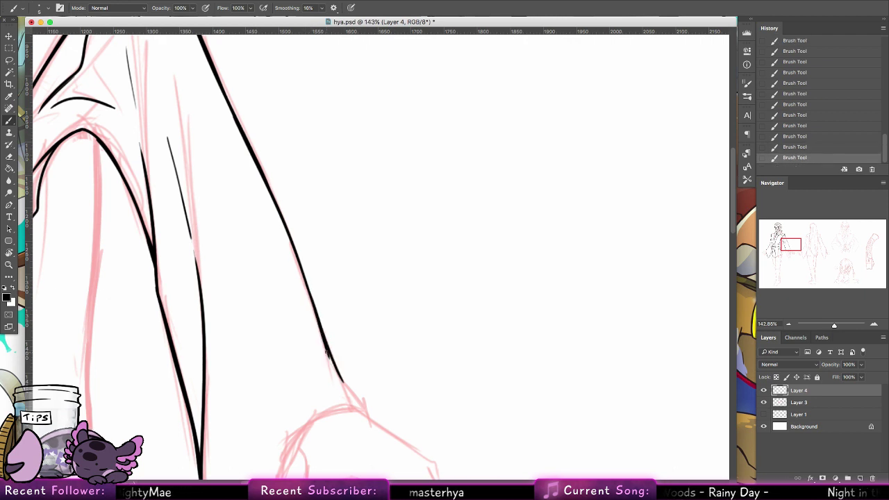
pyautogui.press('super+z')
pyautogui.moveTo(319, 327)
pyautogui.mouseDown()
pyautogui.moveTo(331, 361)
pyautogui.moveTo(364, 406)
pyautogui.mouseUp()
pyautogui.press('super+z')
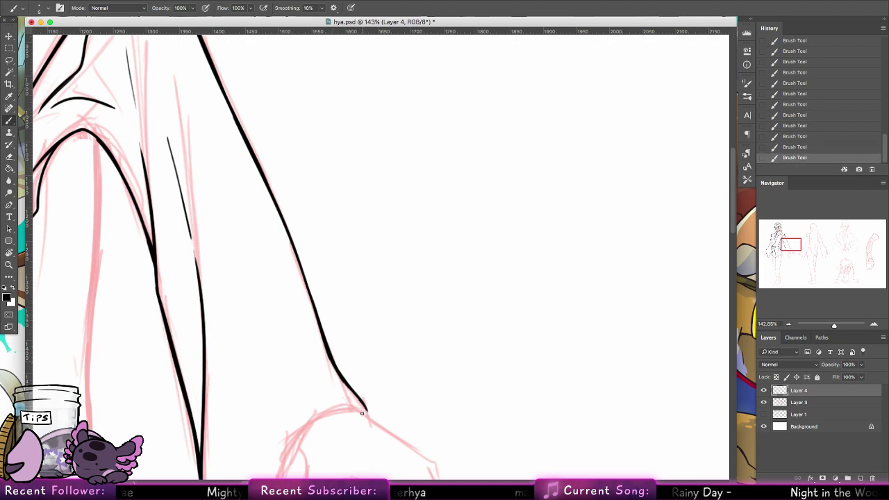
# Step: Pan down to the hand and ink the inner sleeve line downward
pyautogui.scroll(-10, 361, 413)
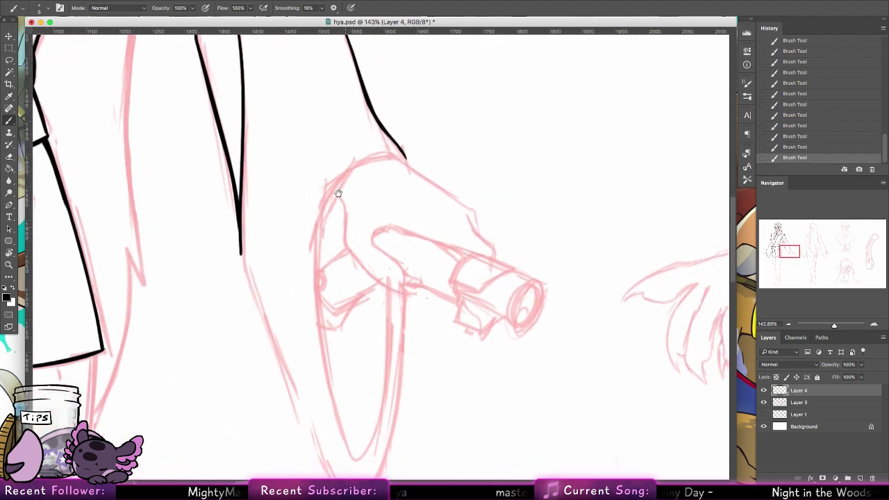
pyautogui.moveTo(175, 181); pyautogui.dragTo(187, 228)
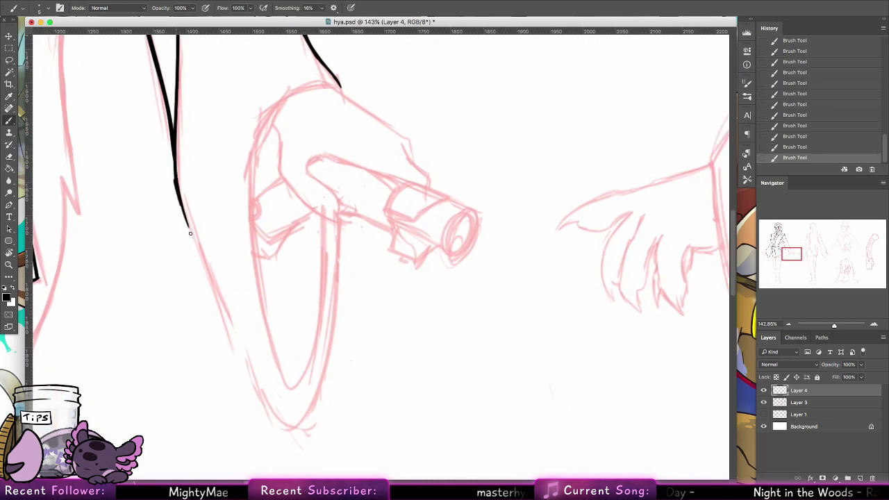
pyautogui.press('super+z')
pyautogui.moveTo(175, 182); pyautogui.dragTo(273, 411)
pyautogui.press('super+z')
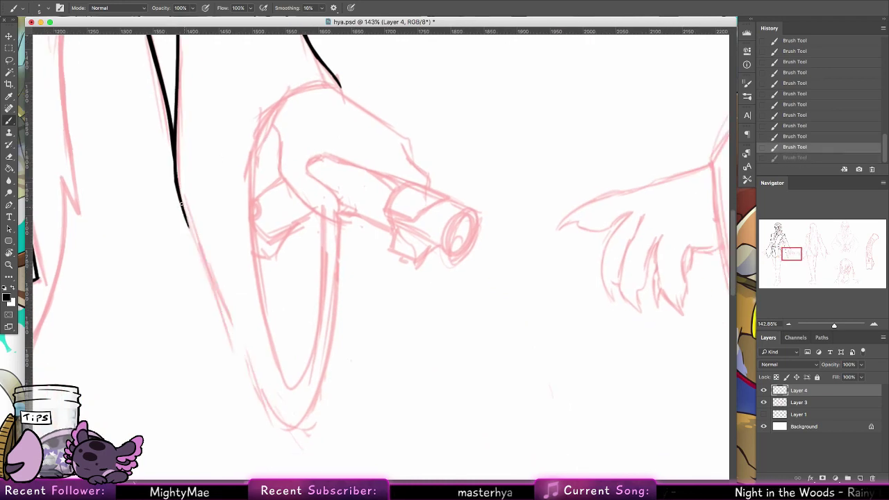
pyautogui.moveTo(175, 182); pyautogui.dragTo(236, 338)
pyautogui.moveTo(254, 389); pyautogui.dragTo(251, 390)
pyautogui.press('super+z')
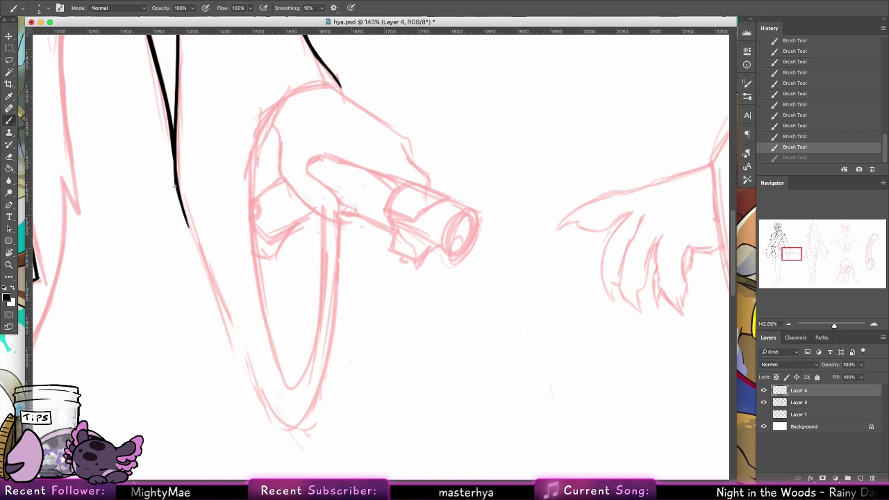
pyautogui.press('super+z')
pyautogui.moveTo(175, 186); pyautogui.dragTo(199, 259)
pyautogui.moveTo(180, 201); pyautogui.dragTo(231, 333)
pyautogui.moveTo(205, 274); pyautogui.dragTo(250, 376)
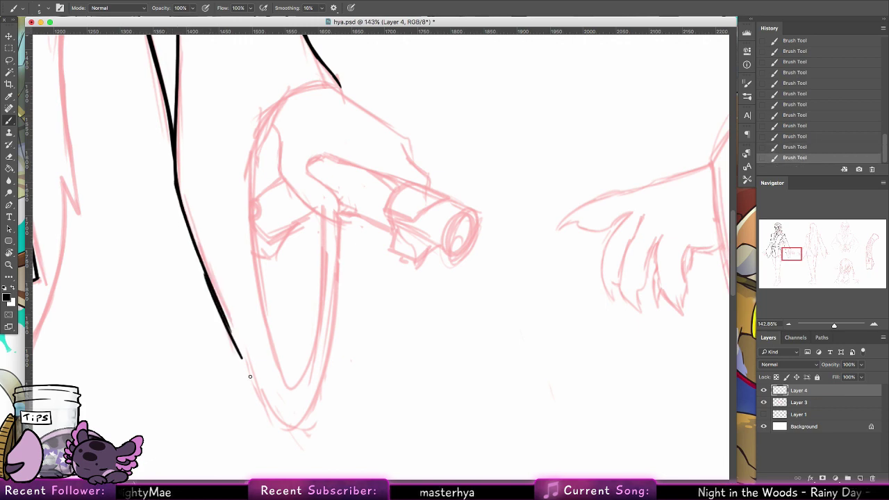
# Step: Curve the sleeve line around the bottom of the hanging sleeve
pyautogui.press('super+z')
pyautogui.moveTo(212, 285); pyautogui.dragTo(248, 375)
pyautogui.moveTo(233, 338); pyautogui.dragTo(269, 421)
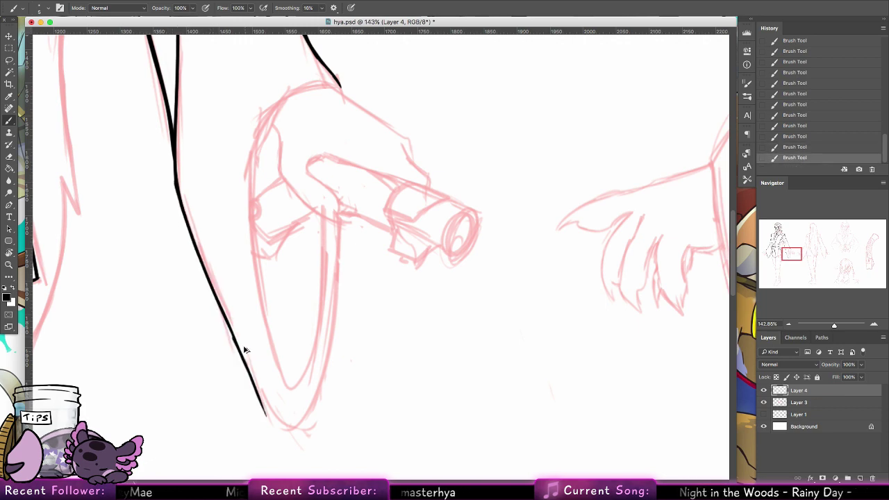
pyautogui.press('super+z')
pyautogui.moveTo(233, 334); pyautogui.dragTo(264, 411)
pyautogui.moveTo(250, 381); pyautogui.dragTo(288, 424)
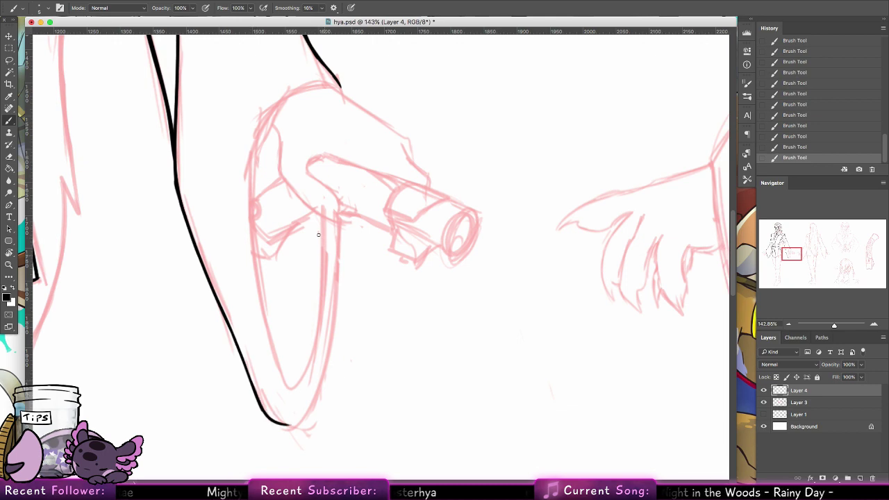
# Step: Ink the top, left and right sides of the sleeve opening, joining them to the bottom curve
pyautogui.moveTo(338, 92)
pyautogui.mouseDown()
pyautogui.moveTo(298, 87)
pyautogui.moveTo(261, 142)
pyautogui.moveTo(255, 180)
pyautogui.mouseUp()
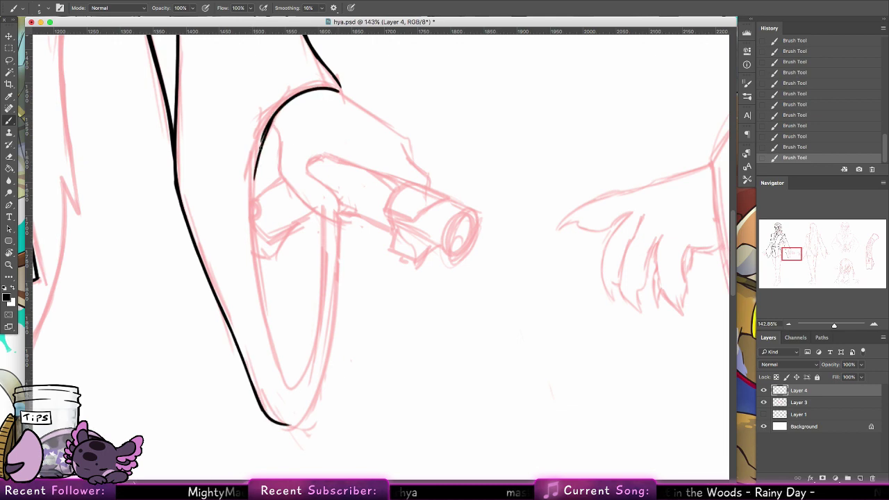
pyautogui.press('super+z')
pyautogui.moveTo(274, 112)
pyautogui.mouseDown()
pyautogui.moveTo(254, 186)
pyautogui.moveTo(267, 347)
pyautogui.mouseUp()
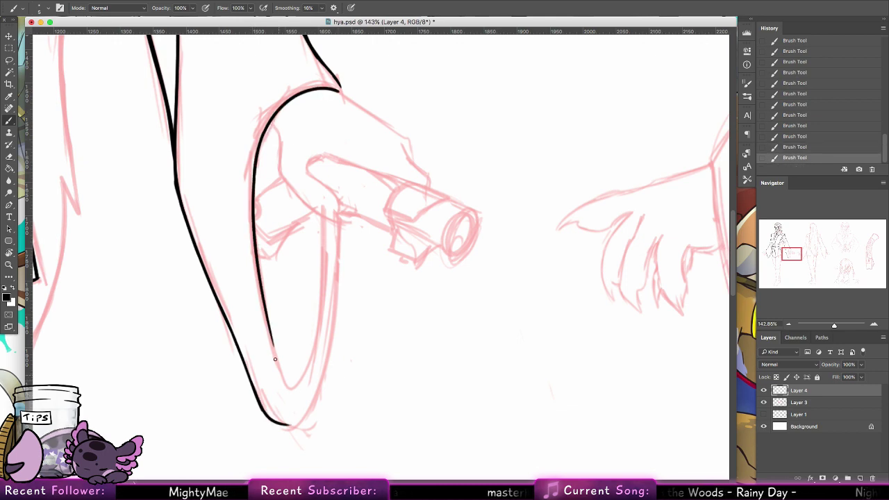
pyautogui.moveTo(263, 290)
pyautogui.mouseDown()
pyautogui.moveTo(292, 394)
pyautogui.moveTo(323, 215)
pyautogui.mouseUp()
pyautogui.press('super+z')
pyautogui.moveTo(321, 262)
pyautogui.mouseDown()
pyautogui.moveTo(321, 218)
pyautogui.moveTo(337, 266)
pyautogui.moveTo(328, 354)
pyautogui.mouseUp()
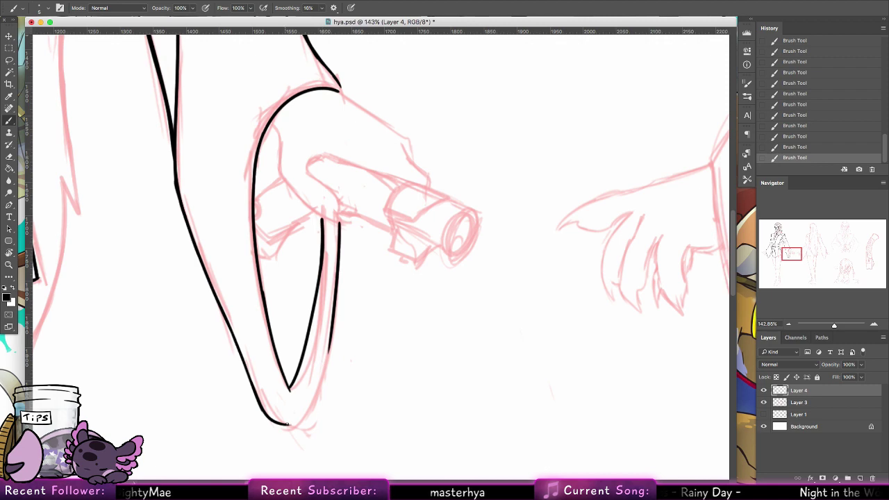
pyautogui.moveTo(286, 424); pyautogui.dragTo(314, 388)
pyautogui.press('super+z')
pyautogui.moveTo(286, 426); pyautogui.dragTo(329, 336)
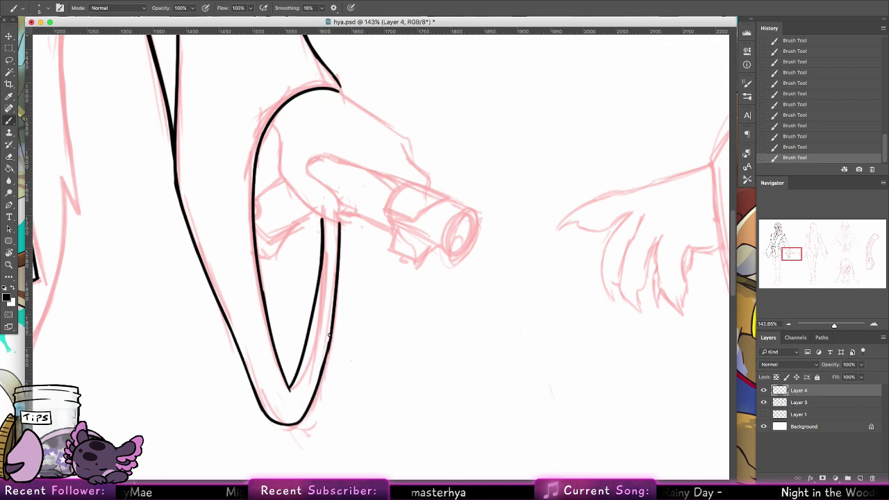
pyautogui.moveTo(318, 382); pyautogui.dragTo(317, 387)
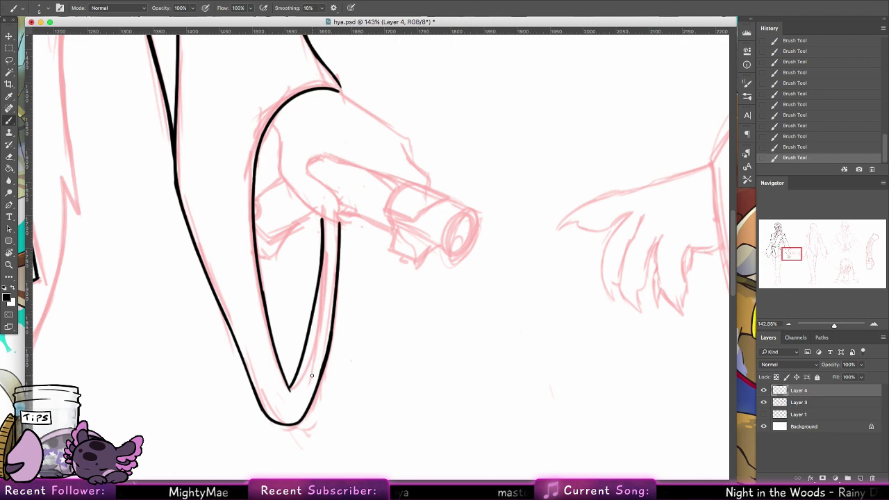
# Step: Centre the hand, touch up the arm contour, and rotate the canvas to a comfortable drawing angle
pyautogui.moveTo(493, 238)
pyautogui.mouseDown()
pyautogui.moveTo(480, 371)
pyautogui.moveTo(425, 330)
pyautogui.mouseUp()
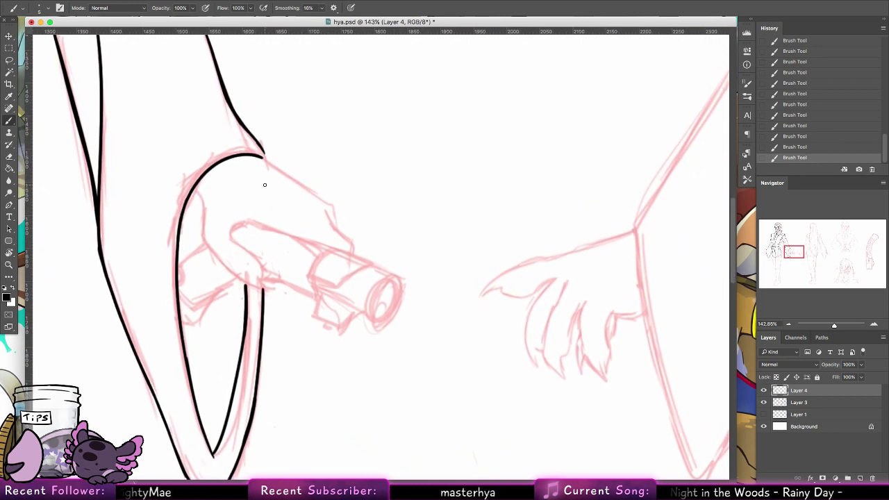
pyautogui.scroll(5, 266, 240)
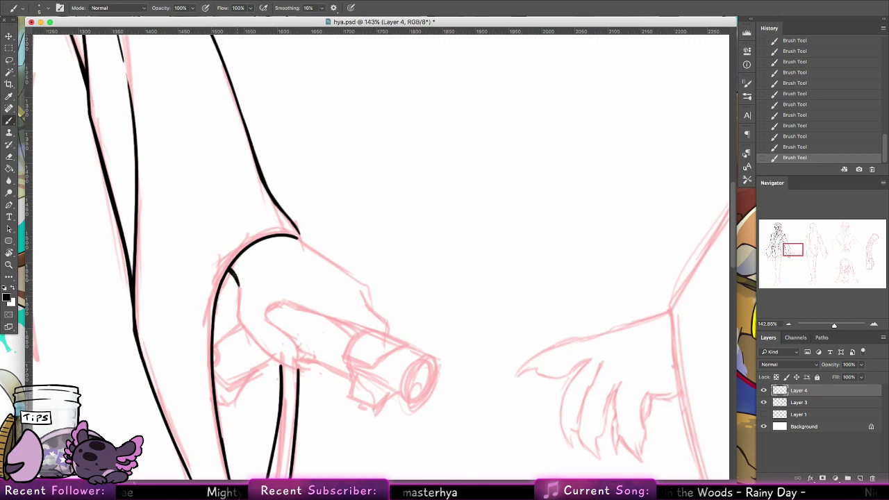
pyautogui.moveTo(238, 303)
pyautogui.mouseDown()
pyautogui.moveTo(239, 283)
pyautogui.moveTo(238, 318)
pyautogui.mouseUp()
pyautogui.moveTo(239, 284)
pyautogui.mouseDown()
pyautogui.moveTo(237, 318)
pyautogui.moveTo(248, 332)
pyautogui.moveTo(309, 370)
pyautogui.moveTo(268, 316)
pyautogui.moveTo(275, 305)
pyautogui.mouseUp()
pyautogui.hotkey('ctrl', 'z')
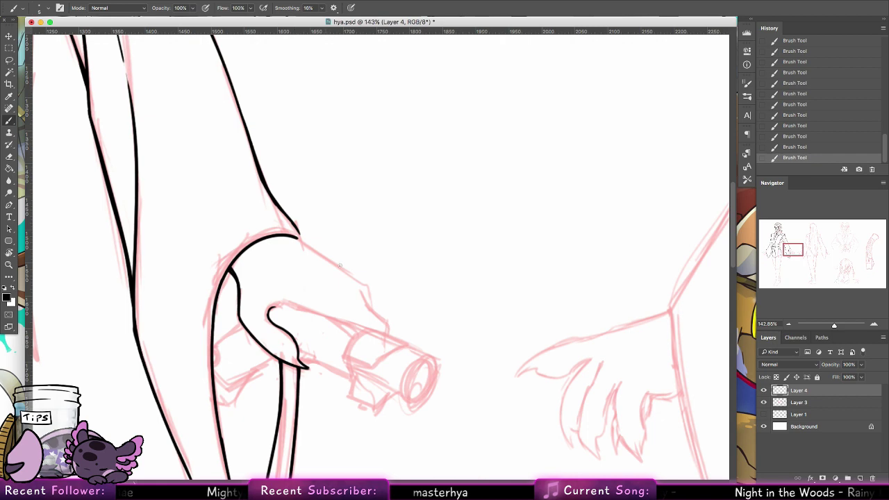
pyautogui.press('r')
pyautogui.moveTo(82, 300)
pyautogui.mouseDown()
pyautogui.moveTo(322, 421)
pyautogui.moveTo(337, 416)
pyautogui.mouseUp()
# Step: Ink the thumb line beside the hilt and the hand edge rising from the sleeve
pyautogui.click(9, 120)
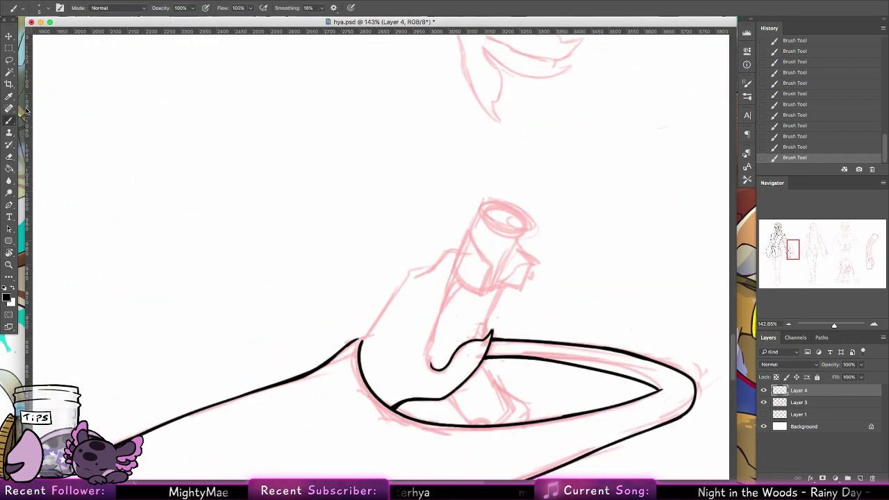
pyautogui.moveTo(431, 365); pyautogui.dragTo(446, 289)
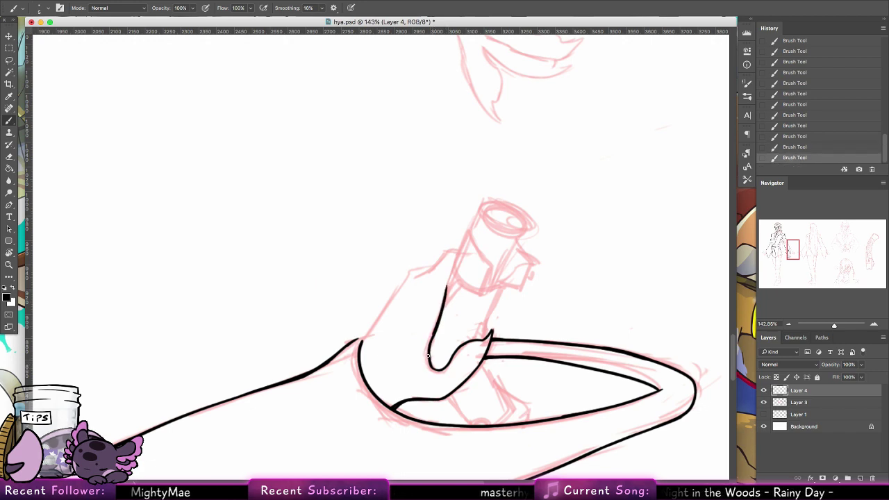
pyautogui.moveTo(435, 332)
pyautogui.mouseDown()
pyautogui.moveTo(435, 371)
pyautogui.moveTo(441, 360)
pyautogui.moveTo(443, 375)
pyautogui.moveTo(438, 367)
pyautogui.mouseUp()
pyautogui.moveTo(362, 341); pyautogui.dragTo(407, 276)
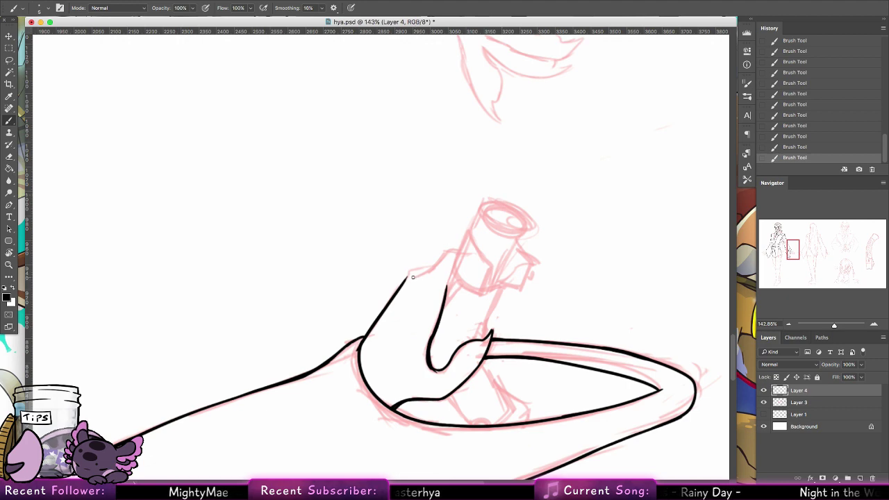
pyautogui.moveTo(414, 278); pyautogui.dragTo(461, 245)
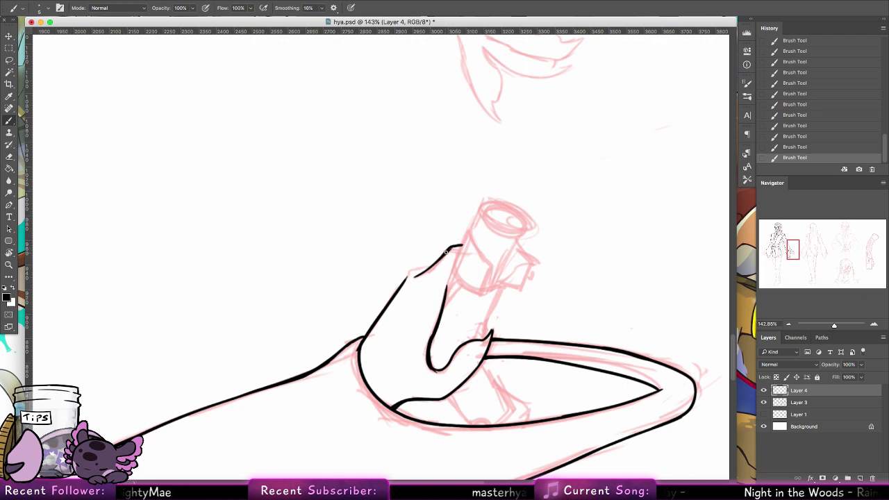
pyautogui.moveTo(404, 281); pyautogui.dragTo(435, 261)
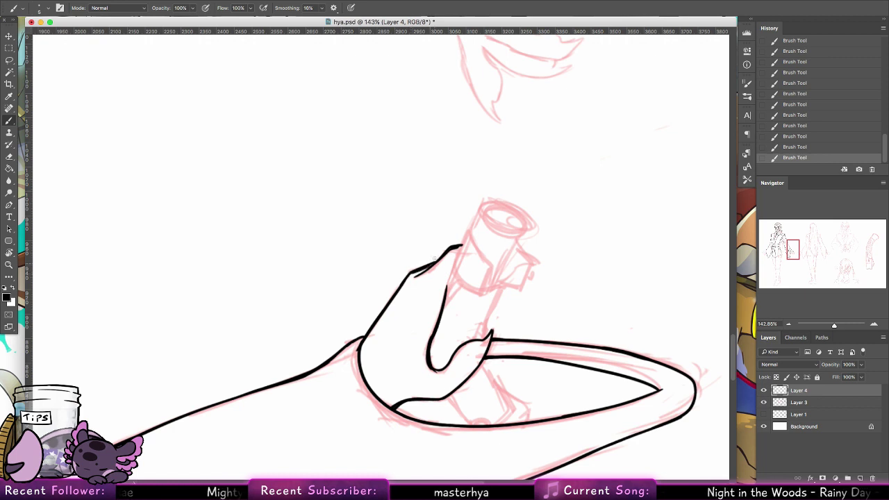
# Step: Outline a finger wrapped over the hilt, redrawing its fingertip edge after undoing
pyautogui.moveTo(444, 308)
pyautogui.mouseDown()
pyautogui.moveTo(462, 287)
pyautogui.moveTo(480, 293)
pyautogui.moveTo(491, 268)
pyautogui.moveTo(487, 278)
pyautogui.mouseUp()
pyautogui.moveTo(470, 230); pyautogui.dragTo(484, 263)
pyautogui.moveTo(470, 231); pyautogui.dragTo(490, 271)
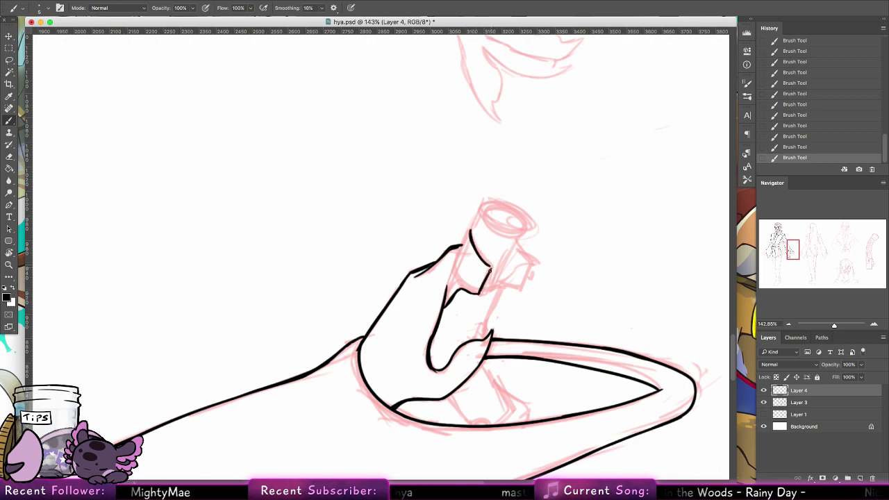
pyautogui.moveTo(470, 230); pyautogui.dragTo(446, 288)
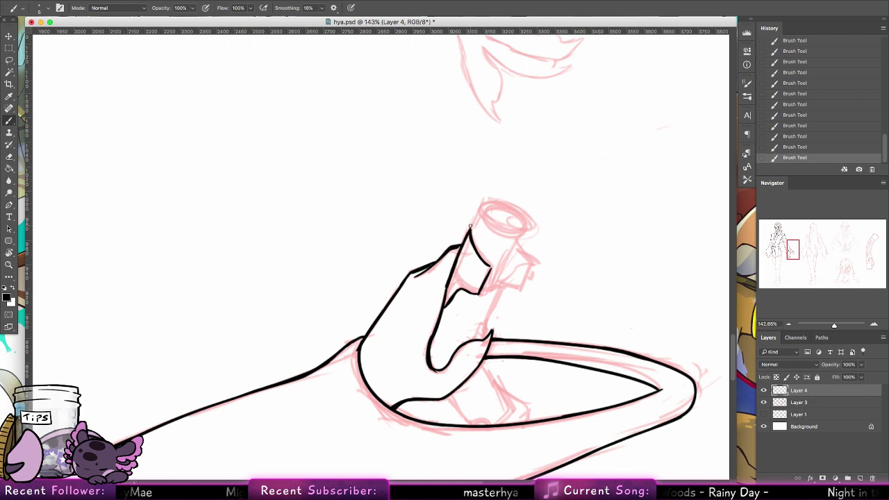
pyautogui.press('super+alt+z')
pyautogui.press('super+alt+z')
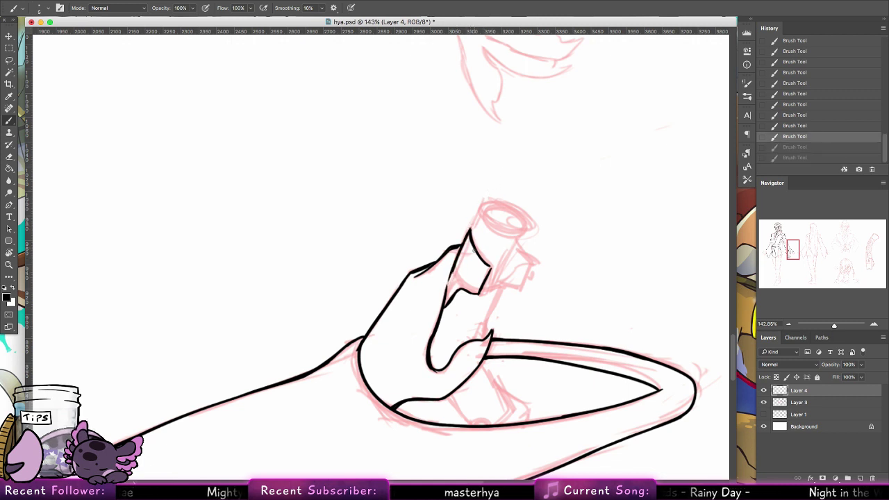
pyautogui.moveTo(469, 228); pyautogui.dragTo(445, 292)
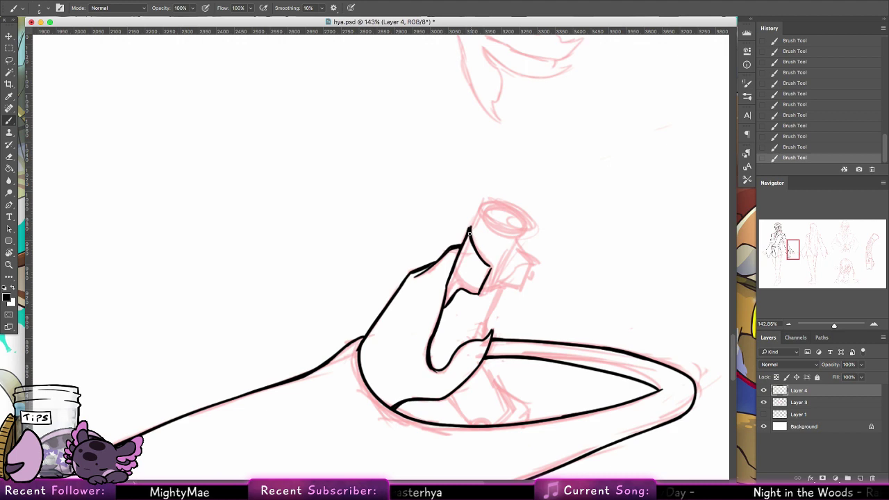
pyautogui.hotkey('ctrl', 'z')
pyautogui.hotkey('ctrl', 'z')
pyautogui.hotkey('ctrl', 'shift', 'z')
pyautogui.hotkey('ctrl', 'shift', 'z')
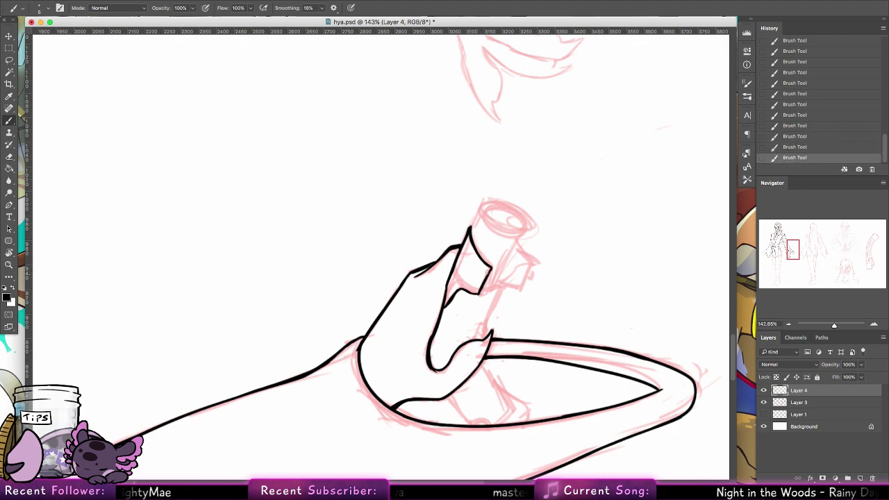
# Step: Extend the fingertip lines, undo stray hilt strokes, and reset the canvas rotation upright
pyautogui.hscroll(5, 486, 289)
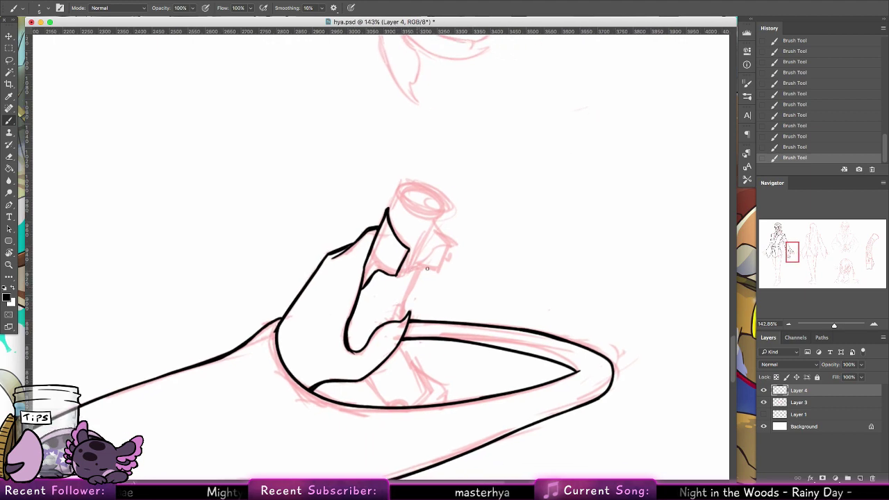
pyautogui.moveTo(397, 273); pyautogui.dragTo(412, 270)
pyautogui.moveTo(436, 220)
pyautogui.mouseDown()
pyautogui.moveTo(418, 267)
pyautogui.moveTo(440, 219)
pyautogui.mouseUp()
pyautogui.press('super+z')
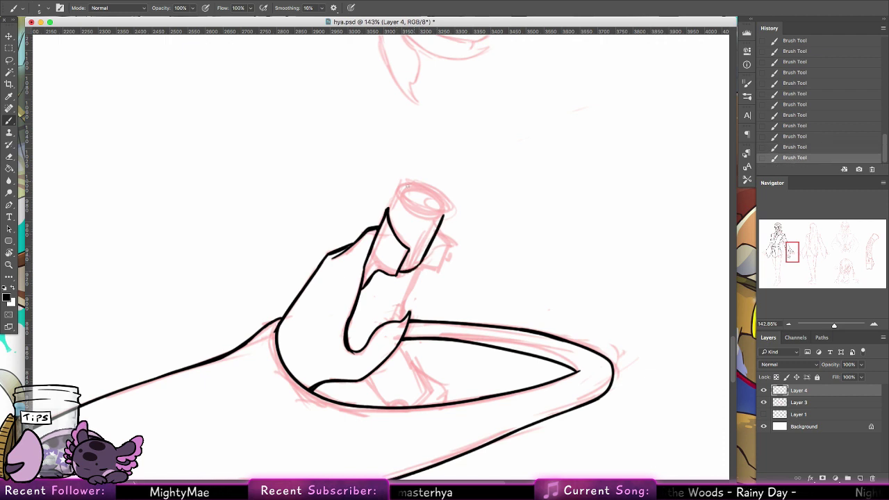
pyautogui.press('super+z')
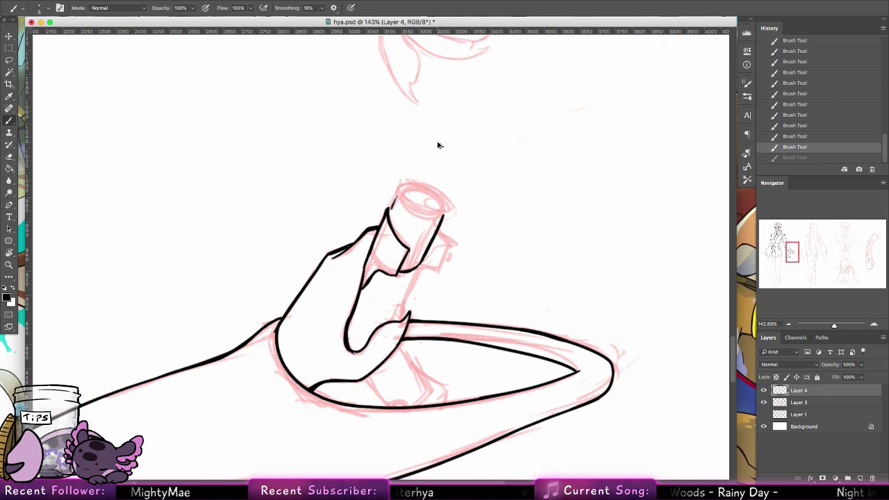
pyautogui.press('super+shift+z')
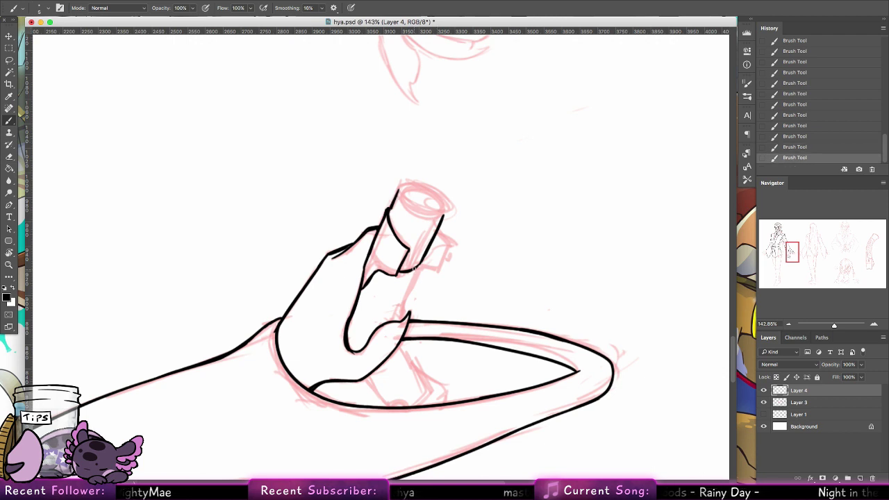
pyautogui.press('super+z')
pyautogui.press('super+z')
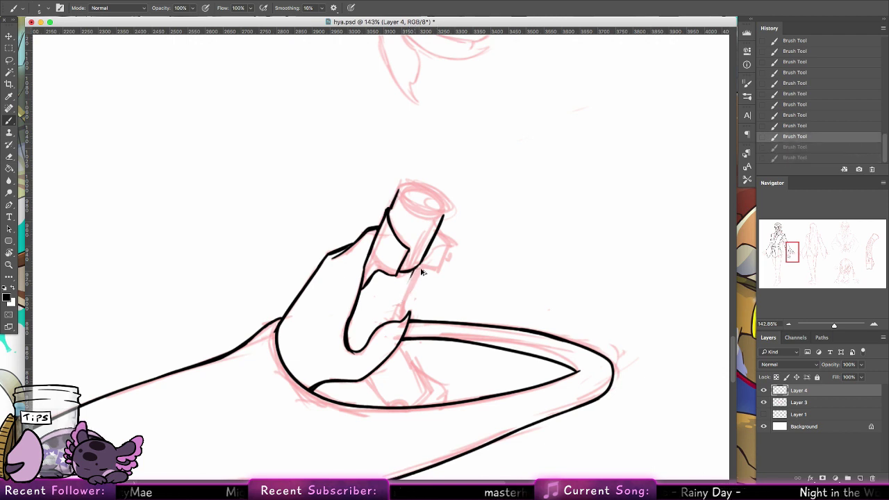
pyautogui.press('super+z')
pyautogui.press('super+z')
pyautogui.press('super+shift+z')
pyautogui.press('super+shift+z')
pyautogui.press('super+shift+z')
pyautogui.press('super+shift+z')
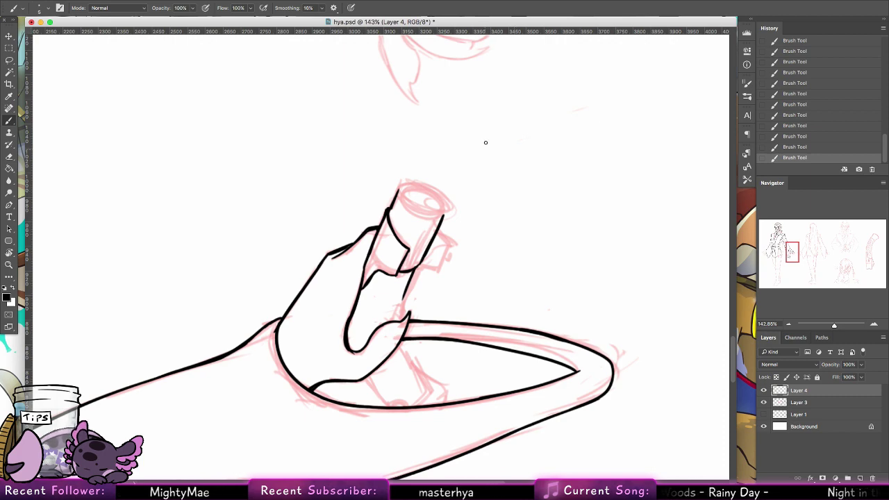
pyautogui.doubleClick(10, 253)
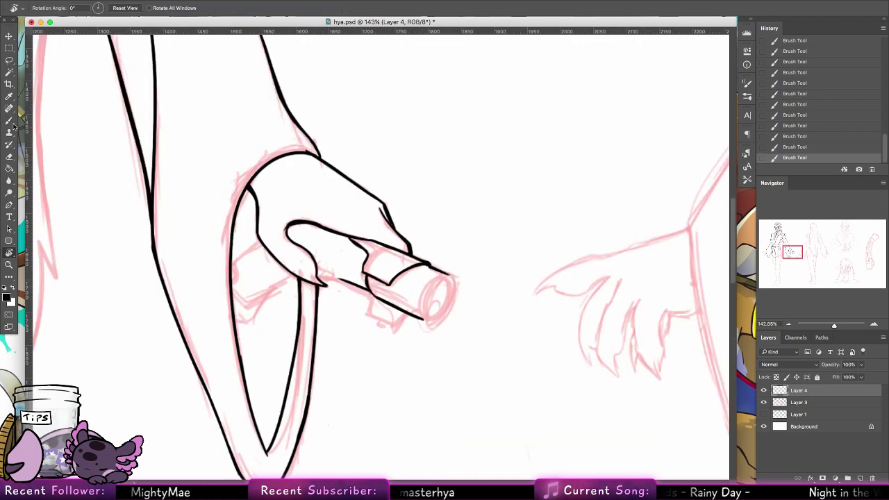
# Step: Darken the thumb joint and ink the left rim of the hilt's round end
pyautogui.click(12, 122)
pyautogui.moveTo(441, 277); pyautogui.dragTo(484, 208)
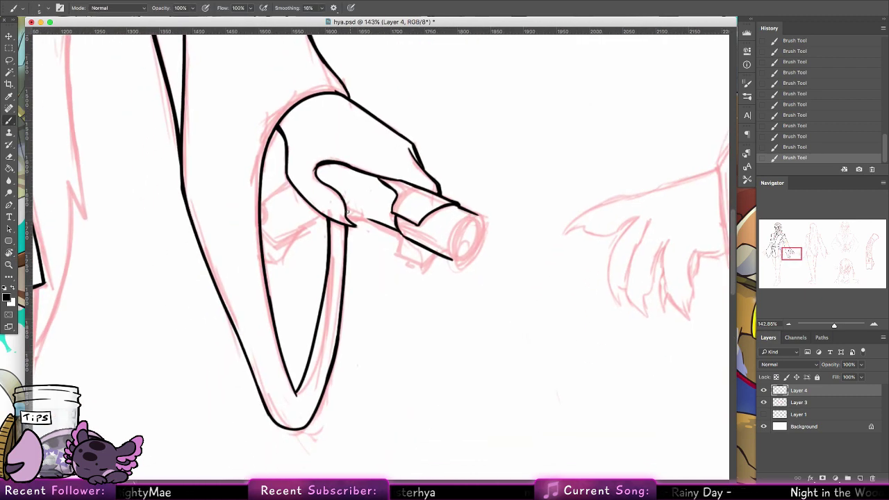
pyautogui.moveTo(349, 212); pyautogui.dragTo(394, 228)
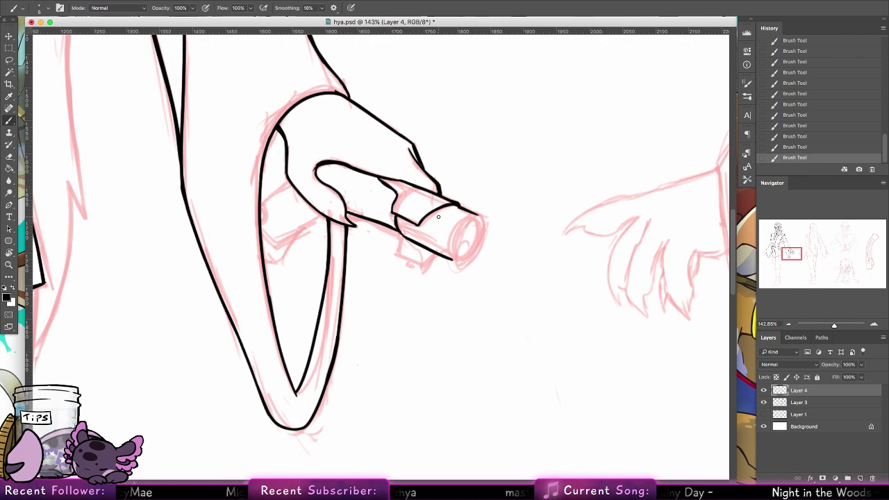
pyautogui.moveTo(476, 216)
pyautogui.mouseDown()
pyautogui.moveTo(455, 260)
pyautogui.moveTo(468, 261)
pyautogui.moveTo(478, 245)
pyautogui.moveTo(479, 219)
pyautogui.moveTo(470, 258)
pyautogui.mouseUp()
pyautogui.press('super+alt+z')
pyautogui.press('super+alt+z')
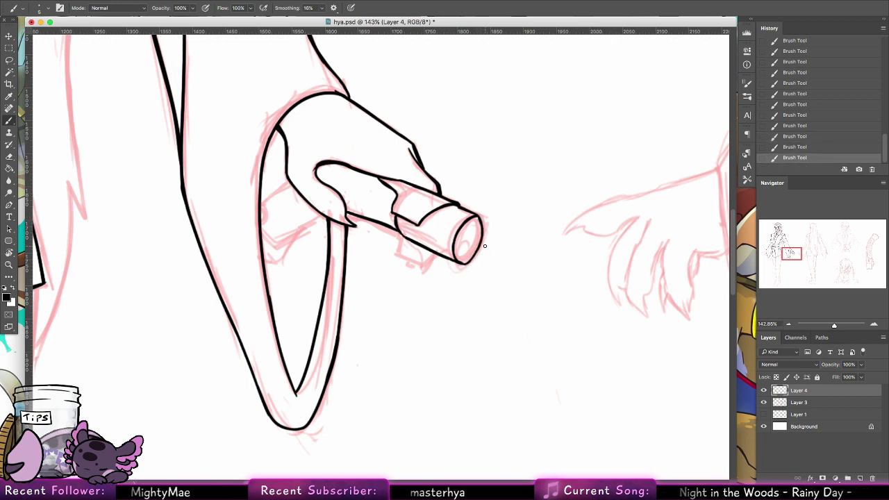
pyautogui.press('super+alt+z')
pyautogui.press('super+alt+z')
pyautogui.press('super+alt+z')
pyautogui.press('super+alt+z')
pyautogui.press('super+alt+z')
pyautogui.press('super+alt+z')
pyautogui.press('super+alt+z')
pyautogui.press('super+alt+z')
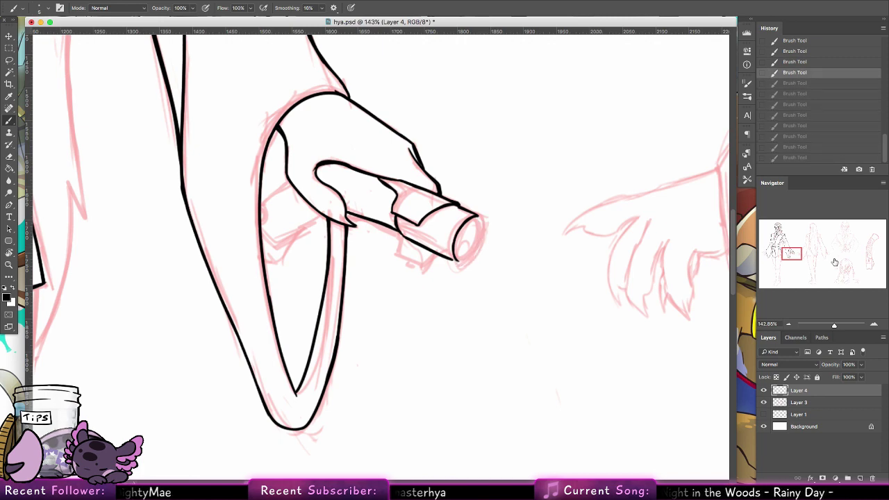
pyautogui.moveTo(834, 261)
pyautogui.mouseDown()
pyautogui.moveTo(868, 254)
pyautogui.moveTo(865, 262)
pyautogui.moveTo(782, 254)
pyautogui.mouseUp()
pyautogui.press('super+shift+z')
pyautogui.press('super+shift+z')
pyautogui.press('super+shift+z')
pyautogui.press('super+shift+z')
pyautogui.press('super+shift+z')
pyautogui.press('super+shift+z')
pyautogui.press('super+shift+z')
pyautogui.press('super+shift+z')
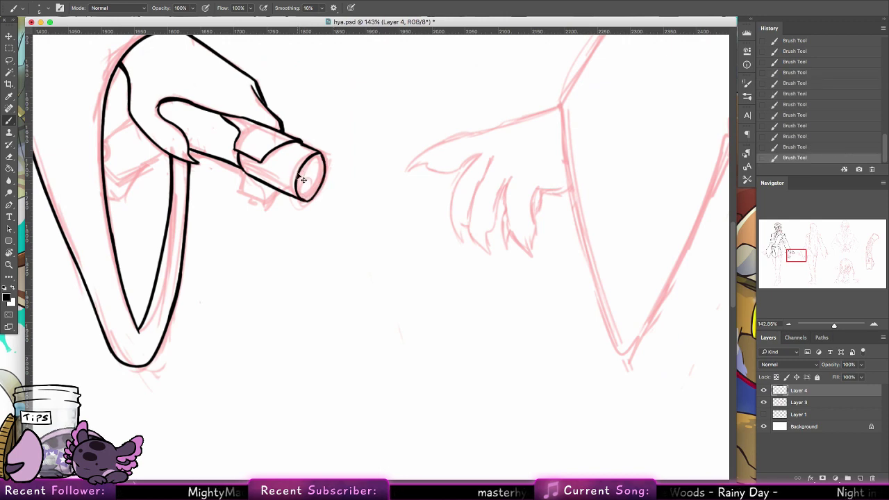
# Step: Erase stray ink on the hilt end and redraw its rim line with the brush
pyautogui.press('e')
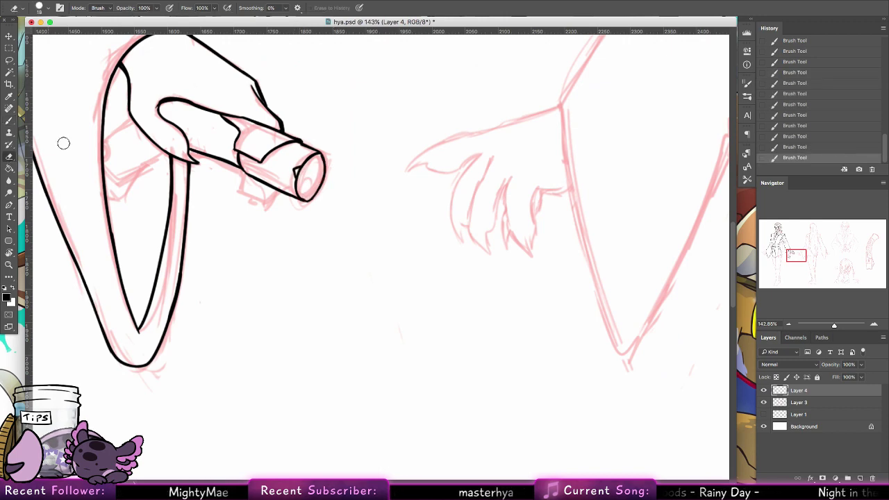
pyautogui.moveTo(300, 172); pyautogui.dragTo(312, 170)
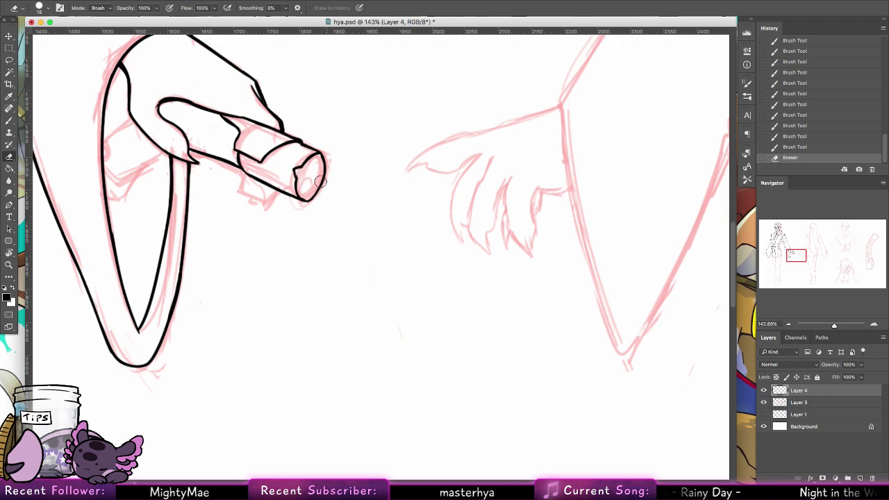
pyautogui.press('b')
pyautogui.moveTo(307, 200)
pyautogui.mouseDown()
pyautogui.moveTo(311, 170)
pyautogui.moveTo(302, 185)
pyautogui.mouseUp()
pyautogui.press('super+z')
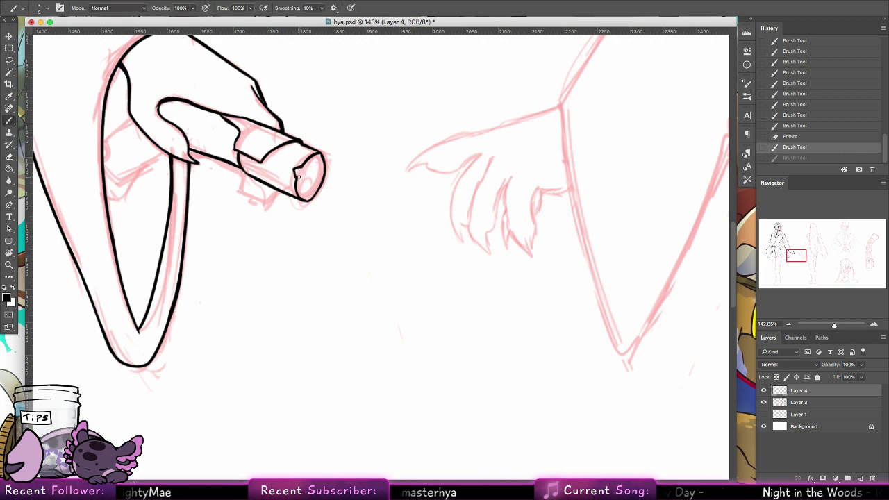
pyautogui.press('super+z')
pyautogui.press('super+z')
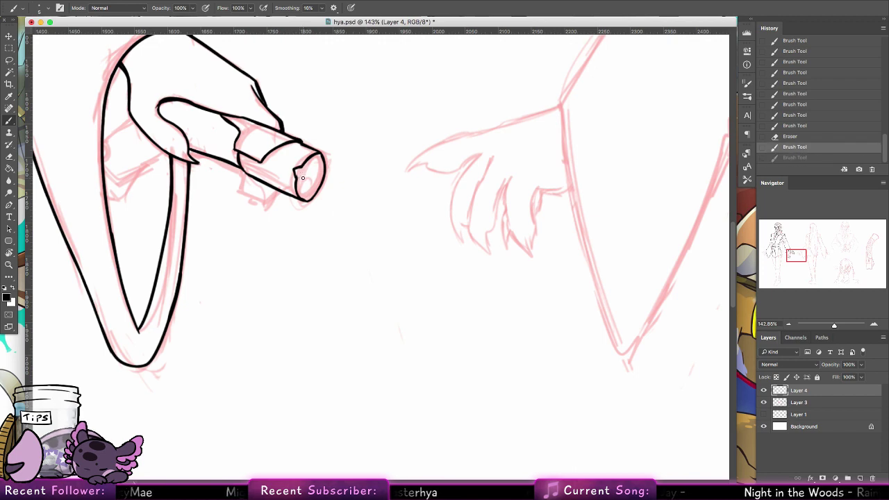
# Step: Ink the notched opening inside the hilt end and close its underside
pyautogui.moveTo(303, 177); pyautogui.dragTo(304, 173)
pyautogui.moveTo(303, 173)
pyautogui.mouseDown()
pyautogui.moveTo(303, 177)
pyautogui.moveTo(309, 191)
pyautogui.moveTo(332, 166)
pyautogui.moveTo(308, 171)
pyautogui.mouseUp()
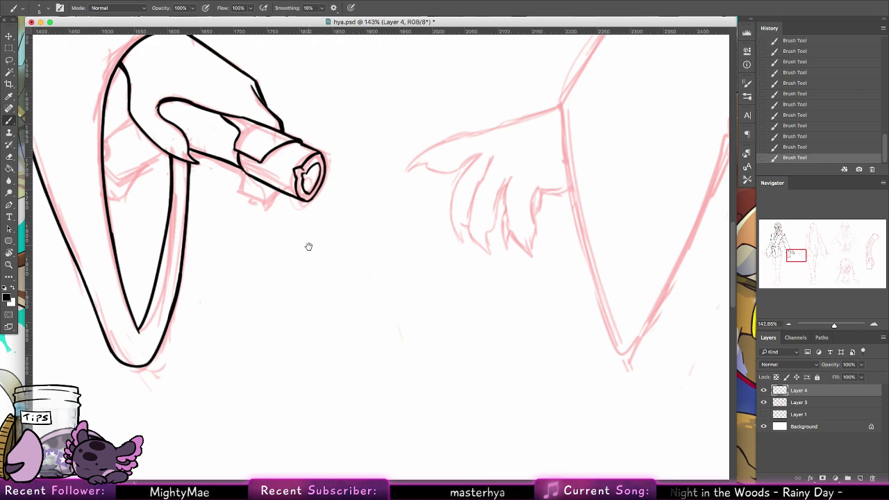
pyautogui.moveTo(312, 255)
pyautogui.mouseDown()
pyautogui.moveTo(323, 276)
pyautogui.moveTo(369, 252)
pyautogui.moveTo(358, 226)
pyautogui.mouseUp()
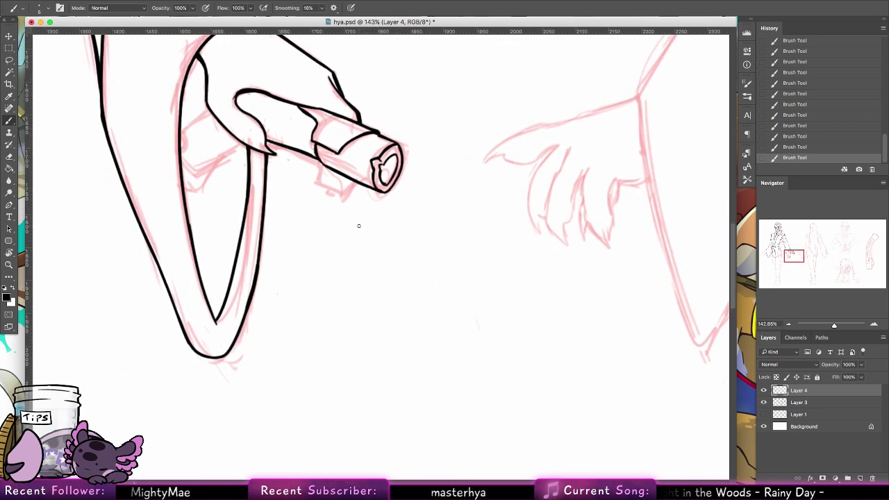
pyautogui.moveTo(345, 172)
pyautogui.mouseDown()
pyautogui.moveTo(372, 210)
pyautogui.moveTo(373, 231)
pyautogui.mouseUp()
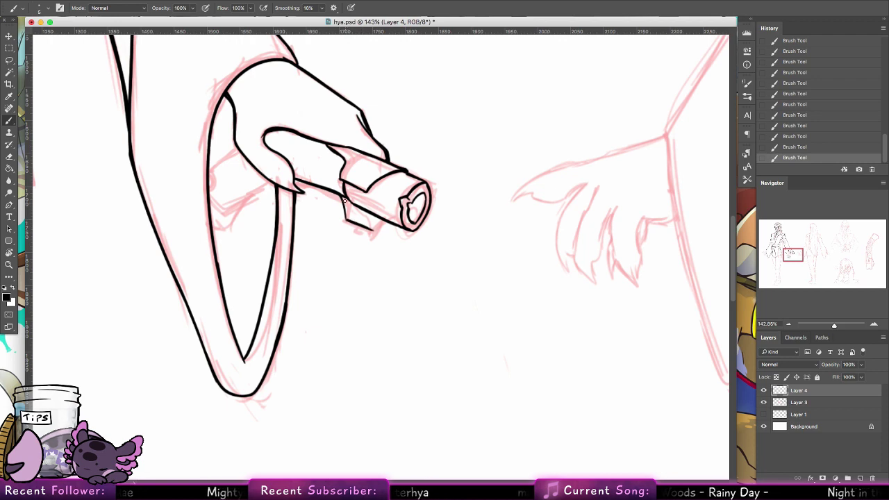
pyautogui.moveTo(344, 196)
pyautogui.mouseDown()
pyautogui.moveTo(346, 221)
pyautogui.moveTo(346, 207)
pyautogui.moveTo(374, 230)
pyautogui.moveTo(397, 223)
pyautogui.mouseUp()
# Step: Outline the hilt's small rounded end left of the hand, inside the sleeve loop
pyautogui.scroll(3, 397, 224)
pyautogui.hscroll(-4, 397, 224)
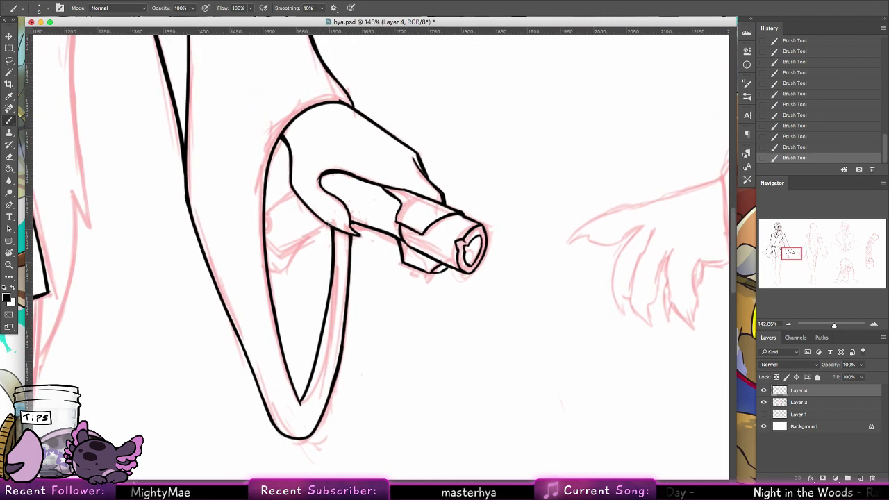
pyautogui.moveTo(330, 224); pyautogui.dragTo(291, 248)
pyautogui.hotkey('ctrl', 'z')
pyautogui.moveTo(335, 225); pyautogui.dragTo(282, 256)
pyautogui.moveTo(275, 205)
pyautogui.mouseDown()
pyautogui.moveTo(299, 191)
pyautogui.moveTo(265, 210)
pyautogui.moveTo(290, 186)
pyautogui.mouseUp()
pyautogui.hotkey('ctrl', 'z')
pyautogui.hotkey('ctrl', 'z')
pyautogui.moveTo(265, 217)
pyautogui.mouseDown()
pyautogui.moveTo(281, 237)
pyautogui.moveTo(267, 240)
pyautogui.moveTo(283, 254)
pyautogui.mouseUp()
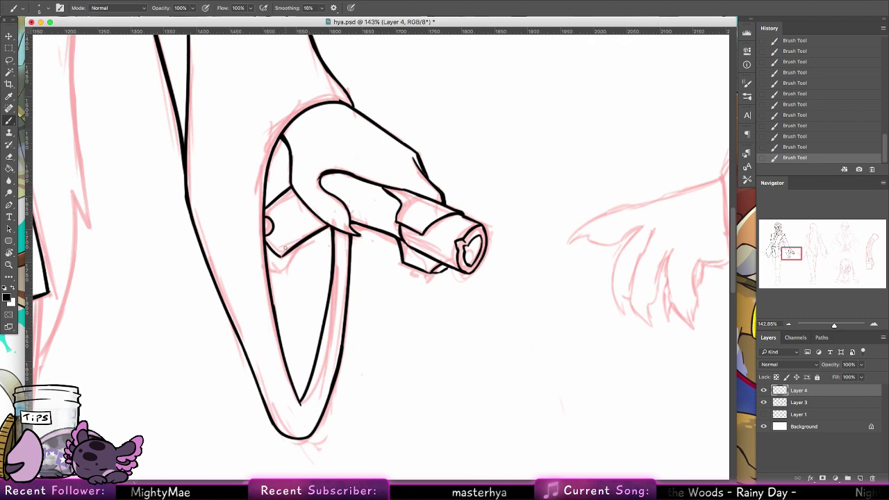
pyautogui.moveTo(301, 243)
pyautogui.mouseDown()
pyautogui.moveTo(286, 275)
pyautogui.moveTo(272, 277)
pyautogui.moveTo(290, 273)
pyautogui.moveTo(273, 274)
pyautogui.moveTo(285, 275)
pyautogui.moveTo(294, 252)
pyautogui.mouseUp()
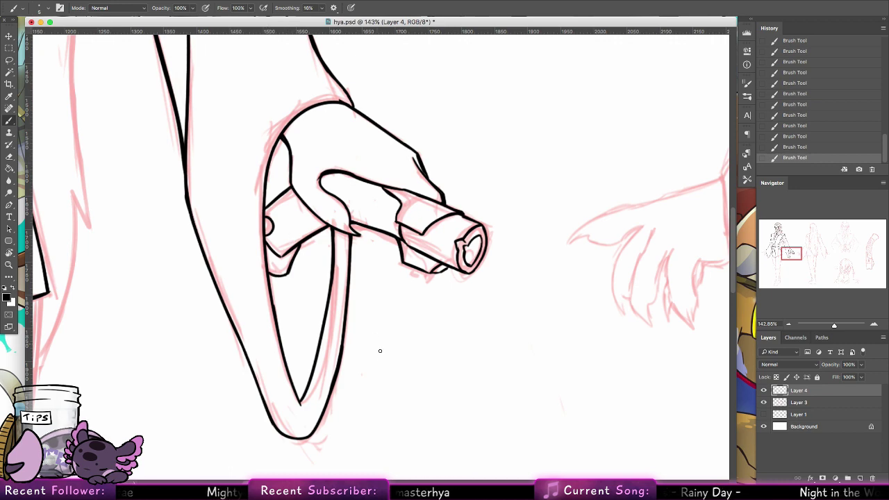
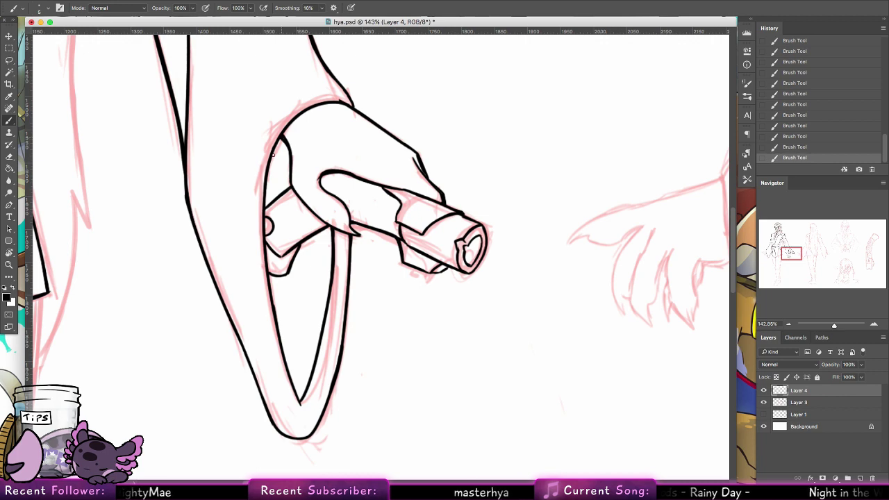
# Step: Restroke the line left of the wrist so it reads thicker
pyautogui.moveTo(280, 141); pyautogui.dragTo(269, 183)
pyautogui.moveTo(276, 152); pyautogui.dragTo(269, 185)
pyautogui.press('alt+super+z')
pyautogui.press('alt+super+z')
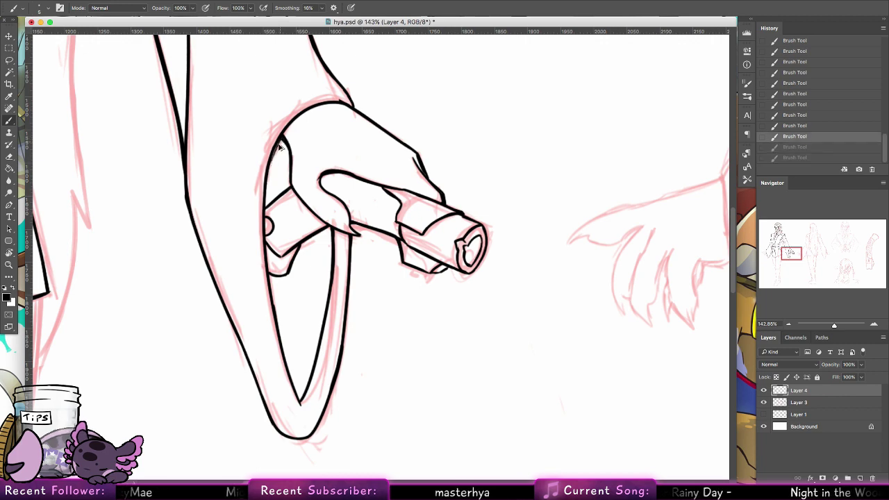
pyautogui.press('alt+super+z')
pyautogui.moveTo(281, 138); pyautogui.dragTo(265, 207)
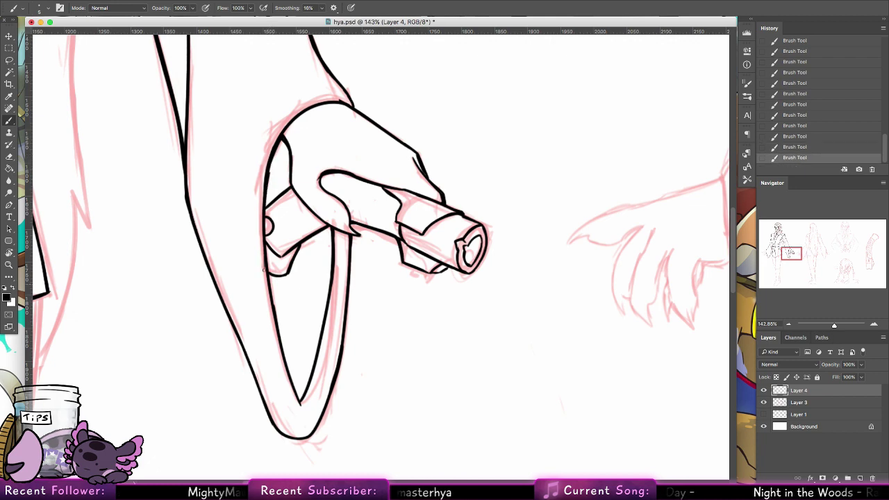
# Step: Thicken the inner lines of the loop hanging below the hand
pyautogui.press('alt+super+z')
pyautogui.moveTo(265, 238); pyautogui.dragTo(300, 402)
pyautogui.press('alt+super+z')
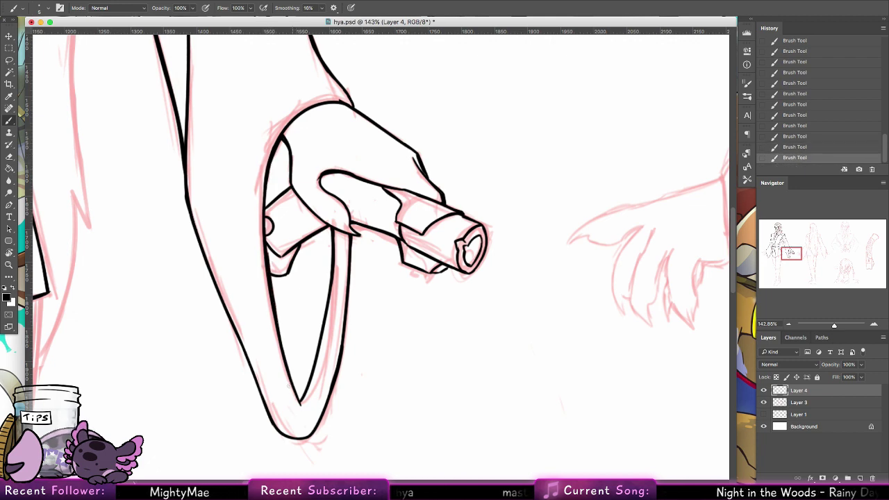
pyautogui.moveTo(415, 295); pyautogui.dragTo(442, 356)
pyautogui.moveTo(353, 285); pyautogui.dragTo(356, 305)
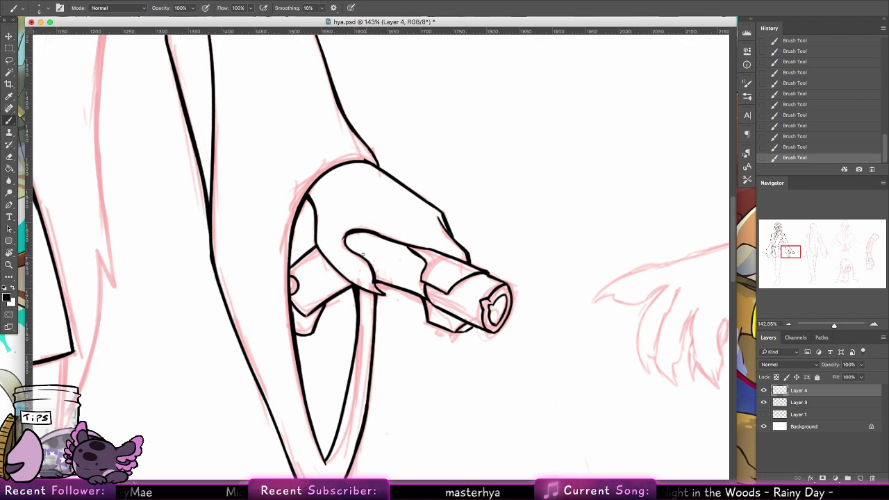
pyautogui.press('super+z')
pyautogui.press('super+shift+z')
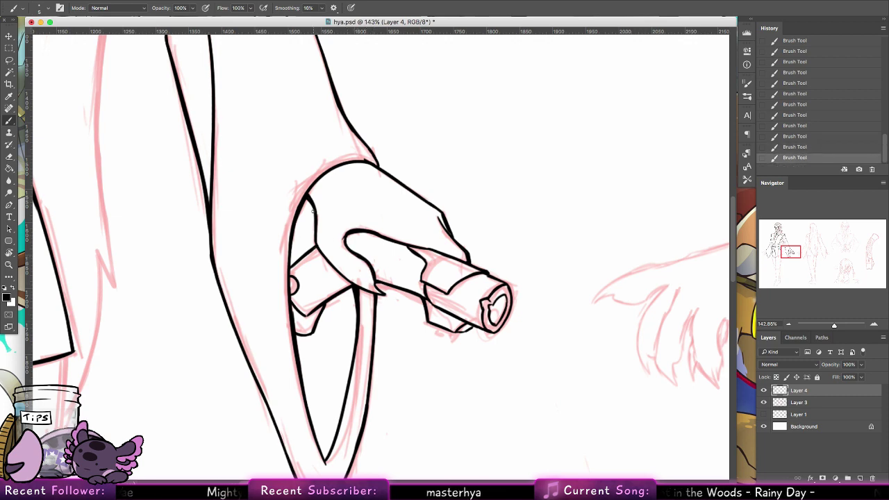
# Step: Darken the hand's lower outline, then pan toward the sleeve and belt
pyautogui.moveTo(317, 243); pyautogui.dragTo(354, 285)
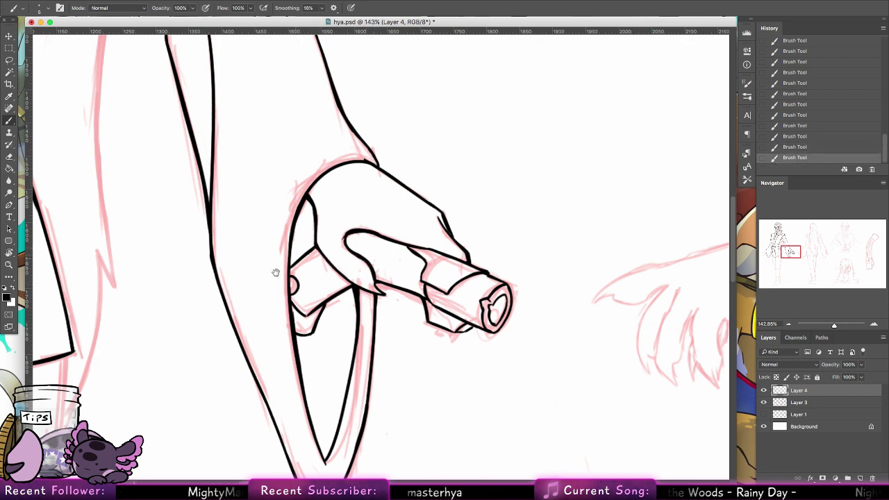
pyautogui.moveTo(276, 272); pyautogui.dragTo(334, 311)
pyautogui.moveTo(225, 246); pyautogui.dragTo(395, 486)
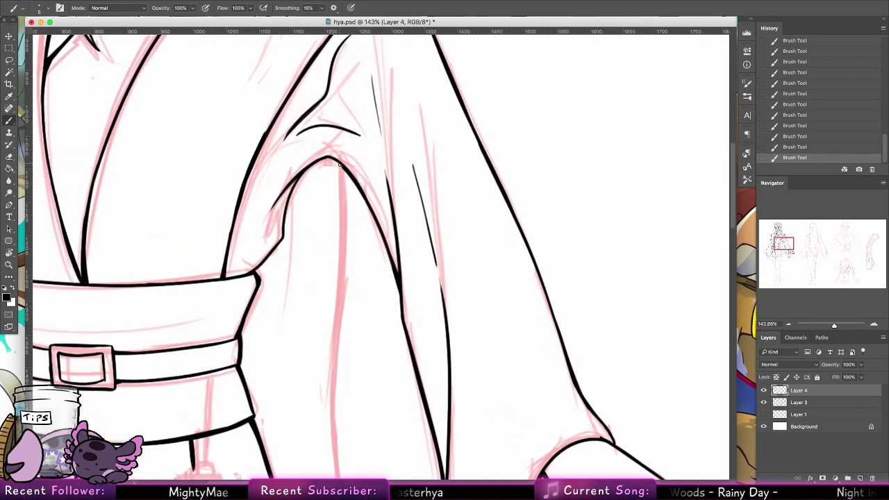
# Step: Ink the long robe edge line below the sleeve, redrawing it until clean
pyautogui.press('super+z')
pyautogui.moveTo(339, 164)
pyautogui.mouseDown()
pyautogui.moveTo(334, 354)
pyautogui.moveTo(310, 399)
pyautogui.moveTo(345, 245)
pyautogui.moveTo(323, 436)
pyautogui.mouseUp()
pyautogui.press('super+z')
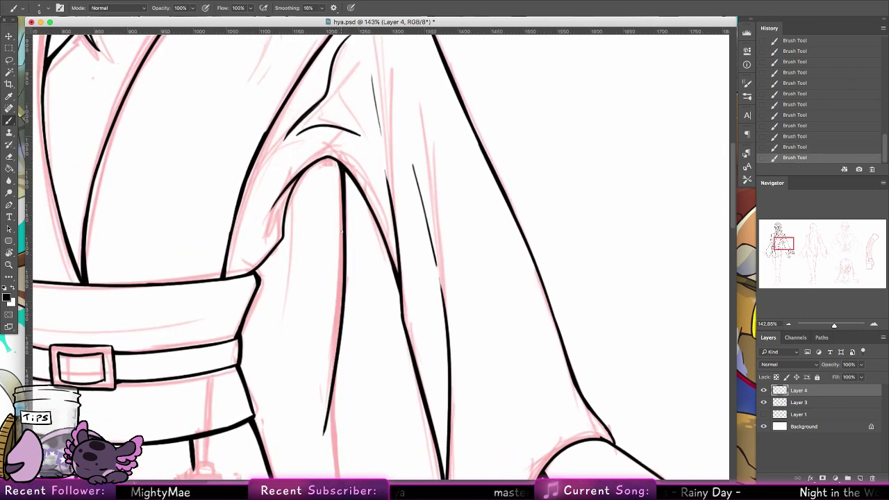
pyautogui.moveTo(365, 393)
pyautogui.mouseDown()
pyautogui.moveTo(310, 196)
pyautogui.moveTo(301, 375)
pyautogui.mouseUp()
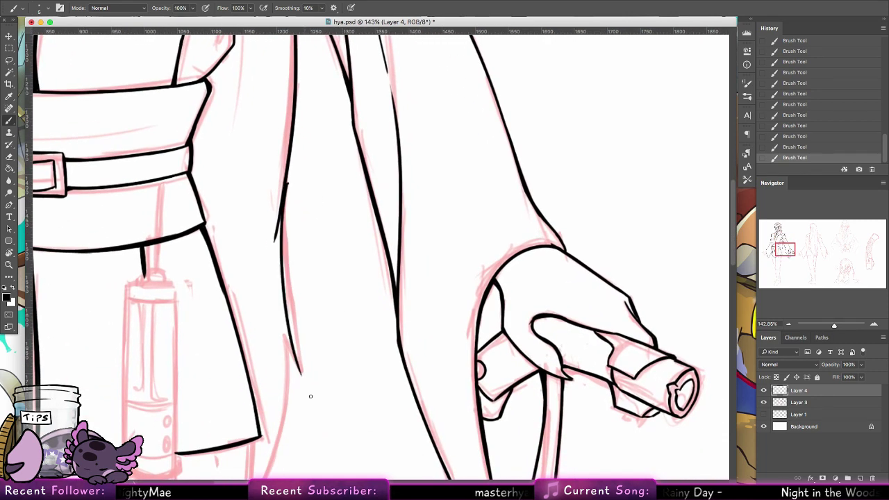
pyautogui.press('super+z')
pyautogui.moveTo(285, 195); pyautogui.dragTo(301, 361)
pyautogui.press('super+z')
pyautogui.moveTo(281, 204); pyautogui.dragTo(310, 381)
pyautogui.press('super+z')
pyautogui.moveTo(283, 335); pyautogui.dragTo(313, 384)
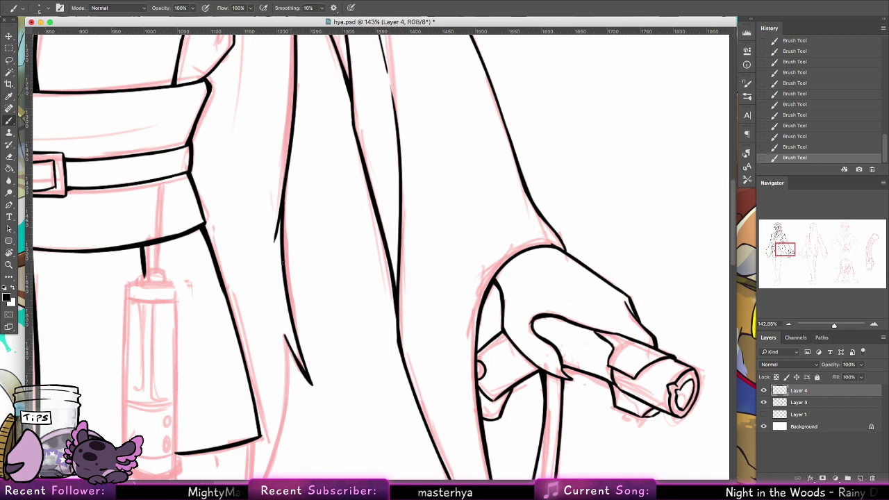
# Step: Ink the robe edge running down from the sleeve tip, then zoom out
pyautogui.scroll(-5, 266, 346)
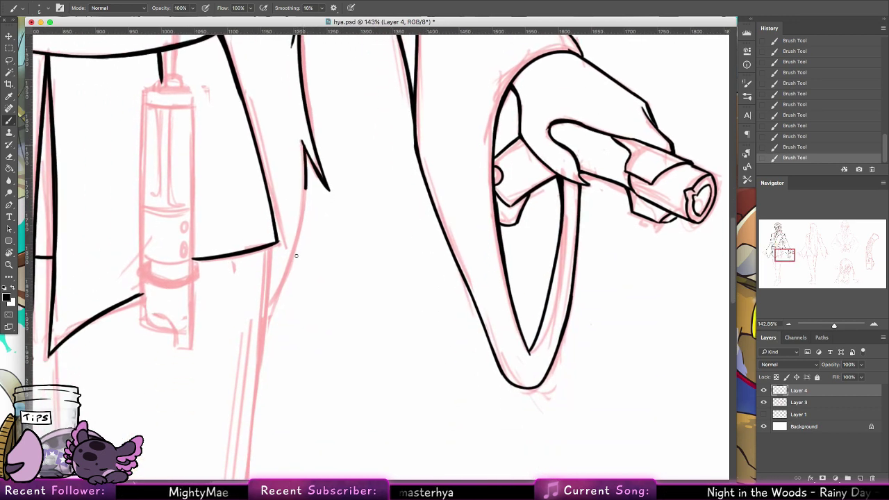
pyautogui.moveTo(305, 189); pyautogui.dragTo(269, 336)
pyautogui.moveTo(304, 152)
pyautogui.mouseDown()
pyautogui.moveTo(302, 236)
pyautogui.moveTo(277, 304)
pyautogui.moveTo(307, 192)
pyautogui.moveTo(289, 298)
pyautogui.mouseUp()
pyautogui.press('super+z')
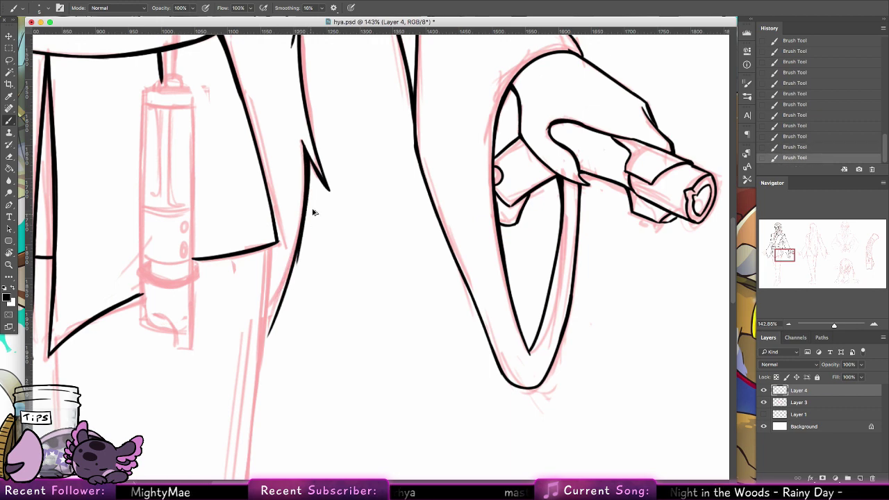
pyautogui.press('super+z')
pyautogui.moveTo(306, 153); pyautogui.dragTo(293, 268)
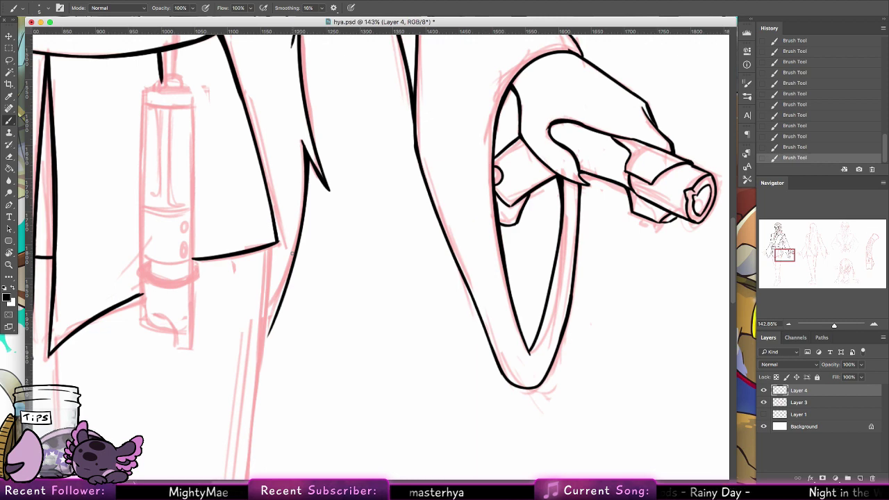
pyautogui.scroll(-5, 264, 230)
pyautogui.hscroll(-5, 264, 229)
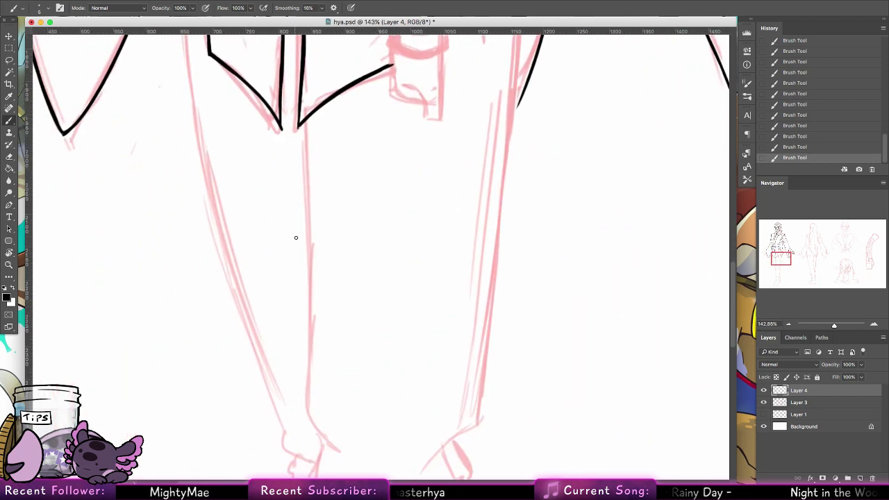
pyautogui.press('z')
pyautogui.moveTo(367, 244); pyautogui.dragTo(337, 228)
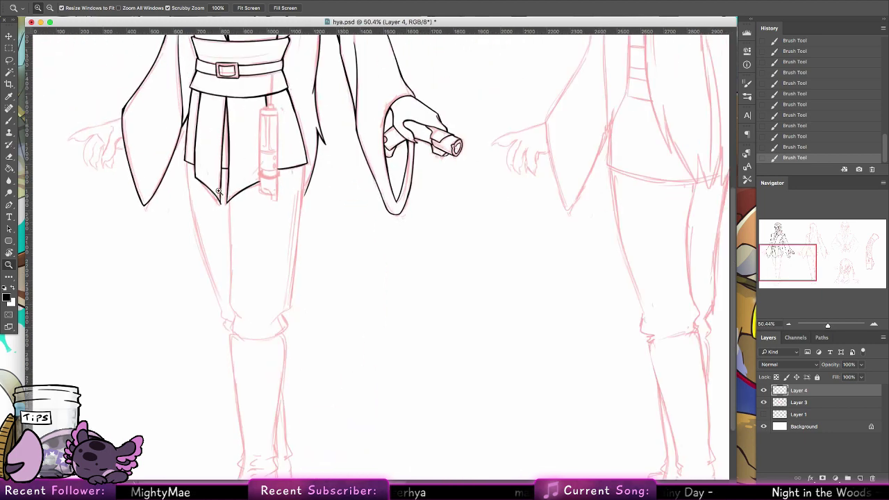
# Step: Ink the top edge of the clawed hand, extending it back to the sleeve
pyautogui.scroll(5, 183, 258)
pyautogui.moveTo(90, 266); pyautogui.dragTo(148, 262)
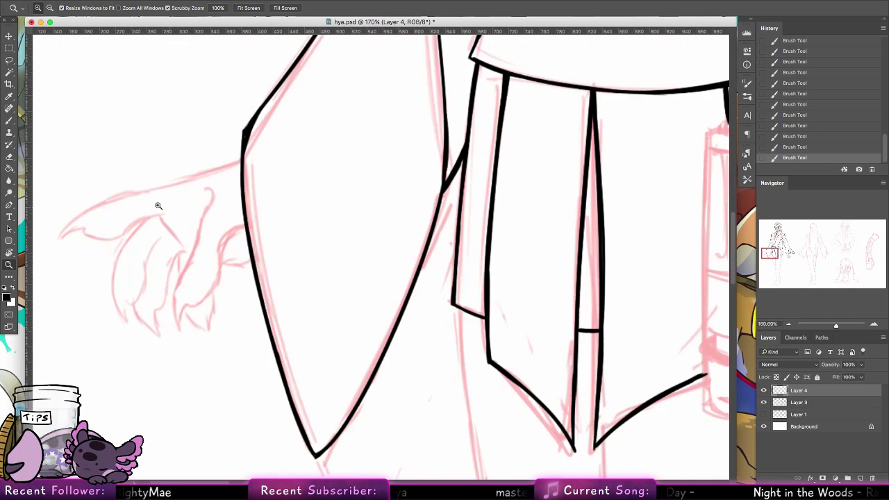
pyautogui.click(11, 122)
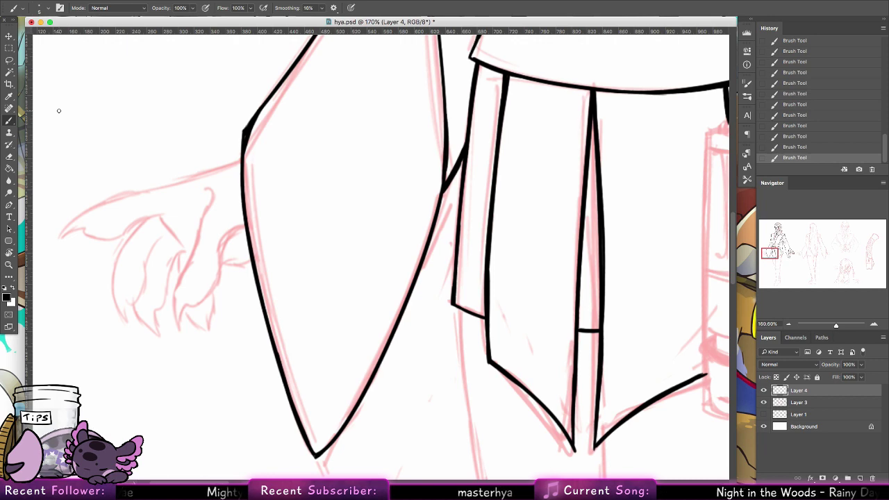
pyautogui.hscroll(-5, 234, 258)
pyautogui.scroll(3, 234, 257)
pyautogui.moveTo(150, 284); pyautogui.dragTo(212, 244)
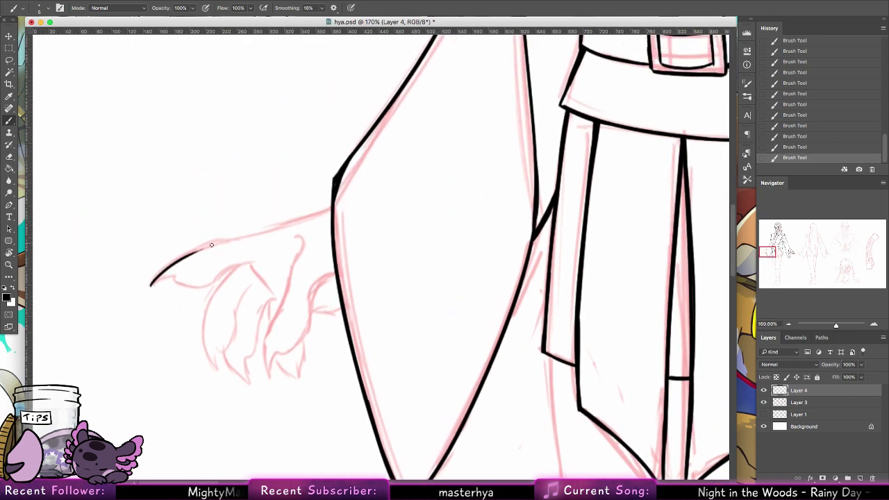
pyautogui.press('super+z')
pyautogui.moveTo(151, 284)
pyautogui.mouseDown()
pyautogui.moveTo(233, 238)
pyautogui.moveTo(288, 227)
pyautogui.mouseUp()
pyautogui.press('super+z')
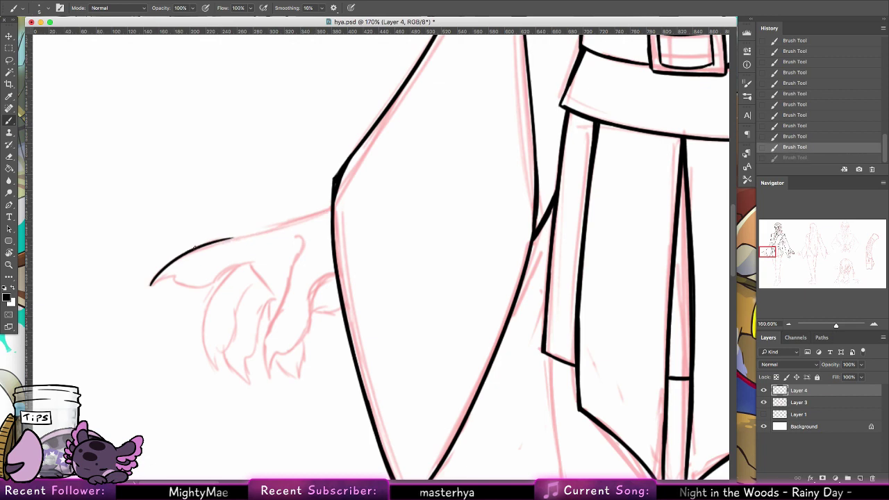
pyautogui.moveTo(195, 247); pyautogui.dragTo(327, 211)
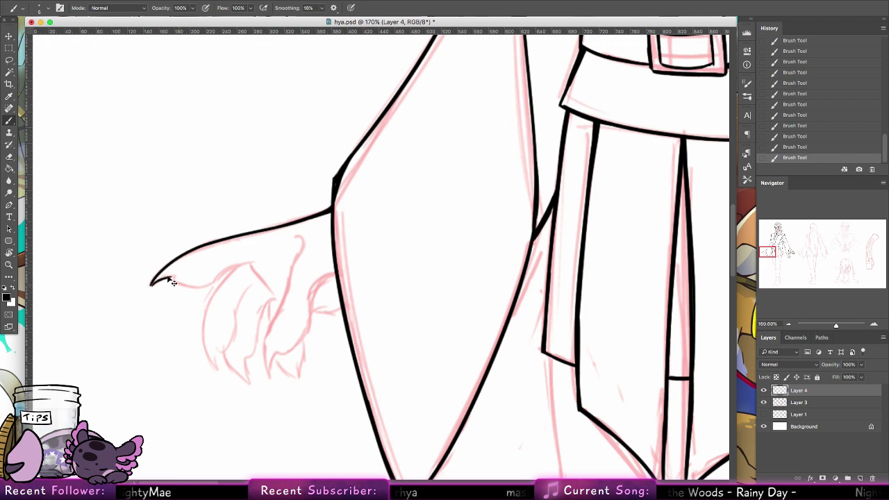
# Step: Ink the underside line of the claw
pyautogui.press('super+z')
pyautogui.moveTo(151, 285)
pyautogui.mouseDown()
pyautogui.moveTo(172, 274)
pyautogui.moveTo(211, 277)
pyautogui.moveTo(179, 274)
pyautogui.moveTo(152, 283)
pyautogui.moveTo(208, 281)
pyautogui.moveTo(225, 265)
pyautogui.moveTo(186, 285)
pyautogui.moveTo(227, 269)
pyautogui.mouseUp()
pyautogui.press('super+z')
pyautogui.press('super+z')
pyautogui.press('super+z')
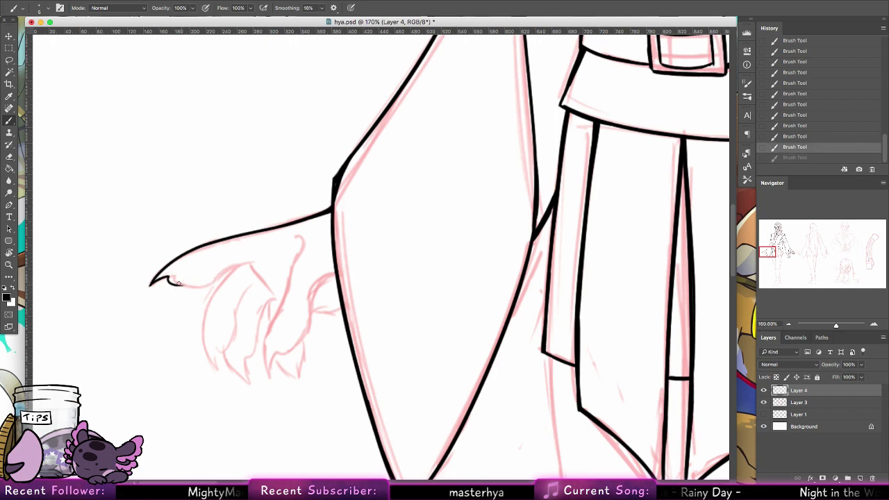
pyautogui.moveTo(172, 281); pyautogui.dragTo(281, 255)
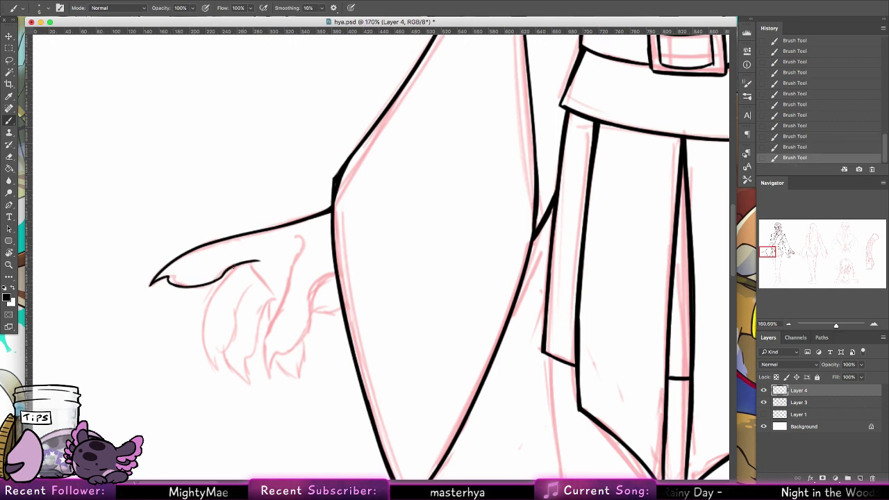
pyautogui.moveTo(187, 286); pyautogui.dragTo(220, 274)
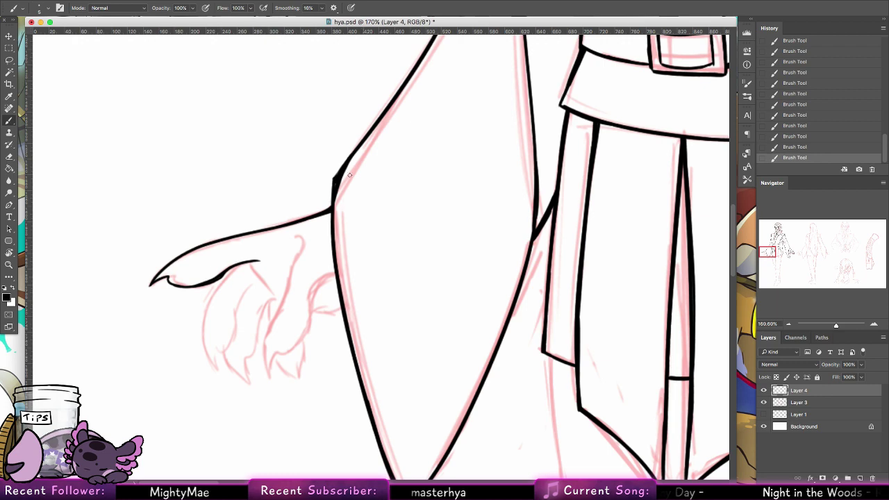
# Step: Draw the finger line below the small hook and thicken its lower part
pyautogui.moveTo(298, 252)
pyautogui.mouseDown()
pyautogui.moveTo(283, 303)
pyautogui.moveTo(267, 323)
pyautogui.mouseUp()
pyautogui.press('super+z')
pyautogui.moveTo(286, 281)
pyautogui.mouseDown()
pyautogui.moveTo(269, 323)
pyautogui.moveTo(266, 354)
pyautogui.mouseUp()
pyautogui.press('super+z')
pyautogui.press('super+z')
pyautogui.moveTo(280, 300); pyautogui.dragTo(264, 371)
pyautogui.moveTo(267, 332)
pyautogui.mouseDown()
pyautogui.moveTo(284, 352)
pyautogui.moveTo(292, 347)
pyautogui.moveTo(277, 354)
pyautogui.moveTo(298, 349)
pyautogui.moveTo(314, 283)
pyautogui.moveTo(316, 311)
pyautogui.moveTo(335, 277)
pyautogui.mouseUp()
pyautogui.hotkey('ctrl', 'z')
pyautogui.moveTo(313, 310)
pyautogui.mouseDown()
pyautogui.moveTo(336, 278)
pyautogui.moveTo(311, 293)
pyautogui.moveTo(336, 278)
pyautogui.moveTo(312, 297)
pyautogui.mouseUp()
pyautogui.hotkey('ctrl', 'z')
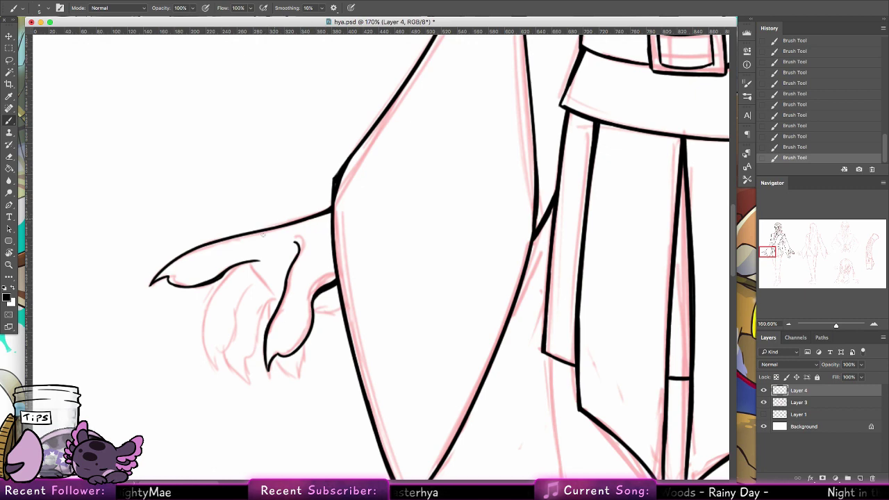
# Step: Ink the lower edge of the outstretched hand
pyautogui.moveTo(248, 262); pyautogui.dragTo(272, 292)
pyautogui.hotkey('ctrl', 'z')
pyautogui.moveTo(248, 262)
pyautogui.mouseDown()
pyautogui.moveTo(203, 318)
pyautogui.moveTo(205, 344)
pyautogui.mouseUp()
pyautogui.hotkey('ctrl', 'z')
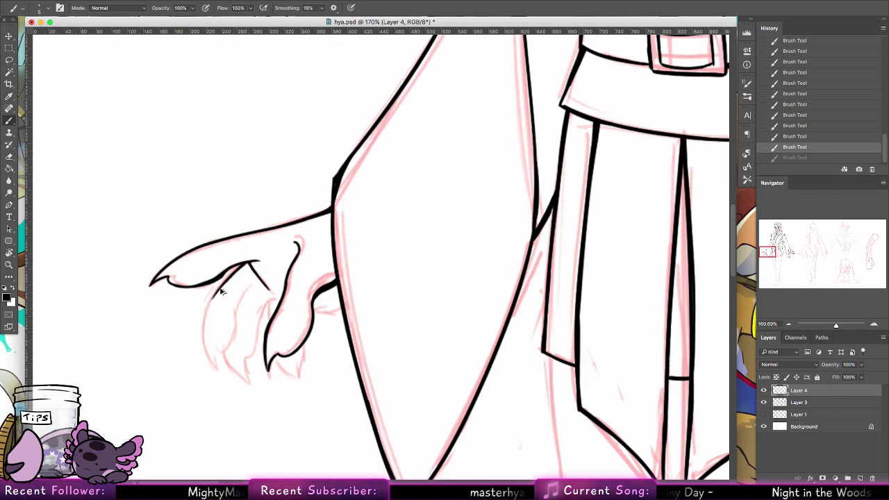
pyautogui.moveTo(247, 262)
pyautogui.mouseDown()
pyautogui.moveTo(220, 291)
pyautogui.moveTo(207, 359)
pyautogui.moveTo(220, 370)
pyautogui.moveTo(236, 312)
pyautogui.mouseUp()
# Step: Ink the inner finger line running up toward the fingertip
pyautogui.hotkey('ctrl', 'z')
pyautogui.moveTo(223, 357); pyautogui.dragTo(232, 312)
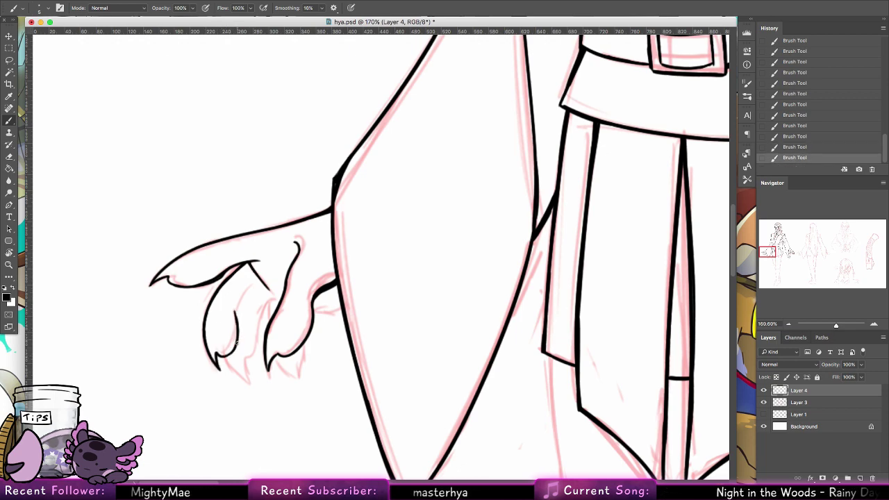
pyautogui.hotkey('ctrl', 'z')
pyautogui.moveTo(224, 357)
pyautogui.mouseDown()
pyautogui.moveTo(239, 331)
pyautogui.moveTo(236, 311)
pyautogui.mouseUp()
pyautogui.hotkey('ctrl', 'z')
pyautogui.hotkey('ctrl', 'z')
pyautogui.moveTo(219, 356); pyautogui.dragTo(236, 311)
pyautogui.hotkey('ctrl', 'z')
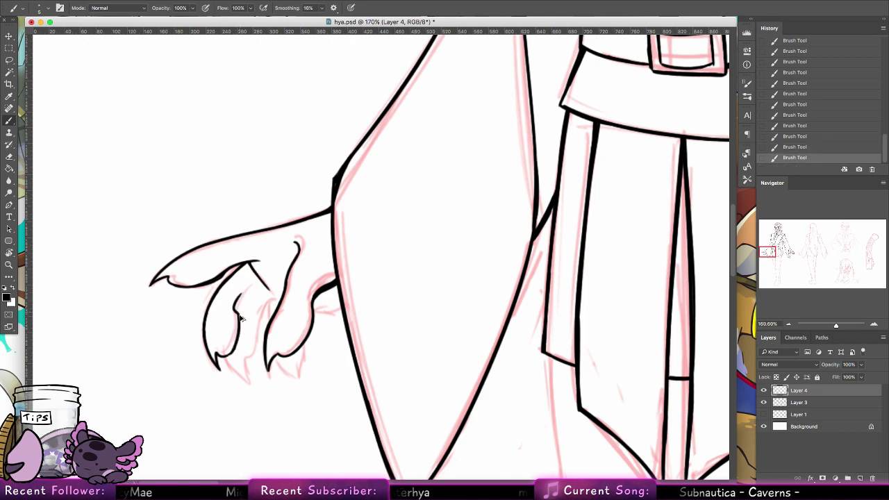
pyautogui.hotkey('ctrl', 'z')
pyautogui.moveTo(222, 357)
pyautogui.mouseDown()
pyautogui.moveTo(236, 293)
pyautogui.moveTo(256, 280)
pyautogui.mouseUp()
pyautogui.hotkey('ctrl', 'z')
# Step: Draw the fingertip claw point and reshape the left claw tip
pyautogui.hotkey('ctrl', 'z')
pyautogui.moveTo(225, 357); pyautogui.dragTo(249, 381)
pyautogui.hotkey('ctrl', 'z')
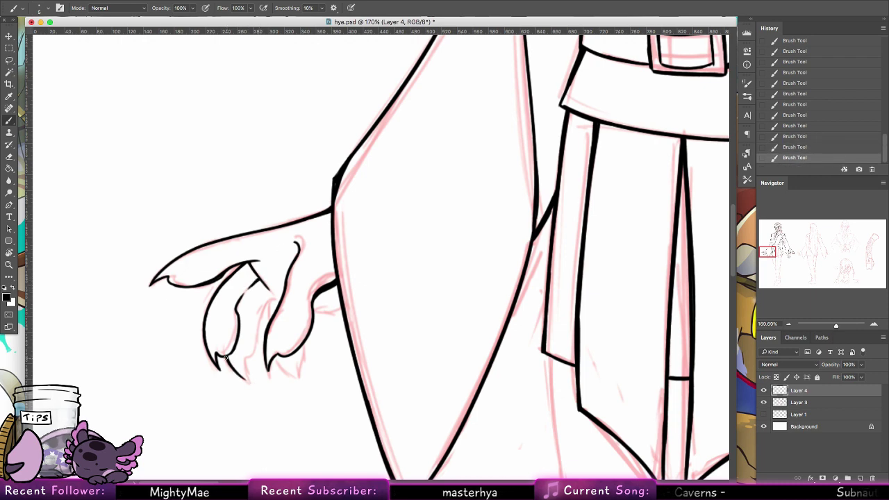
pyautogui.hotkey('ctrl', 'z')
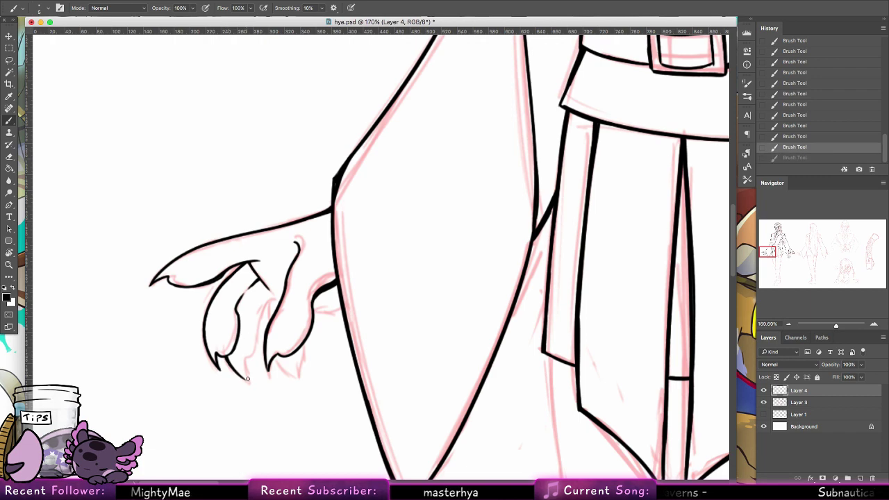
pyautogui.hotkey('ctrl', 'shift', 'z')
pyautogui.hotkey('ctrl', 'z')
pyautogui.hotkey('ctrl', 'z')
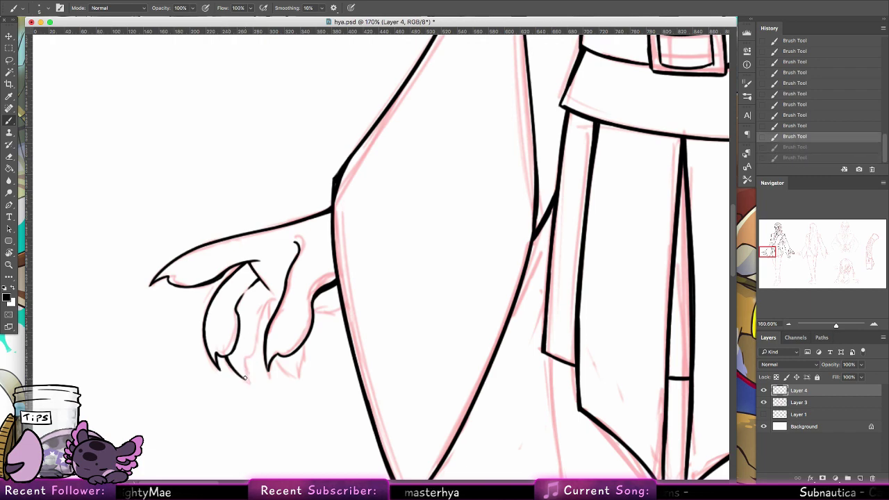
pyautogui.hotkey('ctrl', 'shift', 'z')
pyautogui.hotkey('ctrl', 'shift', 'z')
pyautogui.hotkey('ctrl', 'z')
pyautogui.hotkey('ctrl', 'shift', 'z')
pyautogui.moveTo(239, 362)
pyautogui.mouseDown()
pyautogui.moveTo(246, 378)
pyautogui.moveTo(258, 313)
pyautogui.moveTo(278, 303)
pyautogui.moveTo(271, 305)
pyautogui.mouseUp()
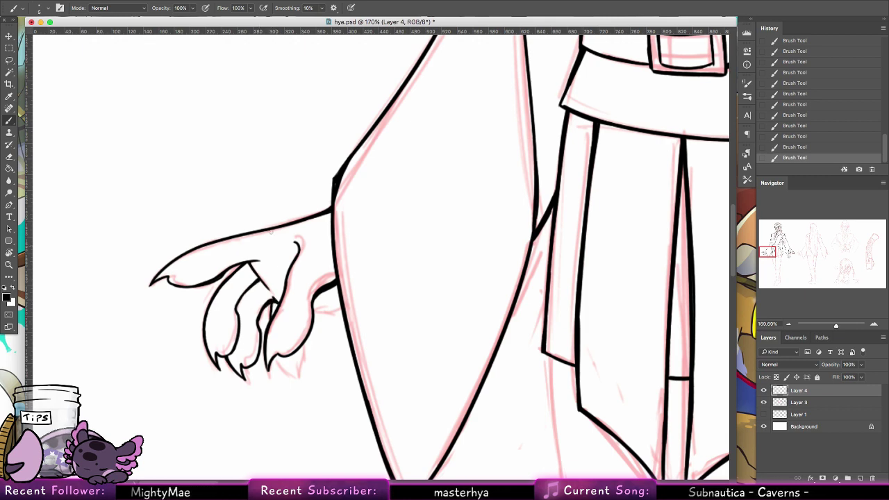
# Step: Close the last claw tip and thicken the finger-junction and wrist lines
pyautogui.moveTo(222, 283); pyautogui.dragTo(240, 267)
pyautogui.press('alt+super+z')
pyautogui.press('alt+super+z')
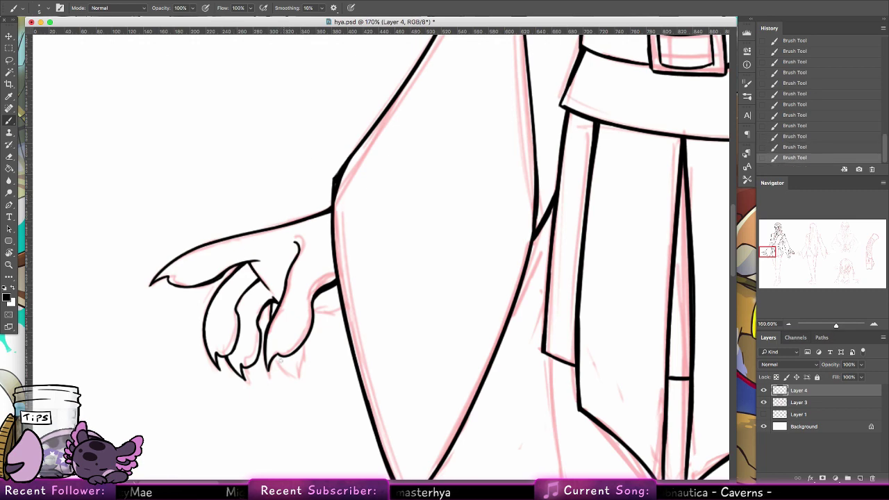
pyautogui.moveTo(292, 376); pyautogui.dragTo(300, 355)
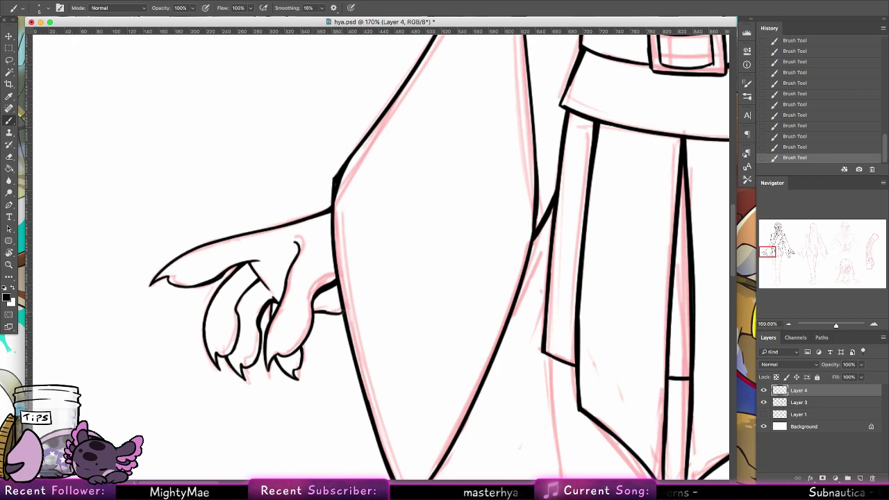
pyautogui.moveTo(322, 309); pyautogui.dragTo(343, 311)
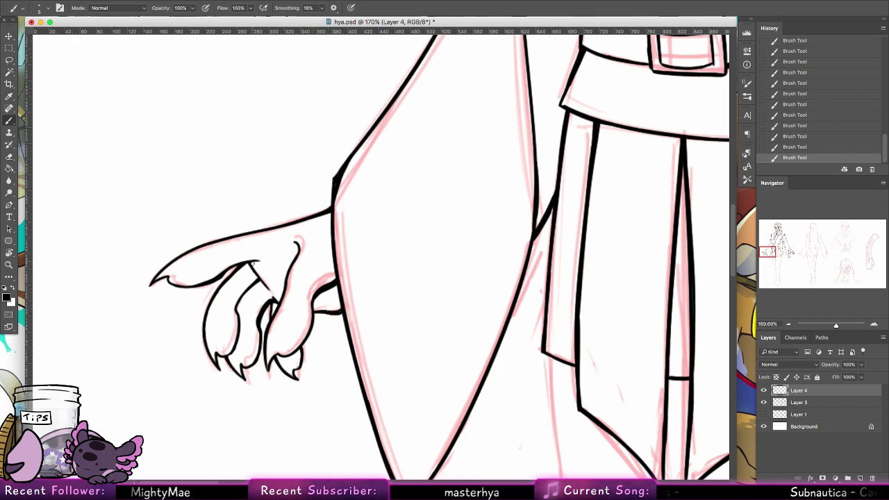
pyautogui.moveTo(252, 262); pyautogui.dragTo(271, 291)
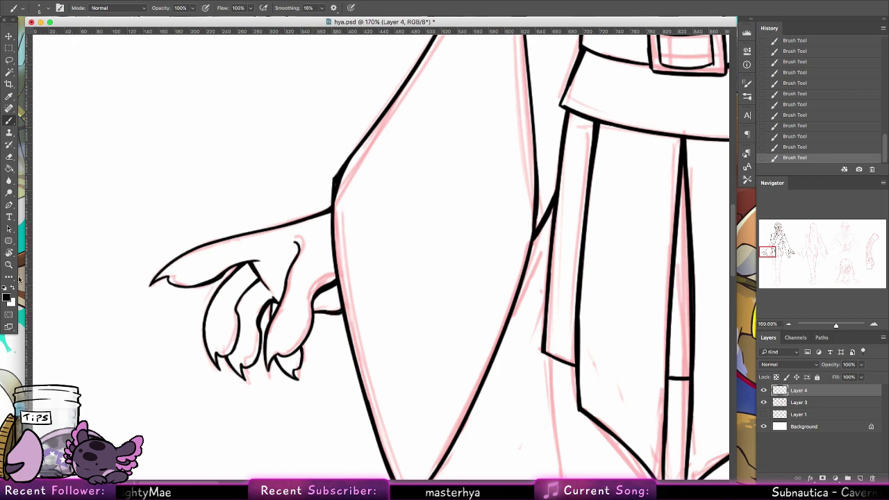
pyautogui.click(10, 264)
pyautogui.moveTo(412, 191); pyautogui.dragTo(353, 179)
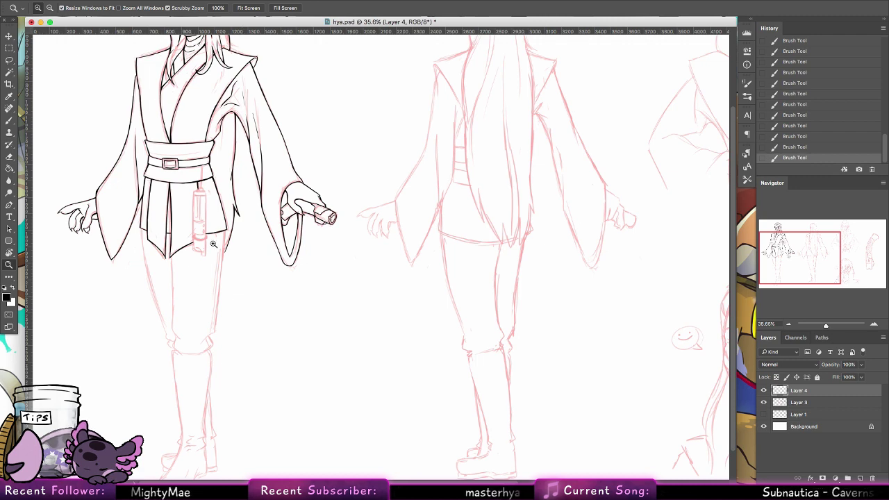
# Step: Zoom in on the front view's tunic hem where the legs begin
pyautogui.moveTo(139, 257); pyautogui.dragTo(188, 257)
# Step: Ink the trouser leg's left edge from below the tunic down into the knee fold
pyautogui.press('b')
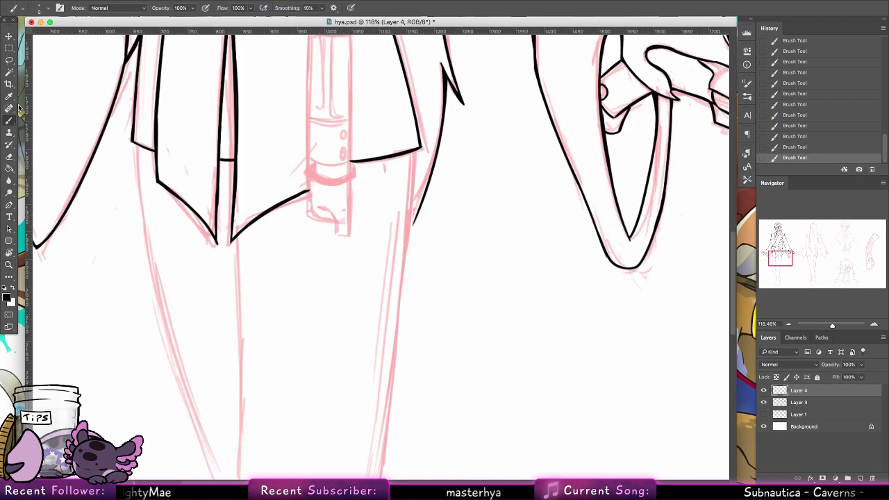
pyautogui.moveTo(238, 239); pyautogui.dragTo(241, 295)
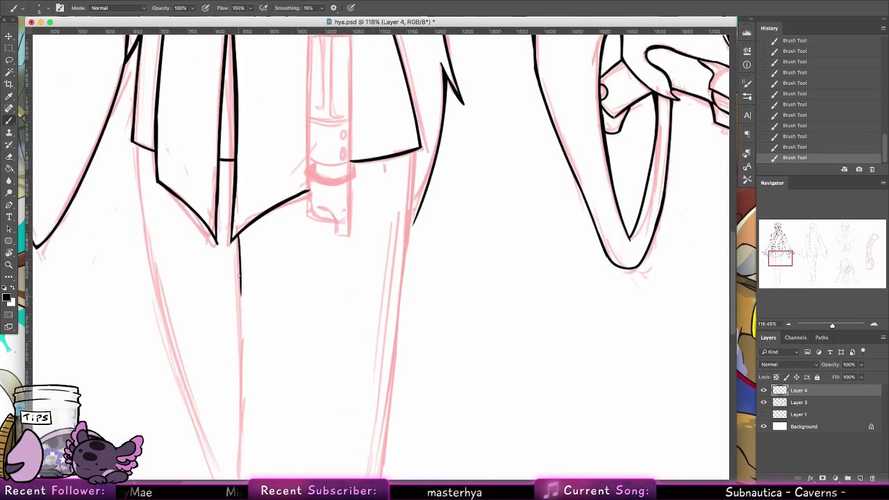
pyautogui.moveTo(238, 233); pyautogui.dragTo(242, 309)
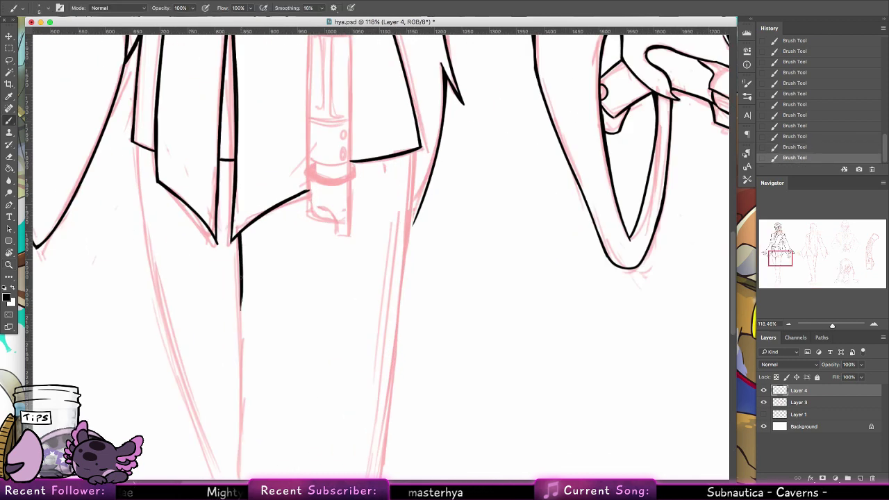
pyautogui.moveTo(255, 257)
pyautogui.mouseDown()
pyautogui.moveTo(260, 184)
pyautogui.moveTo(229, 127)
pyautogui.mouseUp()
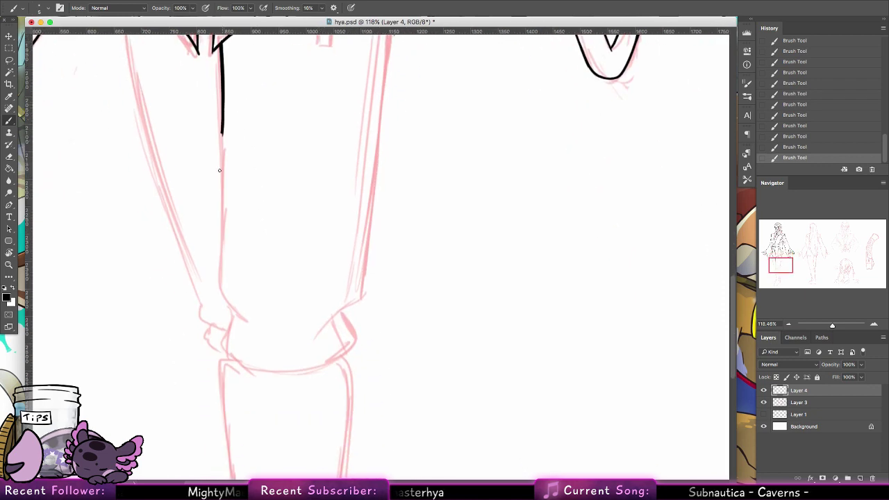
pyautogui.moveTo(219, 170); pyautogui.dragTo(220, 172)
pyautogui.hotkey('ctrl', 'z')
pyautogui.moveTo(222, 112); pyautogui.dragTo(219, 238)
pyautogui.hotkey('ctrl', 'z')
pyautogui.moveTo(222, 113); pyautogui.dragTo(216, 279)
pyautogui.hotkey('ctrl', 'z')
pyautogui.hotkey('ctrl', 'z')
pyautogui.moveTo(219, 221)
pyautogui.mouseDown()
pyautogui.moveTo(215, 281)
pyautogui.moveTo(231, 307)
pyautogui.mouseUp()
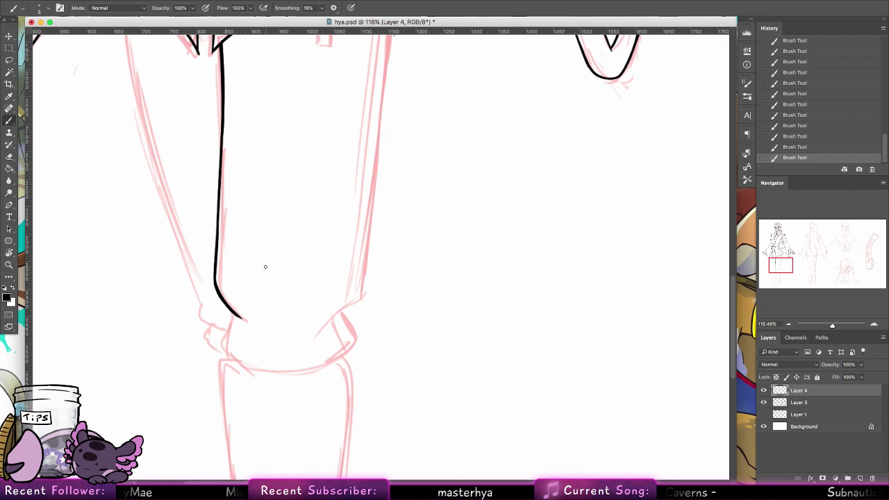
pyautogui.moveTo(227, 310); pyautogui.dragTo(229, 354)
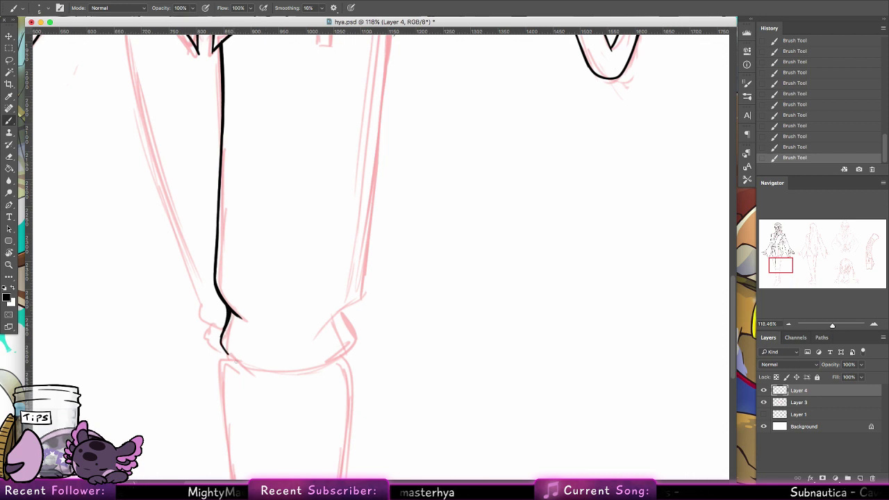
pyautogui.moveTo(227, 321)
pyautogui.mouseDown()
pyautogui.moveTo(220, 350)
pyautogui.moveTo(257, 369)
pyautogui.moveTo(354, 345)
pyautogui.mouseUp()
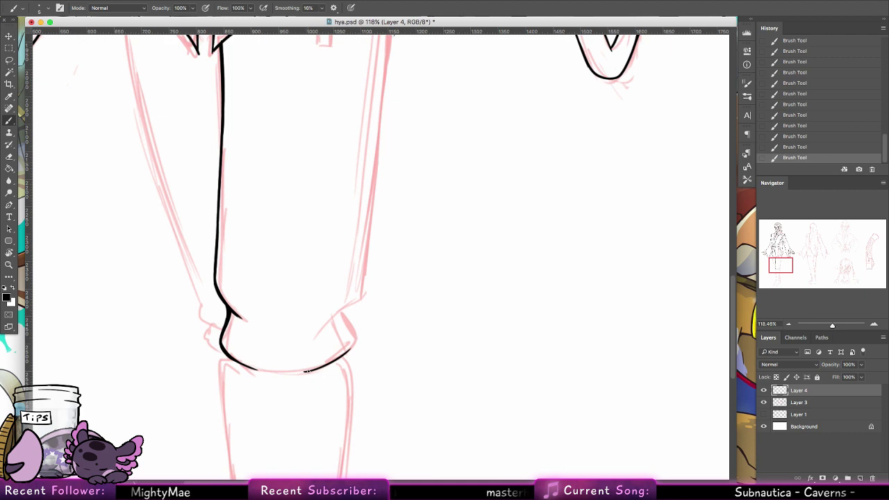
# Step: Ink the lower contour and upper curve of the bunched fold at the knee
pyautogui.hotkey('ctrl', 'z')
pyautogui.moveTo(303, 371)
pyautogui.mouseDown()
pyautogui.moveTo(355, 341)
pyautogui.moveTo(347, 316)
pyautogui.mouseUp()
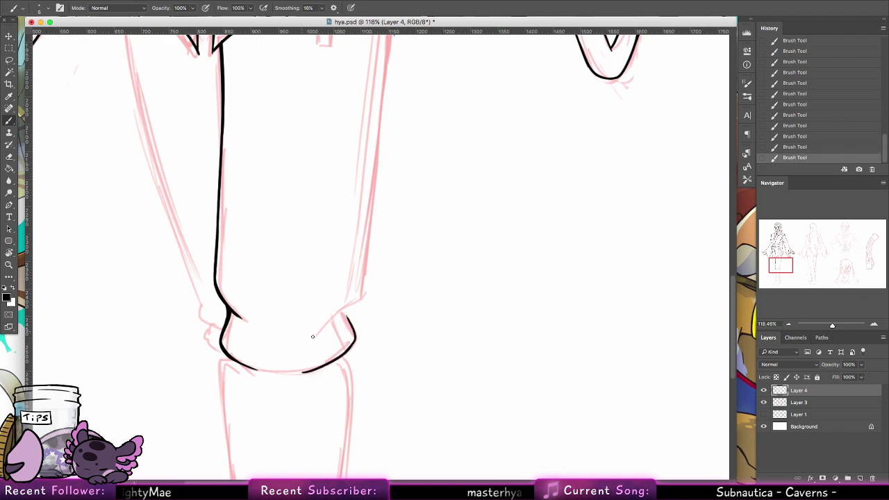
pyautogui.moveTo(310, 342); pyautogui.dragTo(360, 304)
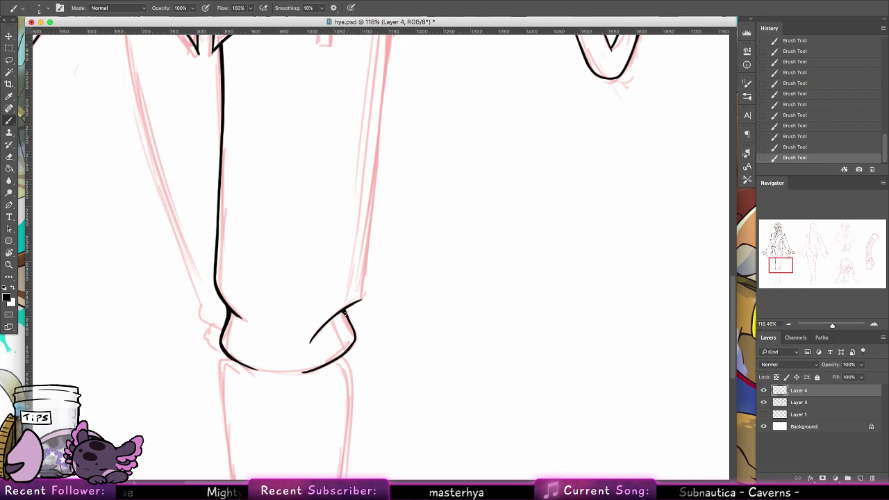
pyautogui.hotkey('ctrl', 'z')
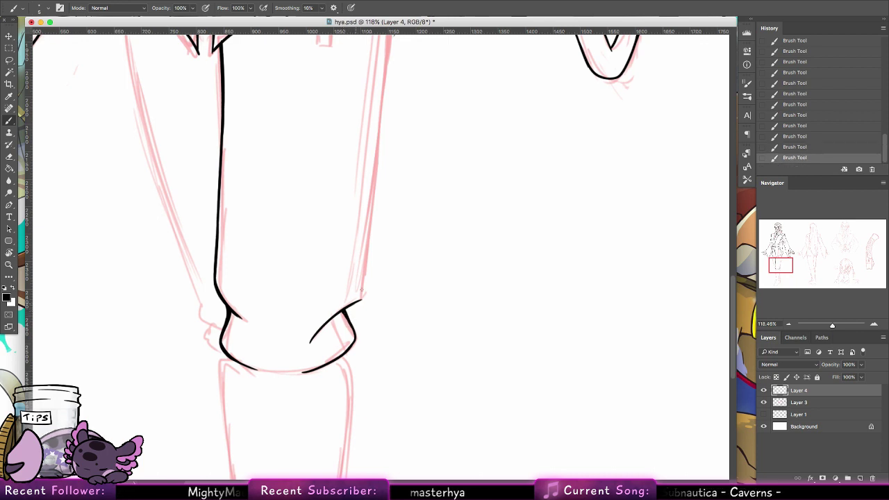
pyautogui.press('super+z')
# Step: Ink the top of the leg's right edge, thickening where it meets the tunic
pyautogui.moveTo(356, 303); pyautogui.dragTo(377, 194)
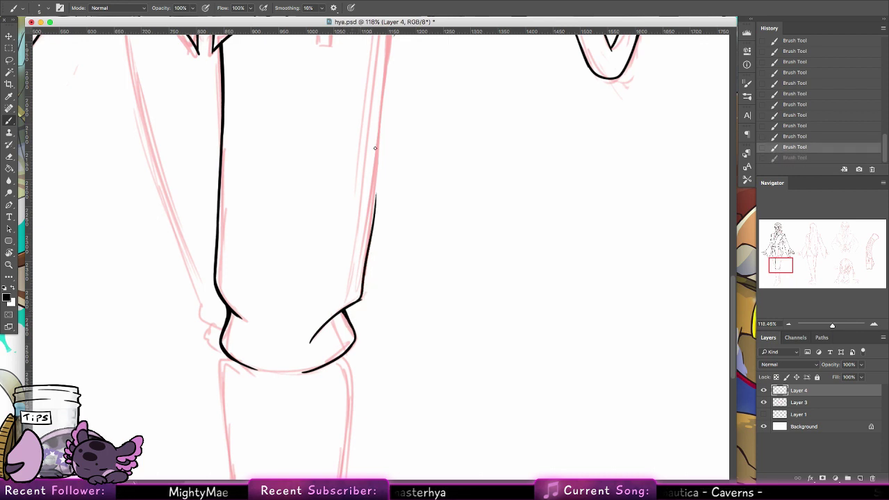
pyautogui.press('super+z')
pyautogui.scroll(3, 375, 345)
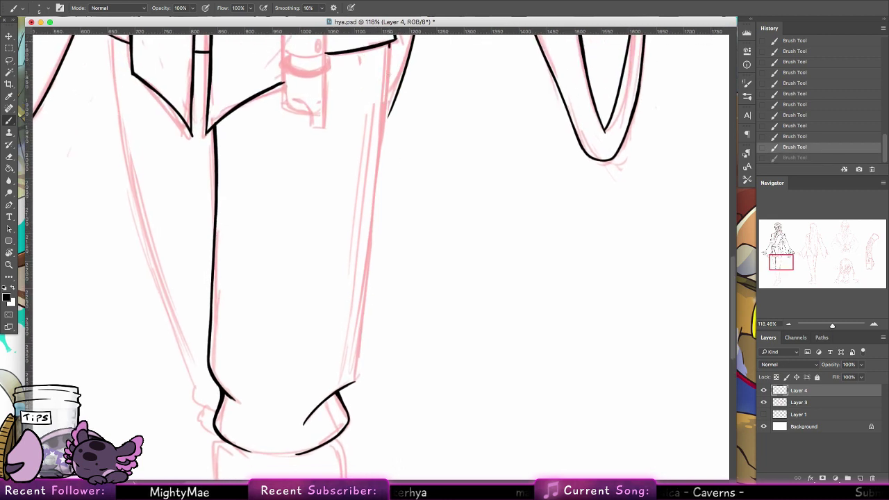
pyautogui.moveTo(391, 46)
pyautogui.mouseDown()
pyautogui.moveTo(373, 239)
pyautogui.moveTo(388, 102)
pyautogui.moveTo(377, 210)
pyautogui.mouseUp()
pyautogui.press('super+z')
pyautogui.moveTo(398, 82); pyautogui.dragTo(386, 114)
pyautogui.press('super+z')
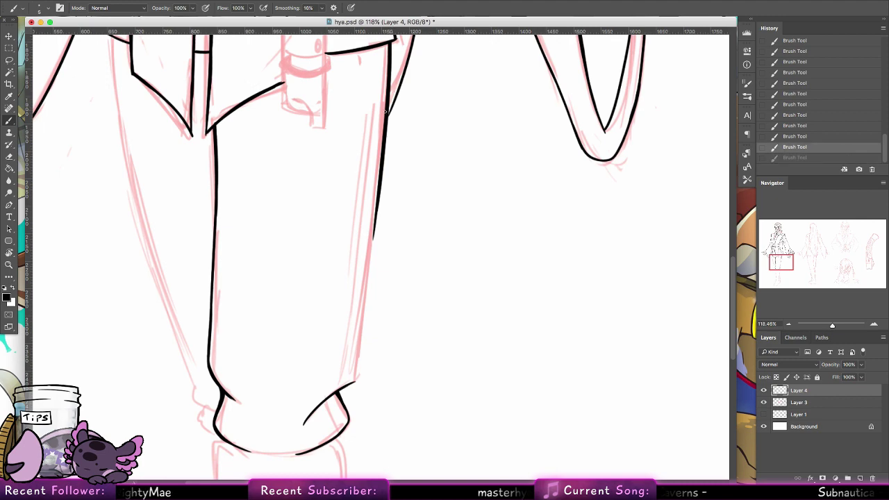
pyautogui.moveTo(399, 80); pyautogui.dragTo(388, 110)
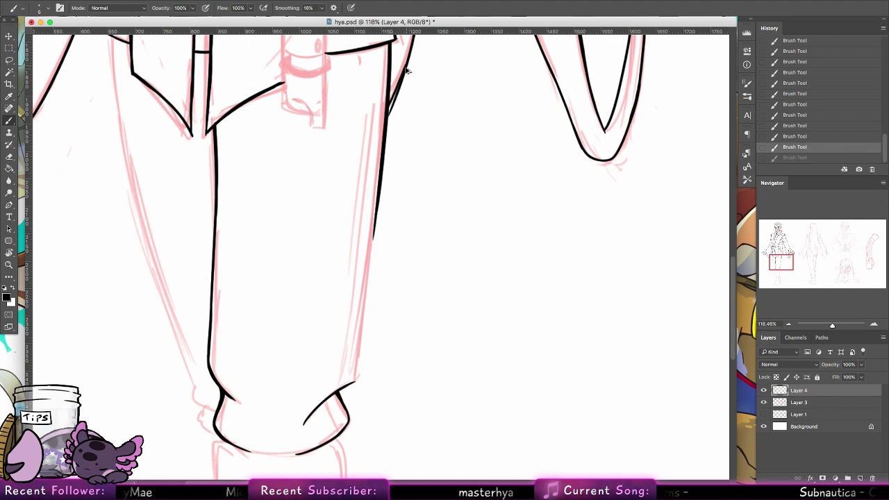
pyautogui.press('super+z')
pyautogui.moveTo(406, 59); pyautogui.dragTo(388, 112)
# Step: Extend the right leg edge down to the fold and add a short line below it
pyautogui.moveTo(380, 49); pyautogui.dragTo(358, 246)
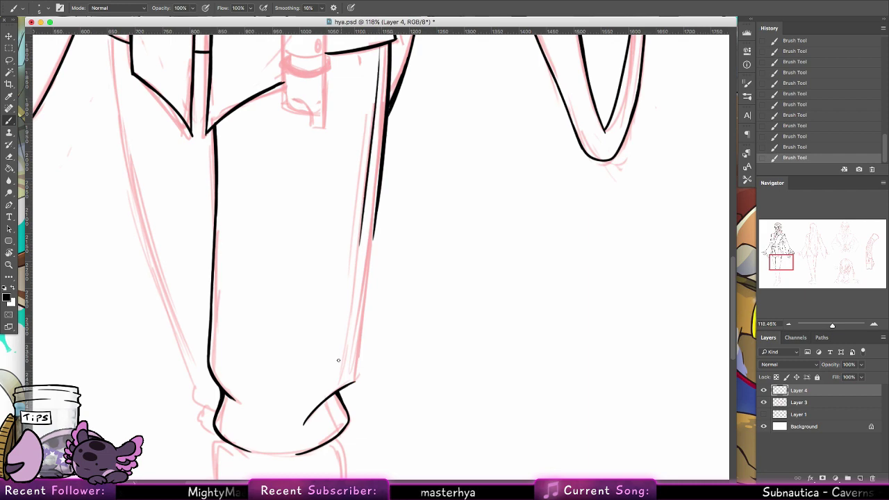
pyautogui.moveTo(352, 308); pyautogui.dragTo(346, 352)
pyautogui.moveTo(377, 215)
pyautogui.mouseDown()
pyautogui.moveTo(353, 386)
pyautogui.moveTo(357, 347)
pyautogui.moveTo(355, 380)
pyautogui.mouseUp()
pyautogui.hotkey('ctrl', 'z')
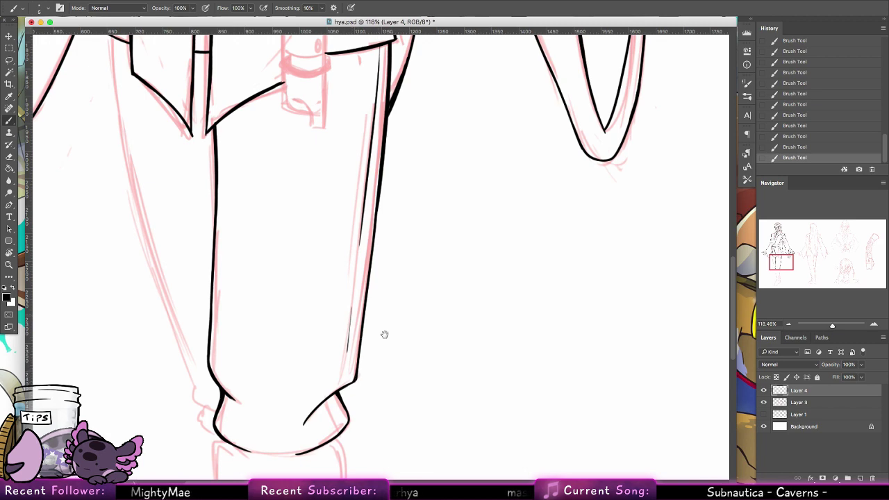
pyautogui.scroll(-5, 382, 333)
pyautogui.moveTo(311, 198); pyautogui.dragTo(309, 224)
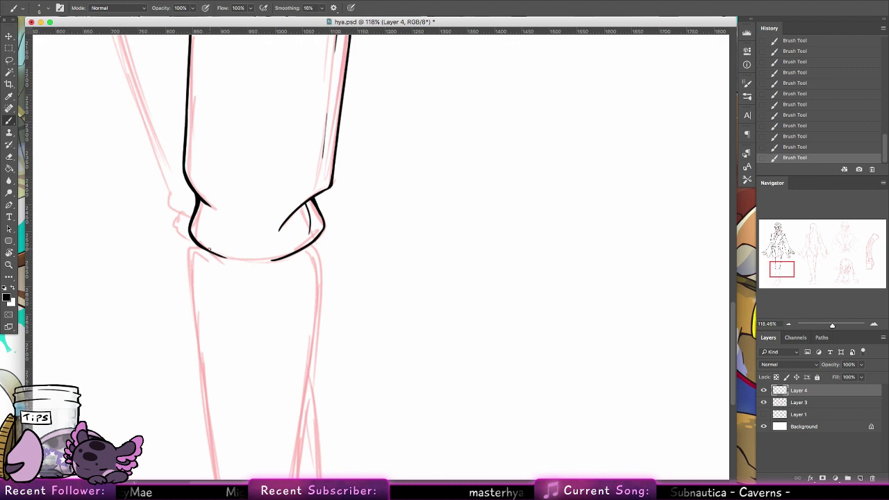
# Step: Erase the stray hook at the fold corner and darken the fold's bottom line
pyautogui.moveTo(208, 248)
pyautogui.mouseDown()
pyautogui.moveTo(275, 261)
pyautogui.moveTo(238, 260)
pyautogui.moveTo(326, 250)
pyautogui.moveTo(310, 246)
pyautogui.mouseUp()
pyautogui.hotkey('ctrl', 'z')
pyautogui.press('super+z')
pyautogui.press('super+z')
pyautogui.press('super+z')
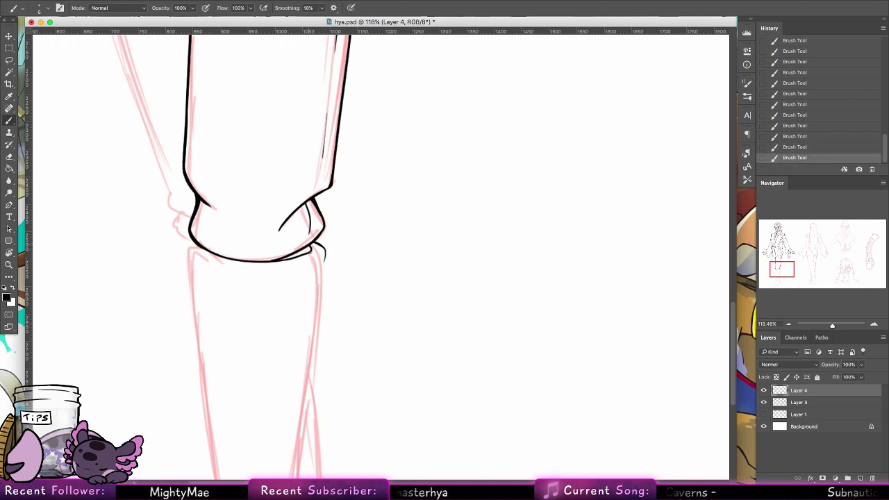
pyautogui.press('e')
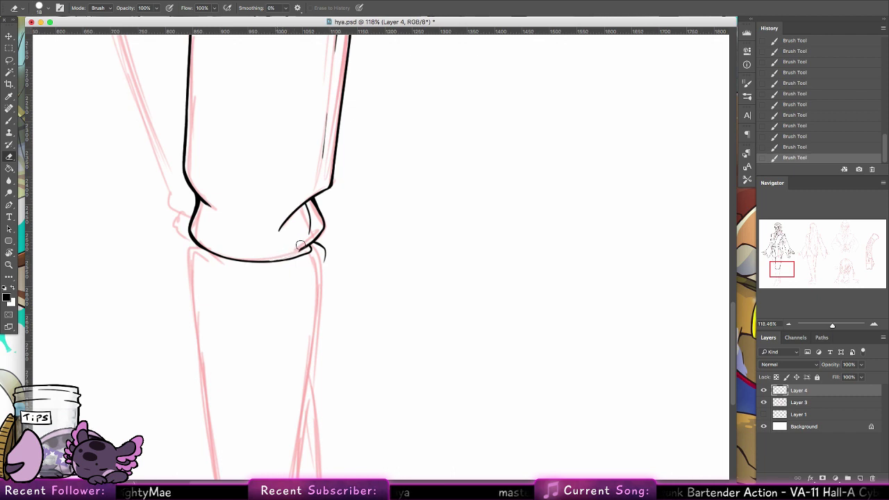
pyautogui.moveTo(306, 238); pyautogui.dragTo(313, 247)
pyautogui.press('b')
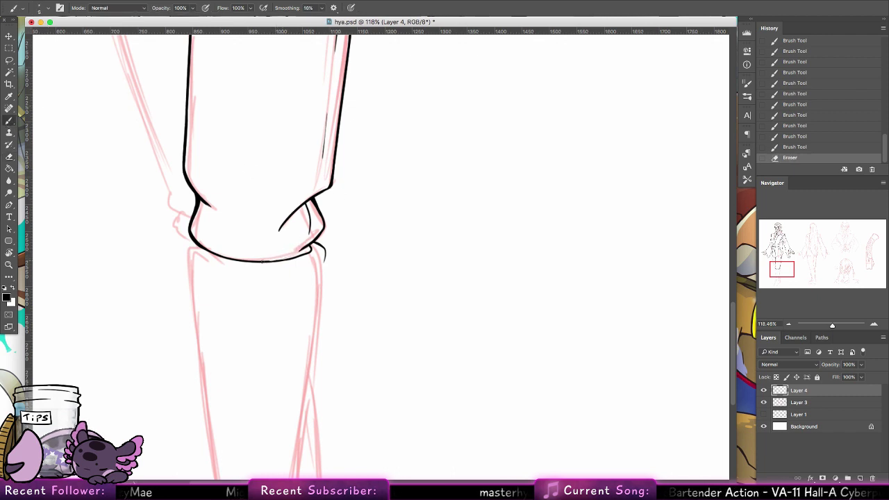
pyautogui.moveTo(262, 261)
pyautogui.mouseDown()
pyautogui.moveTo(295, 256)
pyautogui.moveTo(271, 261)
pyautogui.moveTo(290, 257)
pyautogui.moveTo(314, 247)
pyautogui.mouseUp()
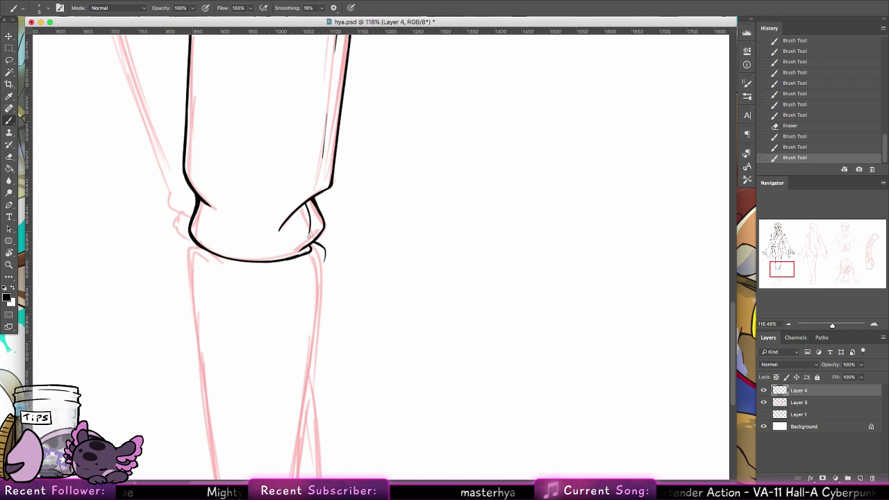
# Step: Ink the left and right calf lines down from the fold toward the ankles
pyautogui.moveTo(194, 243); pyautogui.dragTo(196, 331)
pyautogui.moveTo(193, 243); pyautogui.dragTo(190, 255)
pyautogui.press('cmd+z')
pyautogui.moveTo(314, 240)
pyautogui.mouseDown()
pyautogui.moveTo(324, 272)
pyautogui.moveTo(326, 343)
pyautogui.moveTo(314, 193)
pyautogui.mouseUp()
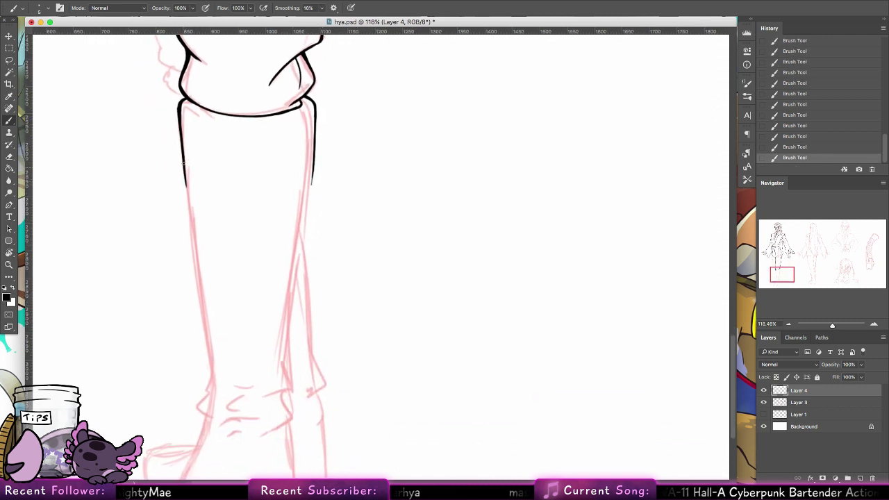
pyautogui.moveTo(184, 156); pyautogui.dragTo(210, 370)
pyautogui.moveTo(311, 182); pyautogui.dragTo(279, 361)
pyautogui.moveTo(314, 107)
pyautogui.mouseDown()
pyautogui.moveTo(297, 314)
pyautogui.moveTo(282, 371)
pyautogui.moveTo(299, 259)
pyautogui.mouseUp()
pyautogui.press('super+z')
pyautogui.press('super+z')
pyautogui.press('super+z')
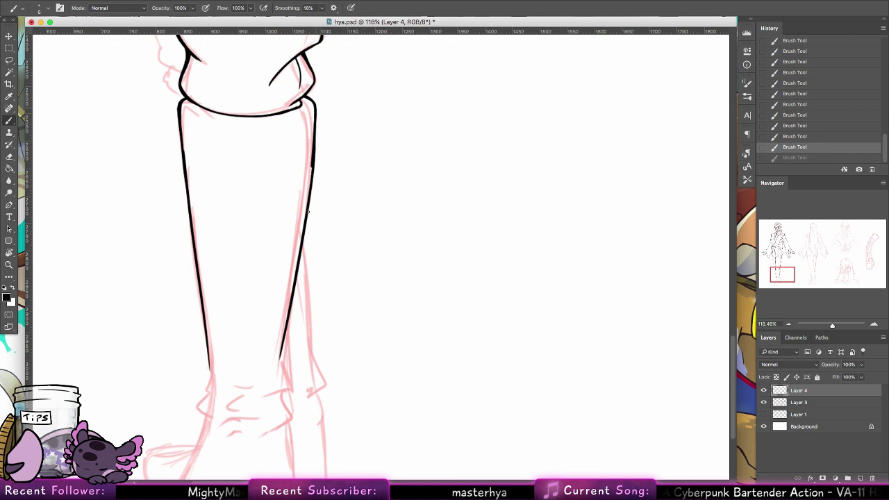
pyautogui.moveTo(315, 105); pyautogui.dragTo(306, 229)
pyautogui.moveTo(314, 300); pyautogui.dragTo(339, 183)
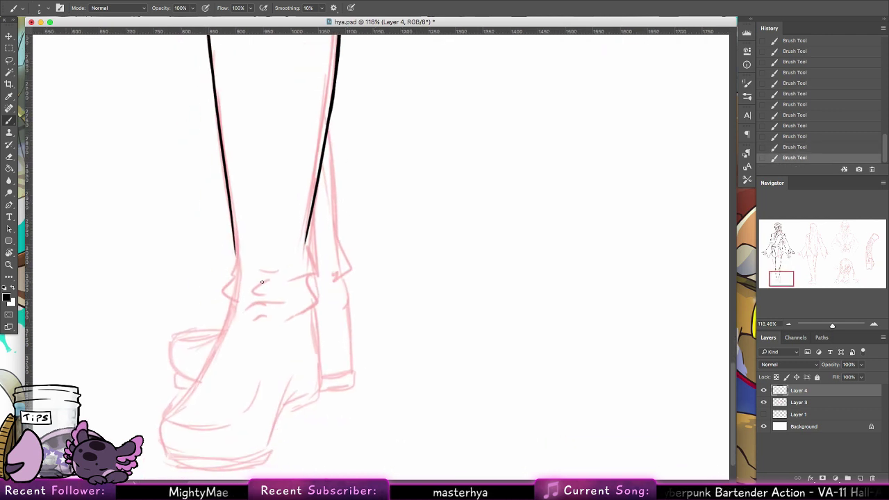
# Step: Join the ankle fold to the right calf line and thicken the calf above the ankle
pyautogui.moveTo(303, 274); pyautogui.dragTo(311, 250)
pyautogui.press('super+z')
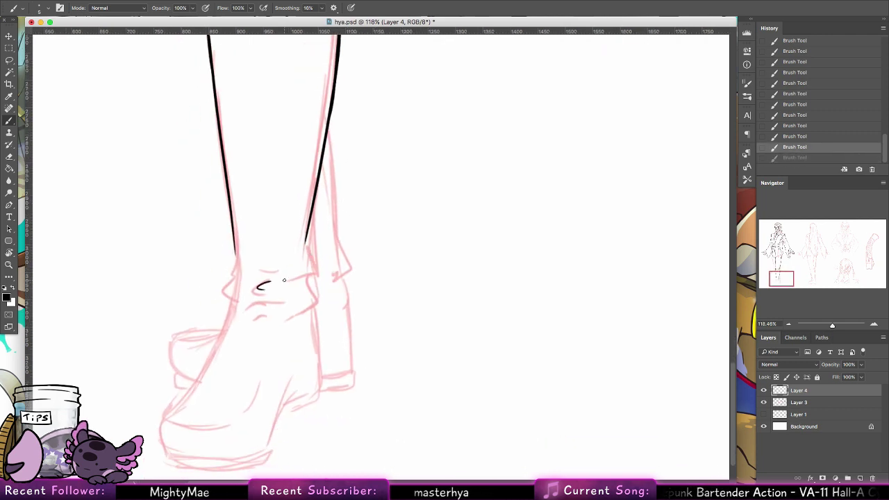
pyautogui.moveTo(284, 281)
pyautogui.mouseDown()
pyautogui.moveTo(307, 272)
pyautogui.moveTo(308, 225)
pyautogui.mouseUp()
pyautogui.press('super+z')
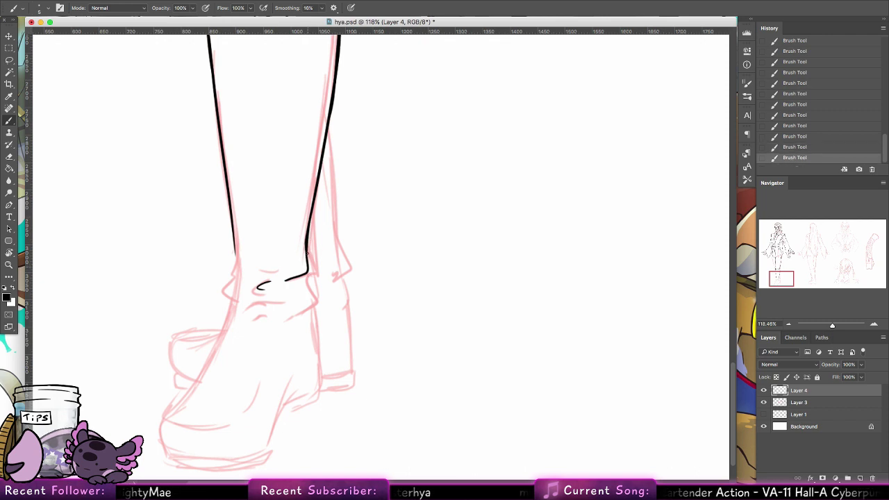
pyautogui.moveTo(306, 260); pyautogui.dragTo(313, 209)
pyautogui.press('super+z')
pyautogui.moveTo(307, 257); pyautogui.dragTo(312, 213)
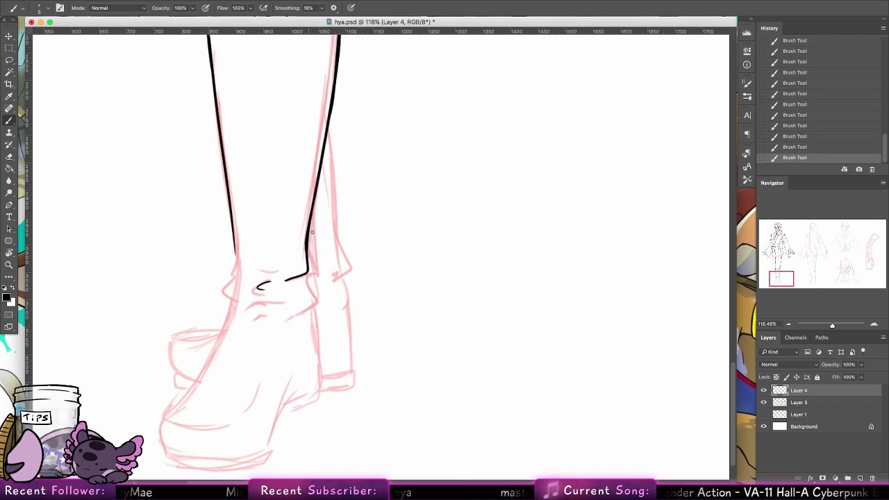
pyautogui.scroll(-3, 312, 232)
pyautogui.hscroll(-2, 311, 232)
# Step: Extend the left and right calf lines into short, darker ankle strokes
pyautogui.moveTo(260, 182); pyautogui.dragTo(261, 220)
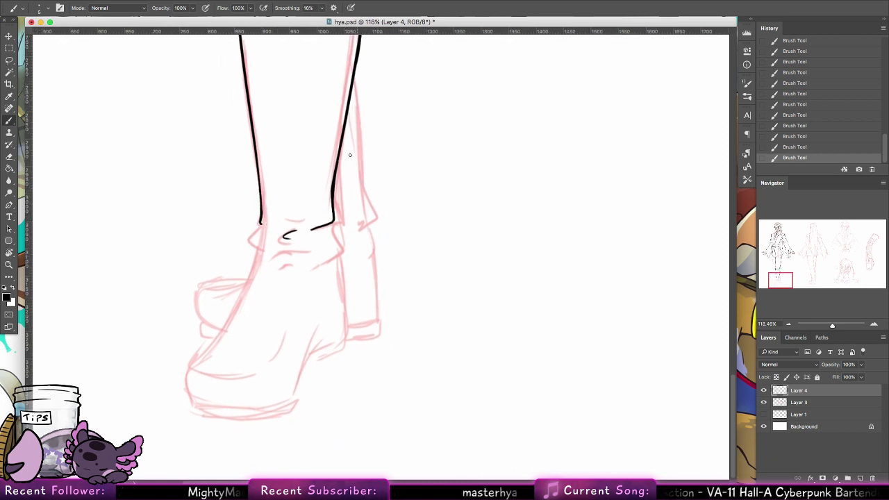
pyautogui.moveTo(262, 222); pyautogui.dragTo(254, 252)
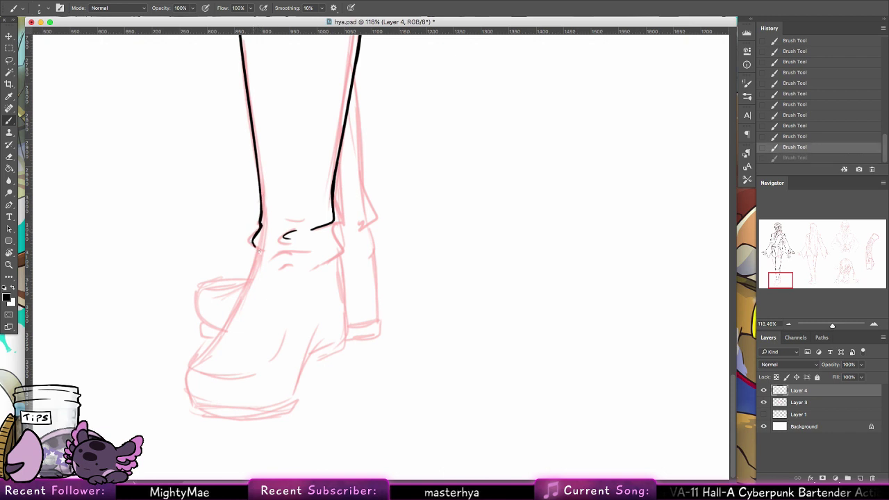
pyautogui.moveTo(261, 222); pyautogui.dragTo(254, 243)
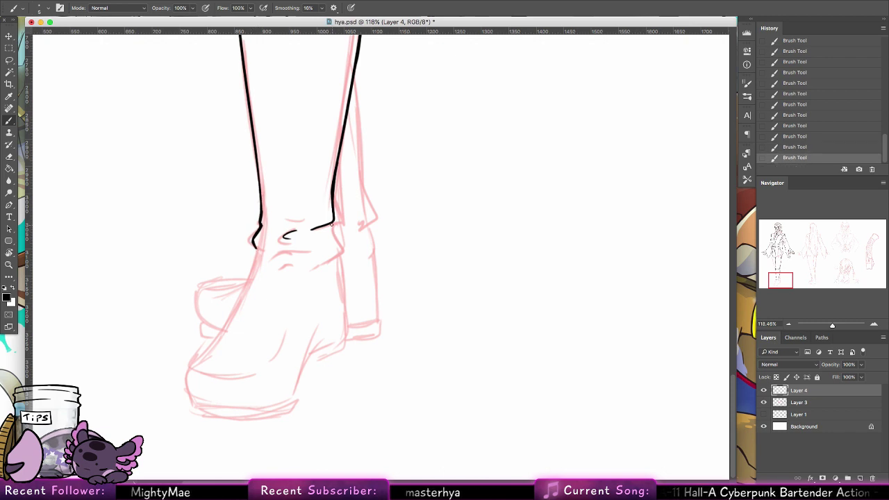
pyautogui.moveTo(332, 222); pyautogui.dragTo(338, 238)
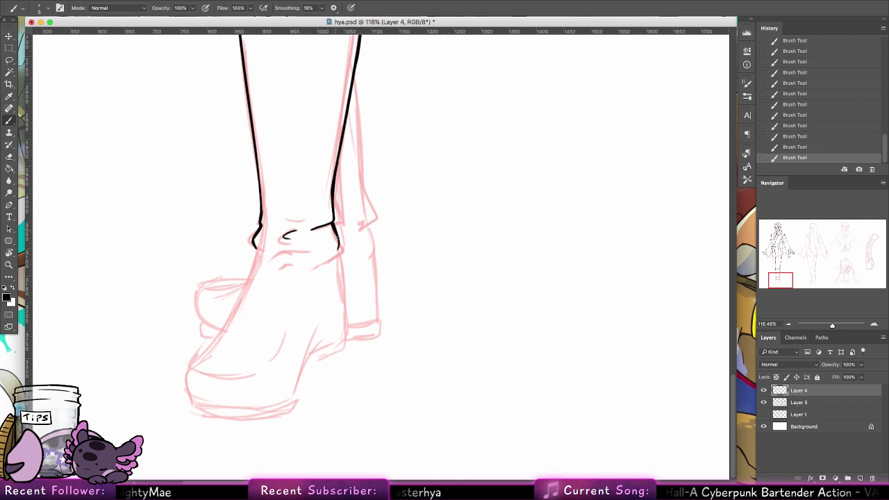
pyautogui.hscroll(2, 351, 225)
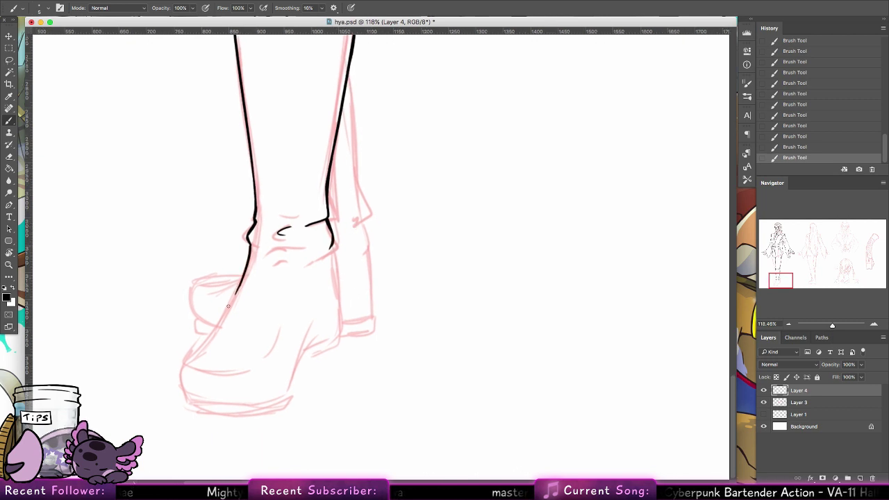
pyautogui.press('super+z')
pyautogui.press('super+z')
# Step: Ink the shoe's front edge down from the ankle and extend the heel line downward
pyautogui.moveTo(252, 249); pyautogui.dragTo(228, 305)
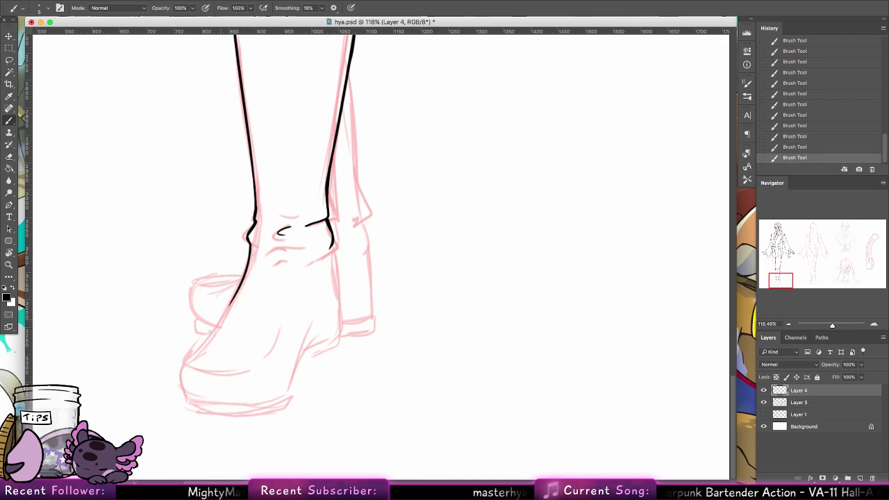
pyautogui.moveTo(183, 361); pyautogui.dragTo(227, 309)
pyautogui.moveTo(206, 336); pyautogui.dragTo(239, 287)
pyautogui.press('super+z')
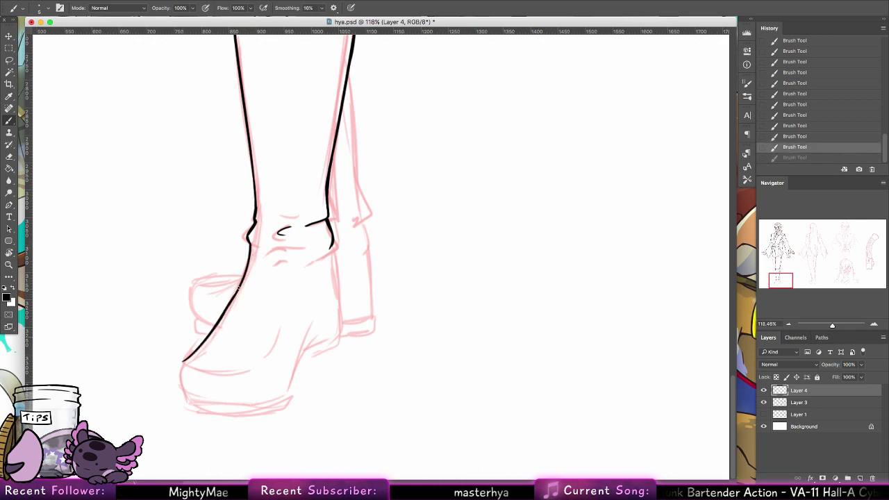
pyautogui.press('super+shift+z')
pyautogui.moveTo(250, 247)
pyautogui.mouseDown()
pyautogui.moveTo(226, 315)
pyautogui.moveTo(229, 308)
pyautogui.mouseUp()
pyautogui.press('super+z')
pyautogui.press('super+z')
pyautogui.moveTo(246, 272); pyautogui.dragTo(229, 308)
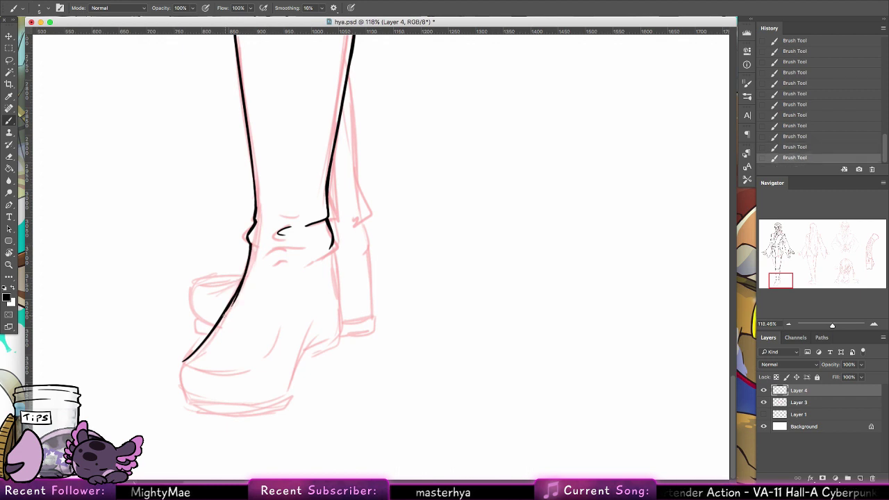
pyautogui.press('super+z')
pyautogui.moveTo(249, 245); pyautogui.dragTo(238, 286)
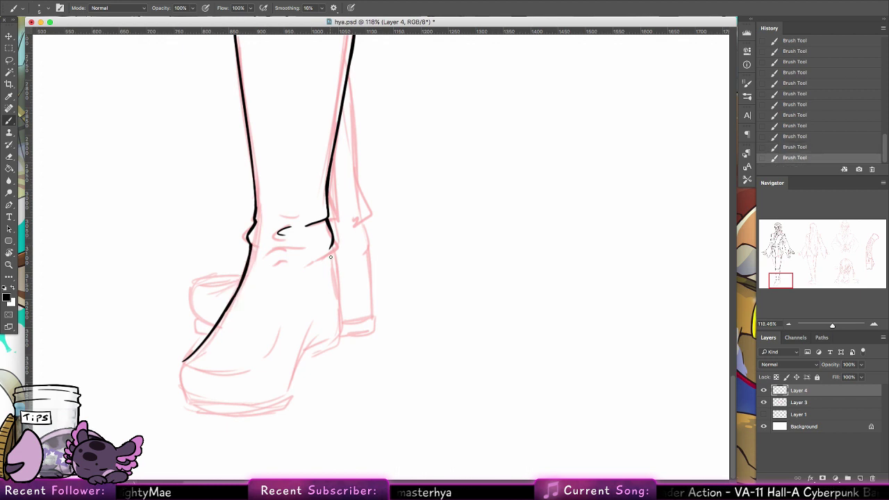
pyautogui.moveTo(331, 246); pyautogui.dragTo(338, 305)
pyautogui.moveTo(330, 245); pyautogui.dragTo(338, 332)
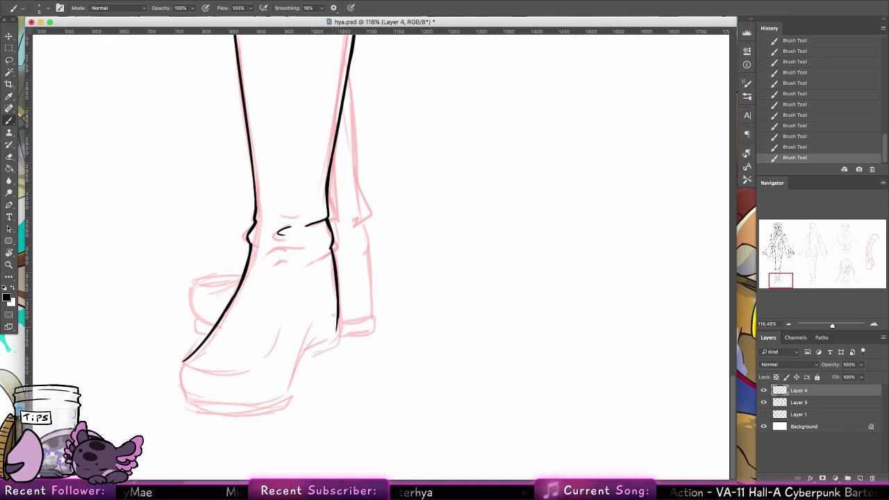
# Step: Draw the toe edge and the sole's bottom line along the shoe
pyautogui.moveTo(381, 249); pyautogui.dragTo(417, 235)
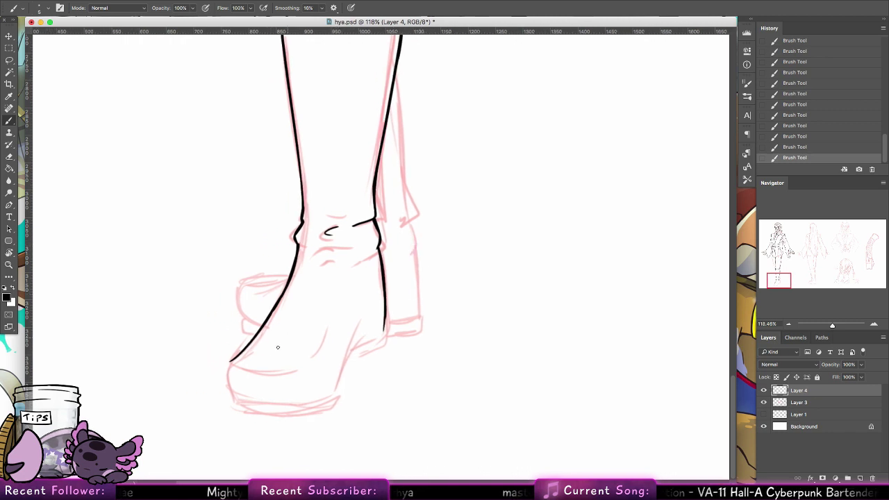
pyautogui.moveTo(232, 363)
pyautogui.mouseDown()
pyautogui.moveTo(243, 375)
pyautogui.moveTo(316, 360)
pyautogui.moveTo(331, 321)
pyautogui.mouseUp()
pyautogui.hotkey('ctrl', 'z')
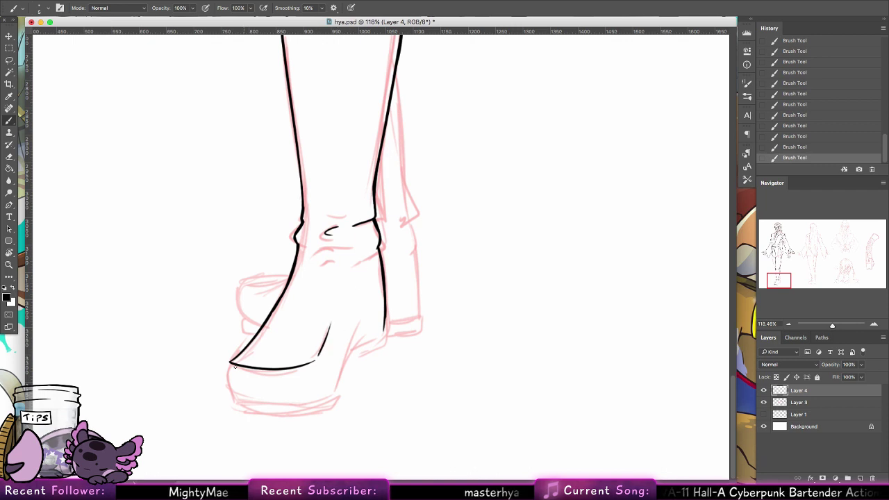
pyautogui.moveTo(229, 362)
pyautogui.mouseDown()
pyautogui.moveTo(237, 402)
pyautogui.moveTo(325, 403)
pyautogui.mouseUp()
pyautogui.hotkey('ctrl', 'z')
pyautogui.hotkey('ctrl', 'z')
pyautogui.moveTo(235, 402); pyautogui.dragTo(305, 407)
pyautogui.hotkey('ctrl', 'z')
pyautogui.moveTo(235, 403); pyautogui.dragTo(315, 404)
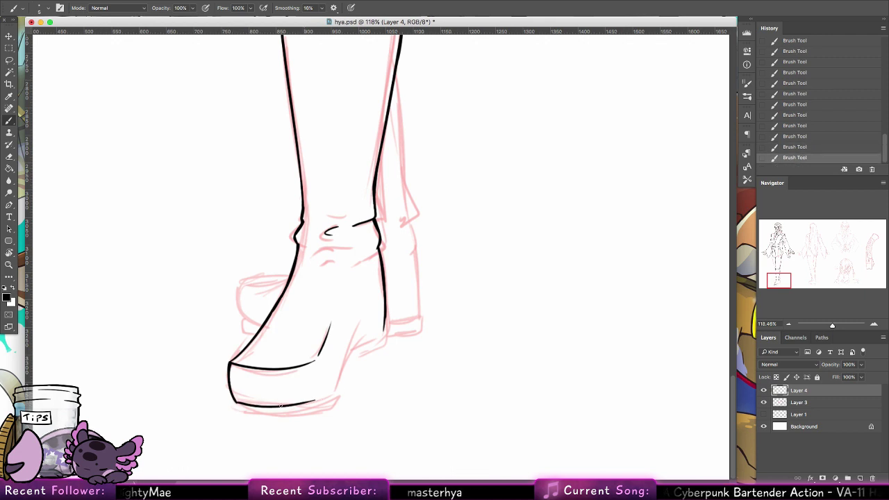
pyautogui.hotkey('ctrl', 'z')
pyautogui.moveTo(236, 404); pyautogui.dragTo(322, 401)
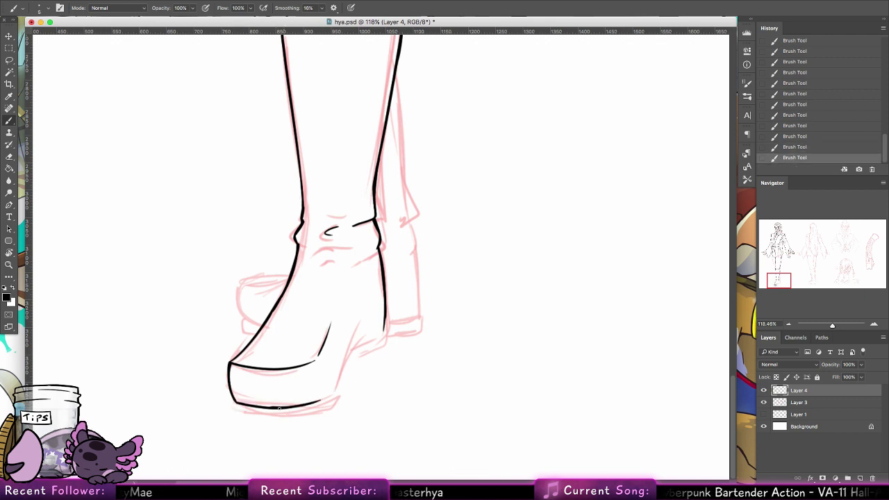
pyautogui.hotkey('ctrl', 'z')
pyautogui.moveTo(269, 407); pyautogui.dragTo(326, 398)
pyautogui.hotkey('ctrl', 'z')
pyautogui.hotkey('ctrl', 'z')
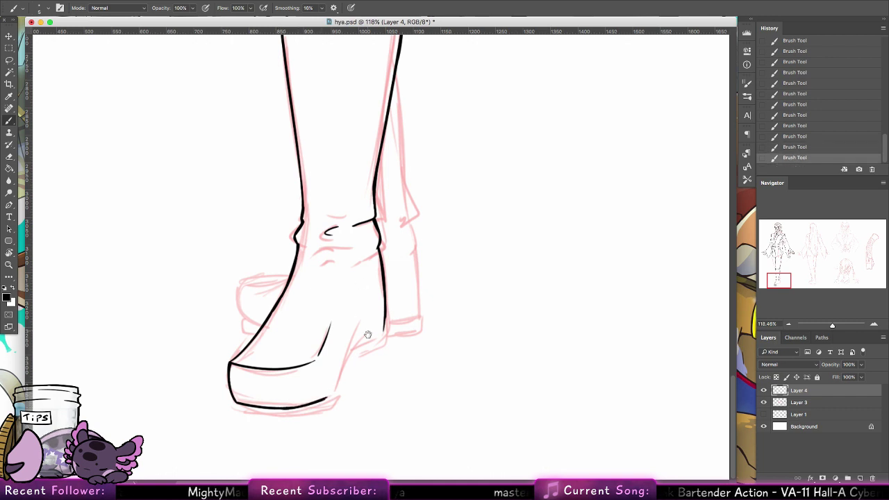
# Step: Ink the back of the heel and the boot's back line, then rotate the canvas sideways
pyautogui.moveTo(367, 334); pyautogui.dragTo(334, 334)
pyautogui.moveTo(295, 400); pyautogui.dragTo(316, 345)
pyautogui.hotkey('ctrl', 'z')
pyautogui.moveTo(294, 400); pyautogui.dragTo(326, 322)
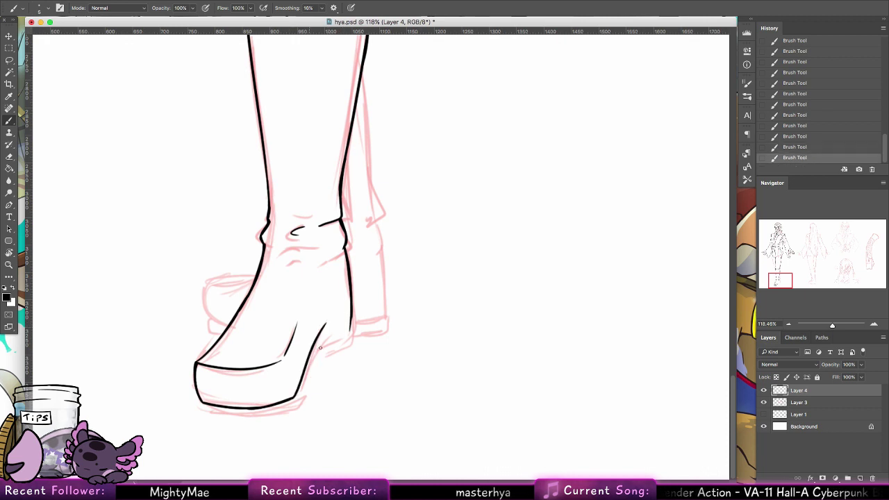
pyautogui.moveTo(312, 352)
pyautogui.mouseDown()
pyautogui.moveTo(350, 331)
pyautogui.moveTo(350, 304)
pyautogui.mouseUp()
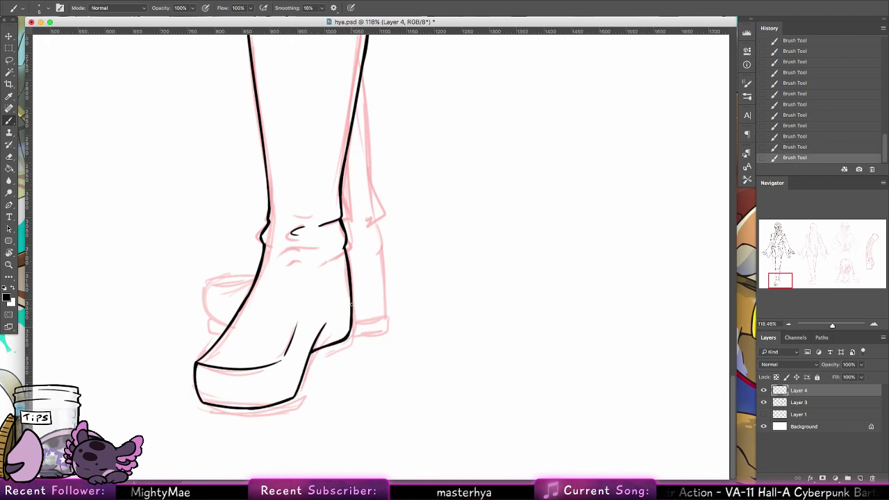
pyautogui.moveTo(347, 337); pyautogui.dragTo(351, 305)
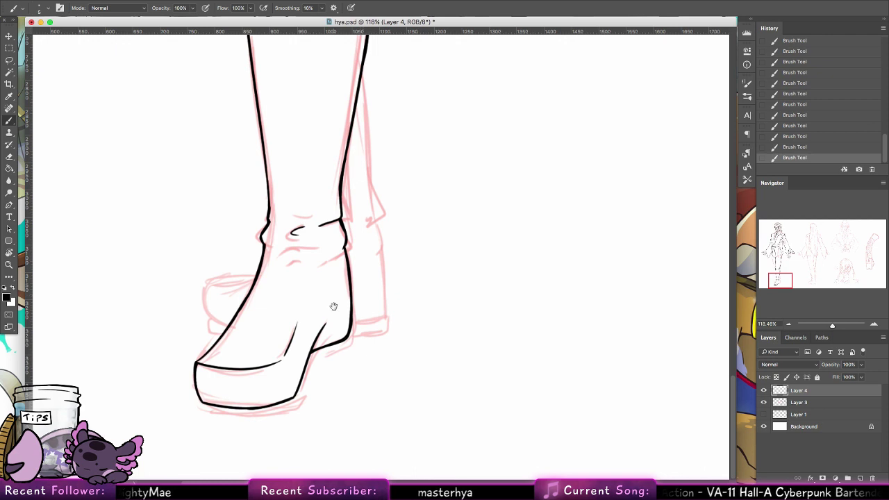
pyautogui.moveTo(199, 401); pyautogui.dragTo(204, 413)
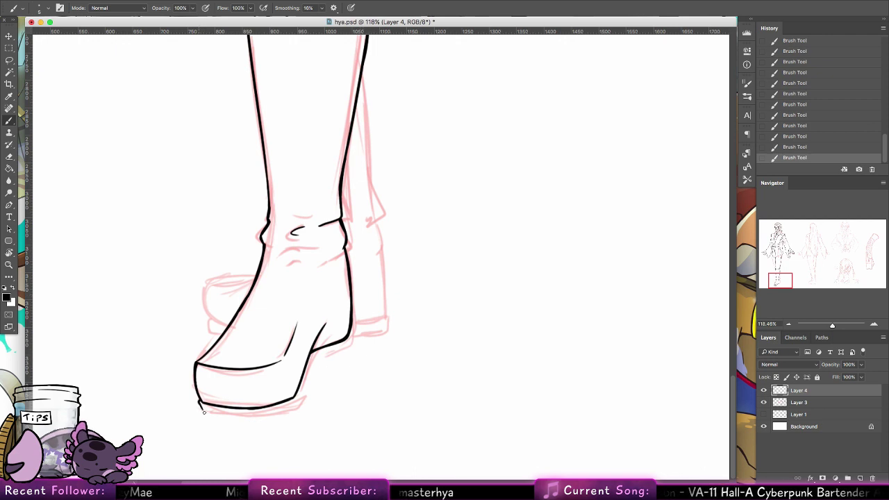
pyautogui.moveTo(280, 413)
pyautogui.mouseDown()
pyautogui.moveTo(297, 407)
pyautogui.moveTo(311, 371)
pyautogui.moveTo(332, 351)
pyautogui.moveTo(323, 371)
pyautogui.moveTo(336, 352)
pyautogui.moveTo(349, 355)
pyautogui.mouseUp()
pyautogui.press('super+z')
pyautogui.press('super+z')
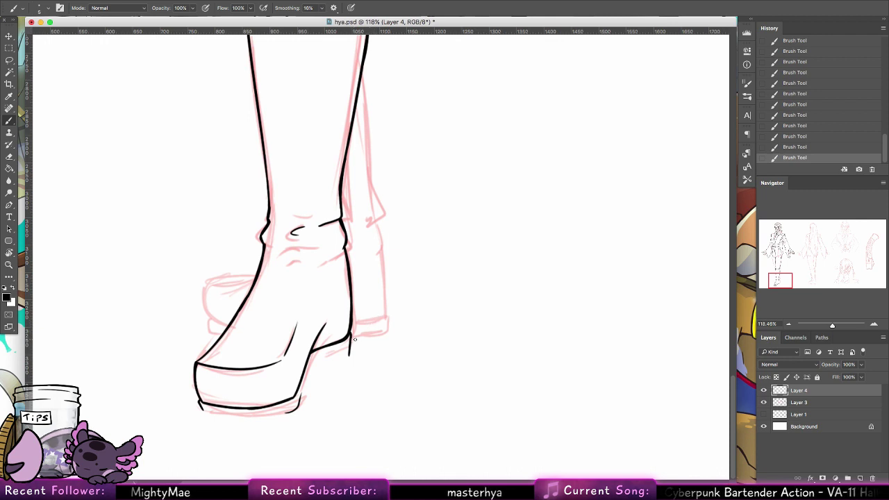
pyautogui.moveTo(367, 386)
pyautogui.mouseDown()
pyautogui.moveTo(407, 369)
pyautogui.moveTo(393, 353)
pyautogui.moveTo(348, 367)
pyautogui.moveTo(343, 405)
pyautogui.mouseUp()
pyautogui.press('super+z')
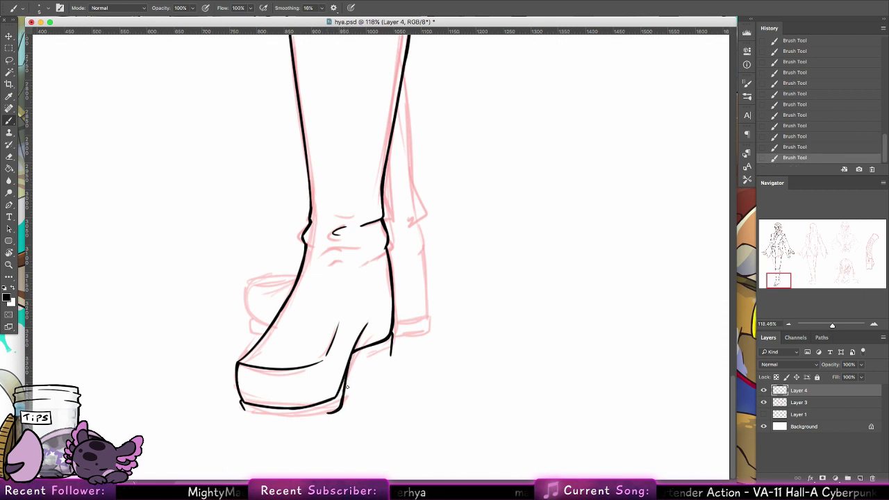
pyautogui.moveTo(352, 367)
pyautogui.mouseDown()
pyautogui.moveTo(386, 357)
pyautogui.moveTo(392, 335)
pyautogui.mouseUp()
pyautogui.press('super+z')
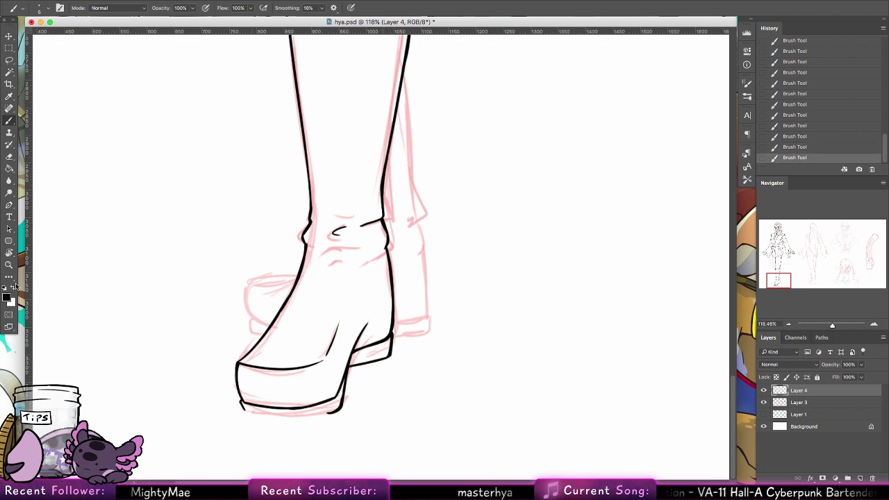
pyautogui.press('r')
pyautogui.moveTo(109, 218)
pyautogui.mouseDown()
pyautogui.moveTo(243, 166)
pyautogui.moveTo(402, 193)
pyautogui.moveTo(384, 190)
pyautogui.mouseUp()
# Step: With the leg leveled horizontally, ink and thicken the boot's outer left edge
pyautogui.click(9, 121)
pyautogui.moveTo(102, 120); pyautogui.dragTo(96, 194)
pyautogui.press('super+z')
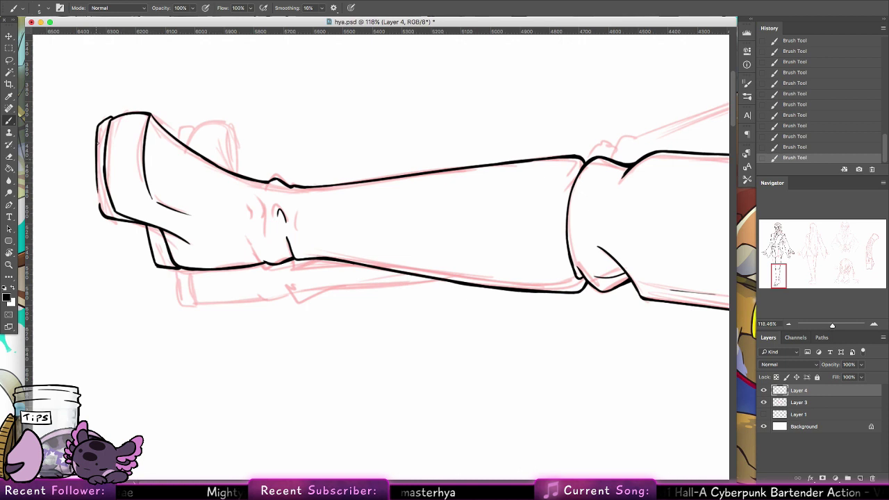
pyautogui.press('super+z')
pyautogui.moveTo(97, 122); pyautogui.dragTo(101, 208)
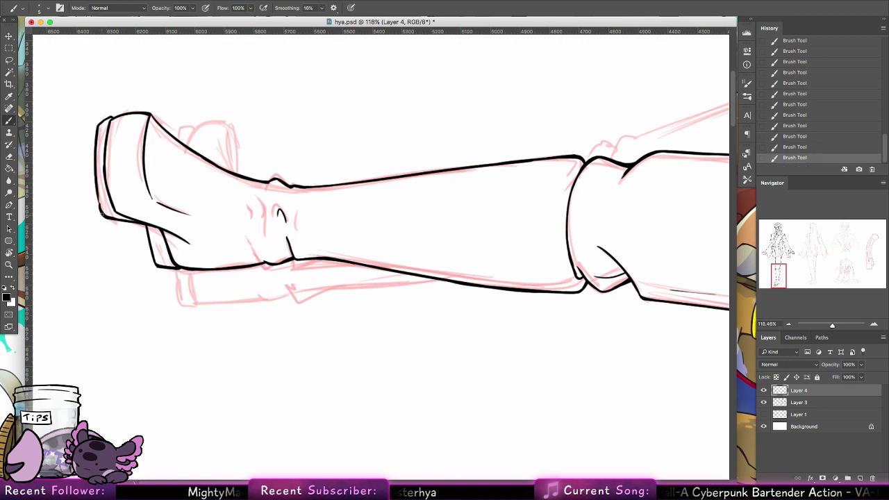
pyautogui.moveTo(98, 126); pyautogui.dragTo(100, 208)
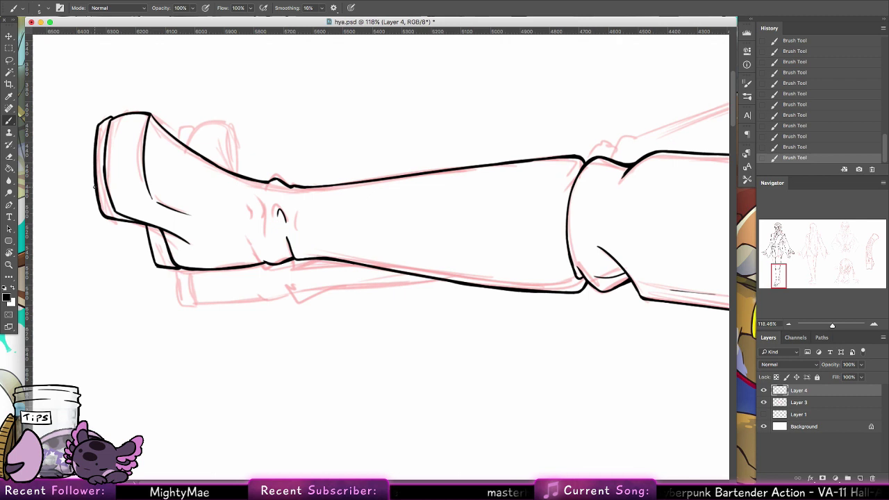
# Step: Stand the canvas upright again and ink the boot's right edge, redrawing it several times
pyautogui.doubleClick(9, 254)
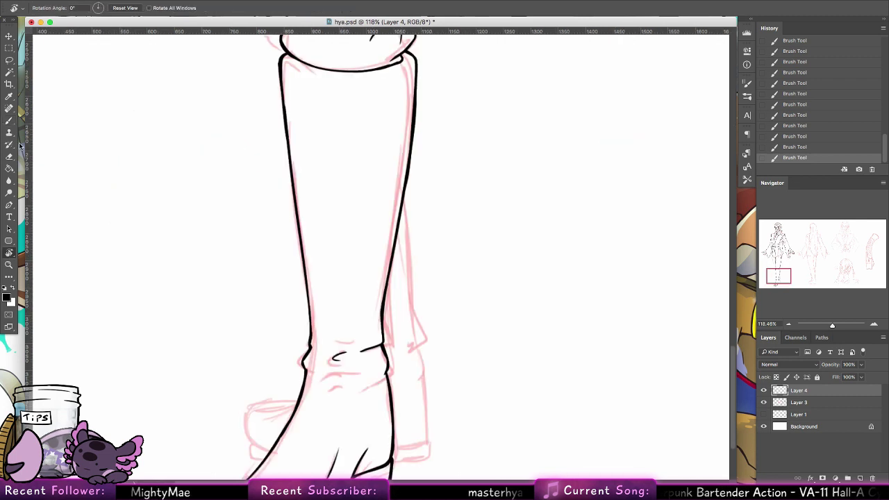
pyautogui.click(9, 120)
pyautogui.press('super+z')
pyautogui.moveTo(405, 196); pyautogui.dragTo(415, 326)
pyautogui.press('super+z')
pyautogui.moveTo(403, 196); pyautogui.dragTo(411, 304)
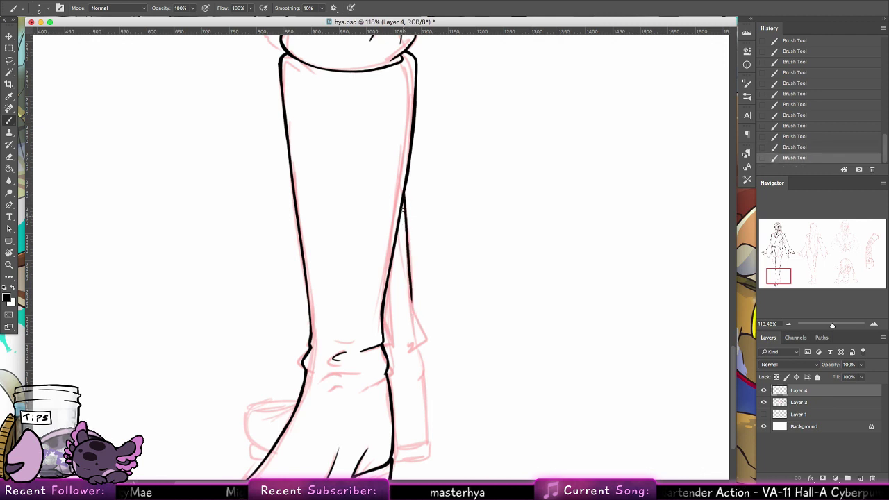
pyautogui.moveTo(403, 202); pyautogui.dragTo(410, 283)
pyautogui.press('super+z')
pyautogui.press('super+z')
pyautogui.moveTo(403, 200)
pyautogui.mouseDown()
pyautogui.moveTo(409, 301)
pyautogui.moveTo(421, 254)
pyautogui.mouseUp()
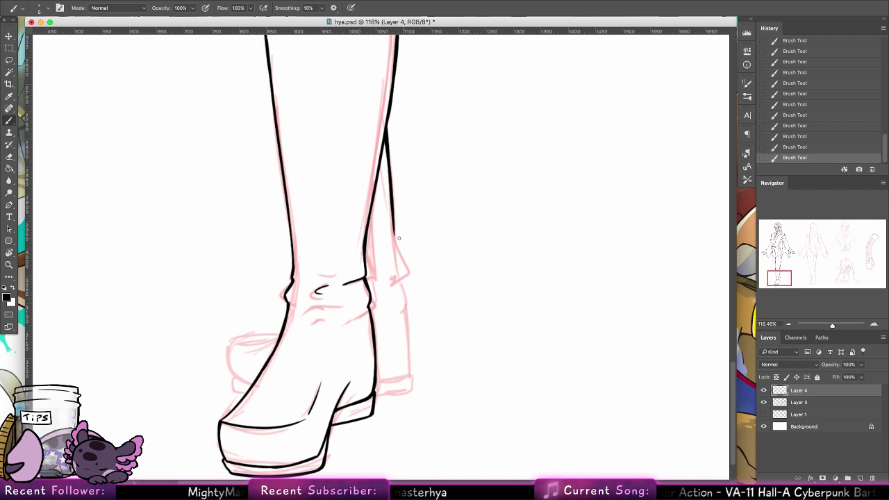
pyautogui.moveTo(392, 218); pyautogui.dragTo(396, 257)
pyautogui.press('super+z')
pyautogui.moveTo(393, 218); pyautogui.dragTo(410, 279)
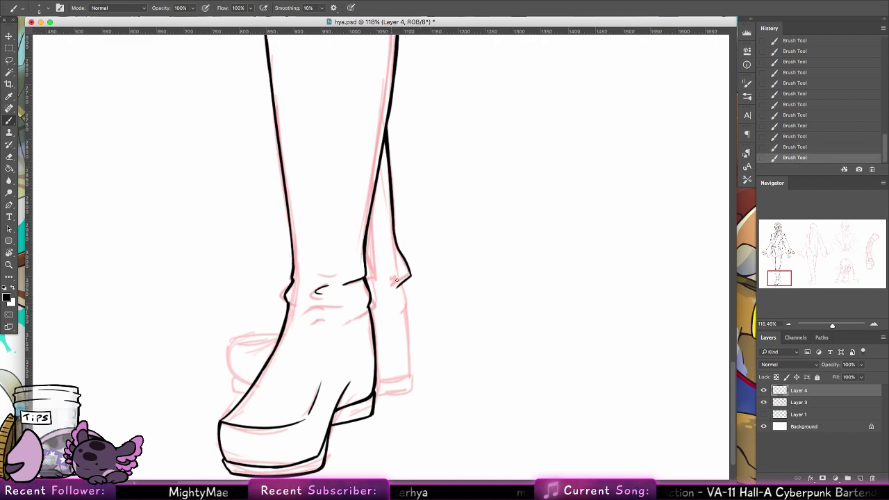
pyautogui.press('super+z')
pyautogui.press('super+z')
pyautogui.moveTo(391, 215)
pyautogui.mouseDown()
pyautogui.moveTo(401, 259)
pyautogui.moveTo(393, 284)
pyautogui.mouseUp()
pyautogui.press('super+z')
# Step: Extend the boot's right edge down to the bottom line and ink the heel's right edge
pyautogui.scroll(-5, 419, 262)
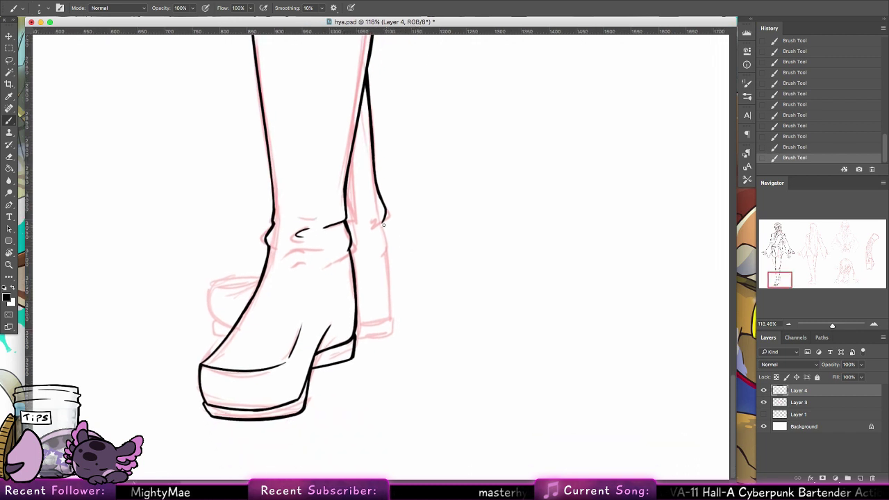
pyautogui.moveTo(383, 221)
pyautogui.mouseDown()
pyautogui.moveTo(390, 294)
pyautogui.moveTo(387, 250)
pyautogui.mouseUp()
pyautogui.moveTo(390, 292); pyautogui.dragTo(391, 303)
pyautogui.press('super+z')
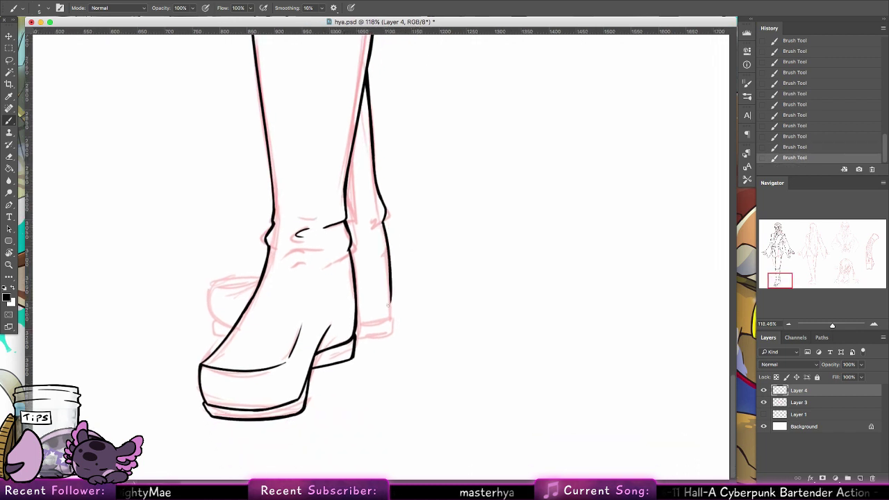
pyautogui.moveTo(384, 221)
pyautogui.mouseDown()
pyautogui.moveTo(392, 306)
pyautogui.moveTo(370, 313)
pyautogui.moveTo(390, 306)
pyautogui.mouseUp()
pyautogui.press('super+z')
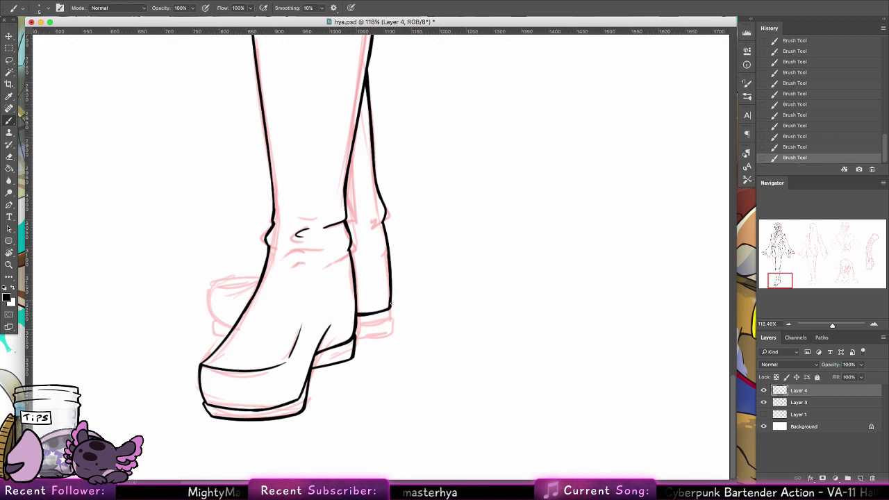
pyautogui.press('super+z')
pyautogui.moveTo(387, 281); pyautogui.dragTo(389, 309)
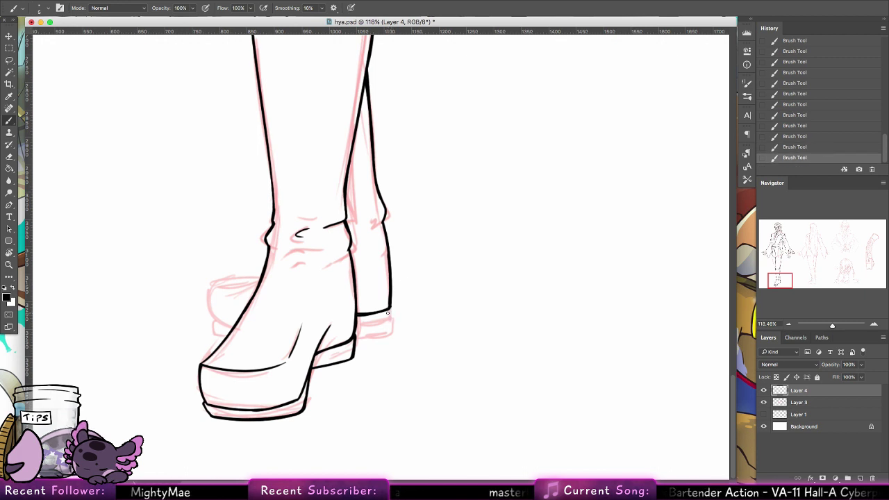
pyautogui.moveTo(390, 305); pyautogui.dragTo(388, 329)
pyautogui.press('super+z')
pyautogui.press('super+z')
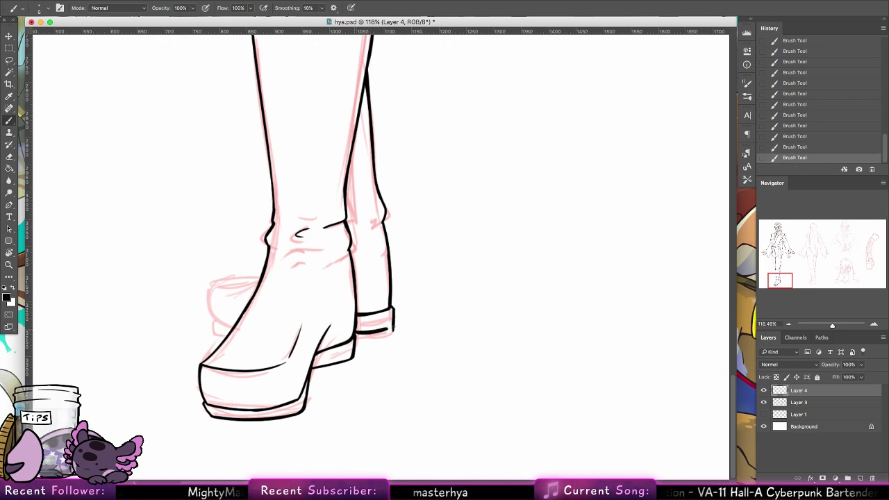
# Step: Ink the back shoe's left side and hook, and try its top edge
pyautogui.click(9, 157)
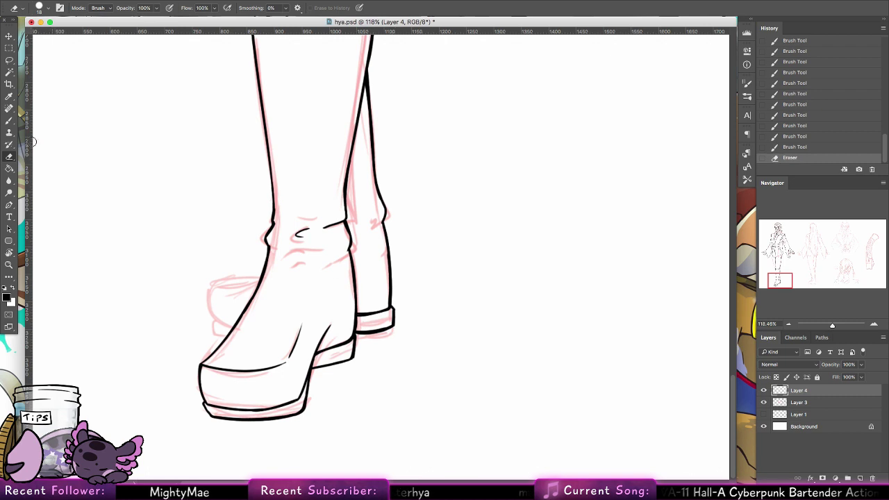
pyautogui.press('b')
pyautogui.moveTo(222, 289)
pyautogui.mouseDown()
pyautogui.moveTo(255, 284)
pyautogui.moveTo(207, 285)
pyautogui.moveTo(257, 277)
pyautogui.moveTo(211, 314)
pyautogui.mouseUp()
pyautogui.hotkey('ctrl', 'z')
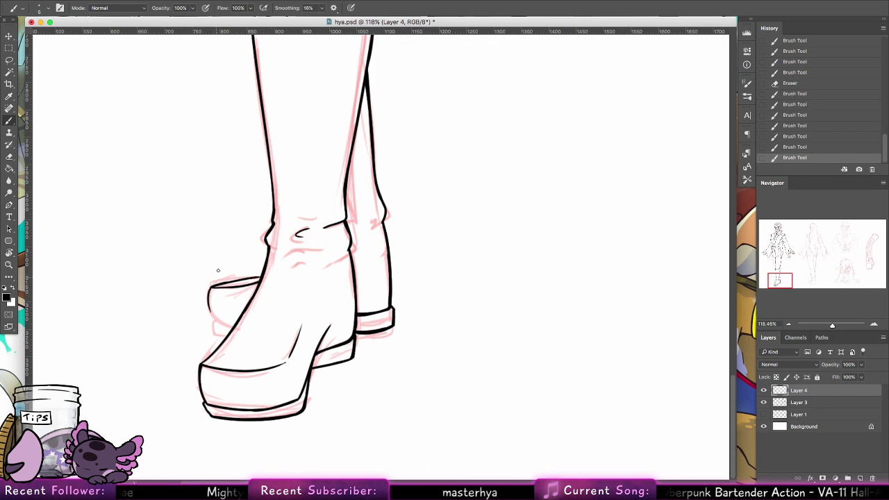
pyautogui.moveTo(208, 286)
pyautogui.mouseDown()
pyautogui.moveTo(216, 320)
pyautogui.moveTo(237, 324)
pyautogui.mouseUp()
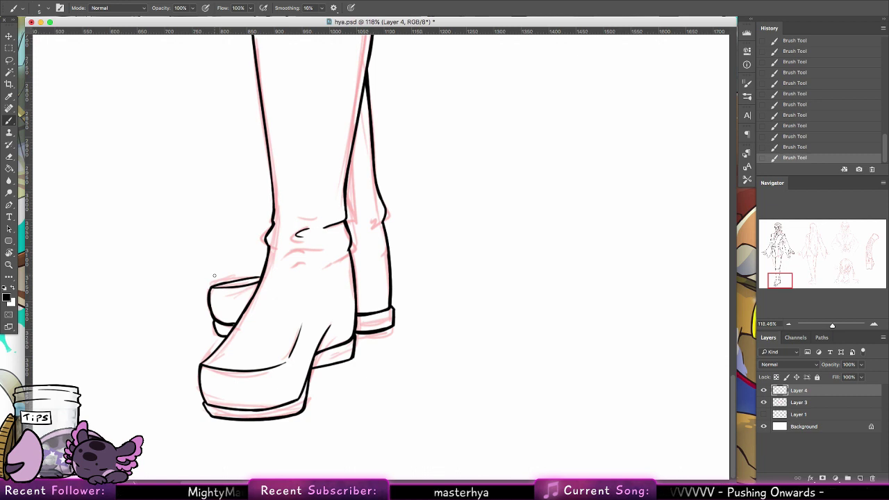
pyautogui.moveTo(240, 282); pyautogui.dragTo(262, 278)
pyautogui.press('super+z')
pyautogui.press('super+z')
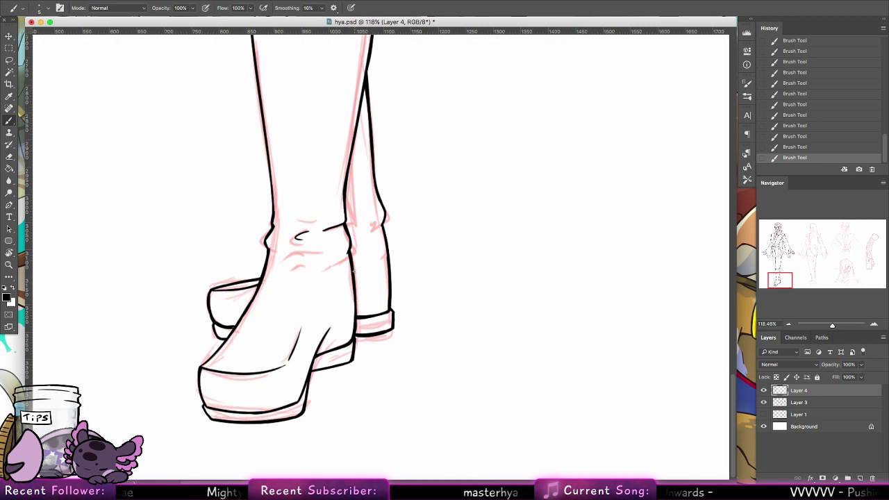
pyautogui.scroll(5, 354, 273)
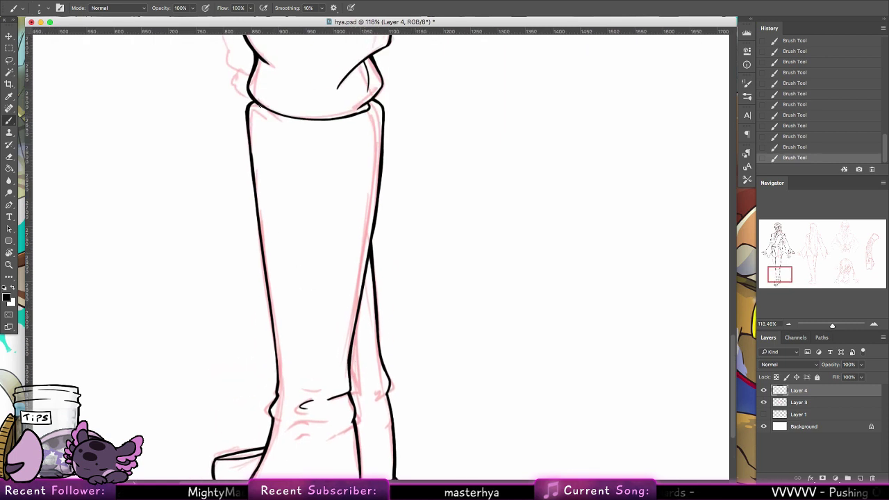
# Step: Ink the boot's lower left and right edges up toward the knee
pyautogui.moveTo(247, 115); pyautogui.dragTo(263, 278)
pyautogui.hotkey('ctrl', 'z')
pyautogui.moveTo(277, 383)
pyautogui.mouseDown()
pyautogui.moveTo(268, 284)
pyautogui.moveTo(278, 376)
pyautogui.mouseUp()
pyautogui.hotkey('ctrl', 'z')
pyautogui.press('super+z')
pyautogui.press('super+z')
pyautogui.moveTo(271, 301); pyautogui.dragTo(277, 356)
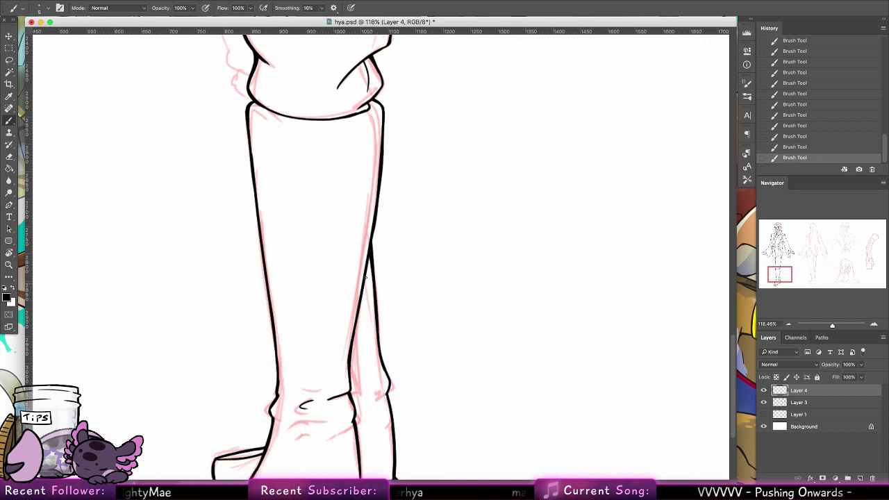
pyautogui.moveTo(368, 259); pyautogui.dragTo(353, 343)
pyautogui.moveTo(435, 279); pyautogui.dragTo(435, 365)
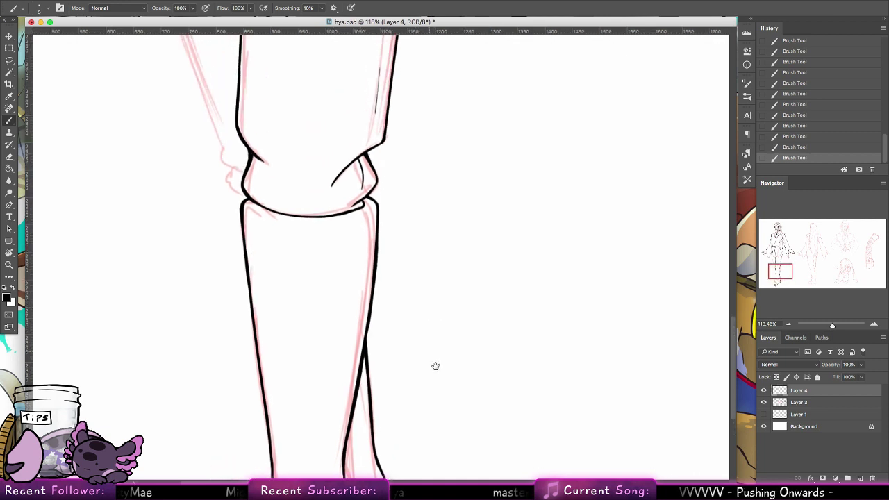
pyautogui.moveTo(430, 145)
pyautogui.mouseDown()
pyautogui.moveTo(428, 276)
pyautogui.moveTo(442, 377)
pyautogui.mouseUp()
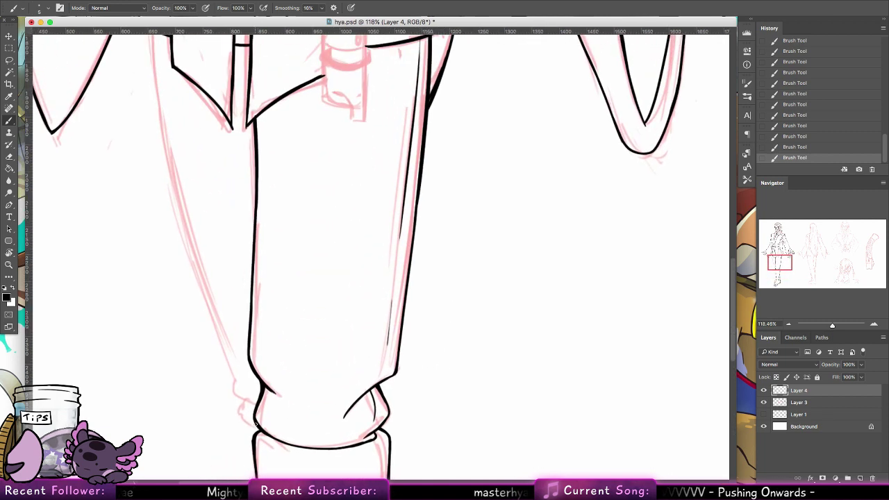
pyautogui.moveTo(256, 424)
pyautogui.mouseDown()
pyautogui.moveTo(237, 395)
pyautogui.moveTo(251, 404)
pyautogui.moveTo(243, 402)
pyautogui.moveTo(246, 424)
pyautogui.moveTo(257, 427)
pyautogui.moveTo(243, 427)
pyautogui.moveTo(253, 448)
pyautogui.mouseUp()
pyautogui.press('super+z')
pyautogui.press('super+z')
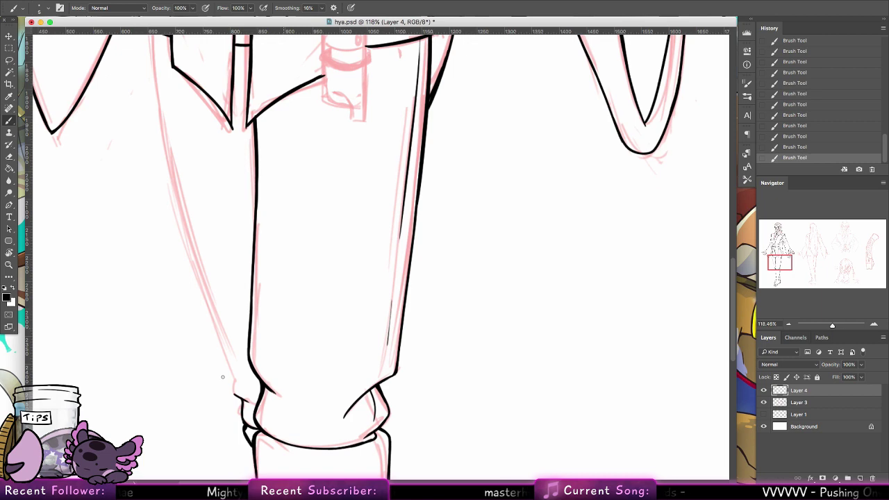
pyautogui.moveTo(241, 399); pyautogui.dragTo(231, 368)
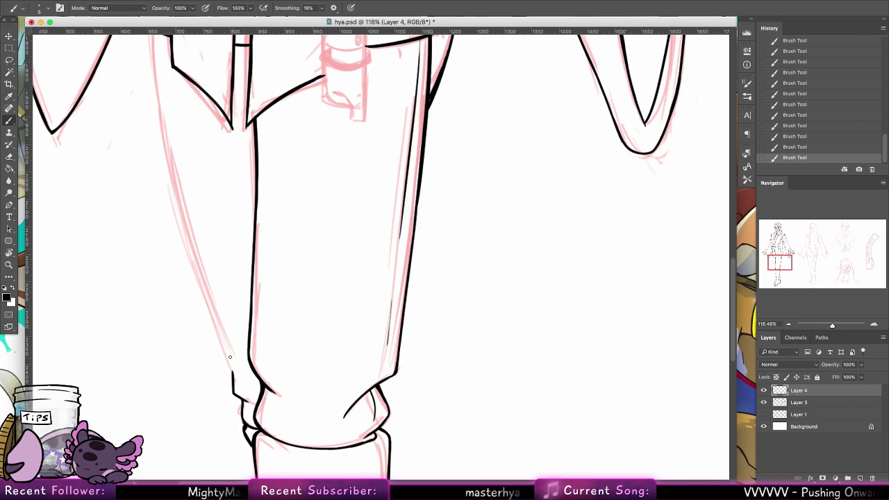
# Step: Trace the left trouser leg's outer line from the tunic hem down to the knee
pyautogui.scroll(3, 188, 138)
pyautogui.moveTo(158, 69)
pyautogui.mouseDown()
pyautogui.moveTo(179, 236)
pyautogui.moveTo(167, 167)
pyautogui.moveTo(223, 365)
pyautogui.mouseUp()
pyautogui.press('super+z')
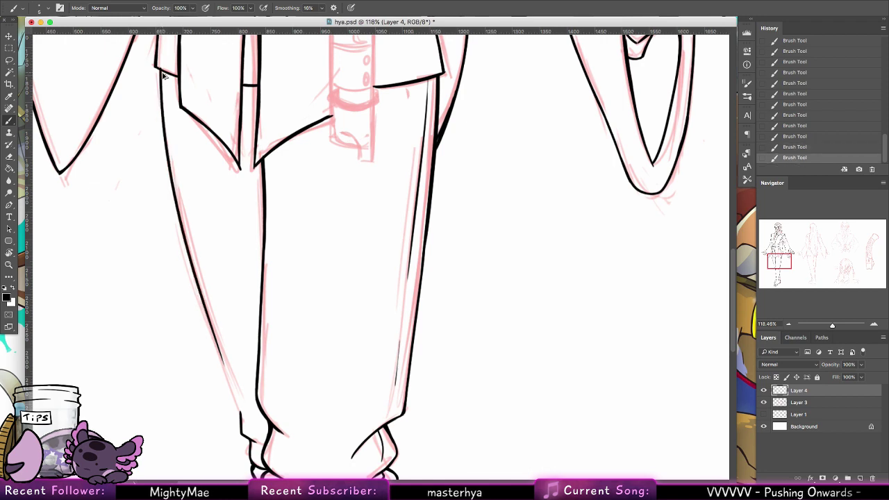
pyautogui.press('super+z')
pyautogui.moveTo(160, 68)
pyautogui.mouseDown()
pyautogui.moveTo(189, 265)
pyautogui.moveTo(223, 374)
pyautogui.moveTo(164, 84)
pyautogui.moveTo(174, 190)
pyautogui.mouseUp()
pyautogui.press('super+z')
pyautogui.moveTo(163, 70); pyautogui.dragTo(178, 211)
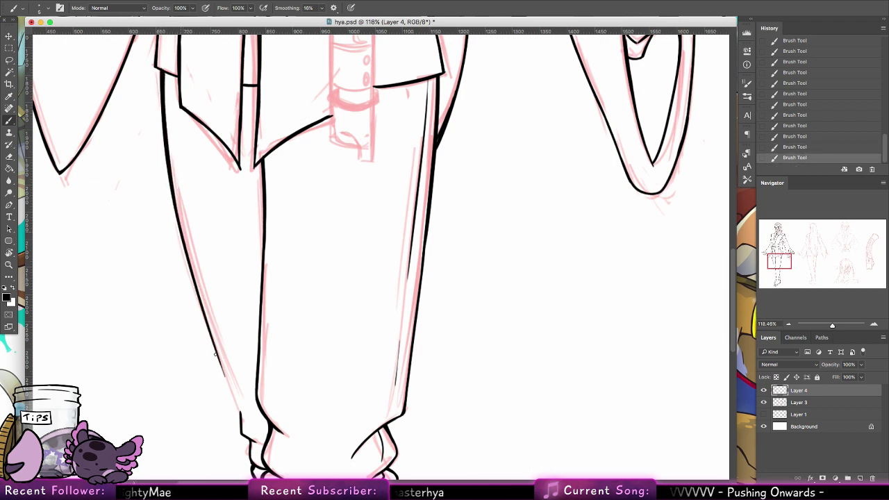
pyautogui.moveTo(216, 354); pyautogui.dragTo(241, 427)
pyautogui.press('super+z')
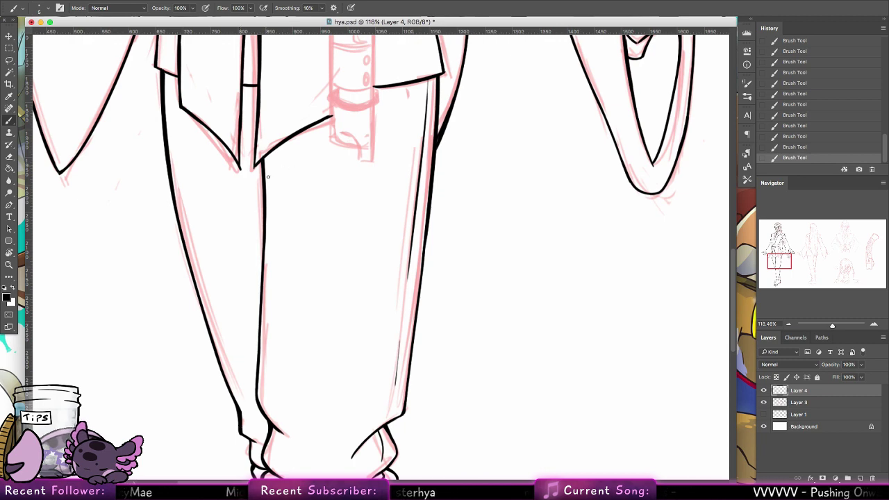
# Step: Ink the coat panel's inner edge and erase a stray mark near the coat's point
pyautogui.scroll(5, 267, 177)
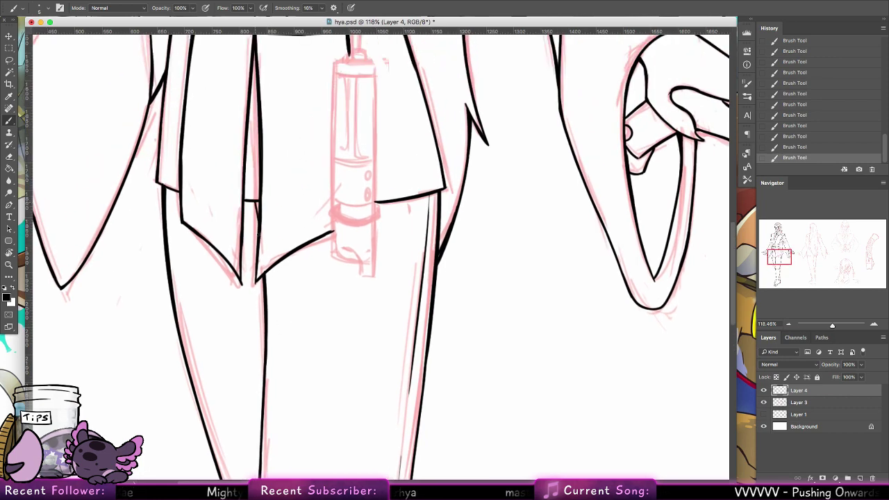
pyautogui.moveTo(253, 200); pyautogui.dragTo(259, 230)
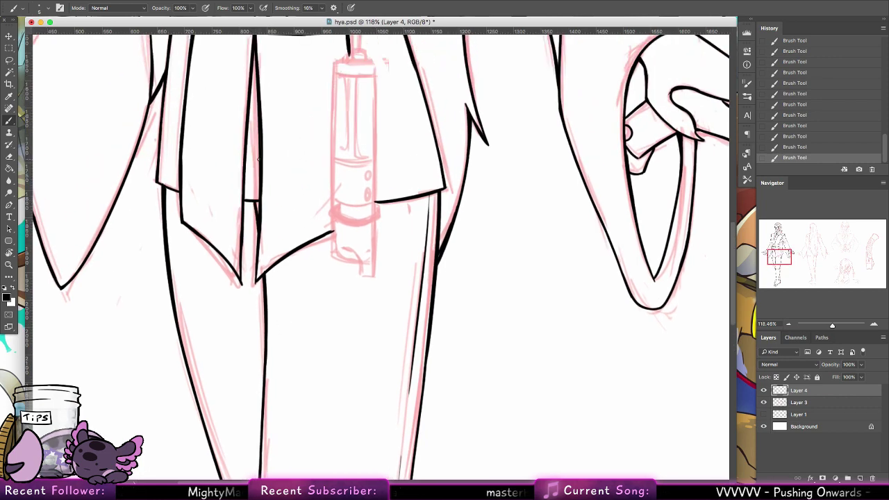
pyautogui.press('e')
pyautogui.moveTo(264, 268); pyautogui.dragTo(238, 292)
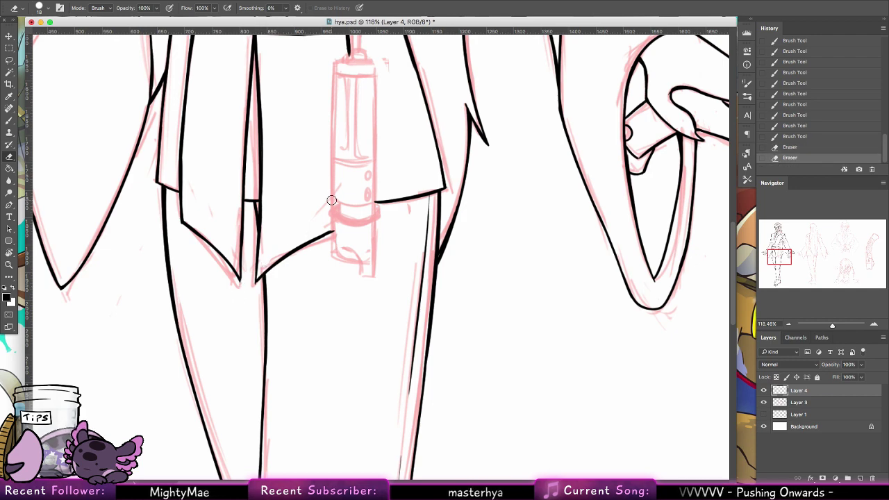
# Step: Reframe on the belt and ink the left edge of the hanging hilt
pyautogui.press('b')
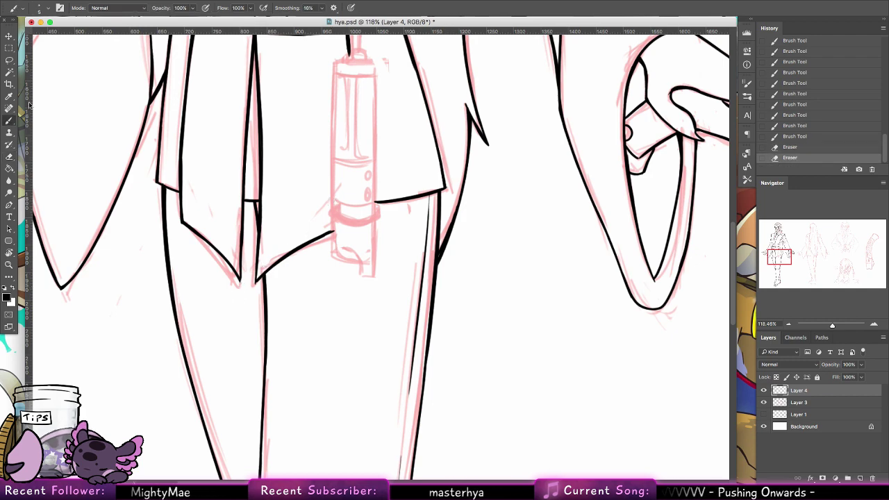
pyautogui.press('space')
pyautogui.moveTo(399, 312); pyautogui.dragTo(312, 143)
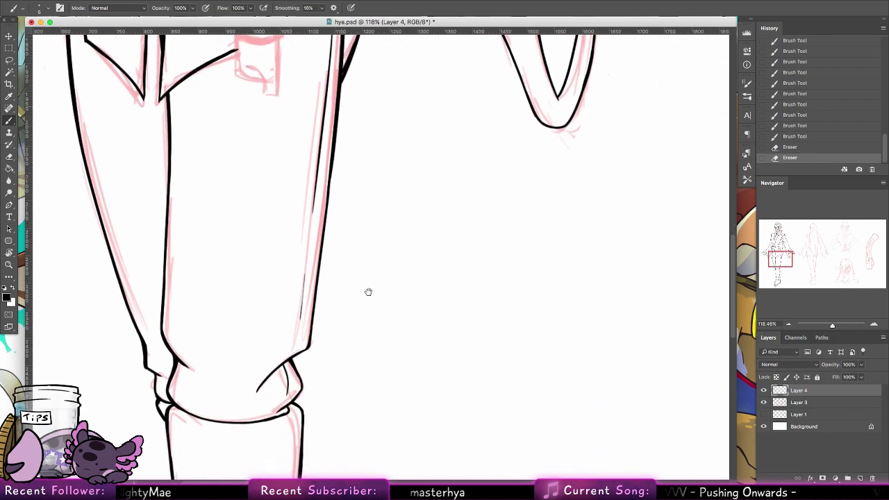
pyautogui.moveTo(368, 305); pyautogui.dragTo(378, 233)
pyautogui.press('z')
pyautogui.keyDown('alt'); pyautogui.click(434, 234); pyautogui.keyUp('alt')
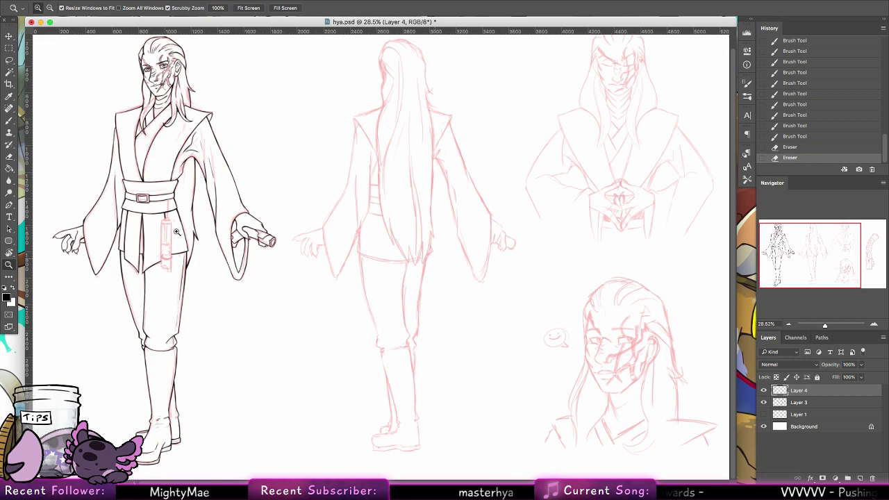
pyautogui.click(154, 236)
pyautogui.press('b')
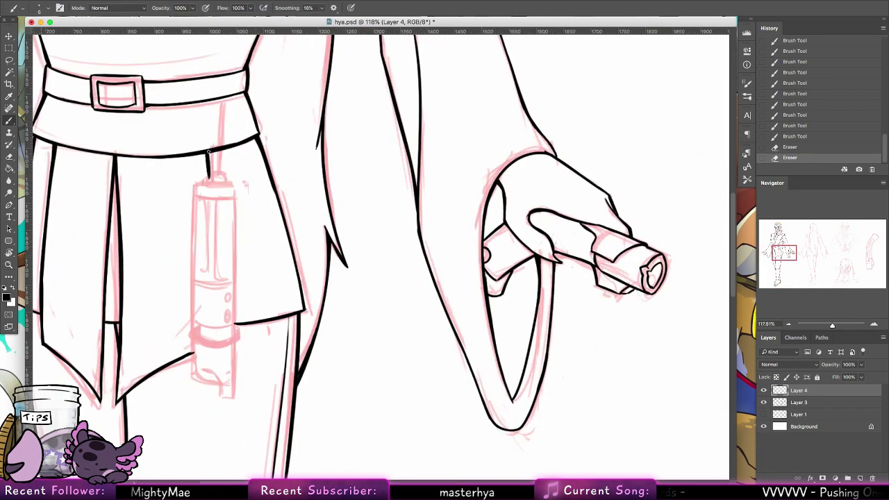
pyautogui.moveTo(193, 183); pyautogui.dragTo(195, 355)
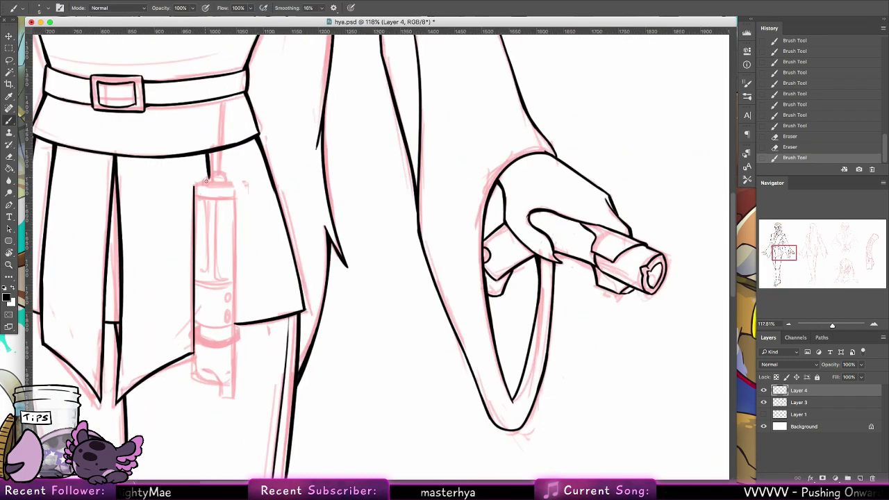
pyautogui.moveTo(194, 186)
pyautogui.mouseDown()
pyautogui.moveTo(232, 184)
pyautogui.moveTo(197, 187)
pyautogui.moveTo(225, 184)
pyautogui.moveTo(254, 147)
pyautogui.moveTo(240, 179)
pyautogui.moveTo(212, 189)
pyautogui.moveTo(237, 186)
pyautogui.moveTo(208, 190)
pyautogui.moveTo(252, 131)
pyautogui.moveTo(238, 172)
pyautogui.moveTo(203, 197)
pyautogui.moveTo(235, 193)
pyautogui.mouseUp()
pyautogui.hotkey('ctrl', 'z')
pyautogui.hotkey('ctrl', 'z')
pyautogui.hotkey('ctrl', 'z')
pyautogui.hotkey('ctrl', 'z')
pyautogui.hotkey('ctrl', 'z')
pyautogui.hotkey('ctrl', 'z')
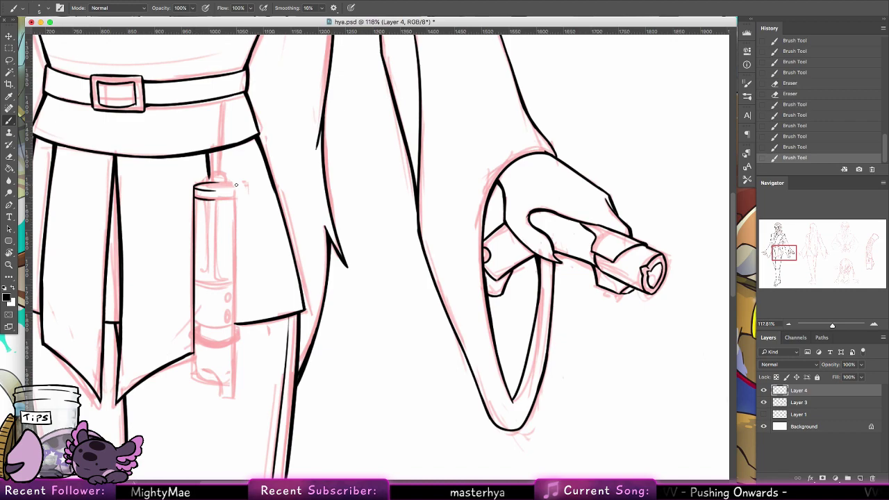
# Step: Rotate the canvas sideways and ink the first ring line across the hilt
pyautogui.press('r')
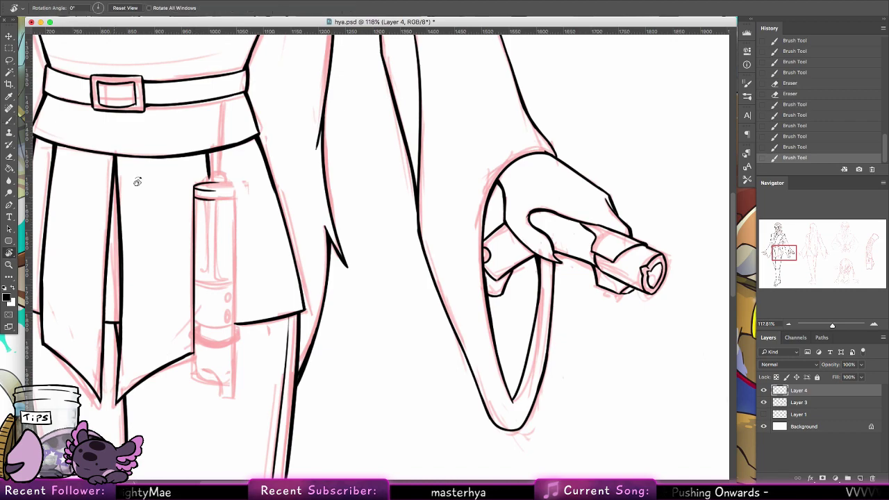
pyautogui.moveTo(138, 182)
pyautogui.mouseDown()
pyautogui.moveTo(395, 181)
pyautogui.moveTo(381, 164)
pyautogui.mouseUp()
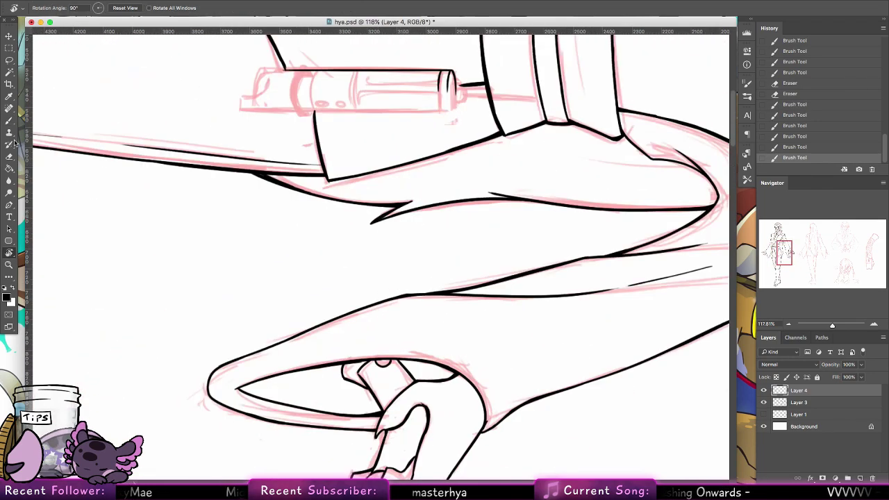
pyautogui.press('b')
pyautogui.moveTo(346, 243)
pyautogui.mouseDown()
pyautogui.moveTo(329, 271)
pyautogui.moveTo(334, 371)
pyautogui.mouseUp()
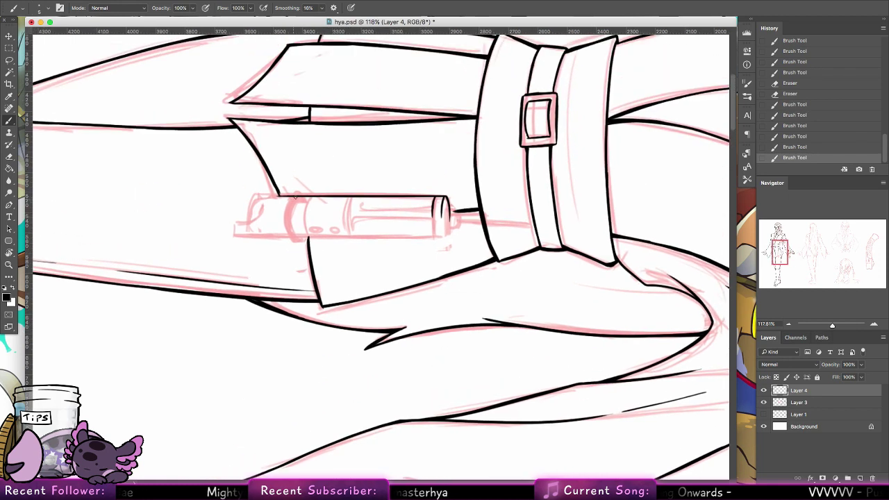
pyautogui.moveTo(291, 195)
pyautogui.mouseDown()
pyautogui.moveTo(289, 233)
pyautogui.moveTo(292, 202)
pyautogui.moveTo(288, 225)
pyautogui.moveTo(304, 210)
pyautogui.mouseUp()
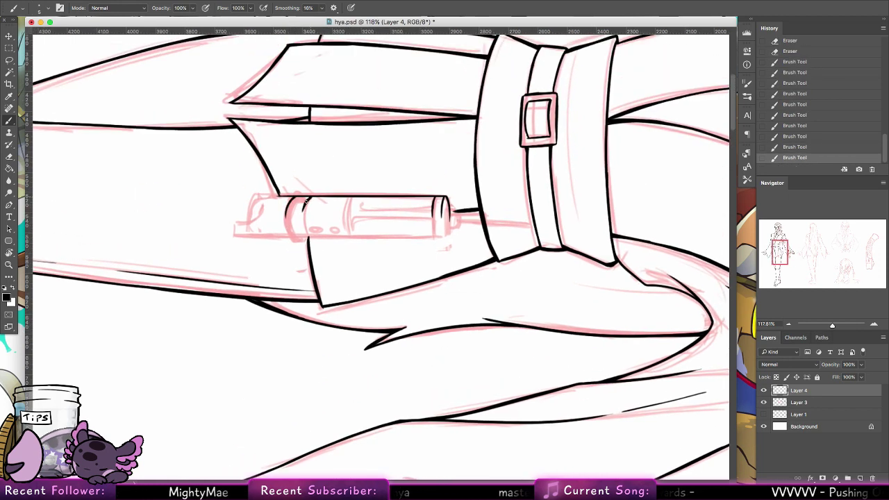
pyautogui.press('super+z')
pyautogui.press('super+shift+z')
pyautogui.press('super+z')
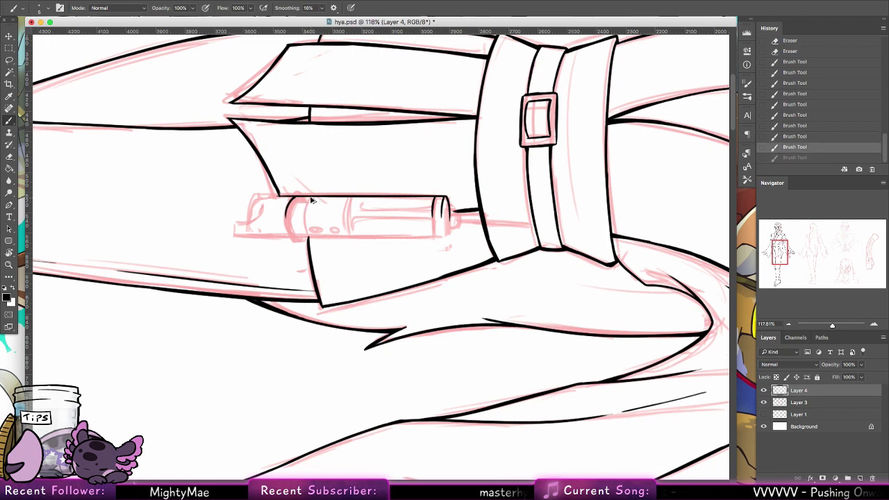
pyautogui.press('super+z')
pyautogui.press('super+shift+z')
pyautogui.press('super+shift+z')
# Step: Add another ring line and a vertical band line, then reset the view upright
pyautogui.moveTo(308, 199)
pyautogui.mouseDown()
pyautogui.moveTo(303, 212)
pyautogui.moveTo(251, 209)
pyautogui.moveTo(249, 220)
pyautogui.mouseUp()
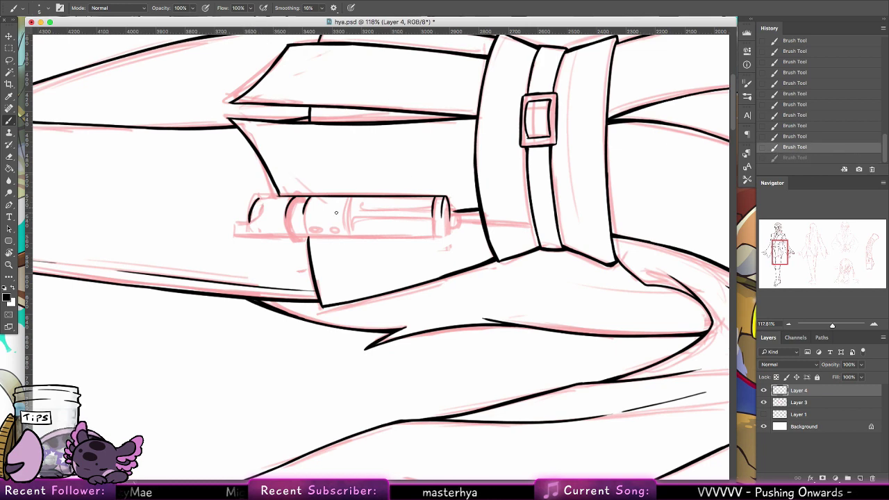
pyautogui.moveTo(347, 197); pyautogui.dragTo(346, 216)
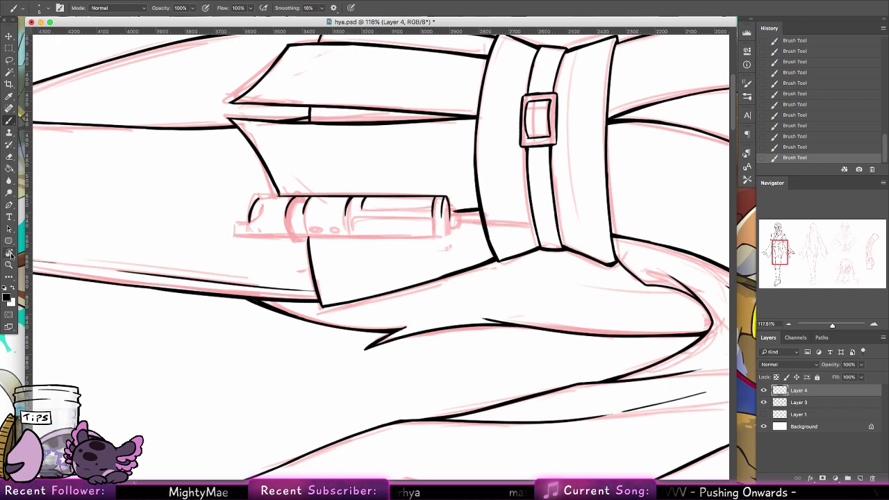
pyautogui.doubleClick(10, 252)
# Step: Discard a first lasso selection and refine the hilt's lower-left outline
pyautogui.click(9, 58)
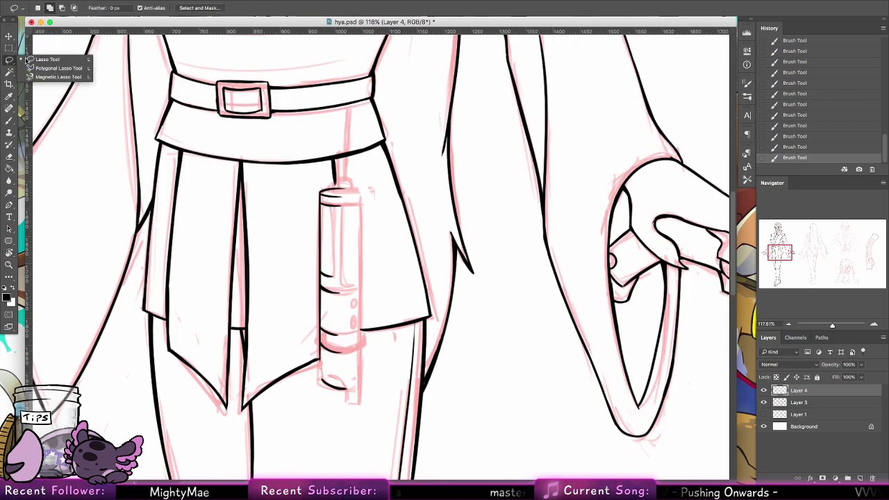
pyautogui.moveTo(356, 179)
pyautogui.mouseDown()
pyautogui.moveTo(309, 200)
pyautogui.moveTo(320, 383)
pyautogui.moveTo(375, 395)
pyautogui.moveTo(357, 182)
pyautogui.mouseUp()
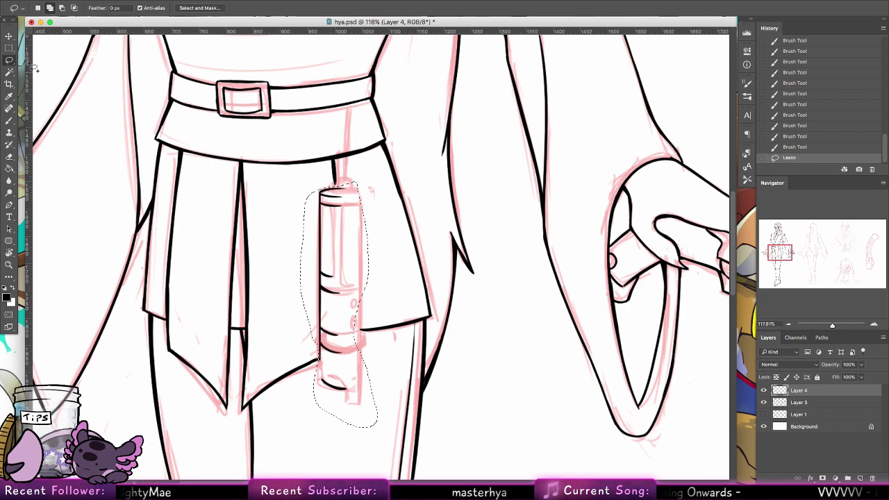
pyautogui.click(349, 260)
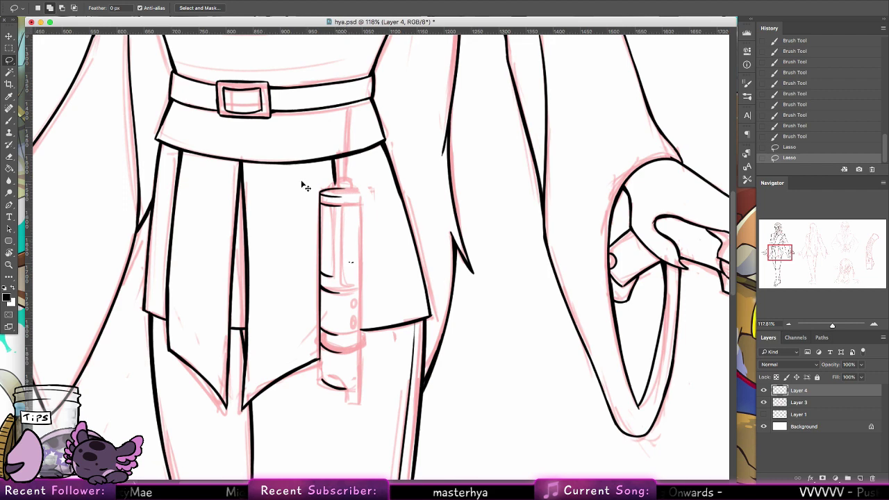
pyautogui.press('b')
pyautogui.hotkey('ctrl', 'd')
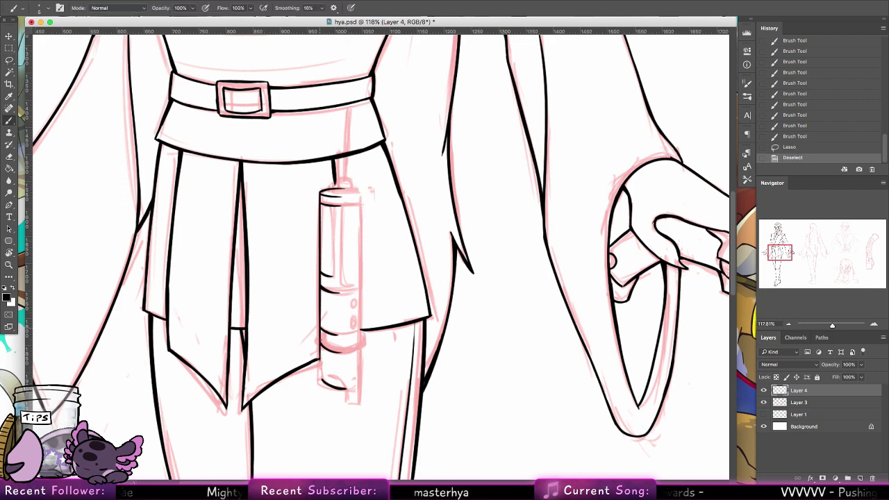
pyautogui.moveTo(319, 333)
pyautogui.mouseDown()
pyautogui.moveTo(320, 380)
pyautogui.moveTo(318, 363)
pyautogui.mouseUp()
# Step: Lasso the hilt's left half, duplicate it, flip it horizontally and align it on the right
pyautogui.press('l')
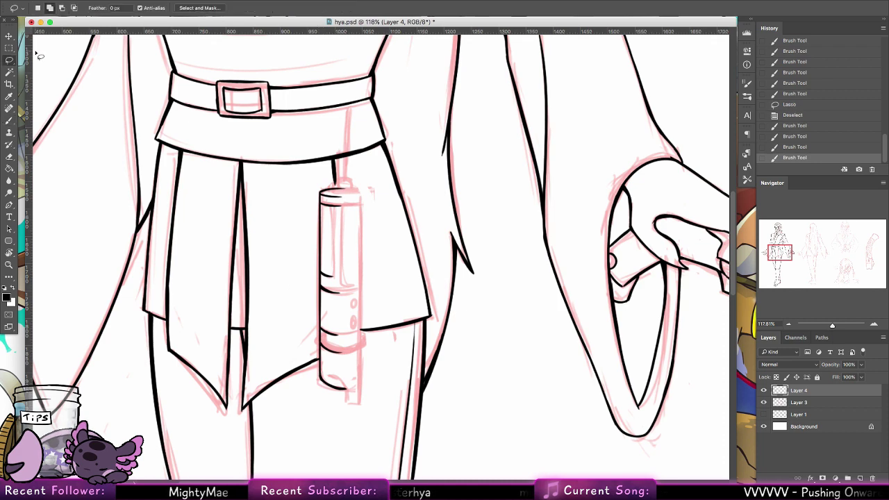
pyautogui.moveTo(317, 189)
pyautogui.mouseDown()
pyautogui.moveTo(357, 189)
pyautogui.moveTo(319, 191)
pyautogui.moveTo(303, 244)
pyautogui.moveTo(304, 326)
pyautogui.moveTo(320, 359)
pyautogui.moveTo(326, 416)
pyautogui.moveTo(372, 412)
pyautogui.moveTo(354, 356)
pyautogui.moveTo(378, 188)
pyautogui.moveTo(366, 228)
pyautogui.mouseUp()
pyautogui.click(11, 36)
pyautogui.click(107, 1)
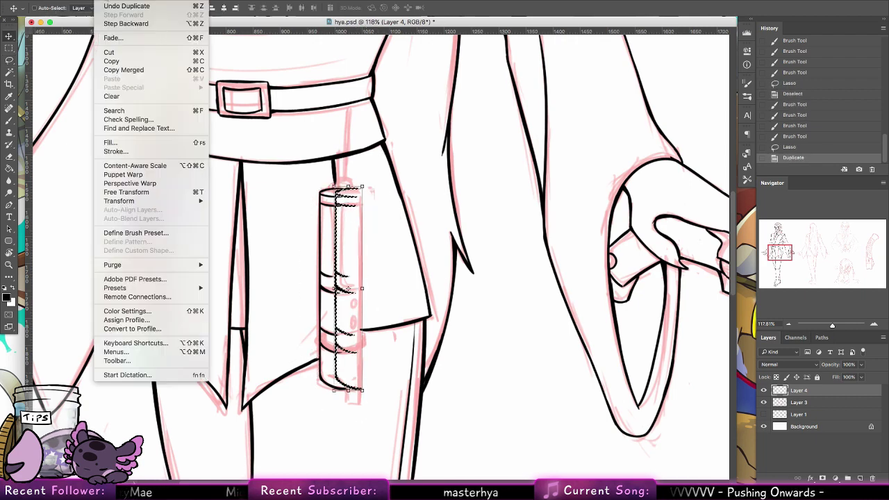
pyautogui.moveTo(138, 200)
pyautogui.click(278, 306)
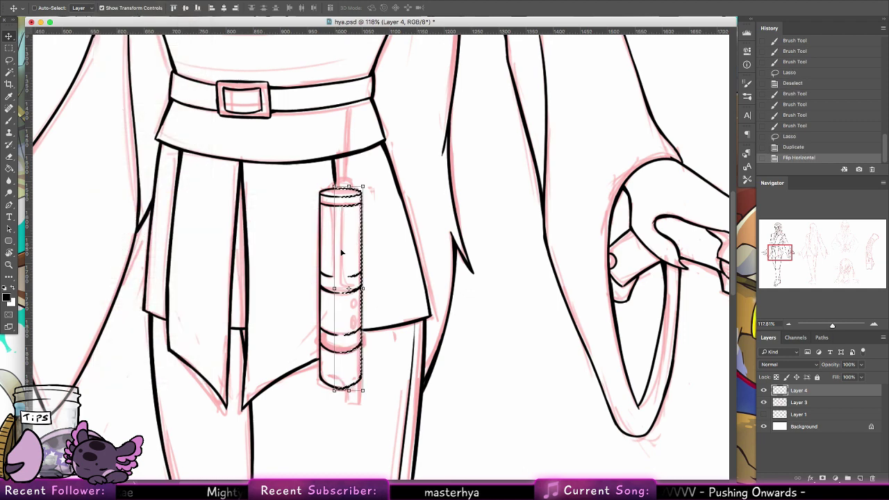
pyautogui.moveTo(356, 311)
pyautogui.mouseDown()
pyautogui.moveTo(363, 325)
pyautogui.moveTo(372, 286)
pyautogui.moveTo(356, 326)
pyautogui.mouseUp()
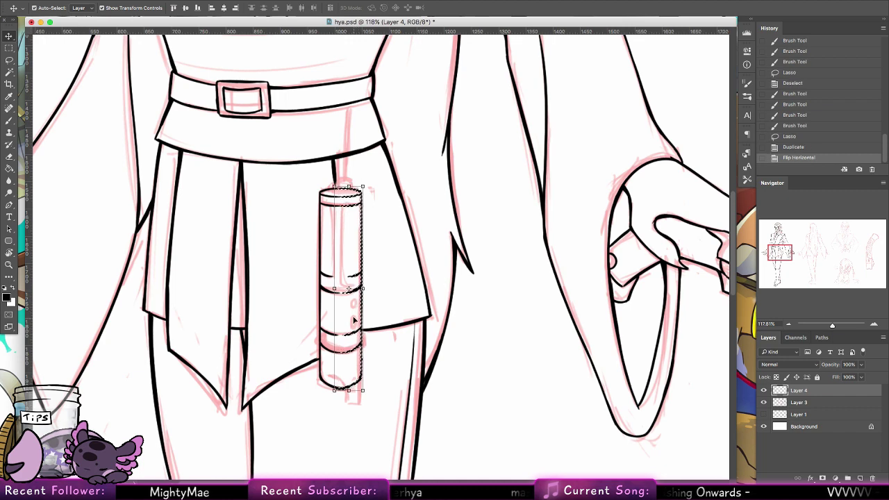
pyautogui.hotkey('ctrl', 'd')
pyautogui.click(7, 120)
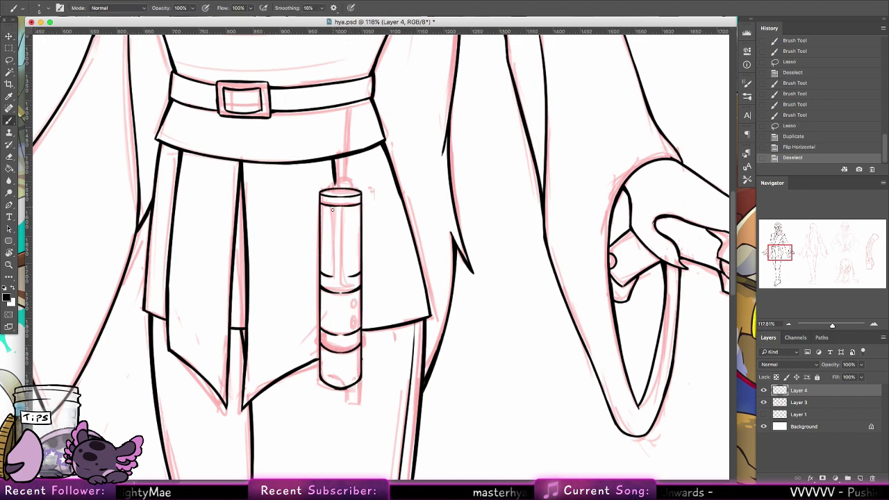
# Step: Ink a vertical inner line and small strokes near the hilt's lower edge
pyautogui.moveTo(332, 278)
pyautogui.mouseDown()
pyautogui.moveTo(333, 208)
pyautogui.moveTo(329, 276)
pyautogui.moveTo(332, 242)
pyautogui.moveTo(352, 279)
pyautogui.moveTo(345, 214)
pyautogui.moveTo(346, 276)
pyautogui.moveTo(343, 204)
pyautogui.mouseUp()
pyautogui.click(347, 274)
pyautogui.hotkey('ctrl', 'z')
pyautogui.hotkey('ctrl', 'z')
pyautogui.hotkey('ctrl', 'z')
pyautogui.hotkey('ctrl', 'z')
pyautogui.moveTo(345, 274); pyautogui.dragTo(352, 276)
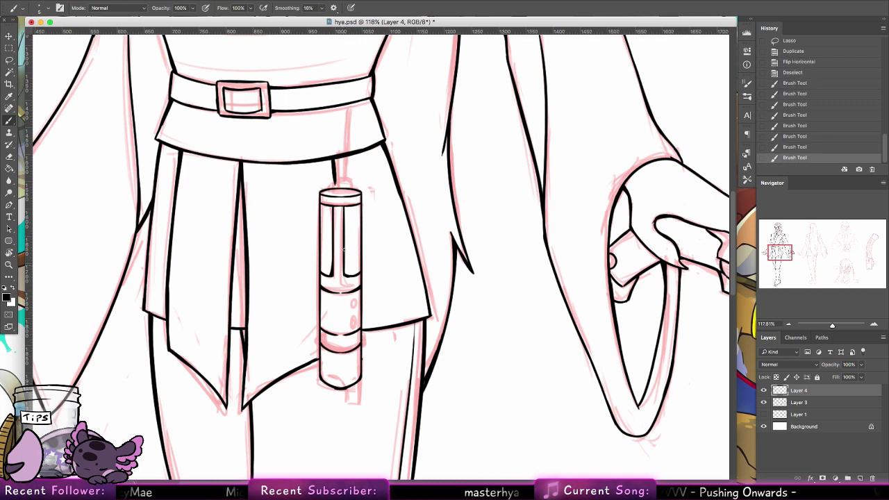
pyautogui.scroll(-3, 379, 287)
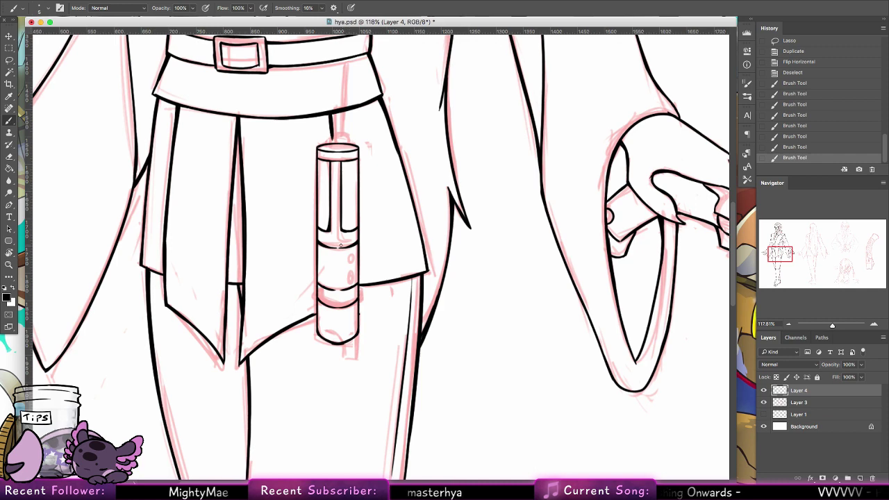
pyautogui.moveTo(379, 285); pyautogui.dragTo(379, 286)
pyautogui.click(397, 171)
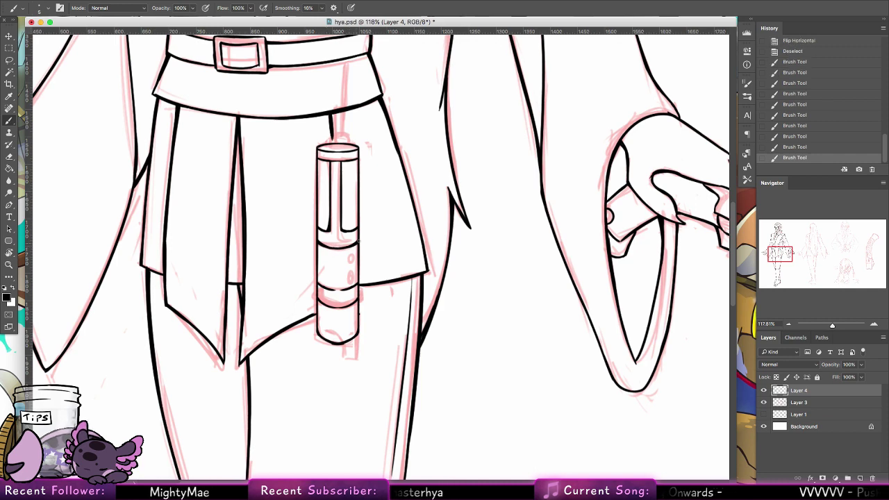
pyautogui.scroll(-2, 389, 201)
pyautogui.moveTo(323, 274); pyautogui.dragTo(354, 270)
pyautogui.hotkey('ctrl', 'z')
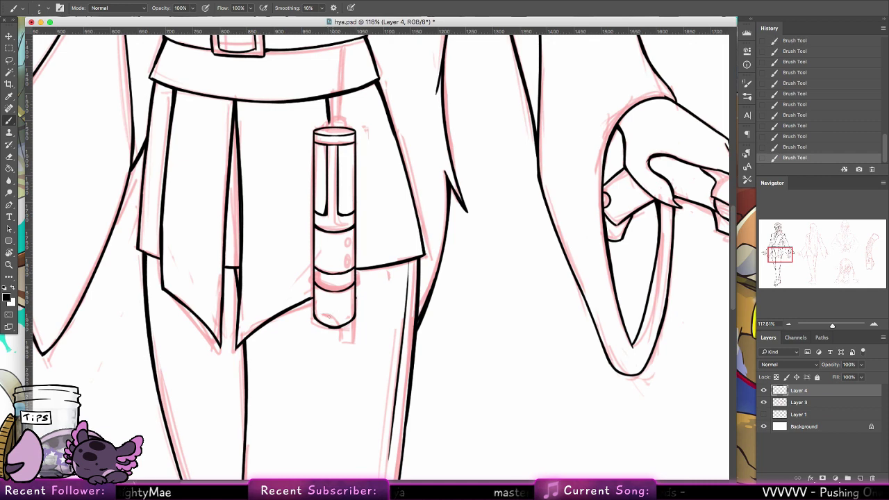
# Step: Draw the pointed holster tip and clean its lower edge with the eraser
pyautogui.moveTo(332, 328)
pyautogui.mouseDown()
pyautogui.moveTo(340, 342)
pyautogui.moveTo(351, 338)
pyautogui.moveTo(343, 343)
pyautogui.moveTo(353, 325)
pyautogui.moveTo(352, 338)
pyautogui.mouseUp()
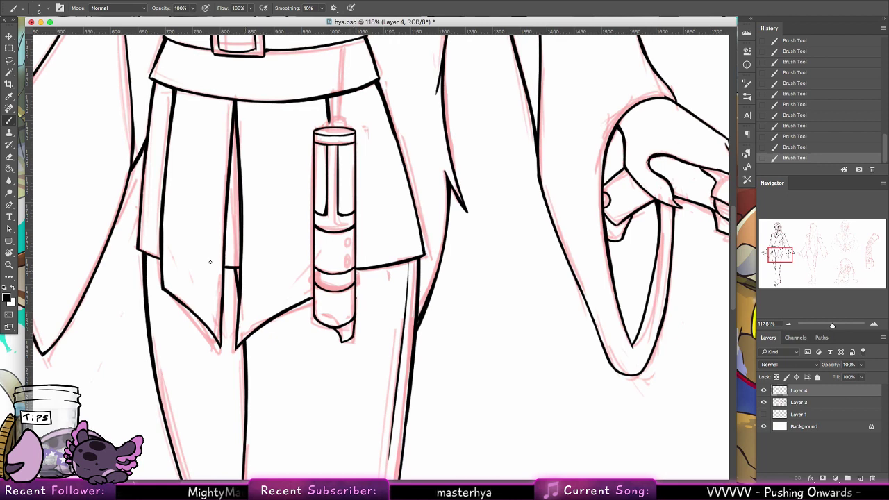
pyautogui.press('e')
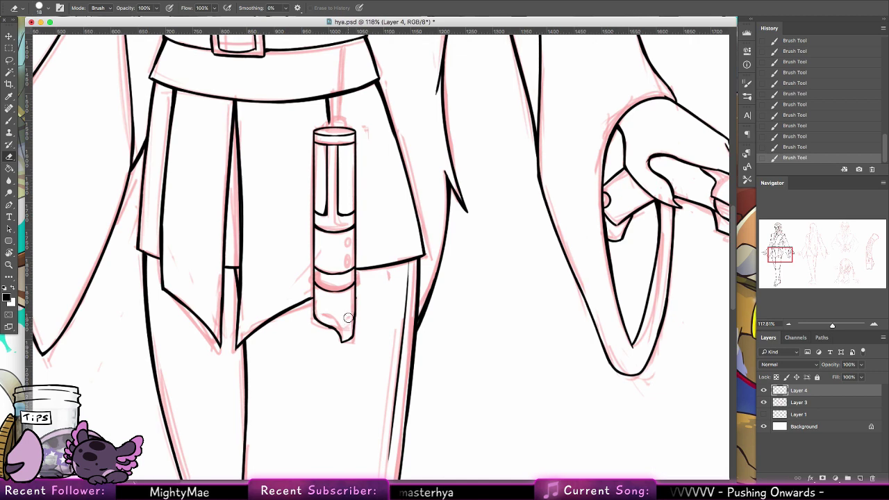
pyautogui.moveTo(348, 318)
pyautogui.mouseDown()
pyautogui.moveTo(332, 337)
pyautogui.moveTo(357, 296)
pyautogui.mouseUp()
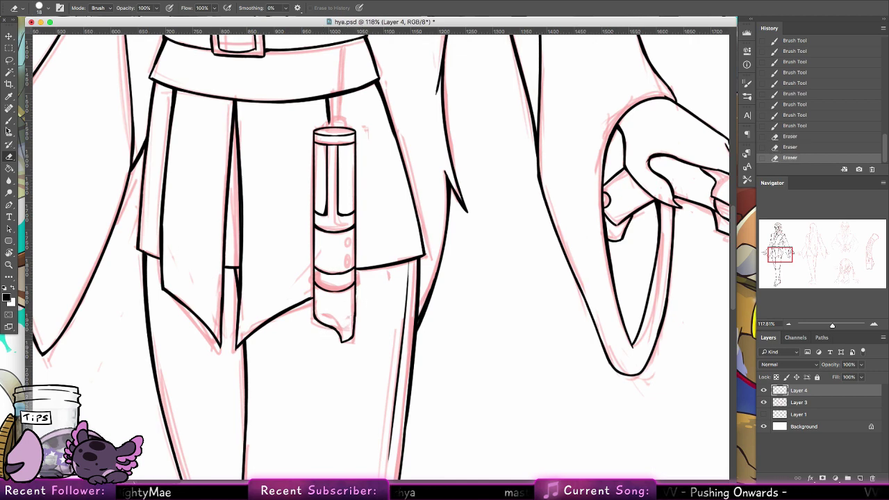
pyautogui.click(9, 119)
pyautogui.moveTo(352, 339)
pyautogui.mouseDown()
pyautogui.moveTo(354, 282)
pyautogui.moveTo(352, 342)
pyautogui.moveTo(357, 315)
pyautogui.mouseUp()
pyautogui.press('super+z')
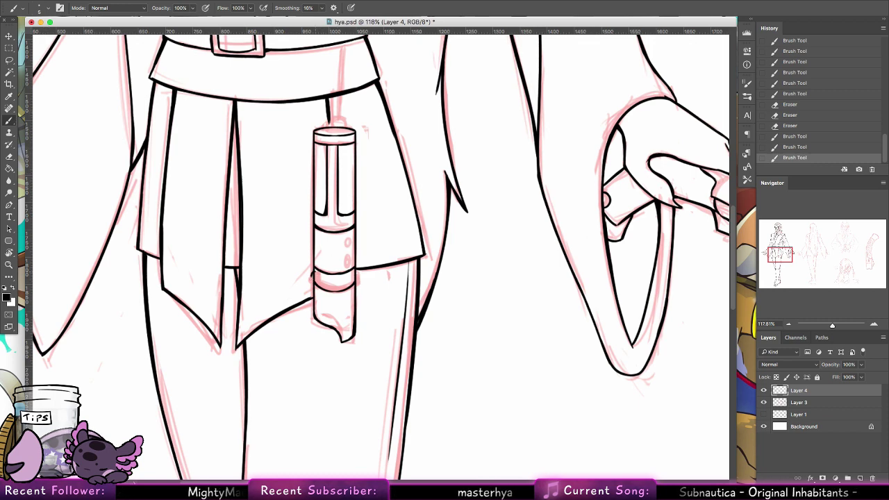
pyautogui.moveTo(315, 277); pyautogui.dragTo(320, 281)
pyautogui.press('super+z')
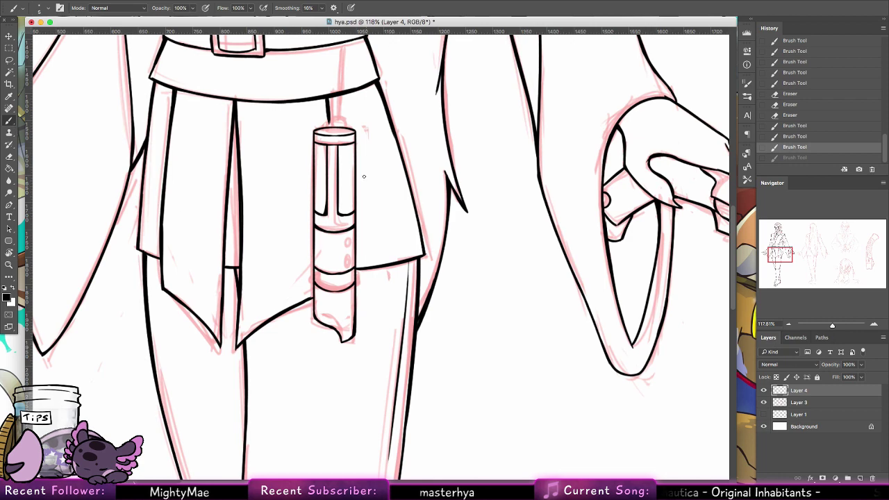
# Step: Ink the holster's lower band curve and small button rings on the hilt
pyautogui.moveTo(315, 266)
pyautogui.mouseDown()
pyautogui.moveTo(313, 284)
pyautogui.moveTo(314, 270)
pyautogui.mouseUp()
pyautogui.moveTo(347, 239)
pyautogui.mouseDown()
pyautogui.moveTo(346, 260)
pyautogui.moveTo(312, 276)
pyautogui.mouseUp()
pyautogui.press('e')
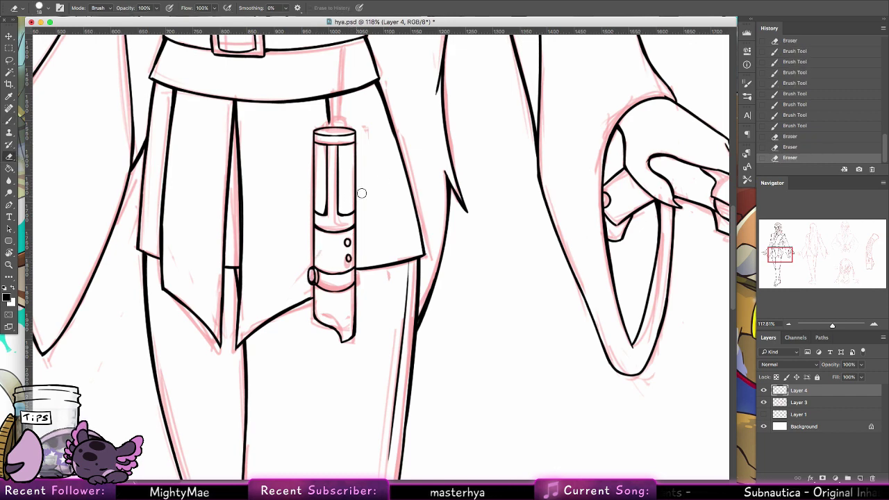
pyautogui.moveTo(391, 196)
pyautogui.mouseDown()
pyautogui.moveTo(367, 317)
pyautogui.moveTo(346, 313)
pyautogui.mouseUp()
pyautogui.press('b')
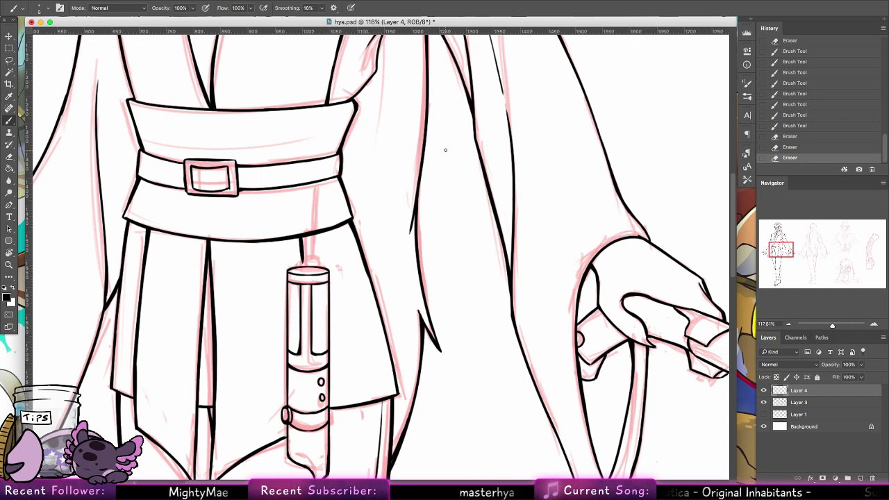
# Step: Draw the hilt's domed cap and a vertical strap running from the belt down to it
pyautogui.moveTo(299, 273)
pyautogui.mouseDown()
pyautogui.moveTo(314, 256)
pyautogui.moveTo(318, 266)
pyautogui.moveTo(308, 268)
pyautogui.moveTo(313, 261)
pyautogui.mouseUp()
pyautogui.press('e')
pyautogui.press('b')
pyautogui.hotkey('ctrl', 'z')
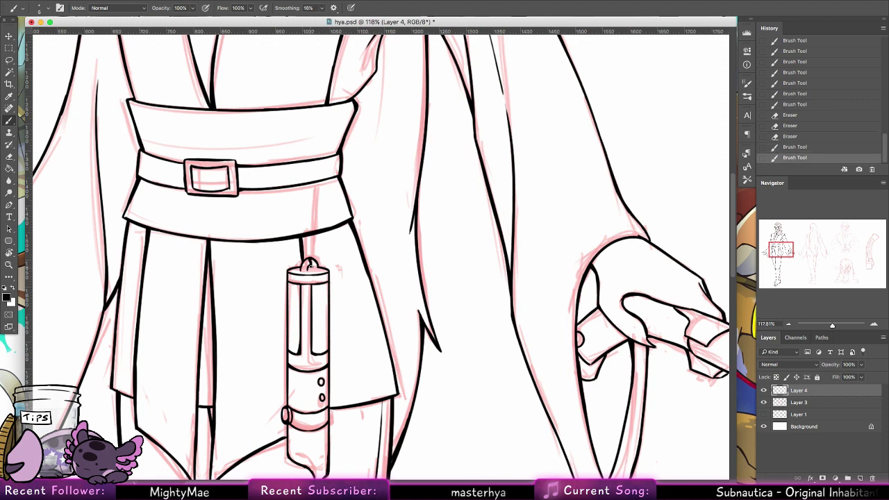
pyautogui.moveTo(311, 182); pyautogui.dragTo(310, 259)
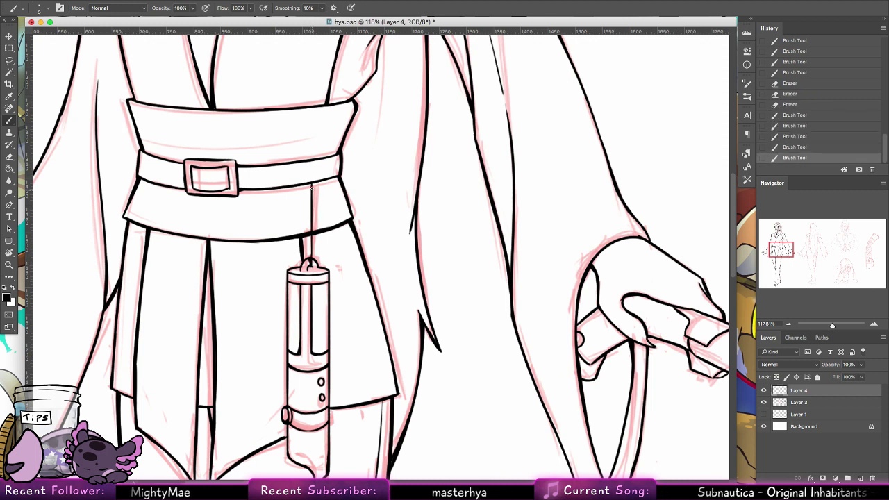
pyautogui.moveTo(311, 180); pyautogui.dragTo(308, 259)
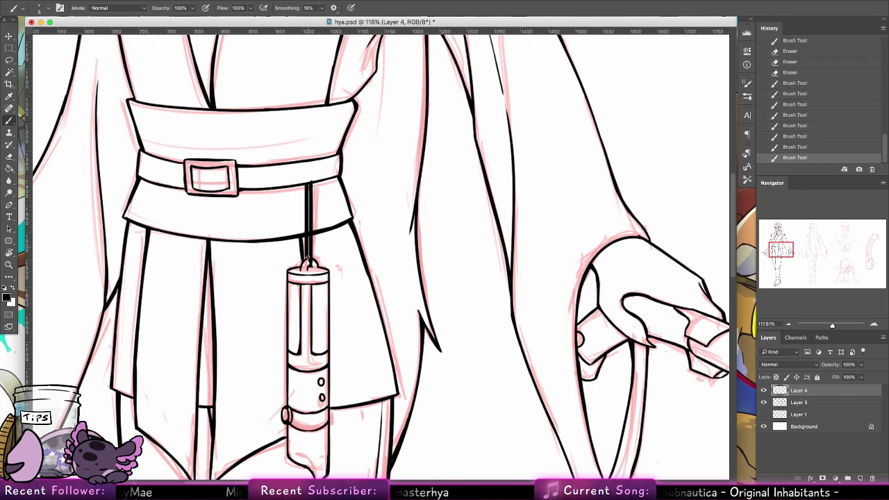
pyautogui.click(307, 256)
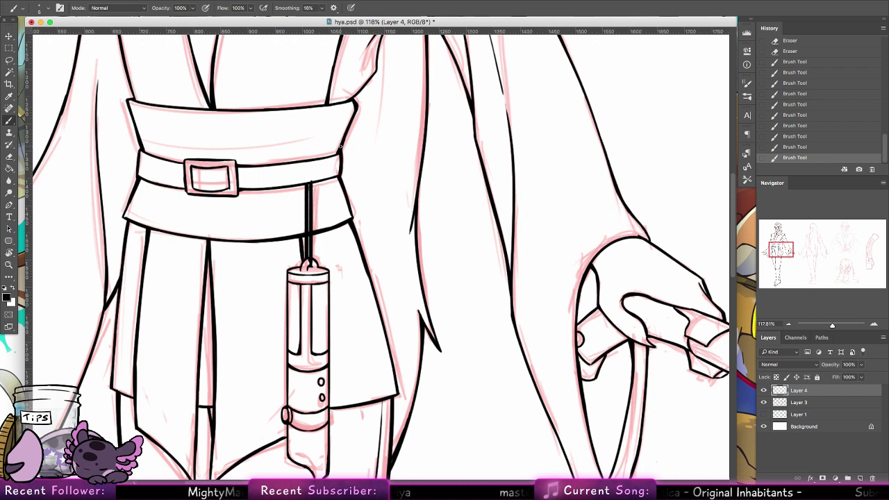
pyautogui.click(309, 186)
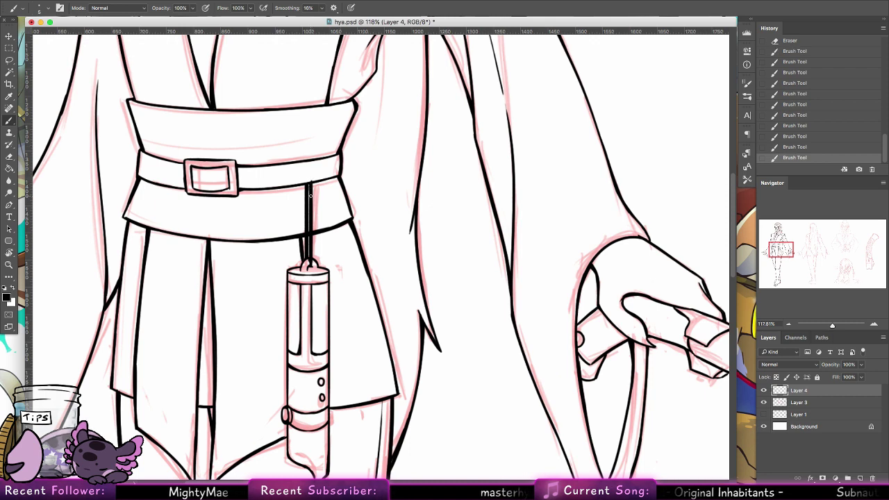
pyautogui.hotkey('ctrl', 'z')
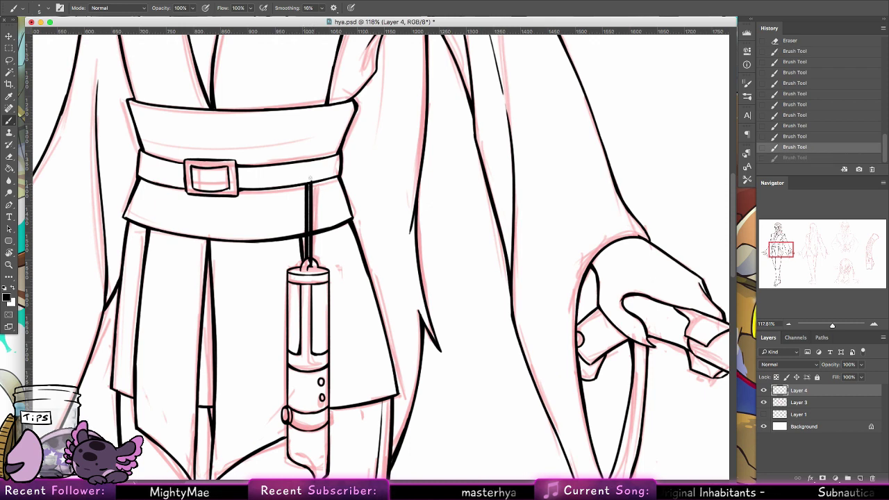
pyautogui.moveTo(311, 160)
pyautogui.mouseDown()
pyautogui.moveTo(307, 184)
pyautogui.moveTo(312, 162)
pyautogui.mouseUp()
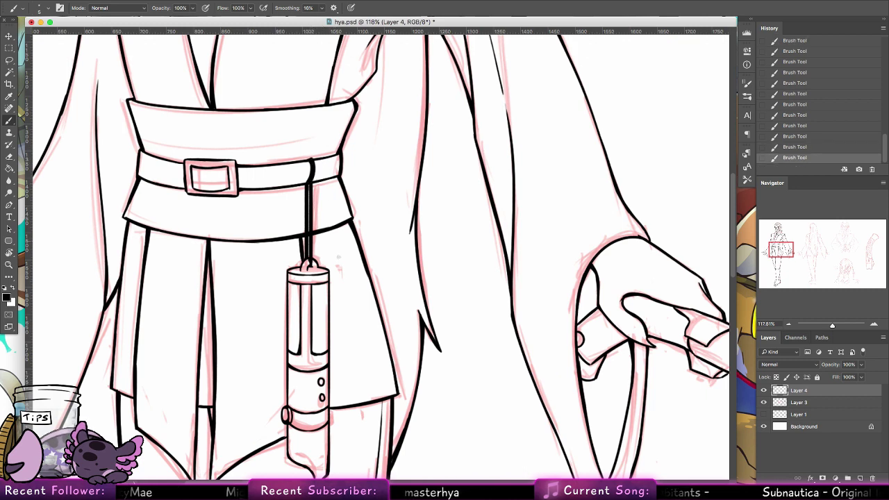
# Step: Zoom out to 22% to see the whole character sheet
pyautogui.scroll(-10, 356, 278)
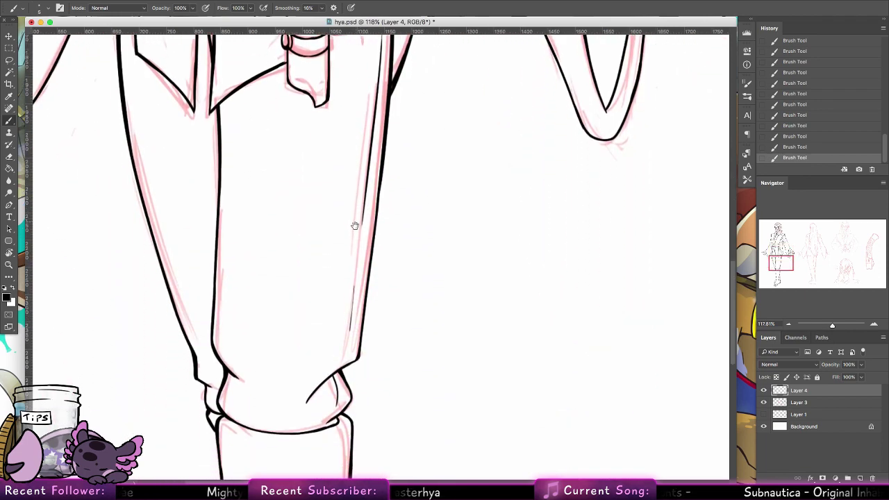
pyautogui.scroll(10, 355, 189)
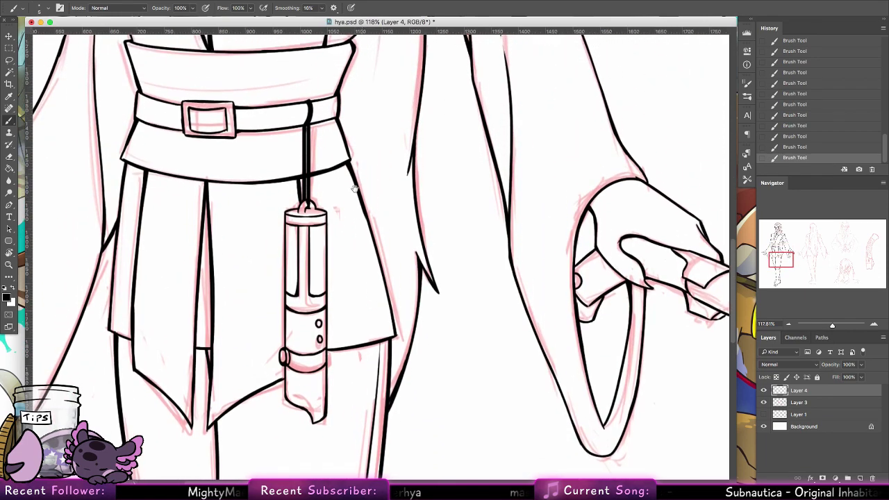
pyautogui.scroll(1, 355, 188)
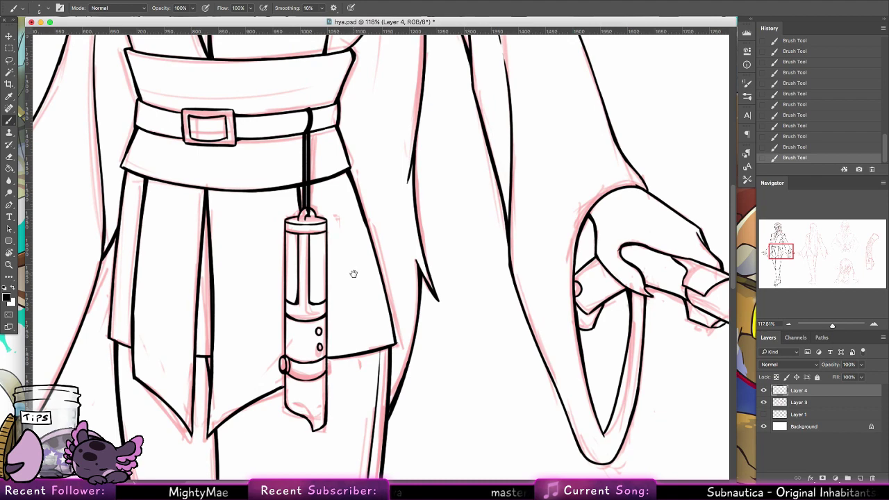
pyautogui.scroll(-15, 353, 271)
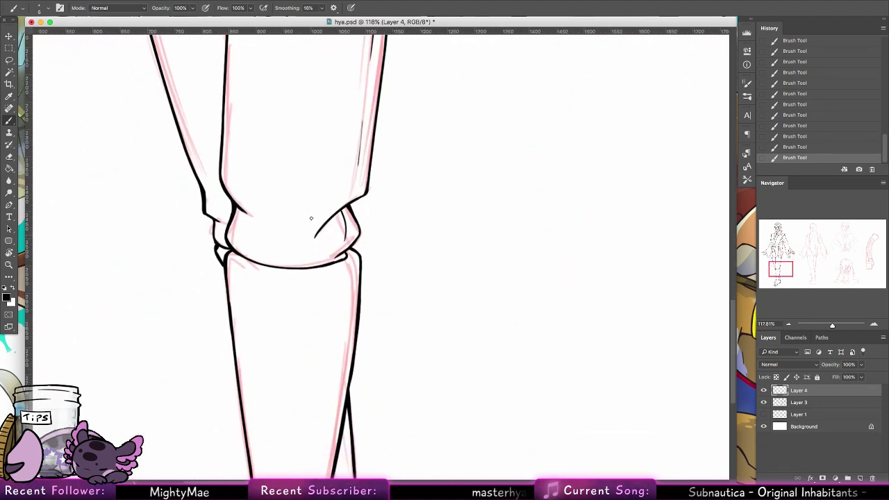
pyautogui.press('z')
pyautogui.moveTo(450, 212); pyautogui.dragTo(375, 214)
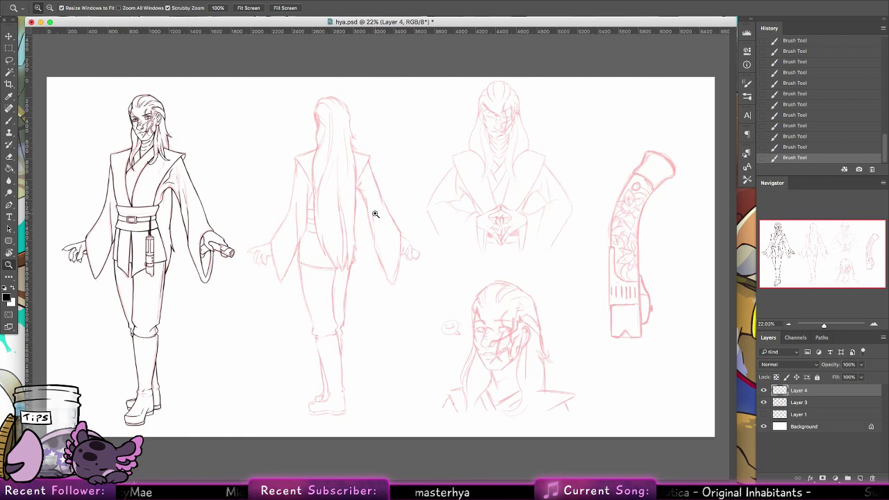
pyautogui.moveTo(206, 241); pyautogui.dragTo(258, 232)
pyautogui.moveTo(254, 295); pyautogui.dragTo(337, 361)
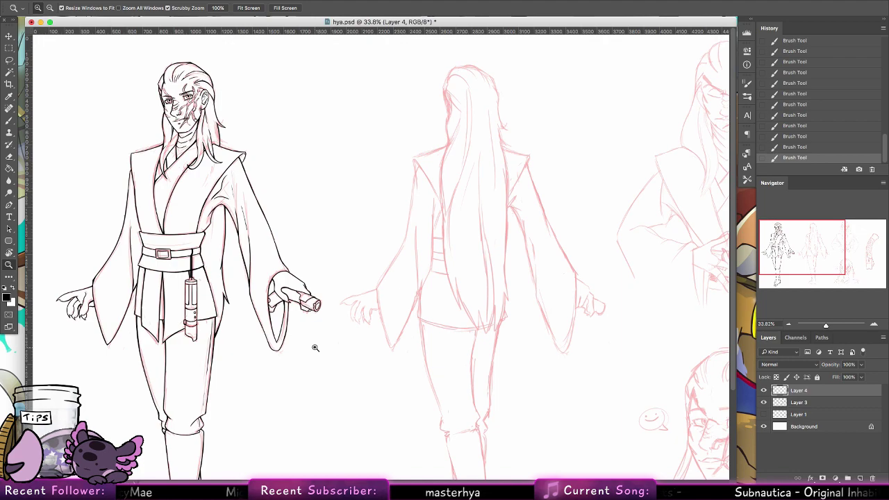
pyautogui.press('v')
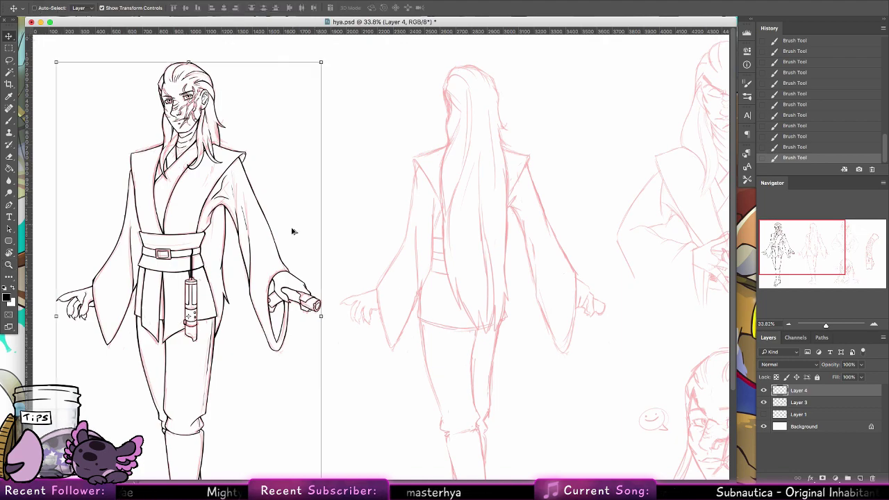
# Step: Alt-drag a copy of the inked figure onto the back-view sketch and nudge it right to align
pyautogui.moveTo(257, 256); pyautogui.dragTo(515, 210)
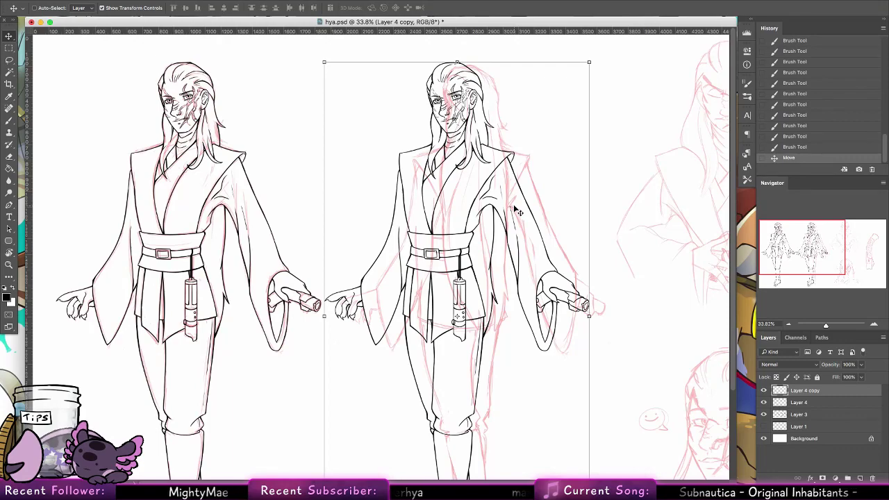
pyautogui.moveTo(514, 236); pyautogui.dragTo(531, 232)
pyautogui.hscroll(5, 531, 231)
pyautogui.scroll(-4, 531, 231)
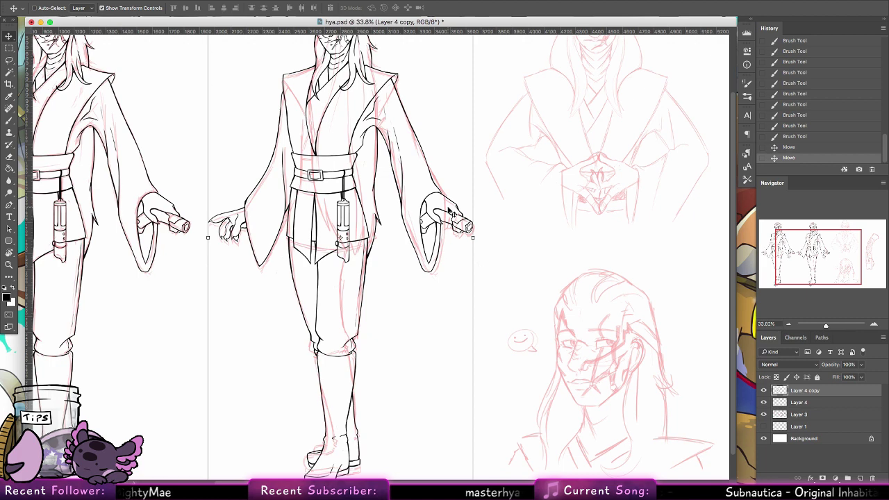
# Step: Erase stray marks on the copy's left side, left sleeve and knee
pyautogui.click(9, 156)
pyautogui.click(32, 136)
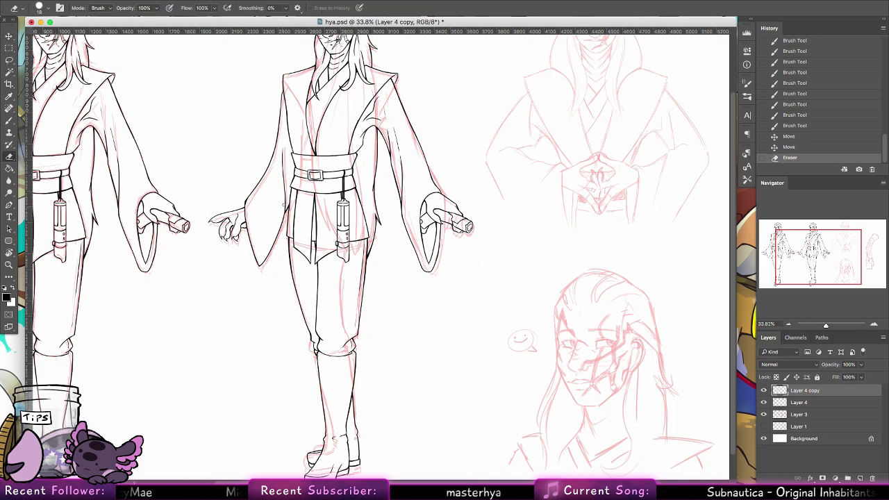
pyautogui.moveTo(284, 155); pyautogui.dragTo(291, 194)
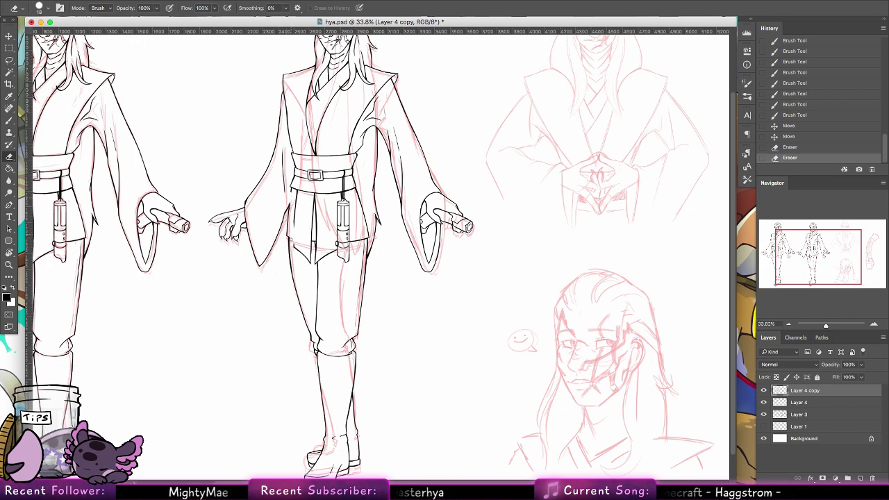
pyautogui.moveTo(290, 233); pyautogui.dragTo(291, 240)
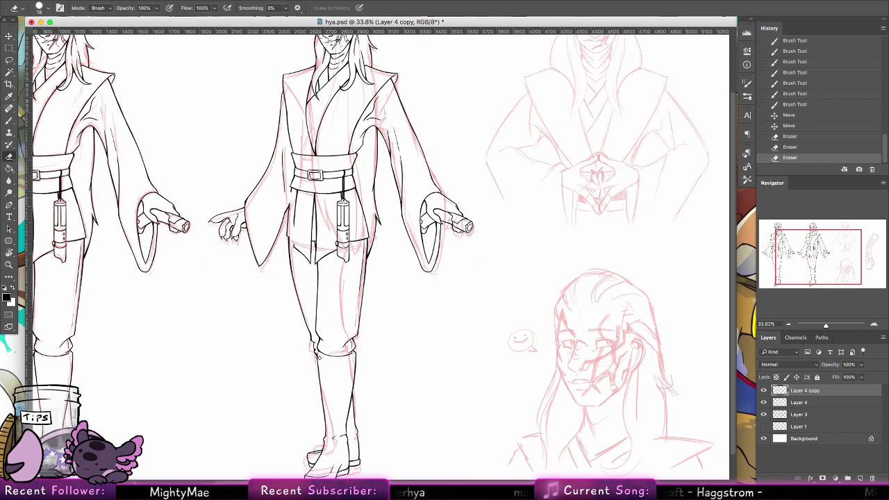
pyautogui.moveTo(316, 339); pyautogui.dragTo(318, 347)
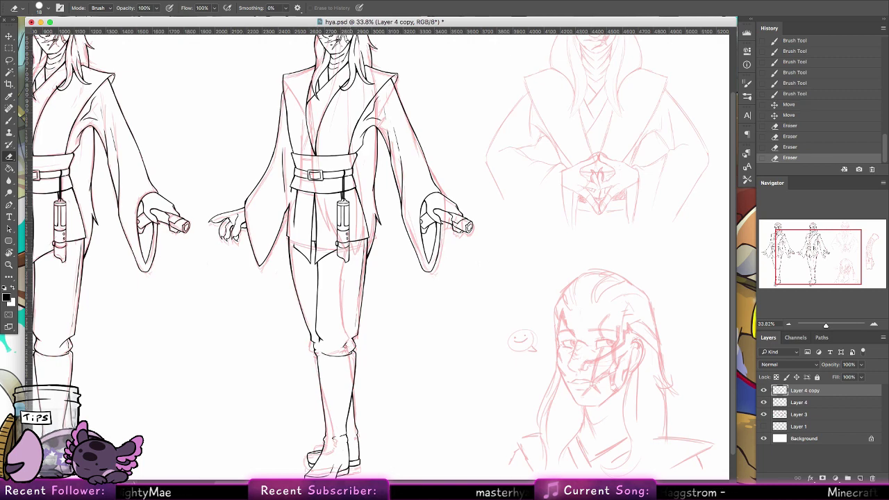
pyautogui.moveTo(344, 345); pyautogui.dragTo(342, 350)
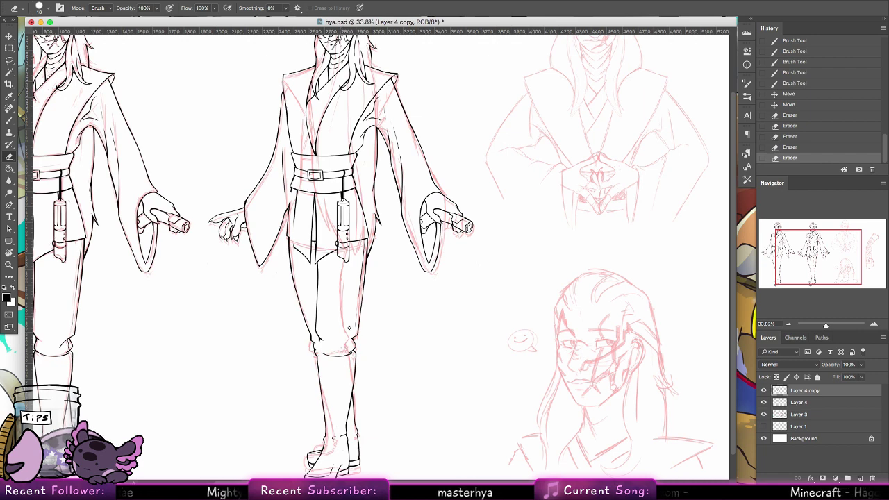
# Step: Erase the remaining small marks on the leg and near the left shoulder line
pyautogui.scroll(-3, 386, 347)
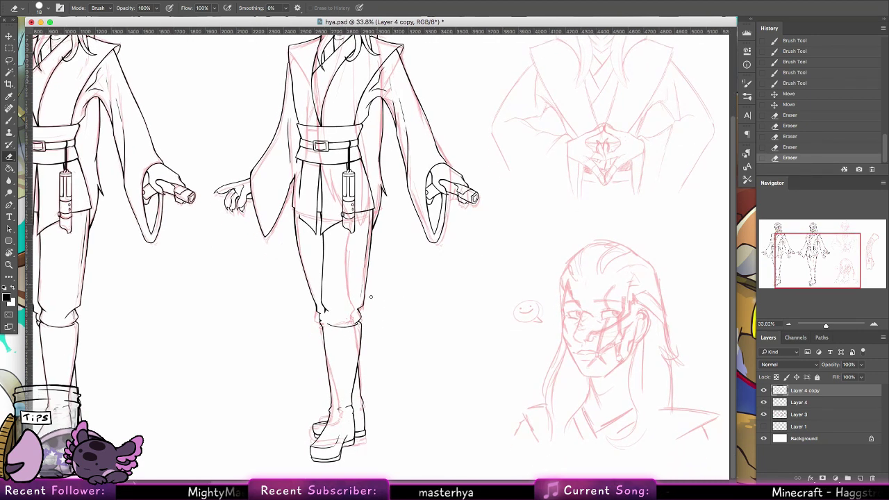
pyautogui.click(356, 323)
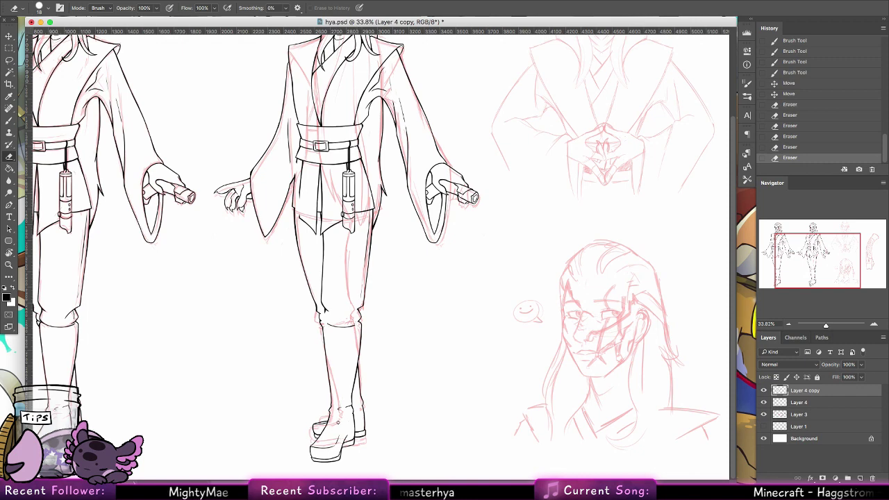
pyautogui.scroll(8, 396, 258)
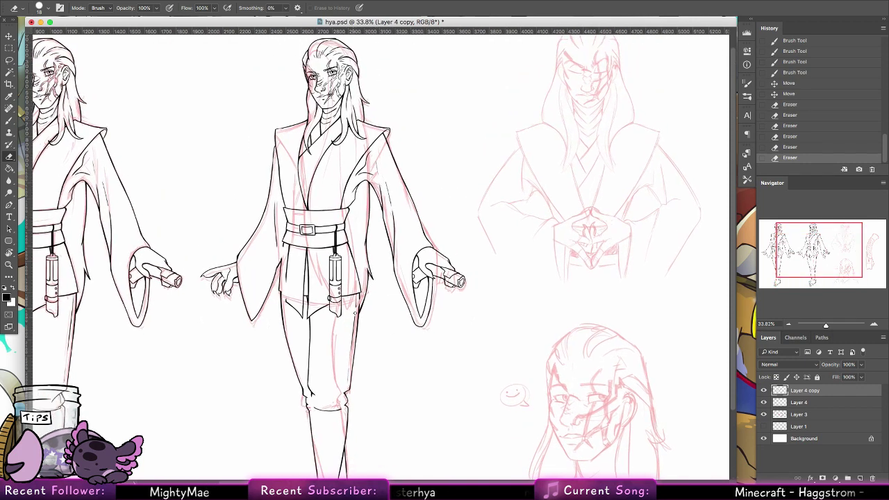
pyautogui.click(347, 349)
pyautogui.click(347, 349)
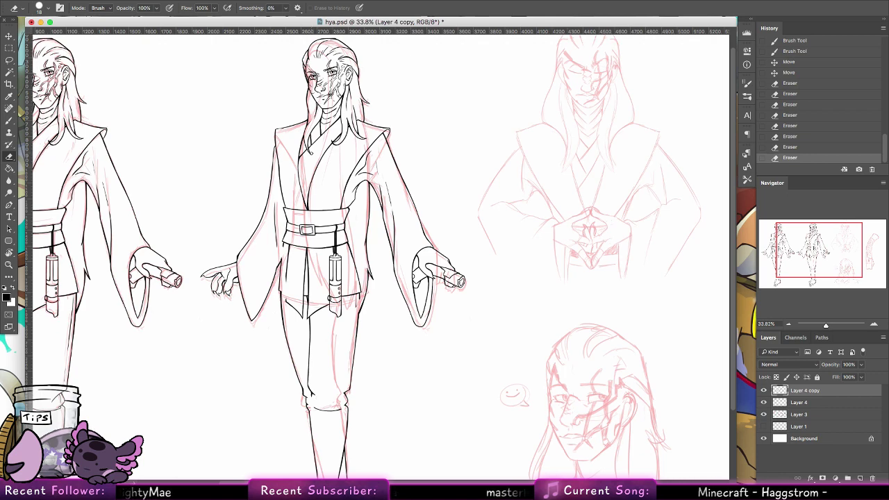
pyautogui.scroll(3, 280, 171)
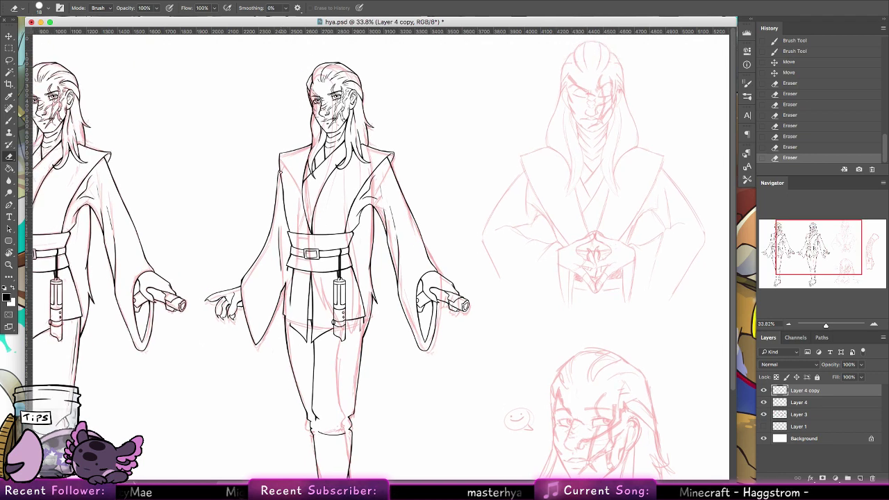
pyautogui.moveTo(282, 171); pyautogui.dragTo(281, 176)
pyautogui.moveTo(281, 168); pyautogui.dragTo(280, 175)
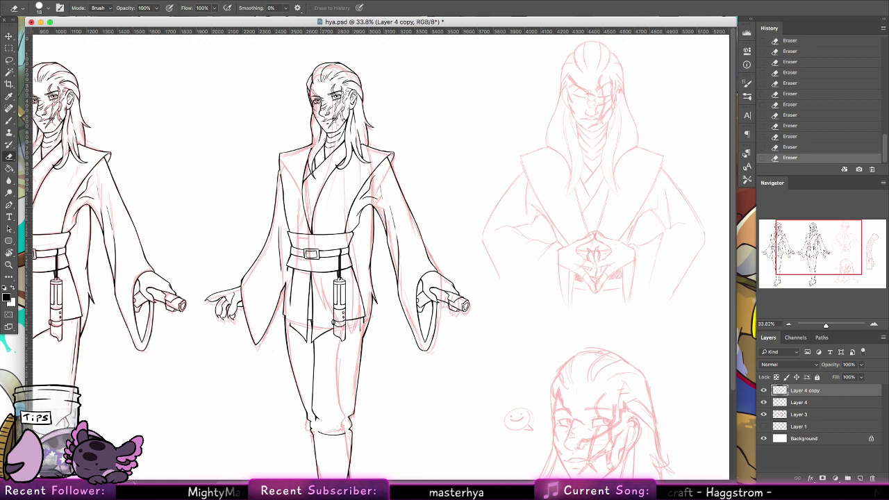
pyautogui.moveTo(345, 207); pyautogui.dragTo(354, 208)
# Step: Set the eraser size to 35 px and zoom in on the copied figure's face
pyautogui.click(40, 9)
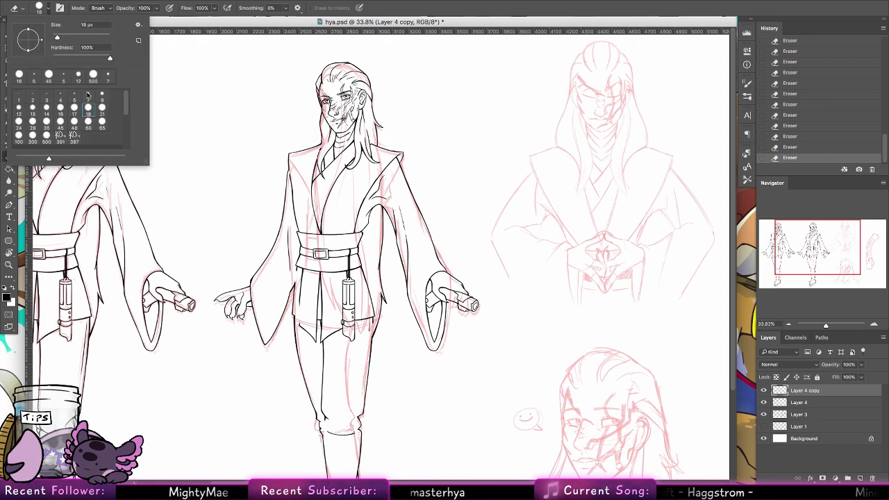
pyautogui.click(48, 121)
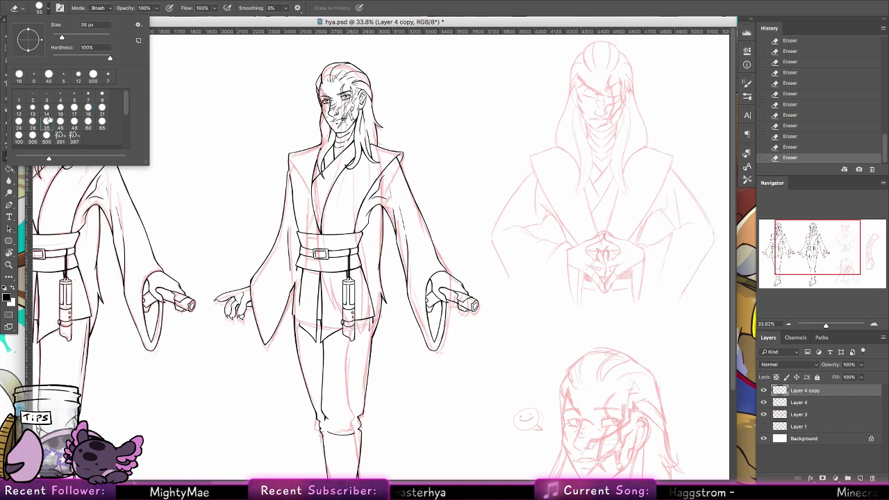
pyautogui.click(325, 115)
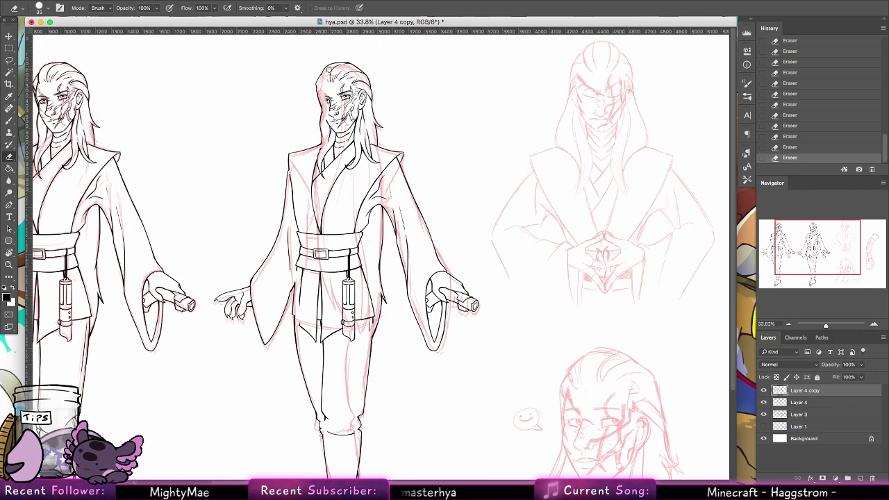
pyautogui.press('z')
pyautogui.moveTo(374, 83)
pyautogui.mouseDown()
pyautogui.moveTo(419, 131)
pyautogui.moveTo(444, 132)
pyautogui.mouseUp()
pyautogui.click(9, 155)
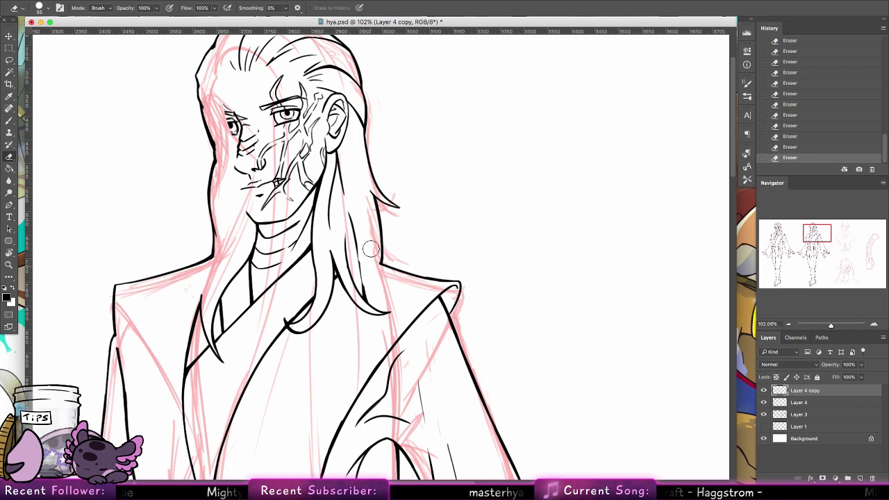
# Step: Erase the inner hair lines and the shoulder-lapel corner tip from the copy
pyautogui.scroll(5, 419, 206)
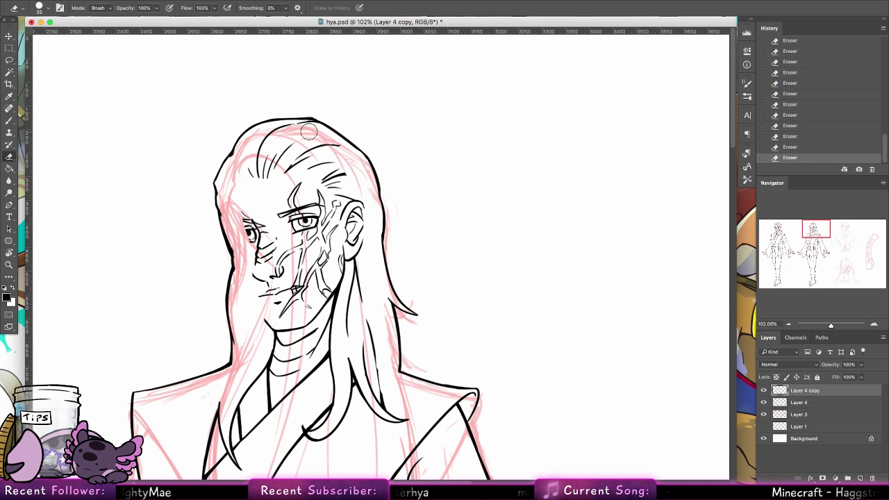
pyautogui.moveTo(313, 129)
pyautogui.mouseDown()
pyautogui.moveTo(268, 138)
pyautogui.moveTo(289, 129)
pyautogui.moveTo(253, 183)
pyautogui.moveTo(277, 147)
pyautogui.moveTo(296, 142)
pyautogui.moveTo(276, 177)
pyautogui.moveTo(308, 157)
pyautogui.moveTo(346, 164)
pyautogui.moveTo(327, 162)
pyautogui.moveTo(330, 187)
pyautogui.moveTo(296, 207)
pyautogui.mouseUp()
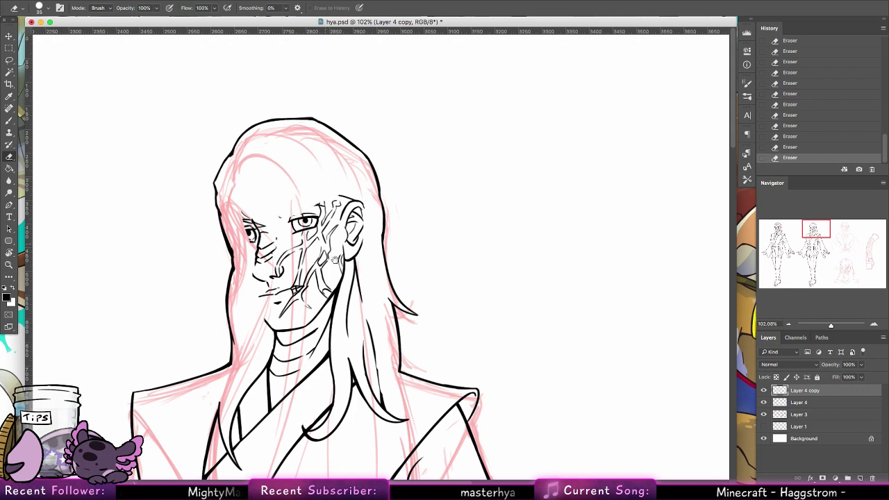
pyautogui.scroll(-5, 313, 222)
pyautogui.hscroll(4, 312, 223)
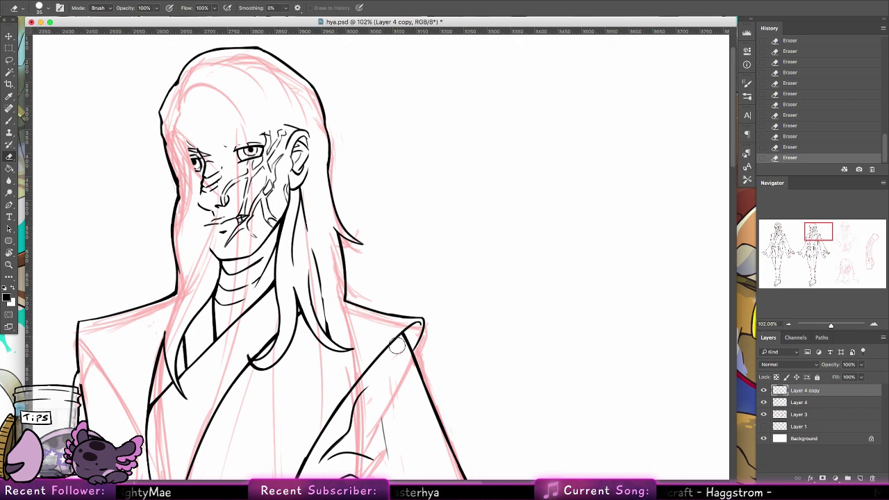
pyautogui.moveTo(398, 337)
pyautogui.mouseDown()
pyautogui.moveTo(416, 325)
pyautogui.moveTo(406, 343)
pyautogui.mouseUp()
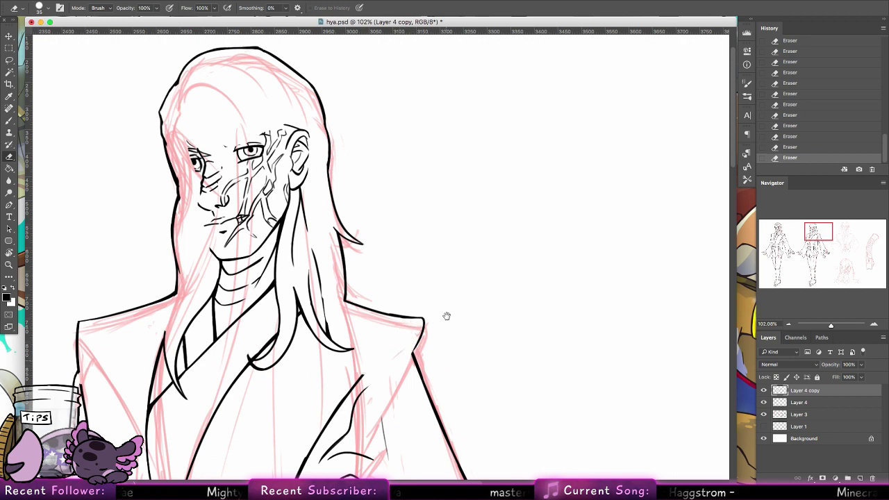
# Step: Erase the thin coat-side lines and the belt's right end
pyautogui.moveTo(438, 375); pyautogui.dragTo(451, 194)
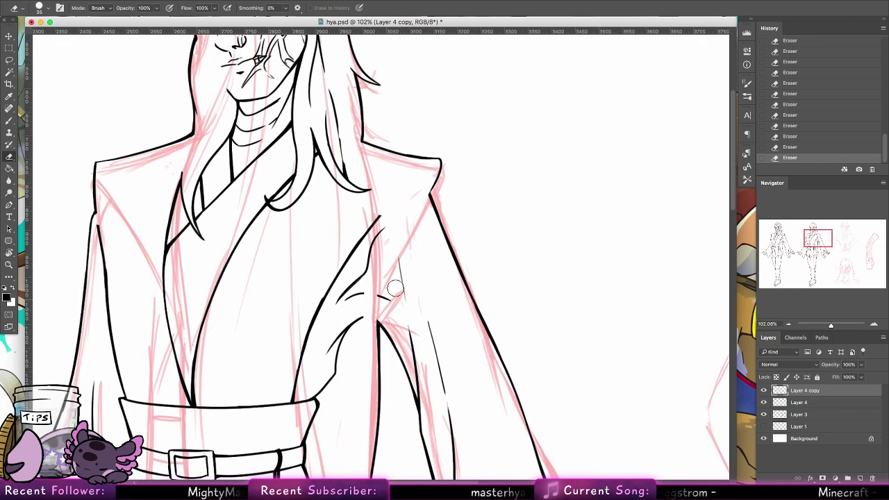
pyautogui.moveTo(423, 373)
pyautogui.mouseDown()
pyautogui.moveTo(431, 418)
pyautogui.moveTo(418, 371)
pyautogui.moveTo(438, 403)
pyautogui.moveTo(417, 341)
pyautogui.mouseUp()
pyautogui.scroll(-5, 427, 327)
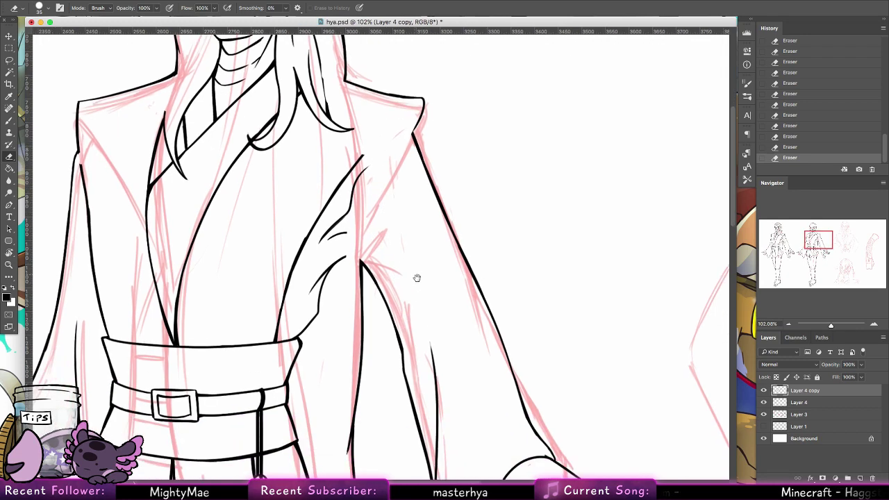
pyautogui.moveTo(413, 274); pyautogui.dragTo(424, 359)
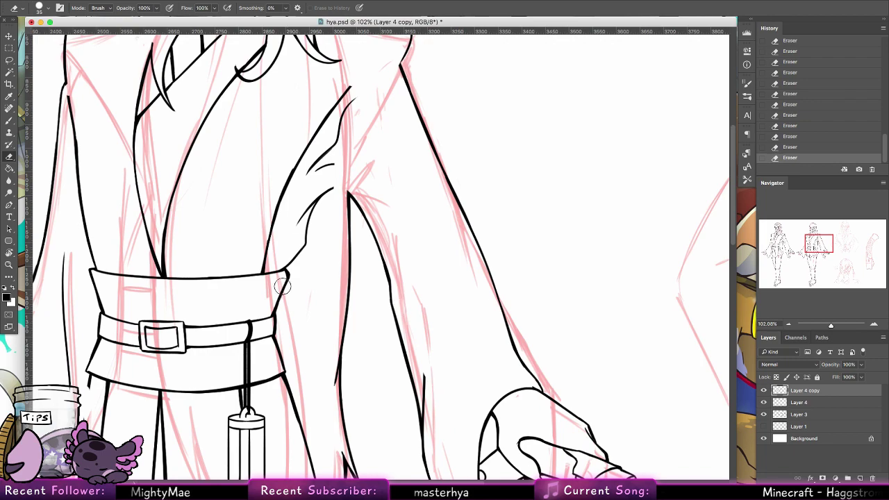
pyautogui.moveTo(282, 287); pyautogui.dragTo(329, 178)
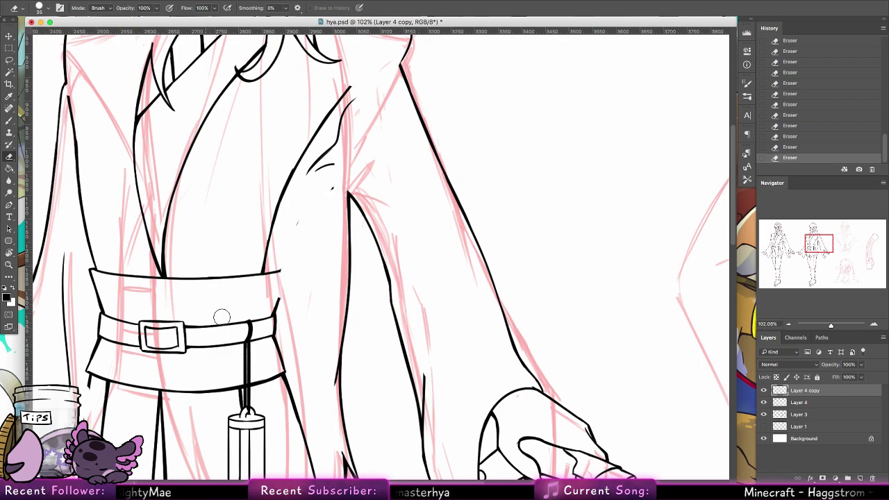
# Step: Erase the vertical stroke left of the belt and the skirt's right diagonal outline
pyautogui.moveTo(296, 290); pyautogui.dragTo(302, 261)
pyautogui.scroll(-5, 302, 261)
pyautogui.hscroll(-3, 302, 261)
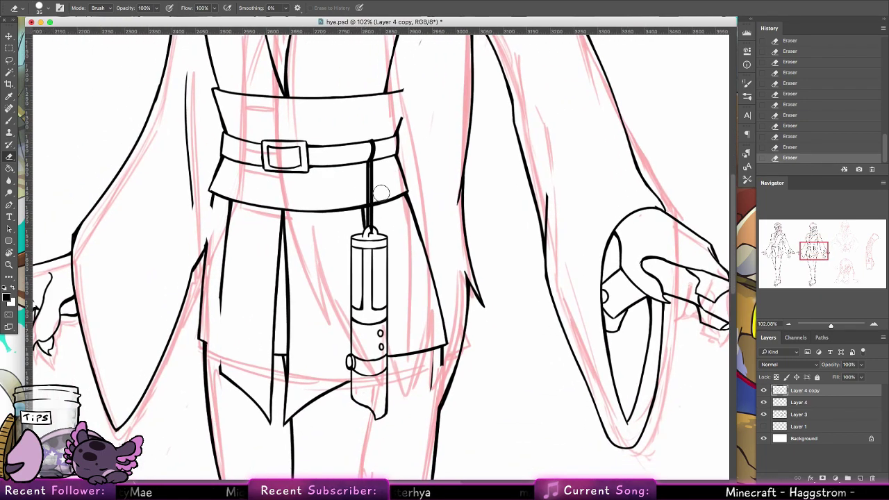
pyautogui.scroll(2, 306, 298)
pyautogui.scroll(3, 306, 298)
pyautogui.hscroll(-1, 306, 298)
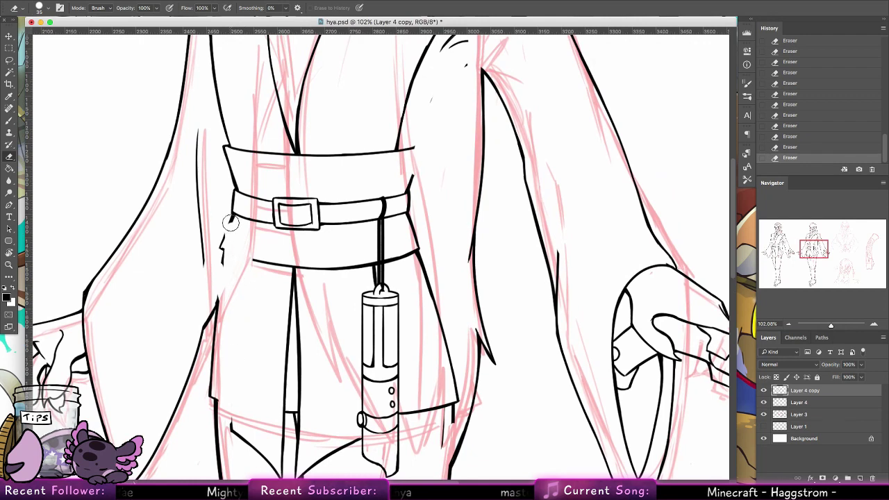
pyautogui.moveTo(202, 233); pyautogui.dragTo(199, 132)
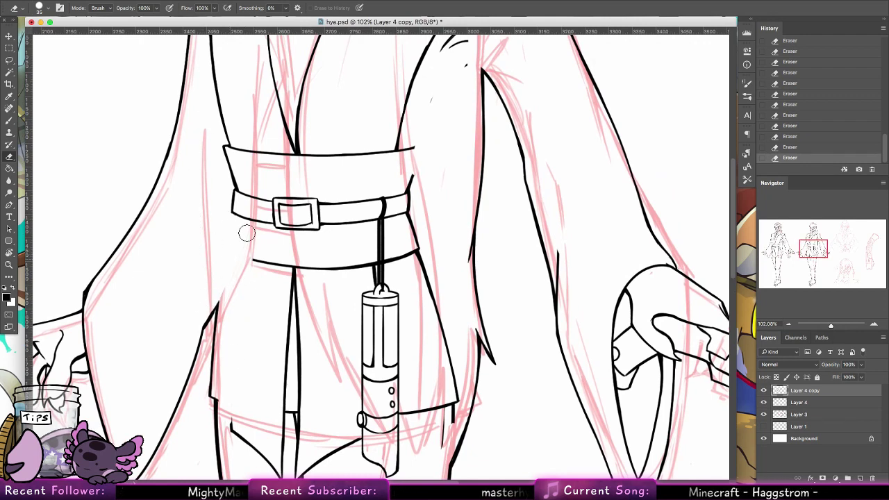
pyautogui.moveTo(450, 445)
pyautogui.mouseDown()
pyautogui.moveTo(451, 406)
pyautogui.moveTo(408, 177)
pyautogui.mouseUp()
# Step: Lasso the belt, pouch, left leg and knee lines on the copied figure
pyautogui.press('l')
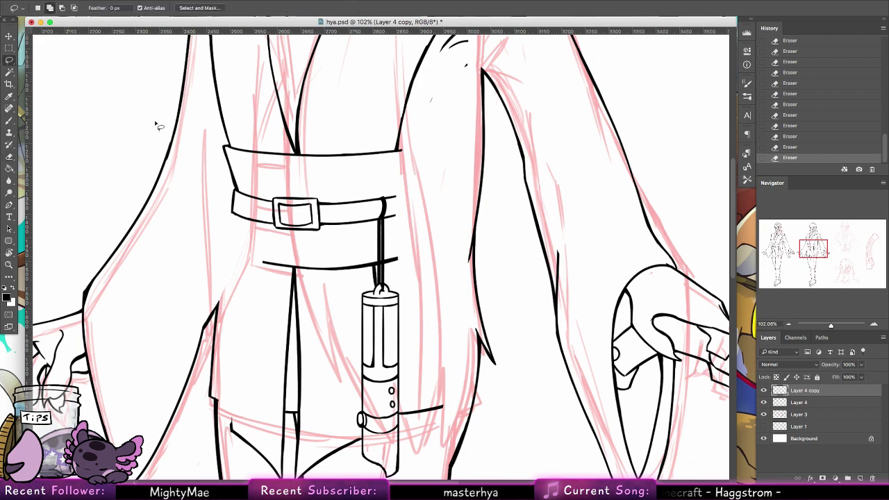
pyautogui.moveTo(237, 340)
pyautogui.mouseDown()
pyautogui.moveTo(233, 444)
pyautogui.moveTo(430, 264)
pyautogui.moveTo(237, 337)
pyautogui.mouseUp()
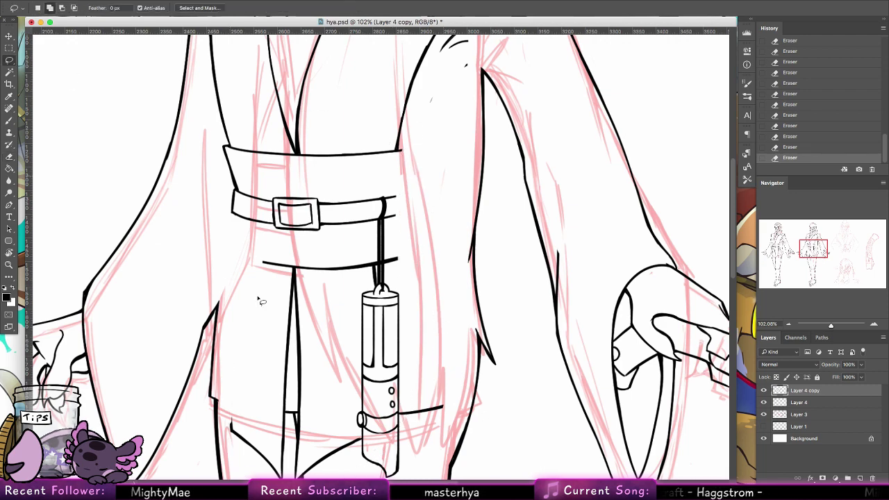
pyautogui.scroll(-1, 349, 354)
pyautogui.scroll(-4, 350, 355)
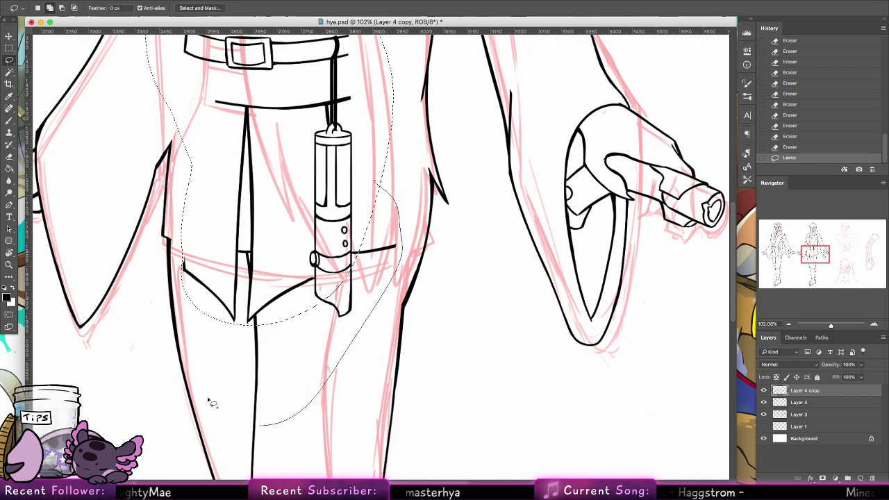
pyautogui.moveTo(331, 361); pyautogui.dragTo(338, 222)
pyautogui.moveTo(288, 392)
pyautogui.mouseDown()
pyautogui.moveTo(221, 287)
pyautogui.moveTo(269, 138)
pyautogui.moveTo(325, 367)
pyautogui.mouseUp()
pyautogui.moveTo(351, 424)
pyautogui.mouseDown()
pyautogui.moveTo(355, 282)
pyautogui.moveTo(275, 312)
pyautogui.moveTo(350, 275)
pyautogui.mouseUp()
pyautogui.scroll(-8, 367, 266)
pyautogui.scroll(8, 361, 321)
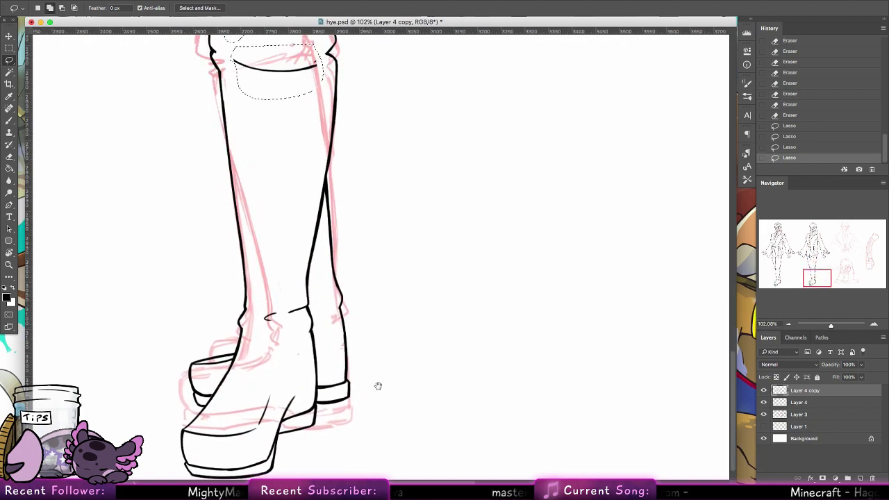
pyautogui.scroll(10, 404, 230)
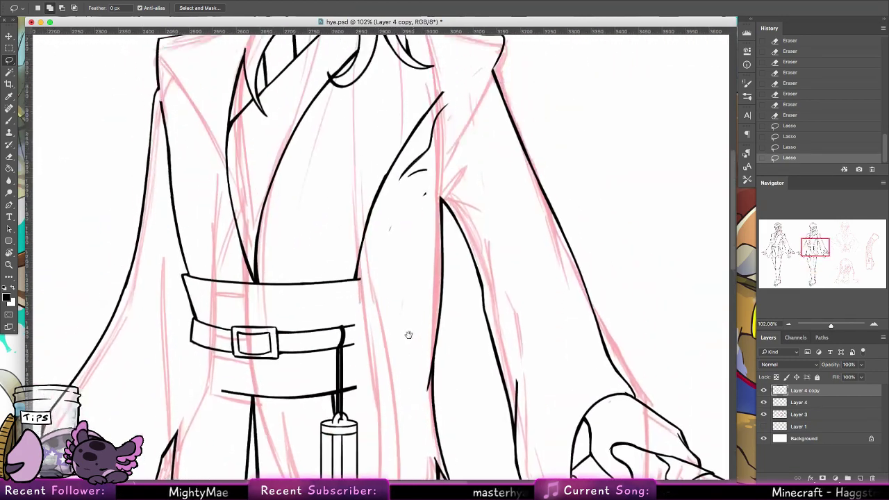
# Step: Add the chest, left coat strip and face to the selection, delete it and deselect
pyautogui.moveTo(351, 334)
pyautogui.mouseDown()
pyautogui.moveTo(454, 170)
pyautogui.moveTo(456, 89)
pyautogui.moveTo(373, 137)
pyautogui.moveTo(247, 151)
pyautogui.moveTo(191, 183)
pyautogui.moveTo(182, 326)
pyautogui.mouseUp()
pyautogui.moveTo(170, 114); pyautogui.dragTo(212, 273)
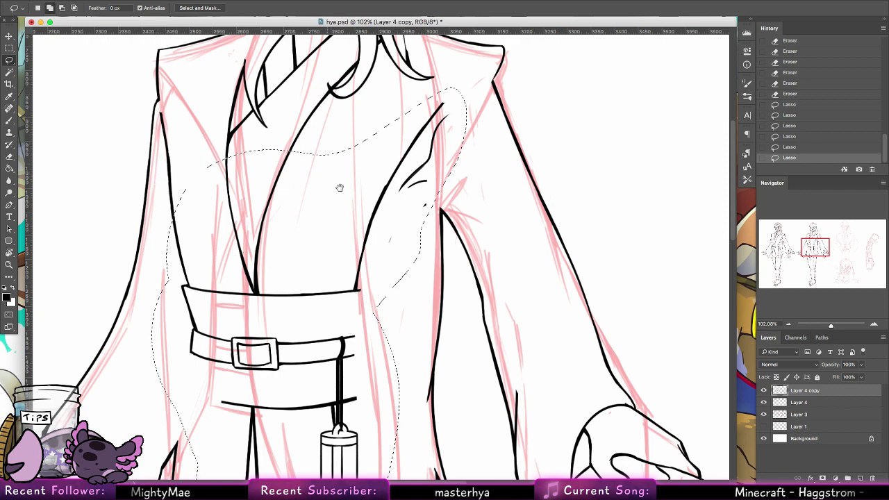
pyautogui.moveTo(340, 191)
pyautogui.mouseDown()
pyautogui.moveTo(333, 382)
pyautogui.moveTo(342, 410)
pyautogui.mouseUp()
pyautogui.moveTo(214, 392)
pyautogui.mouseDown()
pyautogui.moveTo(278, 146)
pyautogui.moveTo(361, 52)
pyautogui.moveTo(401, 92)
pyautogui.moveTo(423, 258)
pyautogui.moveTo(446, 316)
pyautogui.mouseUp()
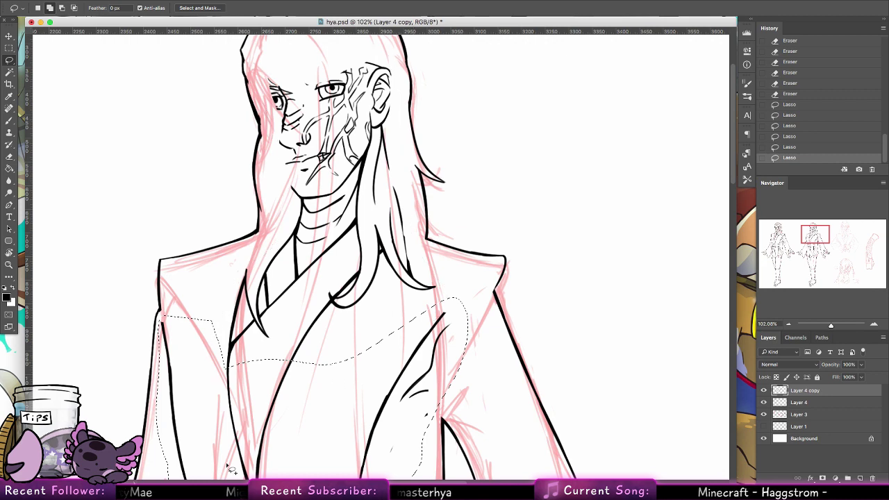
pyautogui.press('Delete')
pyautogui.hotkey('ctrl', 'd')
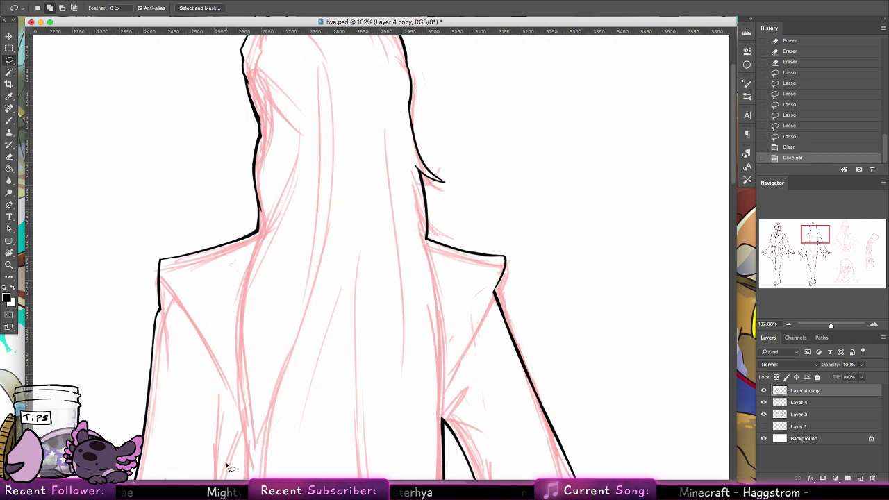
# Step: Erase the back view's right hand, its sleeve cuff and stray ink along the right sleeve
pyautogui.press('z')
pyautogui.press('super+minus')
pyautogui.press('super+minus')
pyautogui.press('super+minus')
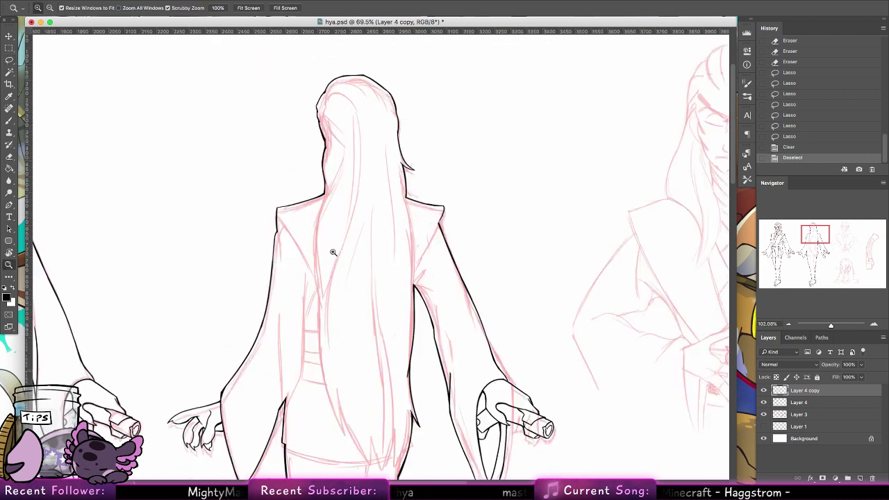
pyautogui.click(442, 277)
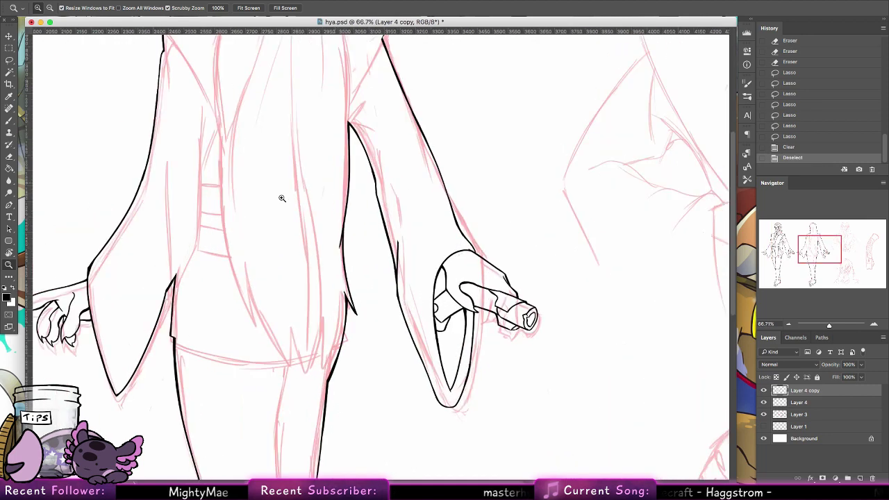
pyautogui.click(13, 158)
pyautogui.moveTo(340, 220); pyautogui.dragTo(336, 263)
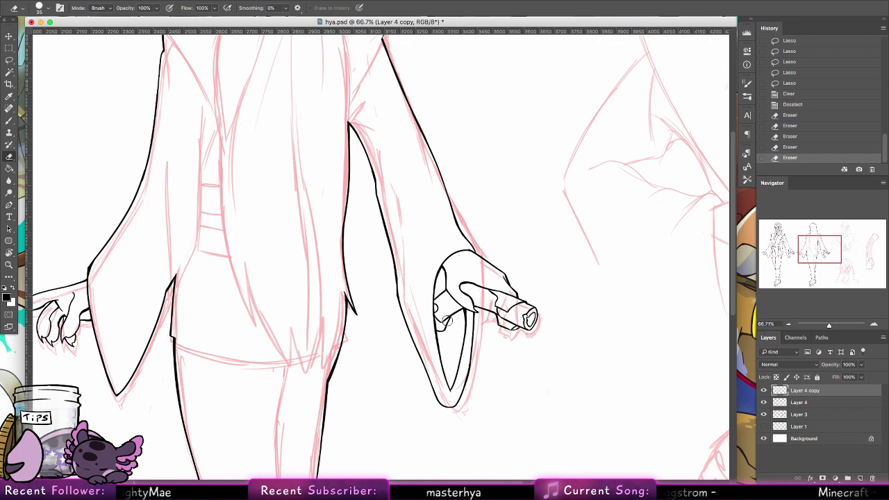
pyautogui.moveTo(451, 389)
pyautogui.mouseDown()
pyautogui.moveTo(445, 252)
pyautogui.moveTo(434, 351)
pyautogui.moveTo(445, 249)
pyautogui.moveTo(456, 382)
pyautogui.moveTo(465, 303)
pyautogui.moveTo(456, 356)
pyautogui.moveTo(443, 309)
pyautogui.moveTo(456, 316)
pyautogui.moveTo(452, 324)
pyautogui.moveTo(480, 275)
pyautogui.mouseUp()
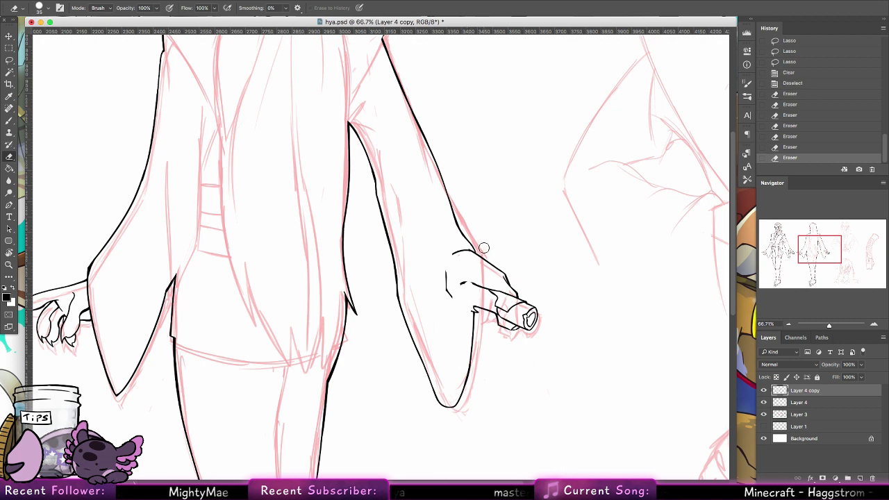
pyautogui.moveTo(483, 248)
pyautogui.mouseDown()
pyautogui.moveTo(453, 254)
pyautogui.moveTo(450, 297)
pyautogui.moveTo(474, 262)
pyautogui.moveTo(478, 285)
pyautogui.moveTo(516, 303)
pyautogui.mouseUp()
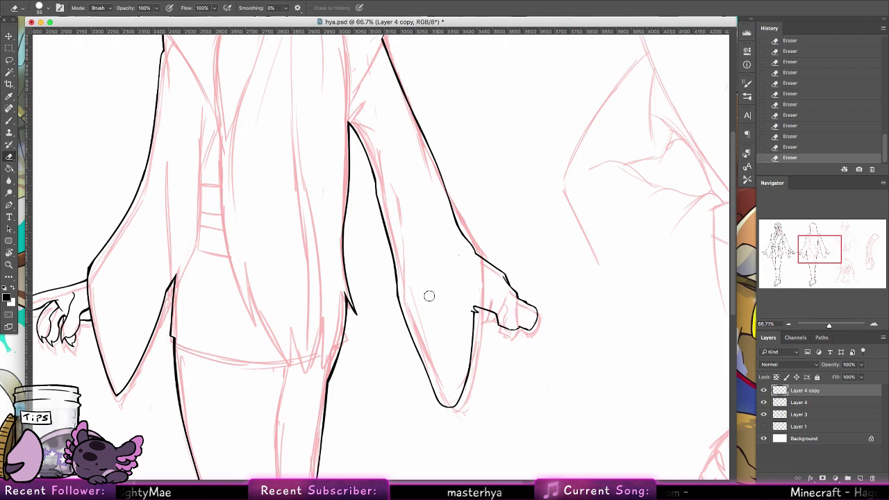
pyautogui.moveTo(400, 296)
pyautogui.mouseDown()
pyautogui.moveTo(452, 347)
pyautogui.moveTo(385, 345)
pyautogui.moveTo(426, 266)
pyautogui.moveTo(421, 393)
pyautogui.moveTo(437, 442)
pyautogui.mouseUp()
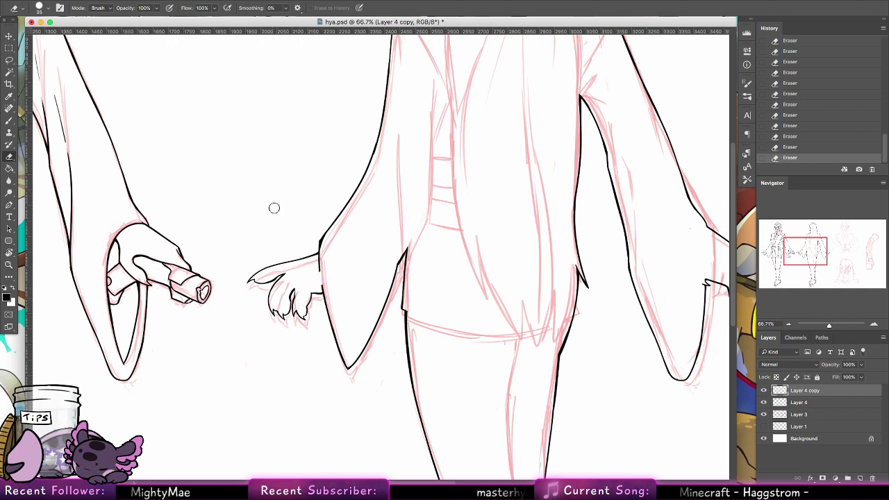
# Step: Ink the back view's sleeve edge and the left shoulder fold line
pyautogui.press('b')
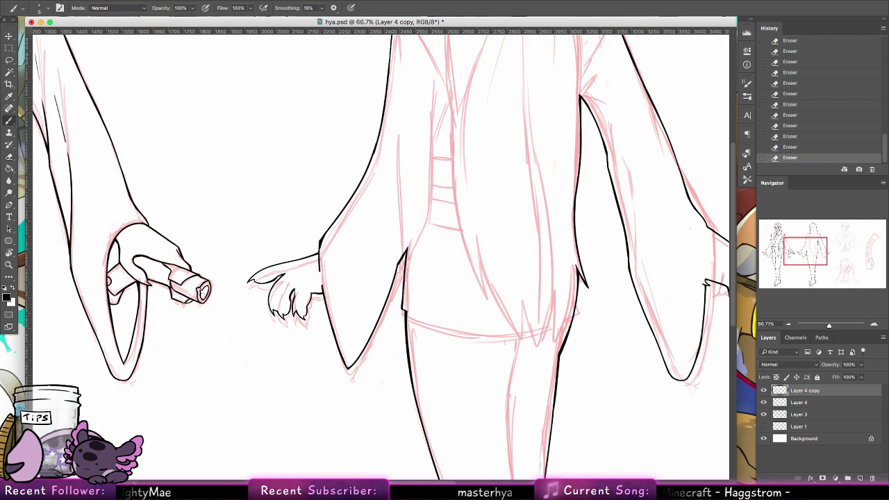
pyautogui.moveTo(319, 248); pyautogui.dragTo(321, 286)
pyautogui.moveTo(320, 253); pyautogui.dragTo(323, 284)
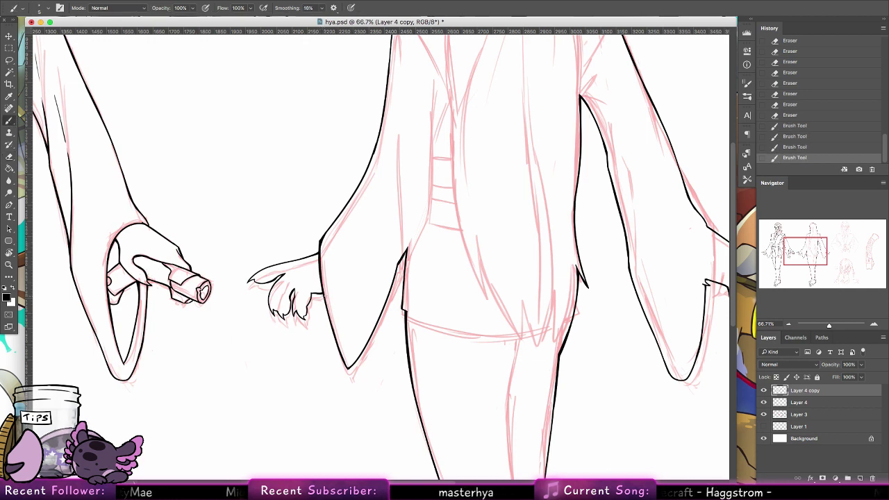
pyautogui.moveTo(513, 207)
pyautogui.mouseDown()
pyautogui.moveTo(327, 340)
pyautogui.moveTo(317, 308)
pyautogui.moveTo(327, 333)
pyautogui.moveTo(373, 298)
pyautogui.mouseUp()
pyautogui.press('z')
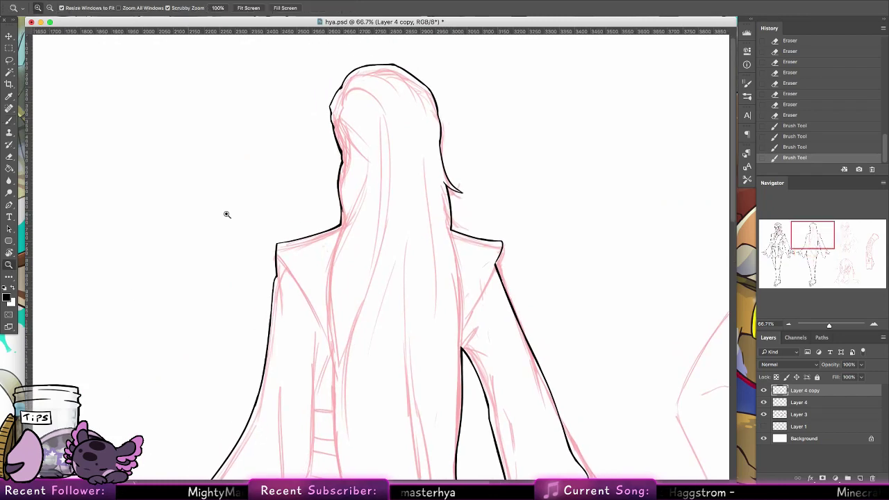
pyautogui.click(355, 283)
pyautogui.press('b')
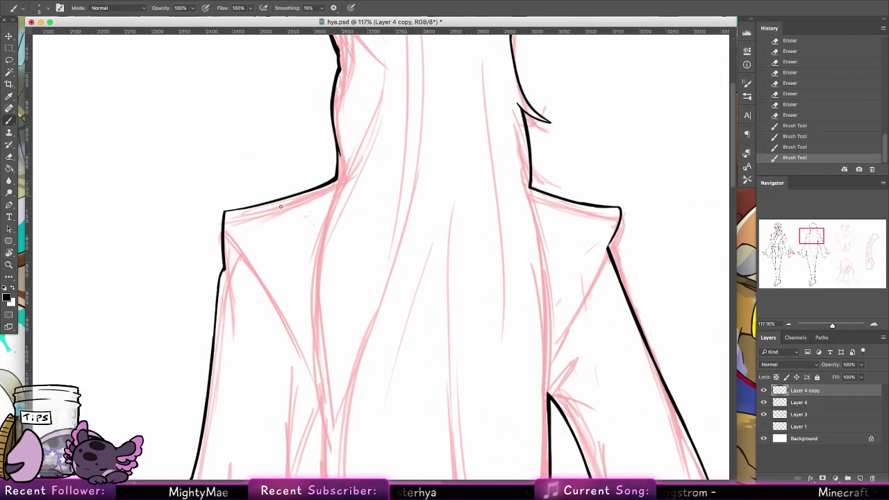
pyautogui.moveTo(229, 265)
pyautogui.mouseDown()
pyautogui.moveTo(218, 285)
pyautogui.moveTo(231, 237)
pyautogui.moveTo(257, 278)
pyautogui.mouseUp()
pyautogui.moveTo(228, 232); pyautogui.dragTo(275, 304)
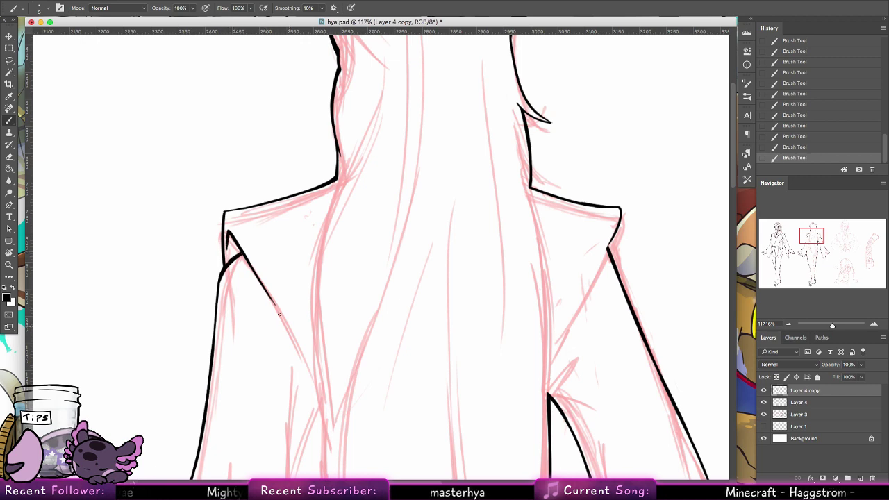
pyautogui.moveTo(279, 314); pyautogui.dragTo(305, 361)
pyautogui.hotkey('ctrl', 'z')
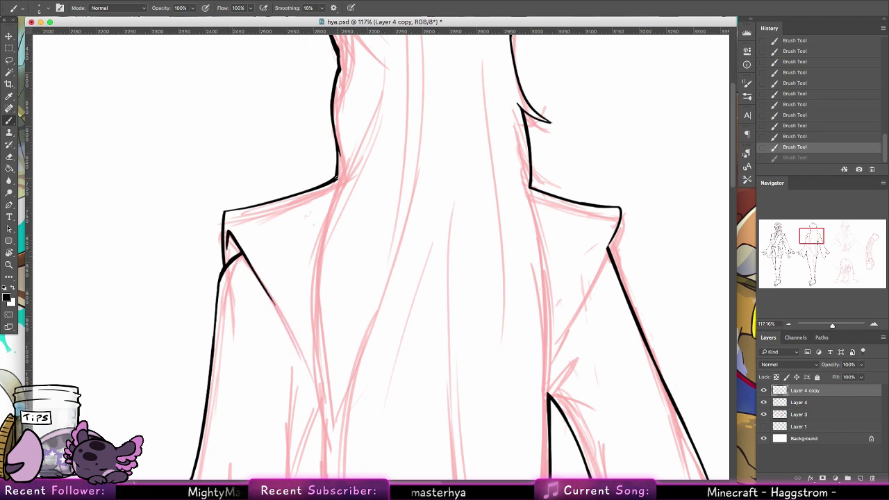
# Step: Ink the hair's left edge from the neck down the back toward the waist
pyautogui.moveTo(337, 178); pyautogui.dragTo(372, 127)
pyautogui.hotkey('ctrl', 'z')
pyautogui.moveTo(335, 182); pyautogui.dragTo(373, 120)
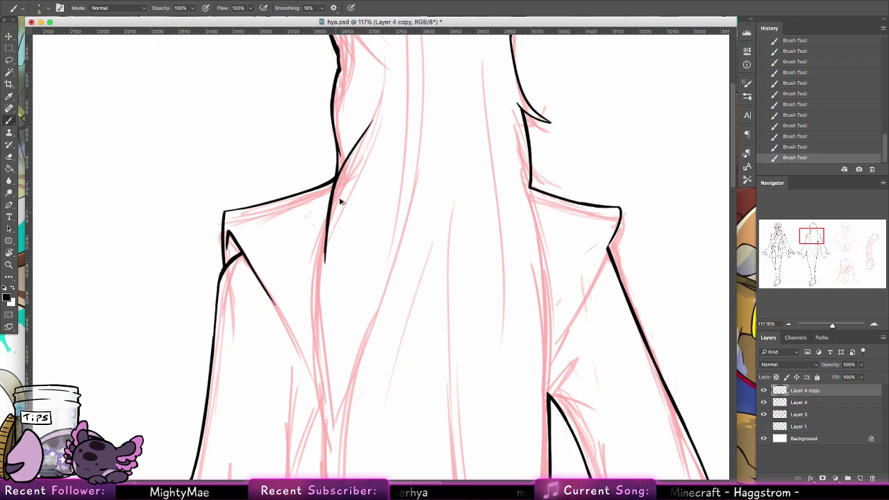
pyautogui.hotkey('ctrl', 'z')
pyautogui.moveTo(333, 188); pyautogui.dragTo(319, 262)
pyautogui.moveTo(327, 226); pyautogui.dragTo(315, 338)
pyautogui.hotkey('ctrl', 'z')
pyautogui.moveTo(318, 266); pyautogui.dragTo(320, 389)
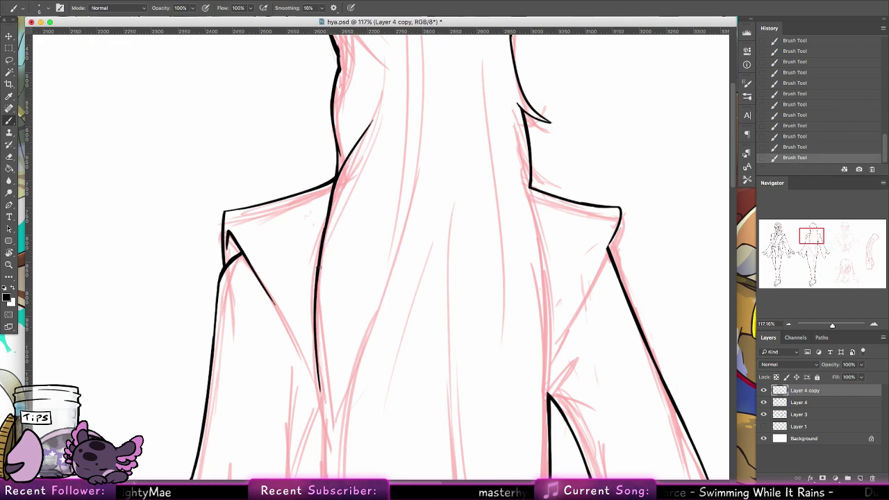
pyautogui.moveTo(318, 290); pyautogui.dragTo(319, 396)
pyautogui.hotkey('ctrl', 'z')
pyautogui.moveTo(316, 340); pyautogui.dragTo(323, 416)
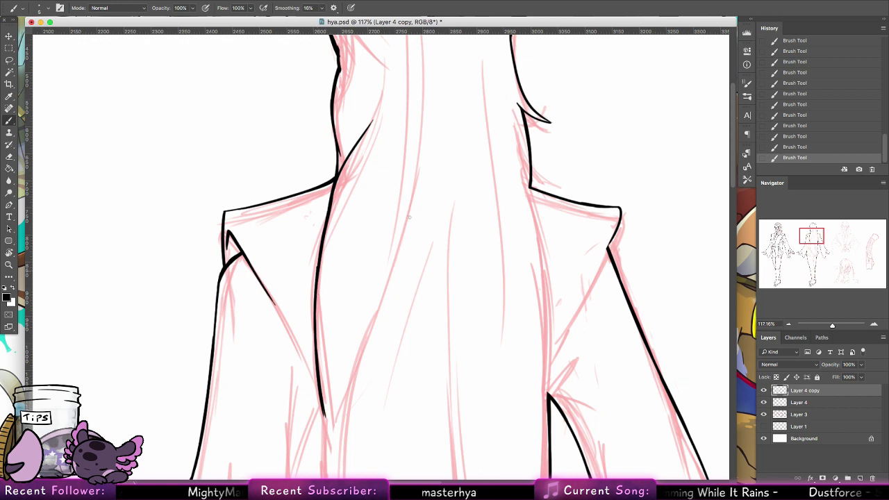
pyautogui.moveTo(408, 217); pyautogui.dragTo(293, 384)
# Step: Draw strand lines on the crown and left outline of the back-view hair, redoing rough strokes
pyautogui.moveTo(298, 315); pyautogui.dragTo(312, 381)
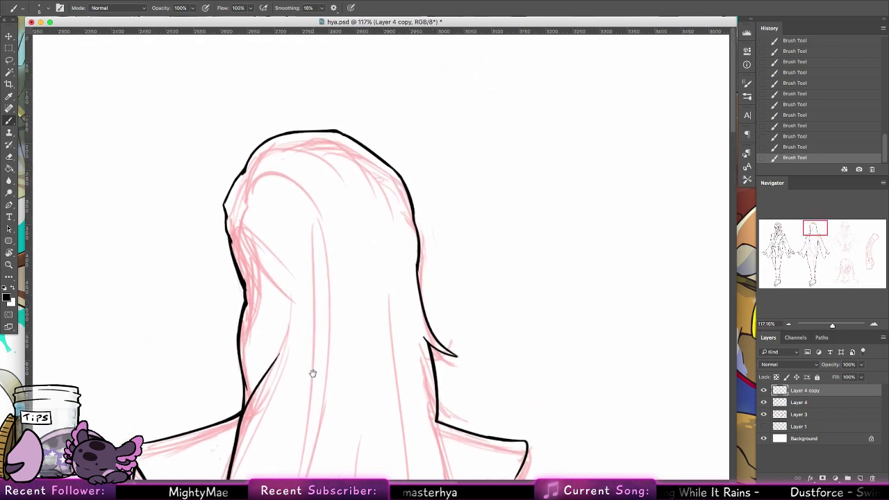
pyautogui.moveTo(243, 276)
pyautogui.mouseDown()
pyautogui.moveTo(262, 300)
pyautogui.moveTo(254, 295)
pyautogui.mouseUp()
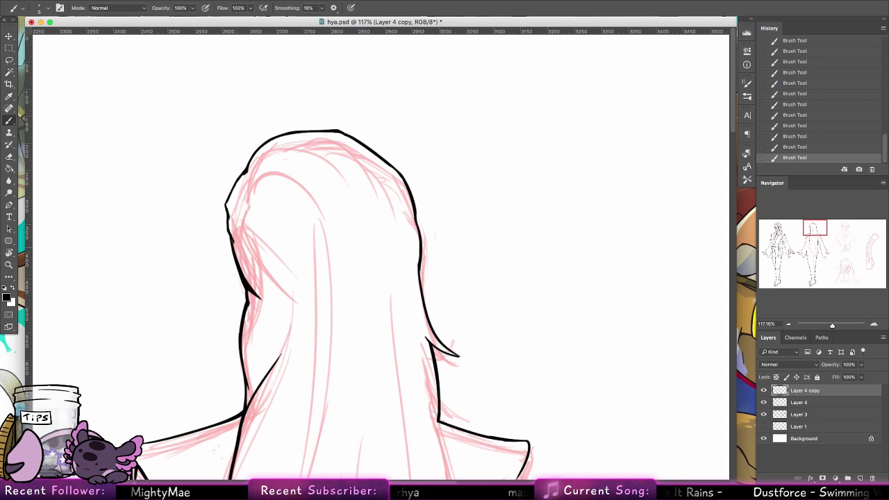
pyautogui.press('super+z')
pyautogui.moveTo(235, 240)
pyautogui.mouseDown()
pyautogui.moveTo(255, 269)
pyautogui.moveTo(232, 220)
pyautogui.moveTo(260, 250)
pyautogui.mouseUp()
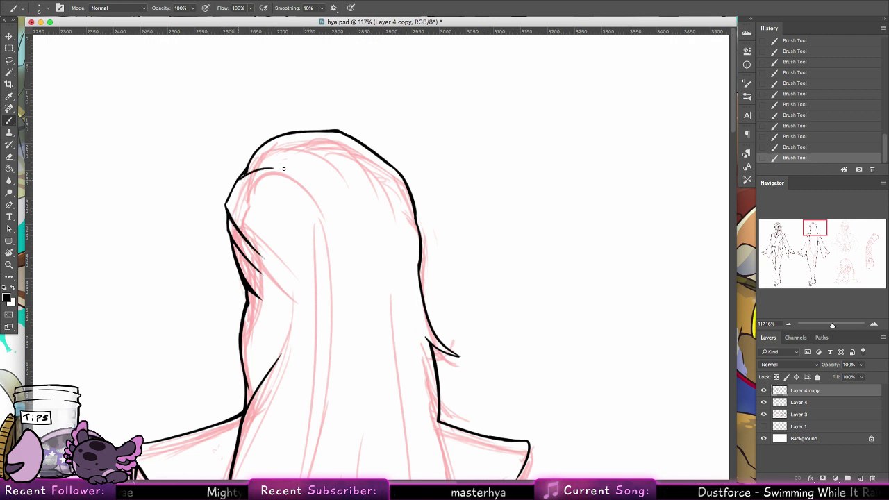
pyautogui.hotkey('ctrl', 'z')
pyautogui.moveTo(241, 178)
pyautogui.mouseDown()
pyautogui.moveTo(281, 168)
pyautogui.moveTo(280, 179)
pyautogui.mouseUp()
pyautogui.hotkey('ctrl', 'z')
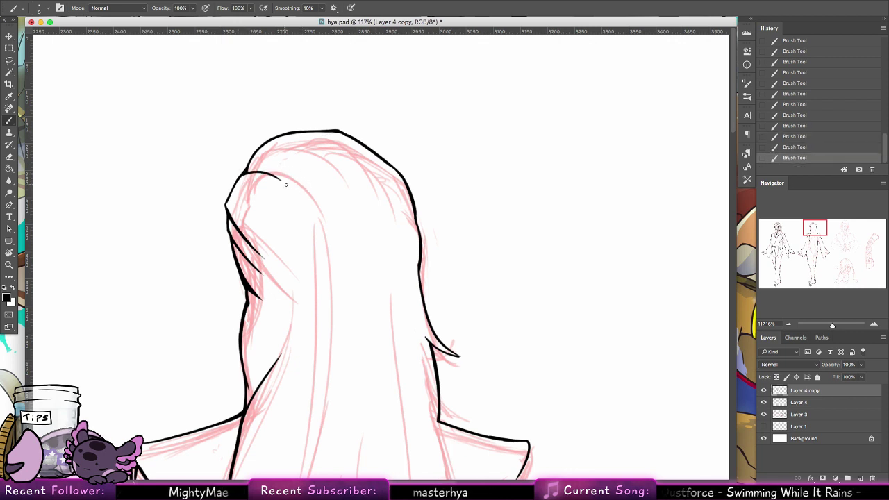
pyautogui.moveTo(285, 185); pyautogui.dragTo(312, 215)
pyautogui.moveTo(305, 135)
pyautogui.mouseDown()
pyautogui.moveTo(352, 174)
pyautogui.moveTo(359, 209)
pyautogui.moveTo(360, 201)
pyautogui.mouseUp()
pyautogui.press('cmd+z')
pyautogui.press('cmd+z')
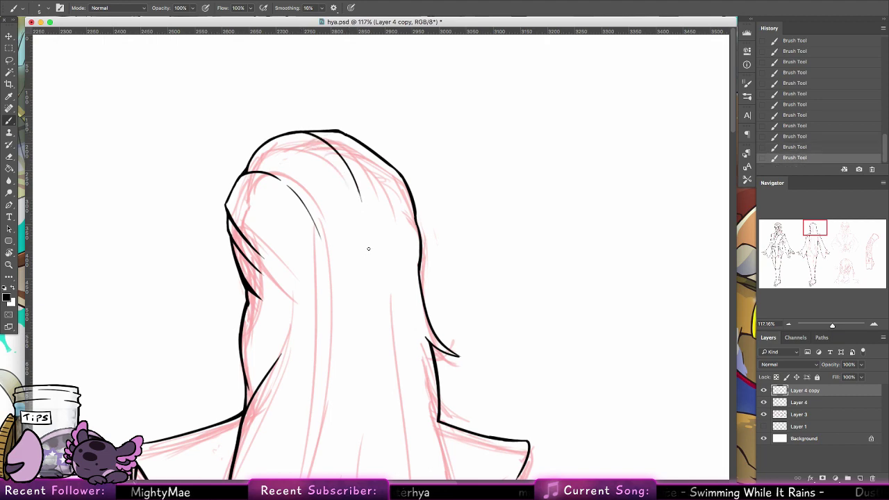
pyautogui.moveTo(345, 135); pyautogui.dragTo(386, 187)
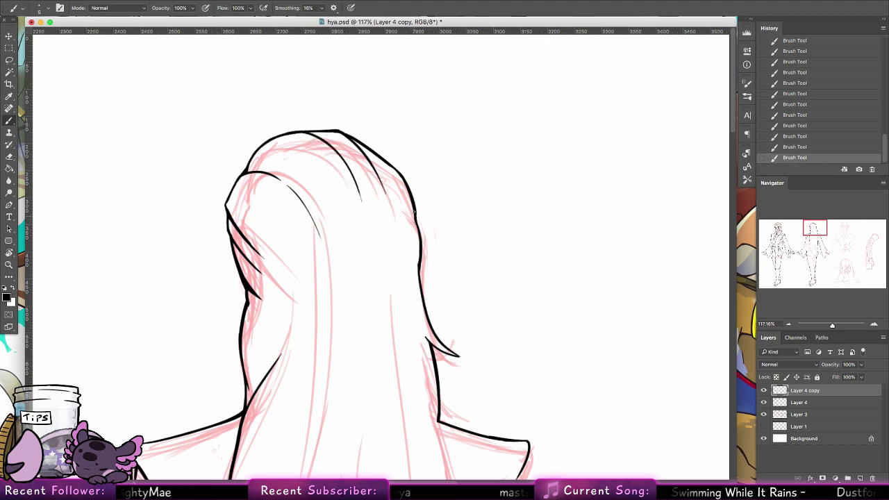
pyautogui.press('cmd+z')
# Step: Continue the hair lines down the back, joining two lines with a short stroke
pyautogui.moveTo(415, 371); pyautogui.dragTo(399, 301)
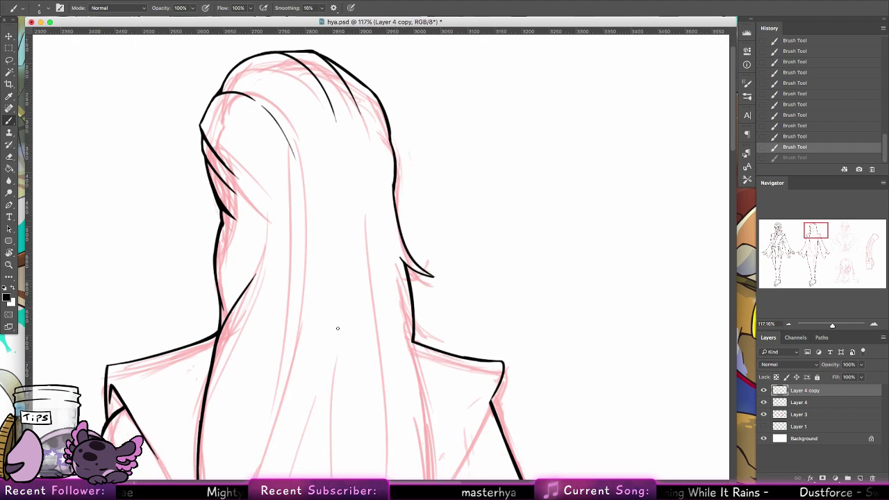
pyautogui.moveTo(278, 319); pyautogui.dragTo(319, 222)
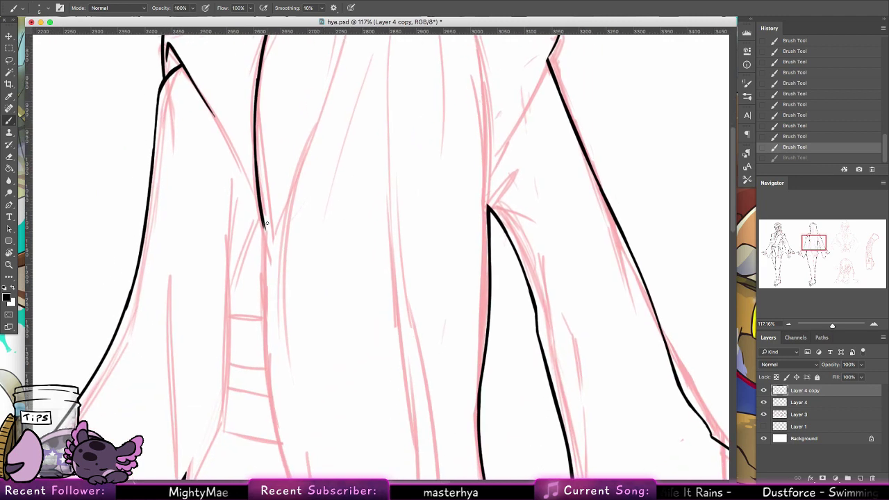
pyautogui.moveTo(262, 219); pyautogui.dragTo(278, 288)
pyautogui.press('super+z')
pyautogui.moveTo(308, 117)
pyautogui.mouseDown()
pyautogui.moveTo(255, 377)
pyautogui.moveTo(281, 217)
pyautogui.moveTo(320, 82)
pyautogui.mouseUp()
pyautogui.press('super+z')
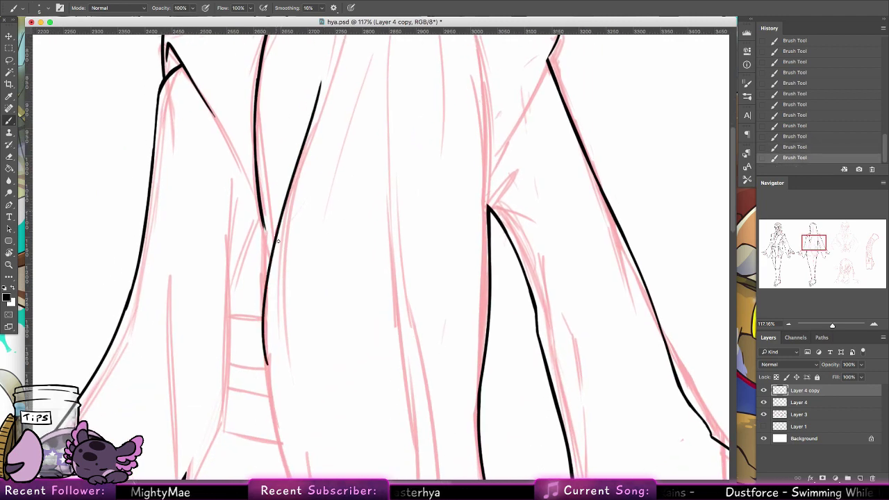
pyautogui.moveTo(264, 228); pyautogui.dragTo(270, 251)
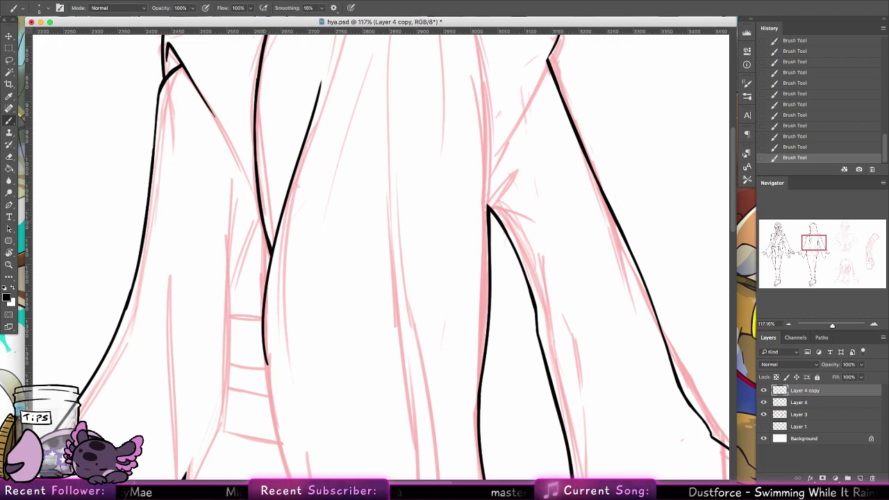
# Step: Ink long vertical strand lines down the back-view hair
pyautogui.scroll(10, 297, 185)
pyautogui.hscroll(4, 297, 186)
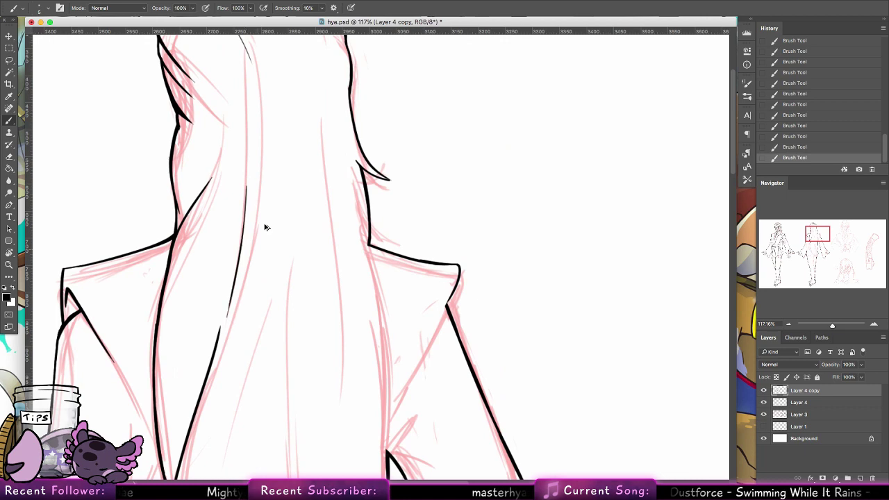
pyautogui.hotkey('ctrl', 'z')
pyautogui.moveTo(248, 147); pyautogui.dragTo(231, 290)
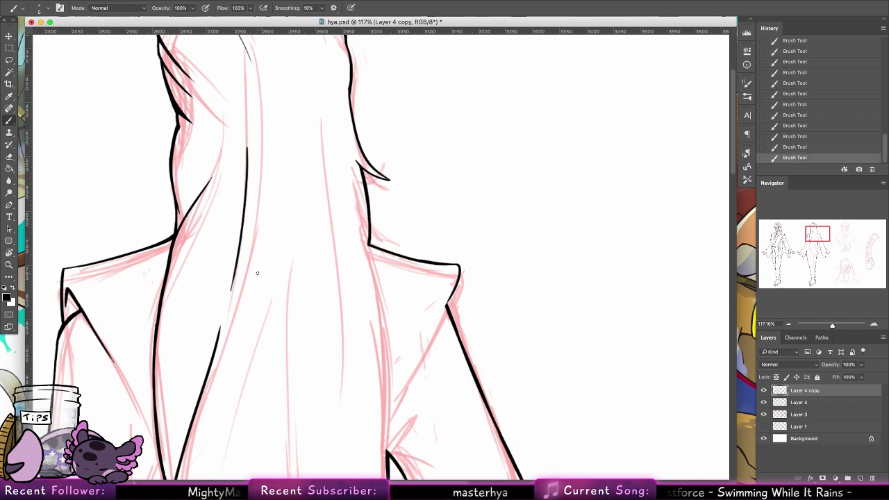
pyautogui.scroll(5, 365, 184)
pyautogui.hscroll(2, 365, 184)
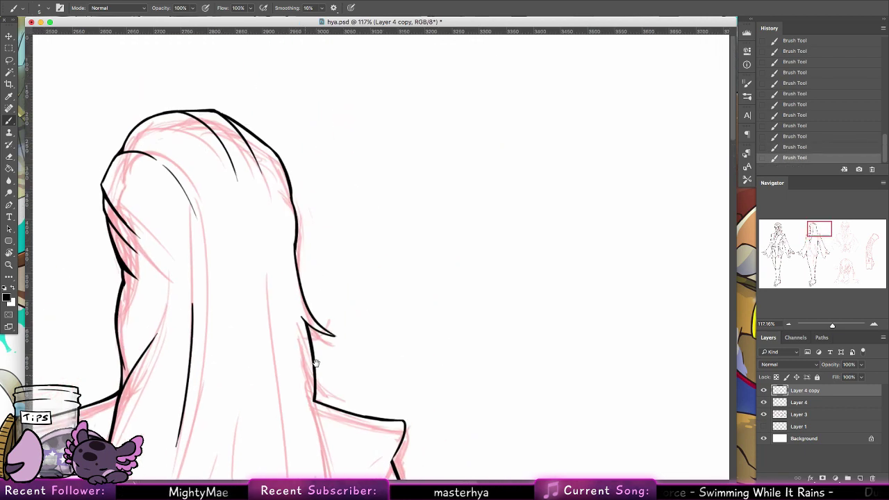
pyautogui.moveTo(230, 219); pyautogui.dragTo(239, 400)
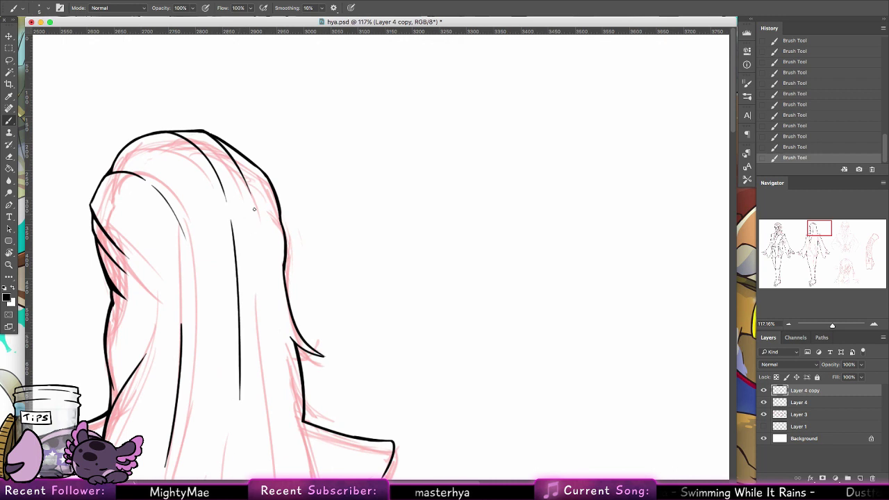
pyautogui.moveTo(254, 224); pyautogui.dragTo(241, 343)
pyautogui.hotkey('ctrl', 'z')
pyautogui.moveTo(257, 220); pyautogui.dragTo(254, 323)
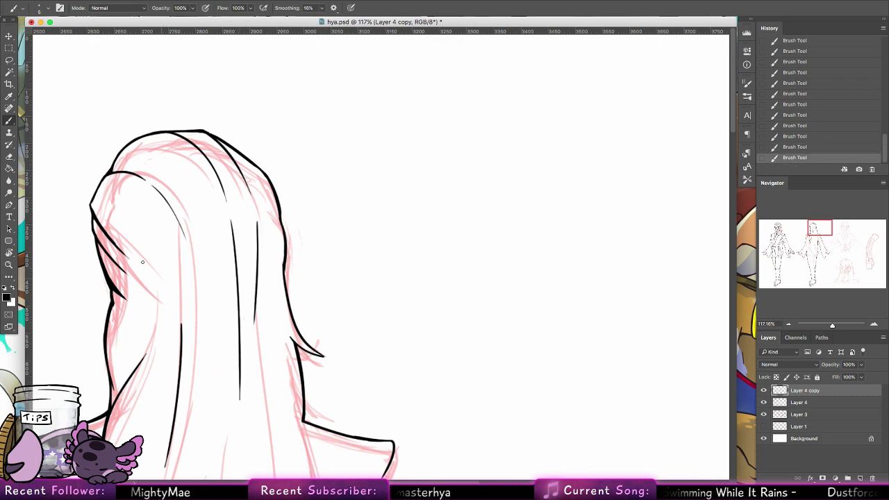
pyautogui.moveTo(132, 264)
pyautogui.mouseDown()
pyautogui.moveTo(173, 364)
pyautogui.moveTo(160, 336)
pyautogui.mouseUp()
pyautogui.hotkey('ctrl', 'z')
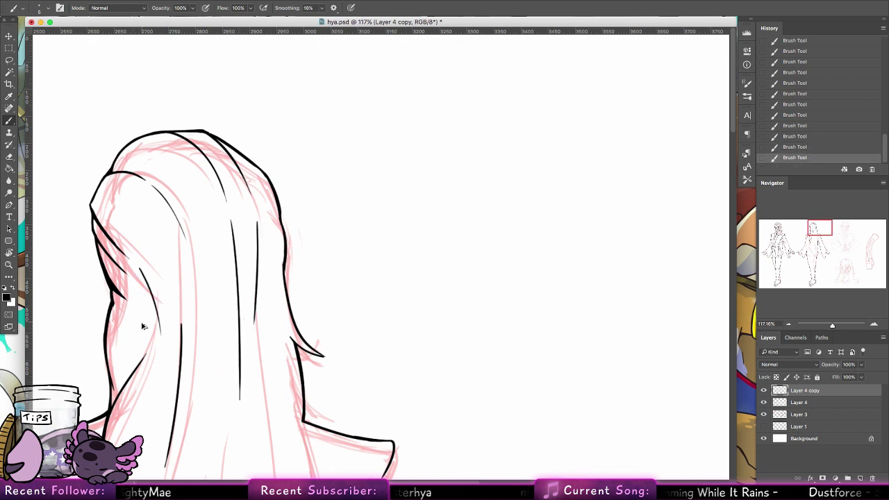
pyautogui.hotkey('ctrl', 'z')
pyautogui.scroll(-8, 270, 250)
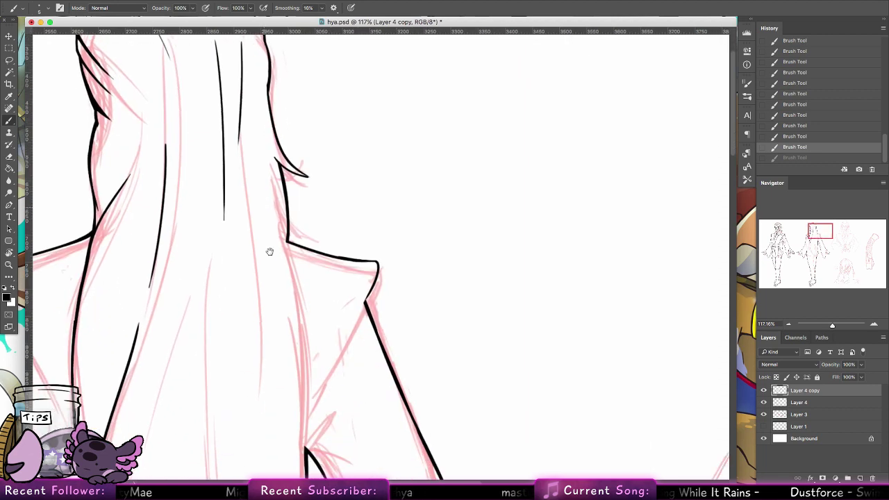
# Step: Ink the hair's outer right edge down toward the robe, retrying until the line sits right
pyautogui.moveTo(277, 149); pyautogui.dragTo(283, 167)
pyautogui.hotkey('ctrl', 'z')
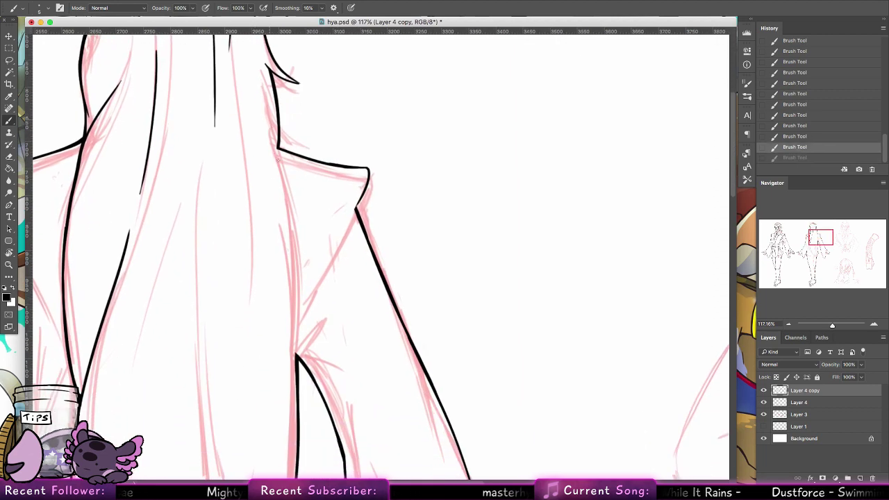
pyautogui.moveTo(268, 113); pyautogui.dragTo(295, 247)
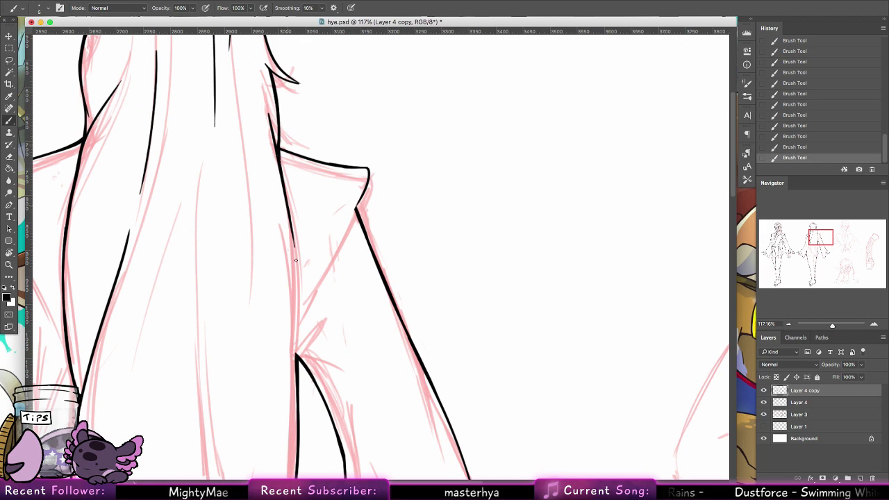
pyautogui.moveTo(292, 218); pyautogui.dragTo(297, 351)
pyautogui.hotkey('ctrl', 'z')
pyautogui.moveTo(292, 223); pyautogui.dragTo(294, 331)
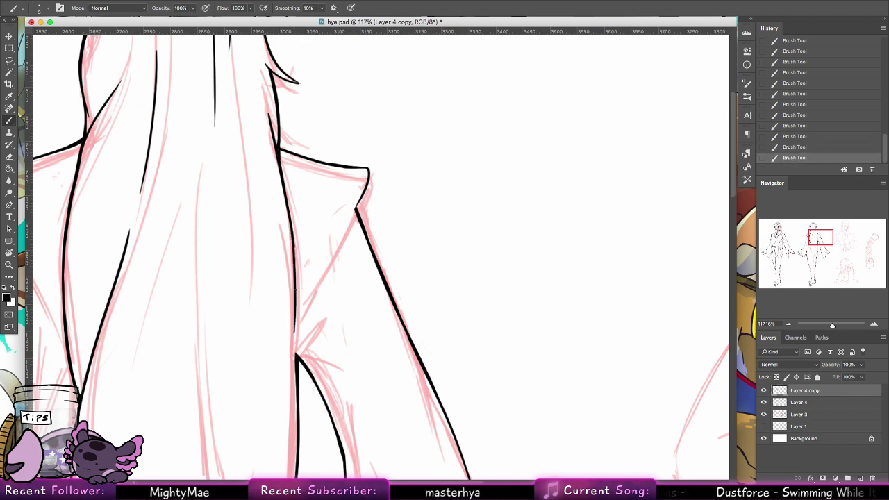
pyautogui.hotkey('ctrl', 'z')
pyautogui.moveTo(291, 212); pyautogui.dragTo(295, 354)
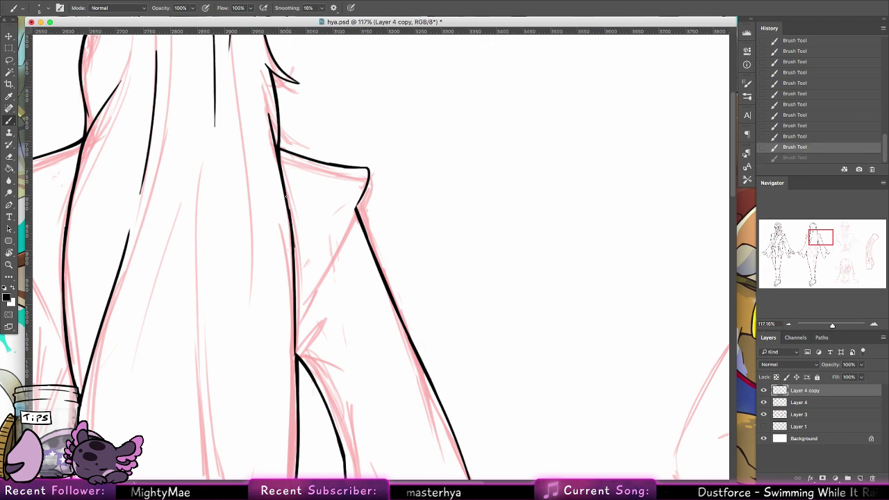
pyautogui.hotkey('ctrl', 'z')
pyautogui.moveTo(292, 201); pyautogui.dragTo(296, 335)
pyautogui.hotkey('ctrl', 'z')
pyautogui.moveTo(290, 198); pyautogui.dragTo(299, 343)
pyautogui.hotkey('ctrl', 'z')
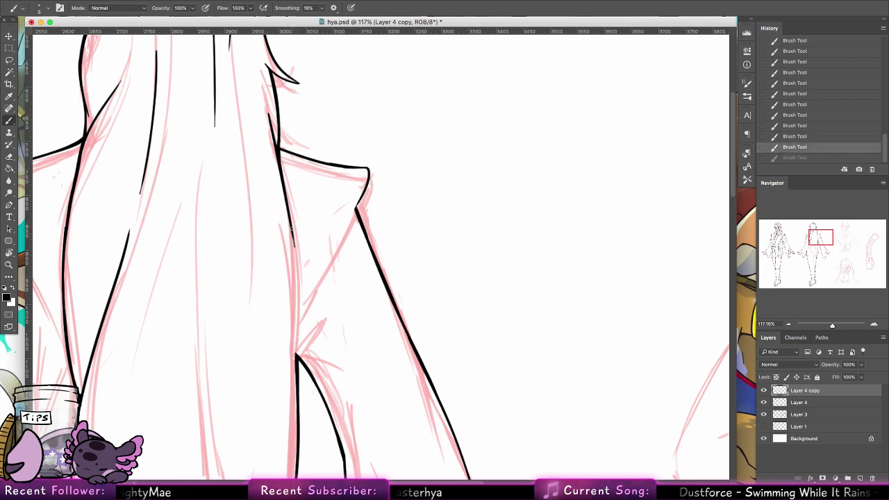
pyautogui.moveTo(292, 225); pyautogui.dragTo(294, 351)
pyautogui.hotkey('ctrl', 'z')
pyautogui.moveTo(292, 225); pyautogui.dragTo(298, 364)
pyautogui.hotkey('ctrl', 'z')
pyautogui.hotkey('ctrl', 'z')
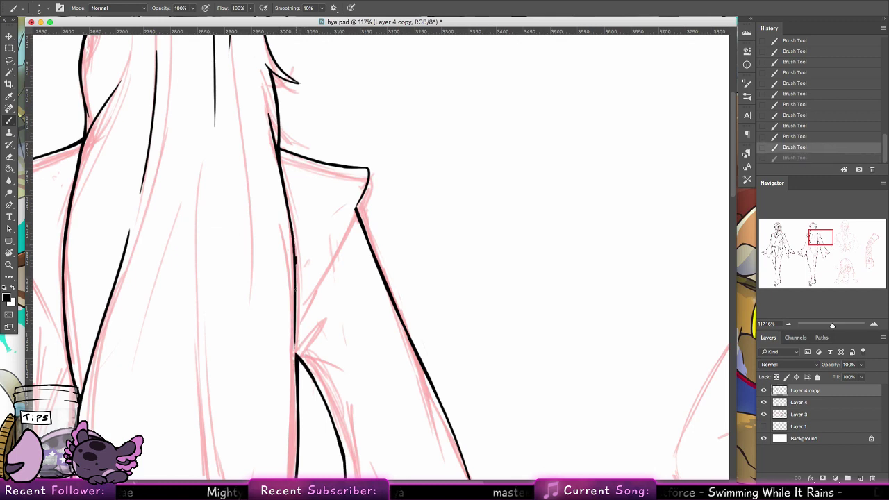
pyautogui.moveTo(295, 264); pyautogui.dragTo(297, 365)
pyautogui.hotkey('ctrl', 'z')
pyautogui.moveTo(294, 323); pyautogui.dragTo(297, 374)
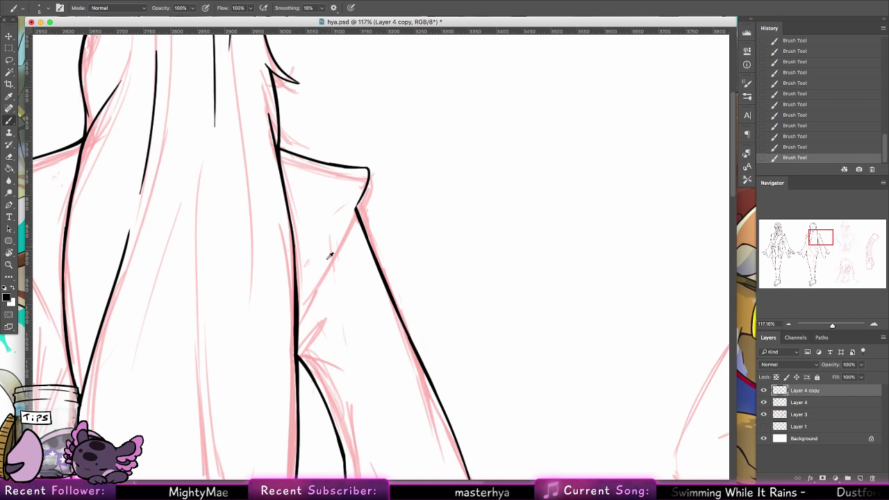
# Step: Ink the robe's diagonal shoulder edge and a short fold line below it
pyautogui.moveTo(357, 207)
pyautogui.mouseDown()
pyautogui.moveTo(298, 314)
pyautogui.moveTo(326, 264)
pyautogui.mouseUp()
pyautogui.moveTo(297, 317); pyautogui.dragTo(329, 264)
pyautogui.moveTo(356, 211)
pyautogui.mouseDown()
pyautogui.moveTo(307, 309)
pyautogui.moveTo(337, 247)
pyautogui.mouseUp()
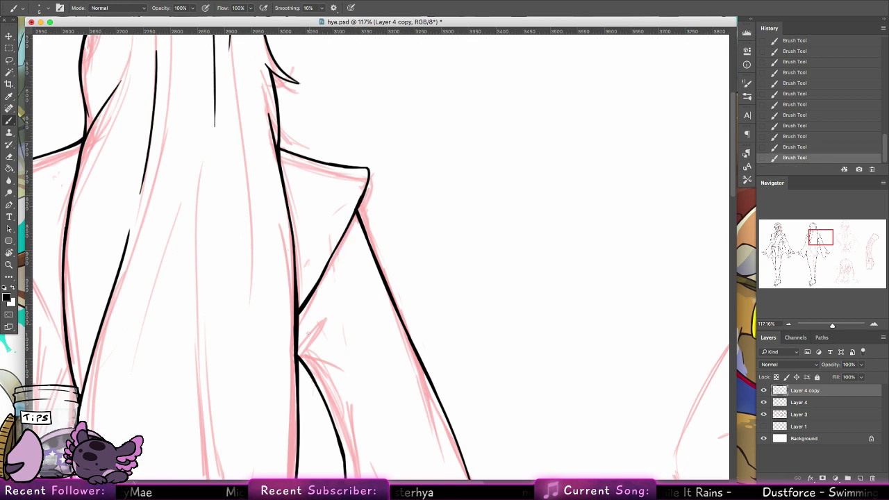
pyautogui.moveTo(299, 351); pyautogui.dragTo(324, 321)
pyautogui.moveTo(299, 355); pyautogui.dragTo(332, 364)
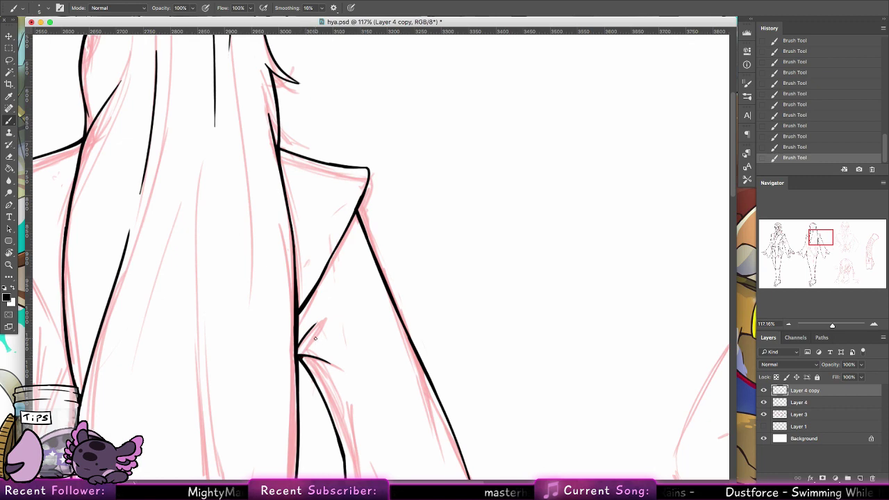
pyautogui.moveTo(324, 367)
pyautogui.mouseDown()
pyautogui.moveTo(335, 313)
pyautogui.moveTo(373, 309)
pyautogui.mouseUp()
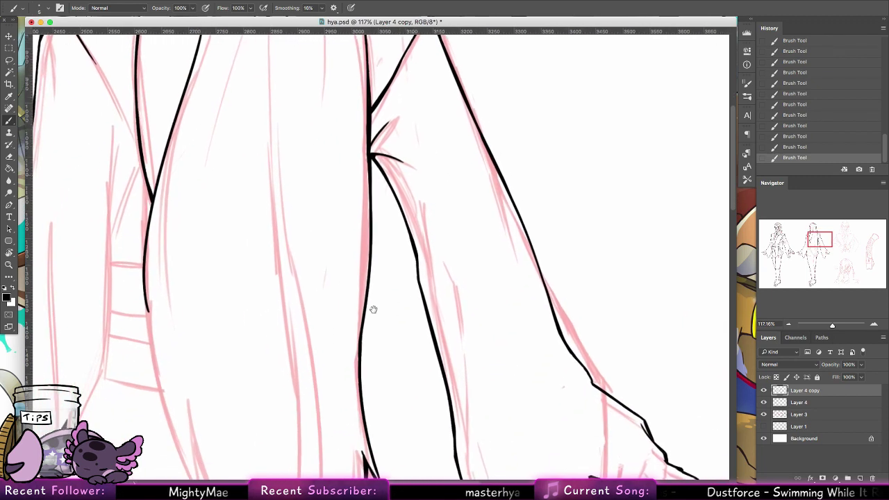
# Step: Ink a long hair strand down to its tip at the hanging hair ends, redoing stray strokes
pyautogui.scroll(-10, 373, 309)
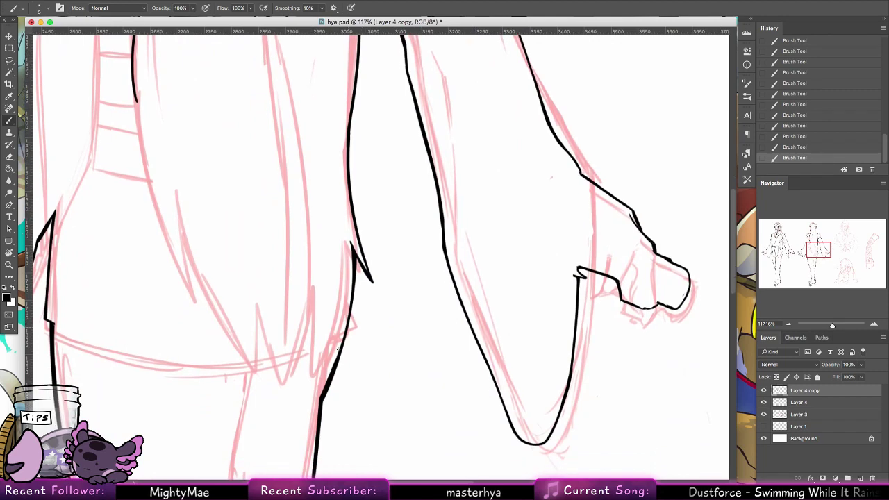
pyautogui.press('super+z')
pyautogui.moveTo(366, 338)
pyautogui.mouseDown()
pyautogui.moveTo(416, 289)
pyautogui.moveTo(401, 361)
pyautogui.mouseUp()
pyautogui.moveTo(164, 103); pyautogui.dragTo(222, 305)
pyautogui.press('super+z')
pyautogui.moveTo(179, 201); pyautogui.dragTo(221, 306)
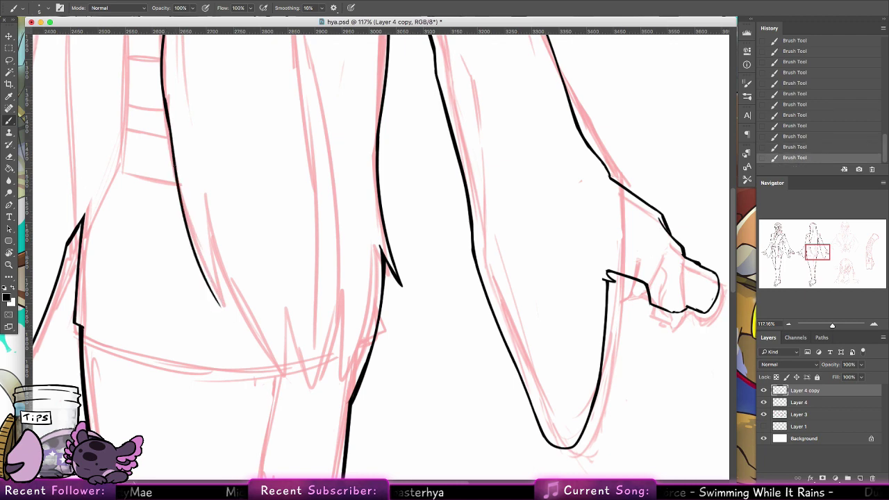
pyautogui.moveTo(168, 120)
pyautogui.mouseDown()
pyautogui.moveTo(218, 308)
pyautogui.moveTo(205, 275)
pyautogui.mouseUp()
pyautogui.press('super+z')
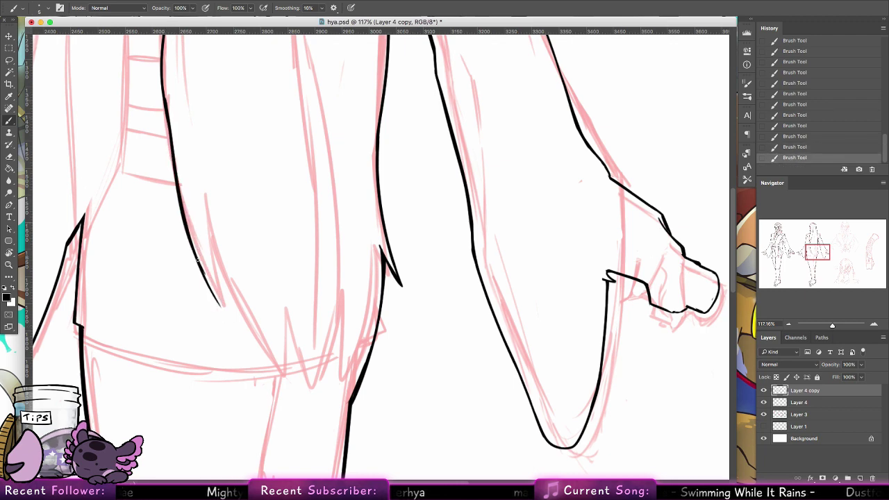
pyautogui.moveTo(189, 228); pyautogui.dragTo(222, 306)
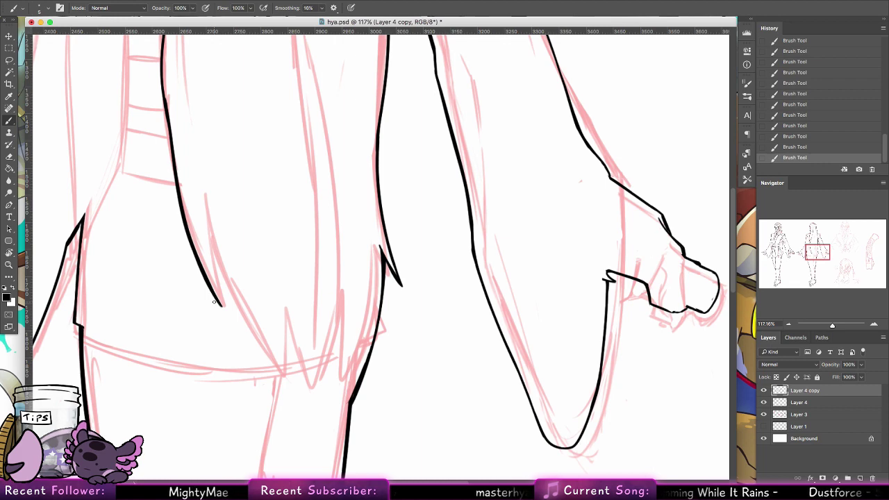
# Step: Form a pointed spike at the strand end and thicken it, discarding overshooting lower-line strokes
pyautogui.moveTo(222, 306); pyautogui.dragTo(207, 198)
pyautogui.press('super+z')
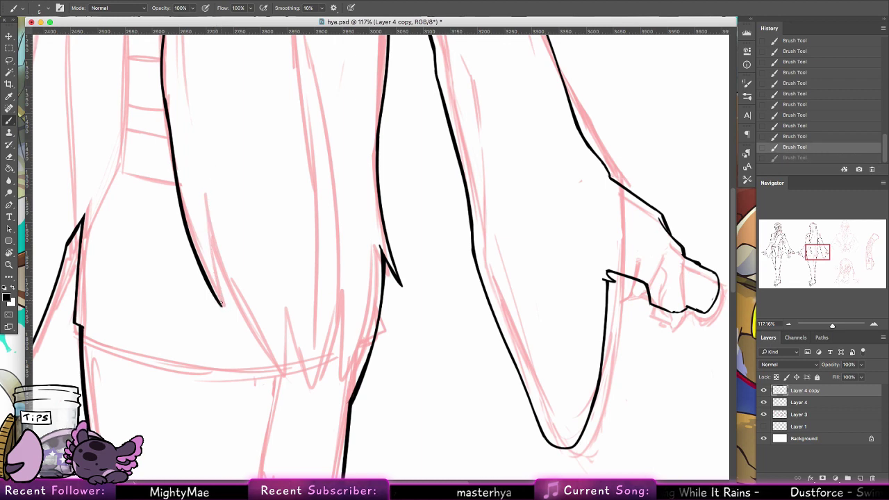
pyautogui.moveTo(221, 306)
pyautogui.mouseDown()
pyautogui.moveTo(207, 233)
pyautogui.moveTo(286, 399)
pyautogui.mouseUp()
pyautogui.press('super+z')
pyautogui.moveTo(203, 206); pyautogui.dragTo(285, 410)
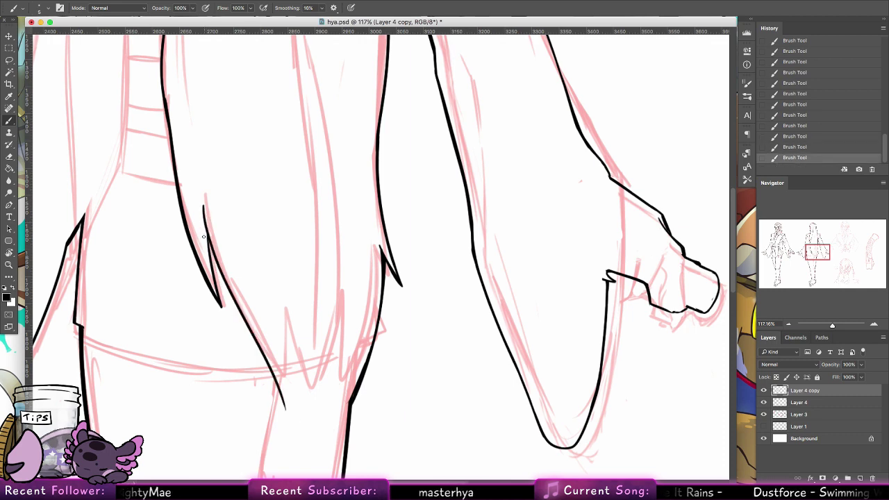
pyautogui.moveTo(203, 228); pyautogui.dragTo(221, 297)
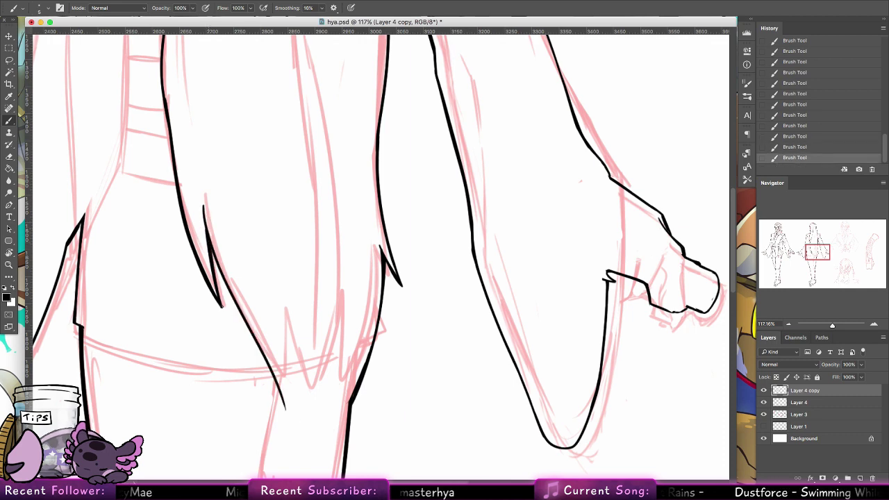
pyautogui.moveTo(287, 401); pyautogui.dragTo(281, 279)
pyautogui.press('super+z')
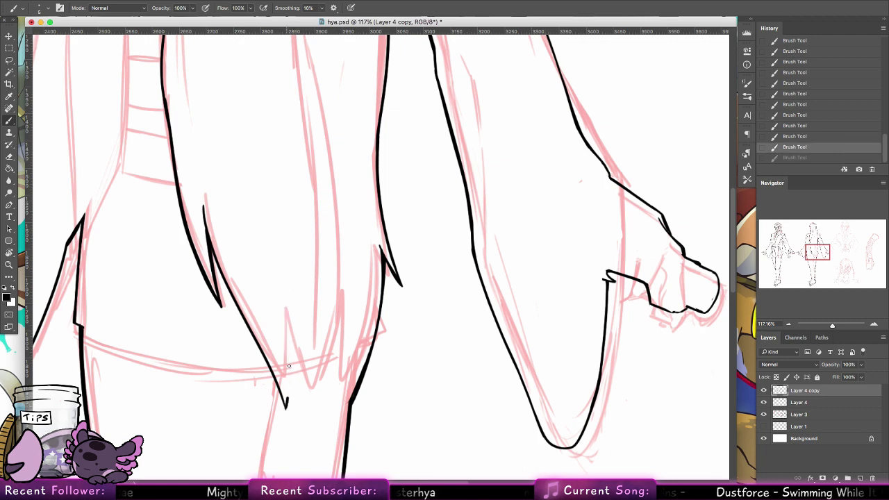
pyautogui.moveTo(284, 410); pyautogui.dragTo(280, 269)
pyautogui.press('super+z')
# Step: Ink a new strand line and V-shaped spikes rising from the hair ends
pyautogui.moveTo(284, 408); pyautogui.dragTo(282, 216)
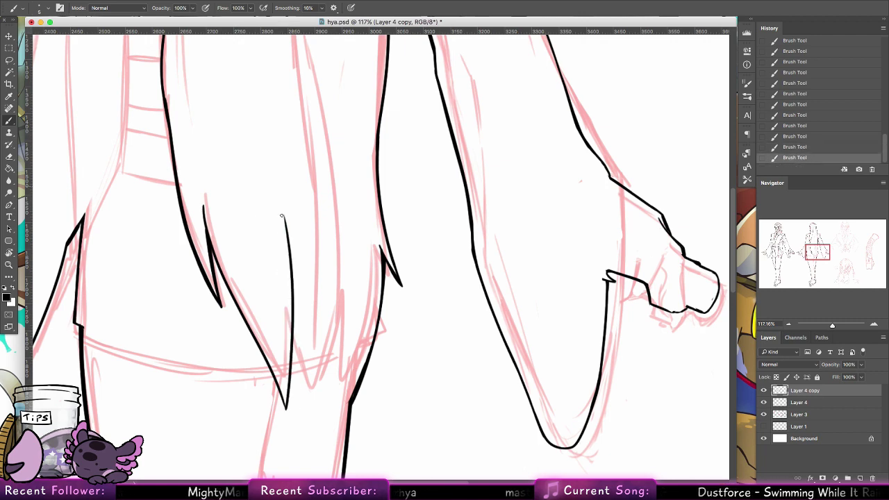
pyautogui.moveTo(292, 340)
pyautogui.mouseDown()
pyautogui.moveTo(295, 366)
pyautogui.moveTo(310, 294)
pyautogui.mouseUp()
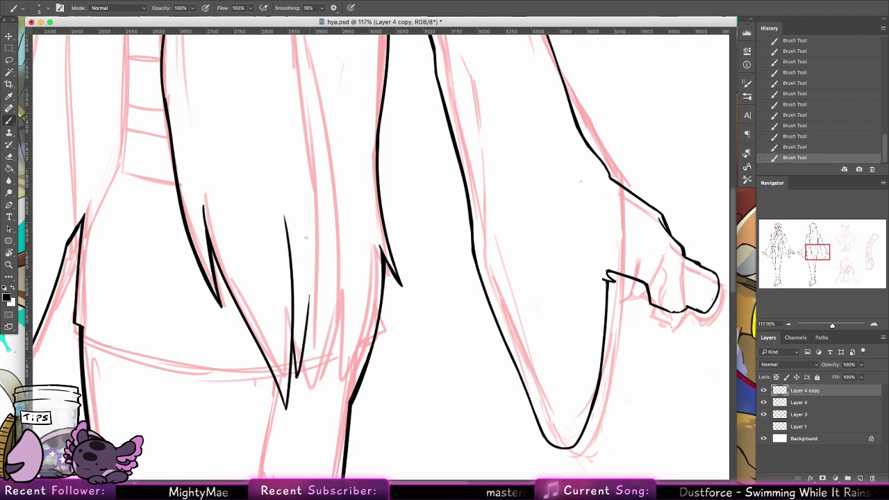
pyautogui.moveTo(306, 340); pyautogui.dragTo(306, 396)
pyautogui.press('super+z')
pyautogui.press('super+z')
pyautogui.press('super+z')
pyautogui.moveTo(306, 336)
pyautogui.mouseDown()
pyautogui.moveTo(303, 397)
pyautogui.moveTo(337, 122)
pyautogui.mouseUp()
pyautogui.press('super+z')
pyautogui.press('super+z')
pyautogui.moveTo(304, 400); pyautogui.dragTo(327, 273)
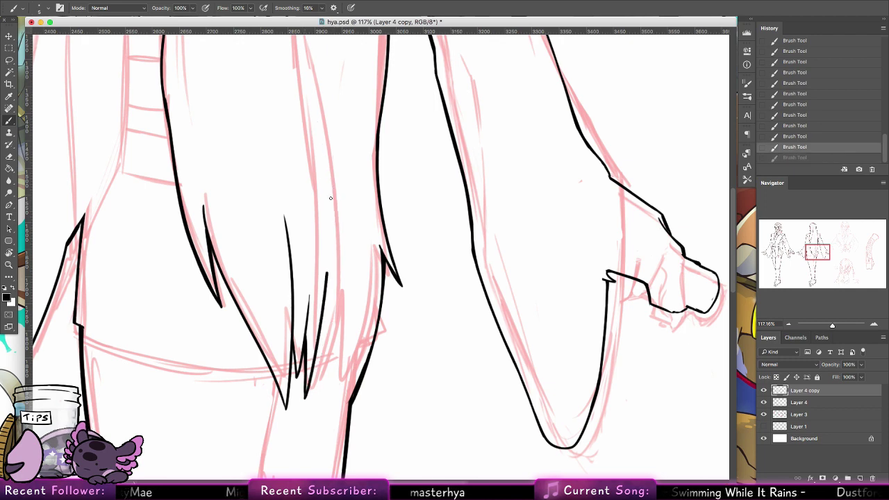
pyautogui.moveTo(331, 198); pyautogui.dragTo(313, 73)
pyautogui.moveTo(318, 373); pyautogui.dragTo(341, 262)
pyautogui.press('super+z')
pyautogui.moveTo(318, 334)
pyautogui.mouseDown()
pyautogui.moveTo(320, 382)
pyautogui.moveTo(347, 206)
pyautogui.mouseUp()
pyautogui.press('super+z')
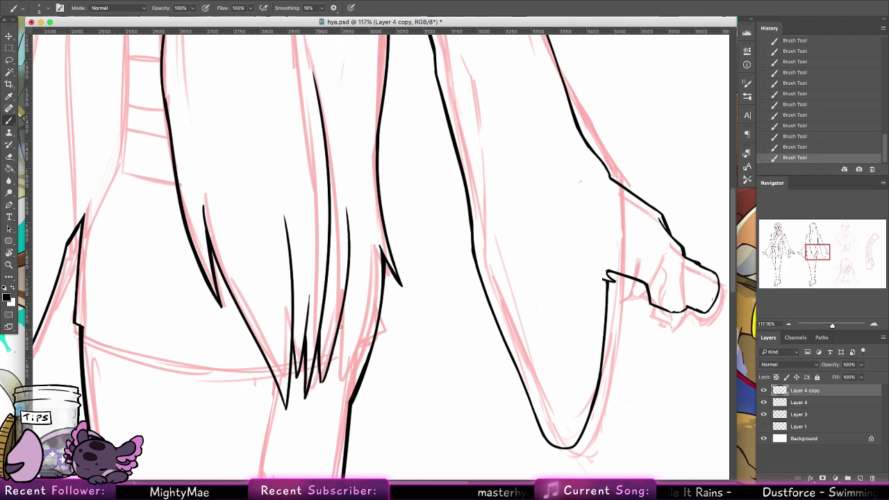
# Step: Add thin strokes inside the rightmost hair spikes and ink the spike tip at the bottom
pyautogui.moveTo(337, 358)
pyautogui.mouseDown()
pyautogui.moveTo(340, 321)
pyautogui.moveTo(347, 325)
pyautogui.moveTo(336, 375)
pyautogui.mouseUp()
pyautogui.press('super+z')
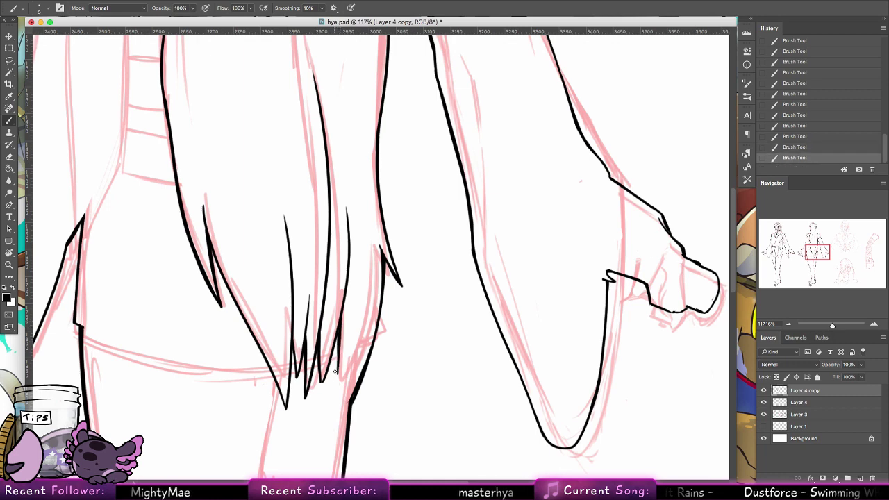
pyautogui.moveTo(340, 313); pyautogui.dragTo(338, 377)
pyautogui.moveTo(340, 347)
pyautogui.mouseDown()
pyautogui.moveTo(336, 398)
pyautogui.moveTo(368, 317)
pyautogui.mouseUp()
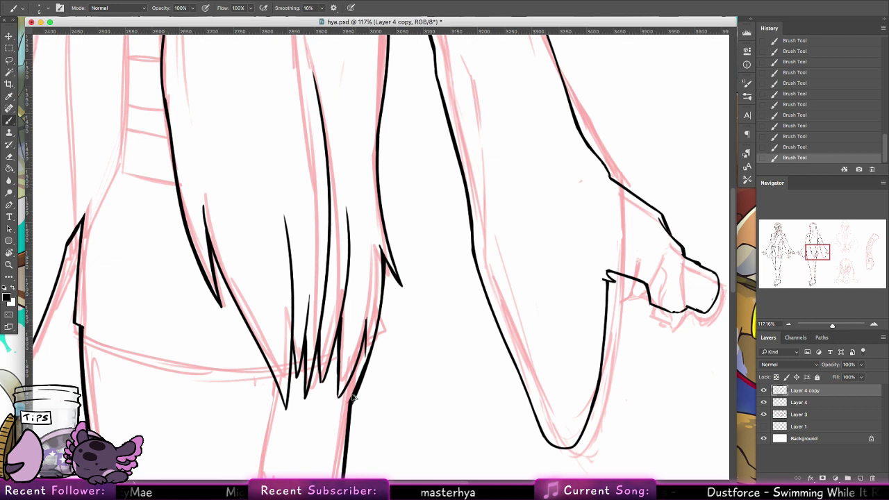
pyautogui.press('super+z')
pyautogui.press('super+z')
pyautogui.press('super+z')
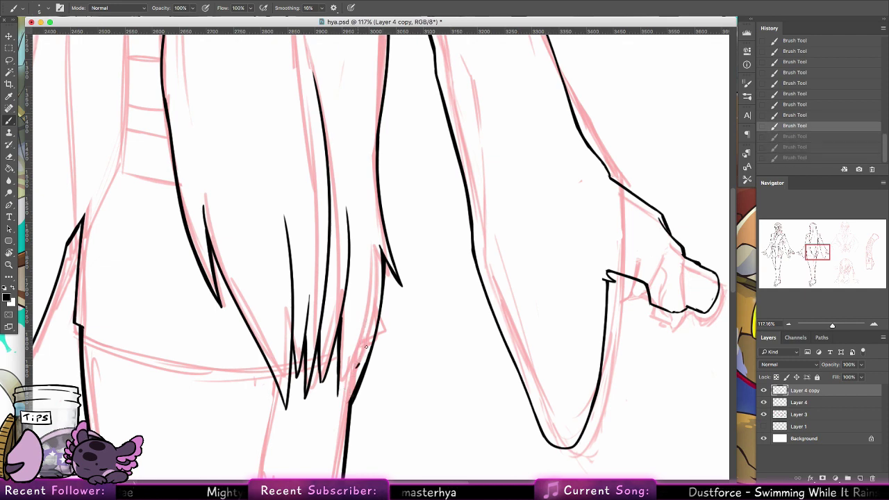
pyautogui.moveTo(358, 365); pyautogui.dragTo(375, 322)
pyautogui.press('super+z')
pyautogui.moveTo(339, 390)
pyautogui.mouseDown()
pyautogui.moveTo(337, 400)
pyautogui.moveTo(358, 336)
pyautogui.moveTo(350, 368)
pyautogui.mouseUp()
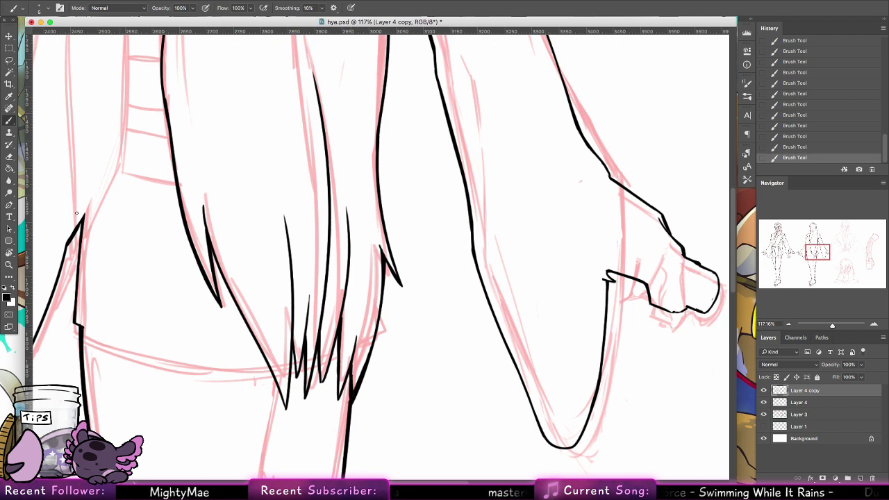
# Step: Erase part of the rightmost spike line, then rethicken it with fresh brush strokes
pyautogui.press('e')
pyautogui.moveTo(354, 369); pyautogui.dragTo(342, 406)
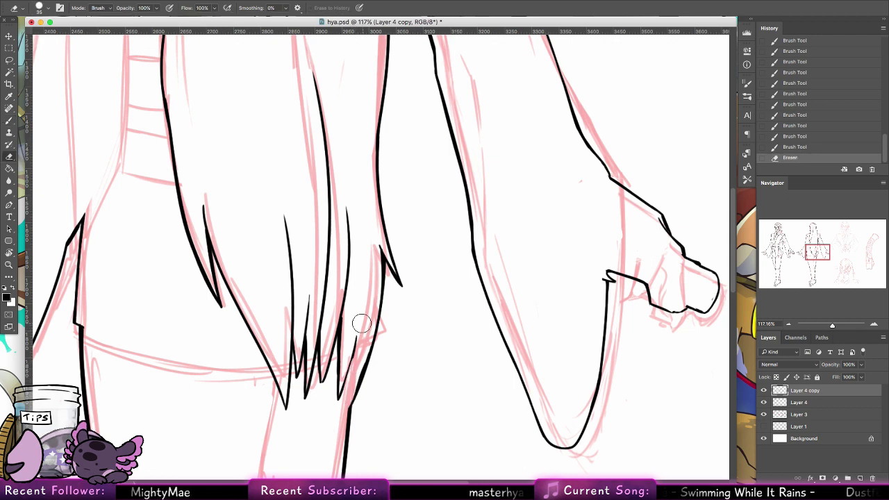
pyautogui.moveTo(361, 322); pyautogui.dragTo(351, 372)
pyautogui.press('b')
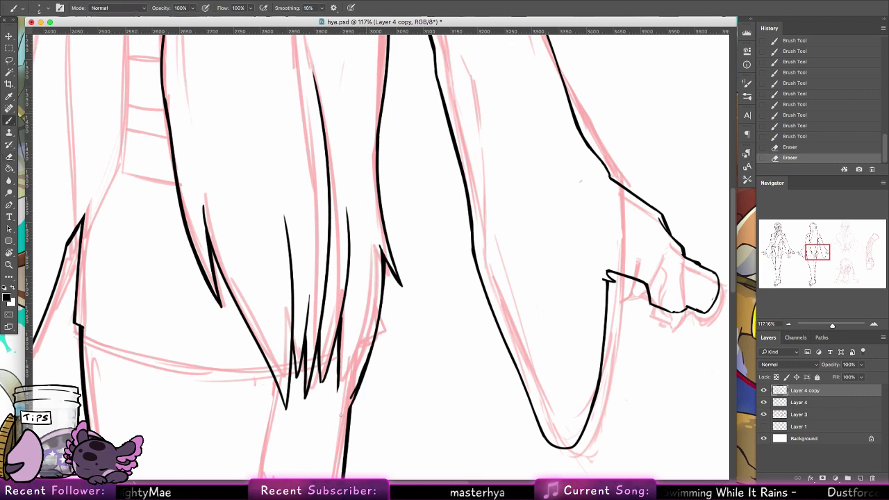
pyautogui.moveTo(340, 415); pyautogui.dragTo(346, 335)
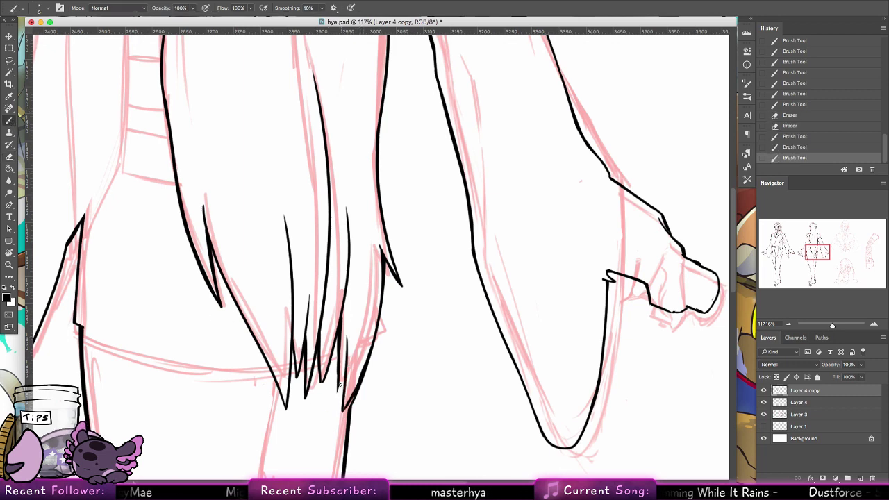
pyautogui.moveTo(340, 389); pyautogui.dragTo(339, 358)
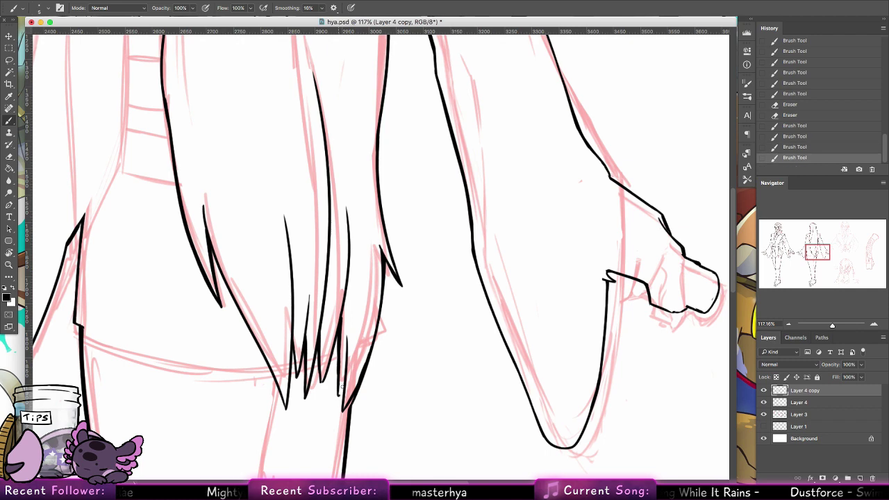
pyautogui.moveTo(342, 399); pyautogui.dragTo(344, 362)
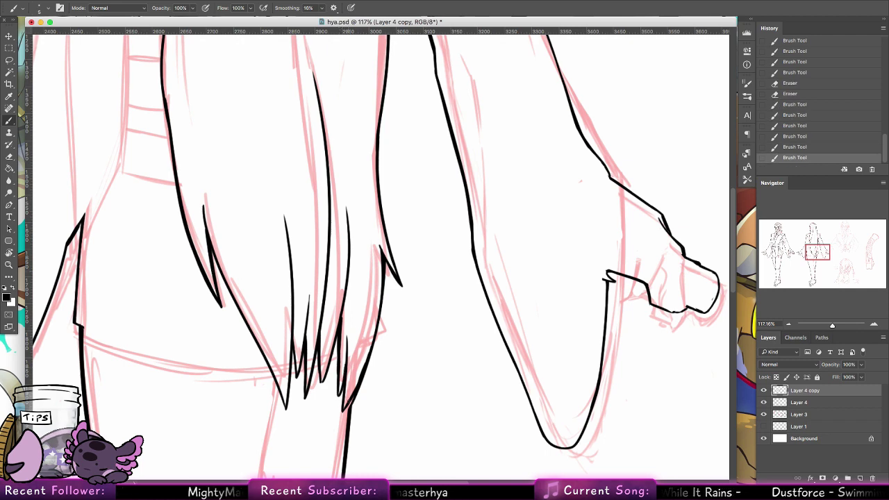
pyautogui.moveTo(348, 408); pyautogui.dragTo(354, 378)
# Step: Finish thickening the spike, then draw a long hair strand line down the back
pyautogui.moveTo(349, 399); pyautogui.dragTo(357, 368)
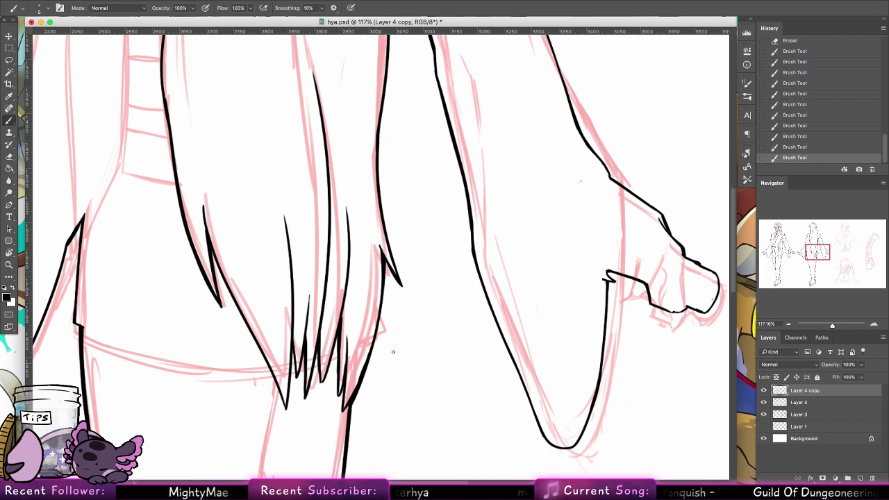
pyautogui.scroll(10, 393, 351)
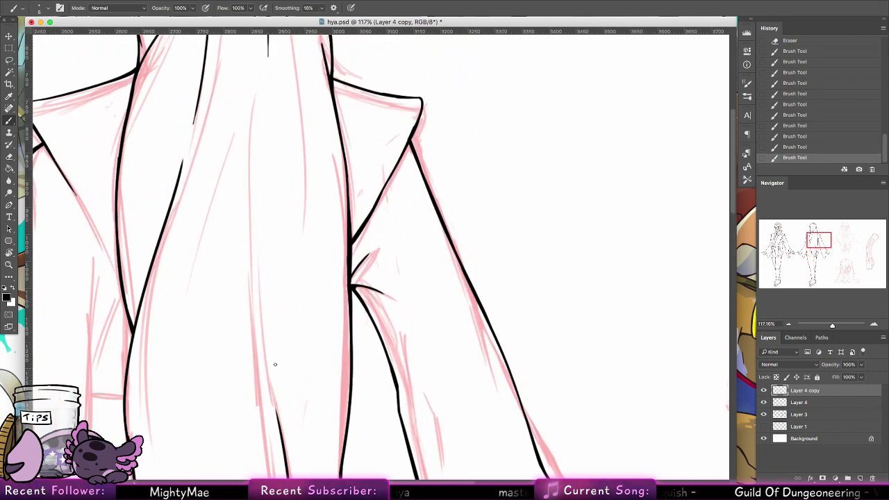
pyautogui.moveTo(274, 397); pyautogui.dragTo(247, 187)
pyautogui.hotkey('ctrl', 'z')
pyautogui.moveTo(270, 396); pyautogui.dragTo(259, 125)
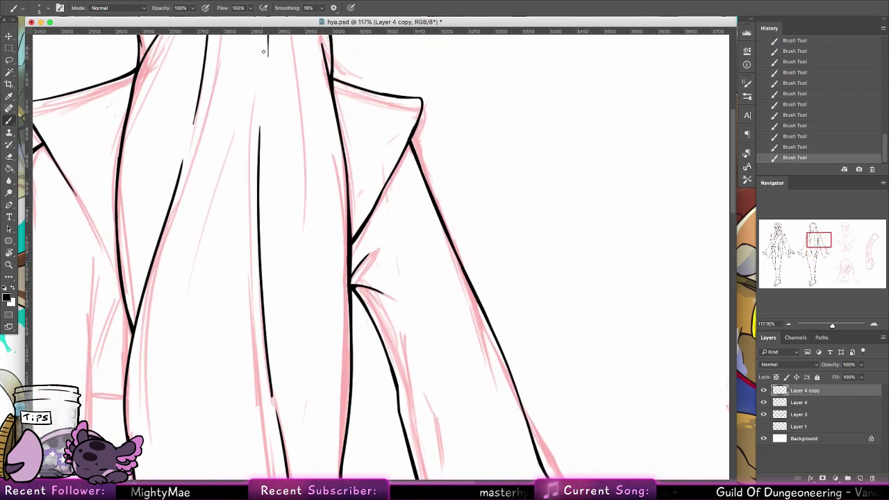
pyautogui.moveTo(267, 322); pyautogui.dragTo(266, 239)
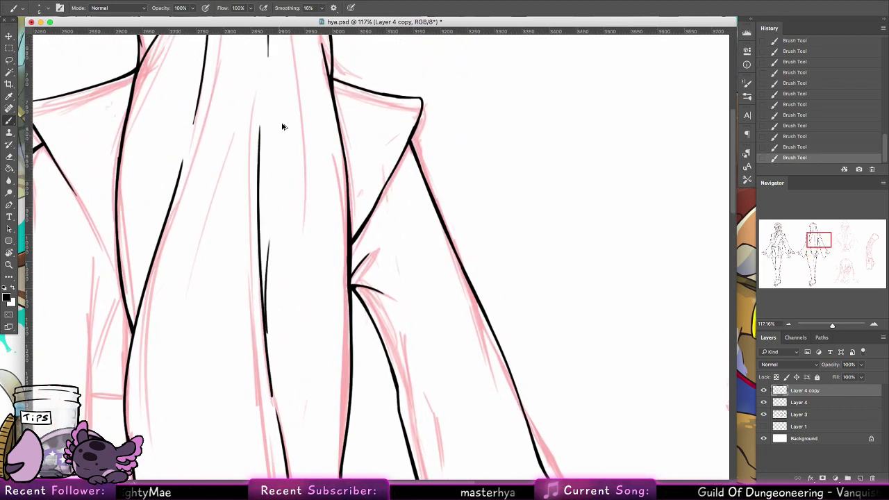
pyautogui.hotkey('ctrl', 'z')
pyautogui.moveTo(294, 145); pyautogui.dragTo(292, 306)
pyautogui.hotkey('ctrl', 'z')
# Step: Draw a long vertical hair strand and a short diagonal strand beside it
pyautogui.hscroll(-8, 393, 375)
pyautogui.scroll(-6, 394, 375)
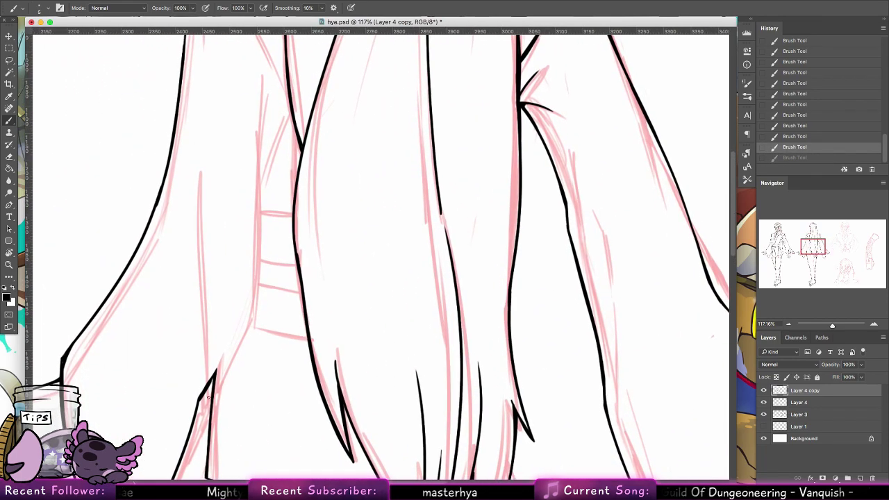
pyautogui.hscroll(-4, 262, 363)
pyautogui.scroll(-3, 262, 363)
pyautogui.moveTo(261, 360); pyautogui.dragTo(263, 130)
pyautogui.moveTo(281, 321); pyautogui.dragTo(315, 261)
pyautogui.hotkey('ctrl', 'z')
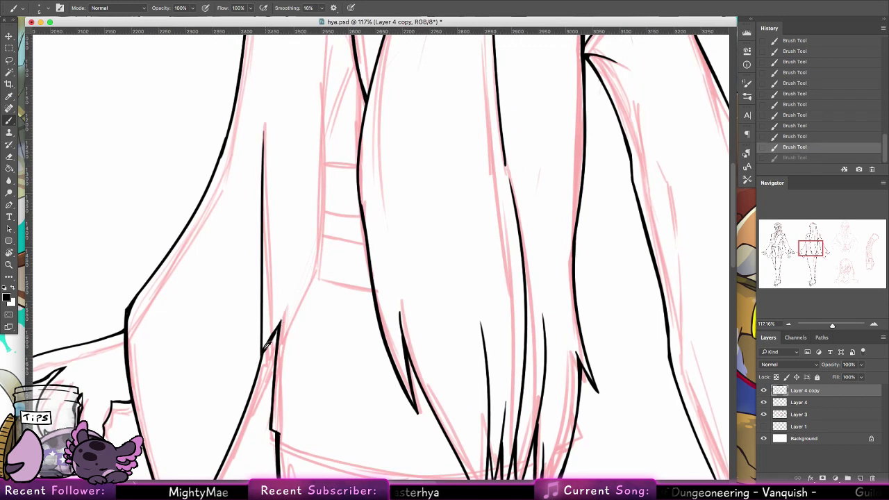
pyautogui.moveTo(279, 322); pyautogui.dragTo(315, 261)
# Step: Ink another vertical strand with a curved strand branching off, darkening its lower part
pyautogui.scroll(4, 316, 255)
pyautogui.hscroll(2, 317, 254)
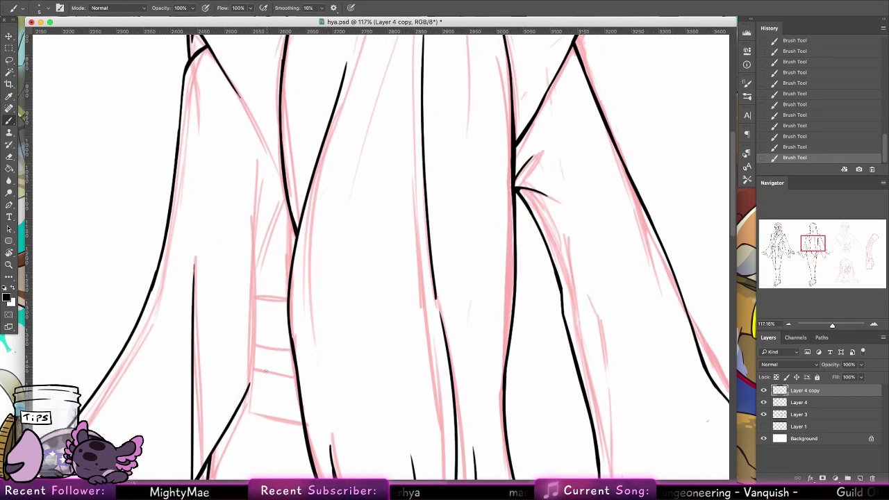
pyautogui.moveTo(248, 384); pyautogui.dragTo(256, 157)
pyautogui.moveTo(252, 284); pyautogui.dragTo(275, 204)
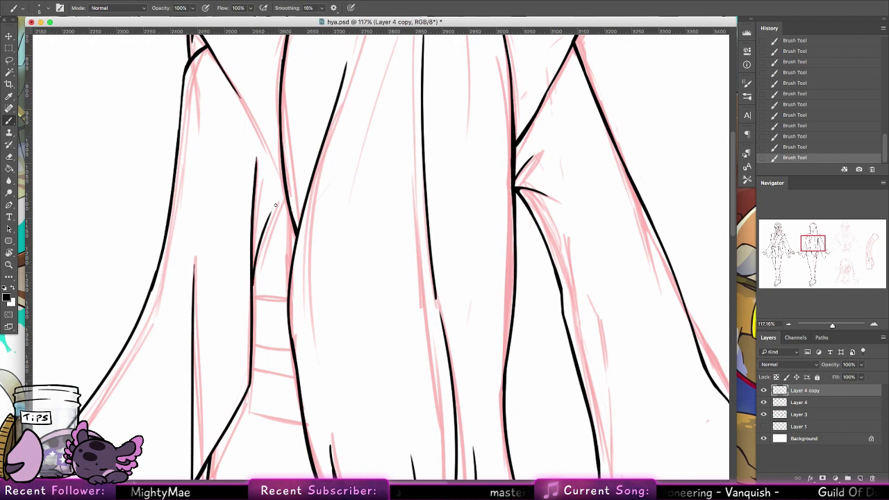
pyautogui.moveTo(253, 254)
pyautogui.mouseDown()
pyautogui.moveTo(255, 264)
pyautogui.moveTo(257, 244)
pyautogui.mouseUp()
pyautogui.moveTo(254, 282); pyautogui.dragTo(252, 369)
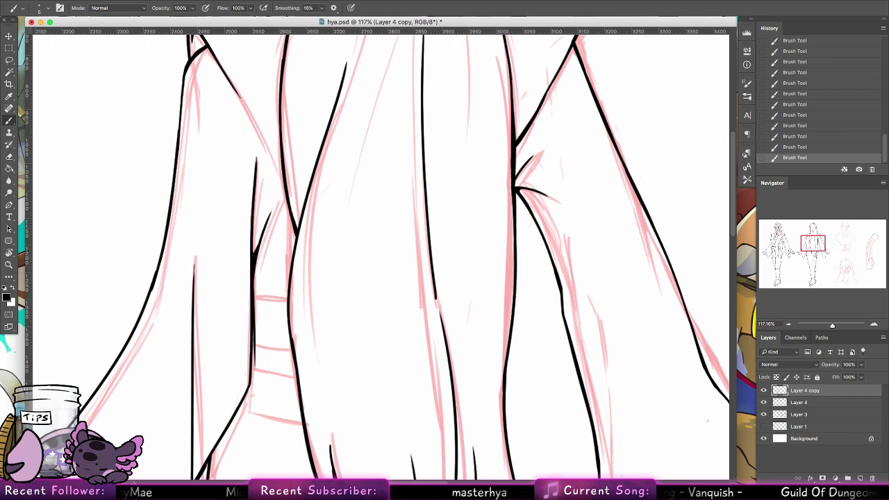
pyautogui.hotkey('ctrl', 'z')
pyautogui.moveTo(253, 282); pyautogui.dragTo(248, 387)
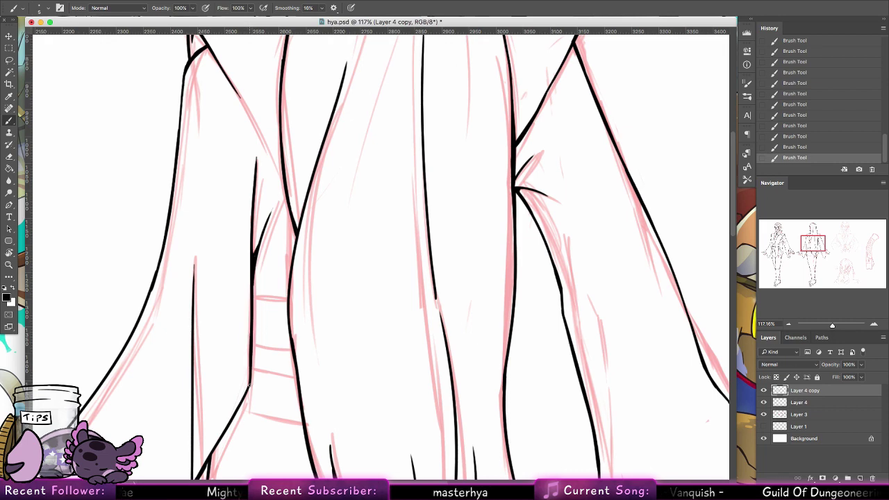
# Step: Ink the robe's left collar diagonal and extend it downward
pyautogui.scroll(5, 281, 314)
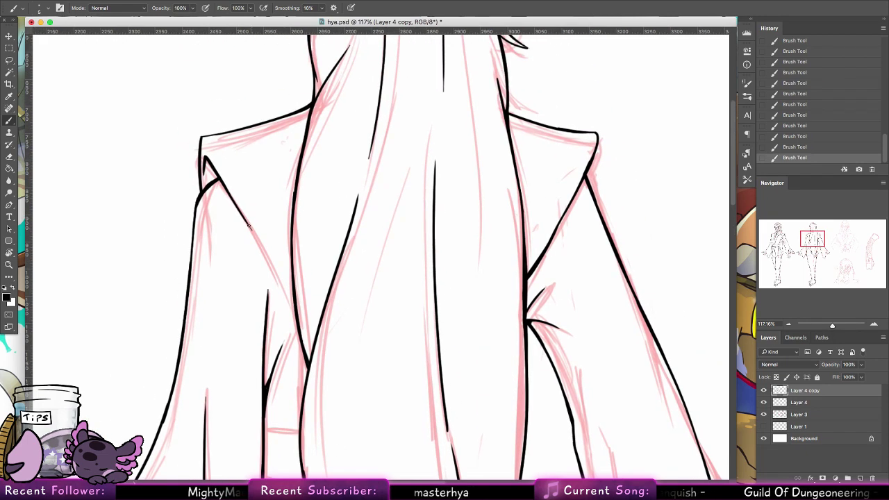
pyautogui.moveTo(248, 226); pyautogui.dragTo(292, 313)
pyautogui.hotkey('ctrl', 'z')
pyautogui.moveTo(239, 208); pyautogui.dragTo(293, 311)
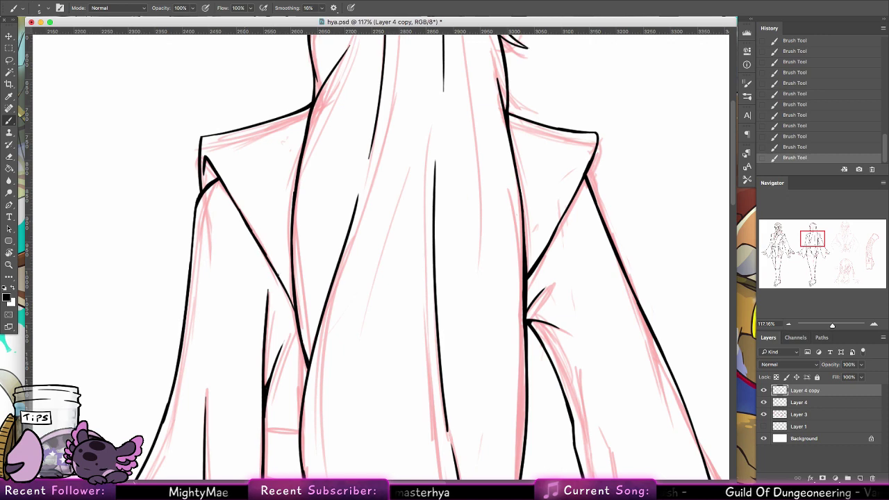
pyautogui.hotkey('ctrl', 'z')
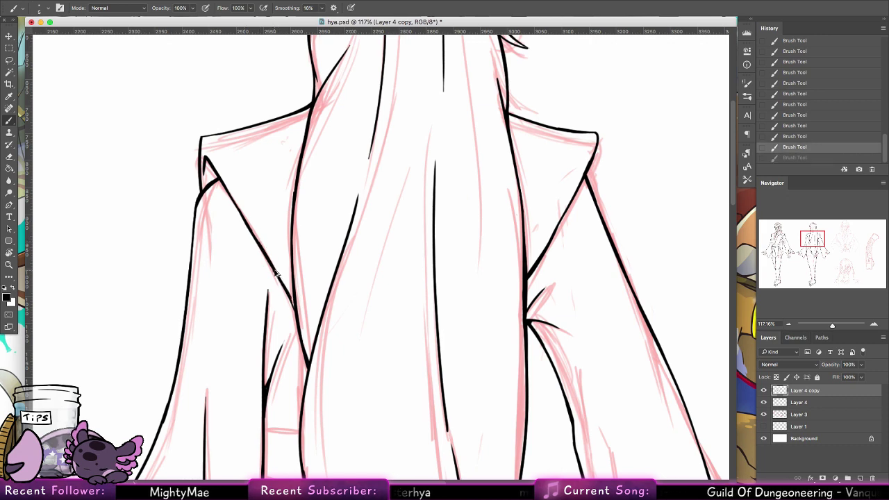
pyautogui.hotkey('ctrl', 'z')
pyautogui.moveTo(276, 273); pyautogui.dragTo(293, 304)
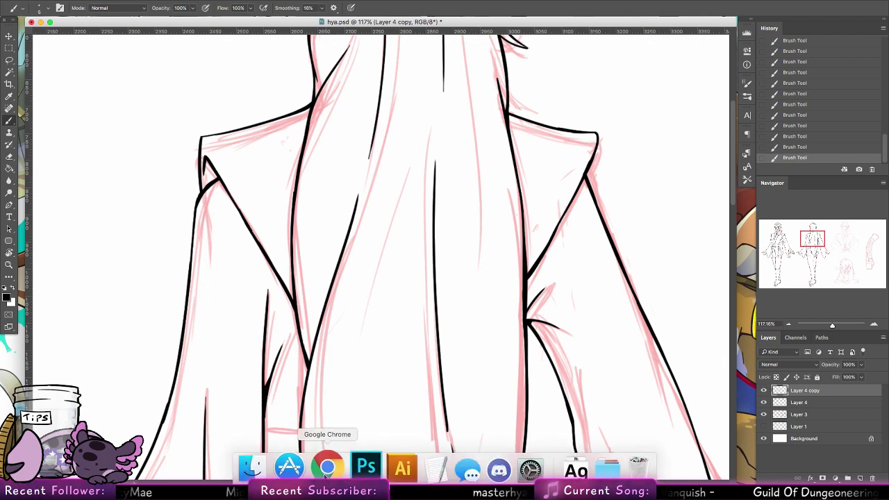
# Step: Open the browser, go to rabb.it and sign in to the account
pyautogui.click(327, 468)
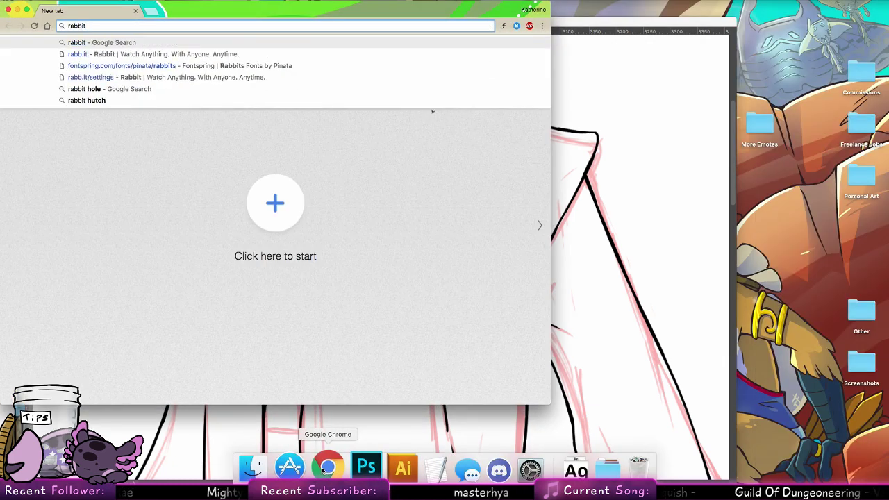
pyautogui.click(236, 55)
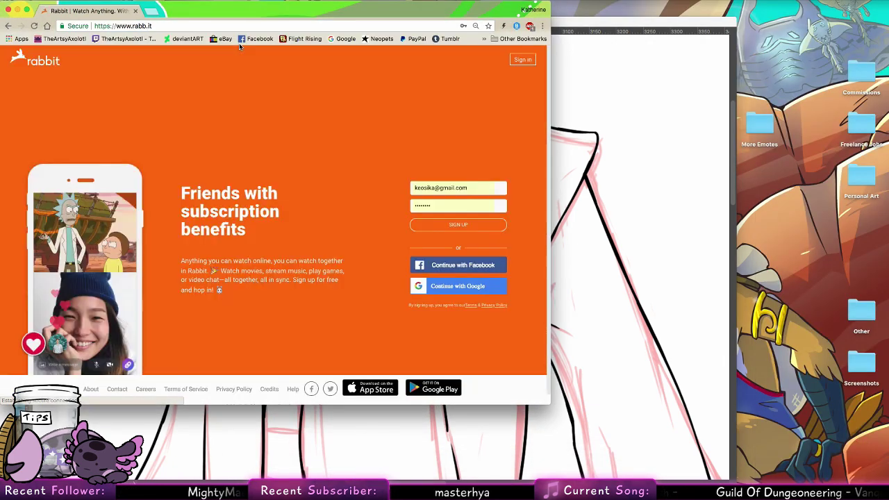
pyautogui.click(480, 229)
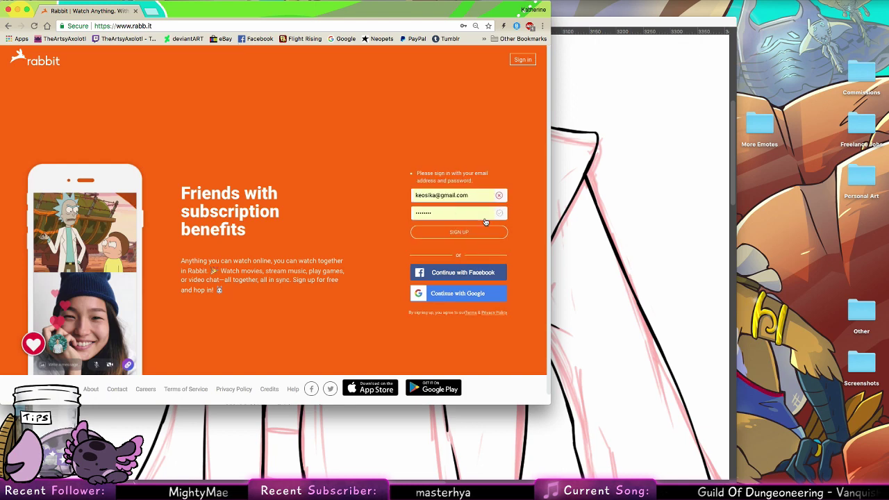
pyautogui.click(519, 61)
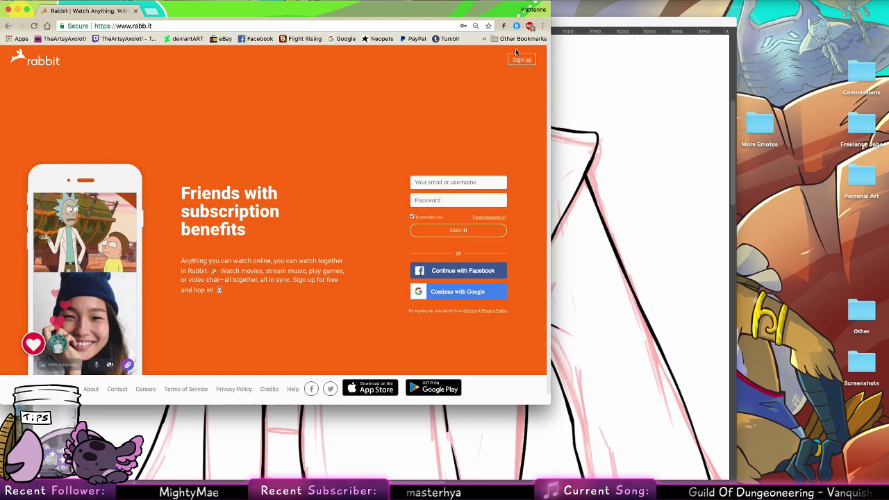
pyautogui.click(466, 230)
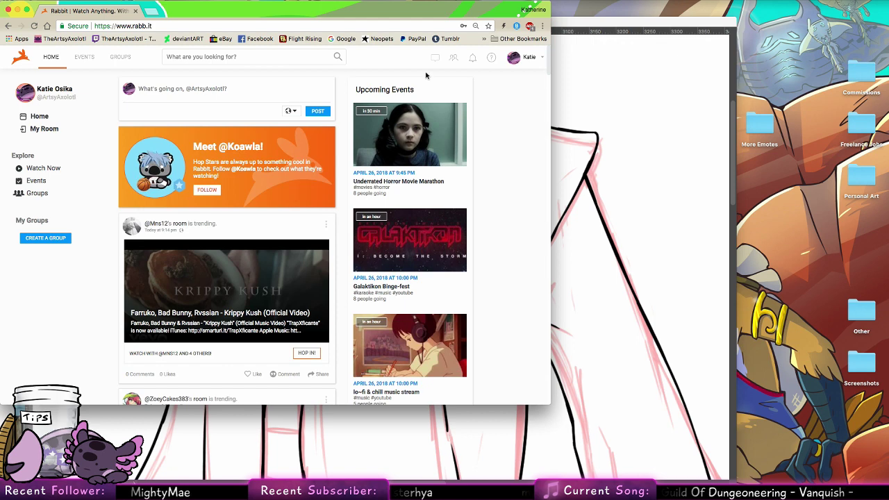
# Step: Open My Room and send the chat message 'efawefawefawefaweefaewf'
pyautogui.click(43, 128)
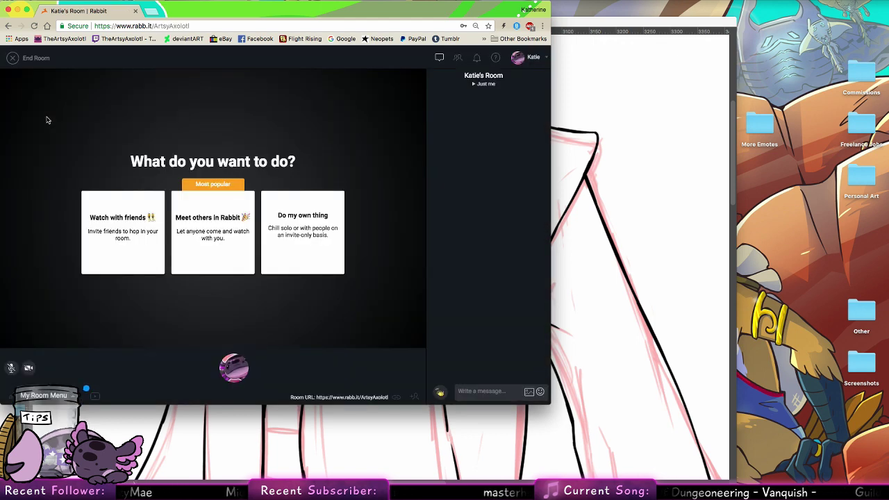
pyautogui.click(505, 392)
pyautogui.write('efawe')
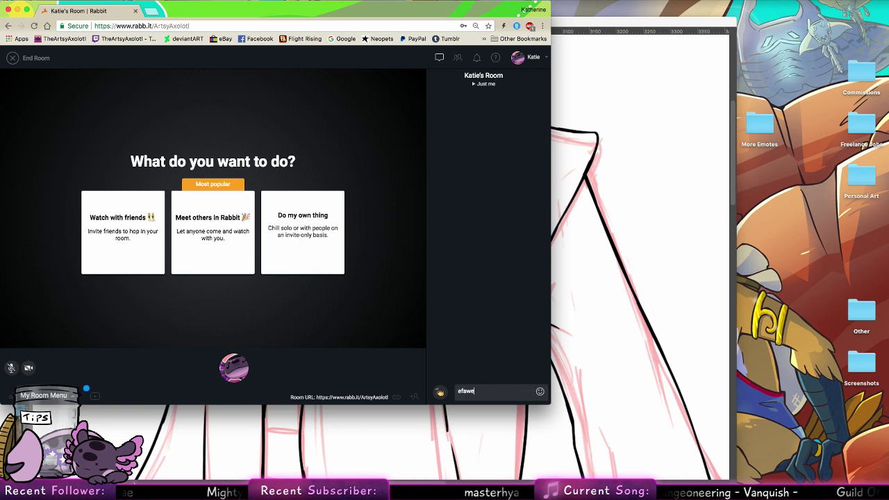
pyautogui.write('fawefawefaweefaewf')
pyautogui.press('Return')
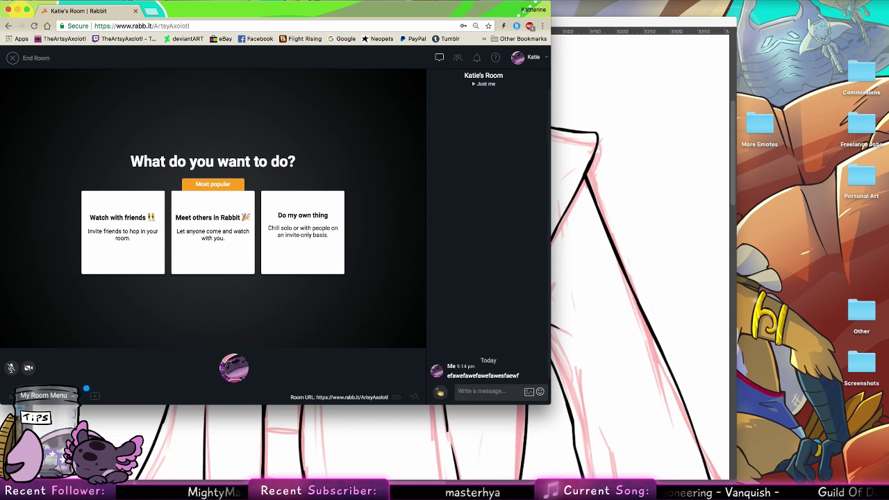
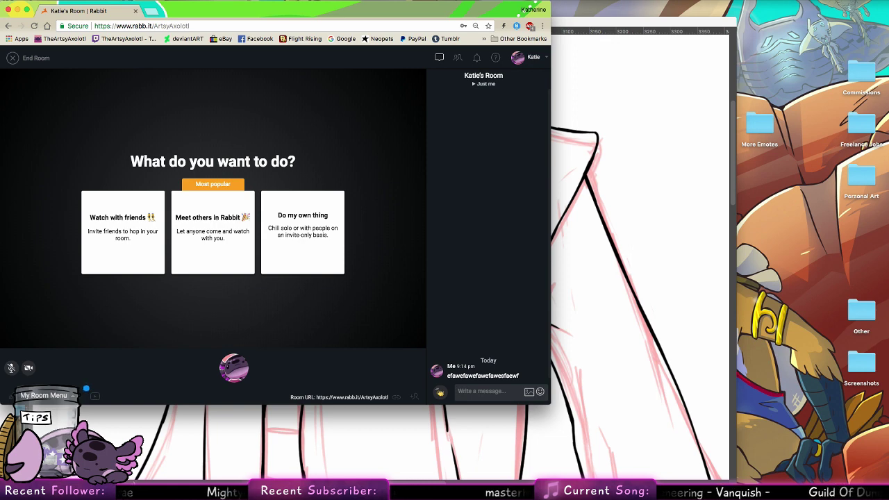
# Step: Toggle the Rabbit room's chat, friends and notifications panels on and off
pyautogui.click(448, 57)
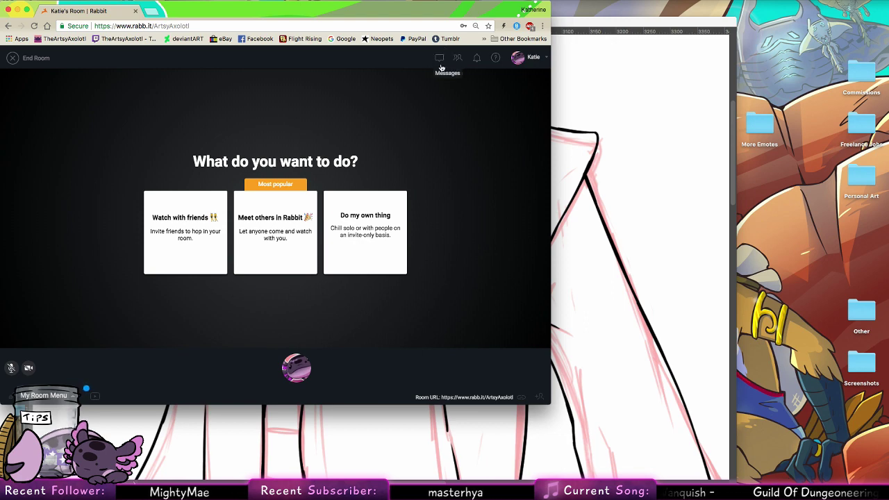
pyautogui.click(437, 62)
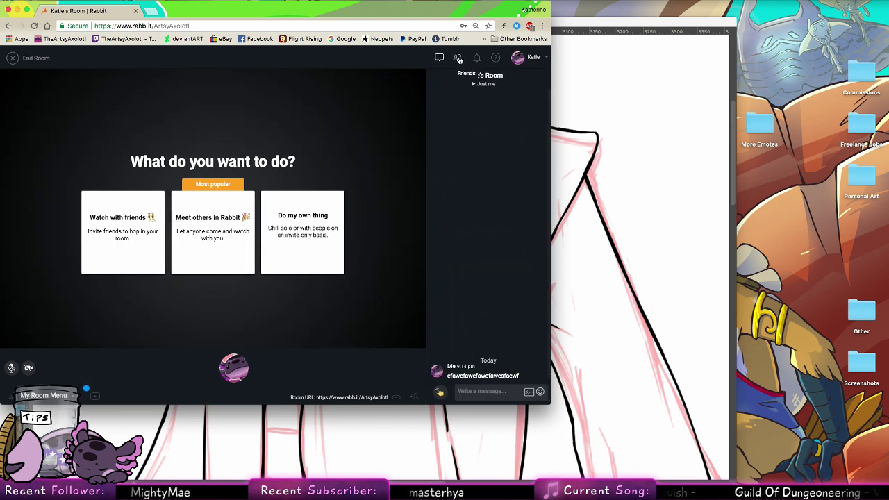
pyautogui.click(459, 58)
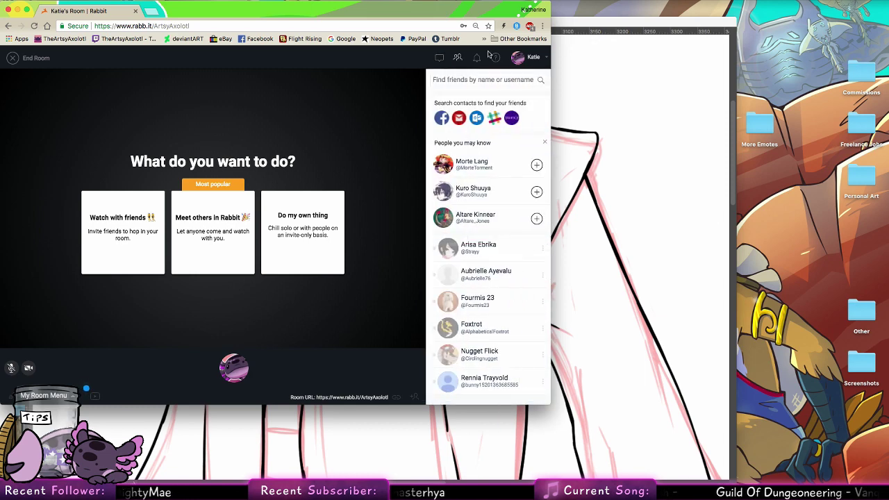
pyautogui.click(476, 62)
pyautogui.click(476, 61)
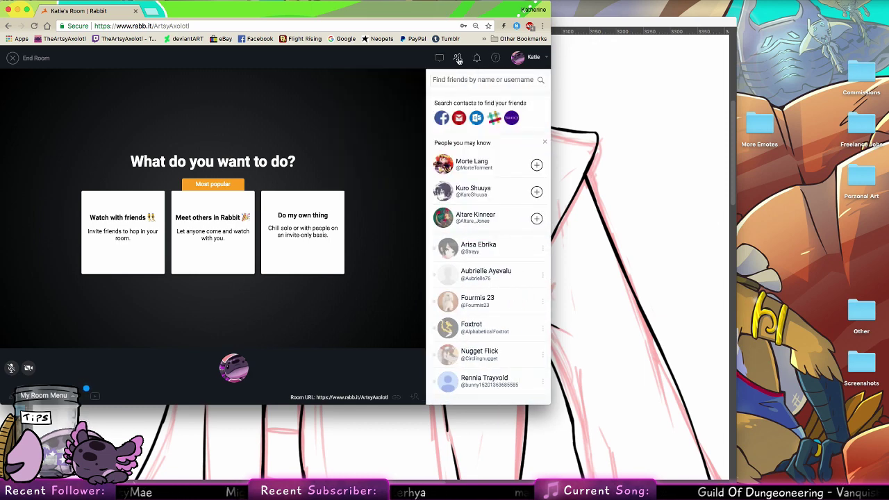
pyautogui.click(458, 58)
pyautogui.click(460, 56)
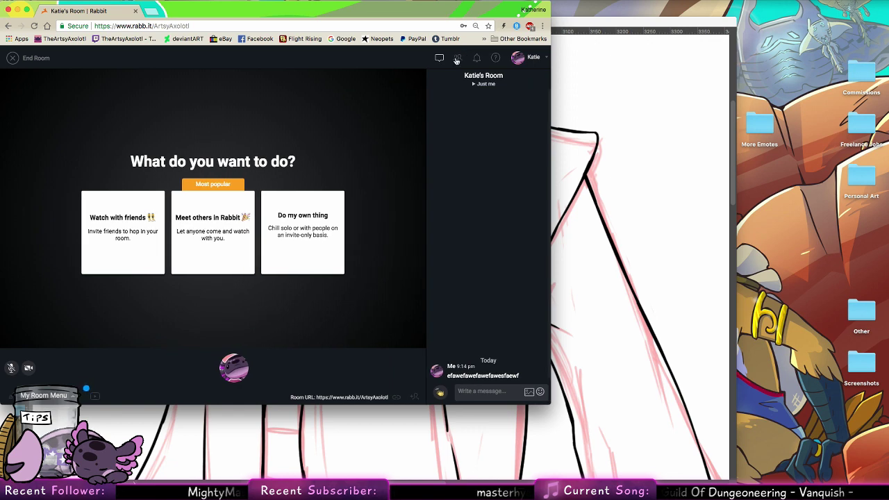
pyautogui.click(439, 62)
pyautogui.click(438, 61)
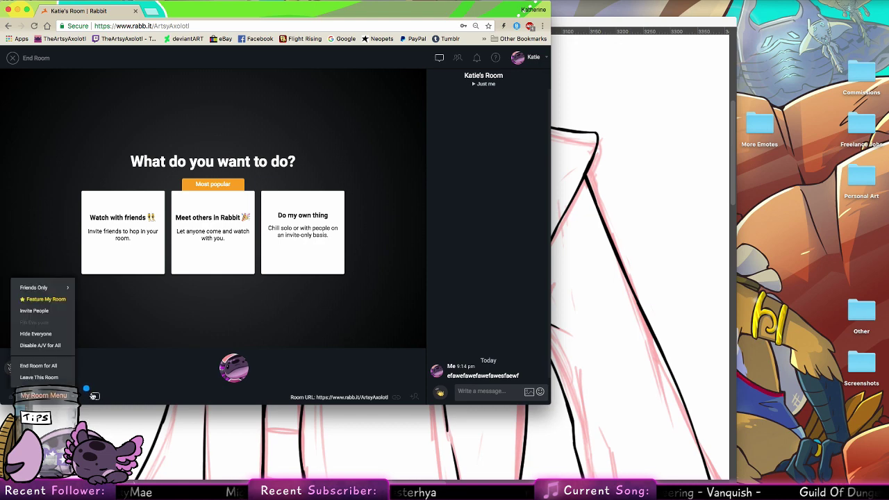
# Step: Bring up the video launchpad and room options menu, then open and dismiss the invite-friends popup
pyautogui.click(95, 399)
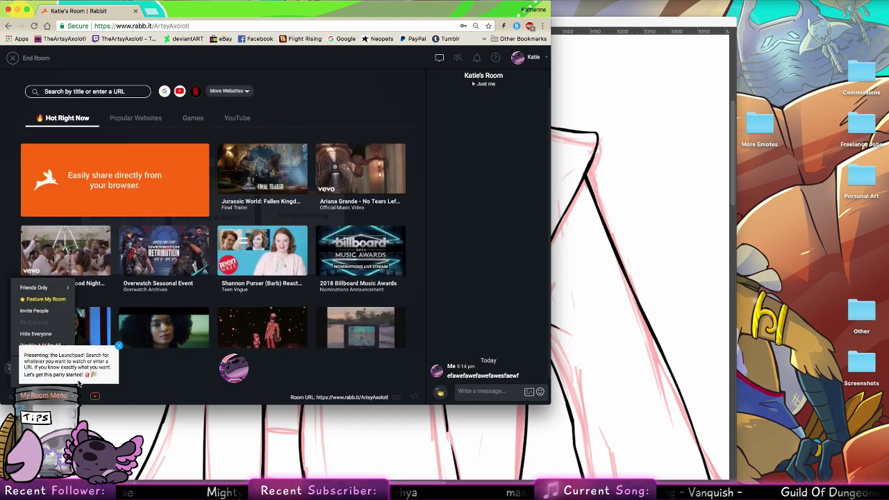
pyautogui.click(43, 395)
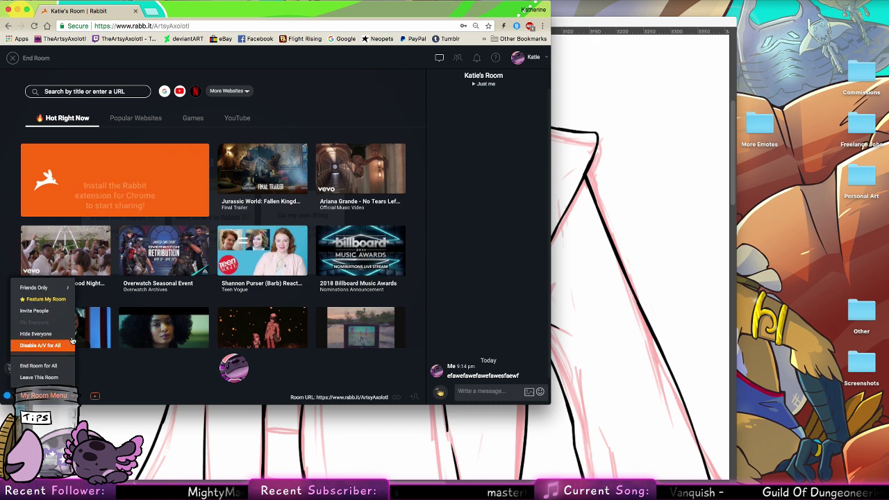
pyautogui.click(59, 311)
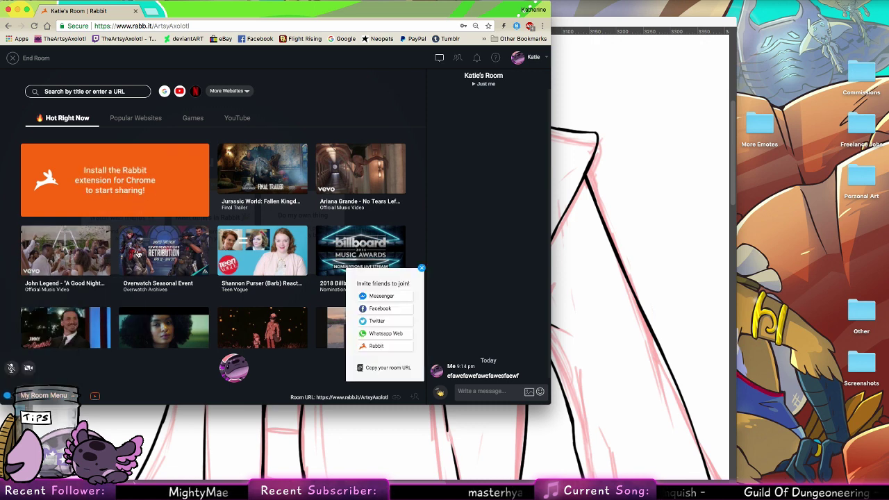
pyautogui.click(421, 269)
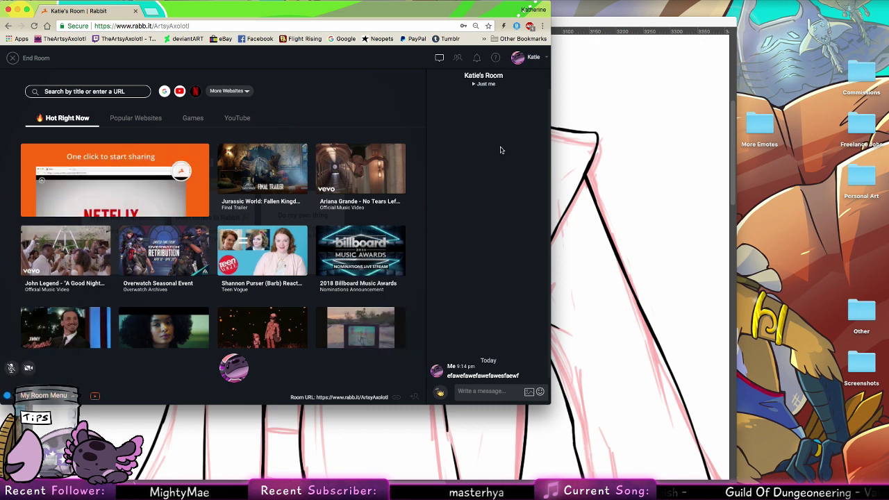
# Step: Toggle the chat panel once more and close the Rabbit browser tab
pyautogui.click(440, 60)
pyautogui.click(440, 59)
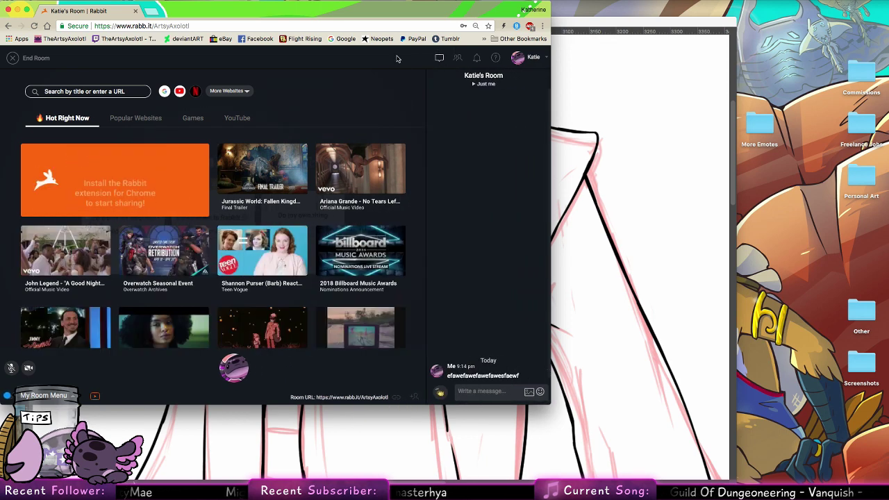
pyautogui.click(136, 14)
# Step: Confirm leaving Rabbit and ink the lower edge of the back view's waist sash
pyautogui.click(515, 164)
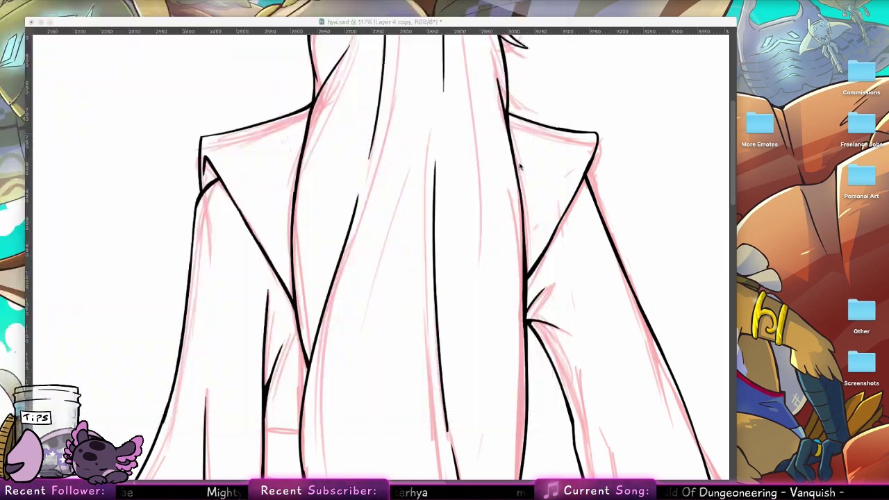
pyautogui.scroll(-10, 361, 257)
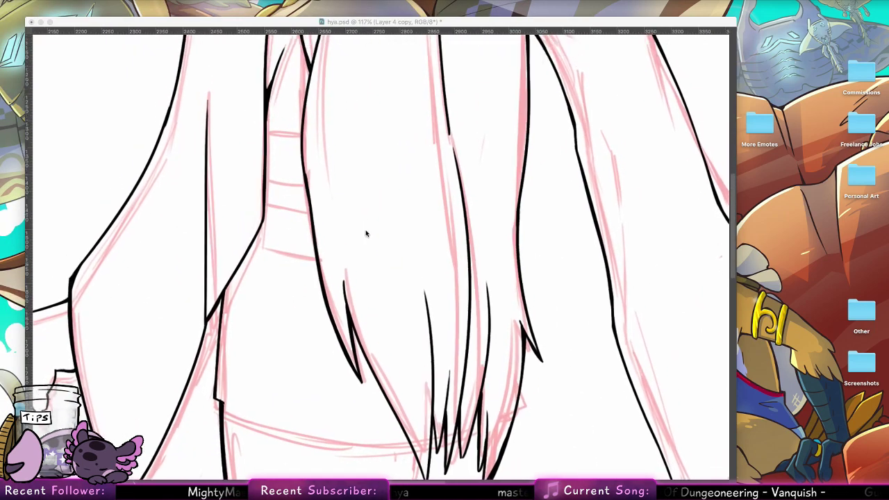
pyautogui.click(283, 357)
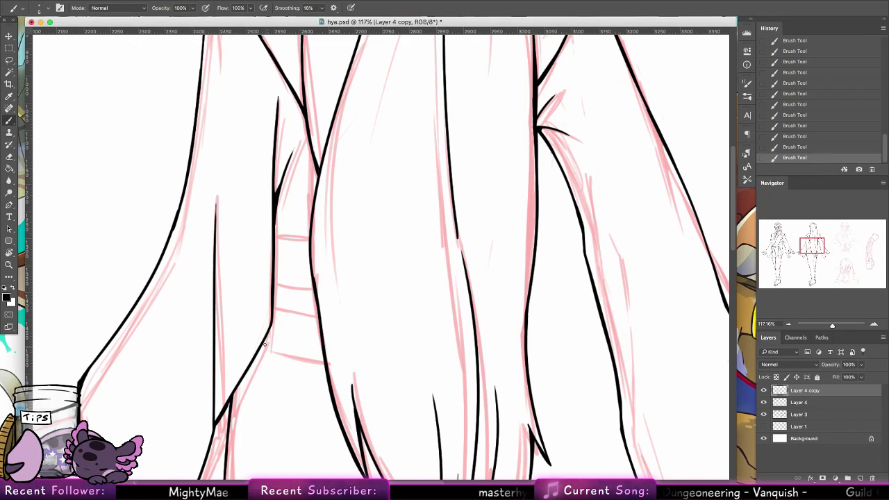
pyautogui.moveTo(264, 344); pyautogui.dragTo(324, 360)
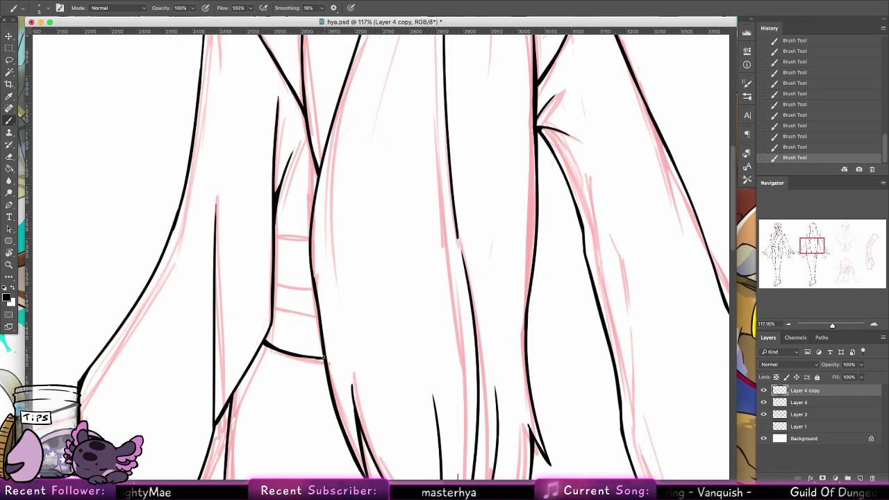
# Step: Rotate the canvas sideways and ink three vertical fold lines across the sash
pyautogui.press('r')
pyautogui.moveTo(166, 168)
pyautogui.mouseDown()
pyautogui.moveTo(293, 130)
pyautogui.moveTo(393, 153)
pyautogui.moveTo(408, 176)
pyautogui.moveTo(395, 171)
pyautogui.mouseUp()
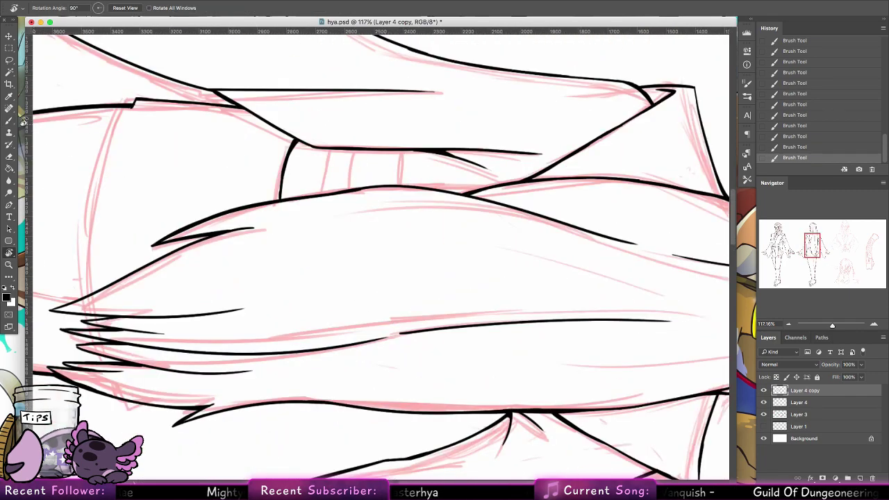
pyautogui.press('b')
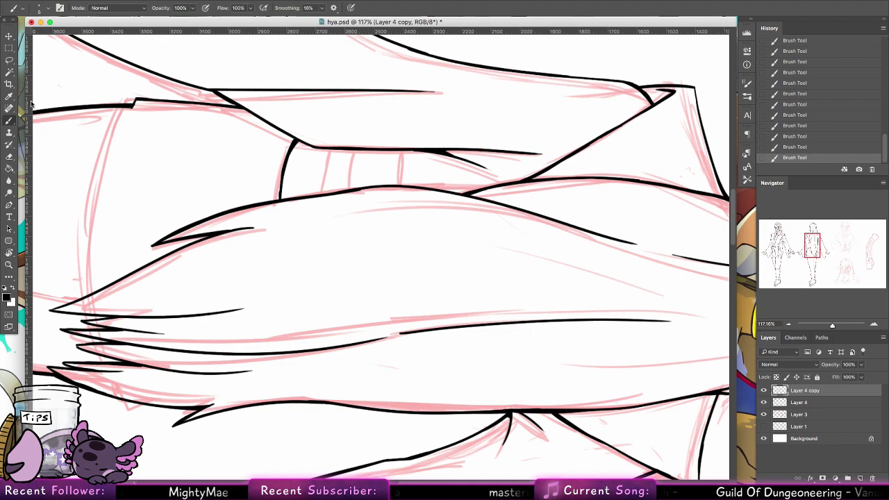
pyautogui.moveTo(279, 198); pyautogui.dragTo(281, 175)
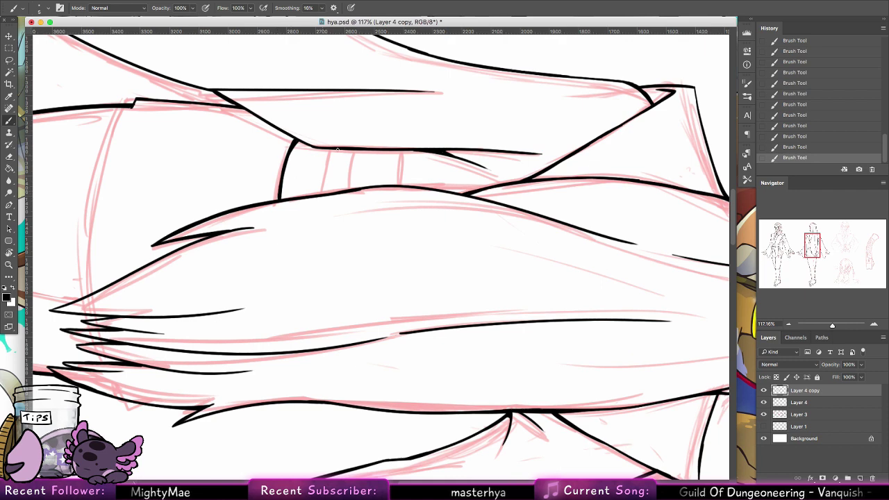
pyautogui.moveTo(329, 149); pyautogui.dragTo(323, 197)
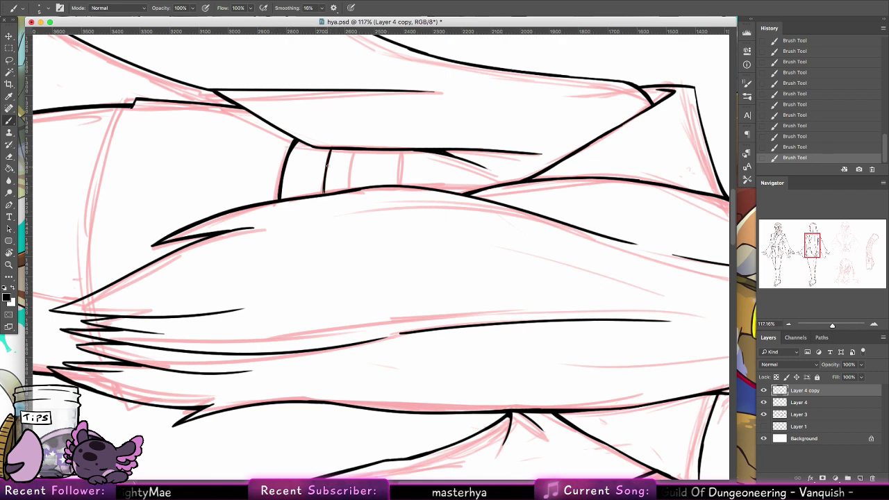
pyautogui.moveTo(329, 163)
pyautogui.mouseDown()
pyautogui.moveTo(323, 194)
pyautogui.moveTo(324, 182)
pyautogui.mouseUp()
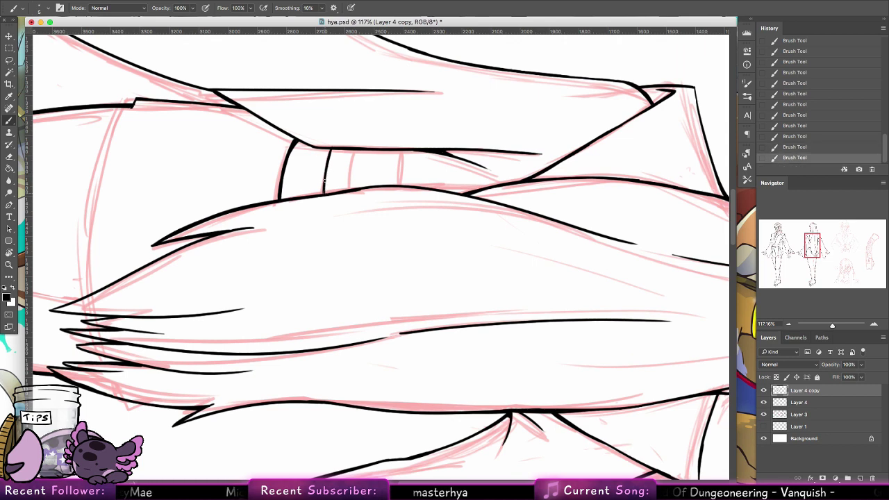
pyautogui.moveTo(355, 148); pyautogui.dragTo(351, 186)
pyautogui.moveTo(354, 154); pyautogui.dragTo(350, 190)
pyautogui.moveTo(401, 150)
pyautogui.mouseDown()
pyautogui.moveTo(397, 184)
pyautogui.moveTo(400, 152)
pyautogui.mouseUp()
# Step: Ink the long curved outline beside the hair down the figure's left edge, redrawing misplaced strokes
pyautogui.hscroll(-6, 183, 324)
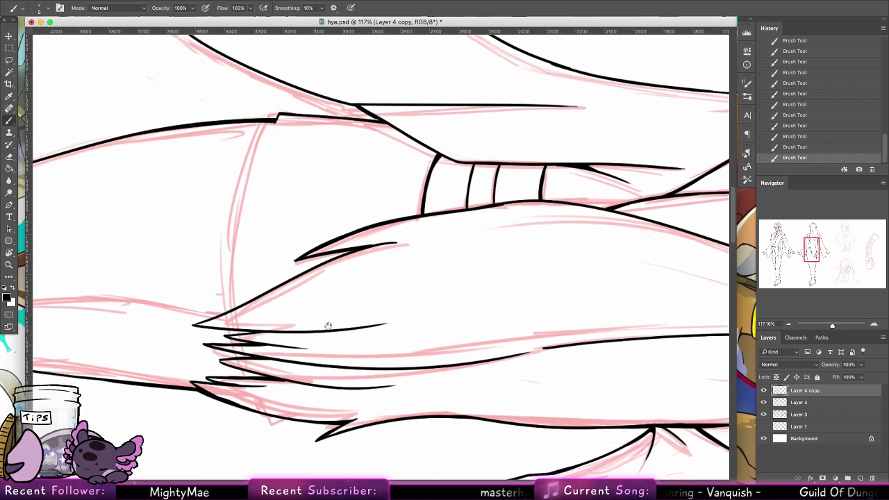
pyautogui.moveTo(310, 98); pyautogui.dragTo(292, 130)
pyautogui.hotkey('ctrl', 'z')
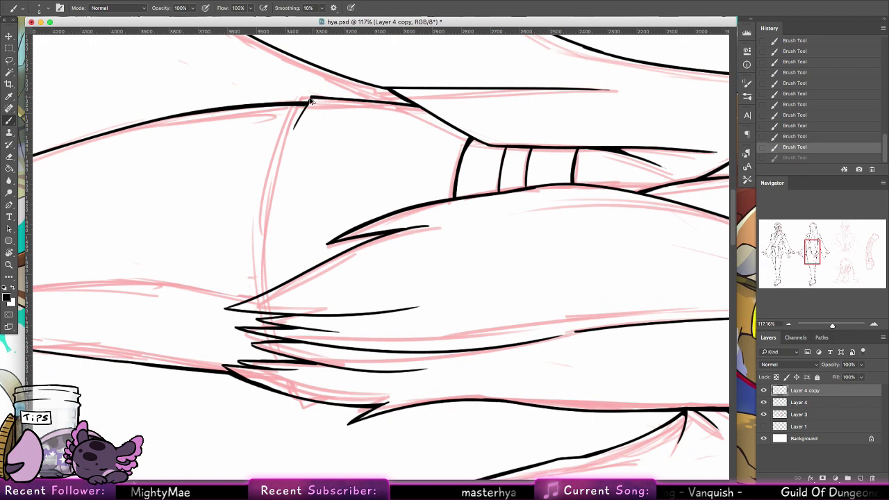
pyautogui.moveTo(310, 98); pyautogui.dragTo(286, 155)
pyautogui.moveTo(299, 123); pyautogui.dragTo(277, 192)
pyautogui.hotkey('ctrl', 'z')
pyautogui.hotkey('ctrl', 'z')
pyautogui.hotkey('ctrl', 'z')
pyautogui.moveTo(305, 107); pyautogui.dragTo(279, 166)
pyautogui.moveTo(293, 130); pyautogui.dragTo(271, 212)
pyautogui.hotkey('ctrl', 'z')
pyautogui.moveTo(279, 179); pyautogui.dragTo(261, 295)
pyautogui.hotkey('ctrl', 'z')
pyautogui.moveTo(268, 238); pyautogui.dragTo(261, 296)
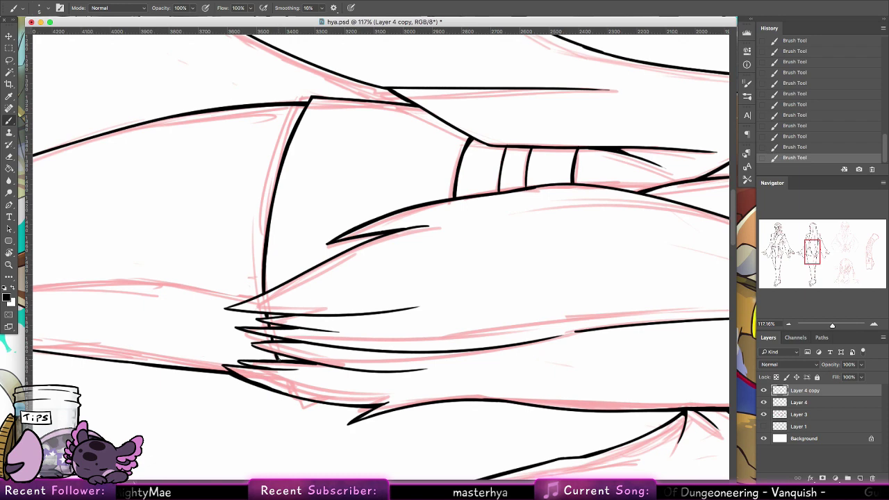
# Step: Reset the canvas rotation and ink the inner edge of the left leg
pyautogui.doubleClick(9, 253)
pyautogui.click(9, 121)
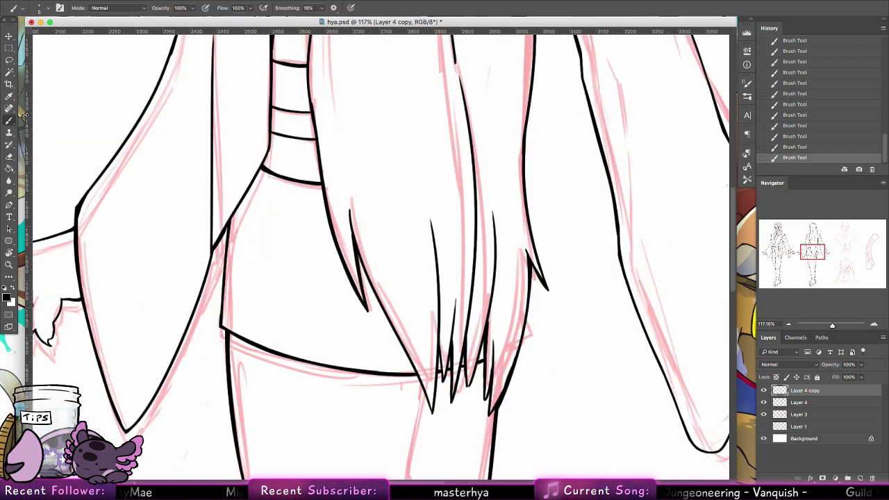
pyautogui.moveTo(396, 357)
pyautogui.mouseDown()
pyautogui.moveTo(375, 284)
pyautogui.moveTo(348, 236)
pyautogui.moveTo(345, 118)
pyautogui.mouseUp()
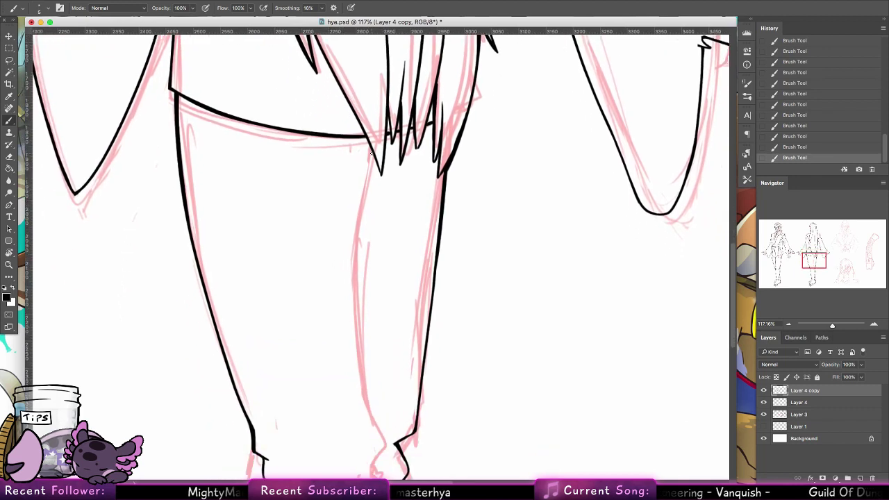
pyautogui.moveTo(374, 153); pyautogui.dragTo(356, 305)
pyautogui.press('super+z')
pyautogui.moveTo(373, 154)
pyautogui.mouseDown()
pyautogui.moveTo(364, 360)
pyautogui.moveTo(357, 339)
pyautogui.mouseUp()
pyautogui.press('super+z')
pyautogui.moveTo(377, 163); pyautogui.dragTo(369, 185)
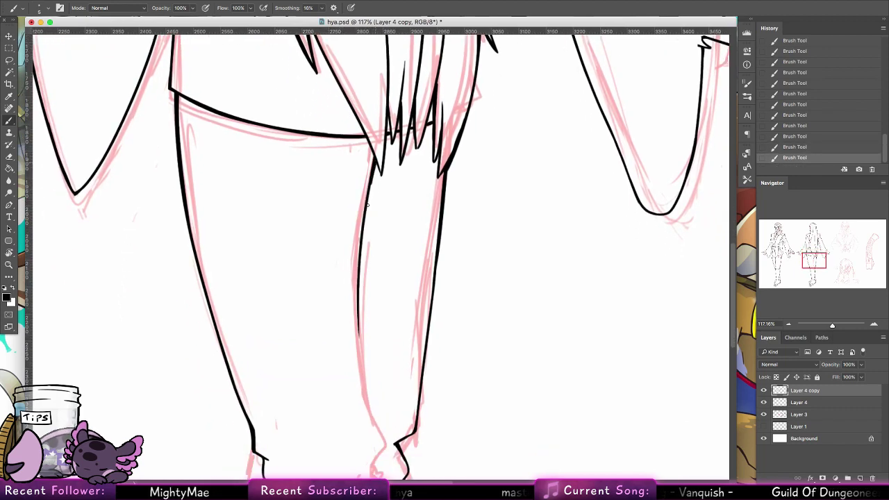
# Step: Ink the right leg's inner edge down to the knee, redrawing it several times
pyautogui.moveTo(383, 320); pyautogui.dragTo(347, 167)
pyautogui.moveTo(332, 126); pyautogui.dragTo(341, 245)
pyautogui.moveTo(336, 188); pyautogui.dragTo(354, 260)
pyautogui.press('super+z')
pyautogui.moveTo(338, 204); pyautogui.dragTo(354, 266)
pyautogui.press('super+z')
pyautogui.moveTo(341, 232); pyautogui.dragTo(356, 271)
pyautogui.press('super+z')
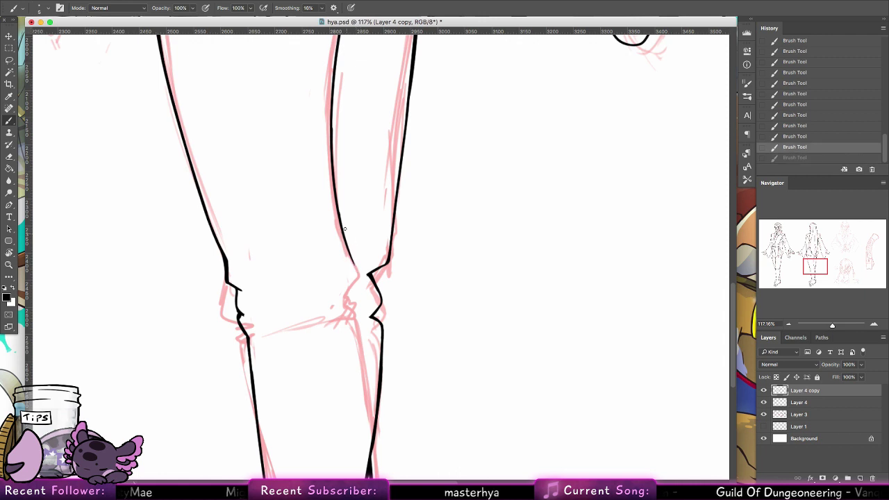
pyautogui.moveTo(341, 222); pyautogui.dragTo(357, 272)
pyautogui.press('super+z')
pyautogui.moveTo(346, 239)
pyautogui.mouseDown()
pyautogui.moveTo(357, 272)
pyautogui.moveTo(412, 192)
pyautogui.mouseUp()
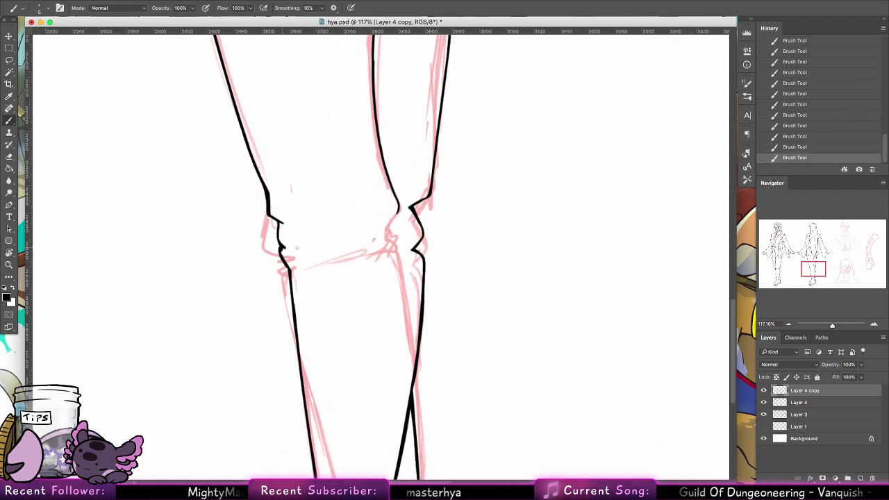
# Step: Ink the left knee contour, try trimming it with the eraser, and redraw the knee line
pyautogui.moveTo(284, 247)
pyautogui.mouseDown()
pyautogui.moveTo(308, 255)
pyautogui.moveTo(298, 254)
pyautogui.mouseUp()
pyautogui.press('super+z')
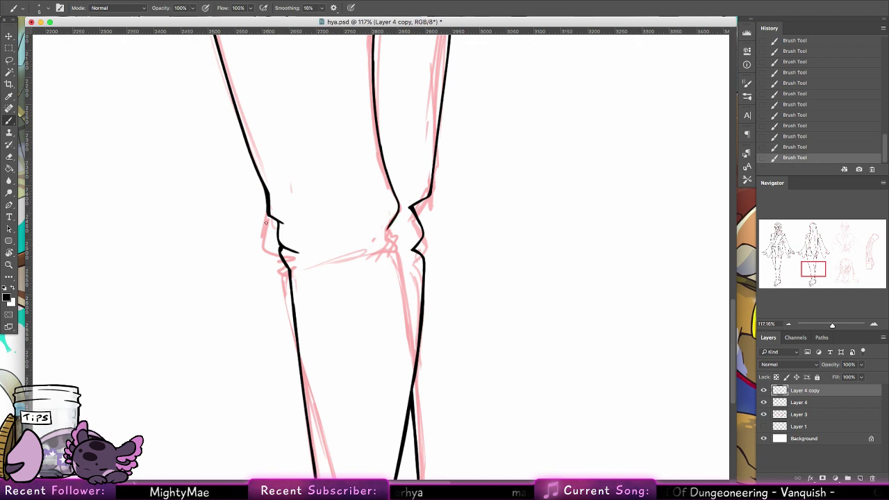
pyautogui.moveTo(266, 208)
pyautogui.mouseDown()
pyautogui.moveTo(264, 229)
pyautogui.moveTo(268, 212)
pyautogui.moveTo(281, 257)
pyautogui.mouseUp()
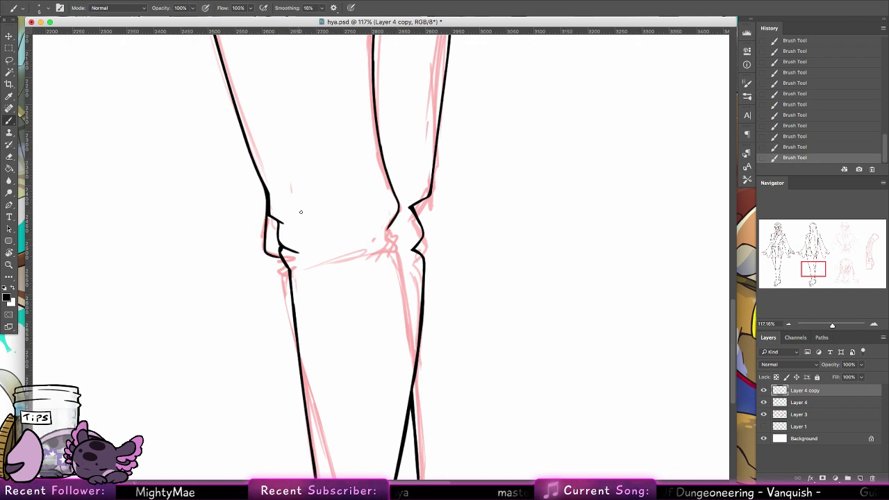
pyautogui.click(13, 158)
pyautogui.moveTo(277, 209)
pyautogui.mouseDown()
pyautogui.moveTo(277, 220)
pyautogui.moveTo(279, 189)
pyautogui.moveTo(282, 249)
pyautogui.moveTo(293, 254)
pyautogui.moveTo(286, 264)
pyautogui.moveTo(291, 253)
pyautogui.mouseUp()
pyautogui.press('super+z')
pyautogui.click(9, 120)
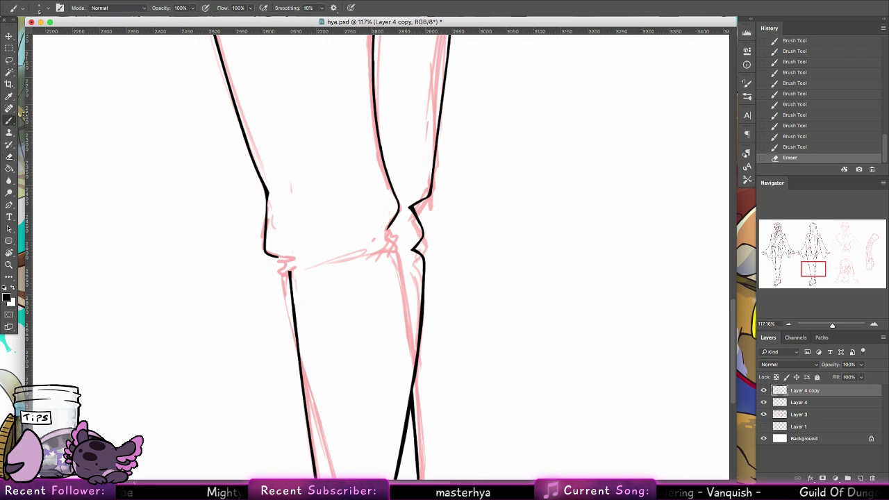
pyautogui.moveTo(388, 228); pyautogui.dragTo(399, 243)
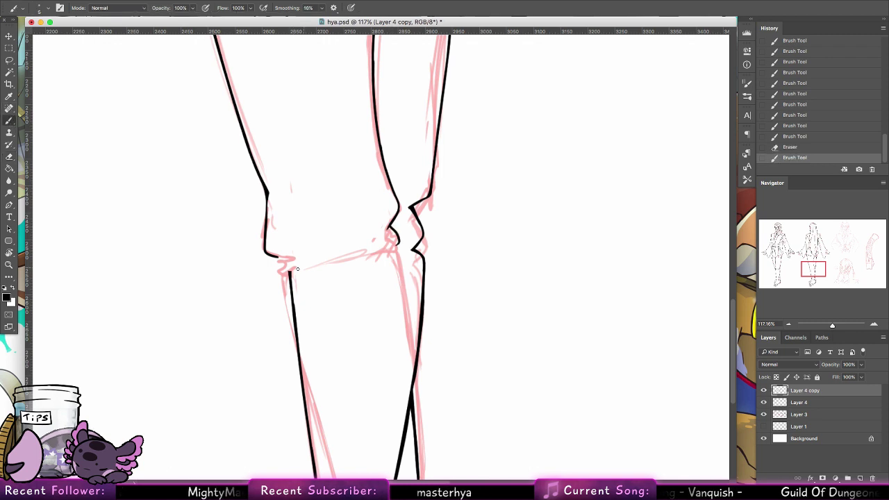
pyautogui.moveTo(298, 269); pyautogui.dragTo(380, 256)
pyautogui.press('super+z')
pyautogui.moveTo(406, 311); pyautogui.dragTo(403, 194)
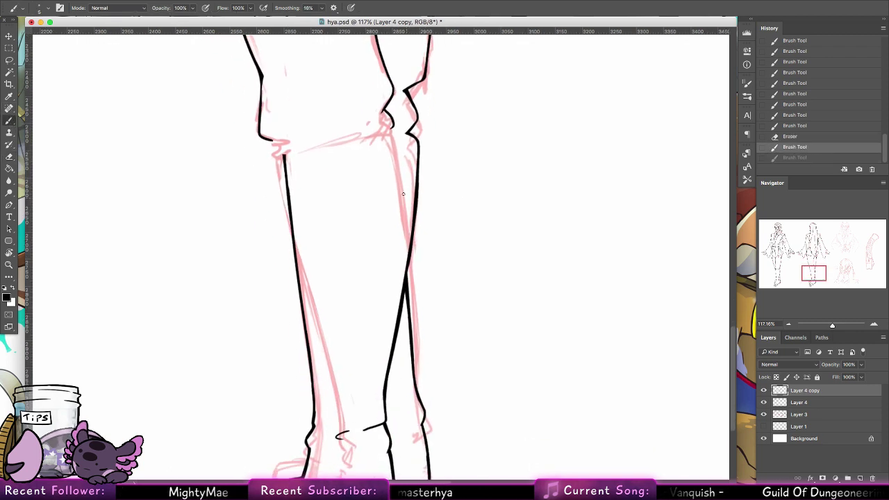
# Step: Zoom in on the figure's right hand and ink its curved finger lines
pyautogui.click(16, 264)
pyautogui.moveTo(206, 274); pyautogui.dragTo(186, 232)
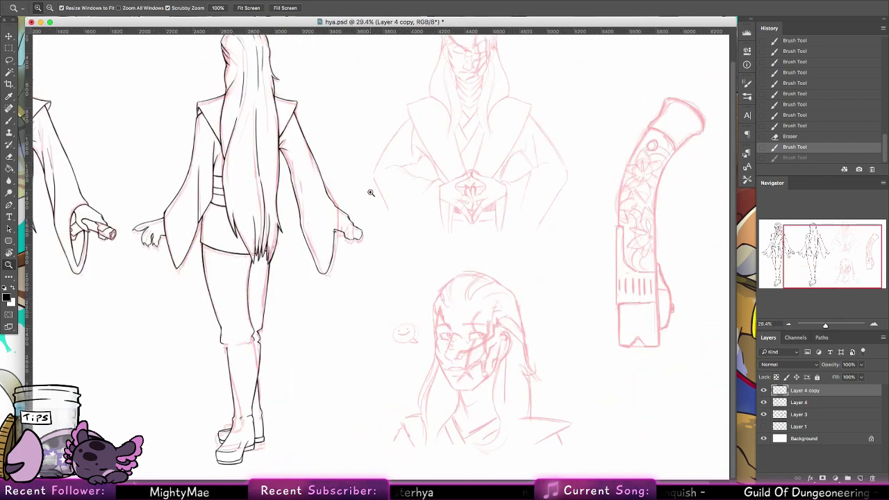
pyautogui.moveTo(358, 201); pyautogui.dragTo(458, 250)
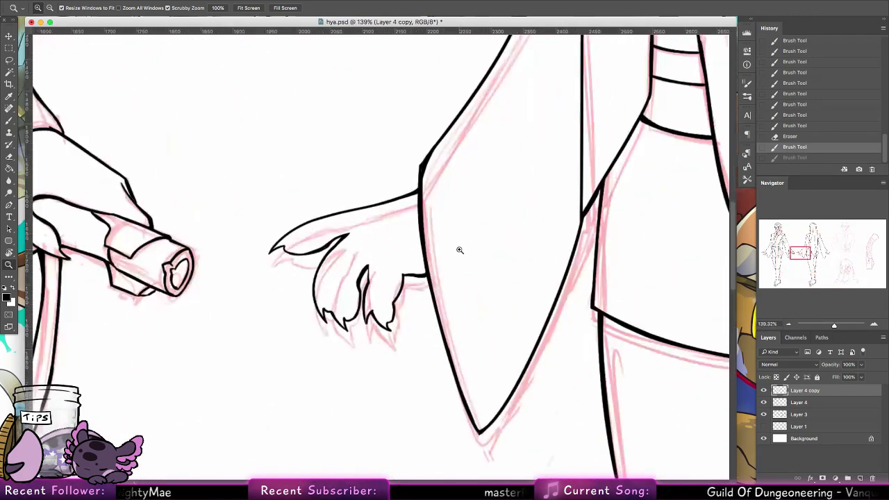
pyautogui.click(10, 120)
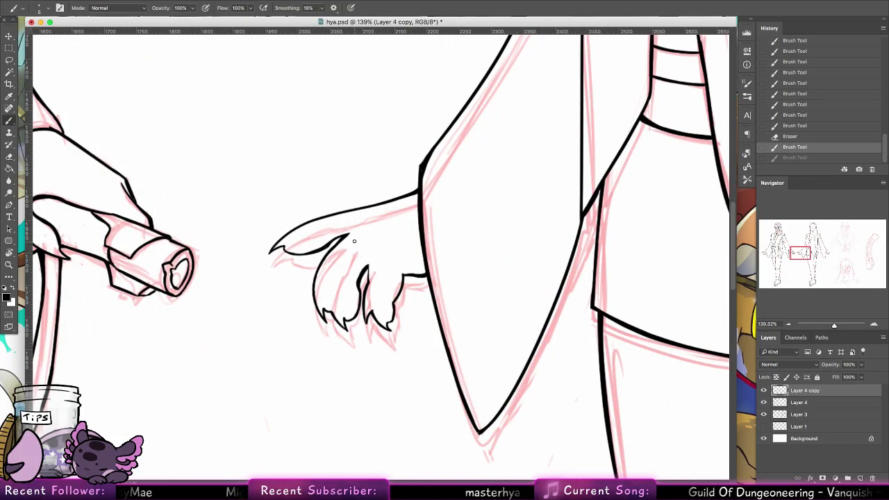
pyautogui.moveTo(354, 241); pyautogui.dragTo(355, 249)
pyautogui.moveTo(328, 310)
pyautogui.mouseDown()
pyautogui.moveTo(331, 283)
pyautogui.moveTo(355, 244)
pyautogui.mouseUp()
pyautogui.moveTo(361, 292)
pyautogui.mouseDown()
pyautogui.moveTo(367, 265)
pyautogui.moveTo(367, 305)
pyautogui.mouseUp()
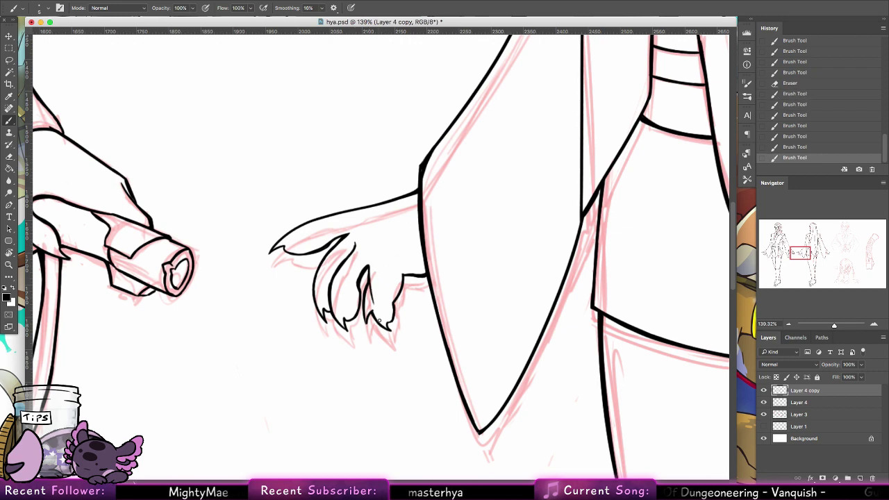
pyautogui.hotkey('ctrl', 'z')
pyautogui.hotkey('ctrl', 'z')
pyautogui.hotkey('ctrl', 'z')
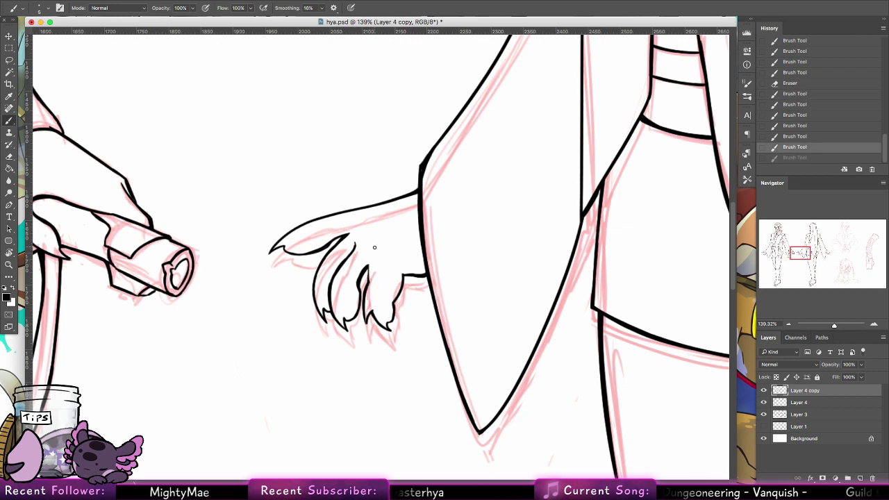
pyautogui.moveTo(368, 267)
pyautogui.mouseDown()
pyautogui.moveTo(370, 305)
pyautogui.moveTo(368, 287)
pyautogui.moveTo(380, 304)
pyautogui.moveTo(387, 272)
pyautogui.moveTo(395, 308)
pyautogui.moveTo(393, 277)
pyautogui.mouseUp()
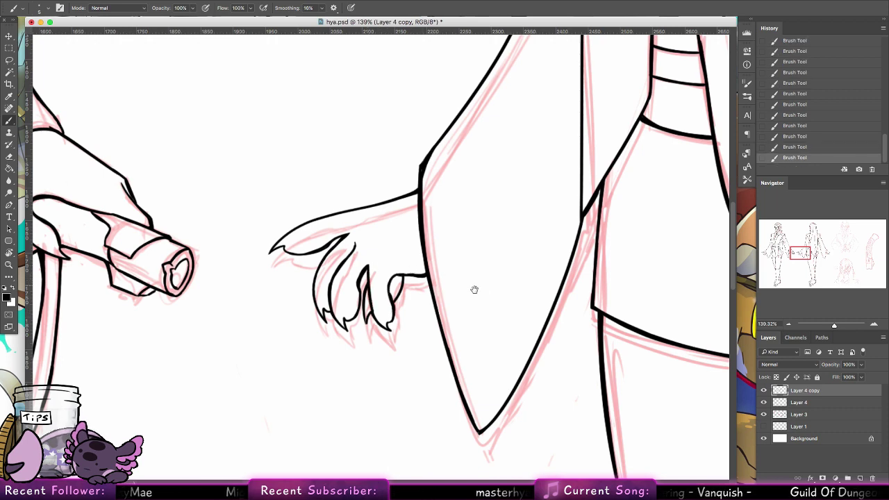
pyautogui.moveTo(474, 289)
pyautogui.mouseDown()
pyautogui.moveTo(391, 283)
pyautogui.moveTo(430, 218)
pyautogui.moveTo(414, 214)
pyautogui.moveTo(470, 240)
pyautogui.mouseUp()
# Step: Fit the whole sheet in view and ink a vertical line at the second figure's wrist
pyautogui.press('z')
pyautogui.press('super+0')
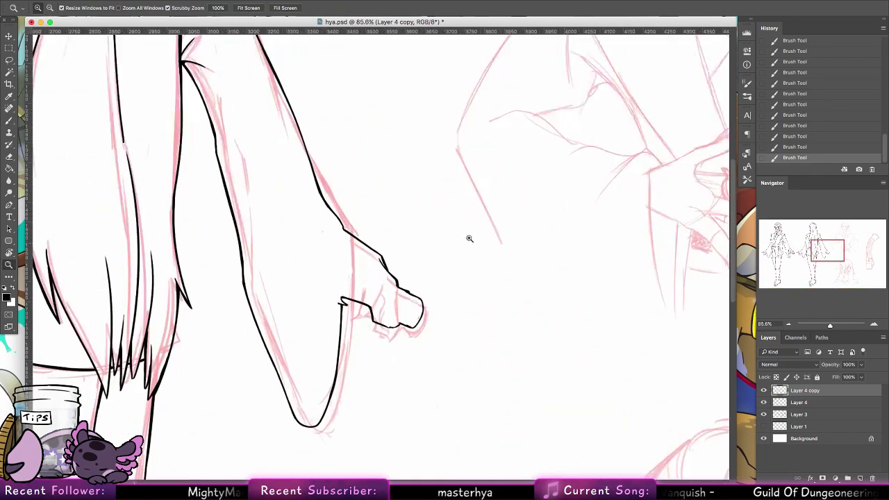
pyautogui.press('b')
pyautogui.moveTo(343, 226); pyautogui.dragTo(341, 297)
pyautogui.press('super+z')
pyautogui.moveTo(343, 229); pyautogui.dragTo(341, 296)
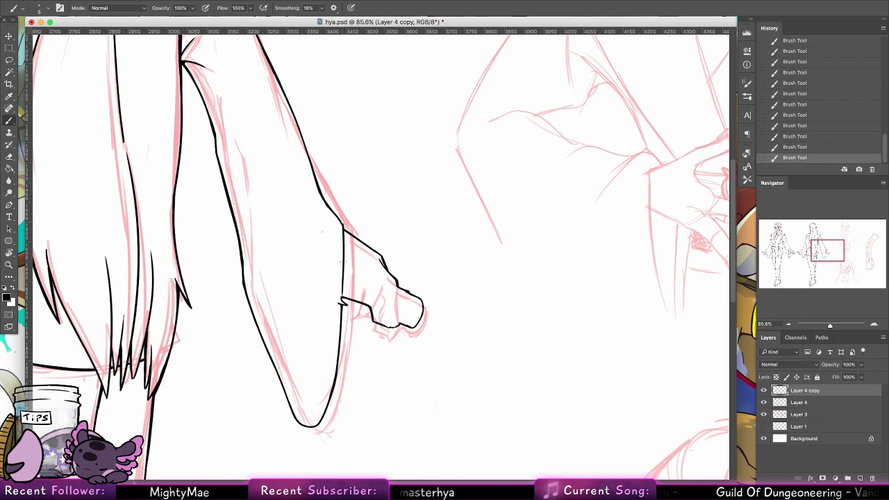
# Step: Trim the wrist line's edge, erase stray ink, and touch up the cuff line
pyautogui.press('e')
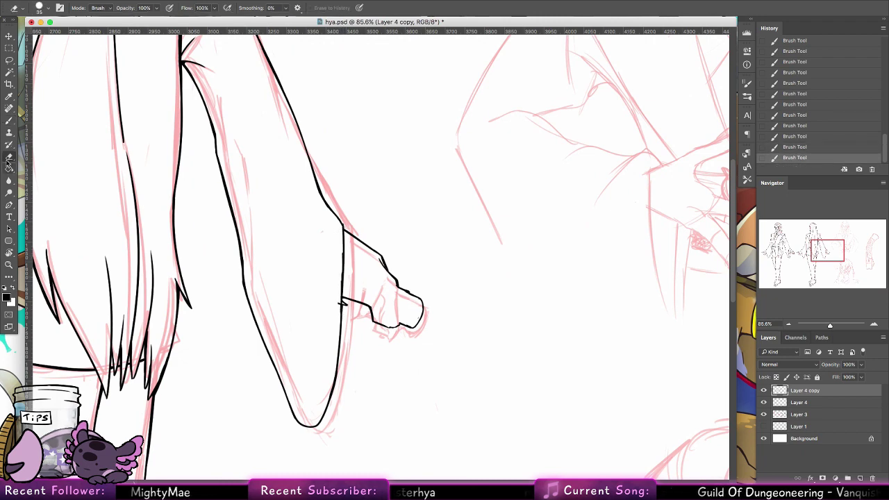
pyautogui.moveTo(335, 298)
pyautogui.mouseDown()
pyautogui.moveTo(338, 257)
pyautogui.moveTo(333, 314)
pyautogui.mouseUp()
pyautogui.click(10, 120)
pyautogui.moveTo(341, 304); pyautogui.dragTo(338, 344)
pyautogui.press('super+z')
pyautogui.press('g')
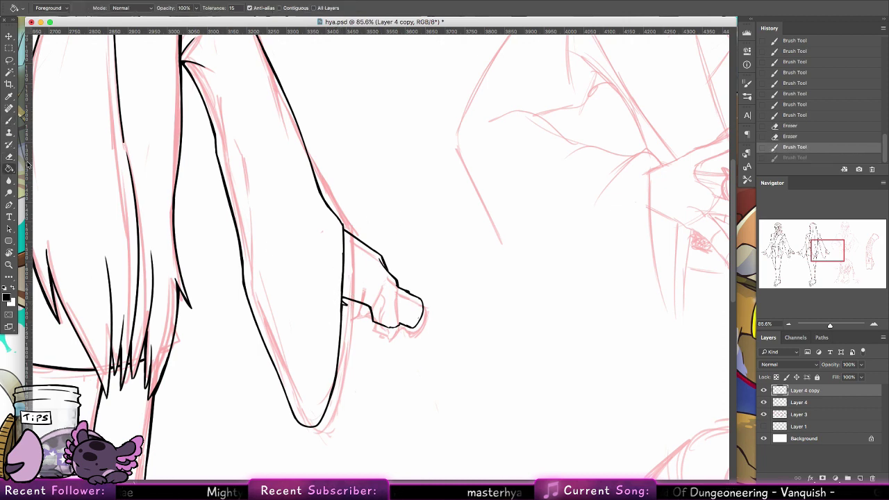
pyautogui.click(12, 158)
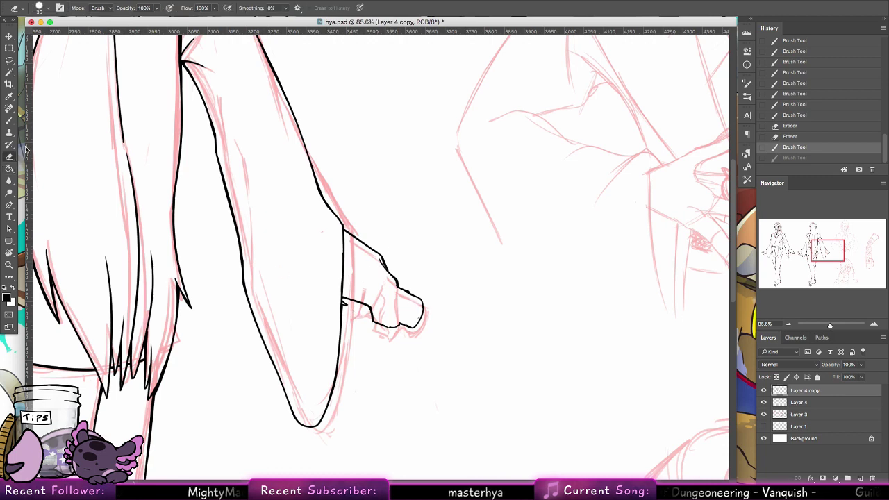
pyautogui.click(344, 306)
pyautogui.click(345, 309)
pyautogui.press('b')
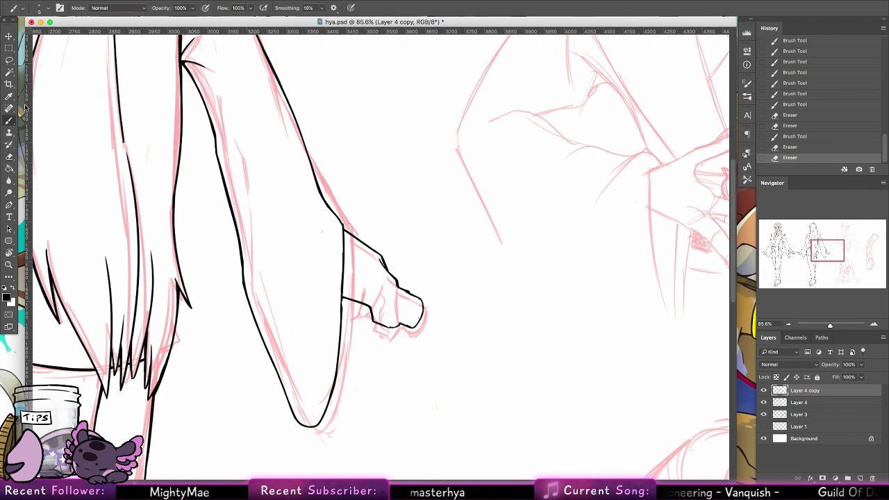
pyautogui.moveTo(343, 302); pyautogui.dragTo(342, 305)
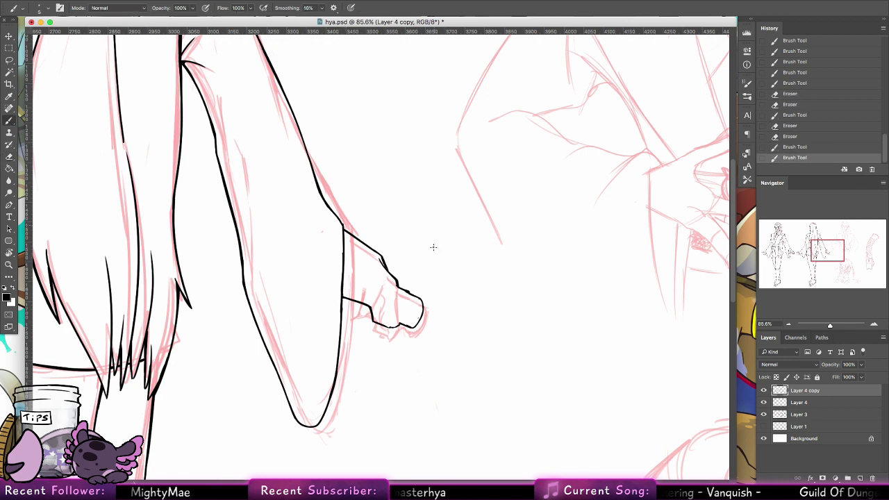
# Step: Zoom in on the hand at the sleeve, erase part of its line, and rejoin the sleeve line
pyautogui.moveTo(442, 327); pyautogui.dragTo(390, 289)
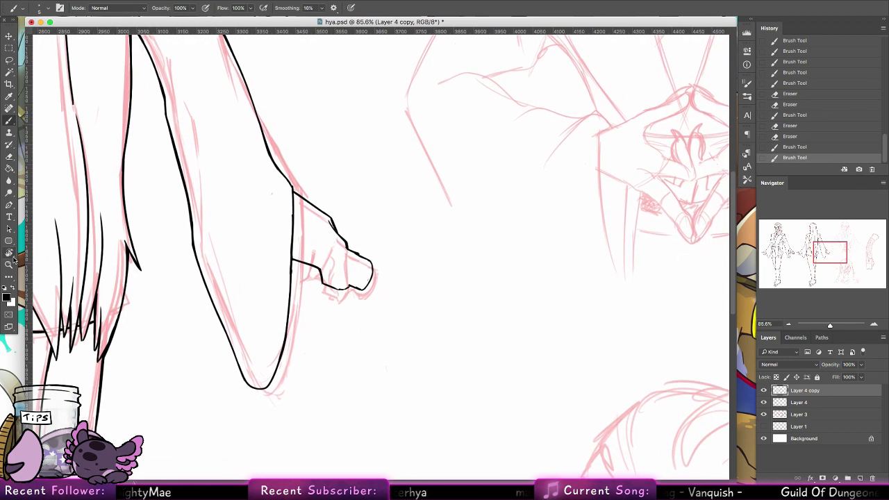
pyautogui.click(9, 264)
pyautogui.moveTo(370, 263); pyautogui.dragTo(399, 270)
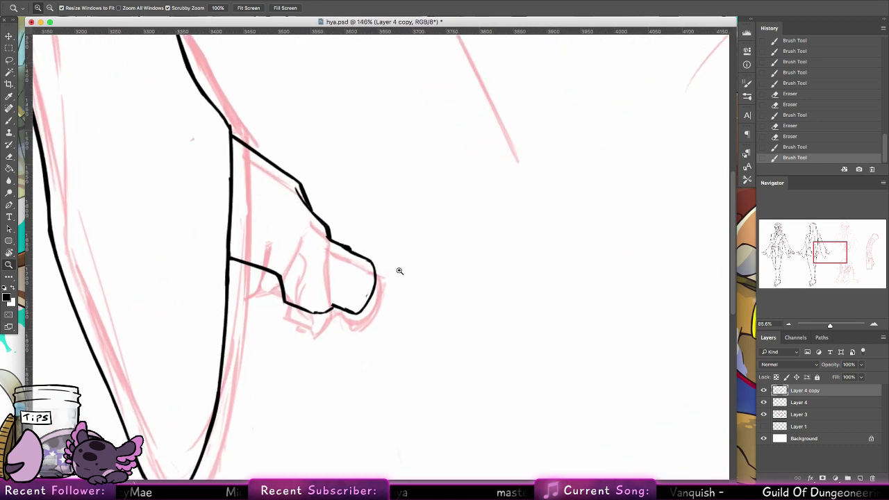
pyautogui.press('e')
pyautogui.moveTo(276, 243)
pyautogui.mouseDown()
pyautogui.moveTo(261, 261)
pyautogui.moveTo(269, 263)
pyautogui.moveTo(265, 250)
pyautogui.moveTo(226, 252)
pyautogui.moveTo(223, 282)
pyautogui.moveTo(208, 247)
pyautogui.mouseUp()
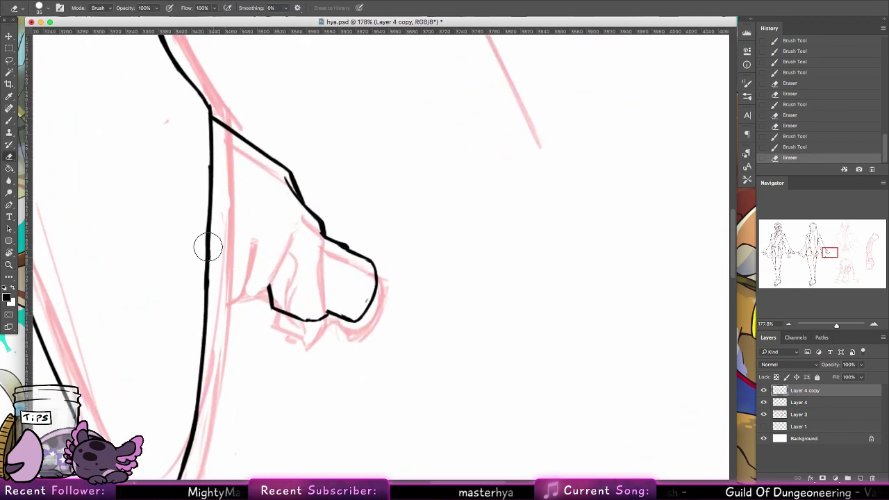
pyautogui.press('b')
pyautogui.moveTo(208, 104); pyautogui.dragTo(212, 179)
pyautogui.hotkey('ctrl', 'z')
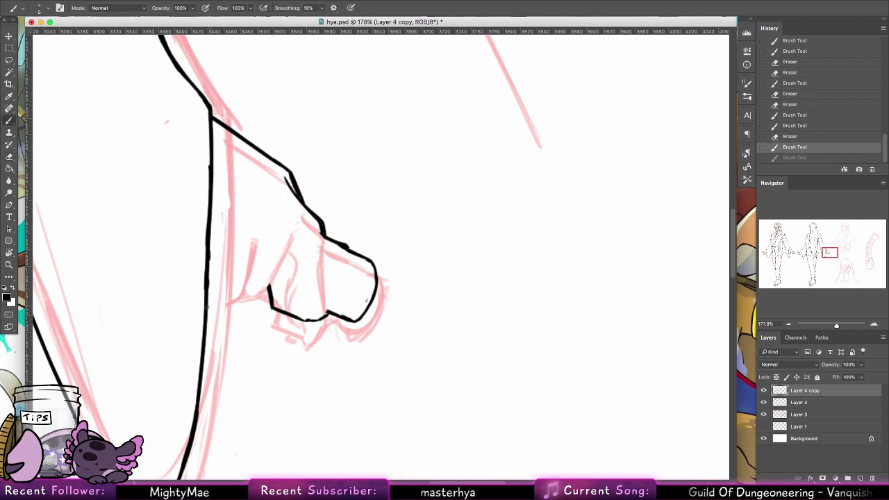
# Step: Ink a vertical finger line with its bottom curving to the right
pyautogui.moveTo(206, 307)
pyautogui.mouseDown()
pyautogui.moveTo(234, 301)
pyautogui.moveTo(243, 270)
pyautogui.mouseUp()
pyautogui.hotkey('ctrl', 'z')
pyautogui.hotkey('ctrl', 'z')
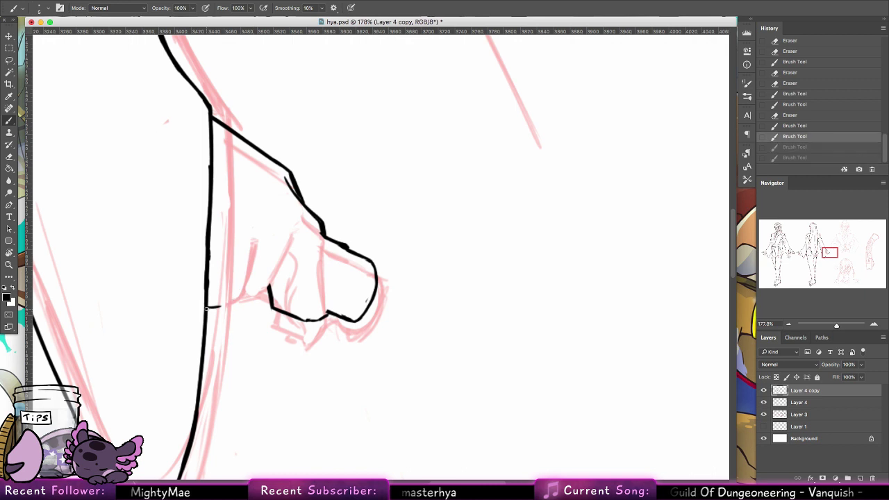
pyautogui.moveTo(223, 297)
pyautogui.mouseDown()
pyautogui.moveTo(224, 310)
pyautogui.moveTo(218, 304)
pyautogui.mouseUp()
pyautogui.hotkey('ctrl', 'z')
pyautogui.hotkey('ctrl', 'z')
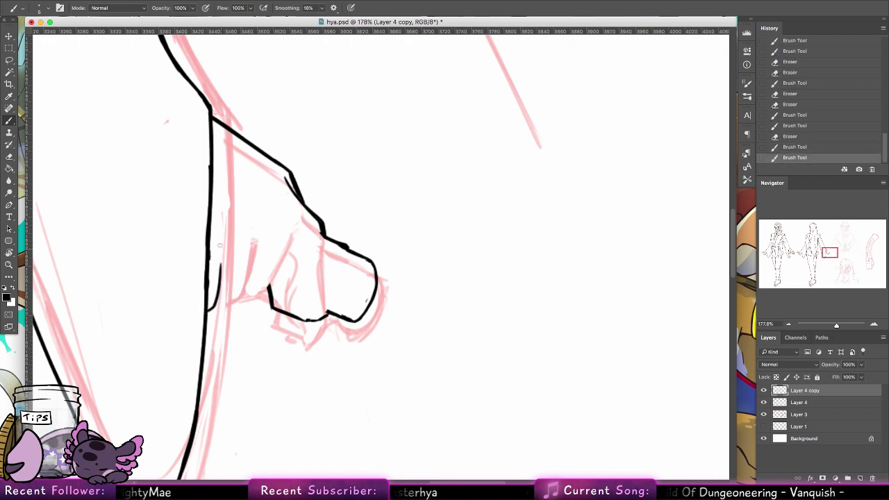
pyautogui.moveTo(220, 246)
pyautogui.mouseDown()
pyautogui.moveTo(217, 280)
pyautogui.moveTo(225, 245)
pyautogui.mouseUp()
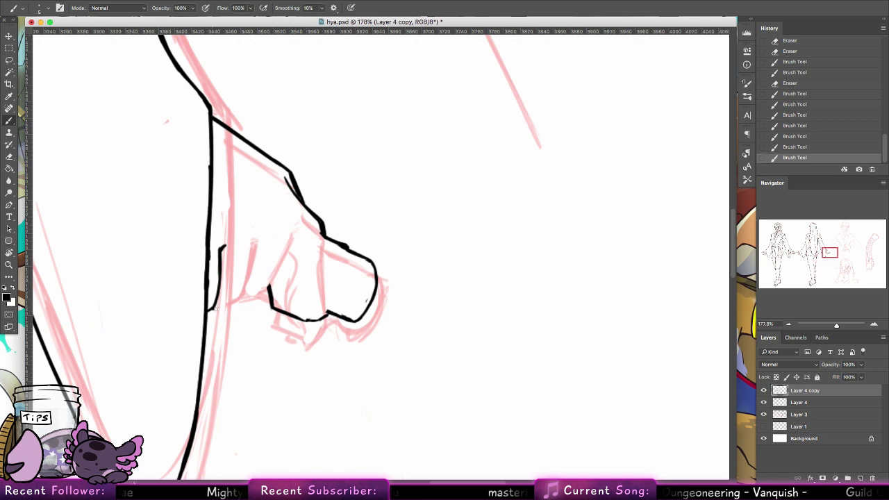
pyautogui.moveTo(211, 310)
pyautogui.mouseDown()
pyautogui.moveTo(259, 270)
pyautogui.moveTo(241, 298)
pyautogui.moveTo(252, 241)
pyautogui.mouseUp()
pyautogui.hotkey('ctrl', 'z')
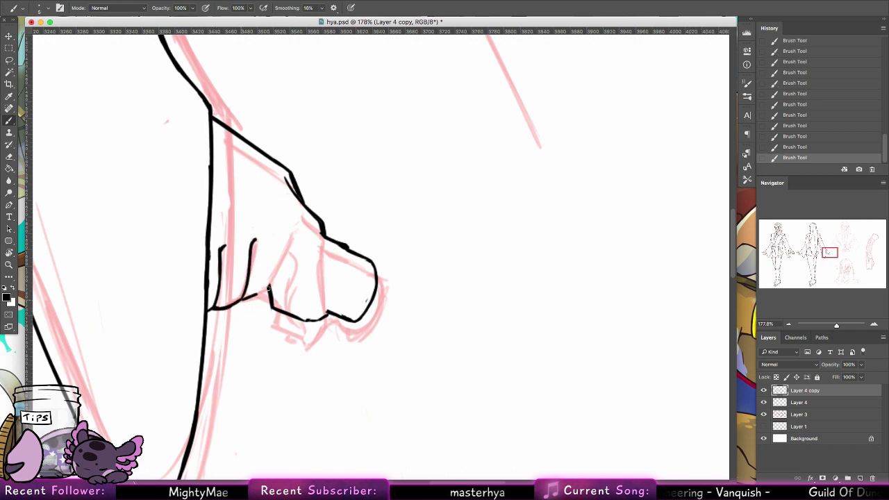
# Step: Outline the next finger and the thumb's left side
pyautogui.moveTo(239, 300); pyautogui.dragTo(288, 243)
pyautogui.moveTo(272, 279)
pyautogui.mouseDown()
pyautogui.moveTo(320, 237)
pyautogui.moveTo(323, 300)
pyautogui.mouseUp()
pyautogui.moveTo(321, 258)
pyautogui.mouseDown()
pyautogui.moveTo(326, 333)
pyautogui.moveTo(305, 347)
pyautogui.moveTo(290, 293)
pyautogui.moveTo(303, 329)
pyautogui.mouseUp()
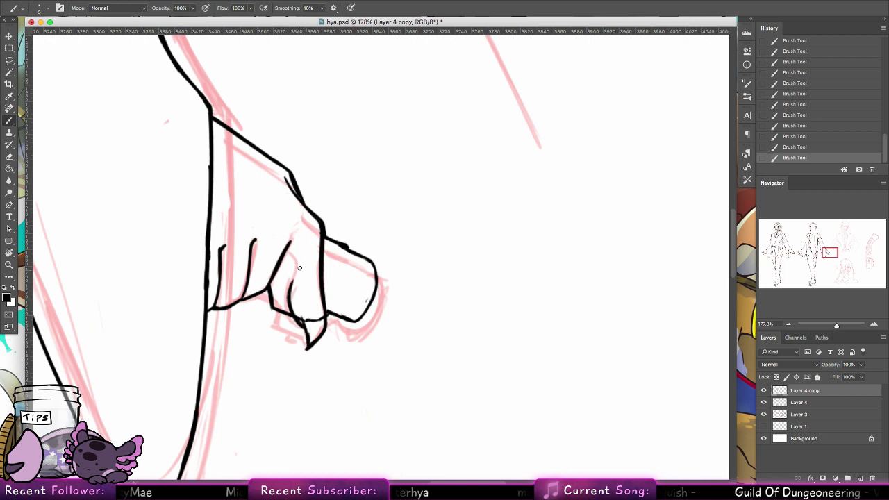
pyautogui.moveTo(288, 295); pyautogui.dragTo(291, 254)
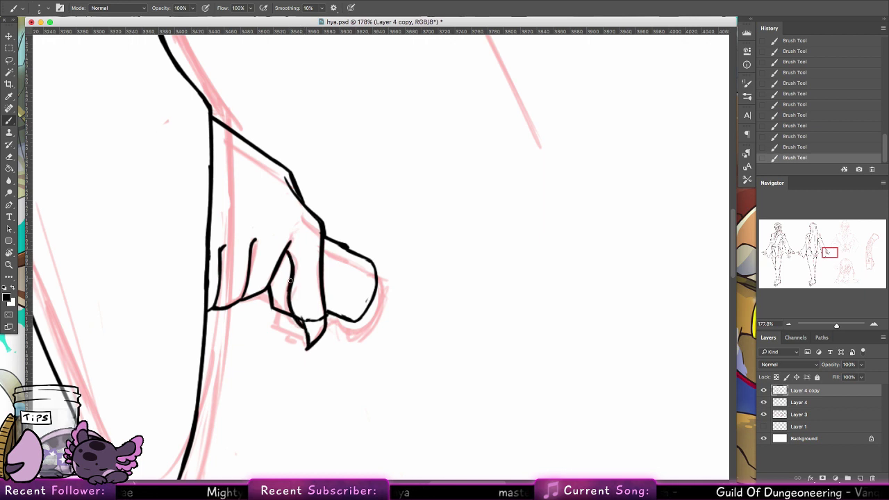
# Step: Erase stray ink around the thumb tip using a 21 px, then 7 px eraser
pyautogui.press('e')
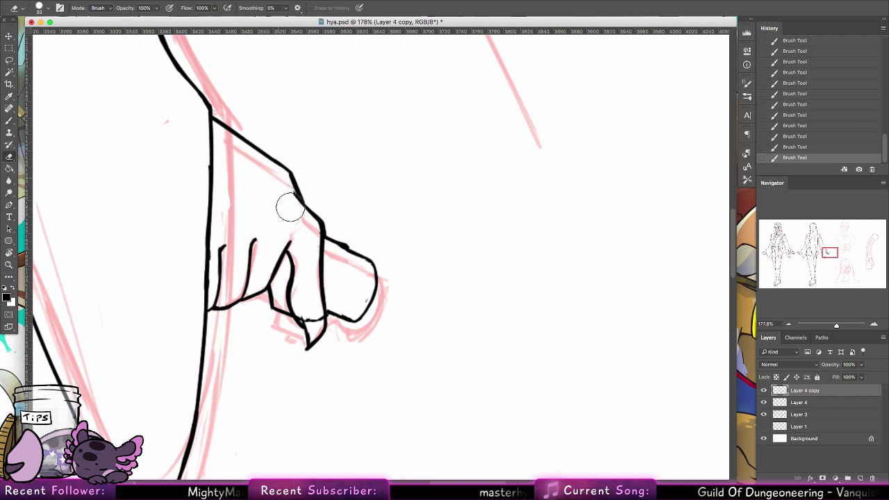
pyautogui.moveTo(299, 313); pyautogui.dragTo(312, 326)
pyautogui.click(43, 8)
pyautogui.click(102, 108)
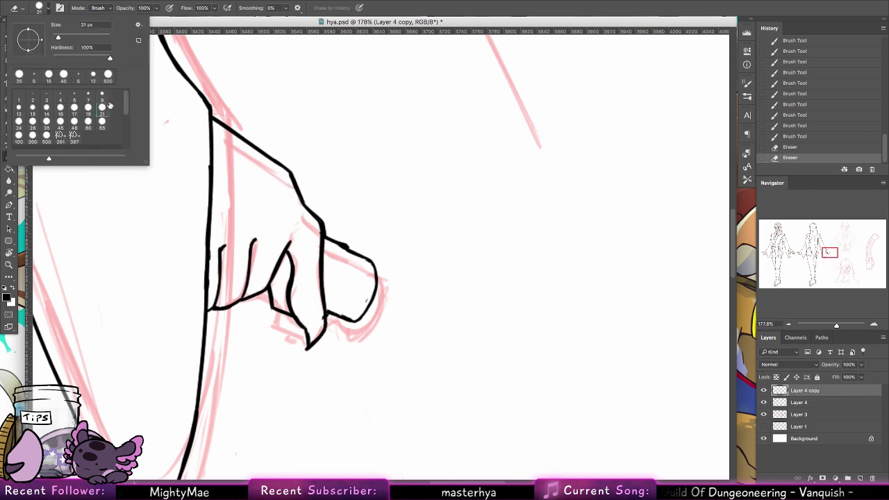
pyautogui.click(317, 232)
pyautogui.click(47, 11)
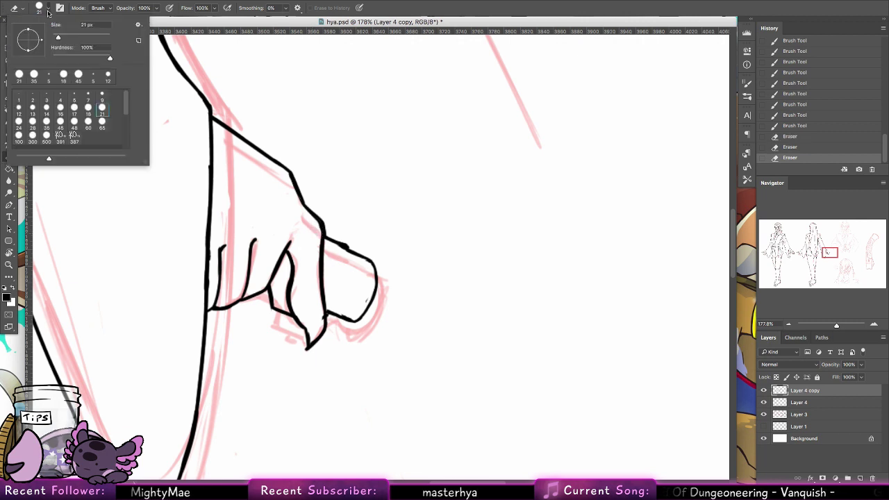
pyautogui.click(90, 98)
pyautogui.click(320, 313)
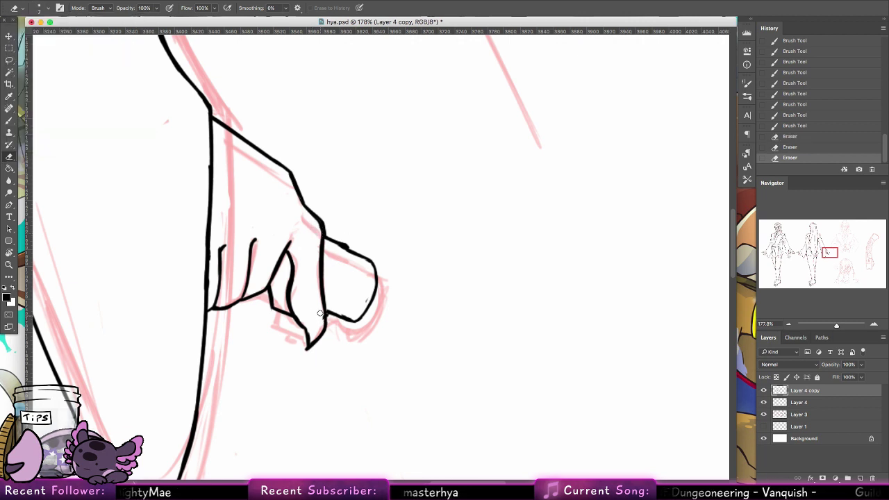
pyautogui.click(320, 318)
pyautogui.press('j')
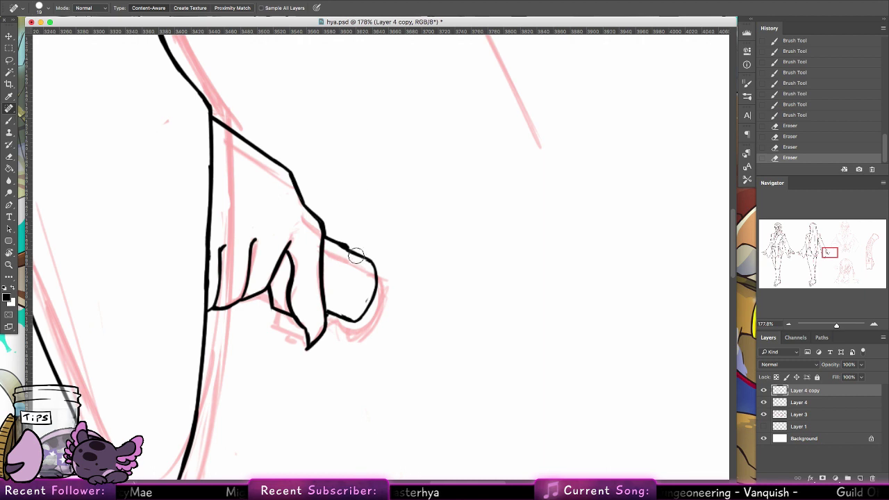
# Step: Ink the curved thumb crease, close gaps and thicken the hand's lower outline, then zoom out
pyautogui.press('b')
pyautogui.moveTo(344, 249); pyautogui.dragTo(337, 283)
pyautogui.moveTo(344, 251); pyautogui.dragTo(336, 289)
pyautogui.click(326, 314)
pyautogui.click(334, 313)
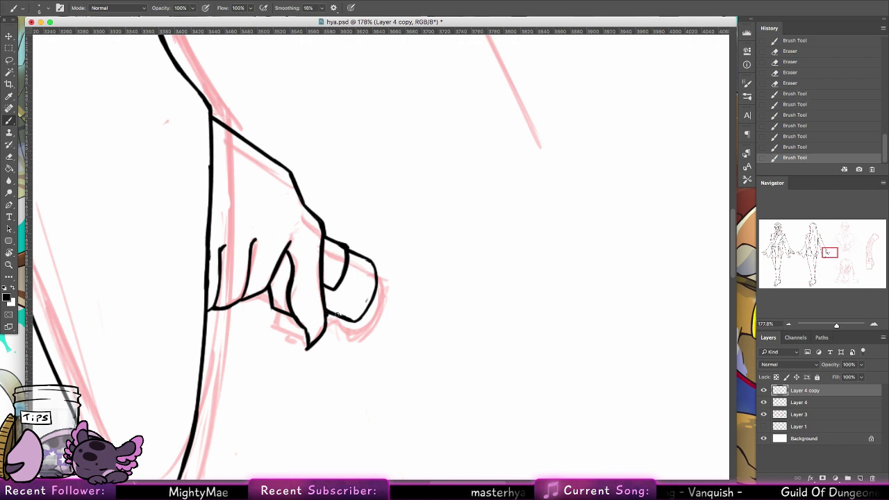
pyautogui.moveTo(352, 321); pyautogui.dragTo(375, 292)
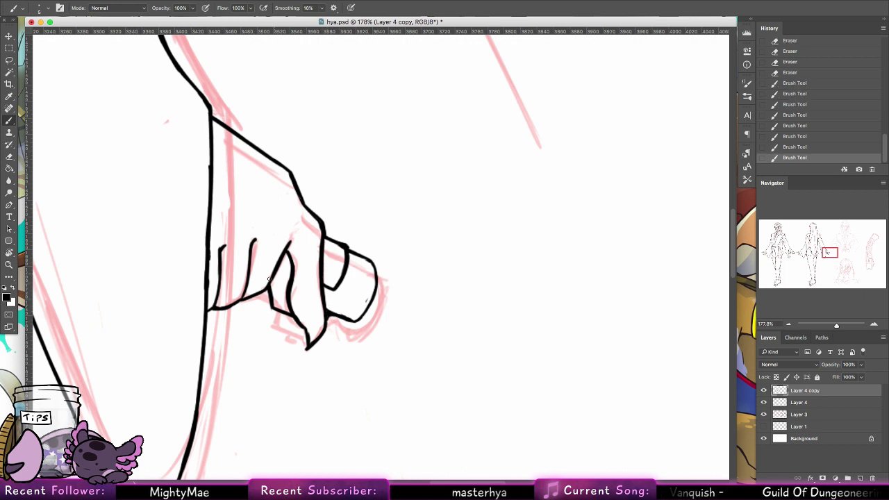
pyautogui.moveTo(264, 294); pyautogui.dragTo(271, 297)
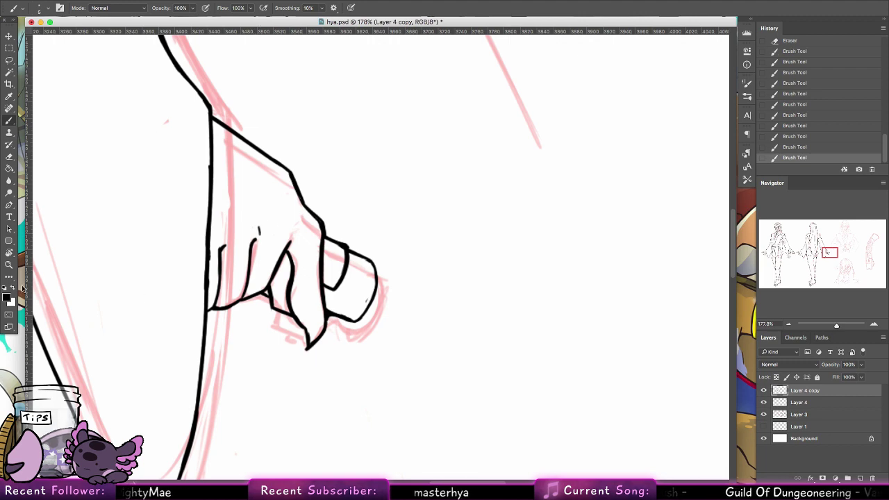
pyautogui.press('z')
pyautogui.moveTo(479, 213); pyautogui.dragTo(411, 236)
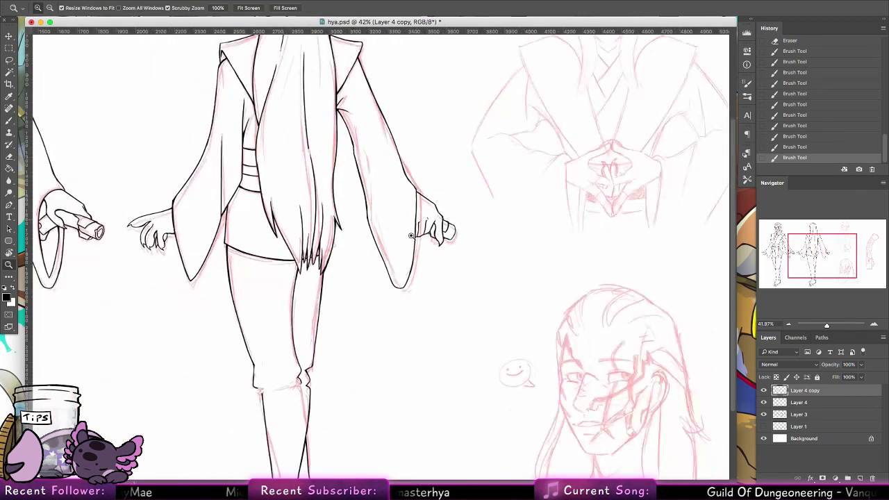
# Step: Erase the stray ink along both lower legs and the boot's left toe with a 48 px eraser
pyautogui.moveTo(378, 402); pyautogui.dragTo(343, 236)
pyautogui.moveTo(244, 304); pyautogui.dragTo(258, 300)
pyautogui.scroll(-5, 258, 300)
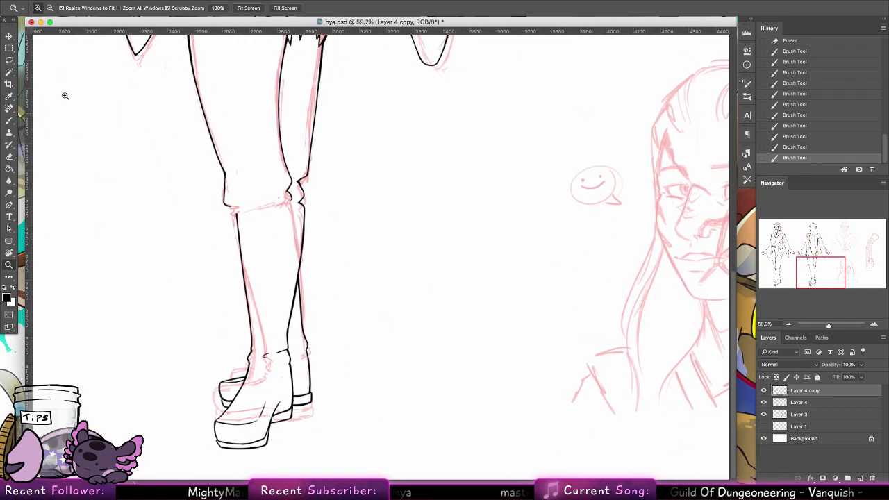
pyautogui.click(9, 154)
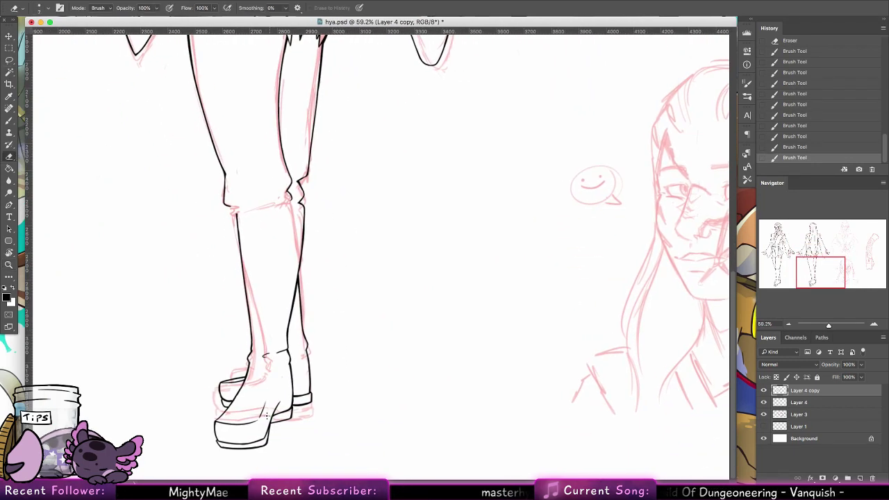
pyautogui.rightClick(33, 141)
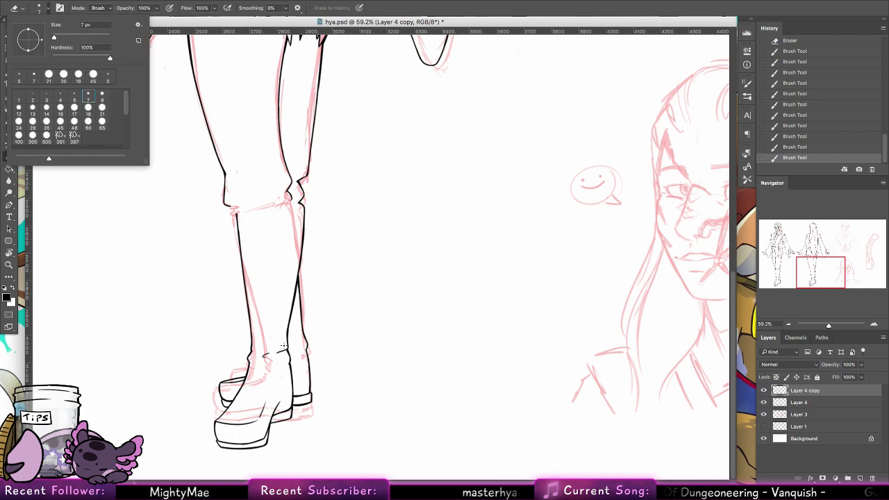
pyautogui.click(74, 128)
pyautogui.click(277, 266)
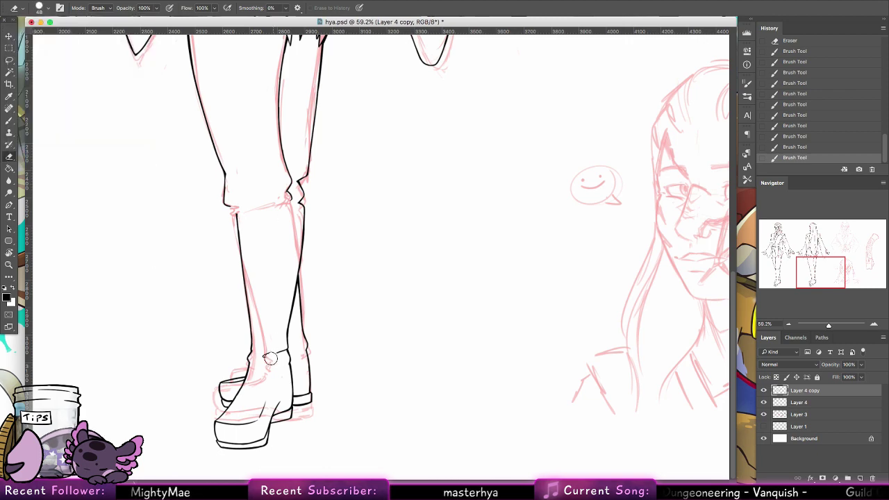
pyautogui.moveTo(290, 274)
pyautogui.mouseDown()
pyautogui.moveTo(291, 304)
pyautogui.moveTo(291, 275)
pyautogui.moveTo(285, 368)
pyautogui.moveTo(273, 358)
pyautogui.moveTo(291, 380)
pyautogui.mouseUp()
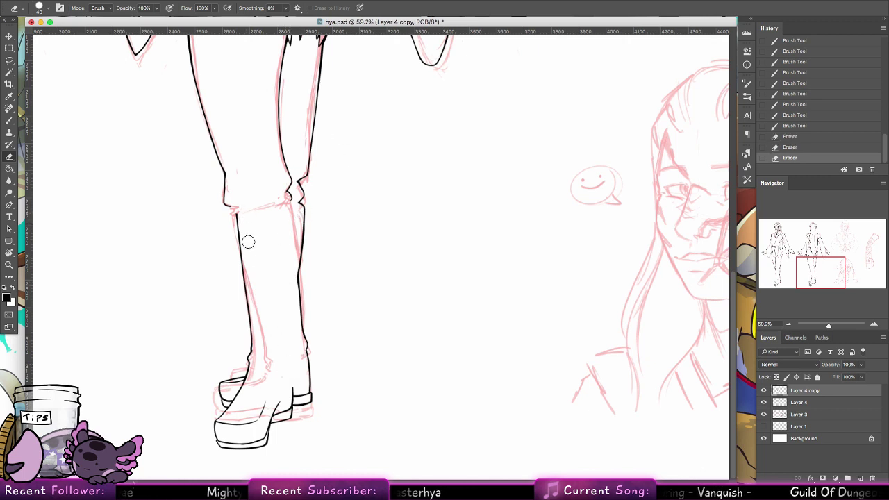
pyautogui.moveTo(236, 225); pyautogui.dragTo(252, 268)
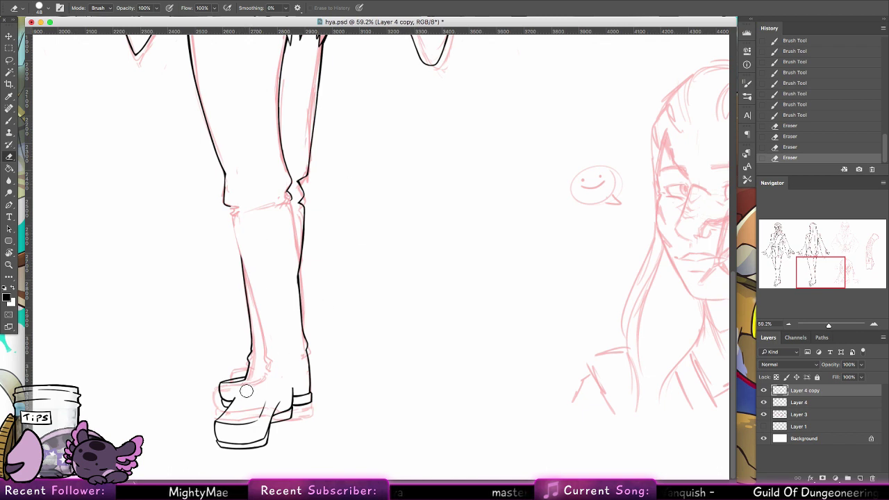
pyautogui.moveTo(250, 386)
pyautogui.mouseDown()
pyautogui.moveTo(234, 398)
pyautogui.moveTo(216, 388)
pyautogui.moveTo(236, 381)
pyautogui.moveTo(223, 424)
pyautogui.moveTo(254, 397)
pyautogui.moveTo(270, 398)
pyautogui.moveTo(268, 413)
pyautogui.mouseUp()
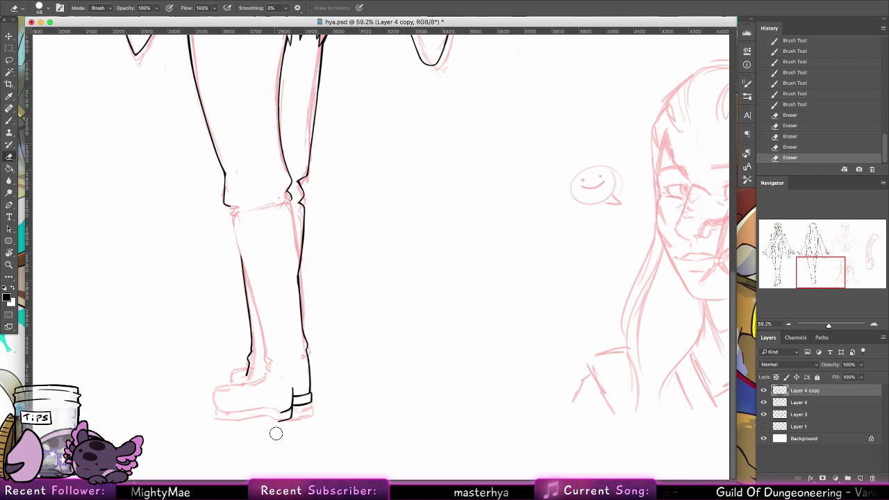
# Step: Ink a new line across the knee with the brush and zoom in on it
pyautogui.click(11, 122)
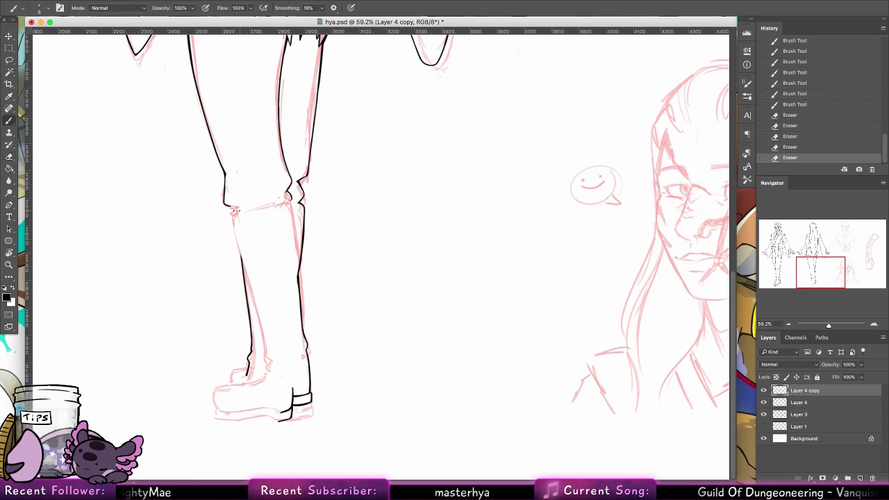
pyautogui.moveTo(232, 212); pyautogui.dragTo(290, 200)
pyautogui.press('z')
pyautogui.moveTo(241, 184)
pyautogui.mouseDown()
pyautogui.moveTo(257, 186)
pyautogui.moveTo(103, 162)
pyautogui.mouseUp()
# Step: Ink short strokes at the knee fold and try a left shin line, undoing the shin strokes
pyautogui.press('b')
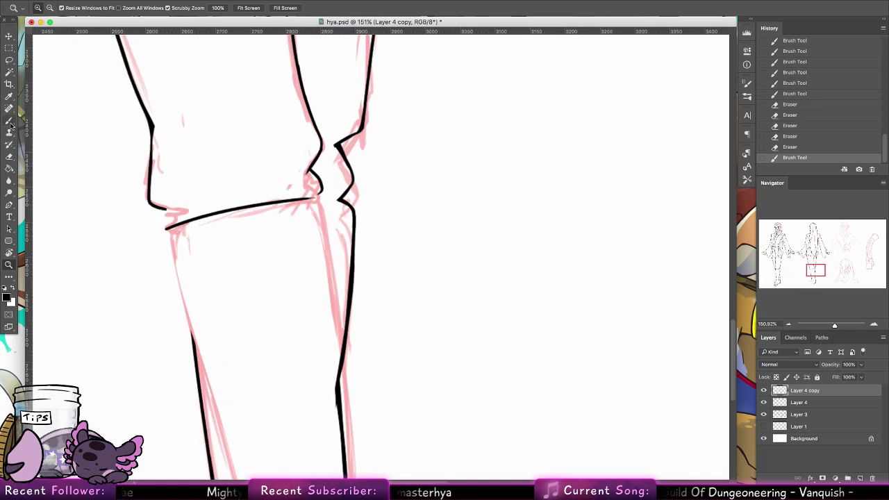
pyautogui.moveTo(162, 209)
pyautogui.mouseDown()
pyautogui.moveTo(156, 225)
pyautogui.moveTo(165, 209)
pyautogui.mouseUp()
pyautogui.moveTo(308, 168)
pyautogui.mouseDown()
pyautogui.moveTo(311, 200)
pyautogui.moveTo(329, 213)
pyautogui.moveTo(331, 275)
pyautogui.mouseUp()
pyautogui.moveTo(327, 209); pyautogui.dragTo(332, 294)
pyautogui.moveTo(327, 233); pyautogui.dragTo(333, 334)
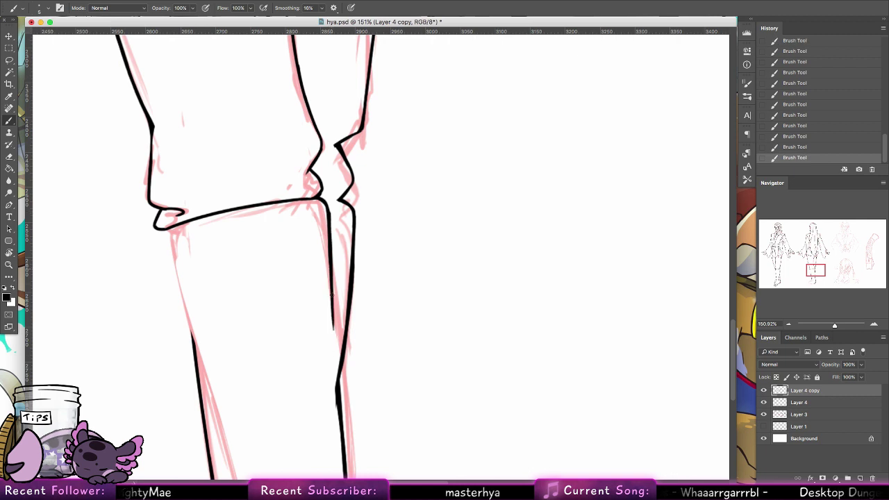
pyautogui.moveTo(330, 280); pyautogui.dragTo(335, 364)
pyautogui.moveTo(332, 304); pyautogui.dragTo(336, 386)
pyautogui.scroll(-5, 349, 224)
pyautogui.hscroll(2, 349, 224)
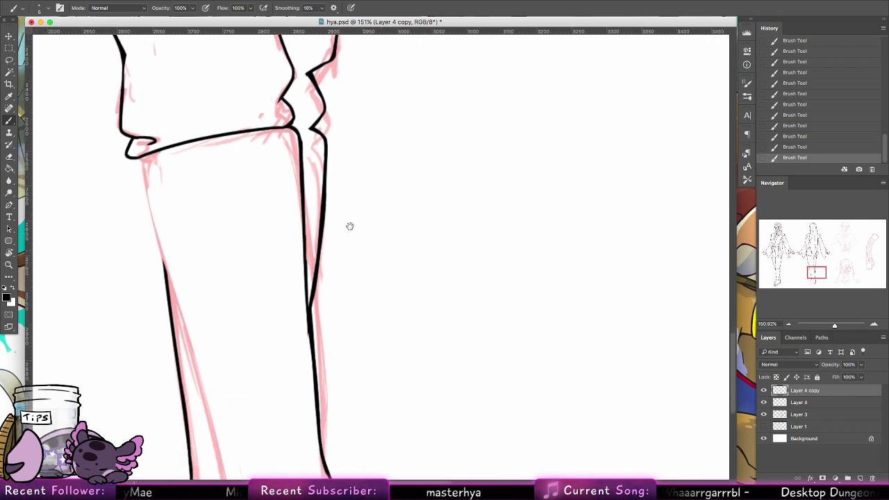
pyautogui.press('super+alt+z')
pyautogui.press('super+alt+z')
pyautogui.press('super+alt+z')
pyautogui.press('super+alt+z')
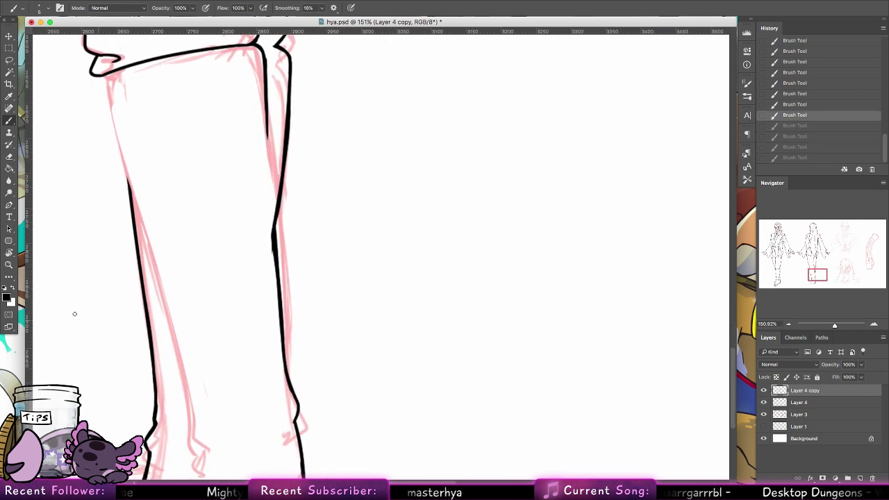
# Step: Zoom out to the whole boot, confirm the brush size and add a tiny stroke under the cuff corner
pyautogui.press('z')
pyautogui.moveTo(163, 278); pyautogui.dragTo(129, 219)
pyautogui.press('b')
pyautogui.rightClick(156, 172)
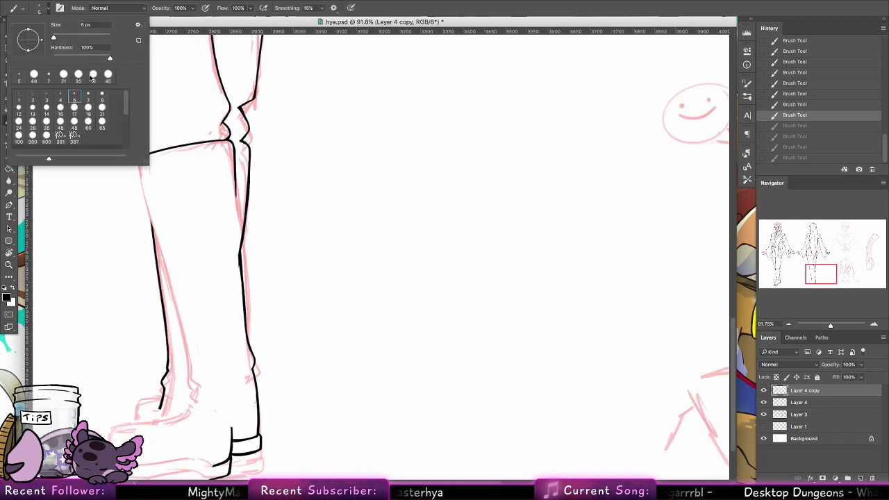
pyautogui.click(156, 172)
pyautogui.press('super+alt+z')
pyautogui.moveTo(138, 158); pyautogui.dragTo(137, 164)
pyautogui.press('super+alt+z')
# Step: Ink the boot's left outline and inner contour below the cuff
pyautogui.moveTo(155, 253); pyautogui.dragTo(138, 166)
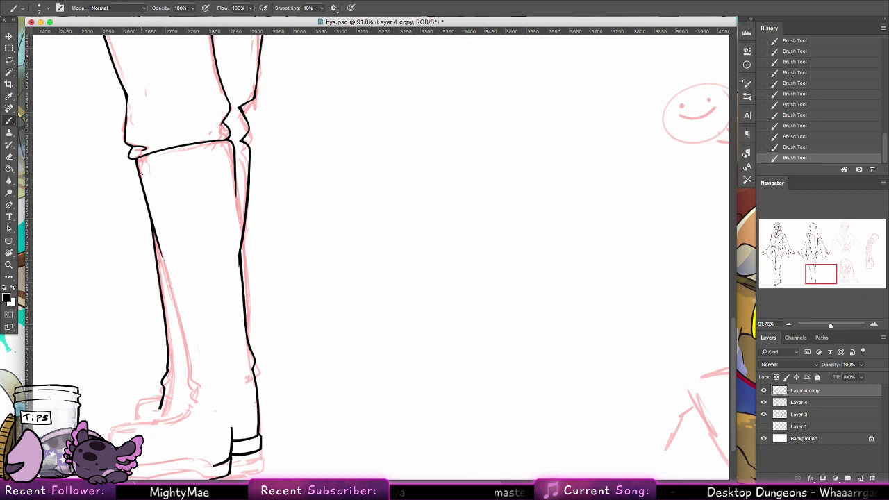
pyautogui.moveTo(177, 307); pyautogui.dragTo(158, 245)
pyautogui.moveTo(184, 341); pyautogui.dragTo(170, 281)
pyautogui.moveTo(190, 371)
pyautogui.mouseDown()
pyautogui.moveTo(177, 309)
pyautogui.moveTo(189, 366)
pyautogui.mouseUp()
pyautogui.press('super+alt+z')
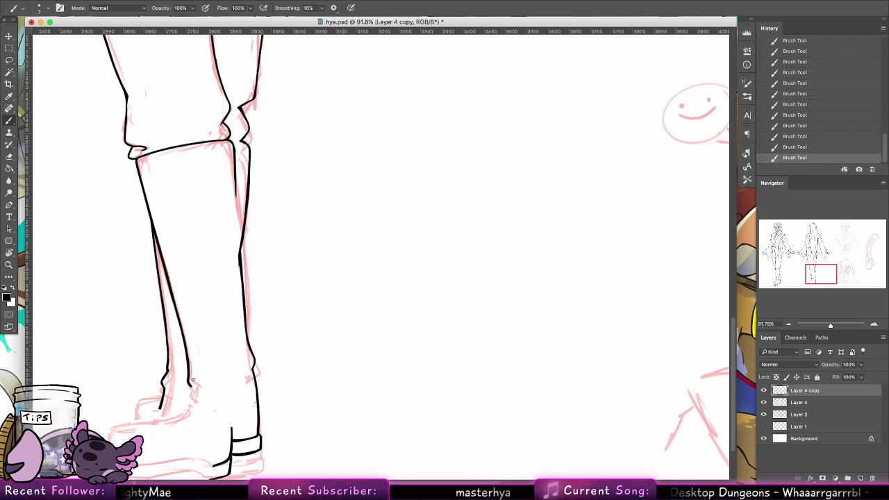
# Step: Compare against the sketch by toggling Layer 4 copy, then erase the old heel and toe lines
pyautogui.scroll(-3, 192, 379)
pyautogui.hscroll(-3, 293, 260)
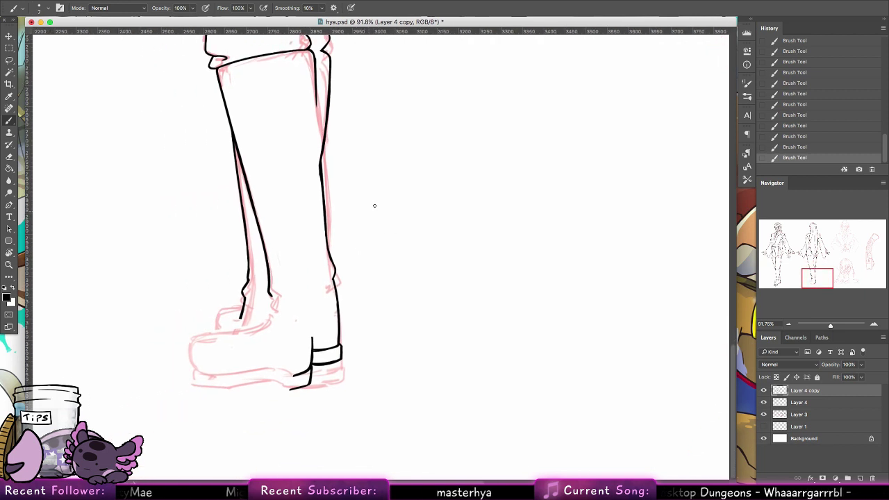
pyautogui.click(764, 391)
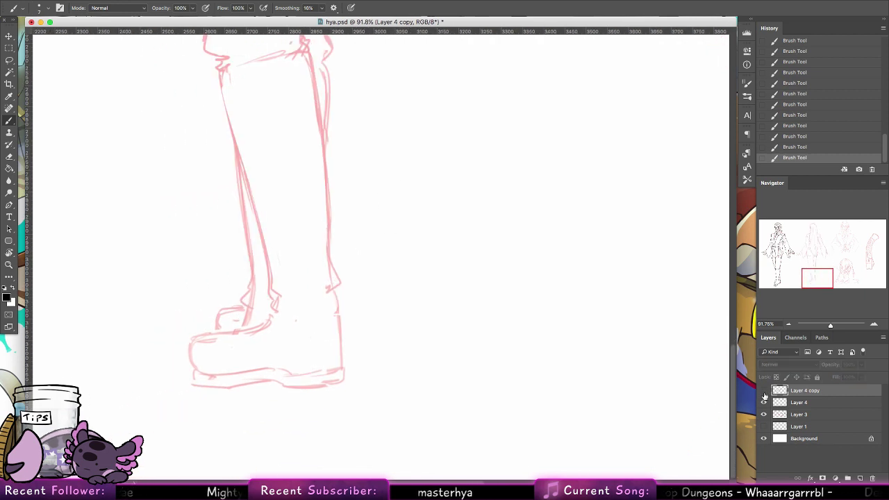
pyautogui.click(763, 391)
pyautogui.click(9, 157)
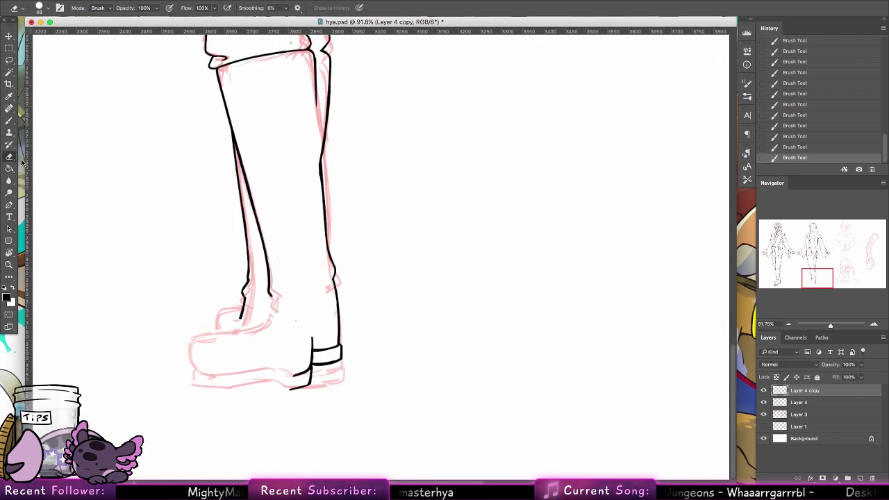
pyautogui.moveTo(312, 340)
pyautogui.mouseDown()
pyautogui.moveTo(306, 378)
pyautogui.moveTo(285, 368)
pyautogui.mouseUp()
pyautogui.moveTo(250, 323); pyautogui.dragTo(244, 284)
pyautogui.click(9, 120)
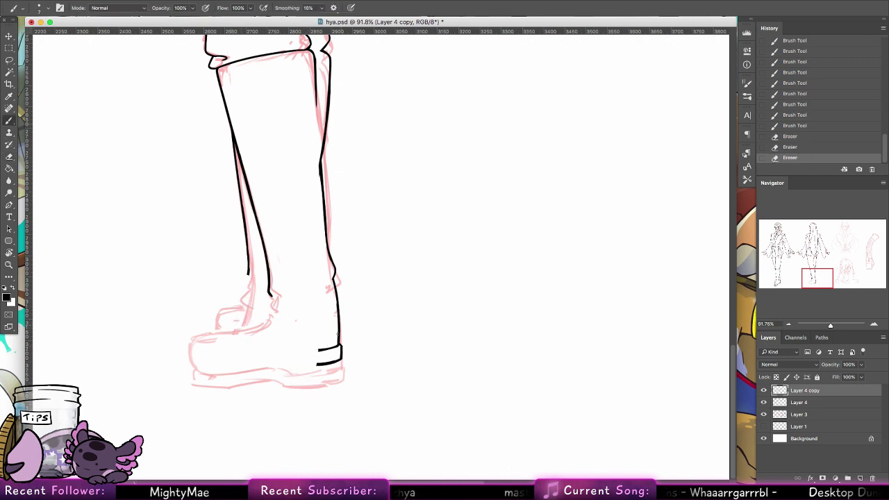
pyautogui.hscroll(-5, 444, 319)
# Step: Lasso the boot's heel and move it down about 25 px, then deselect
pyautogui.click(9, 59)
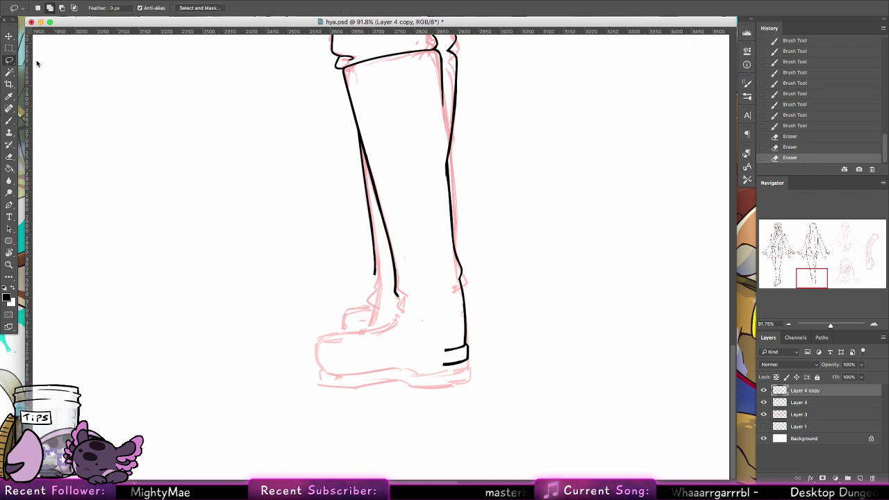
pyautogui.moveTo(467, 256)
pyautogui.mouseDown()
pyautogui.moveTo(506, 377)
pyautogui.moveTo(460, 253)
pyautogui.mouseUp()
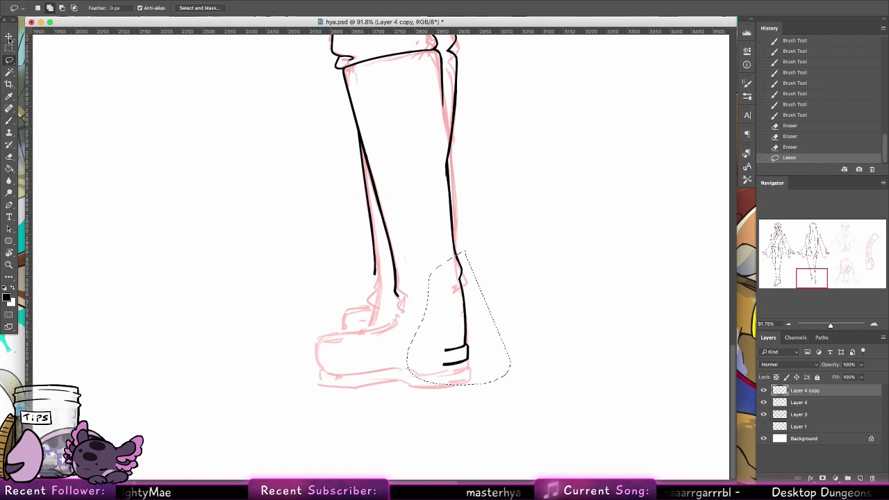
pyautogui.press('v')
pyautogui.moveTo(476, 345); pyautogui.dragTo(479, 362)
pyautogui.press('b')
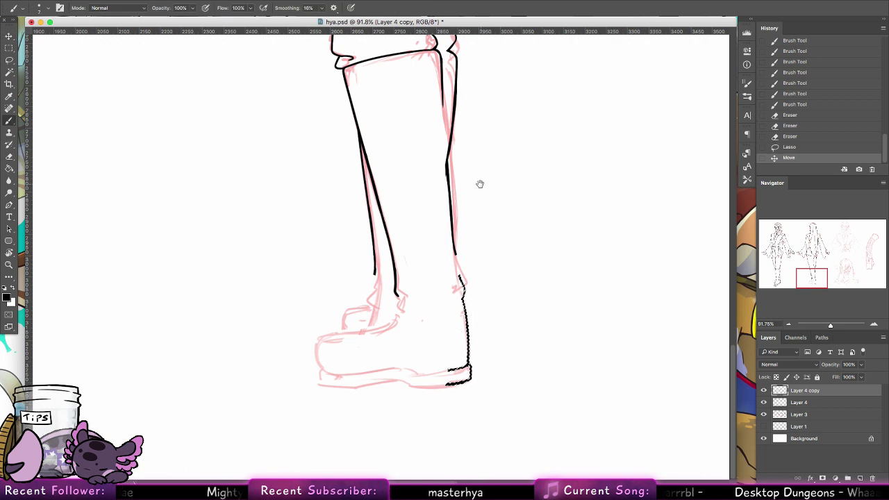
pyautogui.hotkey('ctrl', 'd')
# Step: Ink the boot's back outline from the upper shaft down toward the heel, redrawing it several times
pyautogui.moveTo(451, 239)
pyautogui.mouseDown()
pyautogui.moveTo(466, 286)
pyautogui.moveTo(458, 269)
pyautogui.moveTo(464, 284)
pyautogui.moveTo(468, 252)
pyautogui.mouseUp()
pyautogui.press('super+z')
pyautogui.click(10, 157)
pyautogui.press('b')
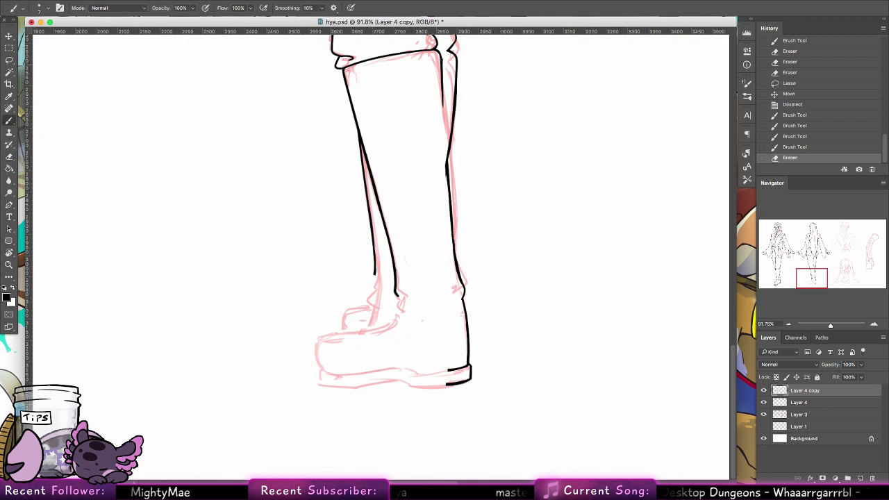
pyautogui.moveTo(441, 61); pyautogui.dragTo(447, 155)
pyautogui.press('super+z')
pyautogui.moveTo(445, 62); pyautogui.dragTo(453, 181)
pyautogui.press('super+z')
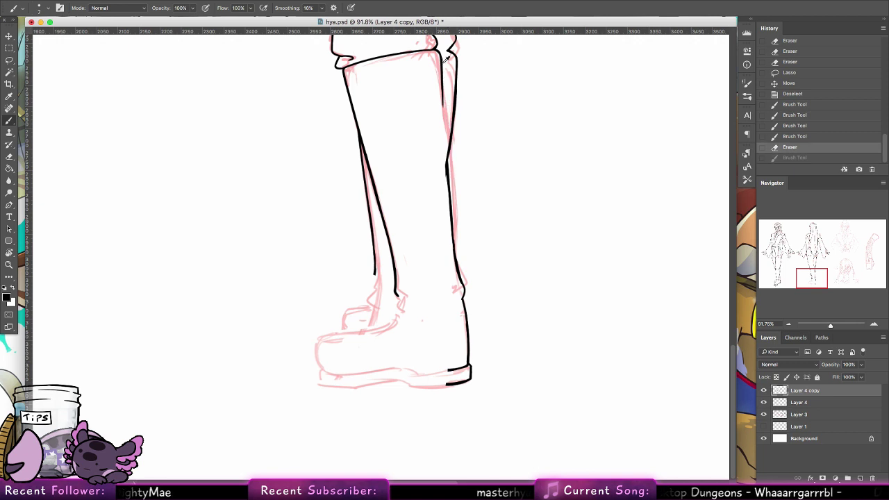
pyautogui.moveTo(445, 61); pyautogui.dragTo(456, 228)
pyautogui.press('super+z')
pyautogui.moveTo(441, 58); pyautogui.dragTo(456, 228)
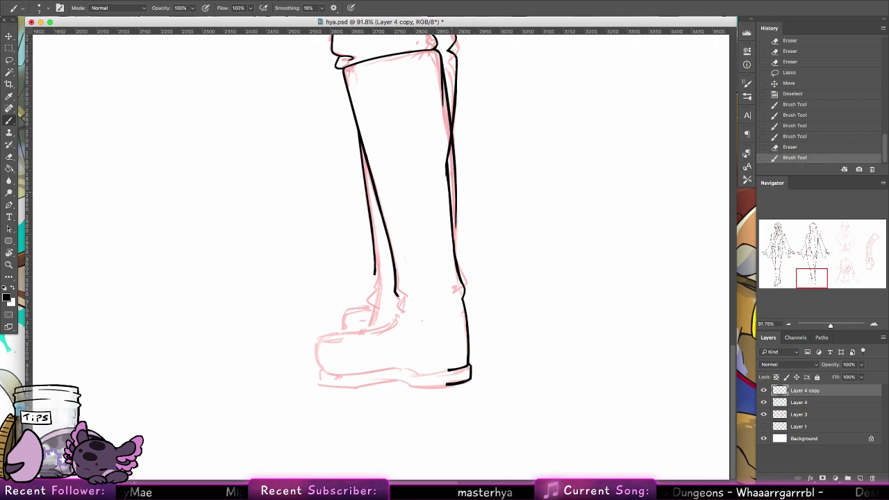
pyautogui.moveTo(452, 192); pyautogui.dragTo(456, 249)
pyautogui.moveTo(454, 216); pyautogui.dragTo(456, 251)
# Step: Erase stray ink along the back outline and redraw it in black down to the heel
pyautogui.press('e')
pyautogui.moveTo(429, 53); pyautogui.dragTo(441, 199)
pyautogui.moveTo(439, 127); pyautogui.dragTo(444, 230)
pyautogui.moveTo(443, 186); pyautogui.dragTo(440, 236)
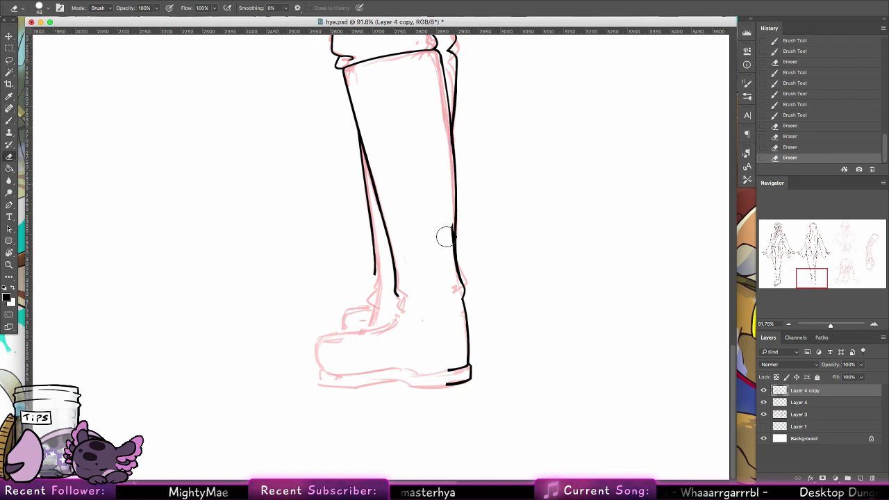
pyautogui.press('b')
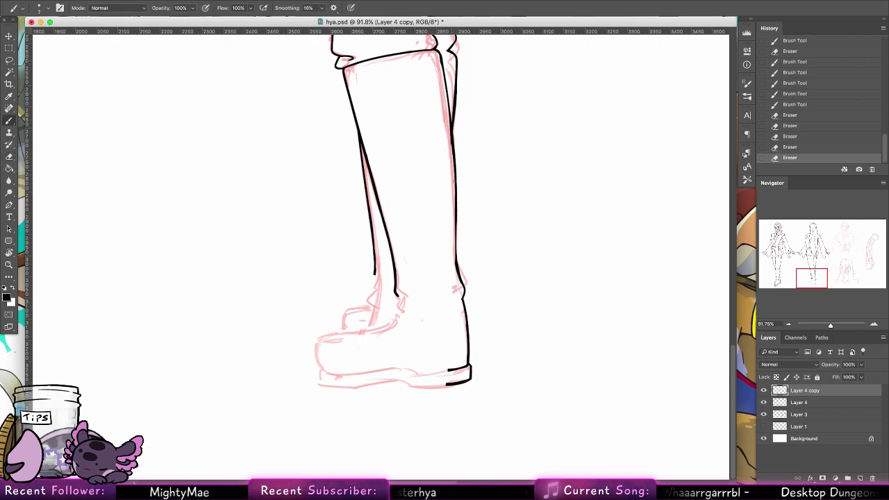
pyautogui.moveTo(452, 151); pyautogui.dragTo(456, 260)
pyautogui.moveTo(456, 216); pyautogui.dragTo(458, 256)
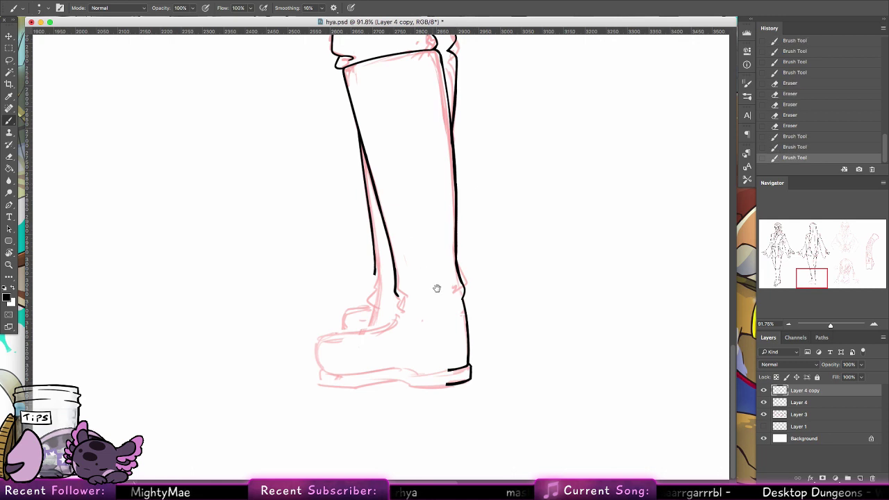
# Step: Extend the inner ankle line and redraw the toe front as a curve
pyautogui.moveTo(394, 287); pyautogui.dragTo(400, 306)
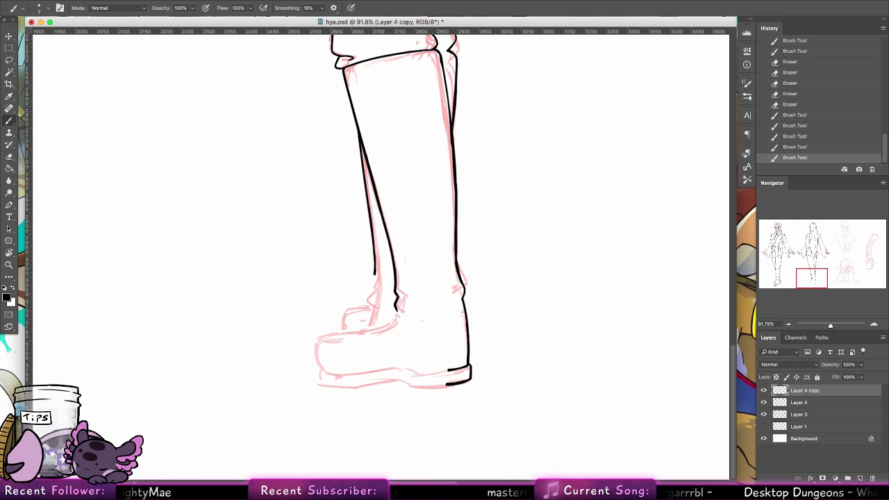
pyautogui.hscroll(-5, 451, 291)
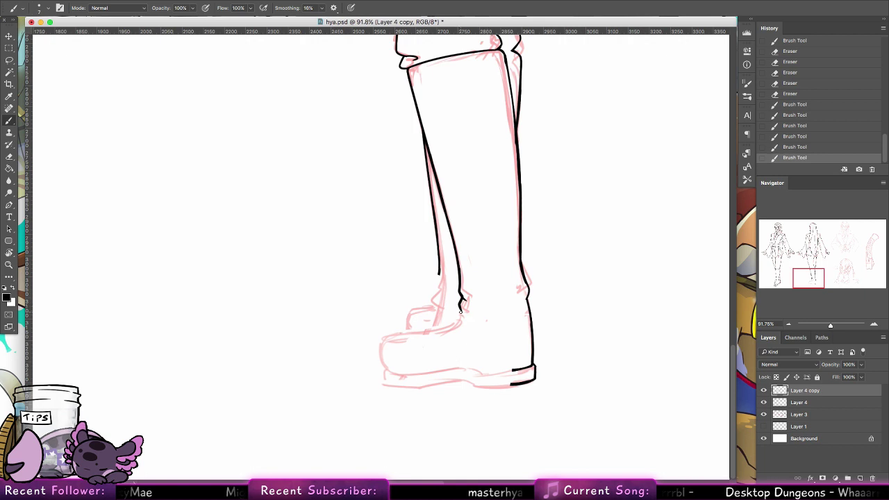
pyautogui.moveTo(461, 309)
pyautogui.mouseDown()
pyautogui.moveTo(449, 323)
pyautogui.moveTo(383, 336)
pyautogui.mouseUp()
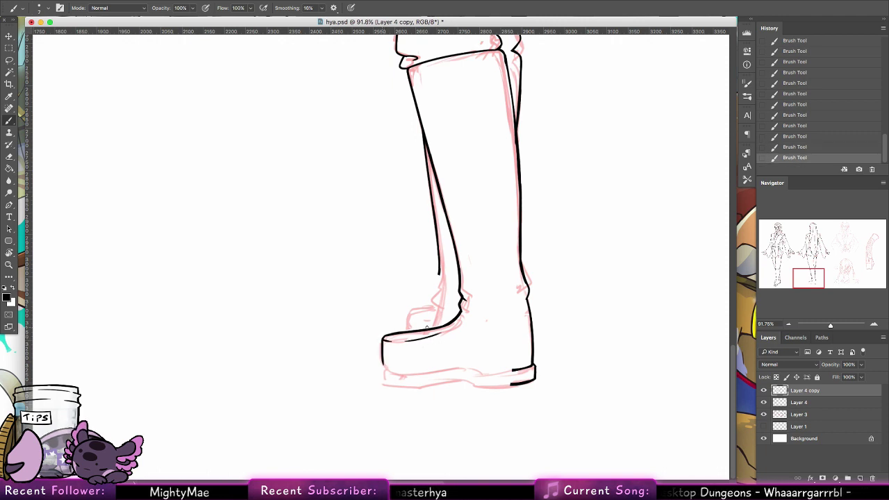
pyautogui.hotkey('ctrl', 'z')
pyautogui.moveTo(381, 339)
pyautogui.mouseDown()
pyautogui.moveTo(389, 368)
pyautogui.moveTo(382, 352)
pyautogui.mouseUp()
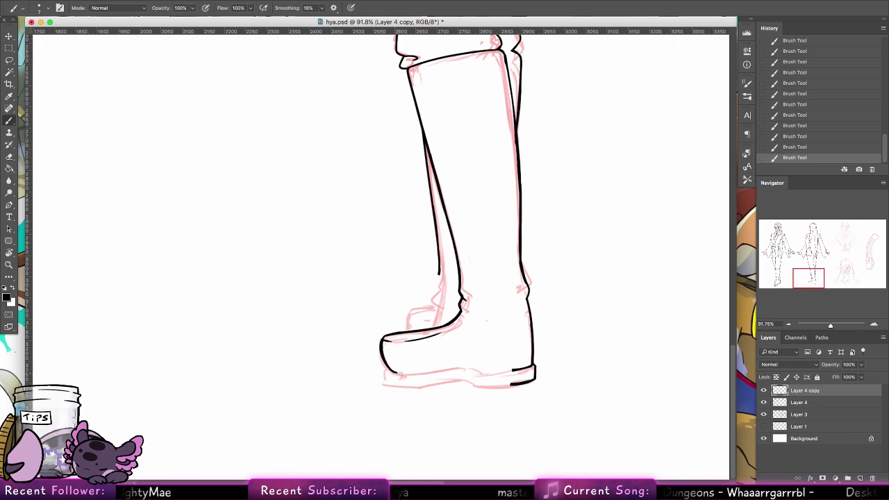
# Step: Ink the sole line and a doubled bottom edge of the sole, retrying strokes as needed
pyautogui.moveTo(397, 372); pyautogui.dragTo(486, 366)
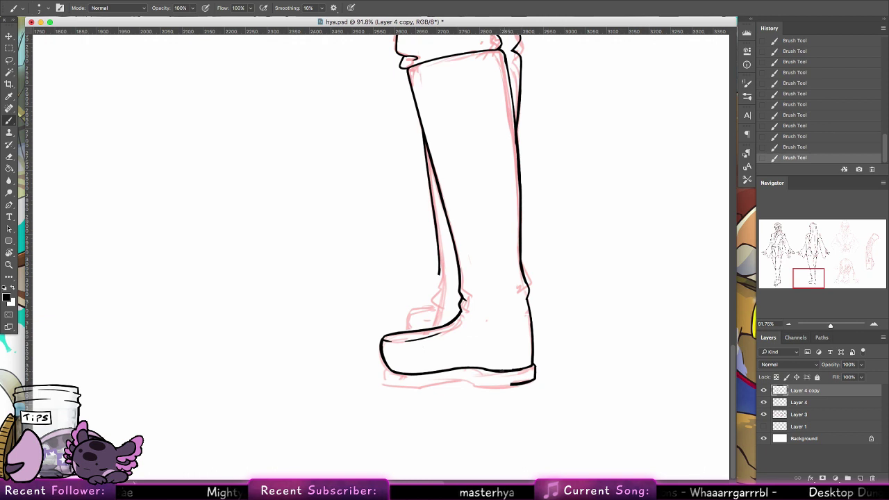
pyautogui.hotkey('ctrl', 'z')
pyautogui.moveTo(494, 371); pyautogui.dragTo(512, 371)
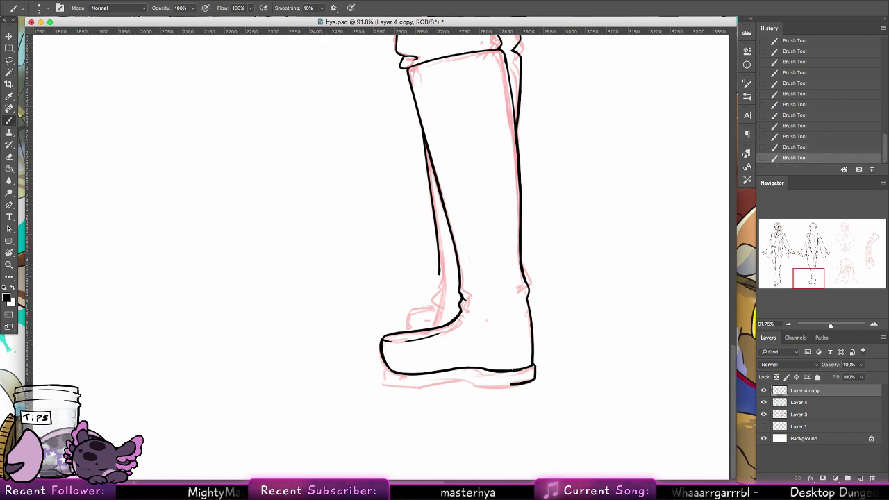
pyautogui.moveTo(387, 369)
pyautogui.mouseDown()
pyautogui.moveTo(399, 386)
pyautogui.moveTo(461, 381)
pyautogui.mouseUp()
pyautogui.hotkey('ctrl', 'z')
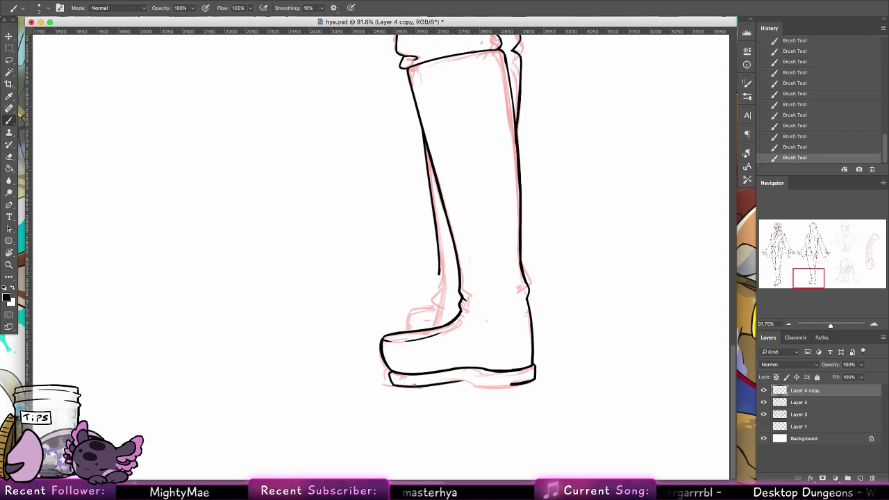
pyautogui.hotkey('ctrl', 'z')
pyautogui.moveTo(393, 384); pyautogui.dragTo(511, 382)
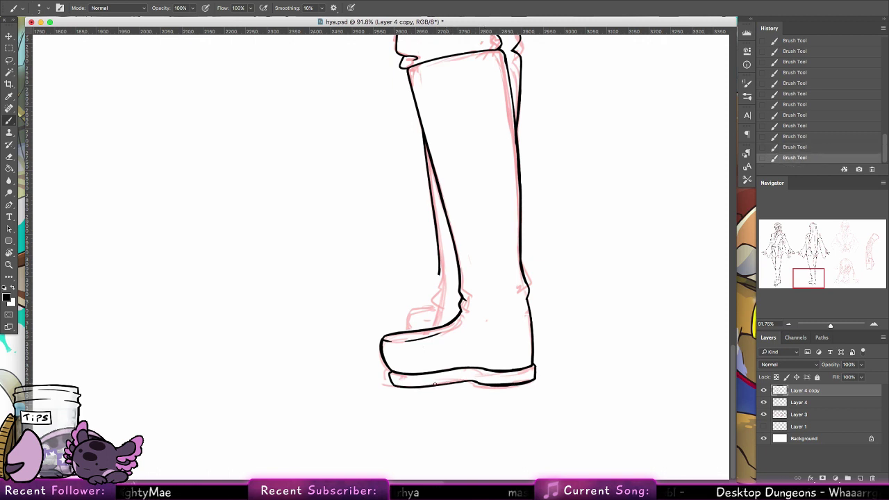
pyautogui.hotkey('ctrl', 'z')
pyautogui.moveTo(425, 386); pyautogui.dragTo(458, 382)
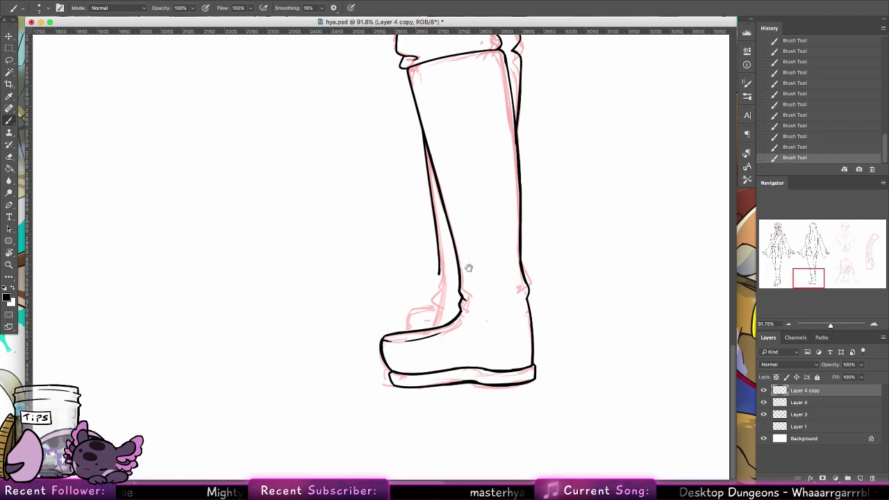
# Step: Extend the boot's left outline and remove the small stroke by the knee fold
pyautogui.moveTo(469, 268); pyautogui.dragTo(431, 267)
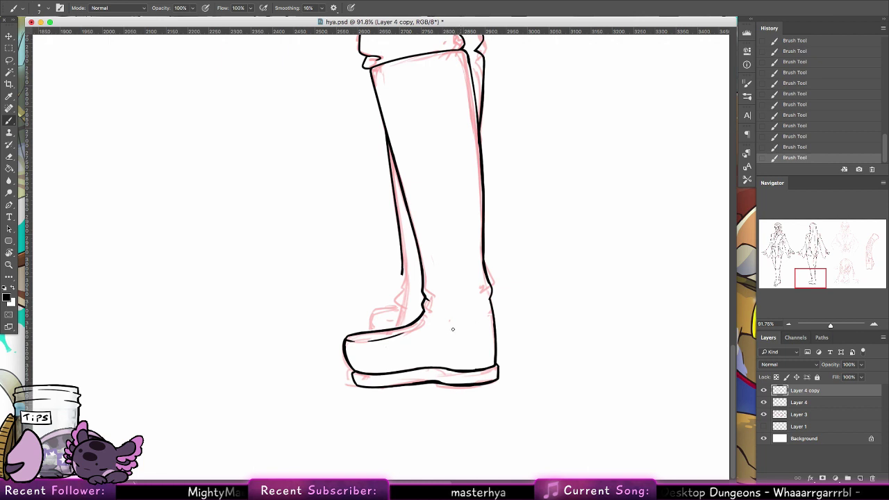
pyautogui.press('super+z')
pyautogui.press('super+z')
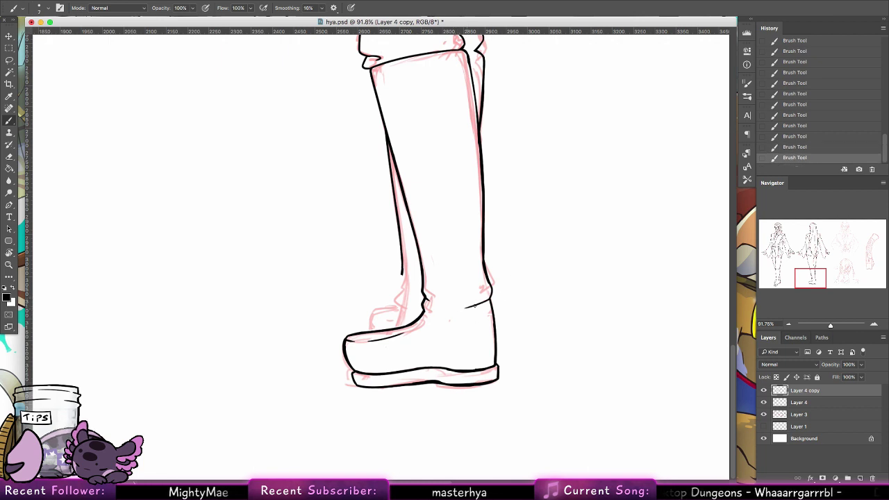
pyautogui.press('super+z')
pyautogui.press('super+z')
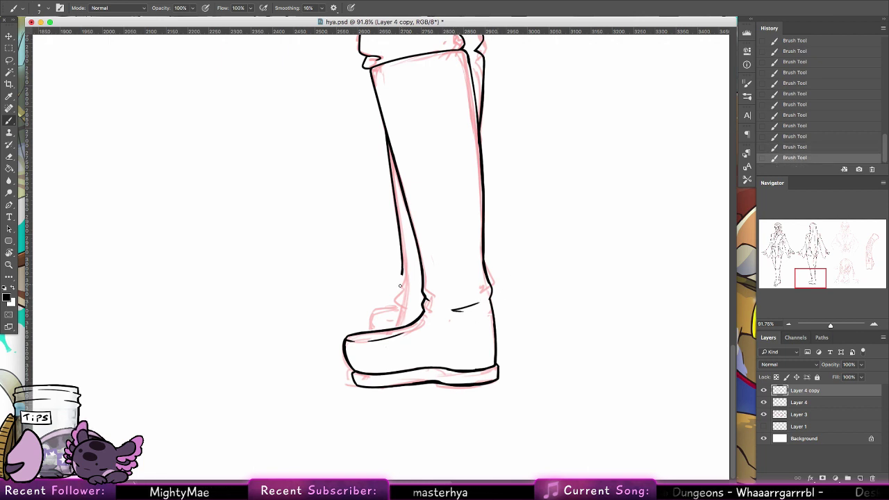
pyautogui.moveTo(400, 269)
pyautogui.mouseDown()
pyautogui.moveTo(395, 293)
pyautogui.moveTo(404, 302)
pyautogui.moveTo(374, 314)
pyautogui.moveTo(400, 306)
pyautogui.mouseUp()
pyautogui.press('super+z')
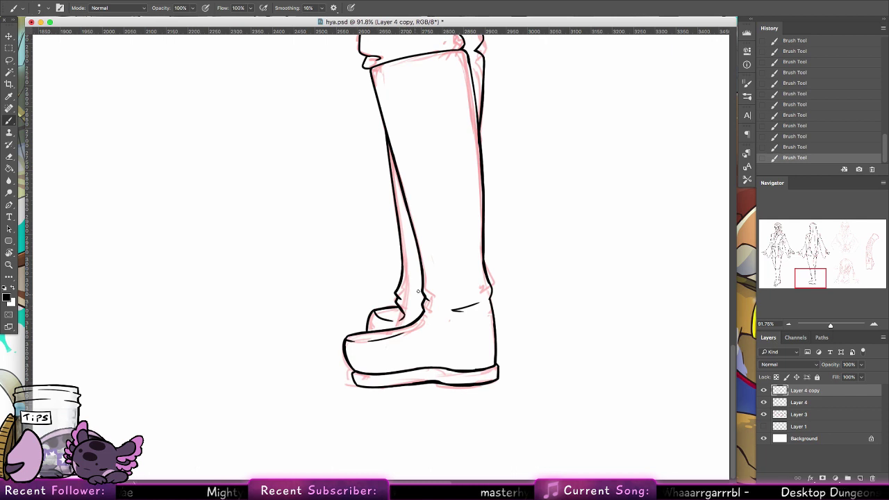
pyautogui.moveTo(529, 227); pyautogui.dragTo(486, 351)
pyautogui.moveTo(490, 149)
pyautogui.mouseDown()
pyautogui.moveTo(491, 234)
pyautogui.moveTo(455, 221)
pyautogui.moveTo(461, 235)
pyautogui.moveTo(447, 226)
pyautogui.moveTo(456, 231)
pyautogui.moveTo(448, 235)
pyautogui.mouseUp()
pyautogui.press('super+z')
# Step: Darken the left end of the knee line and pan up to the waist and skirt
pyautogui.press('super+z')
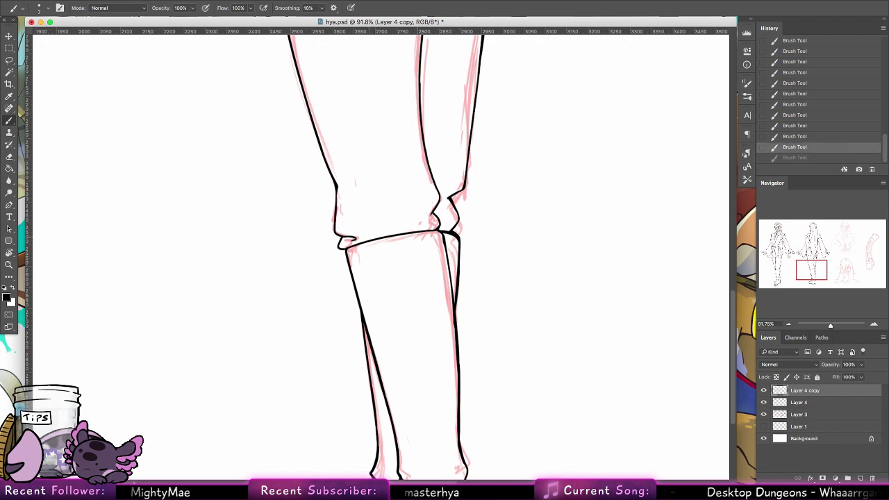
pyautogui.moveTo(340, 240); pyautogui.dragTo(359, 244)
pyautogui.press('super+z')
pyautogui.press('super+z')
pyautogui.moveTo(446, 212); pyautogui.dragTo(345, 306)
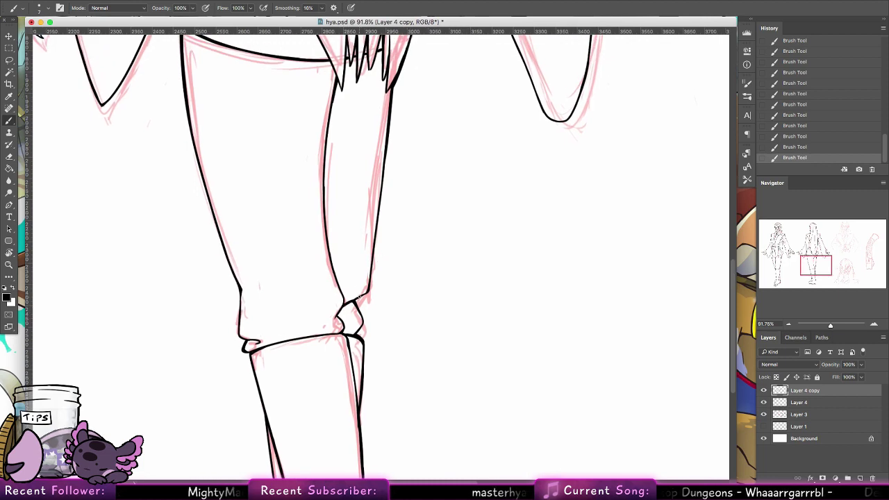
pyautogui.moveTo(435, 224); pyautogui.dragTo(447, 389)
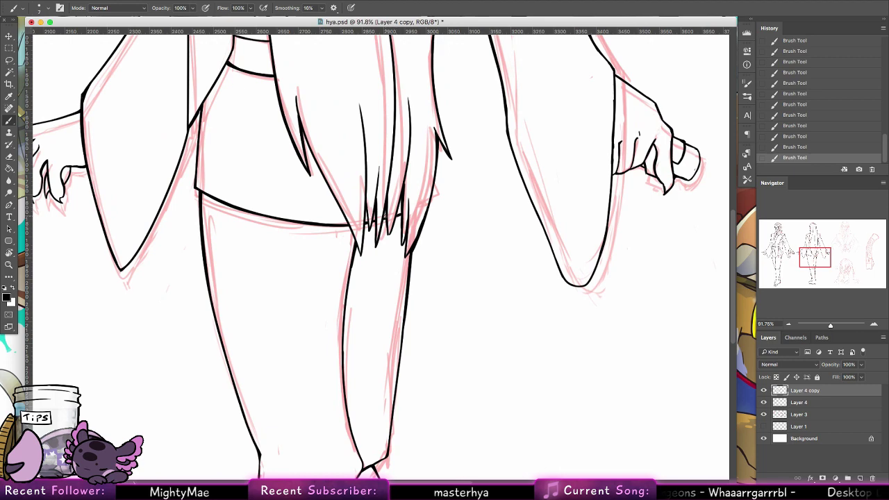
# Step: Ink the skirt fringe strands and their tips bolder, undoing stray strokes
pyautogui.press('super+z')
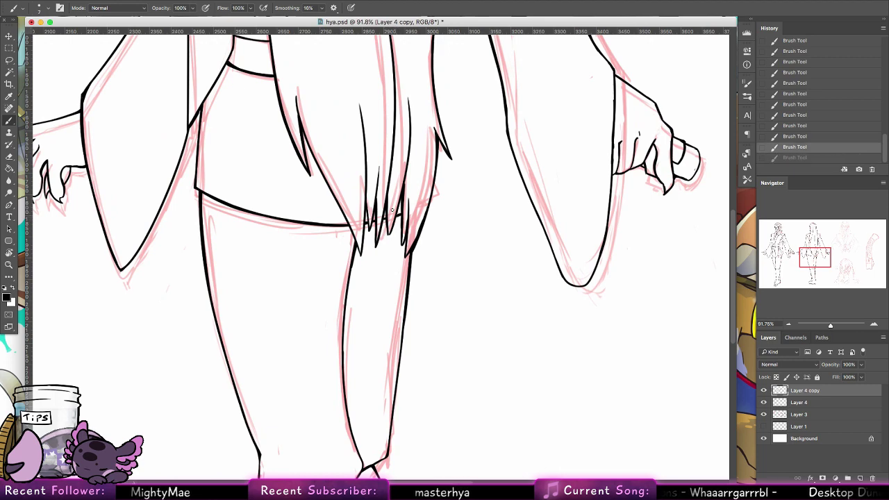
pyautogui.moveTo(386, 220); pyautogui.dragTo(390, 240)
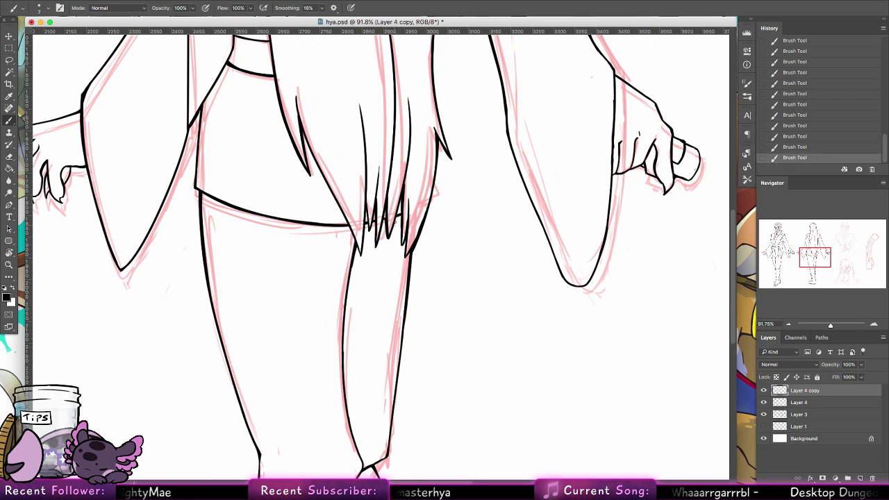
pyautogui.moveTo(390, 202)
pyautogui.mouseDown()
pyautogui.moveTo(386, 229)
pyautogui.moveTo(359, 256)
pyautogui.mouseUp()
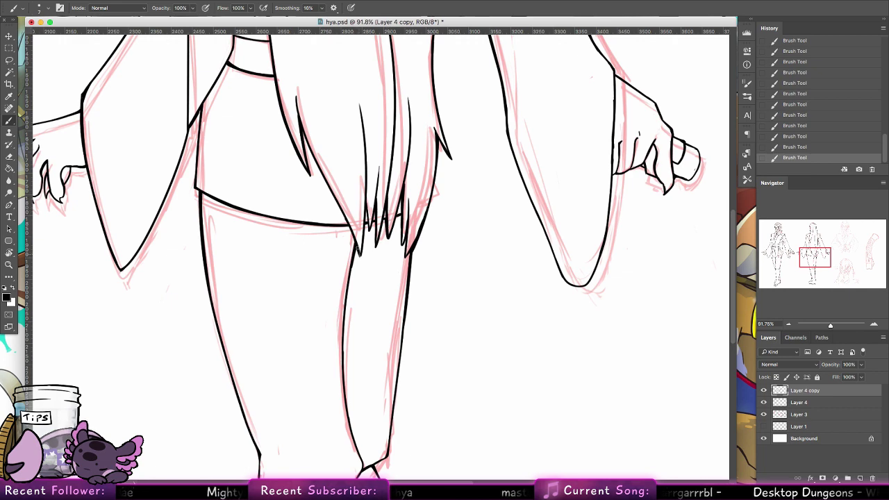
pyautogui.press('super+z')
pyautogui.moveTo(304, 133); pyautogui.dragTo(357, 258)
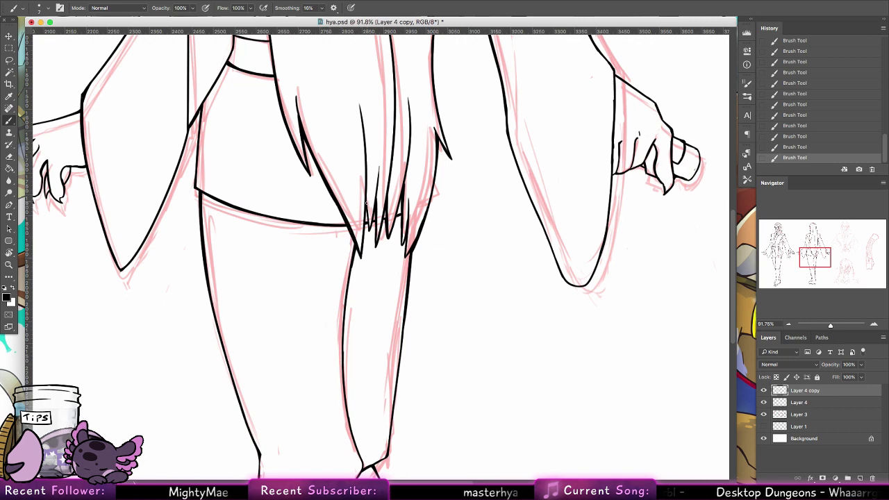
pyautogui.moveTo(366, 224); pyautogui.dragTo(363, 238)
pyautogui.moveTo(400, 196)
pyautogui.mouseDown()
pyautogui.moveTo(404, 261)
pyautogui.moveTo(411, 251)
pyautogui.mouseUp()
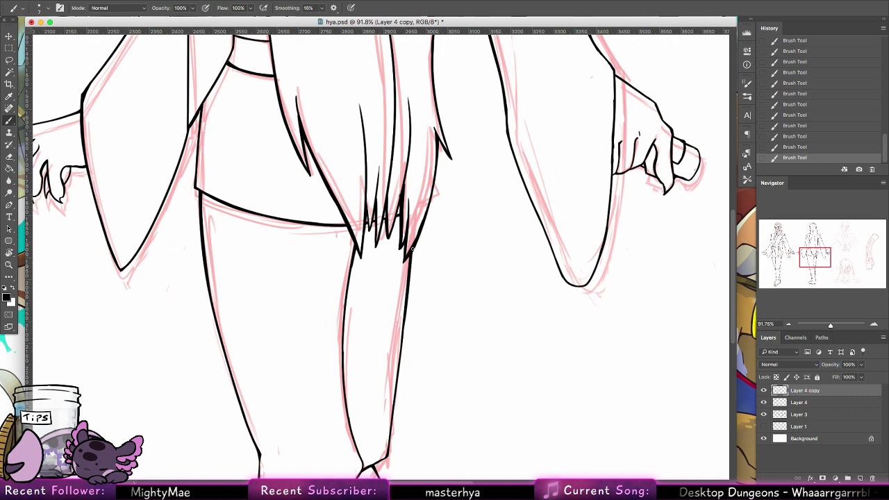
pyautogui.scroll(3, 428, 208)
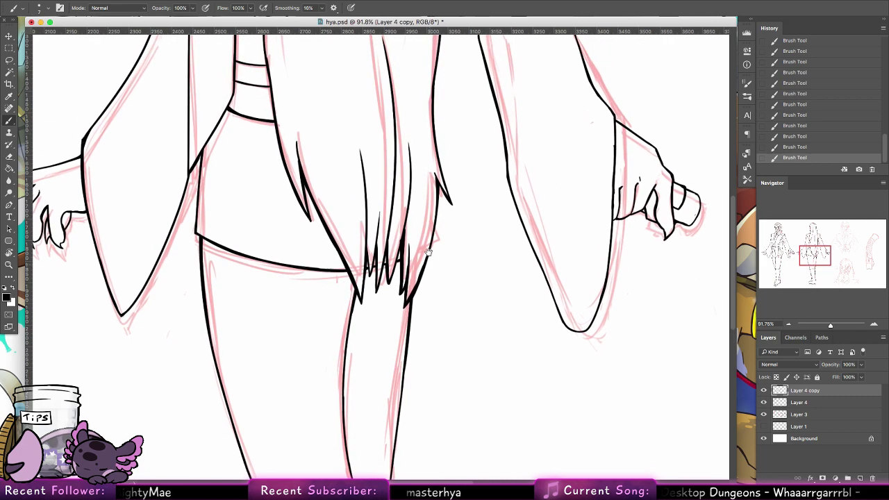
pyautogui.moveTo(388, 282)
pyautogui.mouseDown()
pyautogui.moveTo(397, 247)
pyautogui.moveTo(375, 292)
pyautogui.moveTo(372, 259)
pyautogui.mouseUp()
pyautogui.press('super+z')
pyautogui.press('super+z')
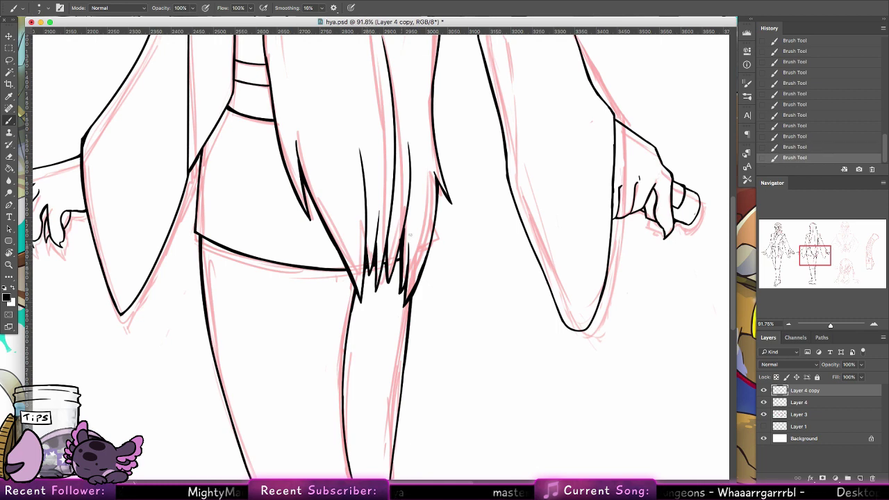
# Step: Thicken the hip line down toward the skirt, then zoom out to the full character sheet
pyautogui.moveTo(288, 286); pyautogui.dragTo(394, 390)
pyautogui.moveTo(307, 259); pyautogui.dragTo(302, 307)
pyautogui.press('super+z')
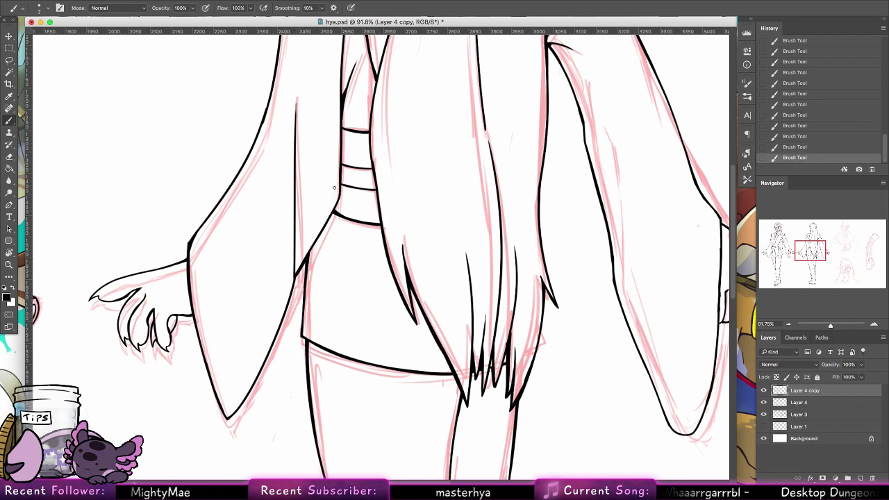
pyautogui.moveTo(334, 213); pyautogui.dragTo(310, 256)
pyautogui.moveTo(340, 191); pyautogui.dragTo(334, 205)
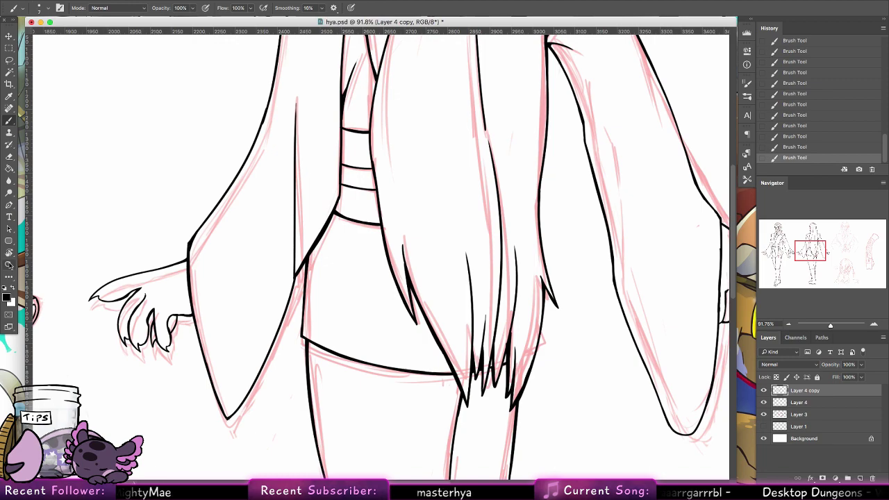
pyautogui.click(8, 264)
pyautogui.moveTo(463, 222); pyautogui.dragTo(429, 205)
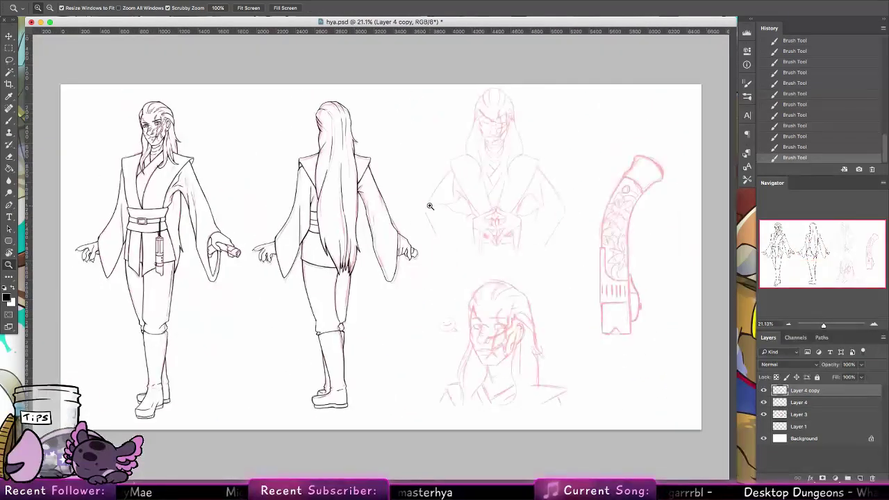
# Step: Zoom in on the back-view hand and ink the sleeve's outer edge, its bottom tip and the cuff's left edge
pyautogui.moveTo(416, 274); pyautogui.dragTo(440, 224)
pyautogui.press('b')
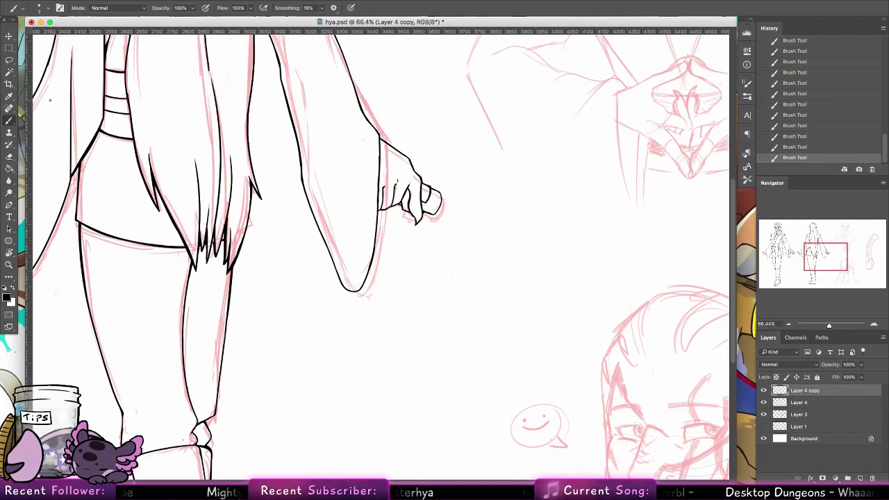
pyautogui.scroll(5, 49, 99)
pyautogui.moveTo(308, 238)
pyautogui.mouseDown()
pyautogui.moveTo(303, 329)
pyautogui.moveTo(301, 231)
pyautogui.mouseUp()
pyautogui.hotkey('ctrl', 'z')
pyautogui.hotkey('ctrl', 'z')
pyautogui.moveTo(301, 330); pyautogui.dragTo(297, 229)
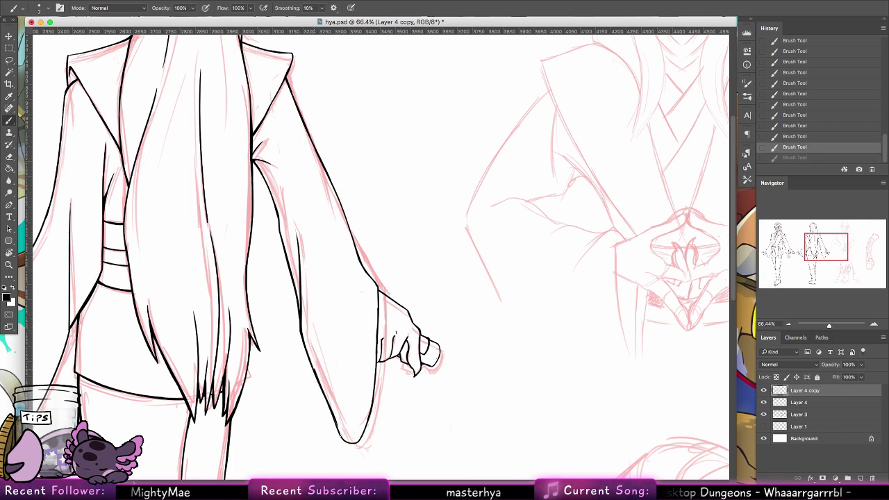
pyautogui.moveTo(333, 418); pyautogui.dragTo(343, 440)
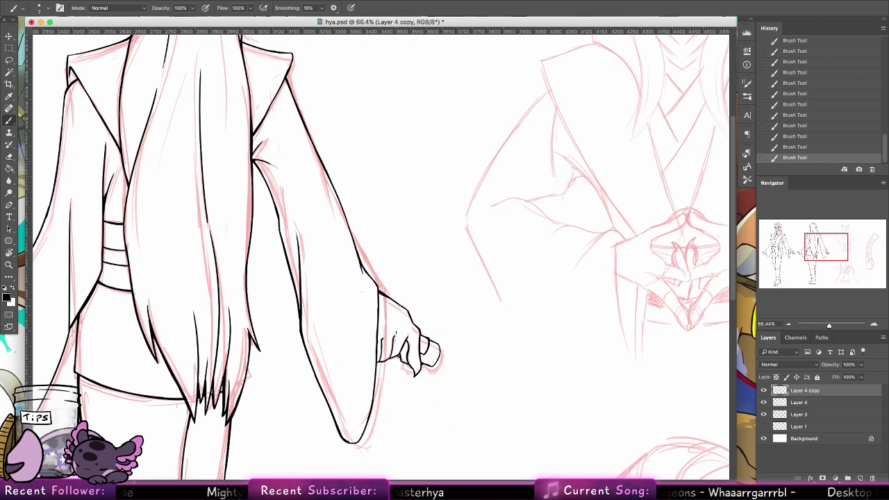
pyautogui.moveTo(379, 293); pyautogui.dragTo(375, 362)
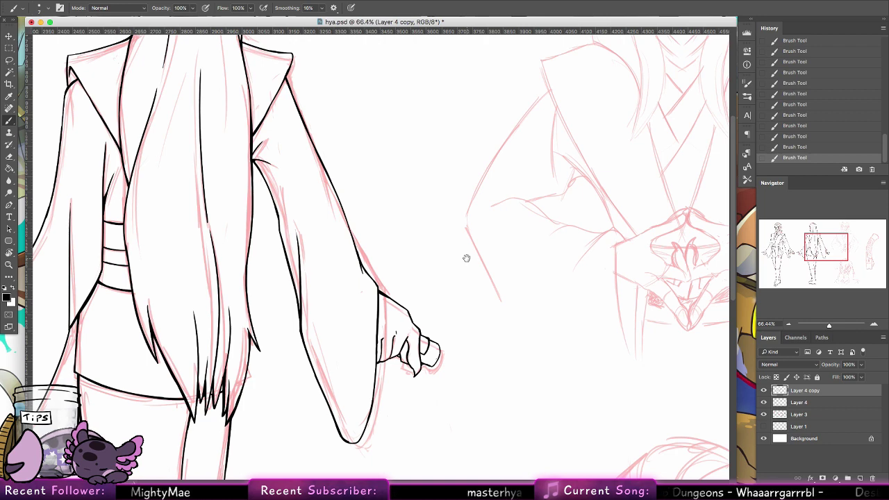
pyautogui.scroll(5, 312, 254)
pyautogui.hscroll(-2, 312, 254)
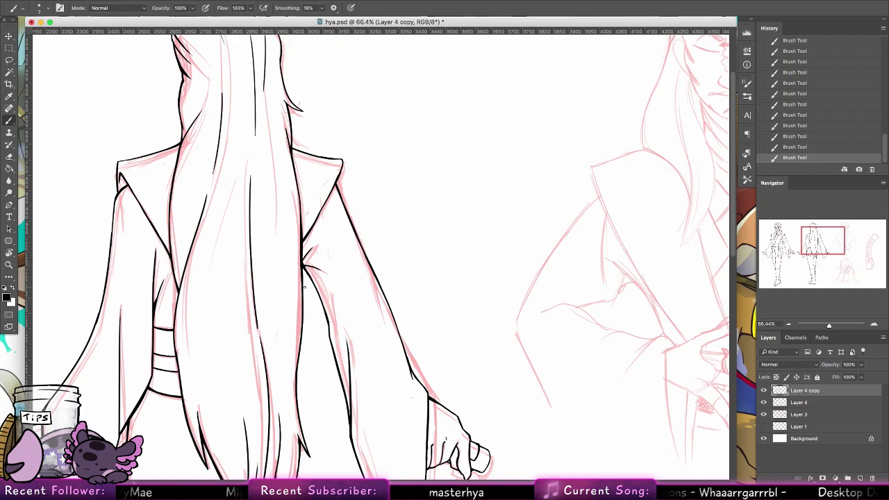
# Step: Ink the back view's left sleeve edge down to the hem and its left shoulder line
pyautogui.moveTo(155, 316)
pyautogui.mouseDown()
pyautogui.moveTo(154, 383)
pyautogui.moveTo(153, 356)
pyautogui.mouseUp()
pyautogui.press('super+z')
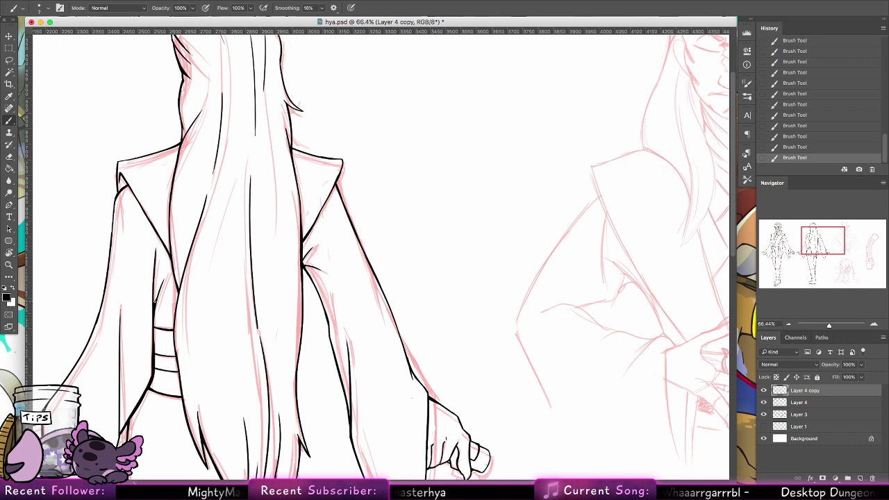
pyautogui.hscroll(-3, 215, 300)
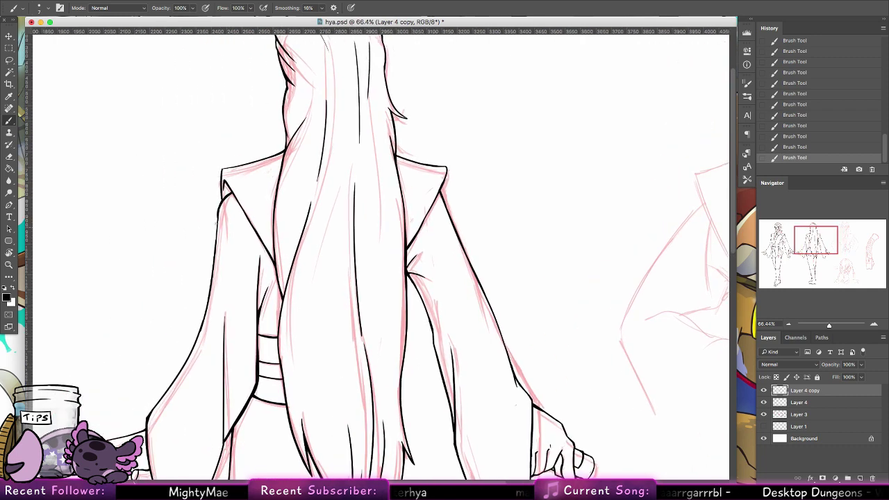
pyautogui.moveTo(218, 214); pyautogui.dragTo(206, 313)
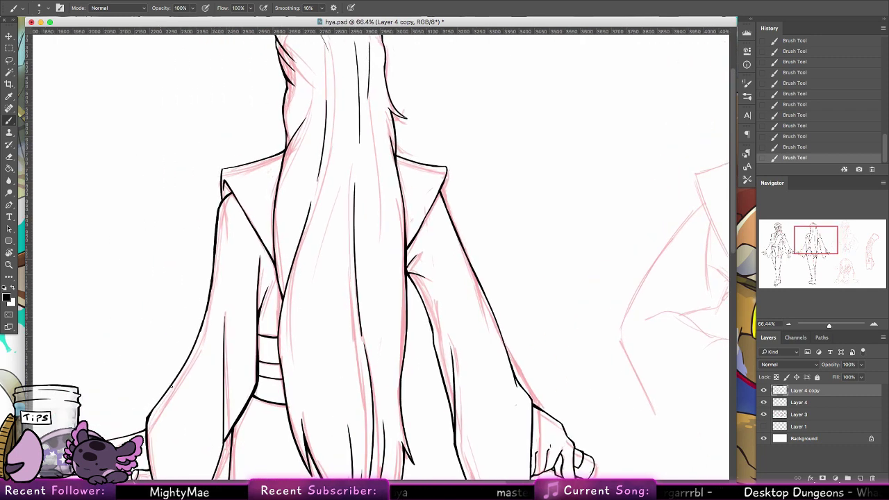
pyautogui.moveTo(170, 386); pyautogui.dragTo(202, 320)
pyautogui.scroll(4, 313, 266)
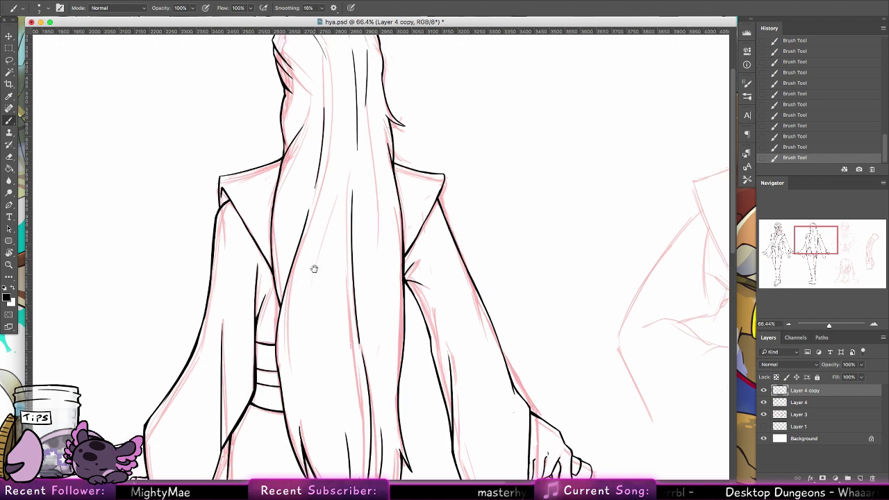
pyautogui.moveTo(228, 252); pyautogui.dragTo(286, 234)
pyautogui.hotkey('ctrl', 'z')
pyautogui.hotkey('ctrl', 'z')
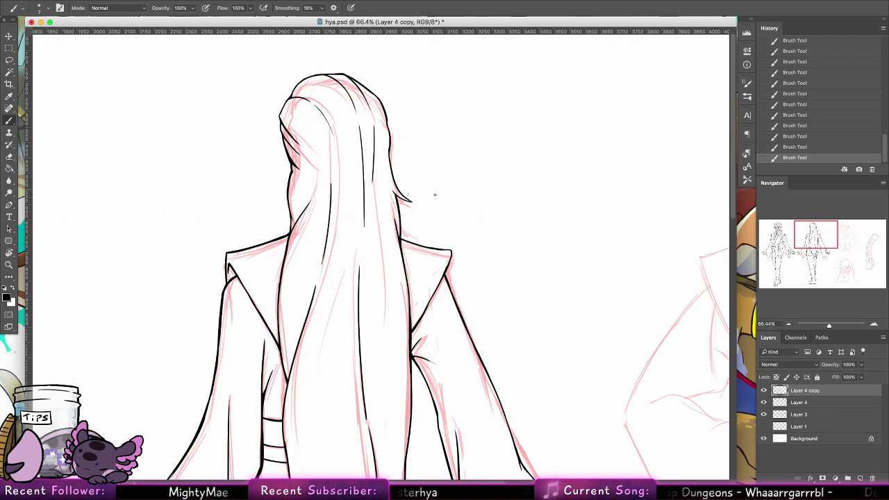
# Step: Thicken the back view's hair edge, redrawing the stroke until it sits right
pyautogui.moveTo(445, 277); pyautogui.dragTo(422, 321)
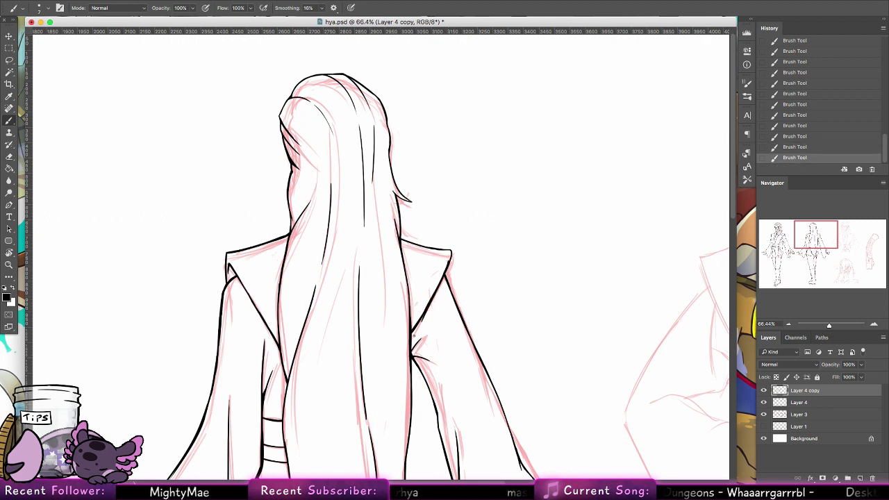
pyautogui.hotkey('ctrl', 'z')
pyautogui.hotkey('ctrl', 'z')
pyautogui.hotkey('ctrl', 'z')
pyautogui.hotkey('ctrl', 'z')
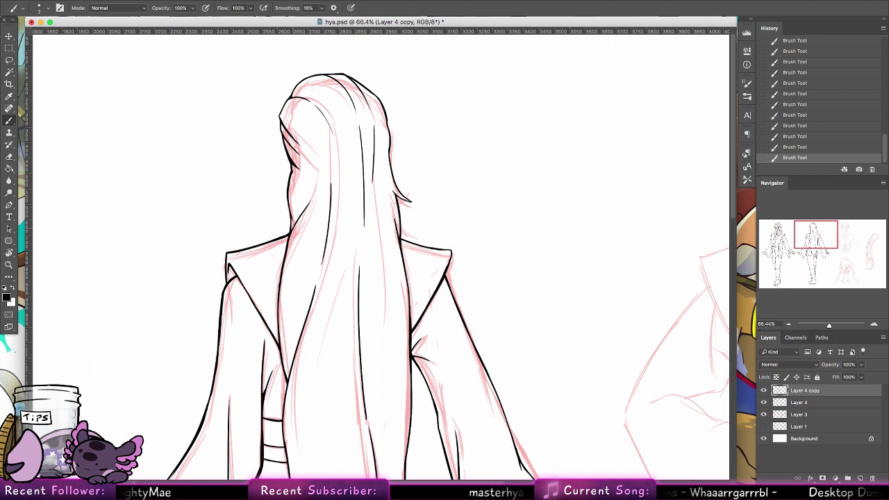
pyautogui.moveTo(291, 217)
pyautogui.mouseDown()
pyautogui.moveTo(286, 235)
pyautogui.moveTo(300, 215)
pyautogui.mouseUp()
pyautogui.hotkey('ctrl', 'z')
pyautogui.hotkey('ctrl', 'z')
pyautogui.press('super+z')
pyautogui.press('super+z')
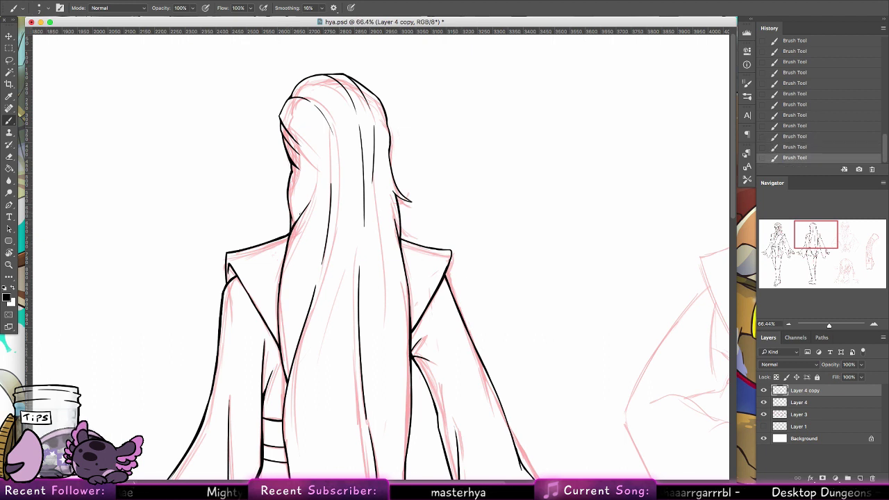
pyautogui.press('super+z')
pyautogui.press('super+z')
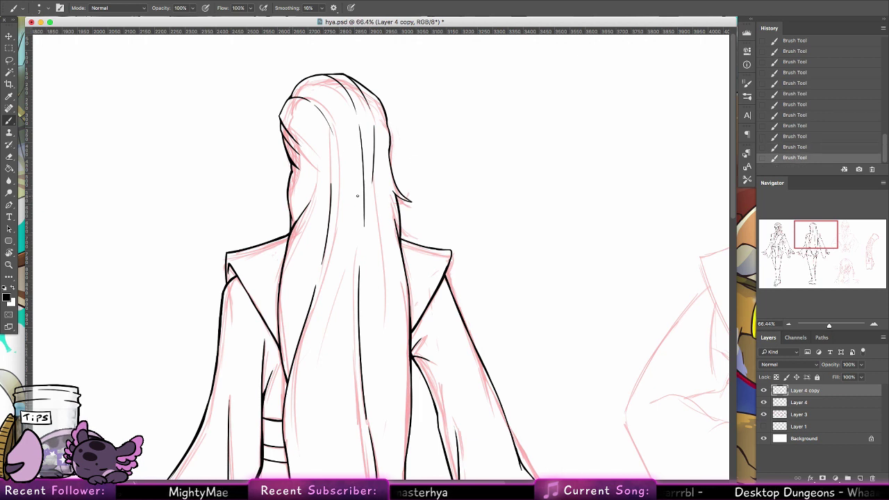
pyautogui.moveTo(389, 391); pyautogui.dragTo(361, 181)
pyautogui.press('super+z')
pyautogui.moveTo(284, 171); pyautogui.dragTo(279, 243)
pyautogui.press('super+z')
pyautogui.moveTo(280, 192); pyautogui.dragTo(281, 272)
# Step: Ink the back view's inner left sleeve edge and thicken the front figure's outer sleeve edge
pyautogui.moveTo(175, 422); pyautogui.dragTo(223, 319)
pyautogui.moveTo(168, 334); pyautogui.dragTo(359, 238)
pyautogui.moveTo(80, 251)
pyautogui.mouseDown()
pyautogui.moveTo(115, 342)
pyautogui.moveTo(104, 310)
pyautogui.moveTo(112, 333)
pyautogui.mouseUp()
pyautogui.press('super+z')
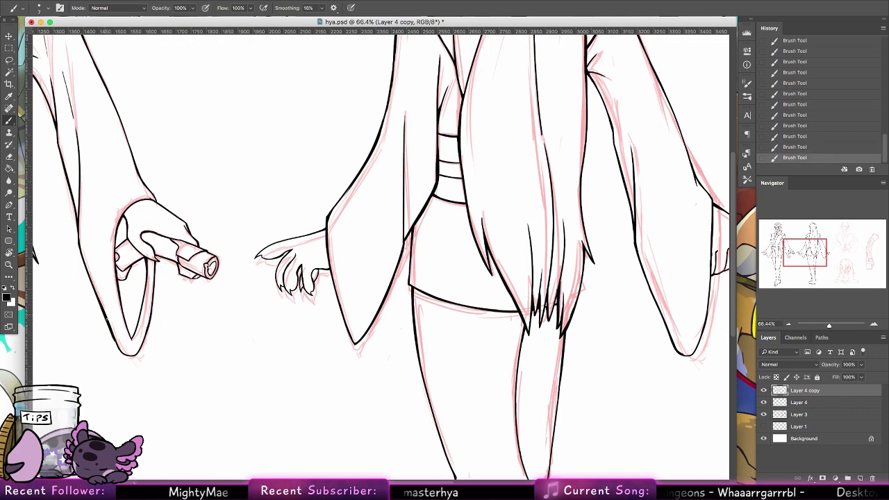
# Step: Ink the front figure's left sleeve edge and the left edge of its belt
pyautogui.moveTo(223, 357); pyautogui.dragTo(427, 490)
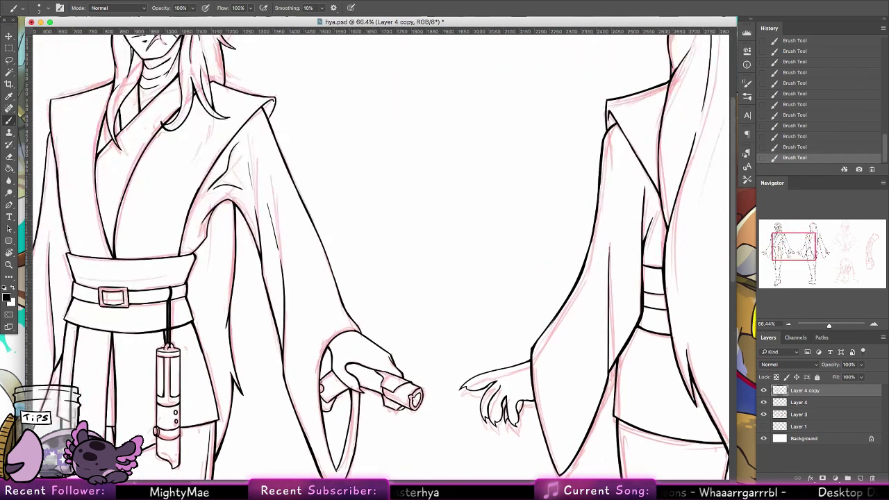
pyautogui.moveTo(202, 249)
pyautogui.mouseDown()
pyautogui.moveTo(209, 207)
pyautogui.moveTo(197, 259)
pyautogui.moveTo(210, 214)
pyautogui.mouseUp()
pyautogui.press('super+z')
pyautogui.moveTo(142, 288)
pyautogui.mouseDown()
pyautogui.moveTo(182, 275)
pyautogui.moveTo(317, 272)
pyautogui.mouseUp()
pyautogui.moveTo(244, 236); pyautogui.dragTo(247, 264)
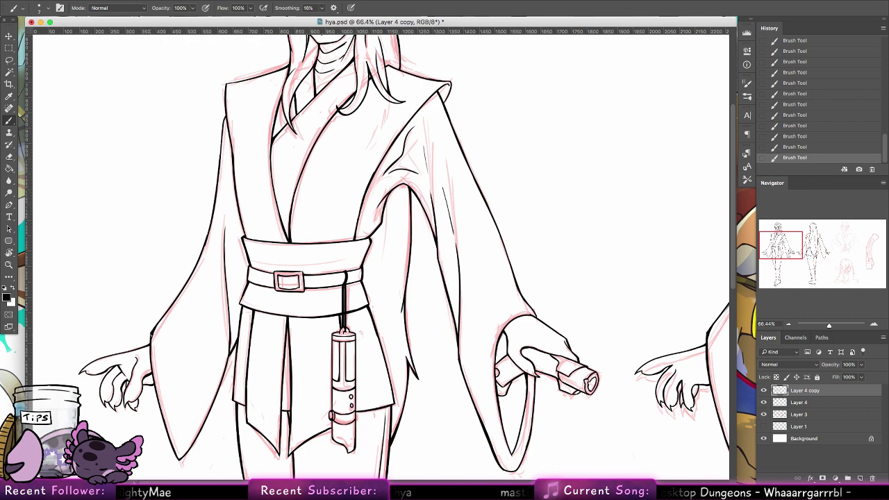
pyautogui.press('super+z')
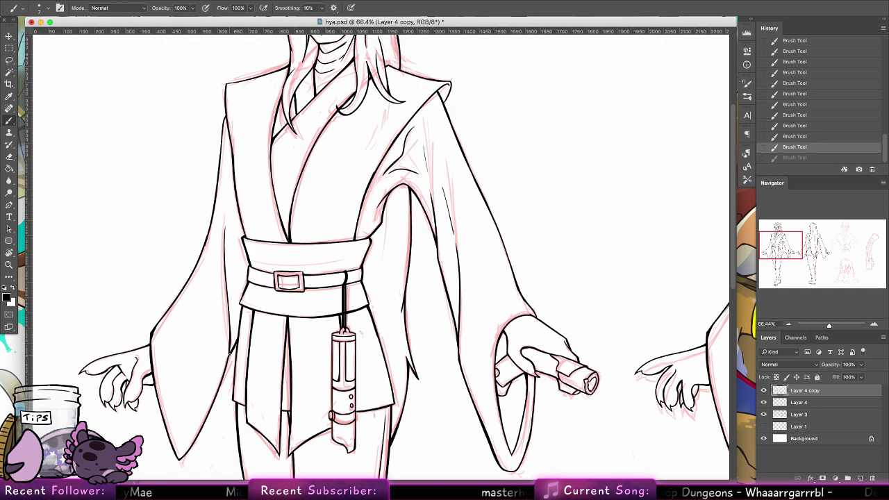
pyautogui.press('super+shift+z')
# Step: Ink the front figure's left shoulder line, thicken the top of the sleeve, and zoom out slightly
pyautogui.scroll(5, 442, 231)
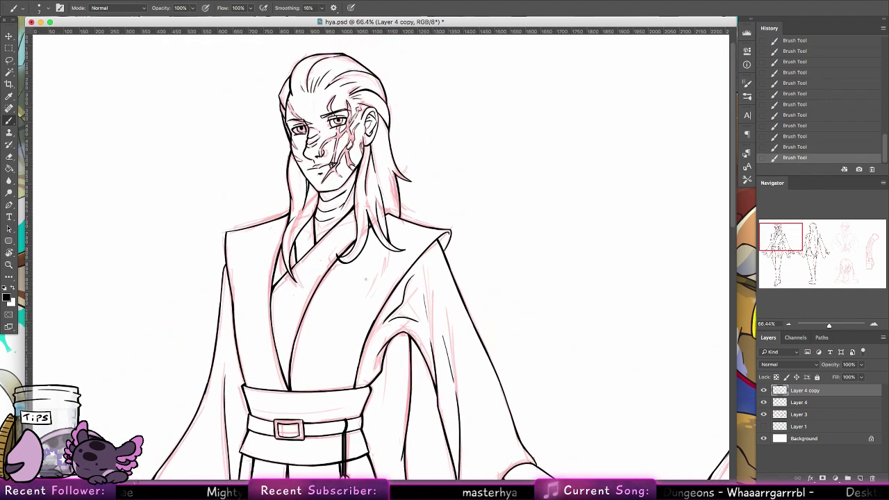
pyautogui.moveTo(226, 230); pyautogui.dragTo(280, 220)
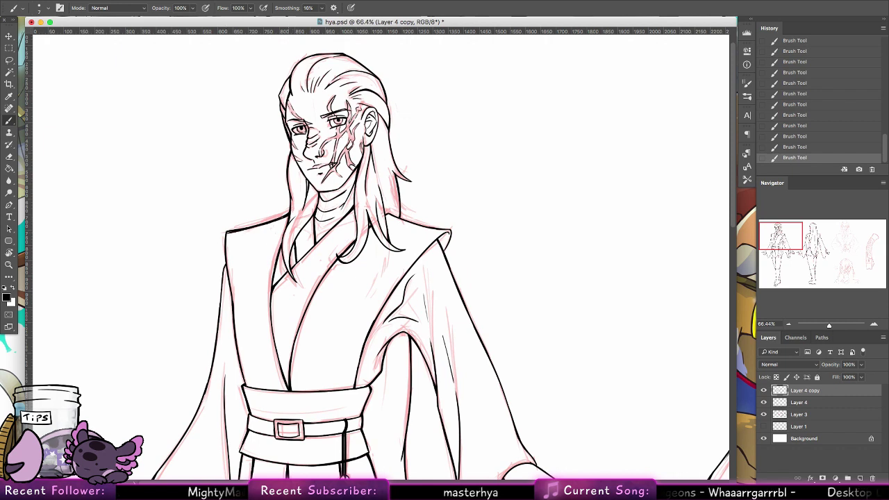
pyautogui.press('super+z')
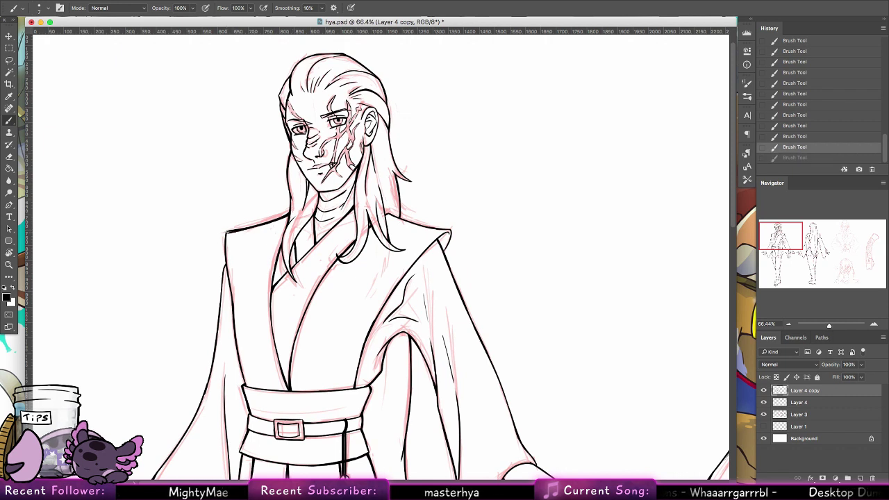
pyautogui.press('super+shift+z')
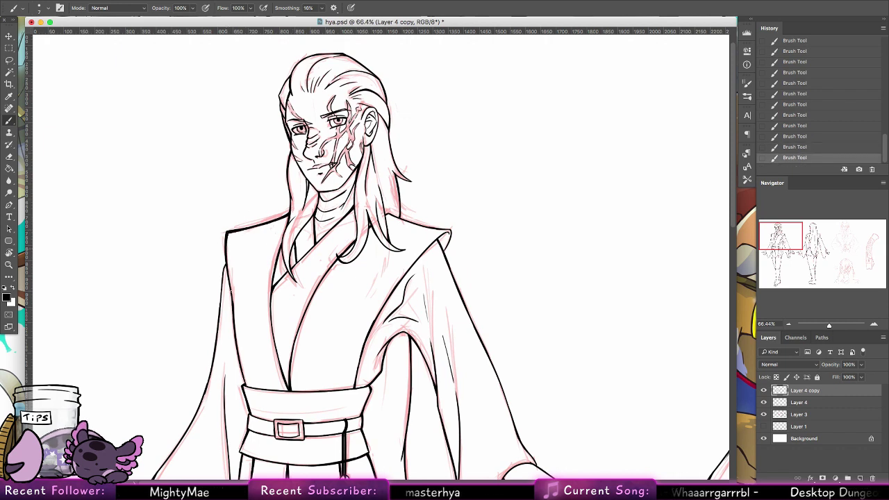
pyautogui.moveTo(226, 263); pyautogui.dragTo(219, 310)
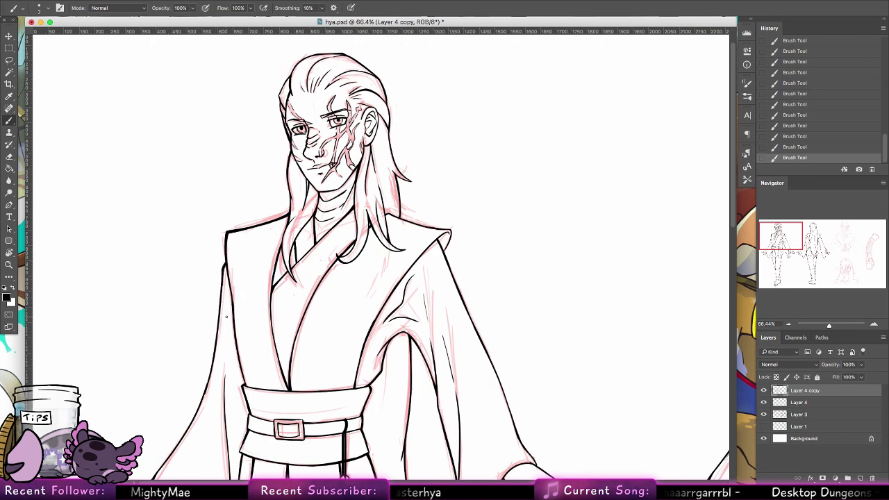
pyautogui.press('z')
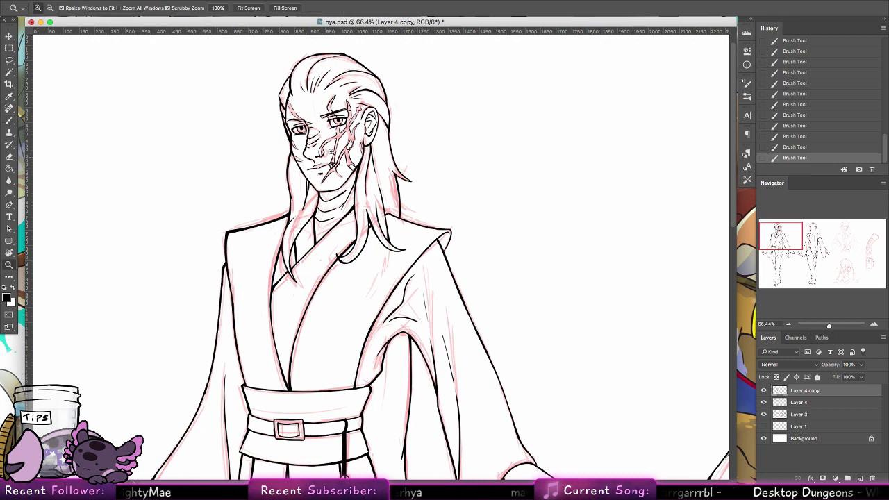
pyautogui.moveTo(430, 195)
pyautogui.mouseDown()
pyautogui.moveTo(414, 201)
pyautogui.moveTo(395, 185)
pyautogui.mouseUp()
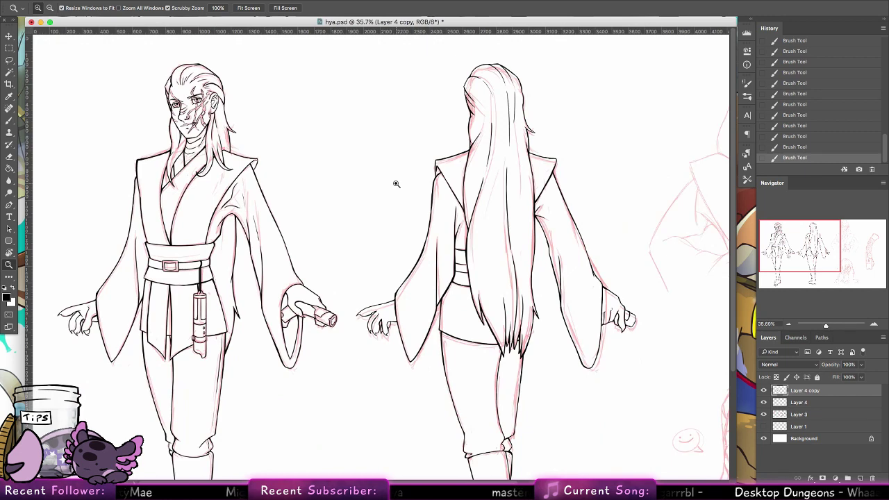
# Step: Merge the inking copy into the layer below, hide the red sketch, and Magic Wand-select the white background
pyautogui.moveTo(397, 189); pyautogui.dragTo(381, 180)
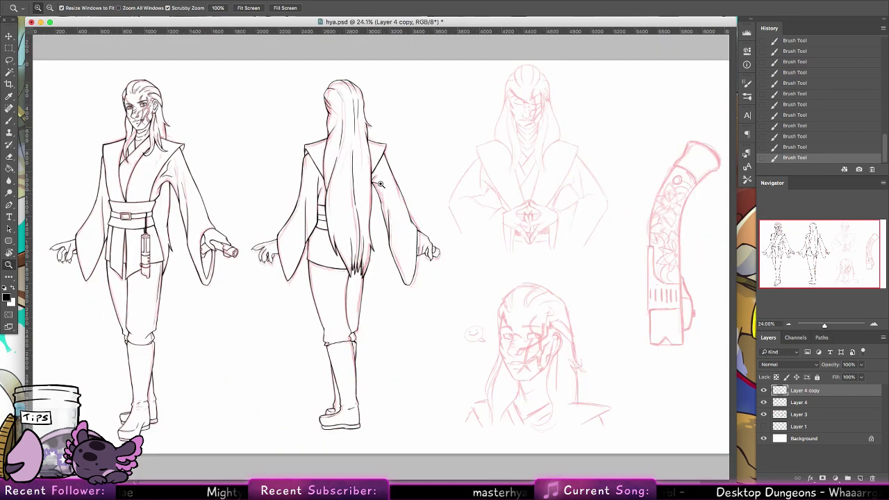
pyautogui.press('w')
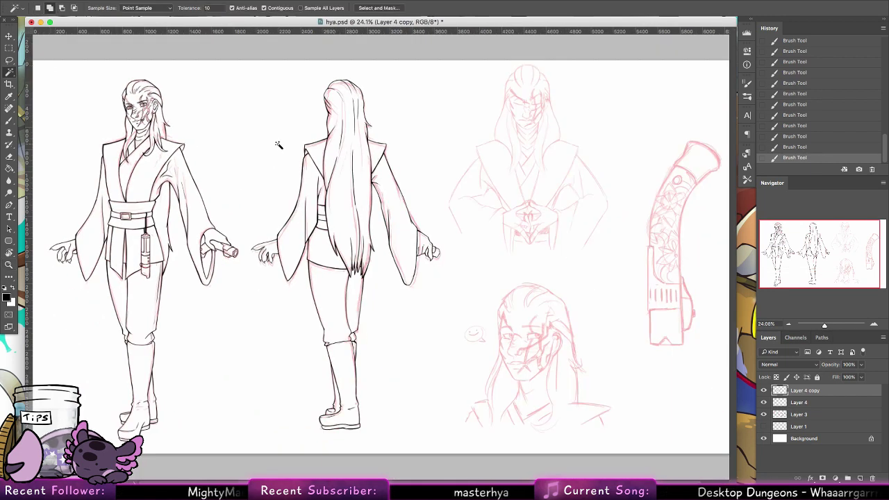
pyautogui.click(245, 174)
pyautogui.hotkey('ctrl', 'z')
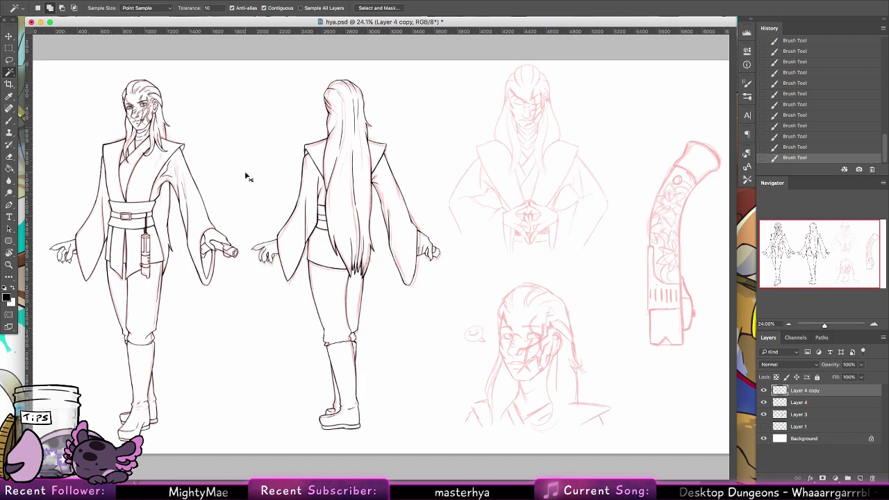
pyautogui.rightClick(809, 393)
pyautogui.click(754, 359)
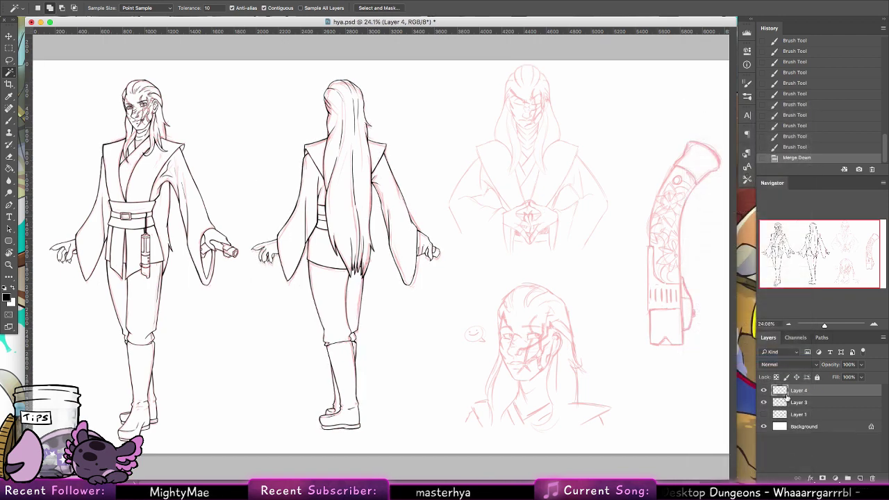
pyautogui.click(766, 403)
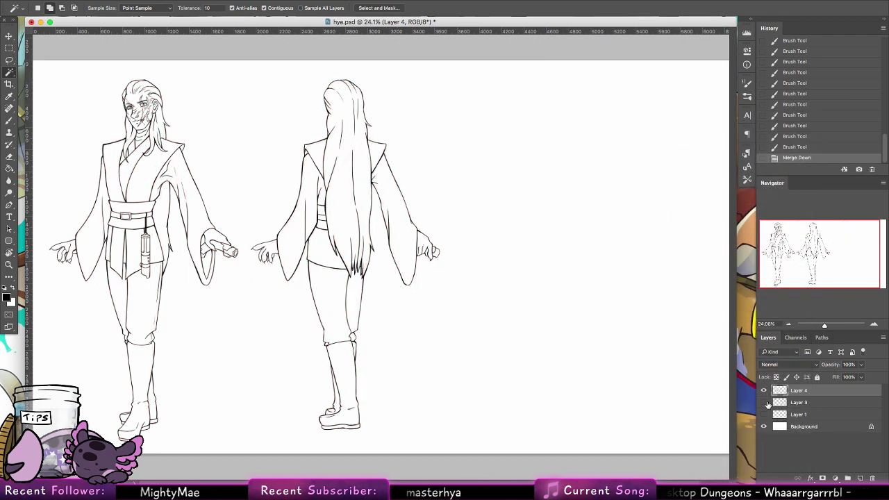
pyautogui.click(541, 381)
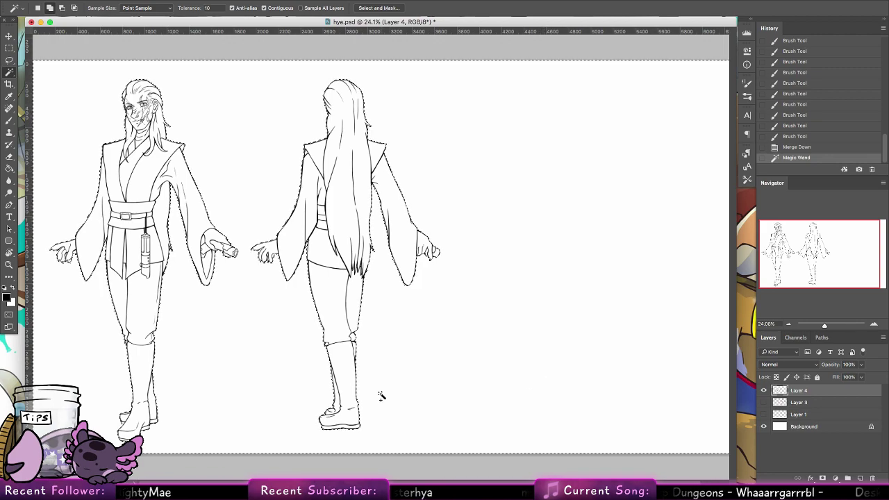
# Step: Expand the selection by 3 px
pyautogui.press('z')
pyautogui.moveTo(85, 193); pyautogui.dragTo(192, 198)
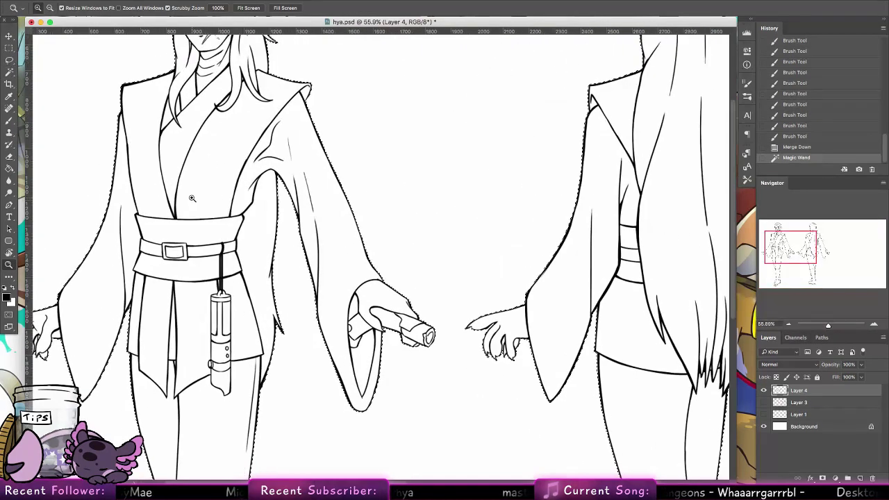
pyautogui.moveTo(325, 257); pyautogui.dragTo(372, 353)
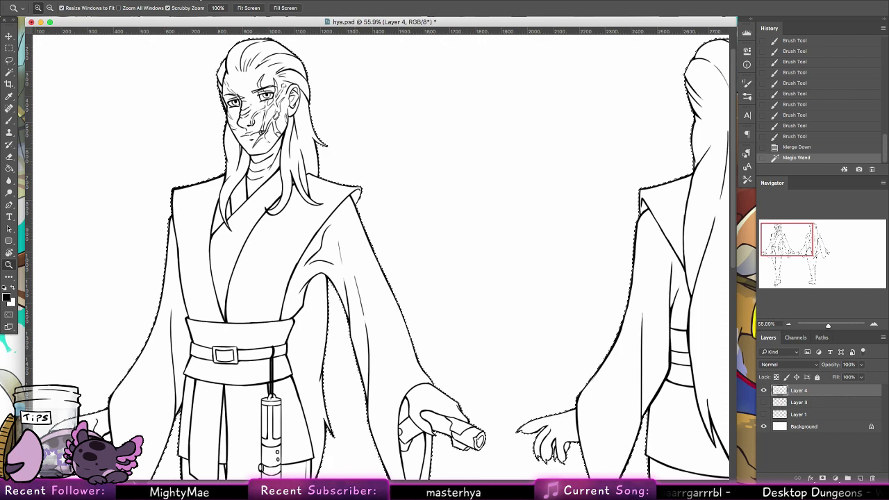
pyautogui.click(201, 0)
pyautogui.moveTo(229, 117)
pyautogui.click(334, 134)
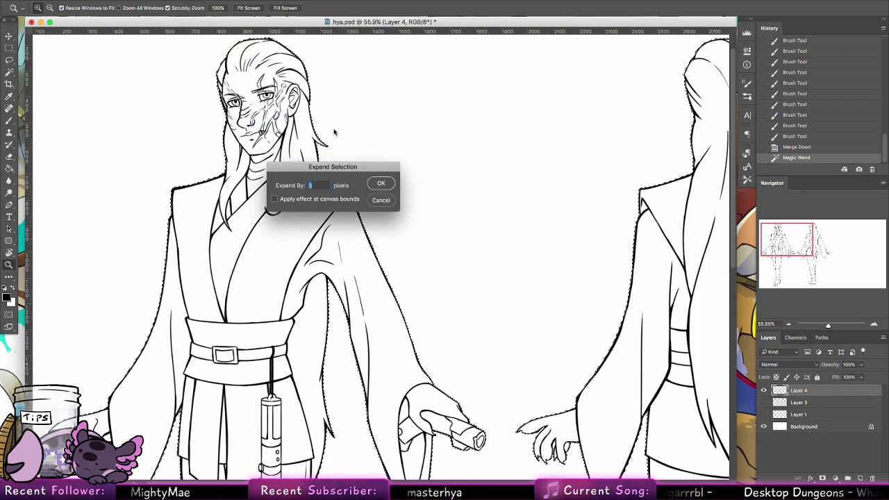
pyautogui.press('Return')
# Step: Apply an outside stroke to the selection, deselect to inspect it, then undo it
pyautogui.click(104, 0)
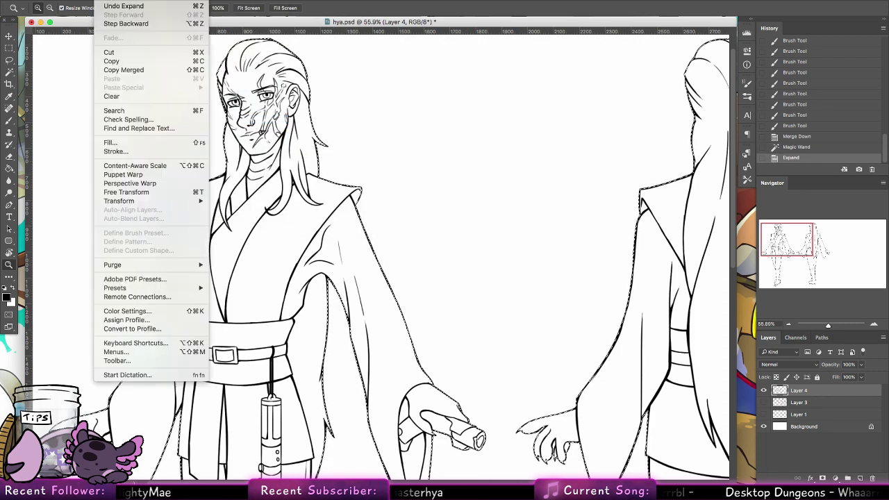
pyautogui.click(159, 141)
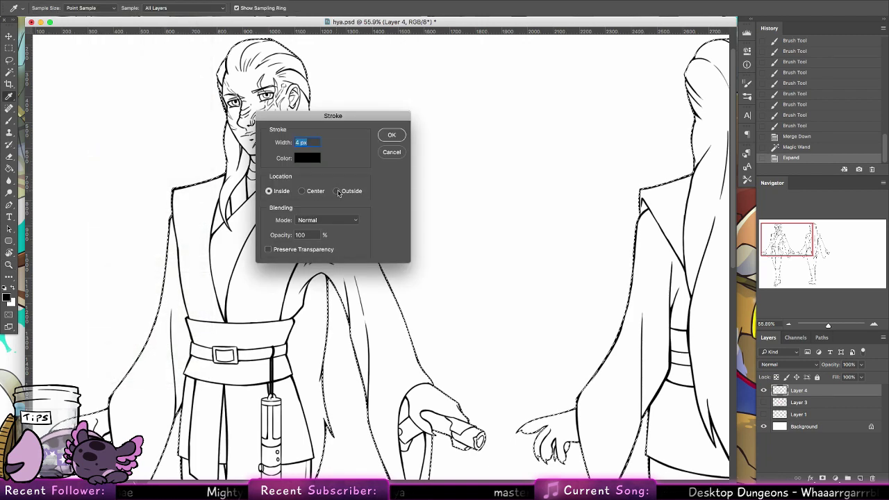
pyautogui.click(338, 191)
pyautogui.click(393, 136)
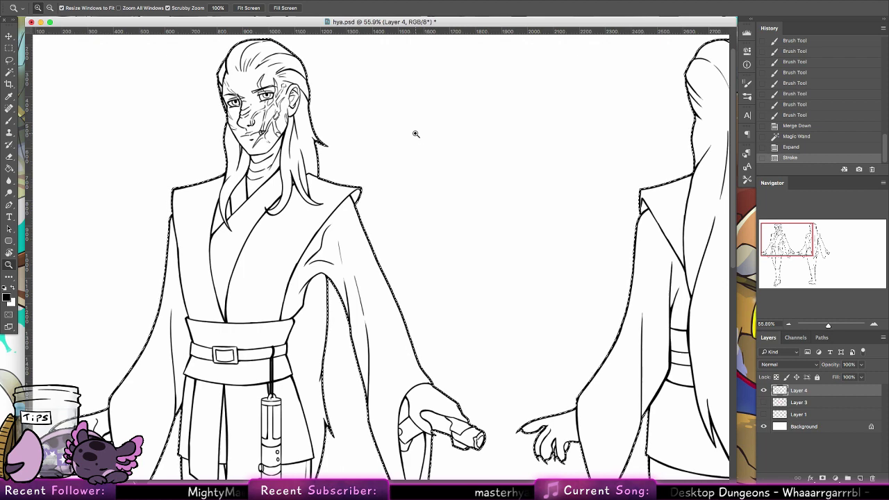
pyautogui.hotkey('ctrl', 'd')
pyautogui.press('x')
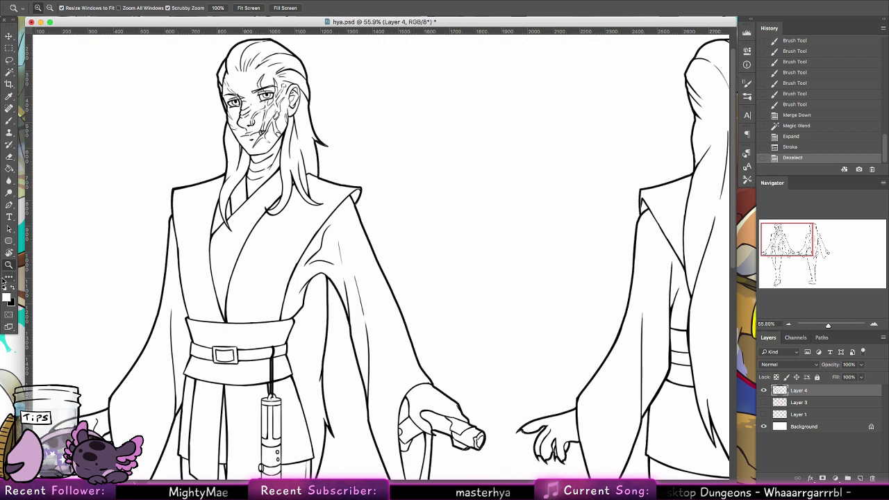
pyautogui.hotkey('ctrl', 'alt', 'z')
pyautogui.hotkey('ctrl', 'alt', 'z')
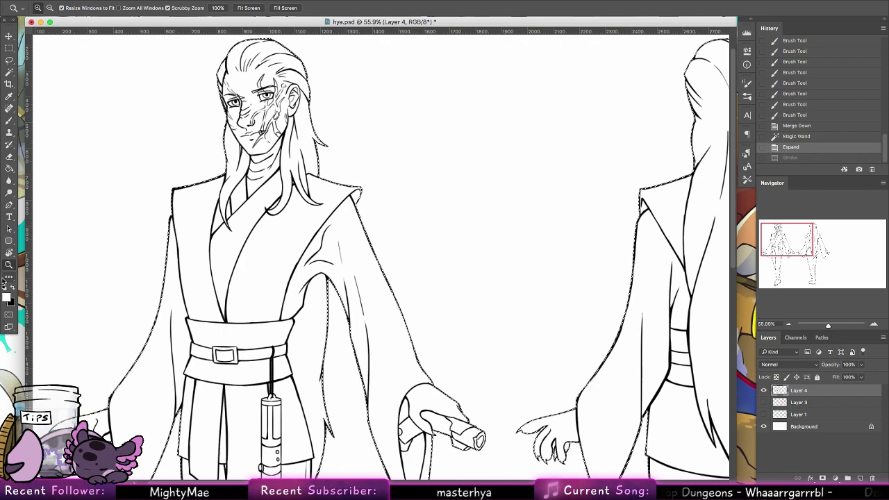
# Step: Try a white outline stroke on the selection and undo it
pyautogui.click(104, 0)
pyautogui.click(143, 152)
pyautogui.click(105, 0)
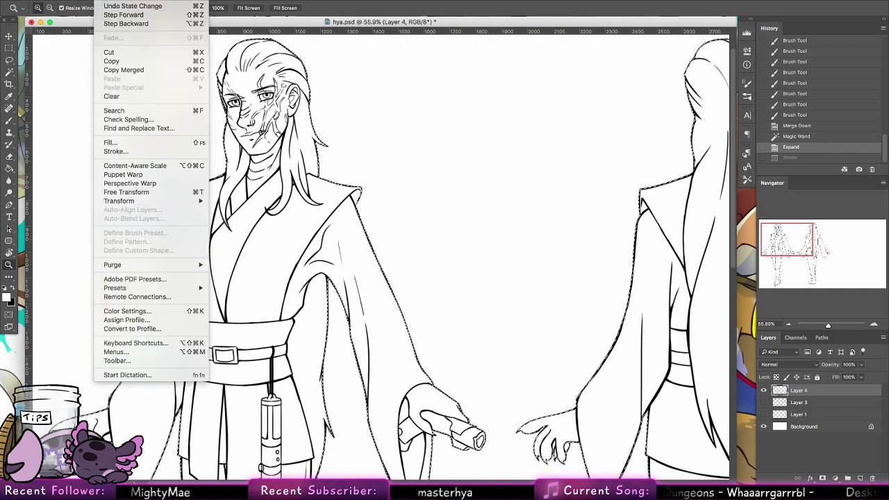
pyautogui.click(196, 149)
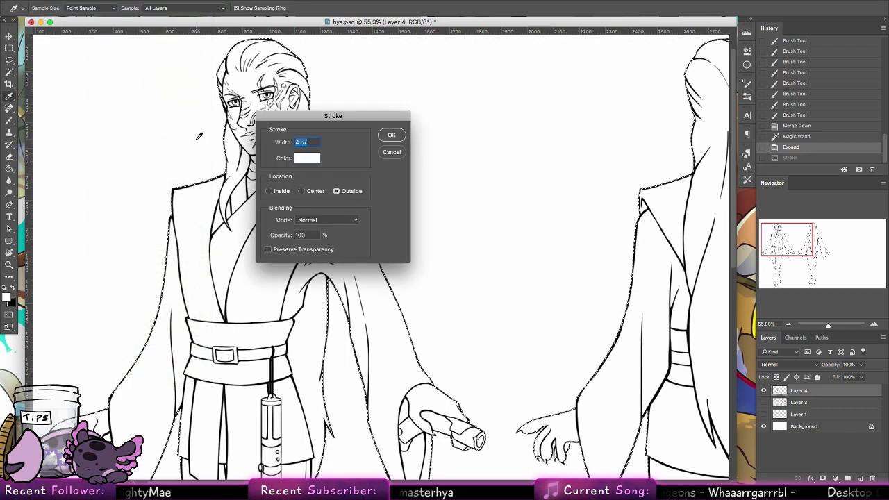
pyautogui.click(392, 135)
pyautogui.press('z')
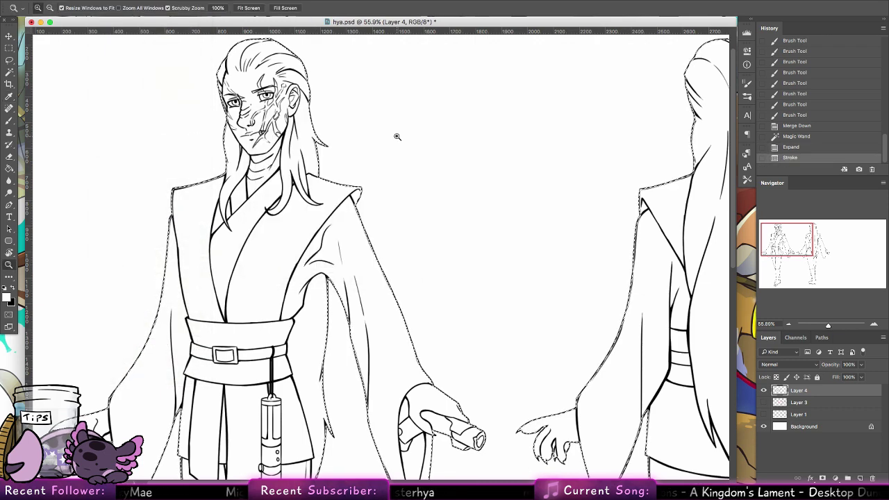
pyautogui.press('super+z')
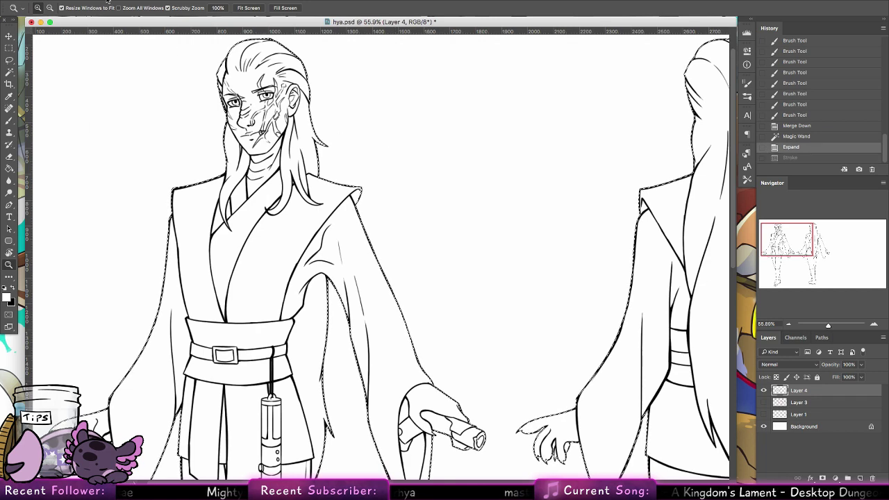
# Step: Stroke the selection with a 2 px black outside outline and view at 100%
pyautogui.click(104, 0)
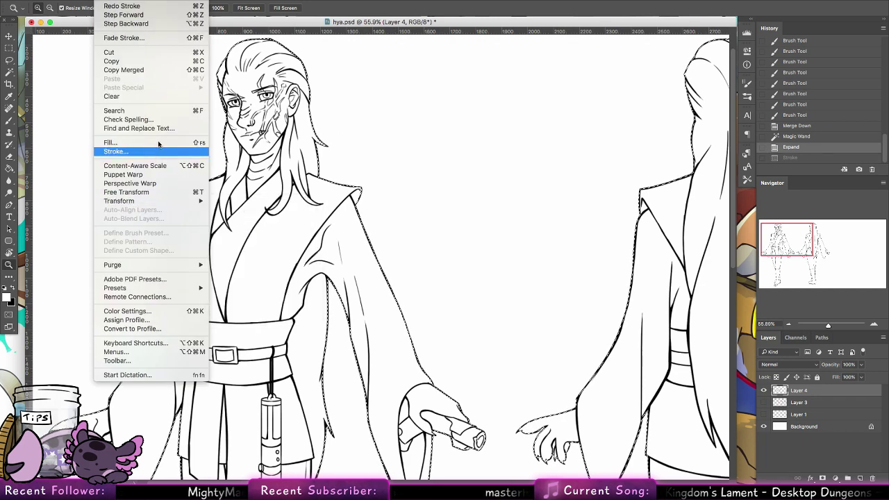
pyautogui.click(160, 149)
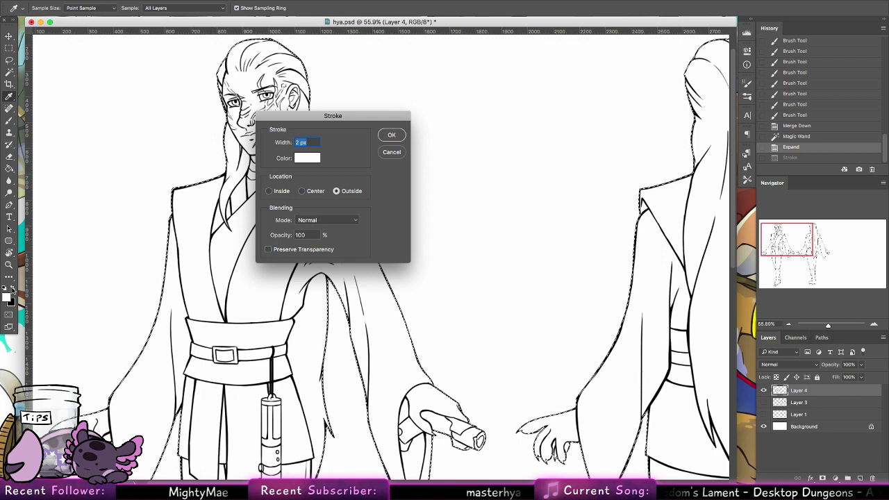
pyautogui.click(306, 158)
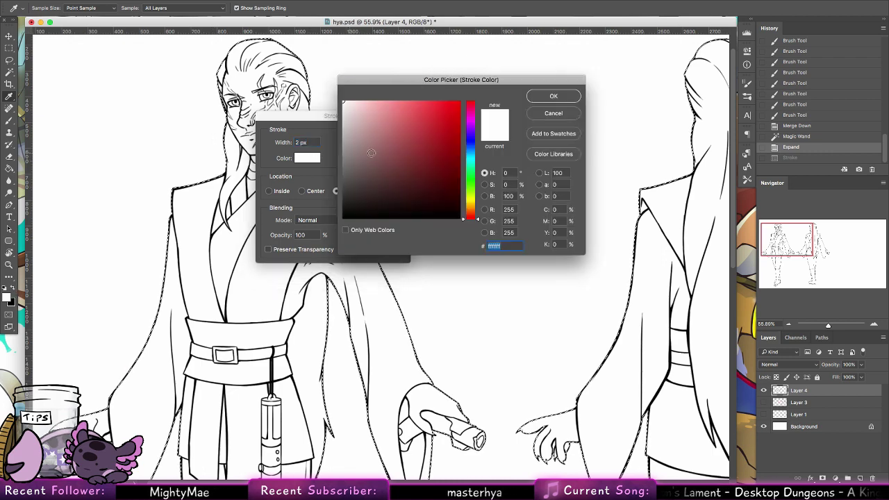
pyautogui.moveTo(398, 176); pyautogui.dragTo(313, 239)
pyautogui.click(543, 99)
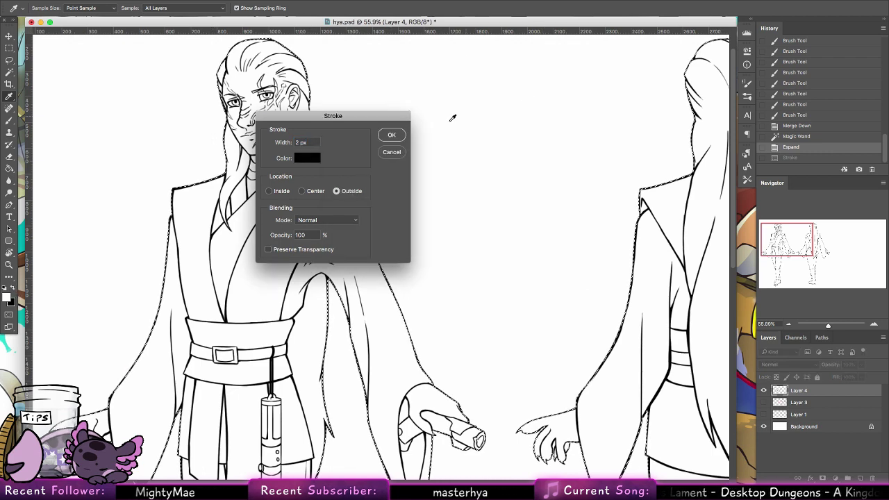
pyautogui.click(393, 137)
pyautogui.press('z')
pyautogui.hotkey('ctrl', '1')
# Step: Zoom out, then try brush touch-ups on the hair tips and collar, undoing both
pyautogui.hotkey('ctrl', 'd')
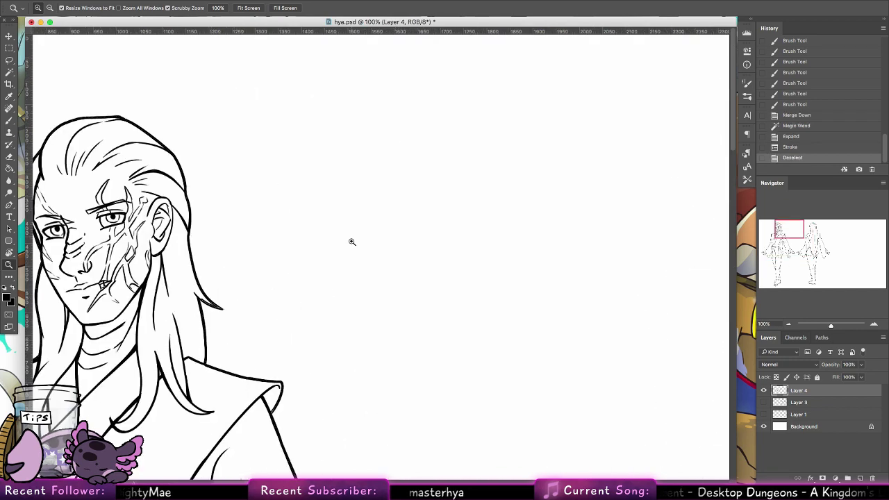
pyautogui.moveTo(350, 243); pyautogui.dragTo(309, 251)
pyautogui.scroll(-3, 309, 251)
pyautogui.scroll(10, 218, 134)
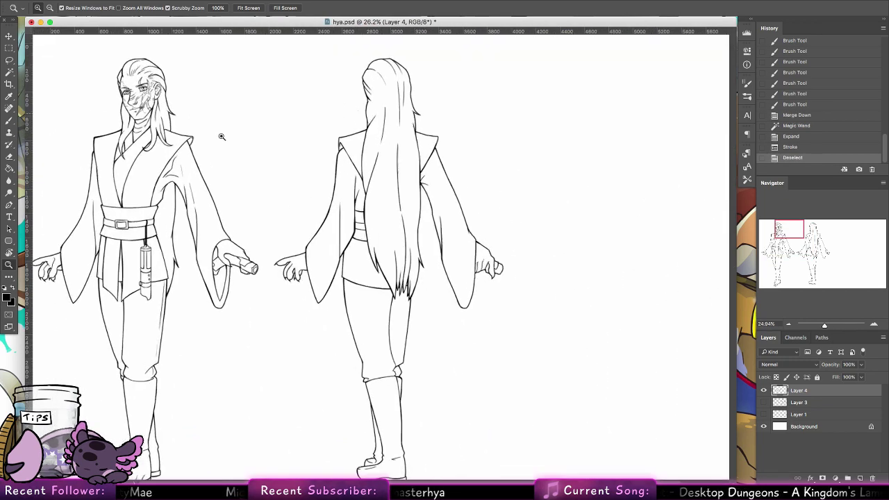
pyautogui.scroll(-5, 258, 192)
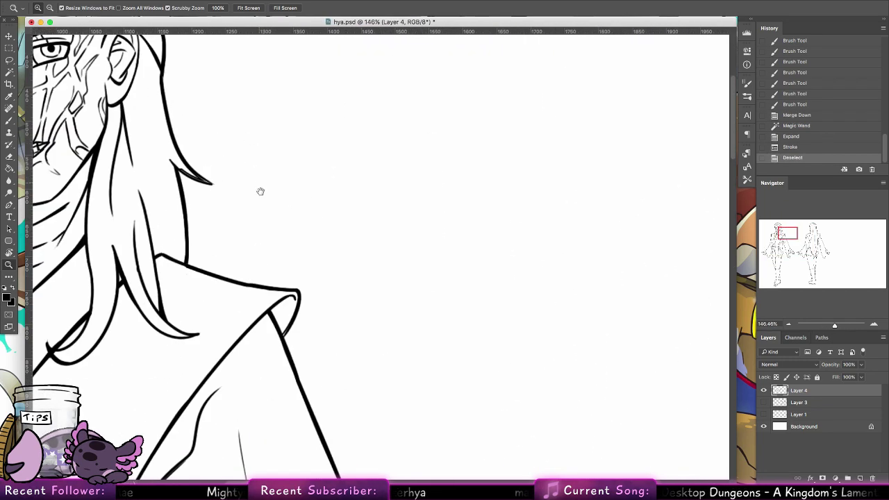
pyautogui.click(10, 119)
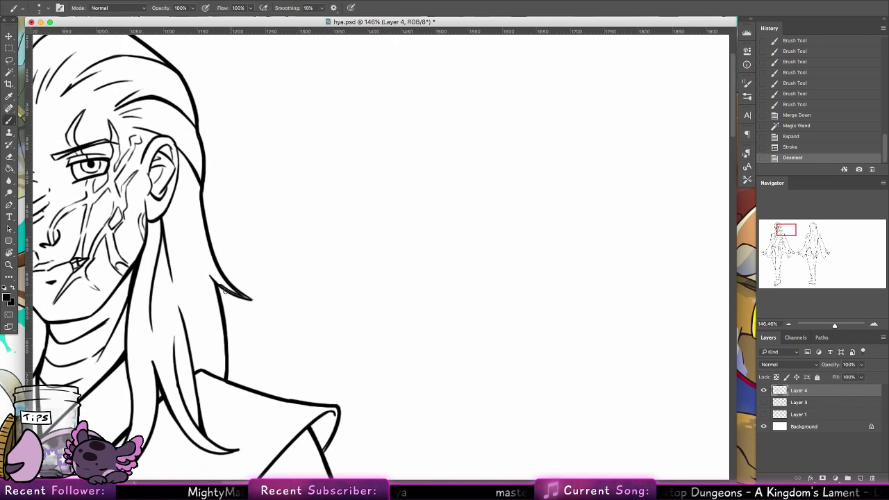
pyautogui.moveTo(209, 276); pyautogui.dragTo(252, 300)
pyautogui.hotkey('ctrl', 'z')
pyautogui.moveTo(325, 451); pyautogui.dragTo(330, 438)
pyautogui.hotkey('ctrl', 'z')
# Step: Touch up the front figure's wrist line and claw tips
pyautogui.moveTo(358, 400)
pyautogui.mouseDown()
pyautogui.moveTo(424, 419)
pyautogui.moveTo(479, 282)
pyautogui.moveTo(365, 363)
pyautogui.moveTo(428, 286)
pyautogui.moveTo(416, 83)
pyautogui.moveTo(211, 318)
pyautogui.moveTo(308, 200)
pyautogui.mouseUp()
pyautogui.moveTo(162, 162); pyautogui.dragTo(317, 366)
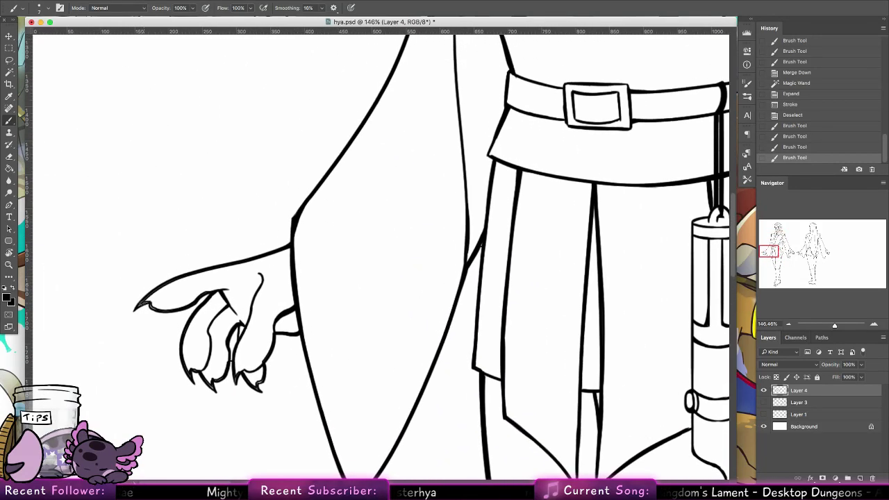
pyautogui.moveTo(142, 304); pyautogui.dragTo(164, 310)
pyautogui.moveTo(182, 363)
pyautogui.mouseDown()
pyautogui.moveTo(189, 378)
pyautogui.moveTo(215, 390)
pyautogui.mouseUp()
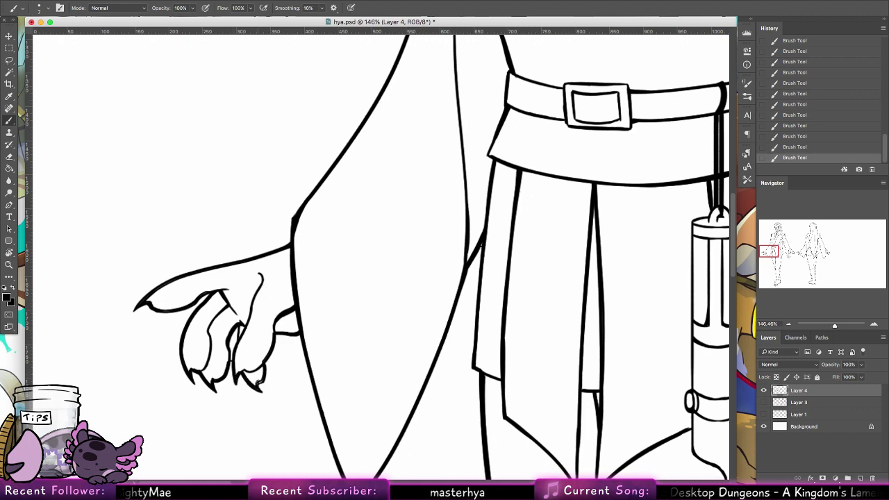
# Step: Inspect the legs, shoes and cloak, and touch up the back view's left finger edge
pyautogui.moveTo(411, 276); pyautogui.dragTo(361, 163)
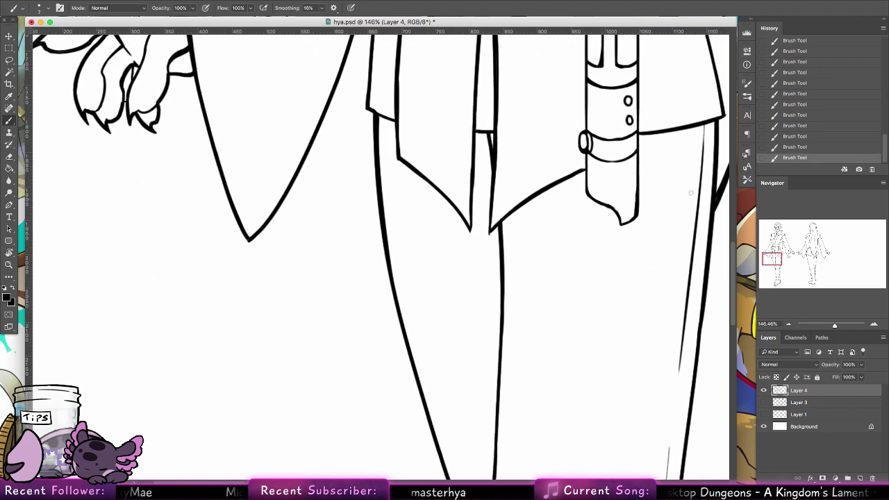
pyautogui.moveTo(774, 260); pyautogui.dragTo(776, 285)
pyautogui.moveTo(487, 321); pyautogui.dragTo(299, 447)
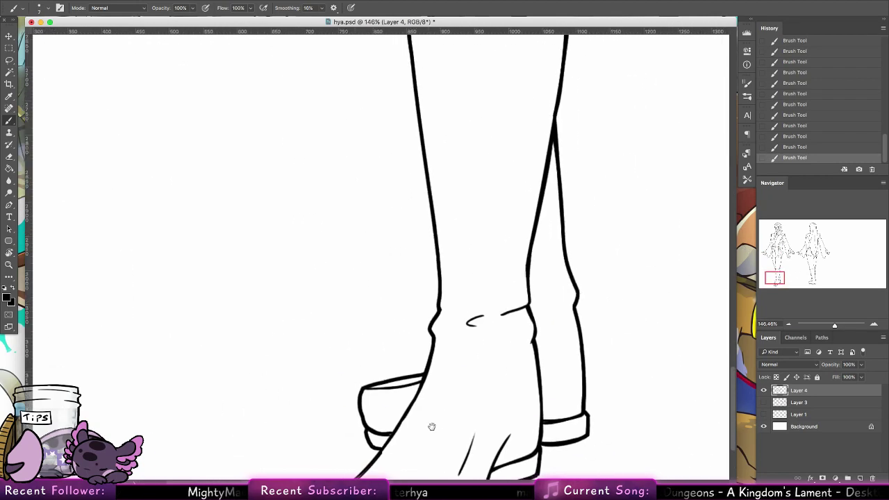
pyautogui.moveTo(431, 424); pyautogui.dragTo(449, 228)
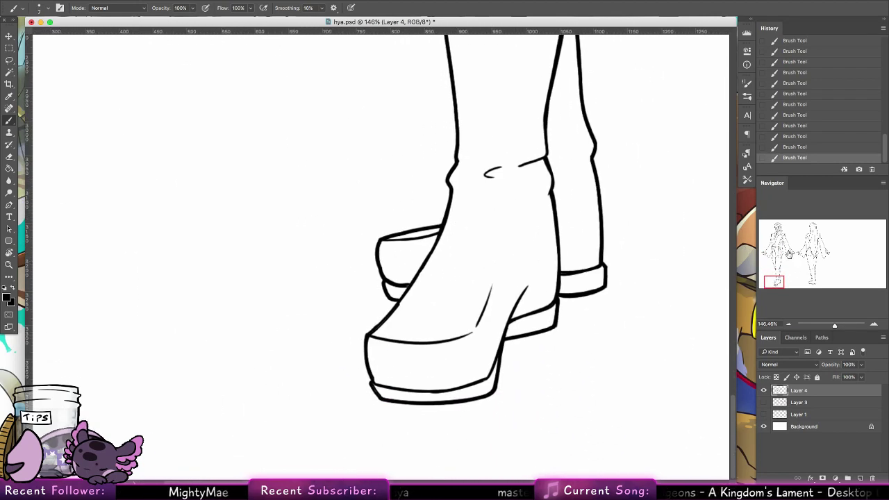
pyautogui.moveTo(789, 254); pyautogui.dragTo(788, 251)
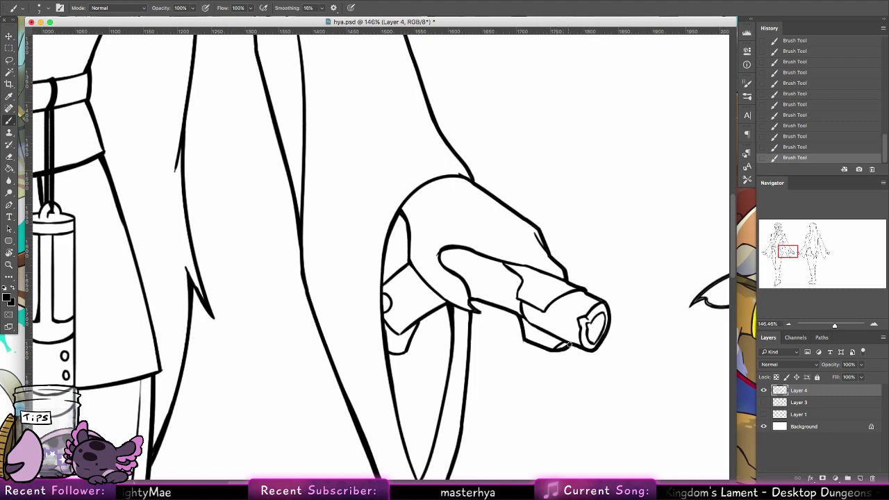
pyautogui.moveTo(788, 252); pyautogui.dragTo(808, 256)
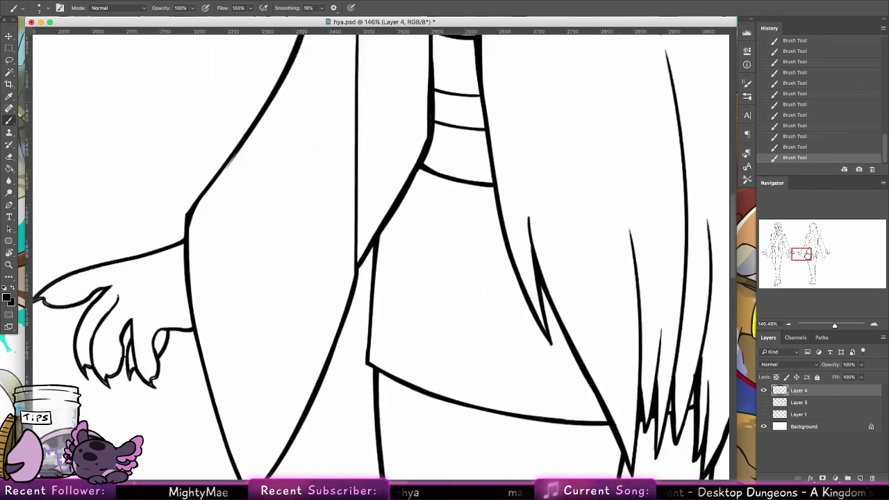
pyautogui.moveTo(284, 311); pyautogui.dragTo(399, 324)
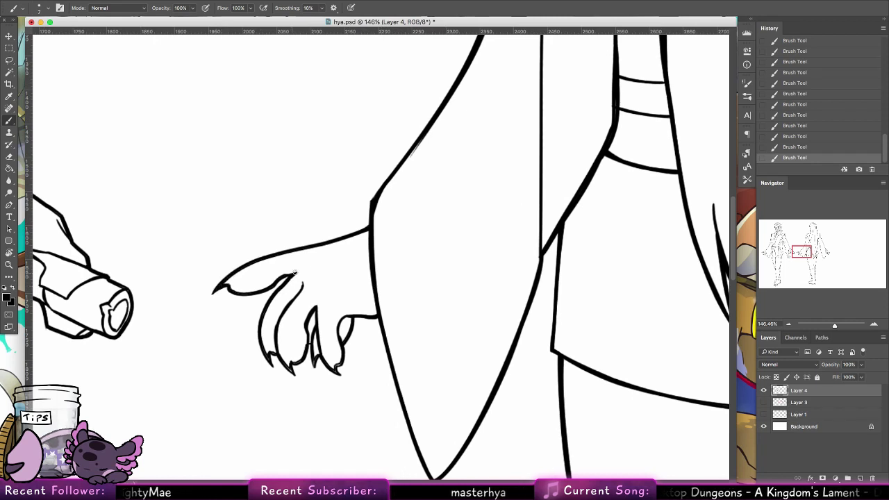
pyautogui.moveTo(263, 345); pyautogui.dragTo(270, 361)
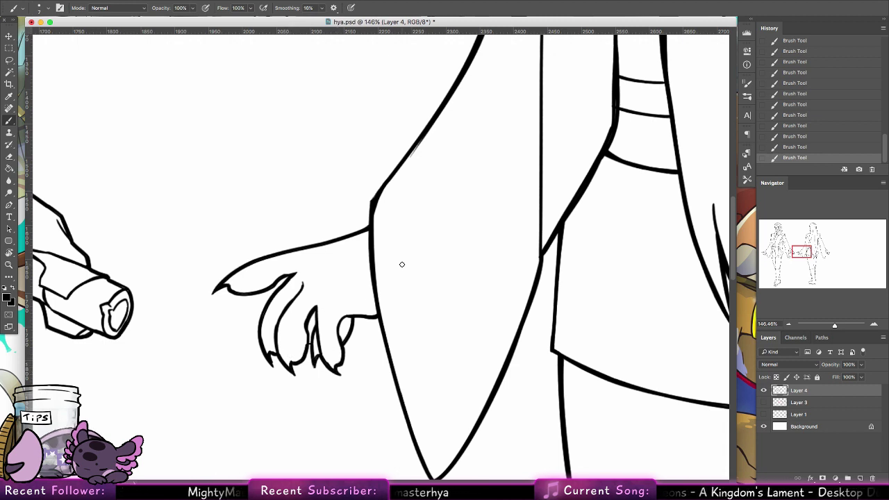
pyautogui.moveTo(800, 254); pyautogui.dragTo(825, 253)
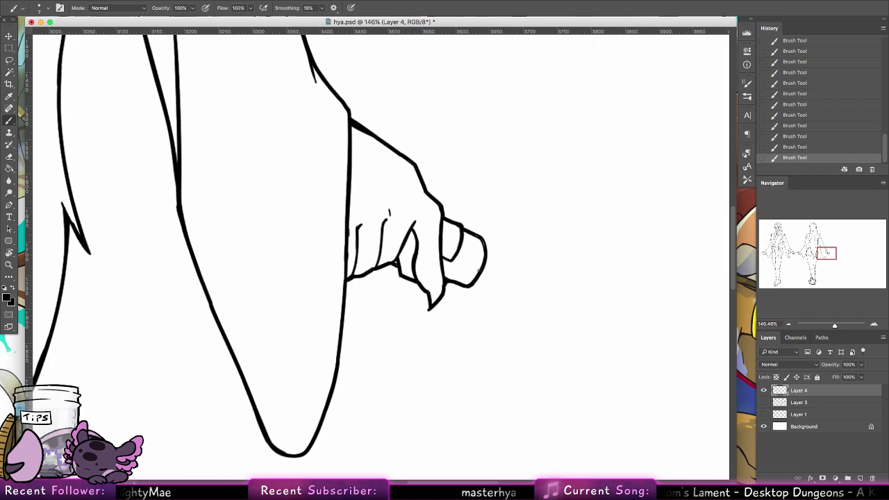
pyautogui.moveTo(826, 253); pyautogui.dragTo(813, 226)
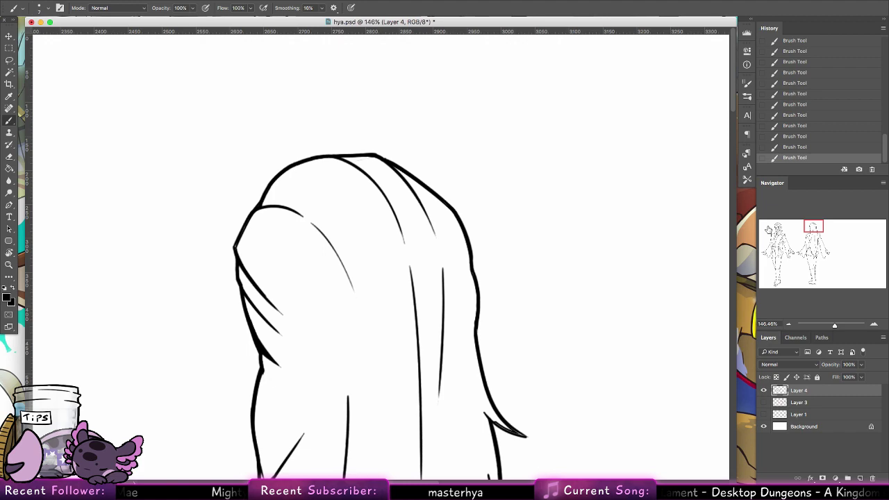
# Step: Zoom out to both figures, save, set the pasteboard to Dark Gray, and show Layer 3
pyautogui.click(9, 265)
pyautogui.moveTo(501, 228); pyautogui.dragTo(428, 218)
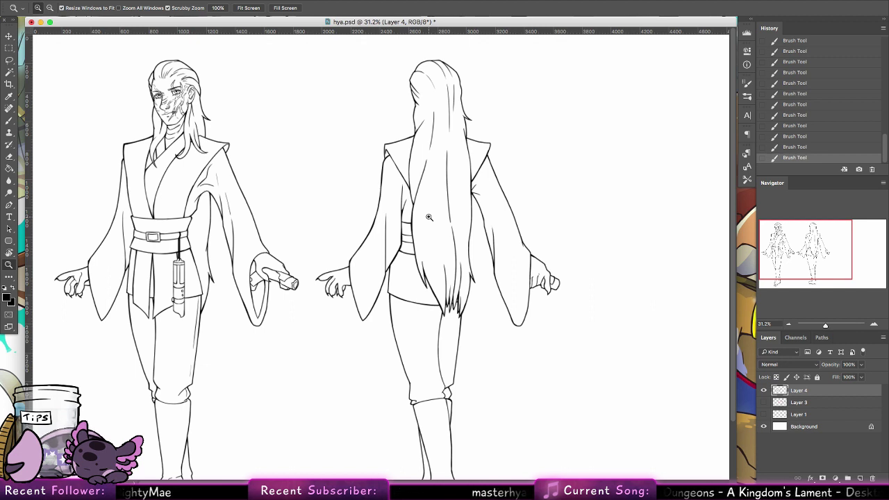
pyautogui.moveTo(168, 79); pyautogui.dragTo(224, 102)
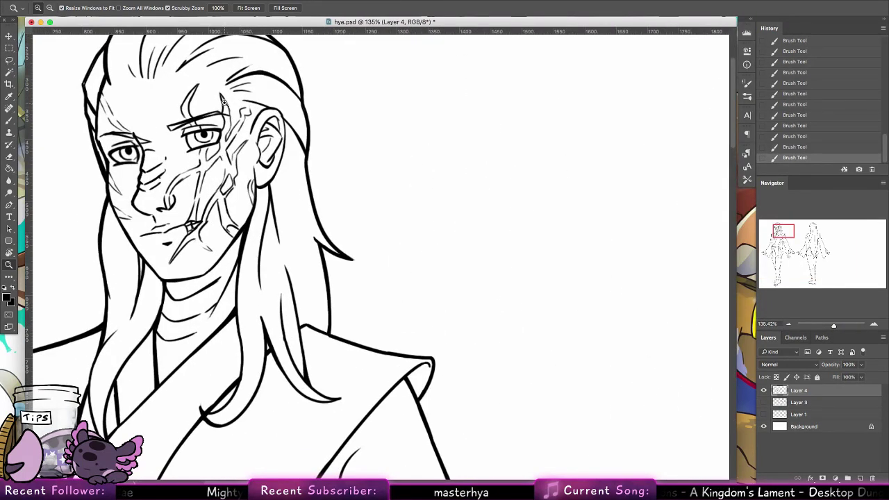
pyautogui.moveTo(348, 219)
pyautogui.mouseDown()
pyautogui.moveTo(303, 218)
pyautogui.moveTo(386, 236)
pyautogui.moveTo(377, 224)
pyautogui.mouseUp()
pyautogui.press('super+s')
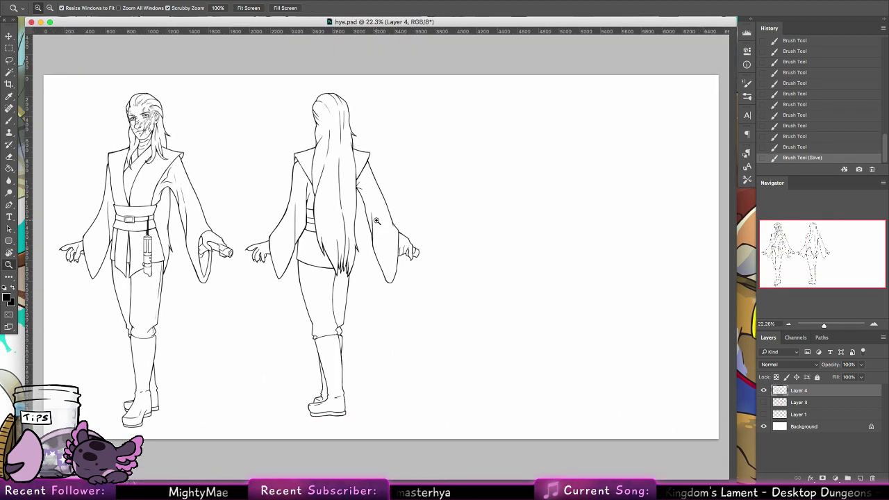
pyautogui.rightClick(448, 70)
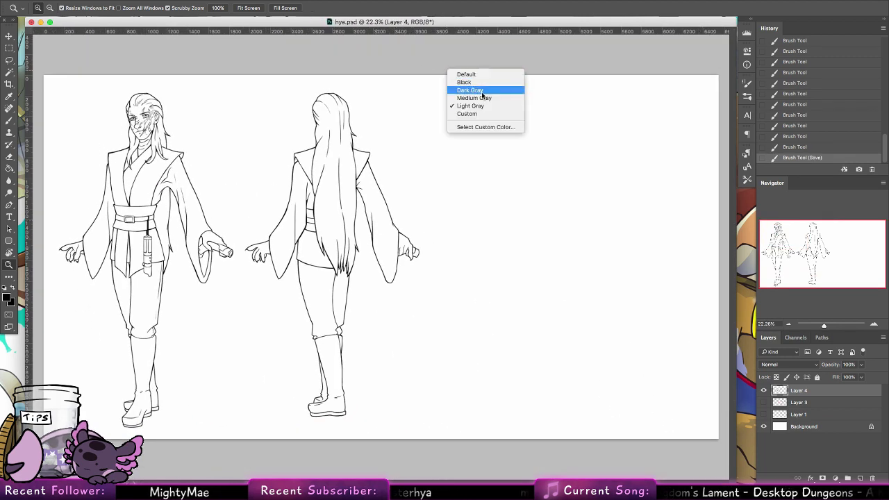
pyautogui.click(482, 88)
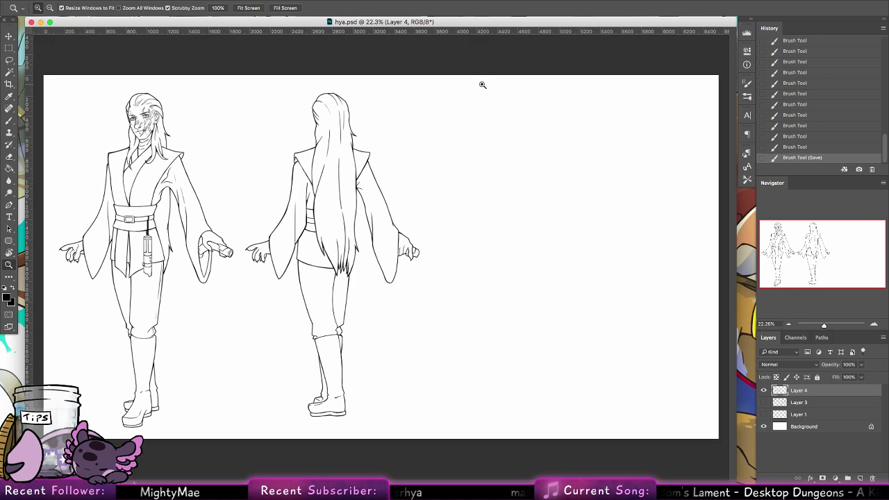
pyautogui.click(764, 402)
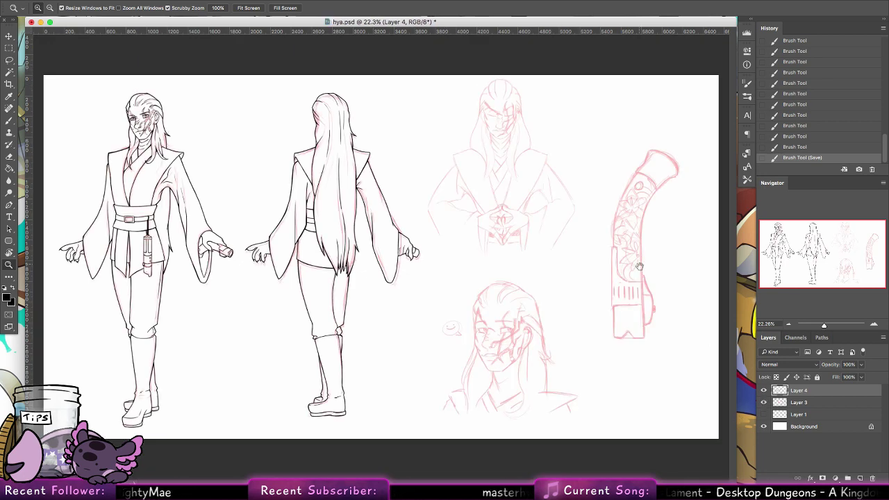
# Step: Zoom in on the sketched face and ink the closed right eye's lash line, retrying with undo
pyautogui.moveTo(522, 97); pyautogui.dragTo(585, 130)
pyautogui.moveTo(364, 226)
pyautogui.mouseDown()
pyautogui.moveTo(382, 223)
pyautogui.moveTo(125, 213)
pyautogui.moveTo(81, 168)
pyautogui.mouseUp()
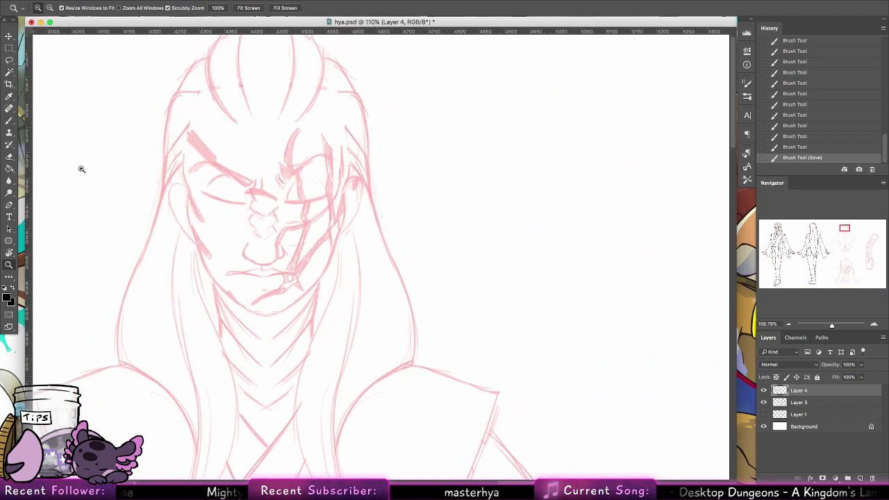
pyautogui.press('b')
pyautogui.click(17, 264)
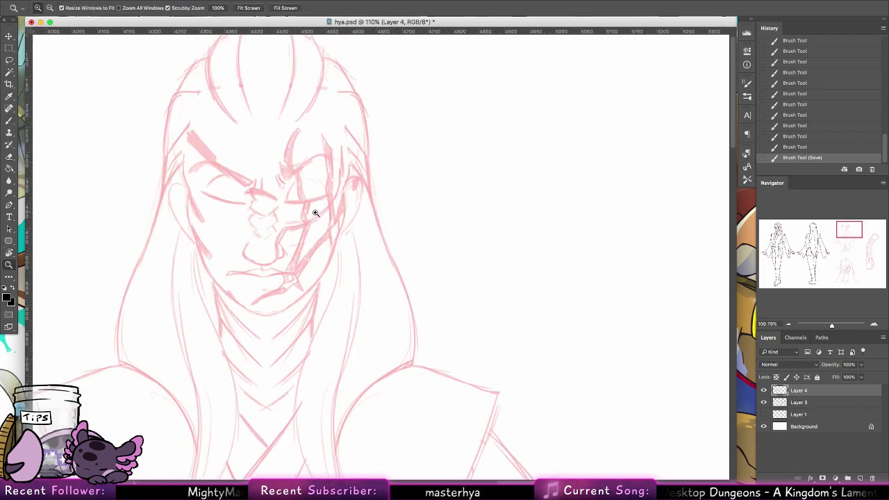
pyautogui.moveTo(315, 213)
pyautogui.mouseDown()
pyautogui.moveTo(273, 170)
pyautogui.moveTo(454, 212)
pyautogui.moveTo(487, 201)
pyautogui.mouseUp()
pyautogui.press('b')
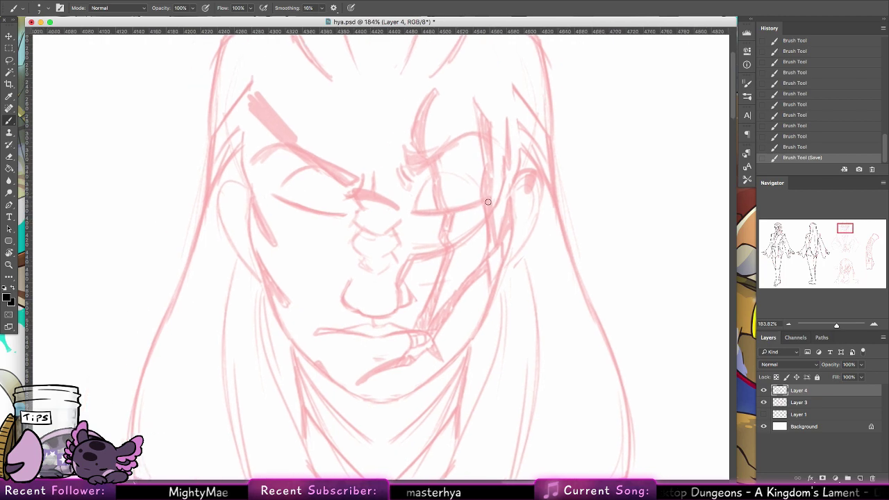
pyautogui.click(411, 211)
pyautogui.moveTo(411, 212); pyautogui.dragTo(485, 200)
pyautogui.press('super+z')
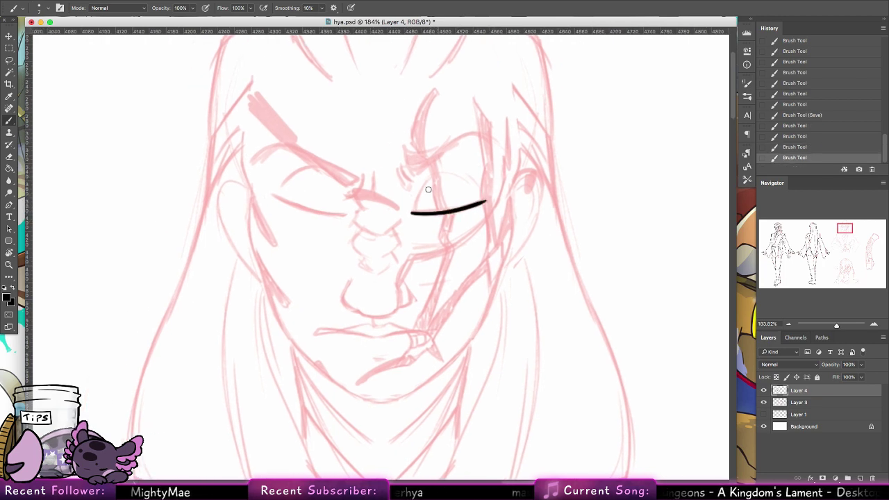
pyautogui.moveTo(412, 211)
pyautogui.mouseDown()
pyautogui.moveTo(440, 171)
pyautogui.moveTo(413, 207)
pyautogui.moveTo(424, 186)
pyautogui.moveTo(459, 179)
pyautogui.mouseUp()
pyautogui.press('super+z')
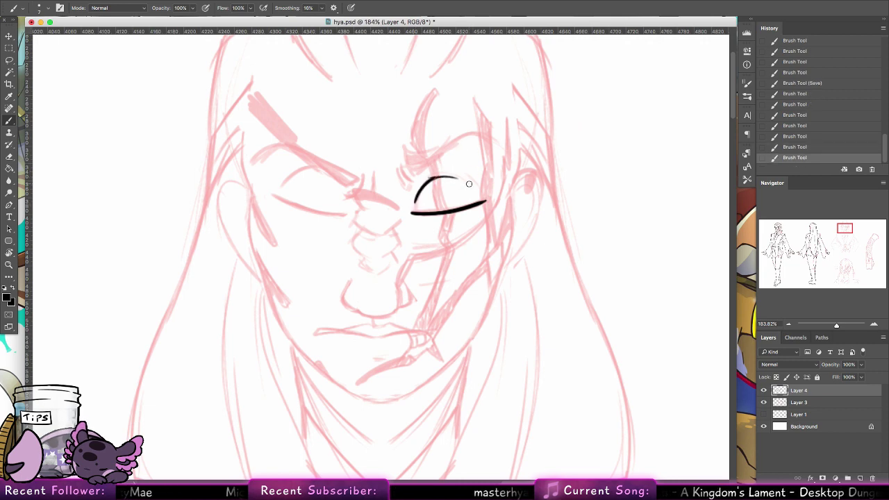
# Step: Ink the right eyebrow as a V shape and the inner-corner eye creases, undoing retries
pyautogui.moveTo(402, 164); pyautogui.dragTo(459, 143)
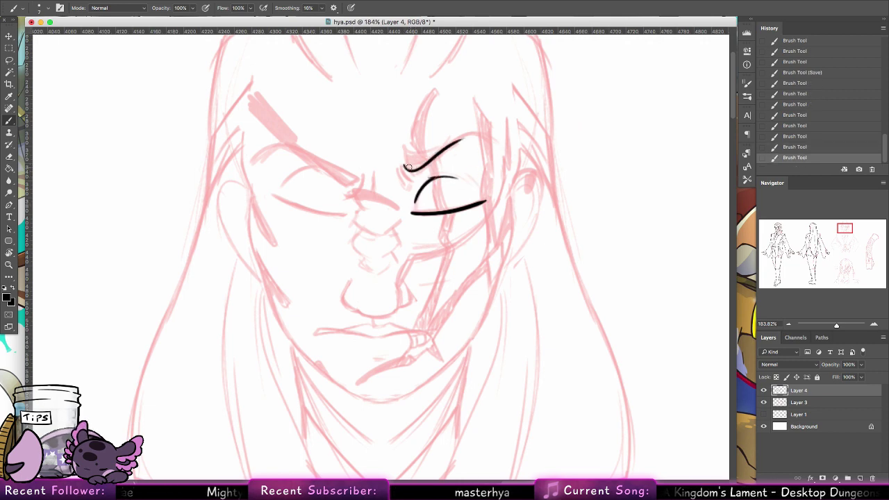
pyautogui.press('super+z')
pyautogui.moveTo(404, 149); pyautogui.dragTo(452, 147)
pyautogui.moveTo(415, 170); pyautogui.dragTo(491, 139)
pyautogui.press('super+z')
pyautogui.press('super+z')
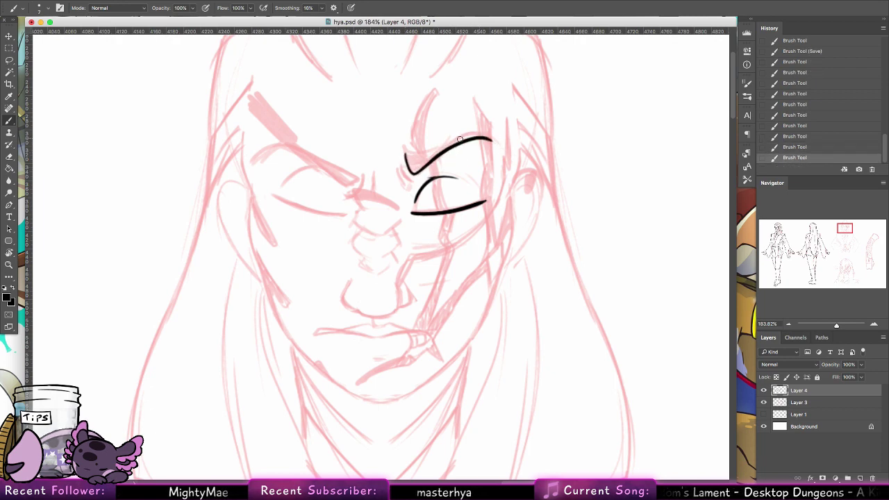
pyautogui.moveTo(404, 153); pyautogui.dragTo(490, 134)
pyautogui.press('super+z')
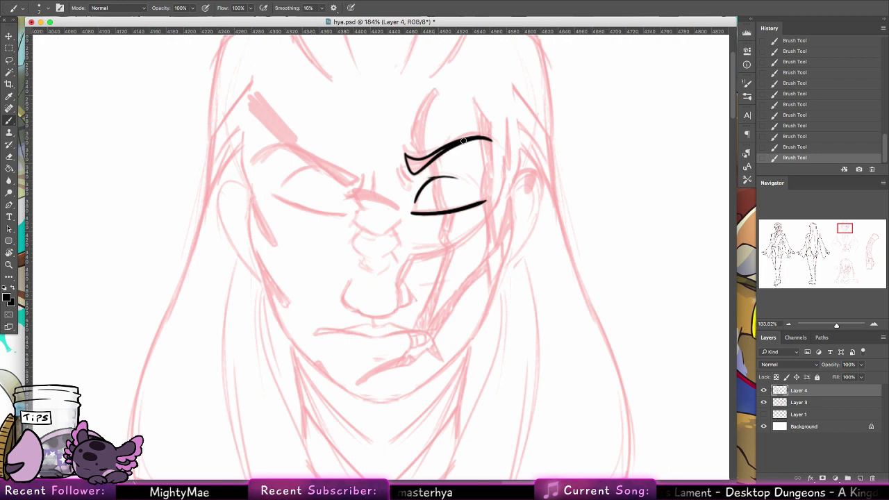
pyautogui.moveTo(402, 166)
pyautogui.mouseDown()
pyautogui.moveTo(420, 179)
pyautogui.moveTo(397, 187)
pyautogui.mouseUp()
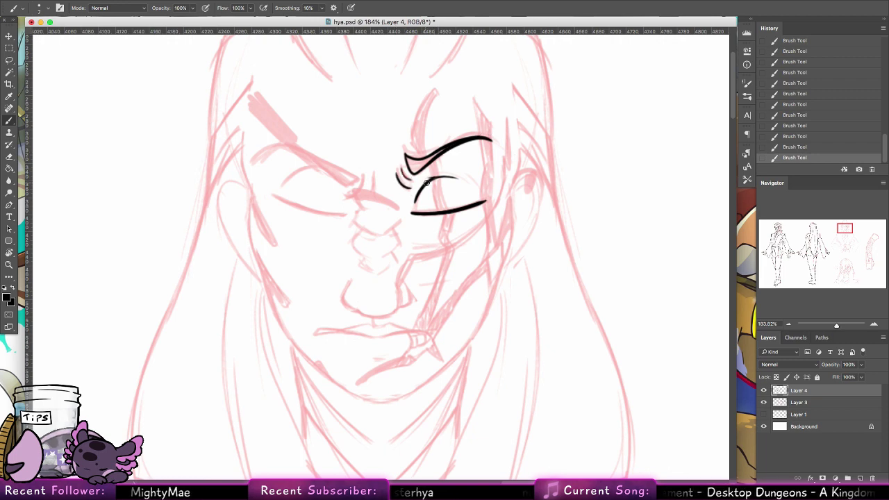
pyautogui.press('super+z')
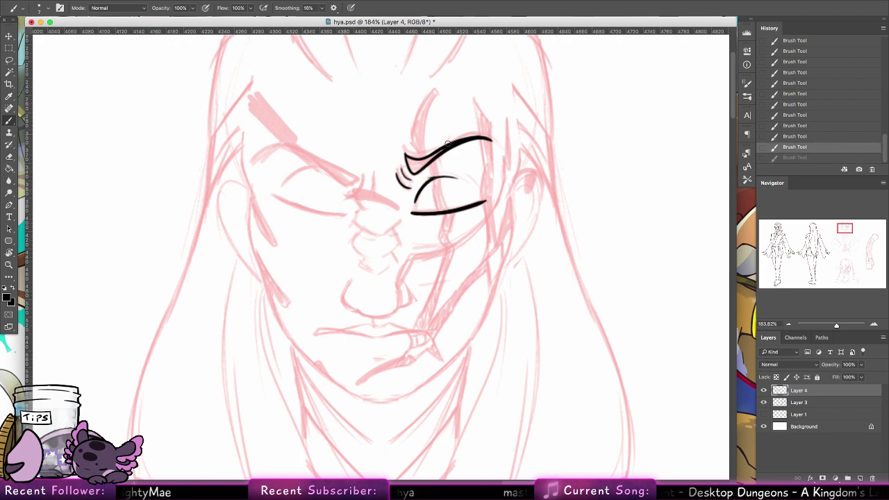
# Step: Ink the left eyebrow extending toward the nose, redrawing strokes as needed
pyautogui.moveTo(361, 175)
pyautogui.mouseDown()
pyautogui.moveTo(353, 200)
pyautogui.moveTo(359, 228)
pyautogui.mouseUp()
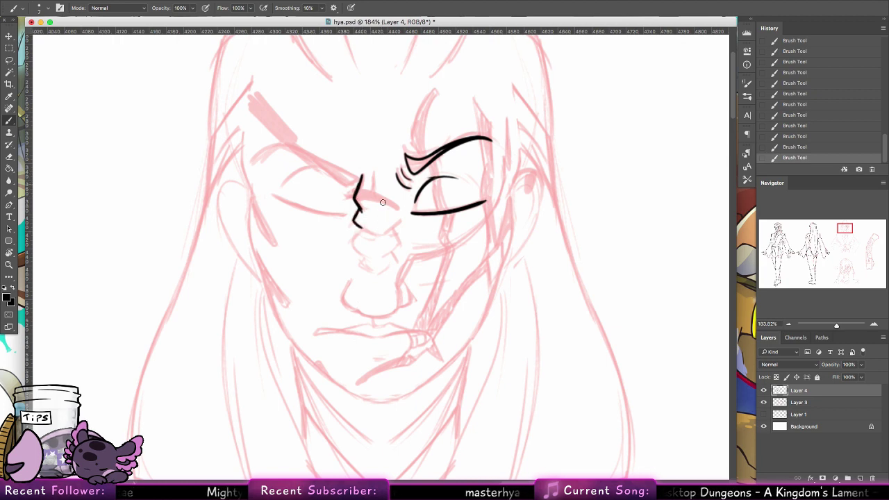
pyautogui.press('super+z')
pyautogui.press('super+z')
pyautogui.press('super+z')
pyautogui.press('super+z')
pyautogui.press('super+z')
pyautogui.press('super+z')
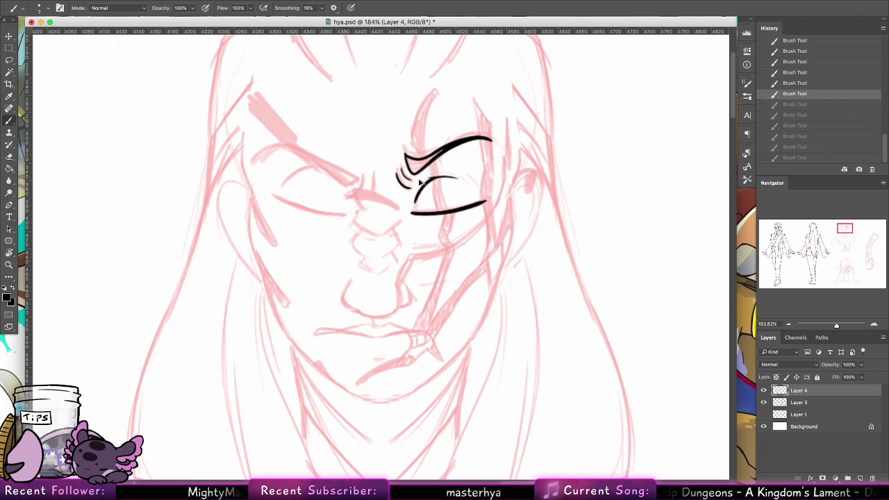
pyautogui.moveTo(419, 179); pyautogui.dragTo(480, 219)
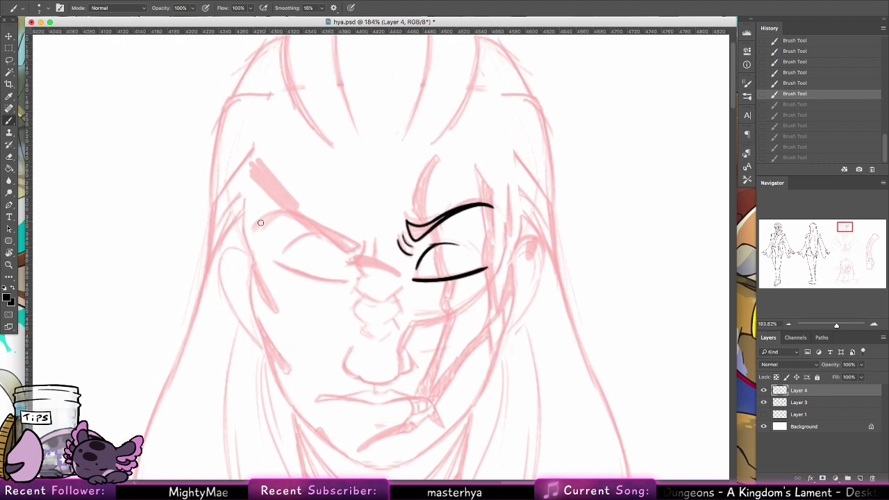
pyautogui.moveTo(258, 226)
pyautogui.mouseDown()
pyautogui.moveTo(276, 213)
pyautogui.moveTo(358, 259)
pyautogui.moveTo(299, 220)
pyautogui.moveTo(357, 255)
pyautogui.mouseUp()
pyautogui.press('super+z')
pyautogui.press('super+z')
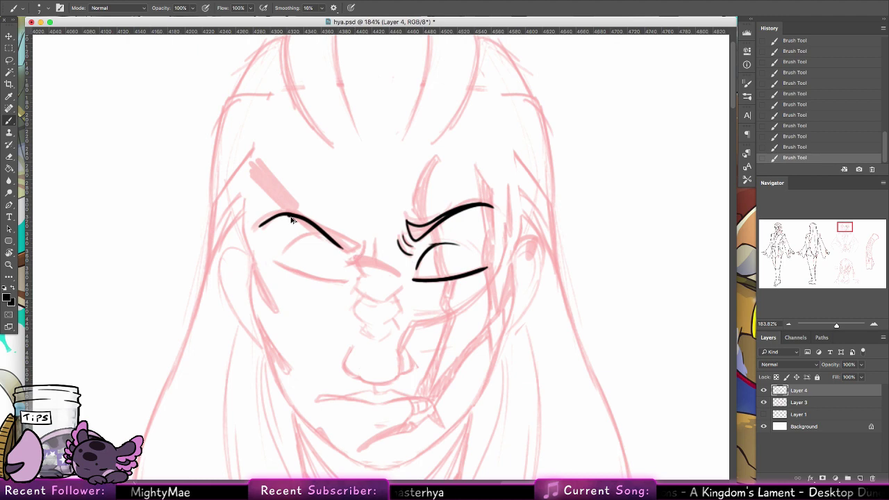
pyautogui.press('super+z')
pyautogui.moveTo(293, 216); pyautogui.dragTo(351, 247)
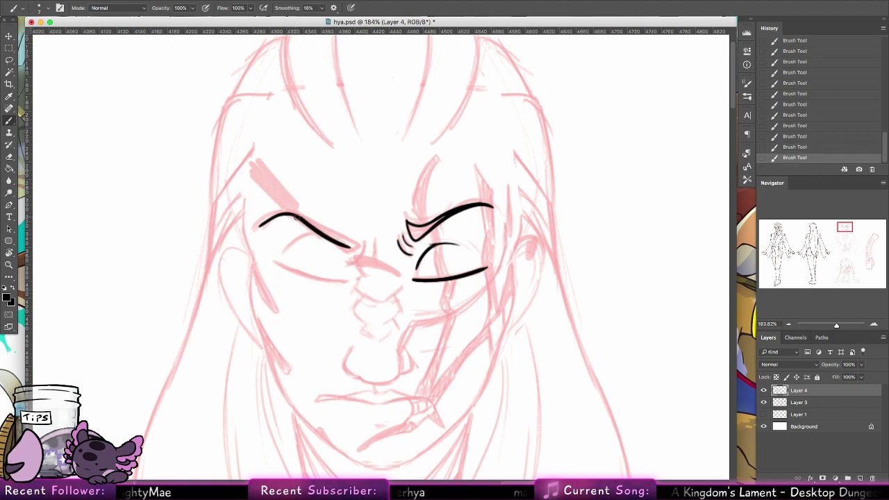
pyautogui.moveTo(303, 218); pyautogui.dragTo(353, 243)
pyautogui.press('super+z')
pyautogui.press('super+z')
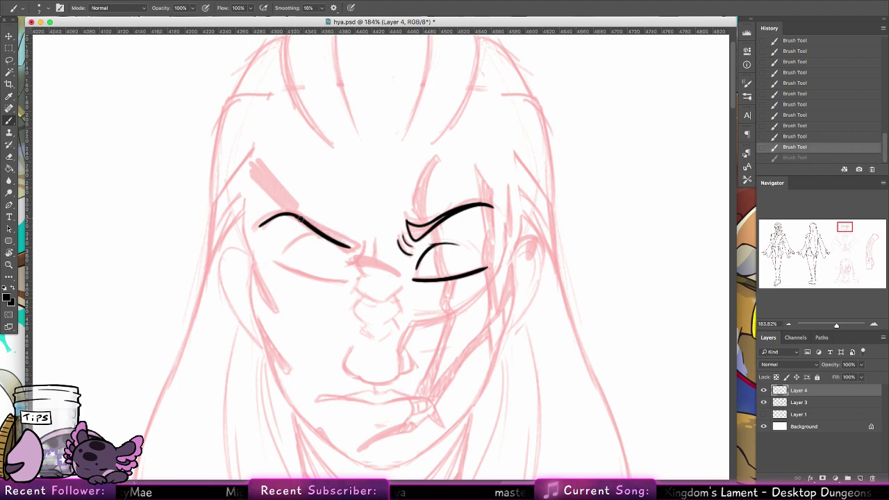
pyautogui.moveTo(300, 218); pyautogui.dragTo(353, 240)
# Step: With a 5 px brush, thicken the left brow's inner tip and add a line beneath it
pyautogui.click(45, 7)
pyautogui.click(75, 97)
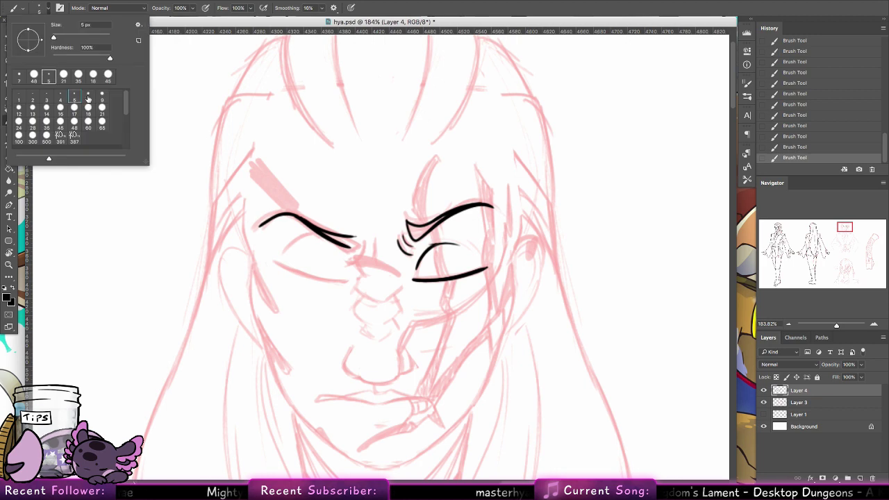
pyautogui.press('Escape')
pyautogui.moveTo(373, 271); pyautogui.dragTo(387, 252)
pyautogui.press('super+z')
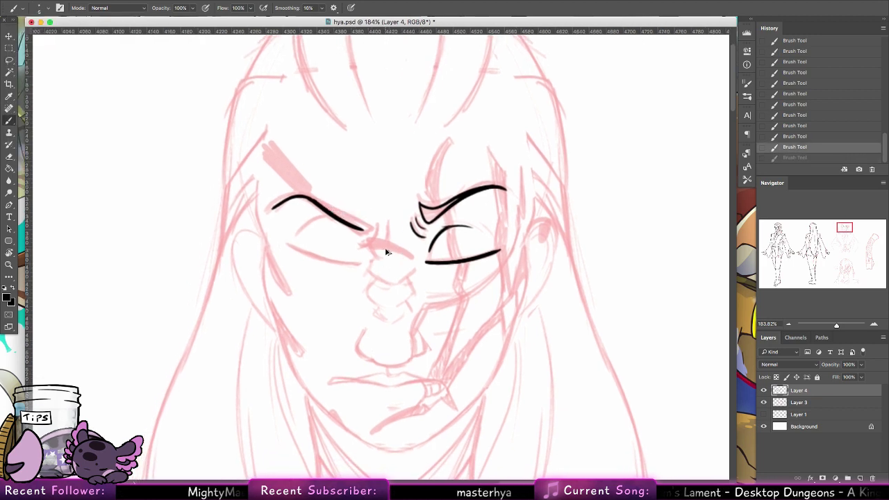
pyautogui.press('super+z')
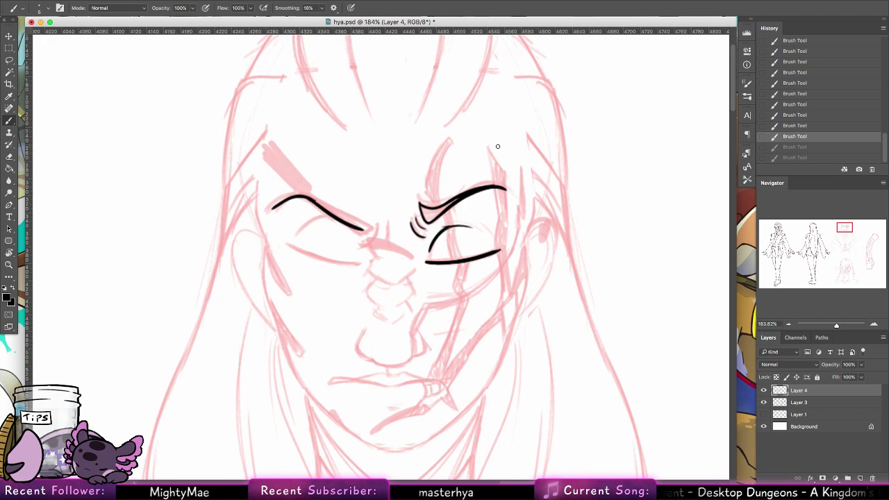
pyautogui.press('super+shift+z')
pyautogui.press('super+shift+z')
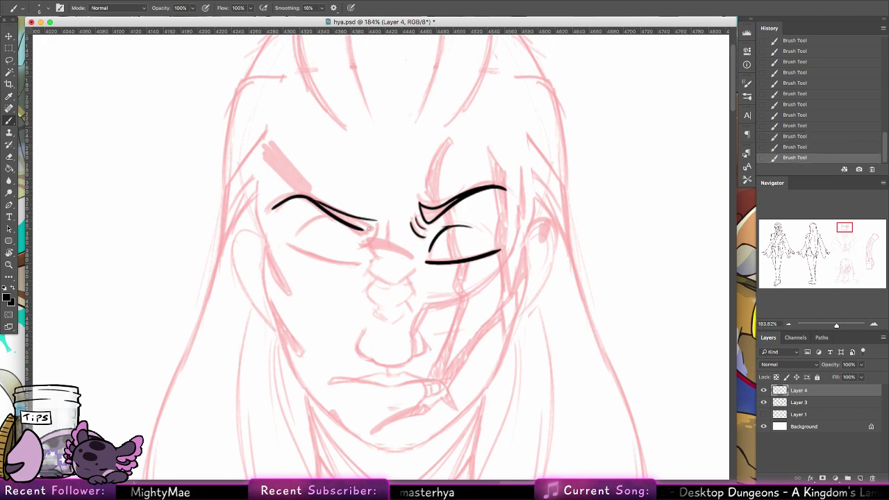
pyautogui.moveTo(368, 227); pyautogui.dragTo(375, 222)
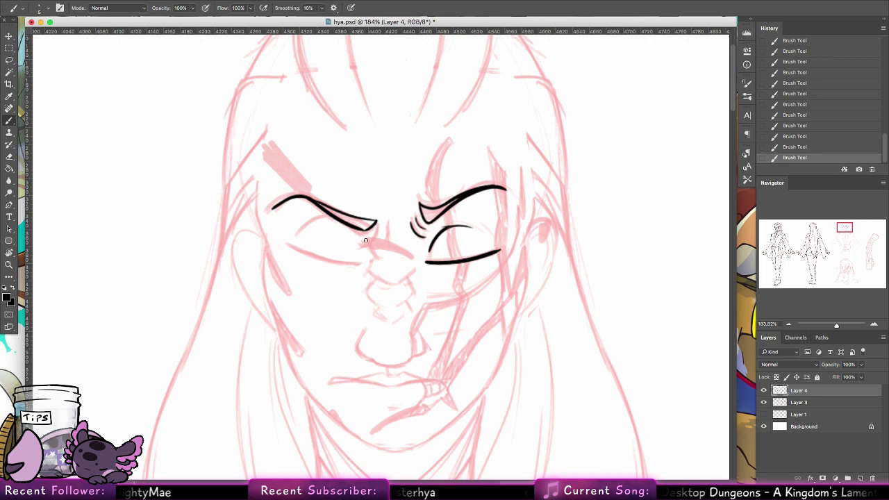
pyautogui.moveTo(365, 241); pyautogui.dragTo(378, 233)
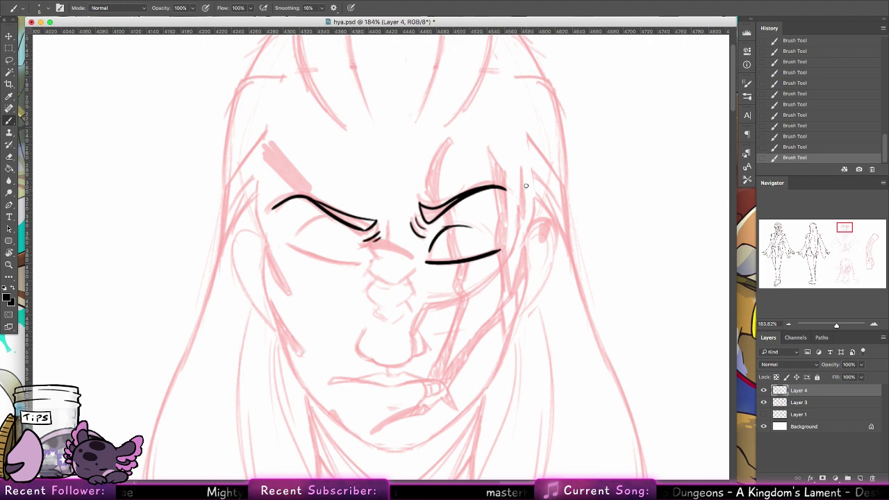
# Step: Ink the right cheek line running down from beside the eye
pyautogui.moveTo(525, 243); pyautogui.dragTo(527, 286)
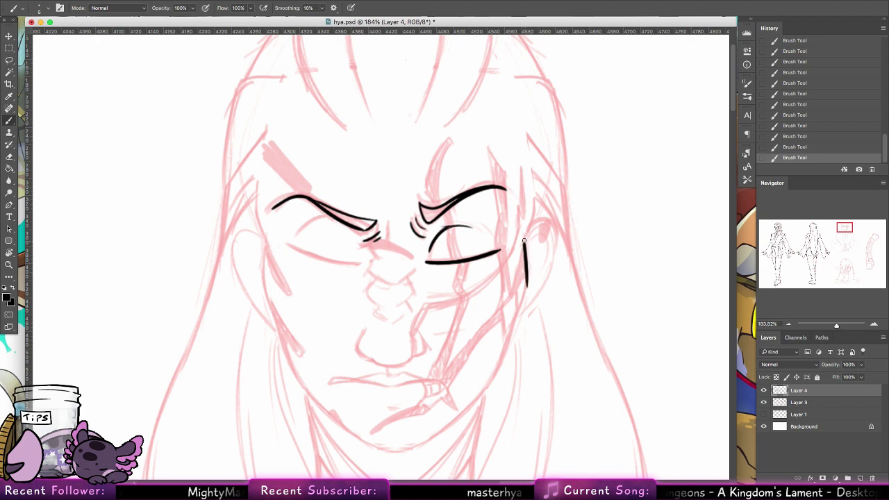
pyautogui.hotkey('ctrl', 'z')
pyautogui.hotkey('ctrl', 'z')
pyautogui.moveTo(525, 239)
pyautogui.mouseDown()
pyautogui.moveTo(526, 297)
pyautogui.moveTo(537, 211)
pyautogui.moveTo(502, 280)
pyautogui.mouseUp()
pyautogui.hotkey('ctrl', 'z')
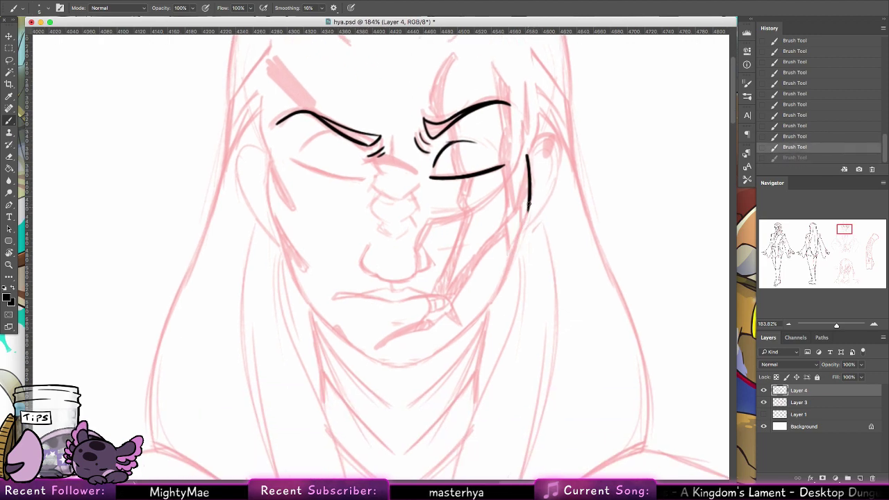
pyautogui.moveTo(531, 211)
pyautogui.mouseDown()
pyautogui.moveTo(496, 294)
pyautogui.moveTo(511, 251)
pyautogui.moveTo(492, 299)
pyautogui.mouseUp()
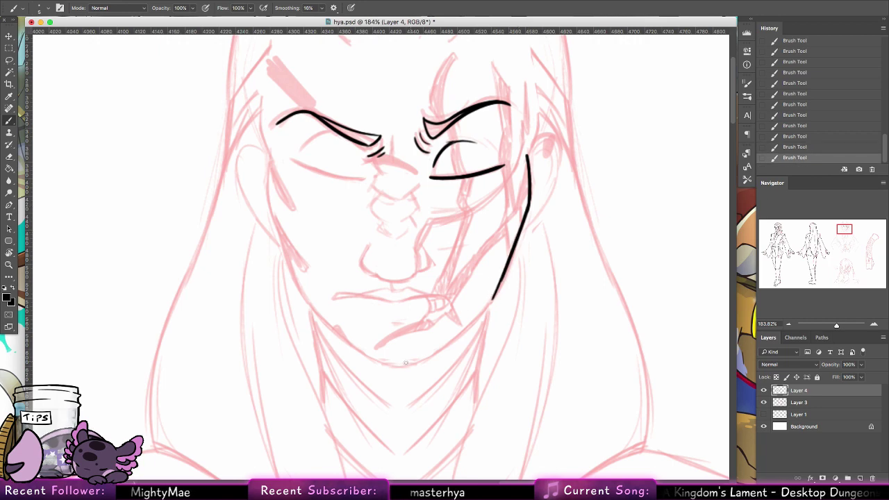
# Step: Ink the chin curve joined to the jaw and the underside of the nose tip
pyautogui.moveTo(389, 364)
pyautogui.mouseDown()
pyautogui.moveTo(424, 362)
pyautogui.moveTo(485, 308)
pyautogui.mouseUp()
pyautogui.hotkey('ctrl', 'z')
pyautogui.hotkey('ctrl', 'z')
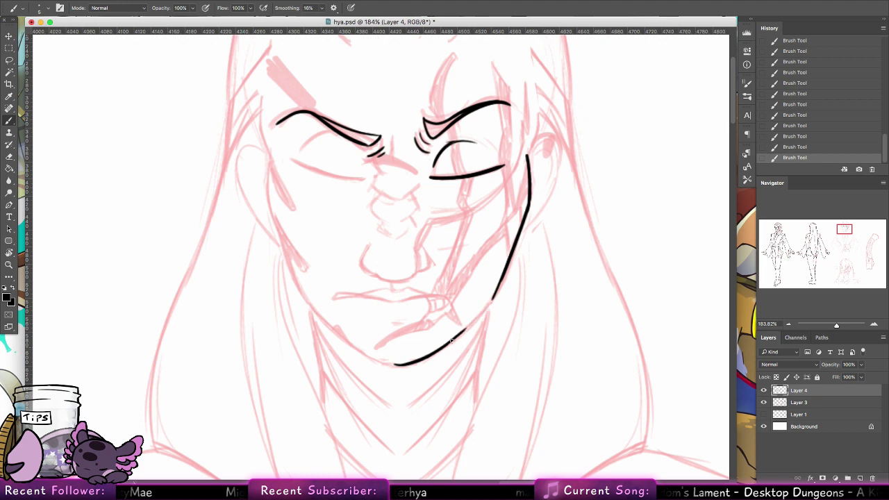
pyautogui.moveTo(451, 340)
pyautogui.mouseDown()
pyautogui.moveTo(495, 293)
pyautogui.moveTo(466, 327)
pyautogui.mouseUp()
pyautogui.hotkey('ctrl', 'z')
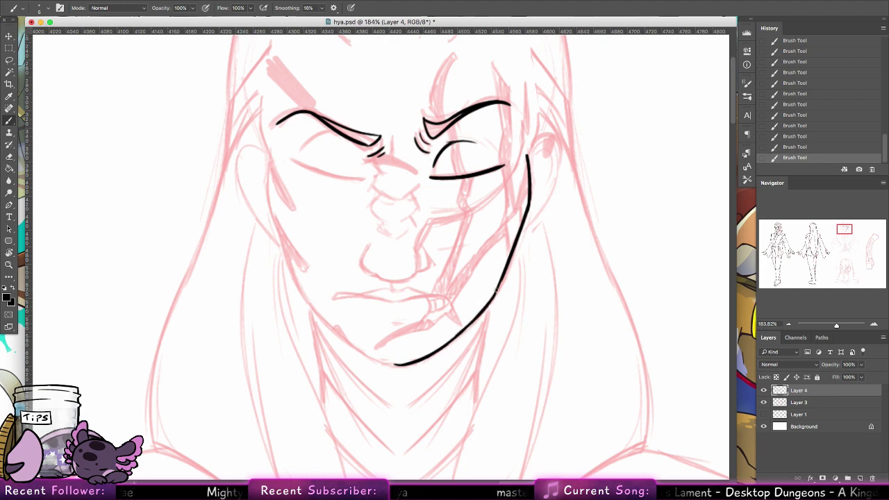
pyautogui.moveTo(495, 290); pyautogui.dragTo(453, 338)
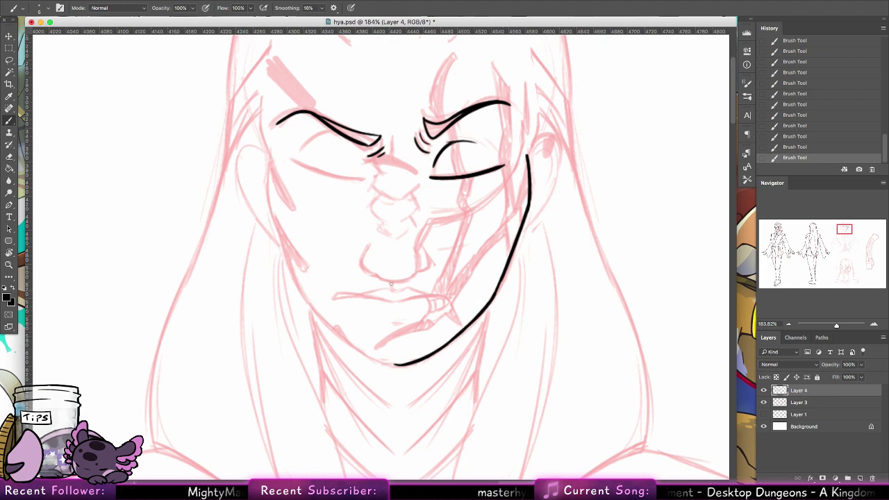
pyautogui.moveTo(391, 283)
pyautogui.mouseDown()
pyautogui.moveTo(419, 261)
pyautogui.moveTo(435, 275)
pyautogui.moveTo(426, 250)
pyautogui.mouseUp()
pyautogui.hotkey('ctrl', 'z')
pyautogui.hotkey('ctrl', 'z')
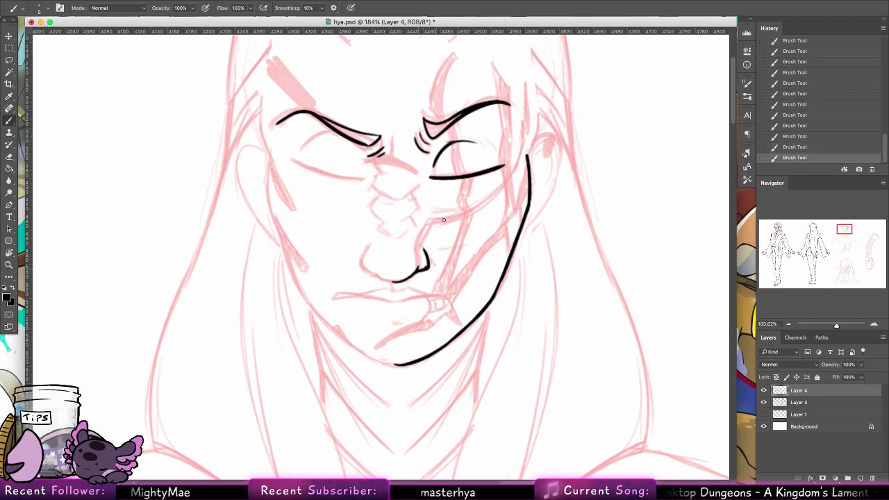
pyautogui.click(9, 60)
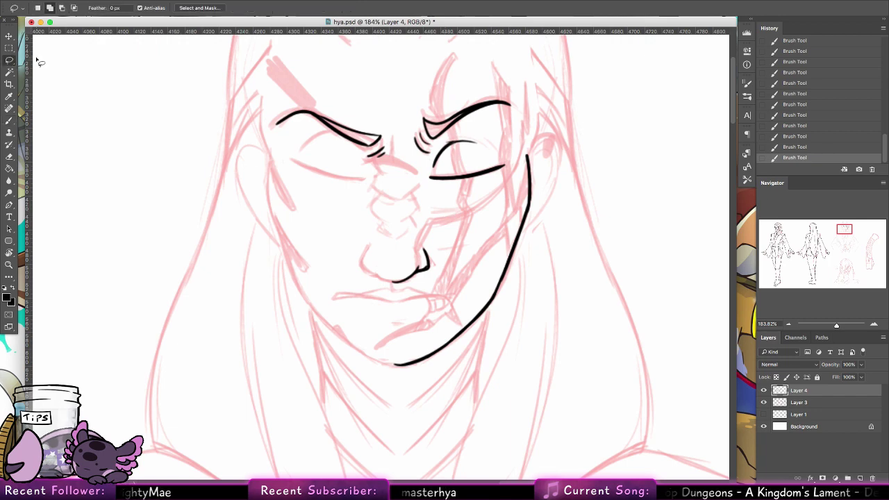
# Step: Copy the right-side eye, jaw and nose lines leftward, flip them horizontally, and align them to the face
pyautogui.moveTo(538, 143)
pyautogui.mouseDown()
pyautogui.moveTo(502, 134)
pyautogui.moveTo(444, 142)
pyautogui.moveTo(411, 176)
pyautogui.moveTo(479, 401)
pyautogui.moveTo(590, 163)
pyautogui.mouseUp()
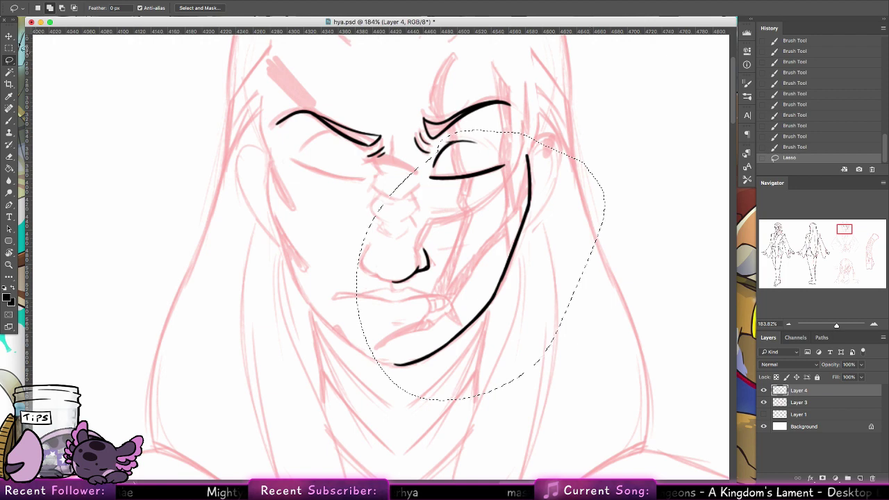
pyautogui.click(9, 35)
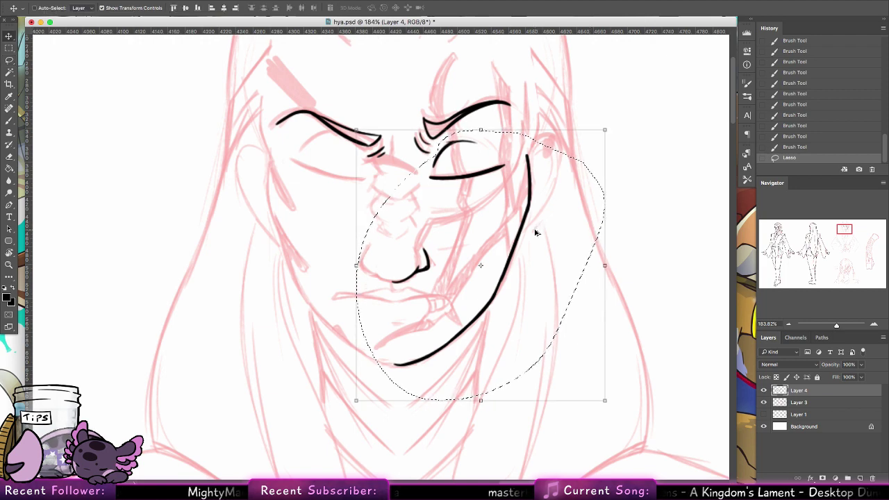
pyautogui.moveTo(535, 234); pyautogui.dragTo(361, 231)
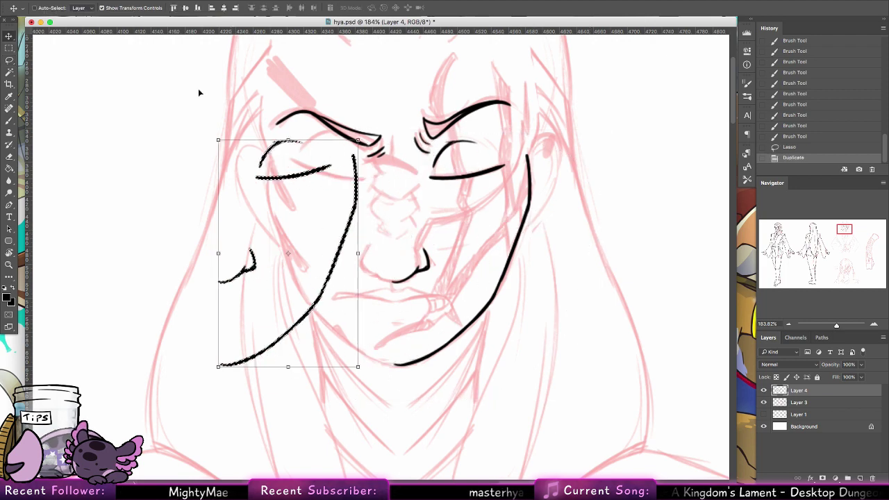
pyautogui.click(115, 0)
pyautogui.moveTo(188, 201)
pyautogui.click(236, 306)
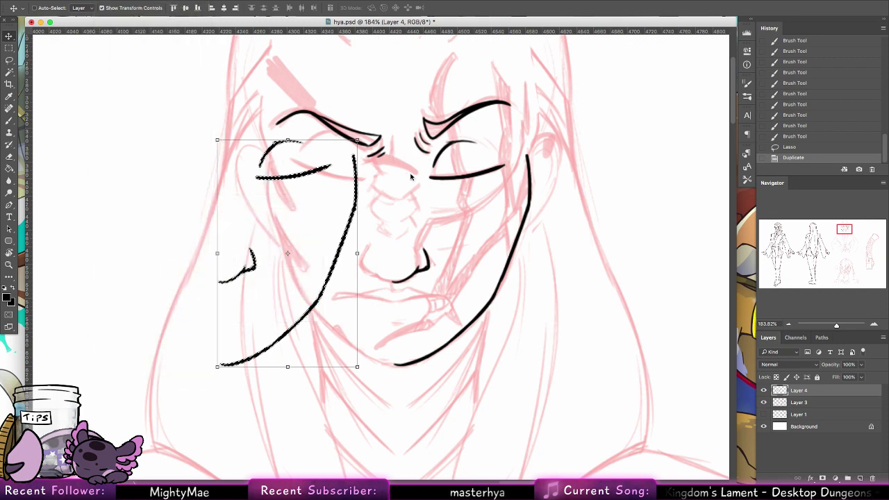
pyautogui.moveTo(338, 272); pyautogui.dragTo(379, 277)
pyautogui.press('super+d')
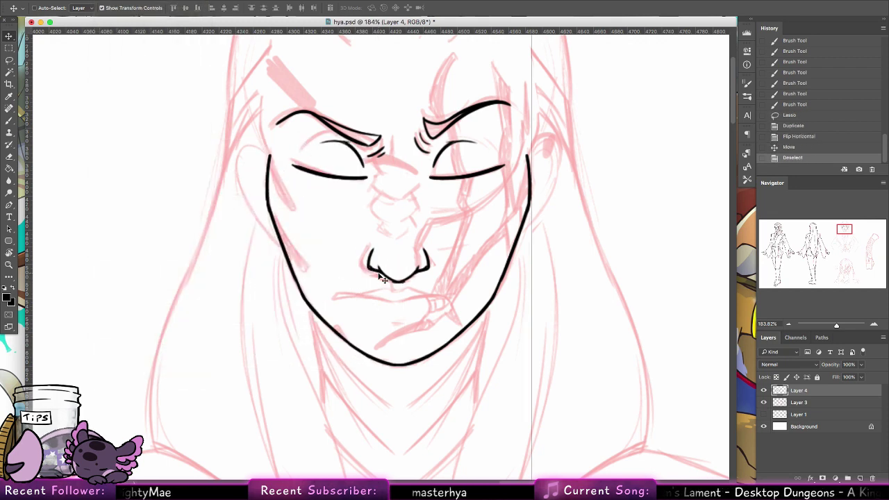
pyautogui.click(9, 119)
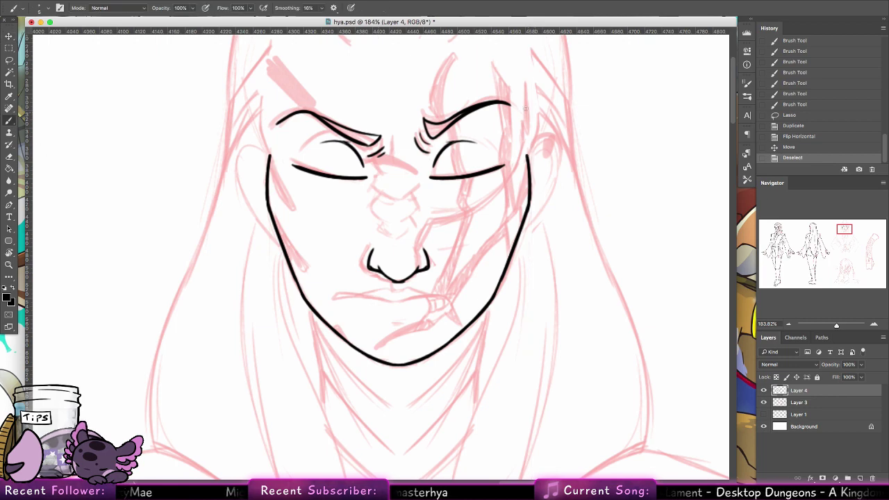
# Step: Draw a zigzag ridge line down one side of the nose bridge
pyautogui.moveTo(380, 176); pyautogui.dragTo(380, 177)
pyautogui.moveTo(376, 163)
pyautogui.mouseDown()
pyautogui.moveTo(371, 186)
pyautogui.moveTo(394, 203)
pyautogui.moveTo(377, 197)
pyautogui.moveTo(371, 206)
pyautogui.moveTo(385, 222)
pyautogui.moveTo(372, 207)
pyautogui.moveTo(393, 227)
pyautogui.moveTo(379, 220)
pyautogui.moveTo(374, 228)
pyautogui.moveTo(379, 221)
pyautogui.moveTo(375, 230)
pyautogui.moveTo(393, 243)
pyautogui.mouseUp()
pyautogui.press('alt+super+z')
pyautogui.press('alt+super+z')
pyautogui.press('alt+super+z')
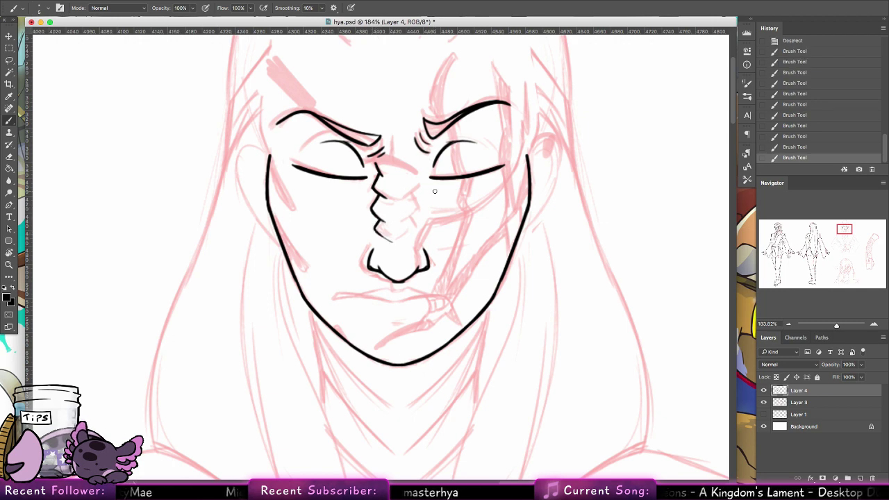
pyautogui.click(9, 61)
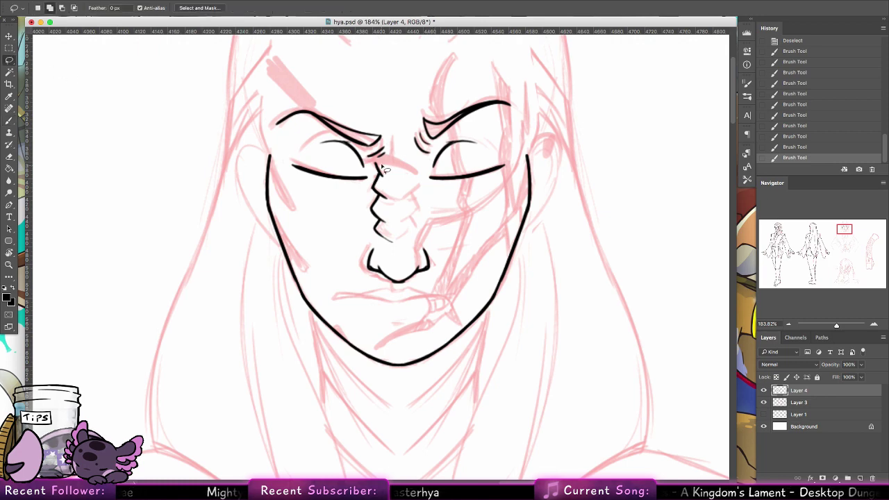
pyautogui.moveTo(374, 164)
pyautogui.mouseDown()
pyautogui.moveTo(415, 241)
pyautogui.moveTo(417, 221)
pyautogui.moveTo(387, 198)
pyautogui.moveTo(396, 202)
pyautogui.mouseUp()
pyautogui.press('v')
pyautogui.press('super+z')
pyautogui.click(9, 121)
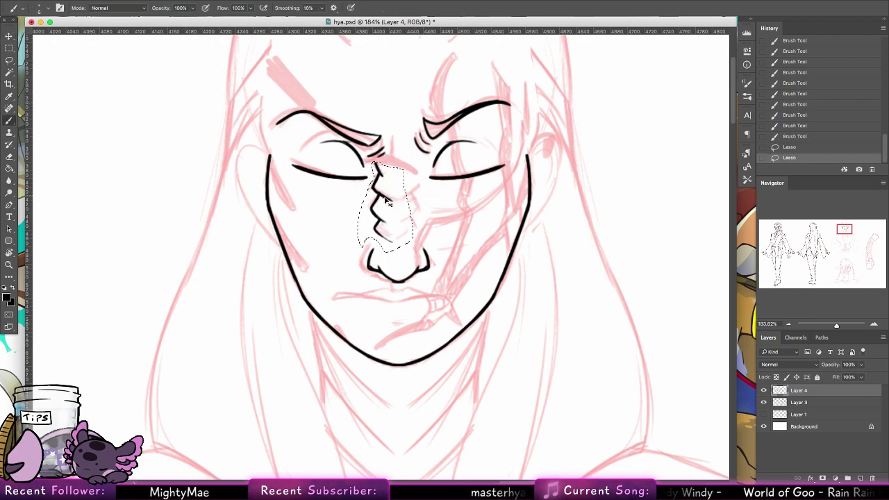
pyautogui.moveTo(379, 172); pyautogui.dragTo(393, 183)
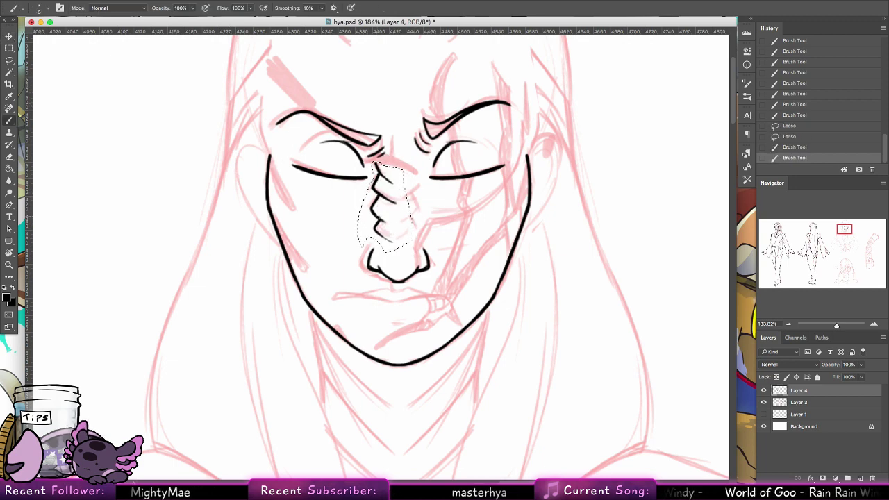
pyautogui.moveTo(376, 215)
pyautogui.mouseDown()
pyautogui.moveTo(397, 228)
pyautogui.moveTo(401, 246)
pyautogui.moveTo(438, 232)
pyautogui.moveTo(412, 236)
pyautogui.mouseUp()
# Step: Copy the nose zigzag, flip it horizontally to form symmetric chevrons, and deselect
pyautogui.press('v')
pyautogui.click(107, 0)
pyautogui.moveTo(174, 201)
pyautogui.click(279, 306)
pyautogui.hotkey('ctrl', 'd')
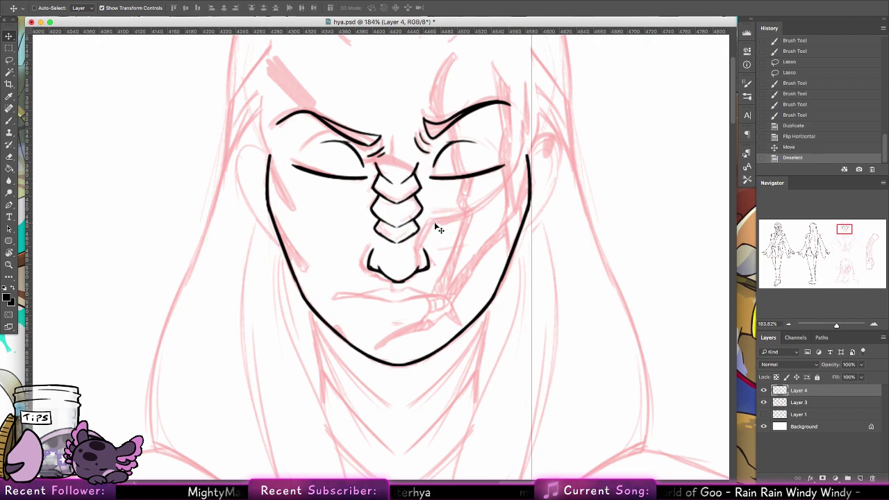
# Step: Center the view on the mouth area and ink the closed mouth line
pyautogui.press('b')
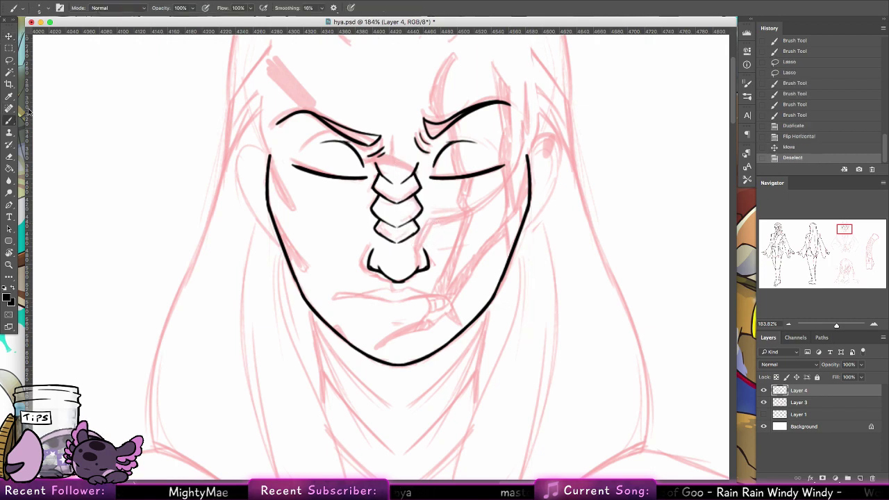
pyautogui.moveTo(454, 277)
pyautogui.mouseDown()
pyautogui.moveTo(465, 355)
pyautogui.moveTo(560, 274)
pyautogui.moveTo(476, 200)
pyautogui.mouseUp()
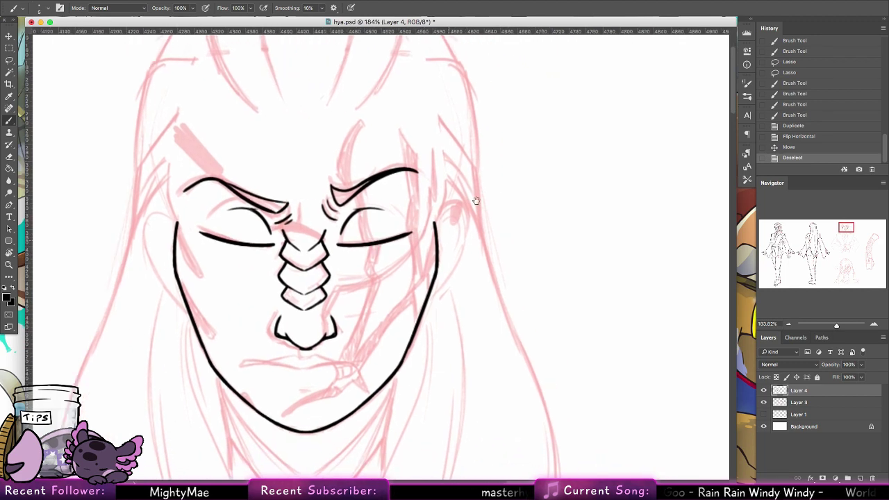
pyautogui.moveTo(267, 307); pyautogui.dragTo(299, 270)
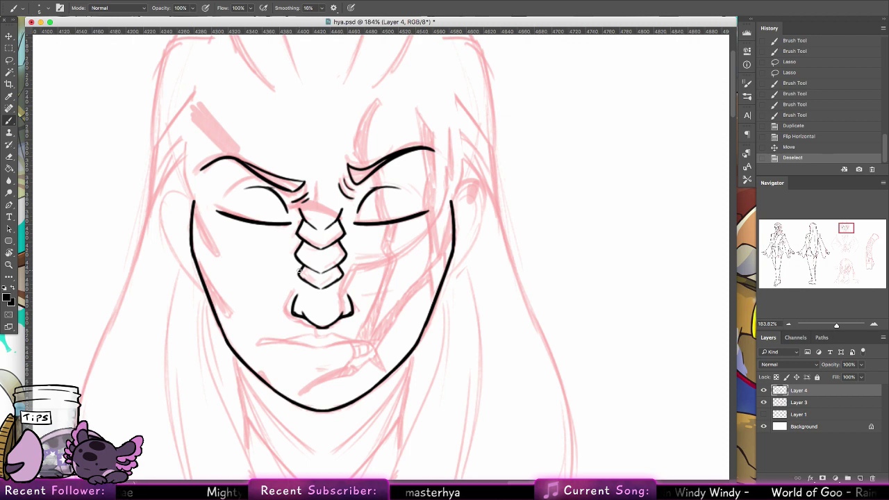
pyautogui.moveTo(300, 272); pyautogui.dragTo(536, 192)
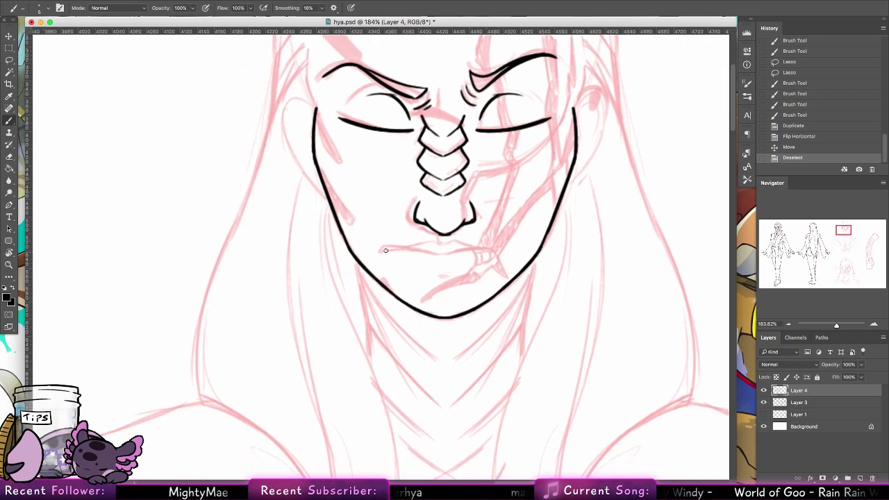
pyautogui.moveTo(380, 248)
pyautogui.mouseDown()
pyautogui.moveTo(456, 256)
pyautogui.moveTo(384, 246)
pyautogui.moveTo(439, 253)
pyautogui.mouseUp()
pyautogui.hotkey('ctrl', 'z')
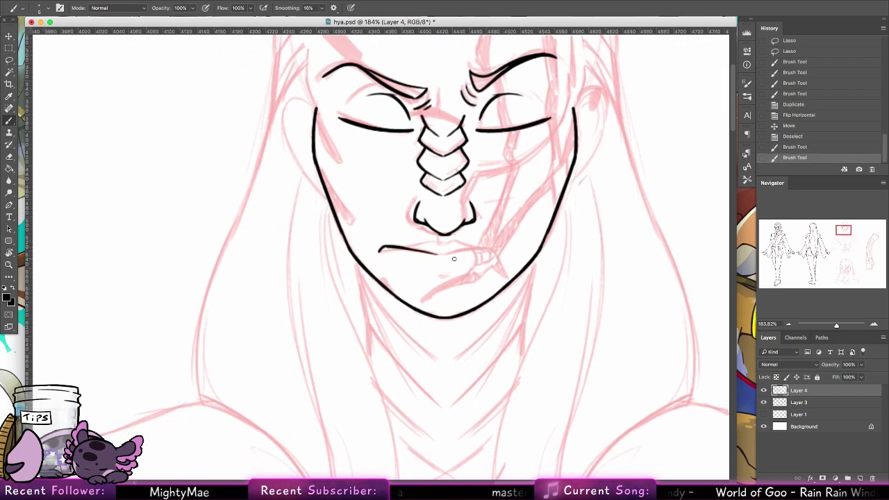
pyautogui.hotkey('ctrl', 'z')
pyautogui.moveTo(385, 248); pyautogui.dragTo(445, 253)
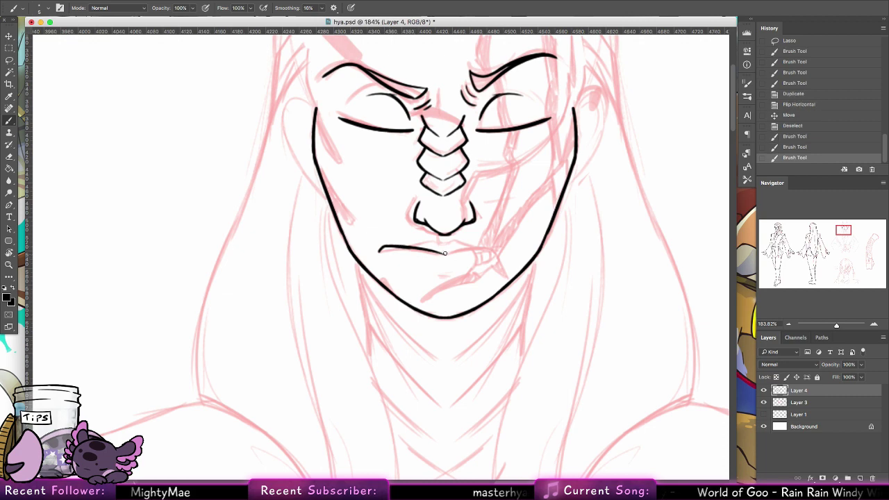
pyautogui.moveTo(379, 251); pyautogui.dragTo(494, 248)
pyautogui.hotkey('ctrl', 'z')
# Step: Add a light upper-lip mark and a short lower-lip stroke under the mouth
pyautogui.moveTo(431, 243)
pyautogui.mouseDown()
pyautogui.moveTo(456, 242)
pyautogui.moveTo(412, 245)
pyautogui.moveTo(488, 249)
pyautogui.mouseUp()
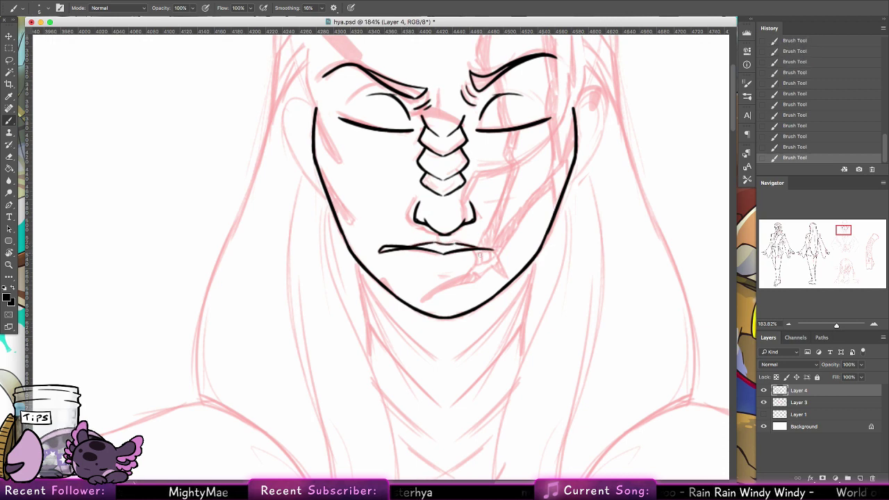
pyautogui.moveTo(436, 272); pyautogui.dragTo(453, 271)
pyautogui.press('super+z')
pyautogui.press('super+z')
pyautogui.press('super+z')
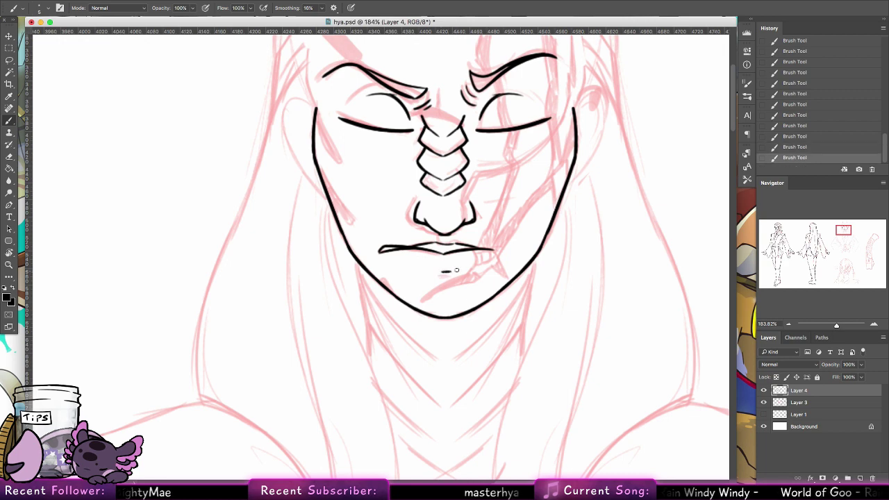
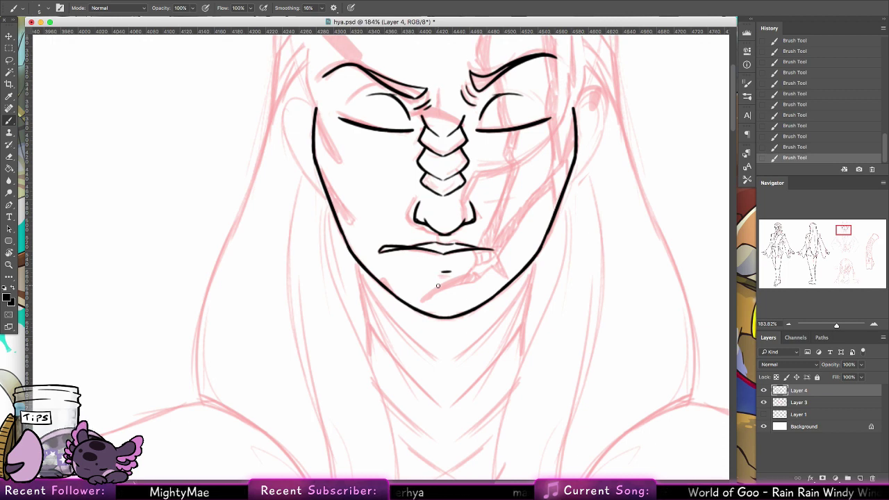
# Step: Ink a small chipped tooth at the mouth's right corner and zoom out to check it
pyautogui.moveTo(475, 250); pyautogui.dragTo(470, 270)
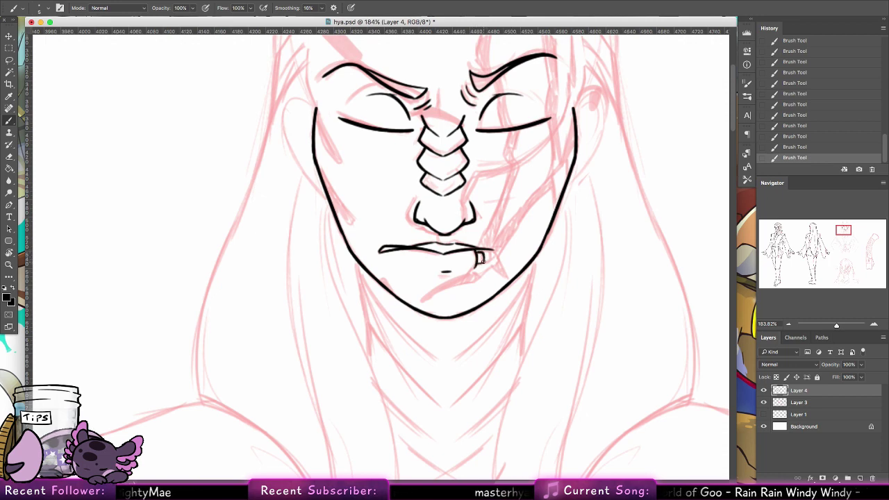
pyautogui.moveTo(488, 251)
pyautogui.mouseDown()
pyautogui.moveTo(488, 272)
pyautogui.moveTo(444, 285)
pyautogui.moveTo(516, 269)
pyautogui.moveTo(488, 340)
pyautogui.moveTo(459, 343)
pyautogui.mouseUp()
pyautogui.click(9, 263)
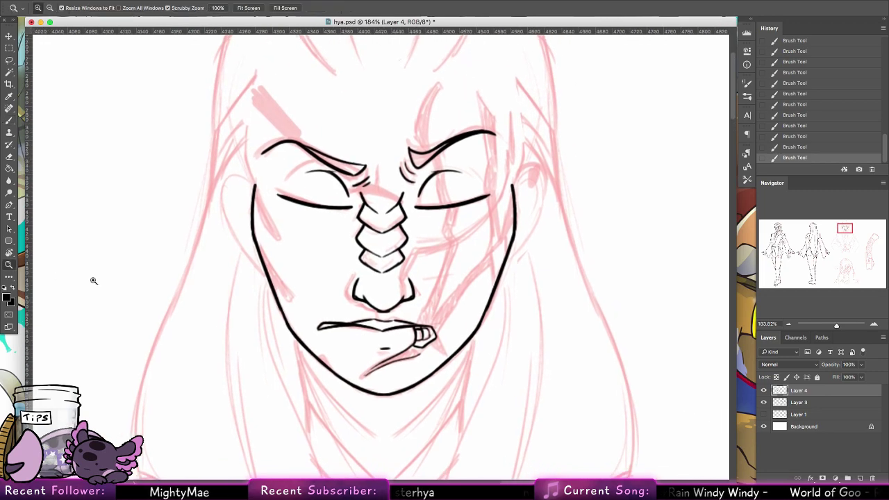
pyautogui.moveTo(137, 301); pyautogui.dragTo(66, 278)
# Step: Zoom out to the neighbouring figure, back in on the face, and narrow the document window
pyautogui.moveTo(240, 205); pyautogui.dragTo(373, 299)
pyautogui.moveTo(356, 130); pyautogui.dragTo(483, 126)
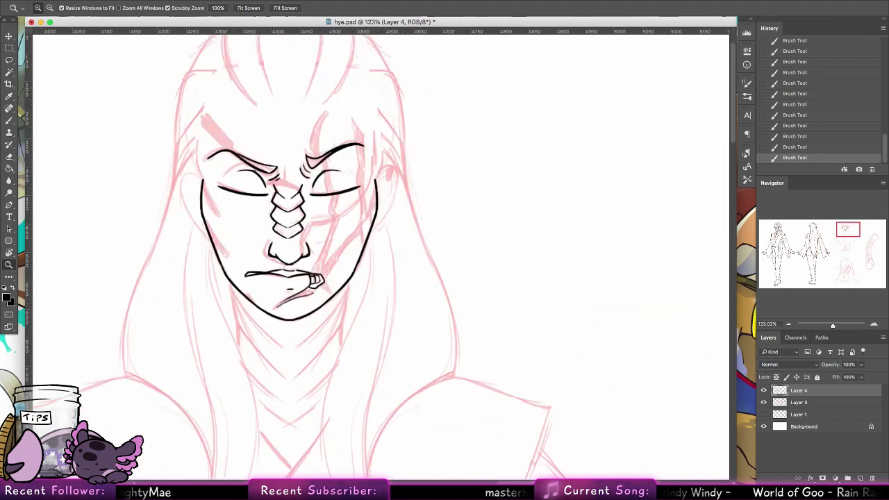
pyautogui.moveTo(736, 439); pyautogui.dragTo(382, 437)
# Step: Open a second window of hya.psd via Window > Arrange > New Window and float it
pyautogui.click(304, 0)
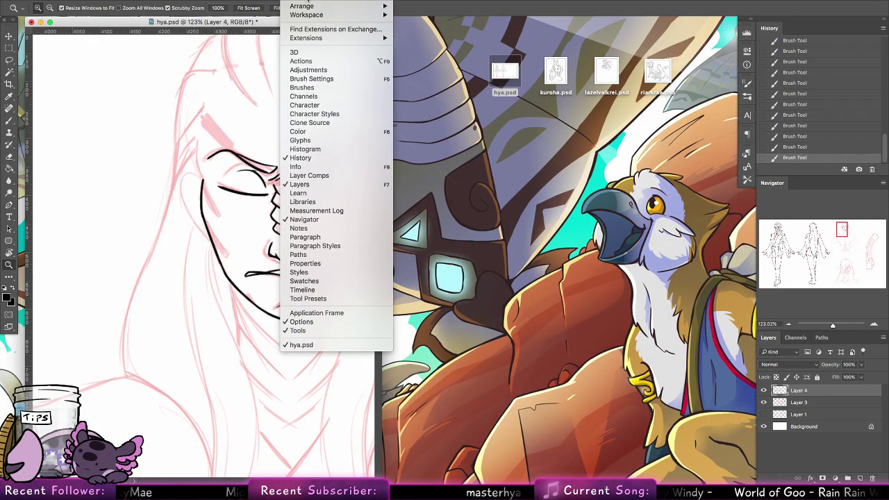
pyautogui.moveTo(309, 6)
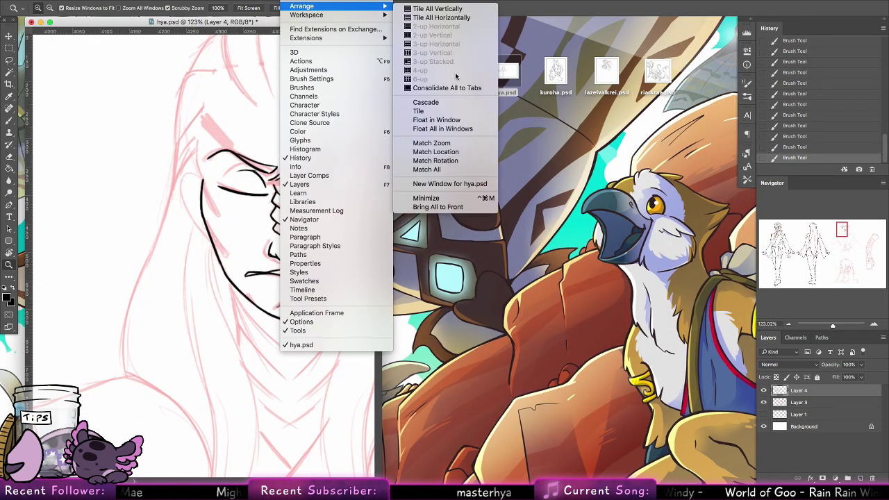
pyautogui.click(450, 184)
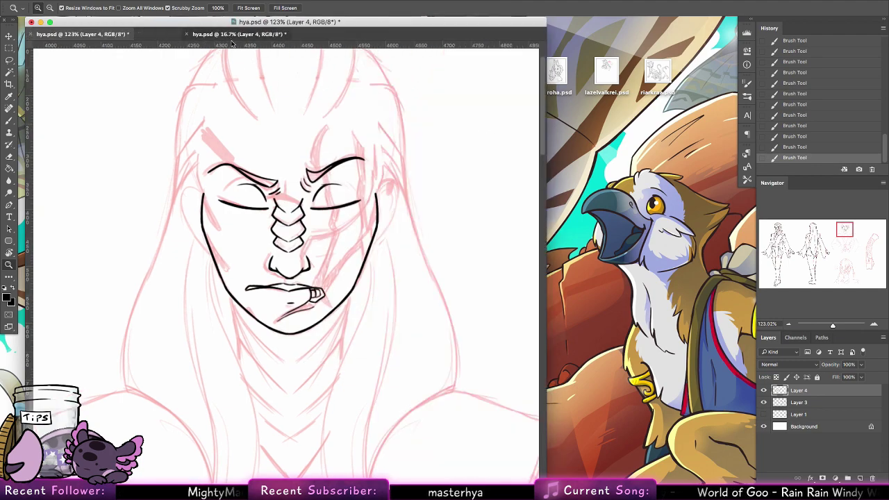
pyautogui.moveTo(236, 34); pyautogui.dragTo(445, 24)
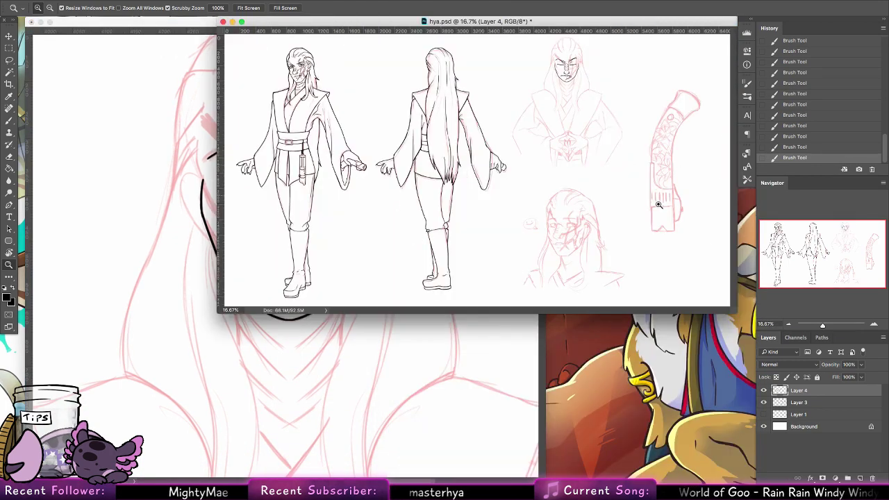
# Step: Make the reference window tall and narrow, zoomed to 71% on the face, placed at the right
pyautogui.moveTo(731, 309); pyautogui.dragTo(421, 455)
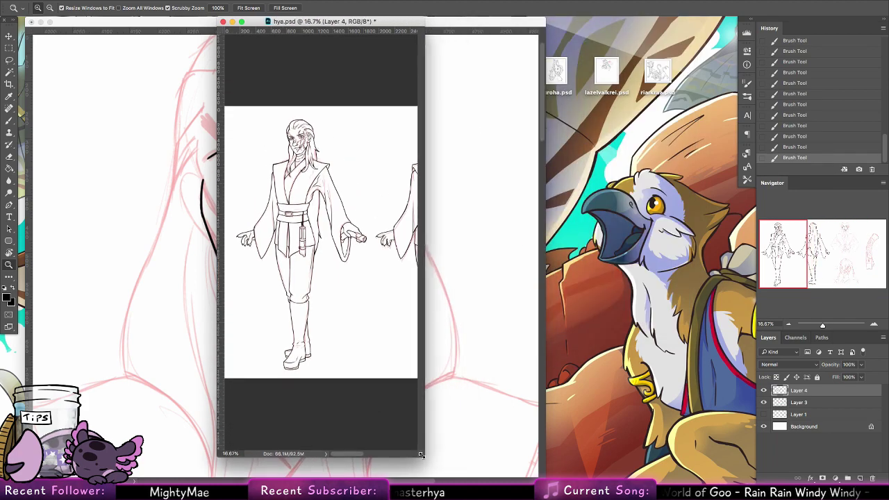
pyautogui.moveTo(287, 126); pyautogui.dragTo(298, 271)
pyautogui.moveTo(363, 22); pyautogui.dragTo(690, 28)
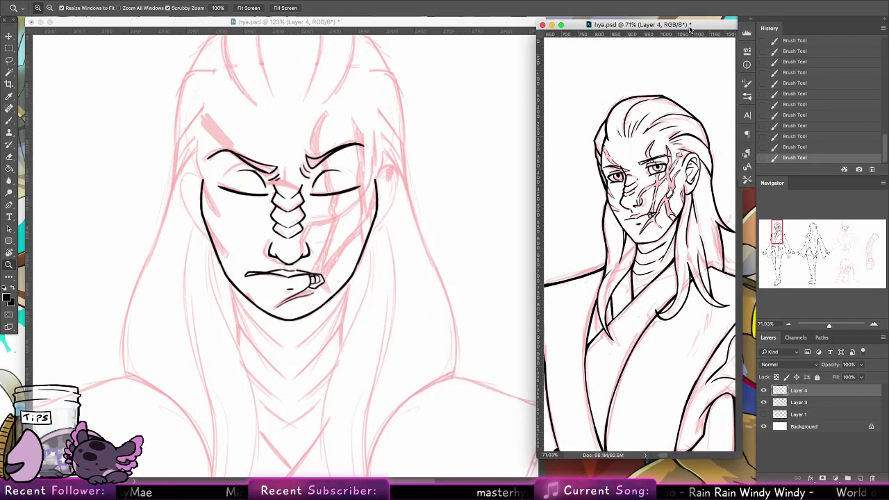
# Step: Zoom the main canvas to 200% on the face and ink scar lines beside the nose and right eye
pyautogui.click(365, 230)
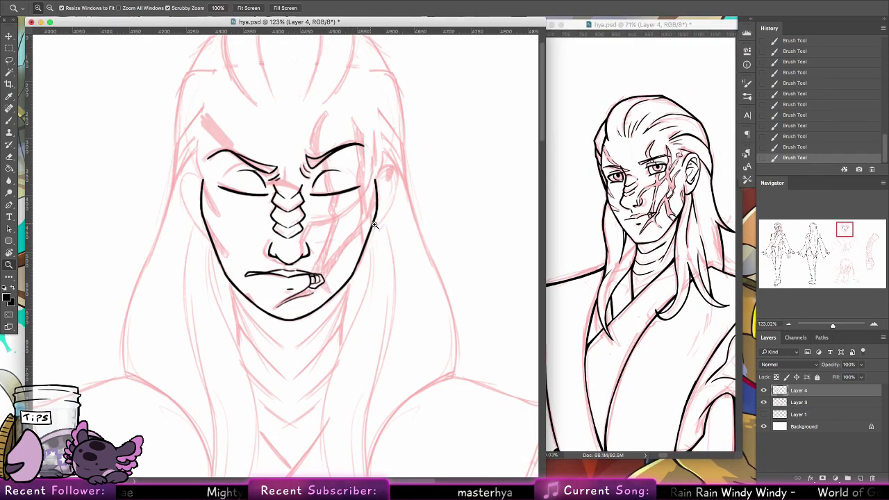
pyautogui.moveTo(374, 226); pyautogui.dragTo(424, 226)
pyautogui.click(10, 121)
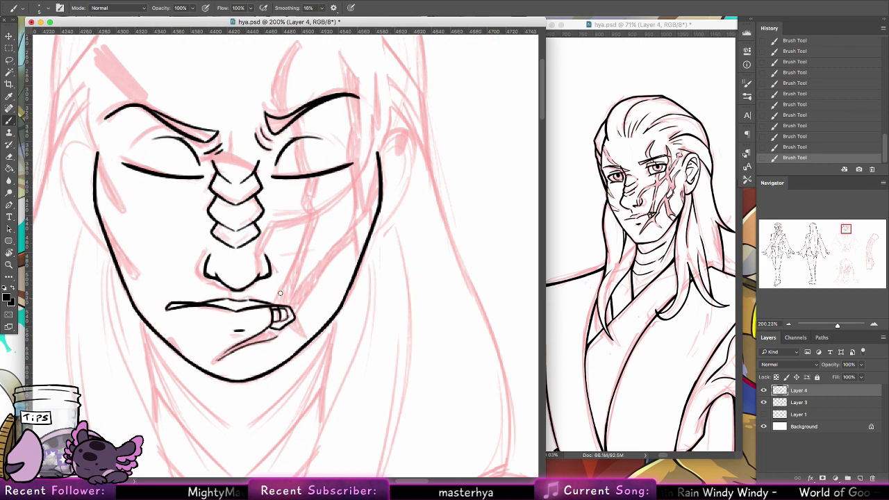
pyautogui.moveTo(275, 298); pyautogui.dragTo(303, 242)
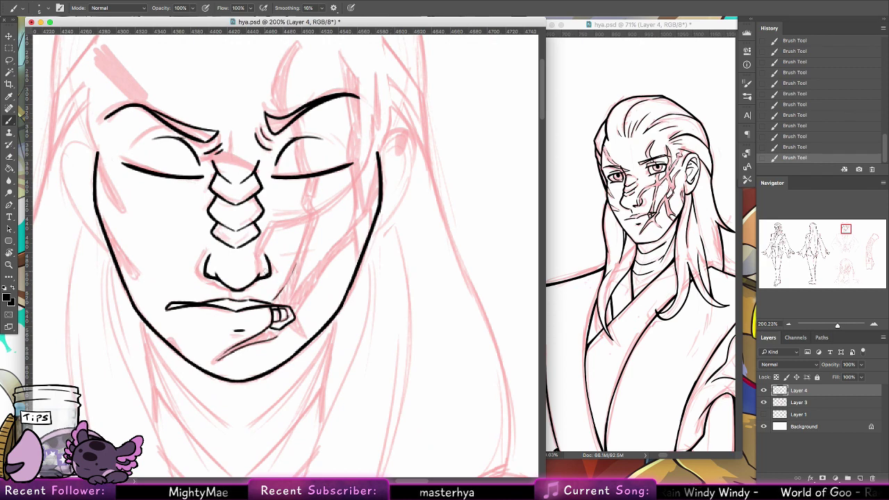
pyautogui.moveTo(268, 276)
pyautogui.mouseDown()
pyautogui.moveTo(268, 223)
pyautogui.moveTo(314, 205)
pyautogui.moveTo(303, 198)
pyautogui.moveTo(316, 193)
pyautogui.moveTo(311, 207)
pyautogui.mouseUp()
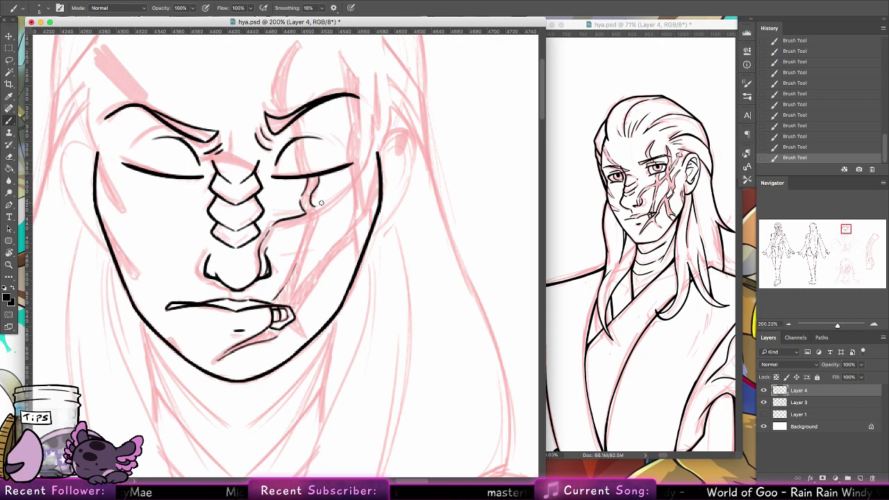
pyautogui.moveTo(349, 167)
pyautogui.mouseDown()
pyautogui.moveTo(344, 190)
pyautogui.moveTo(313, 219)
pyautogui.moveTo(350, 188)
pyautogui.moveTo(321, 216)
pyautogui.mouseUp()
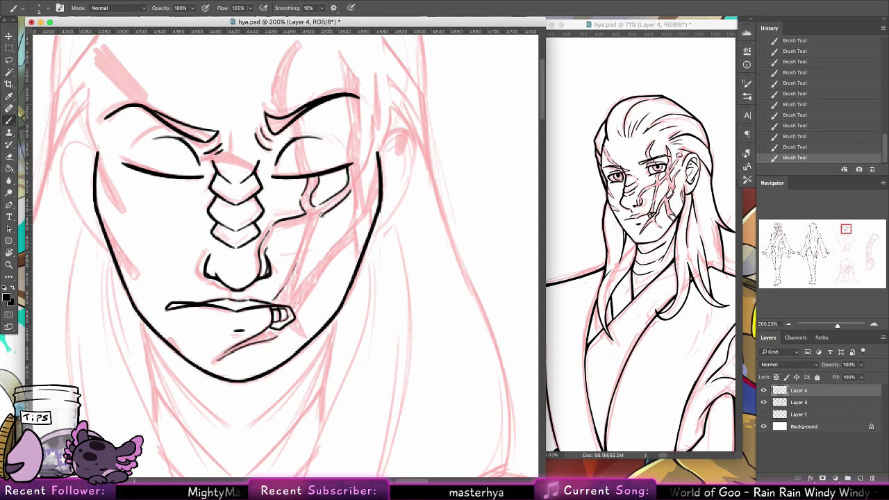
pyautogui.moveTo(268, 248)
pyautogui.mouseDown()
pyautogui.moveTo(278, 234)
pyautogui.moveTo(307, 221)
pyautogui.moveTo(277, 295)
pyautogui.moveTo(303, 281)
pyautogui.moveTo(322, 217)
pyautogui.mouseUp()
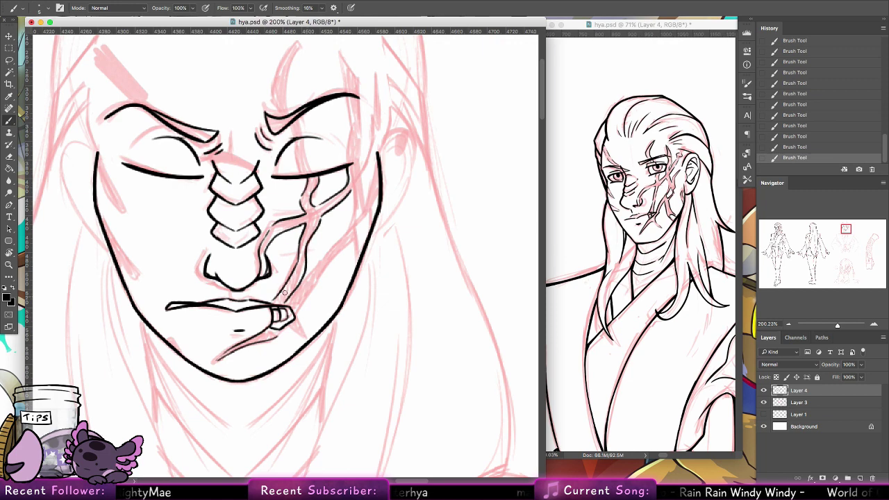
# Step: Add scar strokes near the mouth corner and up the right cheek, undoing the last one
pyautogui.moveTo(294, 301)
pyautogui.mouseDown()
pyautogui.moveTo(309, 274)
pyautogui.moveTo(287, 305)
pyautogui.mouseUp()
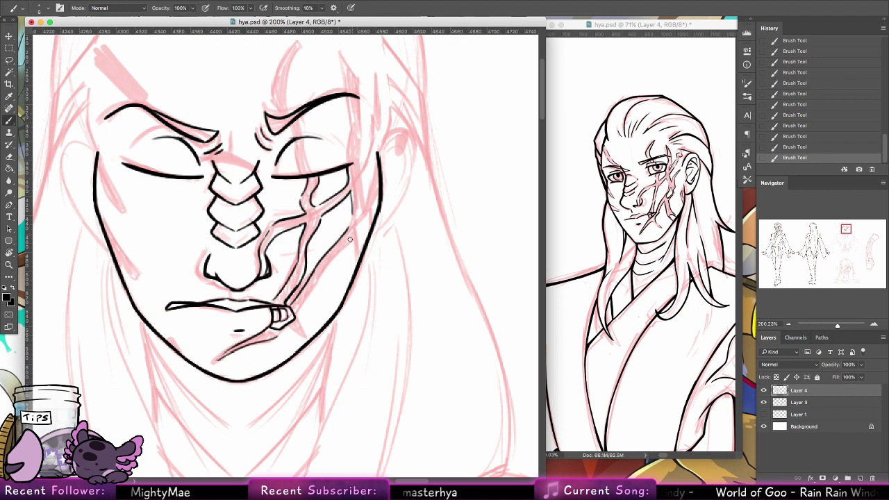
pyautogui.moveTo(349, 236); pyautogui.dragTo(369, 216)
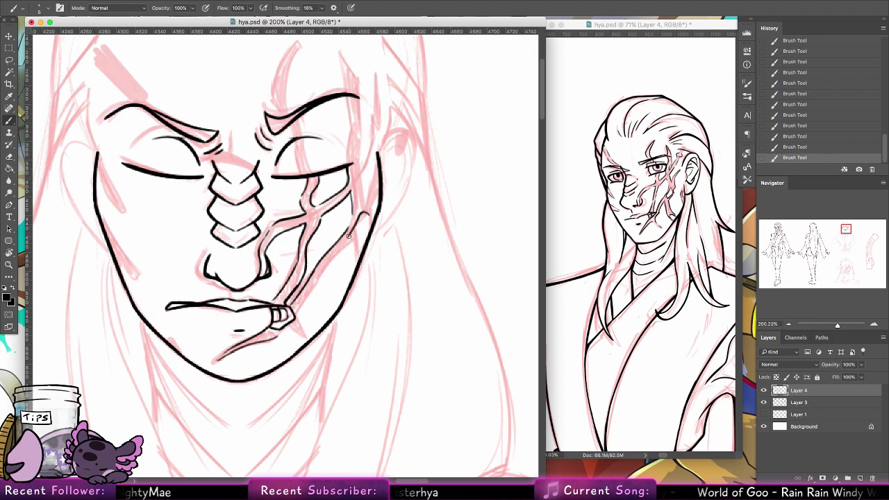
pyautogui.moveTo(350, 246); pyautogui.dragTo(362, 216)
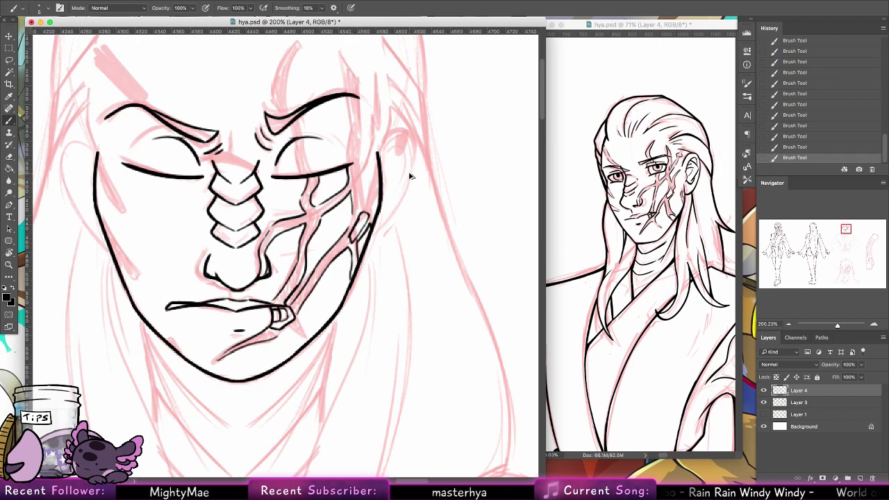
pyautogui.moveTo(409, 172)
pyautogui.mouseDown()
pyautogui.moveTo(395, 242)
pyautogui.moveTo(408, 205)
pyautogui.mouseUp()
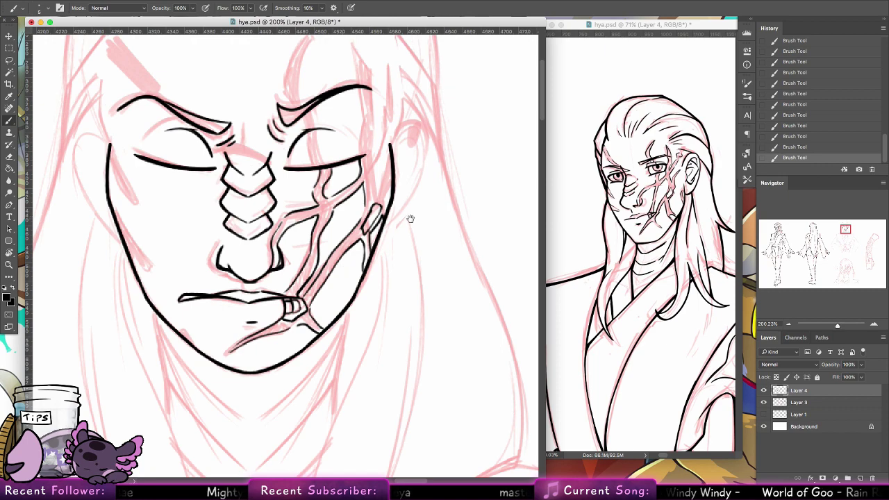
pyautogui.moveTo(410, 219); pyautogui.dragTo(377, 312)
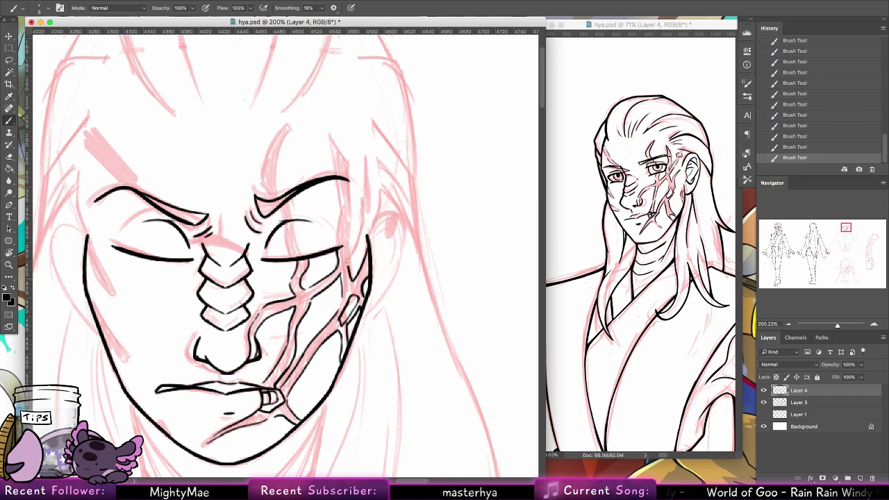
pyautogui.press('super+z')
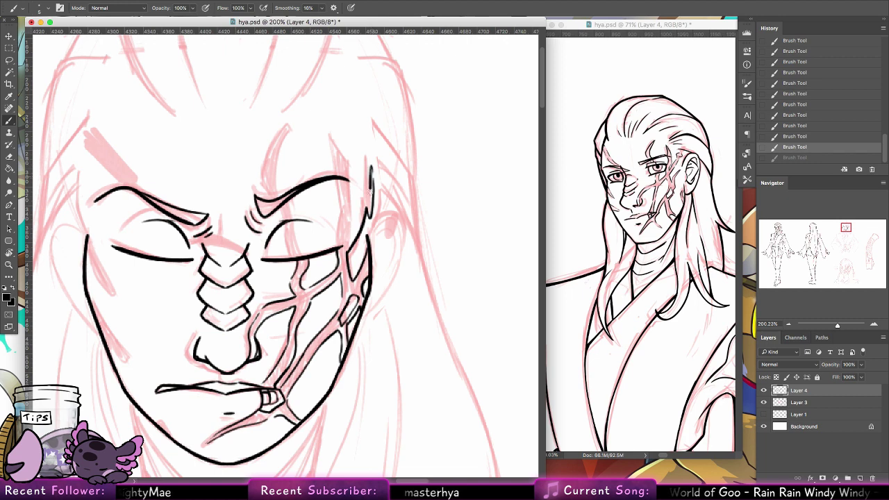
# Step: Redraw the right-cheek scar stroke and ink scar lines above and down from the right eyebrow
pyautogui.moveTo(368, 190); pyautogui.dragTo(354, 222)
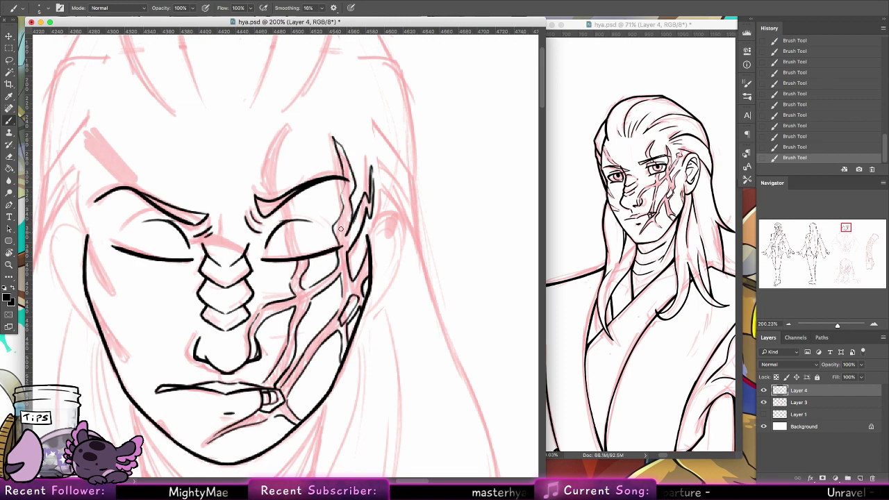
pyautogui.moveTo(336, 209); pyautogui.dragTo(350, 264)
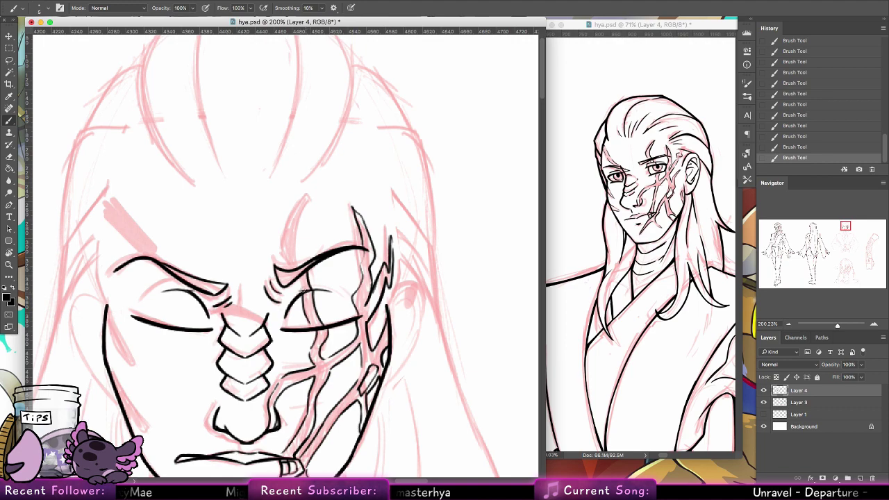
pyautogui.moveTo(293, 254)
pyautogui.mouseDown()
pyautogui.moveTo(310, 200)
pyautogui.moveTo(286, 240)
pyautogui.moveTo(288, 263)
pyautogui.mouseUp()
pyautogui.moveTo(365, 245)
pyautogui.mouseDown()
pyautogui.moveTo(439, 219)
pyautogui.moveTo(443, 228)
pyautogui.mouseUp()
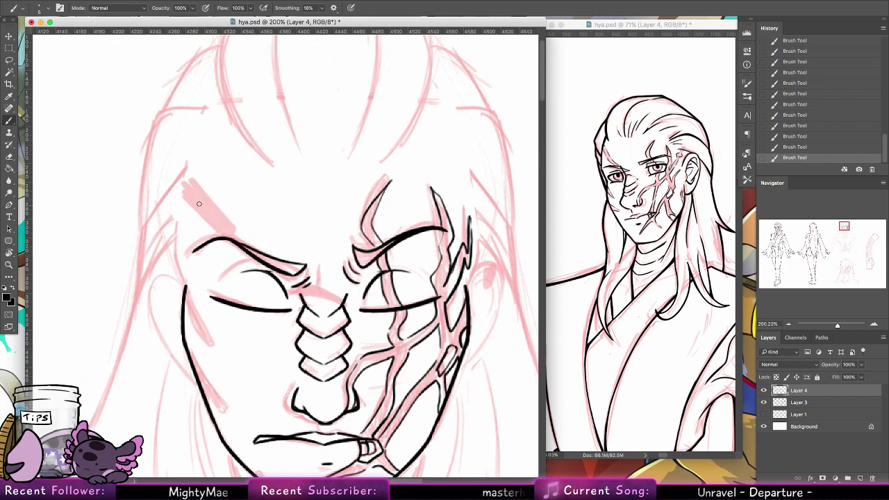
# Step: Ink the left cheek outline solid and draw the left ear
pyautogui.moveTo(177, 247); pyautogui.dragTo(183, 283)
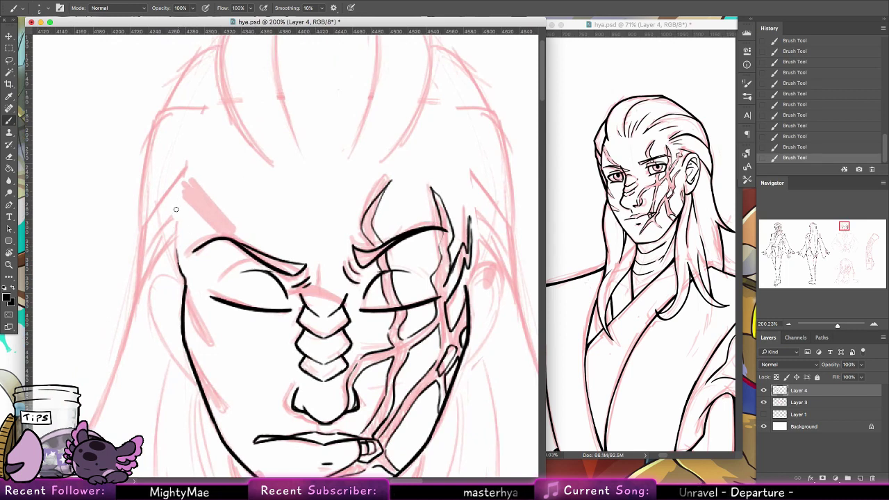
pyautogui.moveTo(175, 240)
pyautogui.mouseDown()
pyautogui.moveTo(182, 175)
pyautogui.moveTo(184, 259)
pyautogui.mouseUp()
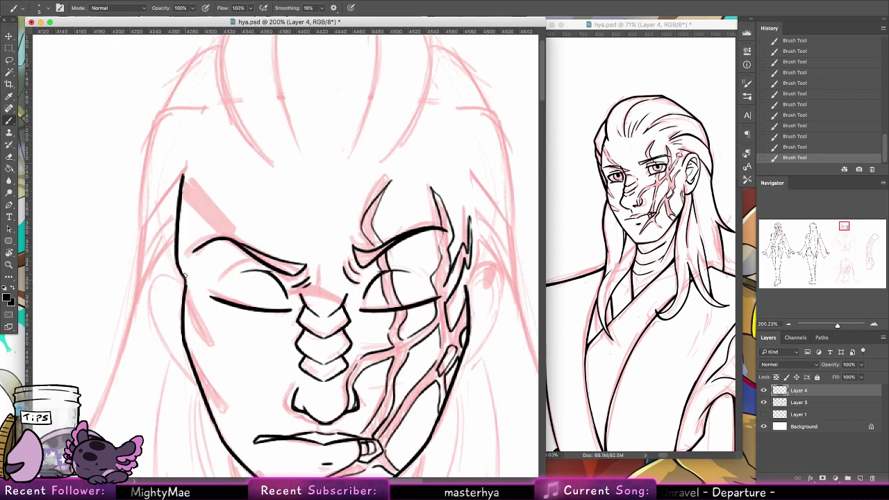
pyautogui.scroll(-3, 508, 209)
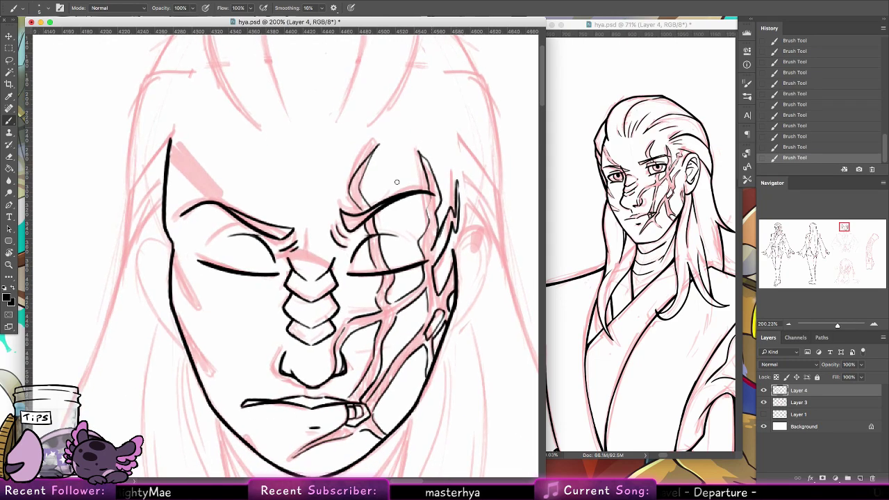
pyautogui.moveTo(172, 247)
pyautogui.mouseDown()
pyautogui.moveTo(150, 291)
pyautogui.moveTo(161, 263)
pyautogui.moveTo(151, 267)
pyautogui.moveTo(151, 298)
pyautogui.moveTo(167, 327)
pyautogui.mouseUp()
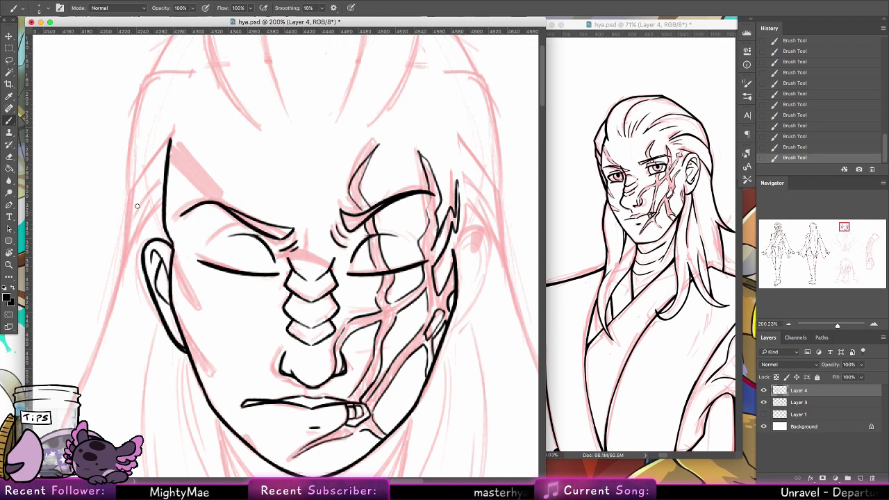
# Step: Lasso the left contour and ear, duplicate it, flip it horizontally to the right side, and deselect
pyautogui.press('l')
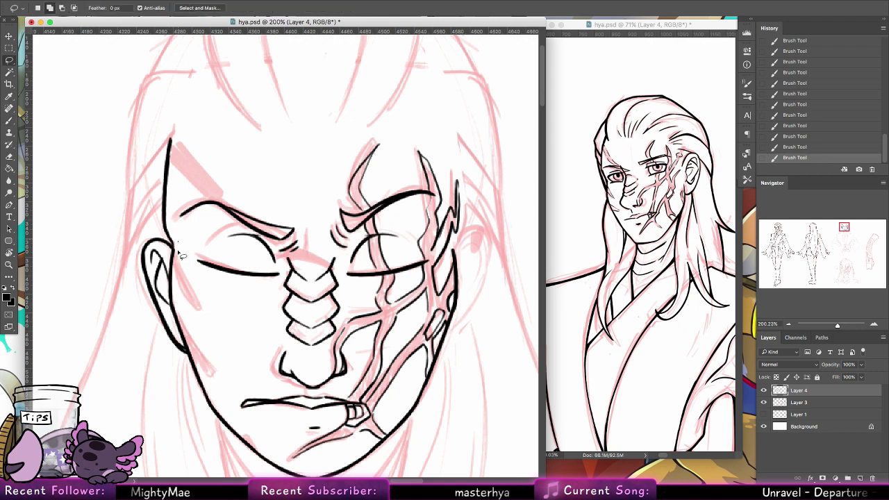
pyautogui.moveTo(198, 364)
pyautogui.mouseDown()
pyautogui.moveTo(193, 135)
pyautogui.moveTo(186, 221)
pyautogui.mouseUp()
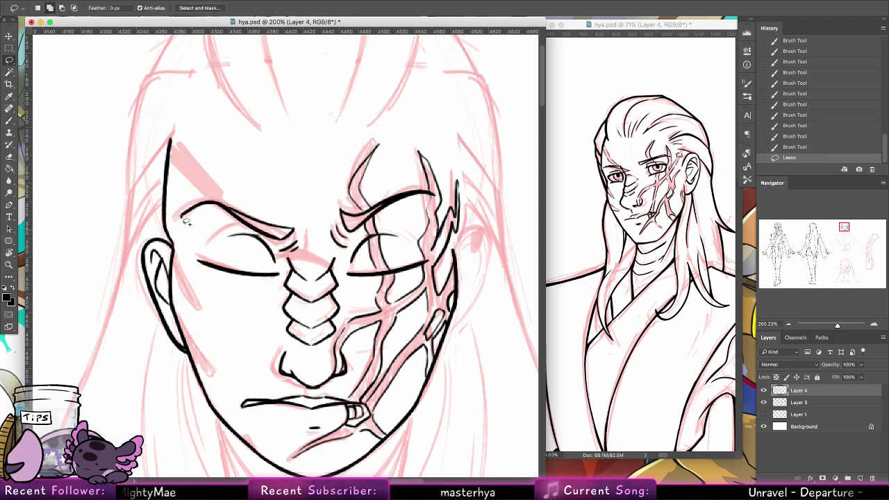
pyautogui.click(8, 37)
pyautogui.moveTo(220, 306); pyautogui.dragTo(481, 295)
pyautogui.press('super+z')
pyautogui.click(104, 1)
pyautogui.moveTo(159, 200)
pyautogui.click(240, 303)
pyautogui.press('super+d')
pyautogui.scroll(3, 498, 241)
pyautogui.hscroll(2, 498, 241)
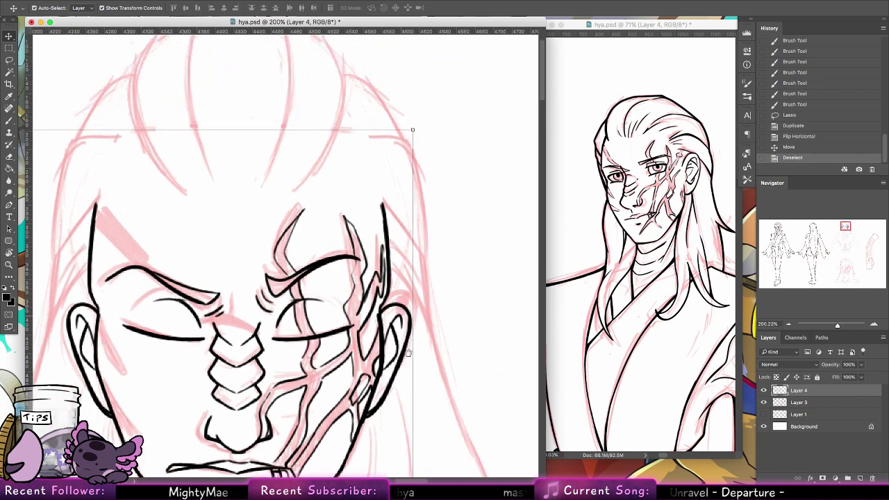
# Step: Ink the left temple line, short hatching at the brow end, and the left forehead line
pyautogui.press('b')
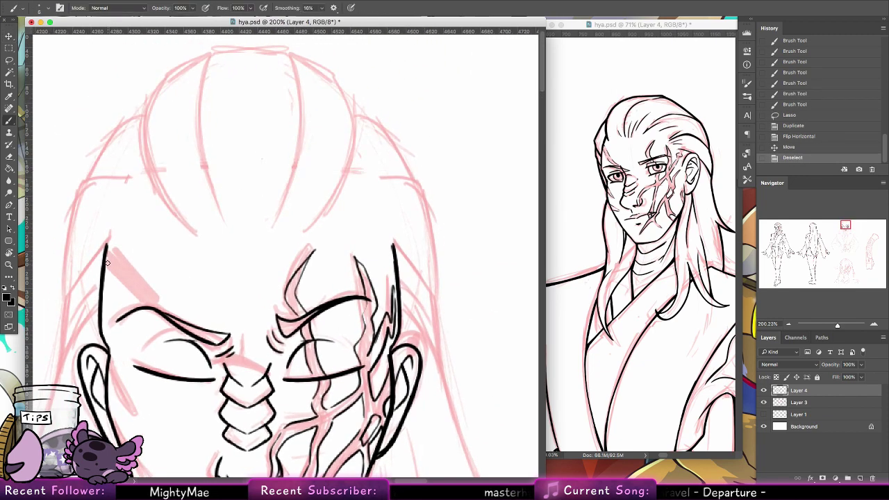
pyautogui.moveTo(107, 262)
pyautogui.mouseDown()
pyautogui.moveTo(137, 299)
pyautogui.moveTo(188, 322)
pyautogui.moveTo(233, 348)
pyautogui.mouseUp()
pyautogui.moveTo(223, 359); pyautogui.dragTo(235, 352)
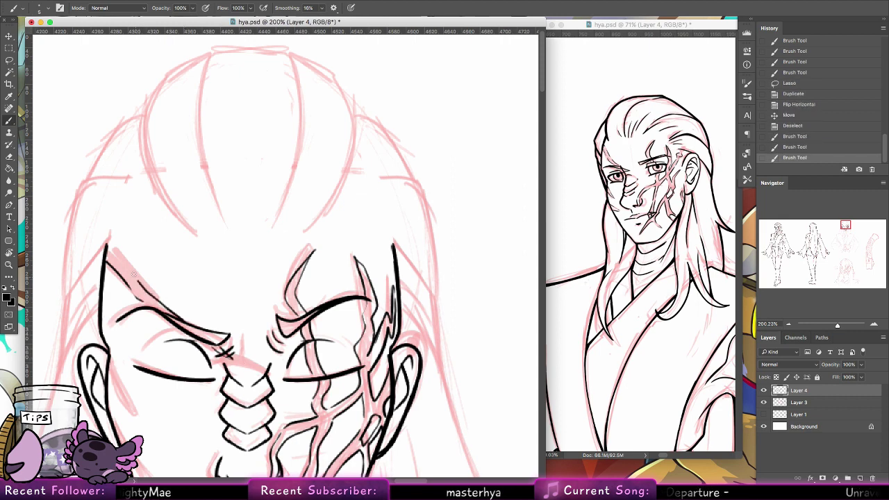
pyautogui.moveTo(108, 244); pyautogui.dragTo(138, 281)
pyautogui.scroll(-5, 359, 253)
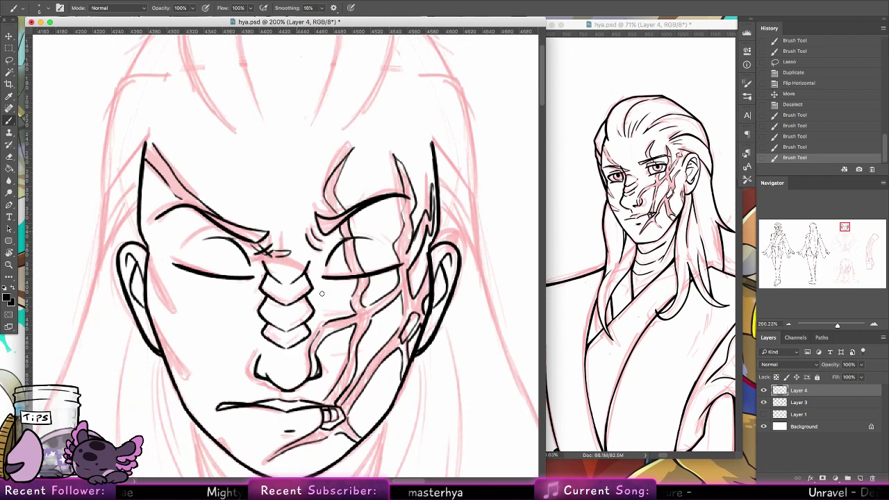
pyautogui.scroll(-5, 165, 183)
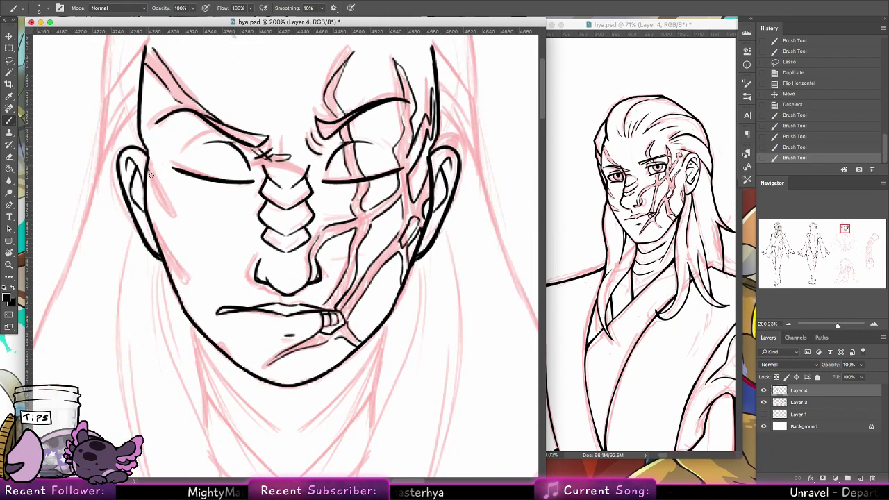
# Step: Ink thin lines on the left cheek and jaw, plus a short stroke beside the right ear
pyautogui.moveTo(150, 175)
pyautogui.mouseDown()
pyautogui.moveTo(196, 230)
pyautogui.moveTo(157, 209)
pyautogui.mouseUp()
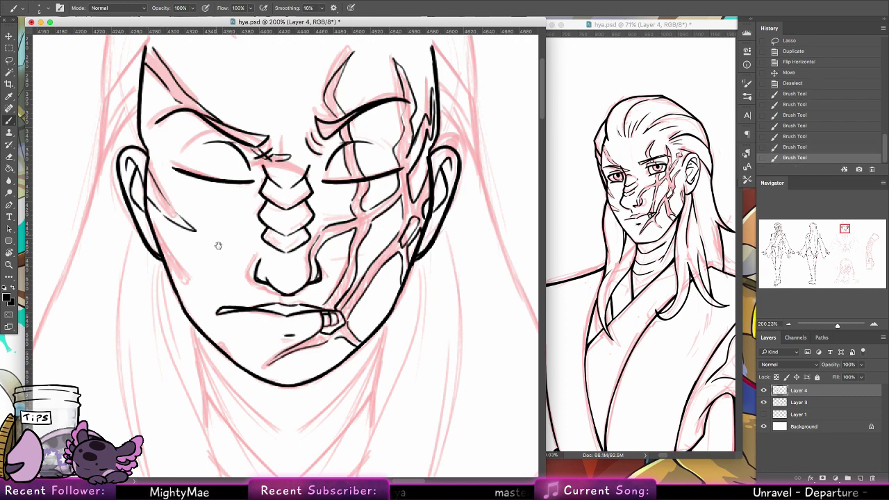
pyautogui.moveTo(218, 245); pyautogui.dragTo(240, 283)
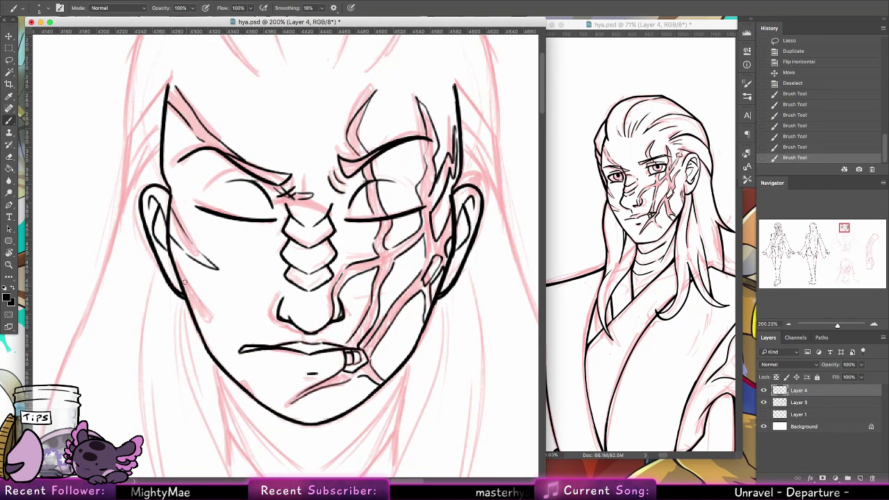
pyautogui.moveTo(179, 290); pyautogui.dragTo(229, 321)
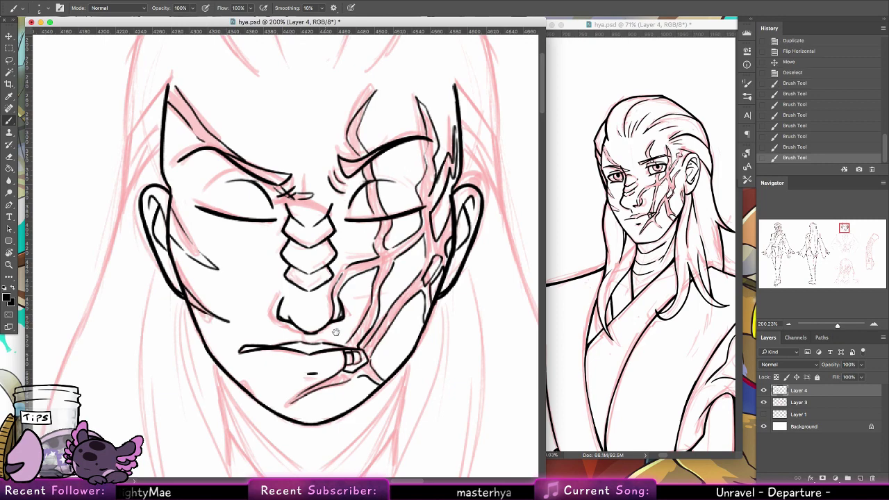
pyautogui.moveTo(336, 332); pyautogui.dragTo(301, 269)
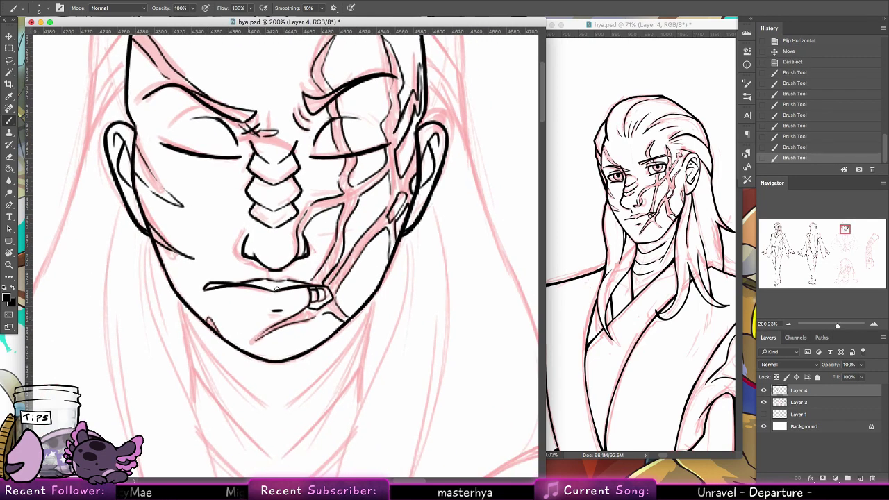
pyautogui.moveTo(454, 238)
pyautogui.mouseDown()
pyautogui.moveTo(448, 331)
pyautogui.moveTo(441, 333)
pyautogui.mouseUp()
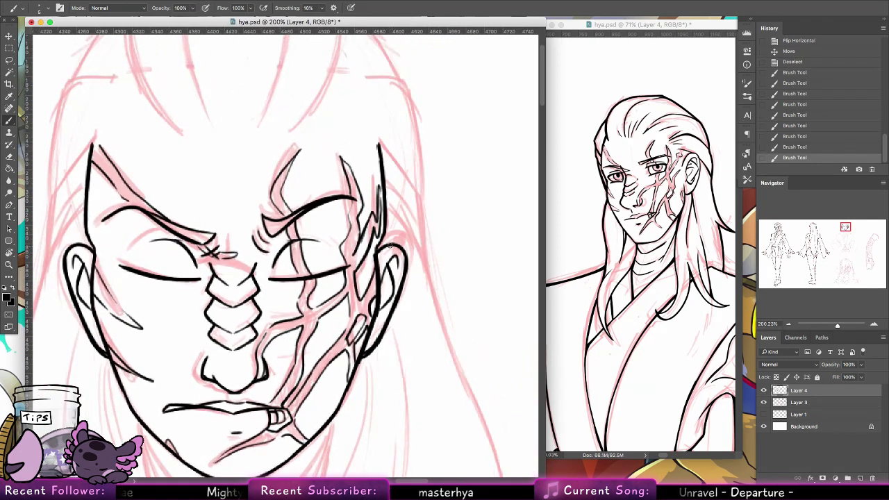
pyautogui.moveTo(391, 245); pyautogui.dragTo(391, 259)
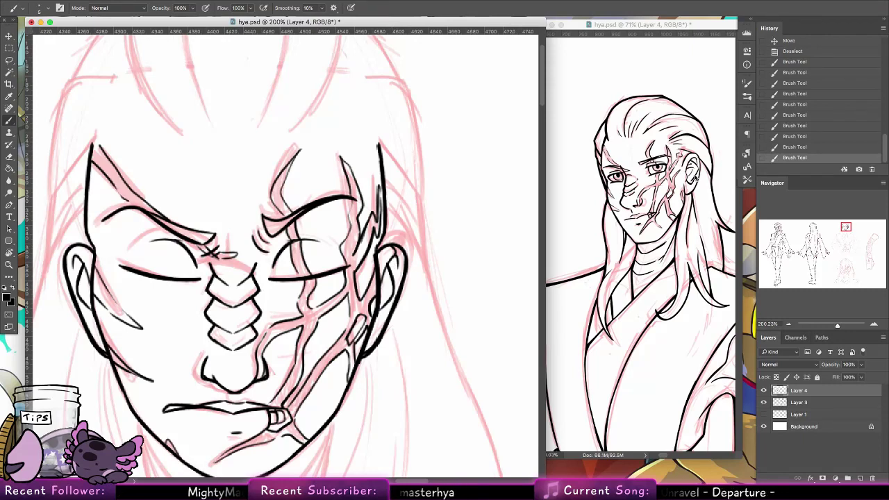
# Step: Touch up the face scar in the overview window, then erase and redraw marks near the right ear
pyautogui.hotkey('ctrl', 'Tab')
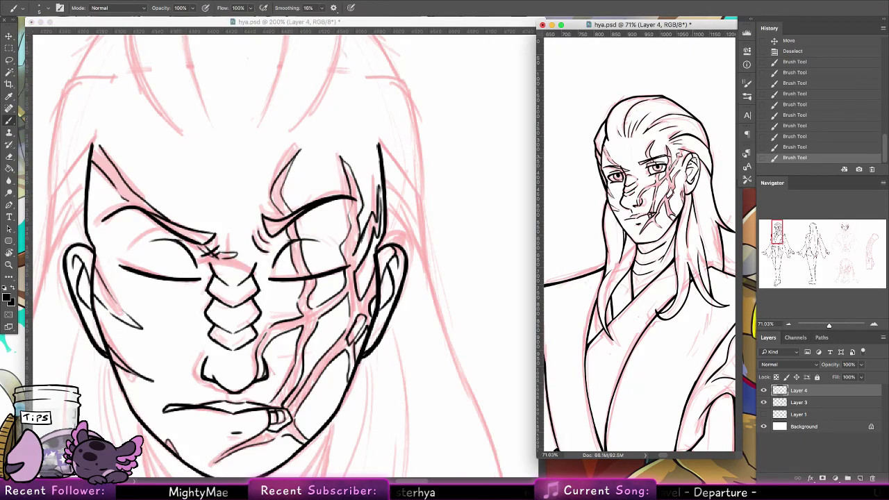
pyautogui.moveTo(679, 156); pyautogui.dragTo(683, 154)
pyautogui.press('e')
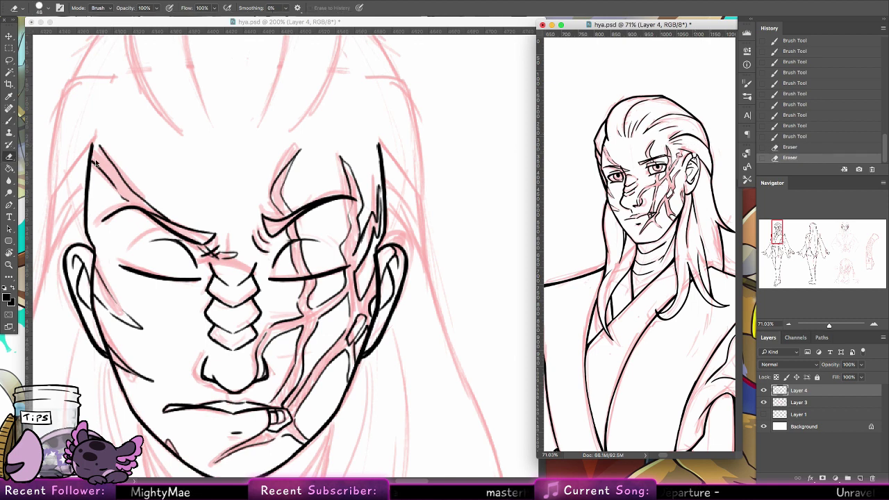
pyautogui.press('b')
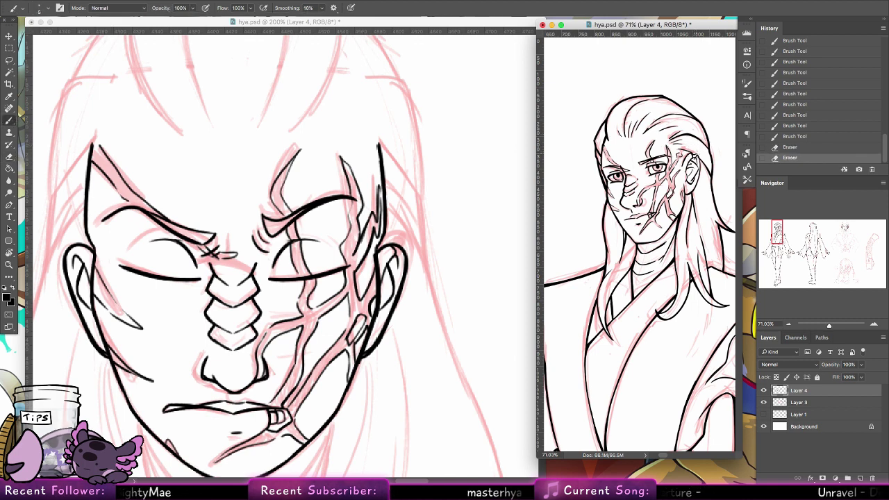
pyautogui.moveTo(677, 154); pyautogui.dragTo(686, 165)
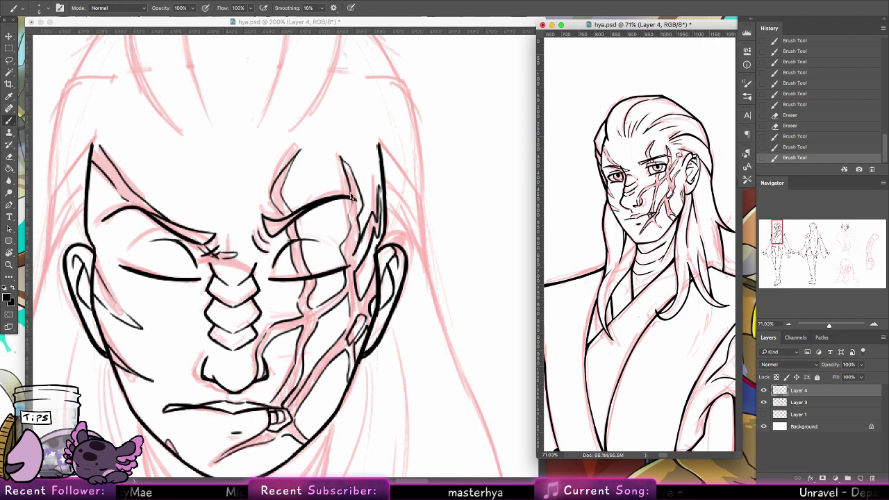
pyautogui.press('e')
pyautogui.click(399, 244)
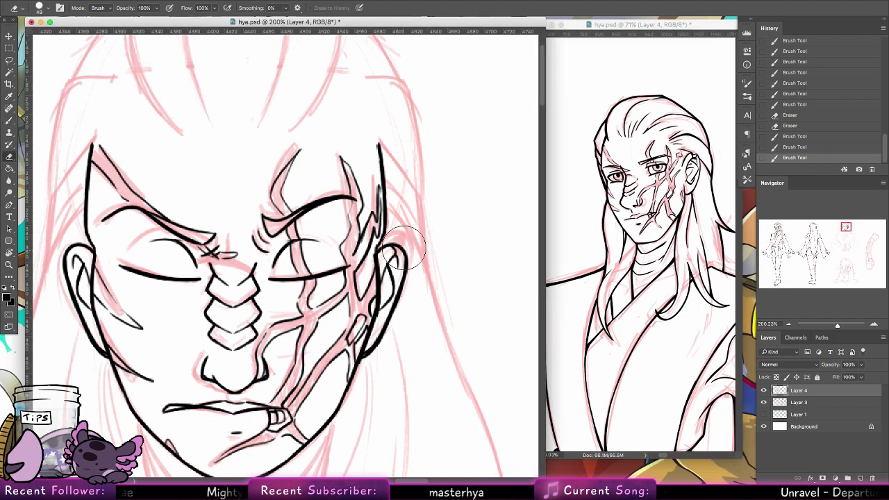
pyautogui.moveTo(399, 243); pyautogui.dragTo(403, 211)
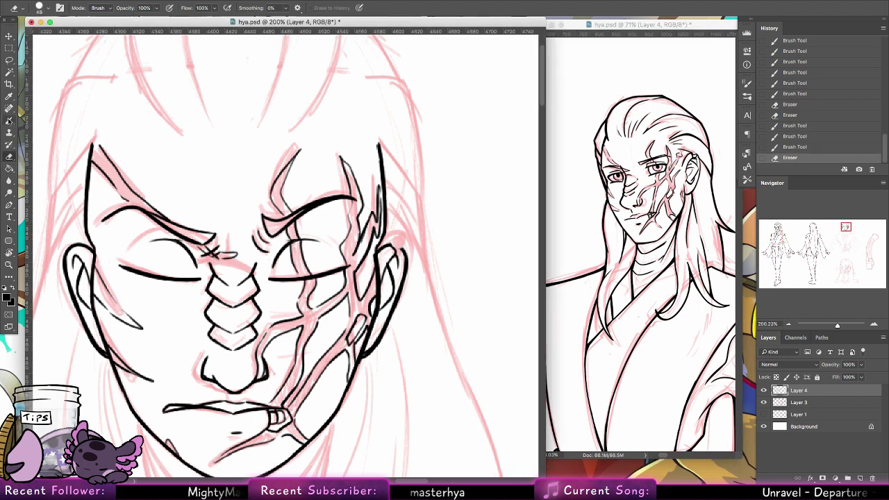
pyautogui.press('b')
pyautogui.click(397, 238)
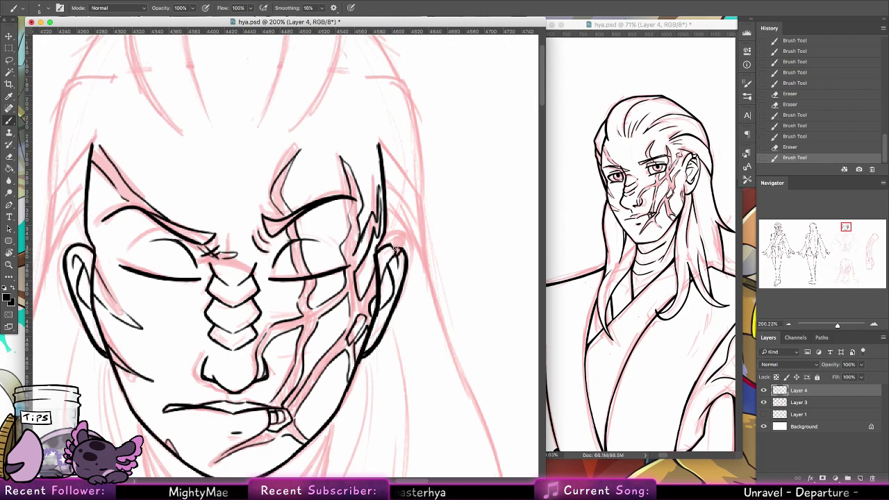
# Step: Ink curved hair strands across the crown and centre, redoing misdrawn strokes
pyautogui.click(397, 248)
pyautogui.moveTo(429, 330)
pyautogui.mouseDown()
pyautogui.moveTo(442, 240)
pyautogui.moveTo(432, 277)
pyautogui.moveTo(448, 373)
pyautogui.mouseUp()
pyautogui.moveTo(331, 178); pyautogui.dragTo(356, 272)
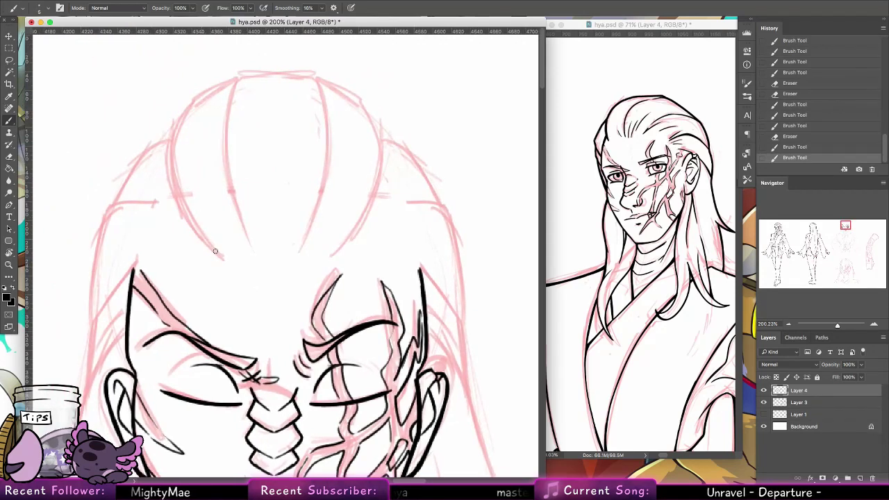
pyautogui.moveTo(224, 255)
pyautogui.mouseDown()
pyautogui.moveTo(191, 221)
pyautogui.moveTo(210, 83)
pyautogui.moveTo(263, 70)
pyautogui.moveTo(230, 188)
pyautogui.mouseUp()
pyautogui.hotkey('ctrl', 'z')
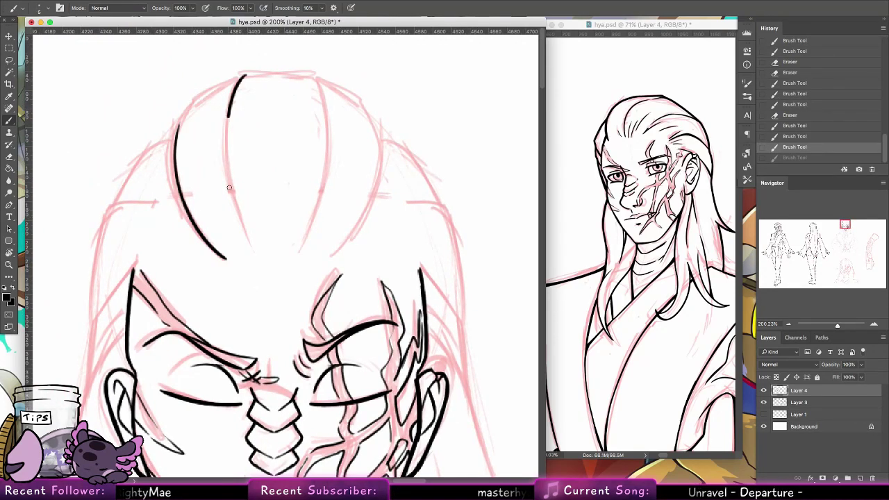
pyautogui.moveTo(226, 139)
pyautogui.mouseDown()
pyautogui.moveTo(252, 239)
pyautogui.moveTo(231, 181)
pyautogui.mouseUp()
pyautogui.hotkey('ctrl', 'z')
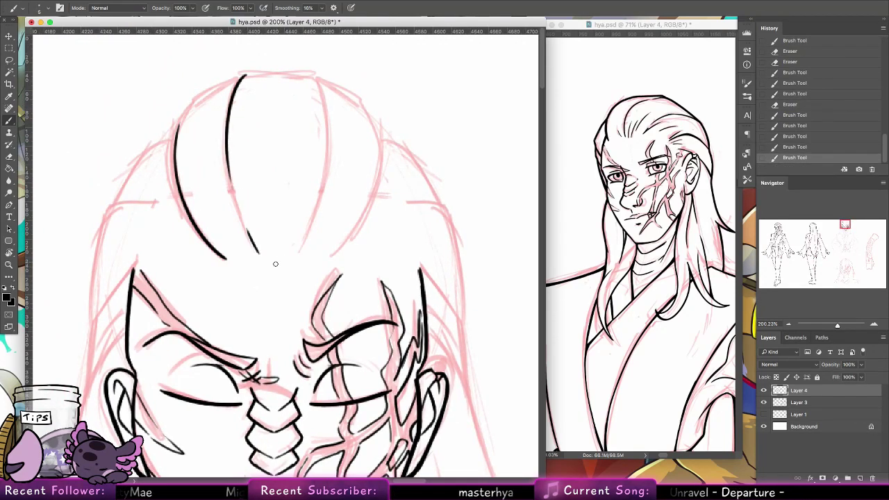
pyautogui.moveTo(259, 260)
pyautogui.mouseDown()
pyautogui.moveTo(261, 148)
pyautogui.moveTo(271, 212)
pyautogui.mouseUp()
pyautogui.moveTo(178, 136)
pyautogui.mouseDown()
pyautogui.moveTo(245, 74)
pyautogui.moveTo(221, 87)
pyautogui.mouseUp()
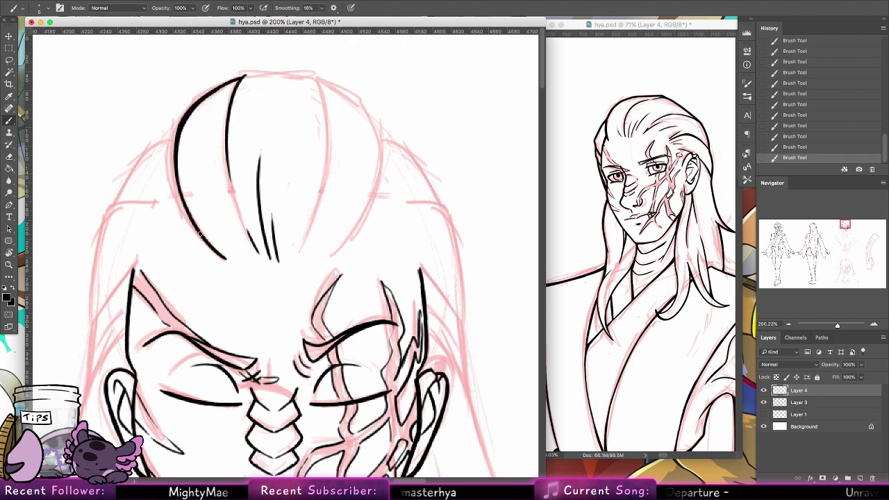
pyautogui.moveTo(200, 234)
pyautogui.mouseDown()
pyautogui.moveTo(117, 205)
pyautogui.moveTo(171, 139)
pyautogui.moveTo(151, 149)
pyautogui.moveTo(120, 207)
pyautogui.moveTo(132, 189)
pyautogui.moveTo(257, 172)
pyautogui.moveTo(245, 189)
pyautogui.moveTo(236, 278)
pyautogui.mouseUp()
pyautogui.hotkey('ctrl', 'z')
pyautogui.hotkey('ctrl', 'z')
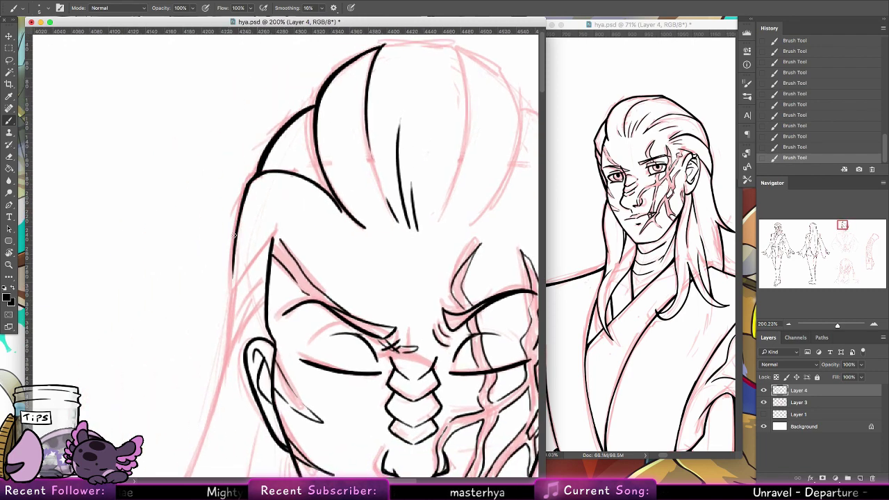
# Step: Ink the left hair edge beside the face, with a temple strand, continuing down past the ear
pyautogui.moveTo(244, 189); pyautogui.dragTo(233, 288)
pyautogui.moveTo(377, 234); pyautogui.dragTo(409, 150)
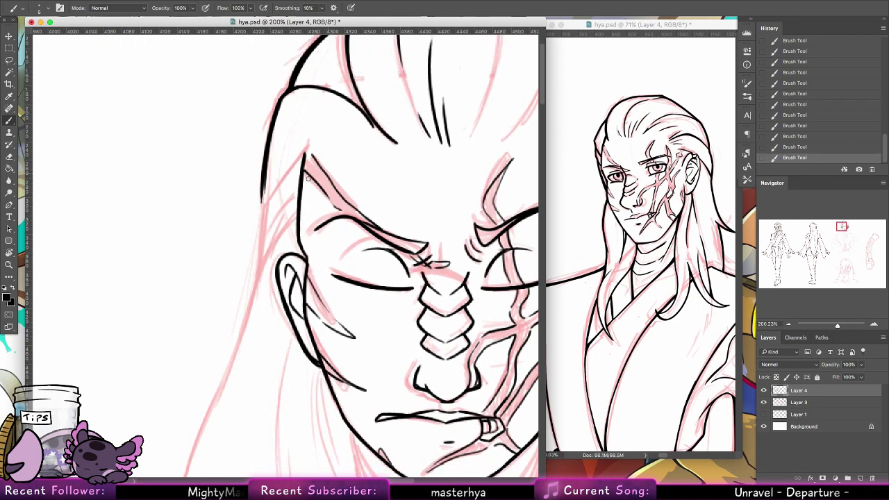
pyautogui.moveTo(306, 154); pyautogui.dragTo(257, 230)
pyautogui.moveTo(302, 185); pyautogui.dragTo(262, 236)
pyautogui.moveTo(297, 210); pyautogui.dragTo(278, 238)
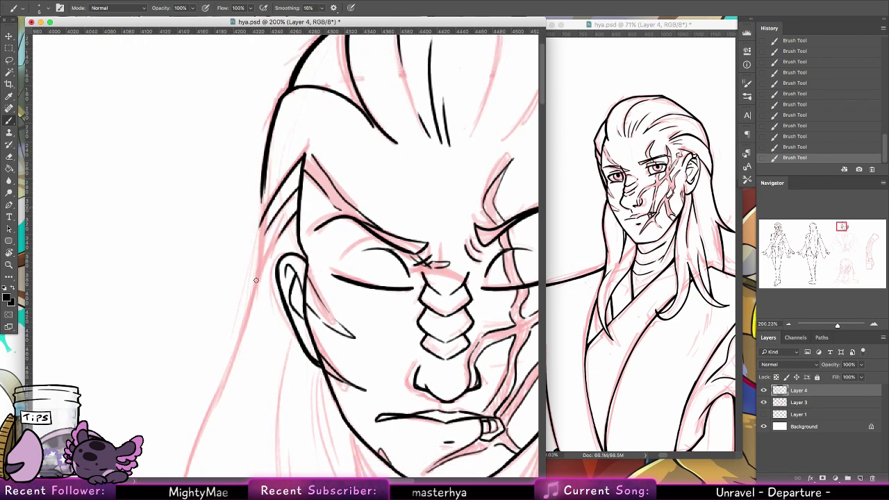
pyautogui.moveTo(264, 178); pyautogui.dragTo(258, 258)
pyautogui.moveTo(282, 228); pyautogui.dragTo(242, 331)
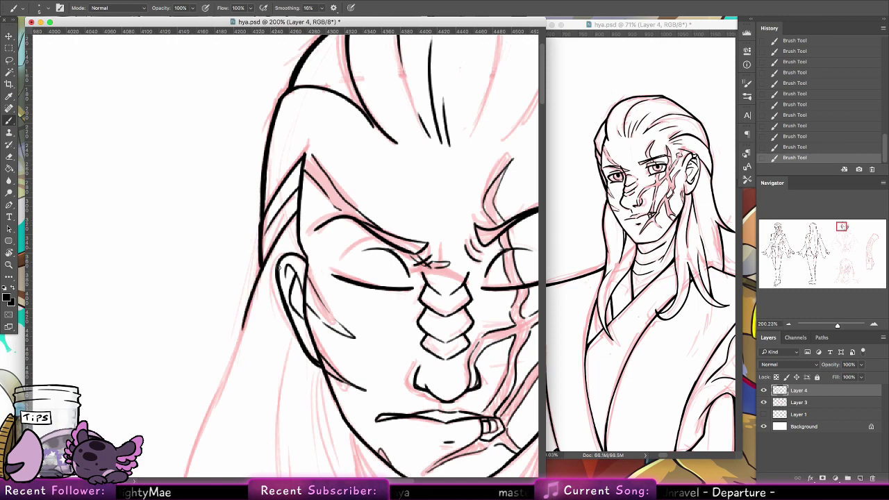
pyautogui.scroll(-3, 261, 265)
pyautogui.scroll(-5, 259, 162)
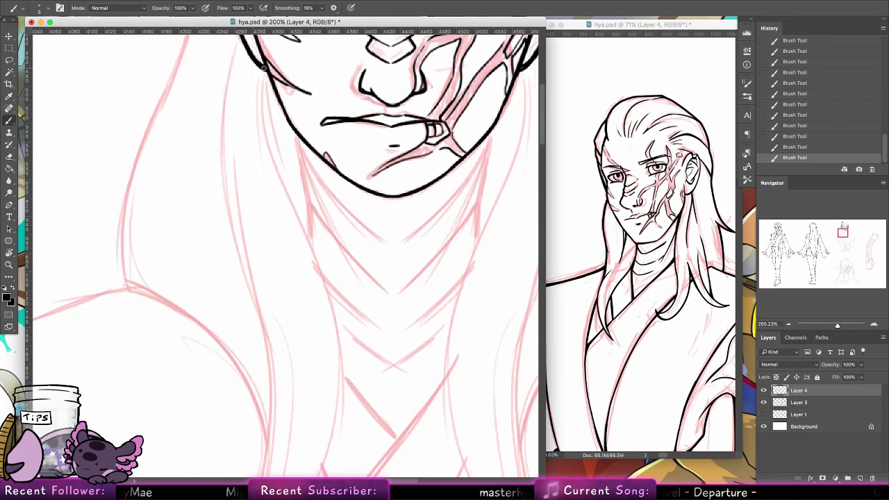
# Step: Ink the neck line below the jaw and a short stroke beside it
pyautogui.moveTo(263, 66)
pyautogui.mouseDown()
pyautogui.moveTo(261, 109)
pyautogui.moveTo(340, 342)
pyautogui.moveTo(330, 448)
pyautogui.mouseUp()
pyautogui.moveTo(293, 129); pyautogui.dragTo(310, 240)
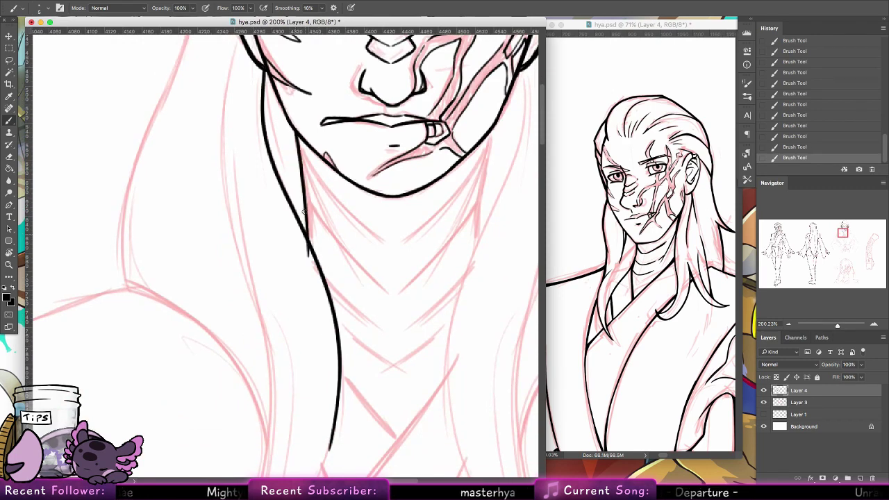
pyautogui.press('super+z')
pyautogui.moveTo(297, 139); pyautogui.dragTo(314, 242)
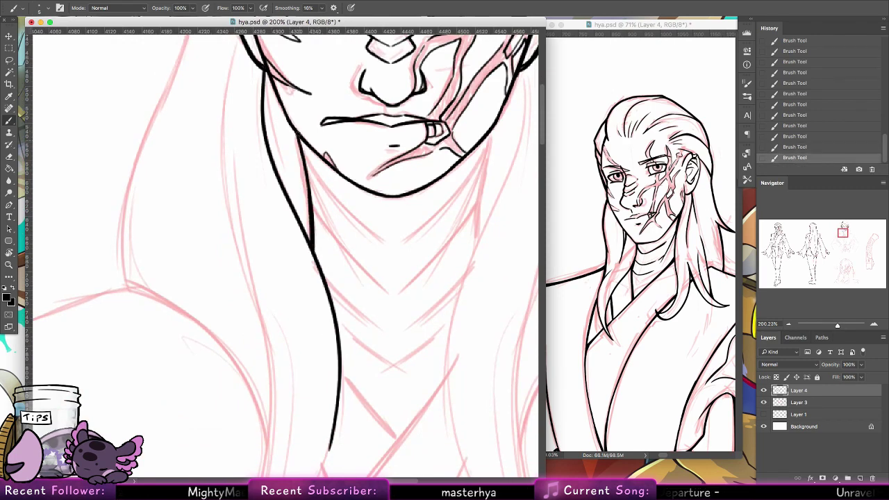
pyautogui.scroll(4, 292, 242)
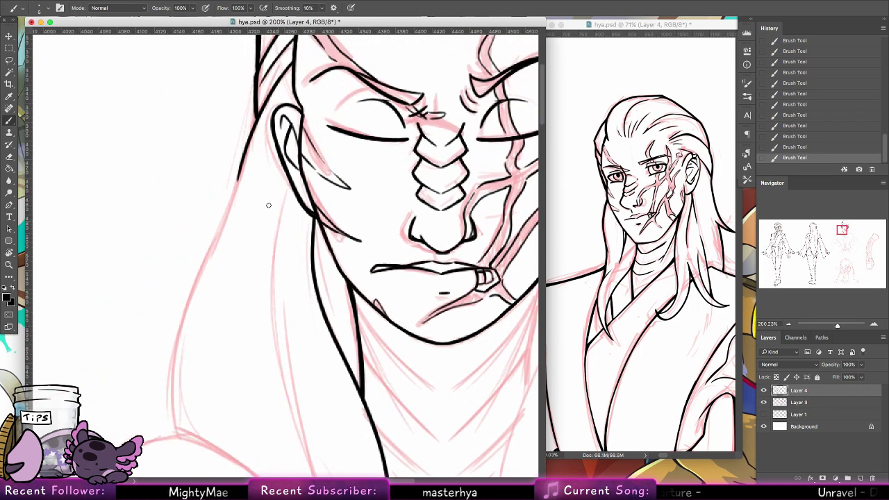
# Step: Ink and thicken the long hair outline down the left side, plus the shoulder curve
pyautogui.moveTo(240, 160); pyautogui.dragTo(170, 426)
pyautogui.moveTo(239, 177); pyautogui.dragTo(221, 223)
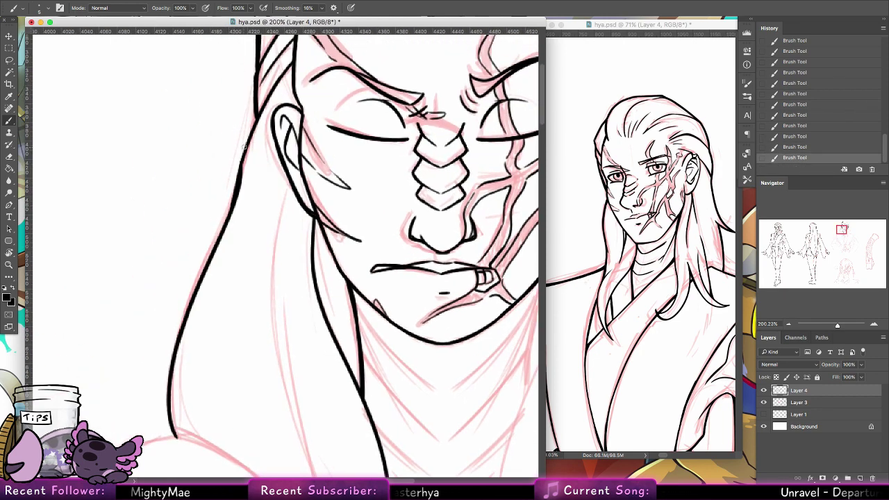
pyautogui.moveTo(242, 170); pyautogui.dragTo(258, 117)
pyautogui.moveTo(297, 337); pyautogui.dragTo(252, 108)
pyautogui.moveTo(131, 208)
pyautogui.mouseDown()
pyautogui.moveTo(272, 404)
pyautogui.moveTo(311, 309)
pyautogui.moveTo(247, 405)
pyautogui.mouseUp()
pyautogui.moveTo(239, 50); pyautogui.dragTo(277, 332)
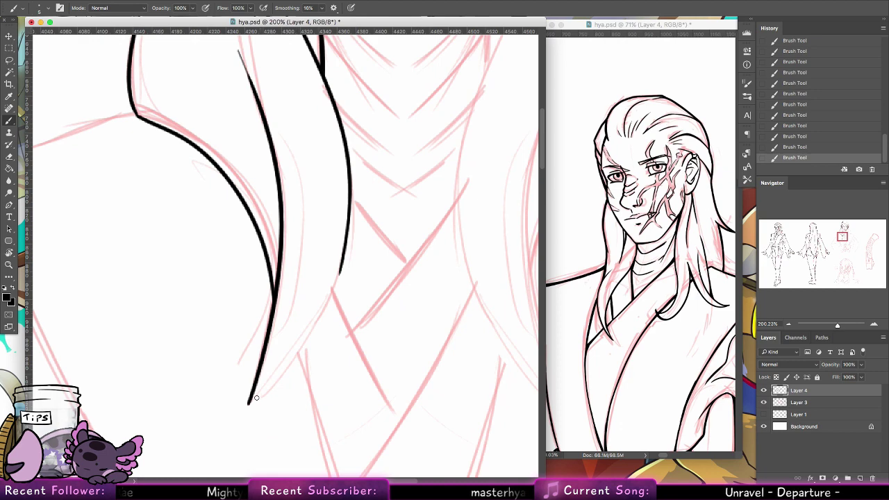
# Step: Ink the hair lock's inner and outer edges with heavier strokes, redoing misdrawn ones
pyautogui.moveTo(320, 161)
pyautogui.mouseDown()
pyautogui.moveTo(250, 404)
pyautogui.moveTo(306, 131)
pyautogui.mouseUp()
pyautogui.hotkey('ctrl', 'z')
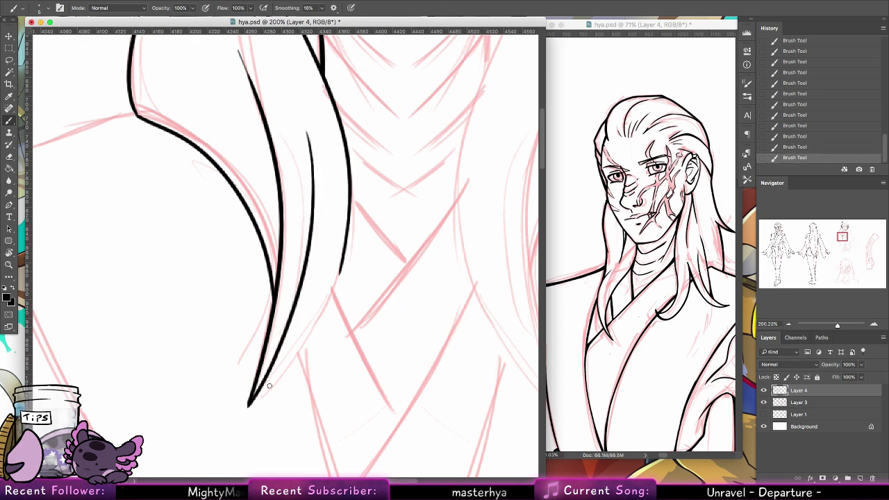
pyautogui.moveTo(276, 357)
pyautogui.mouseDown()
pyautogui.moveTo(268, 390)
pyautogui.moveTo(344, 266)
pyautogui.mouseUp()
pyautogui.hotkey('ctrl', 'z')
pyautogui.moveTo(268, 388)
pyautogui.mouseDown()
pyautogui.moveTo(343, 272)
pyautogui.moveTo(350, 203)
pyautogui.mouseUp()
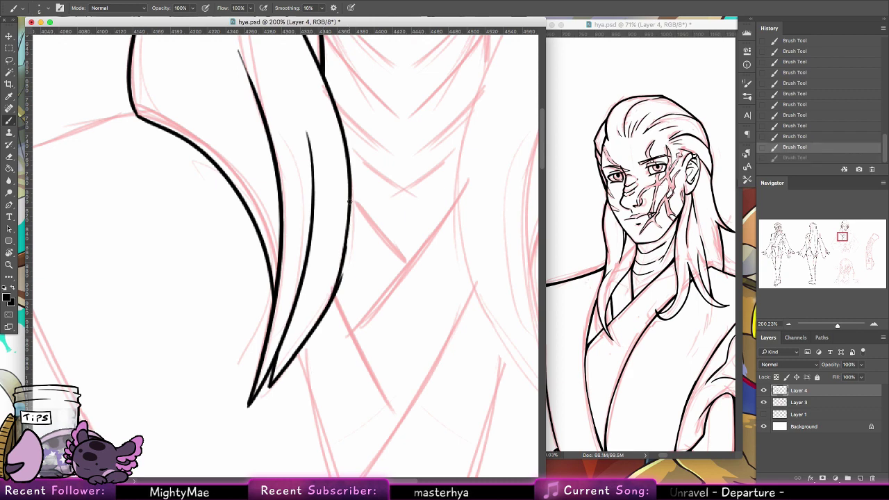
pyautogui.moveTo(347, 245); pyautogui.dragTo(343, 271)
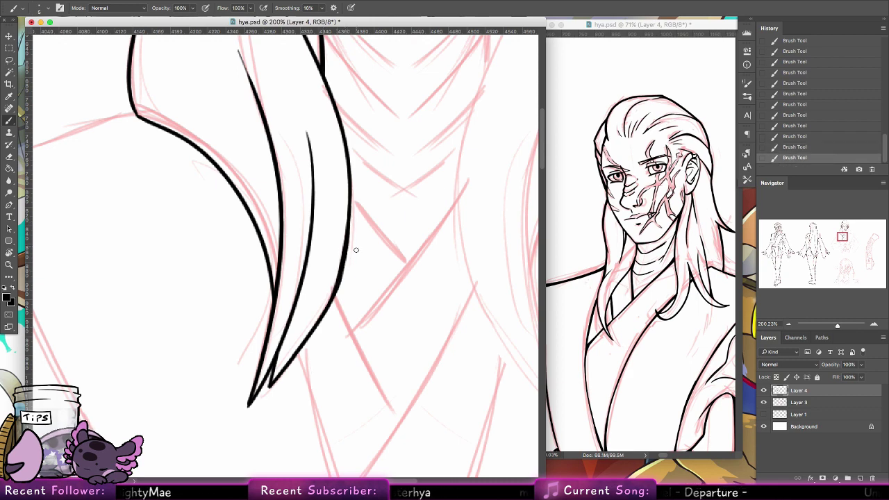
pyautogui.scroll(5, 356, 250)
pyautogui.moveTo(232, 326); pyautogui.dragTo(229, 195)
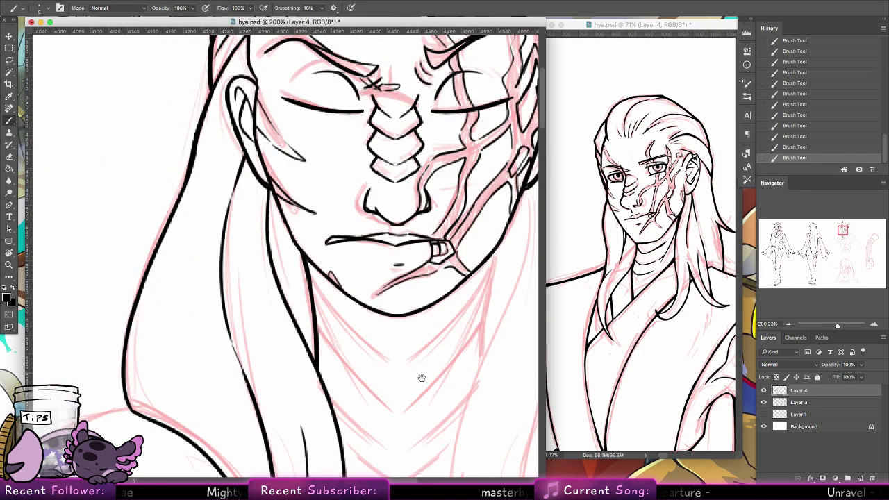
# Step: Ink and thicken three fold lines down the neck, with a thin line under the hair
pyautogui.moveTo(422, 377)
pyautogui.mouseDown()
pyautogui.moveTo(379, 264)
pyautogui.moveTo(332, 370)
pyautogui.moveTo(336, 389)
pyautogui.mouseUp()
pyautogui.moveTo(199, 195); pyautogui.dragTo(275, 283)
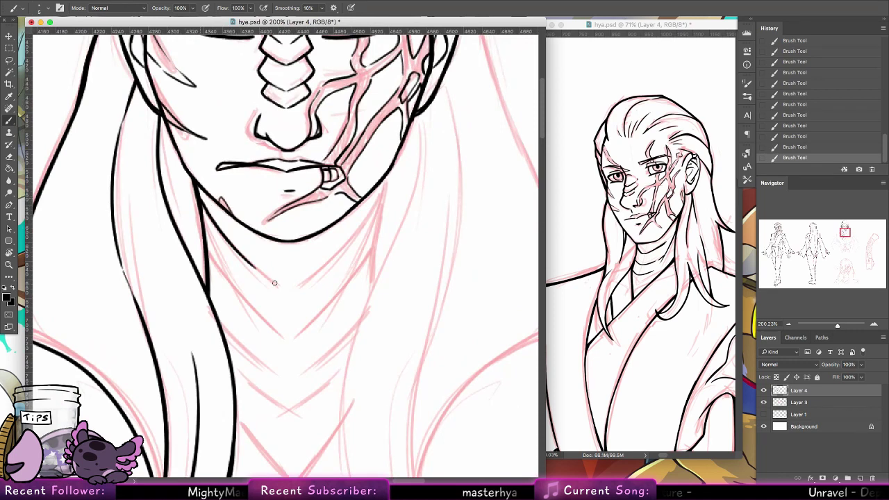
pyautogui.moveTo(199, 197); pyautogui.dragTo(263, 273)
pyautogui.moveTo(208, 249); pyautogui.dragTo(264, 317)
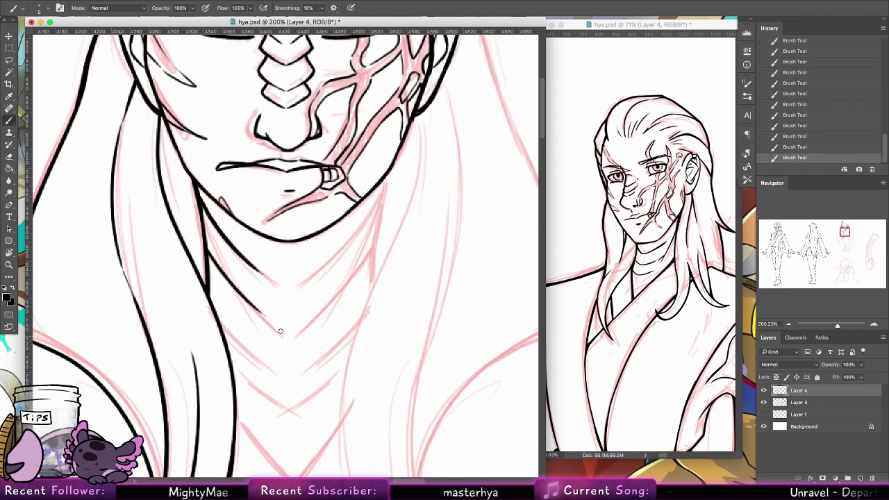
pyautogui.moveTo(208, 249); pyautogui.dragTo(281, 333)
pyautogui.moveTo(229, 340); pyautogui.dragTo(280, 378)
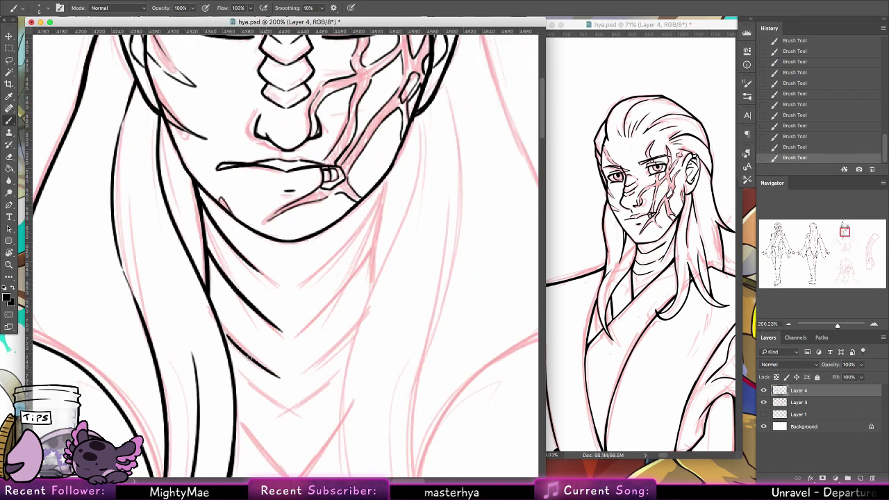
pyautogui.moveTo(228, 339); pyautogui.dragTo(292, 383)
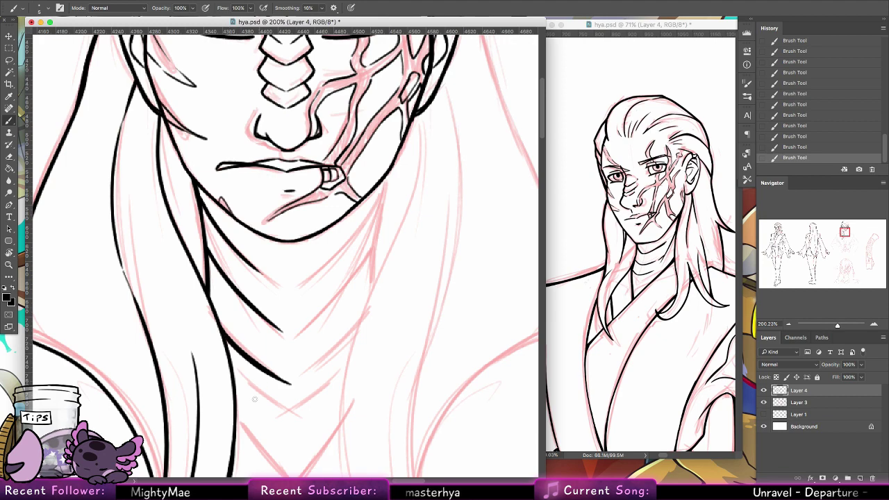
pyautogui.moveTo(230, 365); pyautogui.dragTo(295, 413)
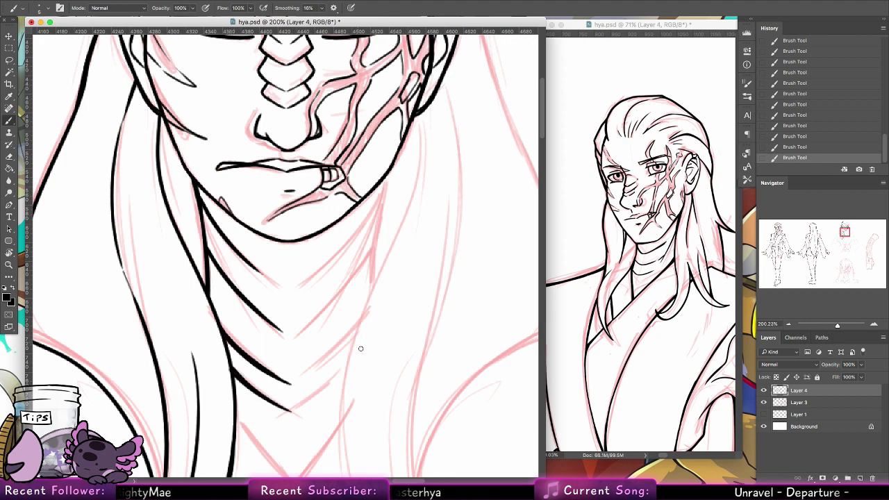
# Step: Ink the first diagonal collar line and a hair strand reaching it, thickening both
pyautogui.moveTo(341, 311); pyautogui.dragTo(337, 248)
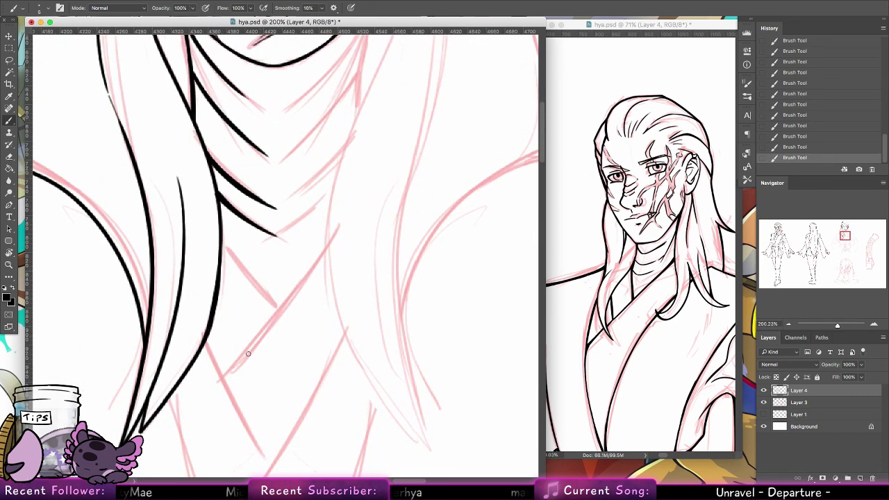
pyautogui.moveTo(222, 379); pyautogui.dragTo(337, 235)
pyautogui.moveTo(221, 243); pyautogui.dragTo(279, 300)
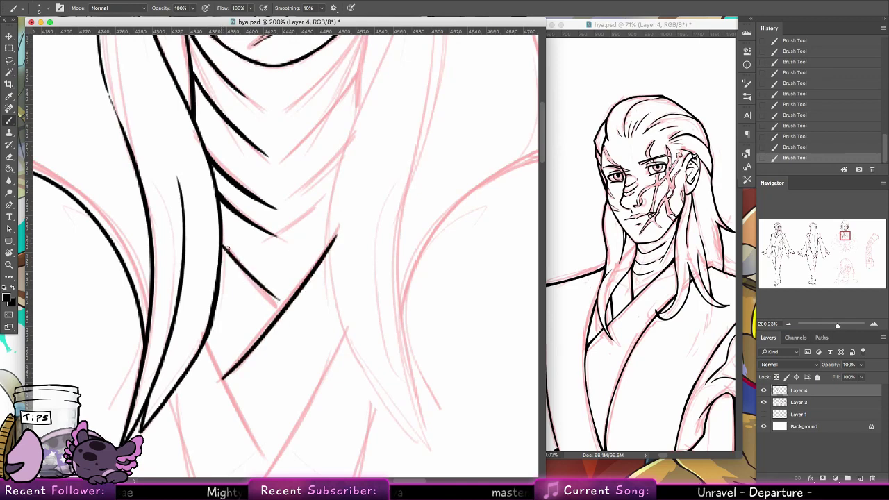
pyautogui.moveTo(222, 243); pyautogui.dragTo(292, 305)
pyautogui.moveTo(263, 283); pyautogui.dragTo(284, 300)
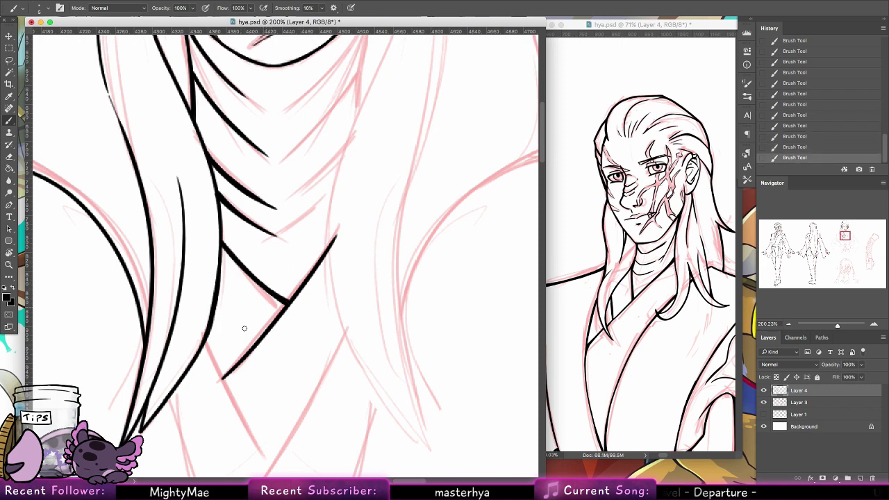
pyautogui.moveTo(206, 342); pyautogui.dragTo(246, 418)
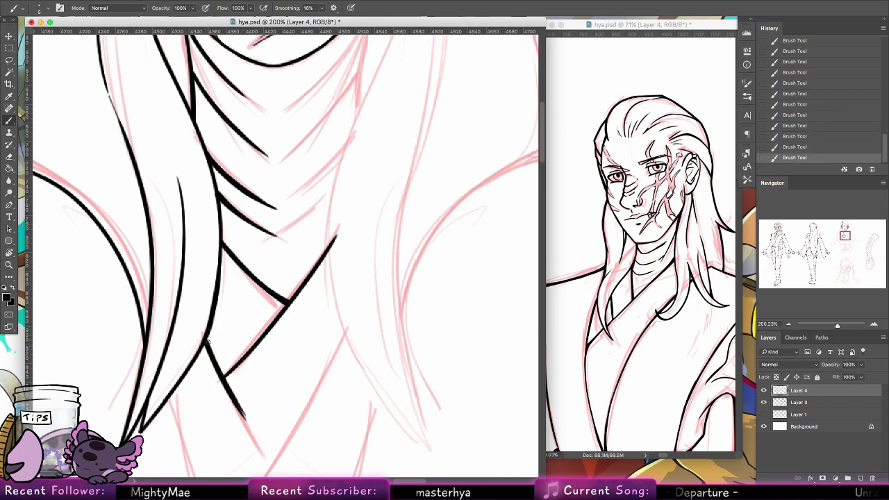
pyautogui.moveTo(207, 340); pyautogui.dragTo(220, 373)
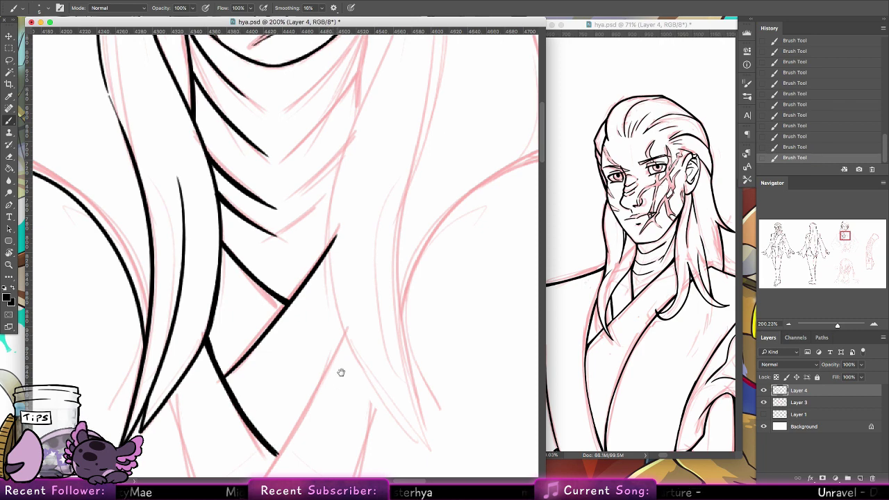
# Step: Ink the long diagonal collar edge and the opposite side of the V, then zoom out
pyautogui.moveTo(341, 372); pyautogui.dragTo(365, 236)
pyautogui.moveTo(380, 161); pyautogui.dragTo(248, 373)
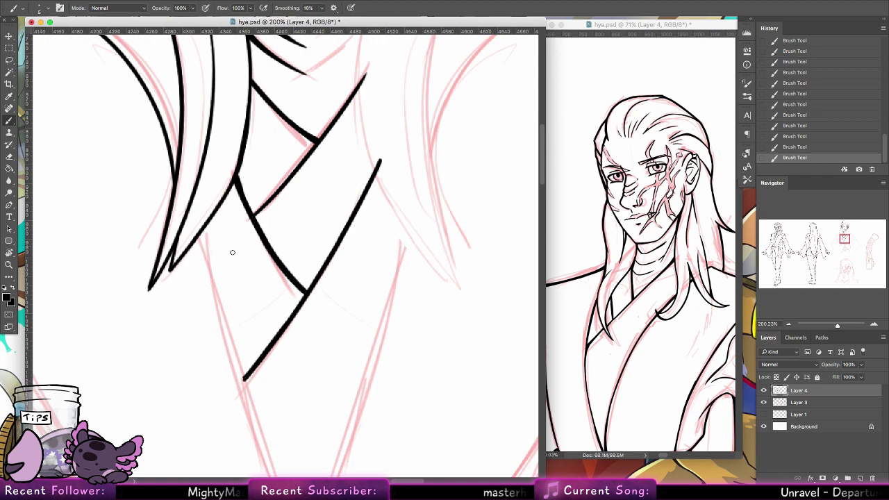
pyautogui.moveTo(202, 229); pyautogui.dragTo(261, 430)
pyautogui.hotkey('ctrl', 'z')
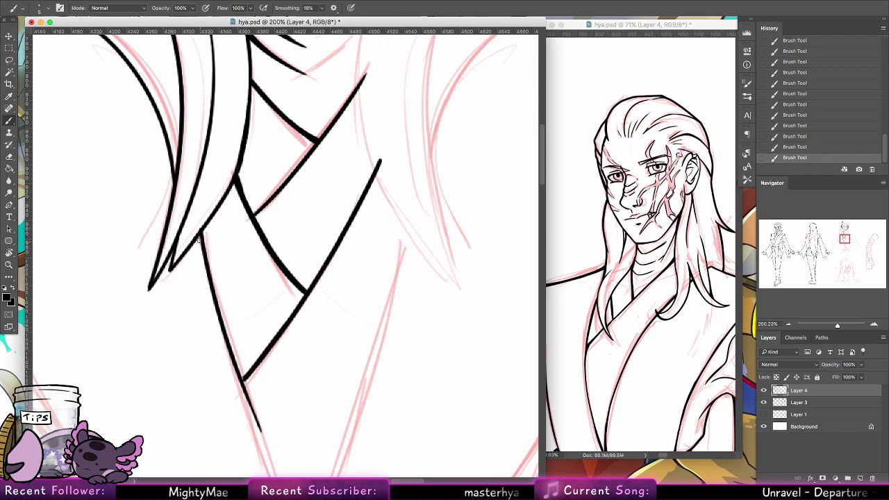
pyautogui.hotkey('ctrl', 'z')
pyautogui.moveTo(202, 233)
pyautogui.mouseDown()
pyautogui.moveTo(266, 465)
pyautogui.moveTo(223, 330)
pyautogui.moveTo(199, 236)
pyautogui.moveTo(233, 354)
pyautogui.moveTo(201, 235)
pyautogui.moveTo(277, 471)
pyautogui.mouseUp()
pyautogui.hotkey('ctrl', 'z')
pyautogui.moveTo(365, 411); pyautogui.dragTo(320, 436)
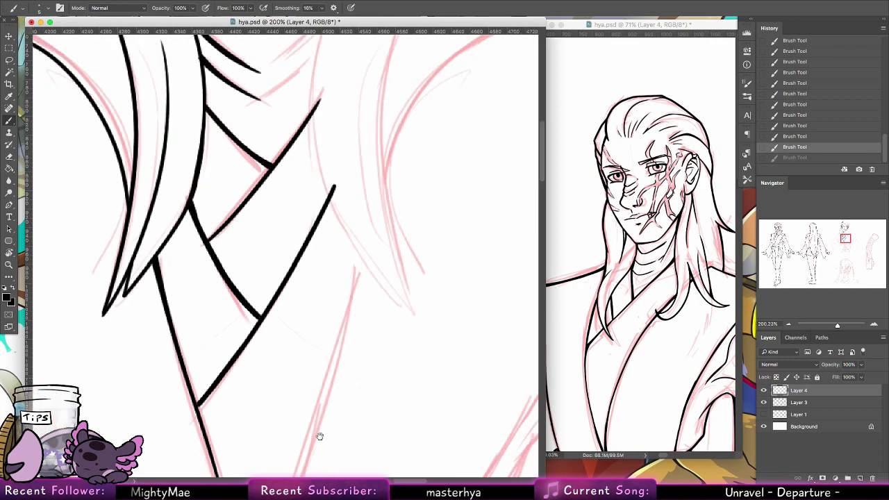
pyautogui.scroll(10, 327, 359)
pyautogui.press('z')
pyautogui.moveTo(368, 277); pyautogui.dragTo(377, 154)
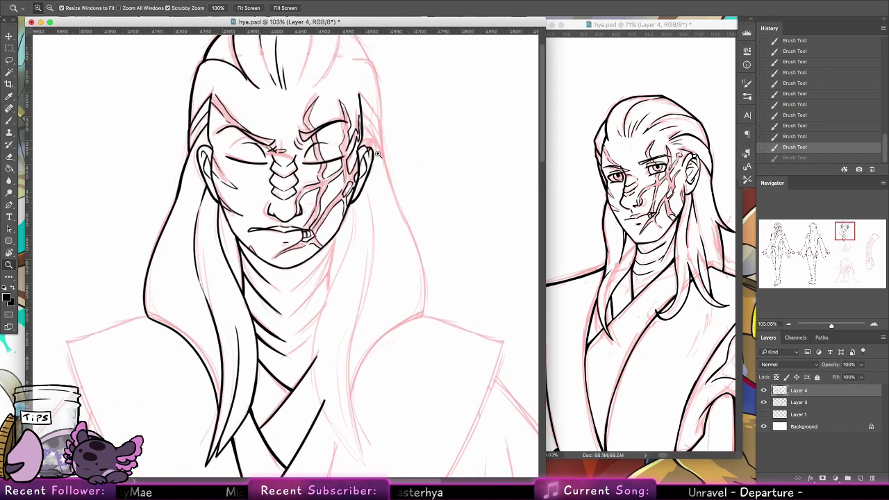
# Step: Ink the hairline across the top of the head
pyautogui.scroll(10, 363, 322)
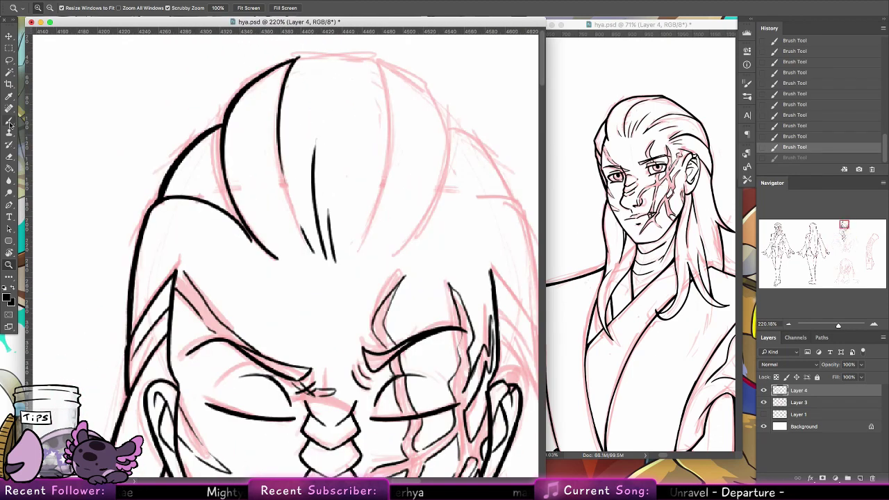
pyautogui.click(9, 122)
pyautogui.moveTo(291, 61); pyautogui.dragTo(354, 54)
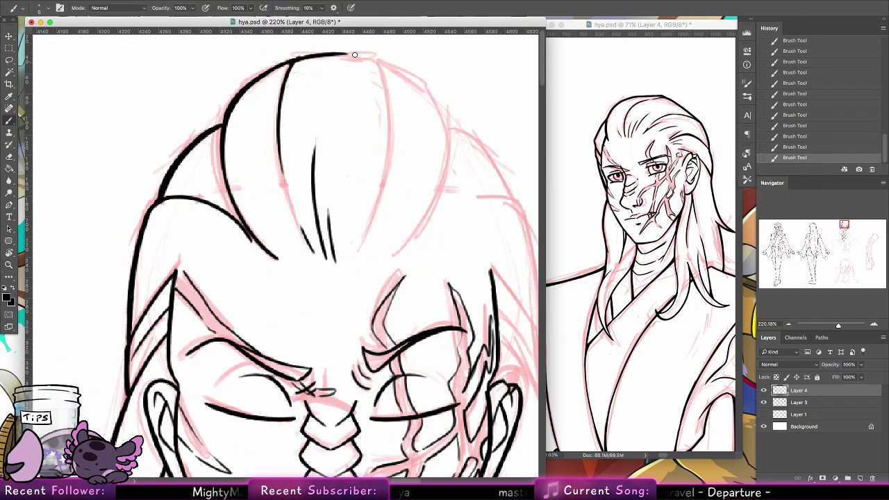
# Step: Lasso-select the inked hair strands on the left of the face, down past the neck
pyautogui.click(10, 60)
pyautogui.moveTo(386, 97)
pyautogui.mouseDown()
pyautogui.moveTo(381, 249)
pyautogui.moveTo(239, 259)
pyautogui.moveTo(191, 247)
pyautogui.mouseUp()
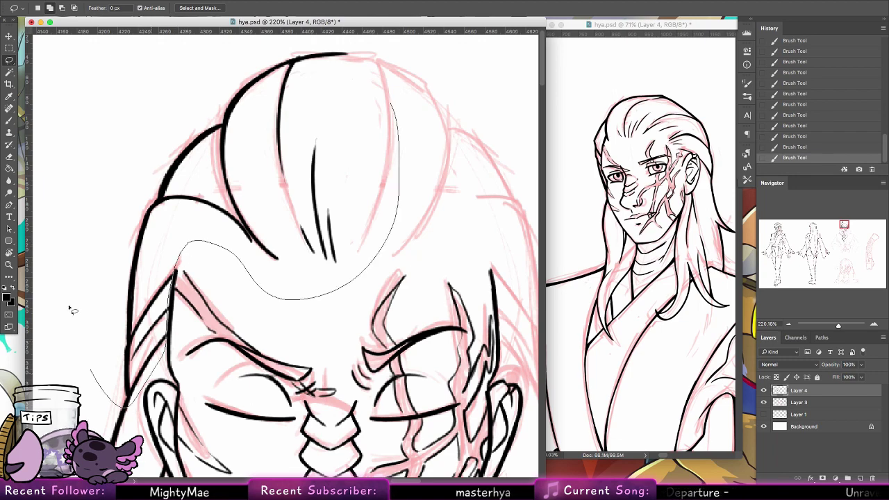
pyautogui.moveTo(72, 310); pyautogui.dragTo(111, 90)
pyautogui.scroll(-6, 236, 120)
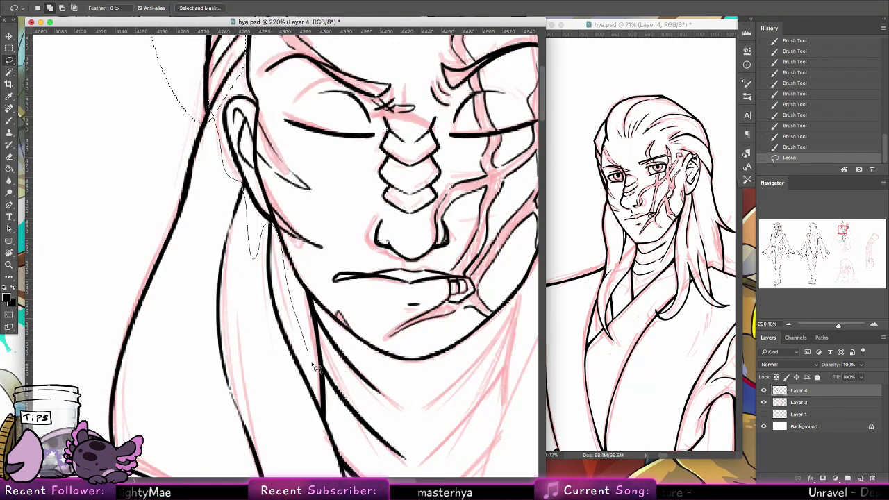
pyautogui.moveTo(324, 411)
pyautogui.mouseDown()
pyautogui.moveTo(111, 361)
pyautogui.moveTo(108, 375)
pyautogui.mouseUp()
pyautogui.scroll(-5, 226, 126)
pyautogui.hscroll(2, 226, 127)
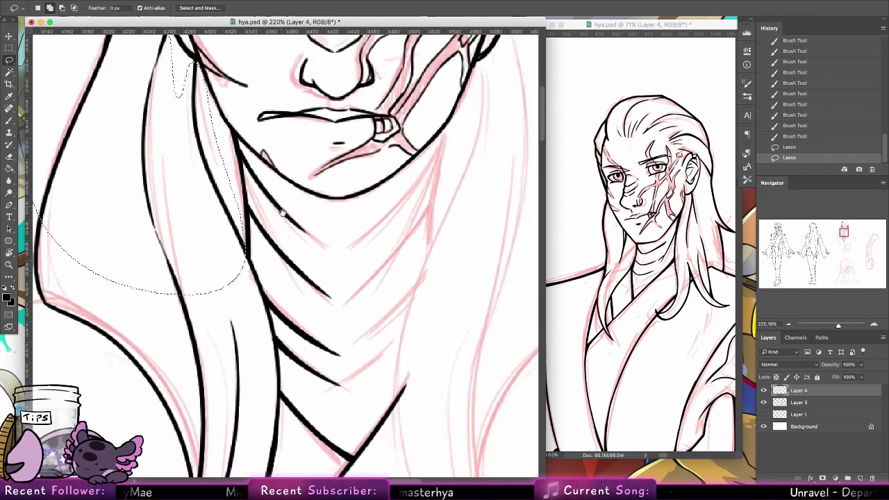
pyautogui.moveTo(226, 126)
pyautogui.mouseDown()
pyautogui.moveTo(316, 231)
pyautogui.moveTo(369, 365)
pyautogui.moveTo(338, 419)
pyautogui.moveTo(286, 381)
pyautogui.moveTo(267, 425)
pyautogui.moveTo(42, 347)
pyautogui.mouseUp()
pyautogui.scroll(-5, 299, 182)
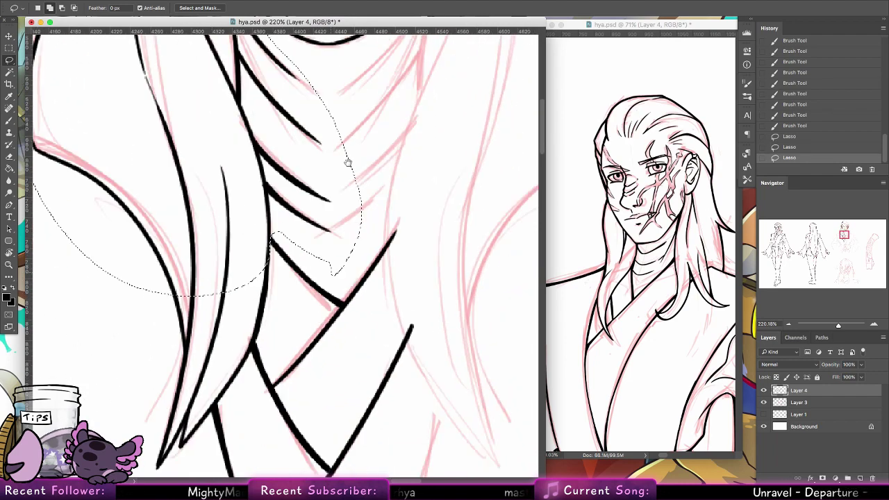
pyautogui.moveTo(286, 120)
pyautogui.mouseDown()
pyautogui.moveTo(284, 202)
pyautogui.moveTo(264, 258)
pyautogui.moveTo(236, 293)
pyautogui.moveTo(128, 232)
pyautogui.mouseUp()
pyautogui.press('z')
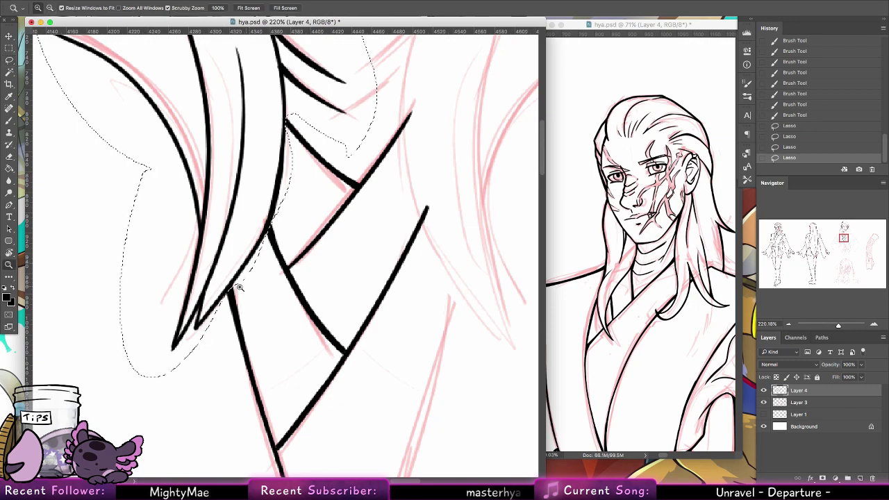
pyautogui.moveTo(333, 202)
pyautogui.mouseDown()
pyautogui.moveTo(293, 202)
pyautogui.moveTo(347, 145)
pyautogui.mouseUp()
# Step: Duplicate the selected left hair, flip it horizontally and place it on the face's right side
pyautogui.press('v')
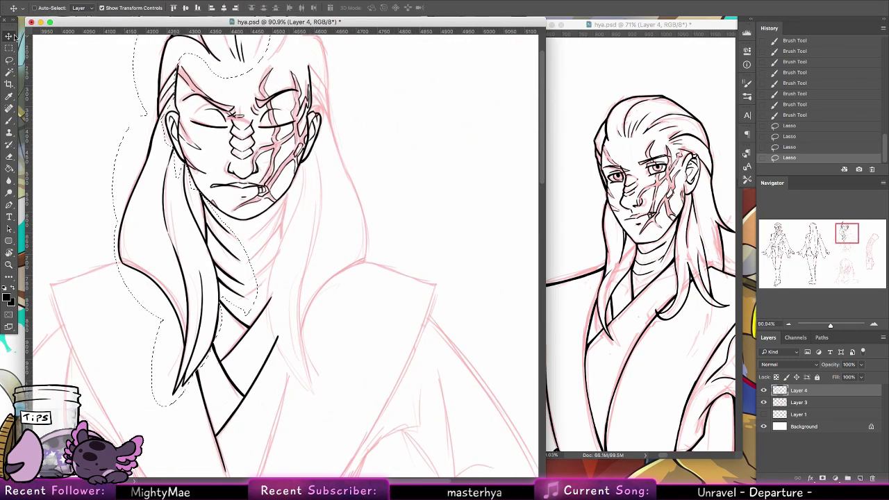
pyautogui.moveTo(210, 282); pyautogui.dragTo(242, 270)
pyautogui.click(104, 0)
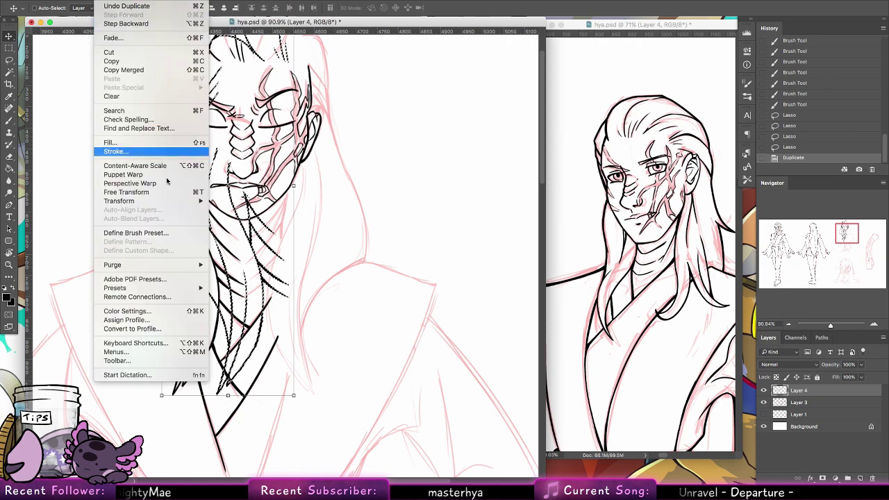
pyautogui.moveTo(139, 201)
pyautogui.click(240, 306)
pyautogui.moveTo(184, 268); pyautogui.dragTo(316, 279)
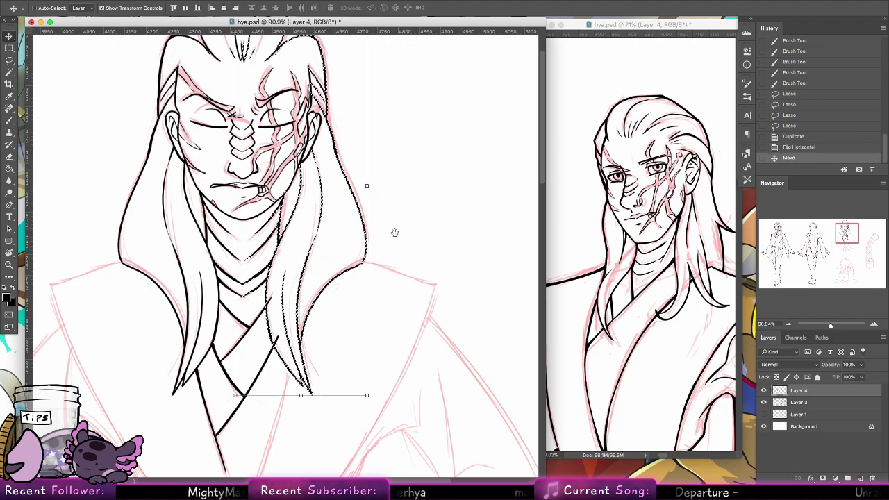
pyautogui.moveTo(394, 233); pyautogui.dragTo(386, 357)
pyautogui.hotkey('ctrl', 'd')
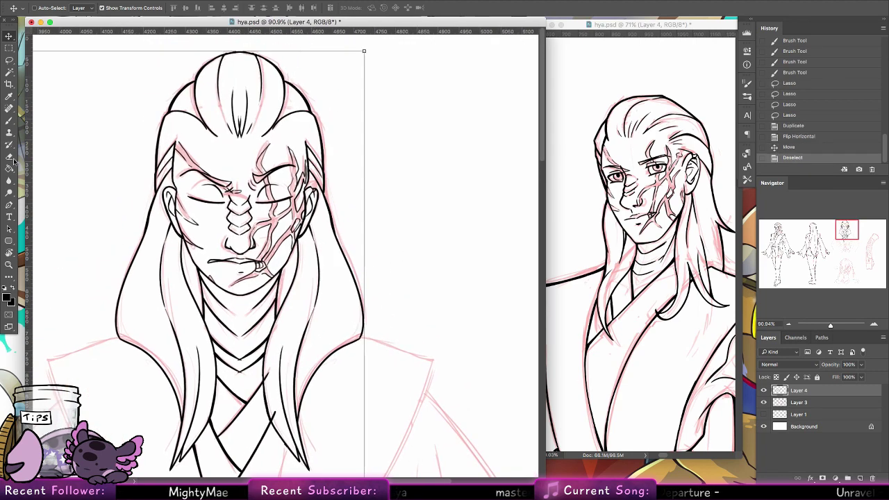
pyautogui.click(11, 158)
# Step: Erase the overlapping stray lines around the mirrored right hair strand
pyautogui.click(235, 78)
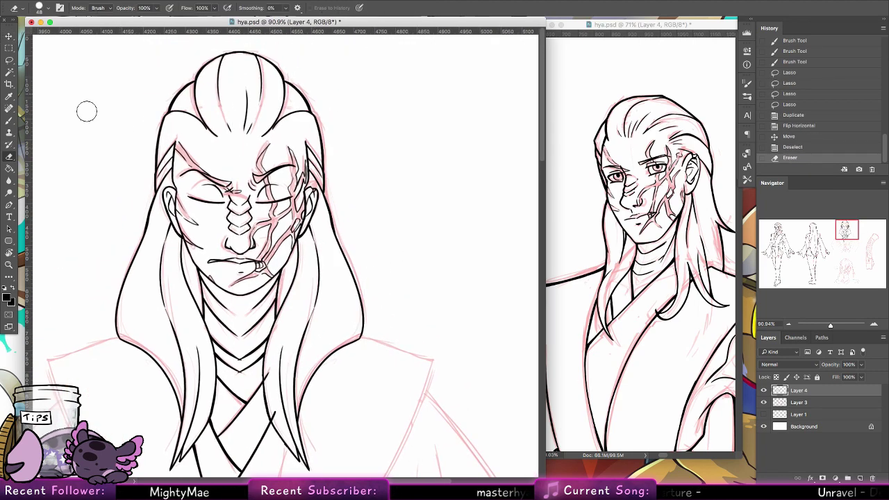
pyautogui.click(10, 119)
pyautogui.moveTo(343, 315); pyautogui.dragTo(326, 191)
pyautogui.click(9, 155)
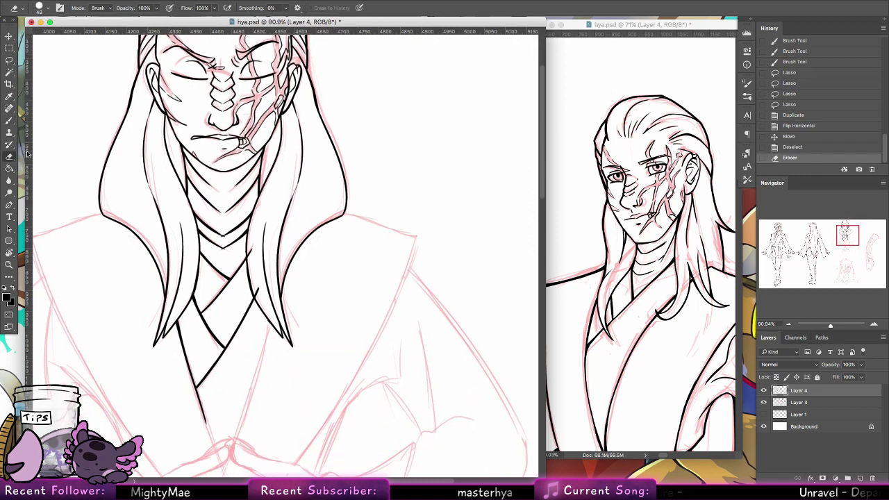
pyautogui.moveTo(266, 220)
pyautogui.mouseDown()
pyautogui.moveTo(268, 303)
pyautogui.moveTo(257, 239)
pyautogui.moveTo(287, 343)
pyautogui.moveTo(286, 207)
pyautogui.moveTo(285, 319)
pyautogui.moveTo(290, 240)
pyautogui.moveTo(303, 214)
pyautogui.mouseUp()
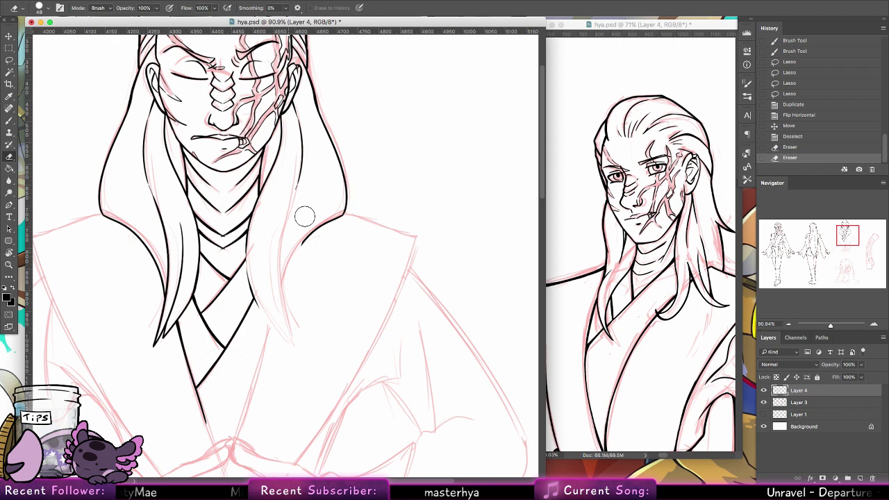
pyautogui.click(10, 119)
# Step: Hide the pink sketch and ink a long right hair strand, redrawing rough strokes
pyautogui.click(764, 403)
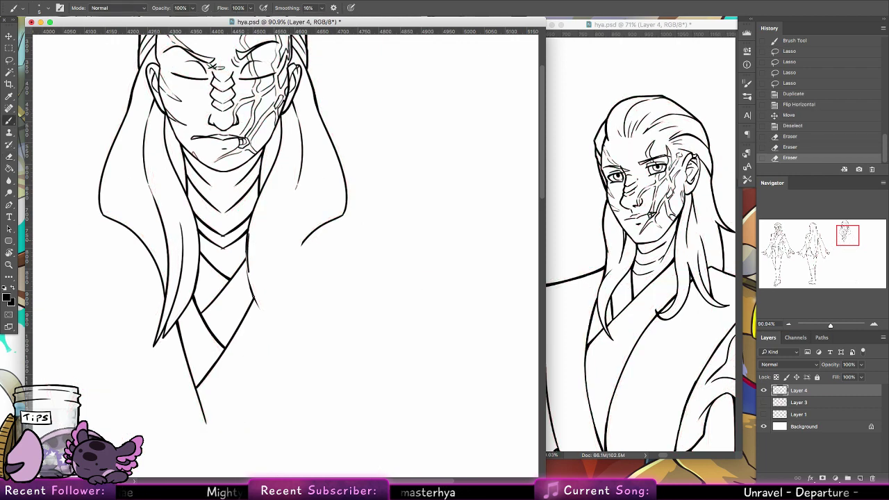
pyautogui.moveTo(247, 258)
pyautogui.mouseDown()
pyautogui.moveTo(264, 314)
pyautogui.moveTo(259, 245)
pyautogui.mouseUp()
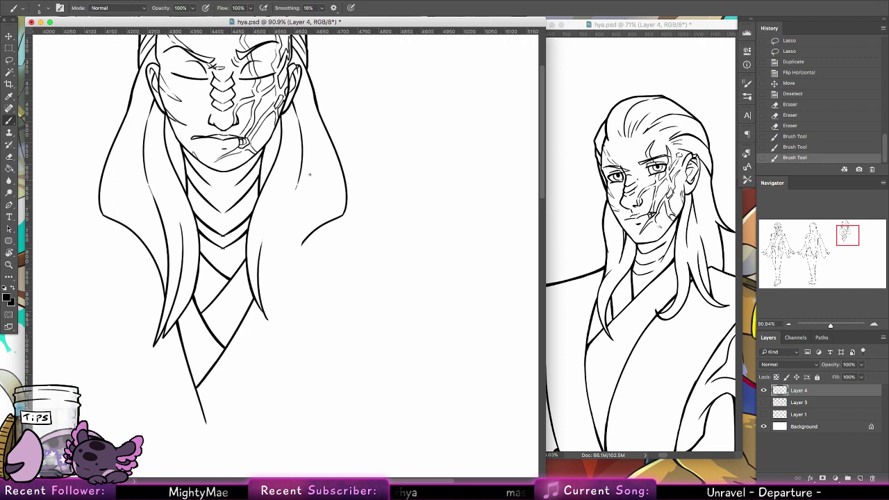
pyautogui.moveTo(281, 307); pyautogui.dragTo(274, 351)
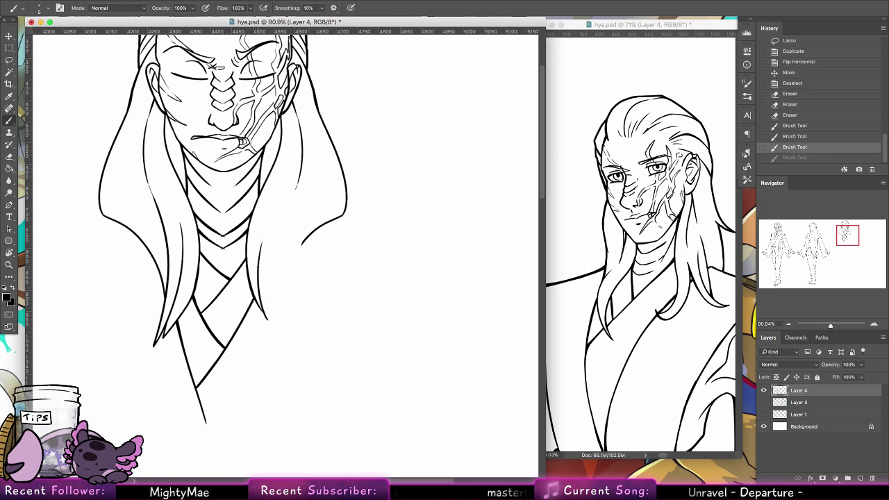
pyautogui.moveTo(281, 257); pyautogui.dragTo(299, 201)
pyautogui.press('super+z')
pyautogui.moveTo(273, 352); pyautogui.dragTo(291, 194)
pyautogui.moveTo(278, 319)
pyautogui.mouseDown()
pyautogui.moveTo(300, 242)
pyautogui.moveTo(305, 278)
pyautogui.moveTo(292, 260)
pyautogui.mouseUp()
pyautogui.press('super+z')
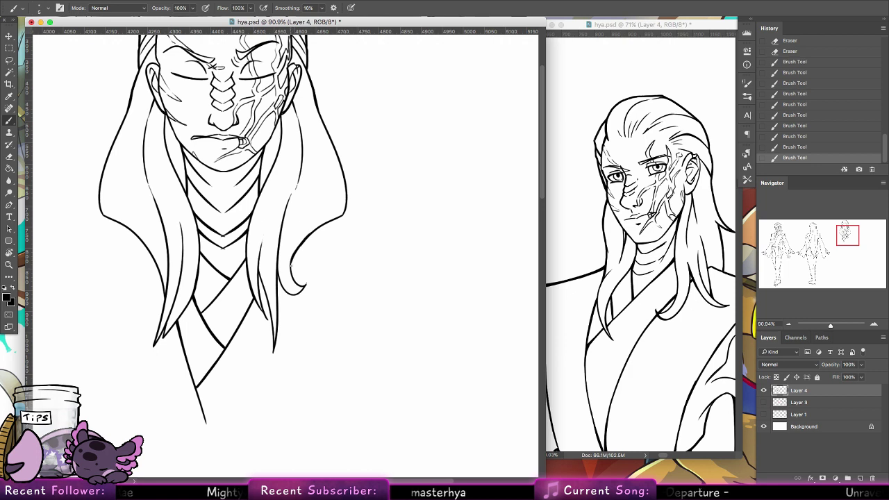
# Step: Try the eraser at 17 px on the neckline, then undo the erase
pyautogui.click(10, 158)
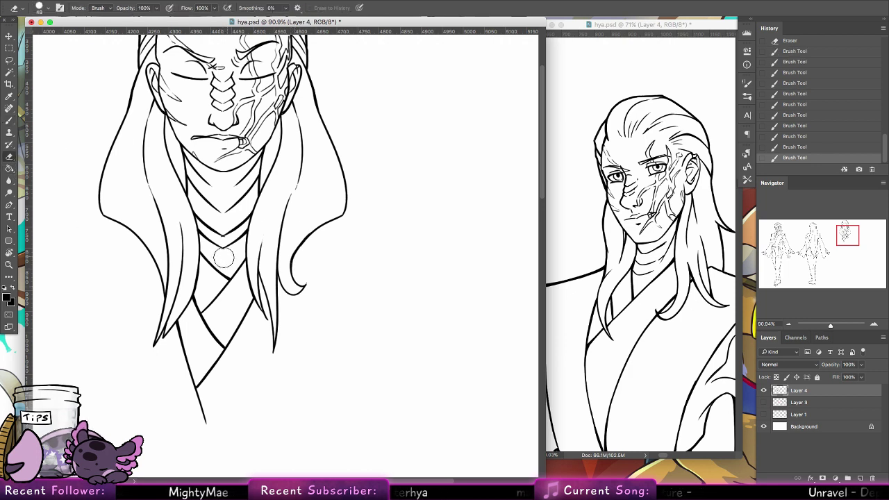
pyautogui.moveTo(224, 256); pyautogui.dragTo(222, 249)
pyautogui.click(38, 12)
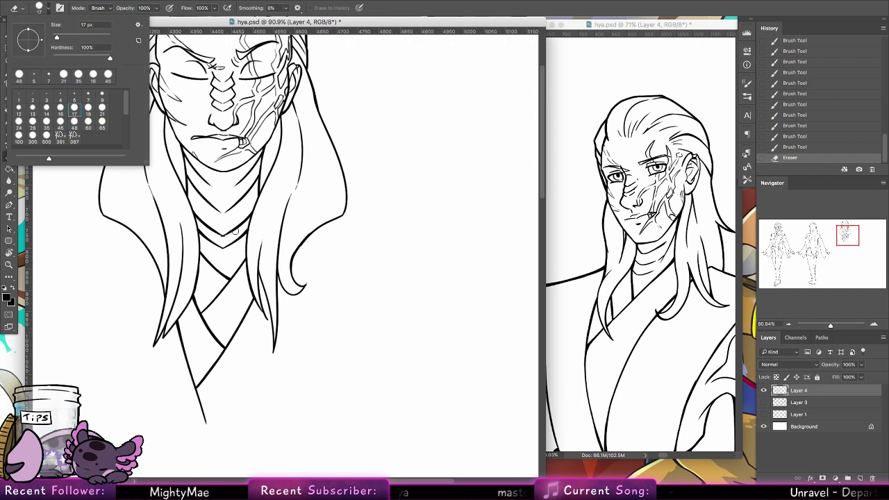
pyautogui.click(219, 238)
pyautogui.click(225, 236)
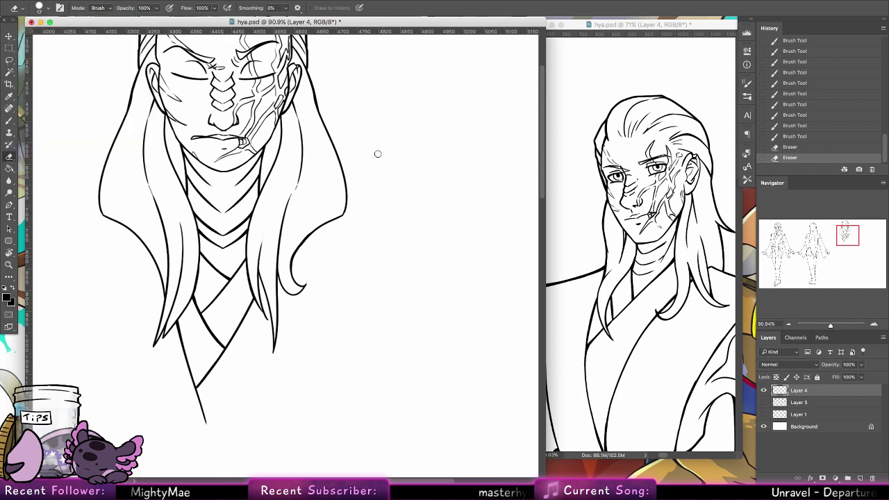
pyautogui.press('super+z')
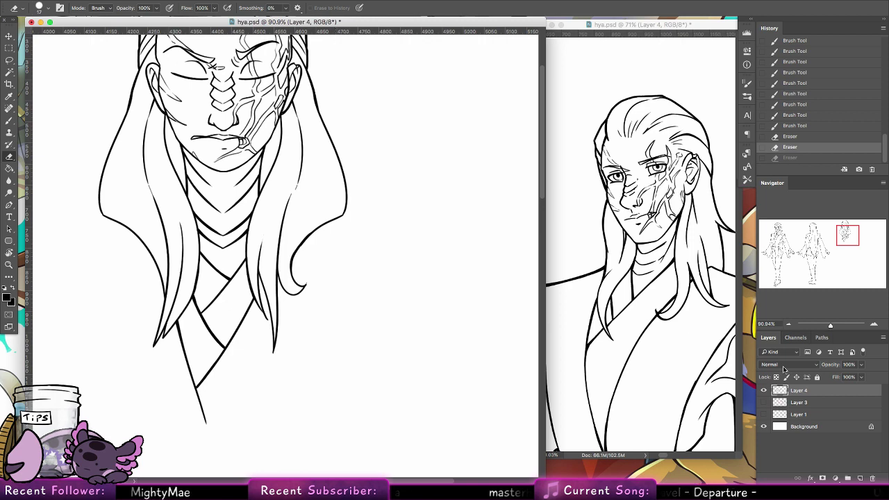
# Step: Show the pink sketch layer and lasso-select the robe's left inner fold line
pyautogui.click(764, 403)
pyautogui.scroll(-5, 242, 200)
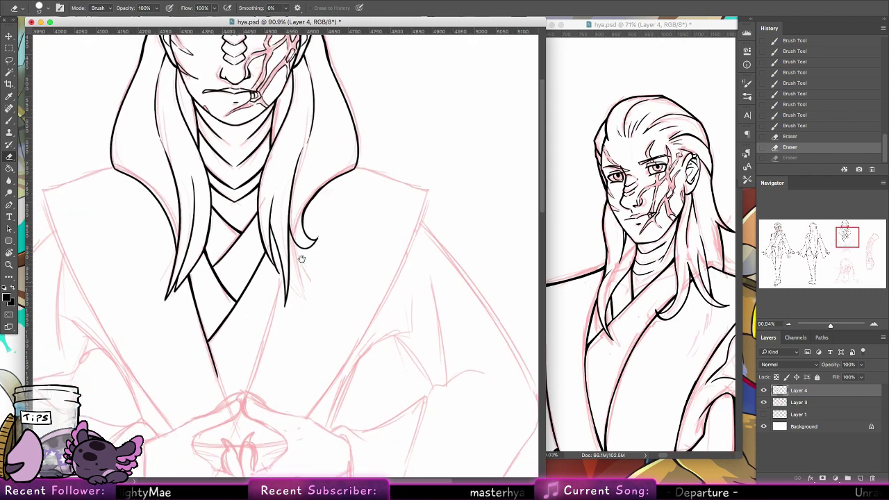
pyautogui.click(10, 62)
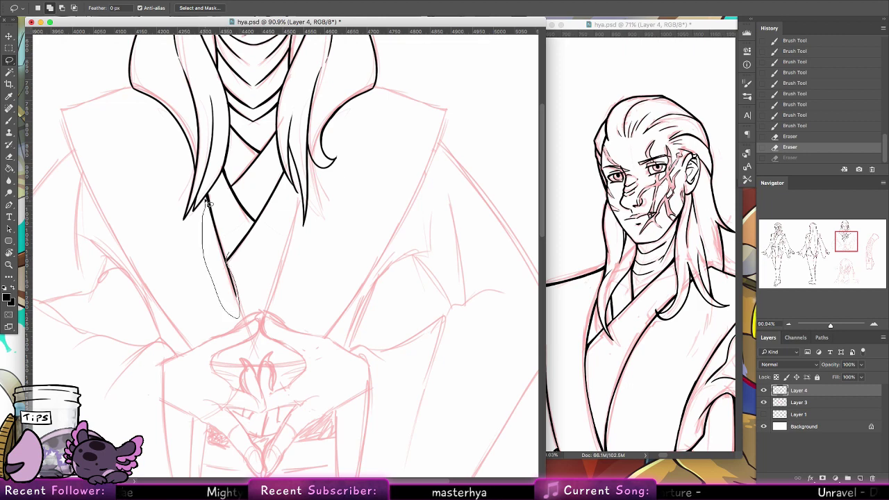
pyautogui.moveTo(208, 202); pyautogui.dragTo(229, 210)
# Step: Duplicate the fold line, flip it horizontally and move it into place on the right
pyautogui.click(10, 36)
pyautogui.moveTo(233, 285); pyautogui.dragTo(276, 285)
pyautogui.click(104, 1)
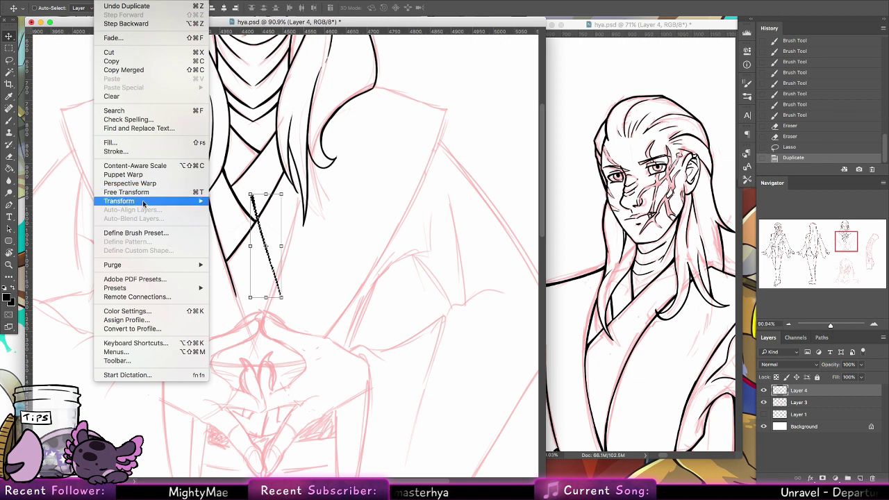
pyautogui.moveTo(143, 201)
pyautogui.click(264, 306)
pyautogui.moveTo(251, 279); pyautogui.dragTo(284, 278)
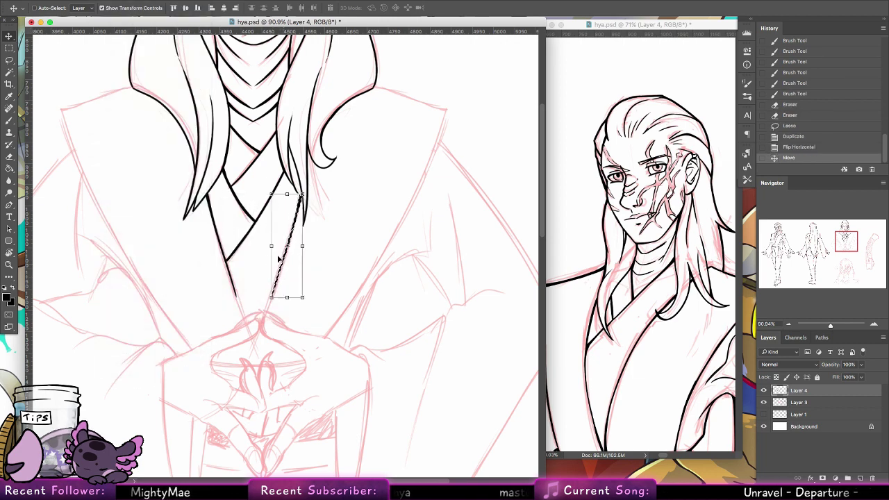
pyautogui.hotkey('ctrl', 'd')
# Step: Brush the joins connecting the mirrored line's top to the hair
pyautogui.press('b')
pyautogui.moveTo(300, 193); pyautogui.dragTo(298, 205)
pyautogui.moveTo(287, 305); pyautogui.dragTo(425, 430)
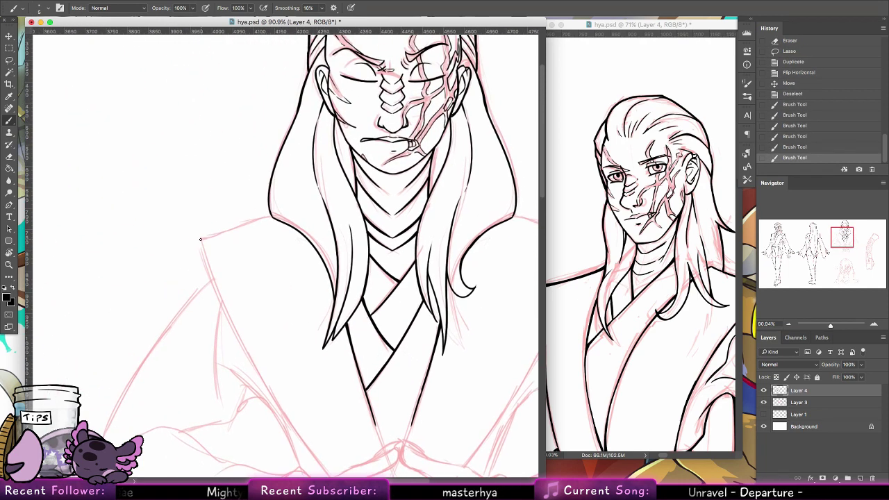
# Step: Add a new empty layer for the robe and sketch a first left shoulder line
pyautogui.press('super+shift+alt+n')
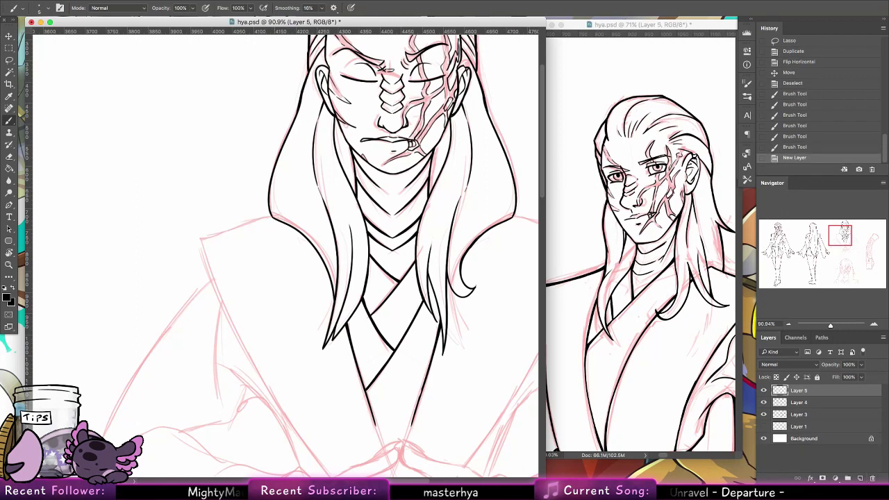
pyautogui.moveTo(201, 237)
pyautogui.mouseDown()
pyautogui.moveTo(286, 217)
pyautogui.moveTo(274, 216)
pyautogui.mouseUp()
pyautogui.press('super+alt+z')
pyautogui.press('super+alt+z')
pyautogui.press('super+alt+z')
pyautogui.press('super+alt+z')
pyautogui.press('super+alt+z')
pyautogui.press('super+alt+z')
pyautogui.press('e')
pyautogui.click(11, 120)
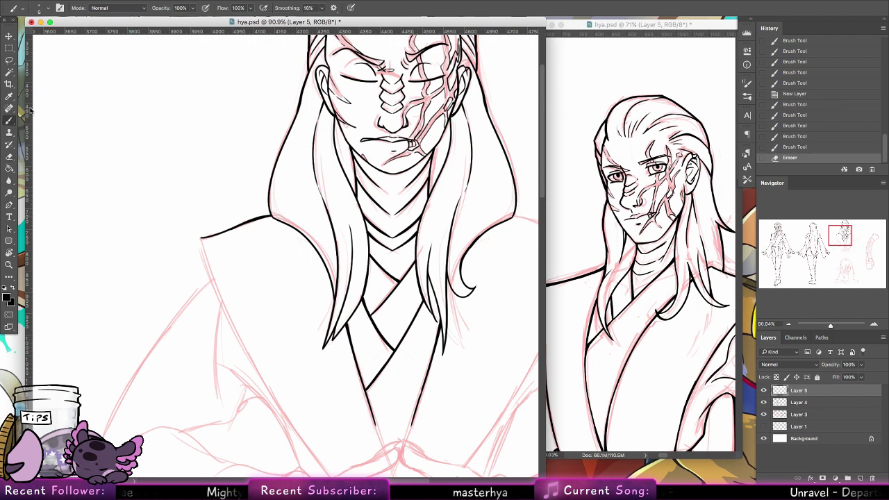
pyautogui.scroll(-3, 268, 311)
pyautogui.hscroll(2, 267, 312)
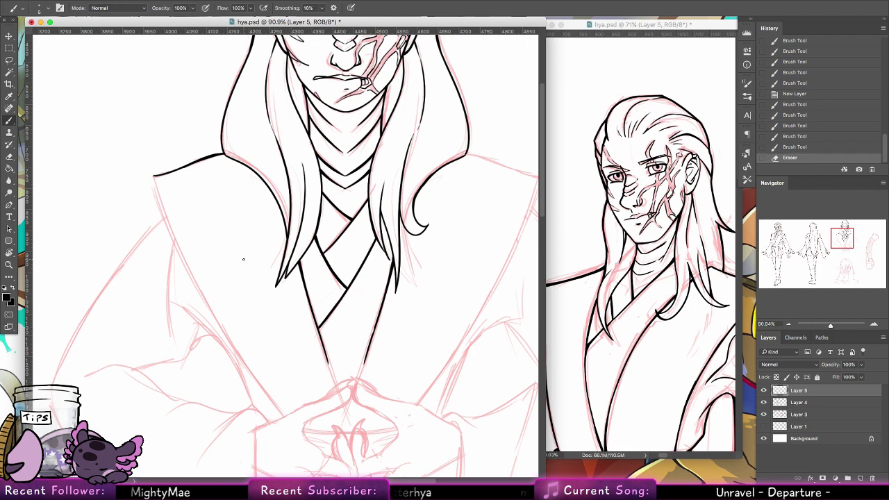
# Step: Ink the robe's left shoulder line running down the collar
pyautogui.moveTo(154, 176); pyautogui.dragTo(201, 296)
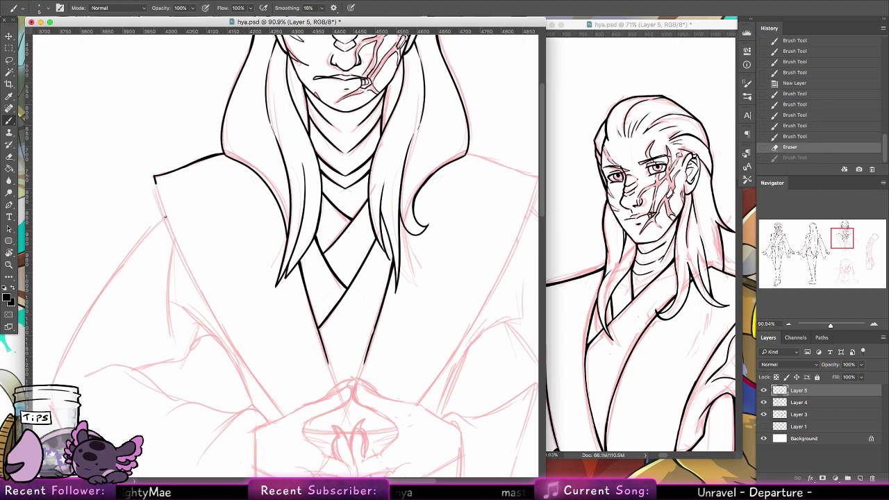
pyautogui.moveTo(155, 181); pyautogui.dragTo(244, 362)
pyautogui.moveTo(154, 177); pyautogui.dragTo(171, 222)
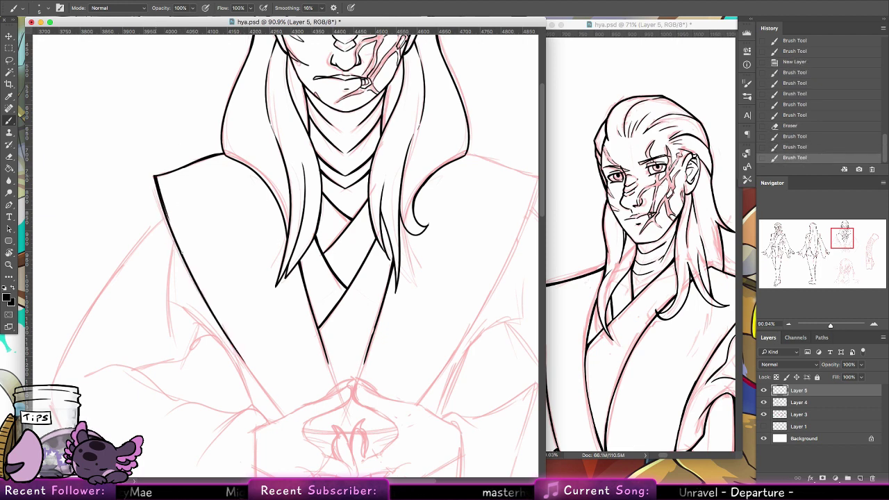
pyautogui.hotkey('ctrl', 'z')
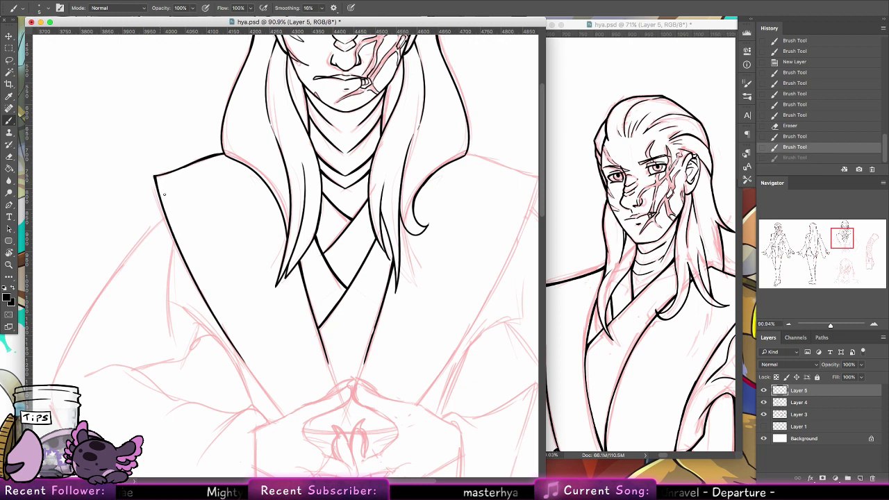
pyautogui.moveTo(155, 176); pyautogui.dragTo(171, 222)
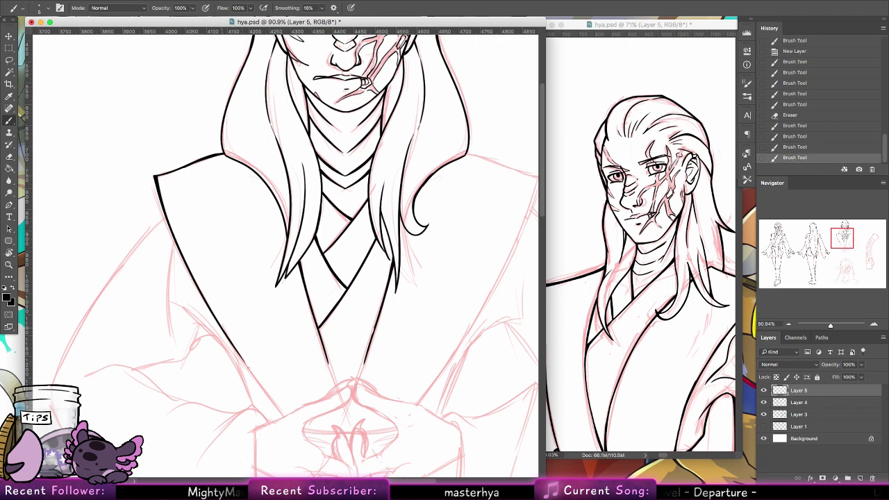
# Step: Ink the robe's left edge down toward the clasped hands, redrawing until it sits right
pyautogui.moveTo(232, 346); pyautogui.dragTo(267, 390)
pyautogui.hotkey('ctrl', 'z')
pyautogui.moveTo(220, 330); pyautogui.dragTo(272, 407)
pyautogui.hotkey('ctrl', 'z')
pyautogui.moveTo(227, 340); pyautogui.dragTo(274, 409)
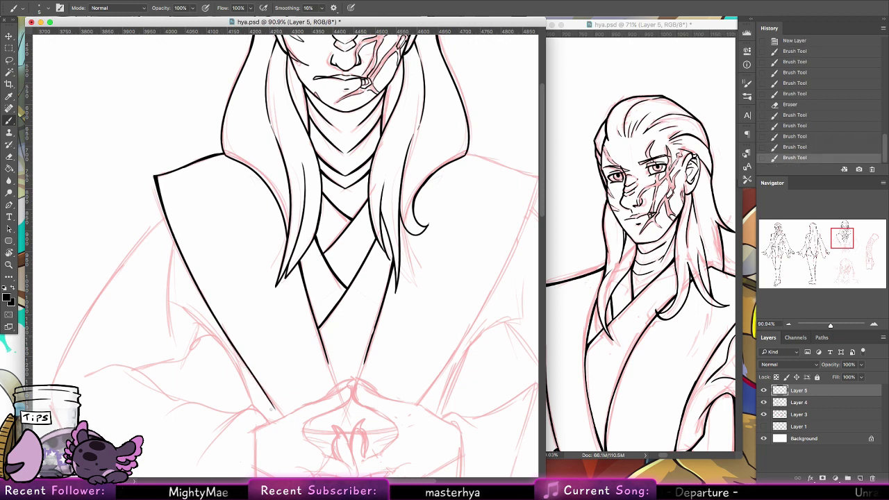
pyautogui.moveTo(247, 368); pyautogui.dragTo(279, 421)
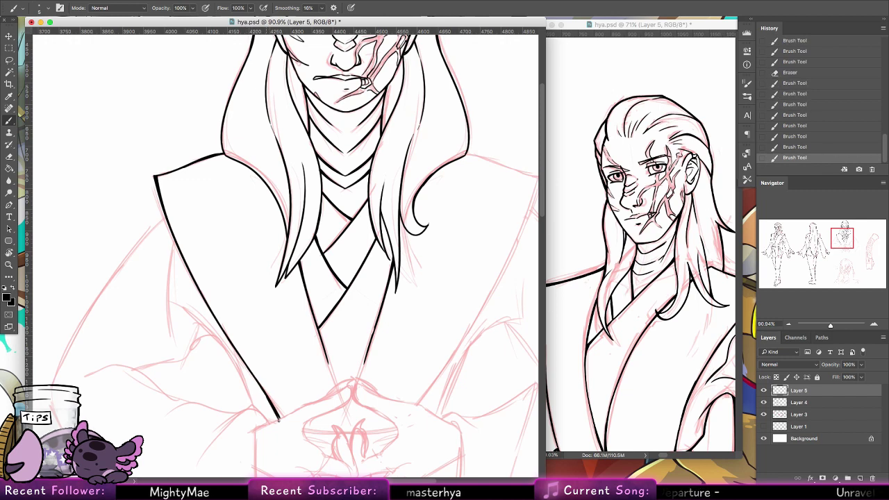
pyautogui.hotkey('ctrl', 'z')
pyautogui.hotkey('ctrl', 'z')
pyautogui.hotkey('ctrl', 'shift', 'z')
pyautogui.hotkey('ctrl', 'shift', 'z')
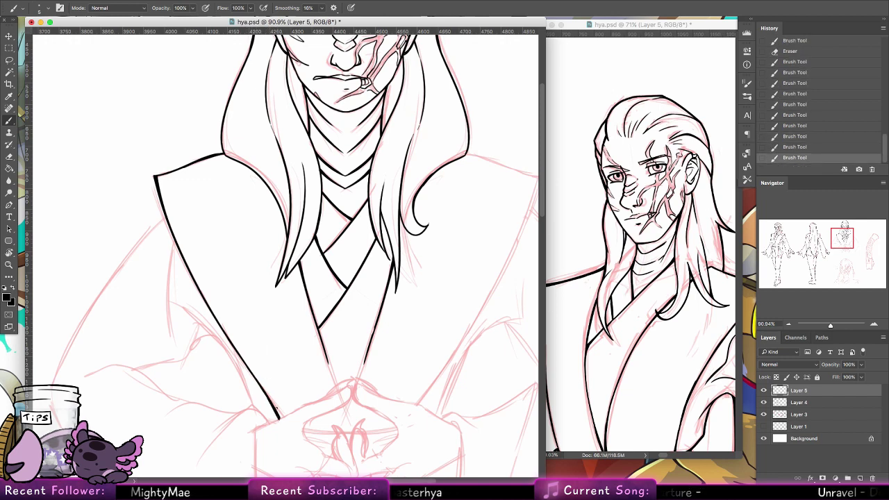
pyautogui.hotkey('ctrl', 'z')
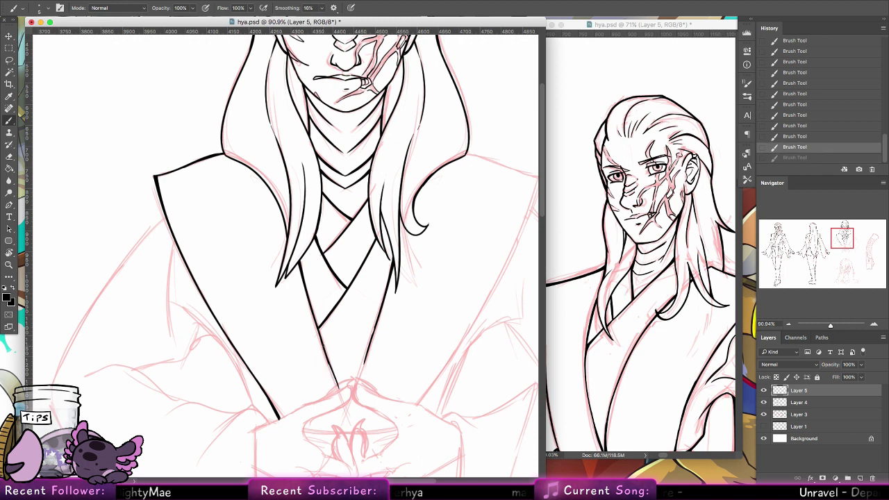
pyautogui.hotkey('ctrl', 'shift', 'z')
pyautogui.moveTo(357, 373)
pyautogui.mouseDown()
pyautogui.moveTo(334, 292)
pyautogui.moveTo(310, 315)
pyautogui.mouseUp()
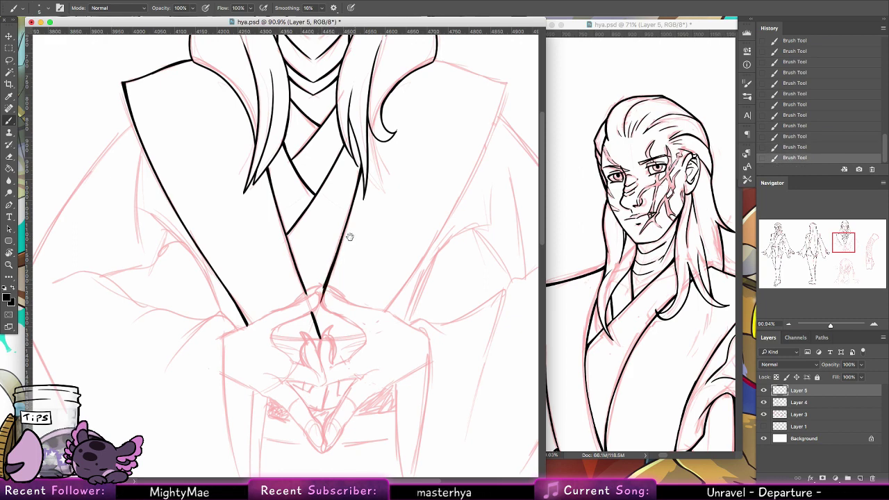
# Step: Ink the coat's long left outer edge with small touch-up strokes
pyautogui.moveTo(349, 237); pyautogui.dragTo(450, 279)
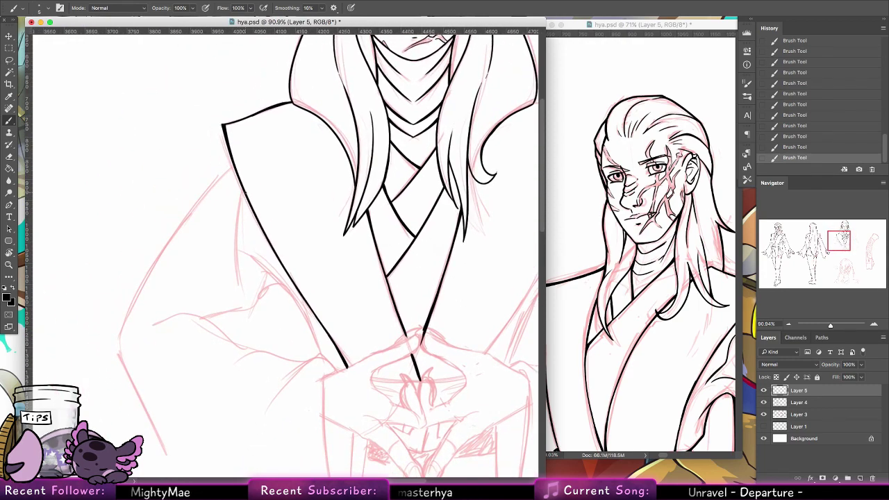
pyautogui.moveTo(245, 196); pyautogui.dragTo(236, 267)
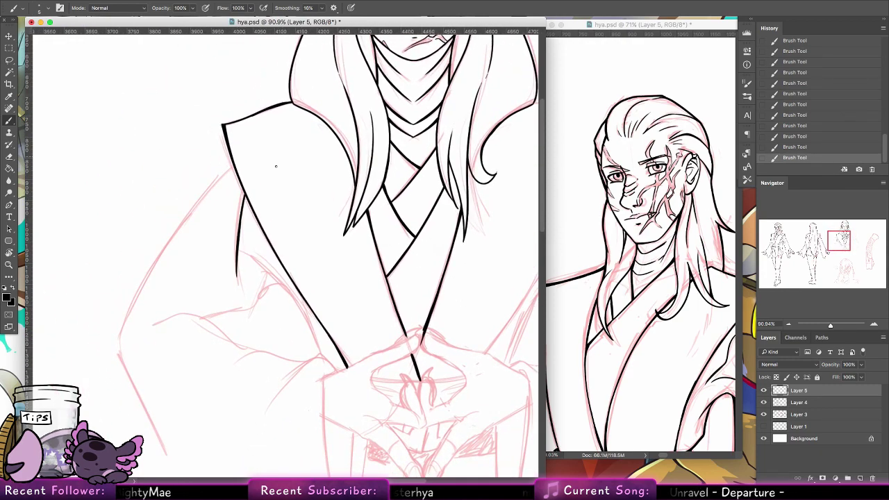
pyautogui.scroll(2, 276, 166)
pyautogui.hscroll(-3, 275, 166)
pyautogui.moveTo(289, 197); pyautogui.dragTo(173, 361)
pyautogui.press('super+z')
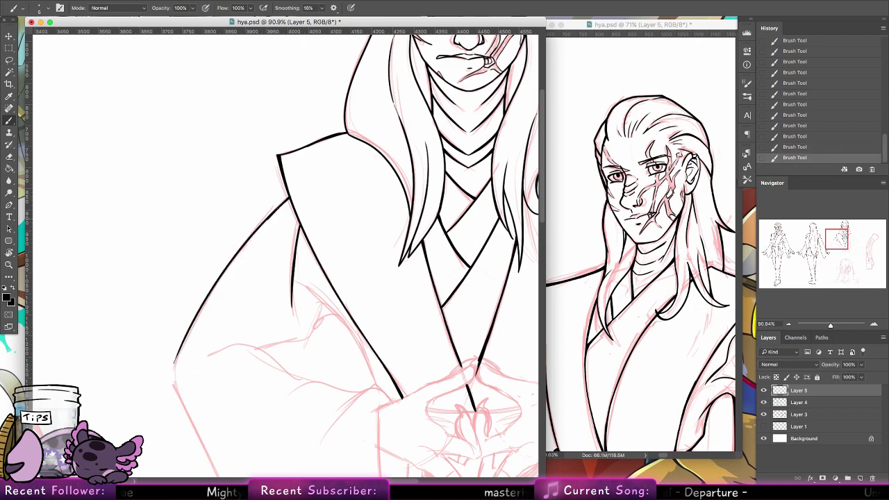
pyautogui.press('super+z')
pyautogui.keyDown('alt'); pyautogui.keyDown('super'); pyautogui.moveTo(287, 199); pyautogui.dragTo(252, 239); pyautogui.keyUp('super'); pyautogui.keyUp('alt')
pyautogui.press('super+z')
pyautogui.moveTo(288, 199); pyautogui.dragTo(270, 216)
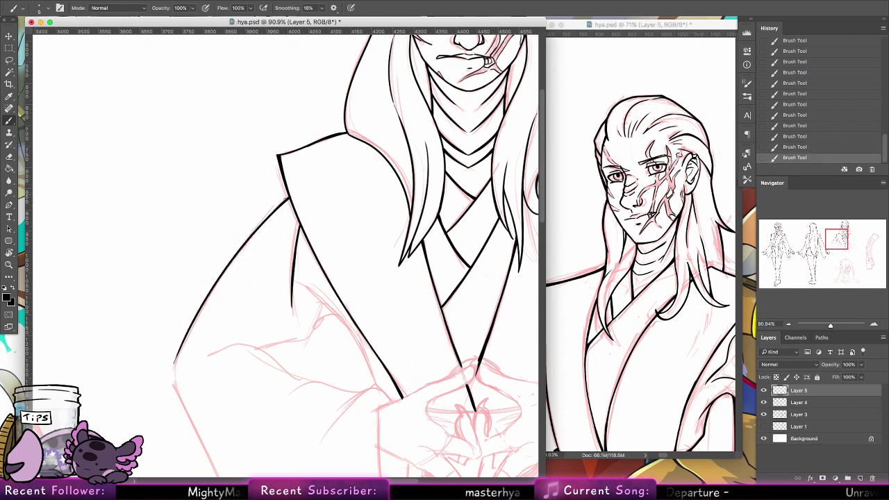
# Step: Extend the coat's left edge downward and add a sleeve line across the arm
pyautogui.moveTo(220, 389); pyautogui.dragTo(212, 279)
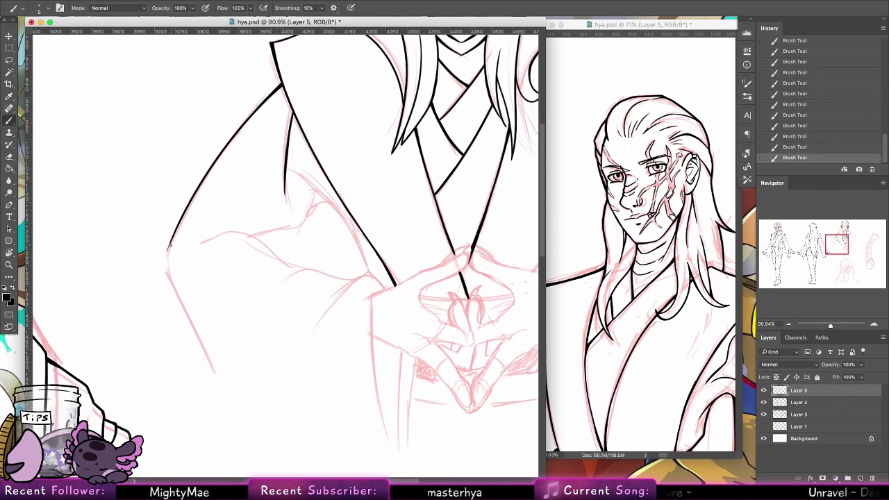
pyautogui.moveTo(174, 241)
pyautogui.mouseDown()
pyautogui.moveTo(167, 274)
pyautogui.moveTo(212, 371)
pyautogui.mouseUp()
pyautogui.press('super+z')
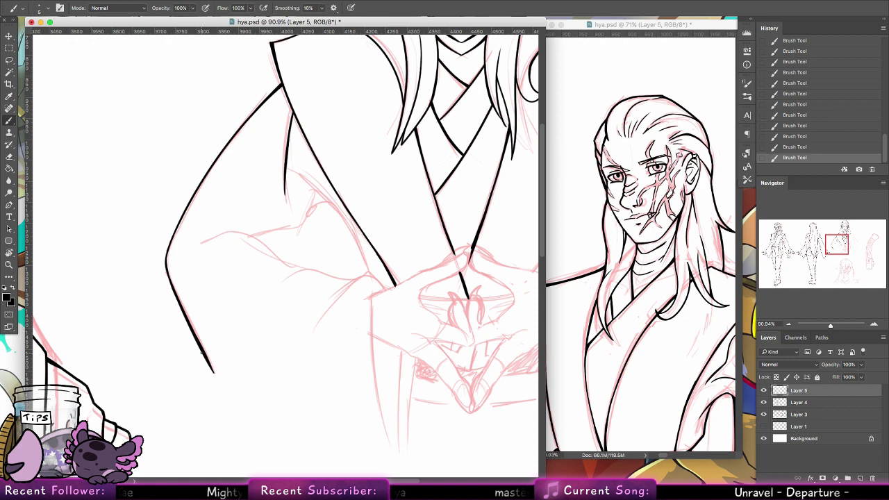
pyautogui.press('super+z')
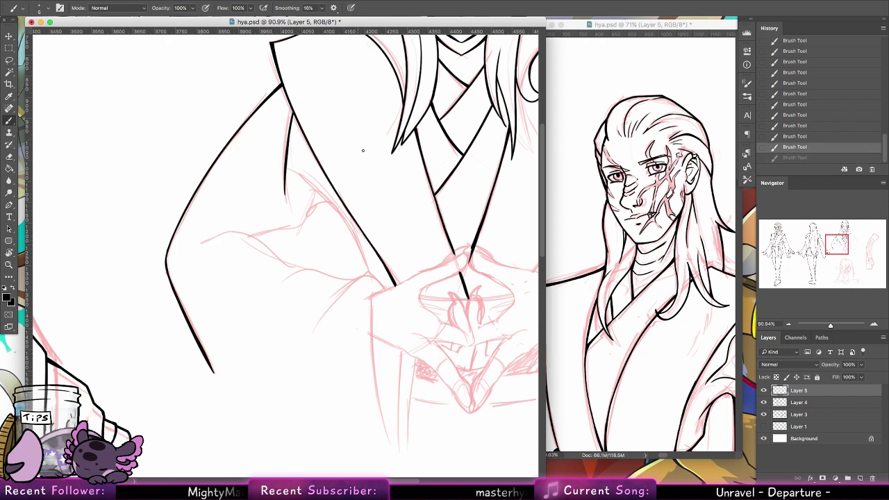
pyautogui.moveTo(254, 236); pyautogui.dragTo(302, 225)
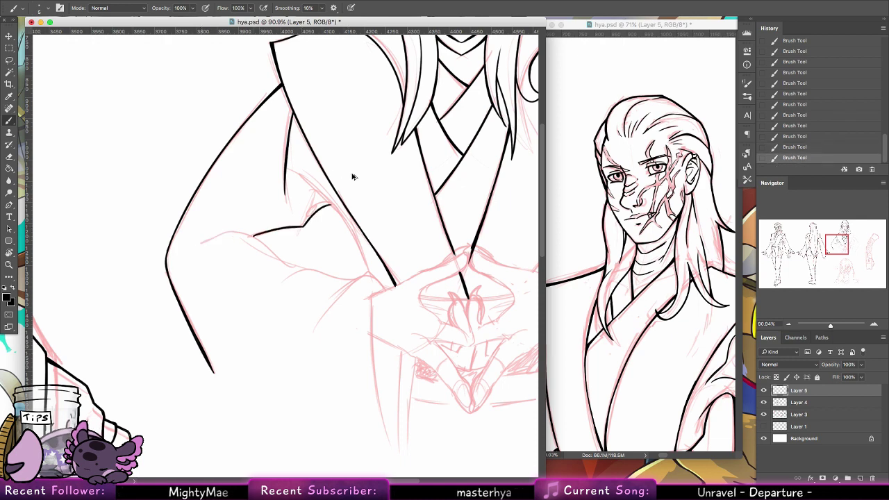
pyautogui.press('super+z')
pyautogui.press('super+z')
pyautogui.press('super+shift+z')
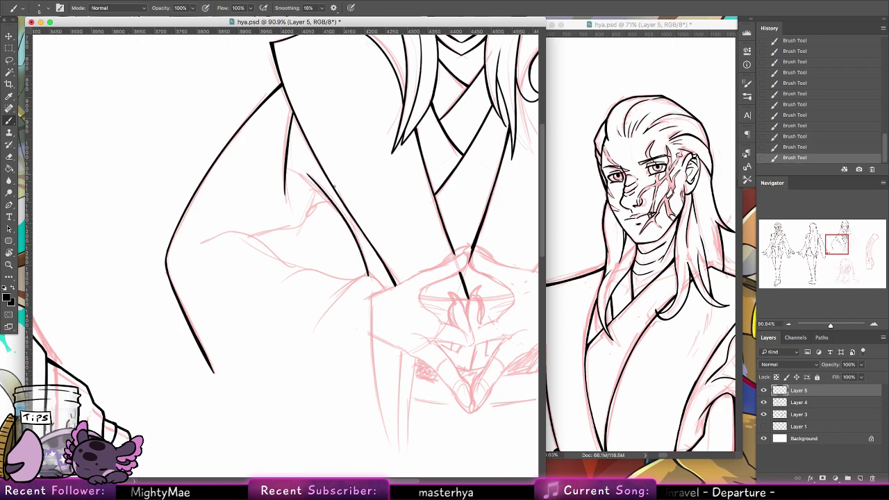
# Step: Ink the curved arm line toward the hands, retrying strokes, and rotate the canvas
pyautogui.moveTo(336, 206); pyautogui.dragTo(305, 222)
pyautogui.moveTo(249, 236)
pyautogui.mouseDown()
pyautogui.moveTo(300, 226)
pyautogui.moveTo(273, 232)
pyautogui.moveTo(306, 223)
pyautogui.moveTo(327, 203)
pyautogui.mouseUp()
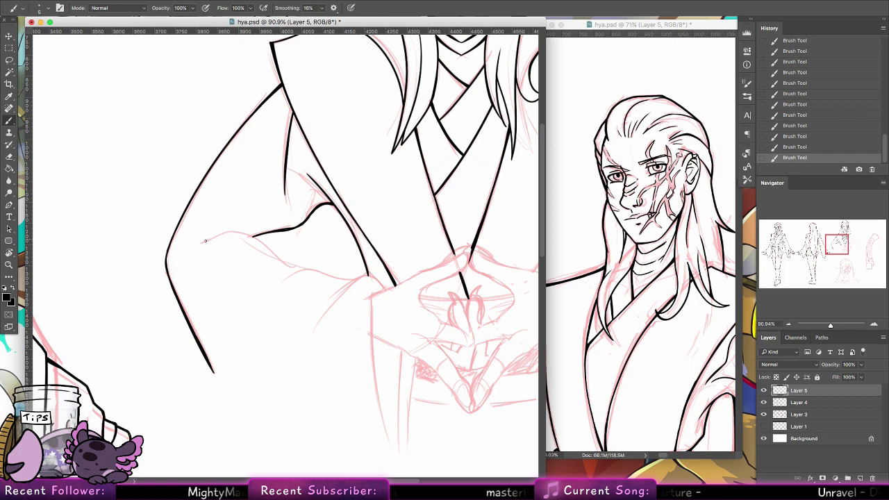
pyautogui.moveTo(198, 241); pyautogui.dragTo(243, 233)
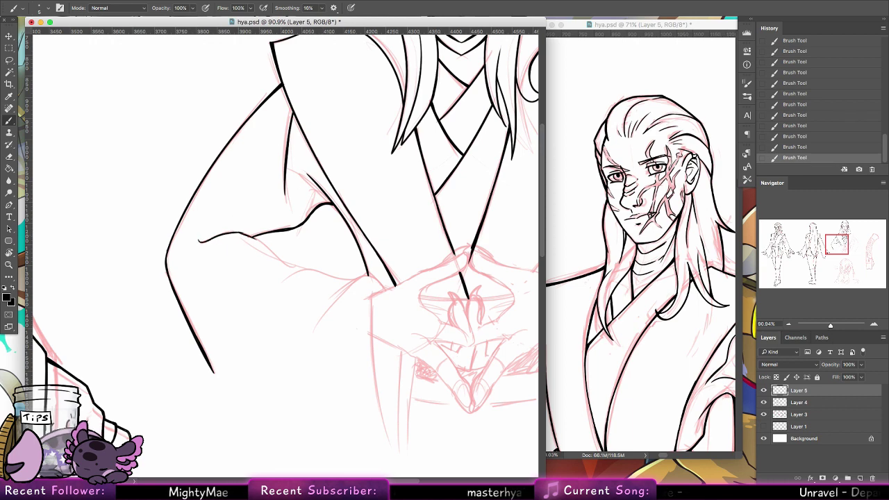
pyautogui.press('super+alt+z')
pyautogui.press('super+alt+z')
pyautogui.press('super+shift+z')
pyautogui.press('super+shift+z')
pyautogui.moveTo(251, 236); pyautogui.dragTo(304, 269)
pyautogui.press('super+alt+z')
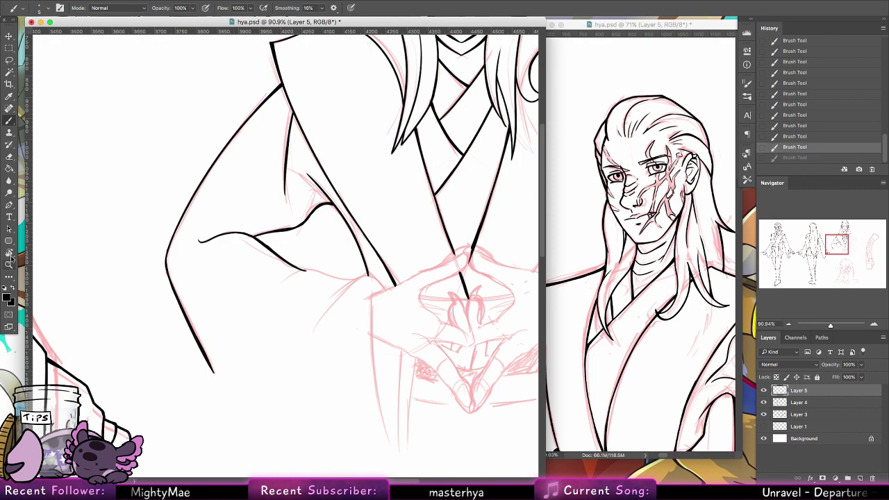
pyautogui.press('r')
pyautogui.moveTo(180, 200)
pyautogui.mouseDown()
pyautogui.moveTo(304, 138)
pyautogui.moveTo(384, 189)
pyautogui.moveTo(311, 165)
pyautogui.mouseUp()
# Step: Ink the curved crease inside the left sleeve near the elbow, then reset the canvas rotation
pyautogui.press('b')
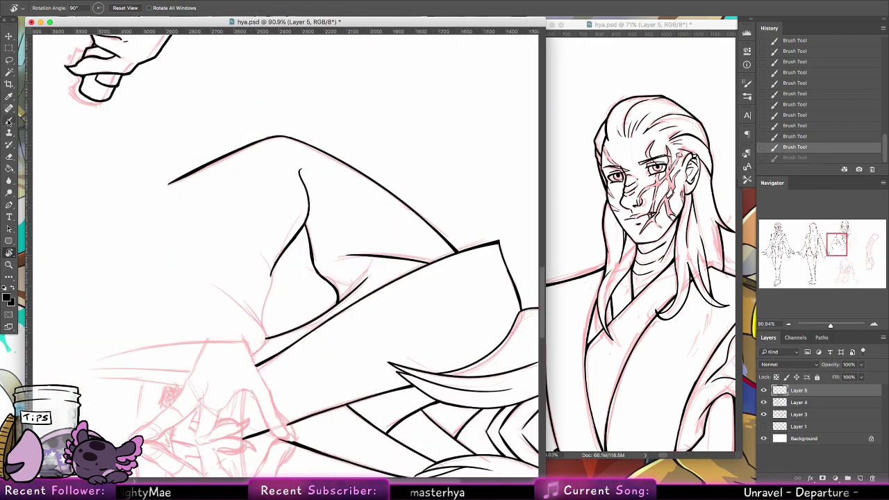
pyautogui.press('super+shift+z')
pyautogui.press('super+alt+z')
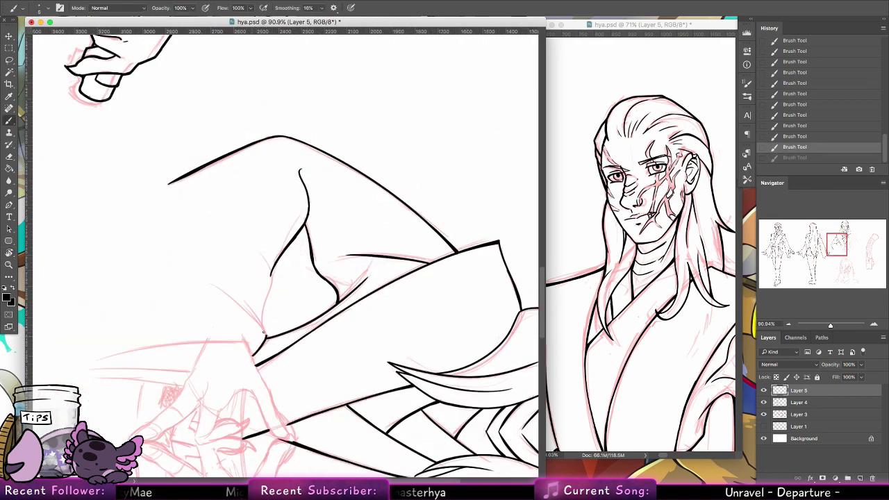
pyautogui.press('super+shift+z')
pyautogui.press('super+alt+z')
pyautogui.moveTo(234, 289); pyautogui.dragTo(265, 339)
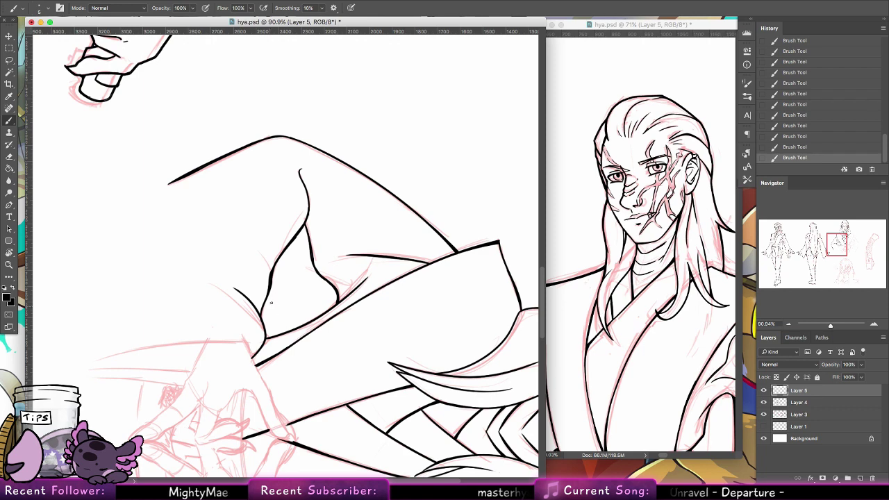
pyautogui.moveTo(265, 339); pyautogui.dragTo(307, 322)
pyautogui.press('super+z')
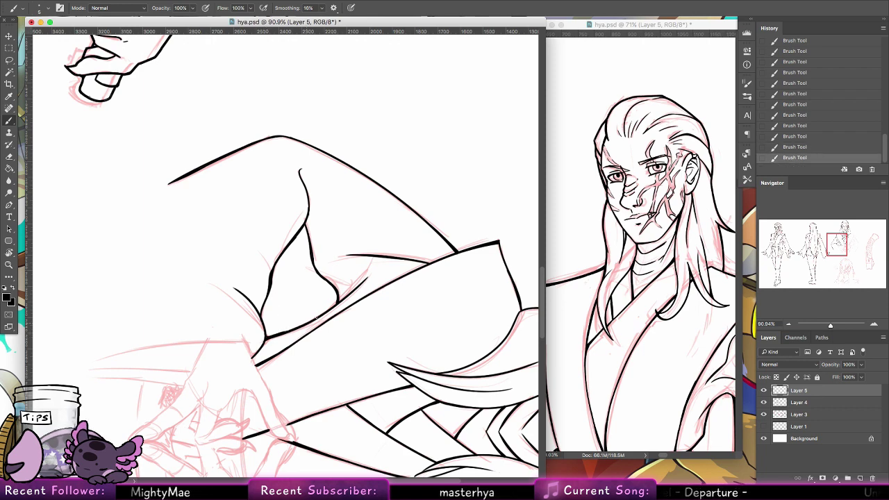
pyautogui.moveTo(307, 365); pyautogui.dragTo(351, 309)
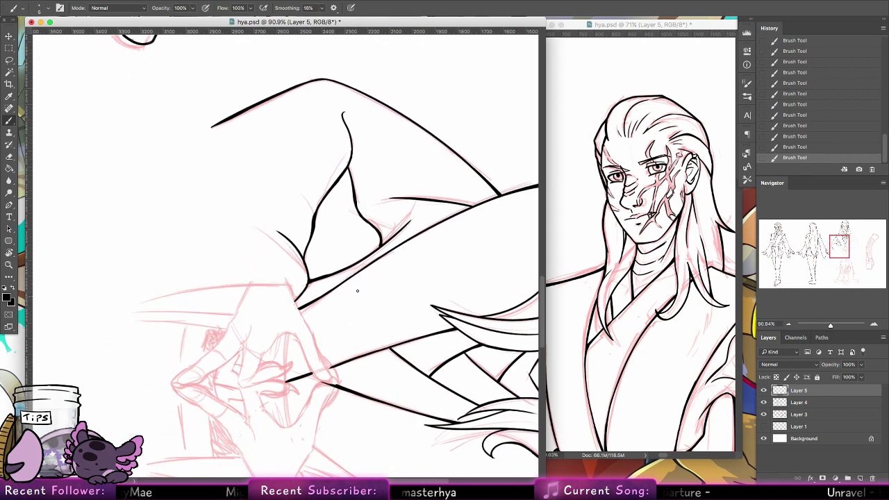
pyautogui.press('r')
pyautogui.press('Escape')
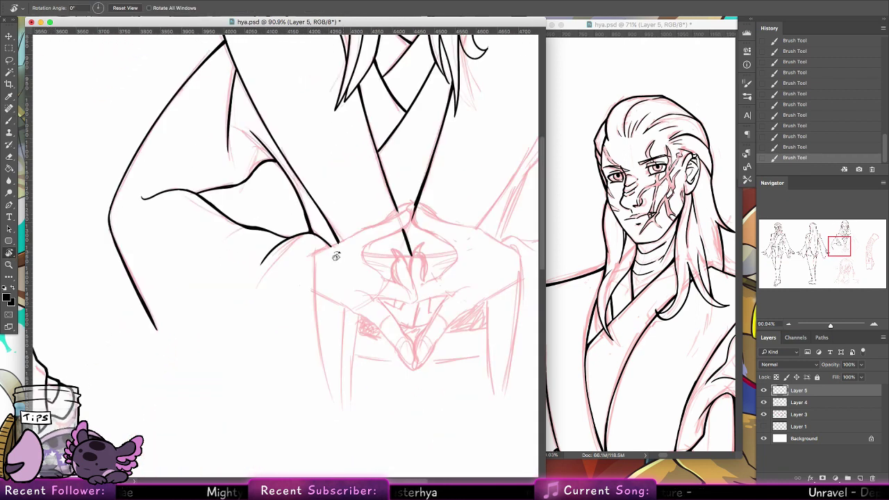
# Step: Ink the robe's long left front edge down beside the clasped hands, redrawing it once
pyautogui.press('b')
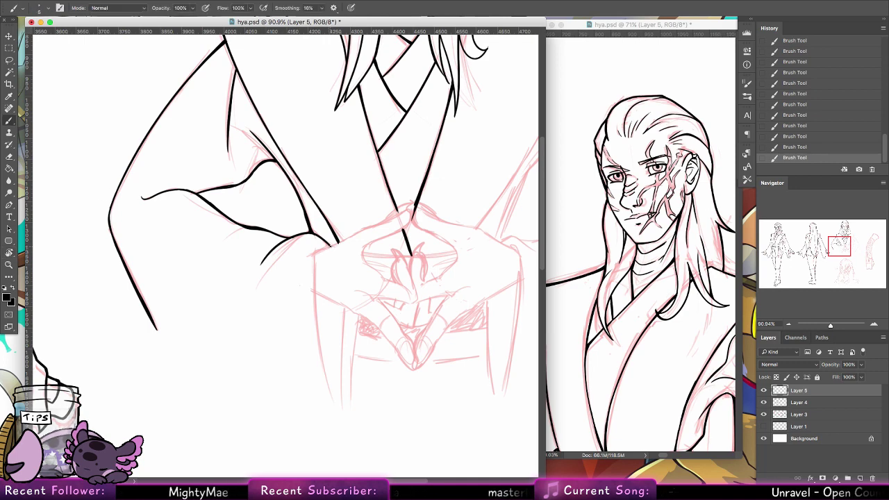
pyautogui.moveTo(332, 246); pyautogui.dragTo(315, 316)
pyautogui.moveTo(313, 279); pyautogui.dragTo(327, 379)
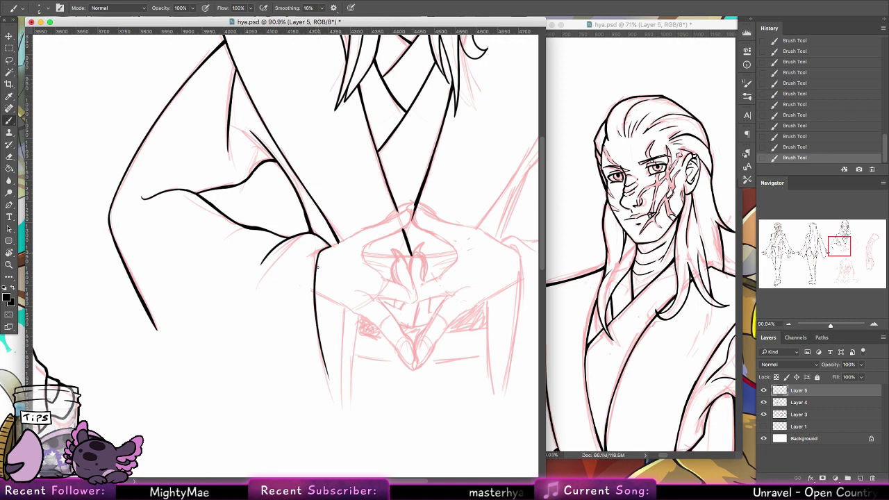
pyautogui.hotkey('ctrl', 'z')
pyautogui.moveTo(317, 254); pyautogui.dragTo(325, 361)
pyautogui.moveTo(315, 284); pyautogui.dragTo(337, 402)
pyautogui.moveTo(324, 356); pyautogui.dragTo(338, 404)
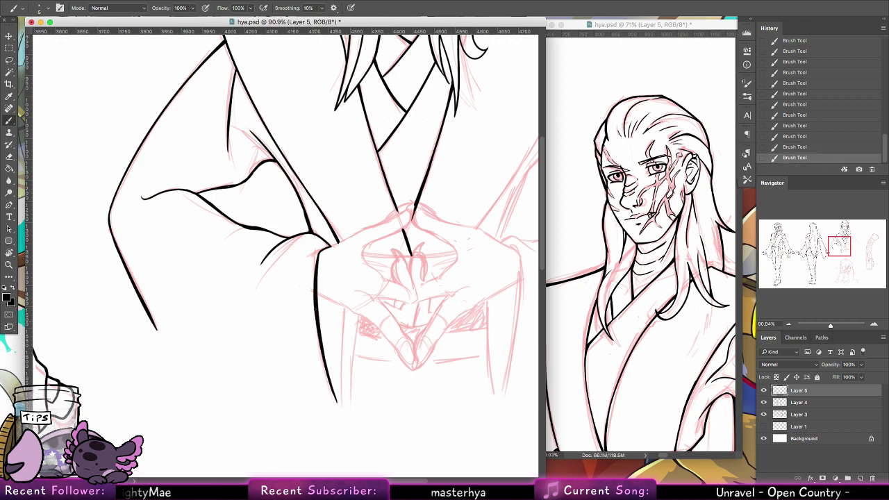
pyautogui.moveTo(416, 325)
pyautogui.mouseDown()
pyautogui.moveTo(330, 295)
pyautogui.moveTo(357, 291)
pyautogui.moveTo(355, 300)
pyautogui.mouseUp()
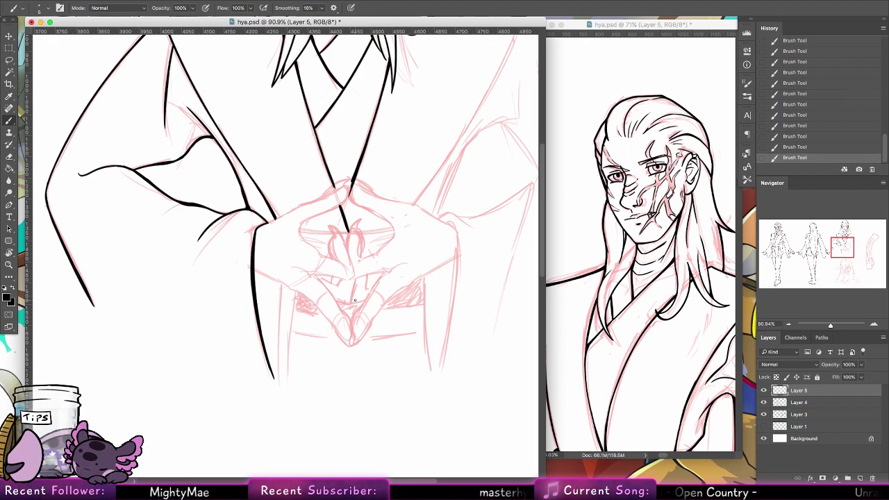
pyautogui.click(9, 264)
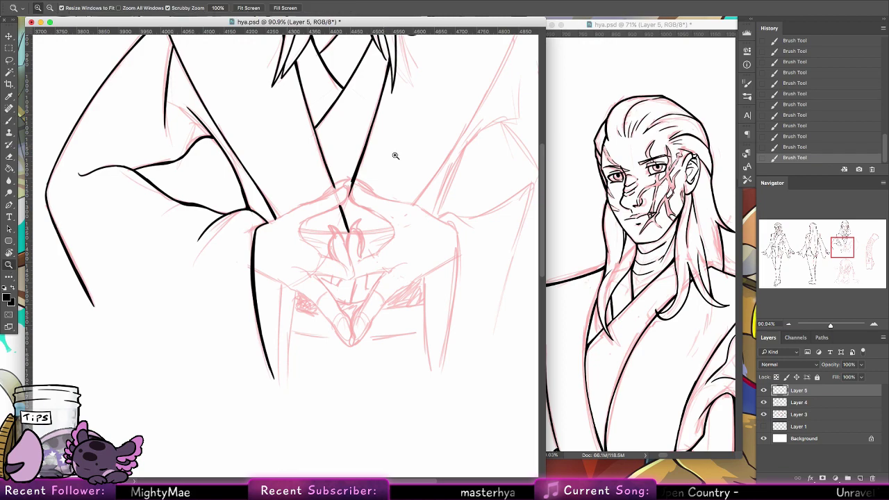
pyautogui.moveTo(410, 201); pyautogui.dragTo(368, 221)
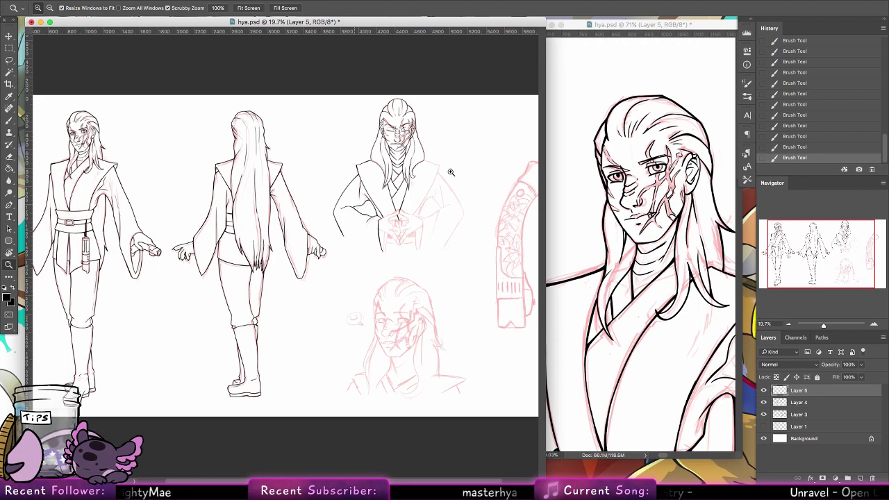
pyautogui.moveTo(429, 204); pyautogui.dragTo(472, 206)
# Step: Double the left sleeve edge with parallel ink strokes, undoing the extra third line
pyautogui.moveTo(327, 290); pyautogui.dragTo(341, 296)
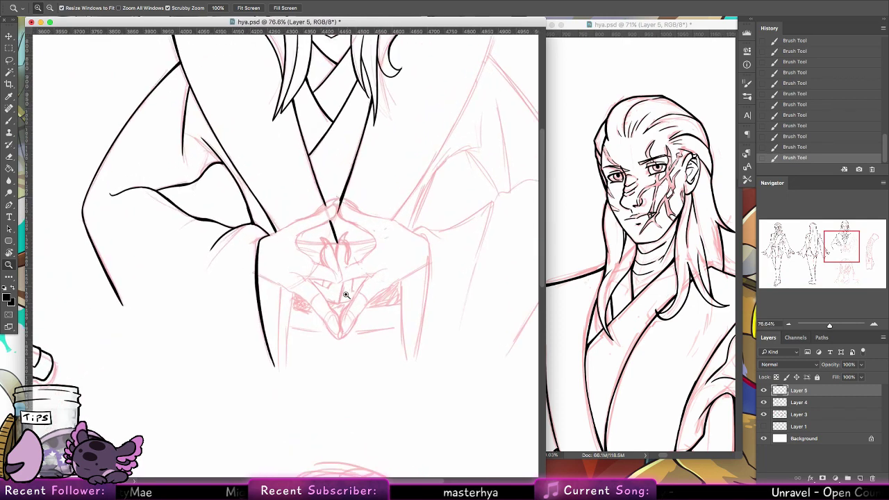
pyautogui.press('b')
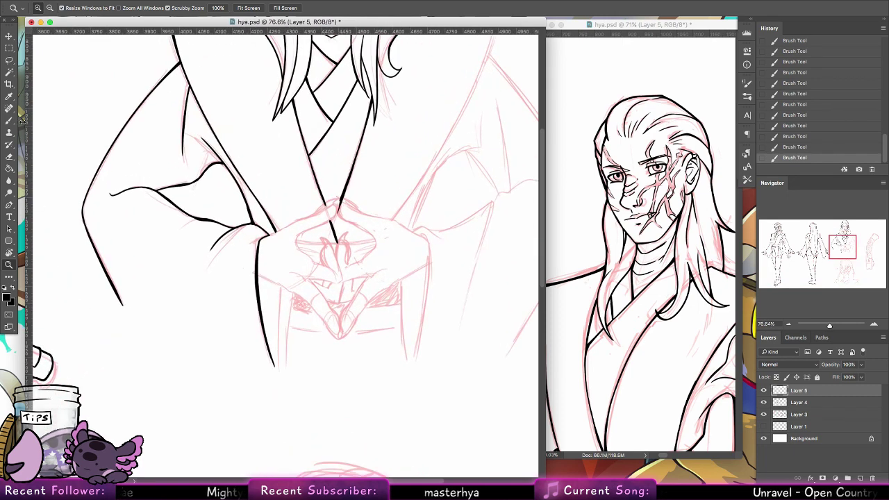
pyautogui.moveTo(279, 287); pyautogui.dragTo(274, 365)
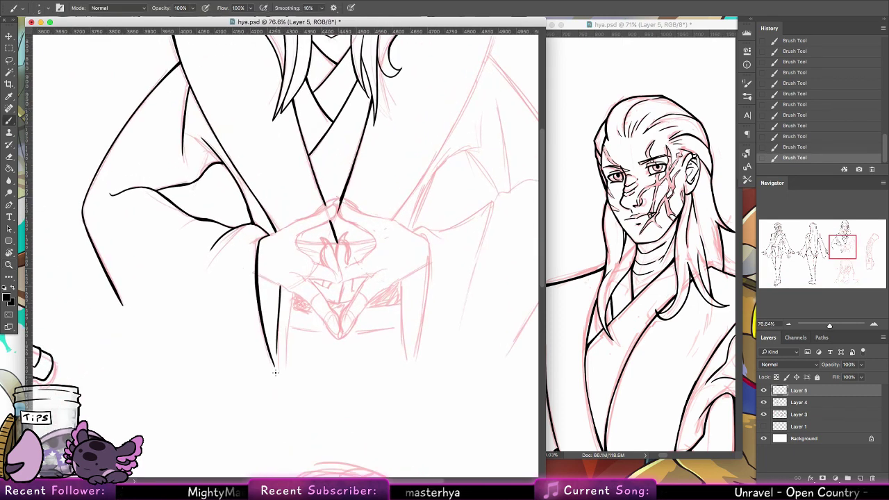
pyautogui.moveTo(287, 289); pyautogui.dragTo(279, 367)
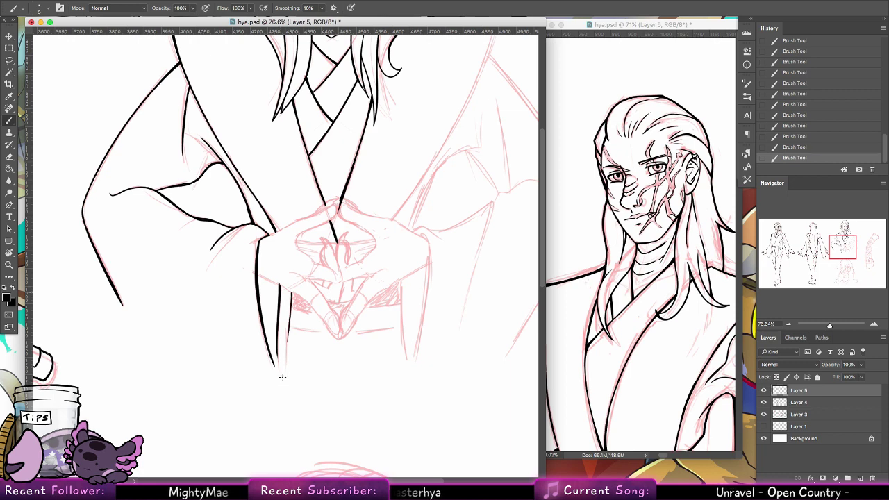
pyautogui.moveTo(291, 294); pyautogui.dragTo(284, 371)
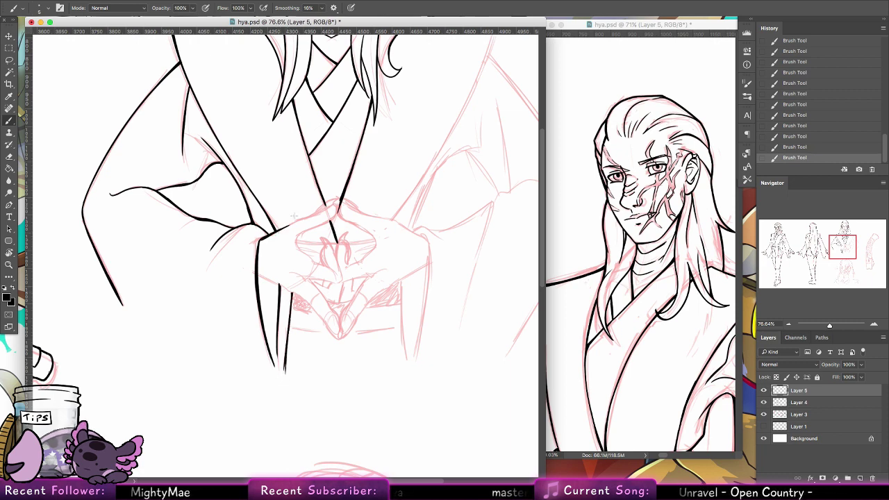
pyautogui.hotkey('ctrl', 'z')
# Step: Ink the cuff edge and the left hand's contour, erasing a stray mark near the hand
pyautogui.moveTo(259, 242); pyautogui.dragTo(296, 220)
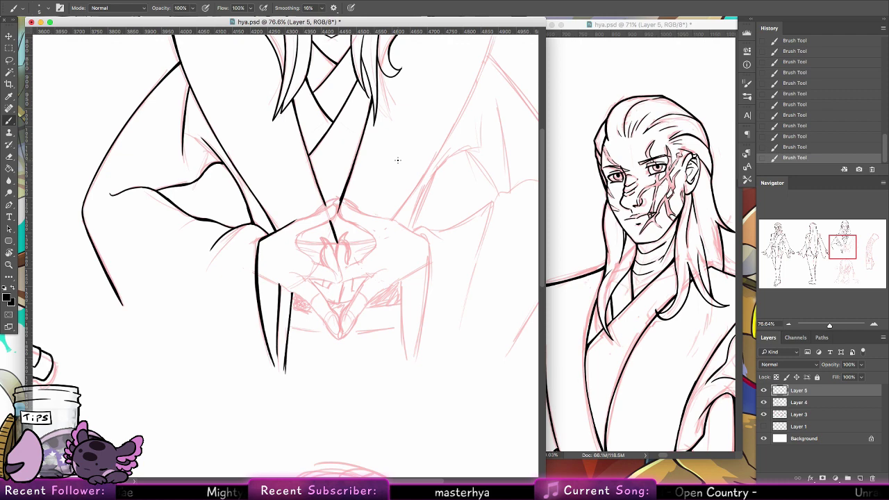
pyautogui.moveTo(286, 224)
pyautogui.mouseDown()
pyautogui.moveTo(339, 198)
pyautogui.moveTo(335, 223)
pyautogui.mouseUp()
pyautogui.hotkey('ctrl', 'z')
pyautogui.moveTo(297, 245)
pyautogui.mouseDown()
pyautogui.moveTo(334, 215)
pyautogui.moveTo(318, 230)
pyautogui.mouseUp()
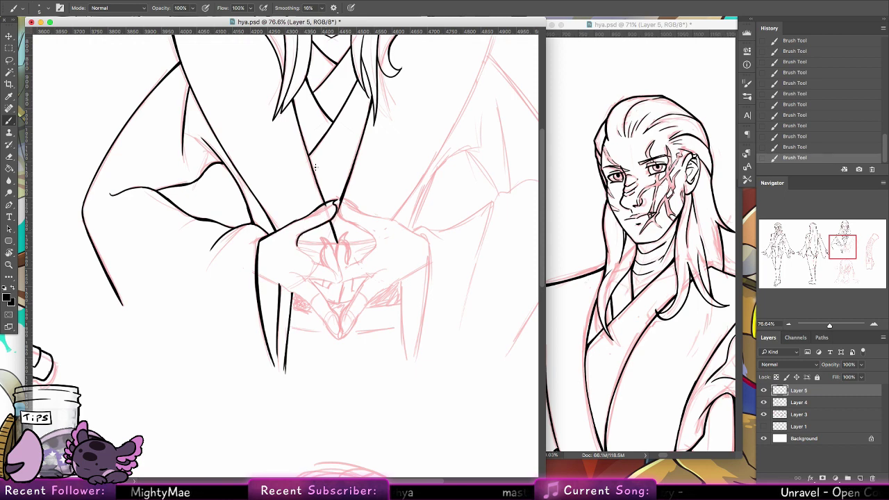
pyautogui.press('e')
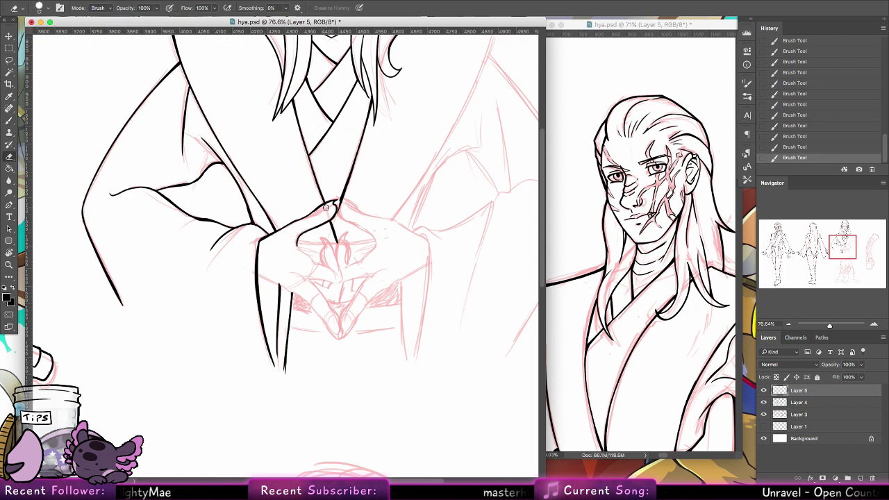
pyautogui.click(325, 206)
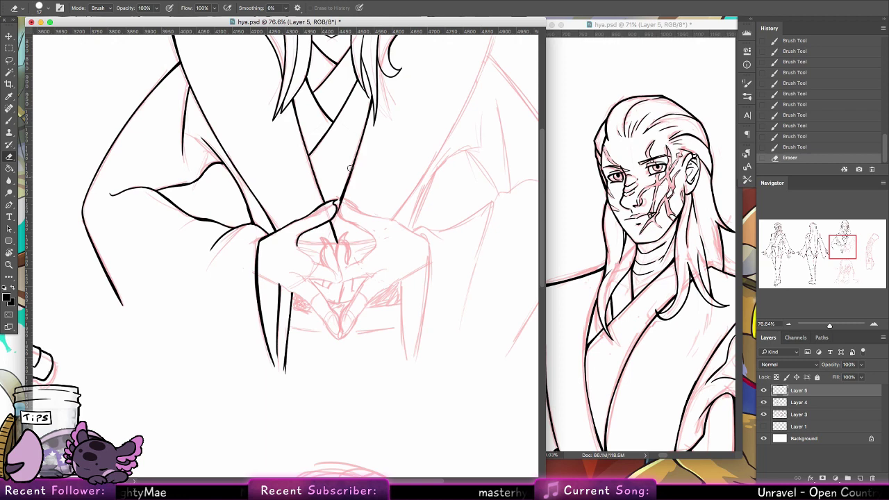
pyautogui.click(9, 119)
pyautogui.moveTo(296, 240)
pyautogui.mouseDown()
pyautogui.moveTo(324, 253)
pyautogui.moveTo(329, 269)
pyautogui.moveTo(326, 239)
pyautogui.moveTo(343, 281)
pyautogui.moveTo(303, 278)
pyautogui.moveTo(309, 281)
pyautogui.mouseUp()
pyautogui.hotkey('ctrl', 'z')
pyautogui.hotkey('ctrl', 'z')
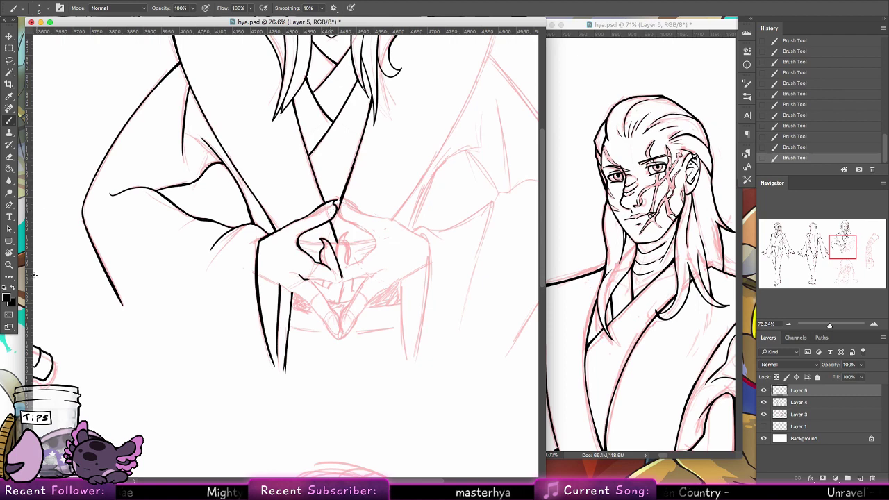
# Step: On a rotated canvas, ink the left hand's knuckle, curled finger and redrawn fingertip
pyautogui.click(9, 253)
pyautogui.moveTo(149, 132); pyautogui.dragTo(370, 109)
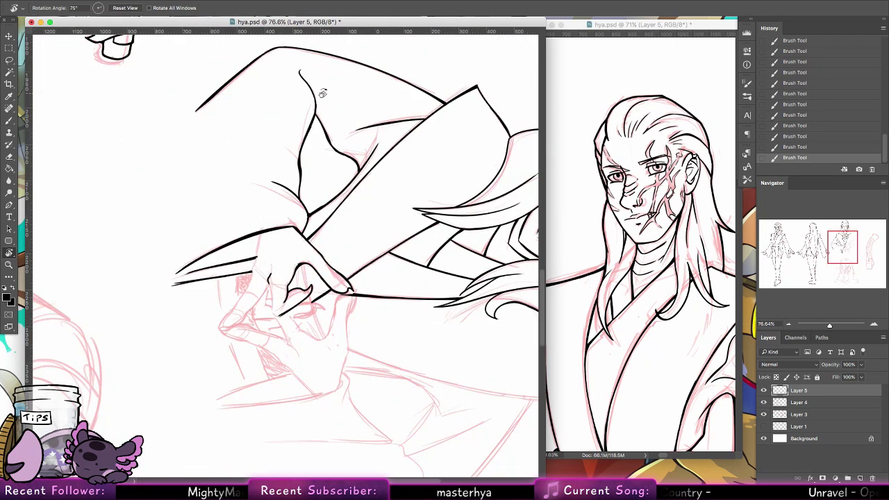
pyautogui.click(9, 121)
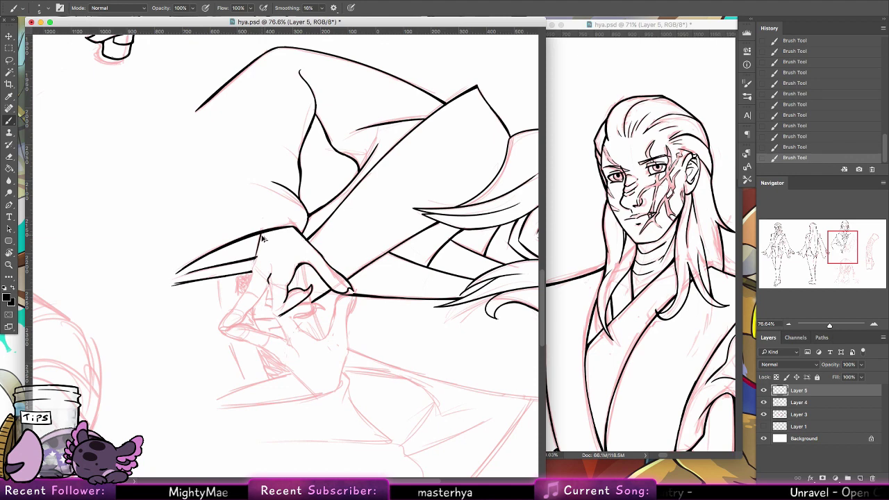
pyautogui.moveTo(260, 236); pyautogui.dragTo(257, 246)
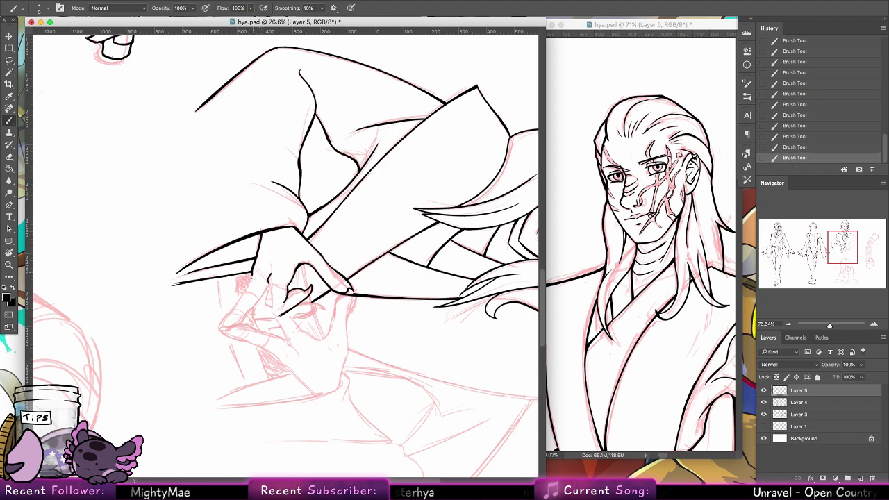
pyautogui.moveTo(252, 273)
pyautogui.mouseDown()
pyautogui.moveTo(221, 330)
pyautogui.moveTo(245, 320)
pyautogui.moveTo(234, 326)
pyautogui.moveTo(268, 289)
pyautogui.moveTo(272, 316)
pyautogui.moveTo(285, 310)
pyautogui.mouseUp()
pyautogui.press('super+z')
pyautogui.press('super+z')
pyautogui.press('super+z')
pyautogui.press('super+z')
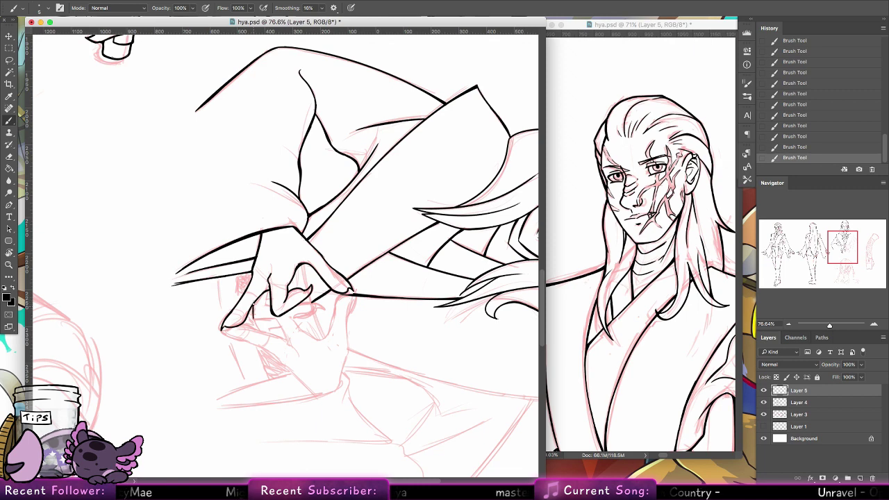
pyautogui.moveTo(252, 300); pyautogui.dragTo(262, 321)
# Step: Reset the canvas rotation and redraw the other hand's finger strokes over several retries
pyautogui.doubleClick(9, 253)
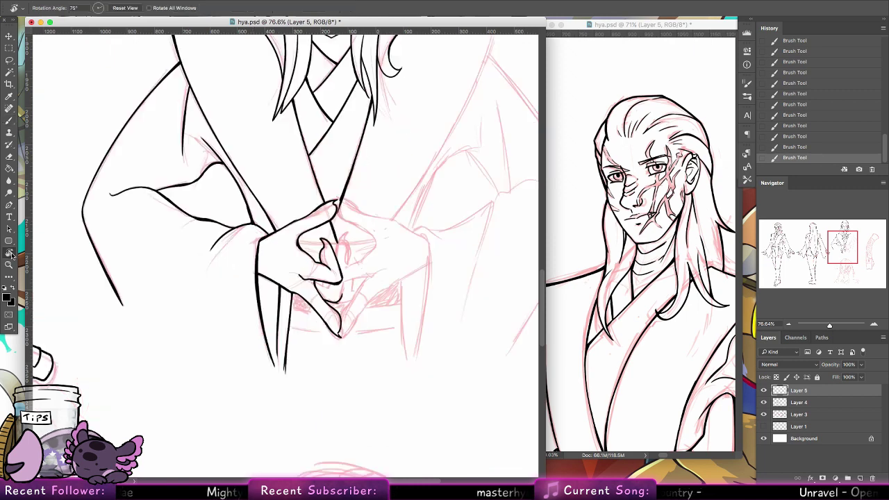
pyautogui.click(9, 120)
pyautogui.moveTo(339, 238)
pyautogui.mouseDown()
pyautogui.moveTo(341, 263)
pyautogui.moveTo(342, 230)
pyautogui.moveTo(351, 240)
pyautogui.mouseUp()
pyautogui.hotkey('ctrl', 'z')
pyautogui.hotkey('ctrl', 'z')
pyautogui.moveTo(351, 241); pyautogui.dragTo(354, 254)
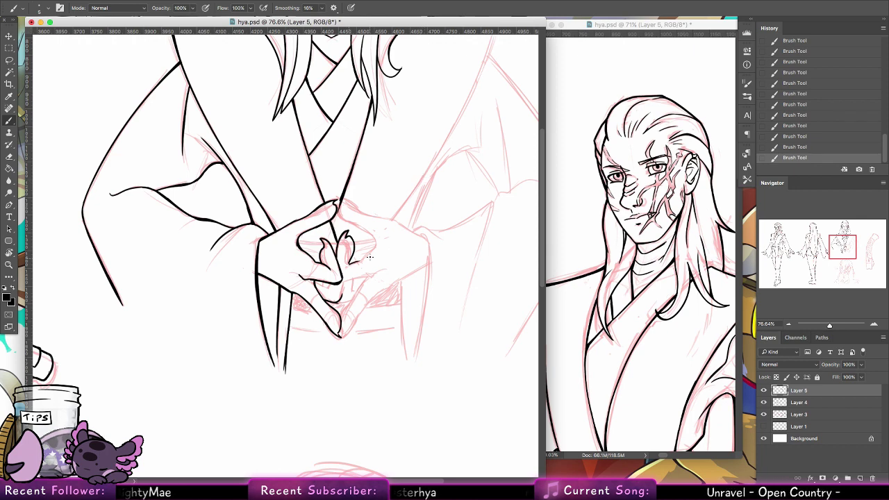
pyautogui.hotkey('ctrl', 'z')
pyautogui.moveTo(346, 262); pyautogui.dragTo(370, 250)
pyautogui.hotkey('ctrl', 'z')
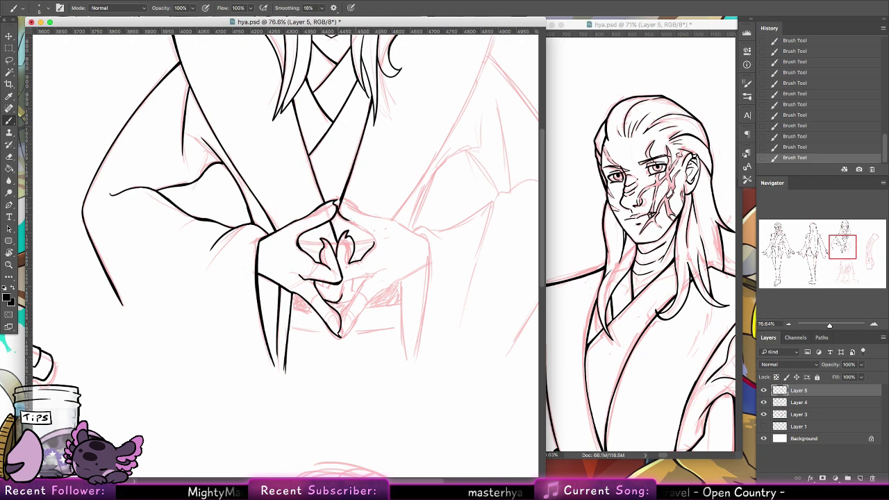
pyautogui.hotkey('ctrl', 'z')
pyautogui.moveTo(345, 218)
pyautogui.mouseDown()
pyautogui.moveTo(368, 229)
pyautogui.moveTo(372, 244)
pyautogui.mouseUp()
pyautogui.hotkey('ctrl', 'z')
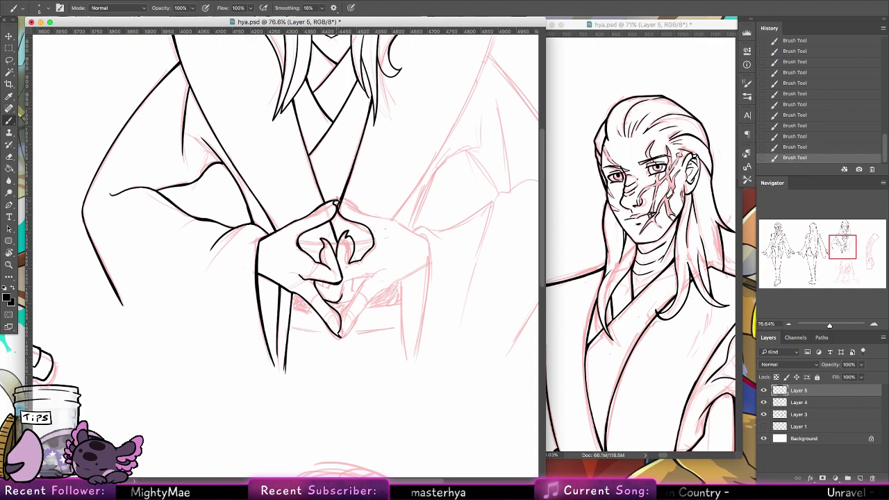
# Step: Erase the excess ink at the peak of the clasped hands
pyautogui.moveTo(335, 200); pyautogui.dragTo(357, 206)
pyautogui.hotkey('ctrl', 'z')
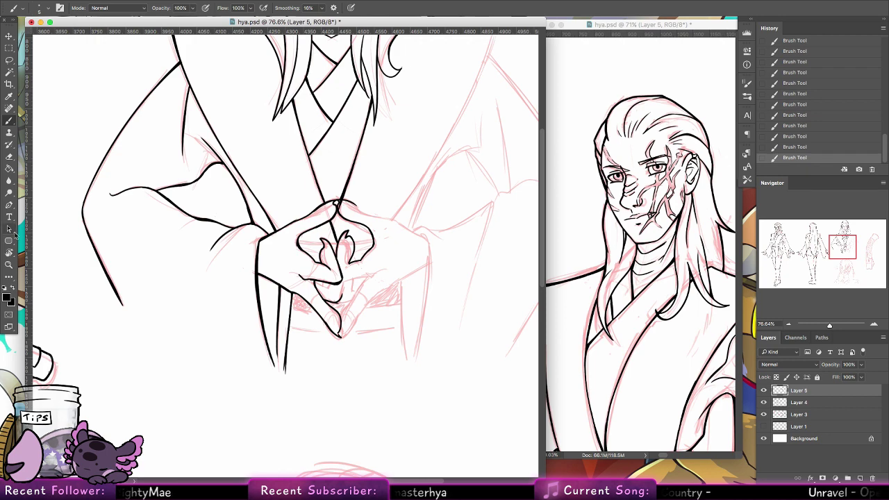
pyautogui.click(9, 155)
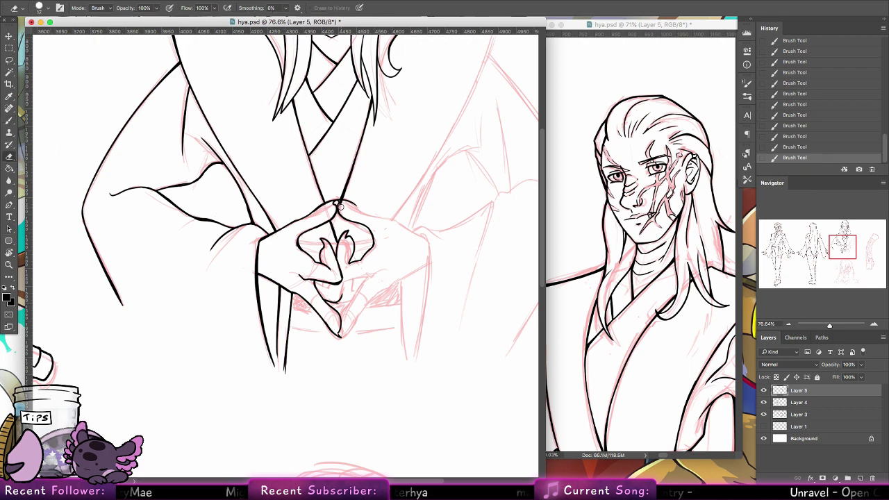
pyautogui.moveTo(341, 205); pyautogui.dragTo(343, 204)
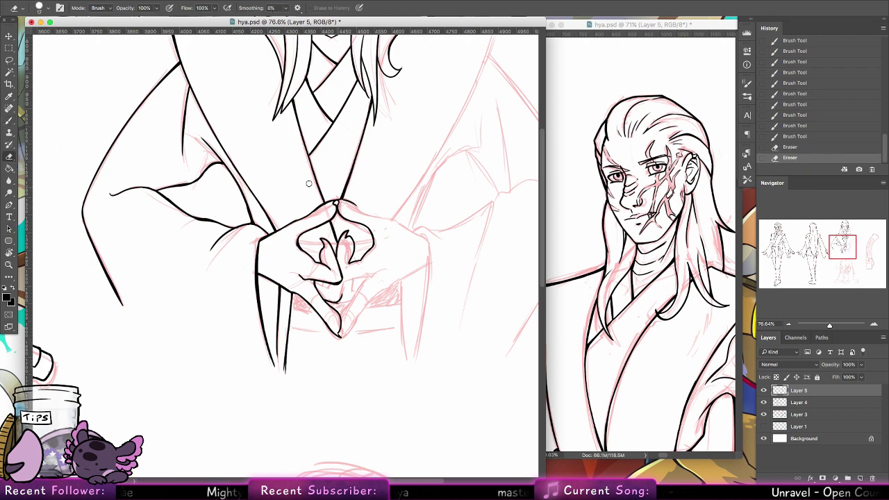
pyautogui.press('r')
pyautogui.moveTo(253, 107)
pyautogui.mouseDown()
pyautogui.moveTo(159, 194)
pyautogui.moveTo(154, 320)
pyautogui.mouseUp()
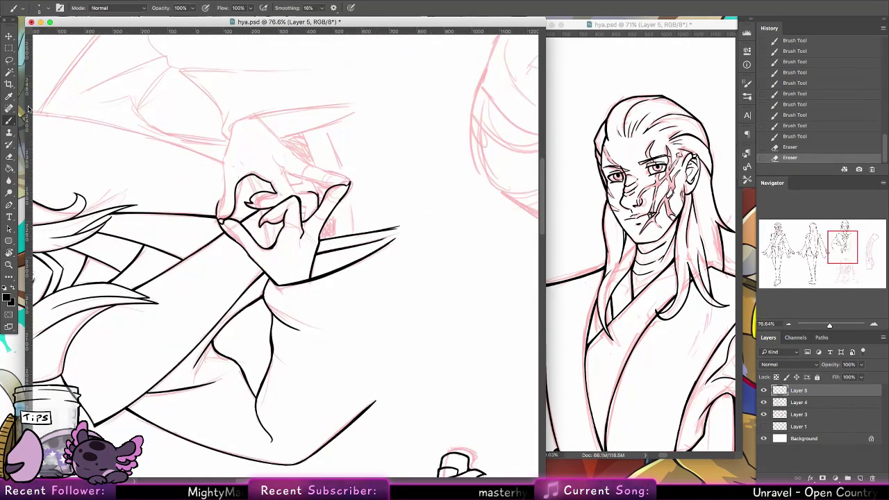
# Step: Darken the clasped hands' upper-left outline and add small finger and knuckle strokes
pyautogui.press('b')
pyautogui.click(217, 205)
pyautogui.moveTo(217, 204); pyautogui.dragTo(218, 218)
pyautogui.moveTo(265, 199)
pyautogui.mouseDown()
pyautogui.moveTo(283, 295)
pyautogui.moveTo(234, 279)
pyautogui.moveTo(252, 229)
pyautogui.mouseUp()
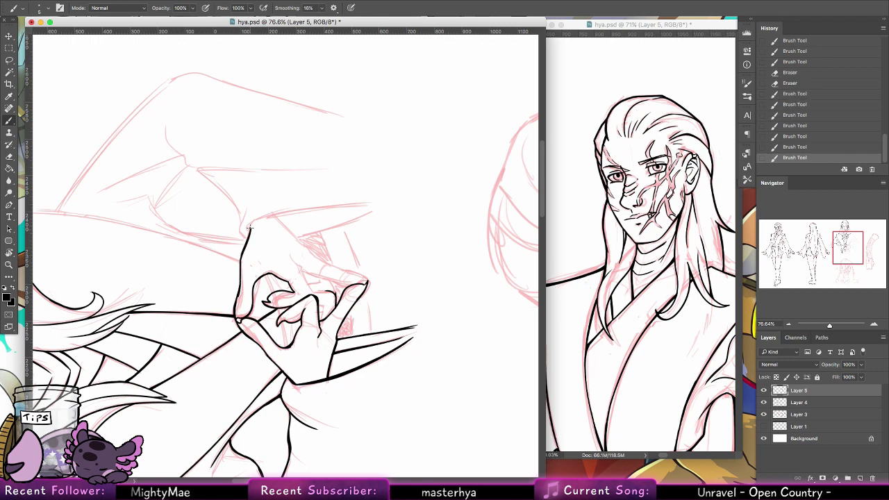
pyautogui.moveTo(239, 264)
pyautogui.mouseDown()
pyautogui.moveTo(253, 224)
pyautogui.moveTo(248, 240)
pyautogui.mouseUp()
pyautogui.moveTo(236, 284)
pyautogui.mouseDown()
pyautogui.moveTo(242, 261)
pyautogui.moveTo(240, 277)
pyautogui.mouseUp()
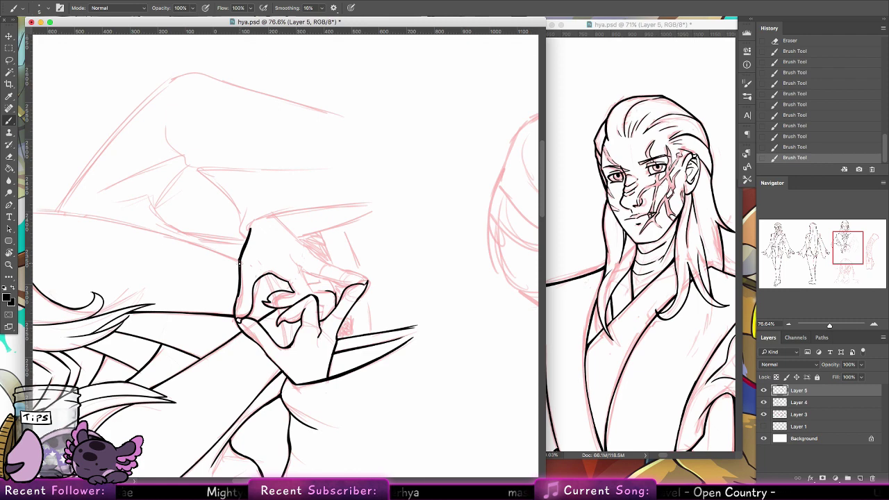
pyautogui.moveTo(242, 314); pyautogui.dragTo(249, 320)
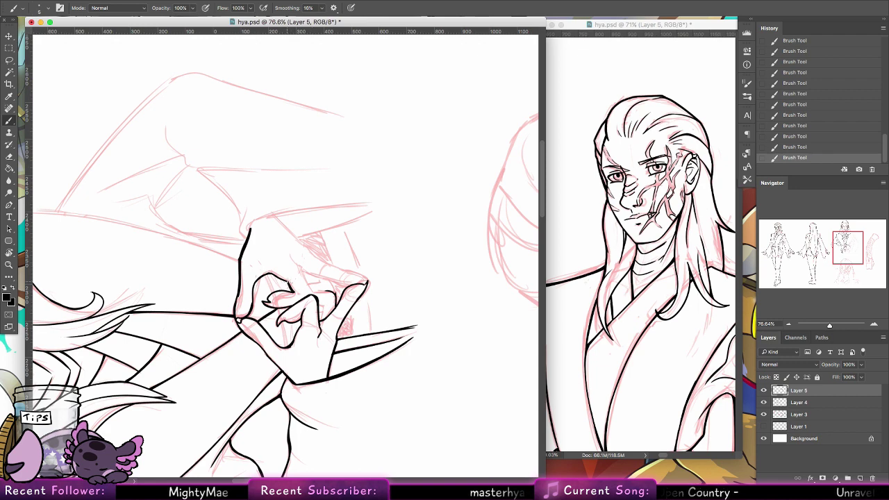
pyautogui.moveTo(300, 266); pyautogui.dragTo(310, 286)
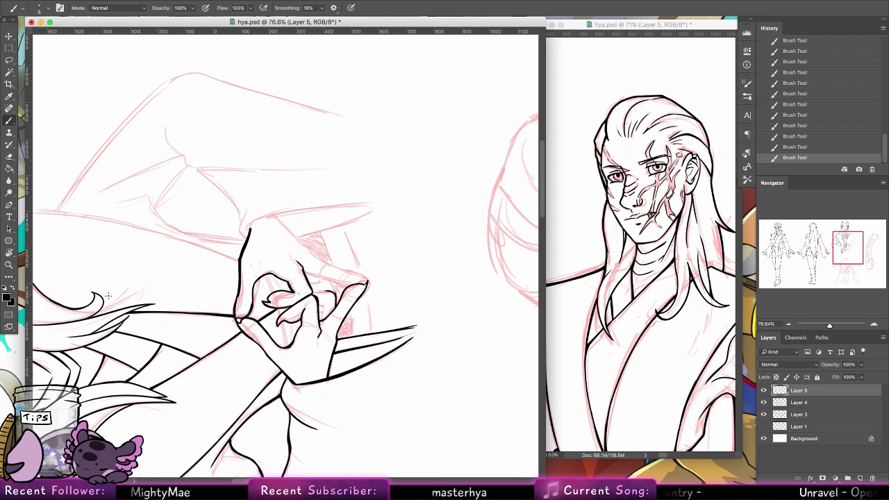
pyautogui.keyDown('alt'); pyautogui.click(9, 252); pyautogui.keyUp('alt')
pyautogui.doubleClick(12, 255)
# Step: Ink the fingertip, lower-finger crease and knuckle curve of the clasped hands
pyautogui.press('b')
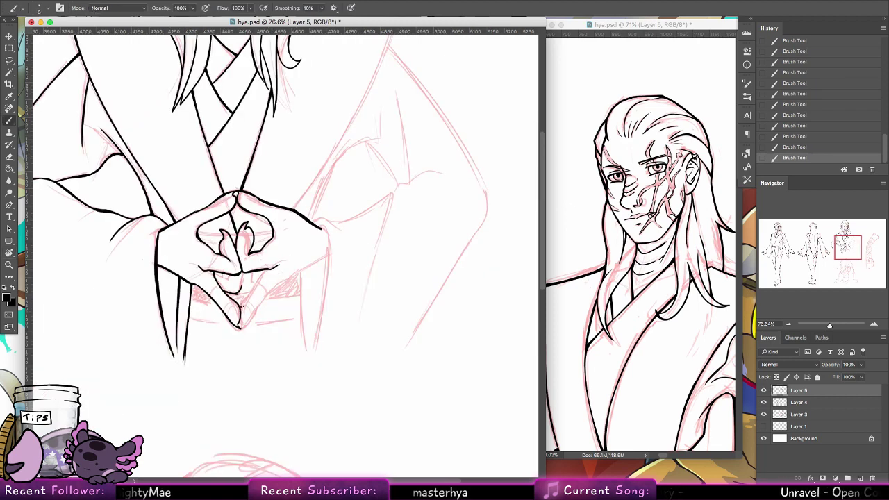
pyautogui.moveTo(241, 306)
pyautogui.mouseDown()
pyautogui.moveTo(268, 270)
pyautogui.moveTo(254, 286)
pyautogui.mouseUp()
pyautogui.press('super+z')
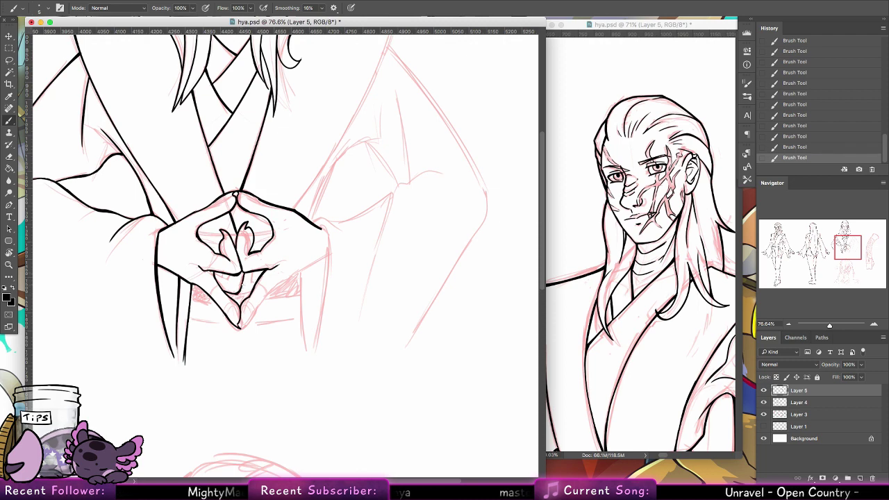
pyautogui.moveTo(241, 282); pyautogui.dragTo(252, 294)
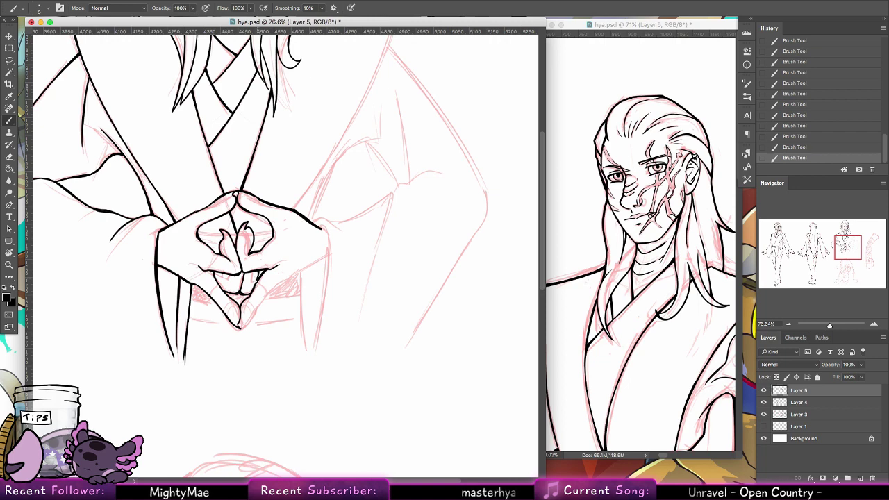
pyautogui.moveTo(230, 284); pyautogui.dragTo(212, 273)
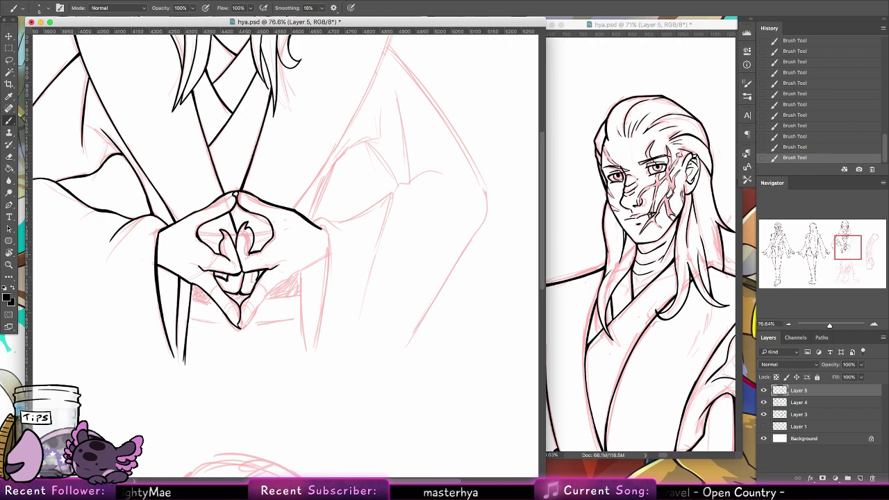
pyautogui.moveTo(203, 238); pyautogui.dragTo(225, 256)
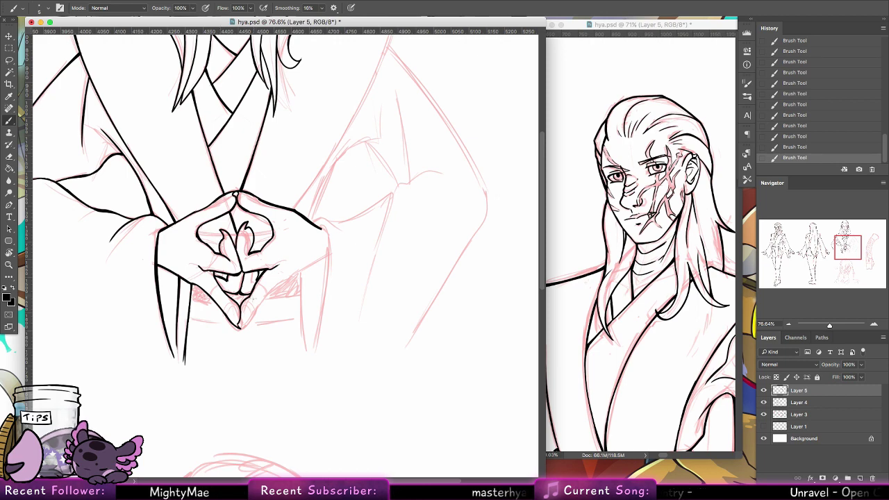
# Step: Ink a centre line down the clasped hands, undoing an overlong edge stroke
pyautogui.scroll(10, 348, 308)
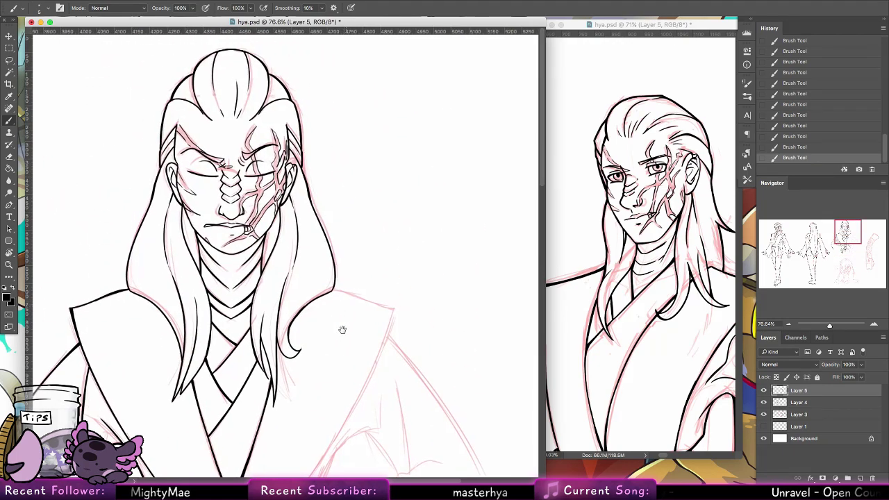
pyautogui.scroll(-1, 352, 388)
pyautogui.scroll(-10, 351, 389)
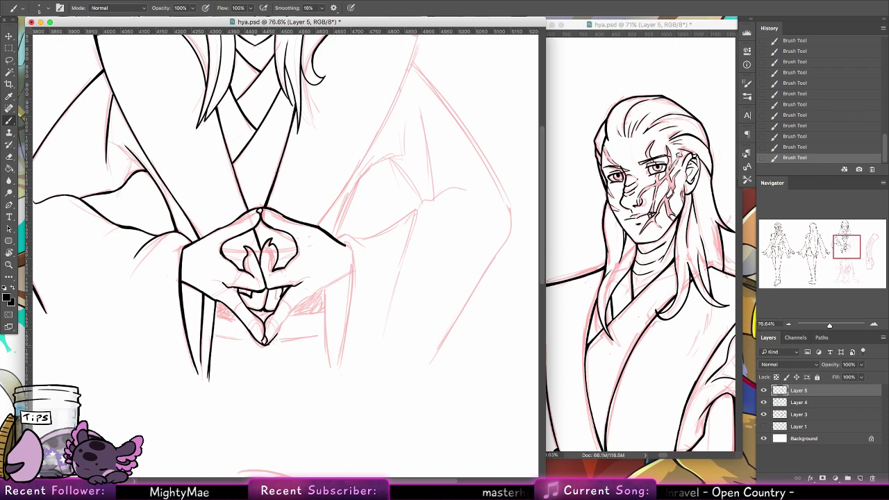
pyautogui.moveTo(269, 344)
pyautogui.mouseDown()
pyautogui.moveTo(306, 299)
pyautogui.moveTo(347, 268)
pyautogui.mouseUp()
pyautogui.press('super+z')
pyautogui.press('super+z')
pyautogui.press('super+z')
pyautogui.scroll(3, 356, 194)
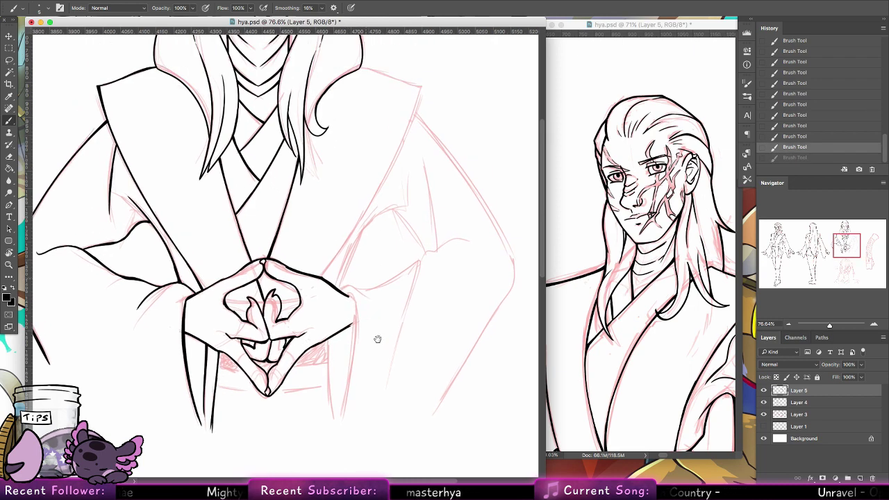
pyautogui.moveTo(272, 298); pyautogui.dragTo(271, 323)
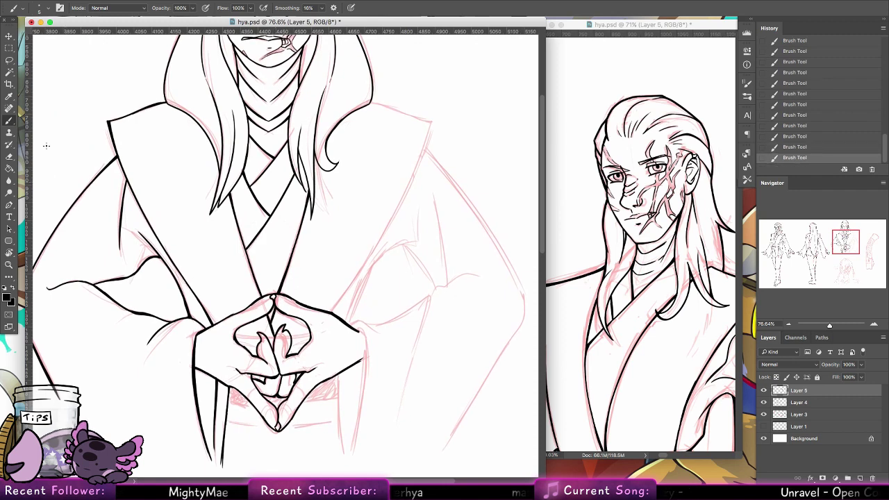
# Step: Lasso-select the inked left sleeve lines
pyautogui.press('l')
pyautogui.moveTo(168, 106)
pyautogui.mouseDown()
pyautogui.moveTo(182, 187)
pyautogui.moveTo(227, 314)
pyautogui.moveTo(197, 339)
pyautogui.moveTo(180, 371)
pyautogui.moveTo(193, 346)
pyautogui.moveTo(215, 389)
pyautogui.moveTo(227, 386)
pyautogui.moveTo(239, 402)
pyautogui.moveTo(233, 445)
pyautogui.moveTo(114, 79)
pyautogui.moveTo(156, 86)
pyautogui.mouseUp()
pyautogui.scroll(-5, 277, 306)
pyautogui.hscroll(-5, 277, 305)
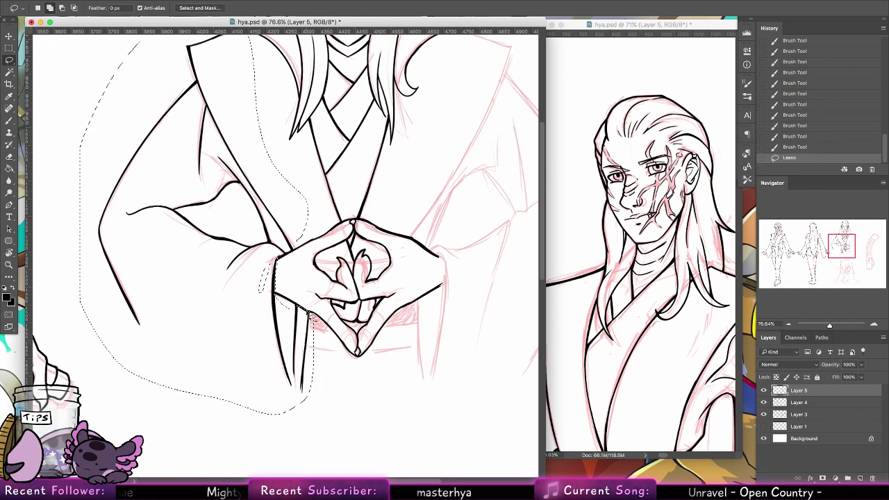
# Step: Copy the lassoed left sleeve, flip it horizontally and place it on the right arm
pyautogui.moveTo(304, 314); pyautogui.dragTo(309, 276)
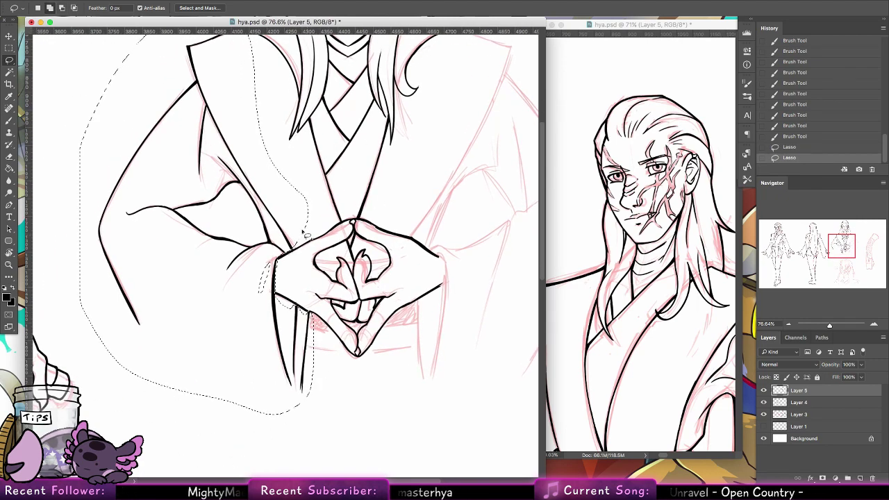
pyautogui.click(15, 36)
pyautogui.moveTo(261, 324); pyautogui.dragTo(359, 324)
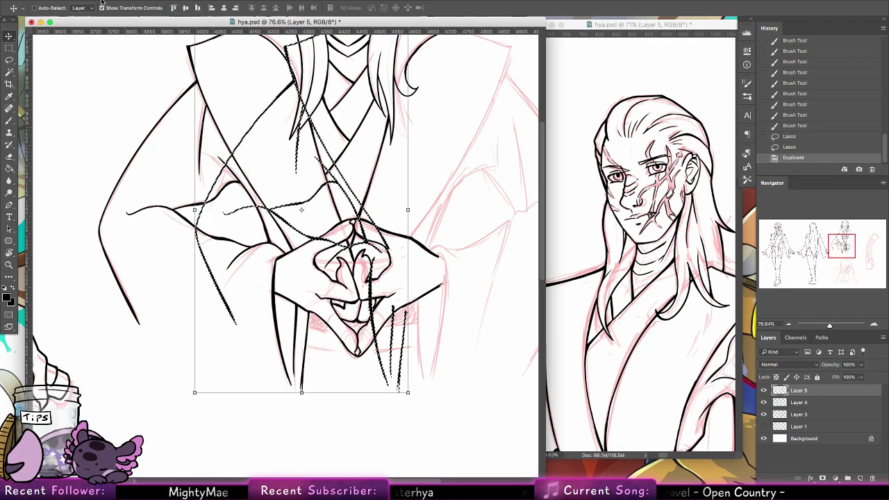
pyautogui.click(104, 1)
pyautogui.moveTo(188, 203)
pyautogui.click(239, 305)
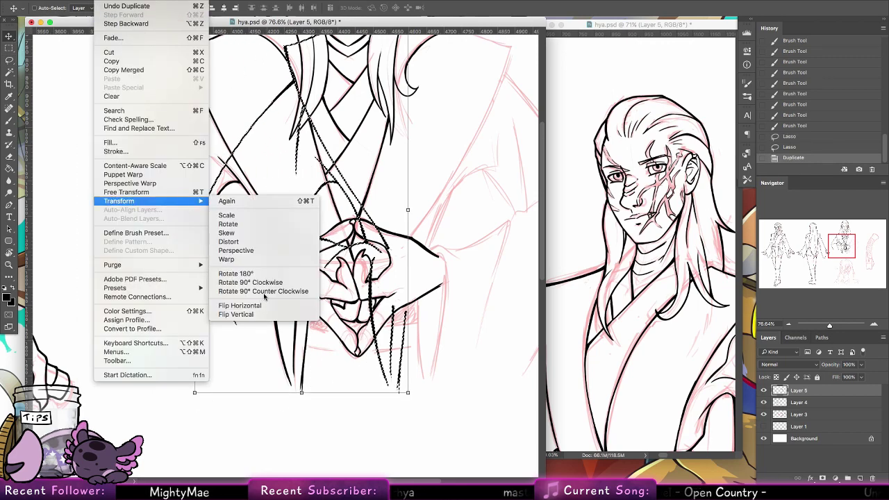
pyautogui.moveTo(267, 277); pyautogui.dragTo(472, 276)
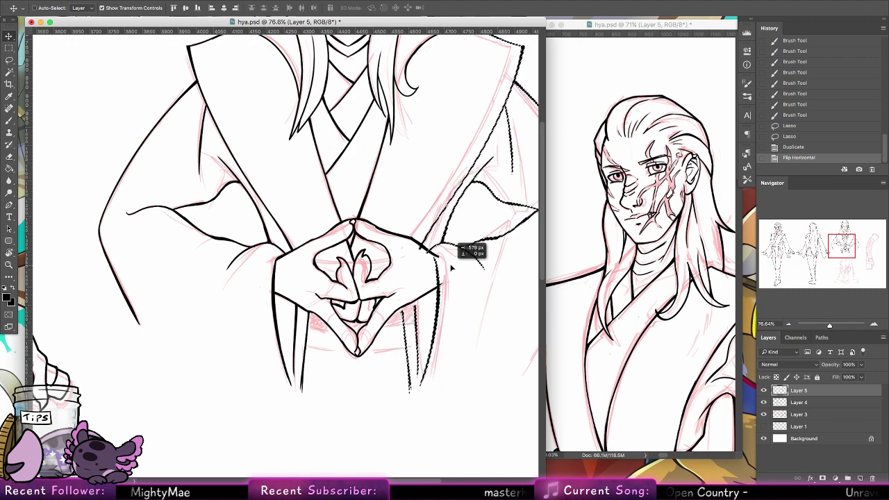
pyautogui.moveTo(418, 265); pyautogui.dragTo(202, 287)
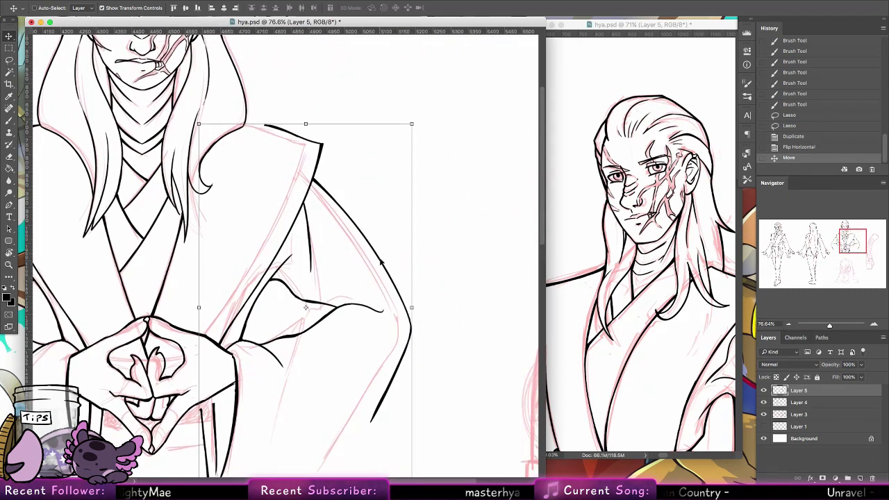
pyautogui.moveTo(382, 262); pyautogui.dragTo(366, 264)
pyautogui.scroll(-5, 386, 307)
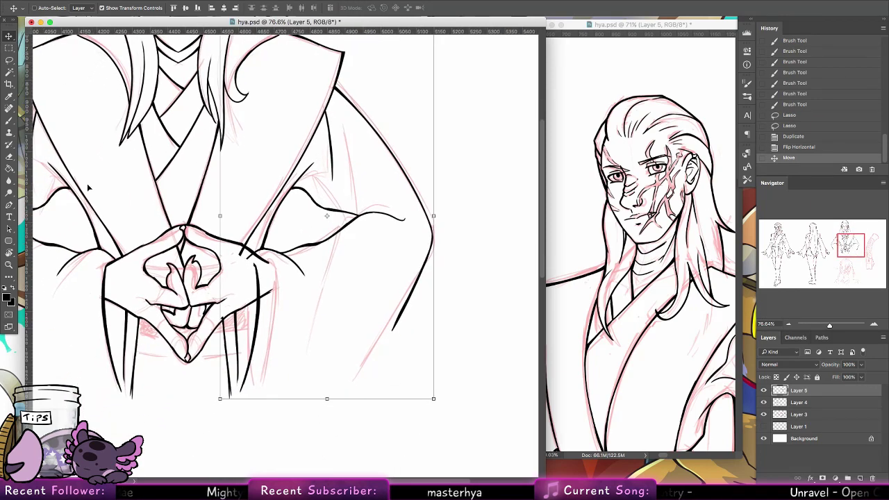
pyautogui.press('super+d')
# Step: Trim the overlapping line ends at the hands' junction and lower-right fingers
pyautogui.press('b')
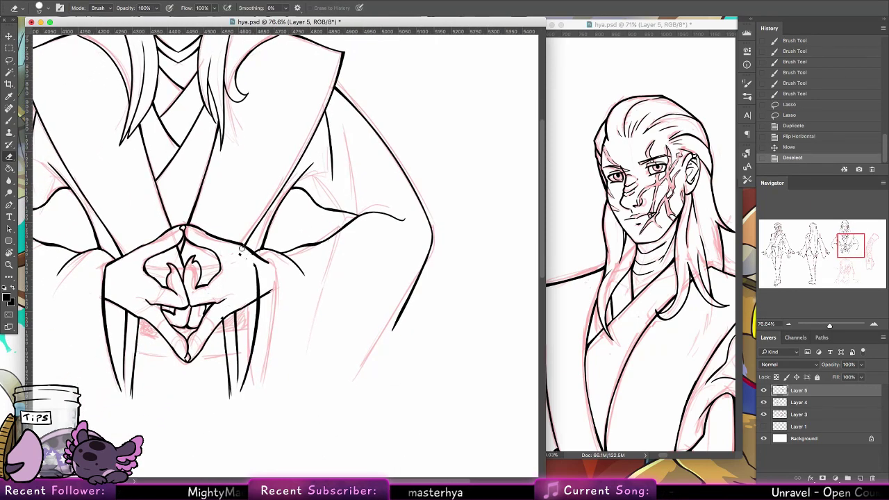
pyautogui.moveTo(240, 250); pyautogui.dragTo(249, 257)
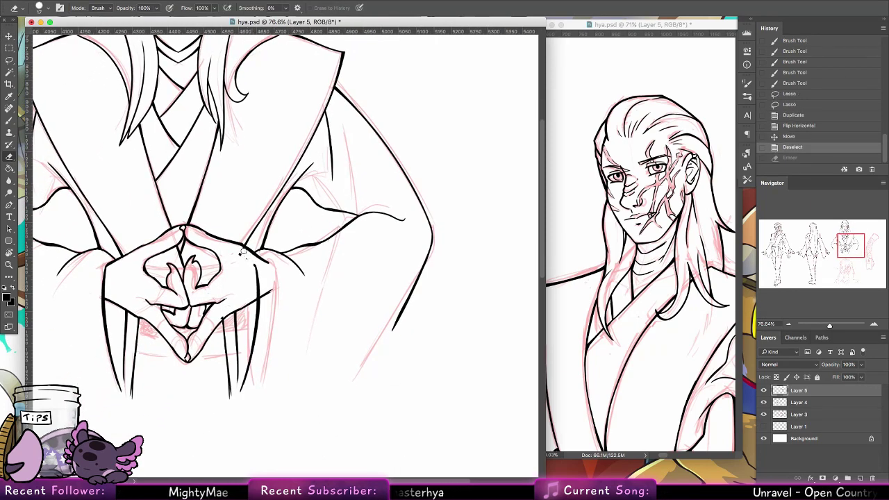
pyautogui.press('super+shift+z')
pyautogui.moveTo(218, 317); pyautogui.dragTo(214, 322)
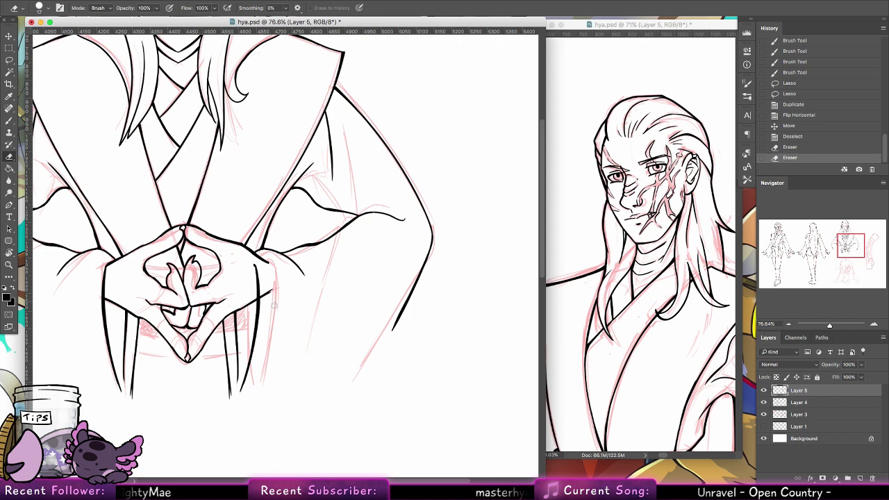
# Step: Lasso and transform the right edge of the hands, then erase stray line ends there
pyautogui.click(264, 295)
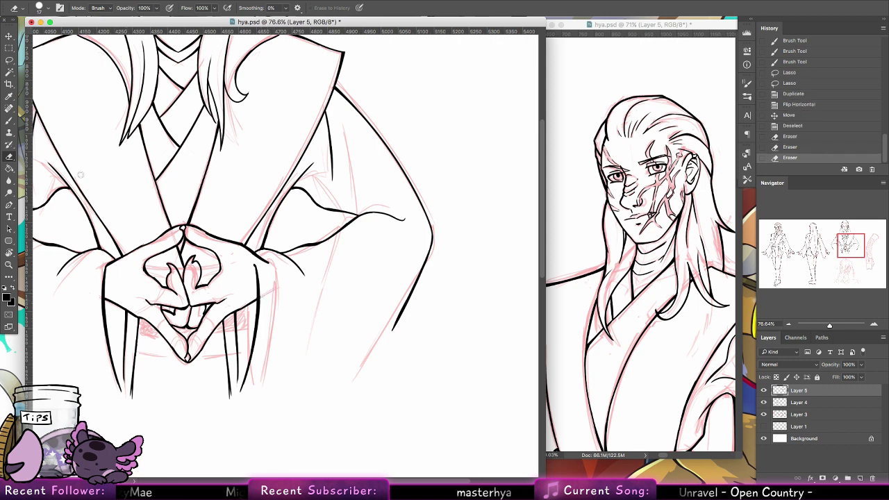
pyautogui.press('l')
pyautogui.moveTo(257, 315)
pyautogui.mouseDown()
pyautogui.moveTo(243, 390)
pyautogui.moveTo(276, 273)
pyautogui.moveTo(247, 255)
pyautogui.moveTo(259, 248)
pyautogui.mouseUp()
pyautogui.click(9, 35)
pyautogui.click(435, 8)
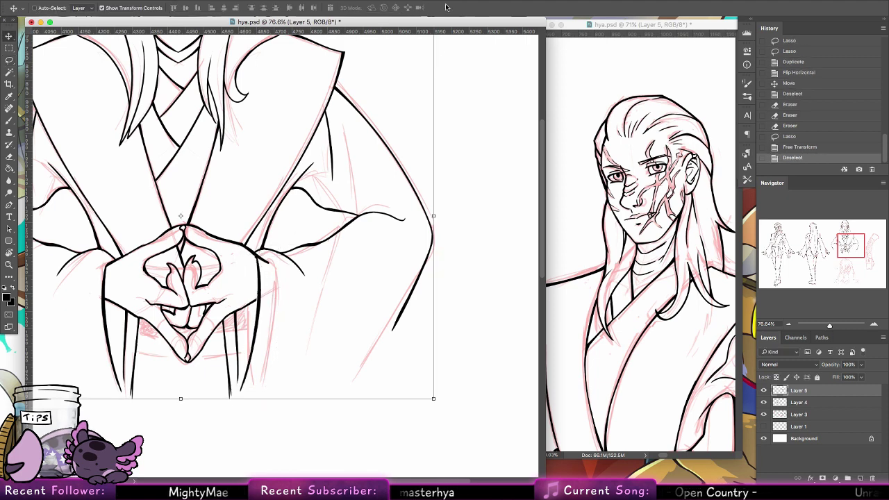
pyautogui.press('e')
pyautogui.hotkey('ctrl', 'd')
pyautogui.moveTo(259, 254); pyautogui.dragTo(264, 258)
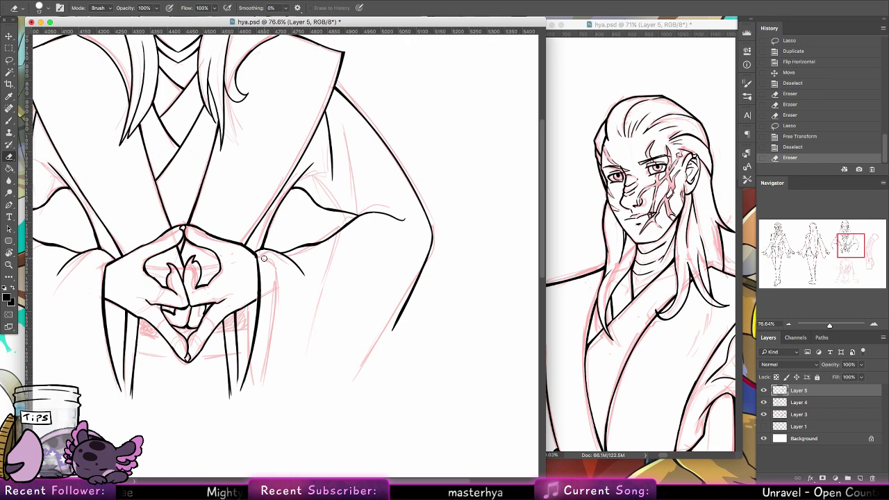
# Step: Ink the right sleeve's curved outline beside the hands and extend the arm line downward
pyautogui.click(16, 122)
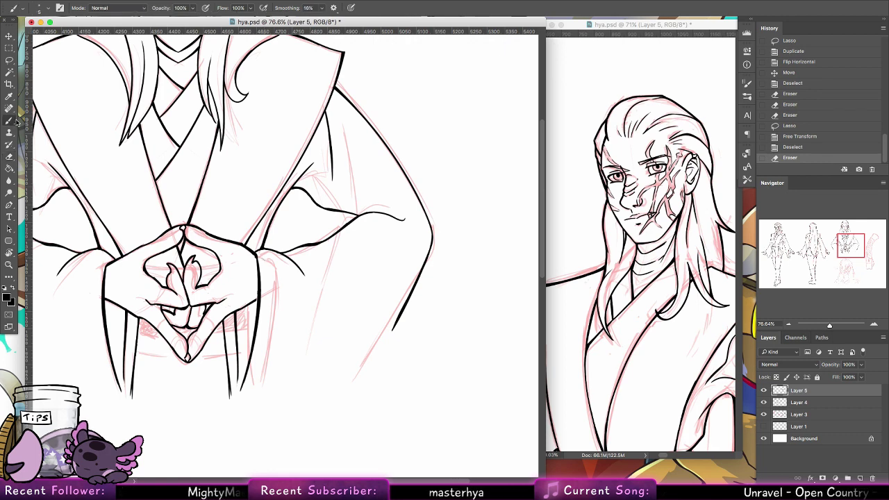
pyautogui.moveTo(307, 278); pyautogui.dragTo(317, 321)
pyautogui.press('super+z')
pyautogui.moveTo(308, 278); pyautogui.dragTo(316, 321)
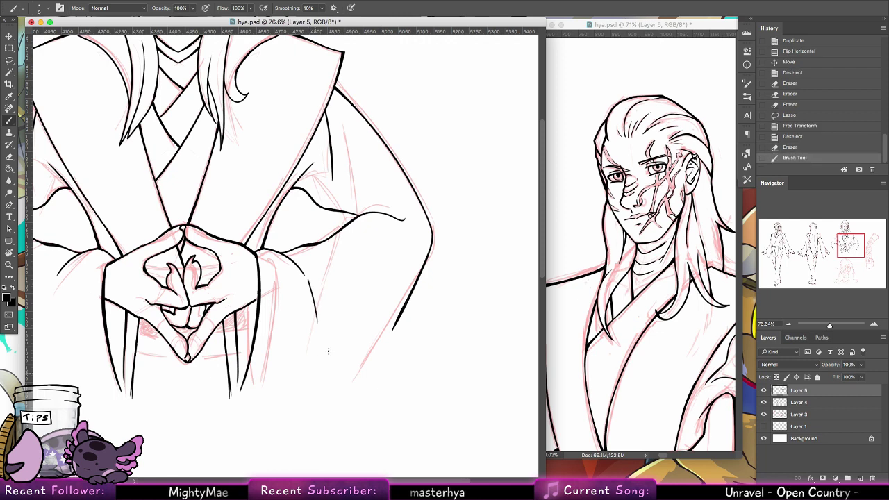
pyautogui.moveTo(400, 314); pyautogui.dragTo(356, 372)
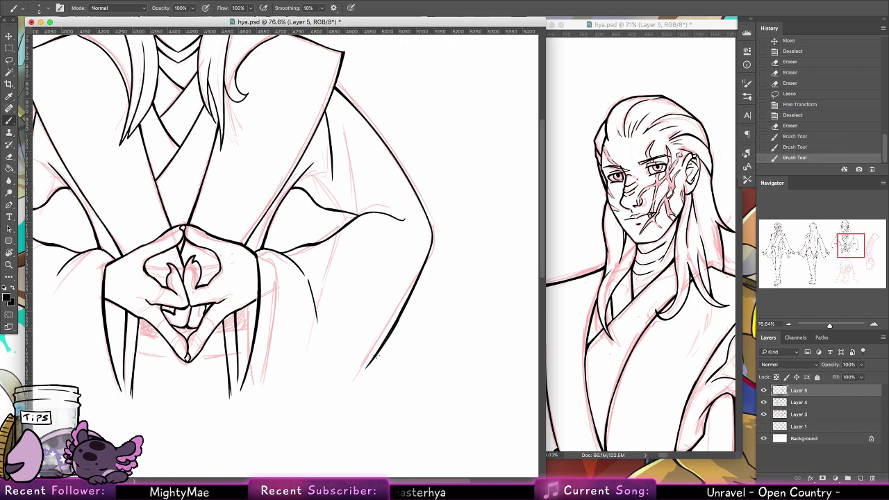
pyautogui.scroll(5, 427, 327)
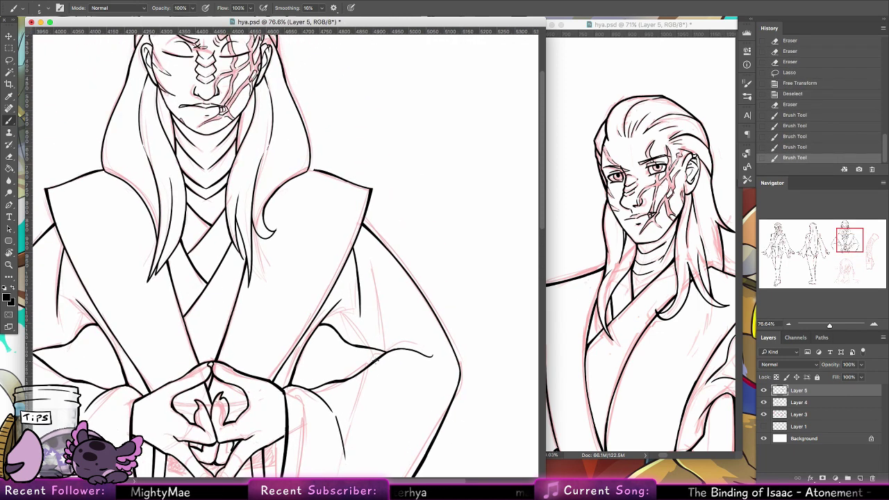
pyautogui.moveTo(375, 283)
pyautogui.mouseDown()
pyautogui.moveTo(377, 365)
pyautogui.moveTo(363, 261)
pyautogui.mouseUp()
pyautogui.press('super+z')
pyautogui.press('super+z')
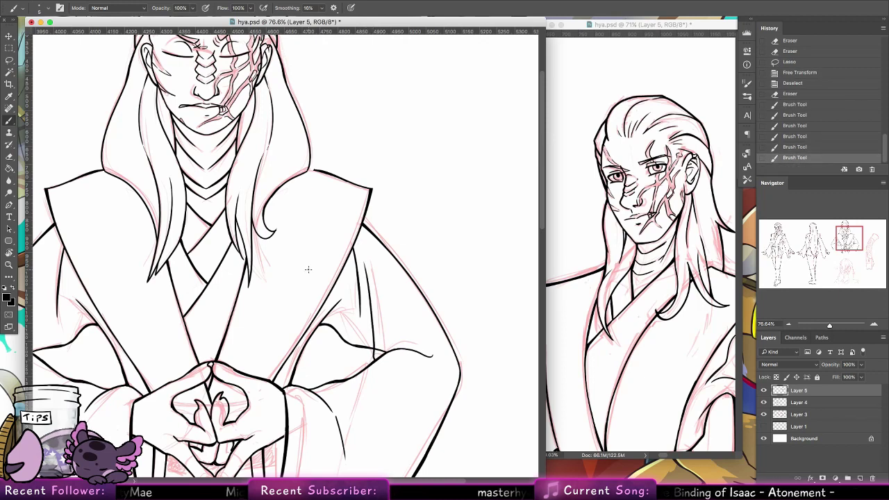
# Step: Erase and redraw parts of the right arm outline to clean up overshoots
pyautogui.press('e')
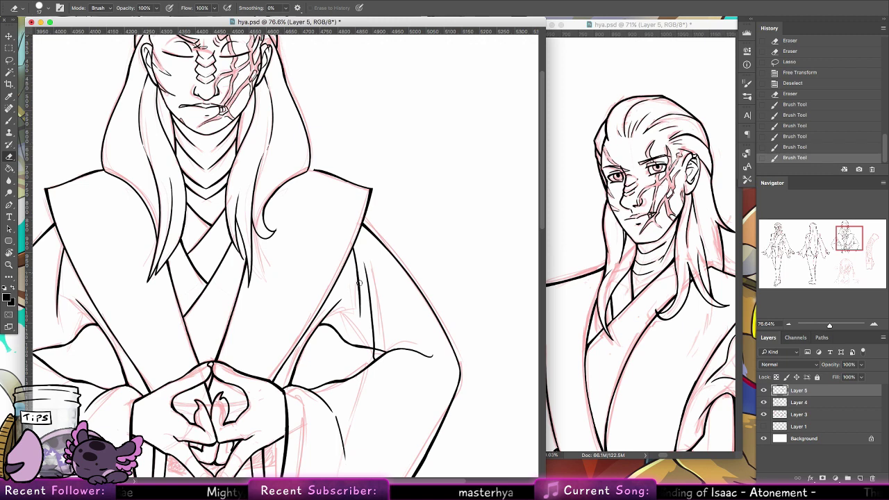
pyautogui.moveTo(364, 261)
pyautogui.mouseDown()
pyautogui.moveTo(380, 349)
pyautogui.moveTo(386, 341)
pyautogui.mouseUp()
pyautogui.moveTo(369, 279); pyautogui.dragTo(359, 329)
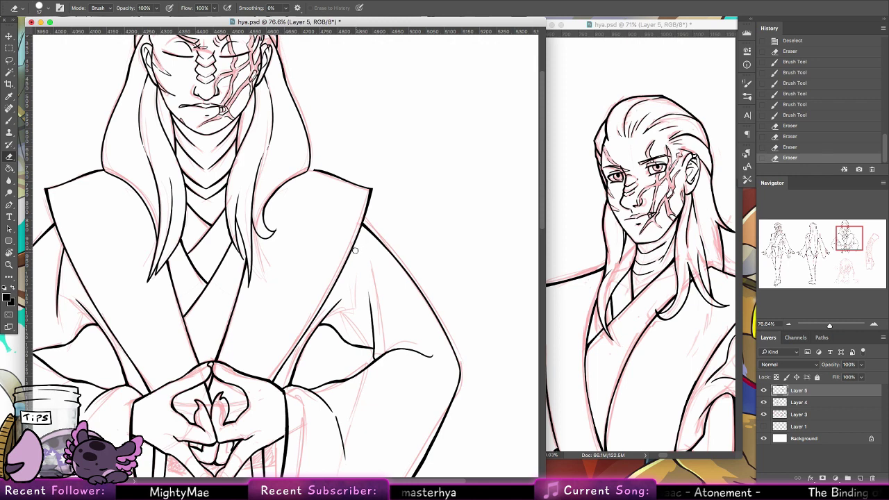
pyautogui.moveTo(354, 250); pyautogui.dragTo(369, 257)
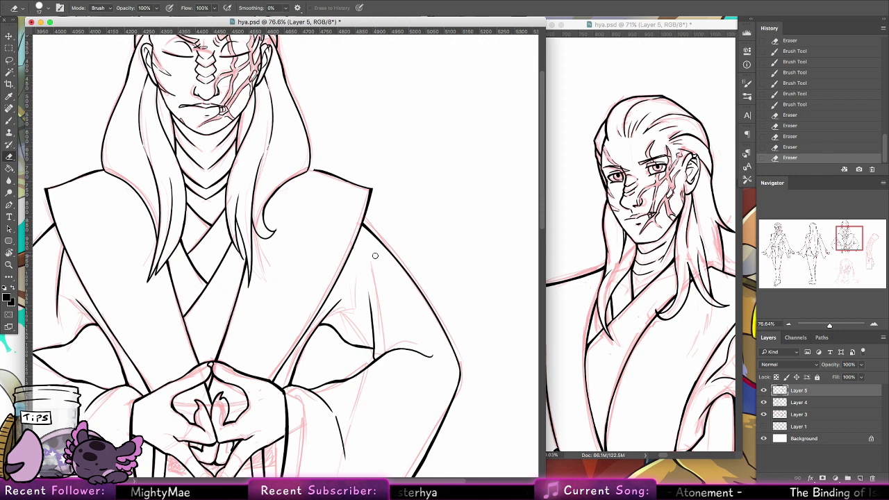
pyautogui.click(9, 120)
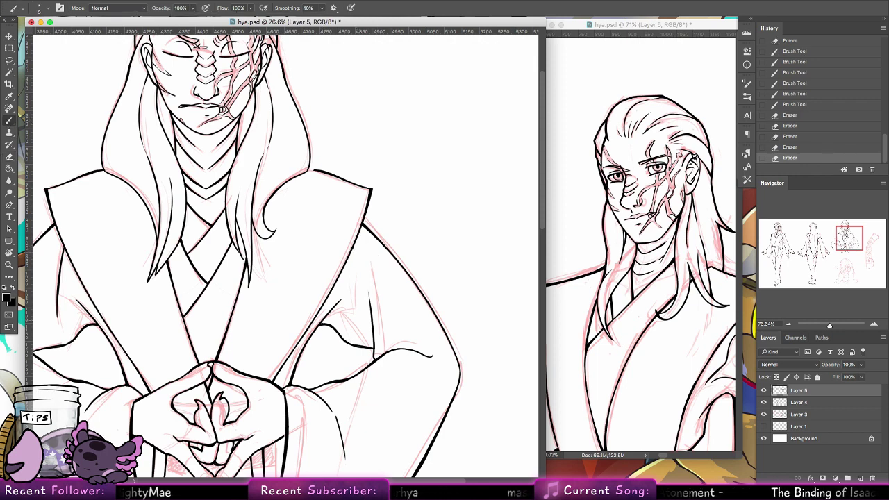
pyautogui.moveTo(326, 318); pyautogui.dragTo(355, 285)
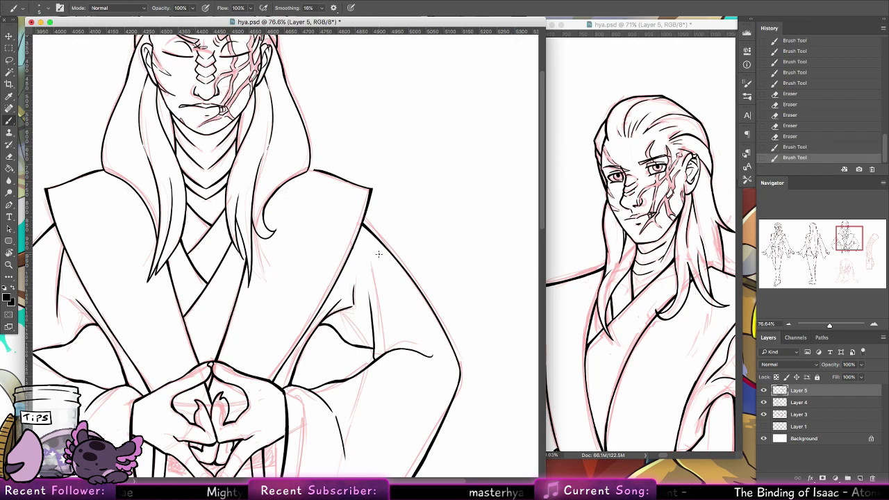
pyautogui.press('e')
pyautogui.moveTo(339, 301)
pyautogui.mouseDown()
pyautogui.moveTo(318, 321)
pyautogui.moveTo(371, 291)
pyautogui.mouseUp()
pyautogui.moveTo(370, 323)
pyautogui.mouseDown()
pyautogui.moveTo(329, 314)
pyautogui.moveTo(351, 304)
pyautogui.moveTo(323, 319)
pyautogui.moveTo(342, 305)
pyautogui.mouseUp()
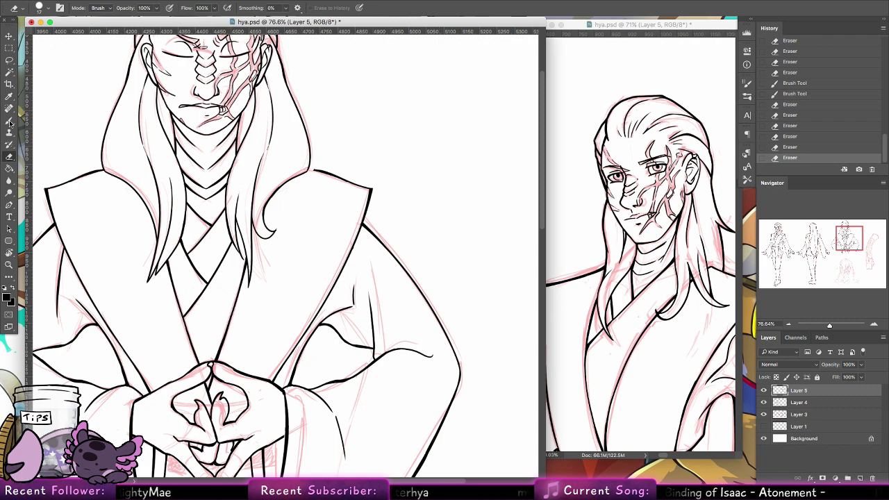
# Step: Add a final sleeve-edge stroke on the rotated canvas, then fit the upright sheet in view
pyautogui.press('r')
pyautogui.moveTo(326, 97)
pyautogui.mouseDown()
pyautogui.moveTo(264, 98)
pyautogui.moveTo(63, 154)
pyautogui.mouseUp()
pyautogui.press('b')
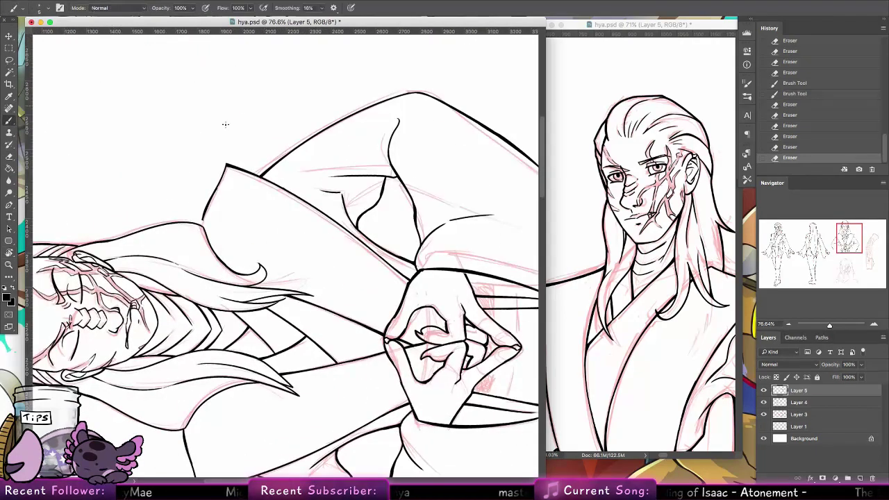
pyautogui.moveTo(203, 217); pyautogui.dragTo(202, 225)
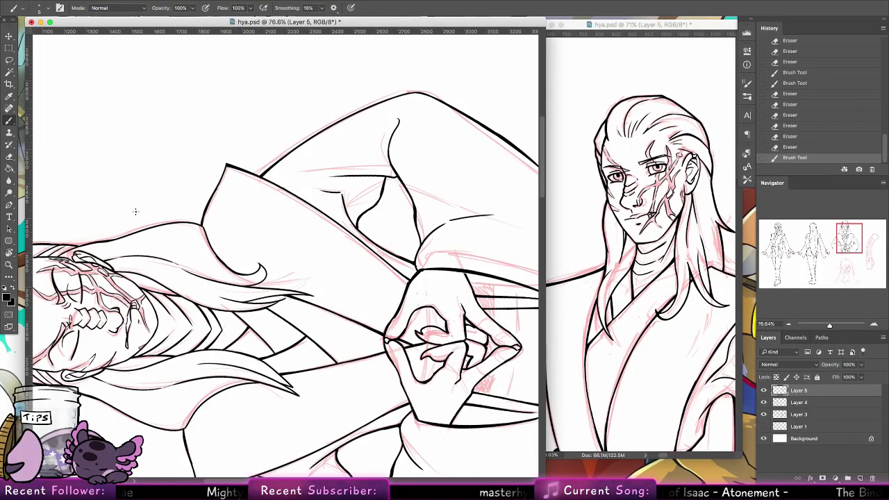
pyautogui.doubleClick(9, 265)
pyautogui.press('r')
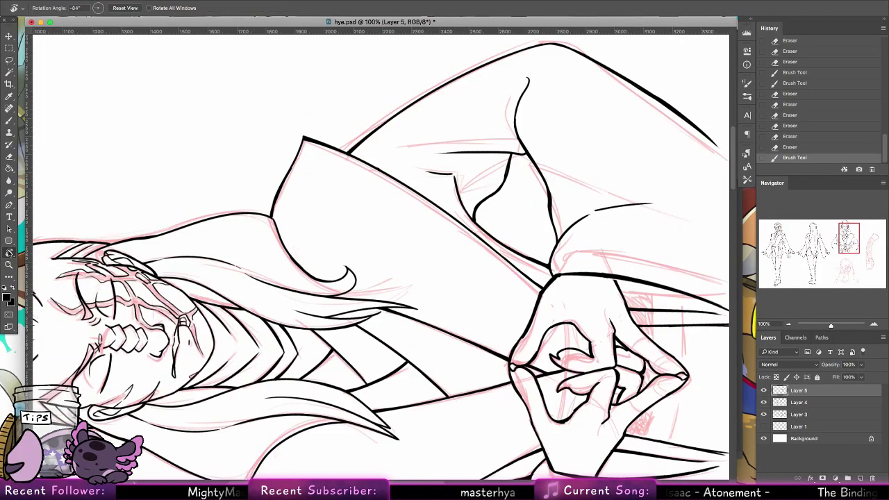
pyautogui.press('Escape')
pyautogui.press('super+0')
pyautogui.scroll(-1, 457, 171)
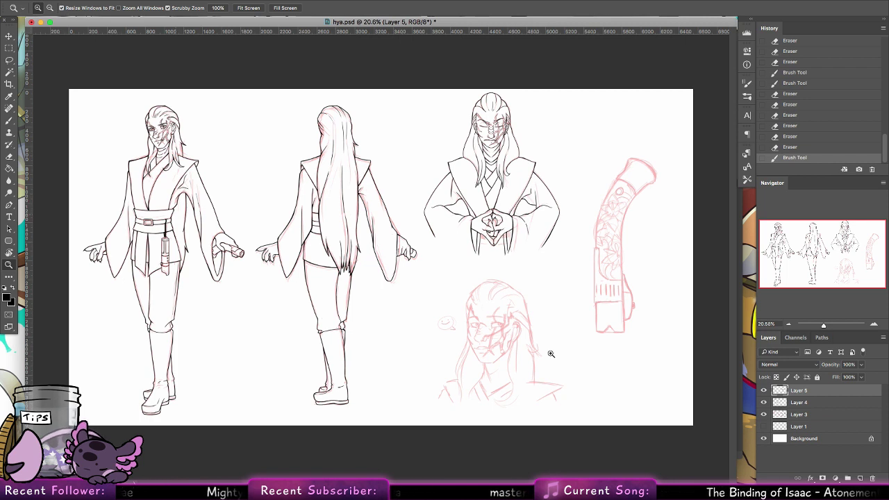
# Step: Shrink the document window to the left half and zoom onto the top of the hilt sketch
pyautogui.moveTo(735, 476); pyautogui.dragTo(448, 478)
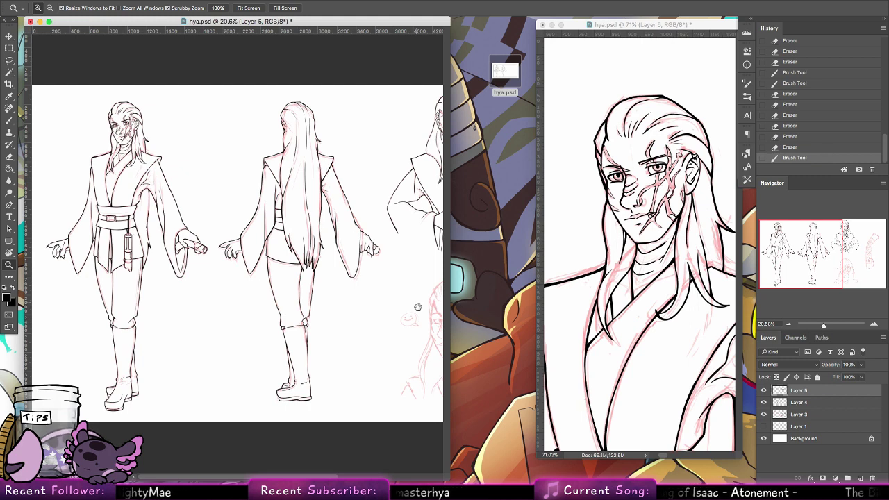
pyautogui.moveTo(418, 307); pyautogui.dragTo(254, 259)
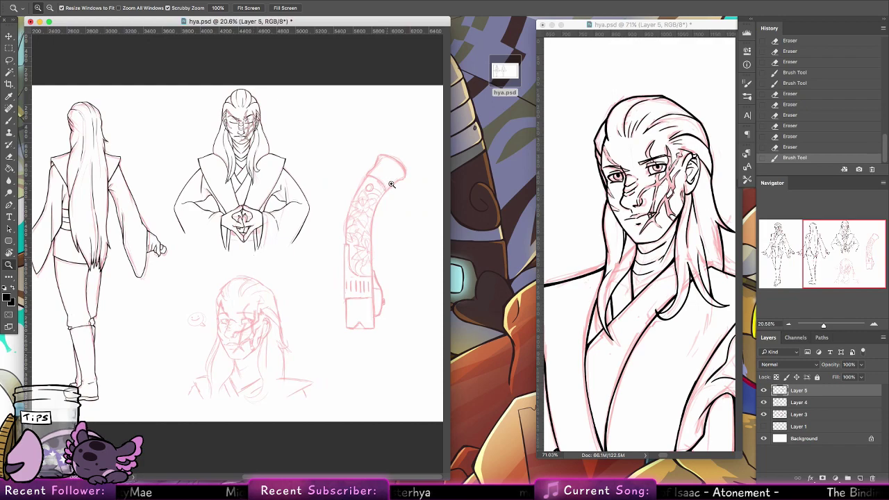
pyautogui.scroll(5, 403, 177)
pyautogui.moveTo(207, 304); pyautogui.dragTo(306, 290)
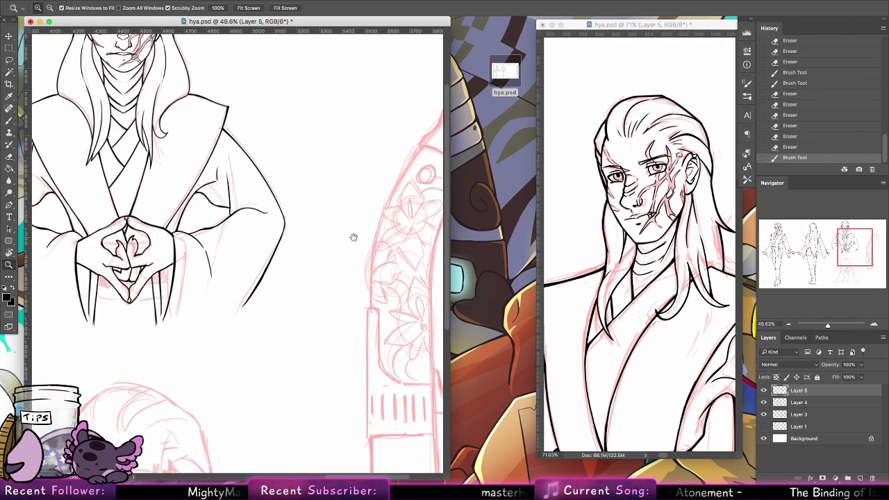
pyautogui.moveTo(345, 238); pyautogui.dragTo(180, 301)
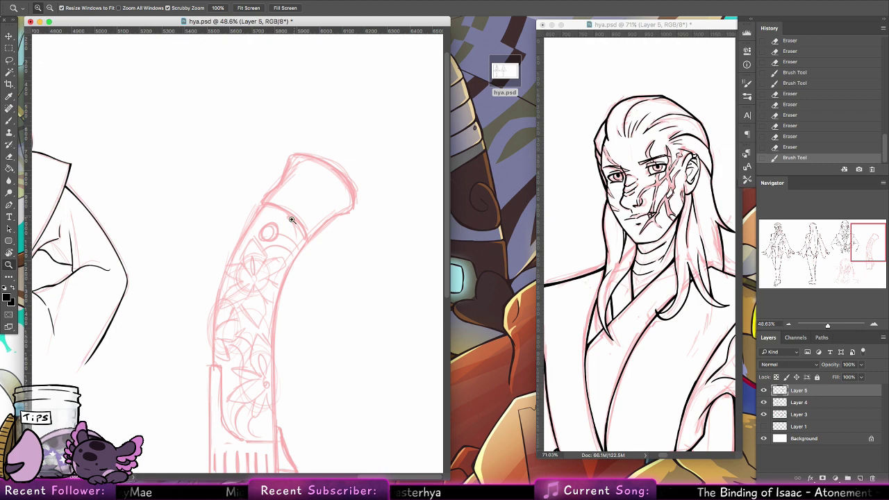
pyautogui.moveTo(293, 221); pyautogui.dragTo(319, 202)
# Step: Ink the hilt's curved collar band and the edges beside it with a 7 px brush
pyautogui.press('b')
pyautogui.moveTo(230, 185); pyautogui.dragTo(318, 257)
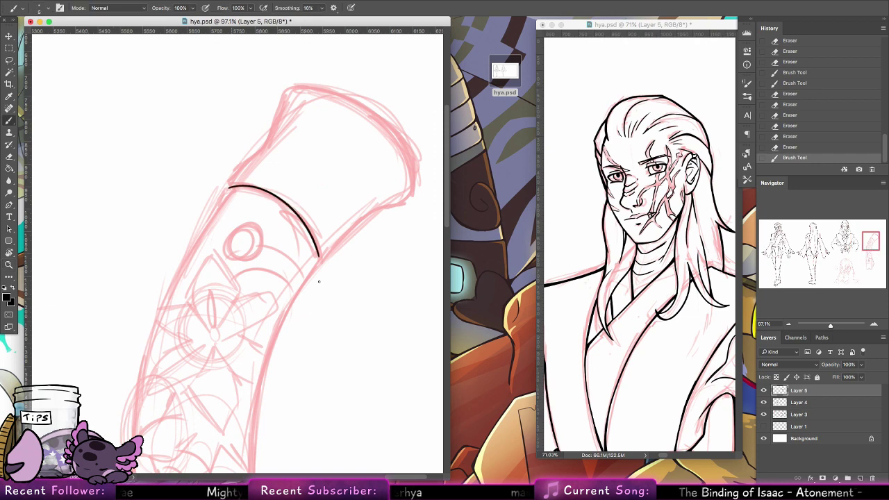
pyautogui.hotkey('ctrl', 'z')
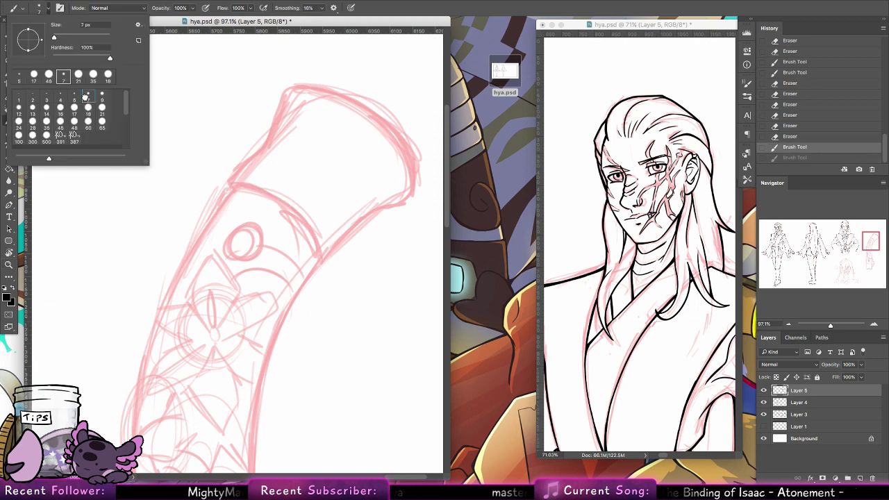
pyautogui.click(89, 96)
pyautogui.moveTo(235, 187)
pyautogui.mouseDown()
pyautogui.moveTo(322, 240)
pyautogui.moveTo(305, 220)
pyautogui.moveTo(318, 262)
pyautogui.mouseUp()
pyautogui.press('super+z')
pyautogui.moveTo(231, 192)
pyautogui.mouseDown()
pyautogui.moveTo(228, 183)
pyautogui.moveTo(266, 147)
pyautogui.moveTo(235, 175)
pyautogui.mouseUp()
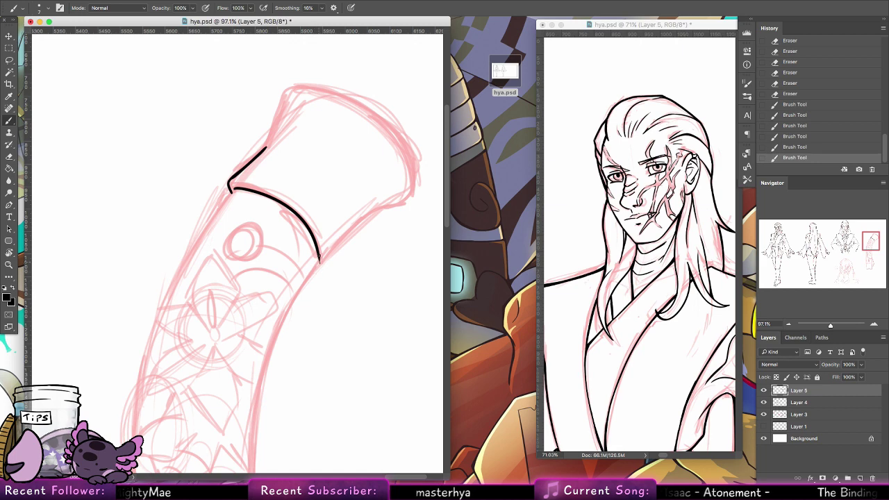
pyautogui.moveTo(317, 254)
pyautogui.mouseDown()
pyautogui.moveTo(321, 269)
pyautogui.moveTo(299, 286)
pyautogui.moveTo(376, 210)
pyautogui.moveTo(365, 353)
pyautogui.mouseUp()
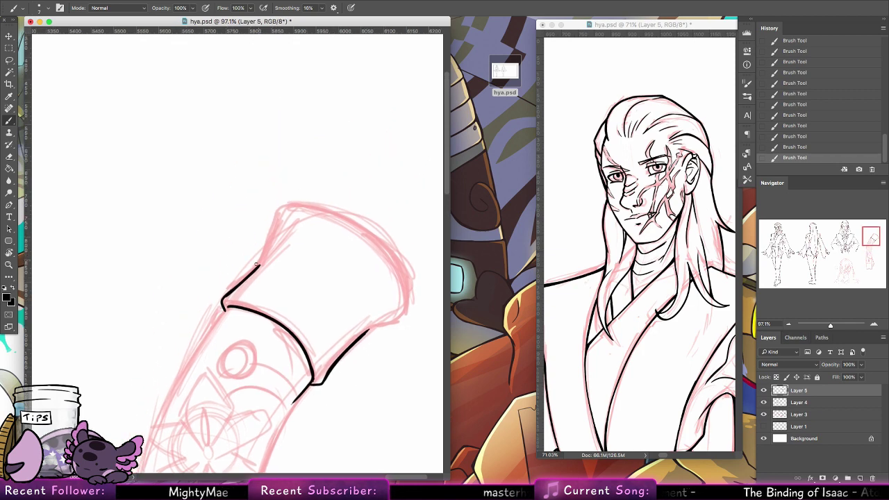
pyautogui.moveTo(256, 266); pyautogui.dragTo(273, 213)
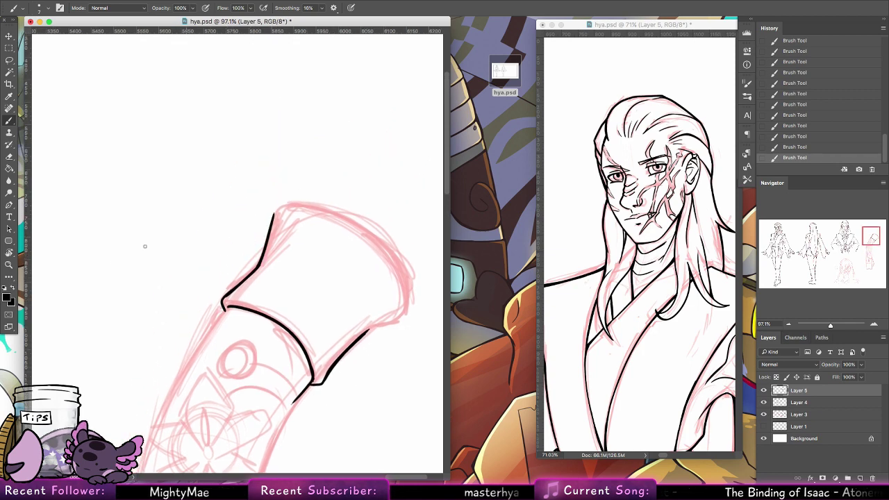
# Step: Rotate the canvas to ink the flared end's edges, then reset the rotation upright
pyautogui.press('r')
pyautogui.moveTo(92, 187)
pyautogui.mouseDown()
pyautogui.moveTo(81, 369)
pyautogui.moveTo(76, 162)
pyautogui.mouseUp()
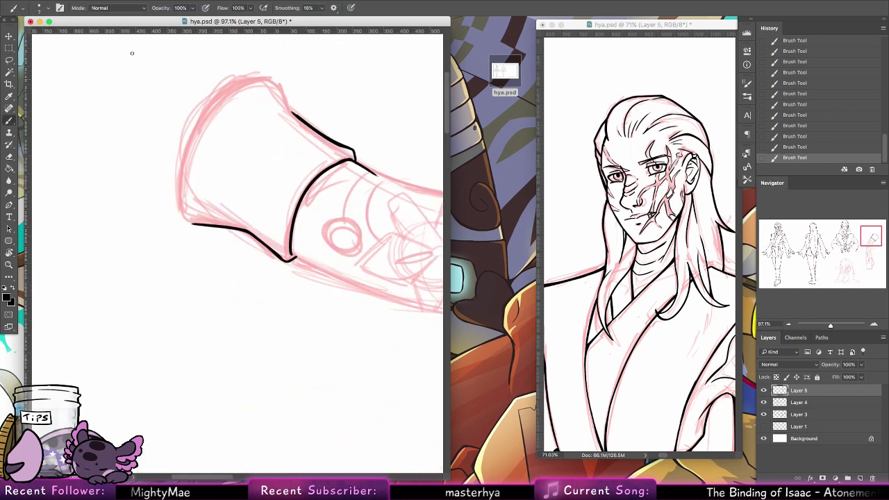
pyautogui.moveTo(259, 79)
pyautogui.mouseDown()
pyautogui.moveTo(186, 174)
pyautogui.moveTo(182, 197)
pyautogui.mouseUp()
pyautogui.press('super+z')
pyautogui.moveTo(199, 127)
pyautogui.mouseDown()
pyautogui.moveTo(184, 218)
pyautogui.moveTo(183, 197)
pyautogui.moveTo(183, 207)
pyautogui.moveTo(199, 224)
pyautogui.moveTo(184, 175)
pyautogui.mouseUp()
pyautogui.press('super+z')
pyautogui.press('super+z')
pyautogui.press('super+z')
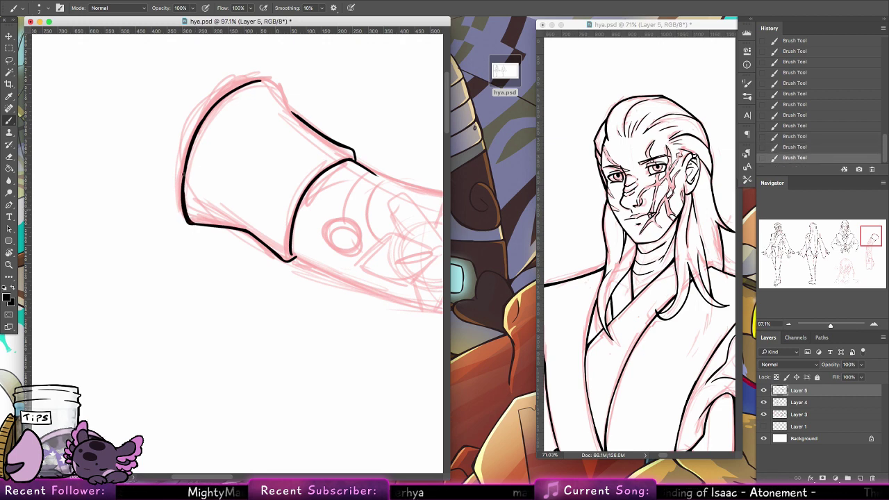
pyautogui.moveTo(280, 244); pyautogui.dragTo(264, 302)
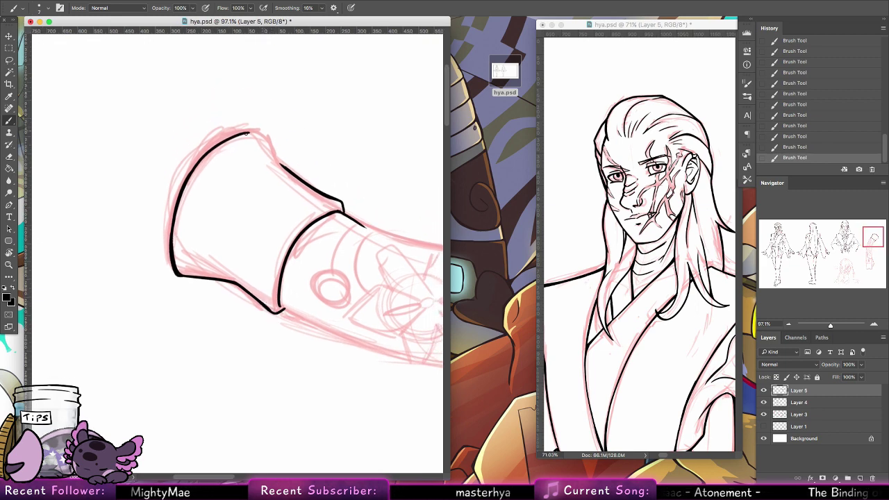
pyautogui.moveTo(193, 174); pyautogui.dragTo(247, 136)
pyautogui.press('super+z')
pyautogui.moveTo(204, 158); pyautogui.dragTo(267, 132)
pyautogui.press('super+z')
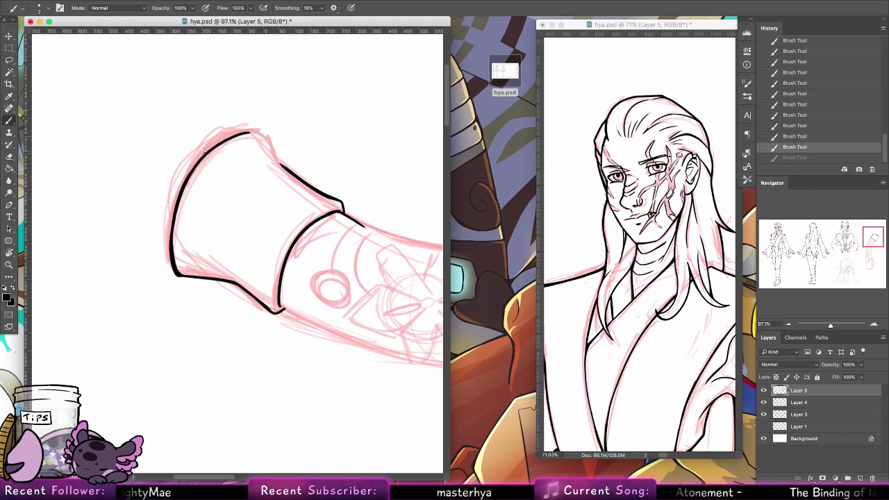
pyautogui.moveTo(205, 156)
pyautogui.mouseDown()
pyautogui.moveTo(268, 131)
pyautogui.moveTo(246, 135)
pyautogui.moveTo(270, 138)
pyautogui.moveTo(276, 163)
pyautogui.moveTo(290, 171)
pyautogui.mouseUp()
pyautogui.press('super+z')
pyautogui.press('super+z')
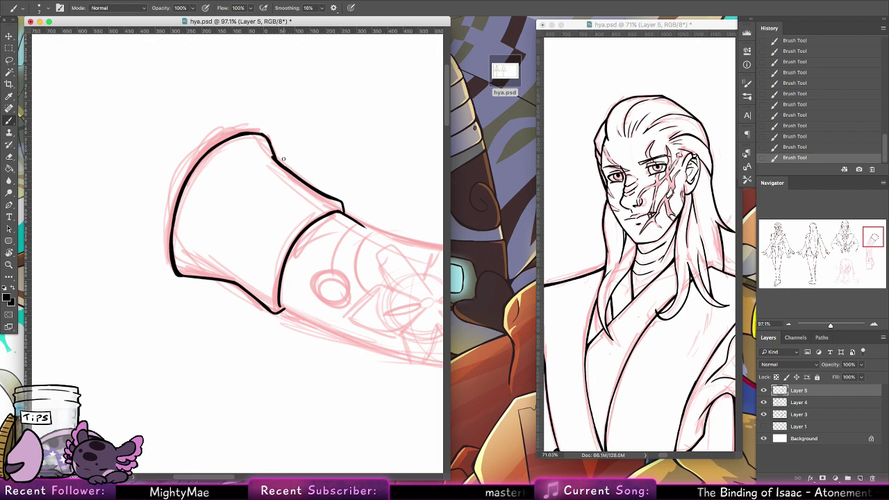
pyautogui.doubleClick(10, 253)
# Step: Ink the handle's left edge below the band
pyautogui.click(9, 132)
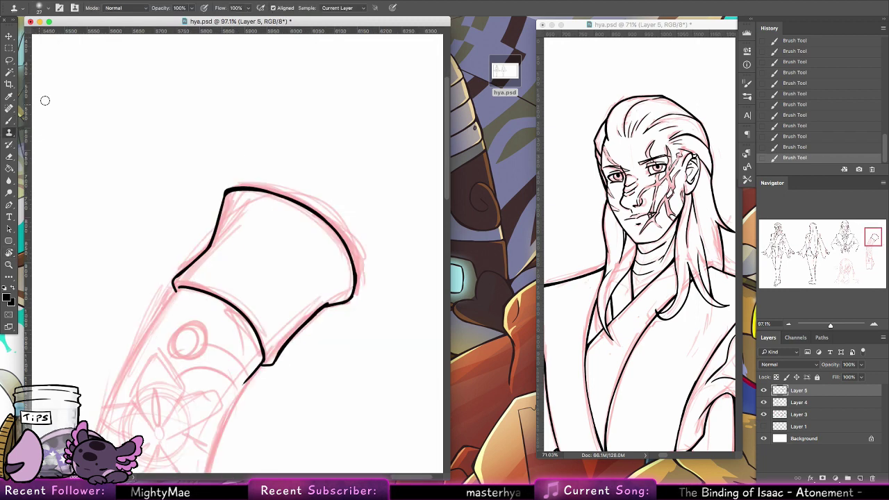
pyautogui.moveTo(304, 319)
pyautogui.mouseDown()
pyautogui.moveTo(328, 255)
pyautogui.moveTo(377, 200)
pyautogui.mouseUp()
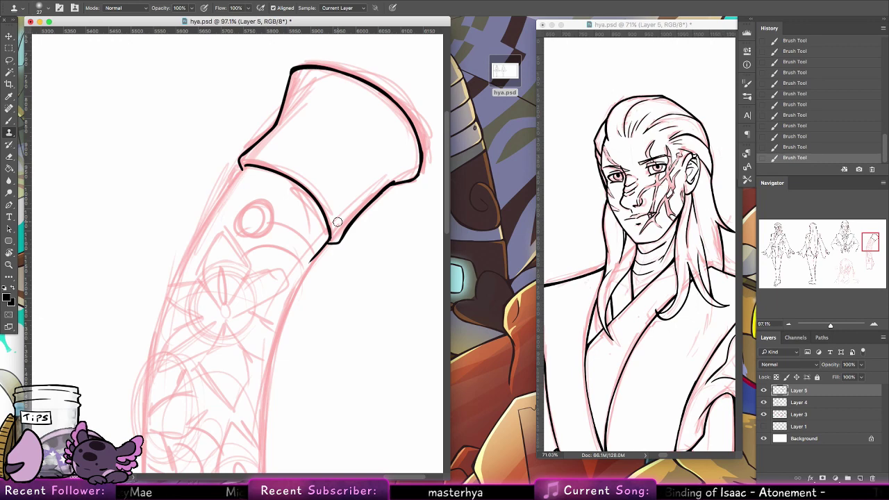
pyautogui.click(10, 119)
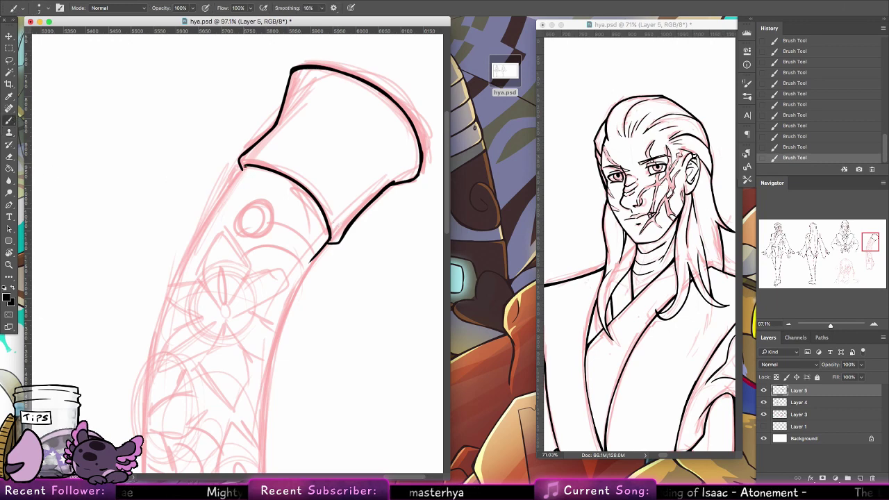
pyautogui.moveTo(240, 166); pyautogui.dragTo(144, 359)
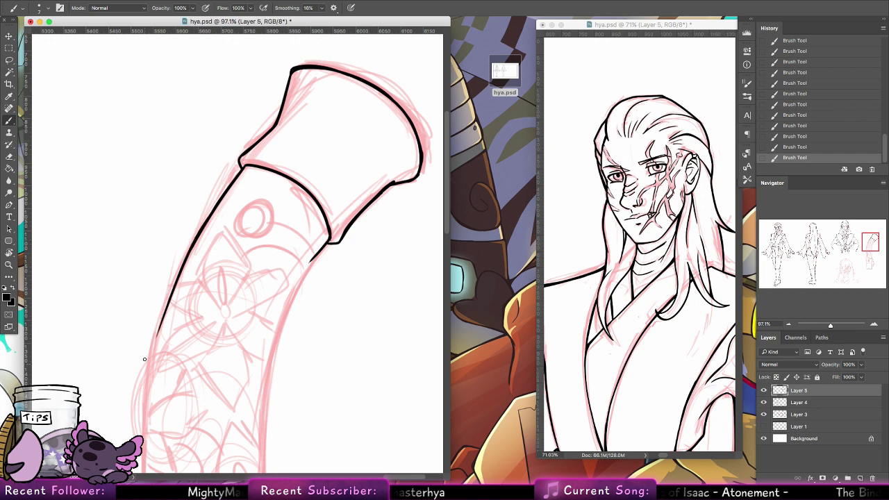
pyautogui.moveTo(173, 285); pyautogui.dragTo(151, 371)
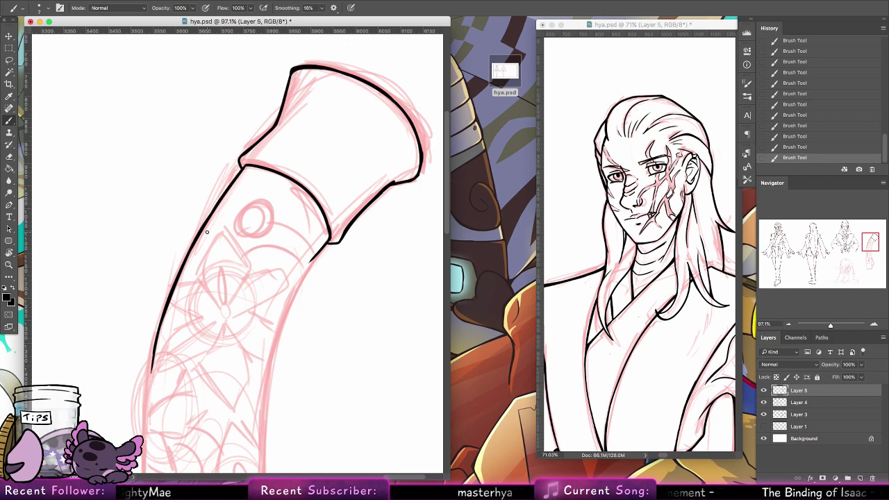
# Step: Ink the handle's right edge, redrawing it until the line sits cleanly
pyautogui.moveTo(306, 262); pyautogui.dragTo(275, 344)
pyautogui.press('super+z')
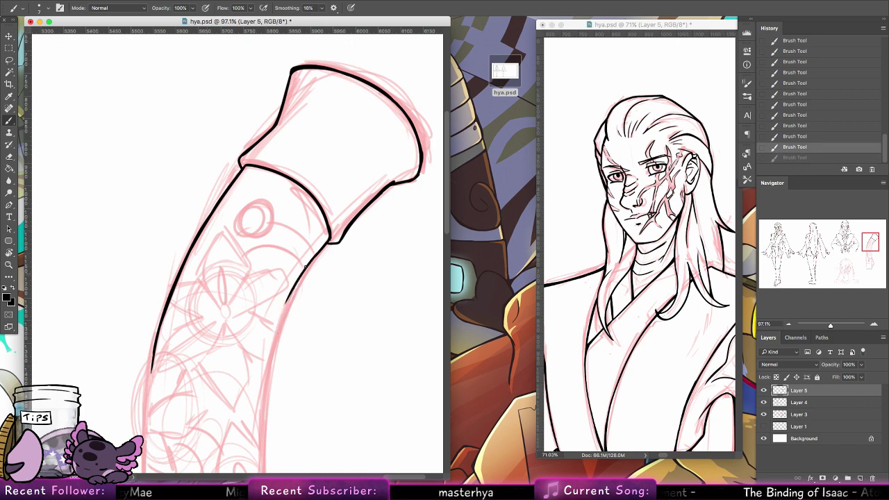
pyautogui.moveTo(310, 261); pyautogui.dragTo(269, 361)
pyautogui.moveTo(298, 277); pyautogui.dragTo(263, 397)
pyautogui.press('super+z')
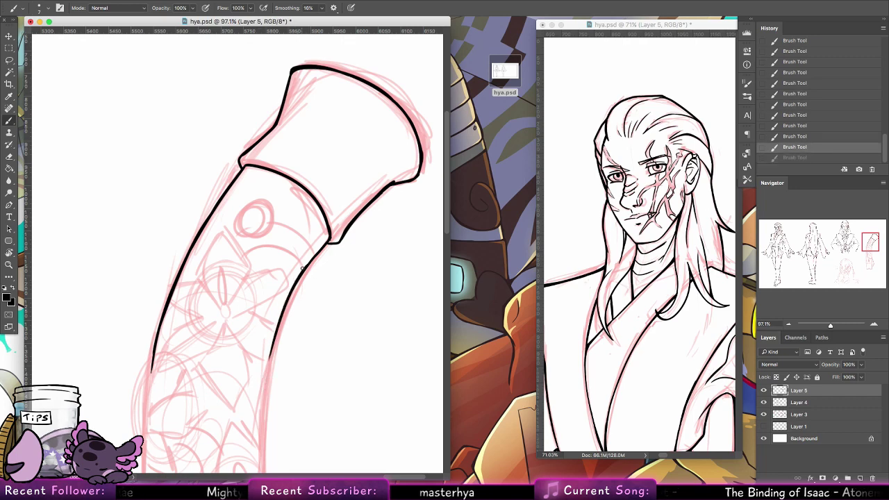
pyautogui.moveTo(305, 267)
pyautogui.mouseDown()
pyautogui.moveTo(266, 383)
pyautogui.moveTo(271, 352)
pyautogui.moveTo(268, 372)
pyautogui.mouseUp()
pyautogui.press('super+z')
pyautogui.press('super+z')
pyautogui.moveTo(285, 310); pyautogui.dragTo(265, 404)
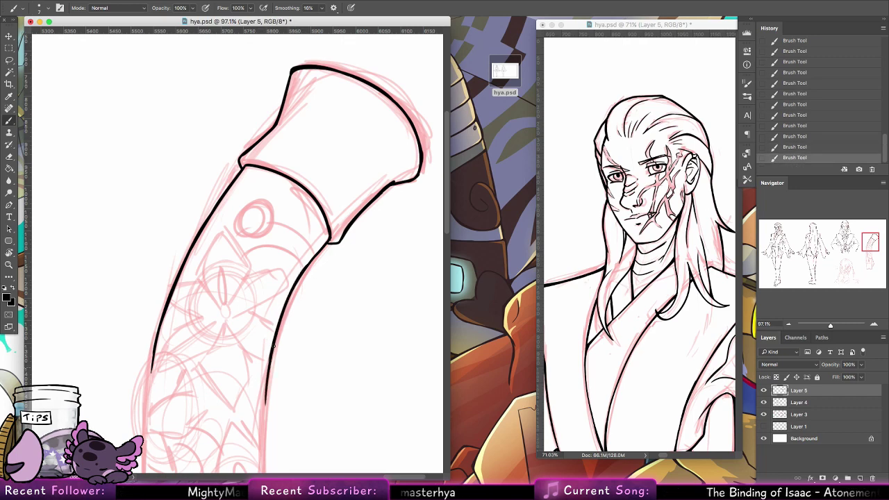
pyautogui.moveTo(274, 336); pyautogui.dragTo(263, 418)
pyautogui.press('super+z')
pyautogui.moveTo(276, 336); pyautogui.dragTo(264, 438)
pyautogui.press('super+z')
# Step: Continue both handle edges further down and cap the left contour
pyautogui.moveTo(278, 402); pyautogui.dragTo(306, 194)
pyautogui.moveTo(182, 135); pyautogui.dragTo(167, 268)
pyautogui.moveTo(174, 208); pyautogui.dragTo(167, 280)
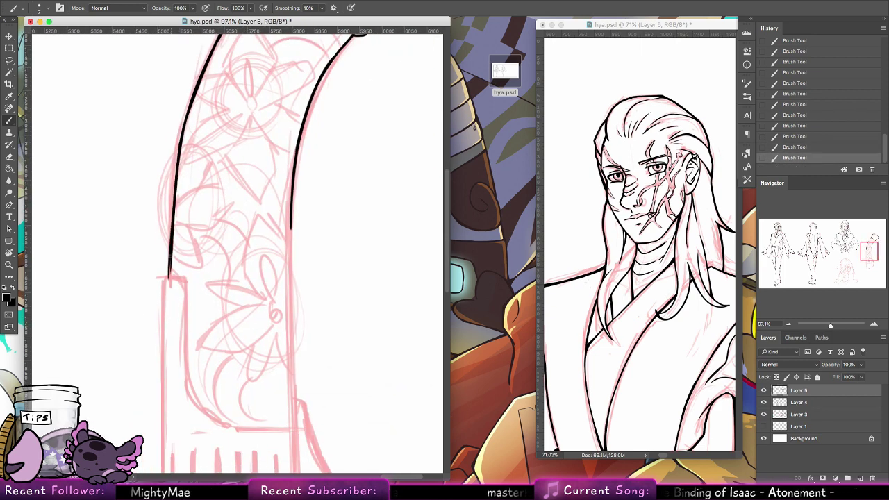
pyautogui.moveTo(290, 216); pyautogui.dragTo(288, 309)
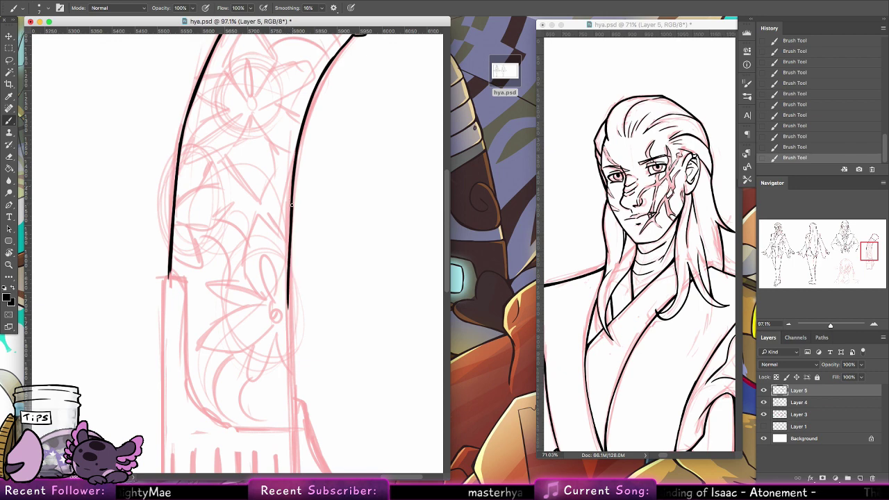
pyautogui.press('super+z')
pyautogui.moveTo(292, 193); pyautogui.dragTo(292, 420)
pyautogui.press('super+z')
pyautogui.moveTo(291, 208); pyautogui.dragTo(292, 421)
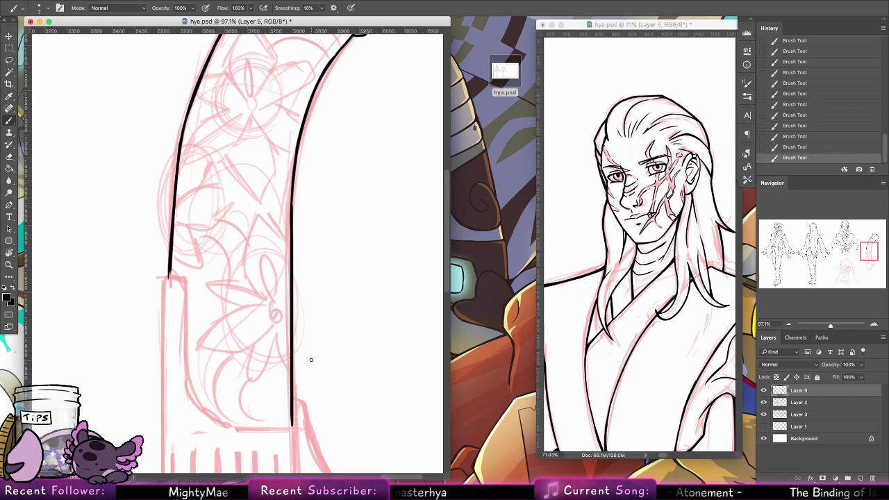
pyautogui.moveTo(165, 277)
pyautogui.mouseDown()
pyautogui.moveTo(184, 276)
pyautogui.moveTo(169, 276)
pyautogui.mouseUp()
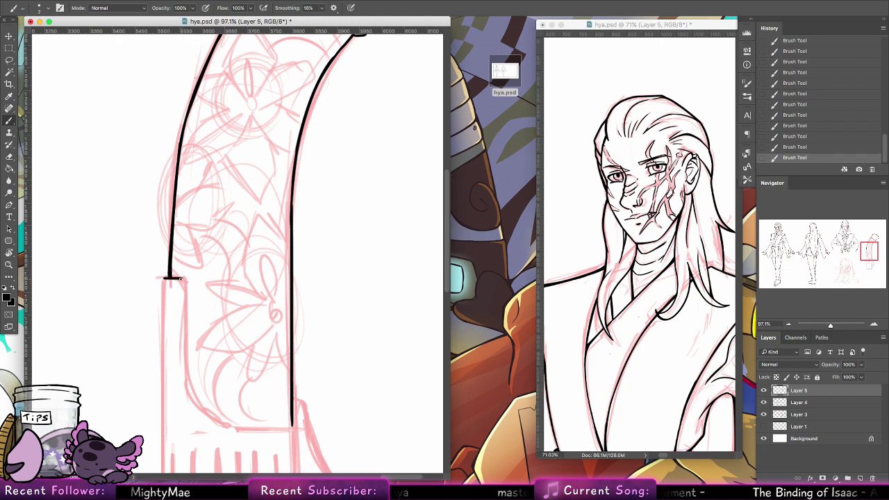
# Step: Ink the block's left vertical lines and the lower curve sweeping to the right
pyautogui.moveTo(184, 279); pyautogui.dragTo(185, 382)
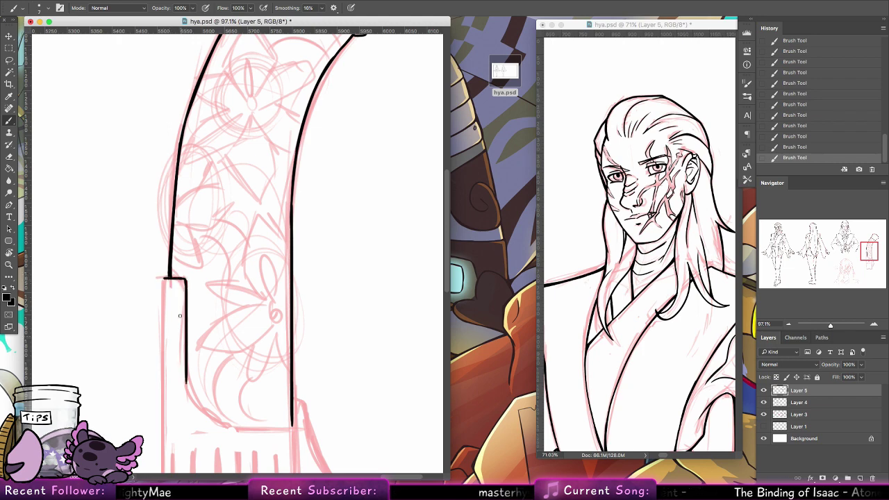
pyautogui.moveTo(165, 278); pyautogui.dragTo(164, 416)
pyautogui.press('super+z')
pyautogui.moveTo(163, 279); pyautogui.dragTo(164, 460)
pyautogui.moveTo(190, 388)
pyautogui.mouseDown()
pyautogui.moveTo(196, 406)
pyautogui.moveTo(221, 422)
pyautogui.mouseUp()
pyautogui.press('super+z')
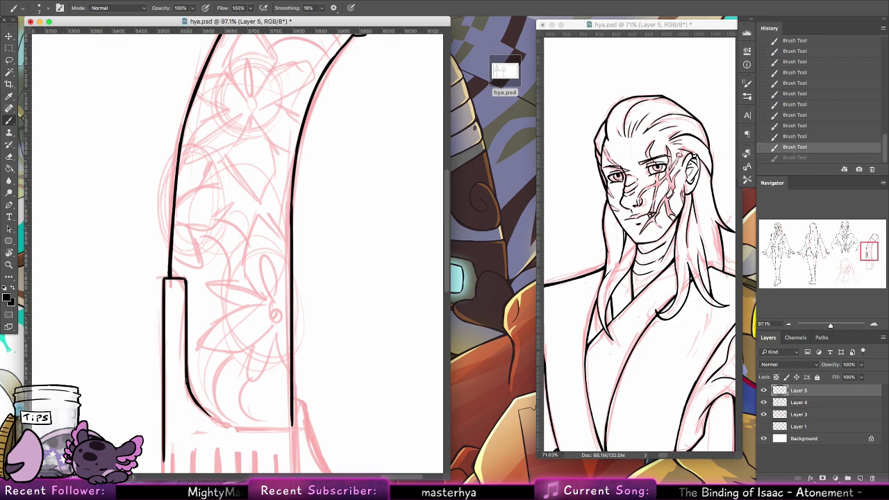
pyautogui.moveTo(186, 378)
pyautogui.mouseDown()
pyautogui.moveTo(199, 406)
pyautogui.moveTo(237, 425)
pyautogui.mouseUp()
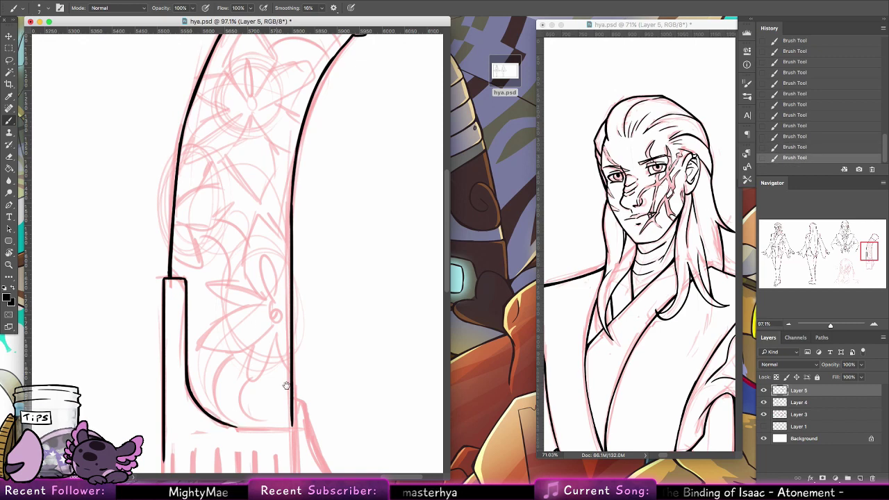
# Step: Outline the vent-slot block's top, bottom and left edges and its corner
pyautogui.moveTo(285, 386); pyautogui.dragTo(302, 246)
pyautogui.moveTo(252, 287)
pyautogui.mouseDown()
pyautogui.moveTo(300, 290)
pyautogui.moveTo(321, 281)
pyautogui.moveTo(311, 287)
pyautogui.moveTo(314, 392)
pyautogui.mouseUp()
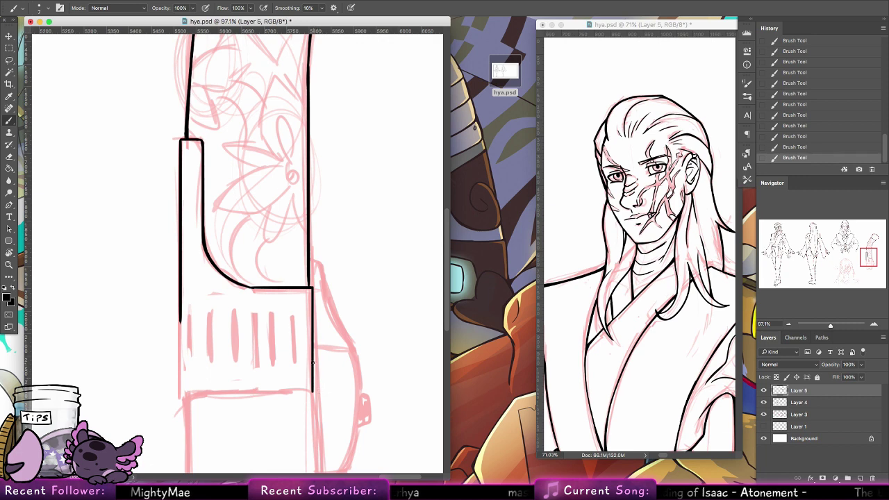
pyautogui.hotkey('ctrl', 'z')
pyautogui.hotkey('ctrl', 'z')
pyautogui.moveTo(311, 287)
pyautogui.mouseDown()
pyautogui.moveTo(311, 390)
pyautogui.moveTo(313, 296)
pyautogui.moveTo(309, 391)
pyautogui.moveTo(181, 390)
pyautogui.mouseUp()
pyautogui.press('super+z')
pyautogui.press('super+z')
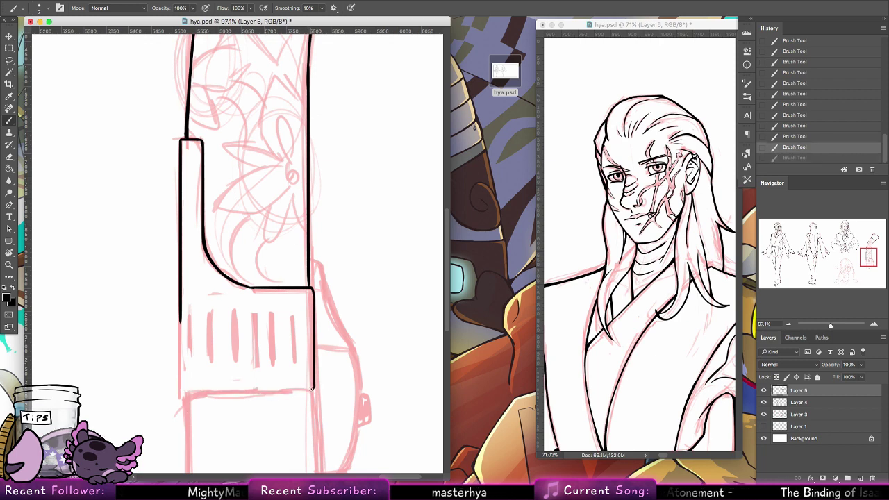
pyautogui.moveTo(314, 389); pyautogui.dragTo(186, 390)
pyautogui.moveTo(182, 316); pyautogui.dragTo(180, 392)
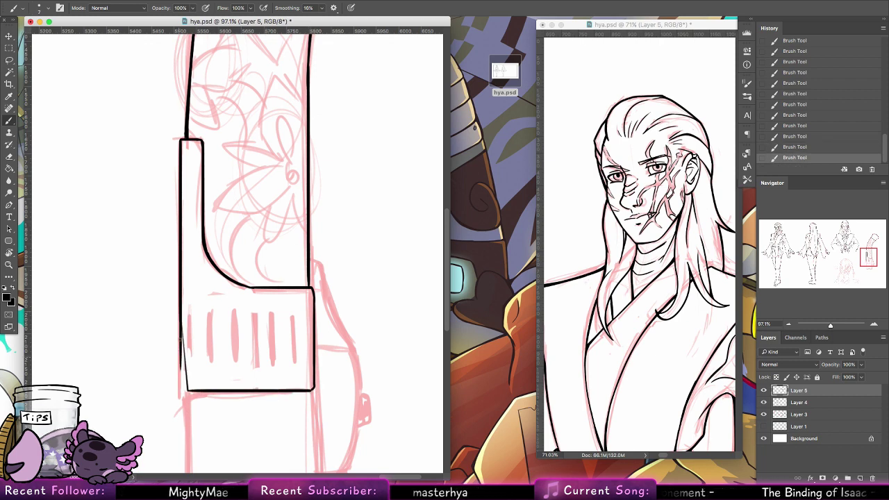
pyautogui.press('super+z')
pyautogui.moveTo(182, 318); pyautogui.dragTo(181, 395)
pyautogui.moveTo(234, 328); pyautogui.dragTo(262, 202)
pyautogui.press('super+z')
pyautogui.press('super+z')
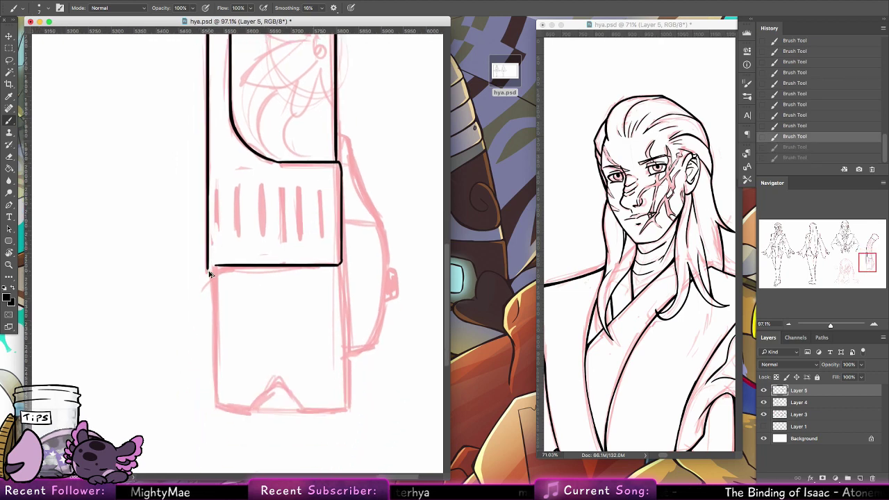
pyautogui.moveTo(208, 269)
pyautogui.mouseDown()
pyautogui.moveTo(217, 402)
pyautogui.moveTo(209, 400)
pyautogui.moveTo(261, 410)
pyautogui.moveTo(278, 392)
pyautogui.mouseUp()
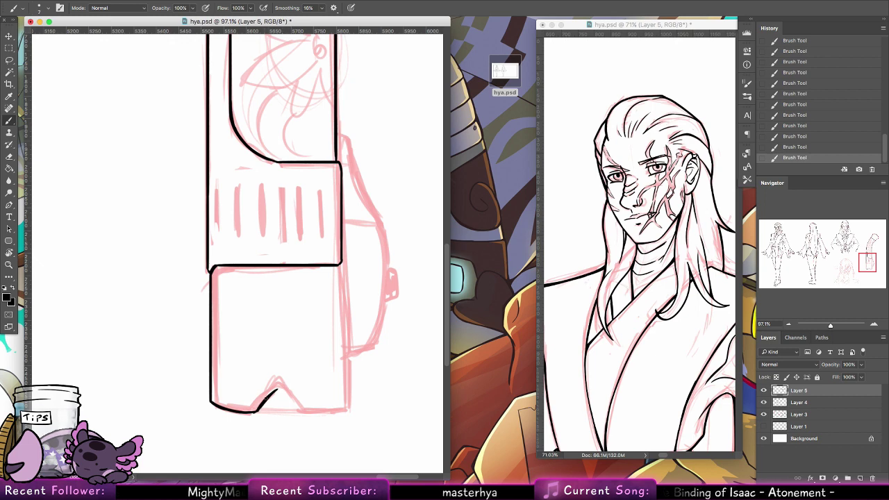
# Step: Mirror the inked left half of the bottom section to the right with Flip Horizontal, then save
pyautogui.moveTo(281, 389); pyautogui.dragTo(302, 409)
pyautogui.press('super+z')
pyautogui.press('super+z')
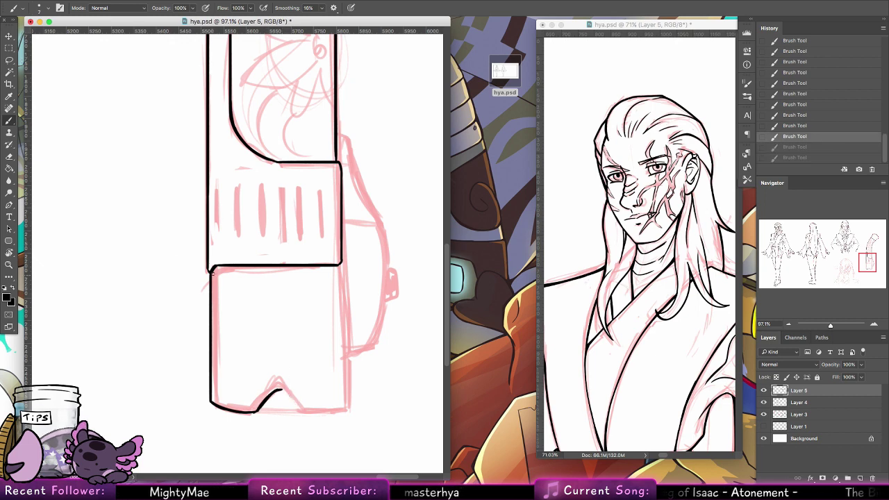
pyautogui.press('l')
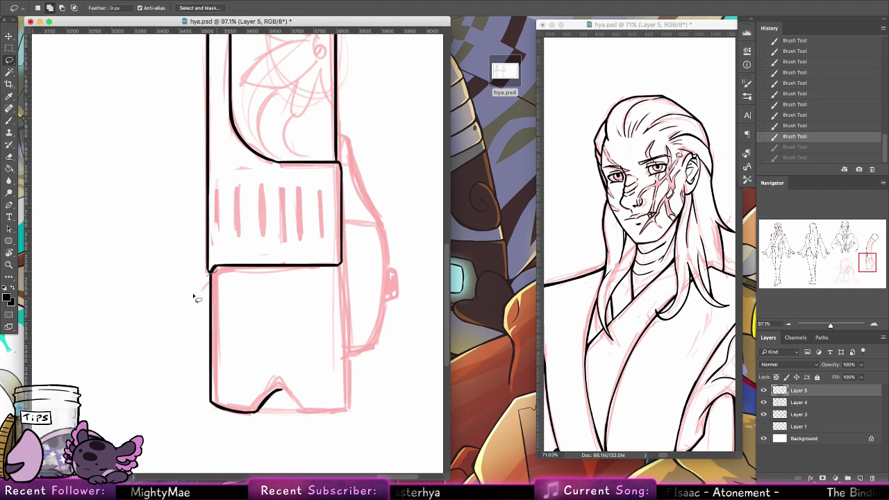
pyautogui.moveTo(229, 272); pyautogui.dragTo(306, 378)
pyautogui.press('v')
pyautogui.moveTo(235, 302); pyautogui.dragTo(287, 302)
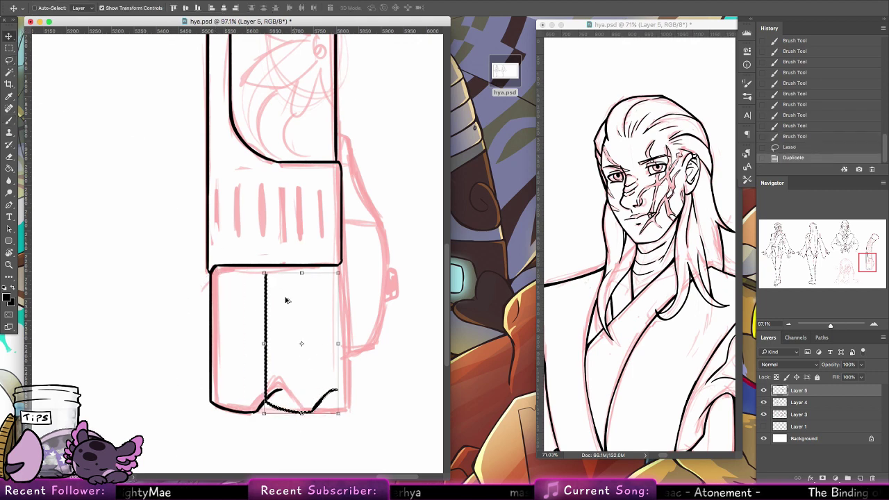
pyautogui.click(88, 1)
pyautogui.moveTo(175, 205)
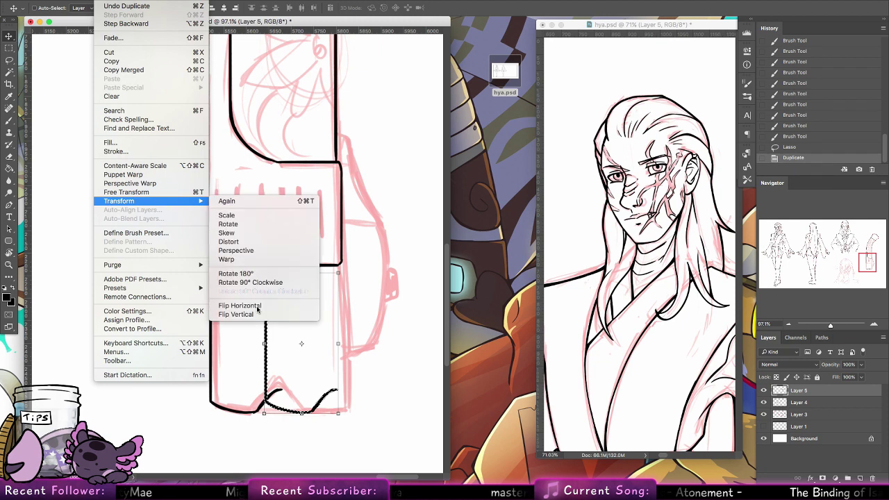
pyautogui.click(261, 305)
pyautogui.moveTo(324, 375); pyautogui.dragTo(322, 397)
pyautogui.hotkey('ctrl', 'd')
pyautogui.hotkey('ctrl', 's')
# Step: Fix the mirrored outline's joins, erase a stray mark, and begin the side guard's lower curve
pyautogui.press('b')
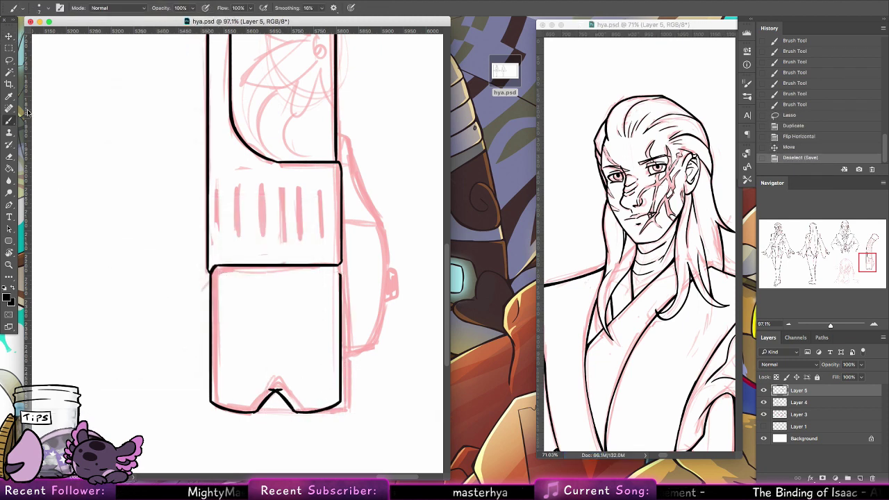
pyautogui.moveTo(340, 264); pyautogui.dragTo(341, 262)
pyautogui.moveTo(340, 264); pyautogui.dragTo(340, 271)
pyautogui.moveTo(340, 265); pyautogui.dragTo(340, 275)
pyautogui.press('e')
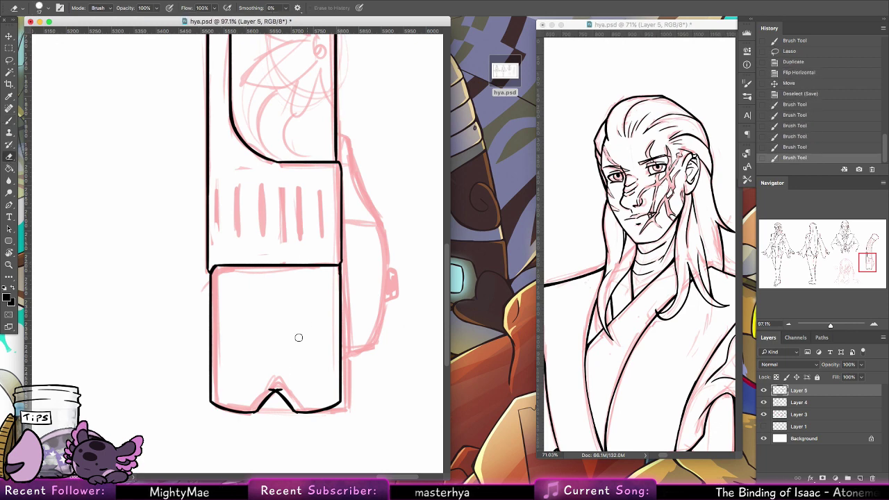
pyautogui.click(283, 390)
pyautogui.press('b')
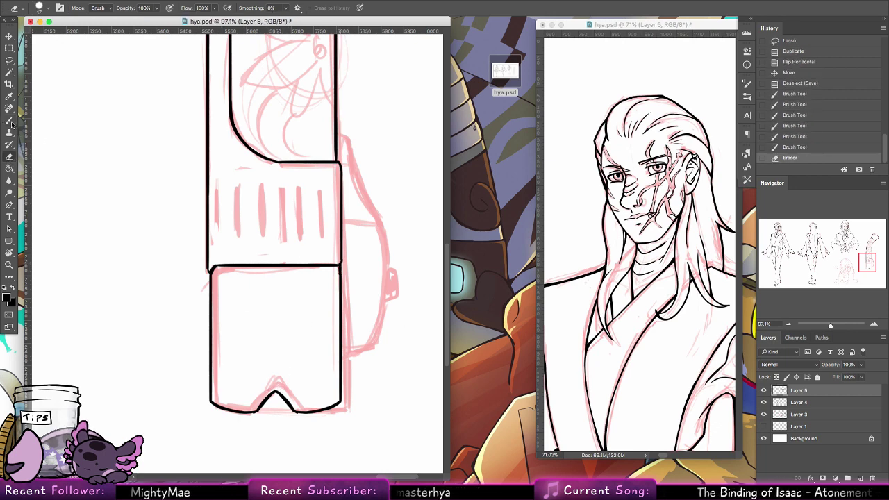
pyautogui.moveTo(341, 358)
pyautogui.mouseDown()
pyautogui.moveTo(371, 343)
pyautogui.moveTo(350, 354)
pyautogui.moveTo(383, 240)
pyautogui.mouseUp()
# Step: Ink the side guard's right-hand curve and thin it with the eraser
pyautogui.press('super+z')
pyautogui.moveTo(367, 347); pyautogui.dragTo(374, 207)
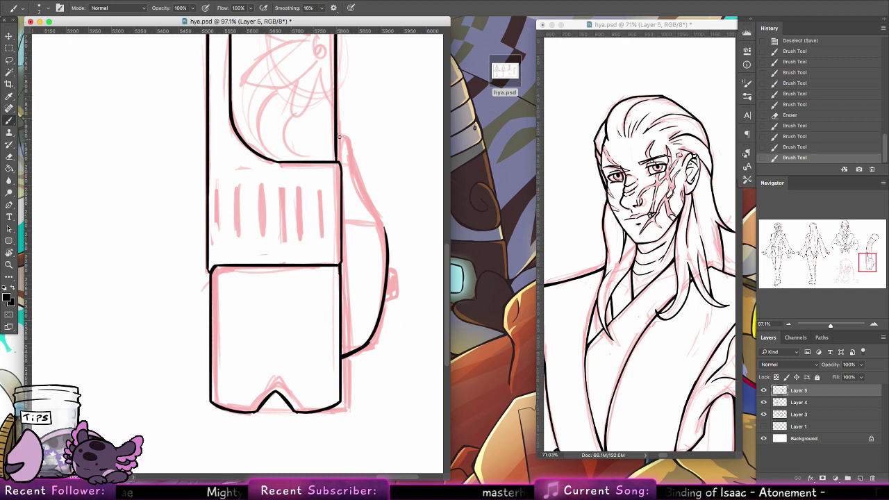
pyautogui.moveTo(340, 137); pyautogui.dragTo(366, 202)
pyautogui.press('super+z')
pyautogui.moveTo(347, 140); pyautogui.dragTo(374, 215)
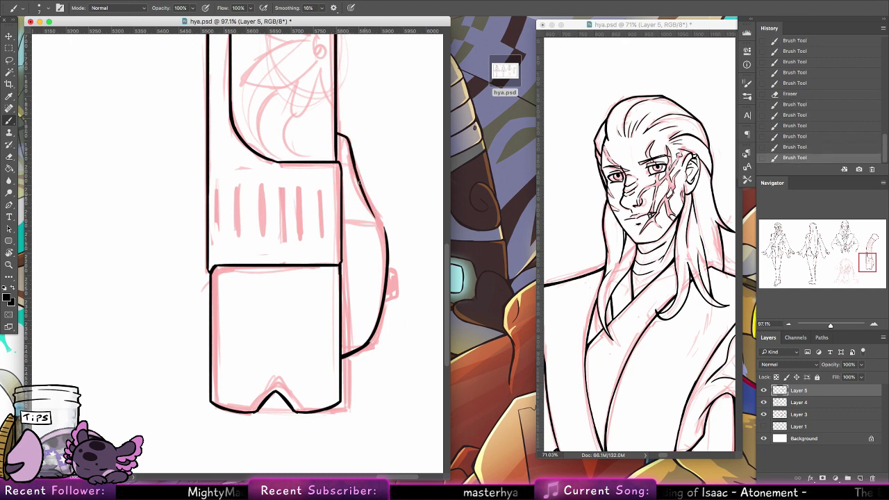
pyautogui.moveTo(359, 182); pyautogui.dragTo(385, 262)
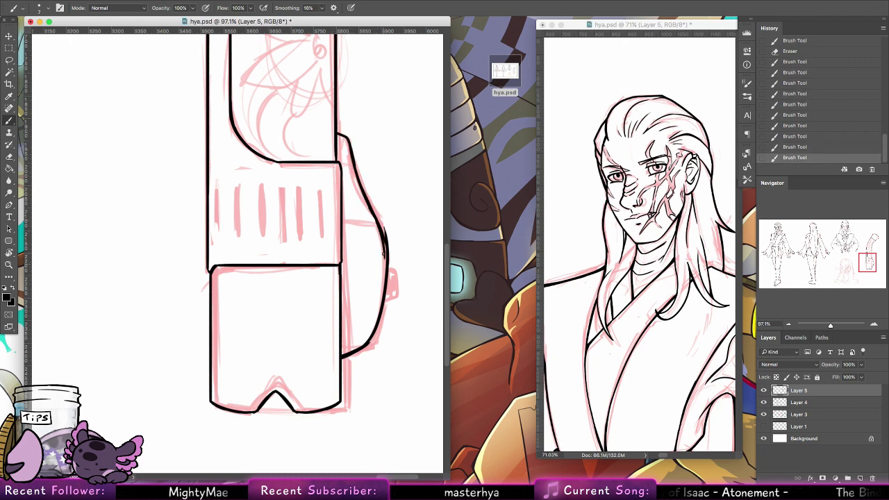
pyautogui.press('super+z')
pyautogui.moveTo(377, 219); pyautogui.dragTo(388, 273)
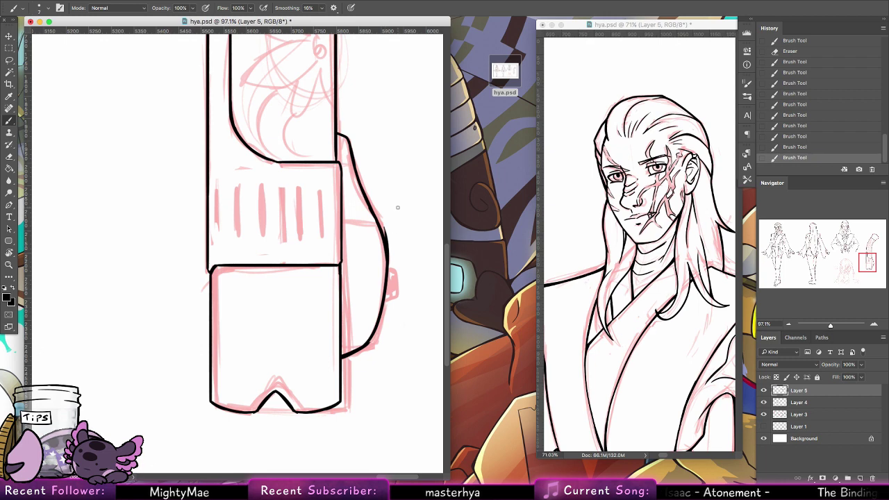
pyautogui.click(10, 159)
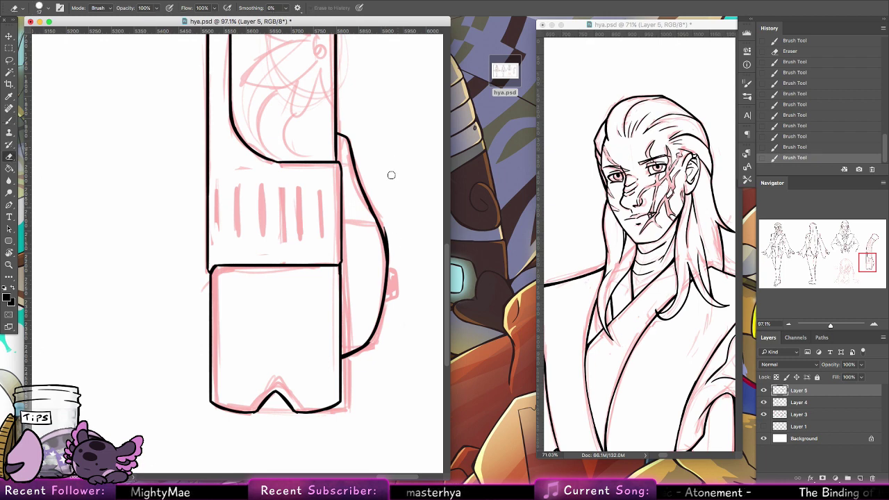
pyautogui.moveTo(389, 226); pyautogui.dragTo(389, 286)
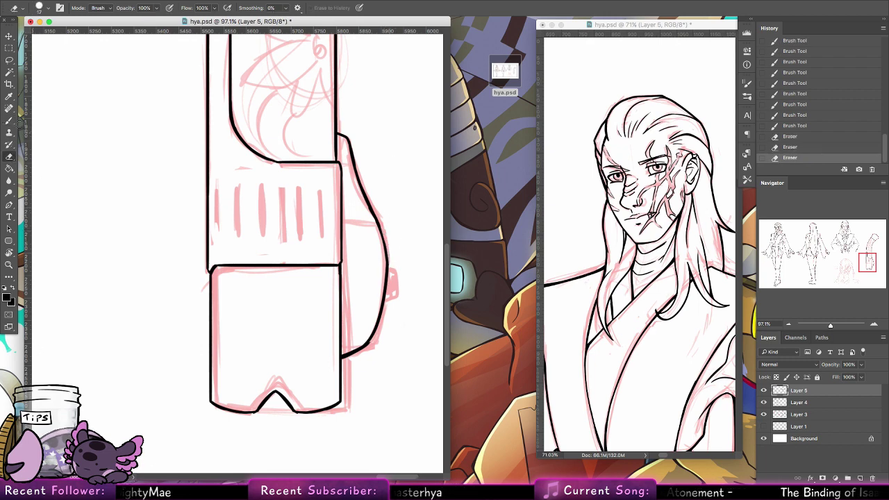
pyautogui.click(17, 123)
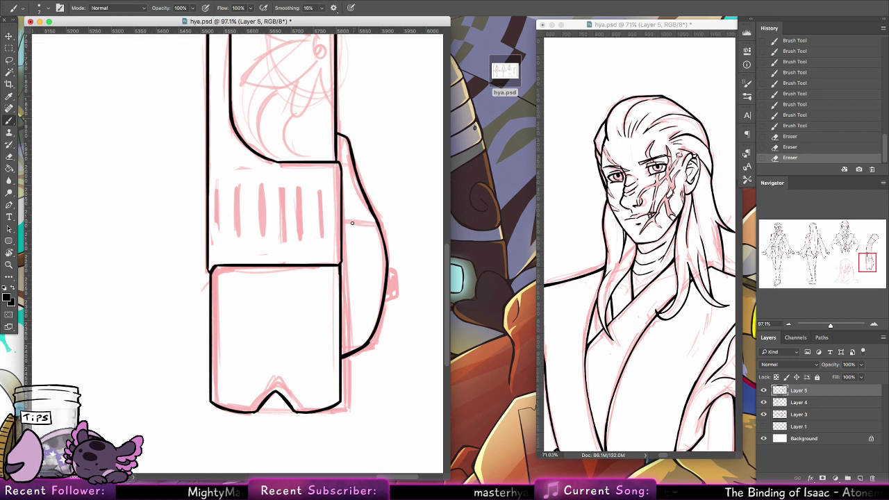
# Step: Add short strokes to the side curve and the vent slot outline
pyautogui.moveTo(357, 222)
pyautogui.mouseDown()
pyautogui.moveTo(386, 224)
pyautogui.moveTo(340, 223)
pyautogui.mouseUp()
pyautogui.hotkey('ctrl', 'z')
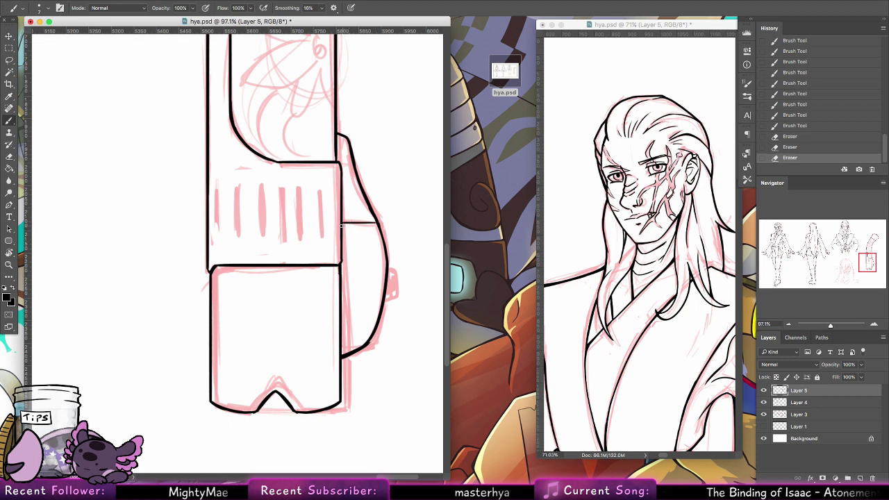
pyautogui.moveTo(388, 265); pyautogui.dragTo(396, 291)
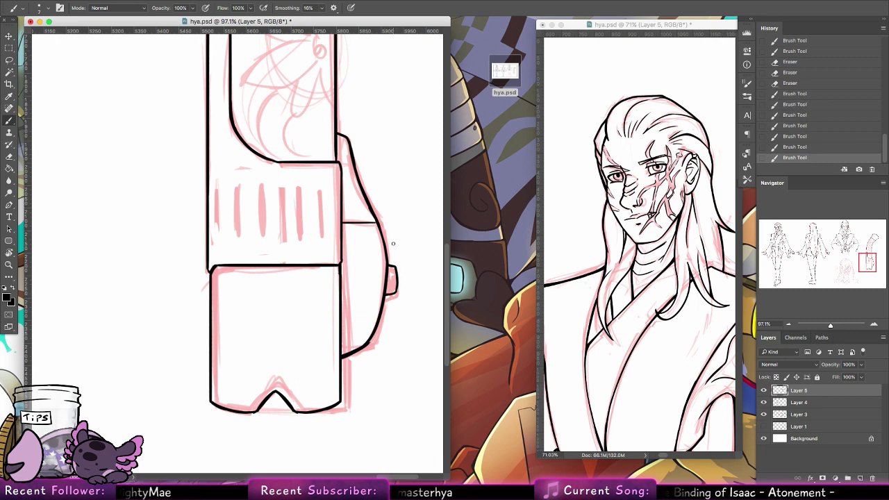
pyautogui.moveTo(329, 180)
pyautogui.mouseDown()
pyautogui.moveTo(326, 256)
pyautogui.moveTo(330, 188)
pyautogui.moveTo(314, 208)
pyautogui.moveTo(343, 210)
pyautogui.moveTo(342, 182)
pyautogui.mouseUp()
# Step: Lasso the vent slot and copy it to the left along the band
pyautogui.press('l')
pyautogui.click(9, 36)
pyautogui.moveTo(336, 216); pyautogui.dragTo(312, 234)
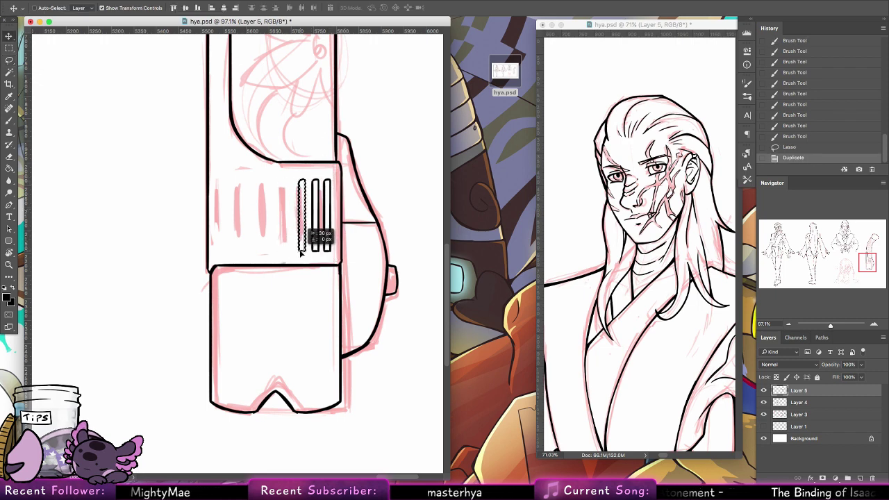
pyautogui.hotkey('ctrl', 'alt', 'z')
pyautogui.hotkey('ctrl', 'alt', 'z')
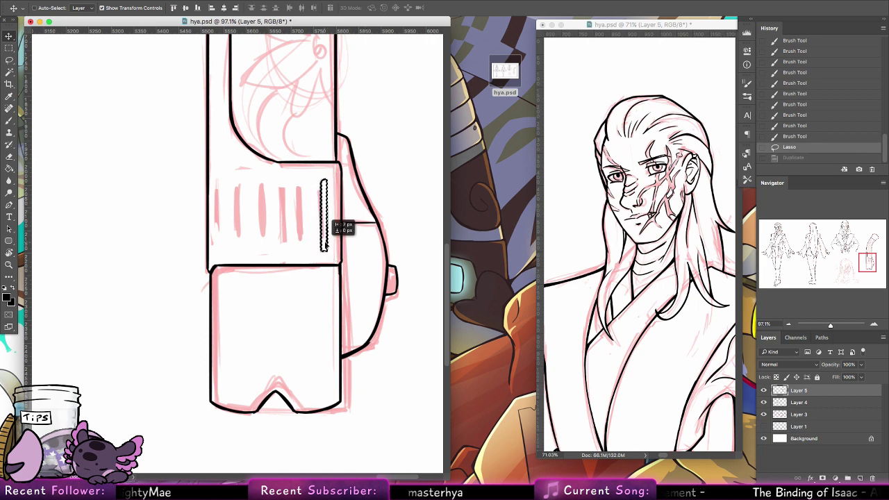
pyautogui.moveTo(341, 224)
pyautogui.mouseDown()
pyautogui.moveTo(325, 244)
pyautogui.moveTo(216, 248)
pyautogui.mouseUp()
pyautogui.press('super+d')
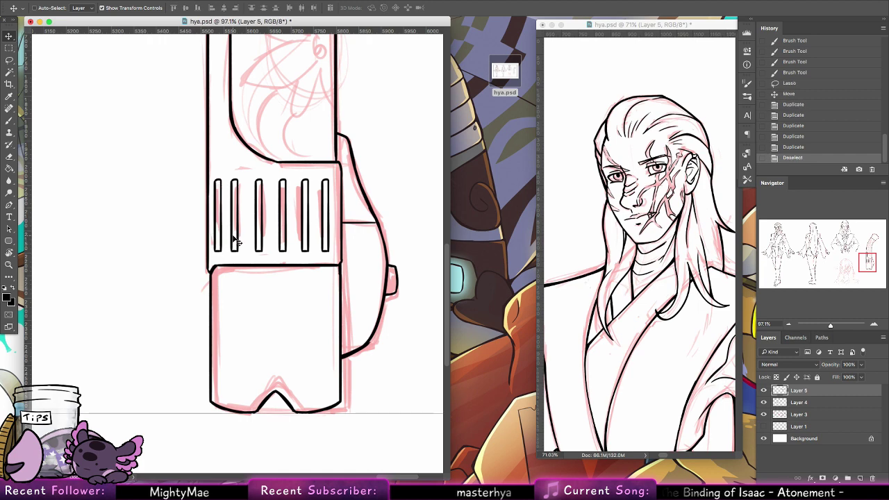
# Step: Erase stray ink around the row of vent slots
pyautogui.press('l')
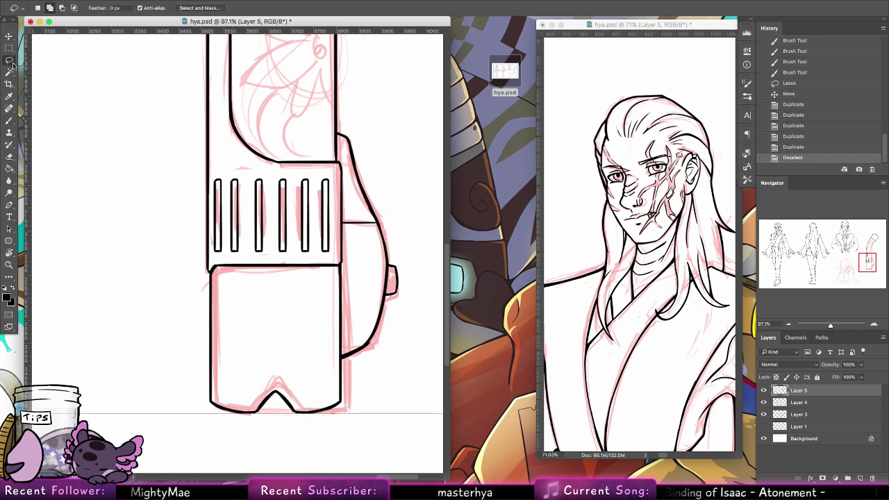
pyautogui.moveTo(218, 169)
pyautogui.mouseDown()
pyautogui.moveTo(213, 255)
pyautogui.moveTo(265, 258)
pyautogui.moveTo(329, 253)
pyautogui.moveTo(339, 223)
pyautogui.moveTo(329, 171)
pyautogui.mouseUp()
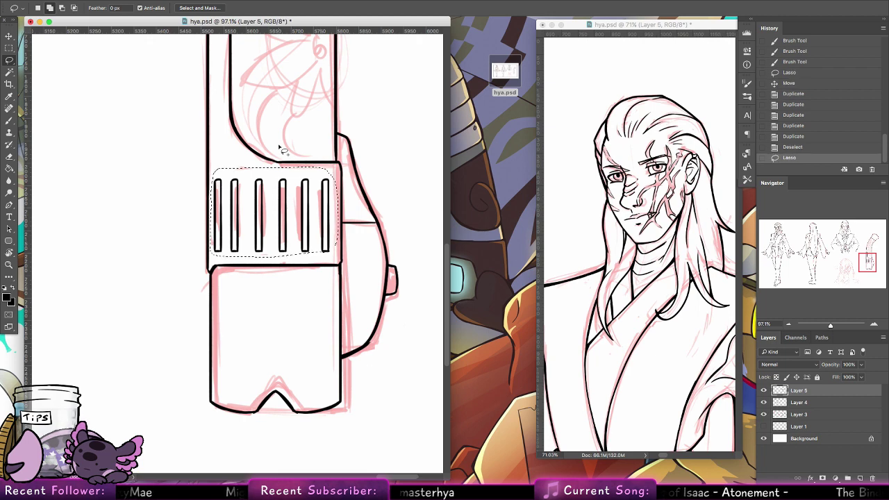
pyautogui.press('super+z')
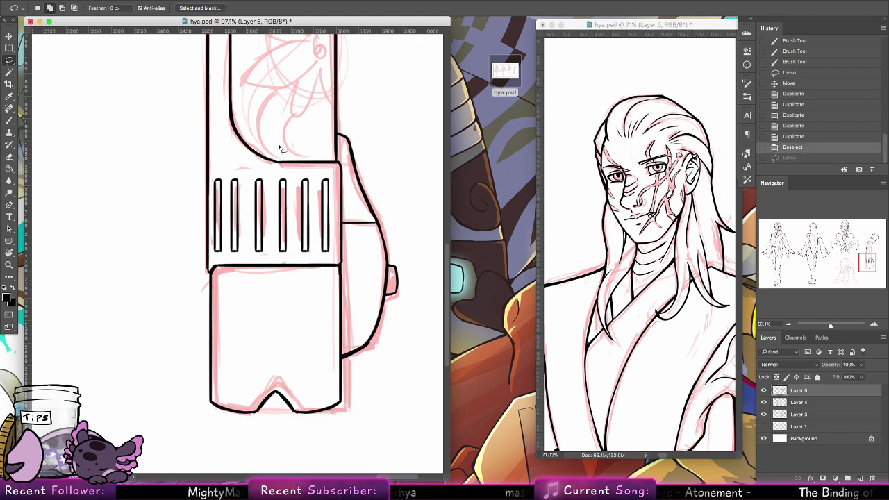
pyautogui.moveTo(384, 237); pyautogui.dragTo(450, 189)
pyautogui.click(9, 157)
pyautogui.moveTo(284, 203); pyautogui.dragTo(399, 203)
# Step: Draw a curved line under the slots, then erase part of it and the right three slots' ink
pyautogui.click(8, 120)
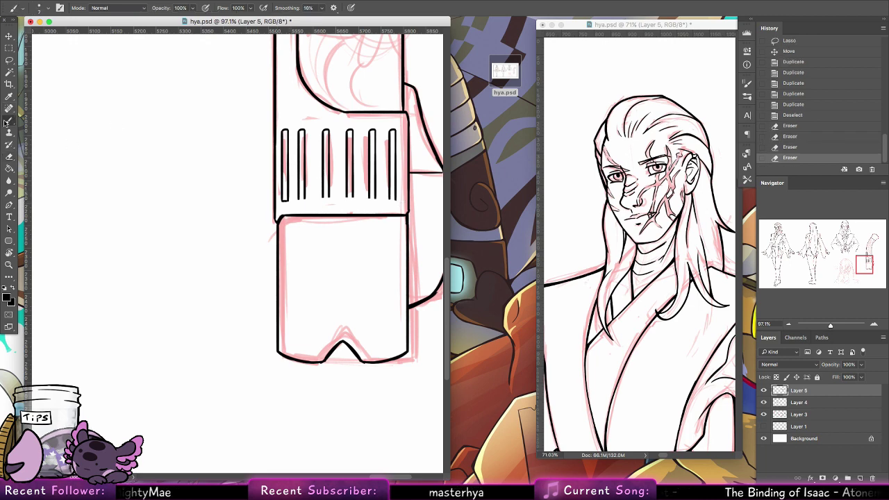
pyautogui.moveTo(281, 201); pyautogui.dragTo(305, 200)
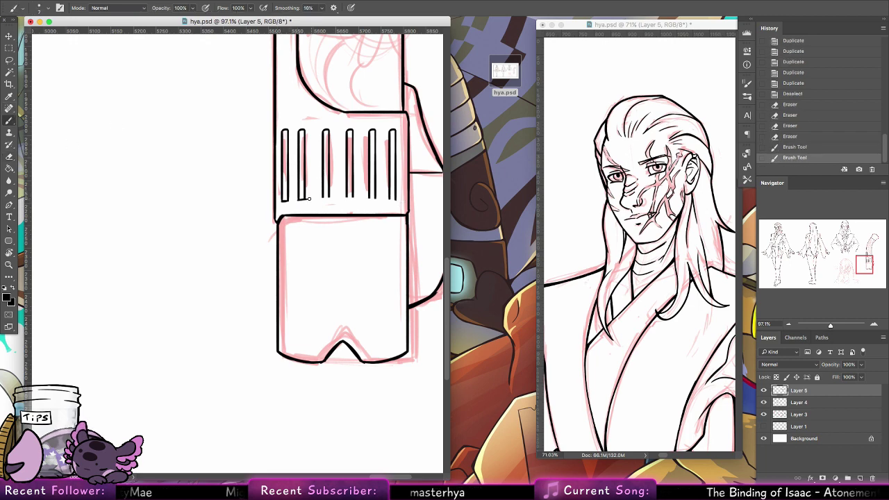
pyautogui.press('super+z')
pyautogui.press('super+z')
pyautogui.press('super+z')
pyautogui.press('super+z')
pyautogui.press('super+z')
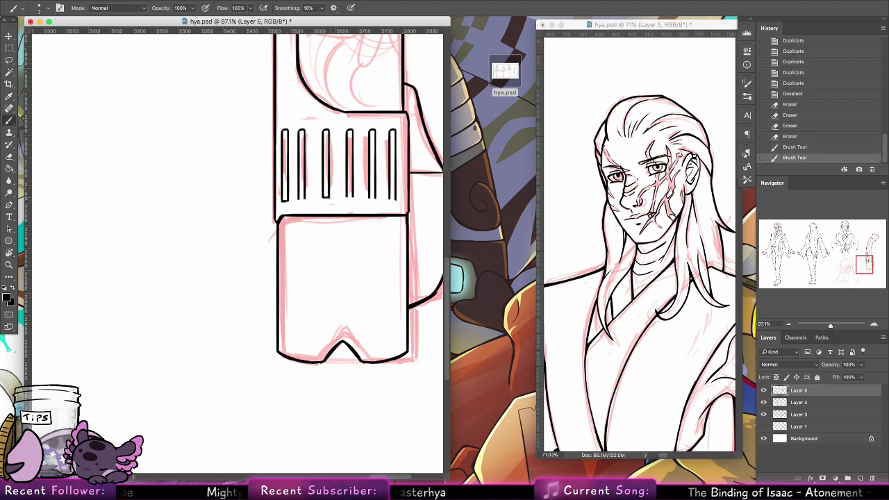
pyautogui.moveTo(322, 196)
pyautogui.mouseDown()
pyautogui.moveTo(329, 197)
pyautogui.moveTo(305, 200)
pyautogui.moveTo(284, 221)
pyautogui.moveTo(341, 204)
pyautogui.mouseUp()
pyautogui.press('super+z')
pyautogui.press('super+z')
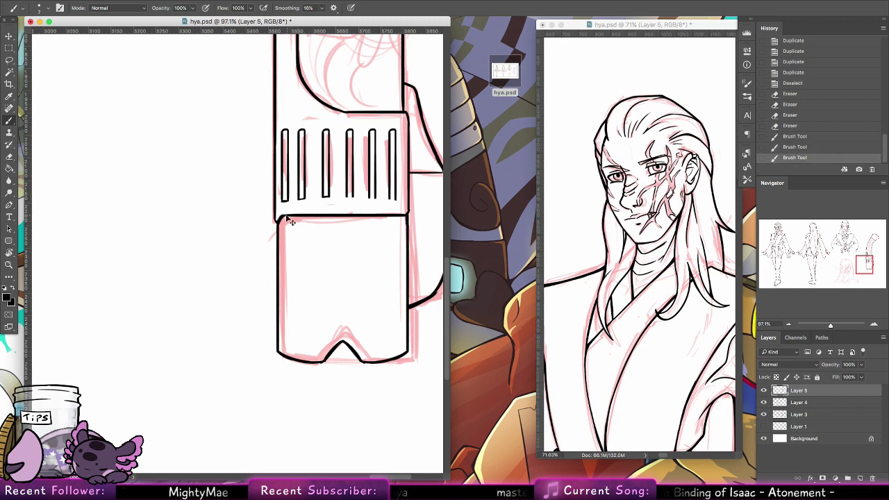
pyautogui.moveTo(281, 216); pyautogui.dragTo(389, 207)
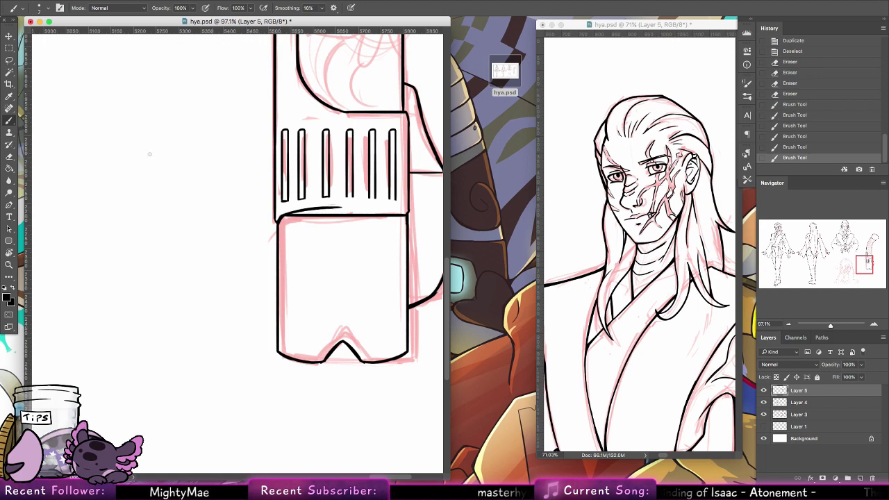
pyautogui.press('e')
pyautogui.moveTo(288, 220); pyautogui.dragTo(365, 218)
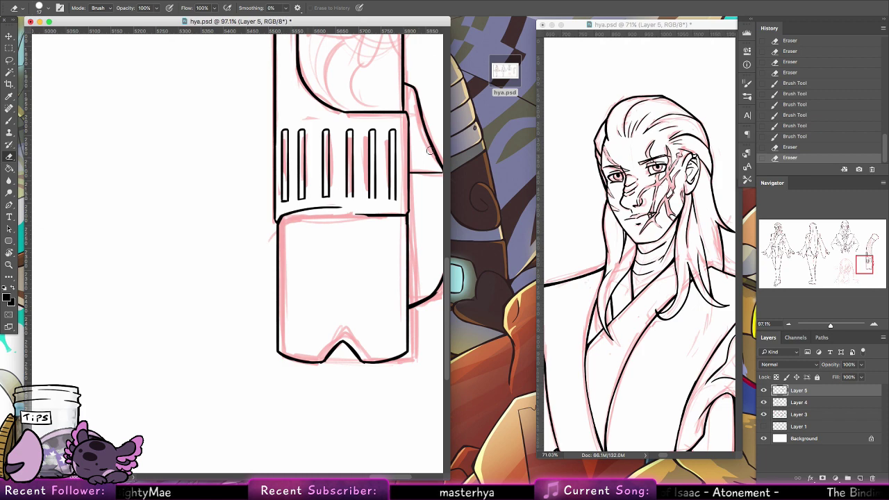
pyautogui.moveTo(349, 133)
pyautogui.mouseDown()
pyautogui.moveTo(351, 201)
pyautogui.moveTo(369, 123)
pyautogui.moveTo(391, 147)
pyautogui.moveTo(400, 212)
pyautogui.moveTo(354, 216)
pyautogui.moveTo(388, 214)
pyautogui.mouseUp()
# Step: Copy the three left vent slots to the right and flip them horizontally over the right sketch
pyautogui.click(9, 60)
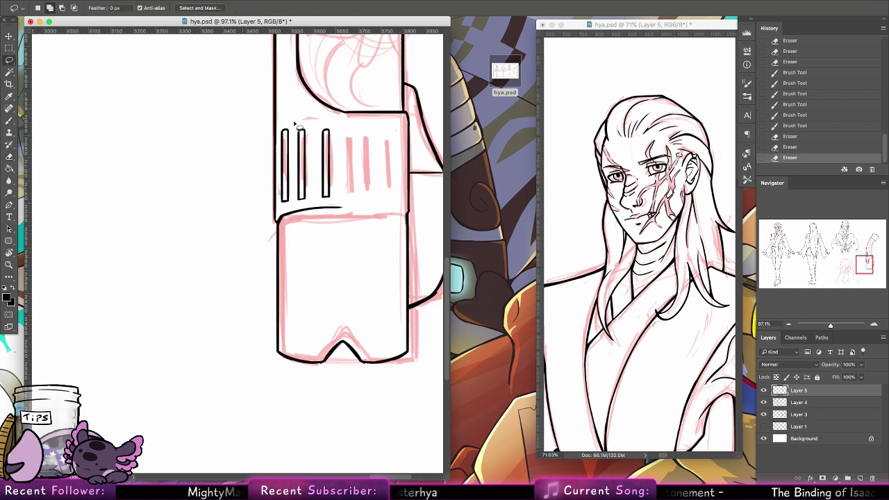
pyautogui.moveTo(347, 124)
pyautogui.mouseDown()
pyautogui.moveTo(257, 229)
pyautogui.moveTo(377, 159)
pyautogui.moveTo(350, 125)
pyautogui.mouseUp()
pyautogui.click(9, 35)
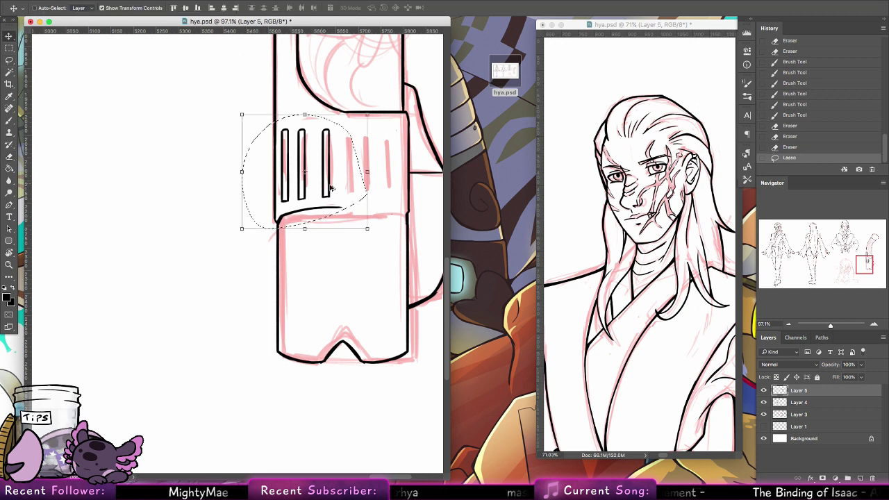
pyautogui.moveTo(333, 187); pyautogui.dragTo(377, 188)
pyautogui.click(105, 1)
pyautogui.moveTo(157, 202)
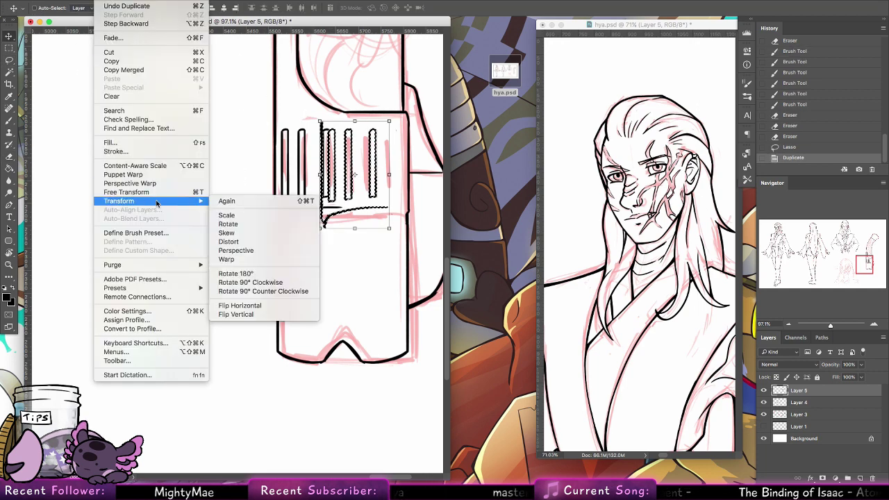
pyautogui.click(274, 306)
pyautogui.moveTo(367, 206); pyautogui.dragTo(392, 198)
pyautogui.press('super+d')
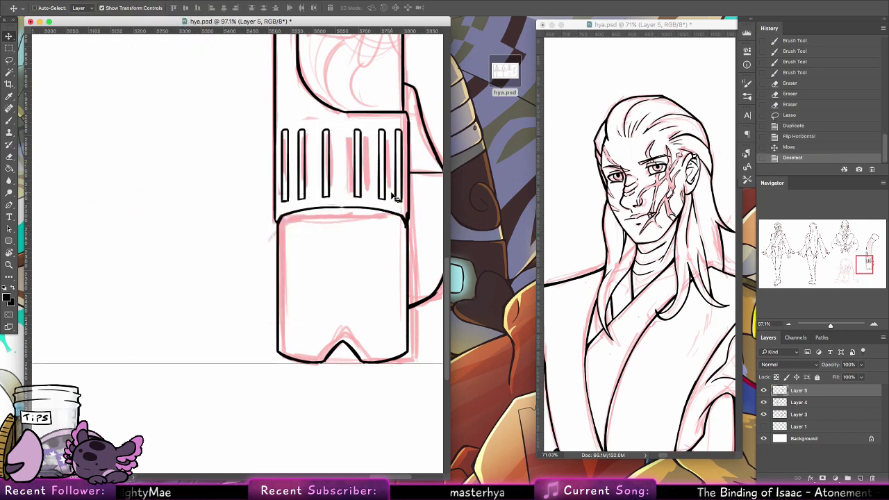
pyautogui.click(9, 121)
pyautogui.moveTo(315, 208); pyautogui.dragTo(380, 209)
pyautogui.press('super+z')
pyautogui.press('super+z')
# Step: Nudge the left and right slot groups toward each other so all six are evenly spaced
pyautogui.click(12, 61)
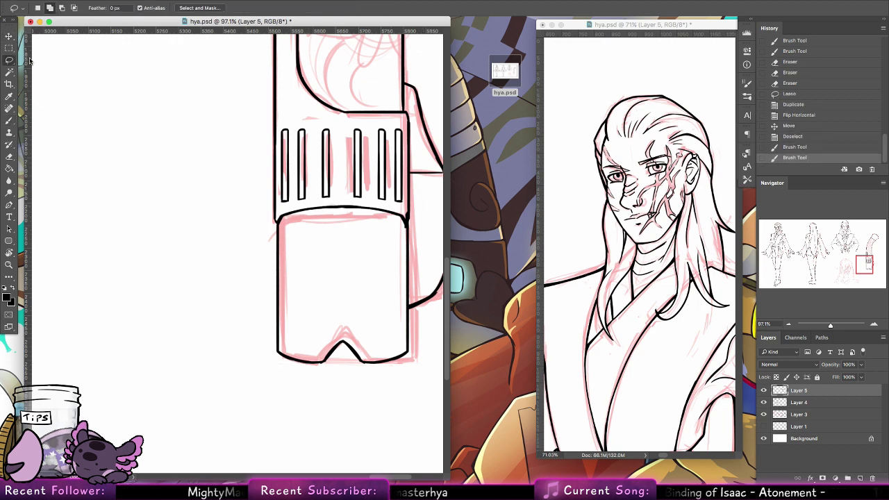
pyautogui.moveTo(285, 125)
pyautogui.mouseDown()
pyautogui.moveTo(282, 211)
pyautogui.moveTo(337, 197)
pyautogui.moveTo(354, 129)
pyautogui.mouseUp()
pyautogui.moveTo(345, 169)
pyautogui.mouseDown()
pyautogui.moveTo(340, 191)
pyautogui.moveTo(322, 205)
pyautogui.moveTo(343, 171)
pyautogui.mouseUp()
pyautogui.moveTo(286, 140)
pyautogui.mouseDown()
pyautogui.moveTo(279, 136)
pyautogui.moveTo(297, 201)
pyautogui.moveTo(363, 168)
pyautogui.moveTo(362, 198)
pyautogui.moveTo(353, 174)
pyautogui.moveTo(325, 185)
pyautogui.mouseUp()
pyautogui.click(12, 36)
pyautogui.hotkey('ctrl', 'd')
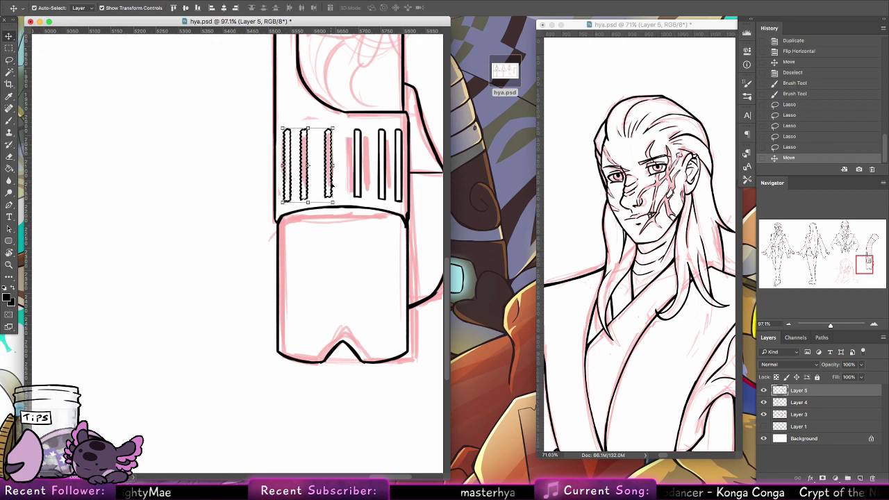
pyautogui.press('l')
pyautogui.moveTo(408, 136)
pyautogui.mouseDown()
pyautogui.moveTo(361, 120)
pyautogui.moveTo(342, 159)
pyautogui.moveTo(357, 202)
pyautogui.moveTo(401, 215)
pyautogui.moveTo(406, 180)
pyautogui.mouseUp()
pyautogui.press('v')
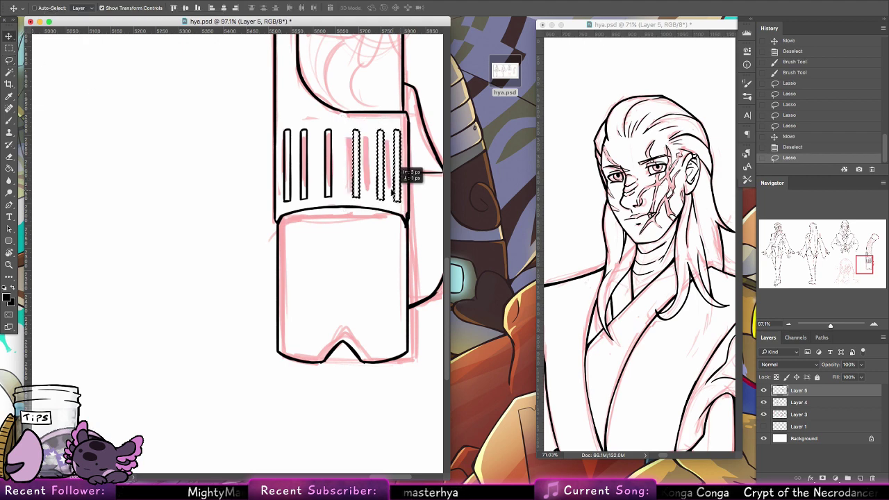
pyautogui.hotkey('ctrl', 'd')
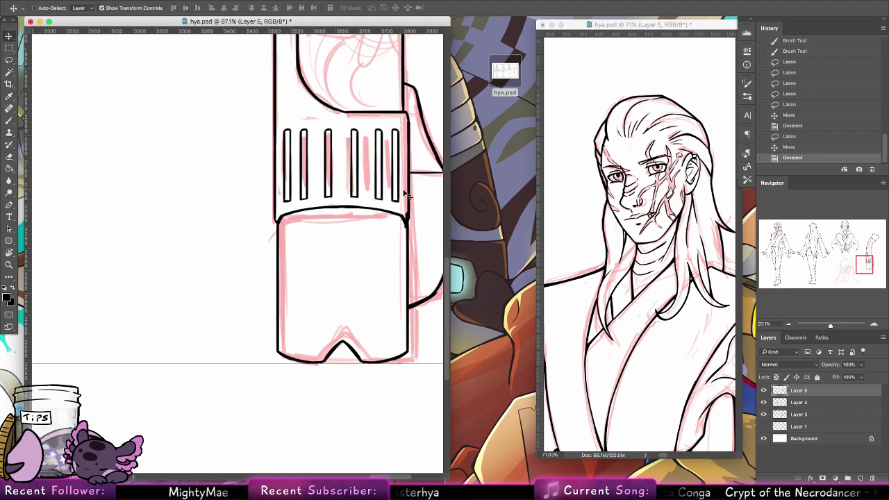
# Step: Touch up and erase stray ink at the band's right corner, then check the whole sheet
pyautogui.click(11, 120)
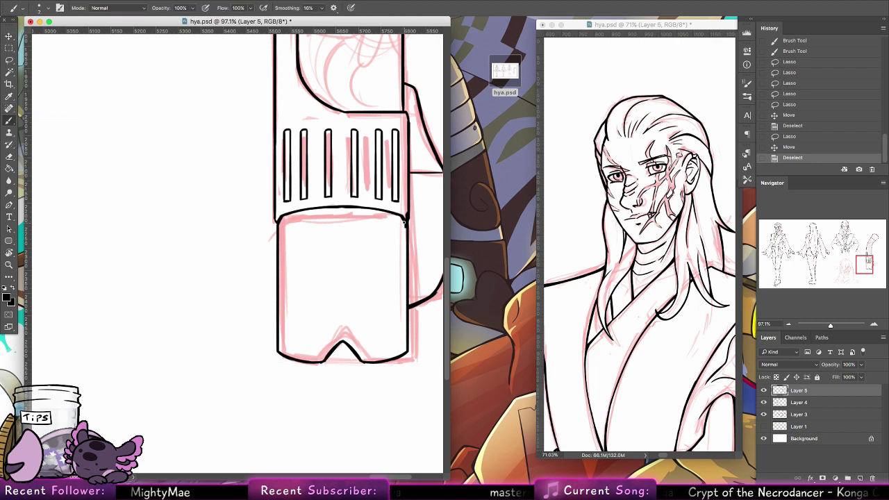
pyautogui.click(405, 218)
pyautogui.click(407, 218)
pyautogui.click(407, 217)
pyautogui.click(407, 218)
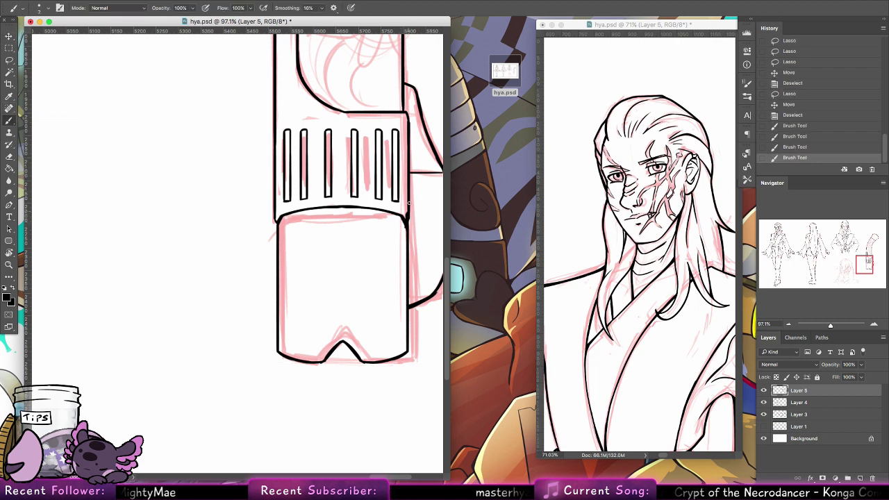
pyautogui.click(10, 157)
pyautogui.click(402, 219)
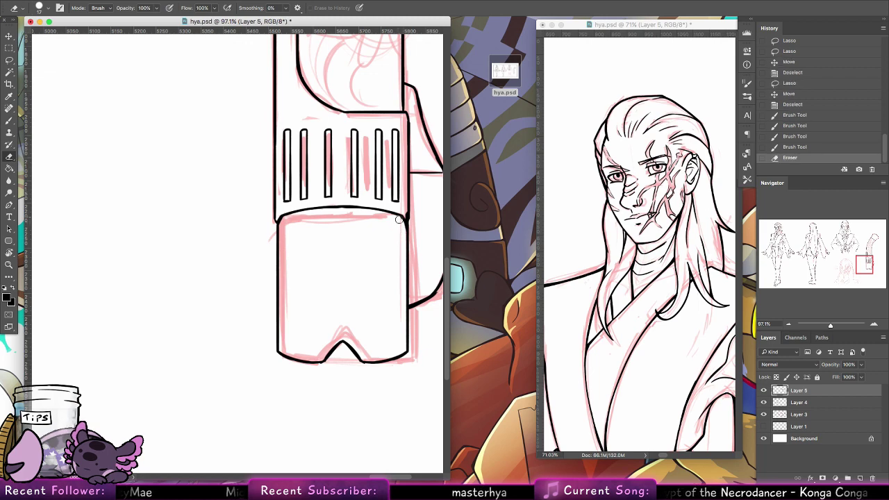
pyautogui.click(404, 212)
pyautogui.click(406, 212)
pyautogui.click(405, 210)
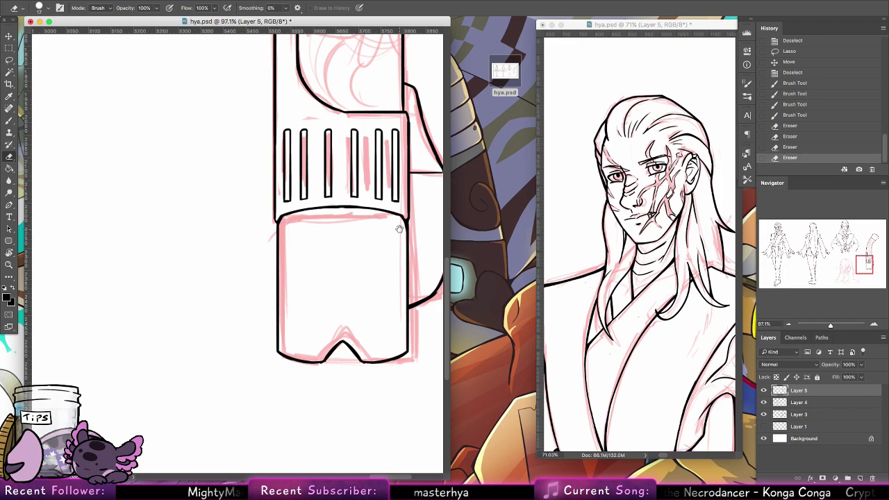
pyautogui.keyDown('alt'); pyautogui.keyDown('space'); pyautogui.click(391, 313); pyautogui.keyUp('space'); pyautogui.keyUp('alt')
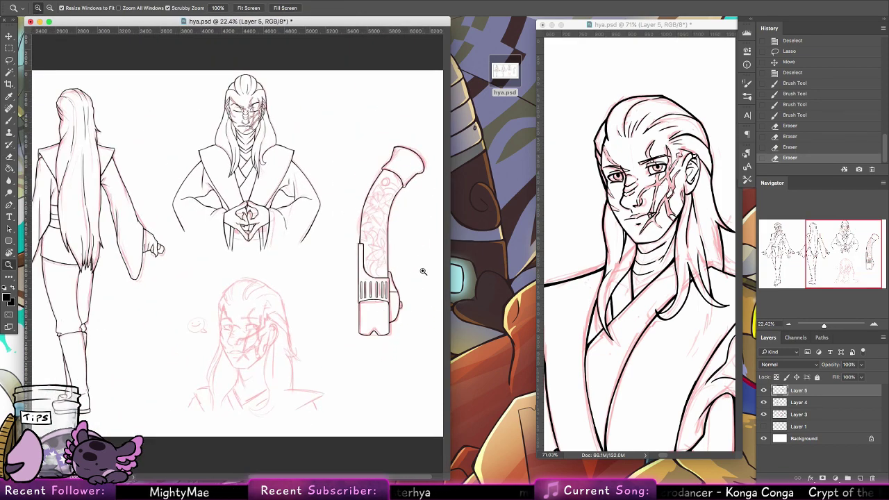
pyautogui.moveTo(383, 345); pyautogui.dragTo(418, 352)
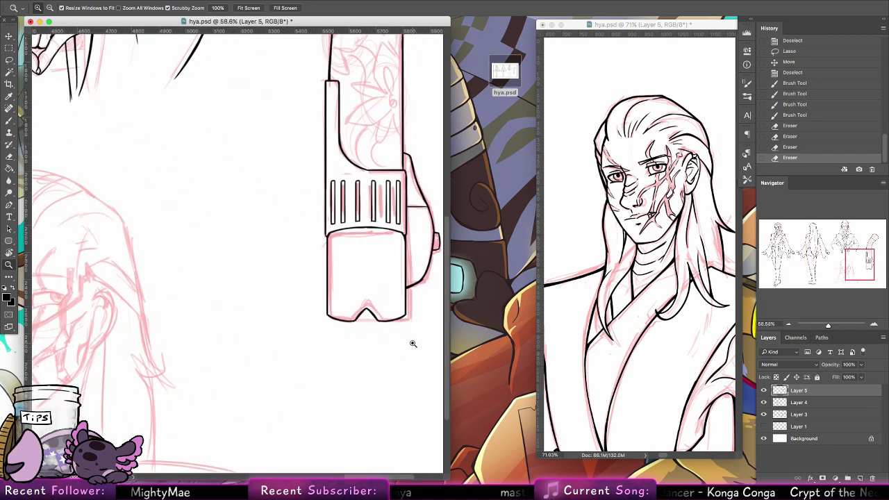
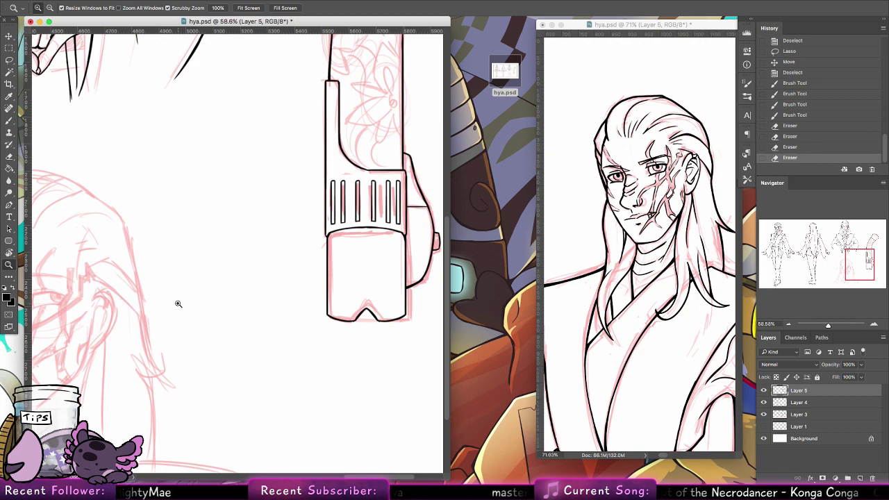
# Step: Paint a solid black disc over the hilt's round button with a larger round brush
pyautogui.scroll(5, 177, 303)
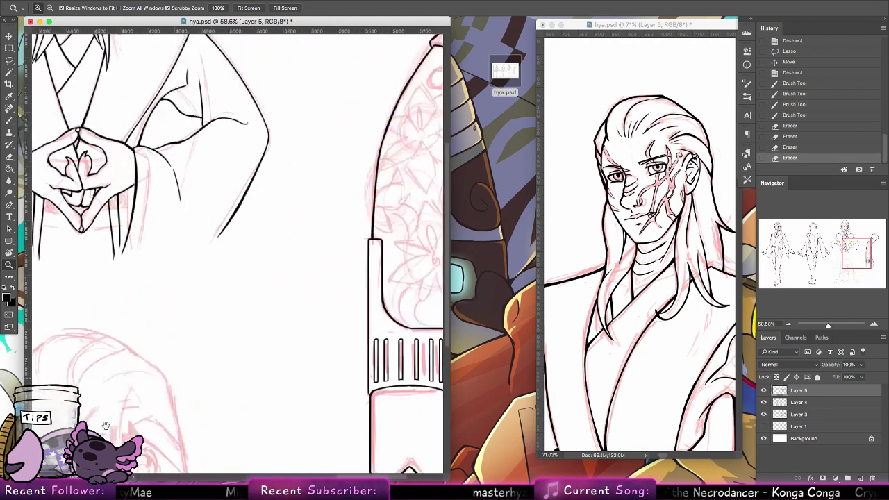
pyautogui.hscroll(5, 268, 204)
pyautogui.scroll(5, 218, 228)
pyautogui.press('b')
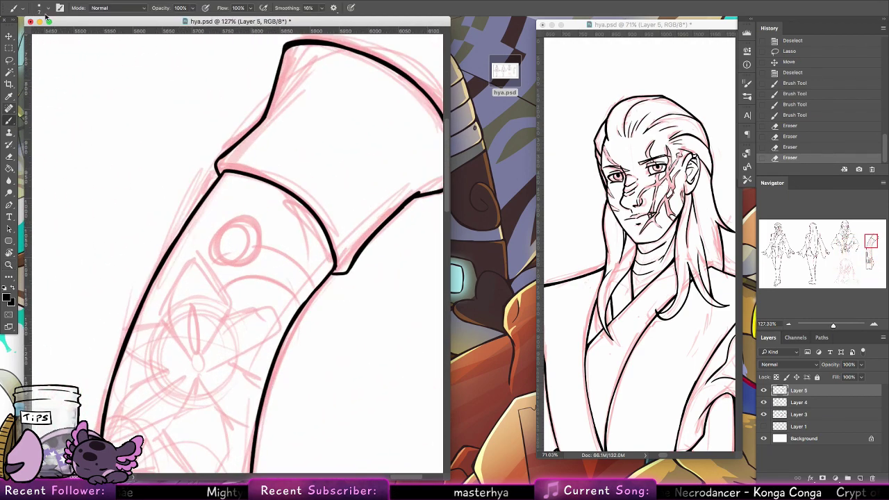
pyautogui.click(43, 7)
pyautogui.click(65, 121)
pyautogui.moveTo(244, 208)
pyautogui.mouseDown()
pyautogui.moveTo(221, 245)
pyautogui.moveTo(232, 240)
pyautogui.mouseUp()
# Step: Erase the disc's centre with a 48 px eraser, leaving a black ring
pyautogui.press('e')
pyautogui.click(43, 8)
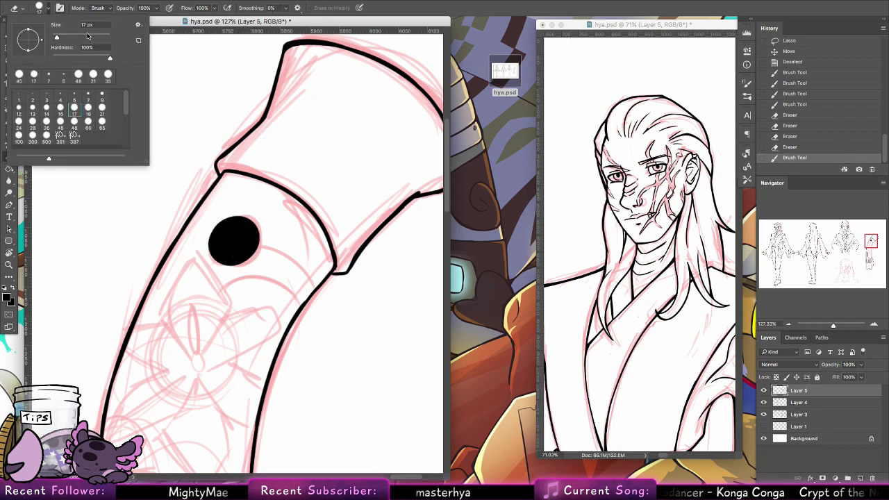
pyautogui.click(75, 120)
pyautogui.click(234, 240)
pyautogui.moveTo(234, 239)
pyautogui.mouseDown()
pyautogui.moveTo(252, 236)
pyautogui.moveTo(231, 244)
pyautogui.moveTo(243, 229)
pyautogui.mouseUp()
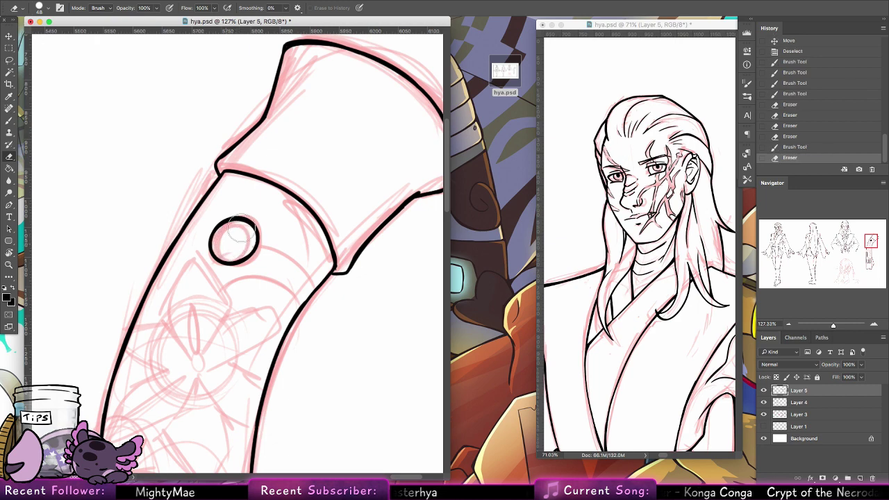
# Step: Lasso the ring and Alt-drag a slightly offset copy for depth, then deselect
pyautogui.click(9, 48)
pyautogui.click(10, 71)
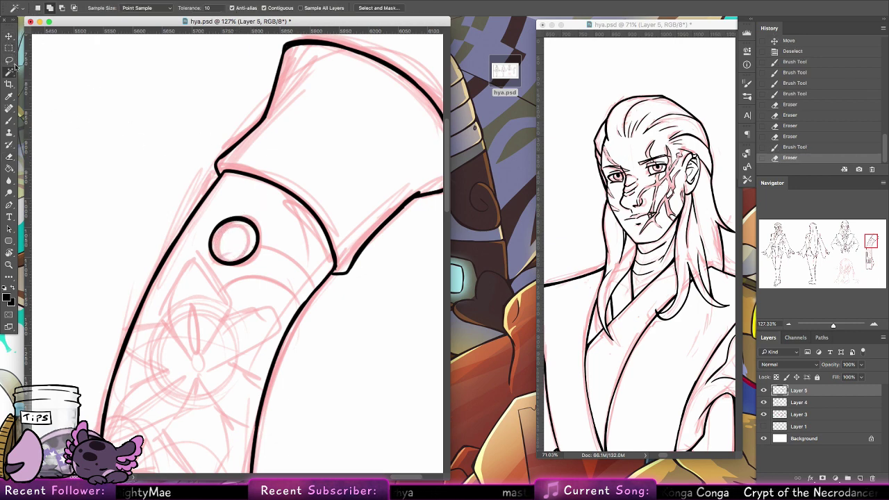
pyautogui.press('l')
pyautogui.moveTo(206, 207); pyautogui.dragTo(212, 270)
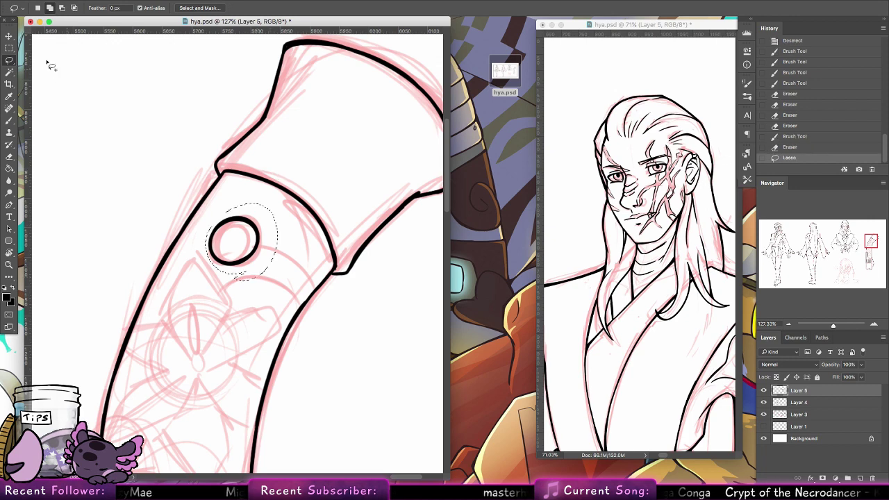
pyautogui.press('v')
pyautogui.moveTo(264, 252)
pyautogui.mouseDown()
pyautogui.moveTo(237, 234)
pyautogui.moveTo(224, 246)
pyautogui.moveTo(242, 225)
pyautogui.mouseUp()
pyautogui.hotkey('ctrl', 'd')
# Step: Draw a small 7 px highlight loop inside the ring
pyautogui.press('e')
pyautogui.press('b')
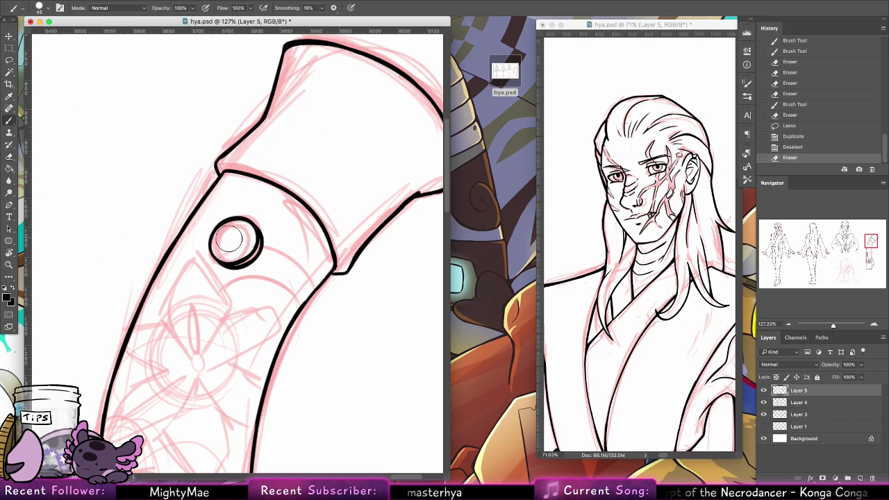
pyautogui.click(41, 11)
pyautogui.click(89, 94)
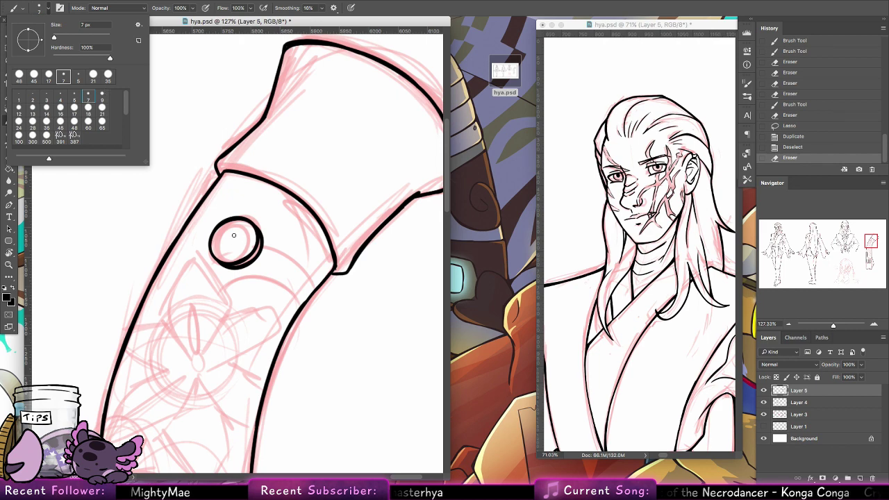
pyautogui.moveTo(234, 235); pyautogui.dragTo(235, 238)
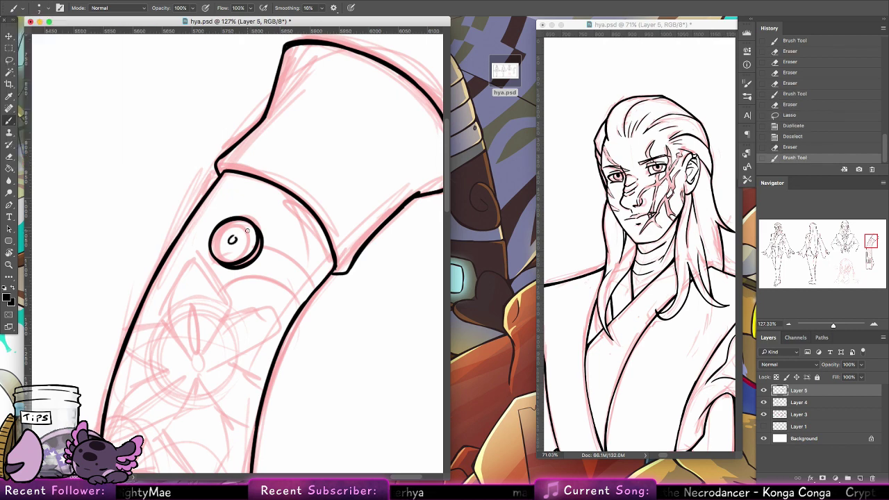
pyautogui.click(9, 264)
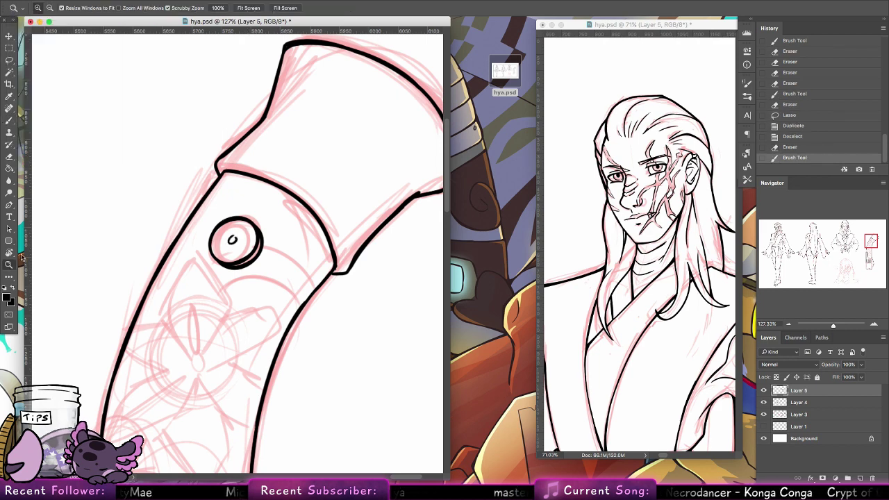
pyautogui.moveTo(355, 217); pyautogui.dragTo(258, 210)
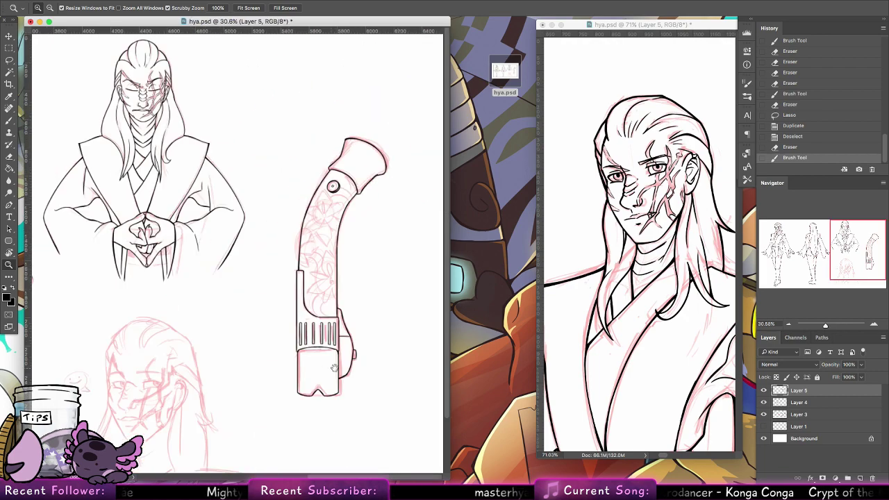
# Step: Zoom onto the close-up face sketch and ink the nose bridge in black
pyautogui.moveTo(334, 368); pyautogui.dragTo(344, 303)
pyautogui.moveTo(131, 381); pyautogui.dragTo(185, 369)
pyautogui.moveTo(229, 217)
pyautogui.mouseDown()
pyautogui.moveTo(247, 227)
pyautogui.moveTo(221, 281)
pyautogui.mouseUp()
pyautogui.press('b')
pyautogui.moveTo(207, 247); pyautogui.dragTo(220, 281)
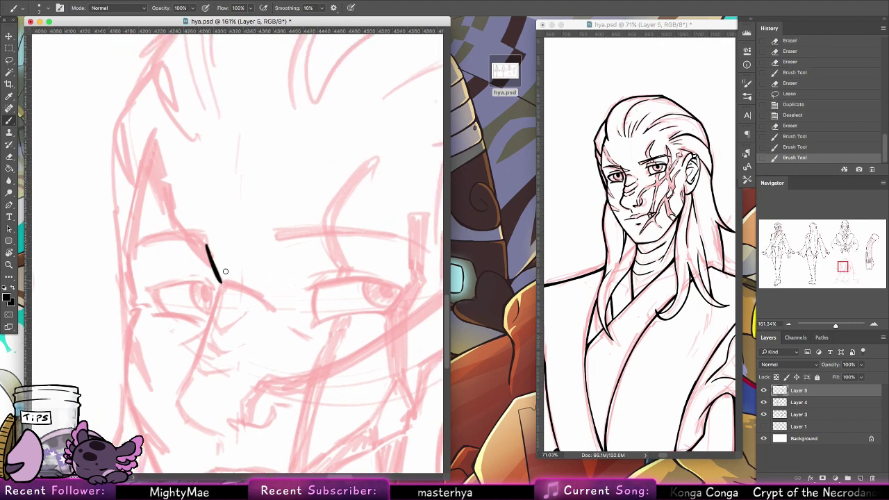
pyautogui.moveTo(207, 246)
pyautogui.mouseDown()
pyautogui.moveTo(221, 280)
pyautogui.moveTo(214, 307)
pyautogui.moveTo(249, 285)
pyautogui.moveTo(255, 294)
pyautogui.moveTo(213, 320)
pyautogui.mouseUp()
pyautogui.hotkey('ctrl', 'z')
pyautogui.moveTo(221, 283)
pyautogui.mouseDown()
pyautogui.moveTo(212, 321)
pyautogui.moveTo(219, 332)
pyautogui.moveTo(258, 316)
pyautogui.mouseUp()
# Step: Work out the nose tip curve below the bridge, undoing the strokes that miss
pyautogui.scroll(-5, 264, 280)
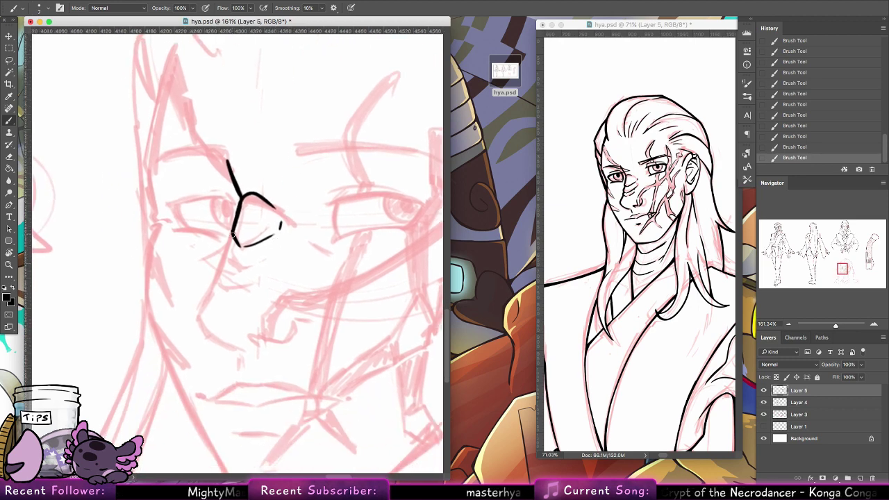
pyautogui.moveTo(233, 234)
pyautogui.mouseDown()
pyautogui.moveTo(224, 257)
pyautogui.moveTo(274, 255)
pyautogui.moveTo(224, 284)
pyautogui.moveTo(252, 283)
pyautogui.mouseUp()
pyautogui.hotkey('ctrl', 'z')
pyautogui.hotkey('ctrl', 'z')
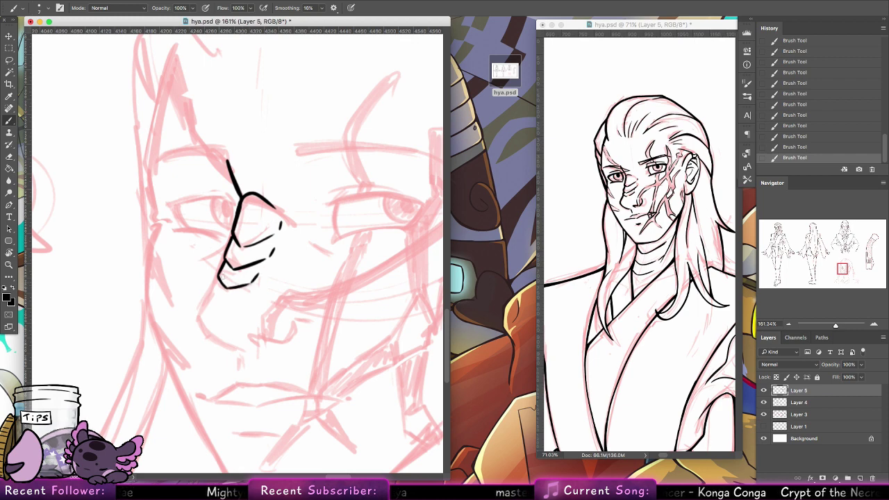
pyautogui.moveTo(218, 278)
pyautogui.mouseDown()
pyautogui.moveTo(199, 318)
pyautogui.moveTo(212, 337)
pyautogui.moveTo(240, 351)
pyautogui.mouseUp()
pyautogui.hotkey('ctrl', 'z')
pyautogui.hotkey('ctrl', 'z')
pyautogui.hotkey('ctrl', 'z')
pyautogui.moveTo(201, 313)
pyautogui.mouseDown()
pyautogui.moveTo(228, 343)
pyautogui.moveTo(245, 343)
pyautogui.mouseUp()
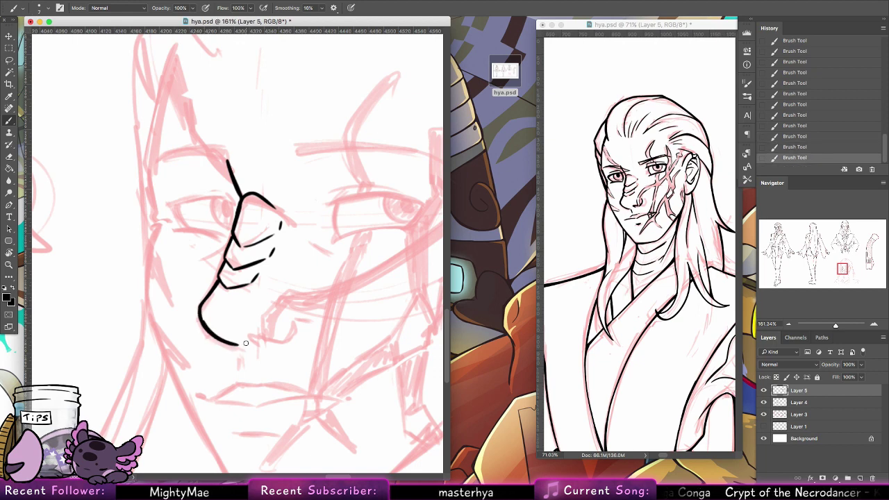
pyautogui.hotkey('ctrl', 'z')
pyautogui.moveTo(201, 314)
pyautogui.mouseDown()
pyautogui.moveTo(234, 341)
pyautogui.moveTo(224, 290)
pyautogui.moveTo(278, 292)
pyautogui.mouseUp()
pyautogui.hotkey('ctrl', 'z')
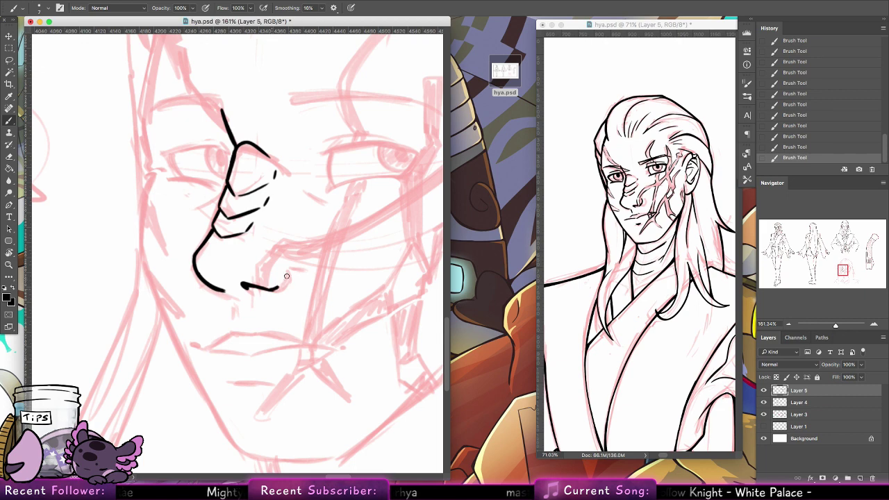
# Step: Ink the nostril's outer edge and its curved inner lines
pyautogui.hotkey('ctrl', 'z')
pyautogui.moveTo(266, 289)
pyautogui.mouseDown()
pyautogui.moveTo(283, 274)
pyautogui.moveTo(282, 258)
pyautogui.mouseUp()
pyautogui.hotkey('ctrl', 'z')
pyautogui.moveTo(257, 287); pyautogui.dragTo(278, 243)
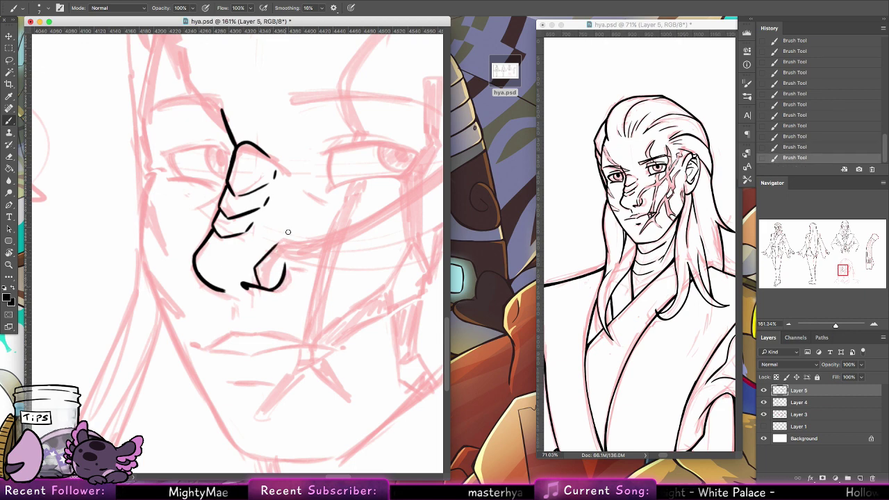
pyautogui.moveTo(267, 285); pyautogui.dragTo(276, 260)
pyautogui.moveTo(266, 272)
pyautogui.mouseDown()
pyautogui.moveTo(275, 283)
pyautogui.moveTo(271, 262)
pyautogui.mouseUp()
pyautogui.hotkey('ctrl', 'z')
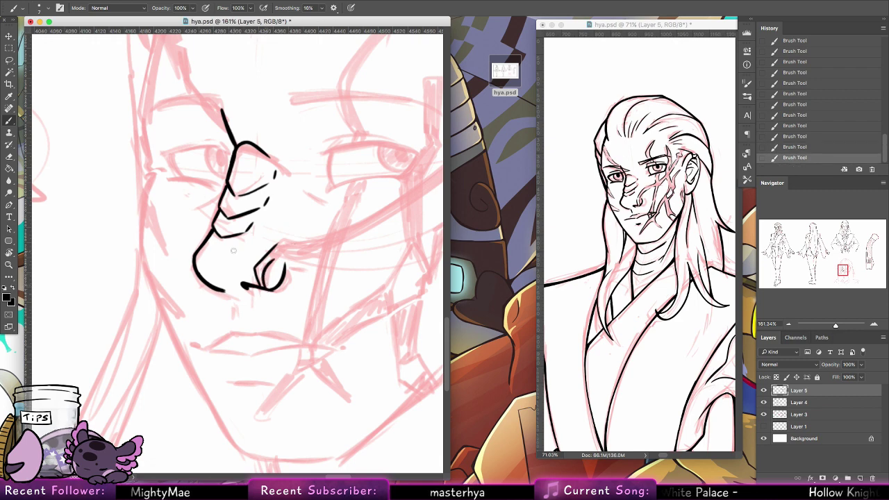
# Step: Ink a short line below the nose and the mouth line, extending it right
pyautogui.moveTo(298, 302)
pyautogui.mouseDown()
pyautogui.moveTo(329, 284)
pyautogui.moveTo(325, 293)
pyautogui.mouseUp()
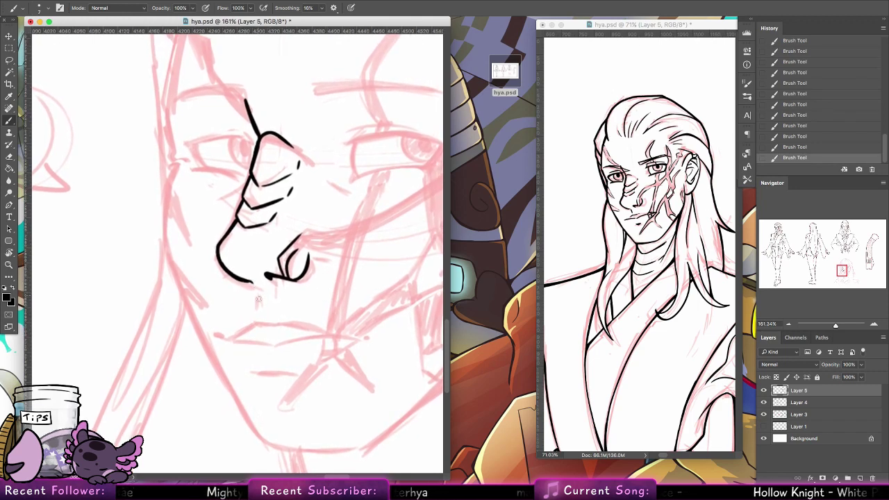
pyautogui.moveTo(254, 284); pyautogui.dragTo(257, 304)
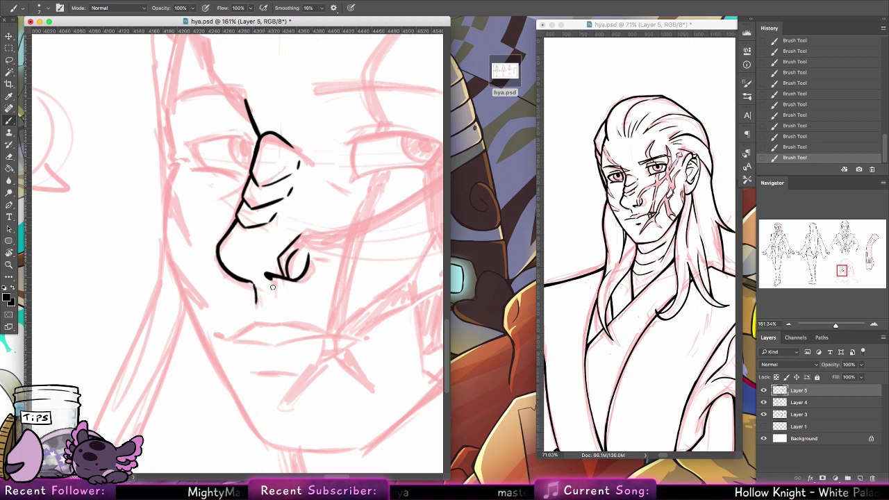
pyautogui.moveTo(314, 288); pyautogui.dragTo(342, 235)
pyautogui.click(247, 284)
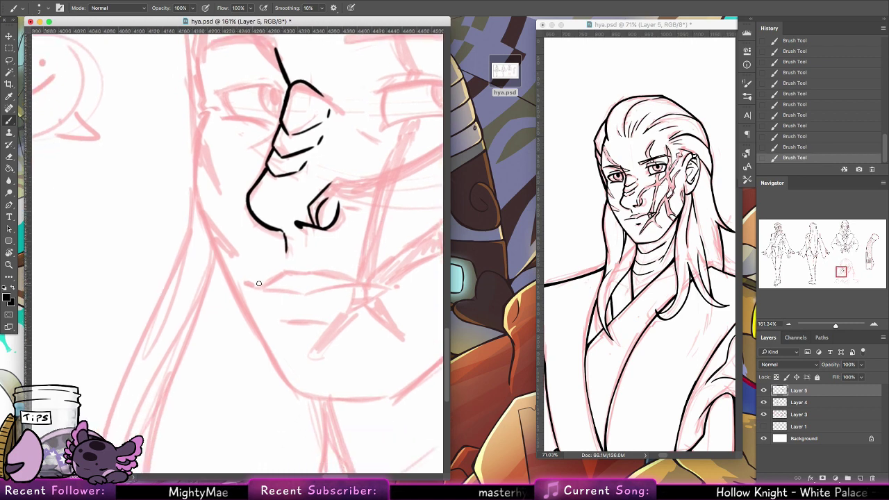
pyautogui.moveTo(260, 288); pyautogui.dragTo(317, 295)
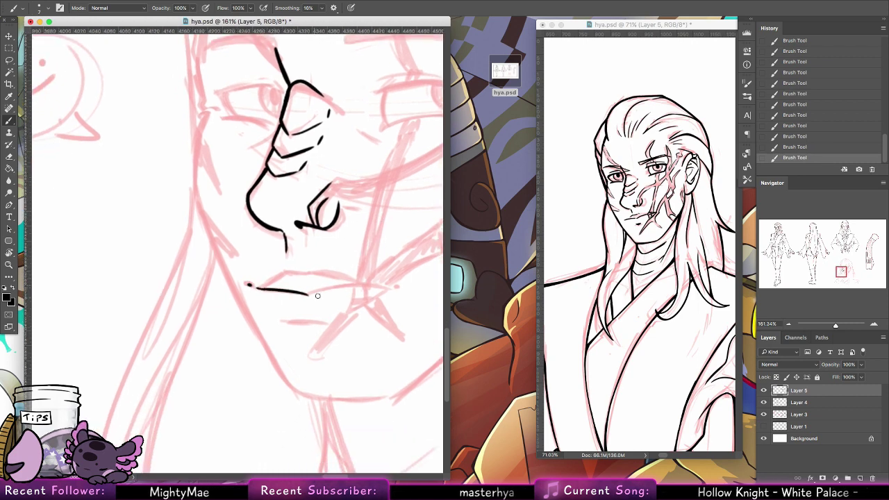
pyautogui.hotkey('ctrl', 'z')
pyautogui.moveTo(260, 287); pyautogui.dragTo(310, 295)
pyautogui.hotkey('ctrl', 'z')
pyautogui.moveTo(312, 292); pyautogui.dragTo(395, 287)
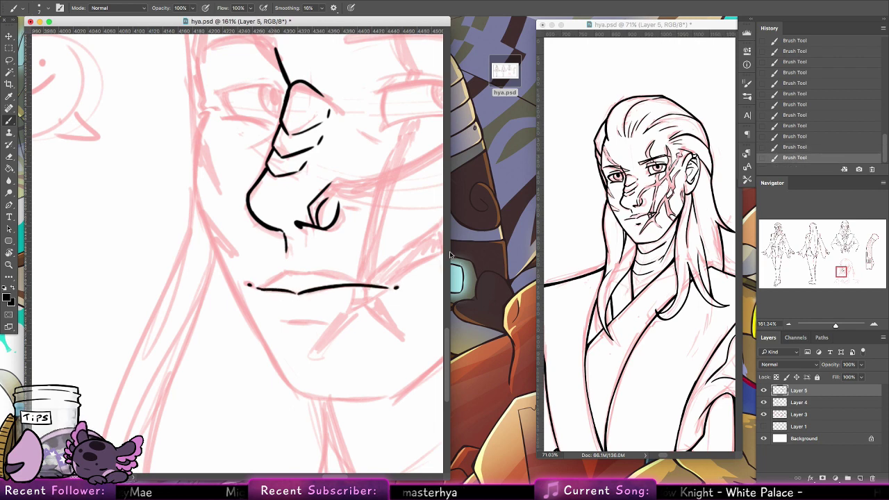
# Step: Trim the mouth line's right end and ink the upper lip, lower lip and chin
pyautogui.press('e')
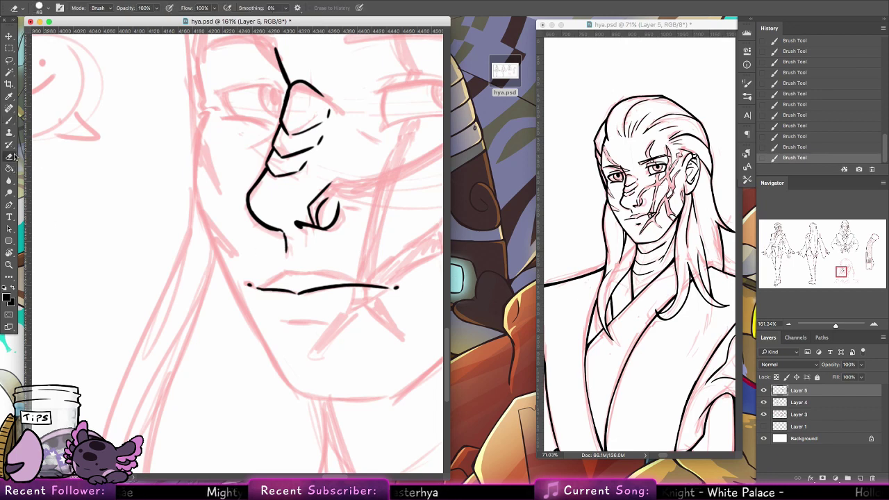
pyautogui.moveTo(397, 287); pyautogui.dragTo(374, 285)
pyautogui.press('b')
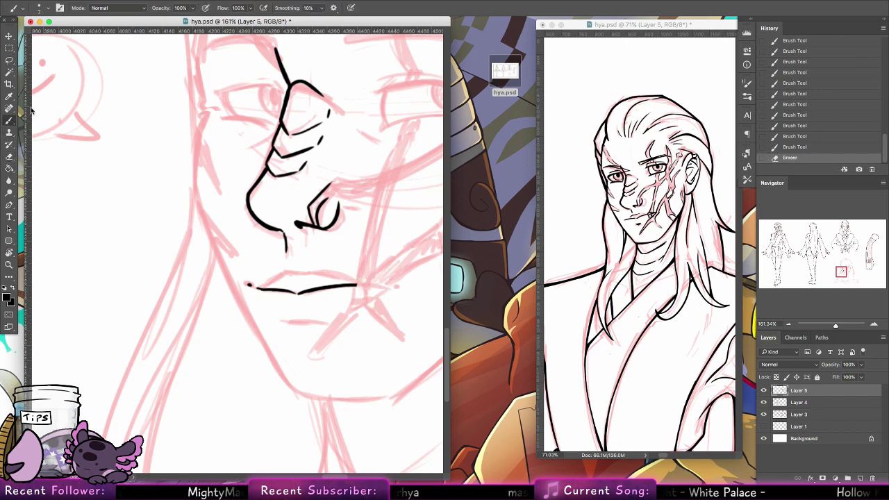
pyautogui.moveTo(288, 277)
pyautogui.mouseDown()
pyautogui.moveTo(305, 273)
pyautogui.moveTo(287, 270)
pyautogui.mouseUp()
pyautogui.press('super+z')
pyautogui.moveTo(335, 317)
pyautogui.mouseDown()
pyautogui.moveTo(304, 323)
pyautogui.moveTo(285, 301)
pyautogui.mouseUp()
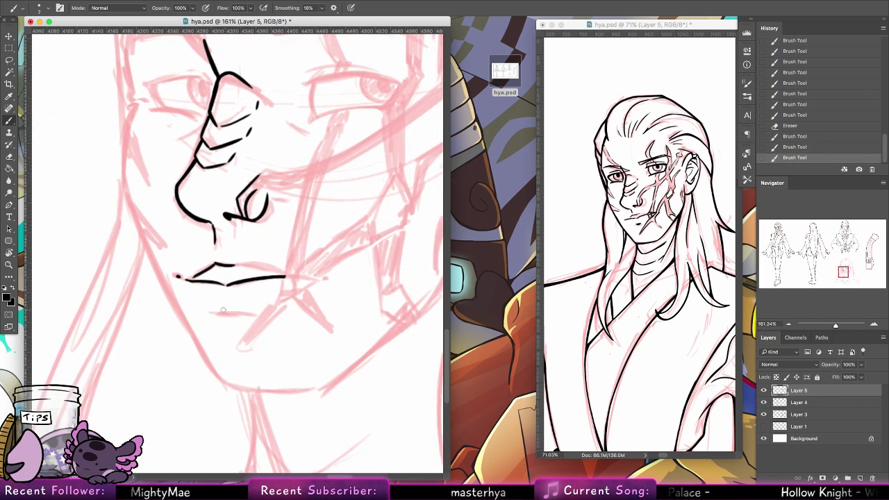
pyautogui.moveTo(221, 309)
pyautogui.mouseDown()
pyautogui.moveTo(243, 308)
pyautogui.moveTo(236, 312)
pyautogui.mouseUp()
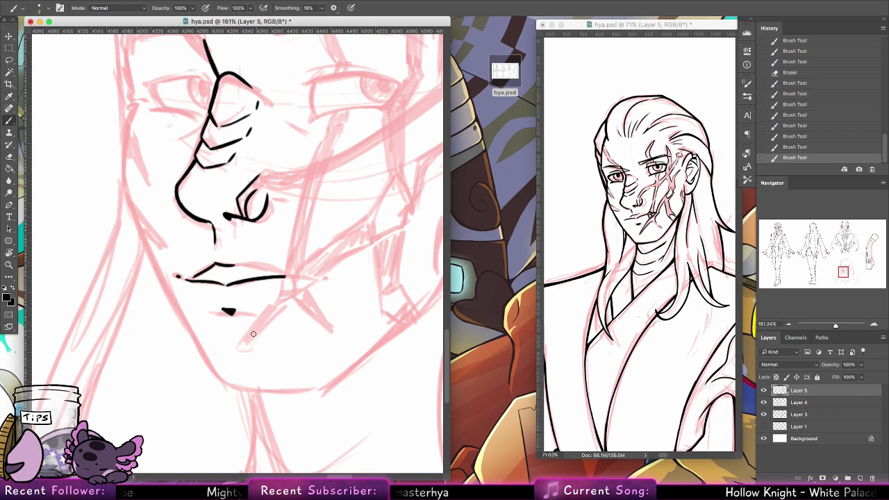
pyautogui.moveTo(236, 347); pyautogui.dragTo(261, 314)
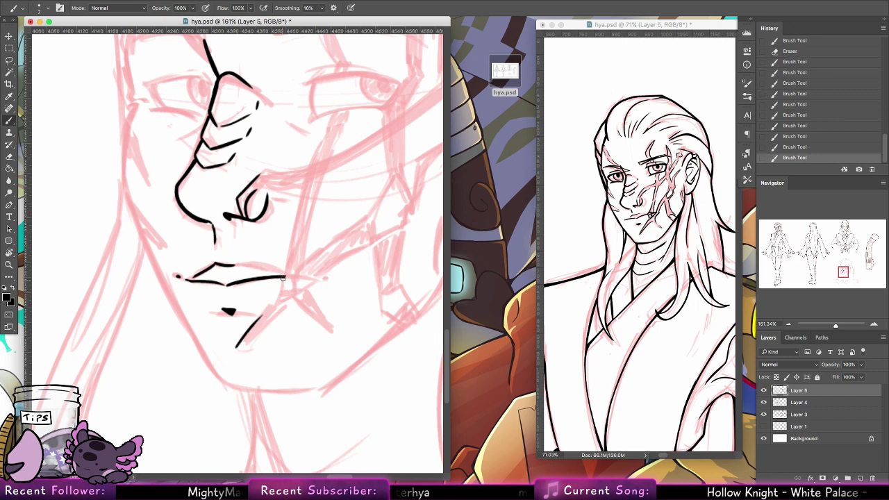
pyautogui.moveTo(283, 277); pyautogui.dragTo(271, 307)
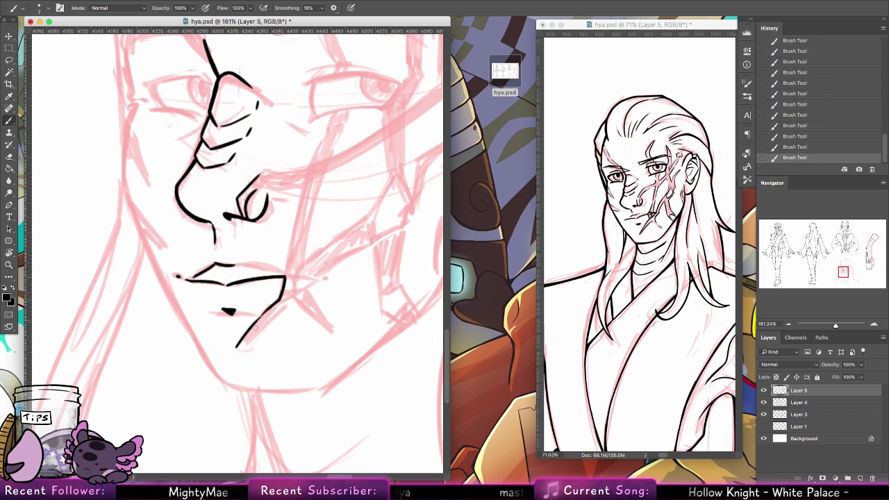
pyautogui.moveTo(237, 348)
pyautogui.mouseDown()
pyautogui.moveTo(282, 303)
pyautogui.moveTo(303, 304)
pyautogui.mouseUp()
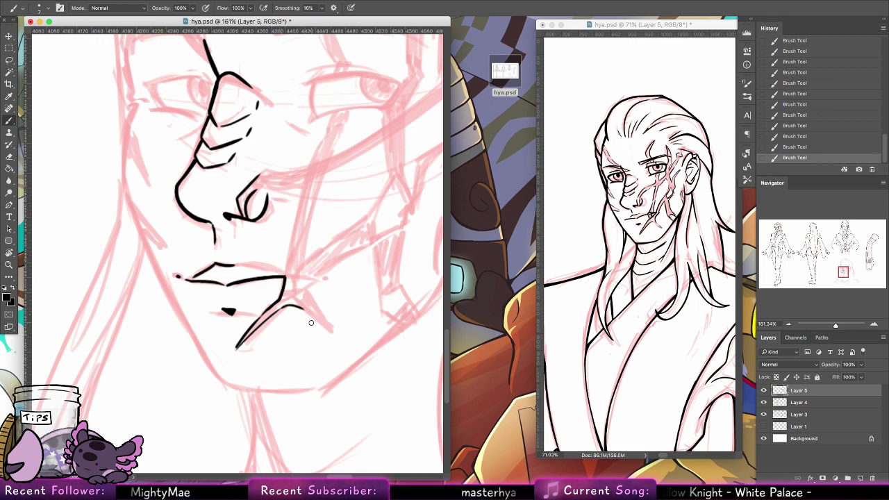
# Step: Ink the scar lines at the lip corner and the cheek line rising from it
pyautogui.moveTo(305, 306)
pyautogui.mouseDown()
pyautogui.moveTo(332, 333)
pyautogui.moveTo(311, 284)
pyautogui.moveTo(277, 278)
pyautogui.moveTo(303, 277)
pyautogui.moveTo(292, 283)
pyautogui.mouseUp()
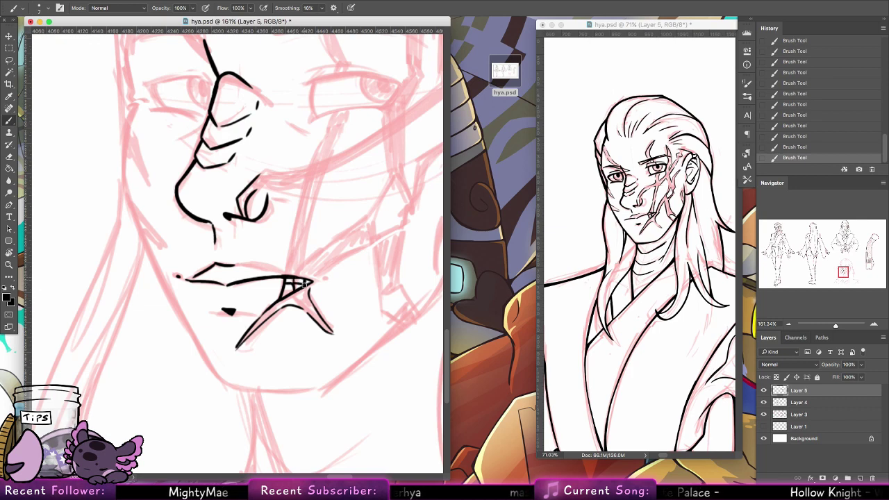
pyautogui.moveTo(304, 284); pyautogui.dragTo(363, 243)
pyautogui.press('super+z')
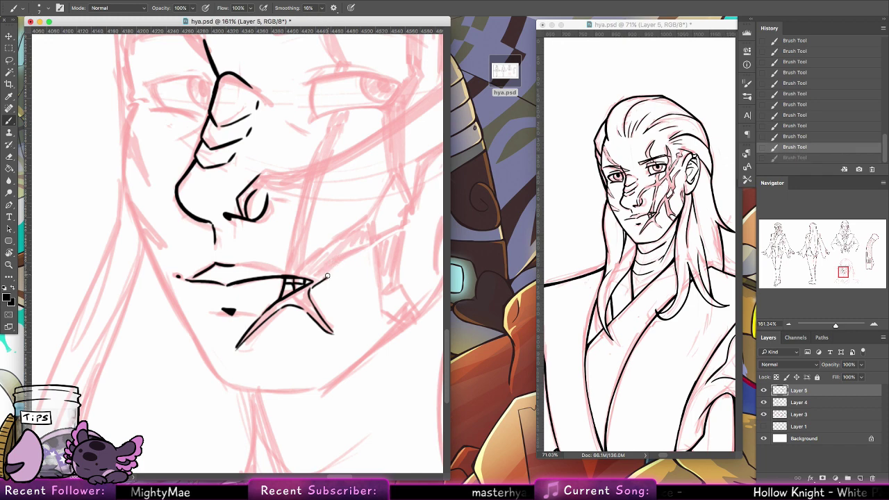
pyautogui.moveTo(326, 278); pyautogui.dragTo(361, 246)
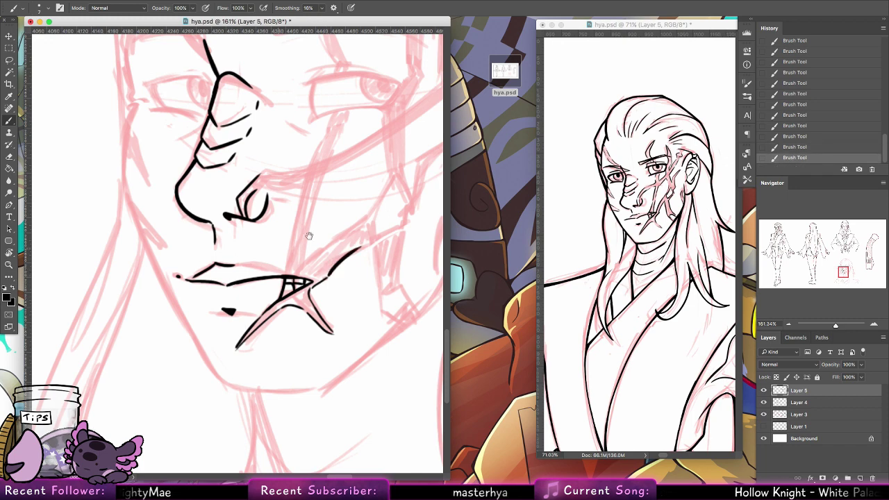
pyautogui.moveTo(239, 263); pyautogui.dragTo(272, 268)
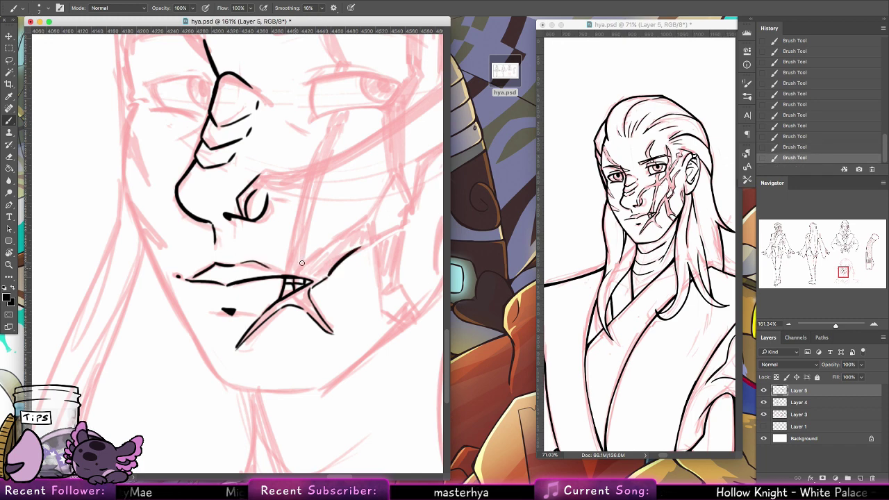
pyautogui.scroll(4, 340, 205)
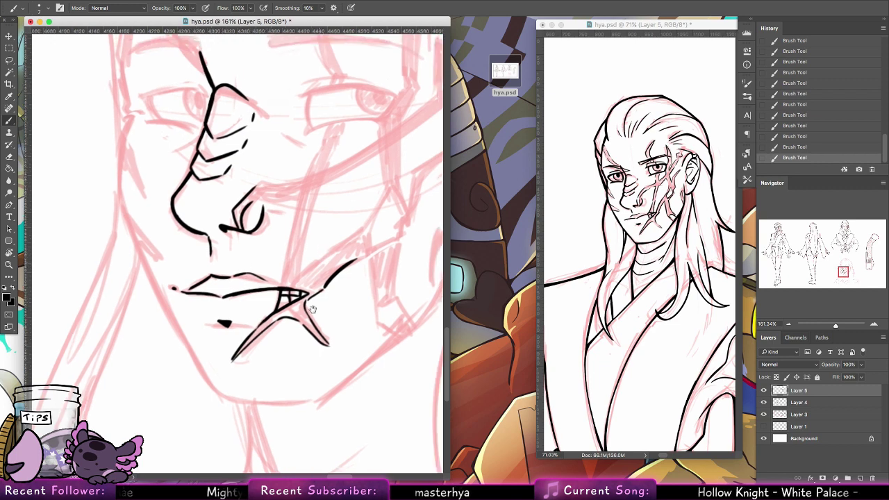
pyautogui.moveTo(261, 357); pyautogui.dragTo(277, 321)
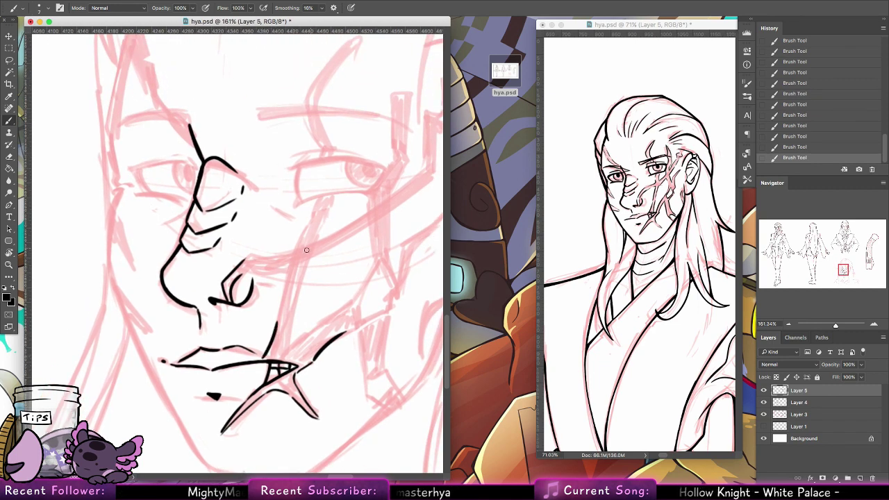
pyautogui.moveTo(241, 272)
pyautogui.mouseDown()
pyautogui.moveTo(286, 267)
pyautogui.moveTo(276, 324)
pyautogui.mouseUp()
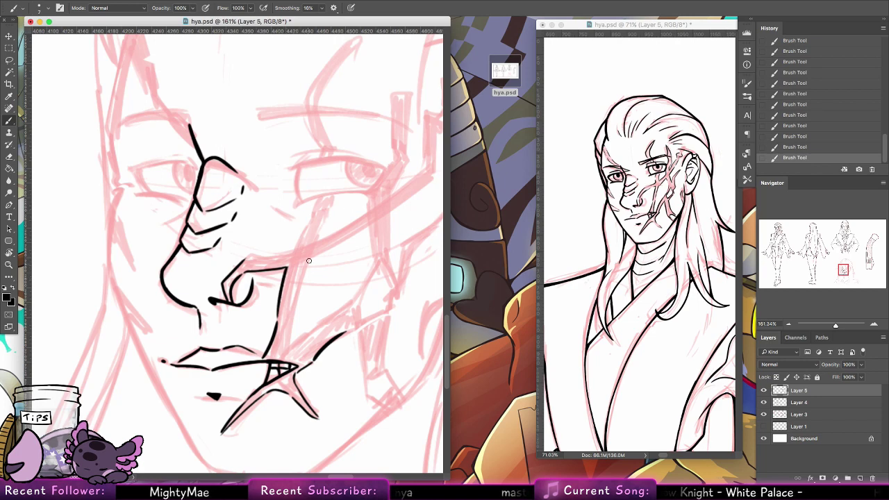
pyautogui.moveTo(305, 263)
pyautogui.mouseDown()
pyautogui.moveTo(292, 297)
pyautogui.moveTo(287, 360)
pyautogui.mouseUp()
pyautogui.press('super+z')
pyautogui.press('super+z')
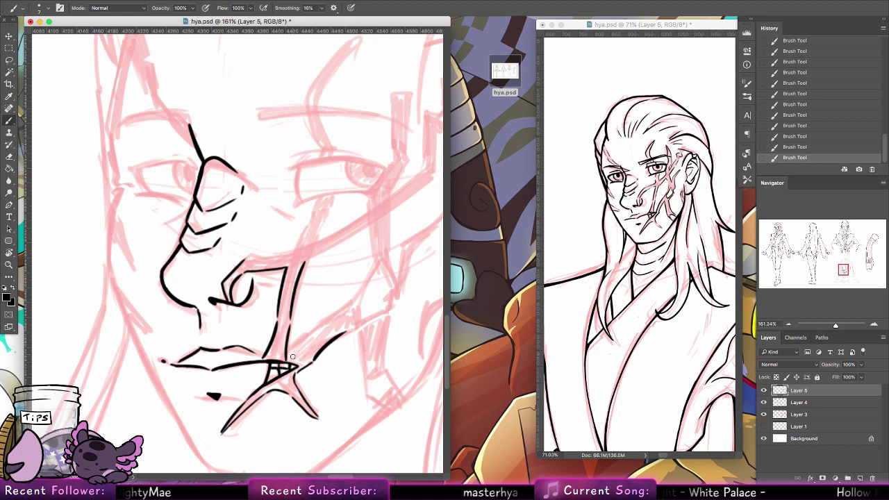
# Step: Ink the jaw line toward the ear, a V-shaped cheek scar and a stroke under the eyelid
pyautogui.moveTo(318, 330)
pyautogui.mouseDown()
pyautogui.moveTo(373, 269)
pyautogui.moveTo(366, 314)
pyautogui.moveTo(390, 283)
pyautogui.moveTo(380, 270)
pyautogui.moveTo(373, 310)
pyautogui.mouseUp()
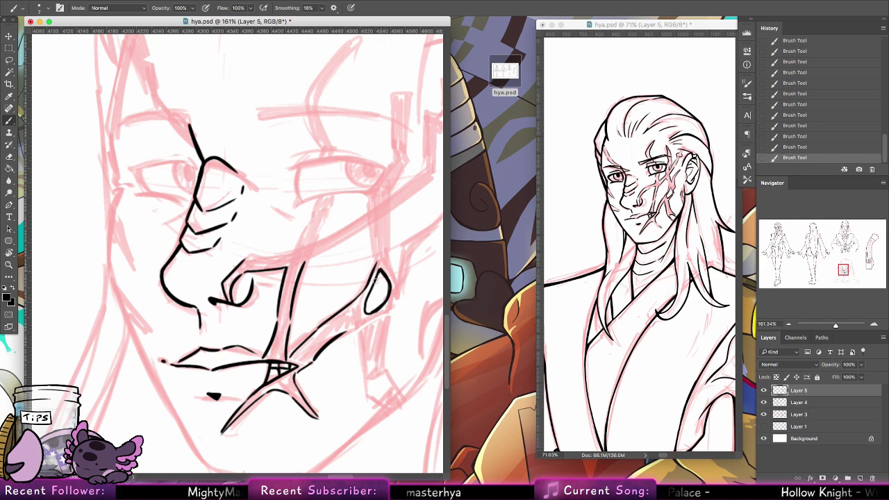
pyautogui.moveTo(389, 262)
pyautogui.mouseDown()
pyautogui.moveTo(351, 319)
pyautogui.moveTo(338, 286)
pyautogui.mouseUp()
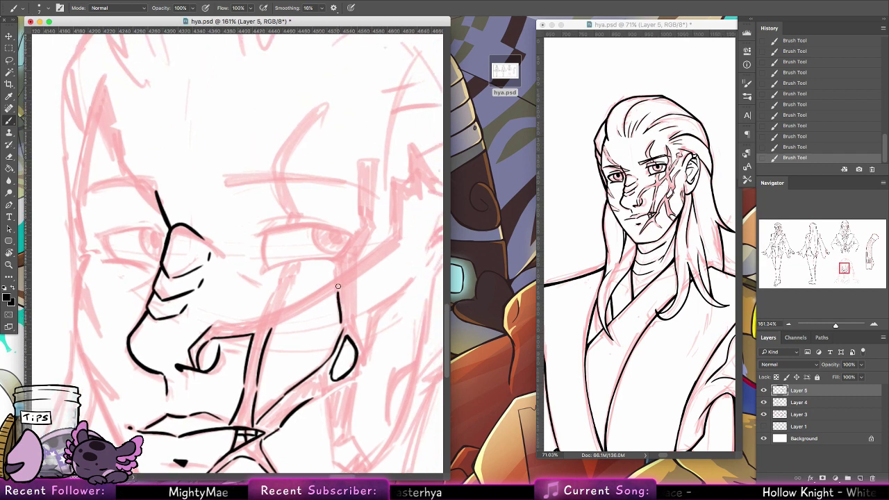
pyautogui.moveTo(299, 264)
pyautogui.mouseDown()
pyautogui.moveTo(285, 306)
pyautogui.moveTo(330, 275)
pyautogui.moveTo(334, 257)
pyautogui.moveTo(255, 316)
pyautogui.mouseUp()
pyautogui.moveTo(333, 320)
pyautogui.mouseDown()
pyautogui.moveTo(327, 292)
pyautogui.moveTo(302, 275)
pyautogui.moveTo(391, 240)
pyautogui.mouseUp()
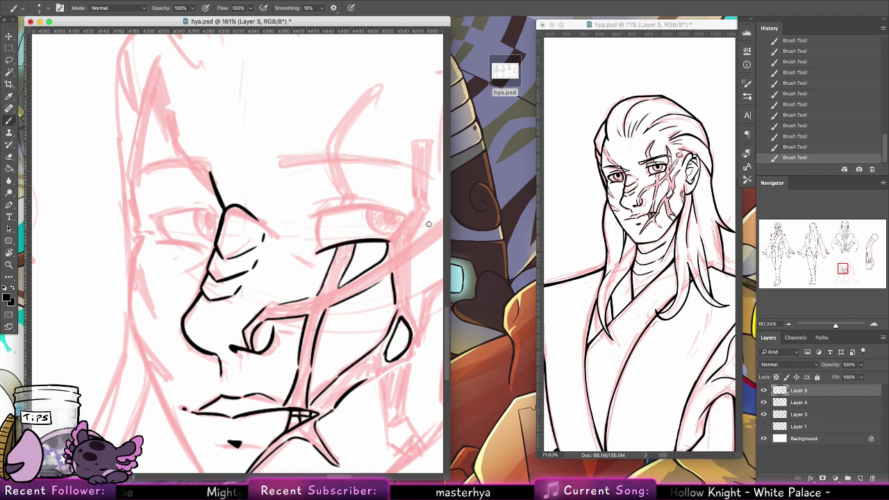
pyautogui.moveTo(292, 251); pyautogui.dragTo(318, 262)
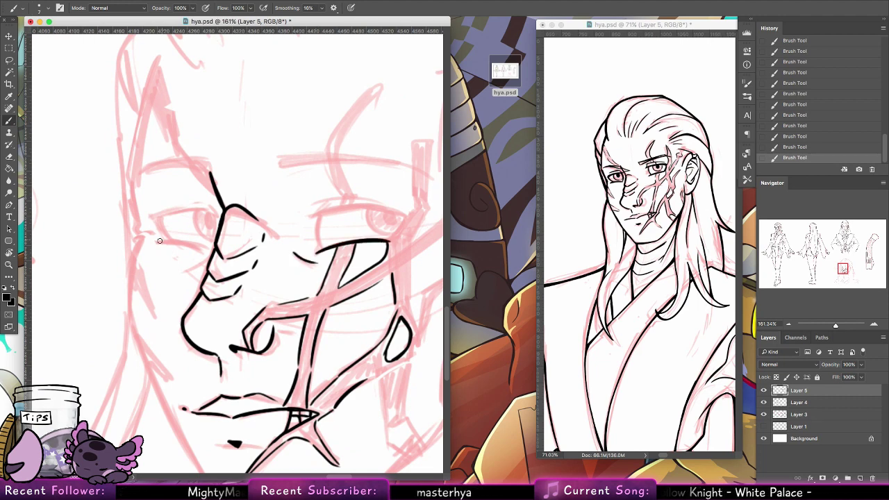
# Step: Ink the left eye's upper line, lid arc, dark iris and outer corner
pyautogui.moveTo(159, 241); pyautogui.dragTo(212, 250)
pyautogui.hotkey('ctrl', 'z')
pyautogui.hotkey('ctrl', 'z')
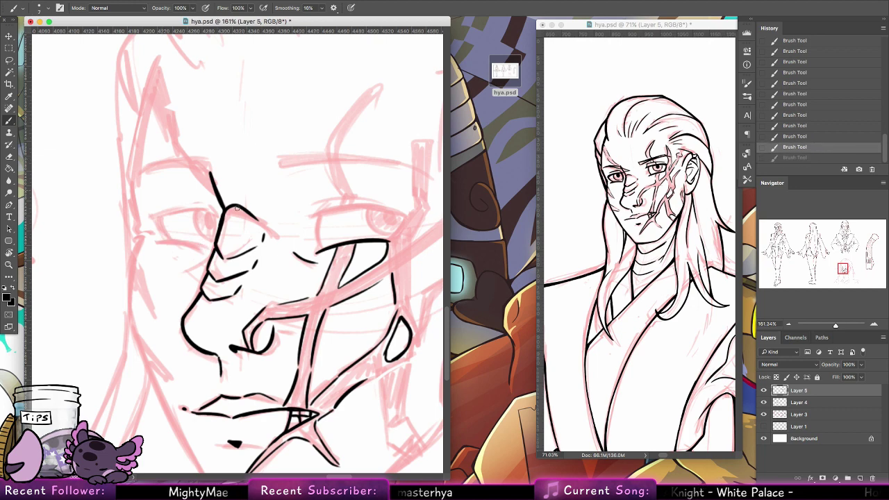
pyautogui.moveTo(159, 238); pyautogui.dragTo(212, 251)
pyautogui.hotkey('ctrl', 'z')
pyautogui.moveTo(154, 239); pyautogui.dragTo(211, 248)
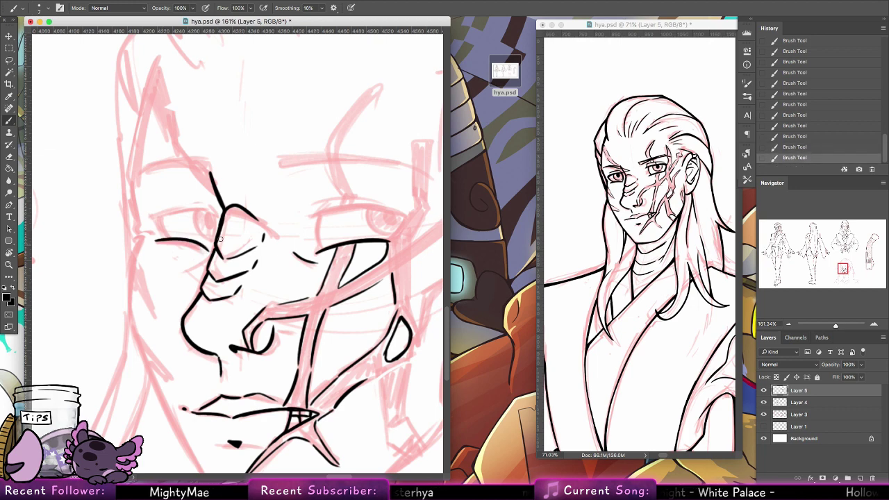
pyautogui.moveTo(159, 221)
pyautogui.mouseDown()
pyautogui.moveTo(173, 238)
pyautogui.moveTo(197, 208)
pyautogui.moveTo(219, 214)
pyautogui.moveTo(158, 221)
pyautogui.mouseUp()
pyautogui.hotkey('ctrl', 'z')
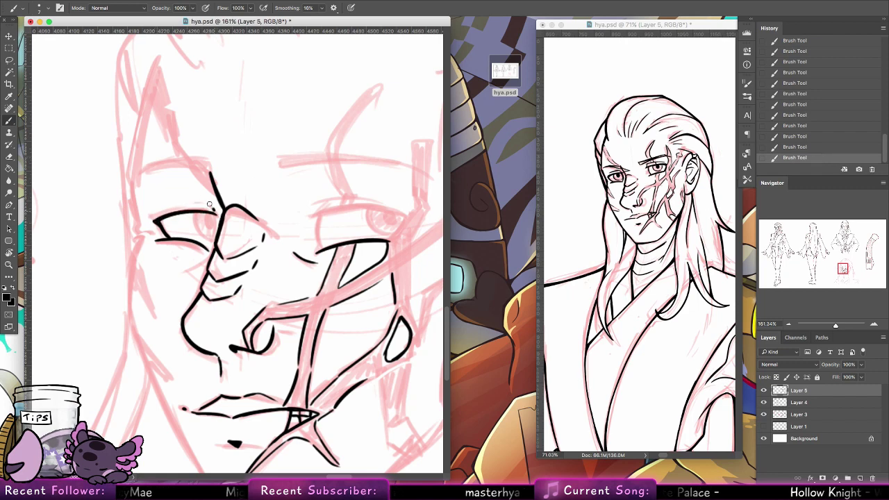
pyautogui.moveTo(214, 206)
pyautogui.mouseDown()
pyautogui.moveTo(177, 204)
pyautogui.moveTo(226, 207)
pyautogui.moveTo(195, 214)
pyautogui.moveTo(202, 234)
pyautogui.moveTo(195, 212)
pyautogui.moveTo(212, 238)
pyautogui.moveTo(199, 230)
pyautogui.moveTo(215, 237)
pyautogui.moveTo(214, 217)
pyautogui.moveTo(208, 245)
pyautogui.mouseUp()
pyautogui.hotkey('ctrl', 'z')
pyautogui.moveTo(214, 215)
pyautogui.mouseDown()
pyautogui.moveTo(204, 248)
pyautogui.moveTo(212, 222)
pyautogui.mouseUp()
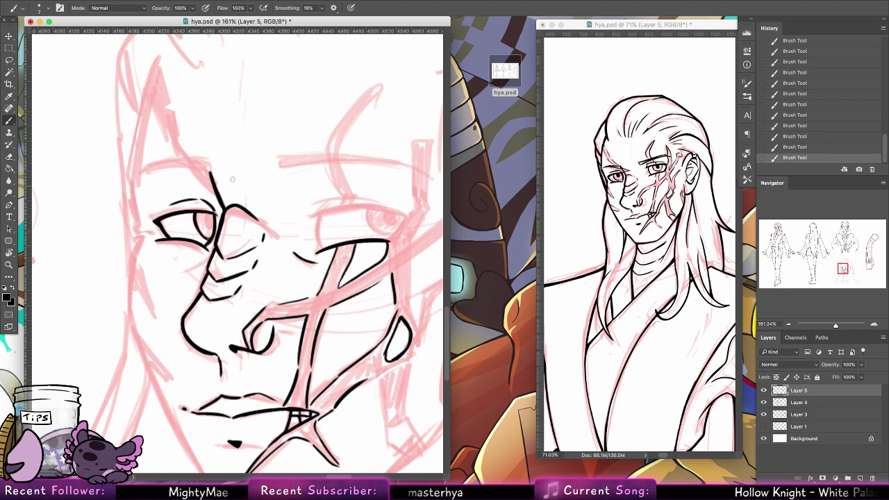
pyautogui.moveTo(207, 216); pyautogui.dragTo(210, 220)
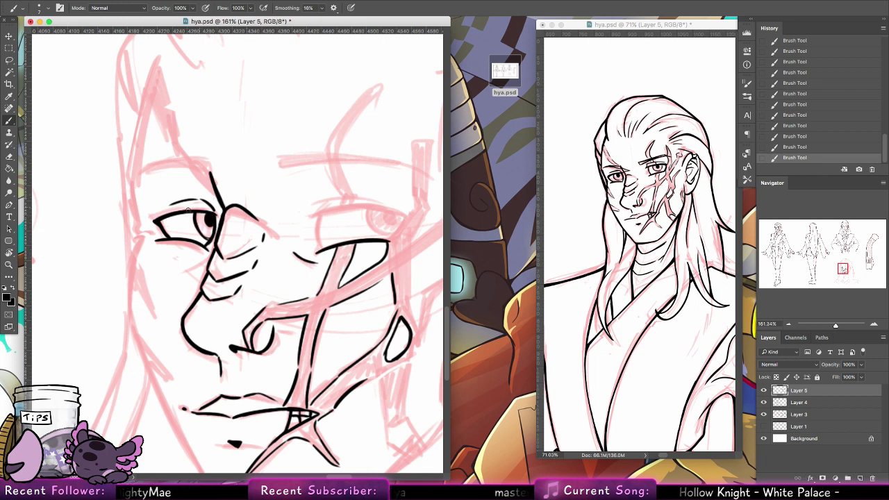
pyautogui.press('super+z')
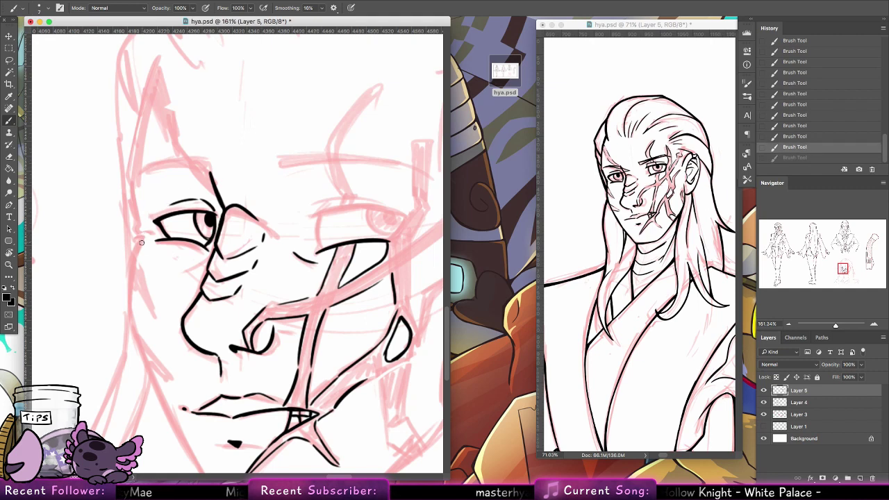
pyautogui.moveTo(141, 233); pyautogui.dragTo(138, 243)
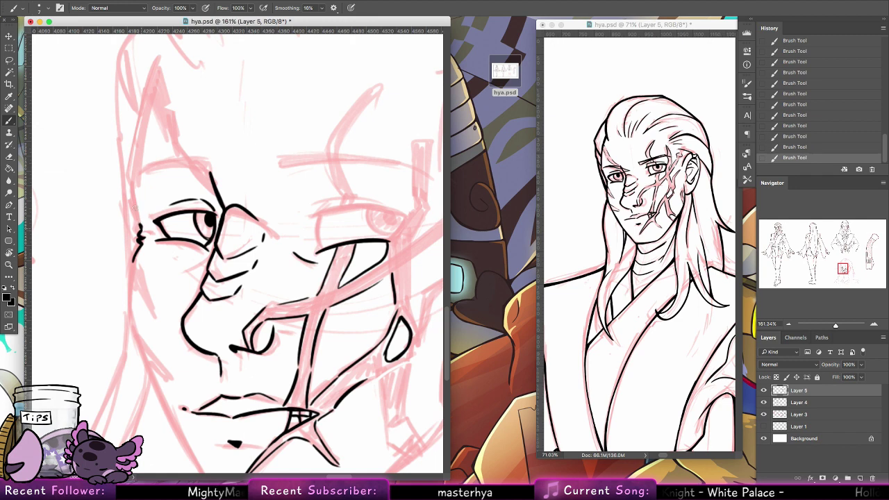
# Step: Ink the curved brow over the left eye after several redrawn attempts
pyautogui.scroll(5, 139, 229)
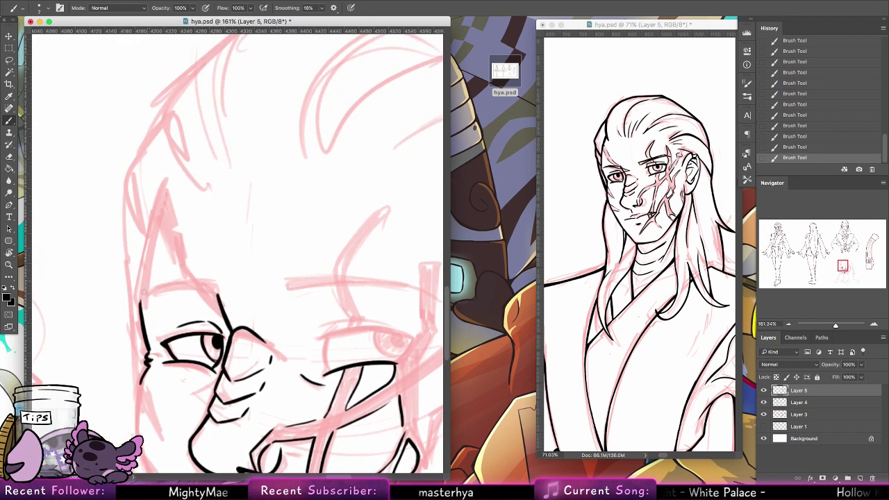
pyautogui.moveTo(140, 300)
pyautogui.mouseDown()
pyautogui.moveTo(168, 184)
pyautogui.moveTo(140, 297)
pyautogui.mouseUp()
pyautogui.hotkey('ctrl', 'z')
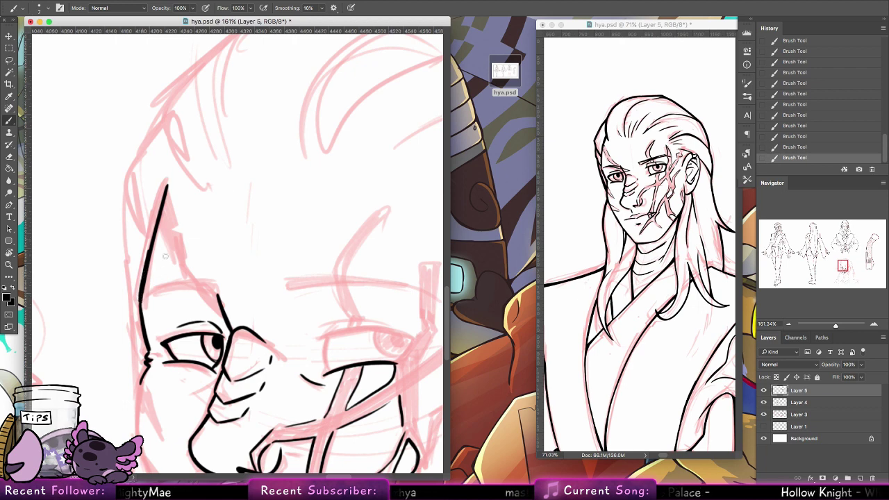
pyautogui.moveTo(156, 282); pyautogui.dragTo(218, 291)
pyautogui.hotkey('ctrl', 'z')
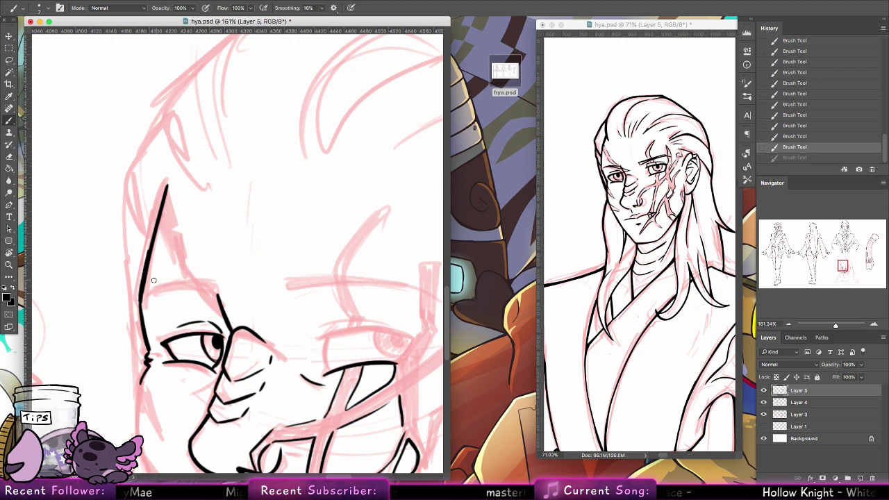
pyautogui.moveTo(154, 279); pyautogui.dragTo(241, 289)
pyautogui.hotkey('ctrl', 'z')
pyautogui.moveTo(149, 281); pyautogui.dragTo(212, 279)
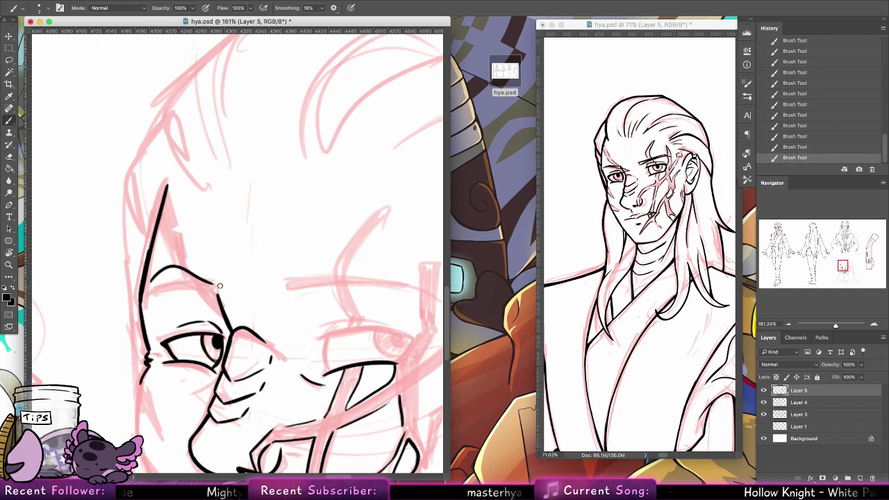
pyautogui.hotkey('ctrl', 'z')
pyautogui.moveTo(146, 288)
pyautogui.mouseDown()
pyautogui.moveTo(183, 261)
pyautogui.moveTo(217, 284)
pyautogui.mouseUp()
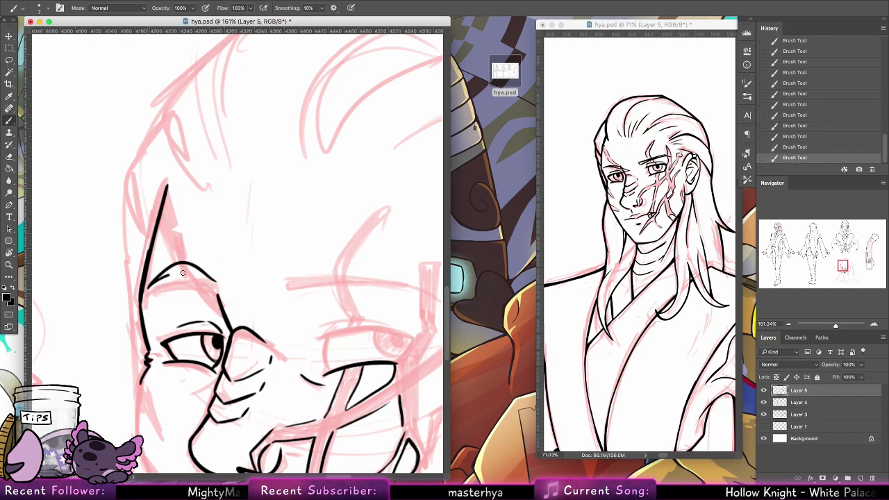
# Step: Ink the hair edge beside the temple and the face's left contour down to the jaw
pyautogui.moveTo(316, 282); pyautogui.dragTo(352, 233)
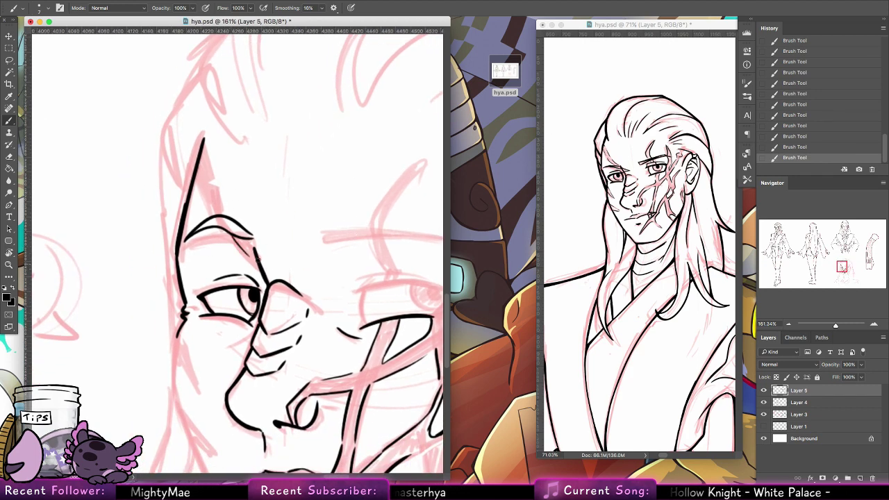
pyautogui.moveTo(255, 260); pyautogui.dragTo(283, 273)
pyautogui.moveTo(202, 143); pyautogui.dragTo(217, 211)
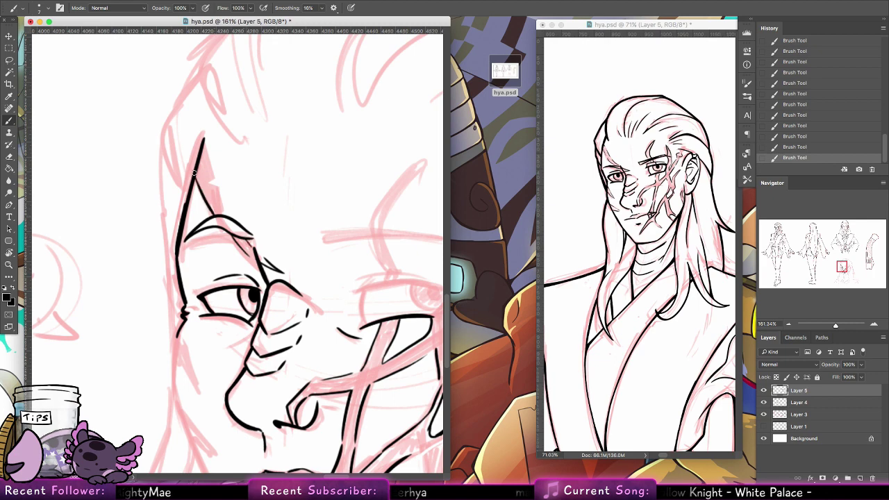
pyautogui.moveTo(198, 158); pyautogui.dragTo(224, 216)
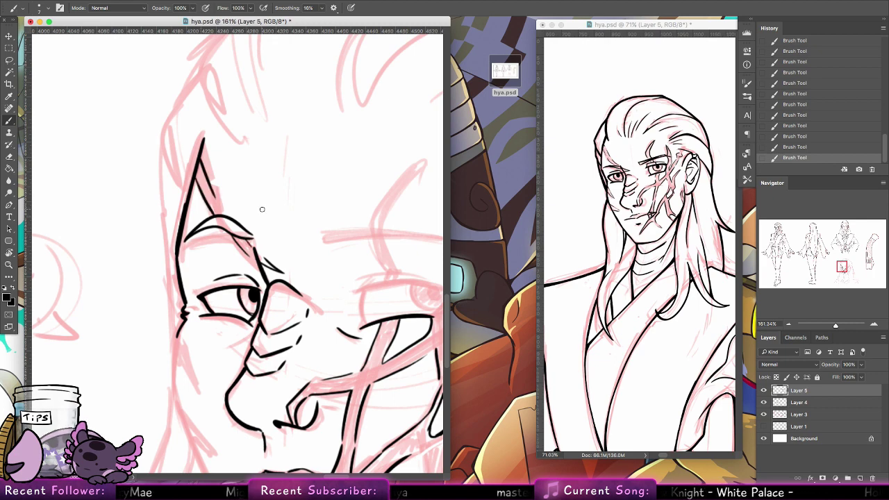
pyautogui.scroll(-5, 261, 209)
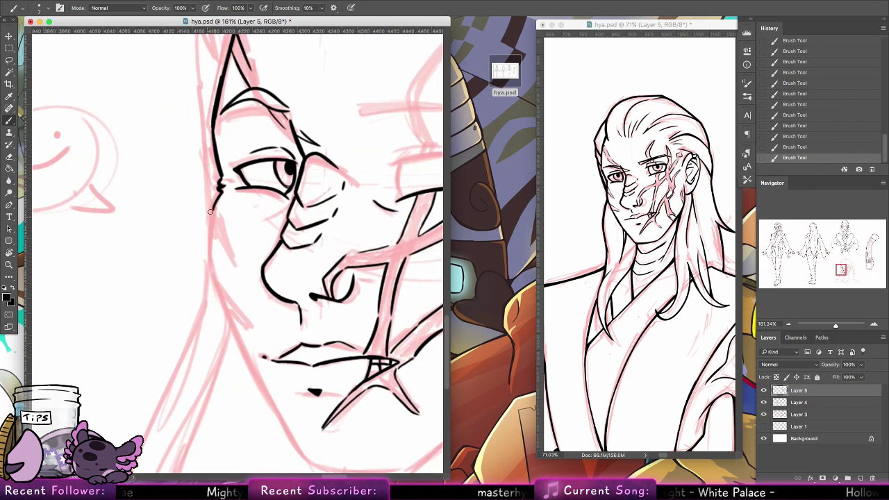
pyautogui.moveTo(212, 218)
pyautogui.mouseDown()
pyautogui.moveTo(214, 299)
pyautogui.moveTo(264, 357)
pyautogui.mouseUp()
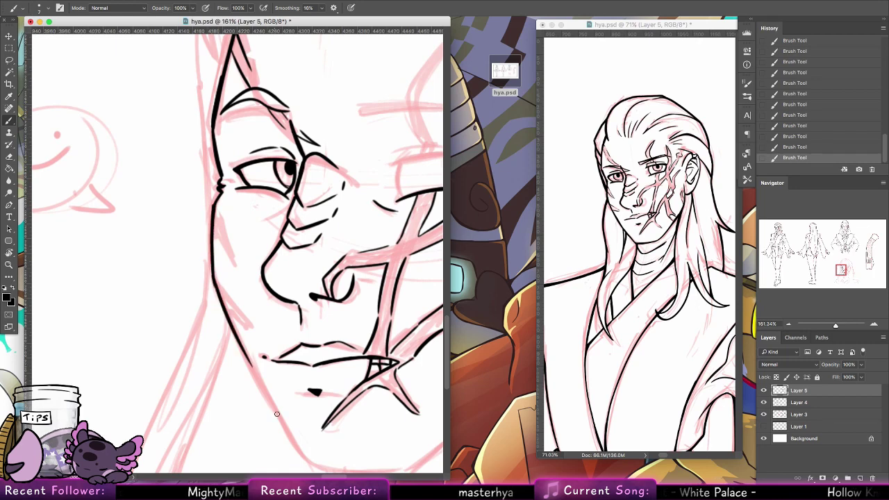
pyautogui.moveTo(227, 305); pyautogui.dragTo(264, 389)
pyautogui.press('super+z')
pyautogui.moveTo(235, 337); pyautogui.dragTo(265, 391)
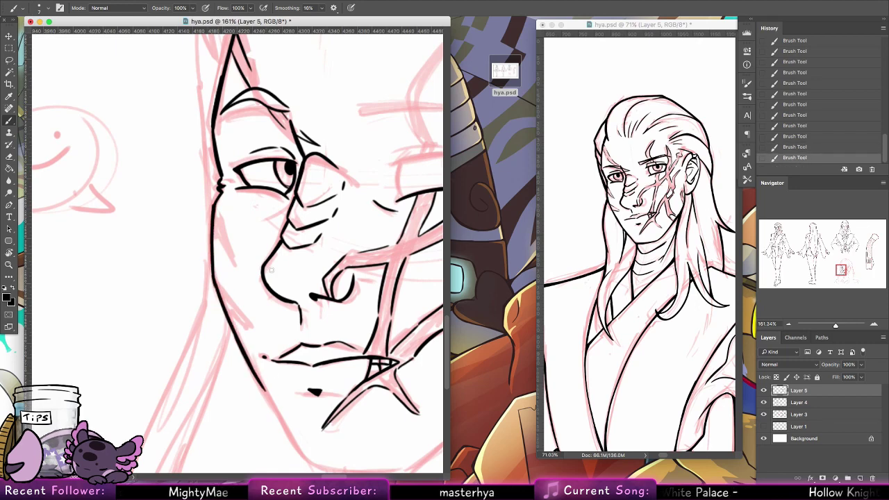
pyautogui.moveTo(263, 280); pyautogui.dragTo(258, 287)
pyautogui.scroll(-3, 349, 292)
pyautogui.hscroll(5, 349, 292)
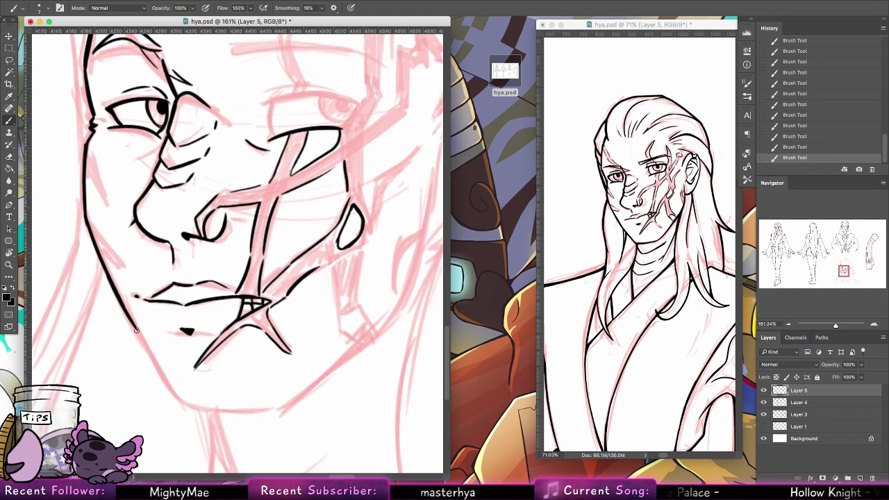
# Step: Ink the jaw underside and extend the jaw contour up the cheek
pyautogui.moveTo(132, 312); pyautogui.dragTo(161, 377)
pyautogui.moveTo(144, 341)
pyautogui.mouseDown()
pyautogui.moveTo(181, 403)
pyautogui.moveTo(249, 408)
pyautogui.mouseUp()
pyautogui.press('super+z')
pyautogui.moveTo(179, 402)
pyautogui.mouseDown()
pyautogui.moveTo(239, 414)
pyautogui.moveTo(287, 404)
pyautogui.mouseUp()
pyautogui.hscroll(4, 306, 389)
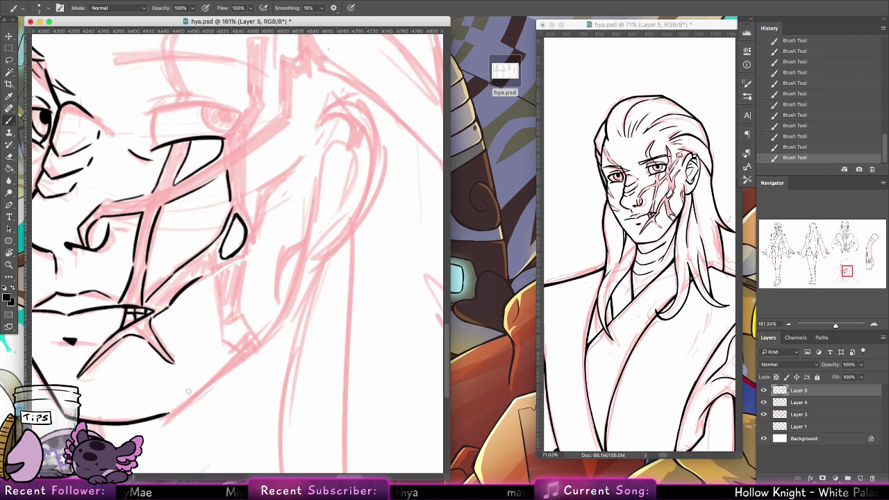
pyautogui.moveTo(164, 414); pyautogui.dragTo(278, 329)
pyautogui.press('super+z')
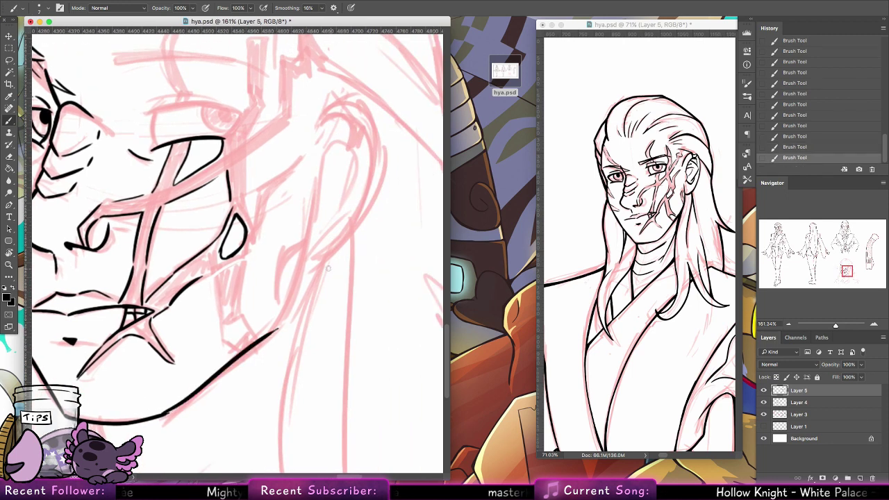
pyautogui.press('super+z')
pyautogui.moveTo(161, 416); pyautogui.dragTo(278, 329)
pyautogui.moveTo(229, 364)
pyautogui.mouseDown()
pyautogui.moveTo(272, 324)
pyautogui.moveTo(298, 260)
pyautogui.mouseUp()
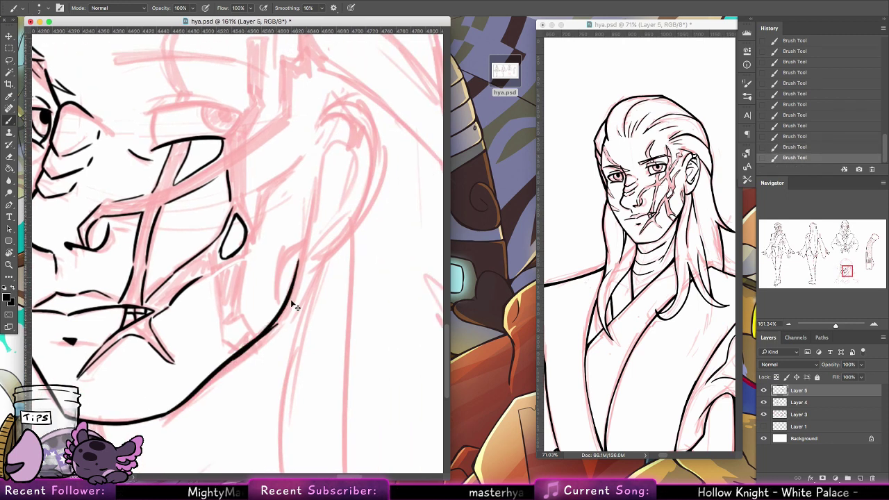
pyautogui.press('super+z')
# Step: Ink the long neck line, a jaw segment by the scar and the right cheek contour
pyautogui.moveTo(275, 326); pyautogui.dragTo(314, 177)
pyautogui.press('super+z')
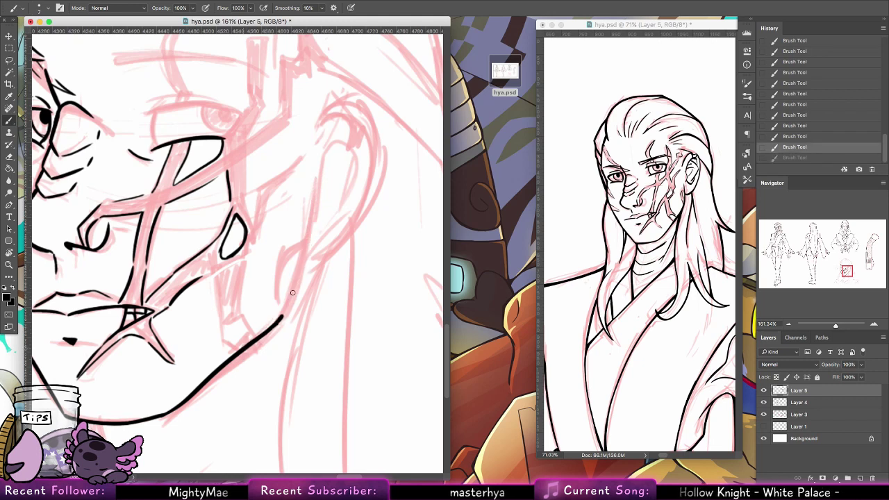
pyautogui.moveTo(281, 318); pyautogui.dragTo(312, 182)
pyautogui.moveTo(194, 280)
pyautogui.mouseDown()
pyautogui.moveTo(233, 355)
pyautogui.moveTo(251, 250)
pyautogui.mouseUp()
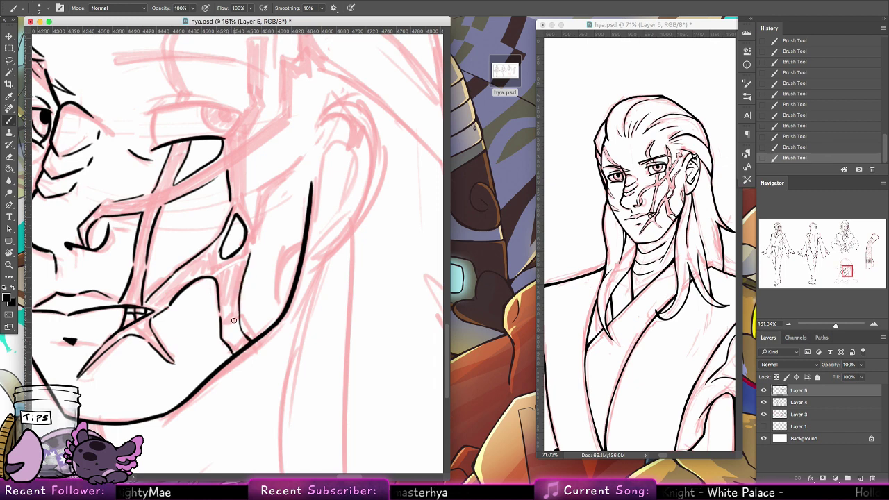
pyautogui.moveTo(232, 332); pyautogui.dragTo(237, 343)
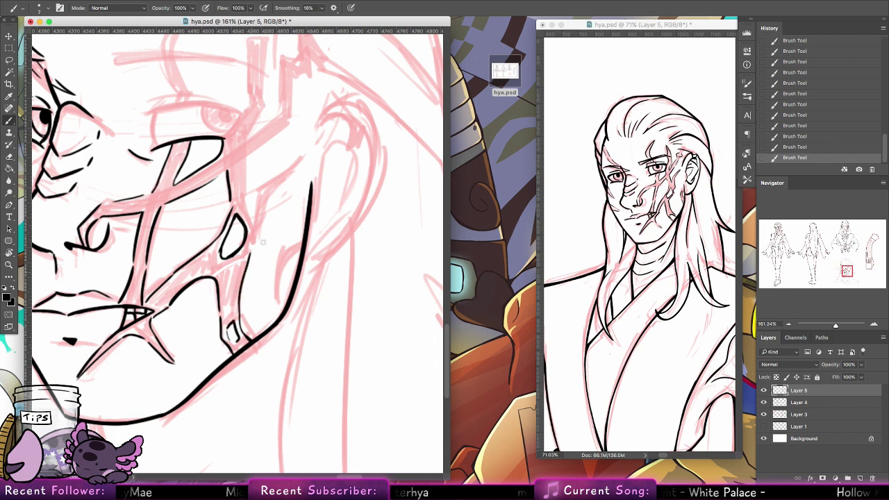
pyautogui.moveTo(248, 262)
pyautogui.mouseDown()
pyautogui.moveTo(302, 152)
pyautogui.moveTo(264, 189)
pyautogui.mouseUp()
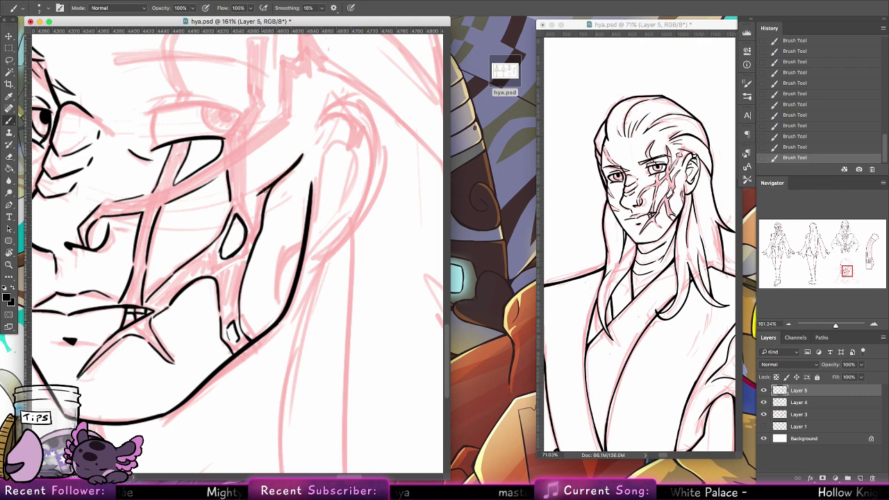
pyautogui.press('super+z')
pyautogui.moveTo(302, 154)
pyautogui.mouseDown()
pyautogui.moveTo(266, 185)
pyautogui.moveTo(251, 217)
pyautogui.moveTo(264, 322)
pyautogui.moveTo(266, 287)
pyautogui.moveTo(301, 254)
pyautogui.moveTo(274, 243)
pyautogui.moveTo(319, 165)
pyautogui.moveTo(329, 158)
pyautogui.moveTo(346, 189)
pyautogui.moveTo(326, 178)
pyautogui.moveTo(304, 241)
pyautogui.moveTo(278, 146)
pyautogui.moveTo(253, 252)
pyautogui.moveTo(299, 236)
pyautogui.moveTo(338, 241)
pyautogui.mouseUp()
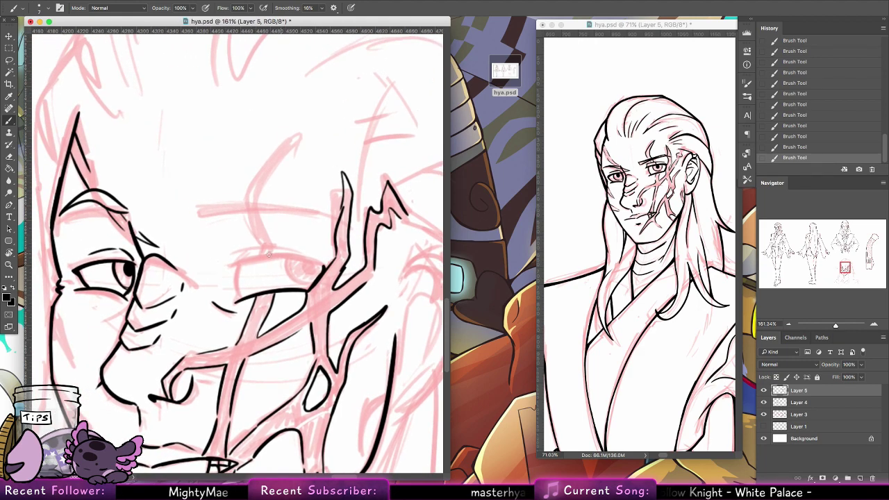
# Step: Ink the upper eyelid and inner corner of the right eye in bold lines
pyautogui.moveTo(232, 266); pyautogui.dragTo(319, 264)
pyautogui.moveTo(257, 261)
pyautogui.mouseDown()
pyautogui.moveTo(327, 268)
pyautogui.moveTo(307, 286)
pyautogui.moveTo(307, 265)
pyautogui.mouseUp()
pyautogui.press('super+z')
pyautogui.press('super+z')
pyautogui.moveTo(241, 263)
pyautogui.mouseDown()
pyautogui.moveTo(247, 298)
pyautogui.moveTo(241, 291)
pyautogui.mouseUp()
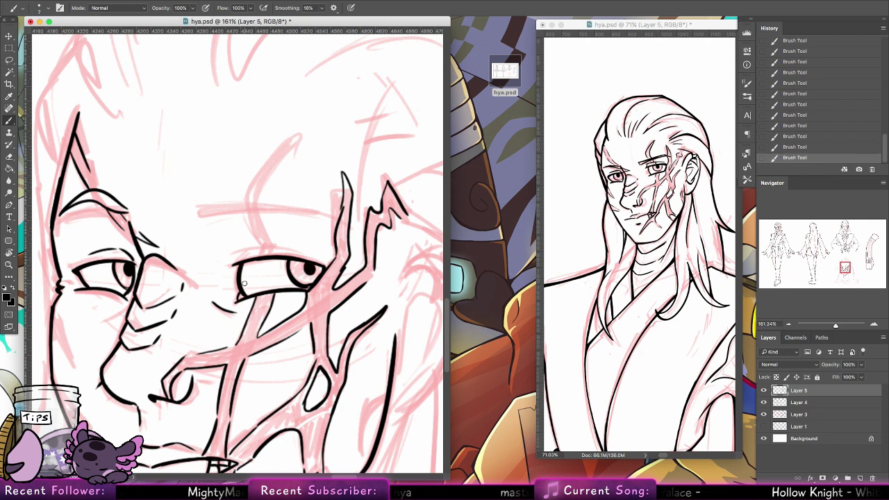
pyautogui.moveTo(244, 250); pyautogui.dragTo(306, 250)
pyautogui.hotkey('ctrl', 'z')
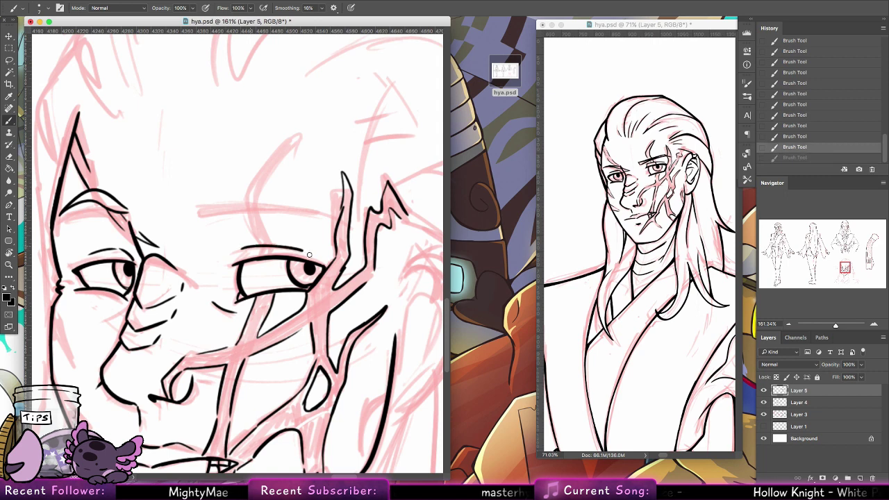
# Step: Add lash strokes along the right upper lid and ink the right brow's upper edge
pyautogui.scroll(5, 286, 230)
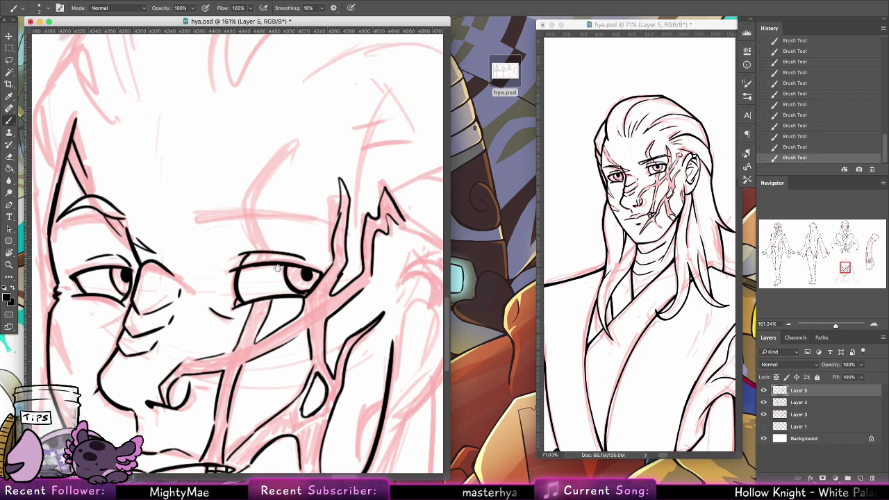
pyautogui.moveTo(257, 308)
pyautogui.mouseDown()
pyautogui.moveTo(260, 295)
pyautogui.moveTo(275, 297)
pyautogui.mouseUp()
pyautogui.moveTo(258, 264)
pyautogui.mouseDown()
pyautogui.moveTo(251, 294)
pyautogui.moveTo(271, 295)
pyautogui.mouseUp()
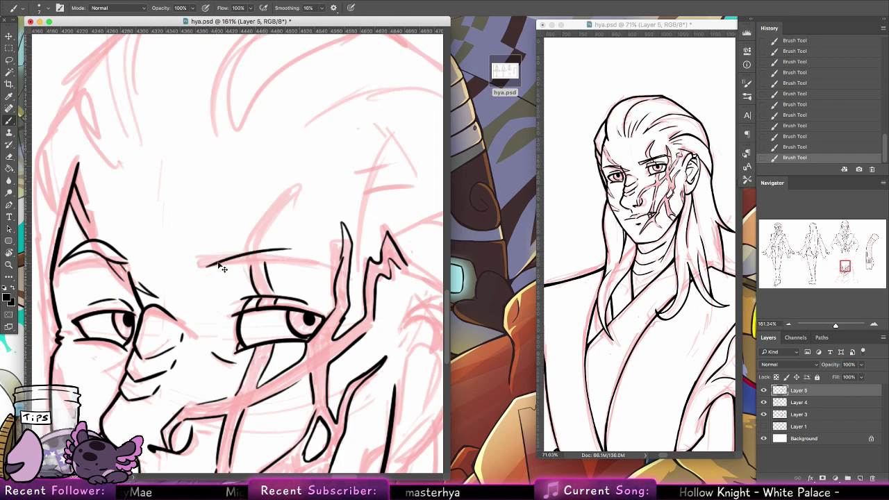
pyautogui.moveTo(208, 266); pyautogui.dragTo(309, 263)
pyautogui.press('super+z')
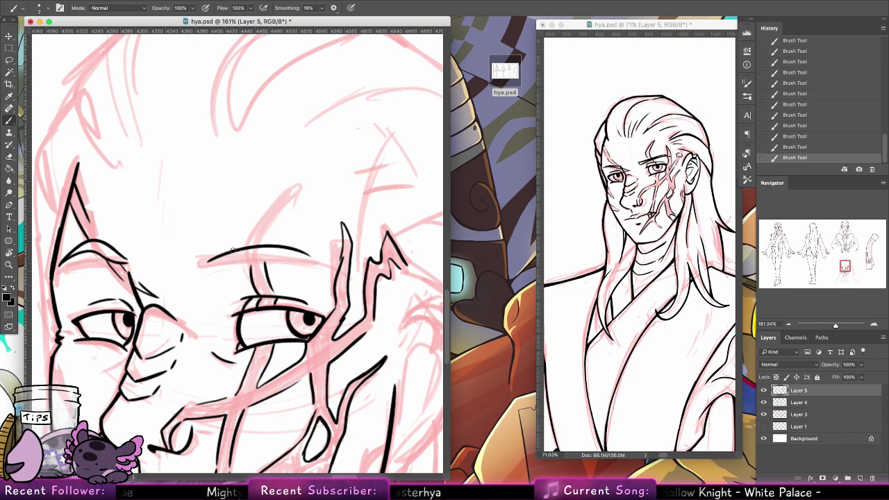
pyautogui.moveTo(208, 256)
pyautogui.mouseDown()
pyautogui.moveTo(272, 242)
pyautogui.moveTo(295, 248)
pyautogui.mouseUp()
# Step: Erase and redraw the left eyebrow, then add curved strokes above the right brow
pyautogui.press('e')
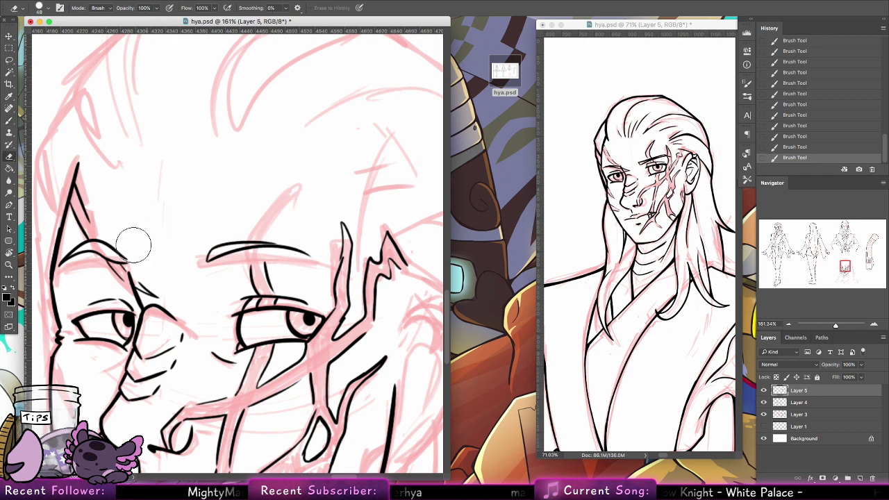
pyautogui.moveTo(132, 255)
pyautogui.mouseDown()
pyautogui.moveTo(102, 245)
pyautogui.moveTo(72, 267)
pyautogui.moveTo(132, 257)
pyautogui.mouseUp()
pyautogui.click(9, 121)
pyautogui.moveTo(60, 270); pyautogui.dragTo(133, 252)
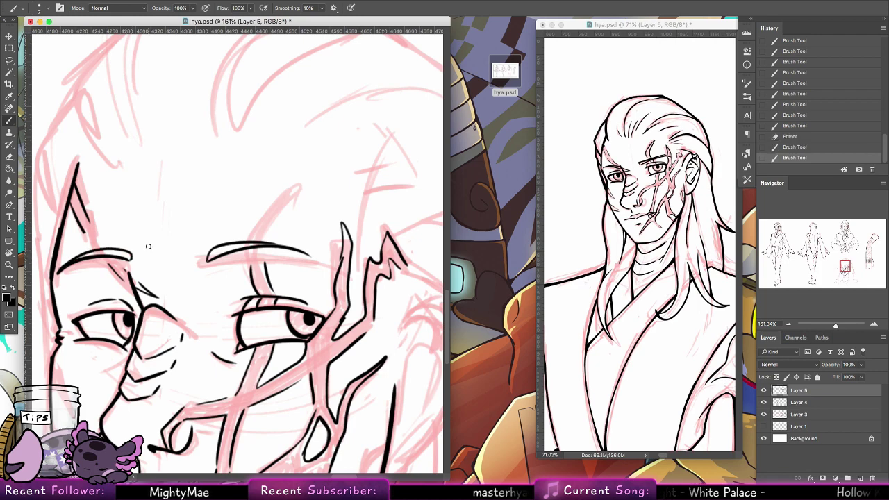
pyautogui.moveTo(254, 239); pyautogui.dragTo(300, 191)
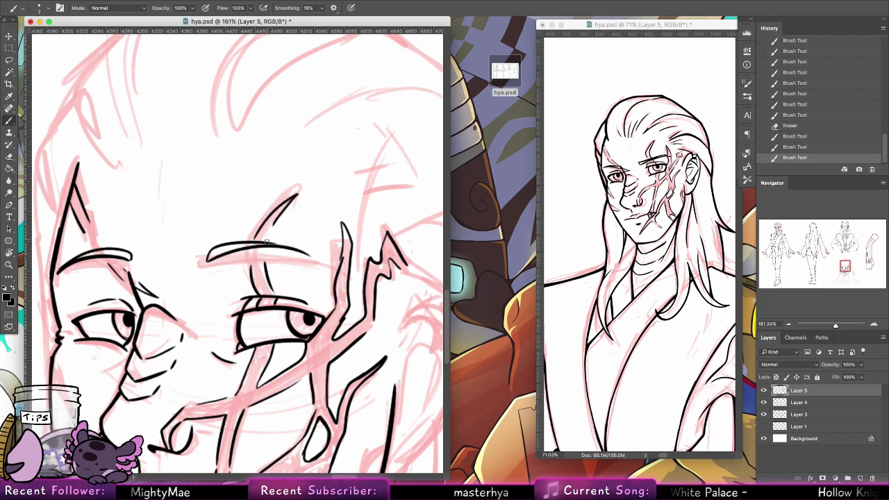
pyautogui.moveTo(300, 242)
pyautogui.mouseDown()
pyautogui.moveTo(310, 346)
pyautogui.moveTo(264, 96)
pyautogui.mouseUp()
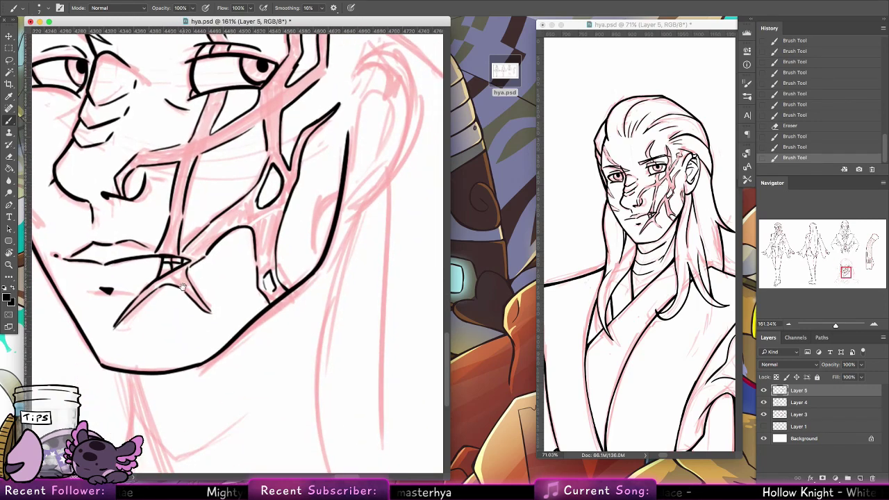
# Step: Ink the right cheek contour and the cheek line beside the scar
pyautogui.moveTo(335, 180)
pyautogui.mouseDown()
pyautogui.moveTo(317, 206)
pyautogui.moveTo(316, 247)
pyautogui.mouseUp()
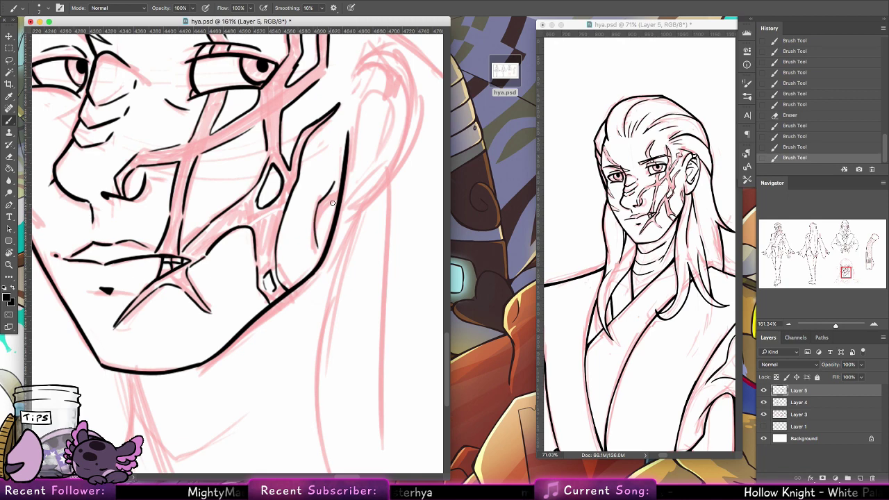
pyautogui.moveTo(323, 214); pyautogui.dragTo(325, 237)
pyautogui.moveTo(375, 73)
pyautogui.mouseDown()
pyautogui.moveTo(292, 195)
pyautogui.moveTo(285, 240)
pyautogui.mouseUp()
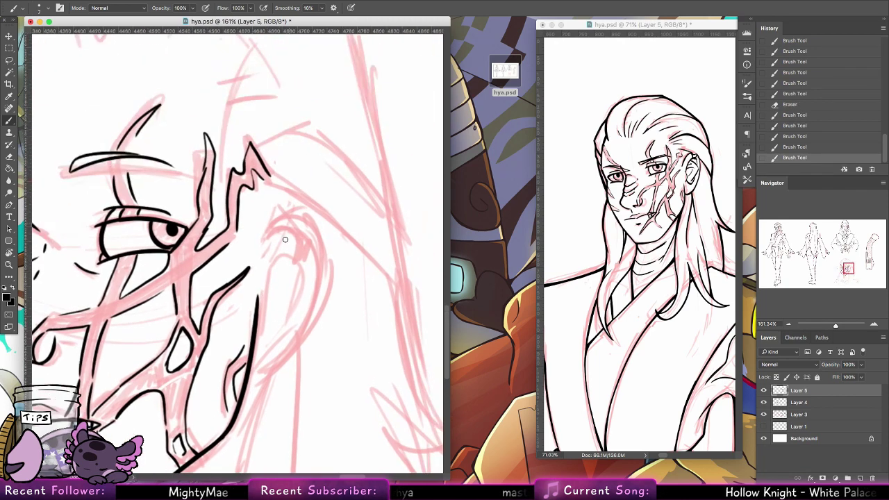
pyautogui.moveTo(265, 310)
pyautogui.mouseDown()
pyautogui.moveTo(280, 225)
pyautogui.moveTo(266, 244)
pyautogui.moveTo(303, 205)
pyautogui.moveTo(263, 243)
pyautogui.moveTo(318, 231)
pyautogui.mouseUp()
# Step: Ink the ear's outer arc and lower edge, then trim and redraw its pointed tip
pyautogui.hotkey('ctrl', 'z')
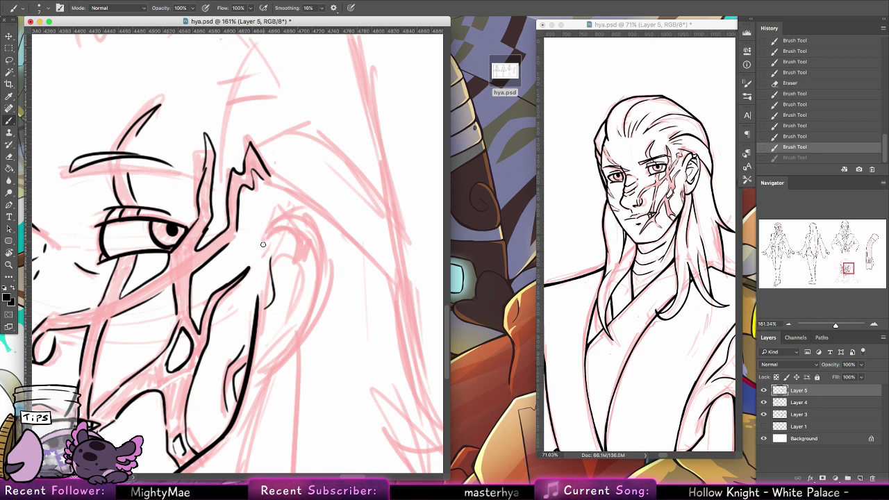
pyautogui.moveTo(265, 244)
pyautogui.mouseDown()
pyautogui.moveTo(325, 247)
pyautogui.moveTo(313, 321)
pyautogui.mouseUp()
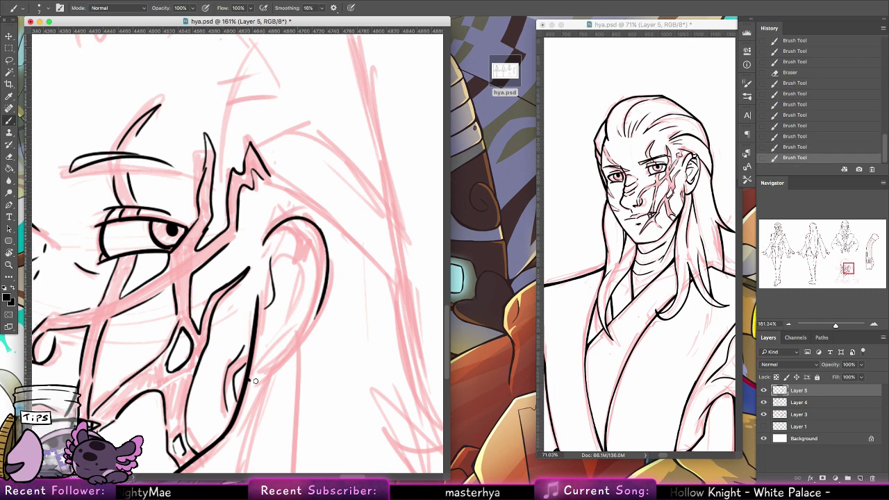
pyautogui.moveTo(252, 381)
pyautogui.mouseDown()
pyautogui.moveTo(315, 323)
pyautogui.moveTo(275, 364)
pyautogui.moveTo(301, 340)
pyautogui.moveTo(324, 295)
pyautogui.moveTo(310, 327)
pyautogui.moveTo(327, 277)
pyautogui.mouseUp()
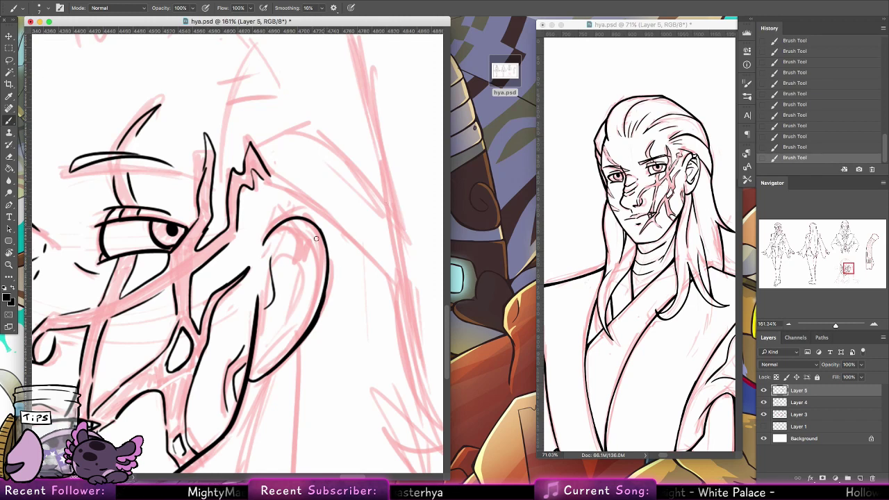
pyautogui.moveTo(295, 220)
pyautogui.mouseDown()
pyautogui.moveTo(298, 247)
pyautogui.moveTo(314, 223)
pyautogui.mouseUp()
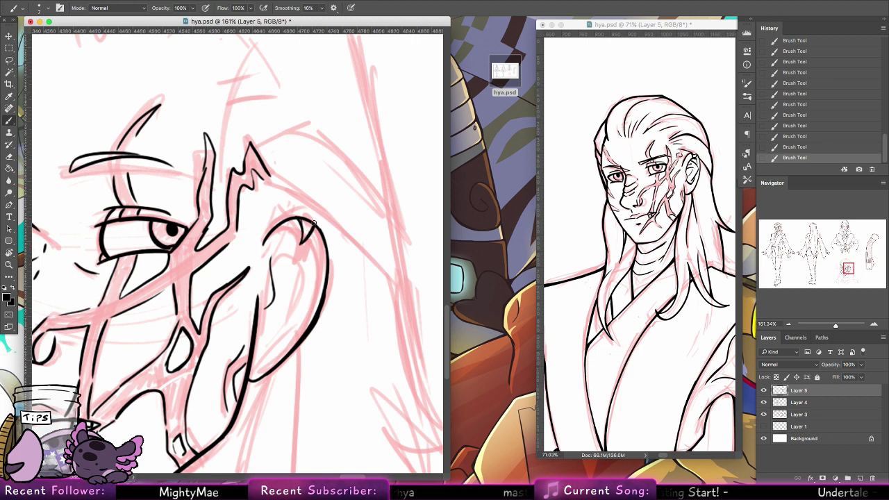
pyautogui.click(11, 157)
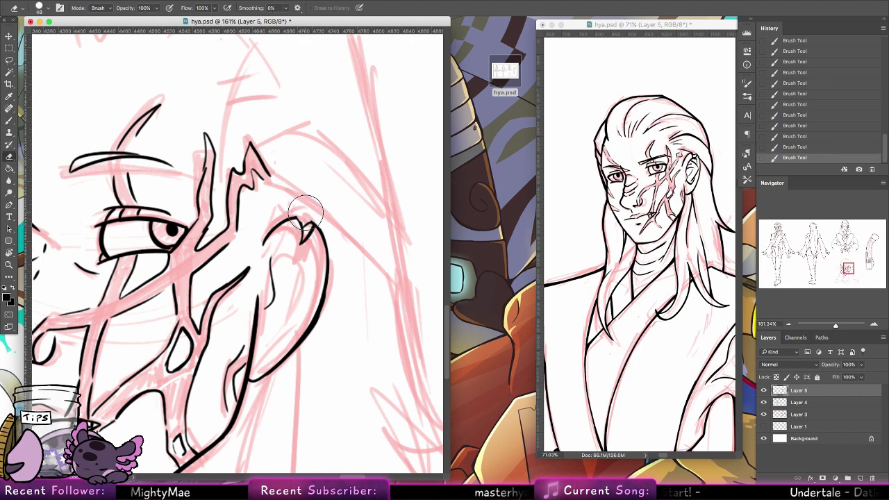
pyautogui.click(300, 218)
pyautogui.press('b')
pyautogui.moveTo(298, 216); pyautogui.dragTo(302, 228)
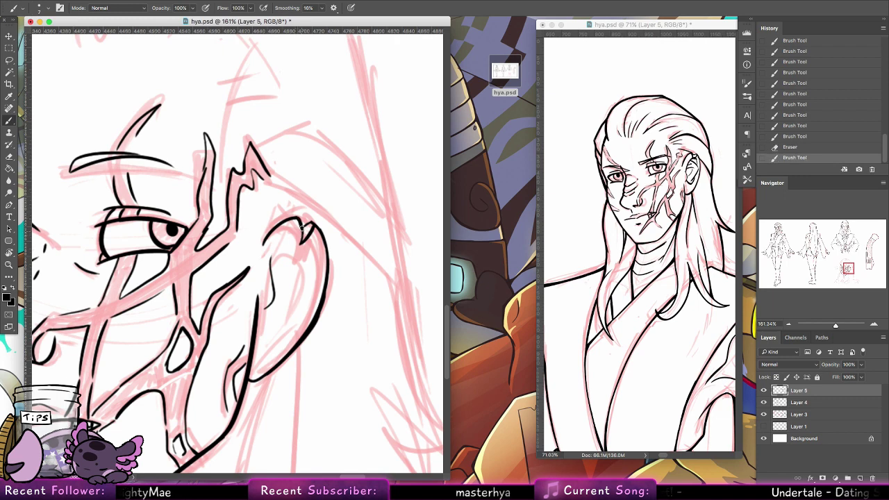
pyautogui.moveTo(268, 257)
pyautogui.mouseDown()
pyautogui.moveTo(303, 241)
pyautogui.moveTo(298, 321)
pyautogui.mouseUp()
pyautogui.press('super+z')
pyautogui.press('super+z')
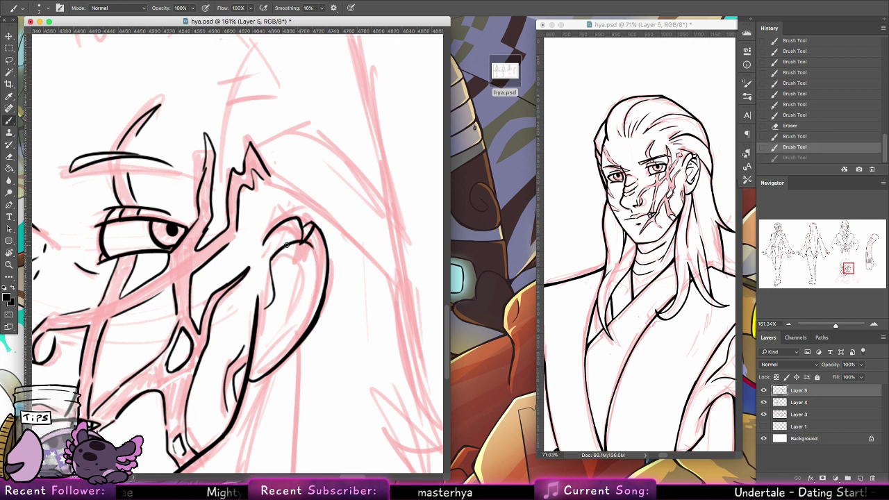
# Step: Ink the ear's inner edge and the lower curve of its inner fold
pyautogui.moveTo(286, 244)
pyautogui.mouseDown()
pyautogui.moveTo(276, 283)
pyautogui.moveTo(307, 283)
pyautogui.moveTo(272, 267)
pyautogui.moveTo(289, 254)
pyautogui.mouseUp()
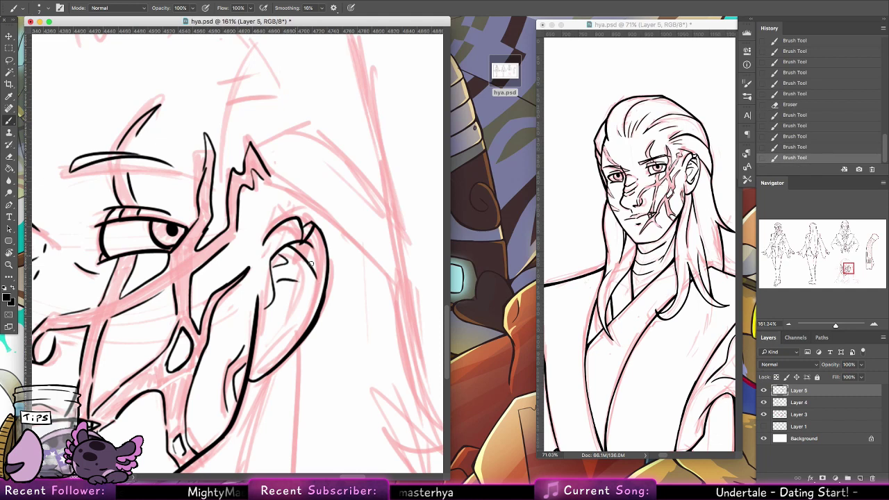
pyautogui.moveTo(317, 281); pyautogui.dragTo(286, 311)
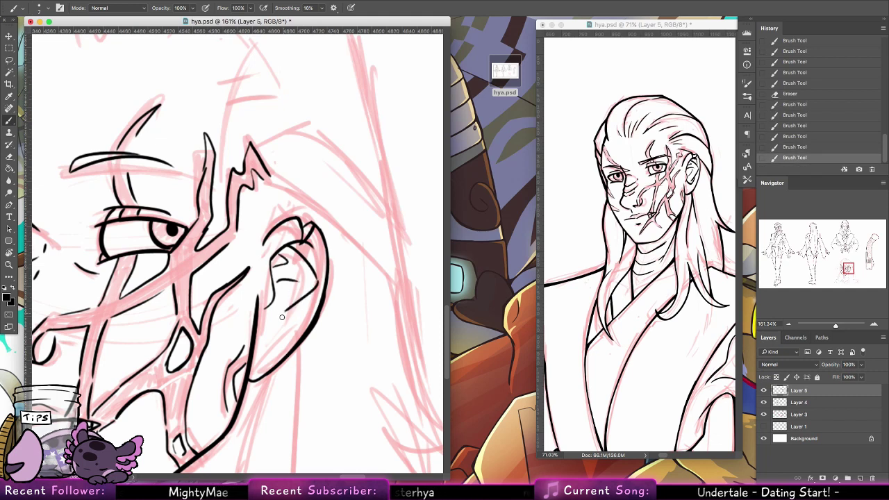
pyautogui.moveTo(266, 307)
pyautogui.mouseDown()
pyautogui.moveTo(270, 332)
pyautogui.moveTo(292, 326)
pyautogui.moveTo(283, 333)
pyautogui.moveTo(310, 291)
pyautogui.moveTo(293, 320)
pyautogui.mouseUp()
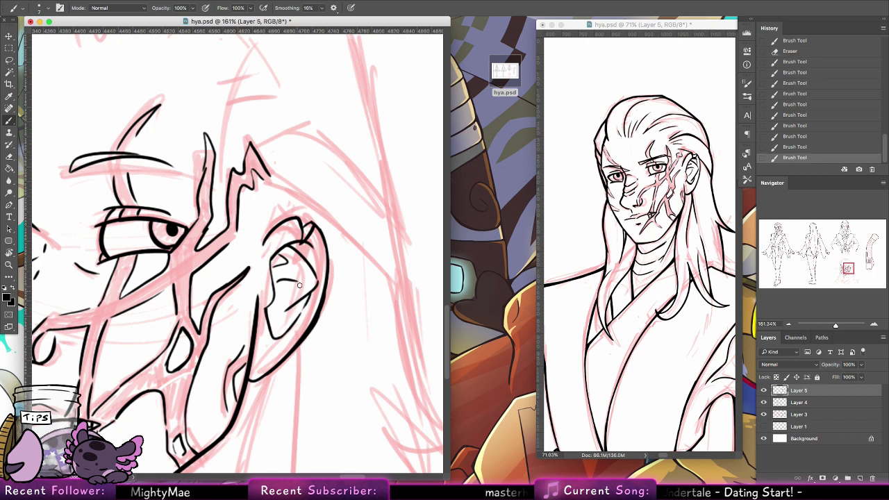
pyautogui.moveTo(296, 286)
pyautogui.mouseDown()
pyautogui.moveTo(272, 306)
pyautogui.moveTo(278, 302)
pyautogui.mouseUp()
pyautogui.press('super+z')
pyautogui.press('super+z')
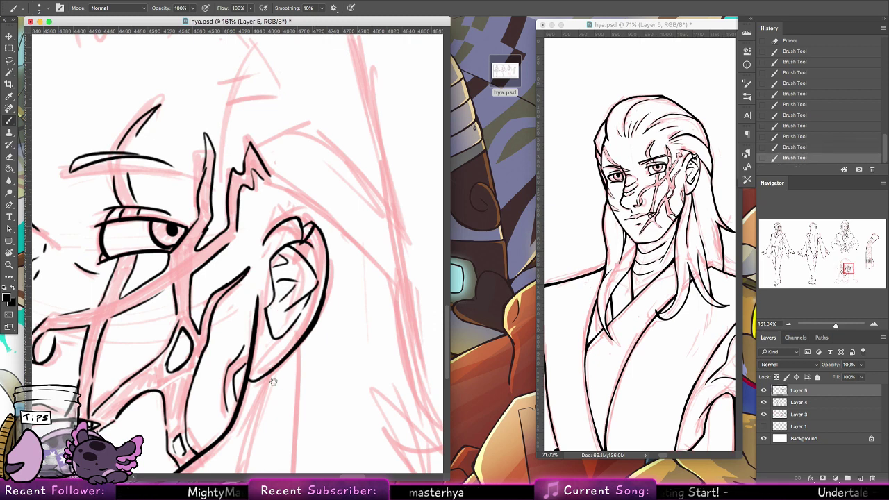
# Step: Ink the long line from the jaw down the neck, thickening the jaw junction
pyautogui.scroll(-10, 308, 253)
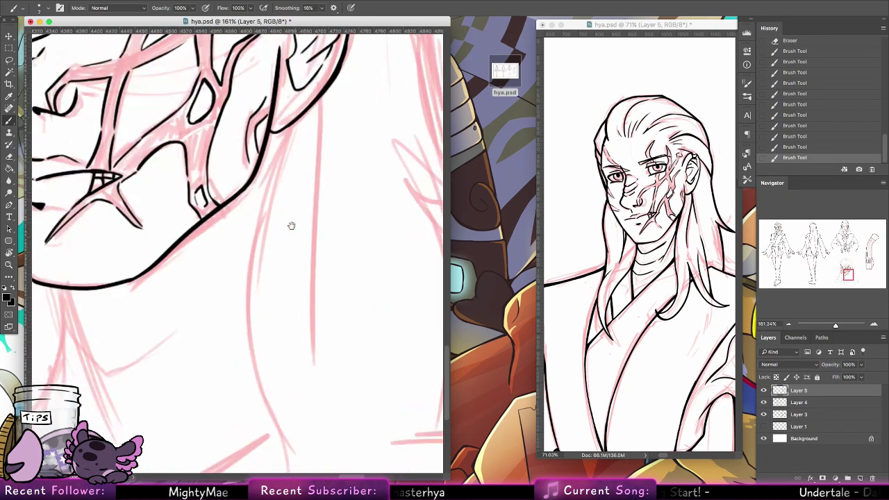
pyautogui.moveTo(276, 125)
pyautogui.mouseDown()
pyautogui.moveTo(283, 132)
pyautogui.moveTo(292, 432)
pyautogui.mouseUp()
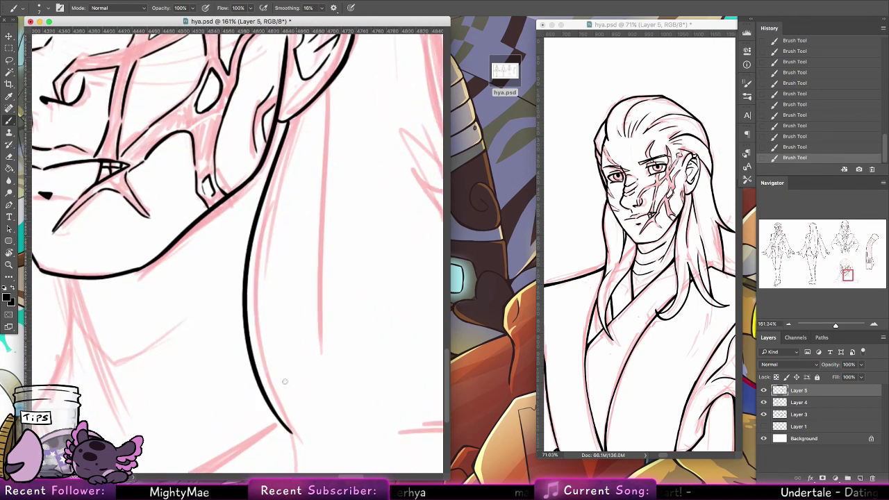
pyautogui.moveTo(293, 118); pyautogui.dragTo(259, 224)
pyautogui.hotkey('ctrl', 'z')
pyautogui.moveTo(290, 137); pyautogui.dragTo(269, 186)
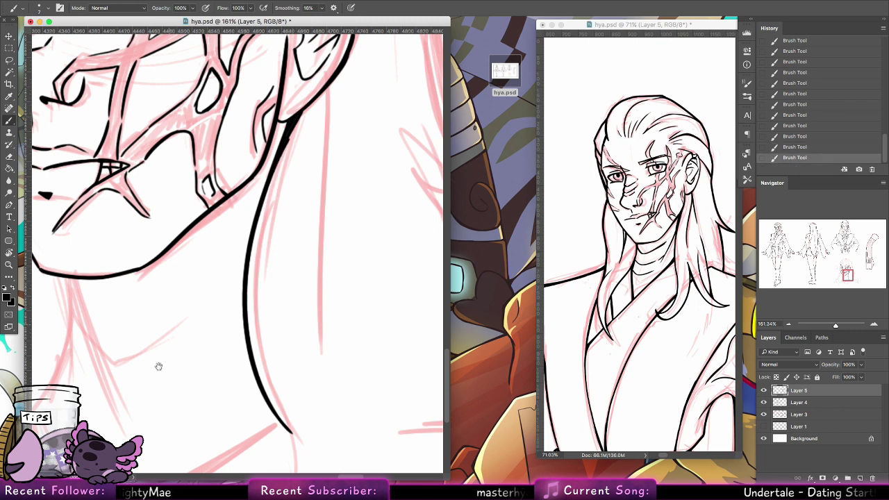
pyautogui.moveTo(158, 366)
pyautogui.mouseDown()
pyautogui.moveTo(271, 333)
pyautogui.moveTo(183, 213)
pyautogui.moveTo(156, 318)
pyautogui.mouseUp()
pyautogui.hotkey('ctrl', 'z')
pyautogui.moveTo(179, 215); pyautogui.dragTo(124, 366)
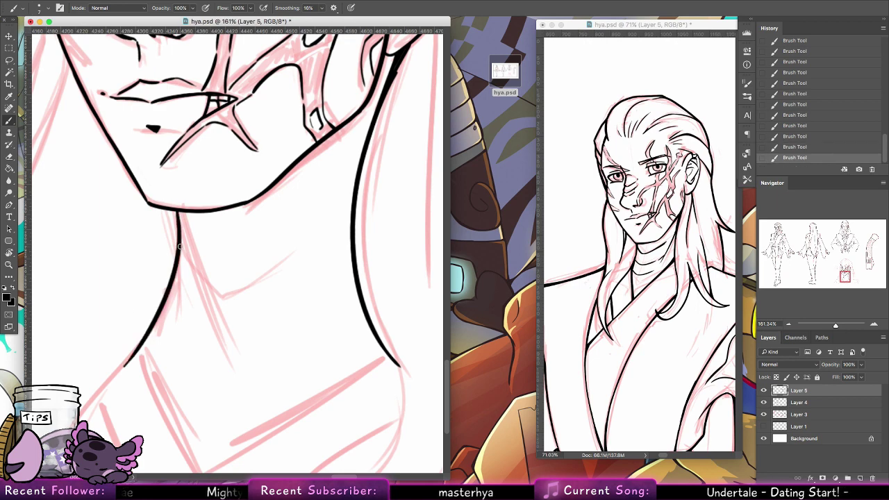
# Step: Ink the curved collar line across the neck and a short line on its right
pyautogui.moveTo(179, 246)
pyautogui.mouseDown()
pyautogui.moveTo(235, 283)
pyautogui.moveTo(292, 251)
pyautogui.mouseUp()
pyautogui.moveTo(330, 216); pyautogui.dragTo(280, 255)
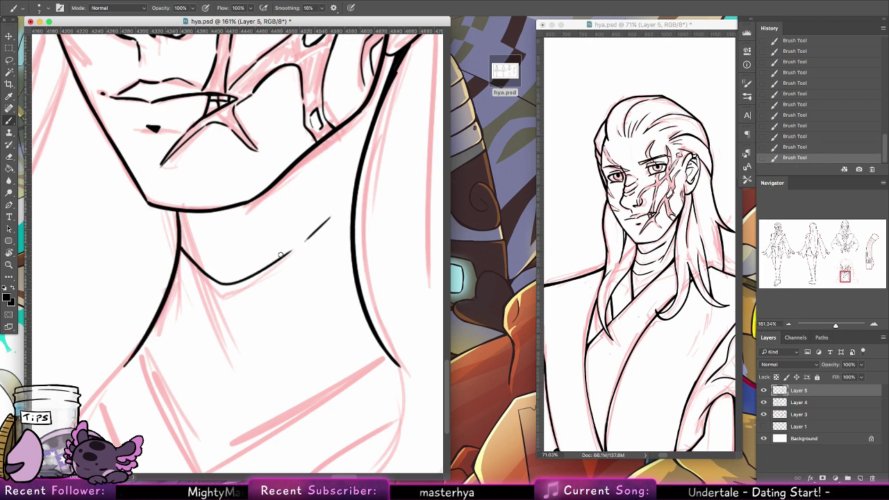
pyautogui.moveTo(266, 308)
pyautogui.mouseDown()
pyautogui.moveTo(272, 268)
pyautogui.moveTo(268, 239)
pyautogui.mouseUp()
pyautogui.moveTo(172, 221); pyautogui.dragTo(211, 273)
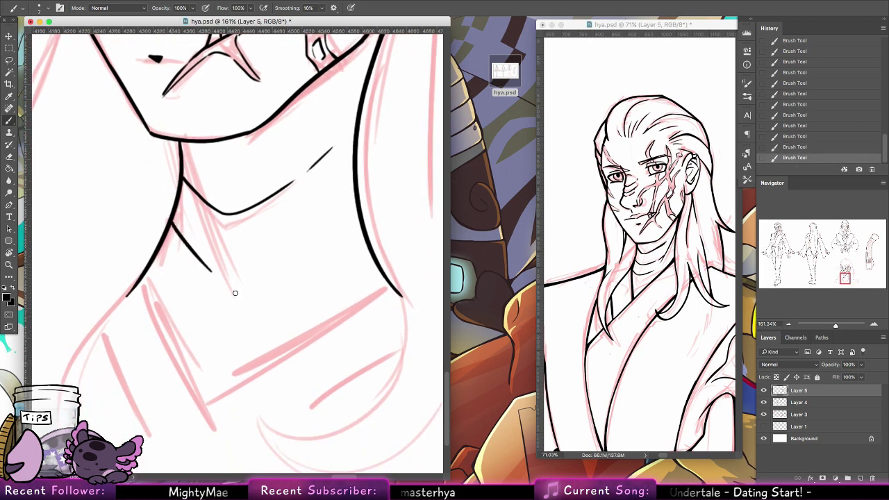
pyautogui.press('super+z')
pyautogui.moveTo(172, 222); pyautogui.dragTo(224, 278)
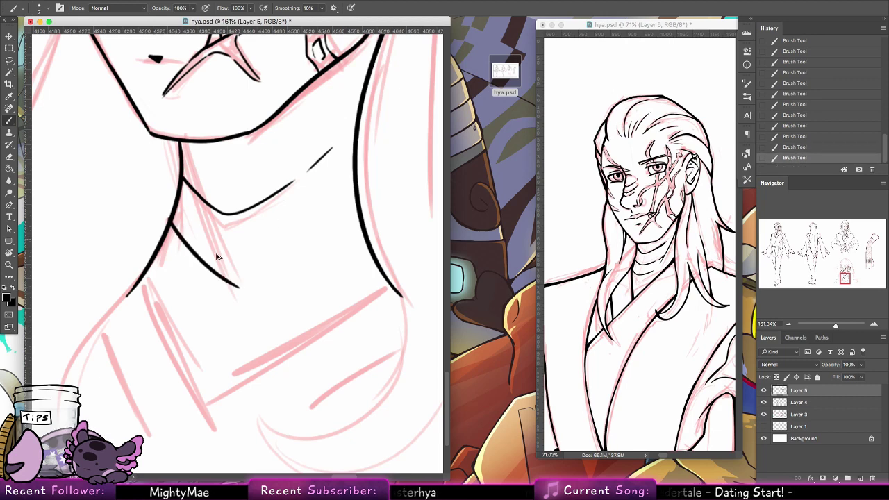
pyautogui.press('super+z')
pyautogui.moveTo(171, 224)
pyautogui.mouseDown()
pyautogui.moveTo(281, 244)
pyautogui.moveTo(302, 229)
pyautogui.mouseUp()
pyautogui.press('super+z')
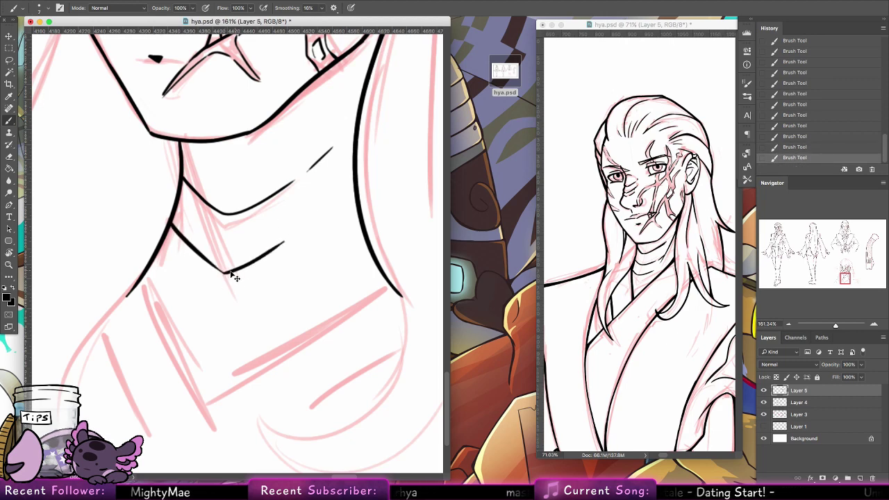
# Step: Ink the collar line rising to the right and the left collar edge
pyautogui.moveTo(224, 272)
pyautogui.mouseDown()
pyautogui.moveTo(328, 212)
pyautogui.moveTo(297, 237)
pyautogui.moveTo(314, 223)
pyautogui.mouseUp()
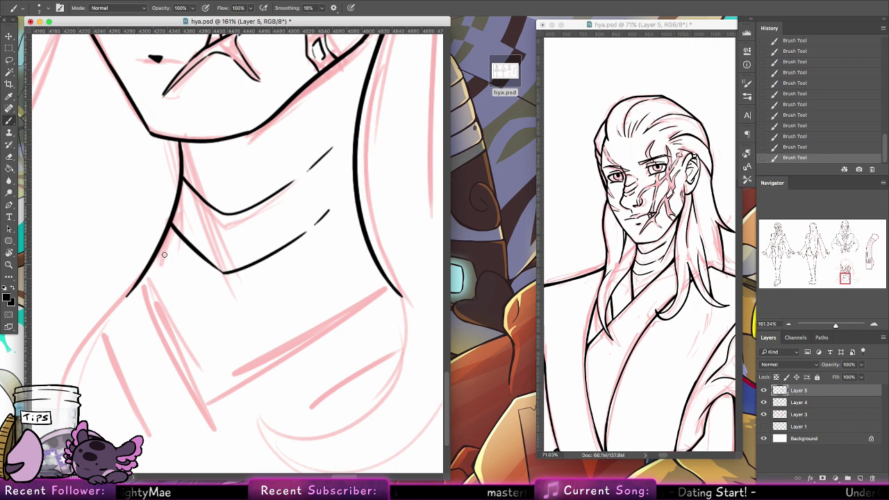
pyautogui.moveTo(172, 221); pyautogui.dragTo(143, 295)
pyautogui.press('super+z')
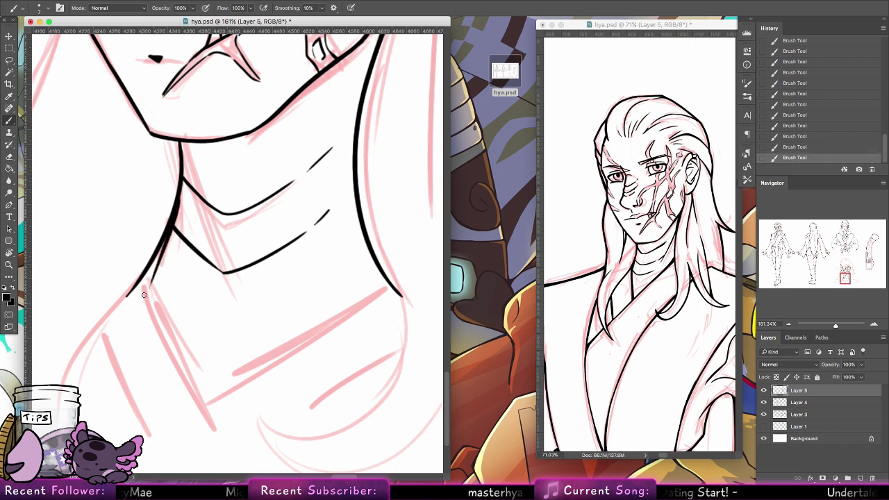
pyautogui.press('super+z')
pyautogui.moveTo(179, 191); pyautogui.dragTo(147, 296)
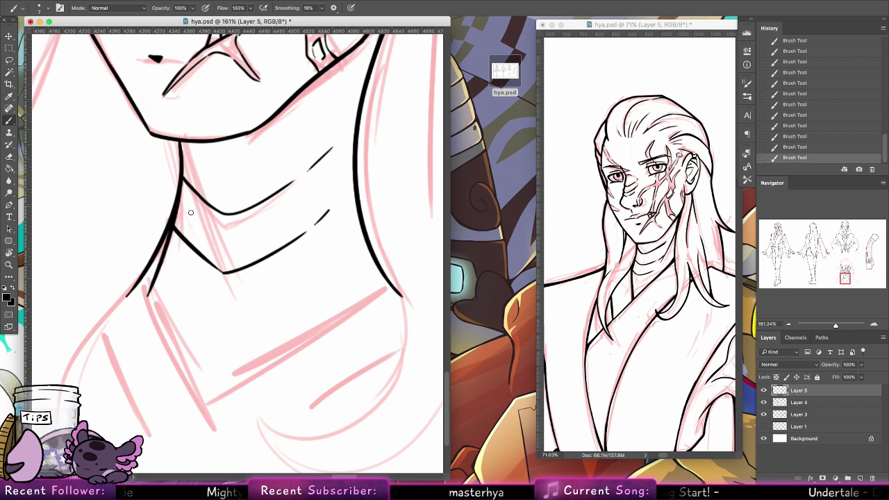
pyautogui.moveTo(161, 266)
pyautogui.mouseDown()
pyautogui.moveTo(213, 320)
pyautogui.moveTo(196, 306)
pyautogui.moveTo(195, 313)
pyautogui.moveTo(231, 327)
pyautogui.moveTo(320, 287)
pyautogui.mouseUp()
pyautogui.press('super+z')
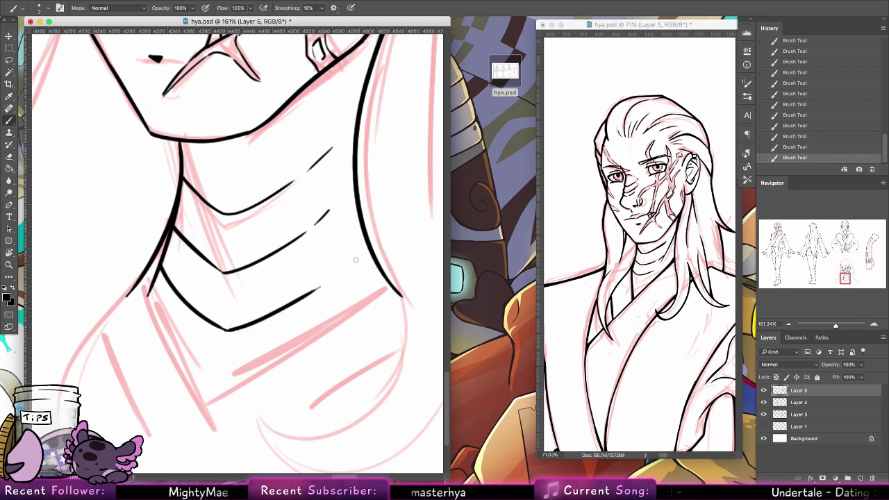
# Step: Redraw the thin neck stroke shorter, ink the neck's left side and the long shoulder curve
pyautogui.scroll(5, 355, 260)
pyautogui.hscroll(3, 333, 250)
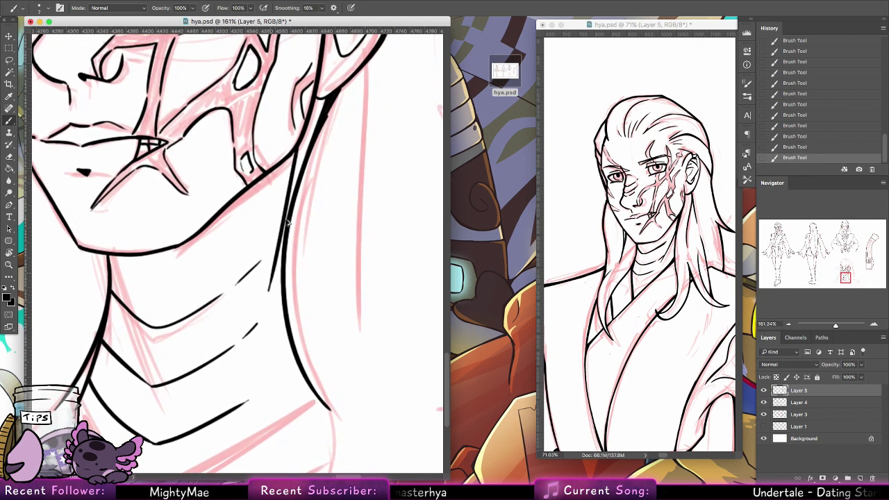
pyautogui.press('super+z')
pyautogui.moveTo(296, 149)
pyautogui.mouseDown()
pyautogui.moveTo(252, 331)
pyautogui.moveTo(246, 322)
pyautogui.moveTo(261, 317)
pyautogui.moveTo(266, 287)
pyautogui.moveTo(250, 349)
pyautogui.mouseUp()
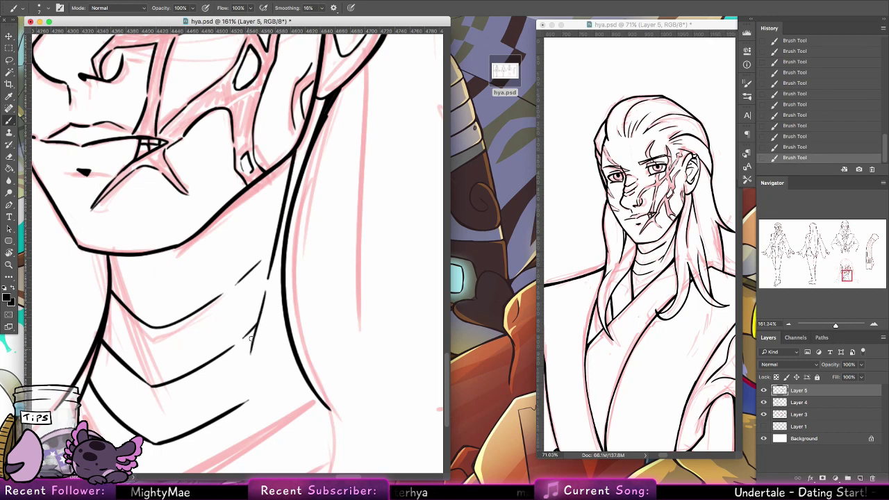
pyautogui.scroll(-5, 278, 312)
pyautogui.hscroll(-2, 277, 313)
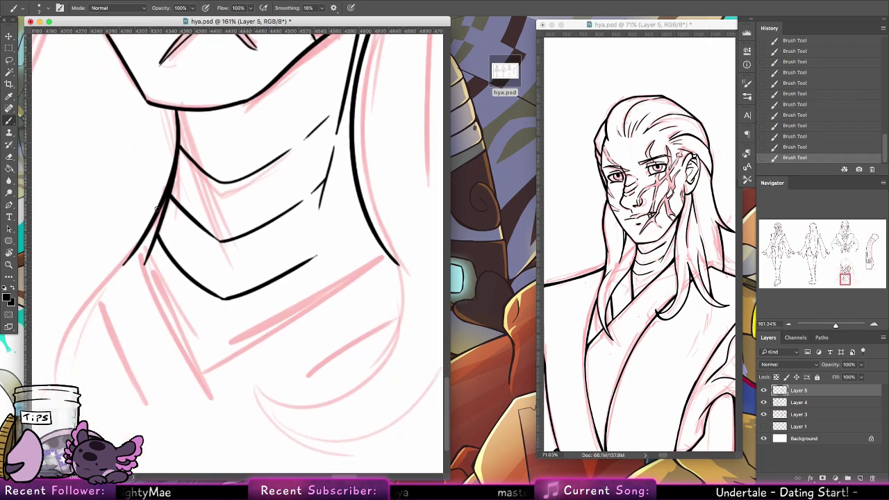
pyautogui.moveTo(141, 246)
pyautogui.mouseDown()
pyautogui.moveTo(144, 271)
pyautogui.moveTo(208, 394)
pyautogui.moveTo(384, 251)
pyautogui.moveTo(357, 273)
pyautogui.mouseUp()
pyautogui.press('alt+super+z')
pyautogui.press('alt+super+z')
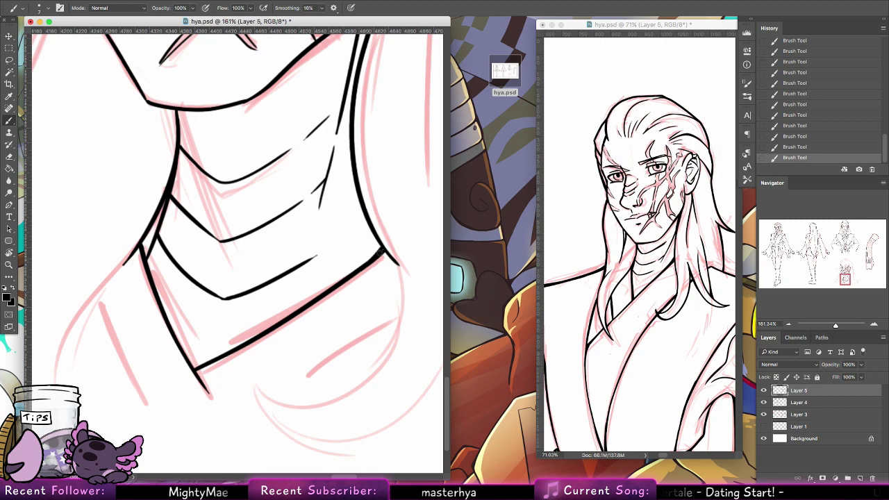
pyautogui.moveTo(142, 239)
pyautogui.mouseDown()
pyautogui.moveTo(50, 391)
pyautogui.moveTo(50, 417)
pyautogui.mouseUp()
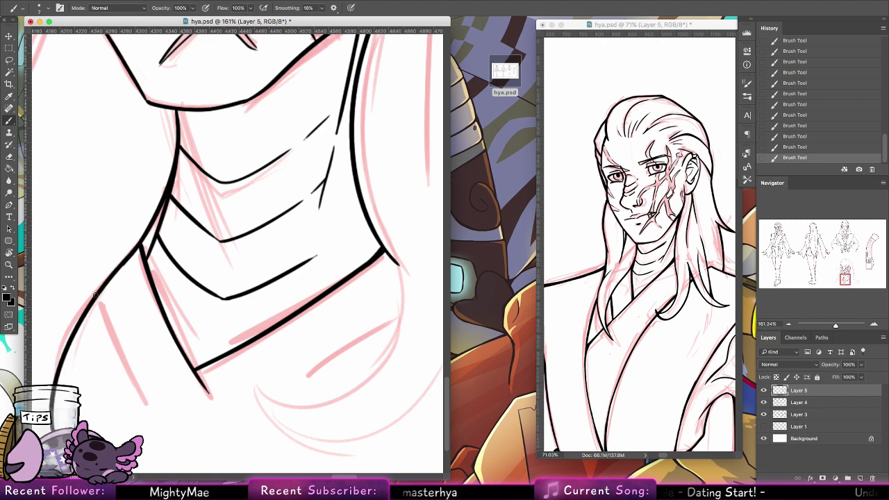
pyautogui.moveTo(99, 293); pyautogui.dragTo(145, 404)
# Step: Extend the collar stroke and ink hair lines down the face's left side
pyautogui.moveTo(231, 339); pyautogui.dragTo(433, 494)
pyautogui.moveTo(272, 120); pyautogui.dragTo(203, 440)
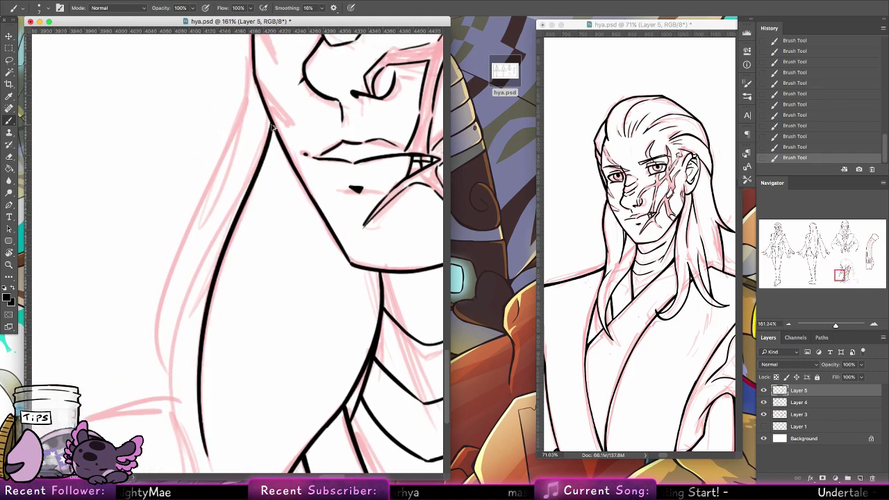
pyautogui.hotkey('ctrl', 'z')
pyautogui.moveTo(274, 117)
pyautogui.mouseDown()
pyautogui.moveTo(217, 287)
pyautogui.moveTo(214, 438)
pyautogui.mouseUp()
pyautogui.hotkey('ctrl', 'z')
pyautogui.moveTo(274, 114); pyautogui.dragTo(208, 411)
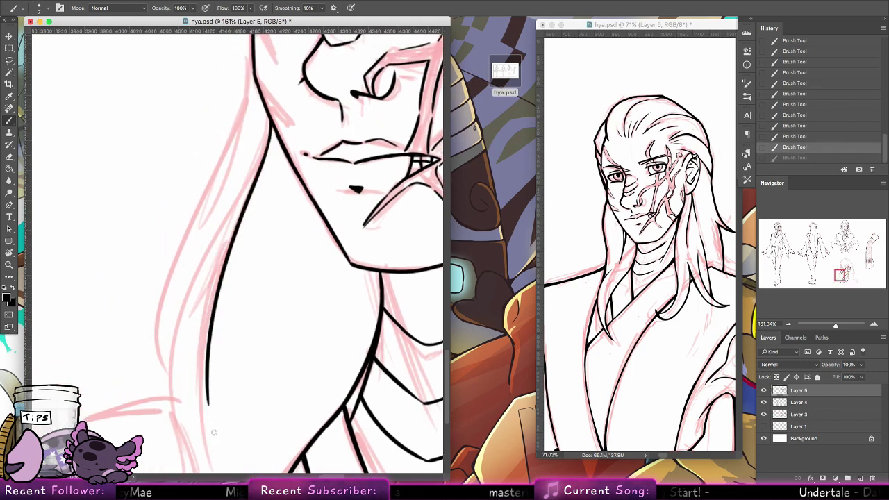
pyautogui.moveTo(259, 170); pyautogui.dragTo(182, 448)
pyautogui.moveTo(175, 359)
pyautogui.mouseDown()
pyautogui.moveTo(182, 251)
pyautogui.moveTo(238, 99)
pyautogui.mouseUp()
# Step: Ink a hair strand from the eye downward and the hair edge rising above the eye
pyautogui.moveTo(267, 225); pyautogui.dragTo(248, 309)
pyautogui.hotkey('ctrl', 'z')
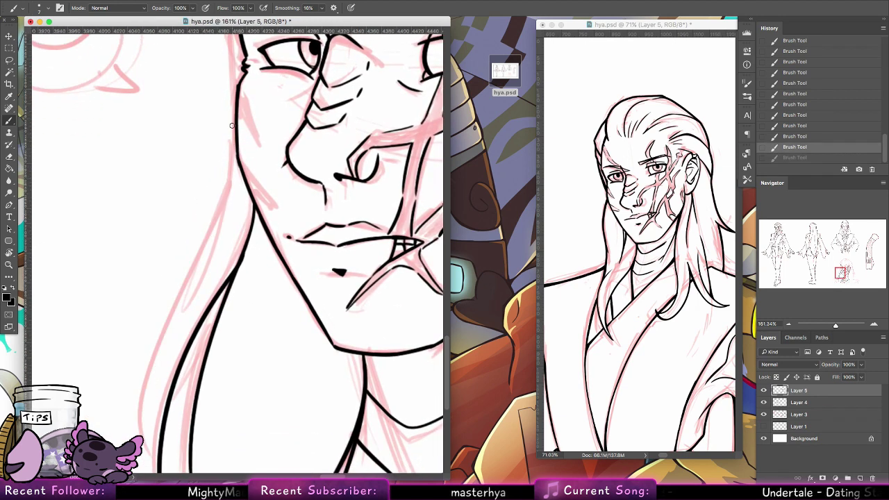
pyautogui.moveTo(231, 114)
pyautogui.mouseDown()
pyautogui.moveTo(138, 391)
pyautogui.moveTo(143, 435)
pyautogui.mouseUp()
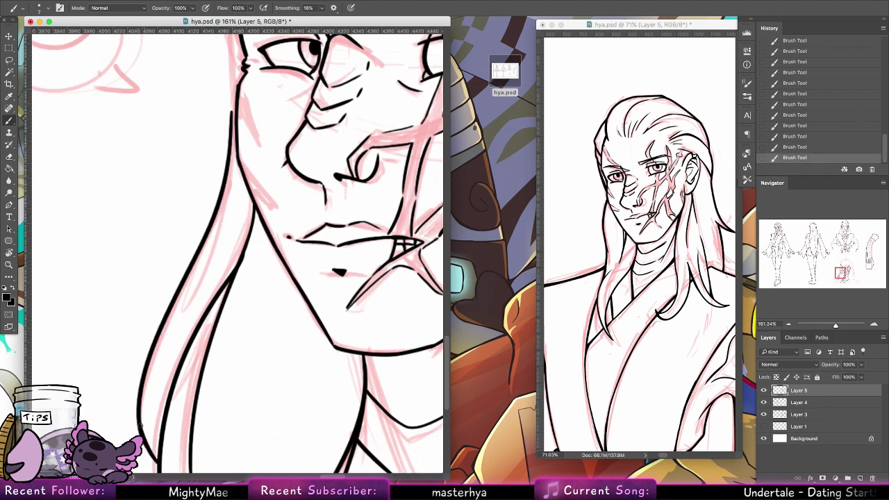
pyautogui.scroll(10, 165, 414)
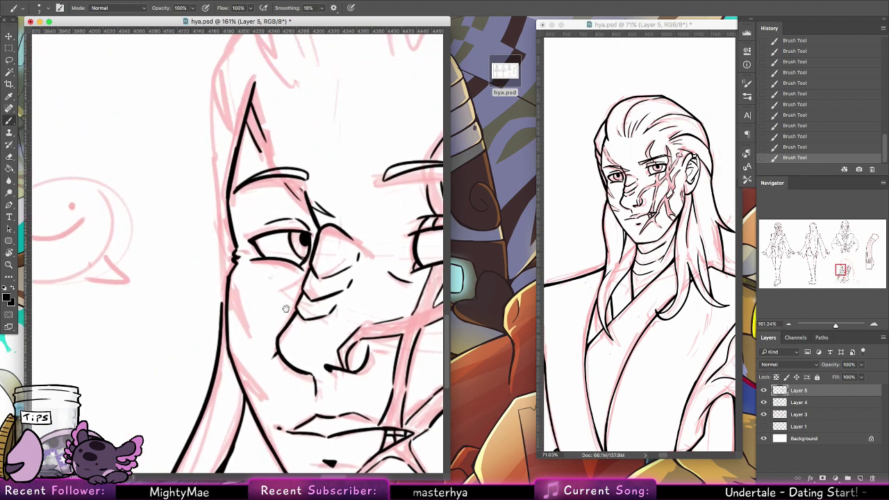
pyautogui.moveTo(220, 351); pyautogui.dragTo(223, 226)
pyautogui.moveTo(216, 180); pyautogui.dragTo(212, 118)
pyautogui.scroll(6, 254, 236)
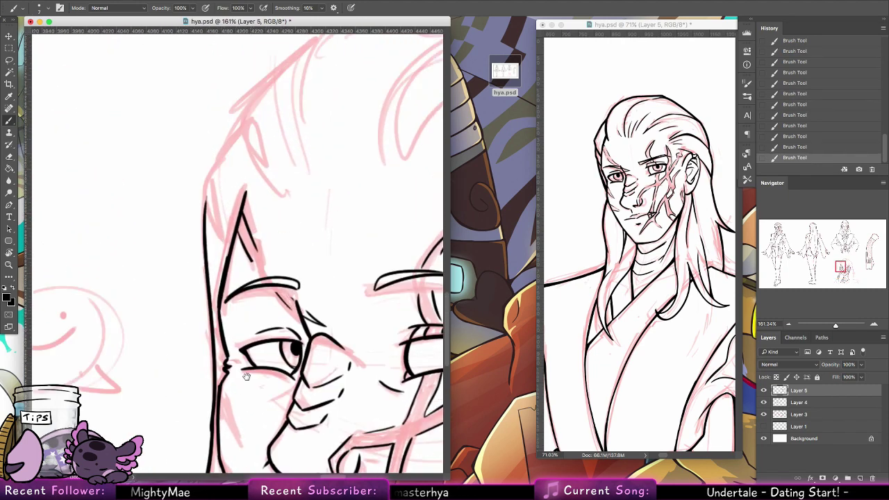
pyautogui.moveTo(235, 319)
pyautogui.mouseDown()
pyautogui.moveTo(210, 255)
pyautogui.moveTo(248, 196)
pyautogui.mouseUp()
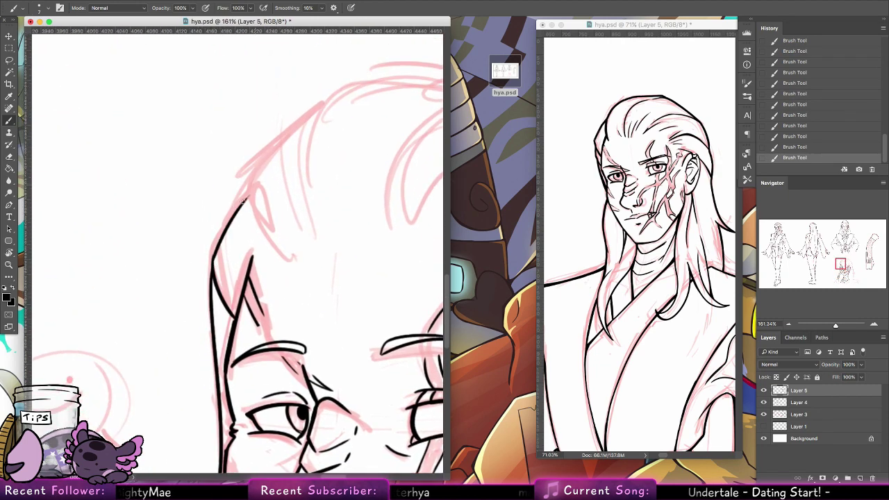
pyautogui.hotkey('ctrl', 'z')
pyautogui.moveTo(212, 258); pyautogui.dragTo(245, 194)
pyautogui.moveTo(241, 293); pyautogui.dragTo(238, 196)
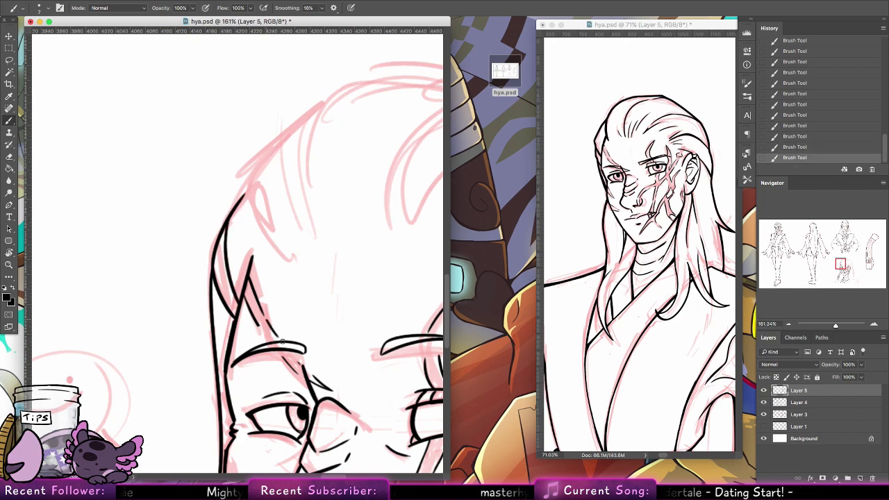
# Step: Ink the hair outline up the side of the head and strands below the crown
pyautogui.scroll(5, 278, 292)
pyautogui.hscroll(3, 278, 291)
pyautogui.moveTo(201, 285); pyautogui.dragTo(183, 319)
pyautogui.moveTo(201, 427)
pyautogui.mouseDown()
pyautogui.moveTo(152, 342)
pyautogui.moveTo(272, 234)
pyautogui.mouseUp()
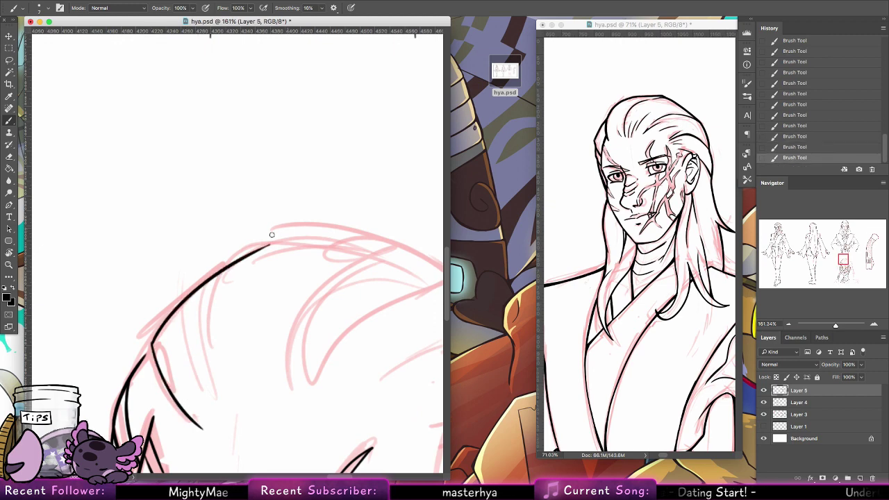
pyautogui.hotkey('ctrl', 'z')
pyautogui.moveTo(153, 342); pyautogui.dragTo(288, 236)
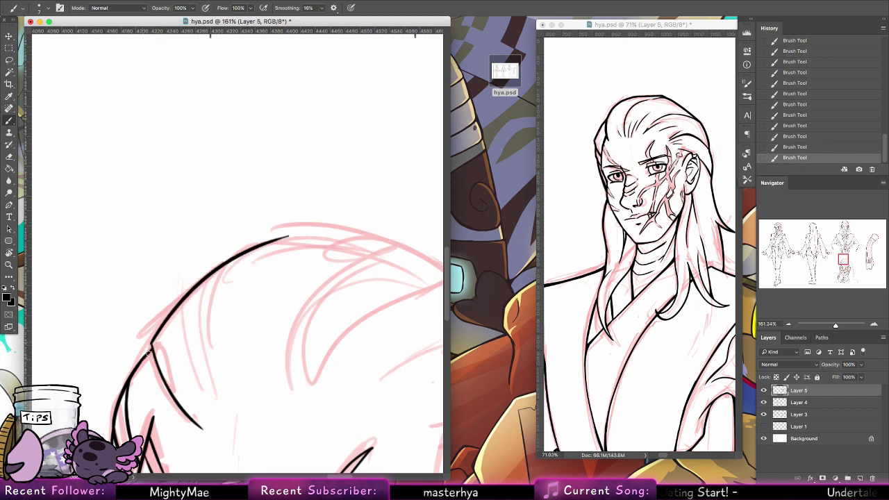
pyautogui.moveTo(214, 268); pyautogui.dragTo(201, 388)
pyautogui.hotkey('ctrl', 'z')
pyautogui.moveTo(219, 270); pyautogui.dragTo(213, 371)
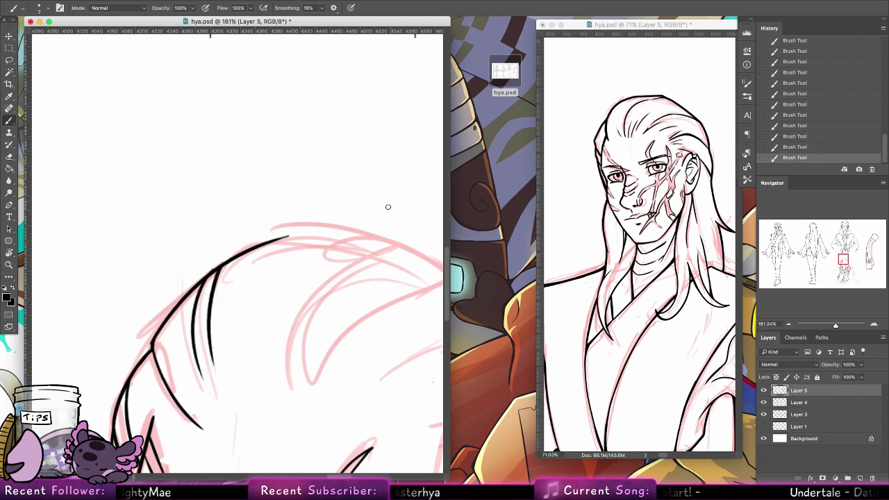
# Step: Ink curved strands across the crown, the arched top hair strand and the head's top outline
pyautogui.scroll(-5, 388, 206)
pyautogui.moveTo(179, 259); pyautogui.dragTo(258, 152)
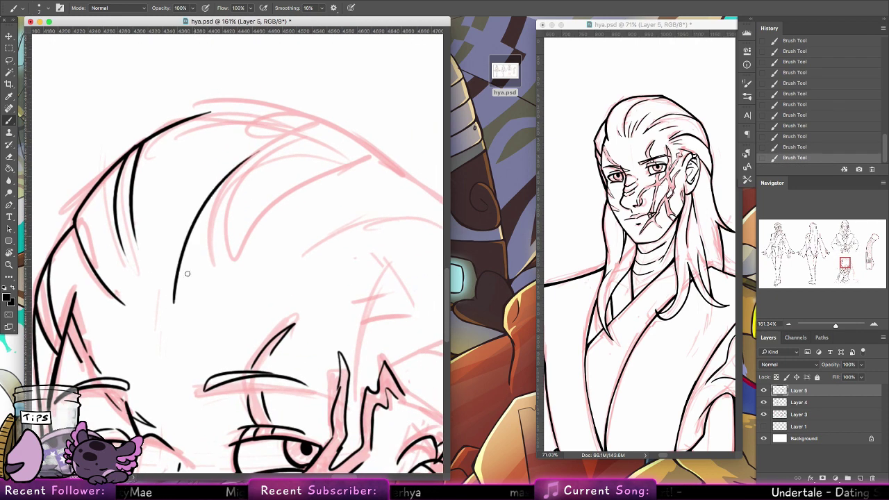
pyautogui.moveTo(186, 298); pyautogui.dragTo(303, 170)
pyautogui.moveTo(395, 162)
pyautogui.mouseDown()
pyautogui.moveTo(303, 171)
pyautogui.moveTo(376, 164)
pyautogui.moveTo(311, 162)
pyautogui.mouseUp()
pyautogui.hotkey('ctrl', 'z')
pyautogui.hotkey('ctrl', 'z')
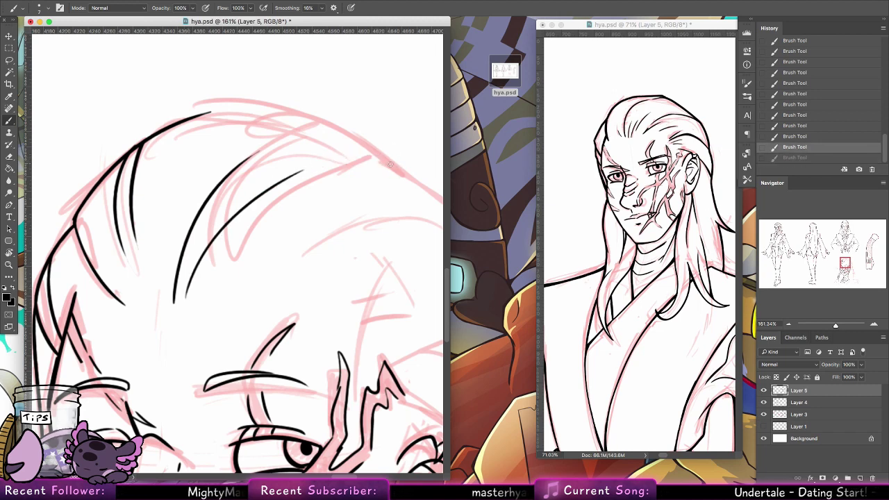
pyautogui.moveTo(392, 164); pyautogui.dragTo(317, 162)
pyautogui.moveTo(378, 157); pyautogui.dragTo(279, 133)
pyautogui.hotkey('ctrl', 'z')
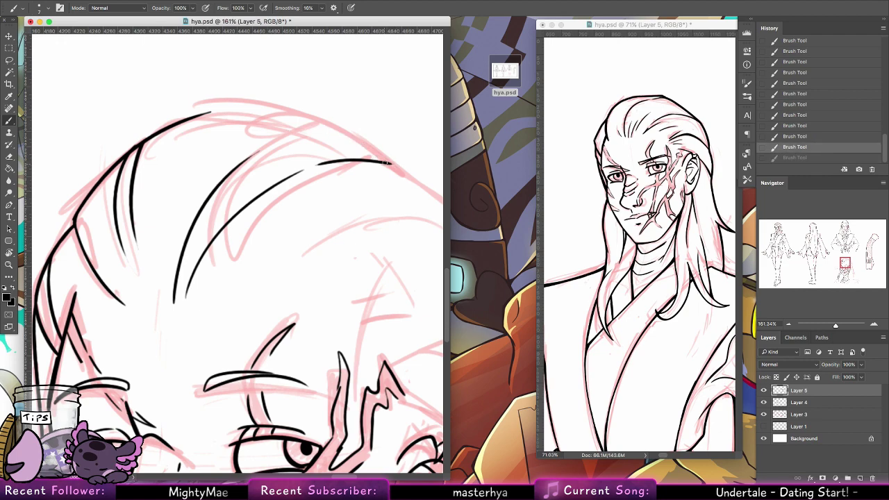
pyautogui.moveTo(390, 163)
pyautogui.mouseDown()
pyautogui.moveTo(289, 137)
pyautogui.moveTo(280, 144)
pyautogui.mouseUp()
pyautogui.moveTo(197, 113)
pyautogui.mouseDown()
pyautogui.moveTo(305, 129)
pyautogui.moveTo(254, 116)
pyautogui.moveTo(279, 120)
pyautogui.mouseUp()
pyautogui.hotkey('ctrl', 'z')
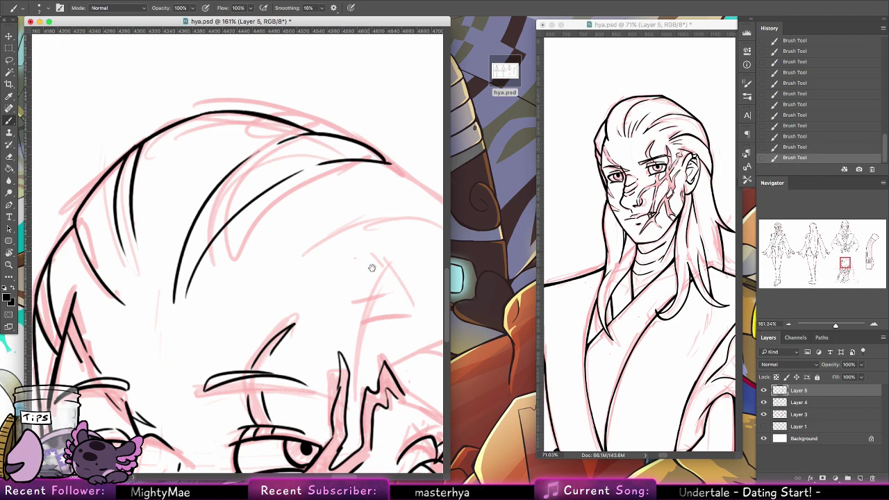
# Step: Ink the hair curve above the ear and extend the outer hair line past it
pyautogui.moveTo(372, 268); pyautogui.dragTo(215, 215)
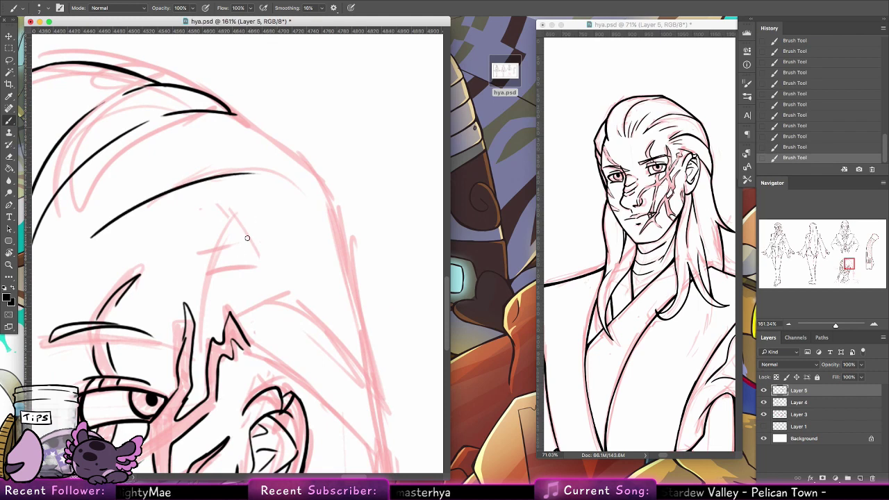
pyautogui.moveTo(215, 245)
pyautogui.mouseDown()
pyautogui.moveTo(280, 241)
pyautogui.moveTo(348, 302)
pyautogui.mouseUp()
pyautogui.press('super+z')
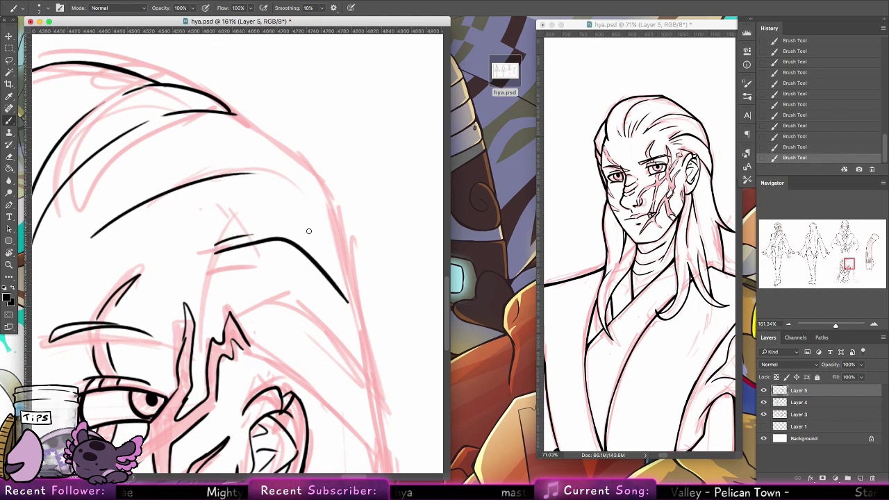
pyautogui.moveTo(266, 242)
pyautogui.mouseDown()
pyautogui.moveTo(316, 268)
pyautogui.moveTo(304, 255)
pyautogui.moveTo(359, 320)
pyautogui.moveTo(346, 246)
pyautogui.moveTo(303, 183)
pyautogui.moveTo(215, 119)
pyautogui.moveTo(326, 201)
pyautogui.moveTo(352, 290)
pyautogui.moveTo(326, 267)
pyautogui.moveTo(298, 130)
pyautogui.mouseUp()
pyautogui.press('super+z')
pyautogui.press('super+z')
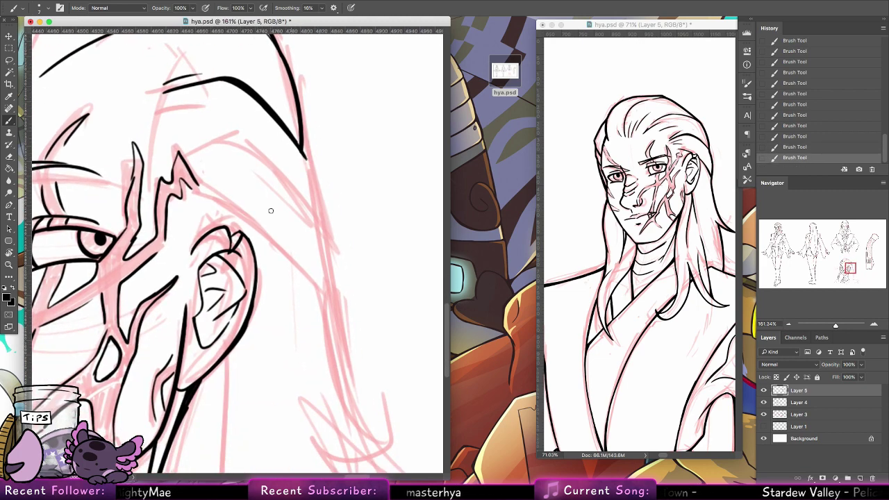
pyautogui.moveTo(208, 198)
pyautogui.mouseDown()
pyautogui.moveTo(305, 278)
pyautogui.moveTo(336, 327)
pyautogui.moveTo(330, 335)
pyautogui.mouseUp()
pyautogui.press('super+z')
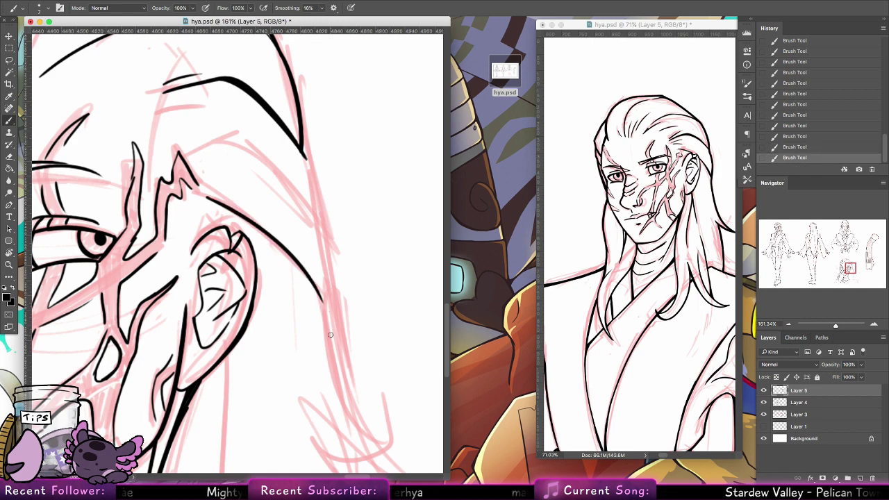
pyautogui.moveTo(292, 241)
pyautogui.mouseDown()
pyautogui.moveTo(348, 305)
pyautogui.moveTo(458, 353)
pyautogui.mouseUp()
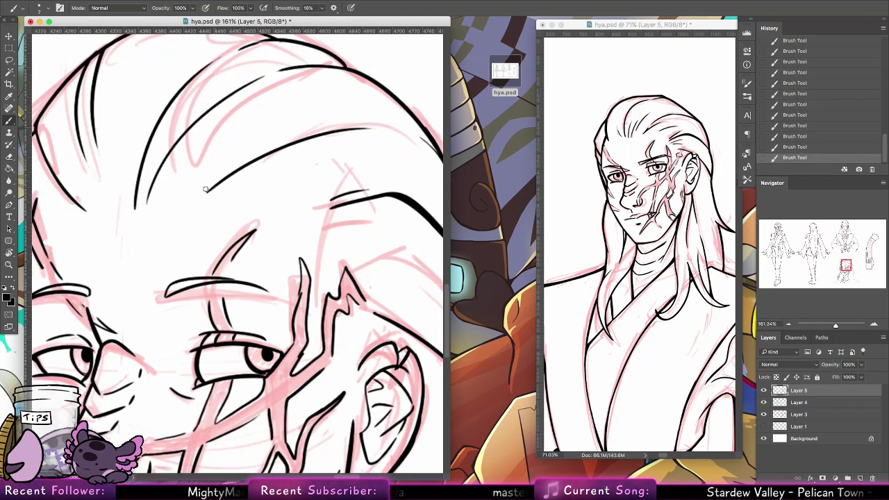
pyautogui.moveTo(307, 148); pyautogui.dragTo(136, 78)
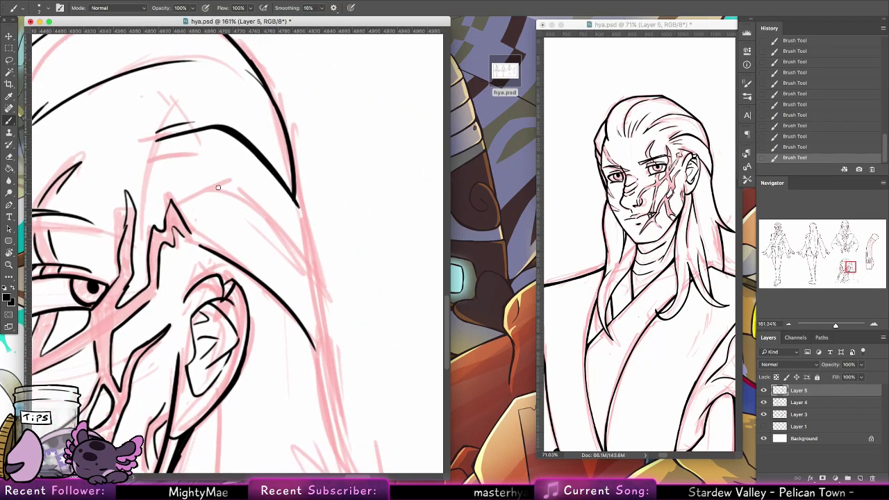
pyautogui.moveTo(184, 203)
pyautogui.mouseDown()
pyautogui.moveTo(208, 207)
pyautogui.moveTo(320, 306)
pyautogui.mouseUp()
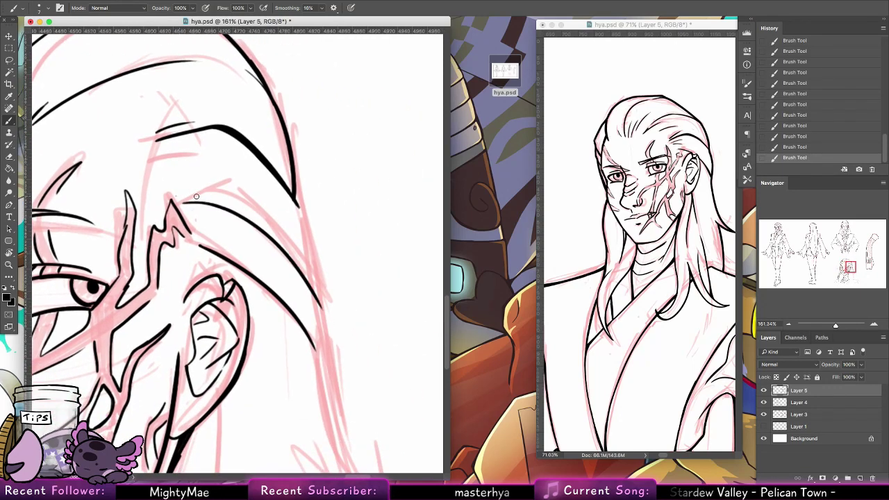
pyautogui.moveTo(294, 201)
pyautogui.mouseDown()
pyautogui.moveTo(330, 346)
pyautogui.moveTo(332, 433)
pyautogui.mouseUp()
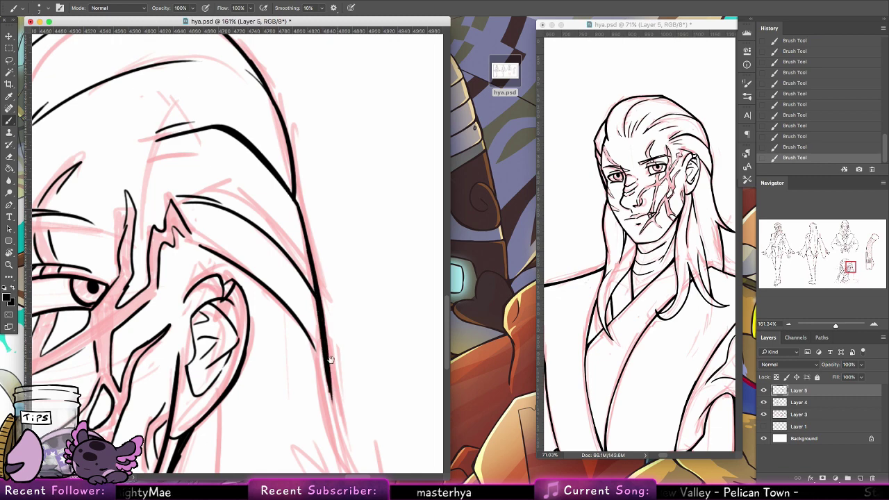
# Step: Ink long hair strands falling down the side of the head toward the shoulder
pyautogui.moveTo(223, 397)
pyautogui.mouseDown()
pyautogui.moveTo(223, 126)
pyautogui.moveTo(216, 375)
pyautogui.mouseUp()
pyautogui.moveTo(330, 64); pyautogui.dragTo(386, 214)
pyautogui.press('super+z')
pyautogui.moveTo(330, 58); pyautogui.dragTo(413, 232)
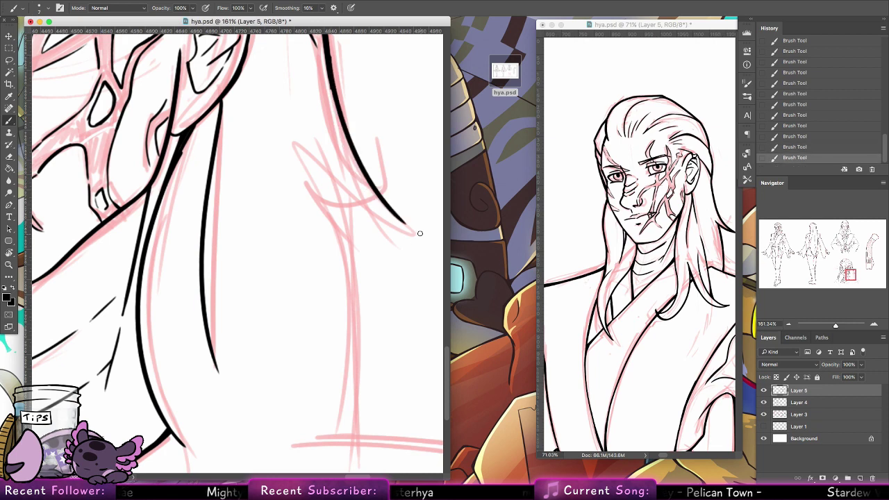
pyautogui.press('super+z')
pyautogui.moveTo(325, 58); pyautogui.dragTo(410, 232)
pyautogui.press('super+z')
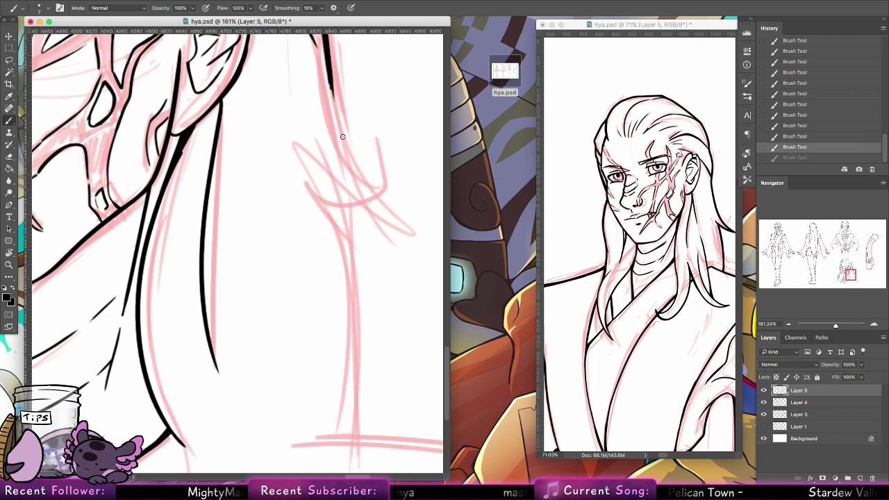
pyautogui.moveTo(329, 84); pyautogui.dragTo(407, 224)
pyautogui.moveTo(337, 165); pyautogui.dragTo(400, 221)
pyautogui.click(340, 166)
pyautogui.moveTo(339, 167); pyautogui.dragTo(349, 447)
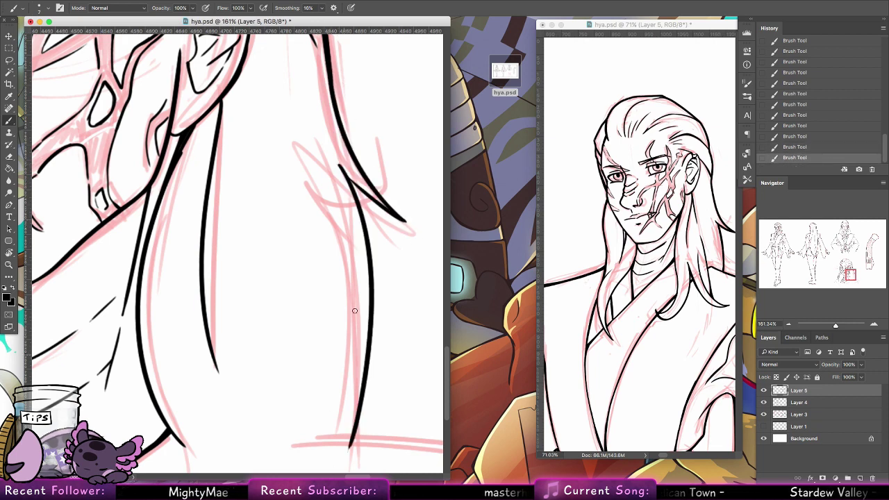
# Step: Zoom out to about 61% to frame the whole bust
pyautogui.moveTo(344, 334); pyautogui.dragTo(274, 79)
pyautogui.press('z')
pyautogui.moveTo(167, 257)
pyautogui.mouseDown()
pyautogui.moveTo(125, 241)
pyautogui.moveTo(175, 294)
pyautogui.moveTo(294, 373)
pyautogui.moveTo(272, 243)
pyautogui.mouseUp()
pyautogui.moveTo(289, 361); pyautogui.dragTo(304, 363)
pyautogui.moveTo(251, 373); pyautogui.dragTo(300, 324)
pyautogui.moveTo(300, 325); pyautogui.dragTo(313, 287)
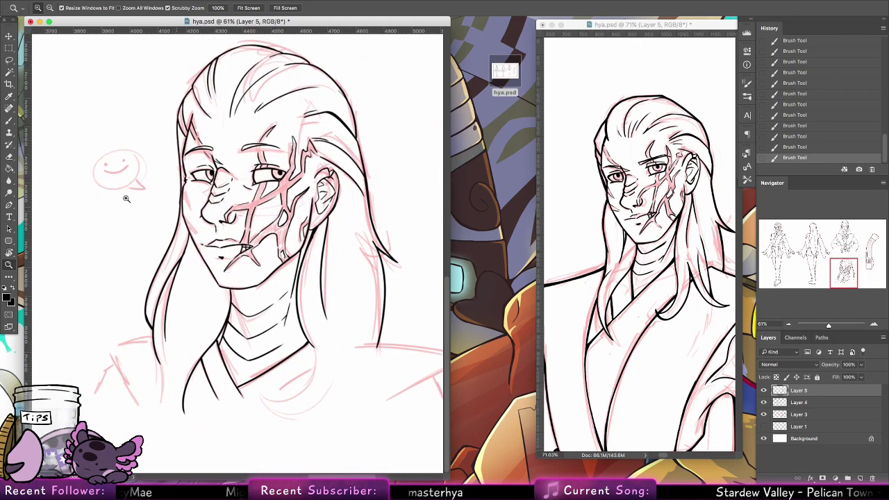
# Step: Extend the left hair line downward and ink the left collar edge, redrawing strokes as needed
pyautogui.press('b')
pyautogui.moveTo(159, 362); pyautogui.dragTo(167, 391)
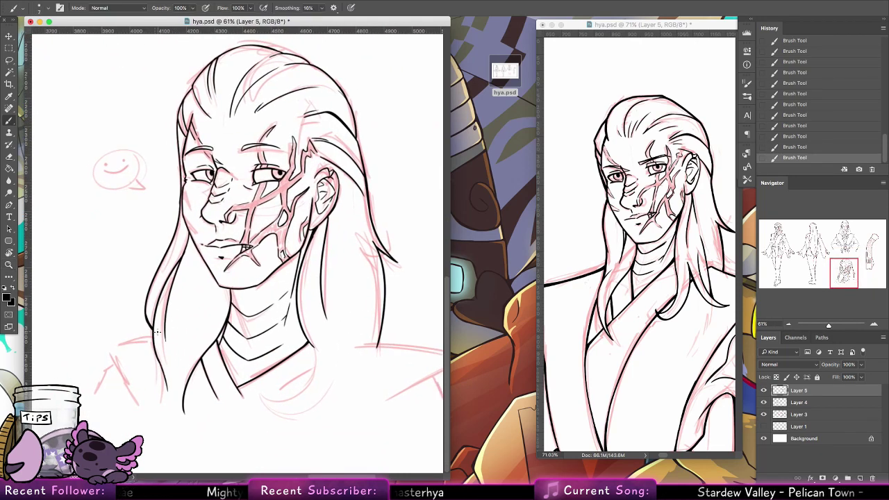
pyautogui.moveTo(152, 336)
pyautogui.mouseDown()
pyautogui.moveTo(112, 350)
pyautogui.moveTo(153, 337)
pyautogui.mouseUp()
pyautogui.press('super+z')
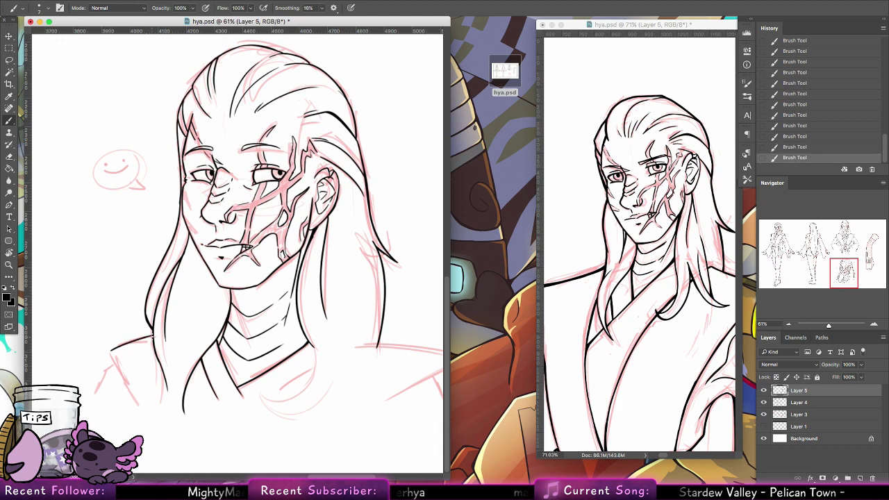
pyautogui.moveTo(115, 361); pyautogui.dragTo(133, 394)
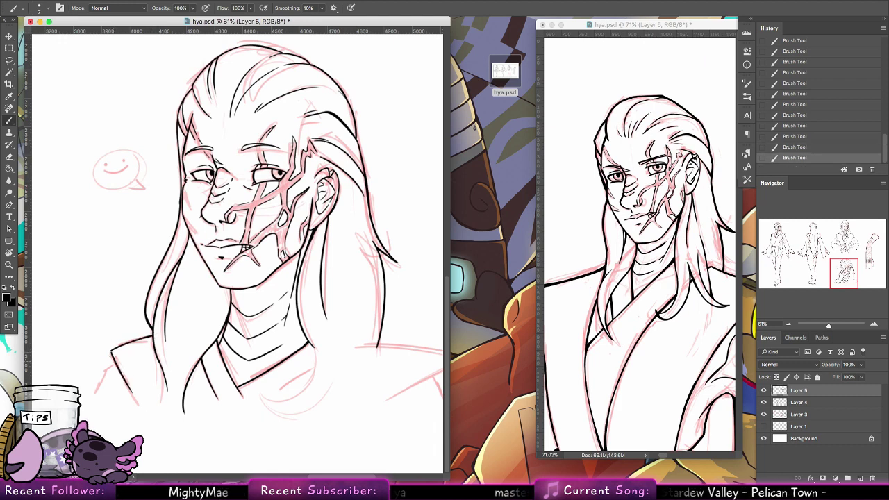
pyautogui.moveTo(112, 352); pyautogui.dragTo(145, 412)
pyautogui.press('alt+super+z')
pyautogui.press('alt+super+z')
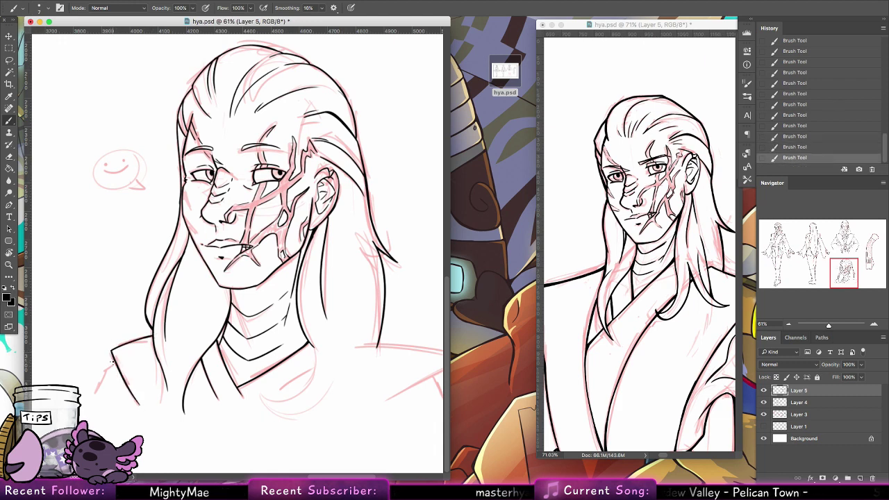
pyautogui.moveTo(117, 361); pyautogui.dragTo(95, 390)
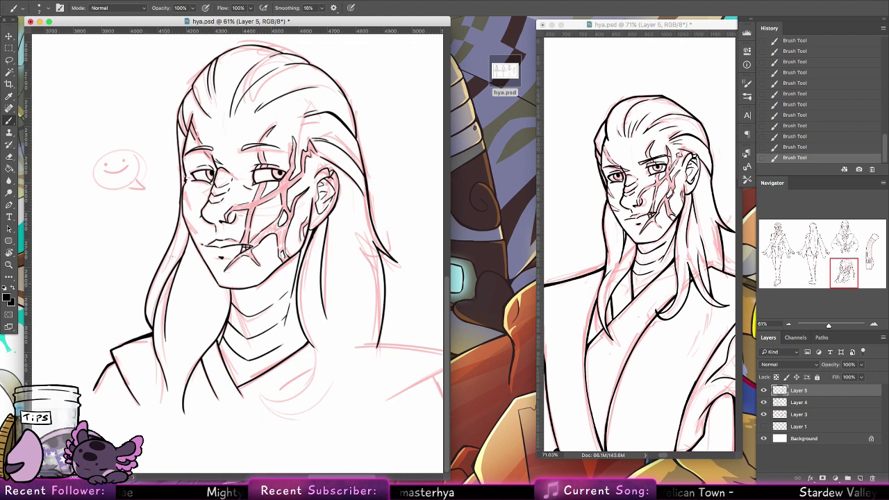
# Step: Switch to the 9 px brush preset and ink the left outline of the hair
pyautogui.click(38, 8)
pyautogui.click(102, 95)
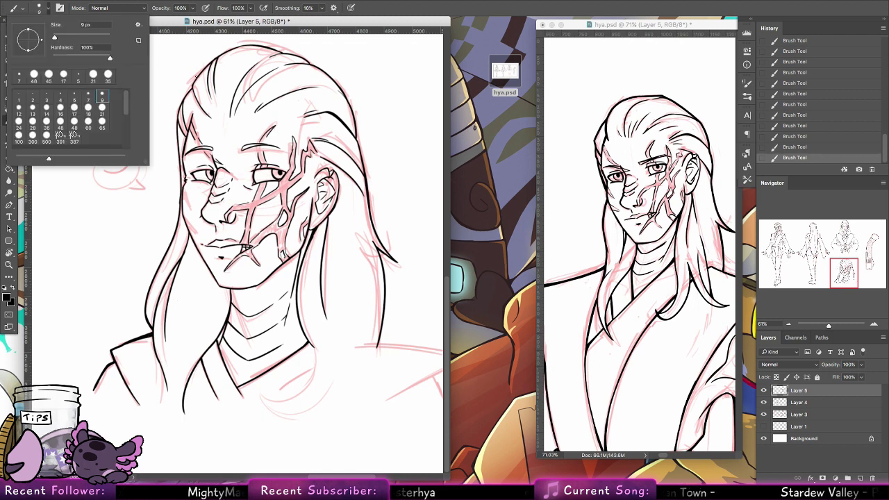
pyautogui.press('Return')
pyautogui.moveTo(181, 100)
pyautogui.mouseDown()
pyautogui.moveTo(179, 193)
pyautogui.moveTo(147, 321)
pyautogui.mouseUp()
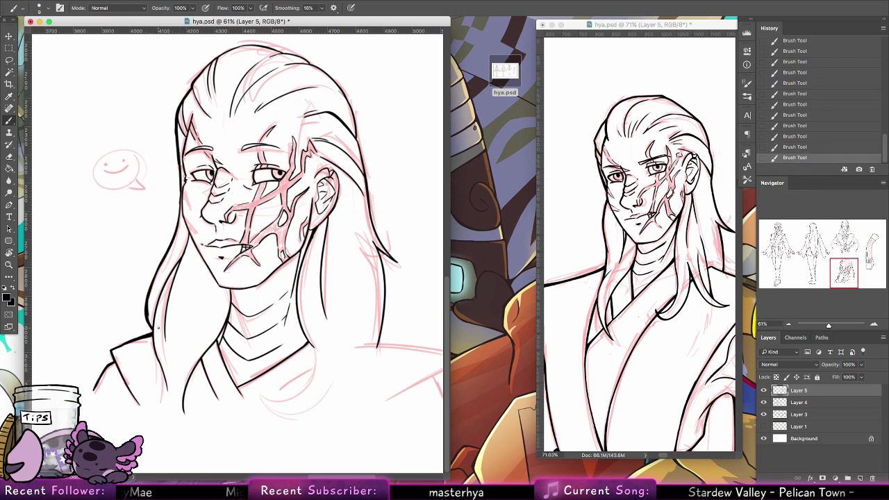
pyautogui.scroll(5, 158, 328)
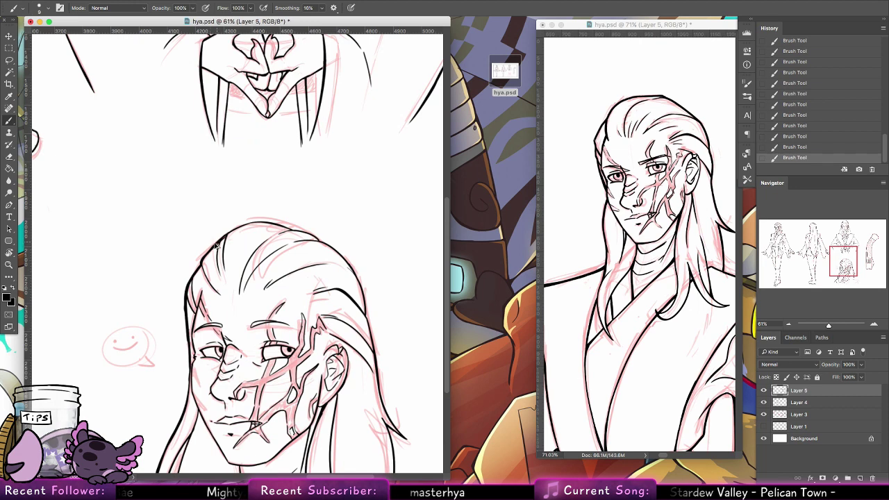
# Step: Ink the hair outline across the top of the head and down the right side
pyautogui.moveTo(217, 244); pyautogui.dragTo(256, 224)
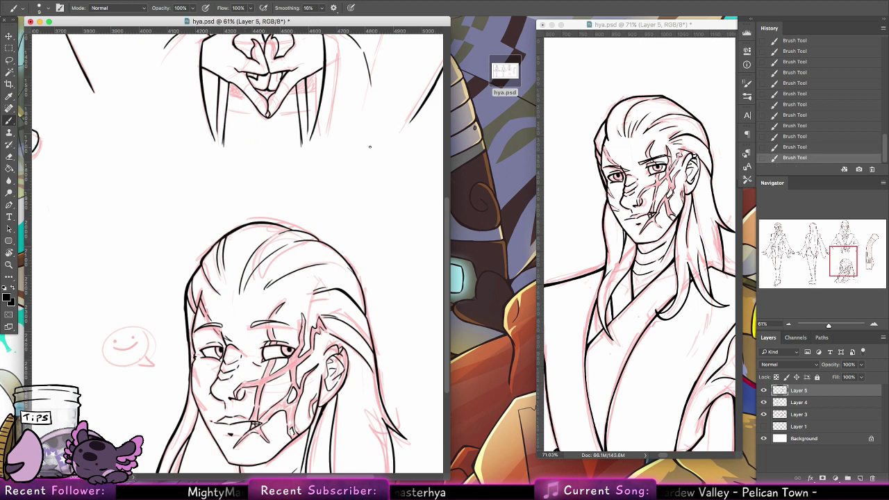
pyautogui.hscroll(3, 369, 147)
pyautogui.scroll(-1, 369, 146)
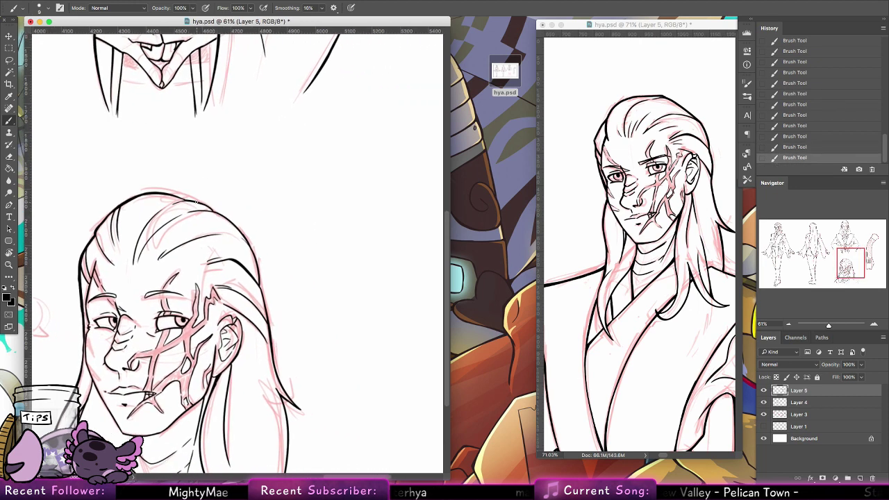
pyautogui.moveTo(196, 202)
pyautogui.mouseDown()
pyautogui.moveTo(217, 212)
pyautogui.moveTo(189, 200)
pyautogui.moveTo(240, 233)
pyautogui.mouseUp()
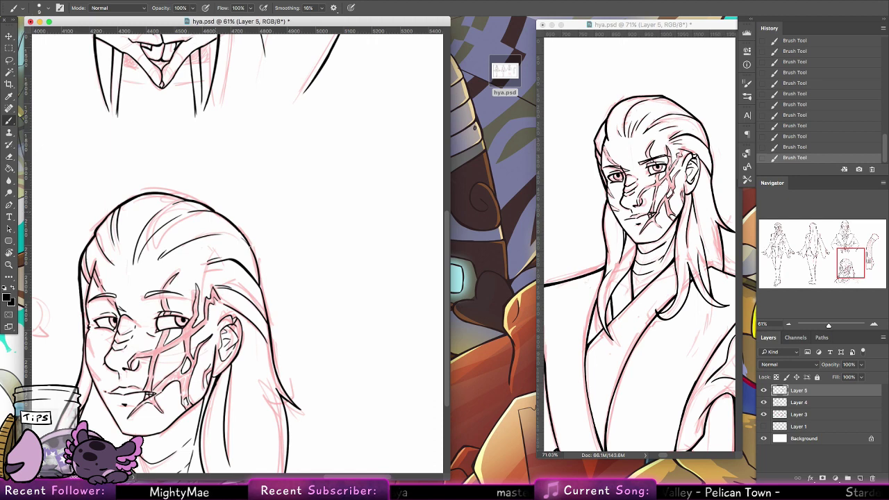
pyautogui.scroll(-5, 305, 167)
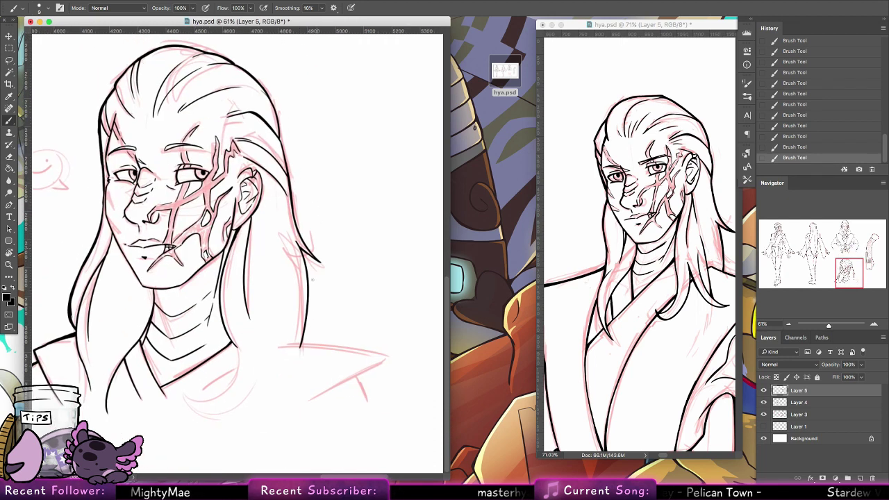
pyautogui.moveTo(304, 252); pyautogui.dragTo(303, 335)
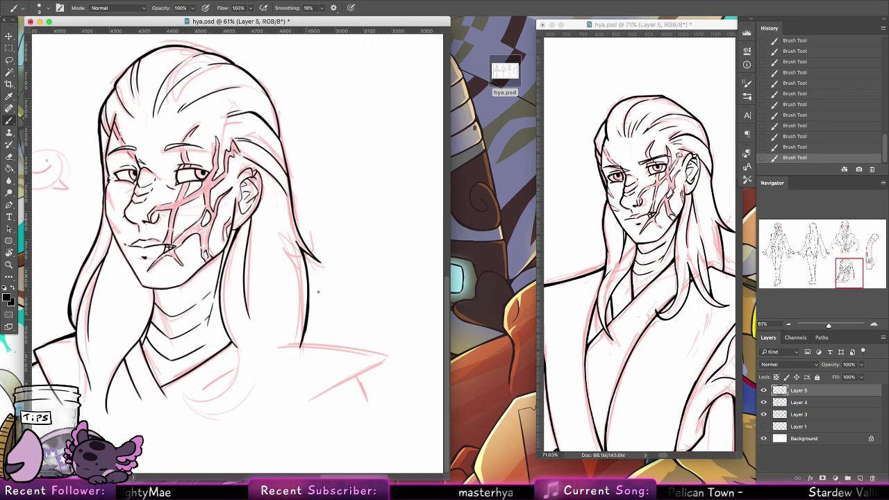
# Step: Erase a small stray mark, then ink the lower hair locks on the left and right
pyautogui.press('e')
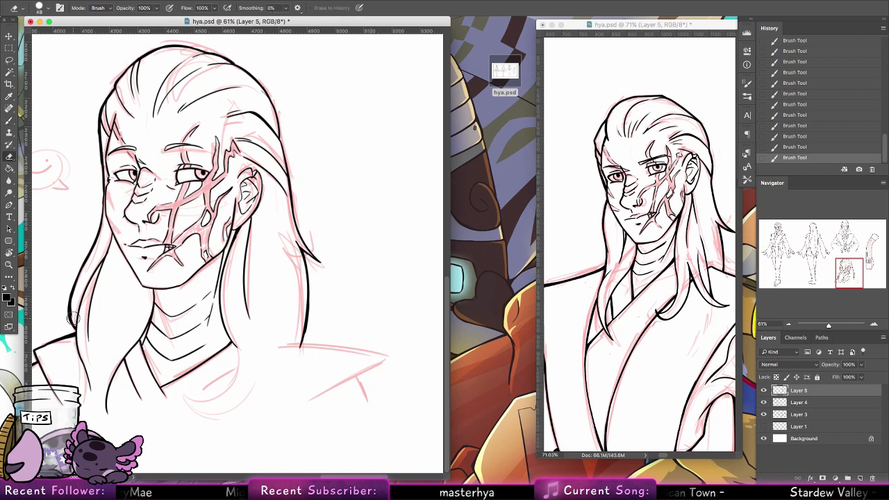
pyautogui.click(94, 254)
pyautogui.press('b')
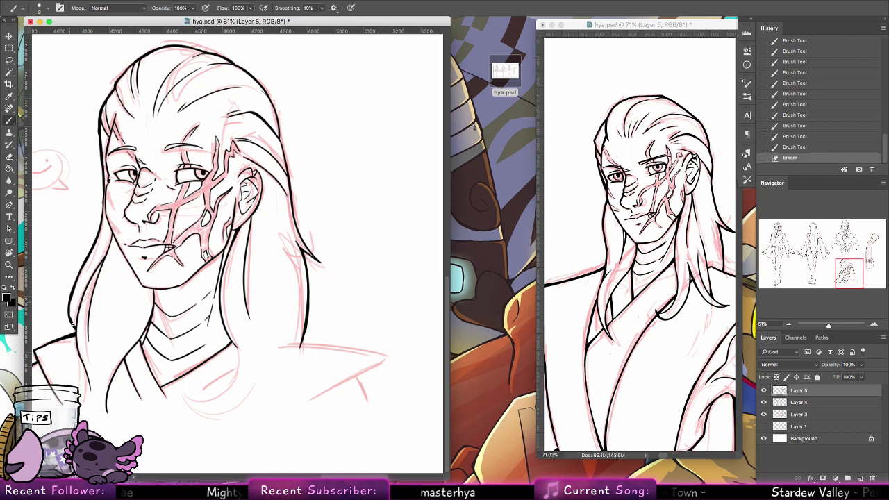
pyautogui.moveTo(72, 323); pyautogui.dragTo(77, 313)
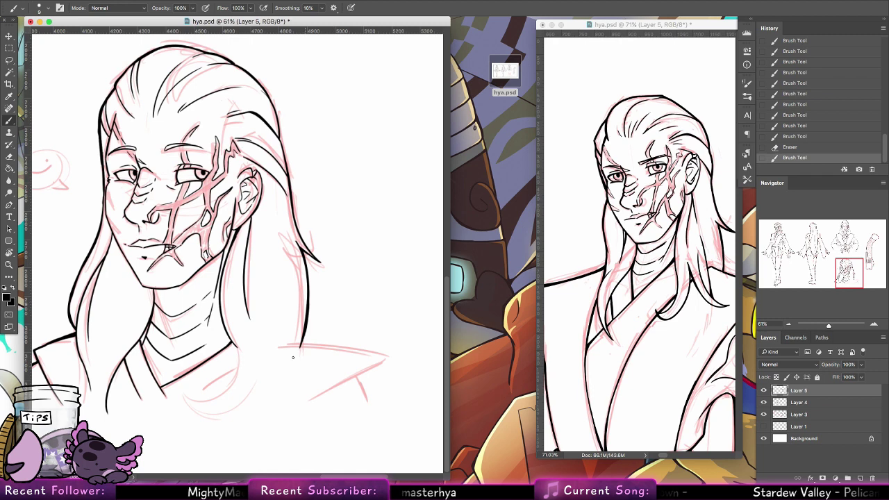
pyautogui.moveTo(301, 343); pyautogui.dragTo(281, 373)
pyautogui.moveTo(237, 345)
pyautogui.mouseDown()
pyautogui.moveTo(212, 401)
pyautogui.moveTo(248, 405)
pyautogui.mouseUp()
pyautogui.moveTo(286, 362); pyautogui.dragTo(274, 393)
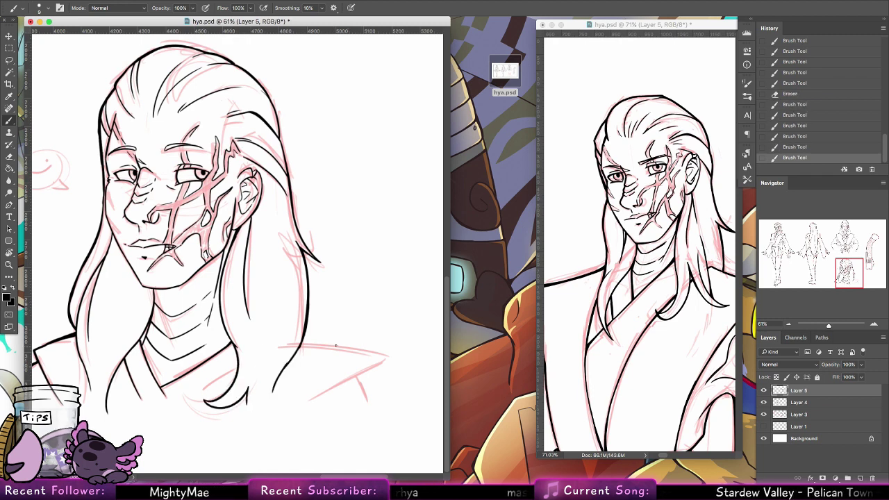
# Step: Ink the right shoulder line and its tip edge, redrawing until the stroke sits right
pyautogui.hotkey('ctrl', 'z')
pyautogui.moveTo(306, 344); pyautogui.dragTo(383, 356)
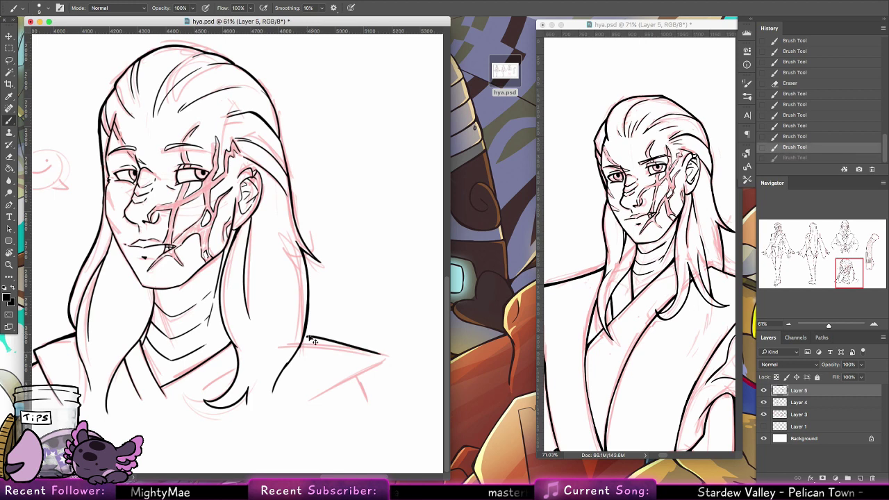
pyautogui.hotkey('ctrl', 'z')
pyautogui.moveTo(305, 339)
pyautogui.mouseDown()
pyautogui.moveTo(382, 360)
pyautogui.moveTo(302, 405)
pyautogui.moveTo(320, 393)
pyautogui.mouseUp()
pyautogui.hotkey('ctrl', 'z')
pyautogui.moveTo(377, 366); pyautogui.dragTo(306, 400)
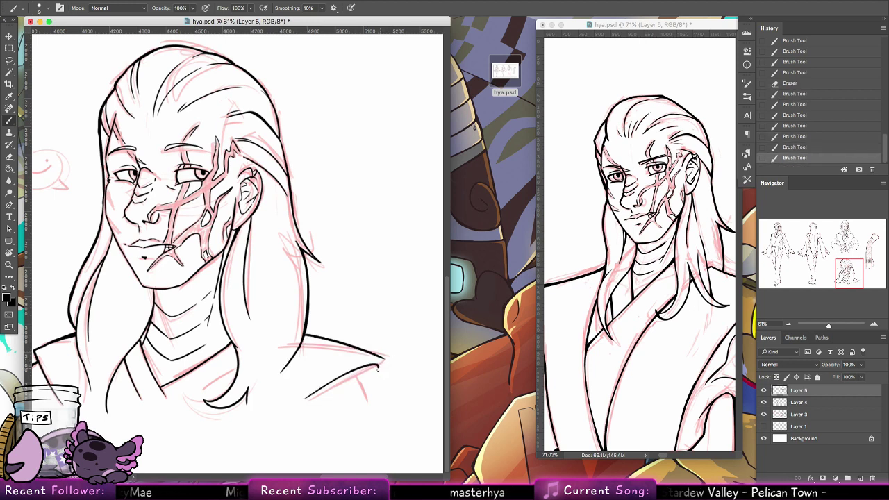
pyautogui.moveTo(382, 368); pyautogui.dragTo(359, 390)
pyautogui.hotkey('ctrl', 'z')
pyautogui.moveTo(384, 361)
pyautogui.mouseDown()
pyautogui.moveTo(365, 390)
pyautogui.moveTo(359, 381)
pyautogui.moveTo(370, 406)
pyautogui.mouseUp()
pyautogui.hotkey('ctrl', 'z')
pyautogui.moveTo(357, 367); pyautogui.dragTo(370, 404)
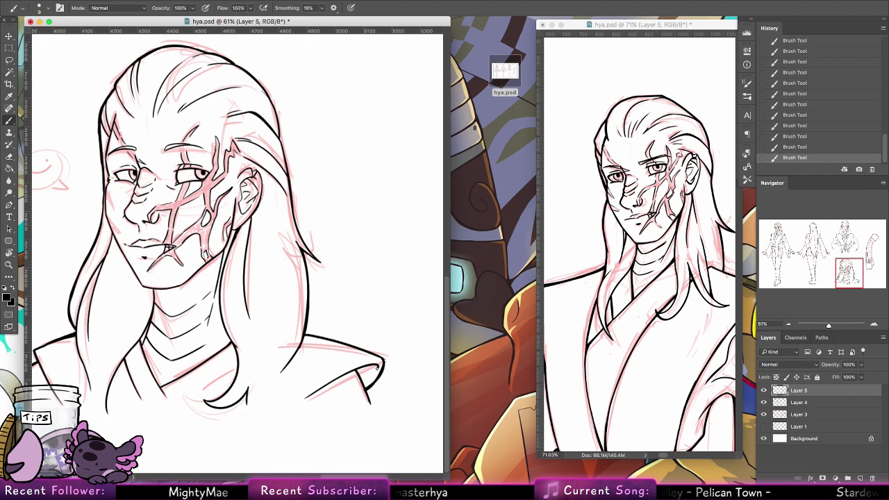
# Step: Ink the collar line and the lower collar and hair line
pyautogui.moveTo(303, 342); pyautogui.dragTo(290, 391)
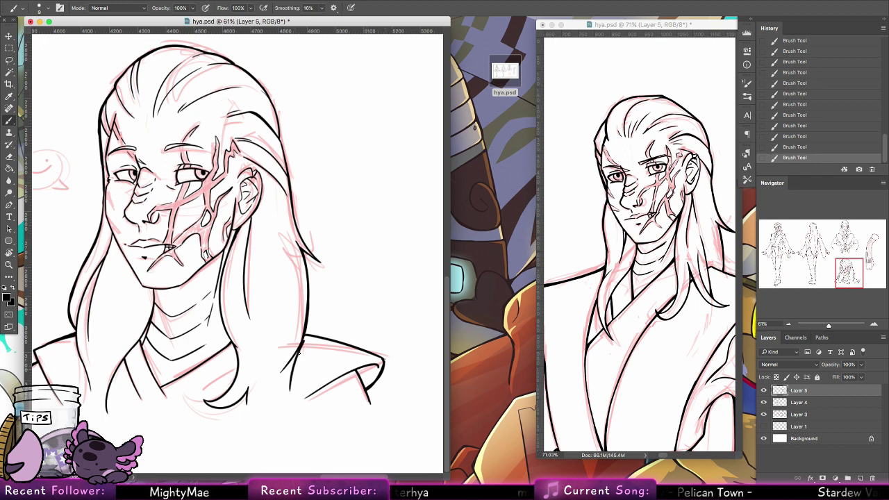
pyautogui.hotkey('ctrl', 'z')
pyautogui.moveTo(301, 343); pyautogui.dragTo(292, 396)
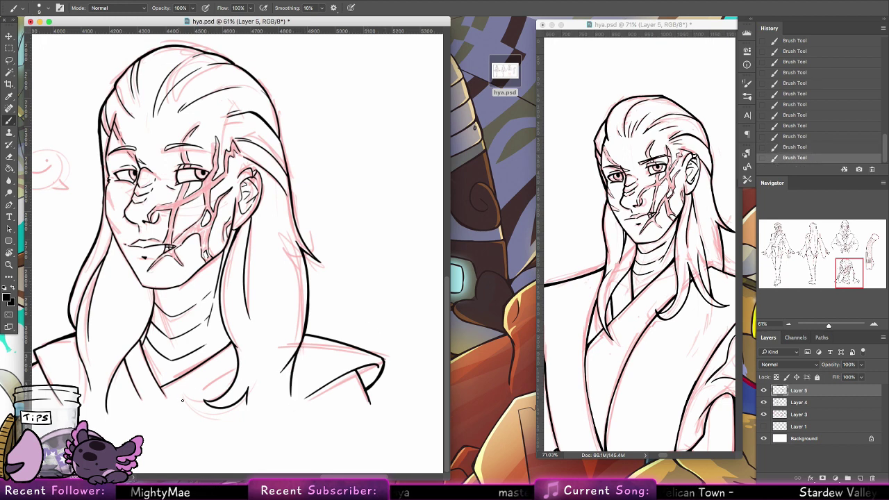
pyautogui.moveTo(236, 367); pyautogui.dragTo(179, 402)
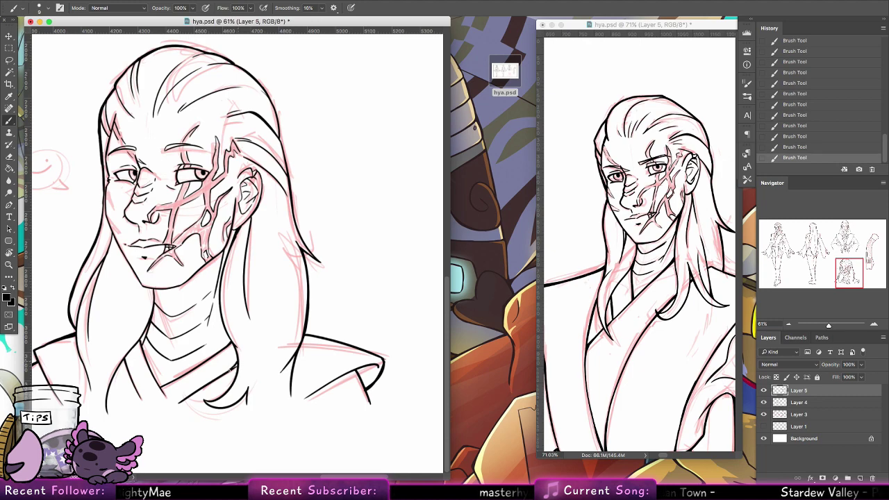
# Step: Save, zoom out and hide the pink sketch layer to review the whole inked sheet
pyautogui.hotkey('ctrl', 's')
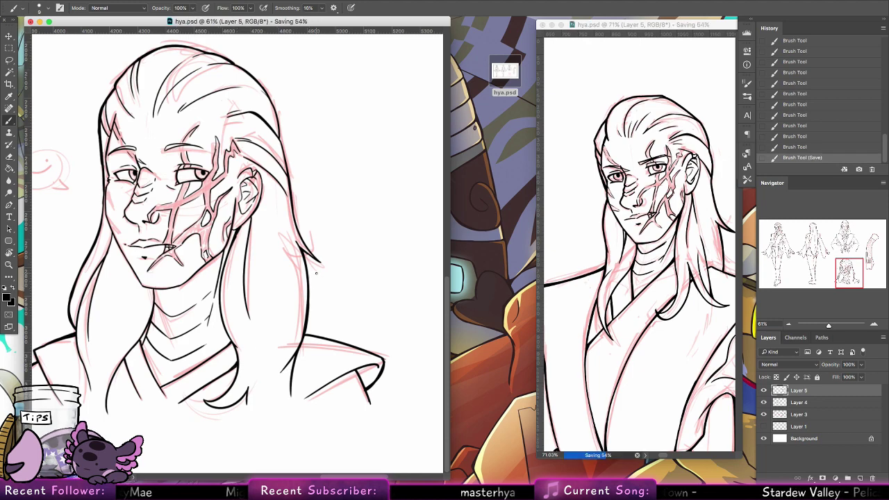
pyautogui.press('z')
pyautogui.moveTo(347, 188); pyautogui.dragTo(293, 197)
pyautogui.click(763, 415)
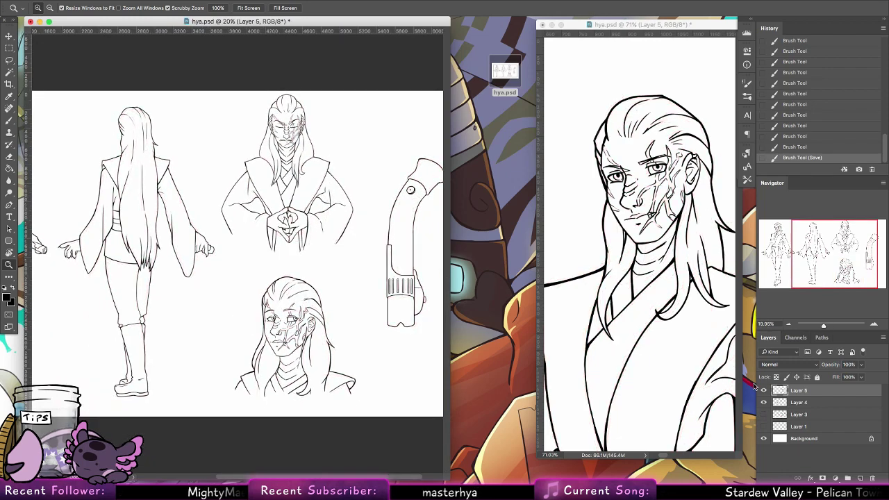
pyautogui.moveTo(409, 331); pyautogui.dragTo(401, 338)
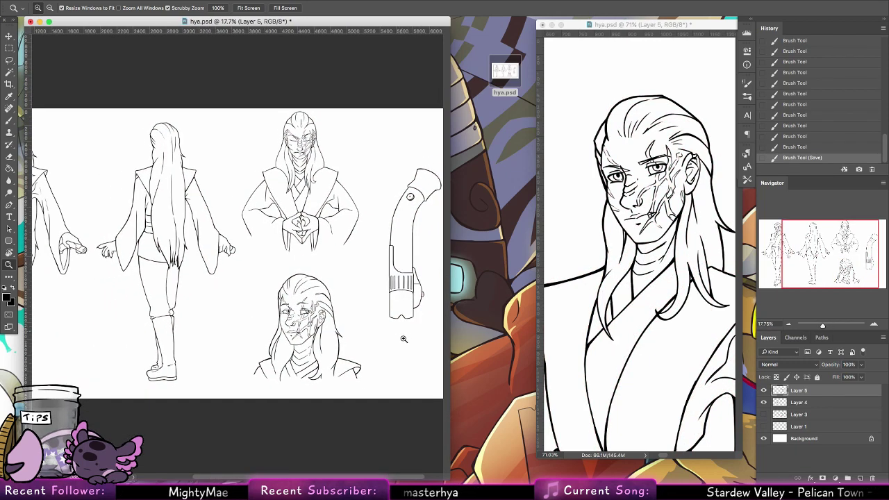
pyautogui.moveTo(450, 473); pyautogui.dragTo(626, 445)
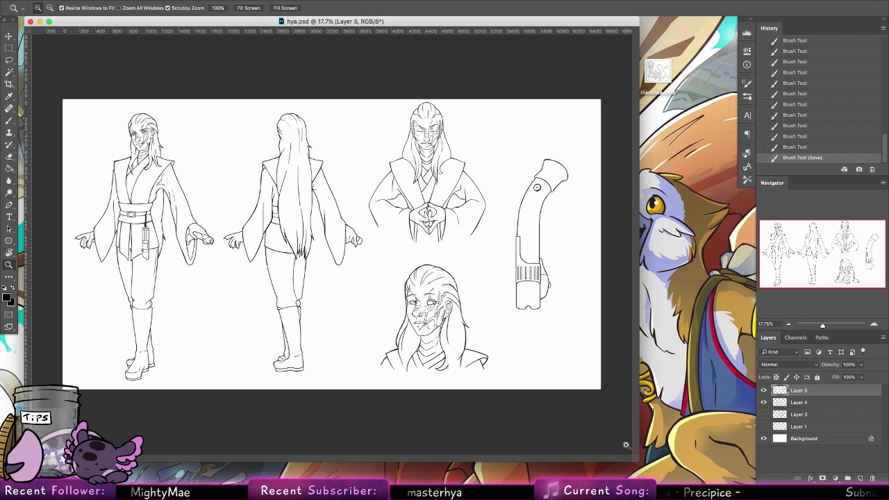
# Step: Close the hya.psd document and Quick Look lazelvalkrei.psd on the desktop
pyautogui.click(30, 22)
pyautogui.click(607, 83)
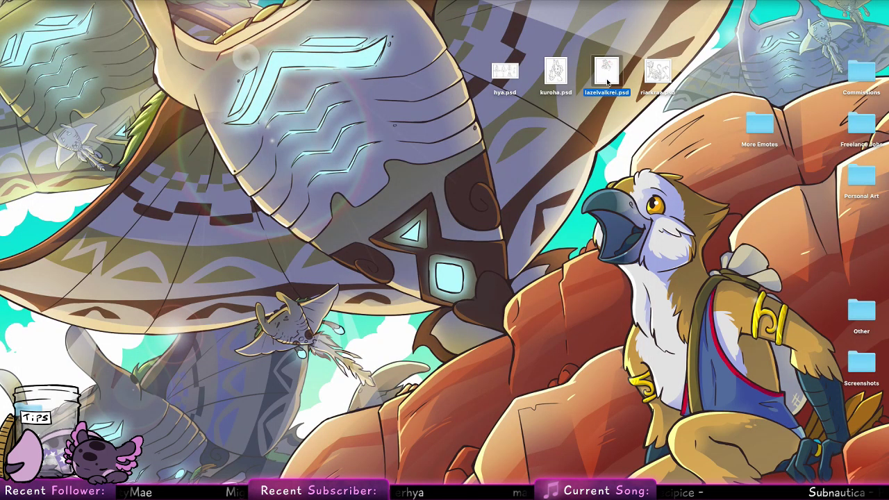
pyautogui.press('space')
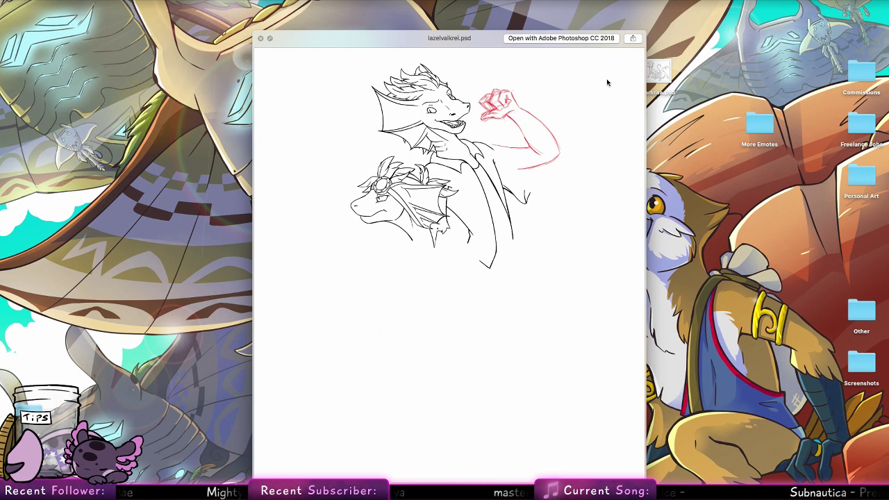
pyautogui.press('space')
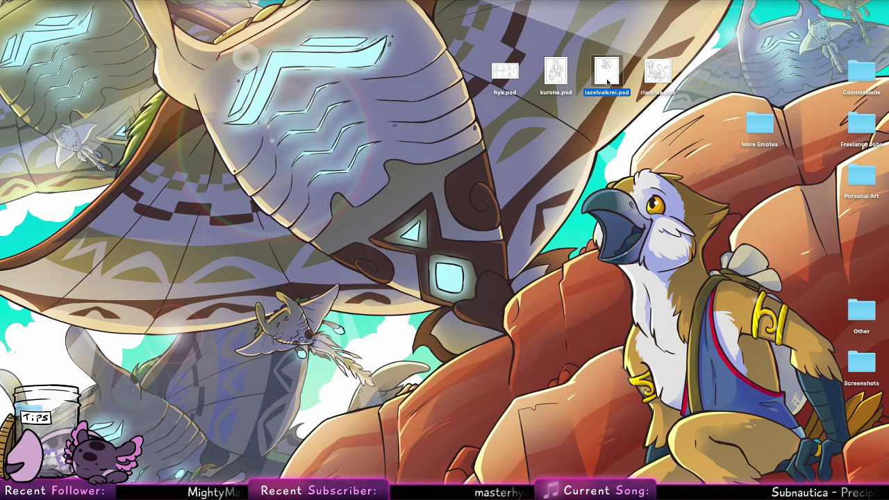